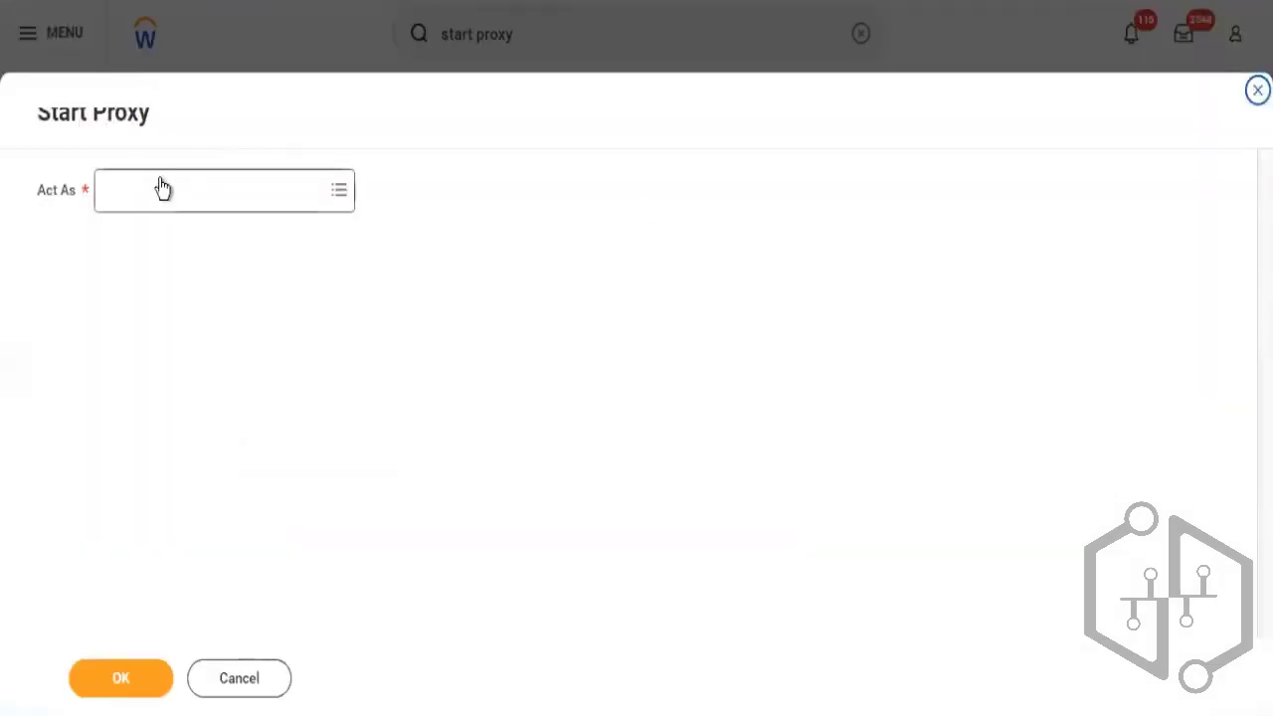
# Step: Start a proxy session acting as the HR Officer in Executive Management, found by searching for the worker's full name
pyautogui.click(172, 183)
pyautogui.write('loga')
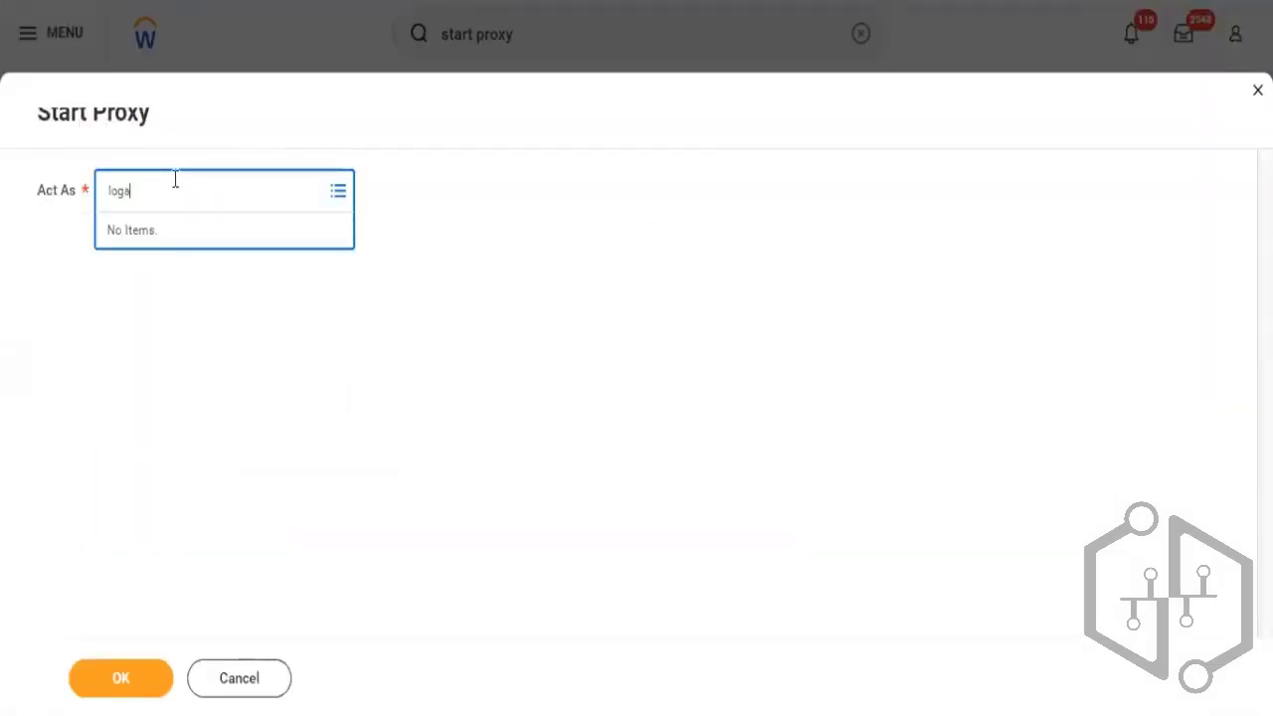
pyautogui.write('n mcneil')
pyautogui.press('Return')
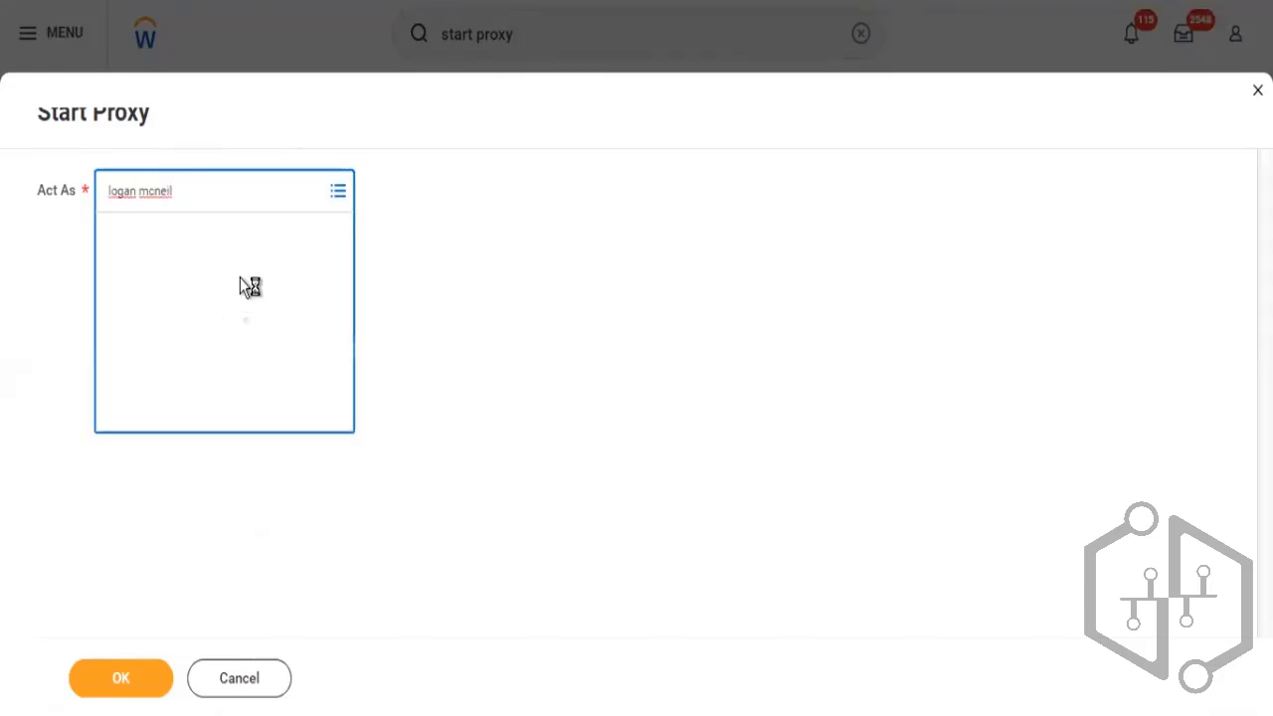
pyautogui.click(256, 295)
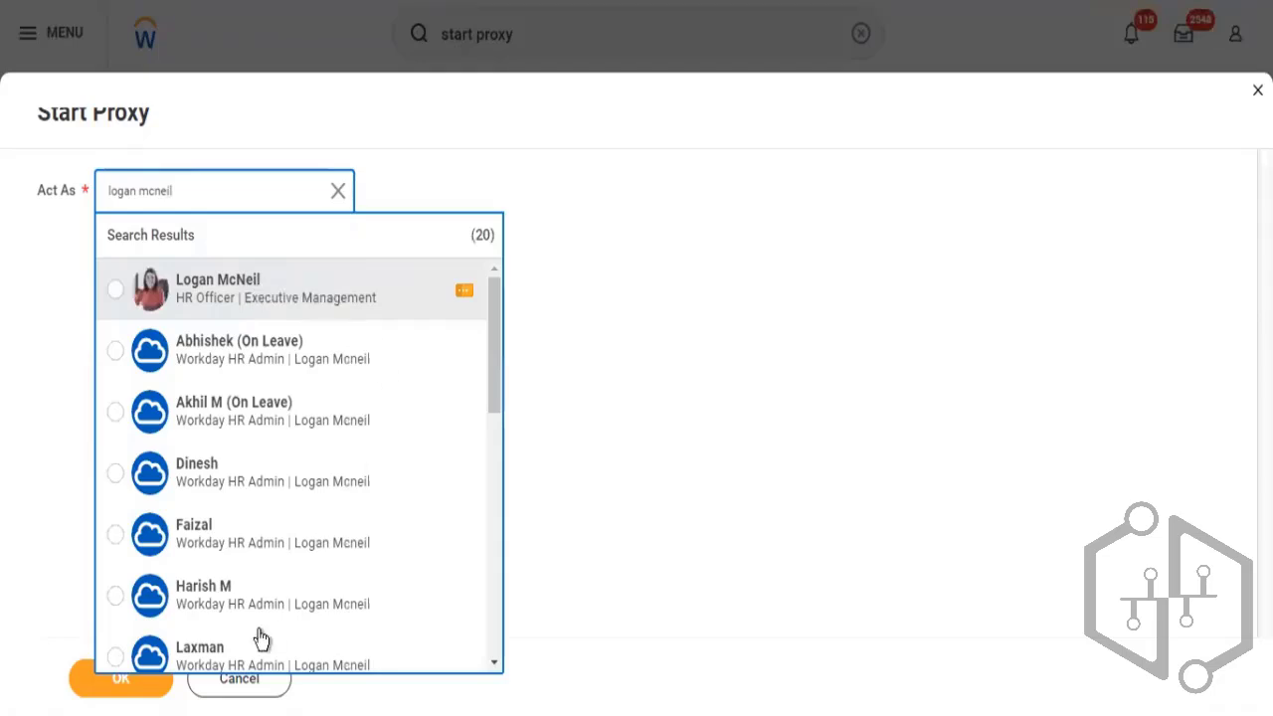
pyautogui.click(133, 680)
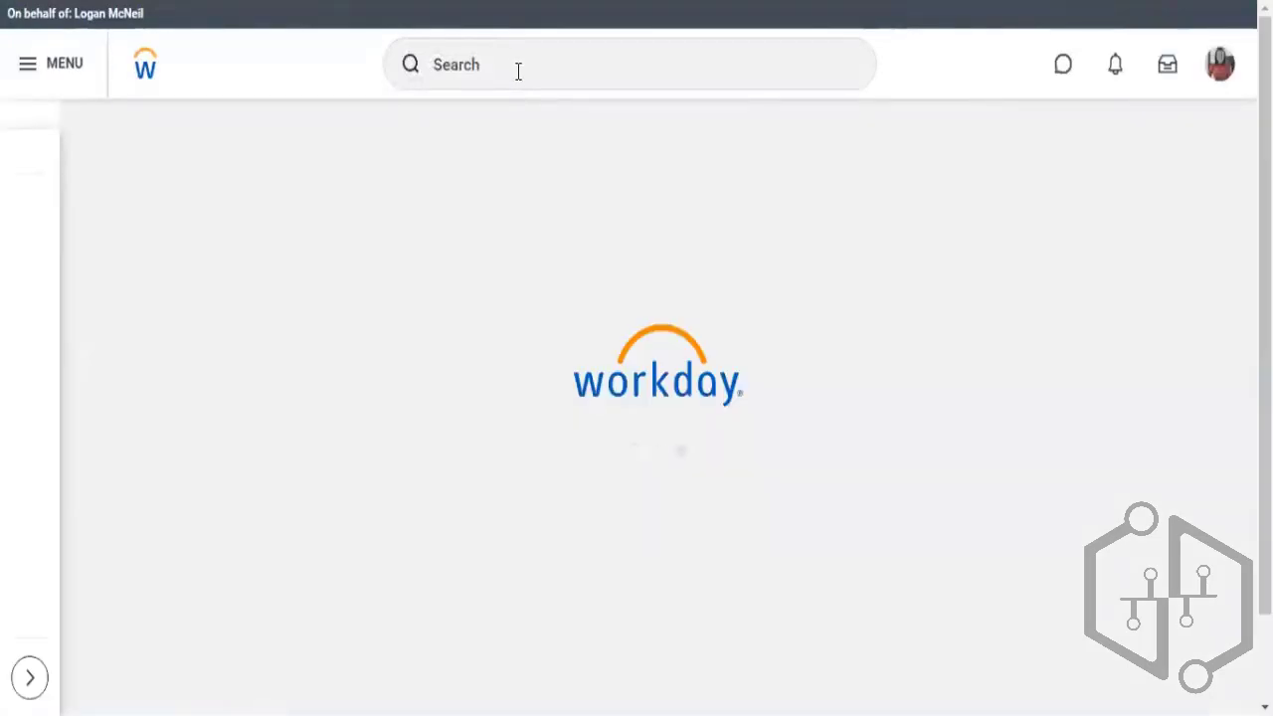
# Step: Search for "wor stan repo" and open the Workday Standard Reports report
pyautogui.click(516, 73)
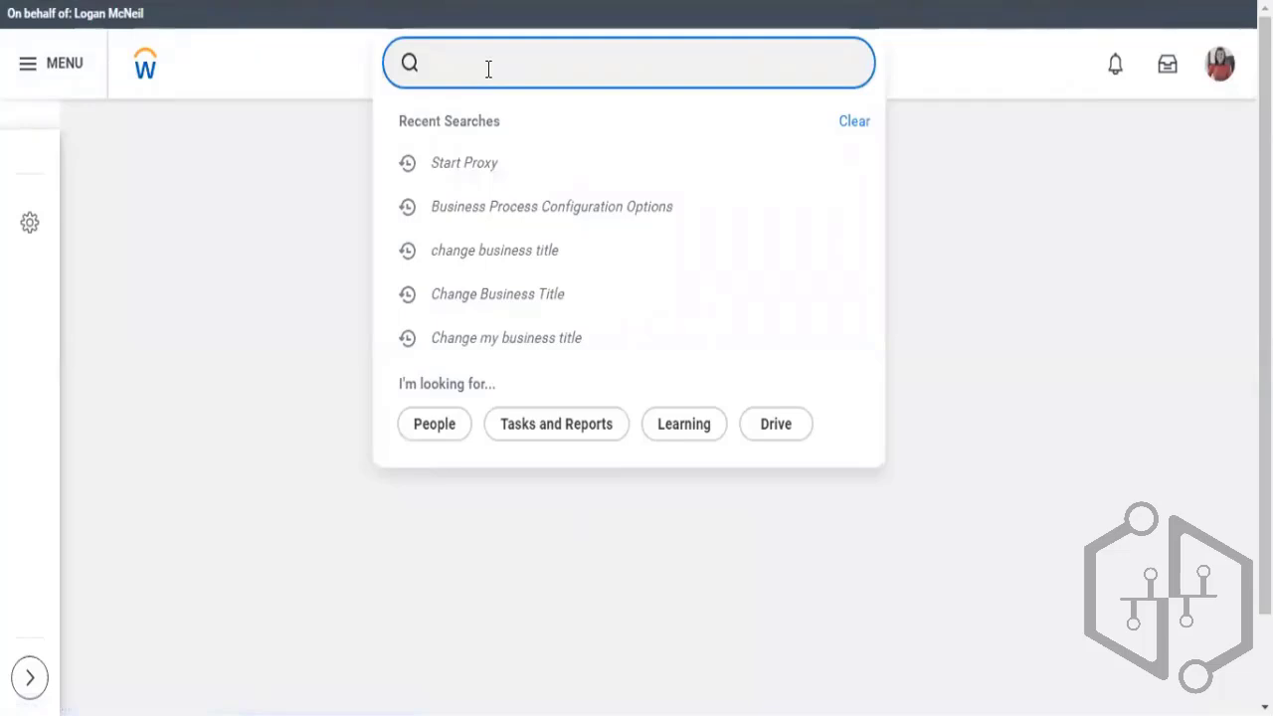
pyautogui.write('wor')
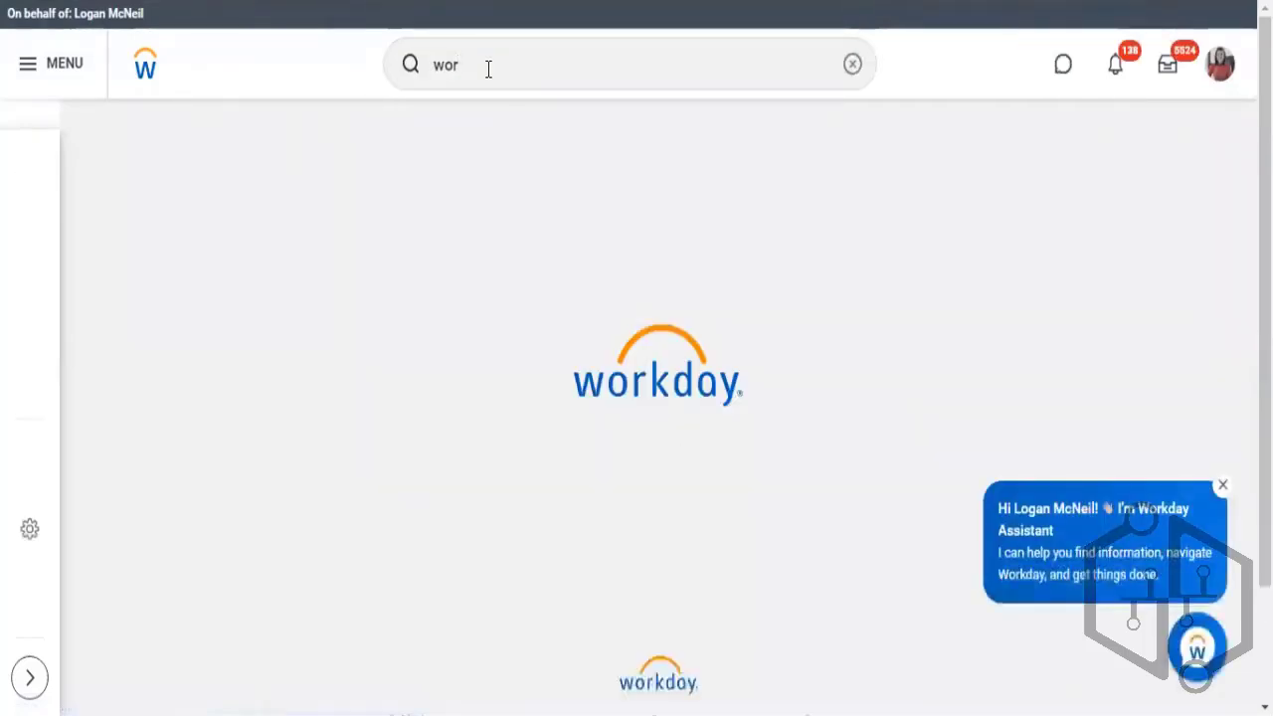
pyautogui.press('space')
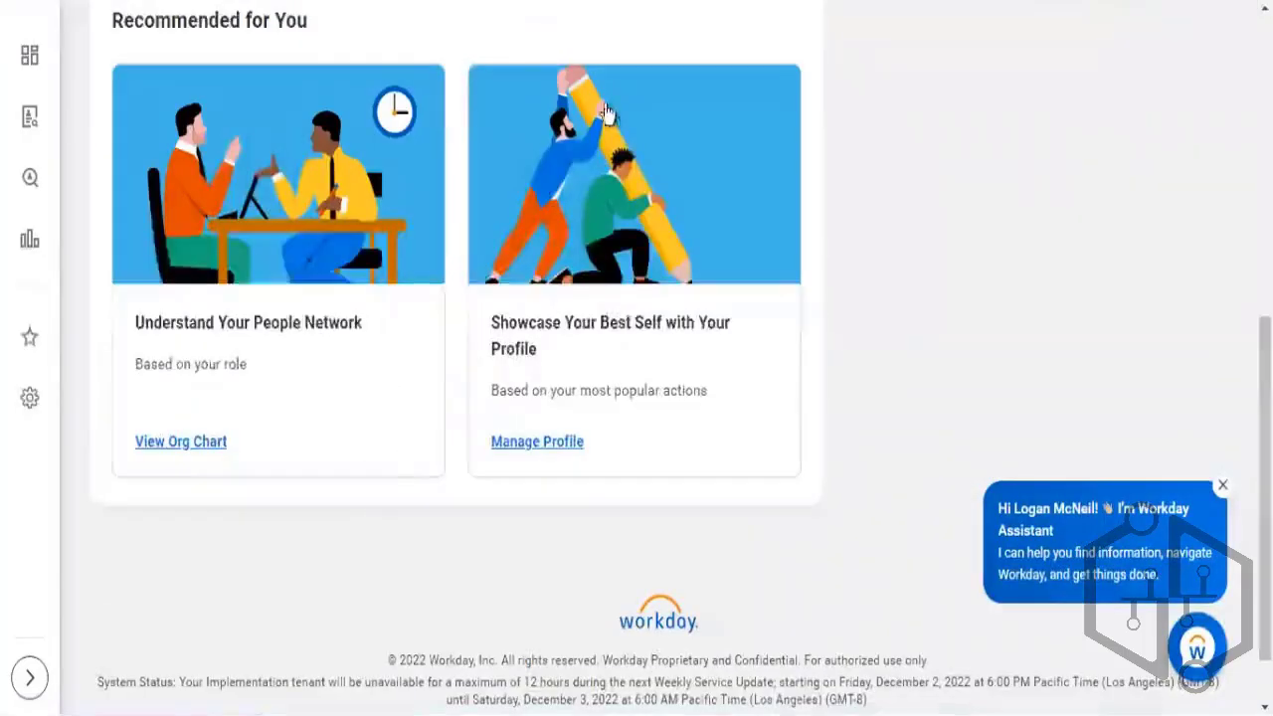
pyautogui.scroll(6, 532, 80)
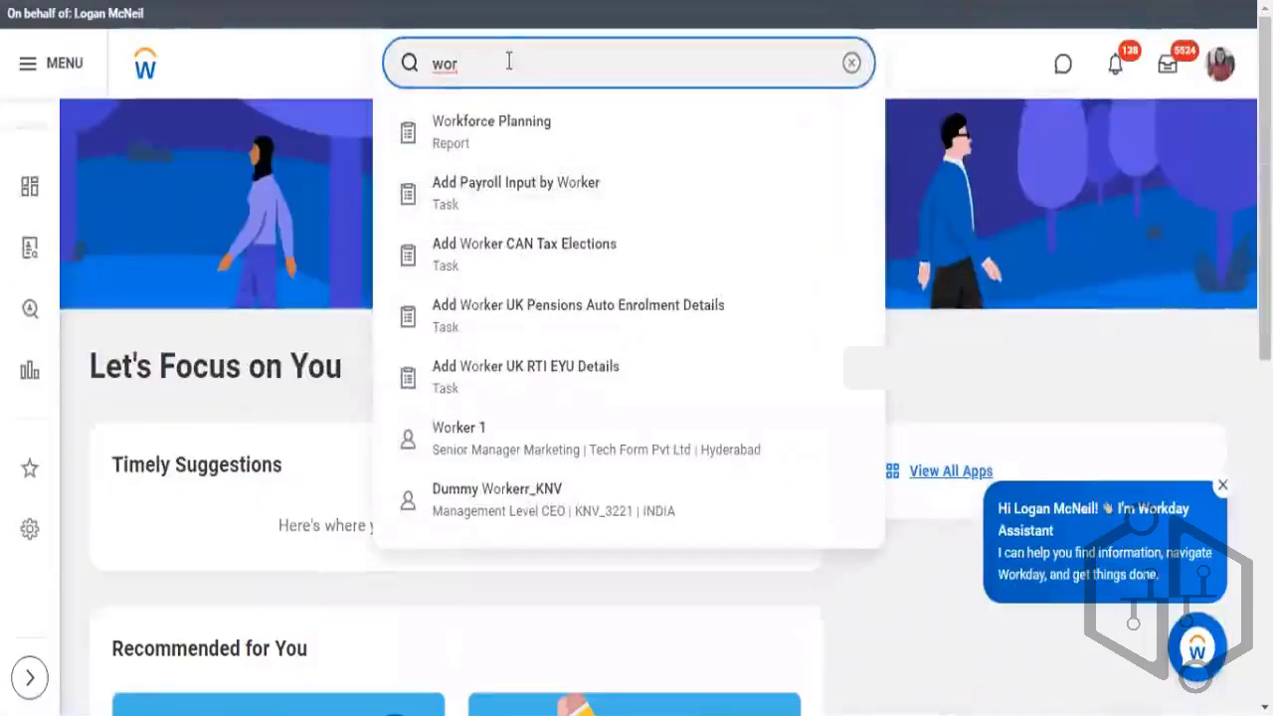
pyautogui.write('stan rebo')
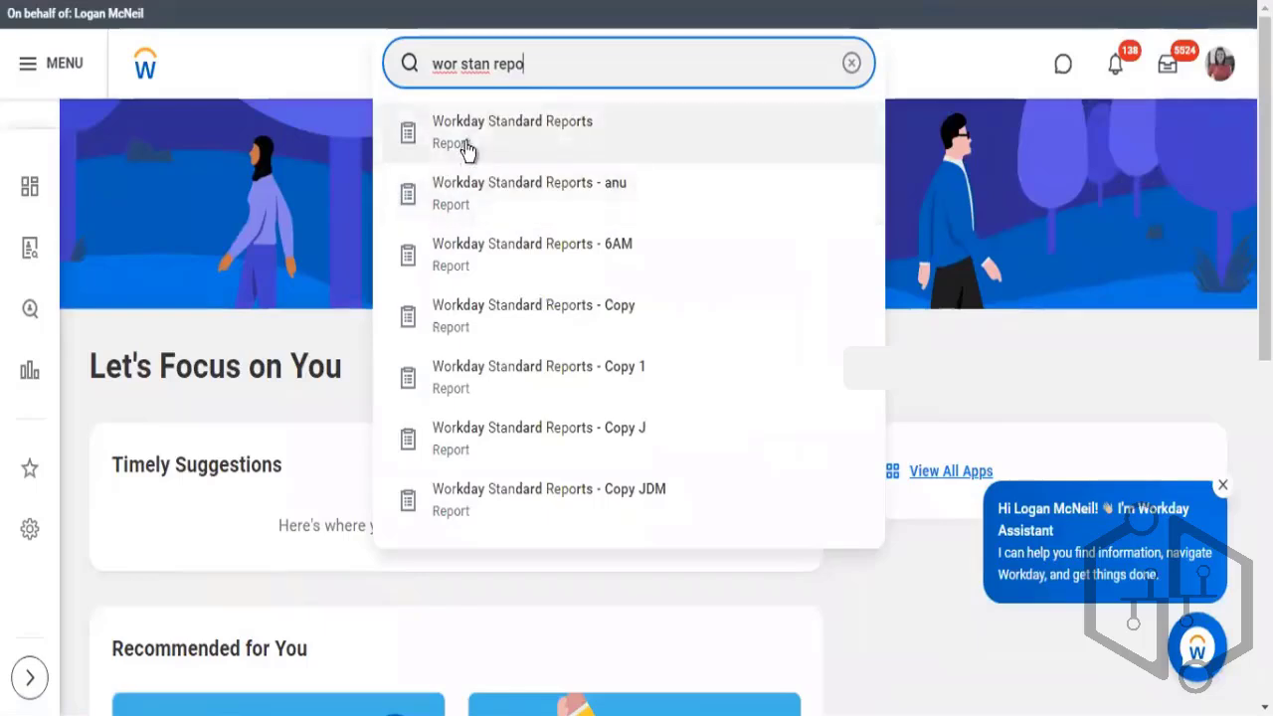
pyautogui.click(470, 137)
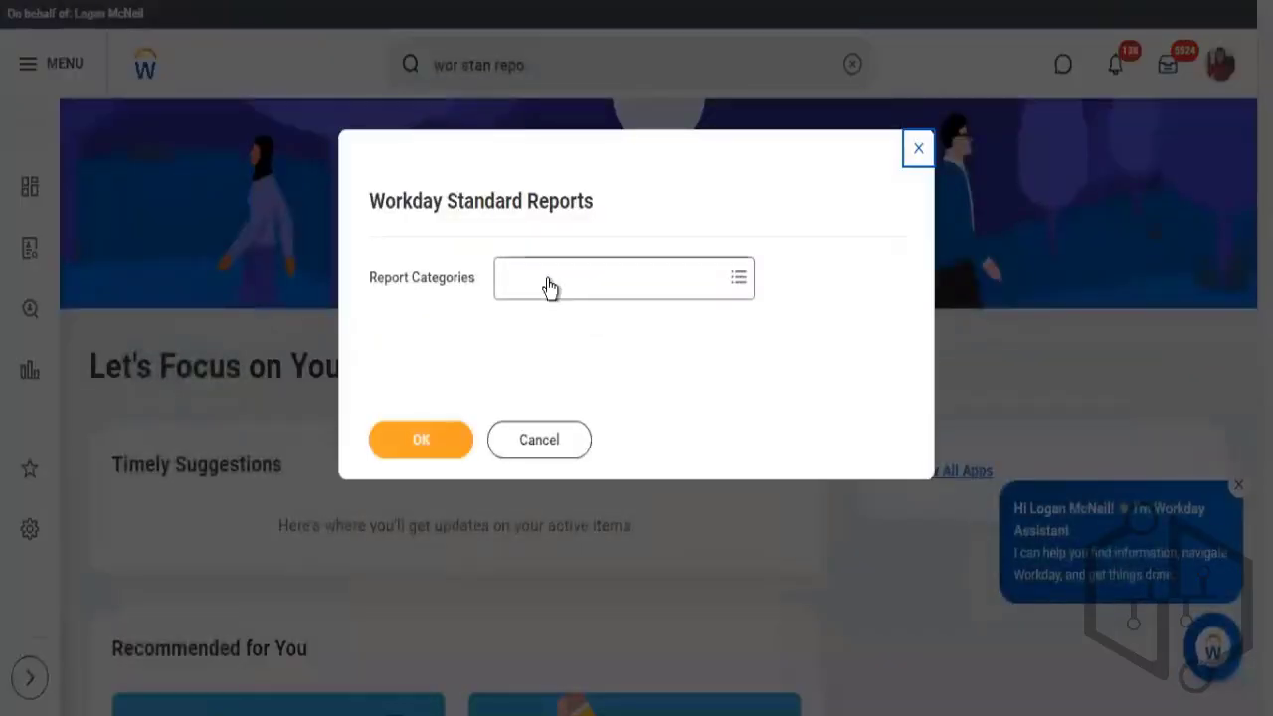
# Step: Run Workday Standard Reports with the report category set to Compensation
pyautogui.click(553, 284)
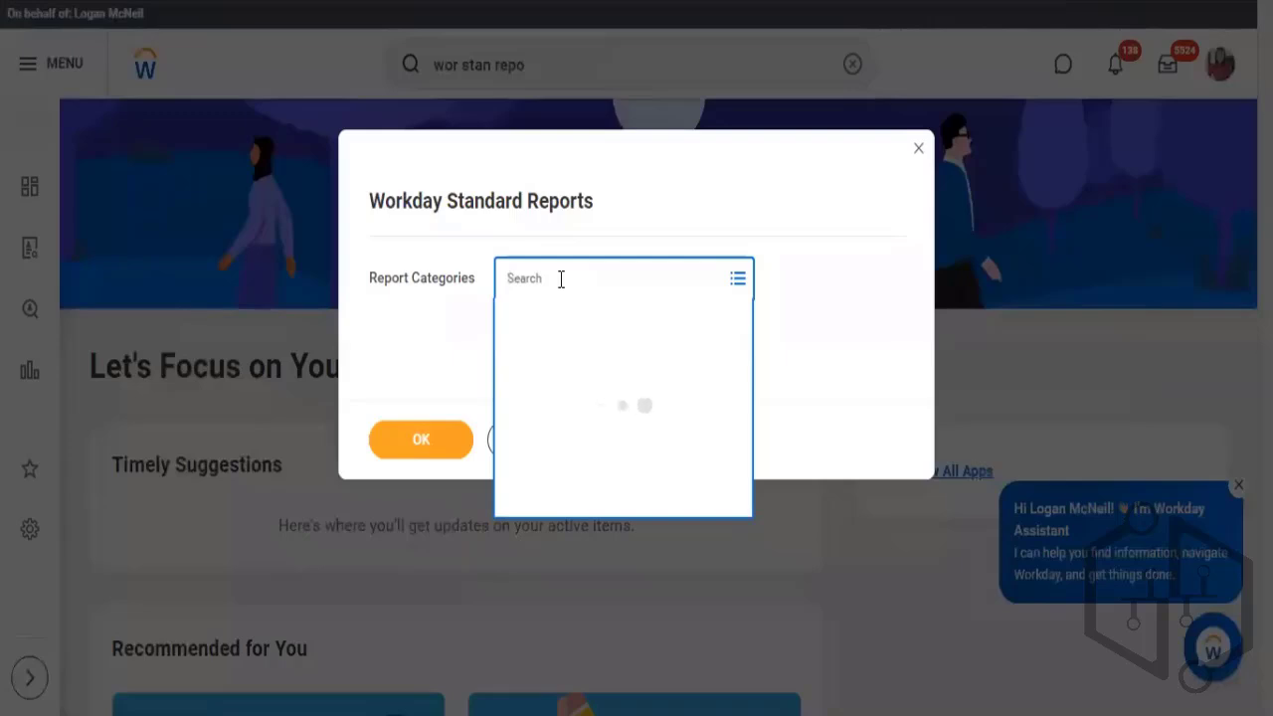
pyautogui.write('compensation')
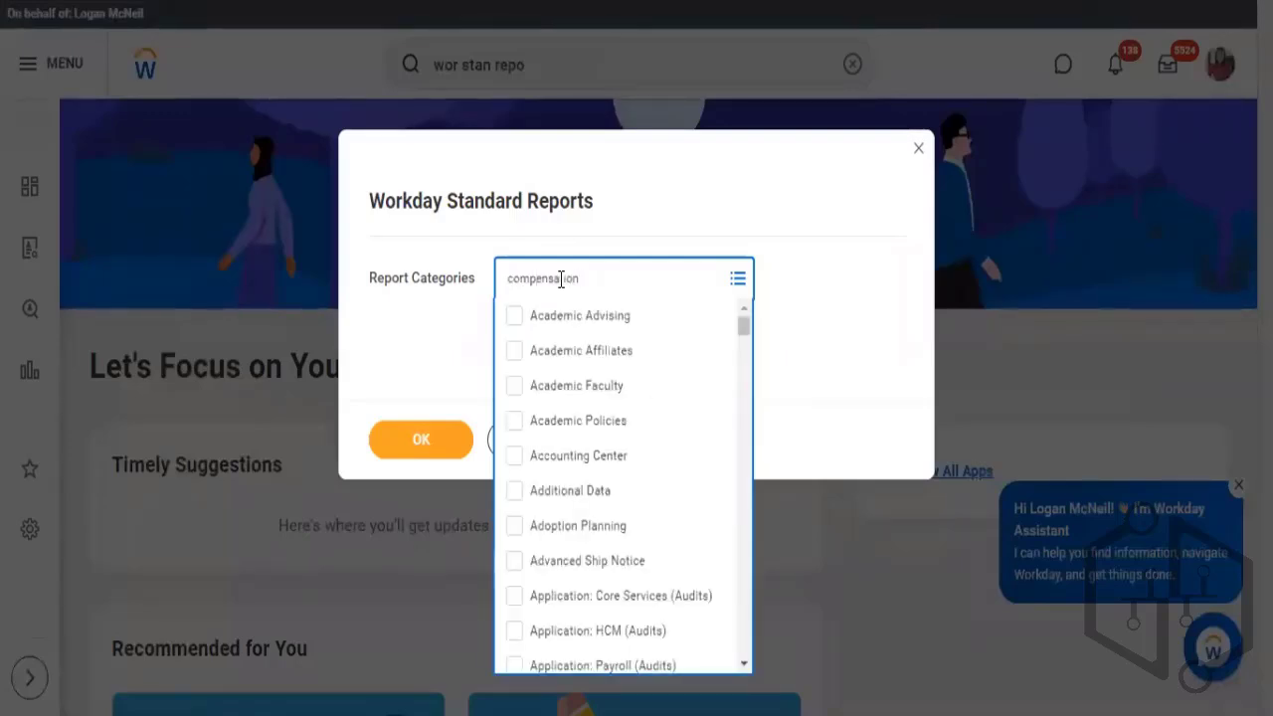
pyautogui.press('Return')
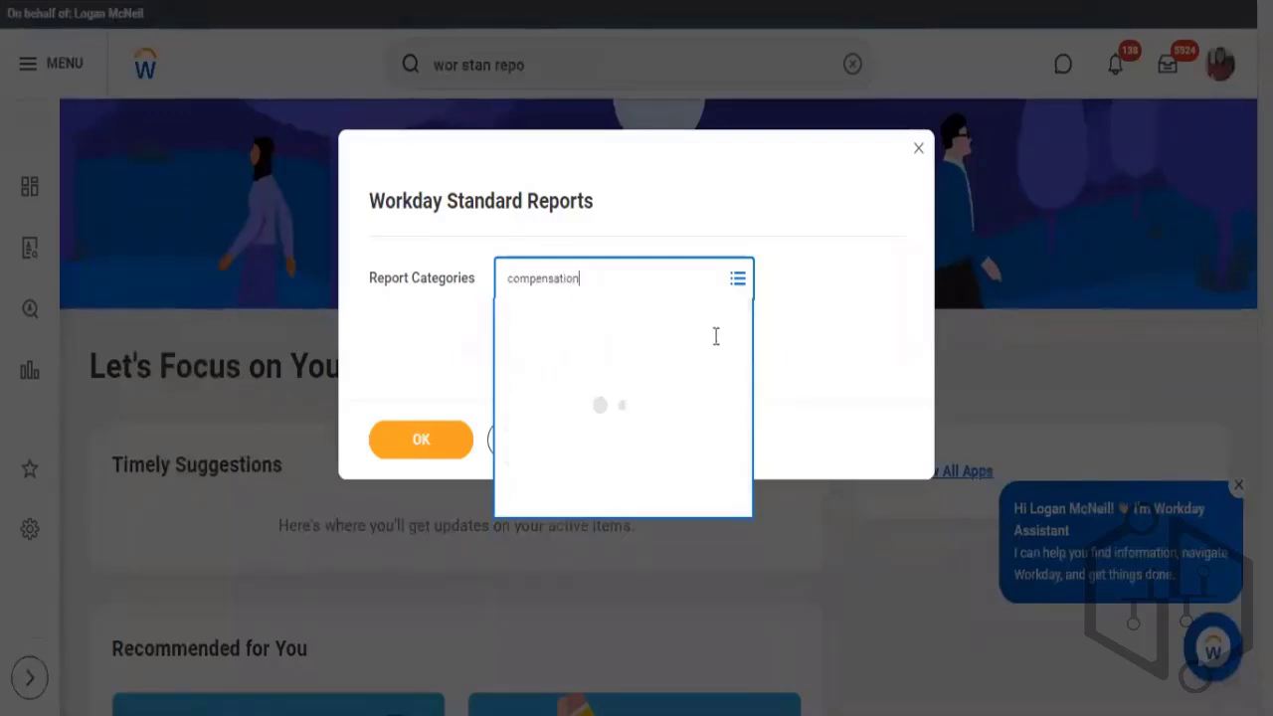
pyautogui.click(515, 364)
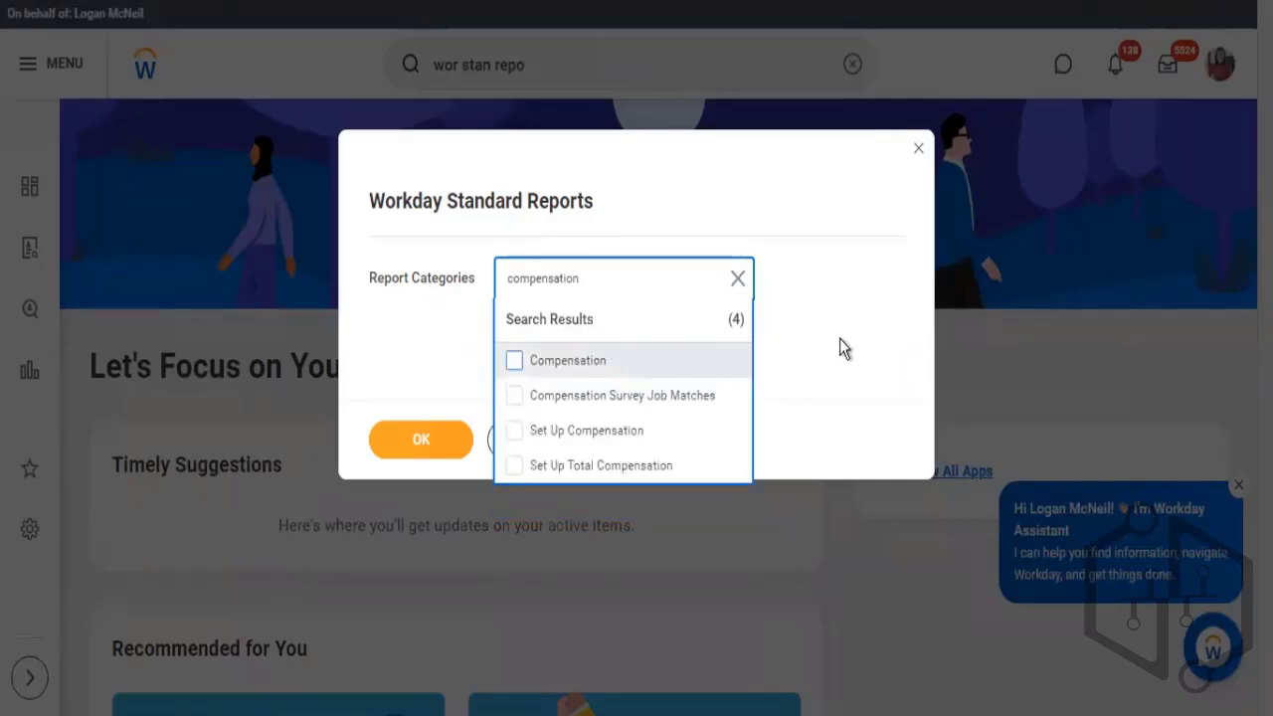
pyautogui.click(440, 437)
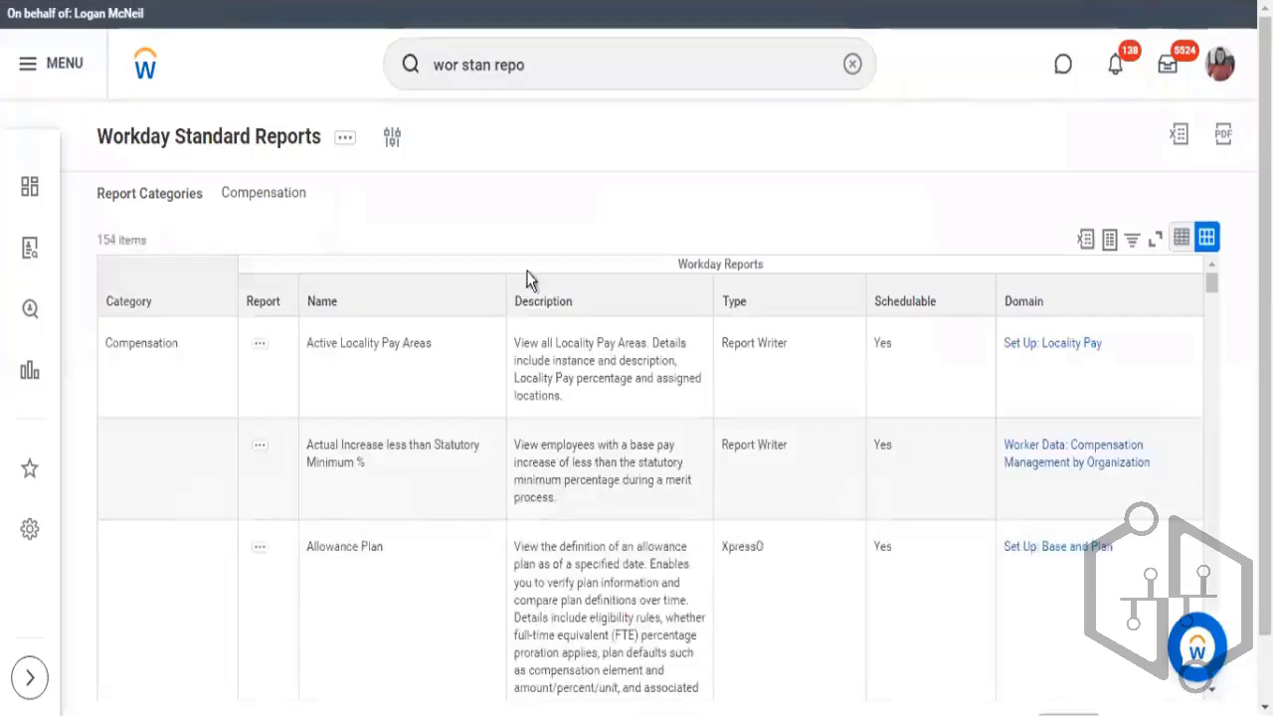
# Step: Examine the description and type of the Active Locality Pay Areas report
pyautogui.moveTo(529, 343); pyautogui.dragTo(566, 400)
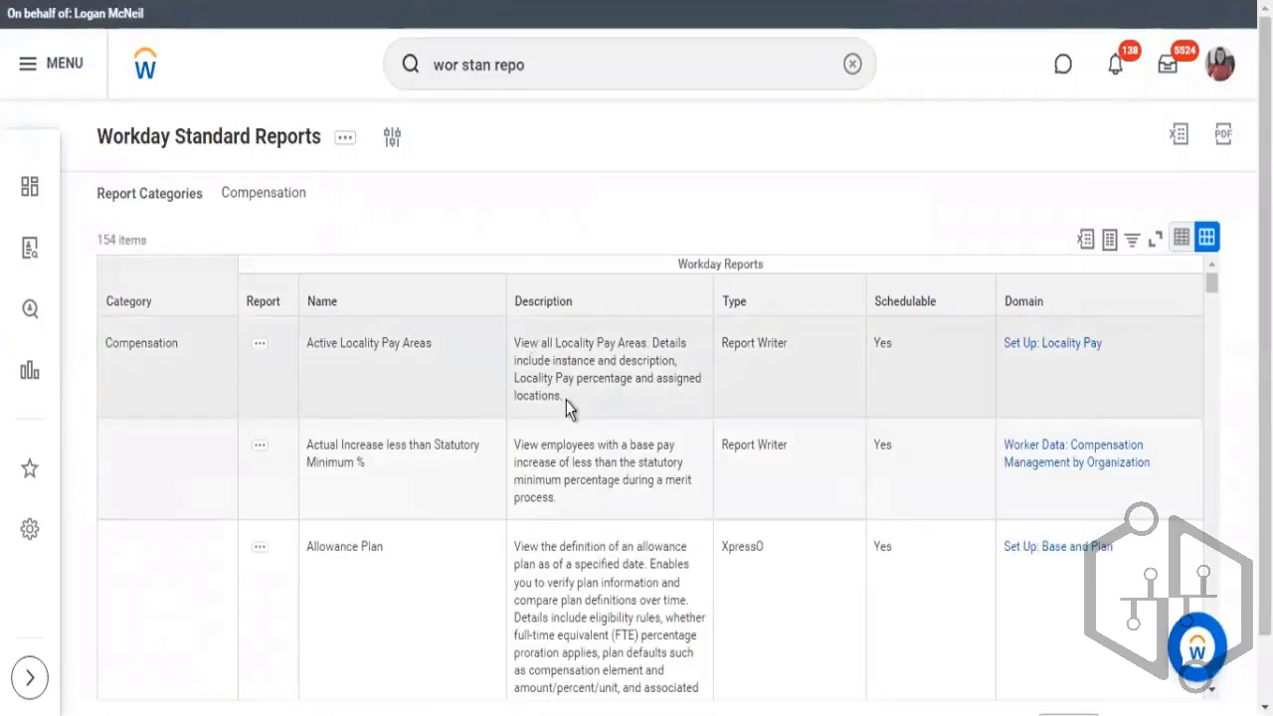
pyautogui.tripleClick(762, 350)
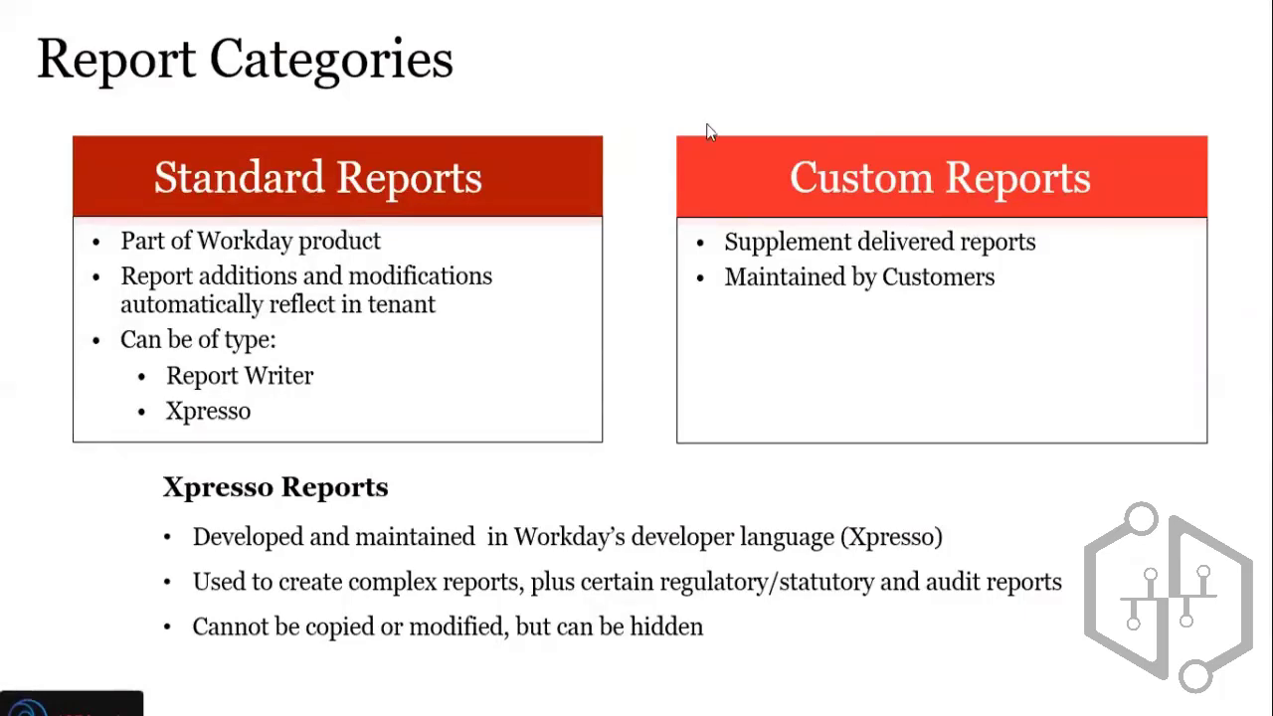
# Step: Draw a rectangle around Report Writer and Xpresso on the Report Categories slide, and switch back to the Workday report list
pyautogui.moveTo(157, 356); pyautogui.dragTo(344, 431)
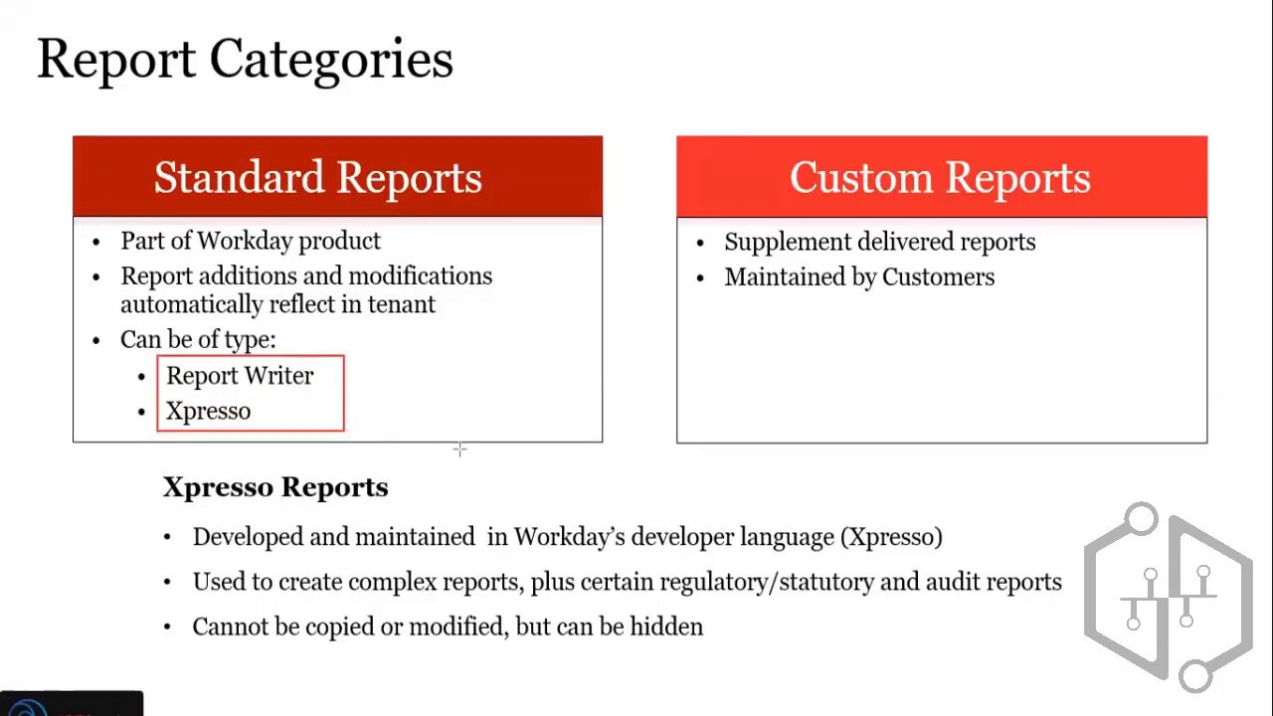
pyautogui.hotkey('alt', 'Tab')
pyautogui.hotkey('alt', 'Tab')
pyautogui.hotkey('alt', 'Tab')
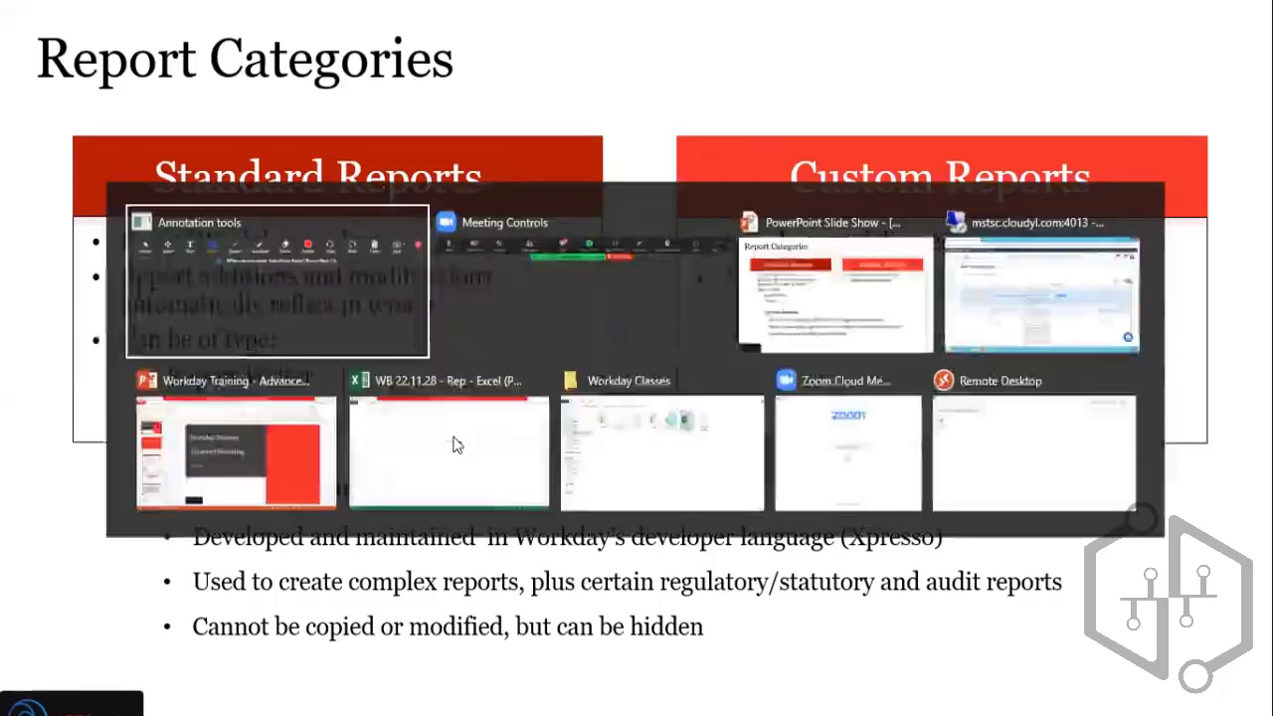
pyautogui.hotkey('alt', 'Tab')
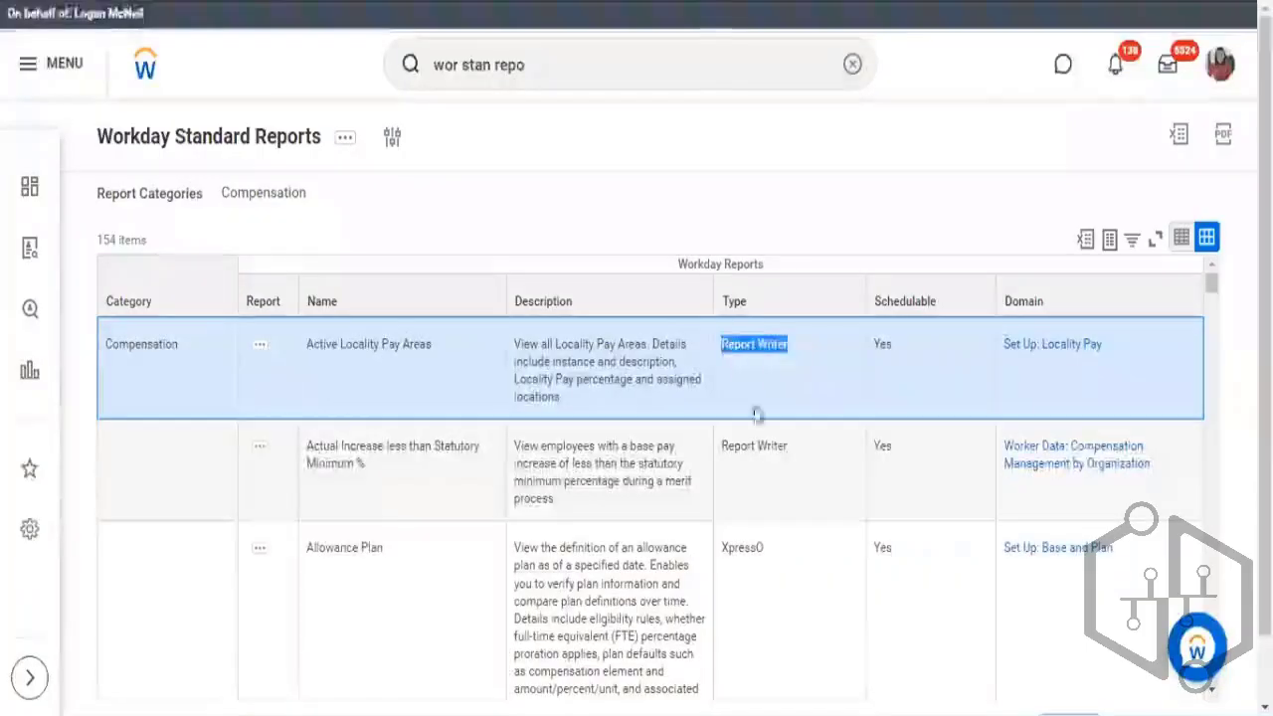
# Step: Compare the types of the first three Compensation reports and check whether Active Locality Pay Areas is schedulable
pyautogui.click(754, 409)
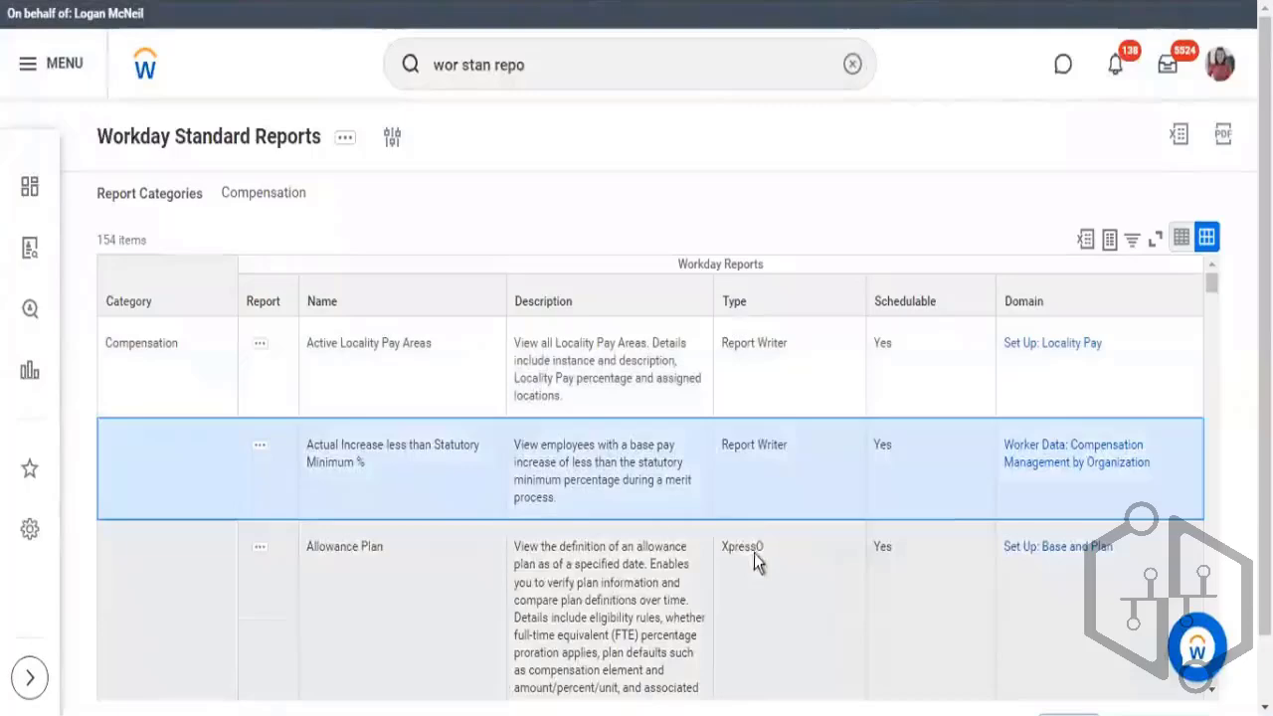
pyautogui.click(756, 554)
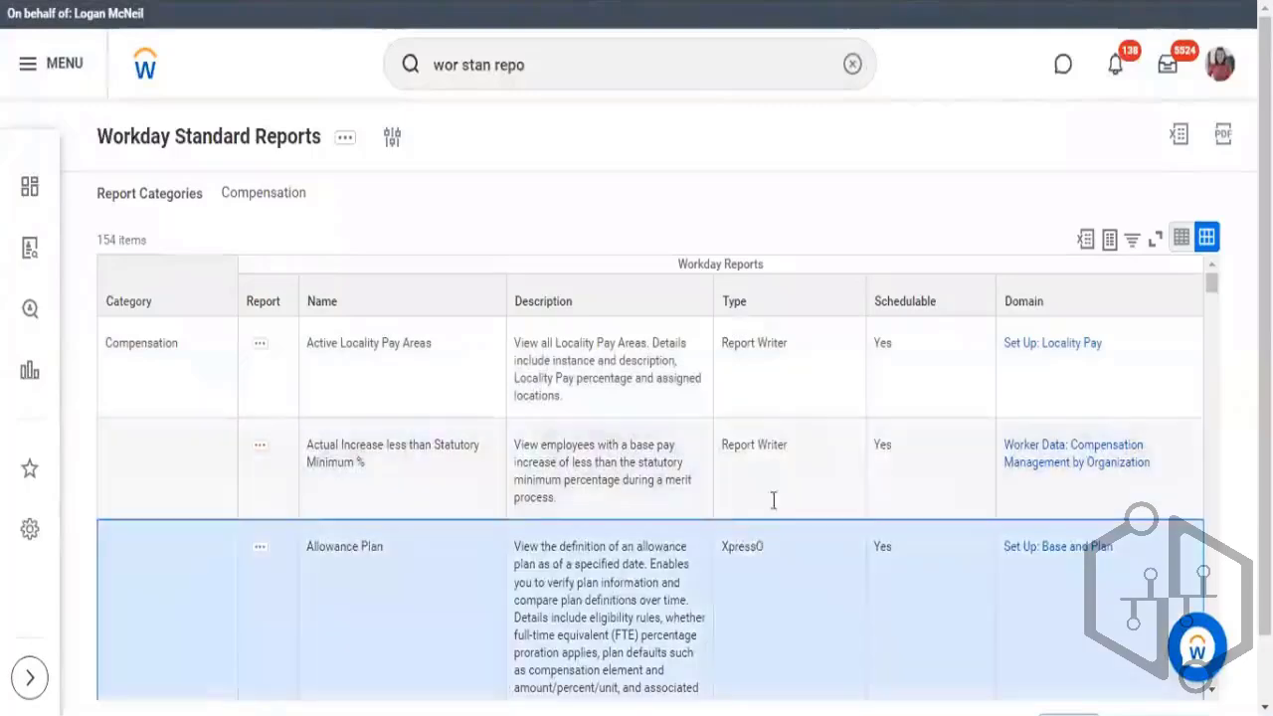
pyautogui.scroll(-1, 773, 501)
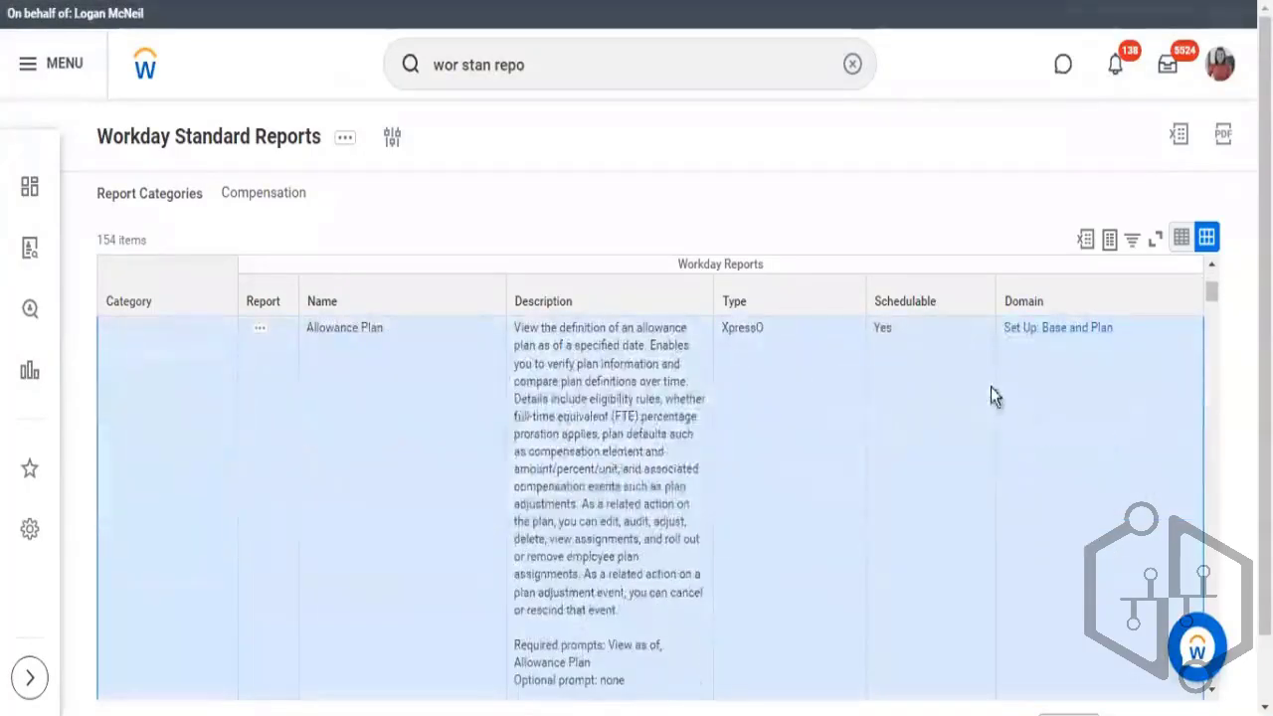
pyautogui.scroll(2, 994, 395)
pyautogui.moveTo(873, 350); pyautogui.dragTo(903, 350)
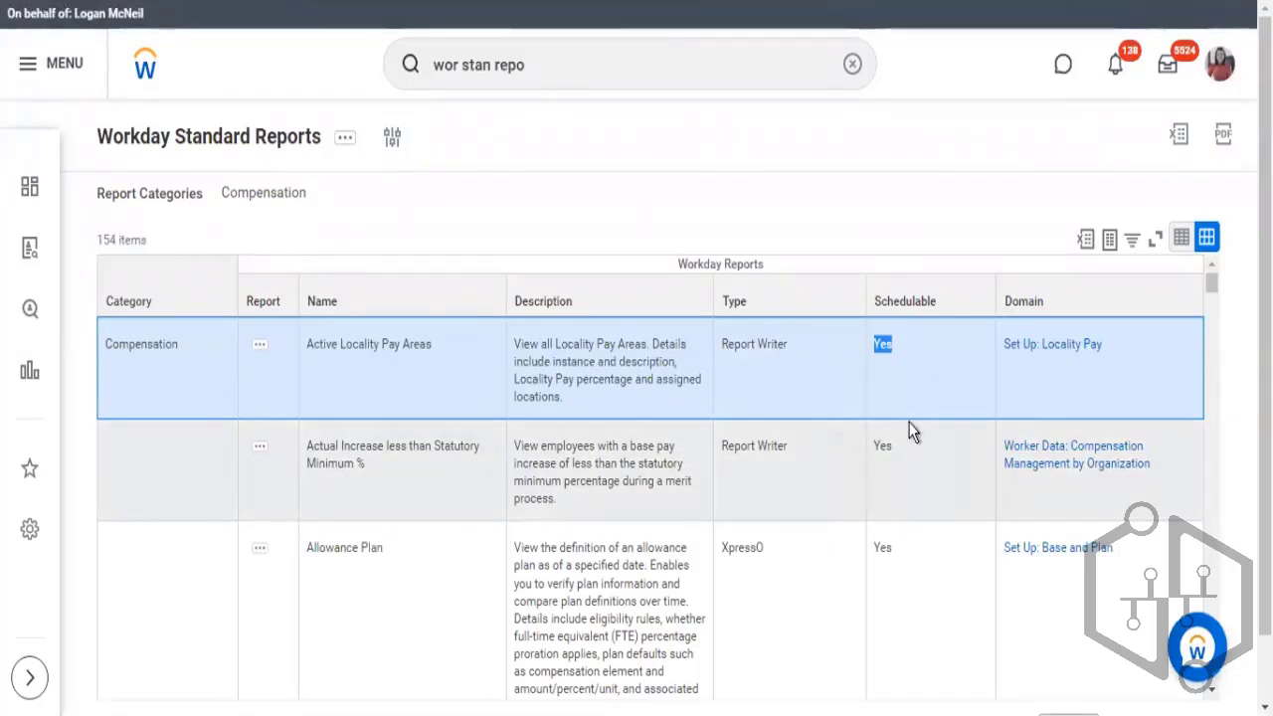
# Step: Highlight the security domain and the name of the Active Locality Pay Areas report to review them
pyautogui.click(1091, 358)
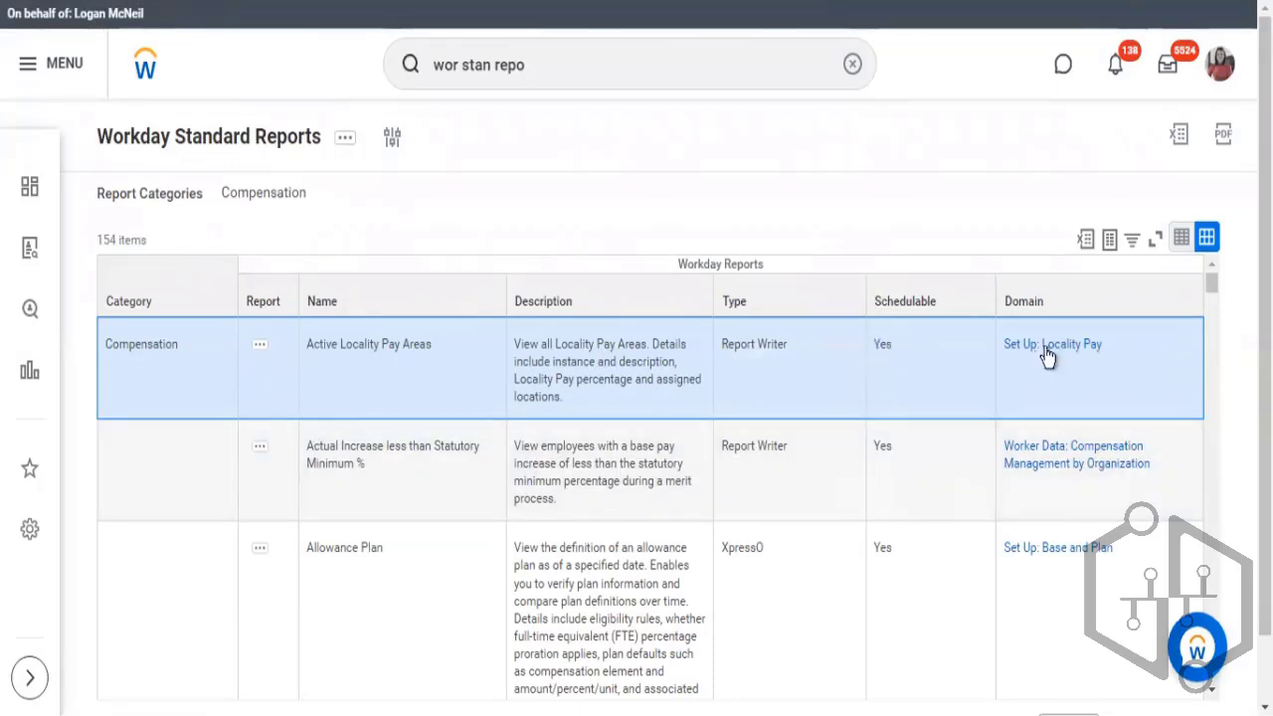
pyautogui.moveTo(1045, 348); pyautogui.dragTo(999, 357)
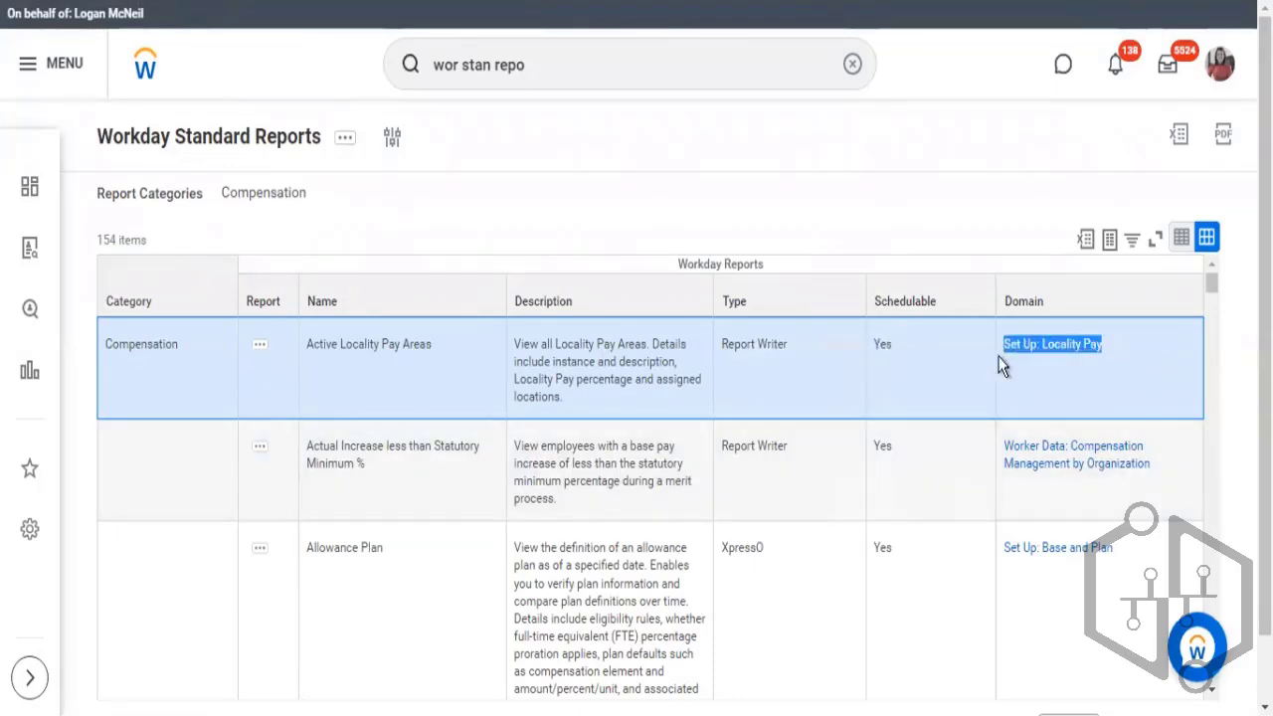
pyautogui.click(370, 346)
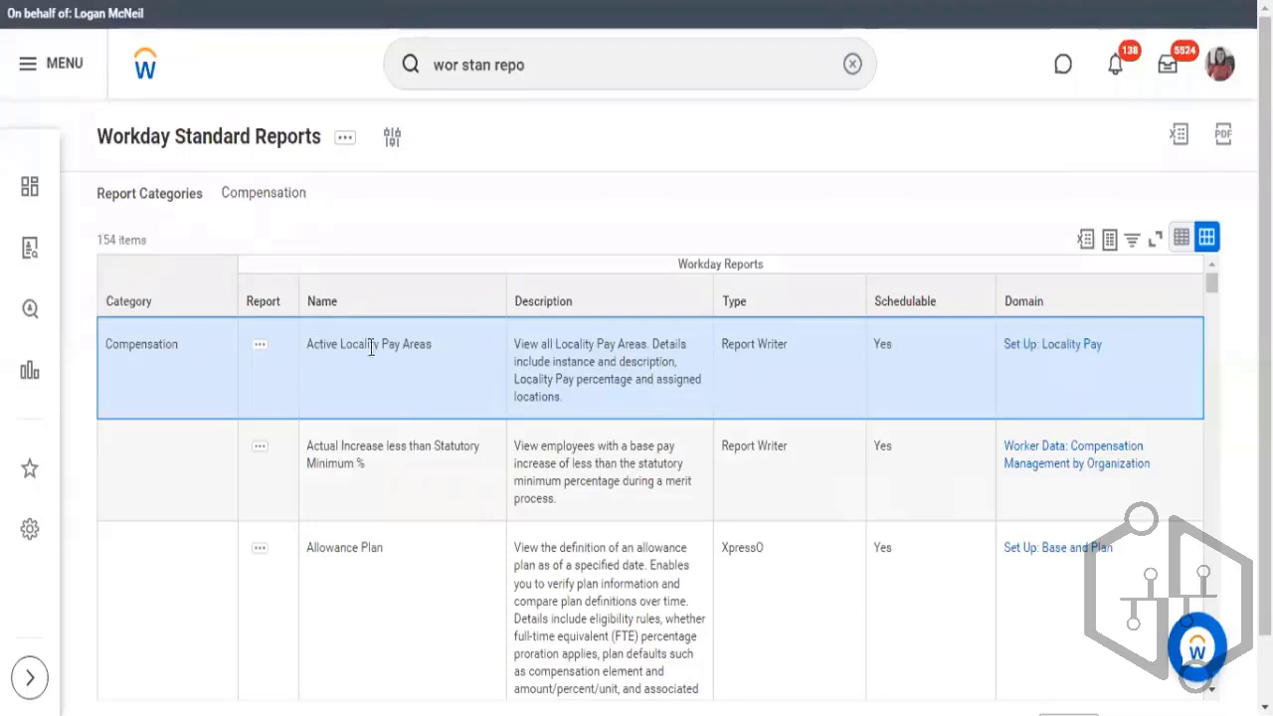
pyautogui.moveTo(318, 346); pyautogui.dragTo(434, 350)
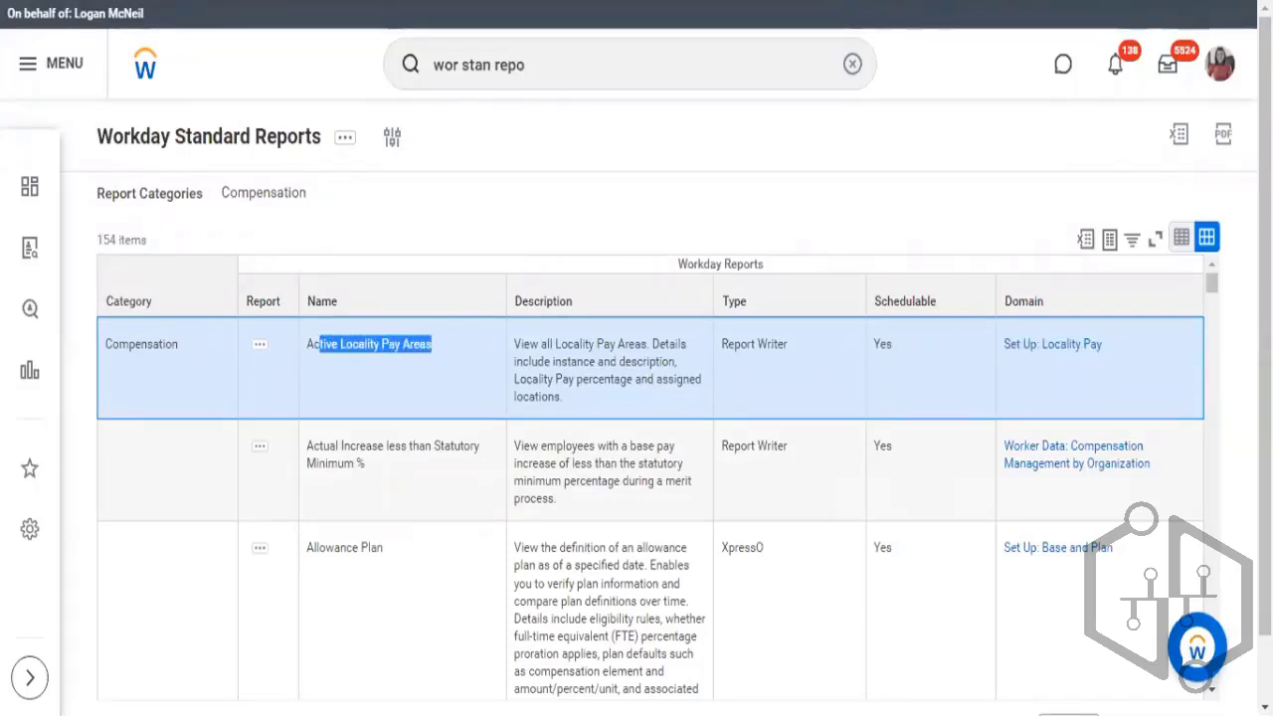
# Step: Examine the Allowance Plan report's name and its security domain in the list
pyautogui.scroll(-1, 437, 518)
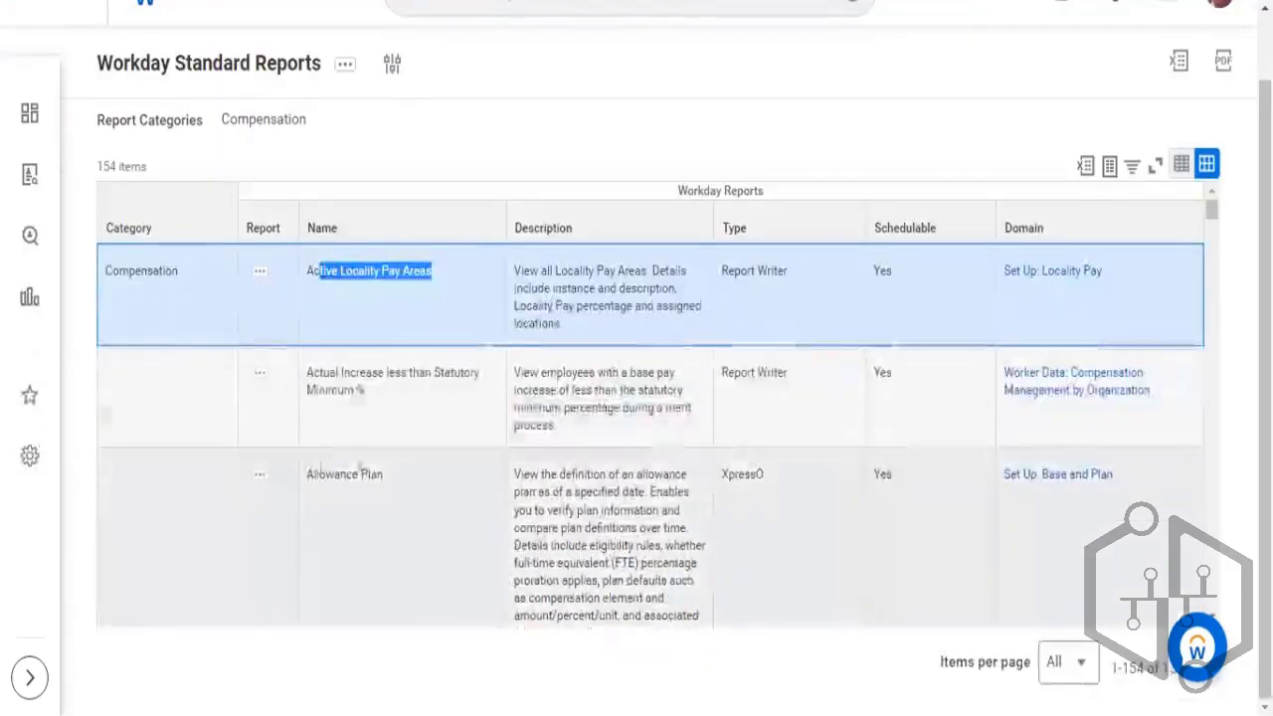
pyautogui.moveTo(314, 475); pyautogui.dragTo(386, 475)
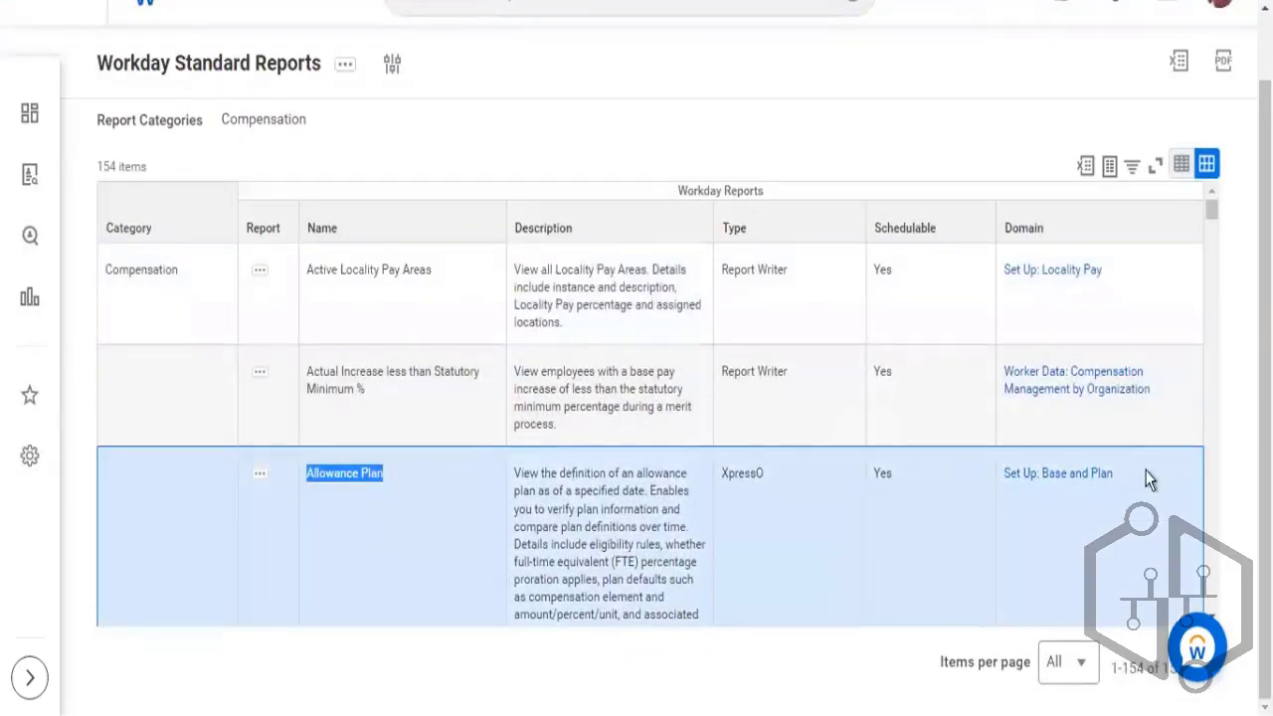
pyautogui.moveTo(1148, 479); pyautogui.dragTo(1000, 478)
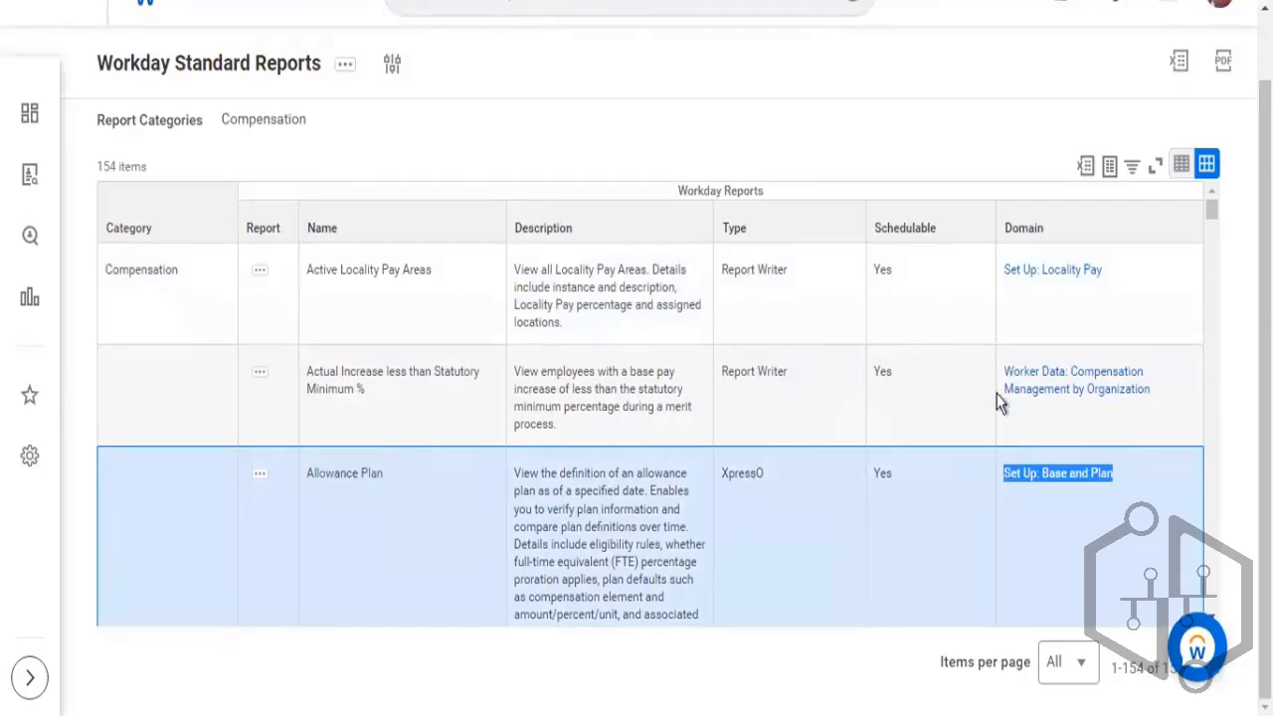
pyautogui.scroll(-1, 1005, 408)
pyautogui.scroll(-1, 1008, 407)
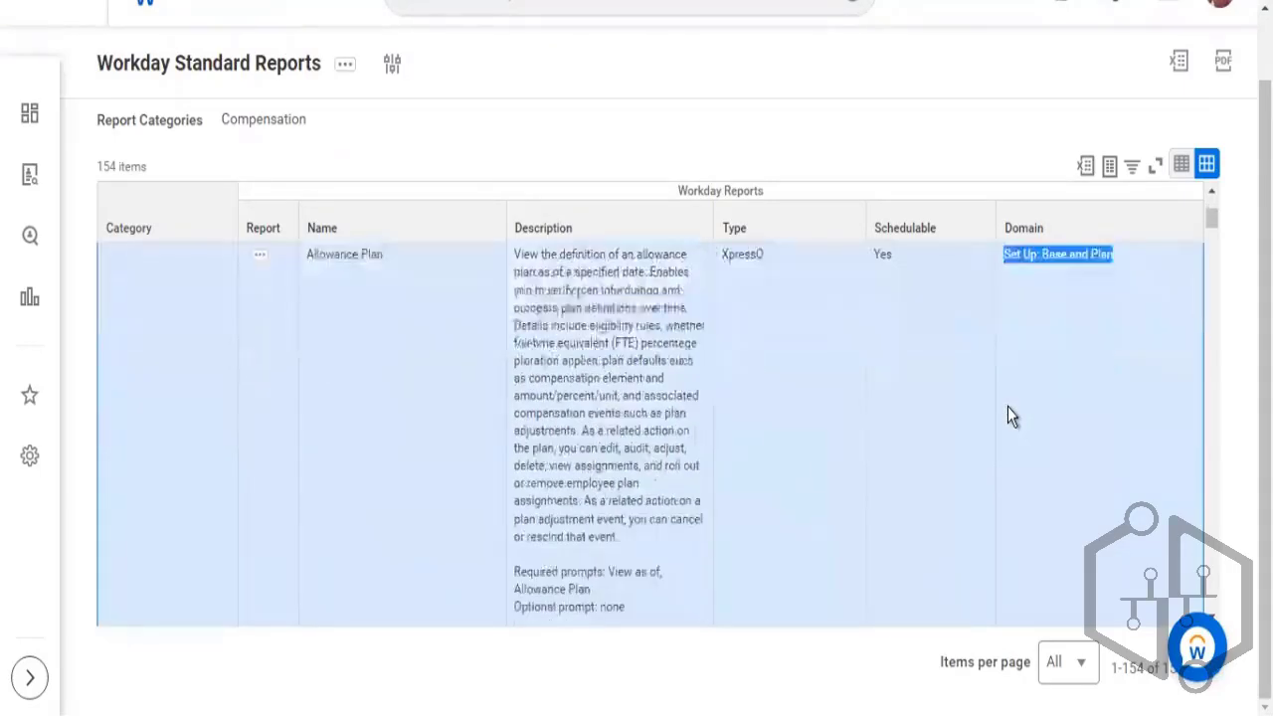
pyautogui.scroll(1, 1014, 400)
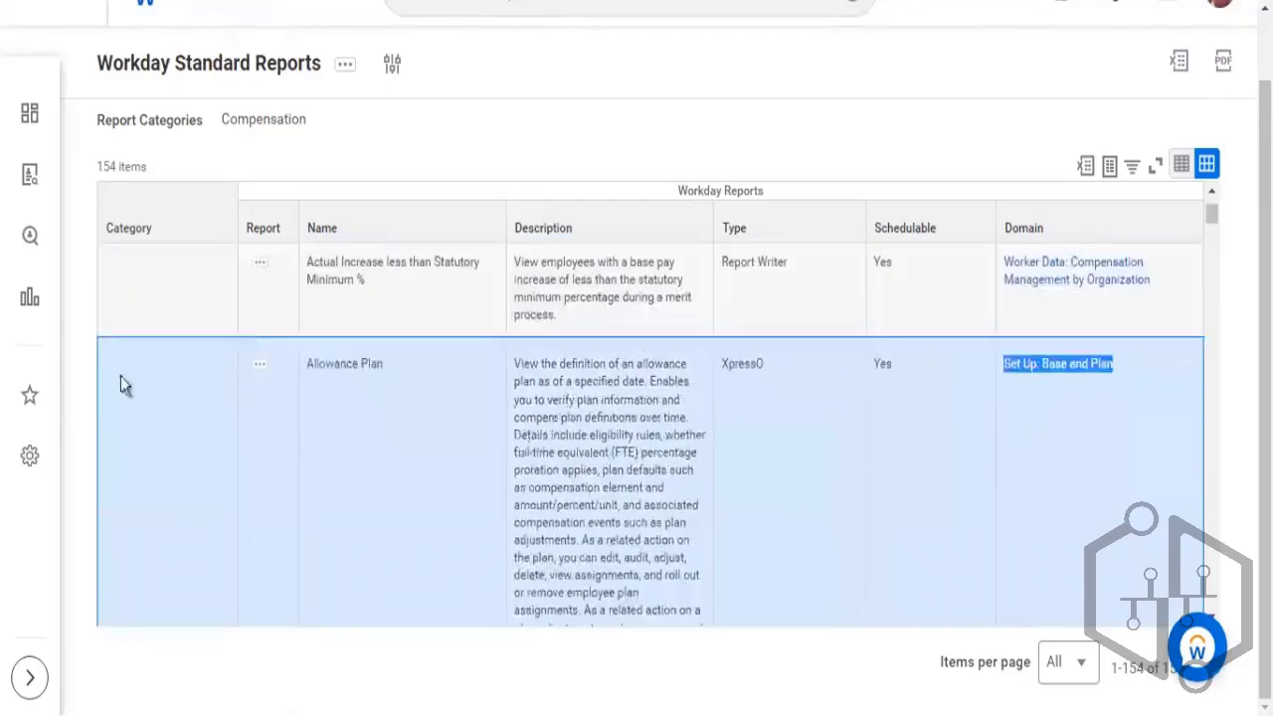
# Step: Review the Allowance Plan report's domain again and highlight the beginning of its description
pyautogui.moveTo(305, 364); pyautogui.dragTo(342, 365)
pyautogui.moveTo(1136, 368); pyautogui.dragTo(992, 386)
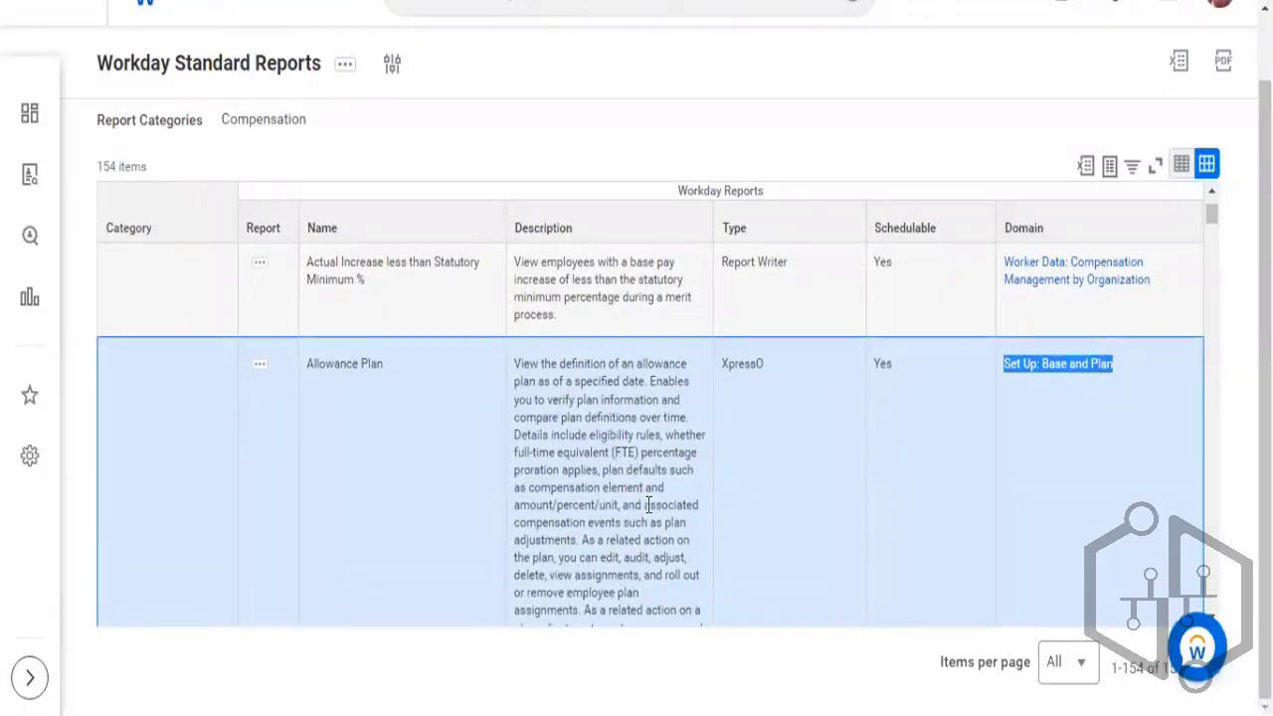
pyautogui.moveTo(650, 503); pyautogui.dragTo(518, 363)
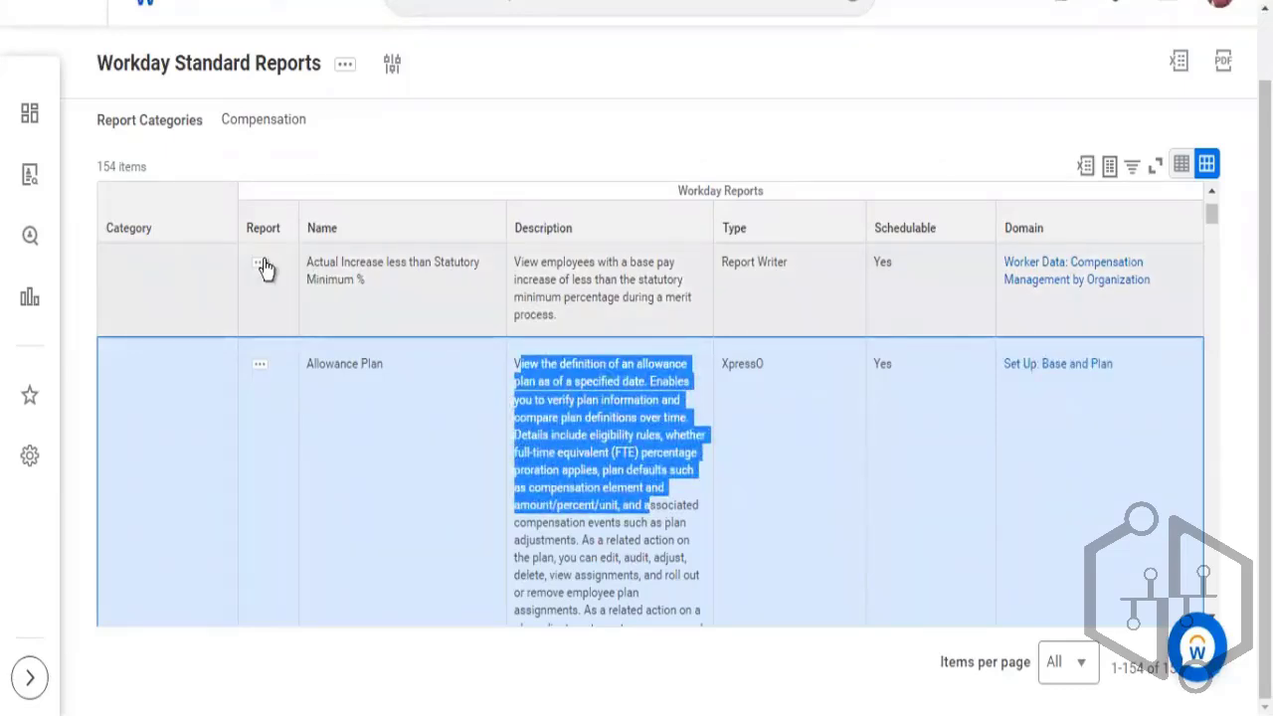
# Step: Run the Actual Increase less than Statutory Minimum % report with blank prompts, reviewing its description in the list
pyautogui.click(261, 263)
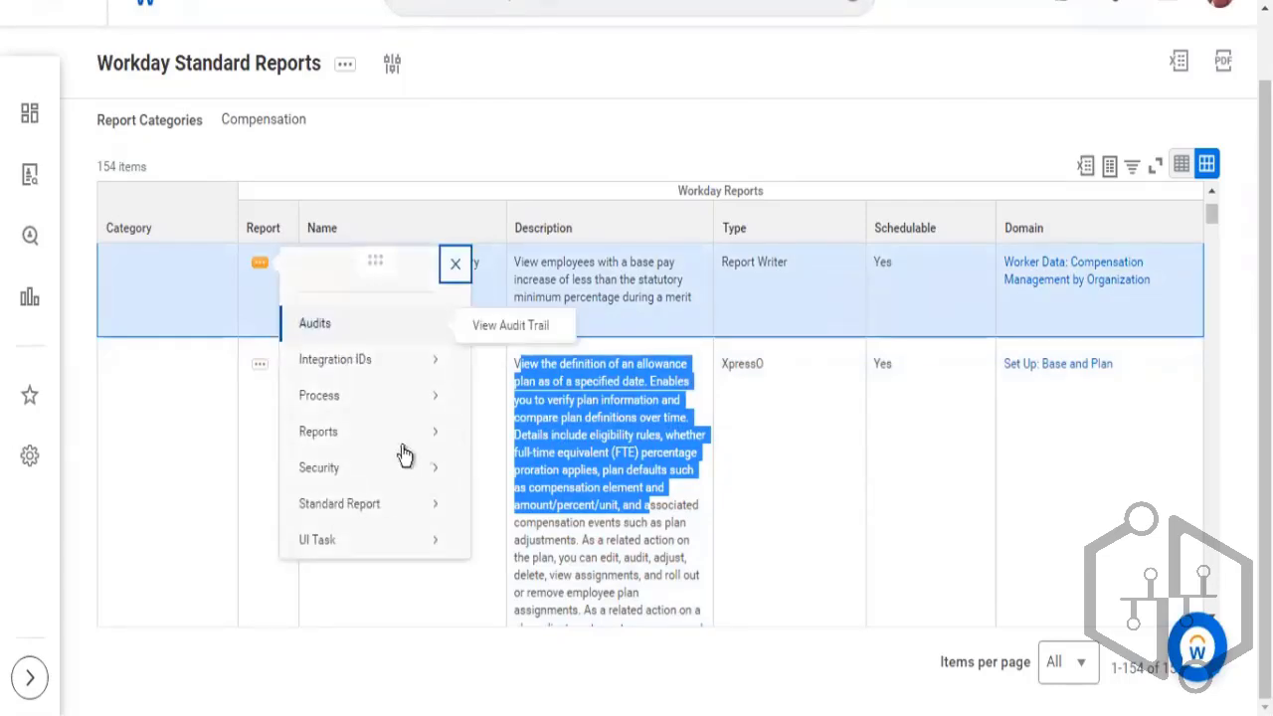
pyautogui.moveTo(378, 504)
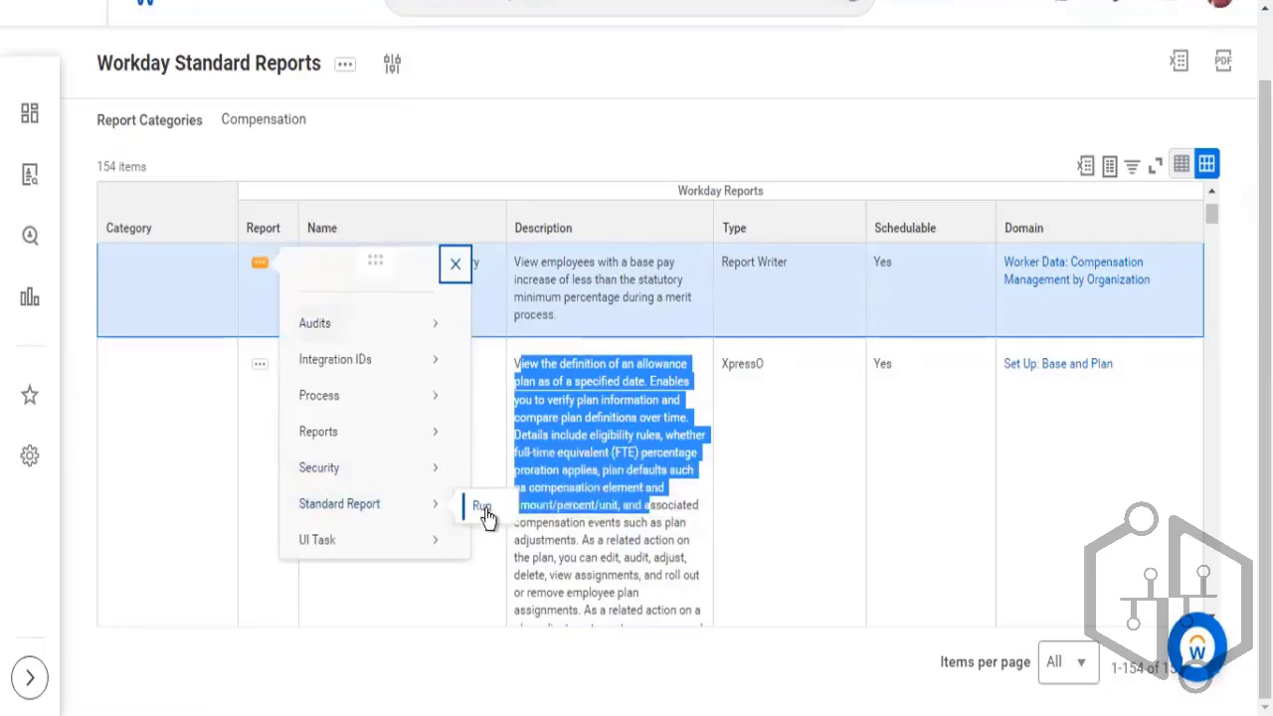
pyautogui.click(485, 507)
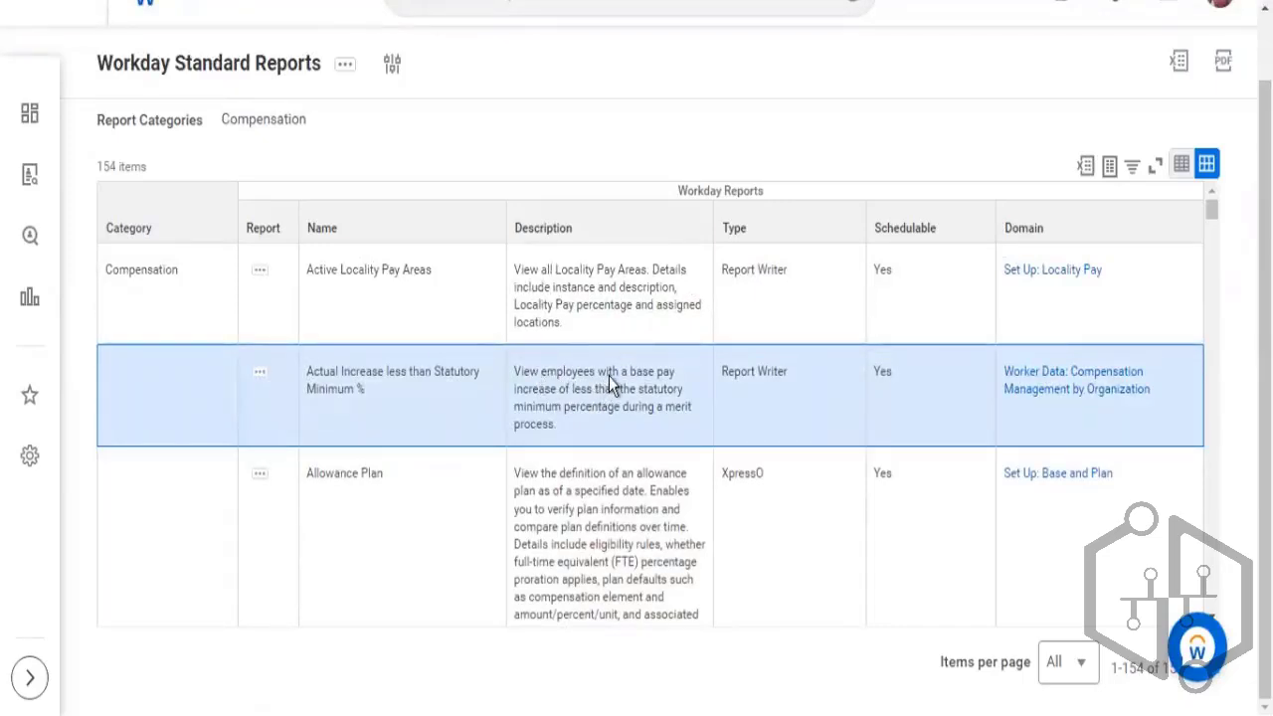
pyautogui.moveTo(540, 371); pyautogui.dragTo(653, 368)
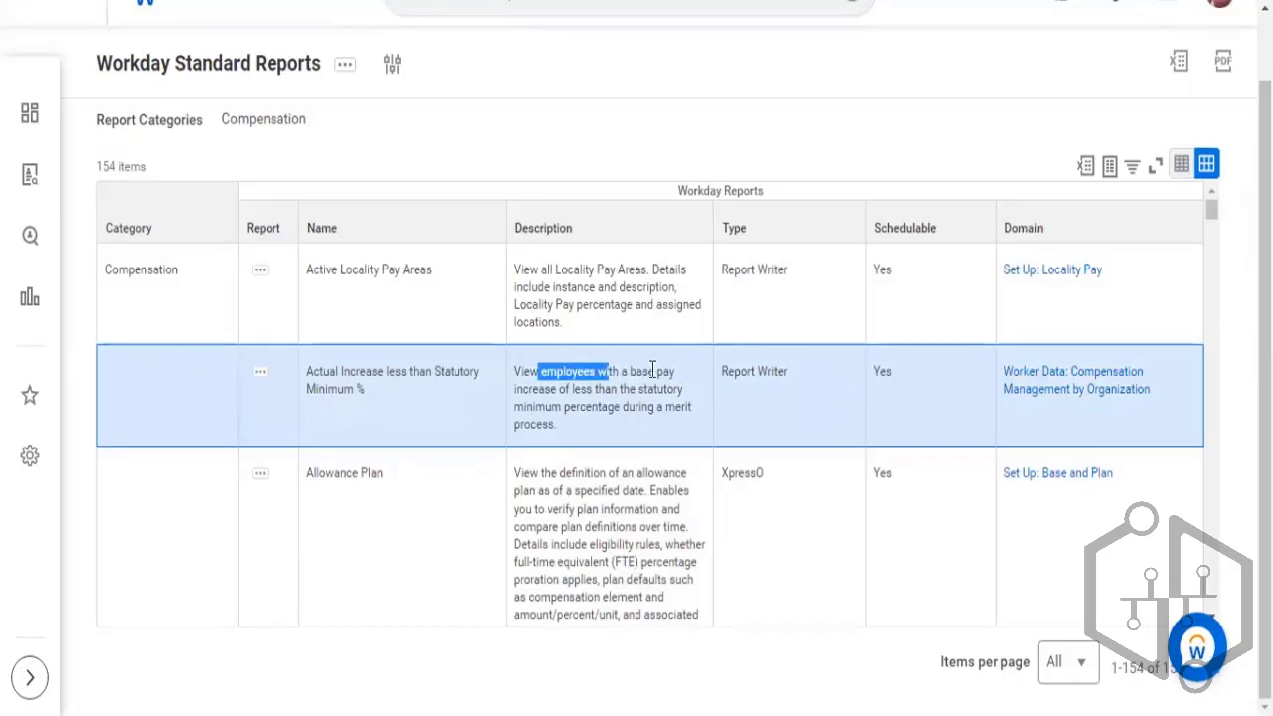
pyautogui.click(652, 368)
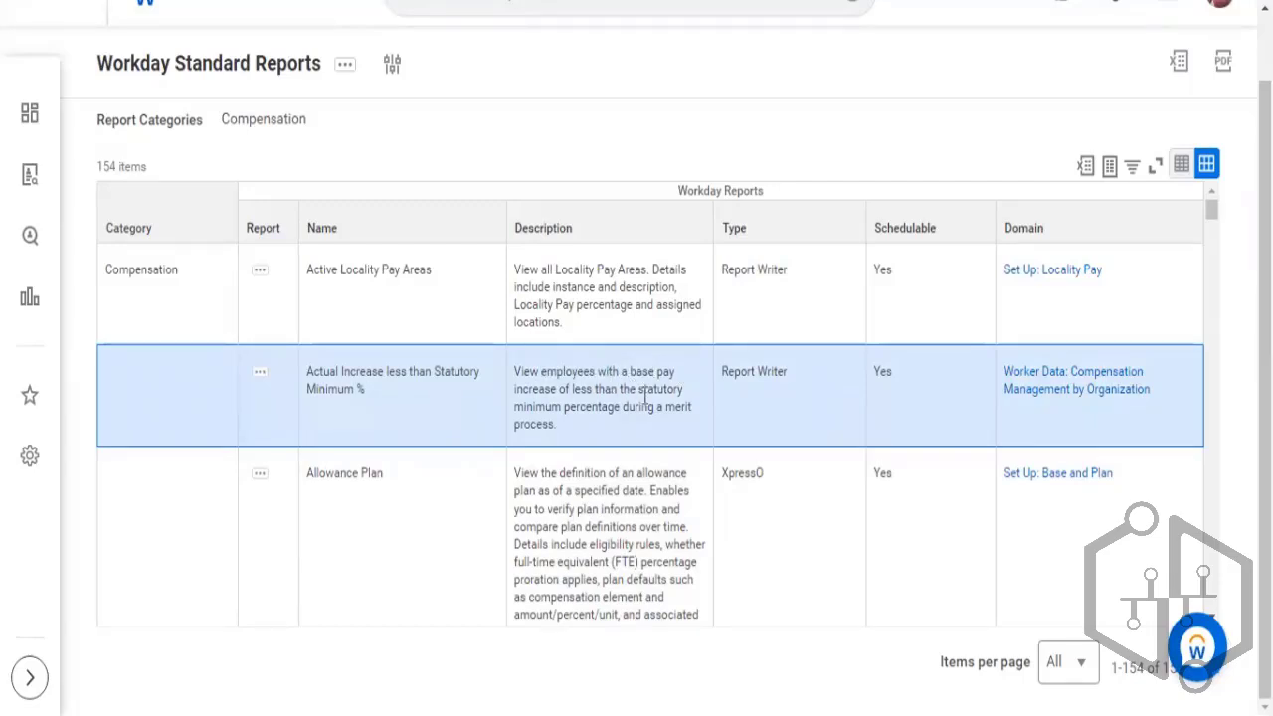
pyautogui.moveTo(630, 389); pyautogui.dragTo(669, 421)
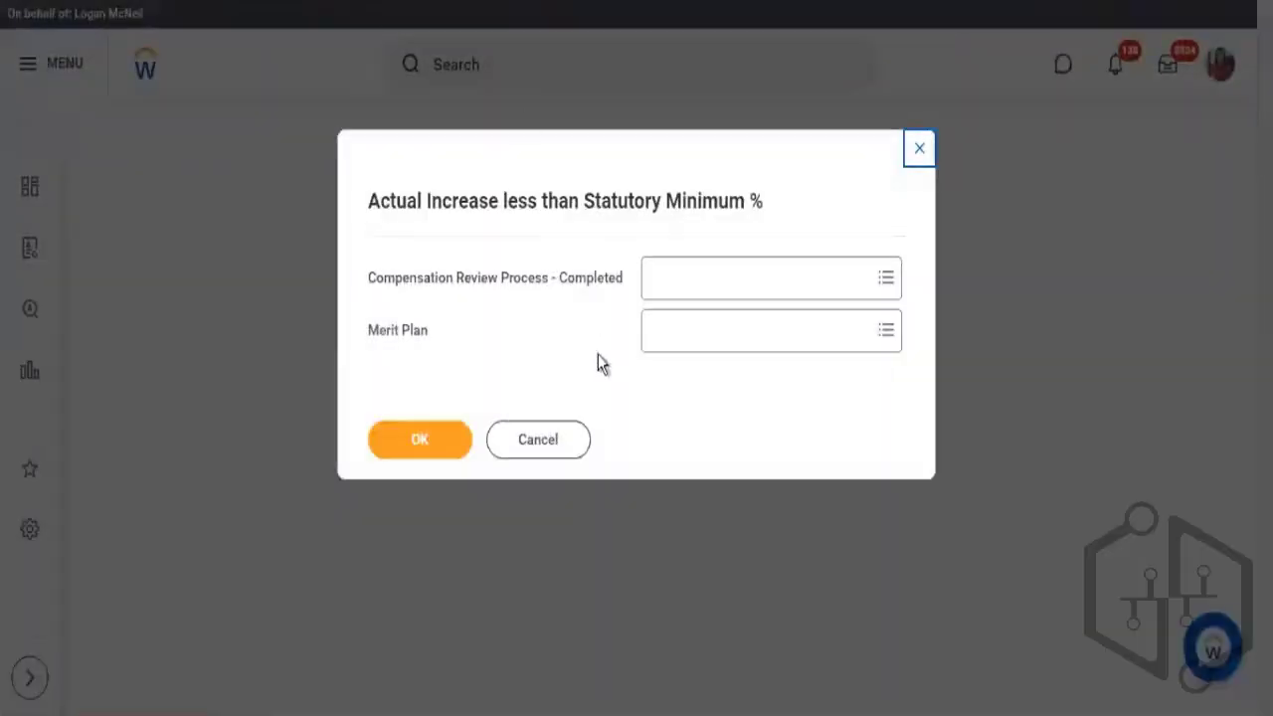
pyautogui.click(423, 439)
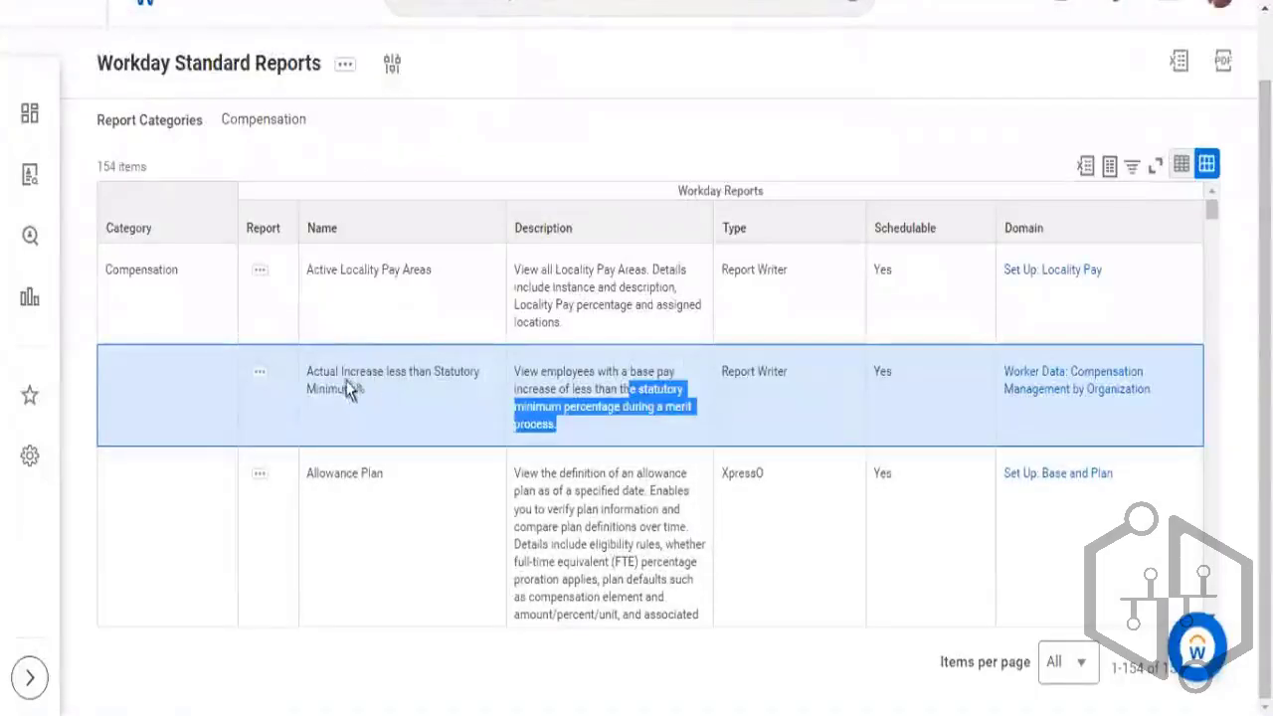
# Step: Compare the names and types of the Actual Increase less than Statutory Minimum % and Allowance Plan reports
pyautogui.moveTo(366, 389); pyautogui.dragTo(305, 371)
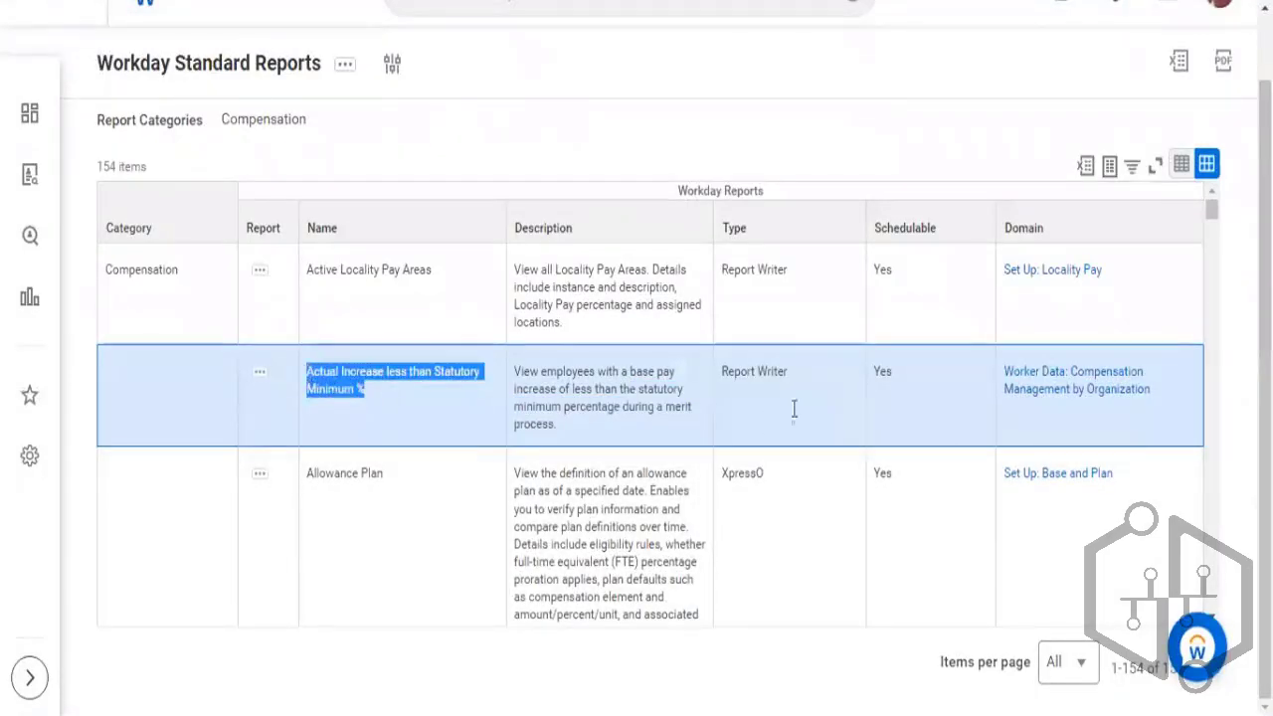
pyautogui.moveTo(727, 371); pyautogui.dragTo(786, 403)
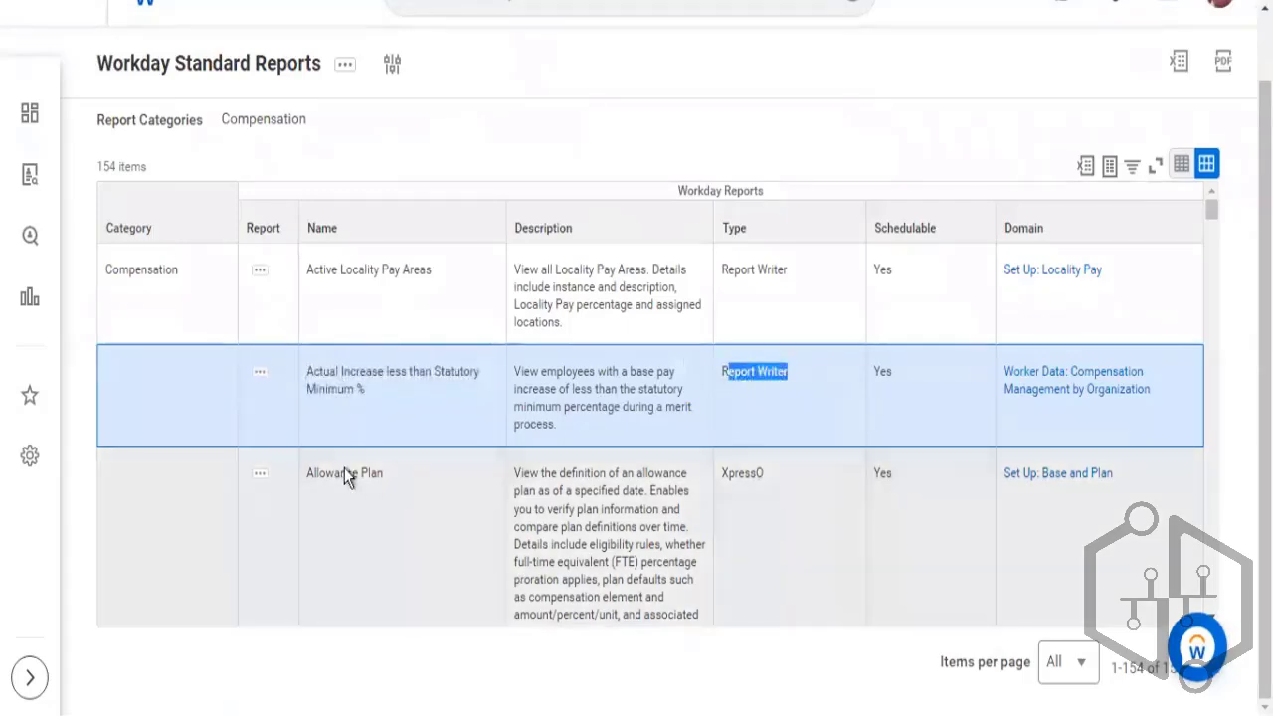
pyautogui.moveTo(321, 473); pyautogui.dragTo(384, 473)
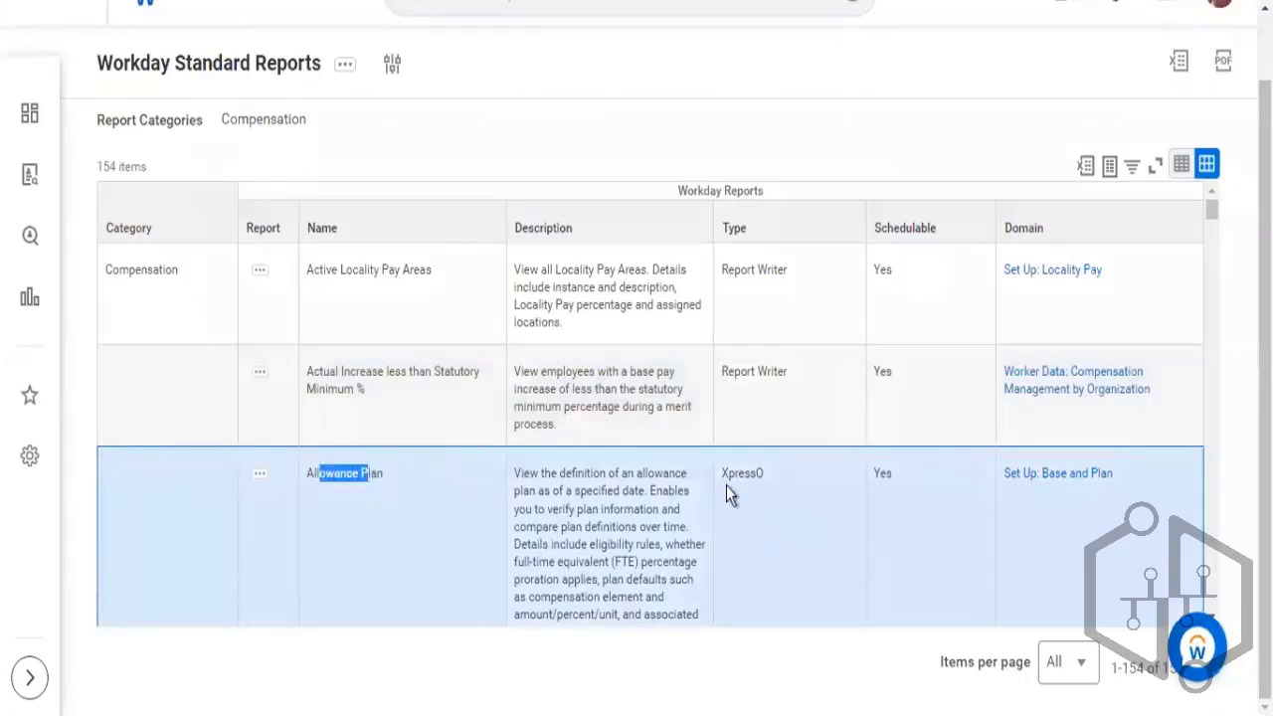
pyautogui.moveTo(722, 475); pyautogui.dragTo(754, 478)
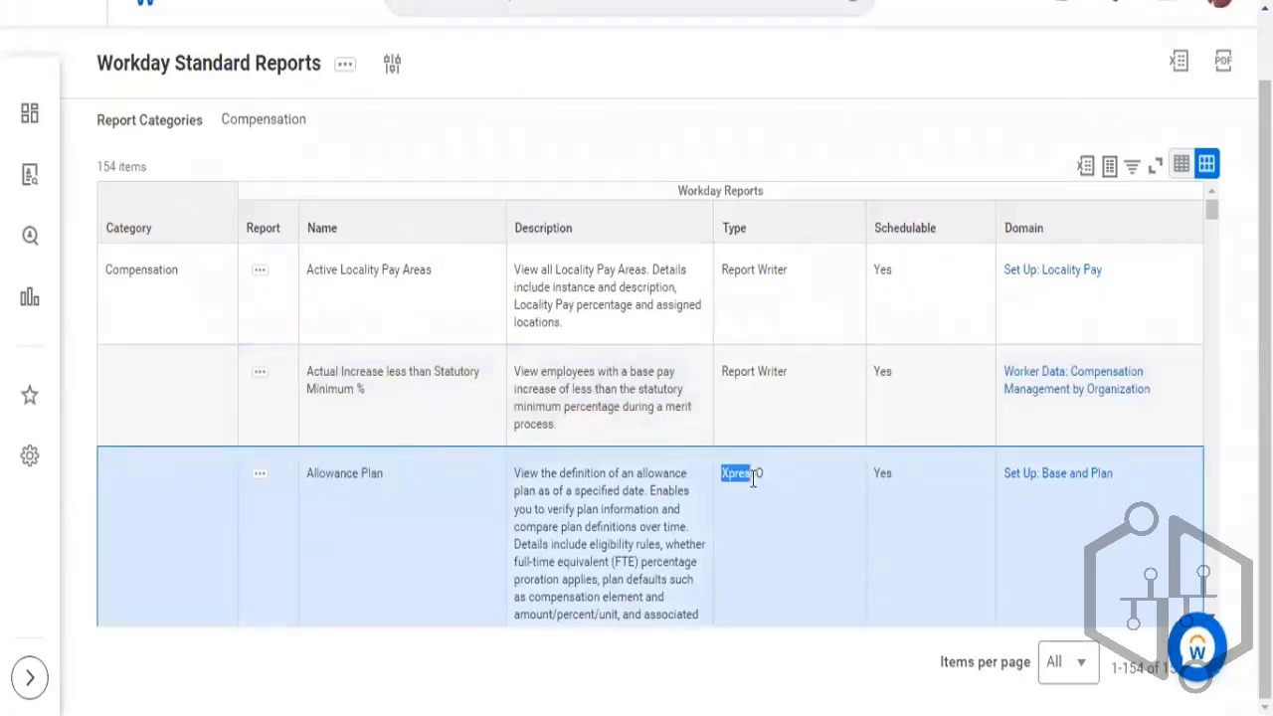
# Step: Check the Allowance Plan report's related actions for a run option
pyautogui.click(262, 475)
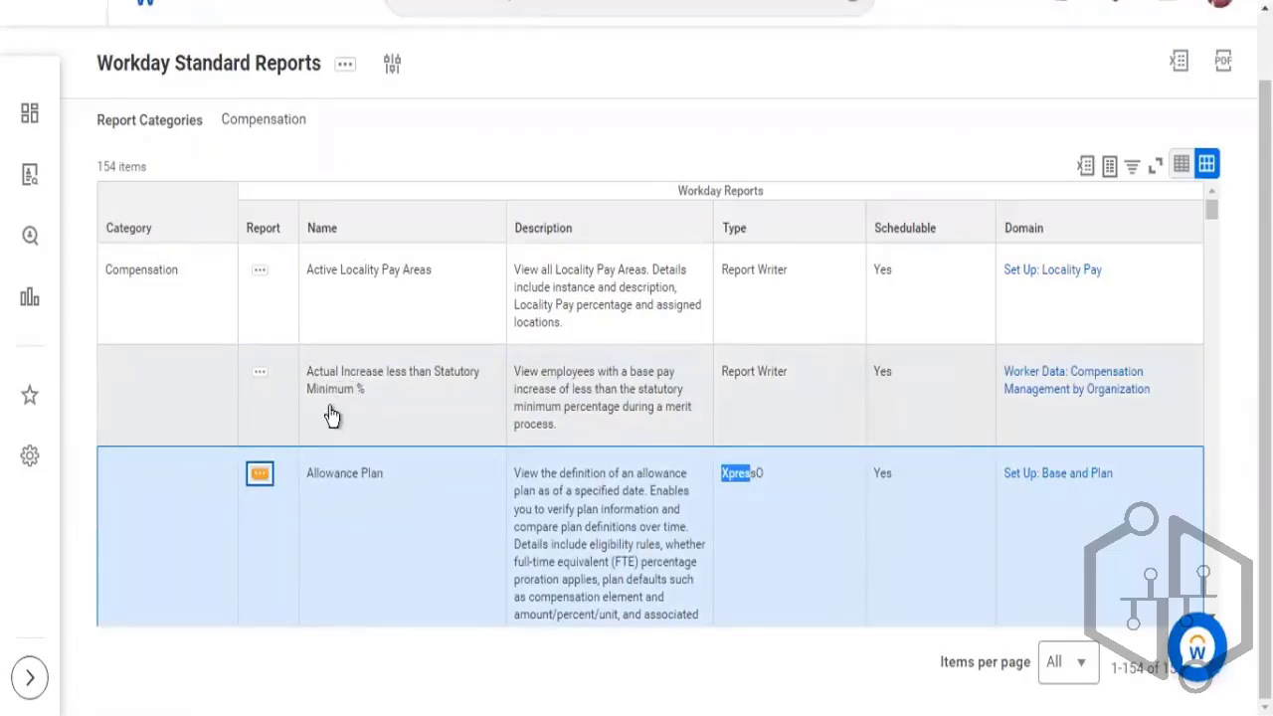
pyautogui.moveTo(323, 403)
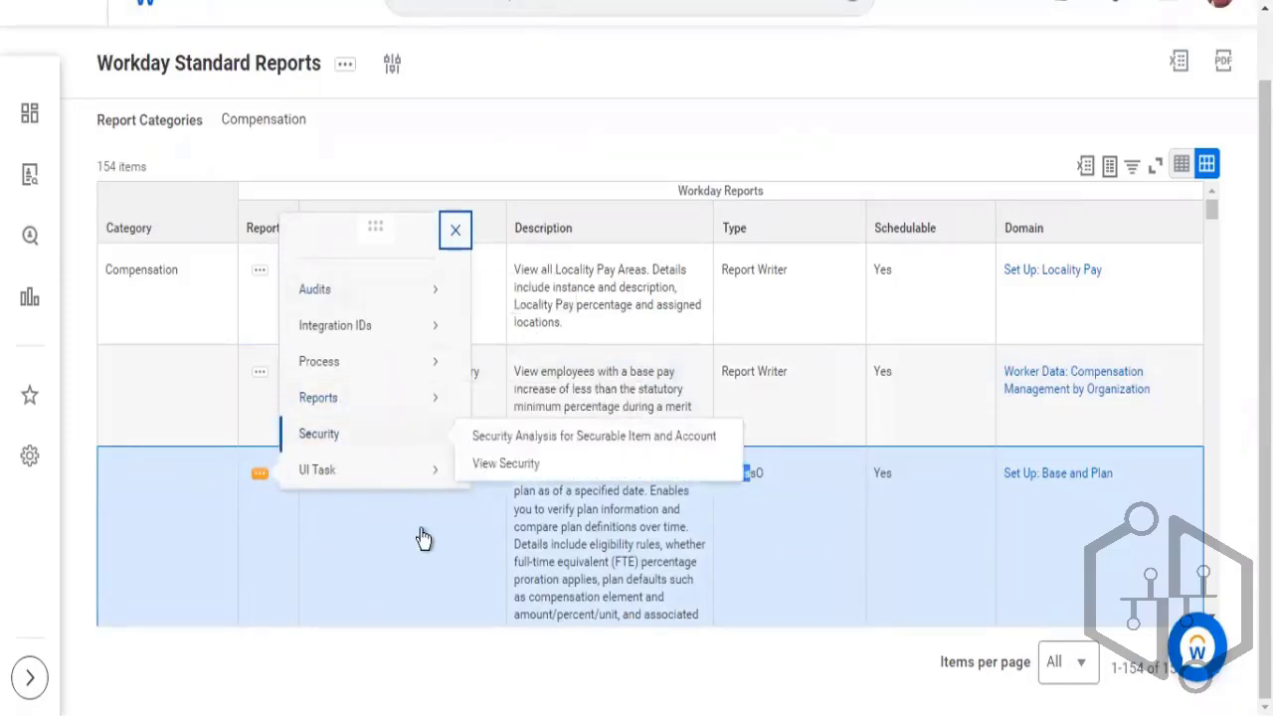
pyautogui.click(398, 485)
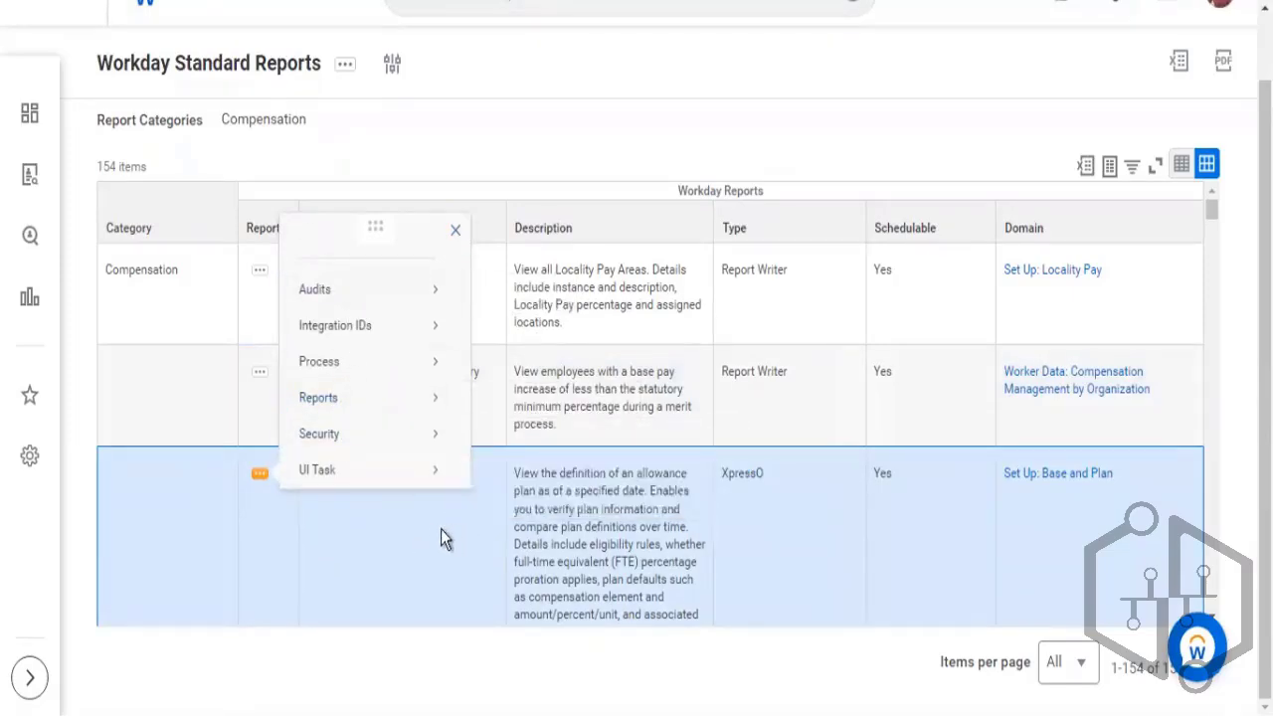
pyautogui.click(441, 529)
# Step: Search Workday for "Allowance Plan" using the report's name from the list, and open that report
pyautogui.moveTo(384, 474); pyautogui.dragTo(308, 472)
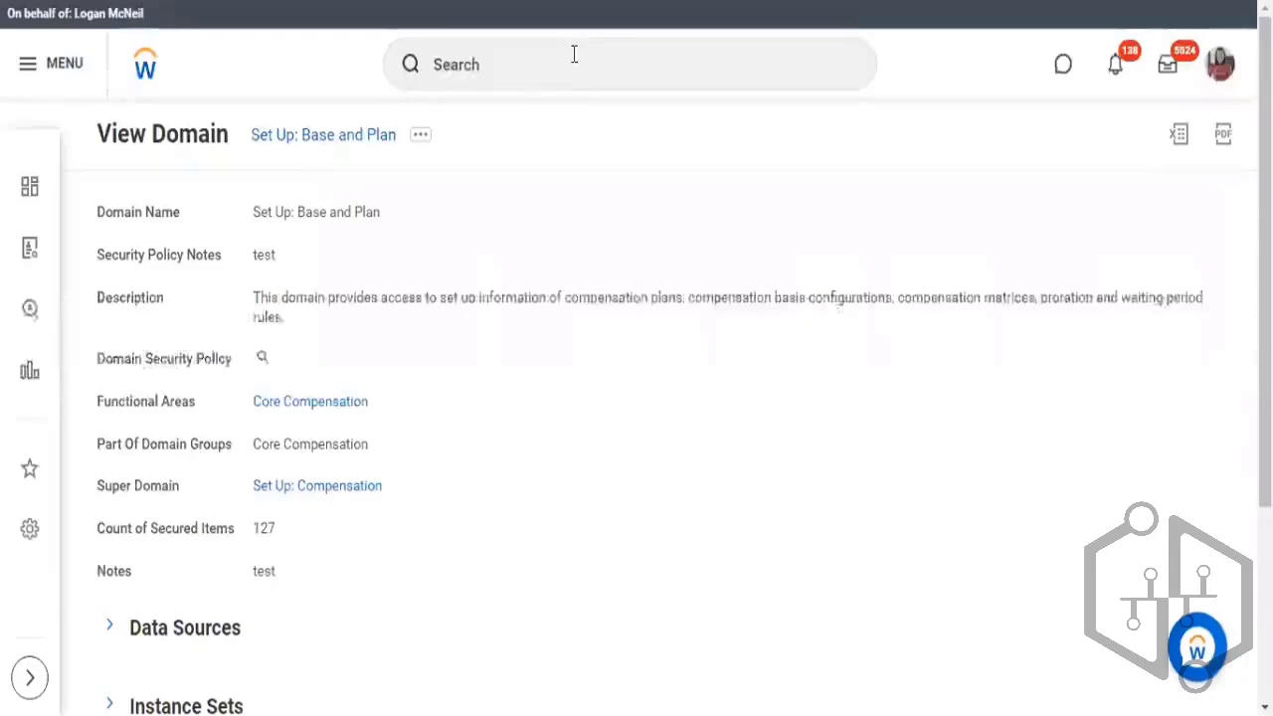
pyautogui.click(574, 60)
pyautogui.write('Allowance Plan')
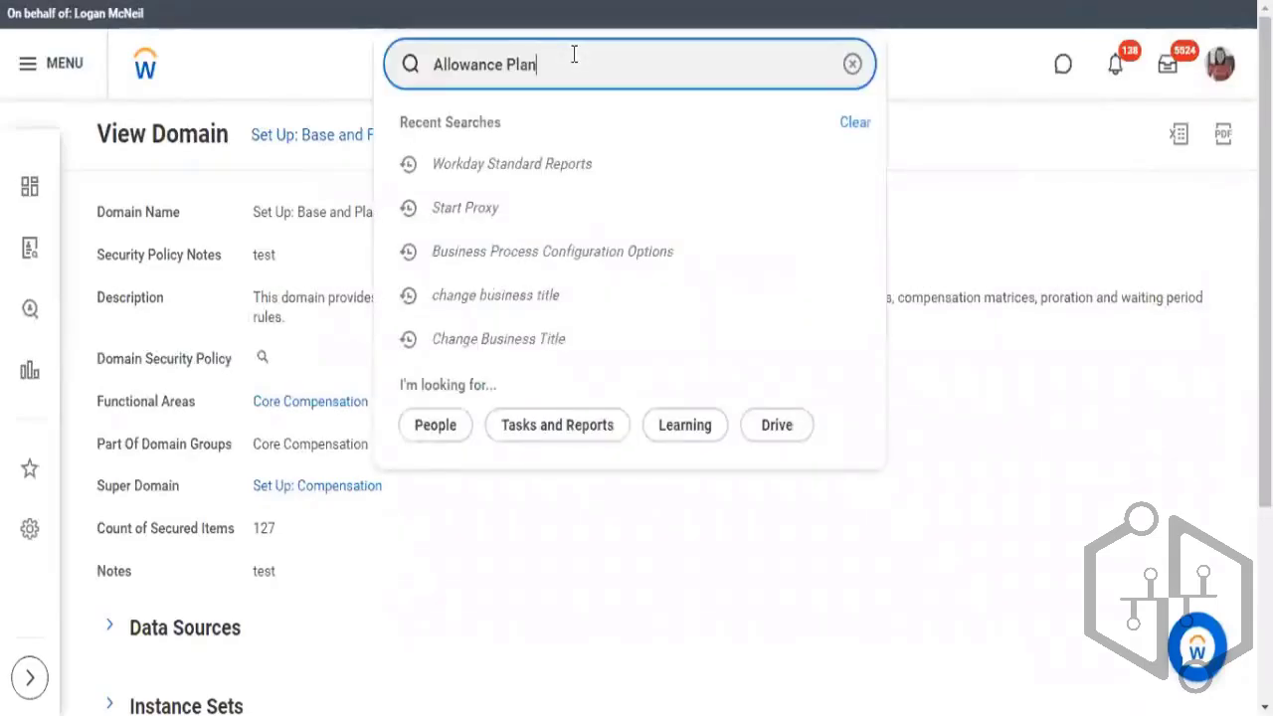
pyautogui.click(682, 159)
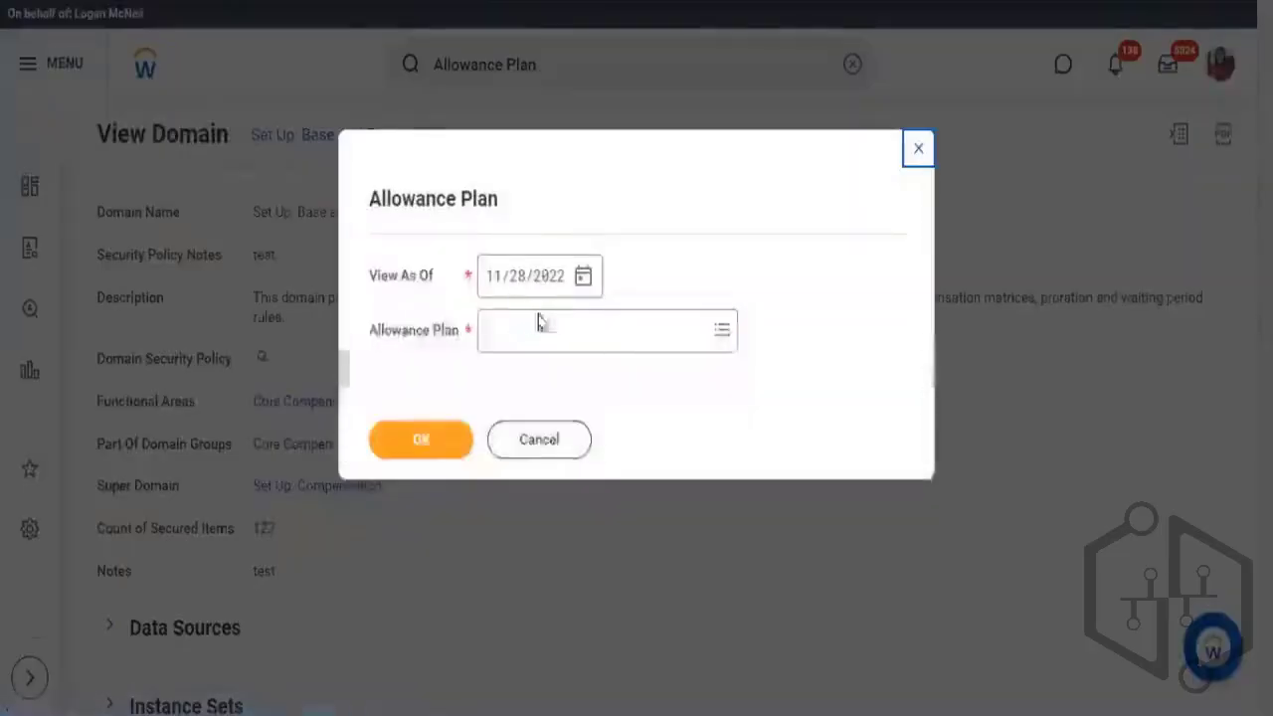
# Step: Find "car allowance" in the Allowance Plan prompt, select the Car Allowance plan and run the report
pyautogui.click(529, 323)
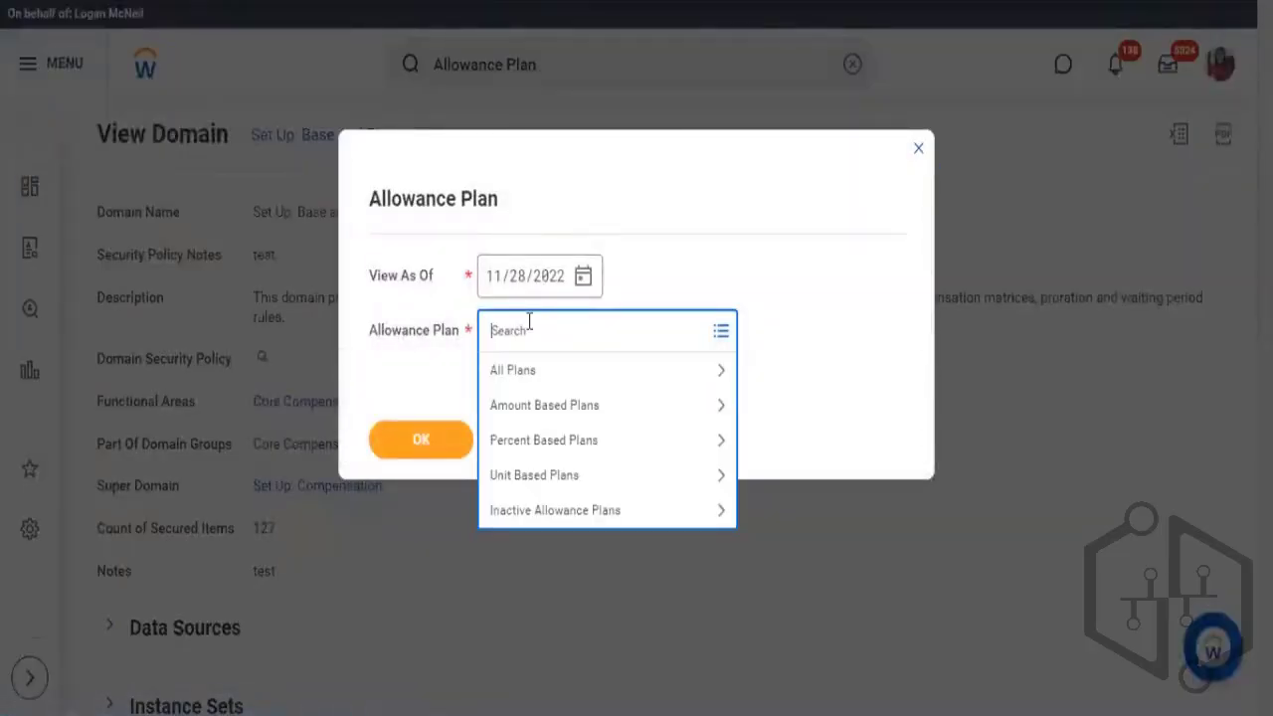
pyautogui.write('car allowance')
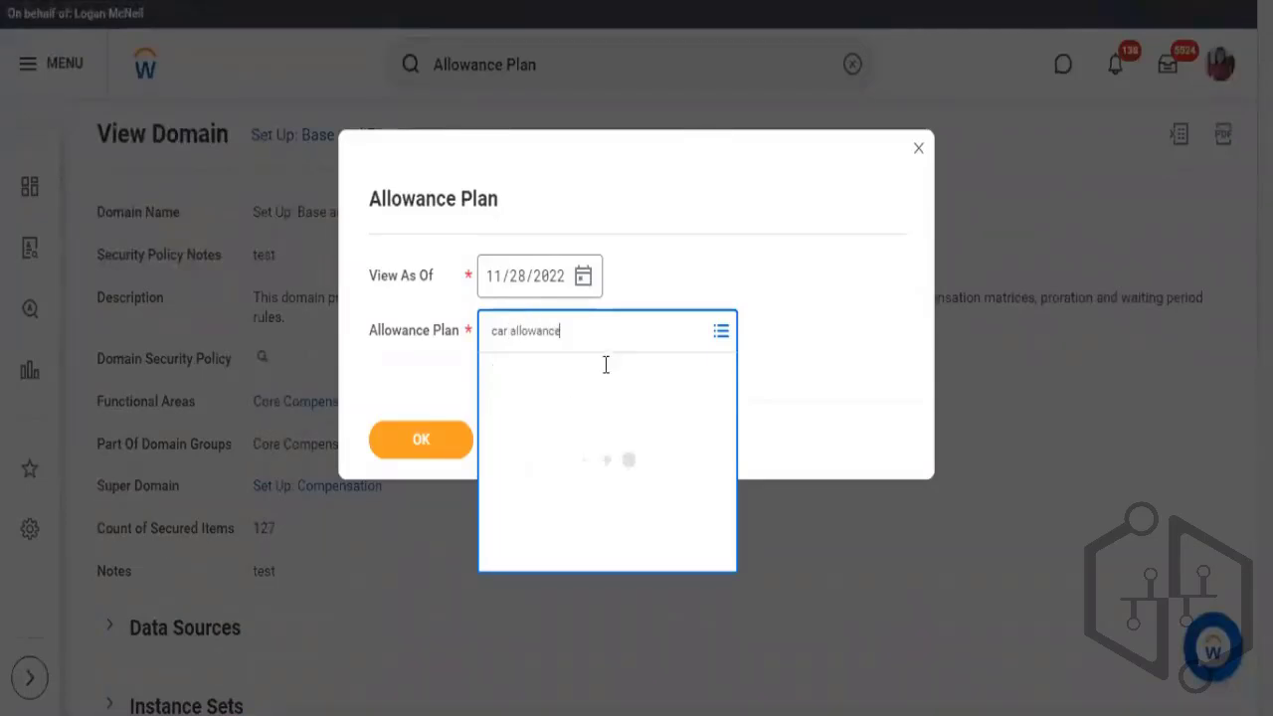
pyautogui.click(553, 418)
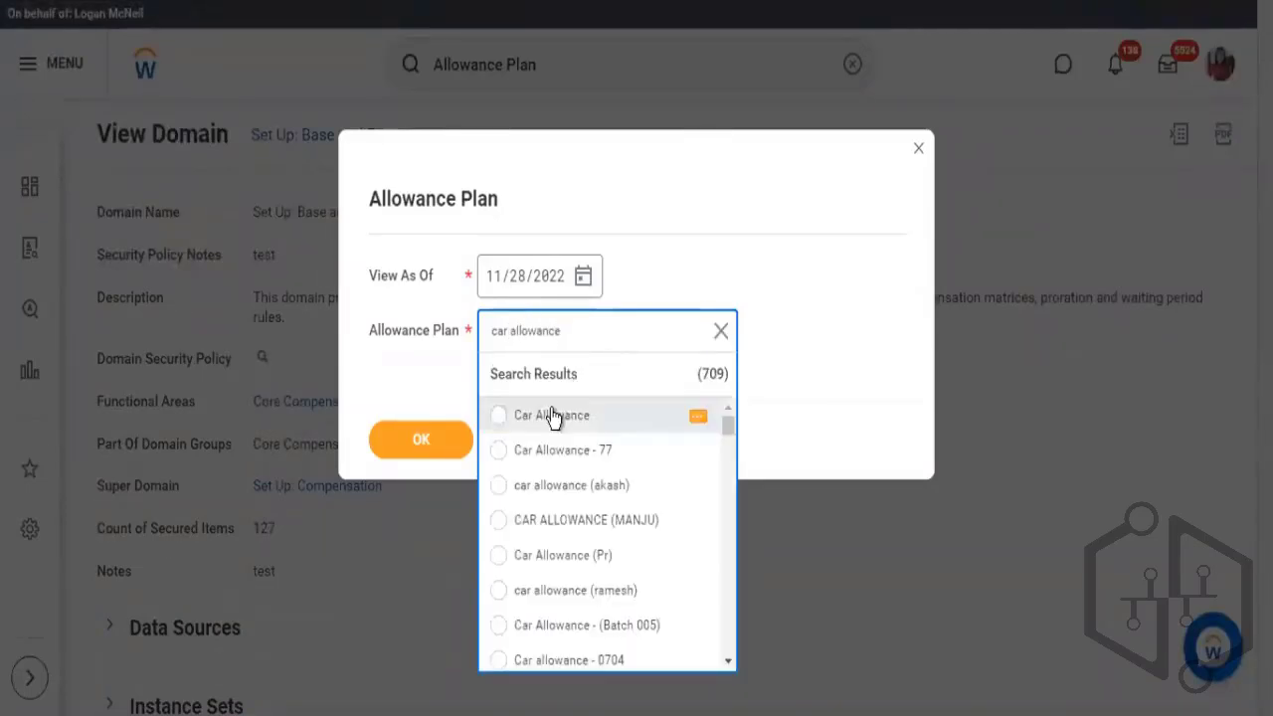
pyautogui.press('Return')
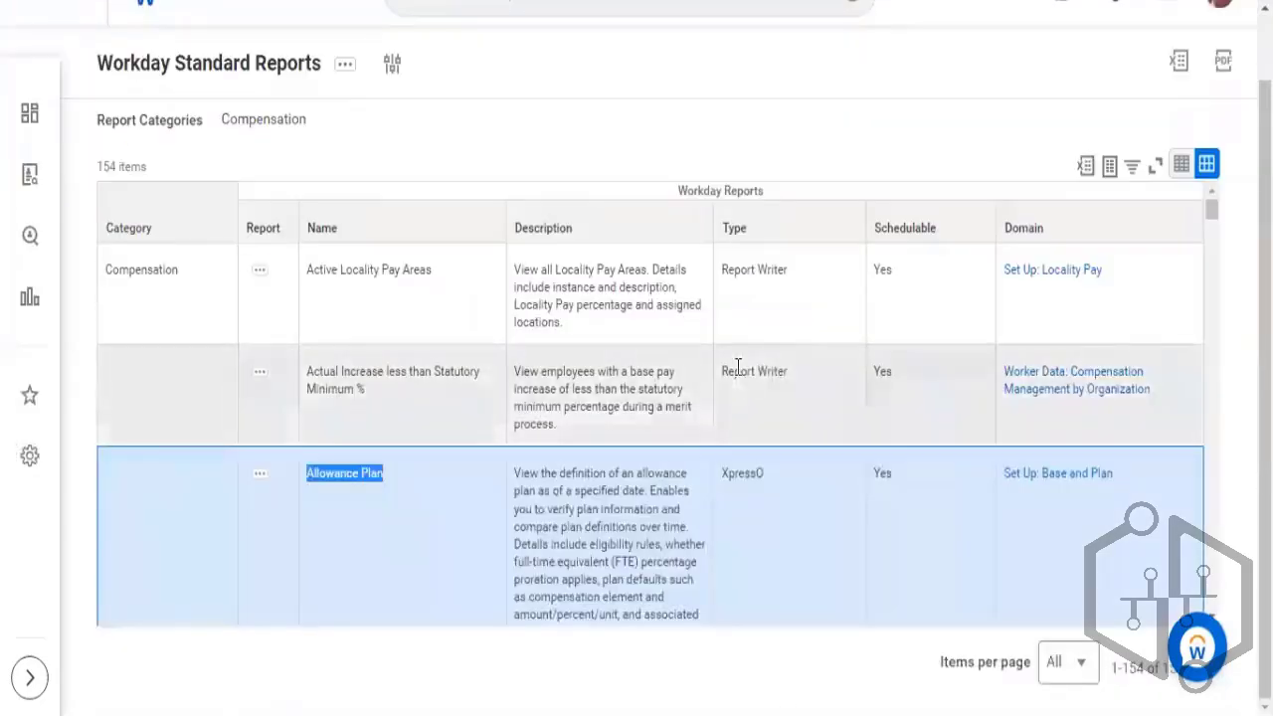
# Step: Compare the two reports' types in the list with the headings of their report outputs
pyautogui.moveTo(767, 371); pyautogui.dragTo(734, 371)
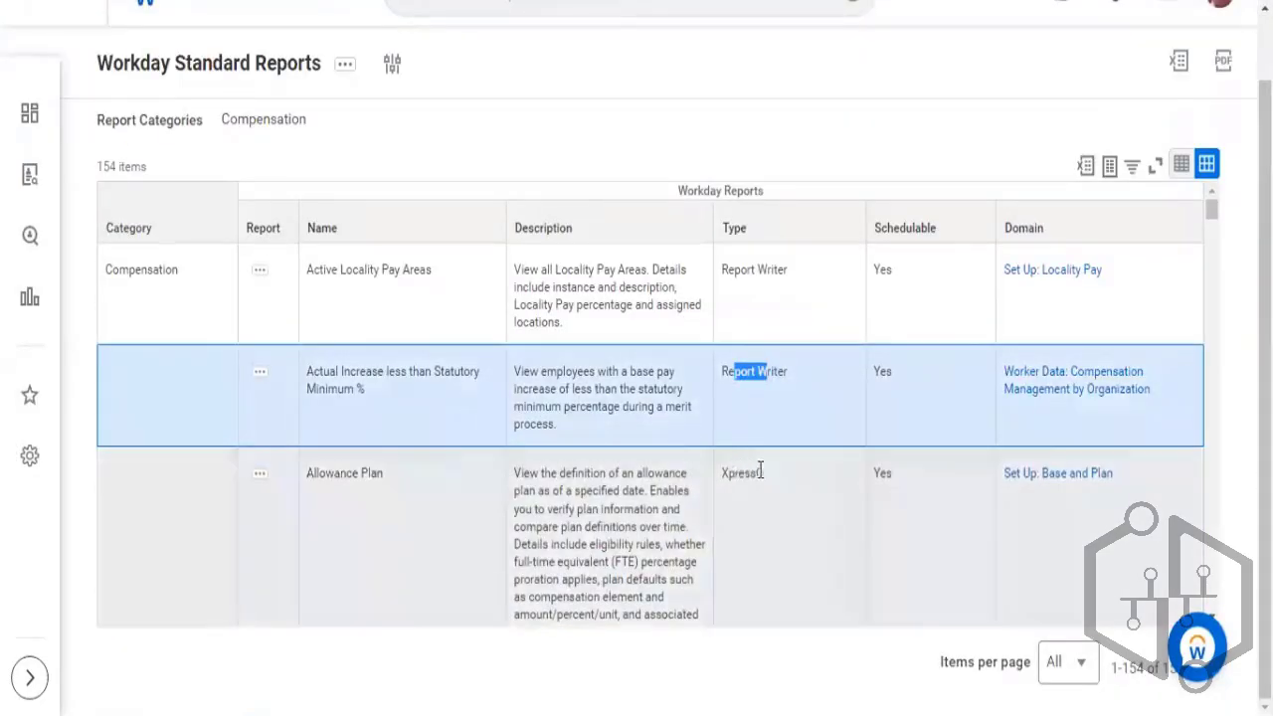
pyautogui.moveTo(761, 471); pyautogui.dragTo(759, 466)
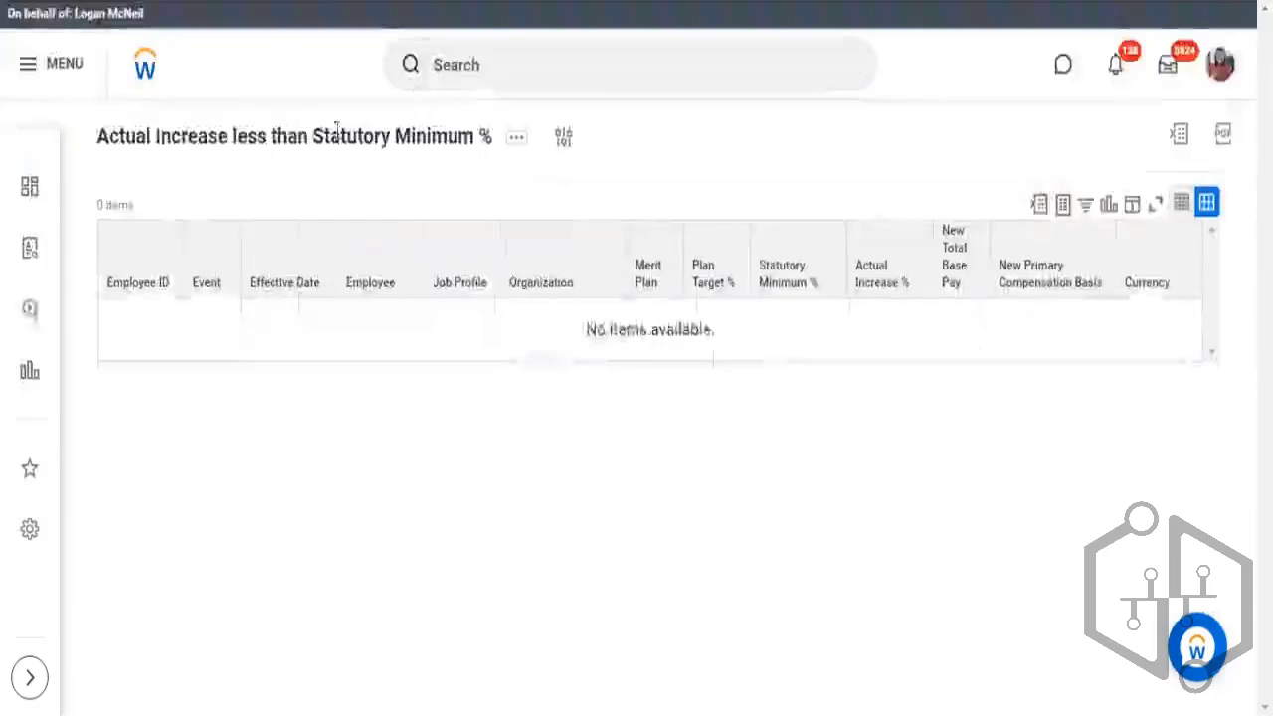
pyautogui.moveTo(390, 136); pyautogui.dragTo(340, 136)
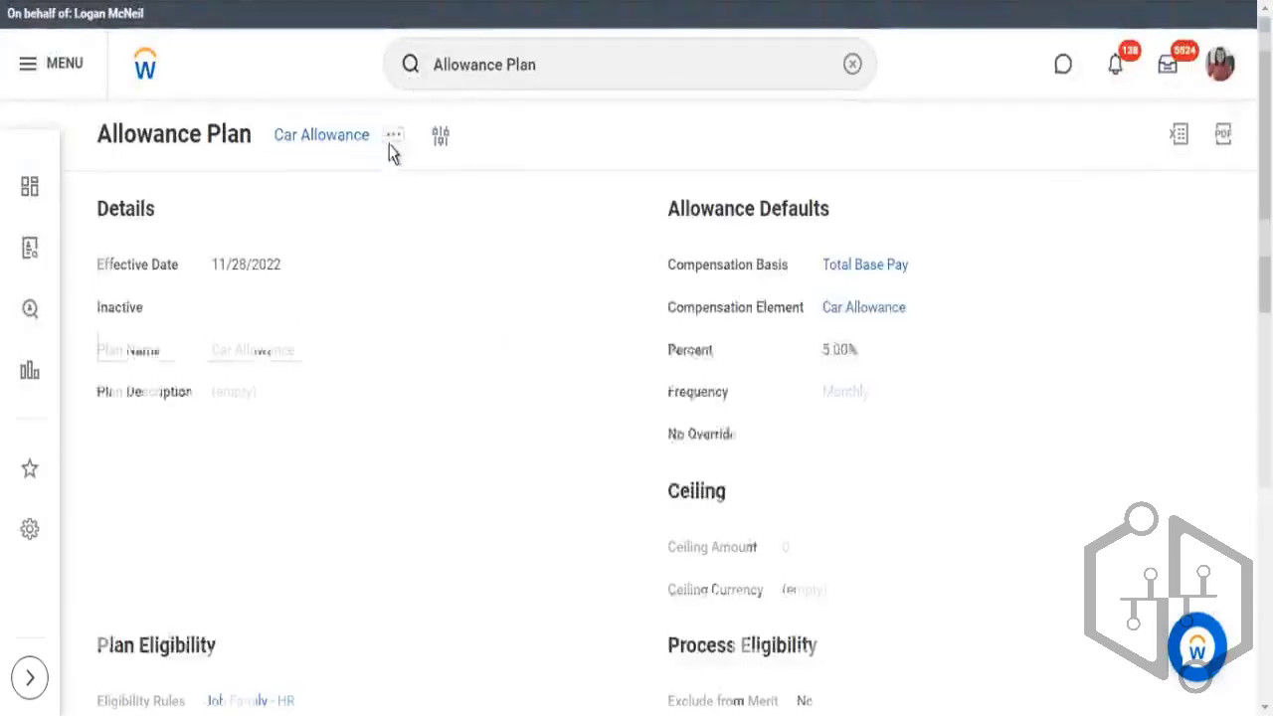
pyautogui.moveTo(302, 137); pyautogui.dragTo(550, 162)
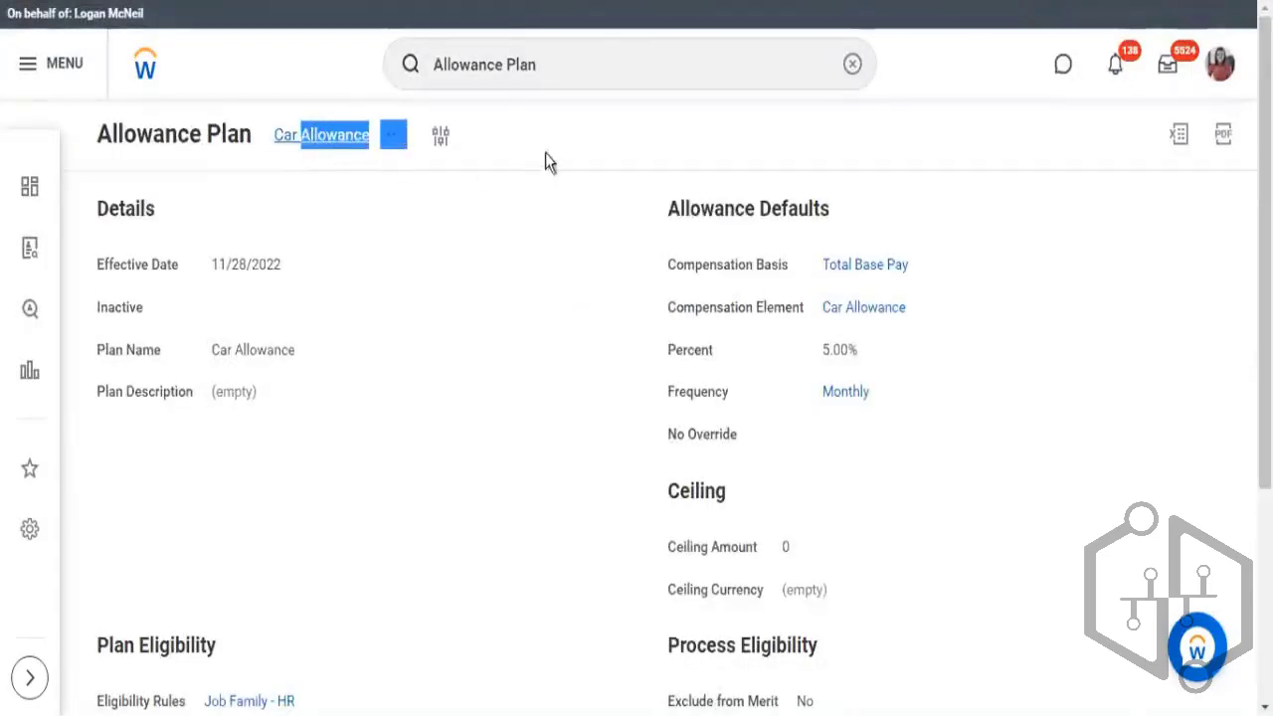
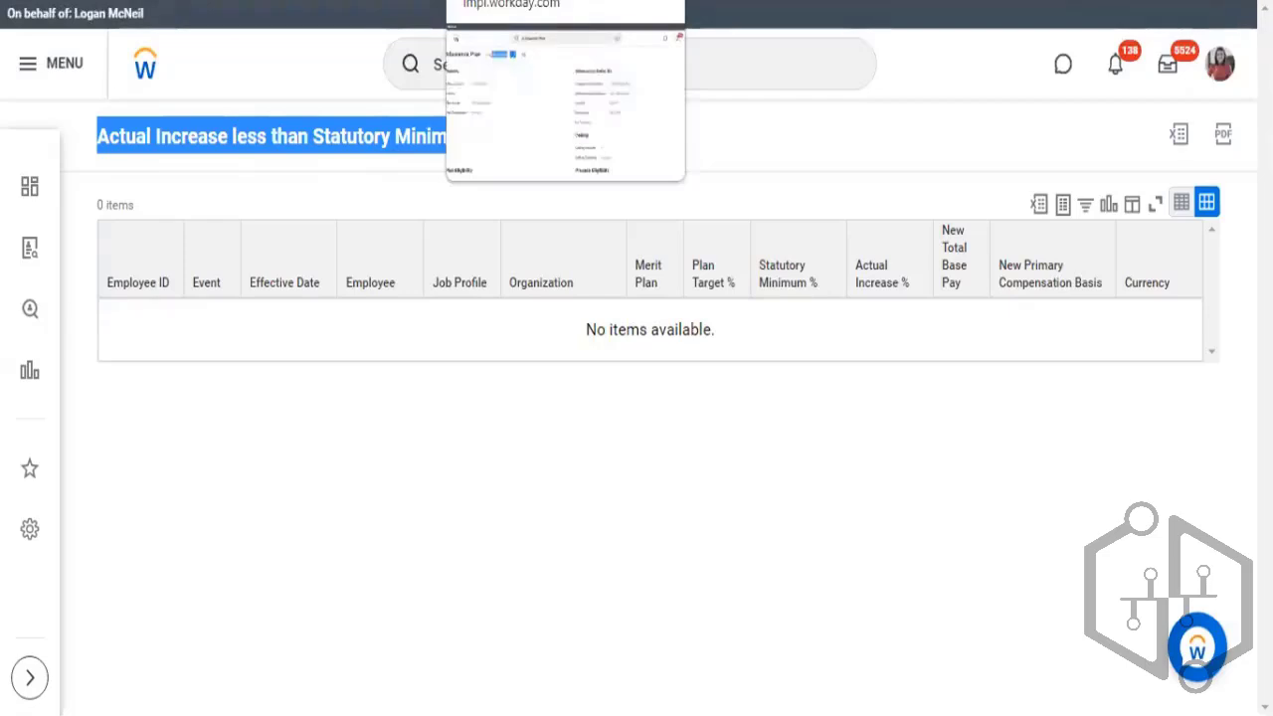
# Step: Review the Car Allowance heading, the Actual Increase less than Statutory Minimum % title, and the latter's entry in the report list
pyautogui.click(517, 0)
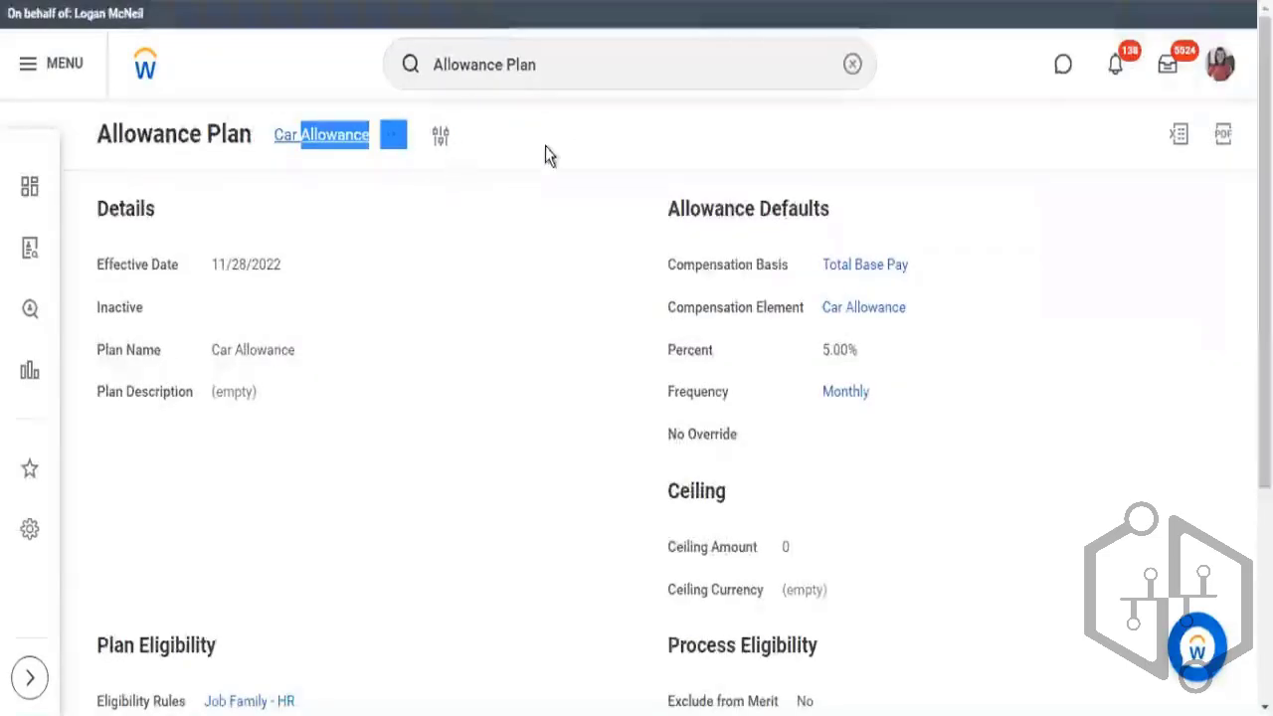
pyautogui.moveTo(546, 146); pyautogui.dragTo(293, 152)
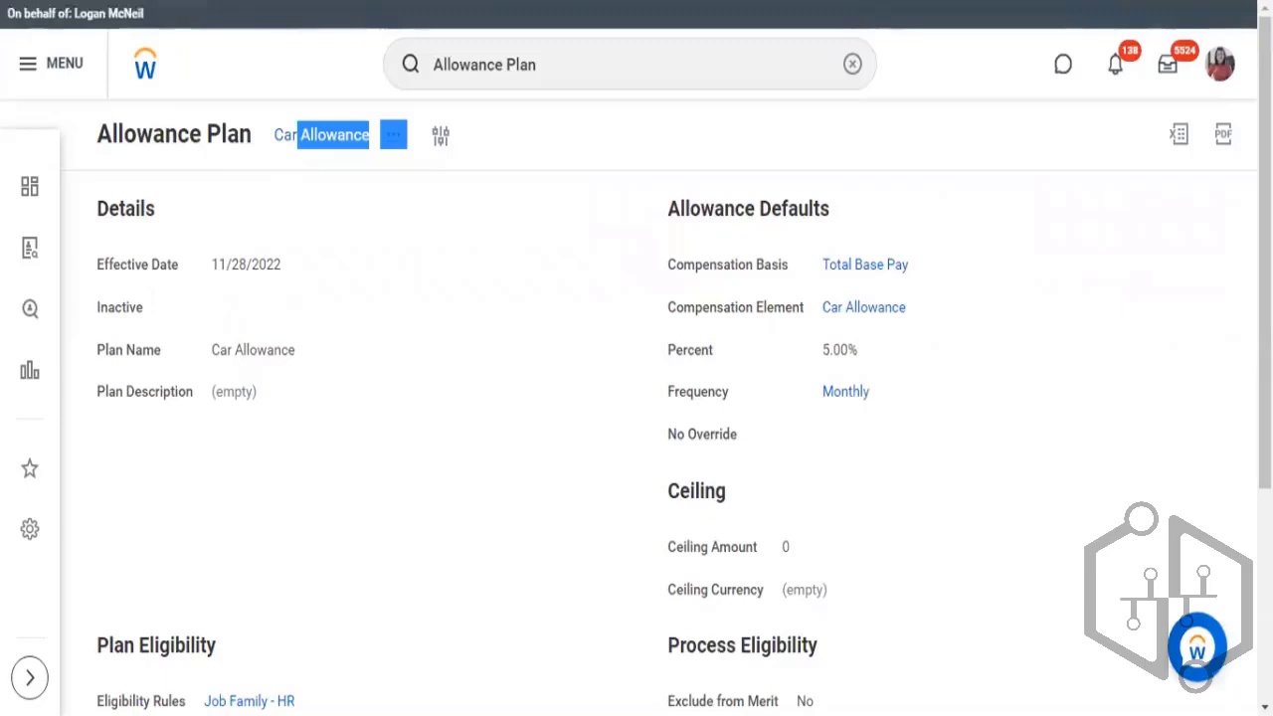
pyautogui.click(348, 0)
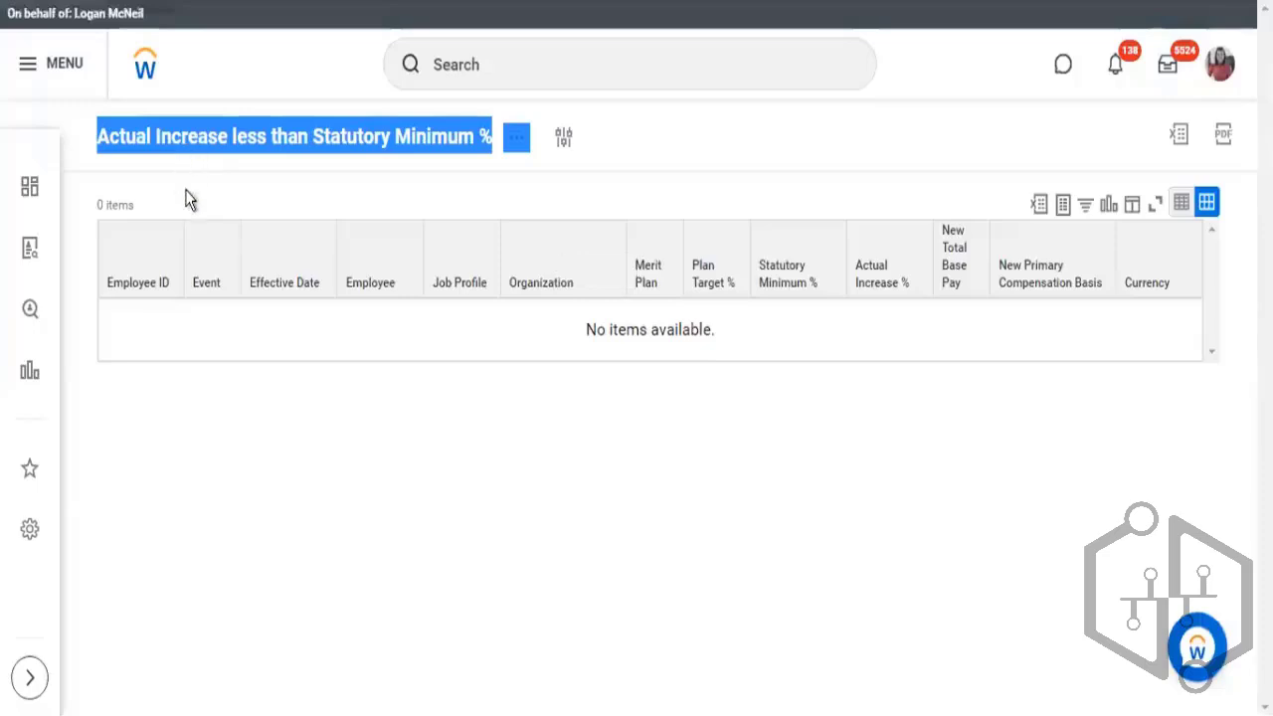
pyautogui.moveTo(80, 139); pyautogui.dragTo(312, 148)
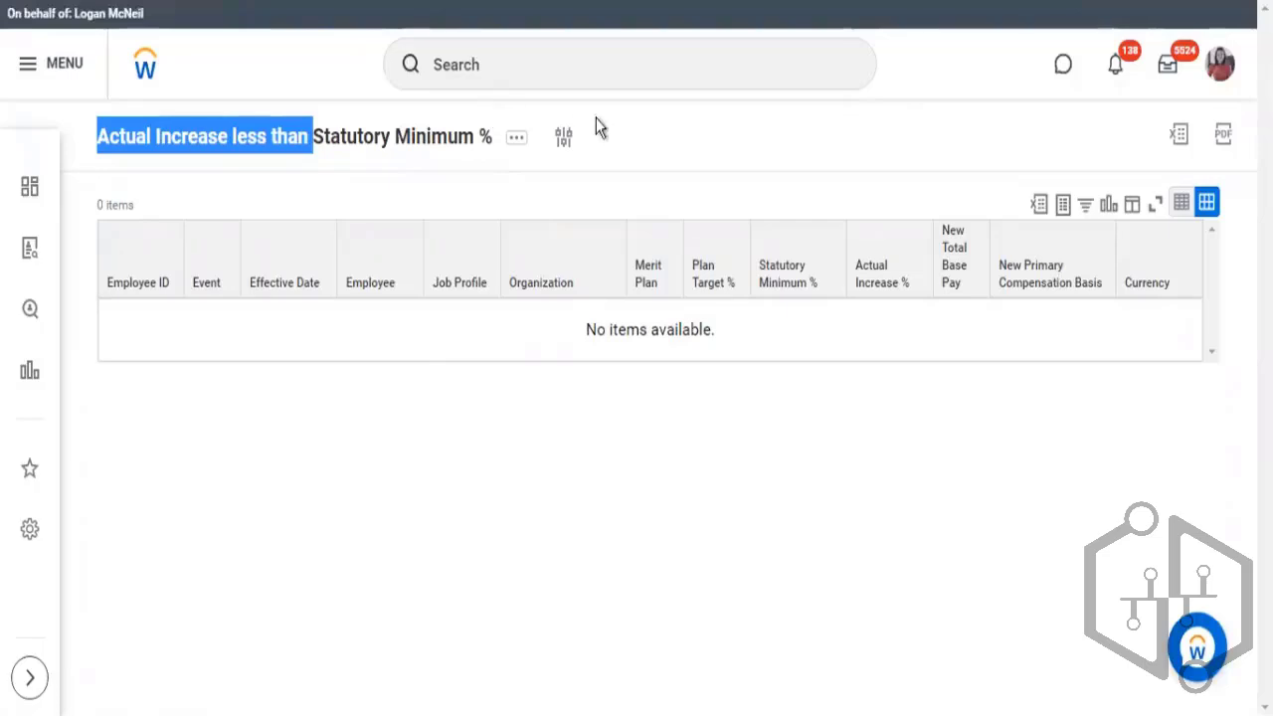
pyautogui.click(217, 117)
pyautogui.moveTo(273, 129); pyautogui.dragTo(404, 130)
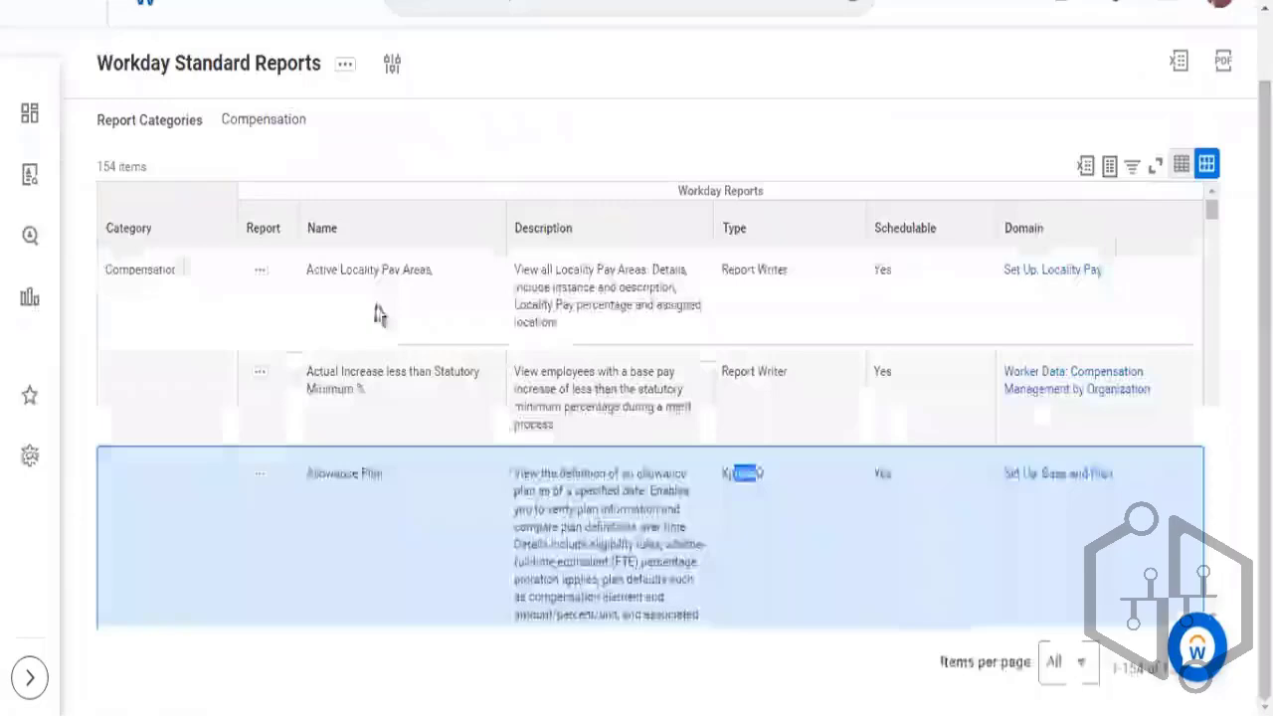
pyautogui.moveTo(314, 371); pyautogui.dragTo(801, 394)
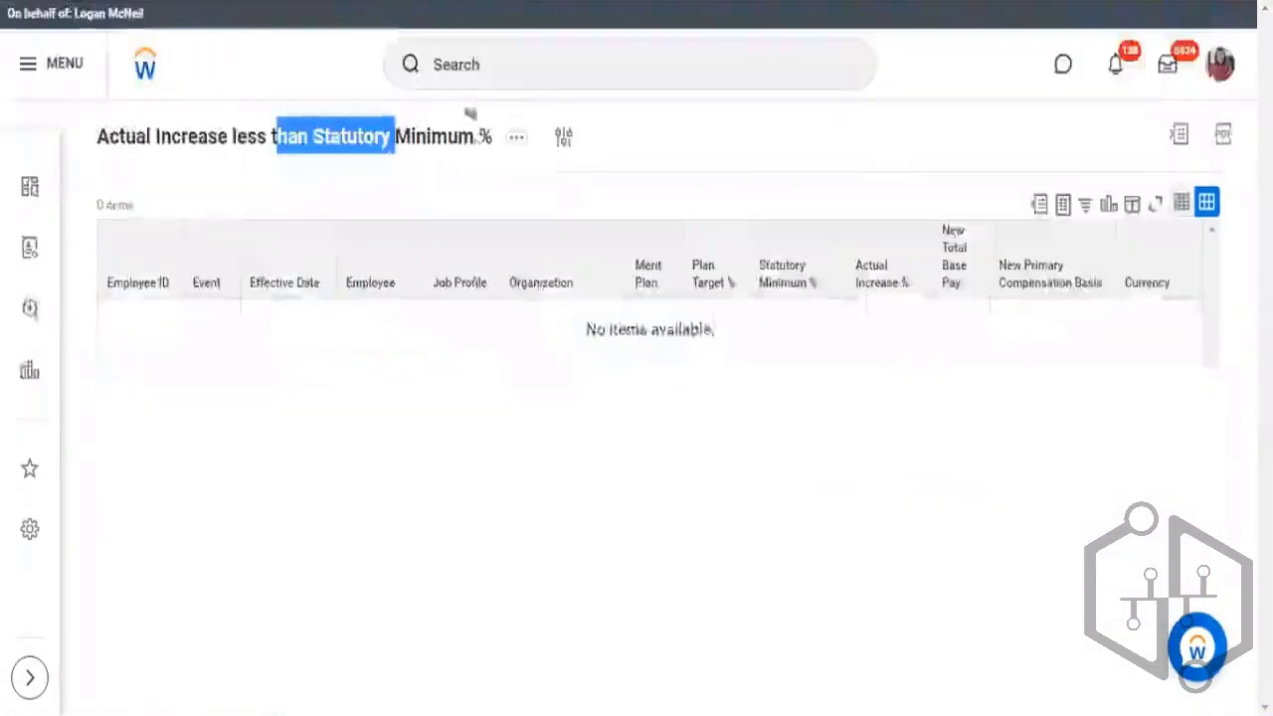
# Step: Start copying the Actual Increase less than Statutory Minimum % standard report to a custom report
pyautogui.click(513, 145)
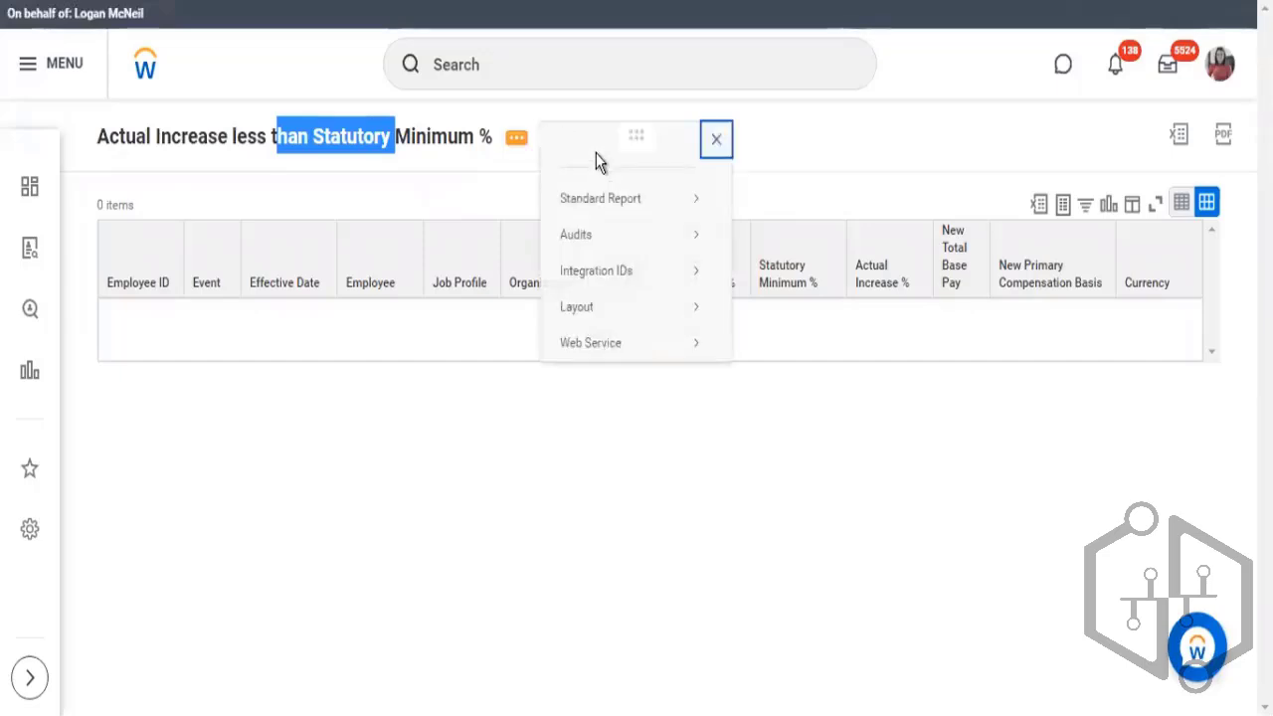
pyautogui.moveTo(603, 209)
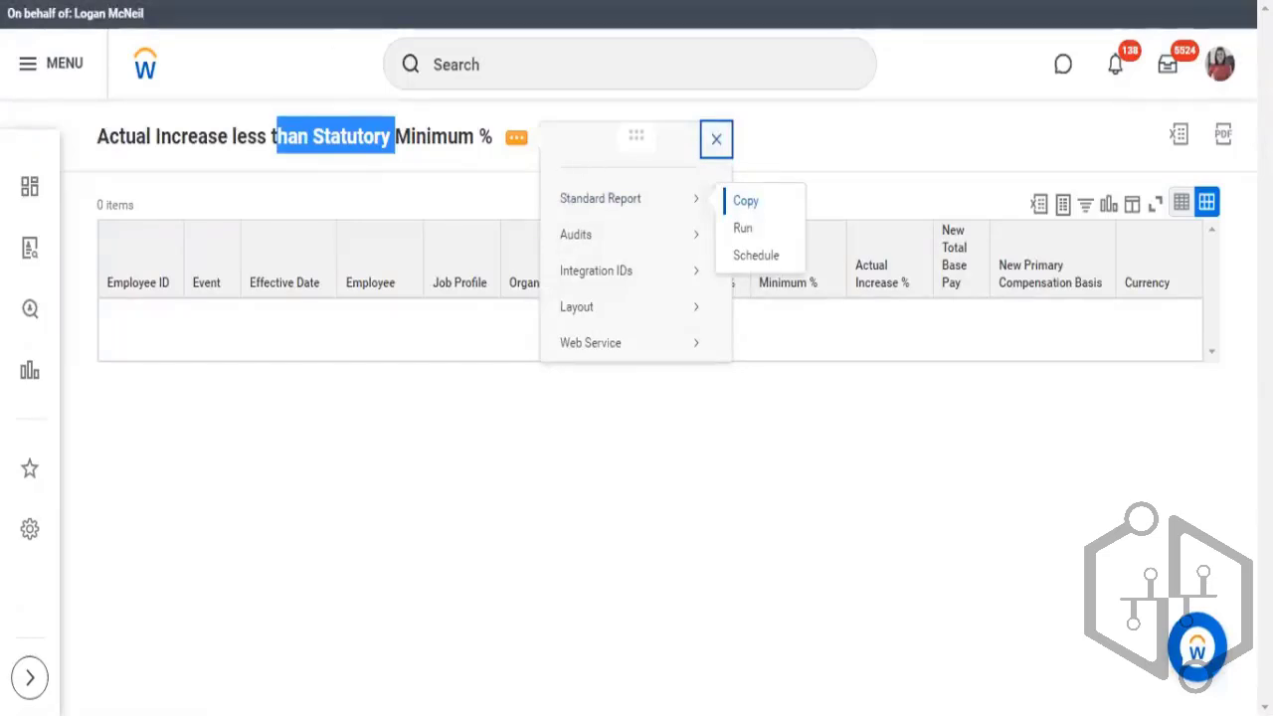
pyautogui.click(716, 140)
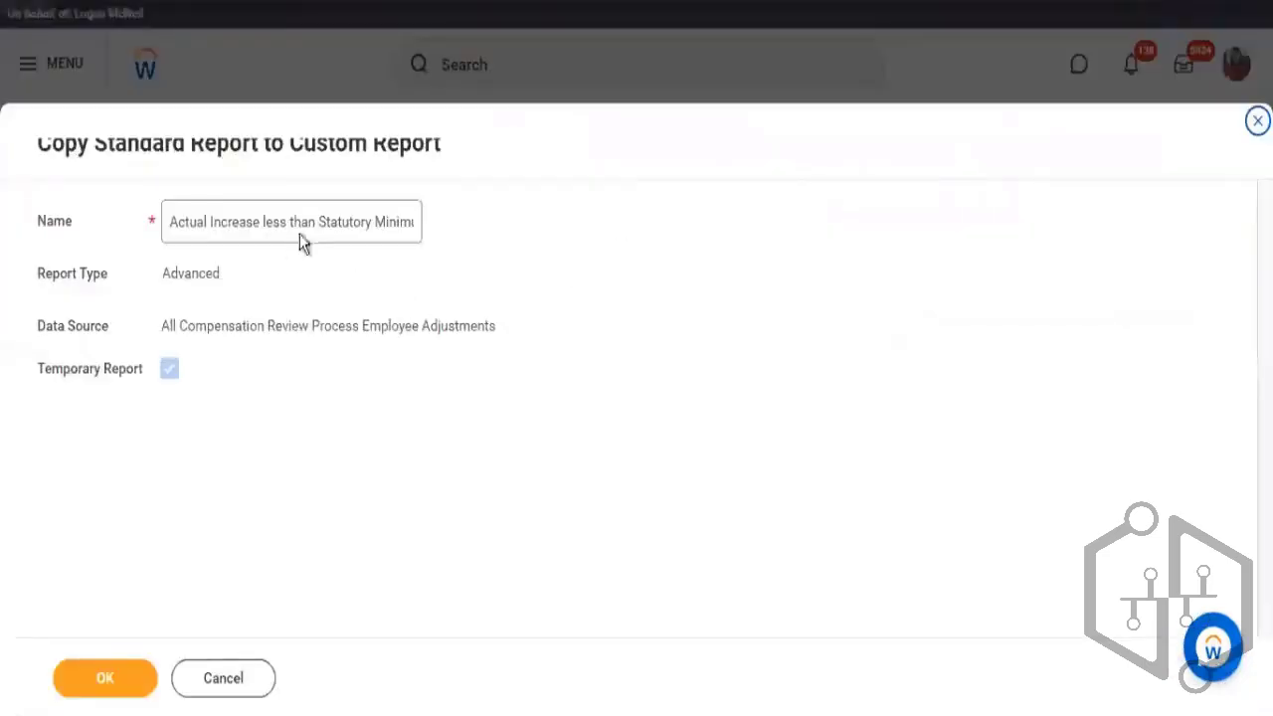
# Step: Name the custom copy "Actual Increase less than Statutory Minimum % Details" and create it as a temporary report
pyautogui.click(300, 235)
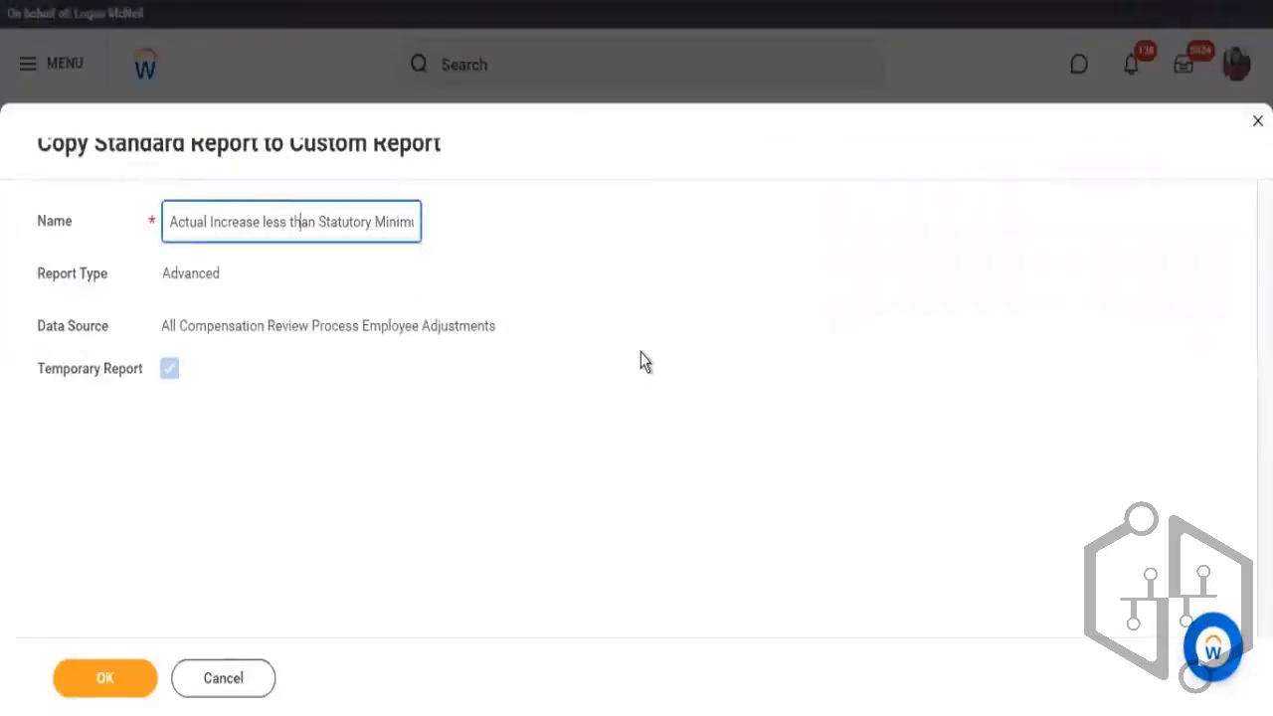
pyautogui.press('Right')
pyautogui.press('Right')
pyautogui.press('Right')
pyautogui.press('Right')
pyautogui.press('Right')
pyautogui.press('Right')
pyautogui.press('Right')
pyautogui.press('Right')
pyautogui.press('Right')
pyautogui.press('Right')
pyautogui.press('Right')
pyautogui.press('Right')
pyautogui.press('Right')
pyautogui.press('Right')
pyautogui.press('Right')
pyautogui.press('Right')
pyautogui.press('Right')
pyautogui.press('Right')
pyautogui.press('Right')
pyautogui.press('Right')
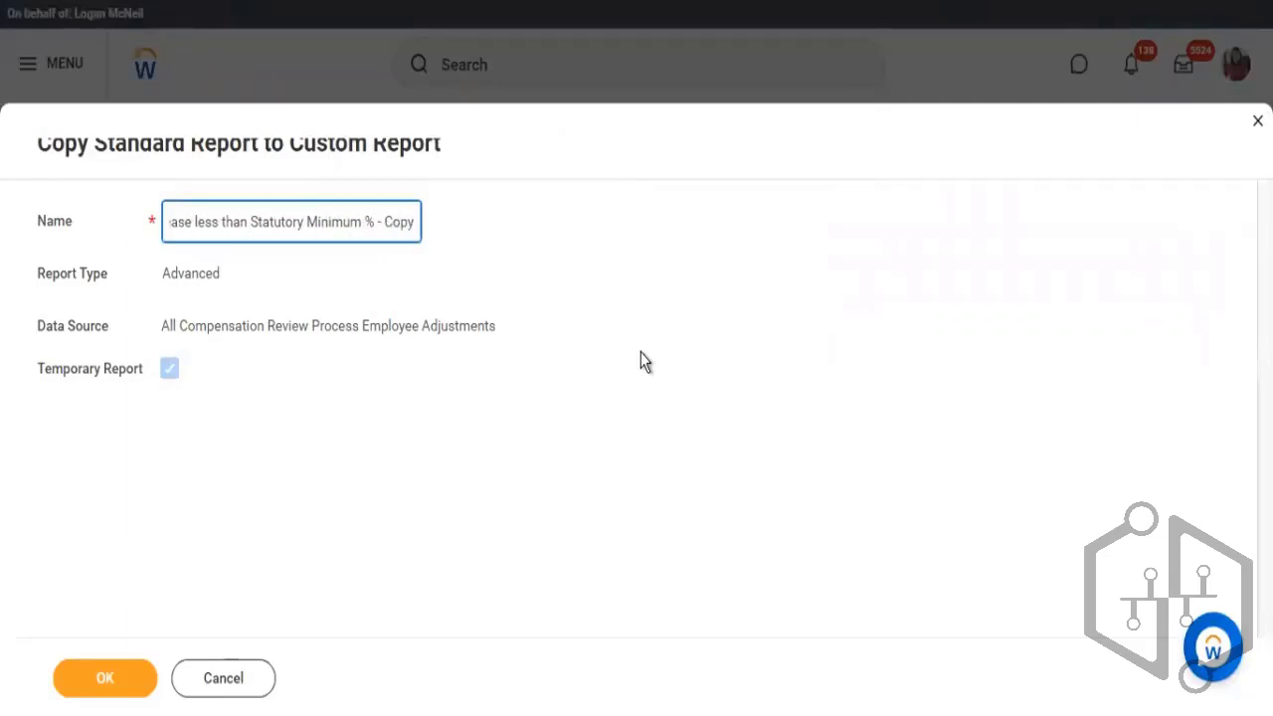
pyautogui.press('BackSpace')
pyautogui.press('BackSpace')
pyautogui.press('BackSpace')
pyautogui.press('BackSpace')
pyautogui.press('BackSpace')
pyautogui.press('BackSpace')
pyautogui.press('BackSpace')
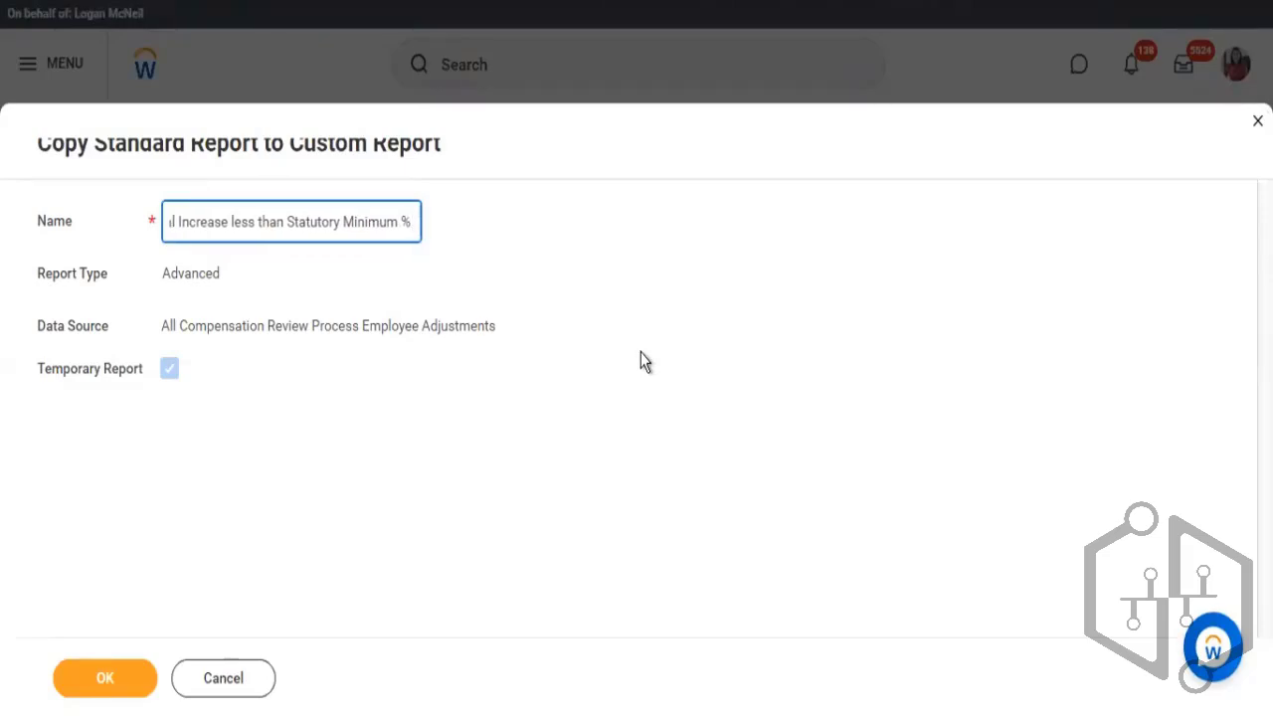
pyautogui.press('BackSpace')
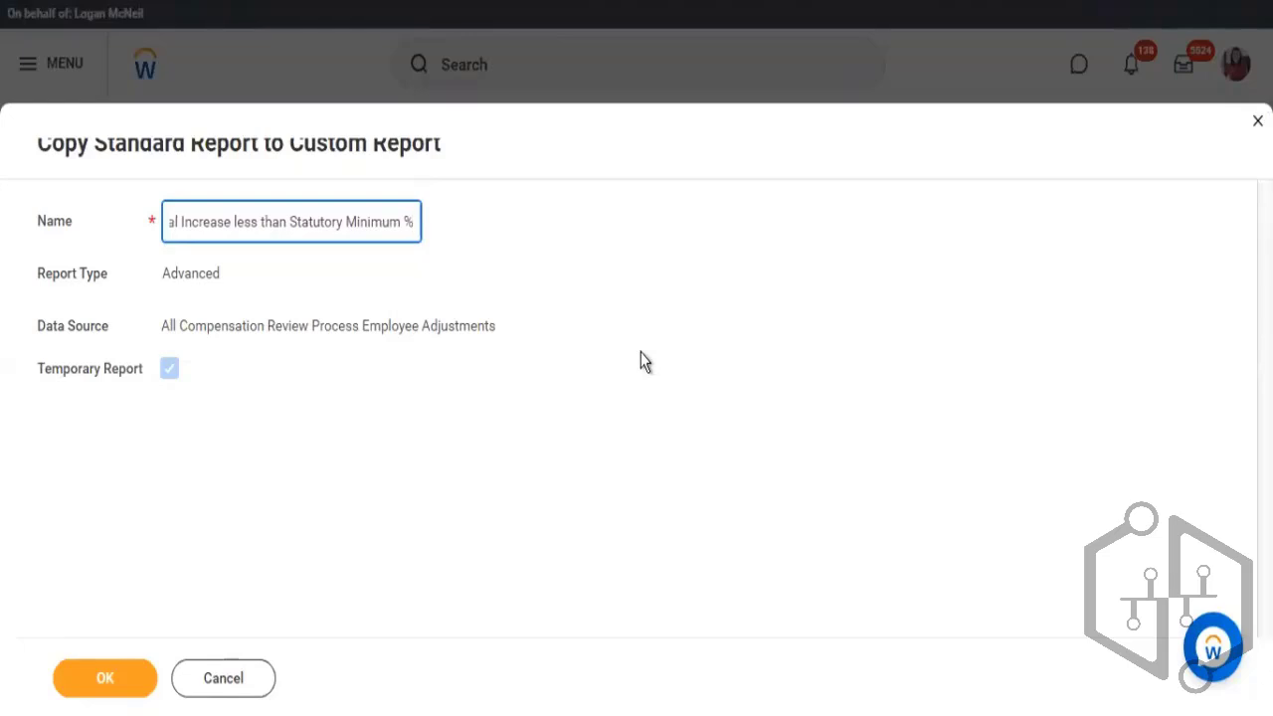
pyautogui.write('Details')
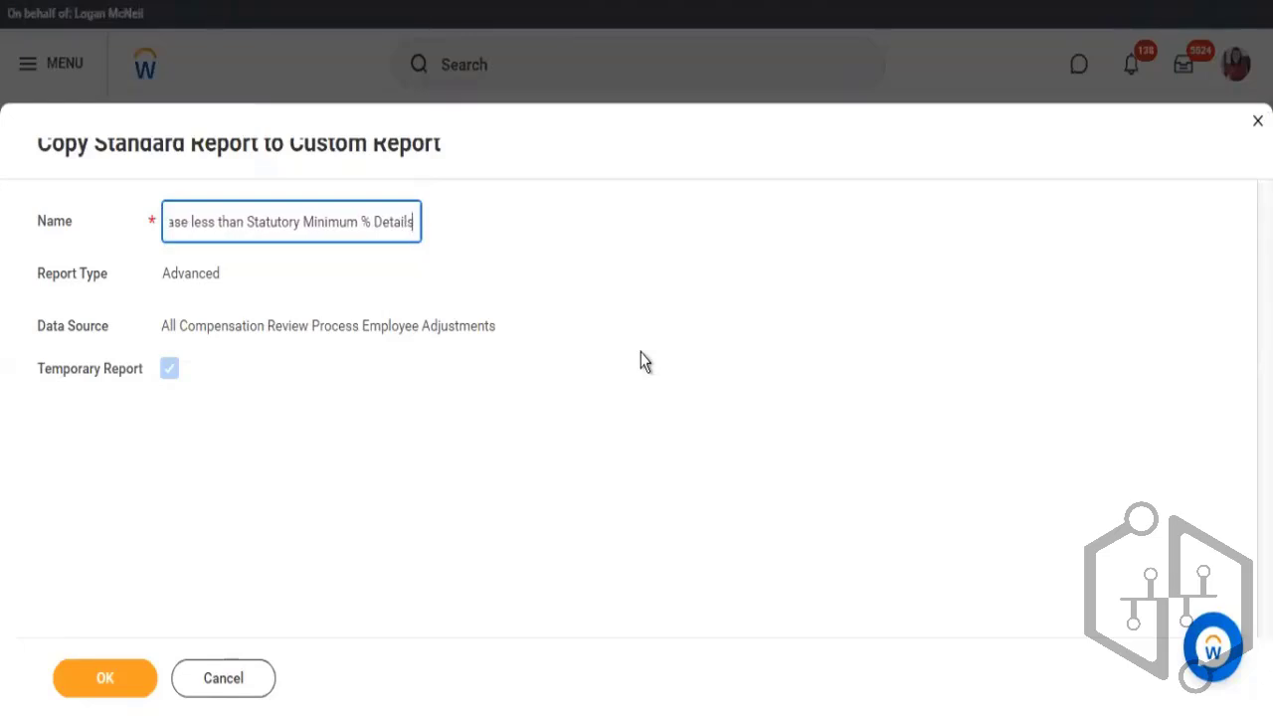
pyautogui.click(424, 436)
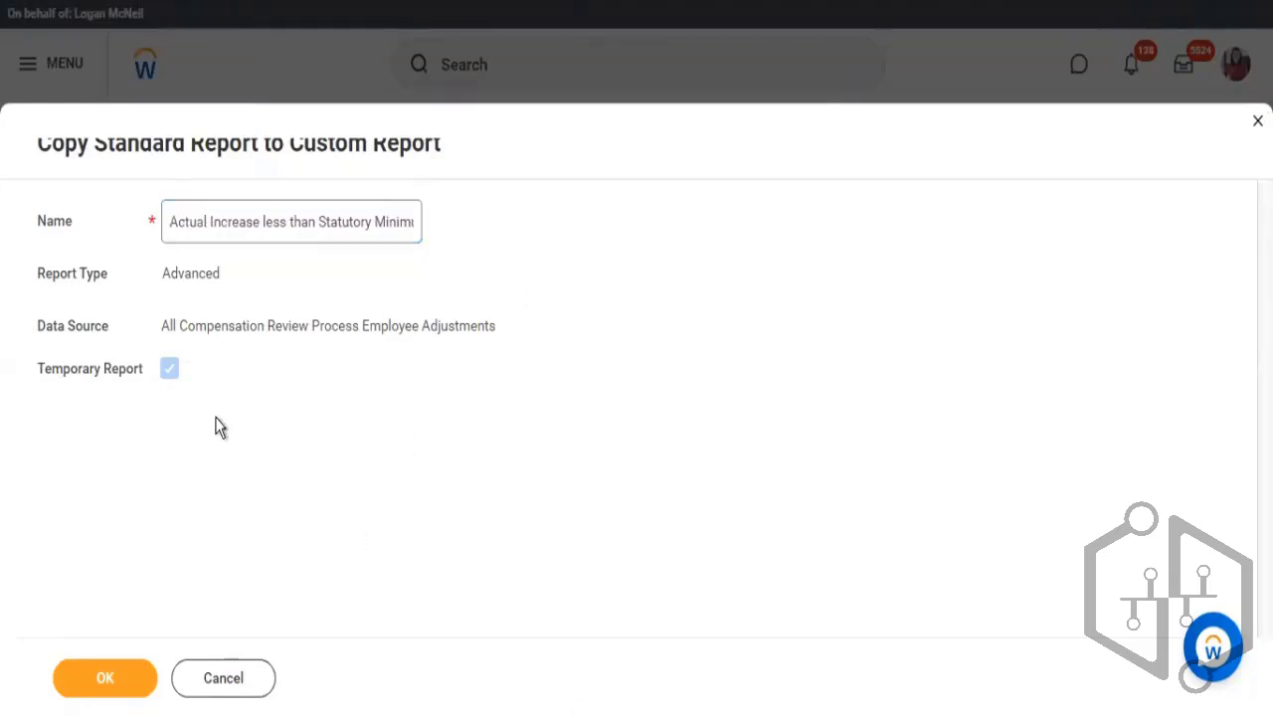
pyautogui.click(99, 671)
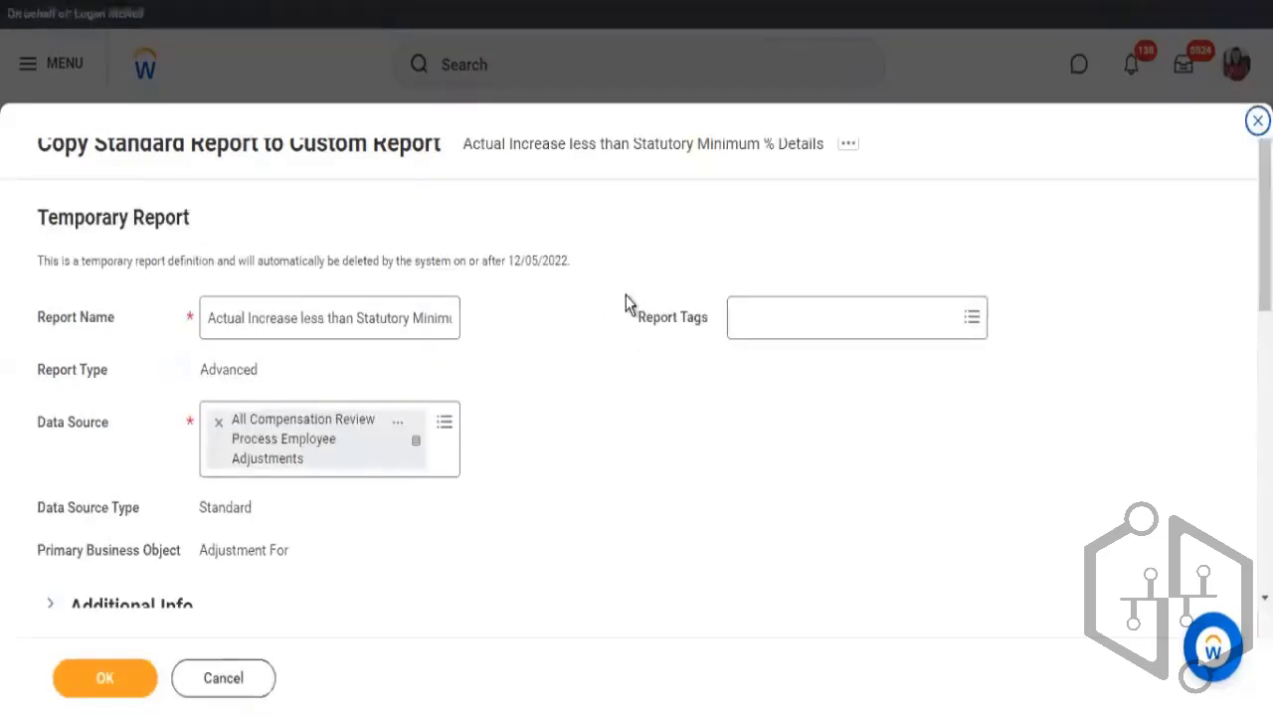
# Step: Add a row at the Currency column of the custom report, remove it again, and save the report definition
pyautogui.scroll(-5, 649, 317)
pyautogui.scroll(-2, 649, 310)
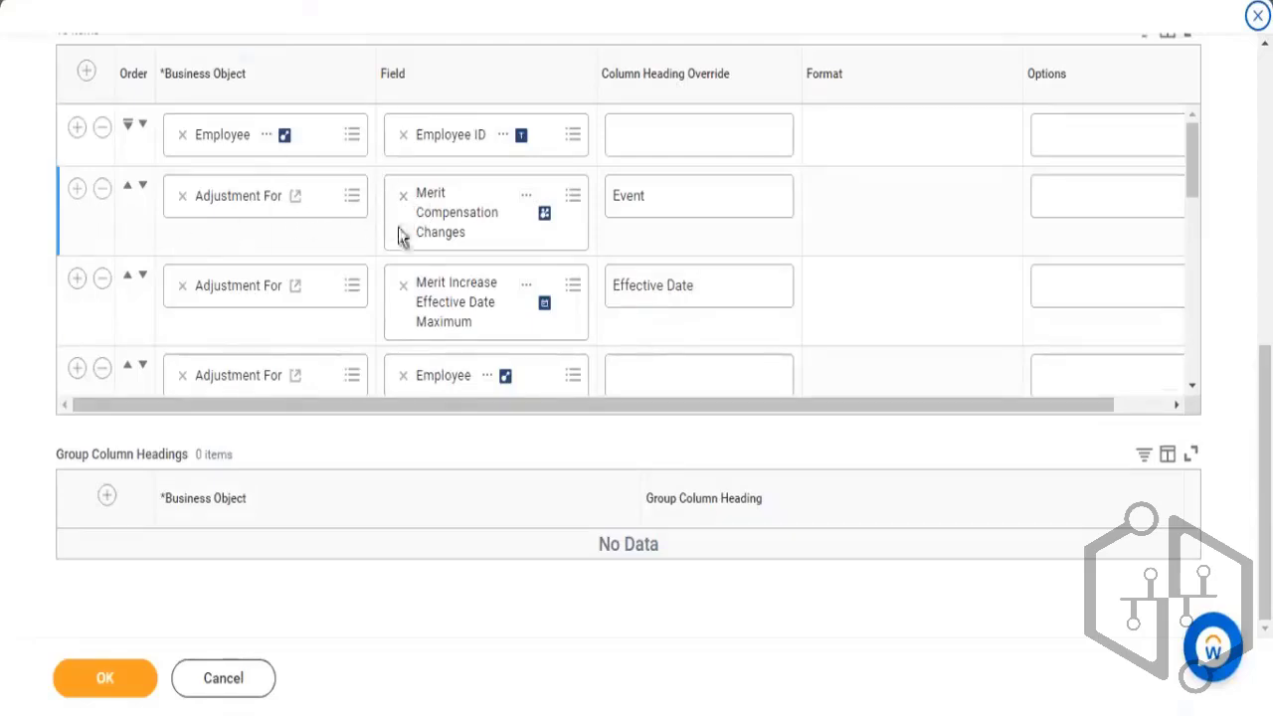
pyautogui.scroll(-5, 421, 274)
pyautogui.scroll(-5, 433, 268)
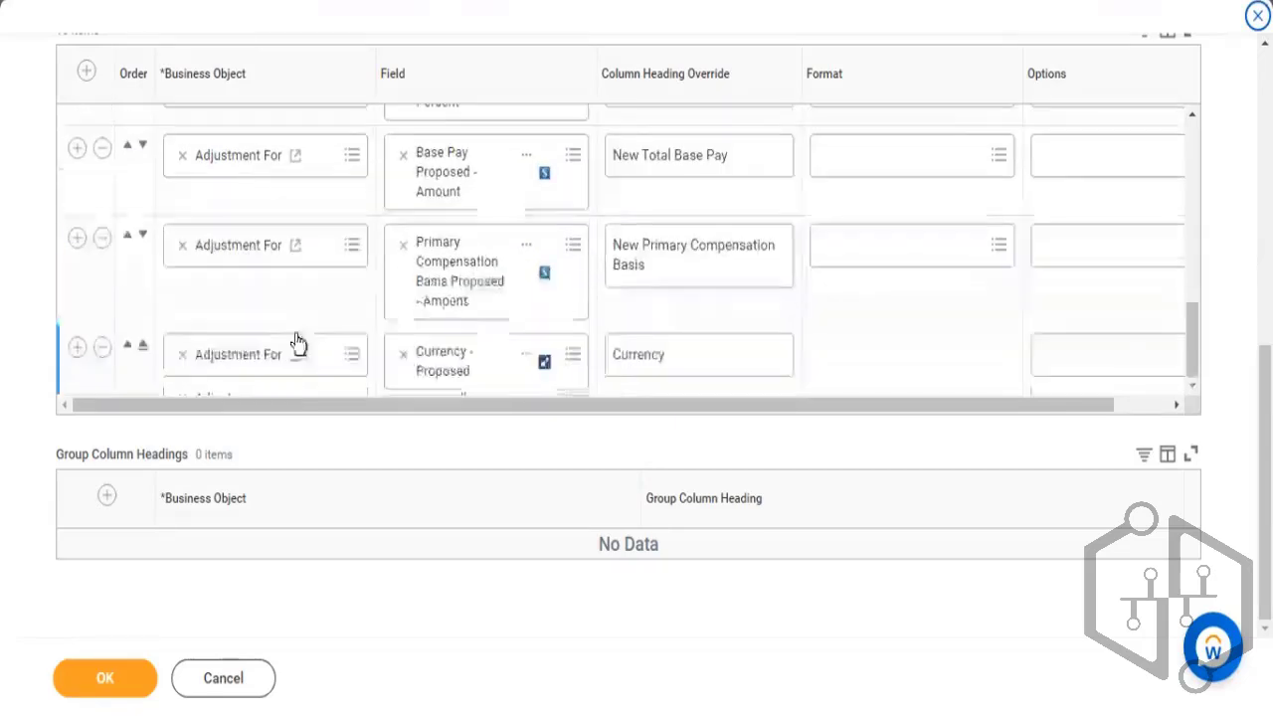
pyautogui.click(77, 347)
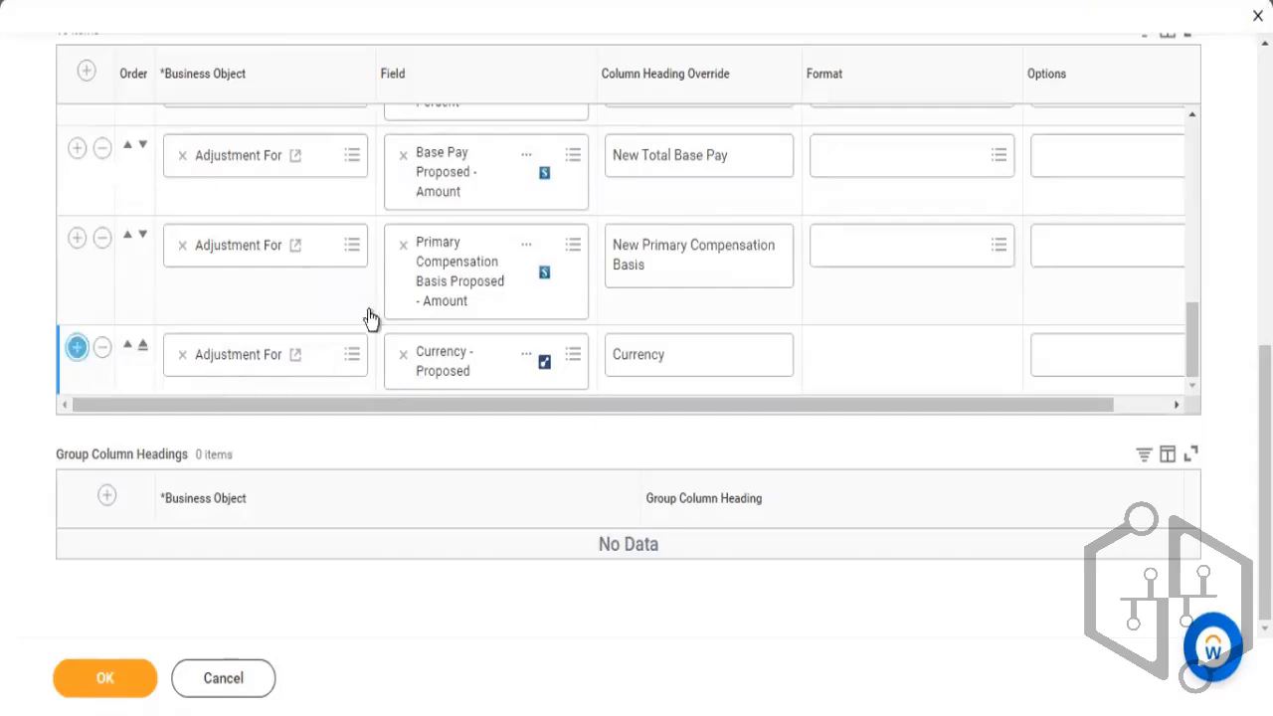
pyautogui.click(103, 363)
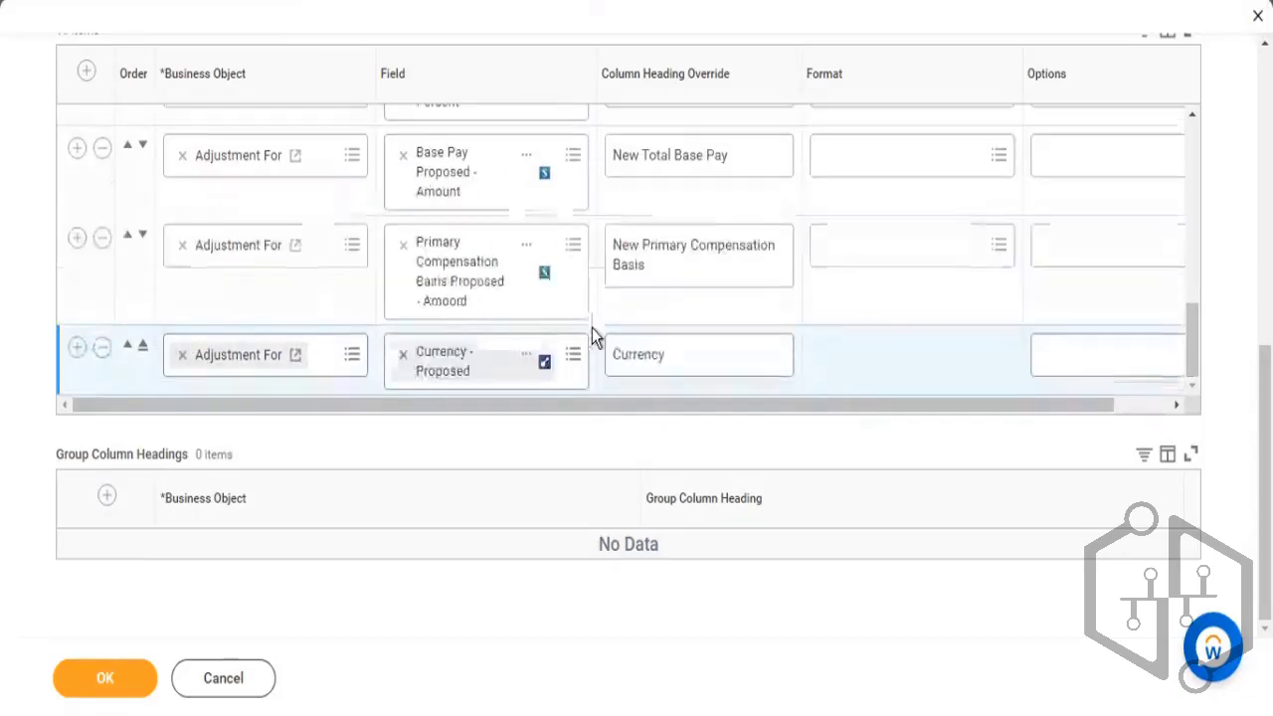
pyautogui.click(100, 680)
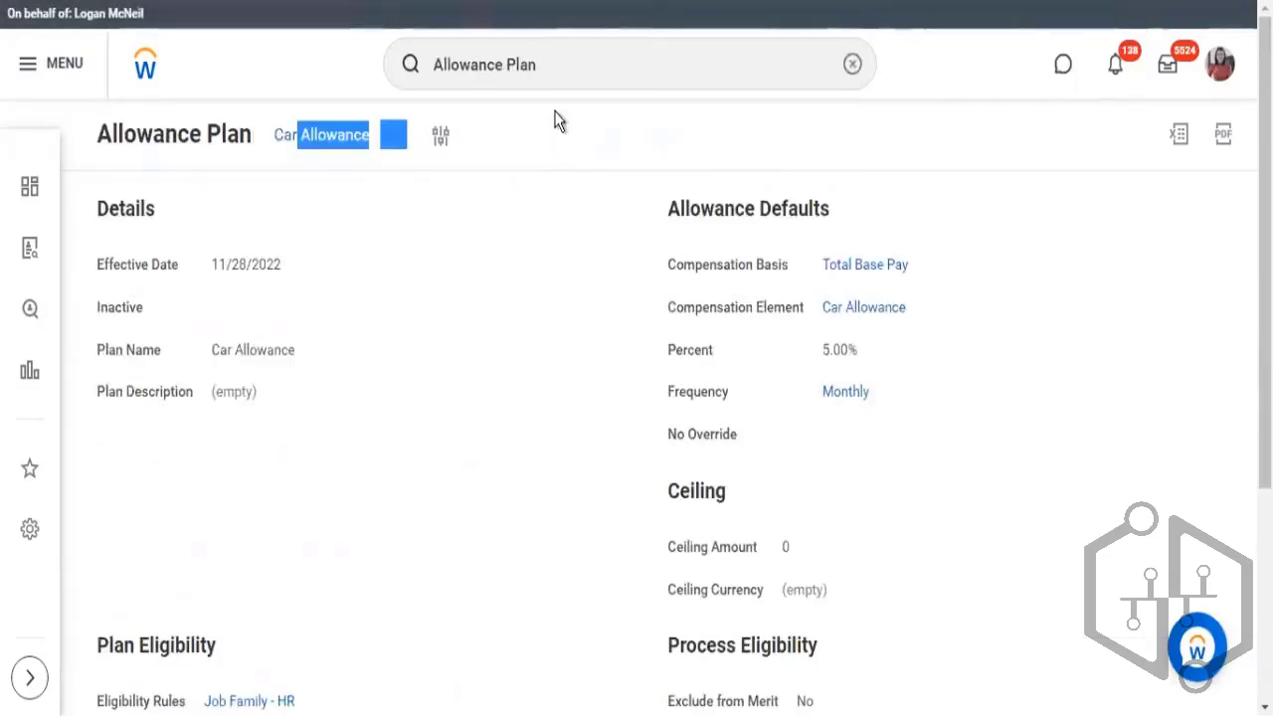
# Step: Check the Car Allowance plan's related actions for a way to copy the Allowance Plan report
pyautogui.click(533, 117)
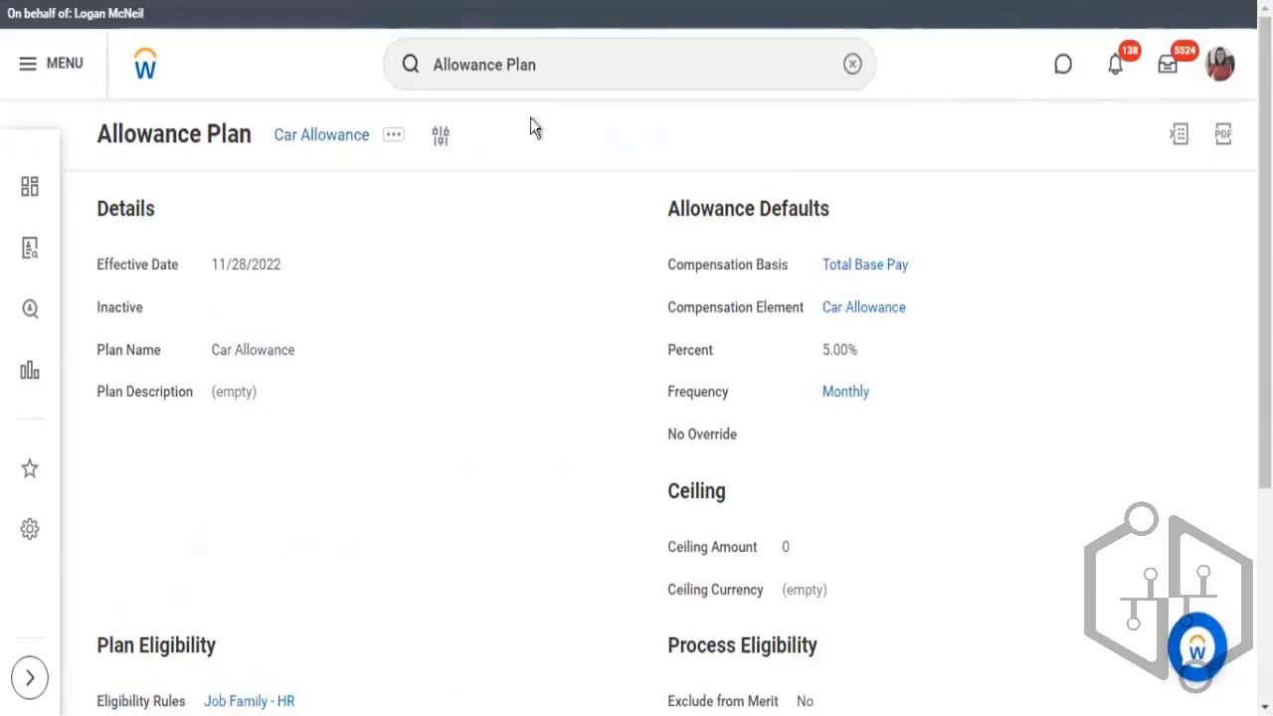
pyautogui.click(390, 139)
pyautogui.moveTo(512, 203)
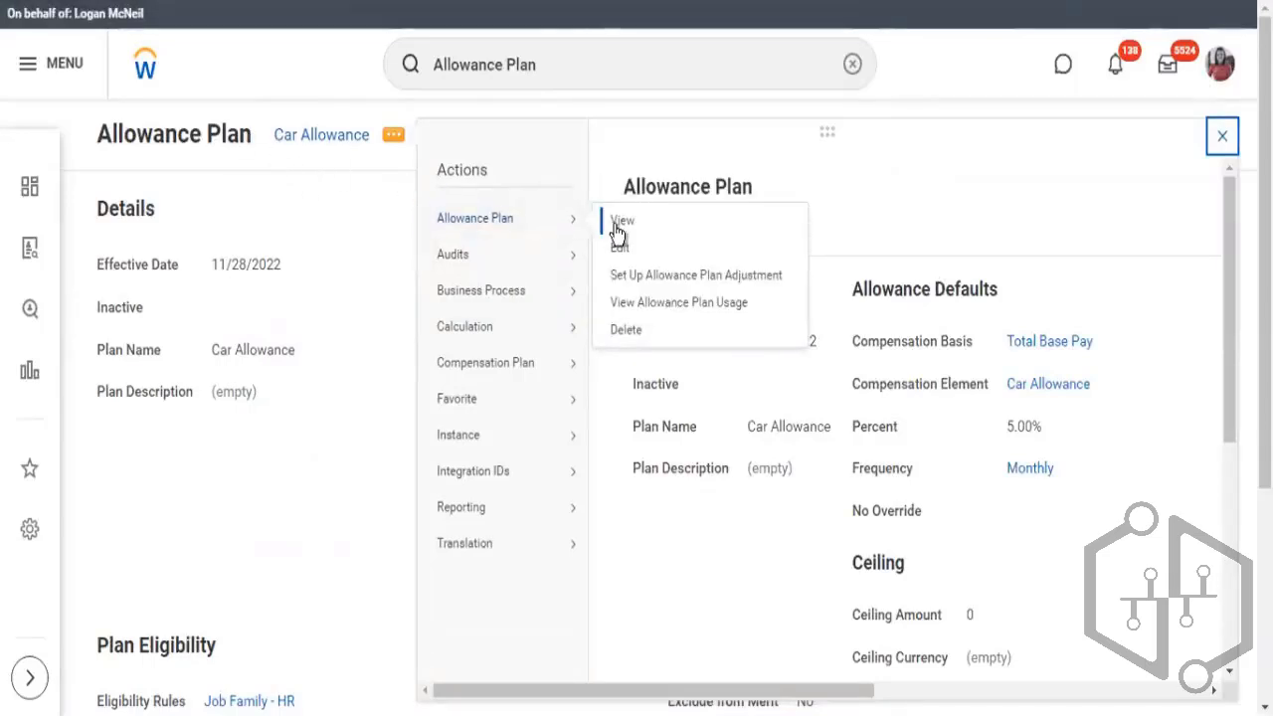
pyautogui.moveTo(275, 138); pyautogui.dragTo(366, 155)
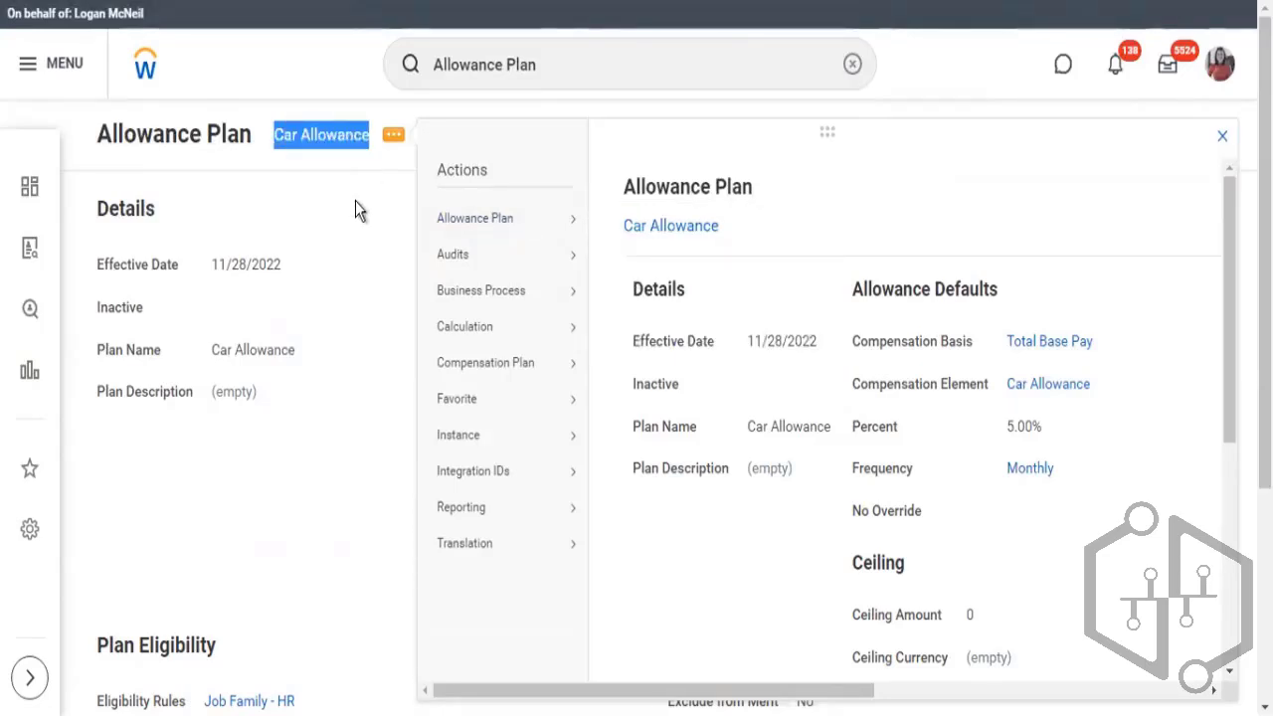
pyautogui.click(359, 204)
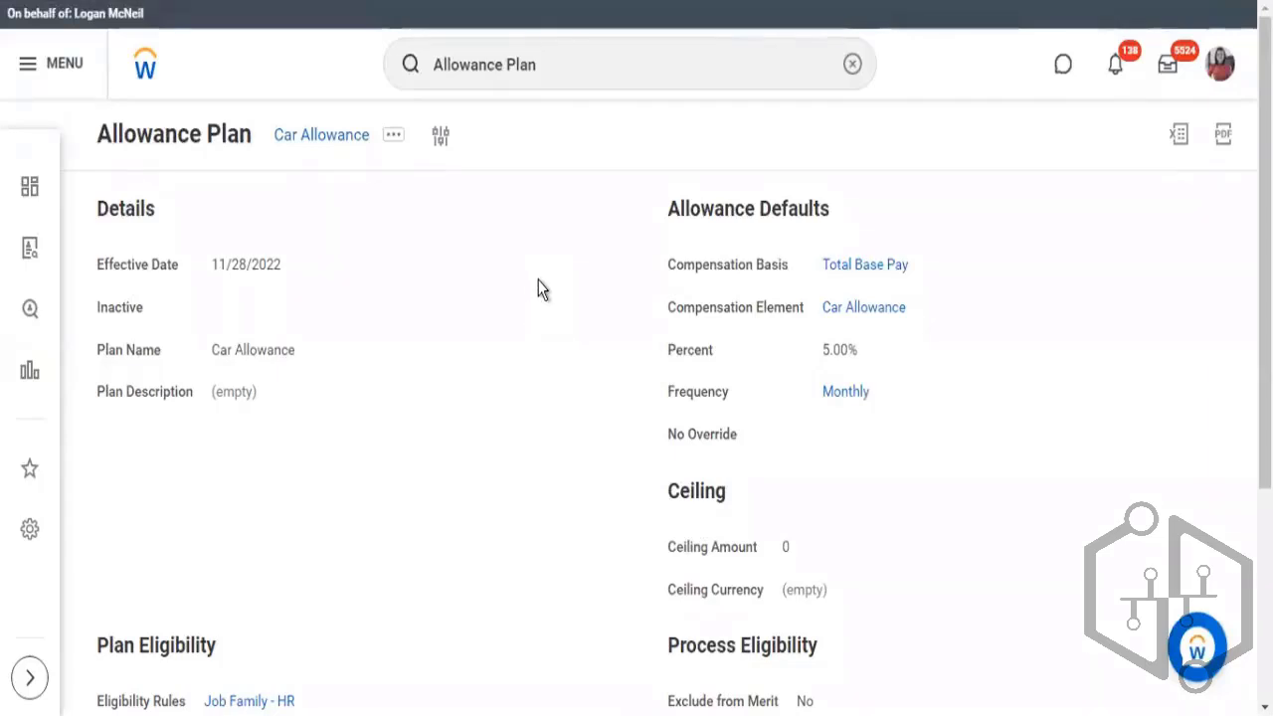
# Step: Review the Car Allowance plan's details, allowance defaults and plan events, including its percent and compensation basis
pyautogui.scroll(-1, 304, 150)
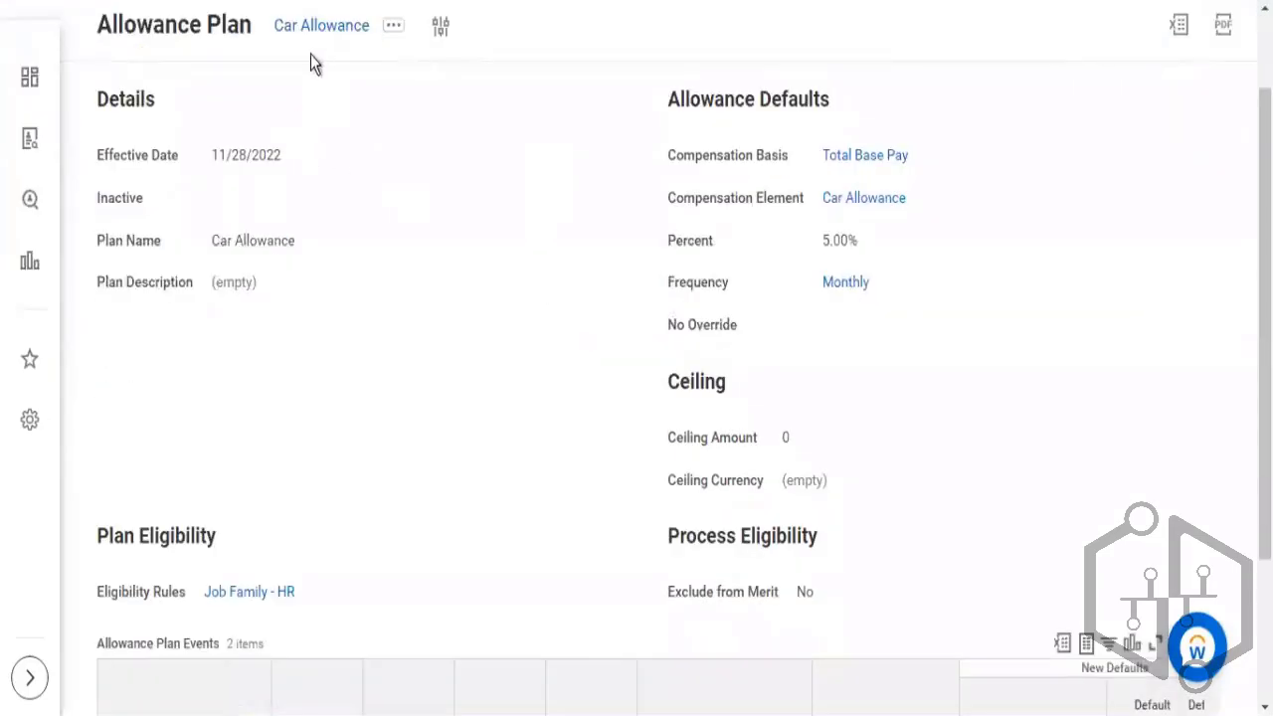
pyautogui.scroll(-1, 456, 144)
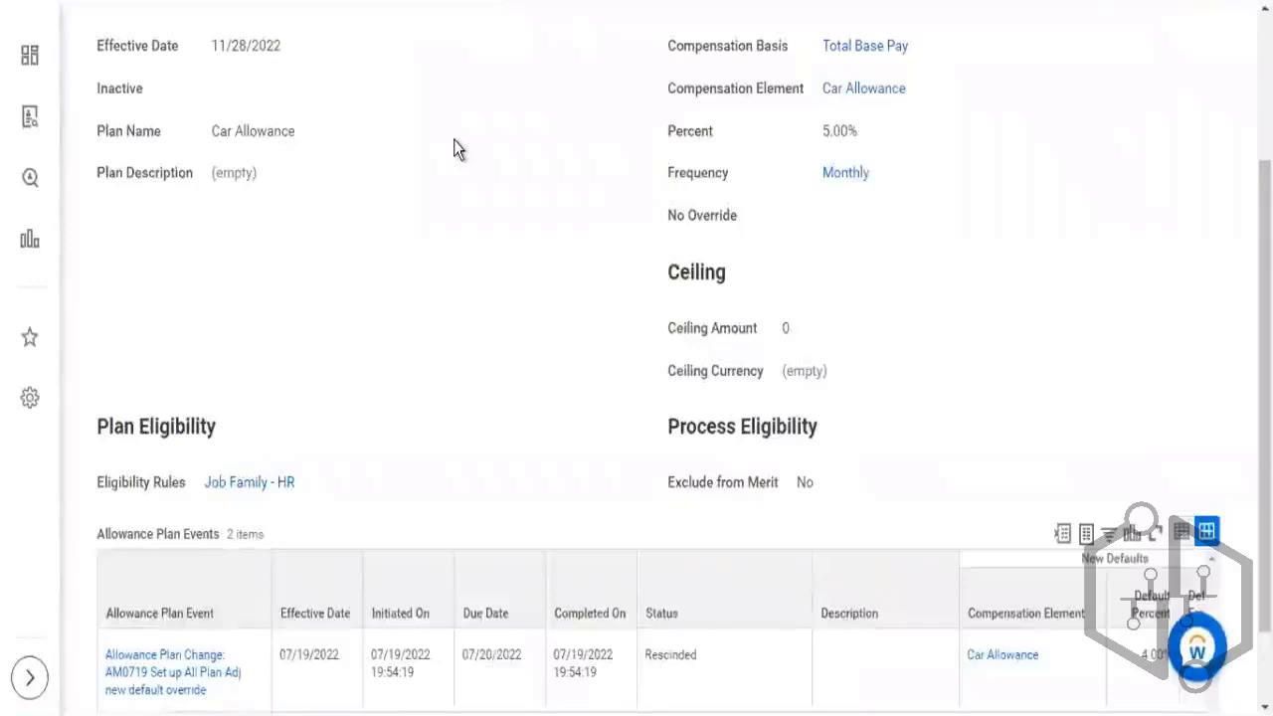
pyautogui.scroll(2, 654, 219)
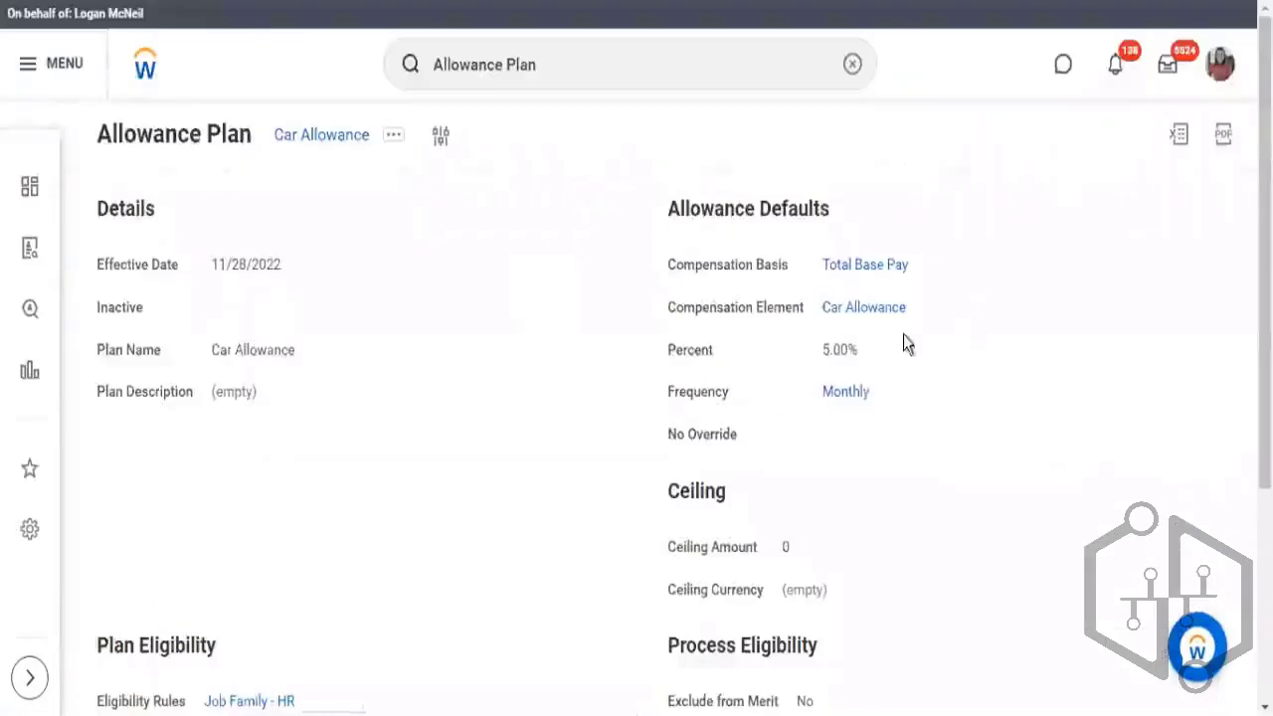
pyautogui.doubleClick(834, 360)
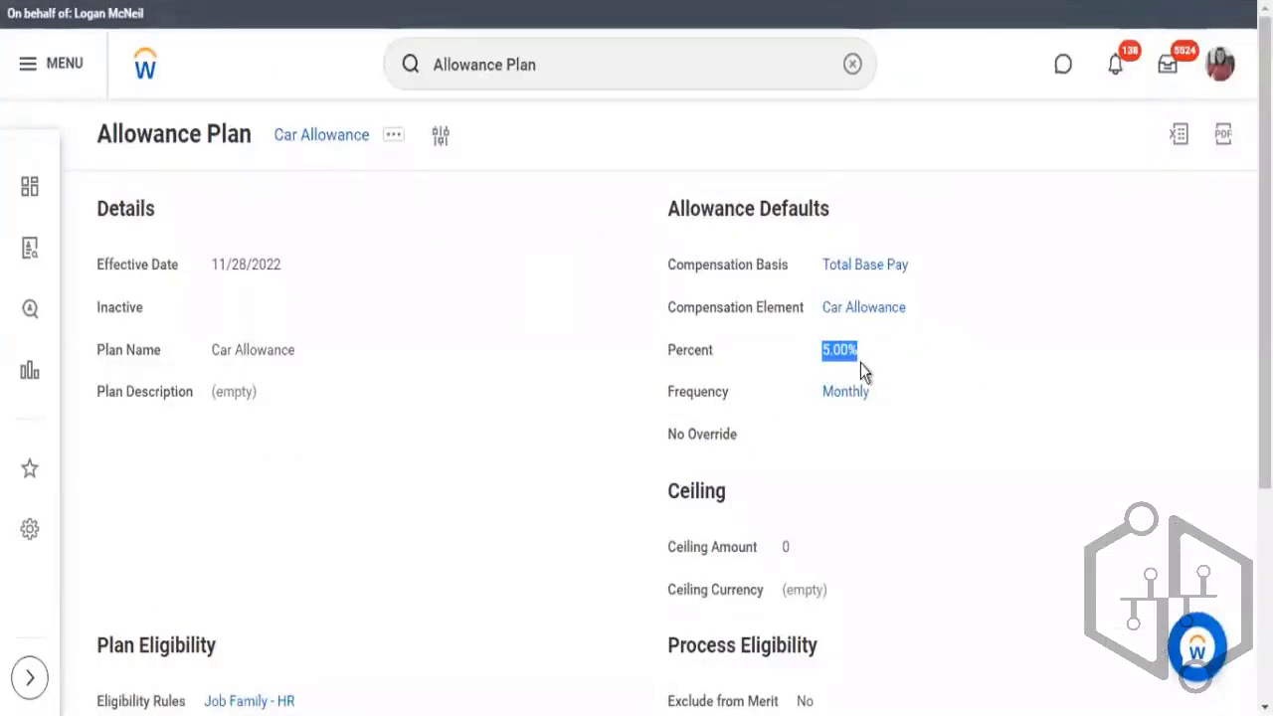
pyautogui.tripleClick(918, 282)
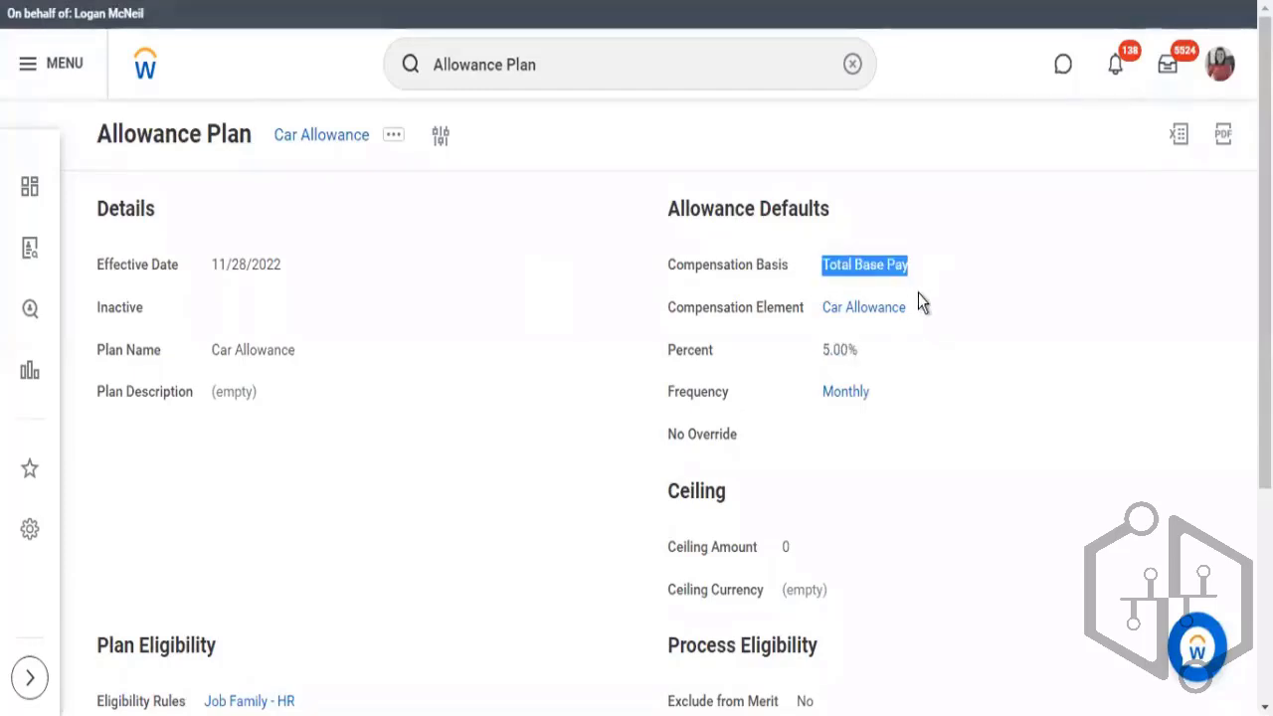
pyautogui.moveTo(875, 372); pyautogui.dragTo(120, 265)
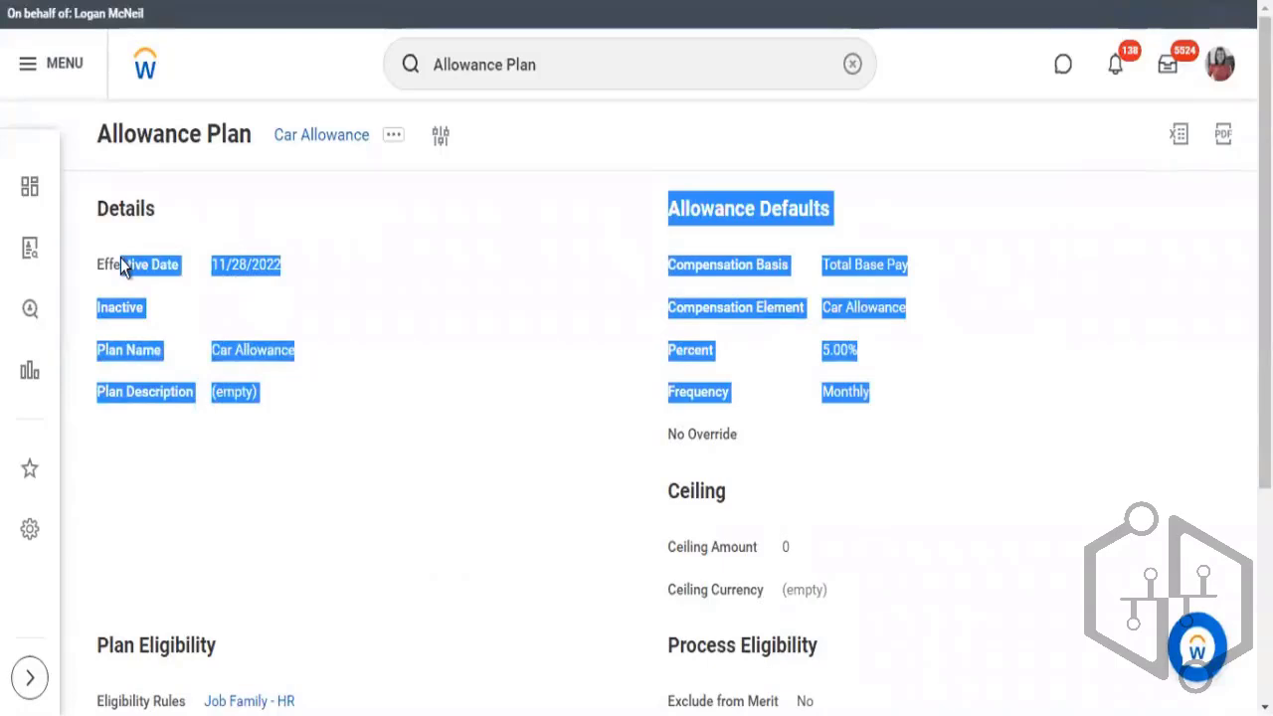
pyautogui.click(477, 147)
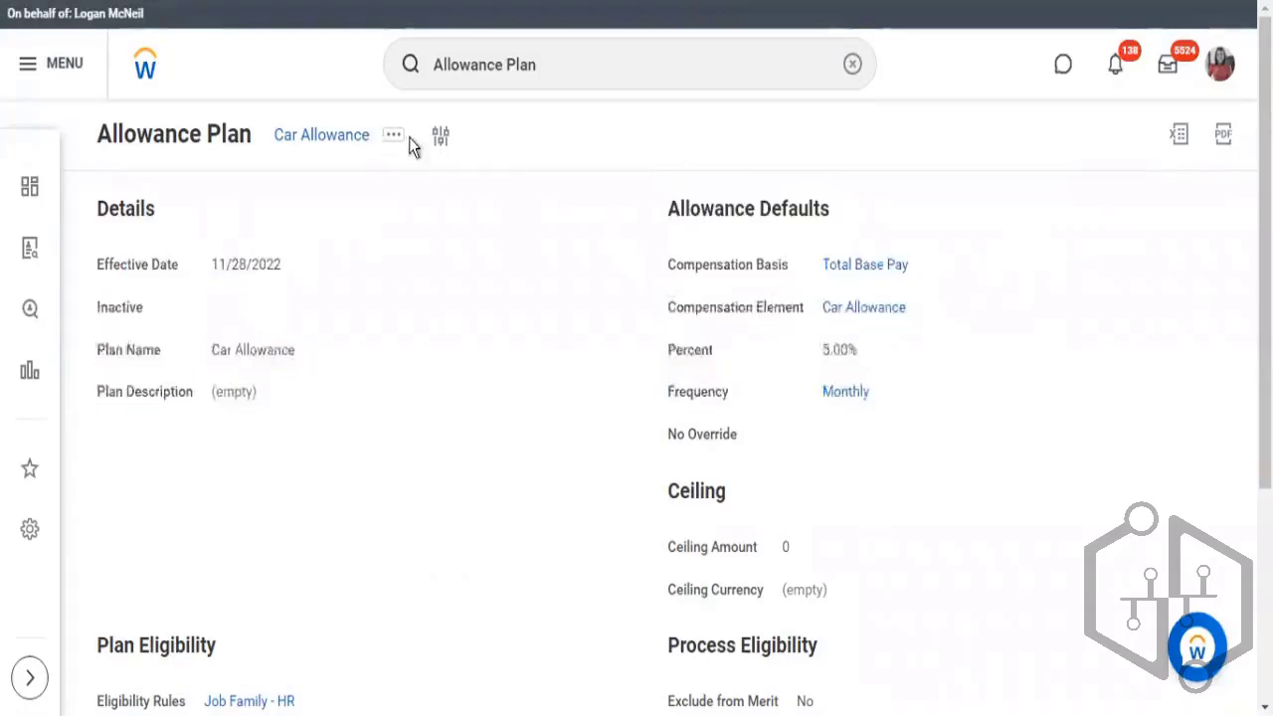
# Step: Look through the Car Allowance related actions again, from Integration IDs to the Allowance Plan options
pyautogui.click(394, 137)
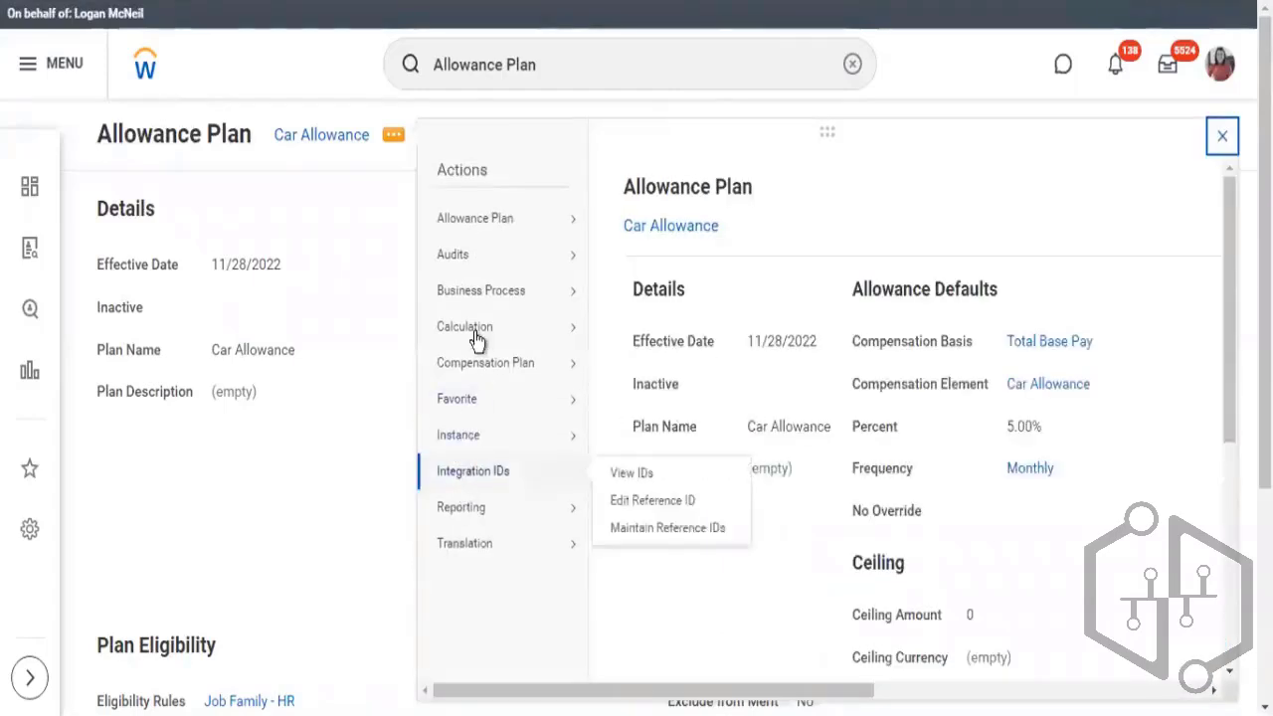
pyautogui.moveTo(574, 239)
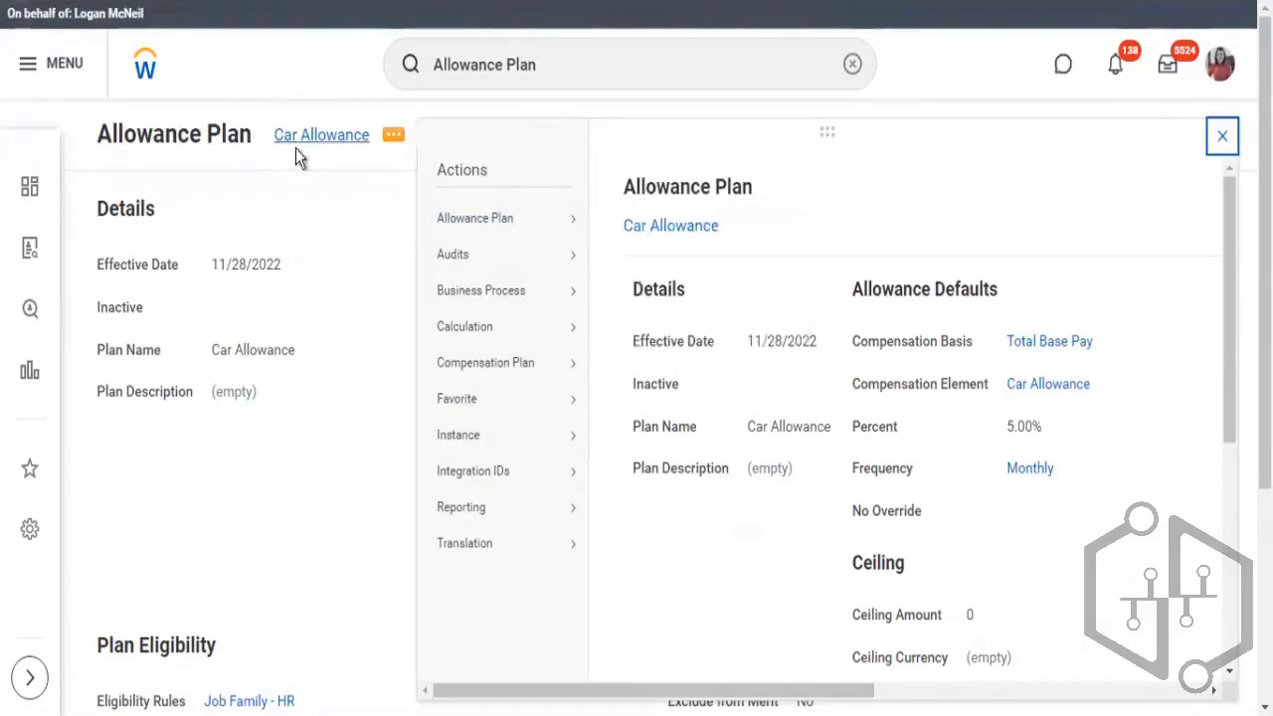
pyautogui.moveTo(502, 223)
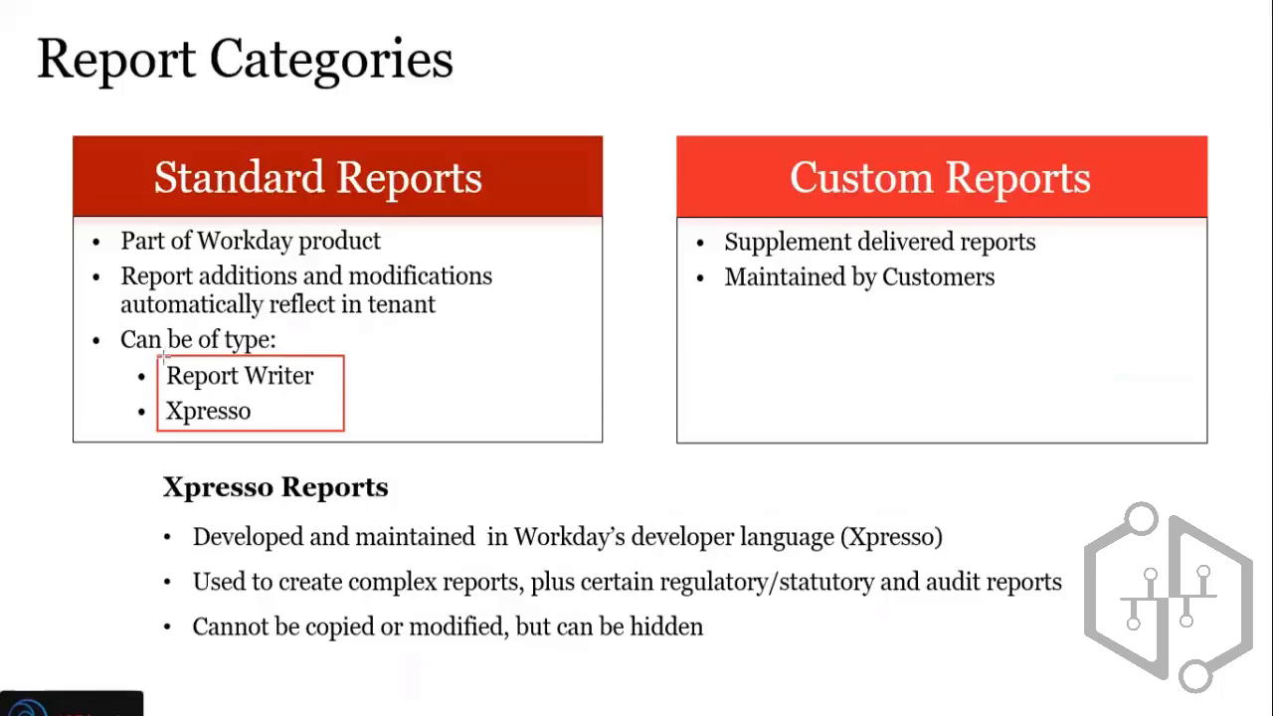
pyautogui.moveTo(160, 358); pyautogui.dragTo(320, 395)
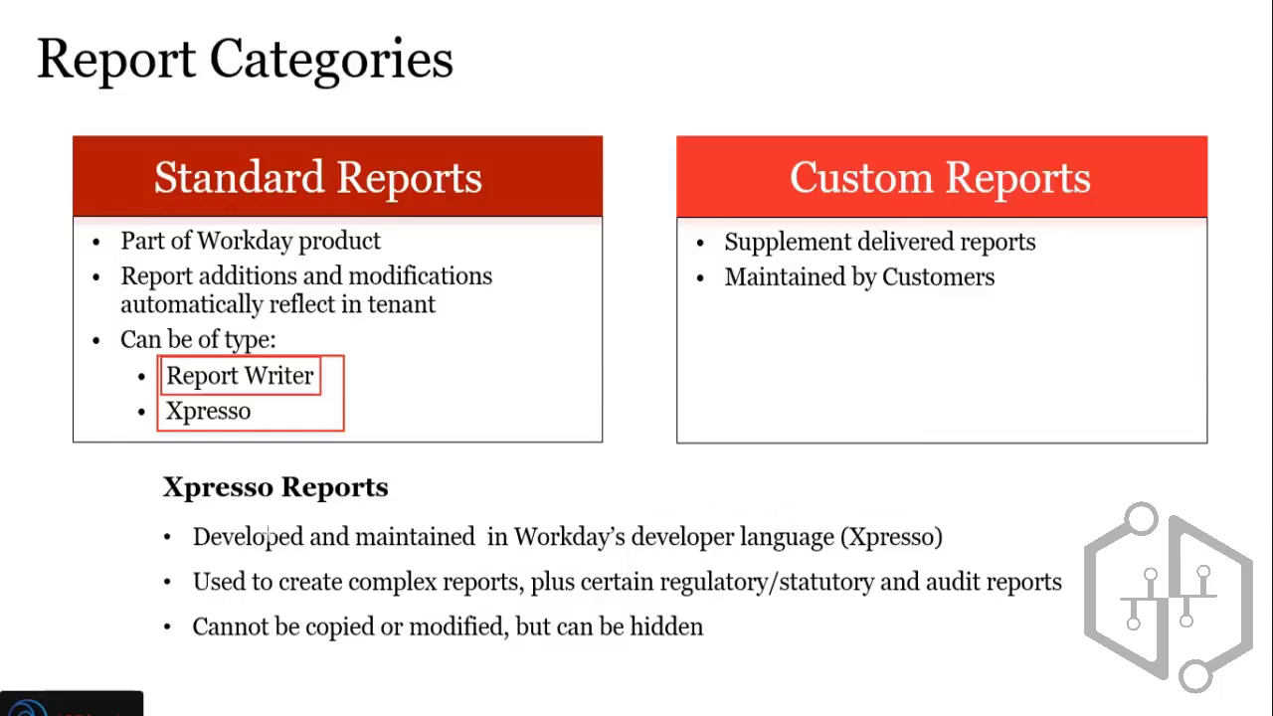
# Step: Switch back to Workday and examine the custom report's name, data source, business object, Additional Info section and columns
pyautogui.hotkey('alt', 'Tab')
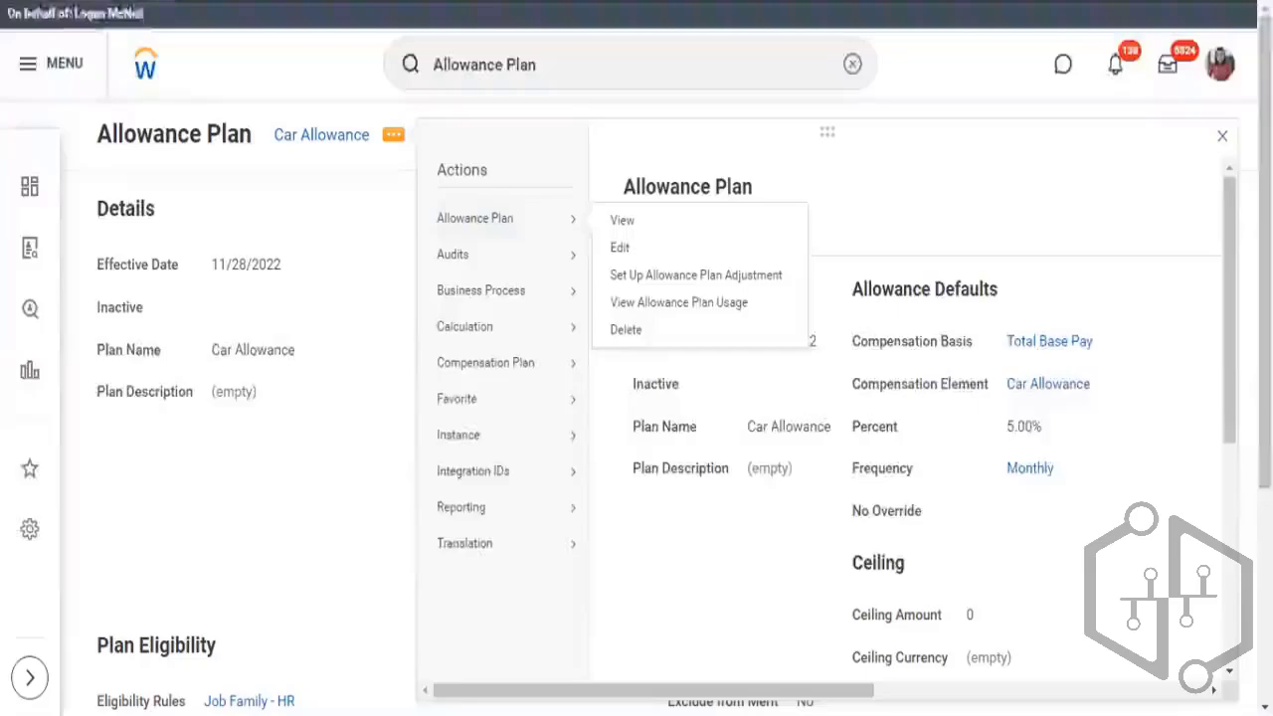
pyautogui.scroll(-3, 640, 293)
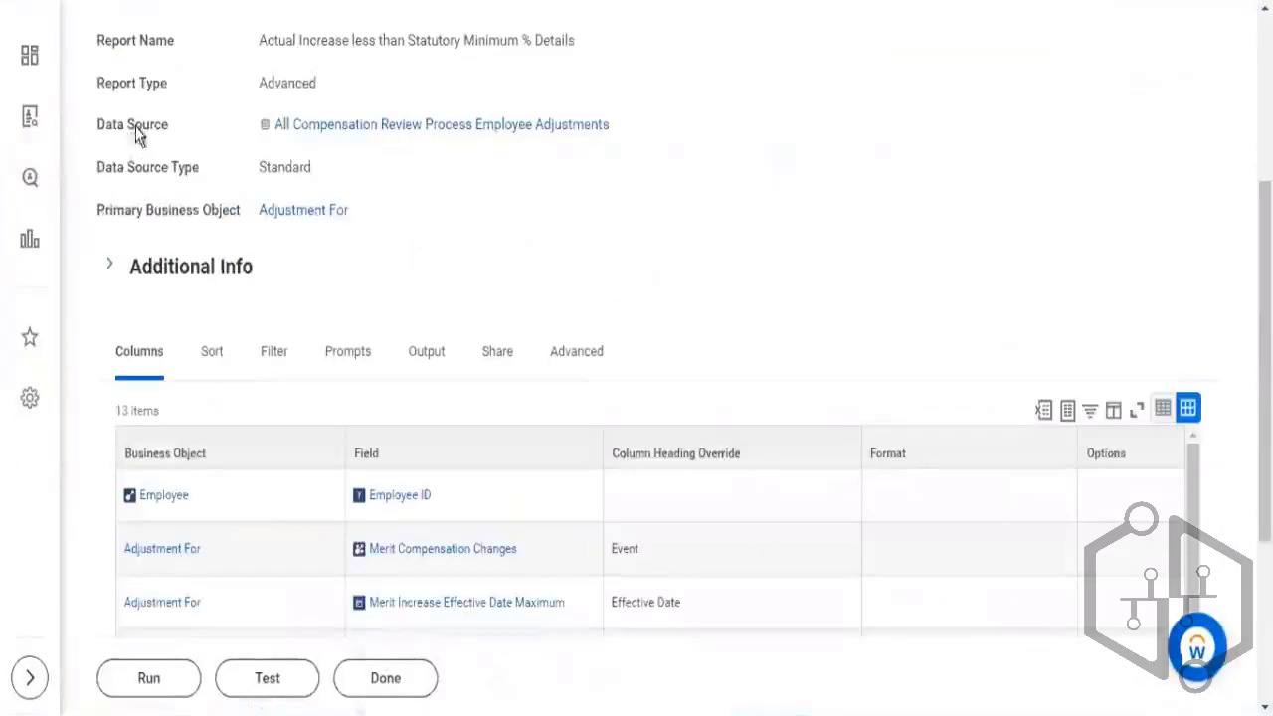
pyautogui.moveTo(256, 40); pyautogui.dragTo(724, 202)
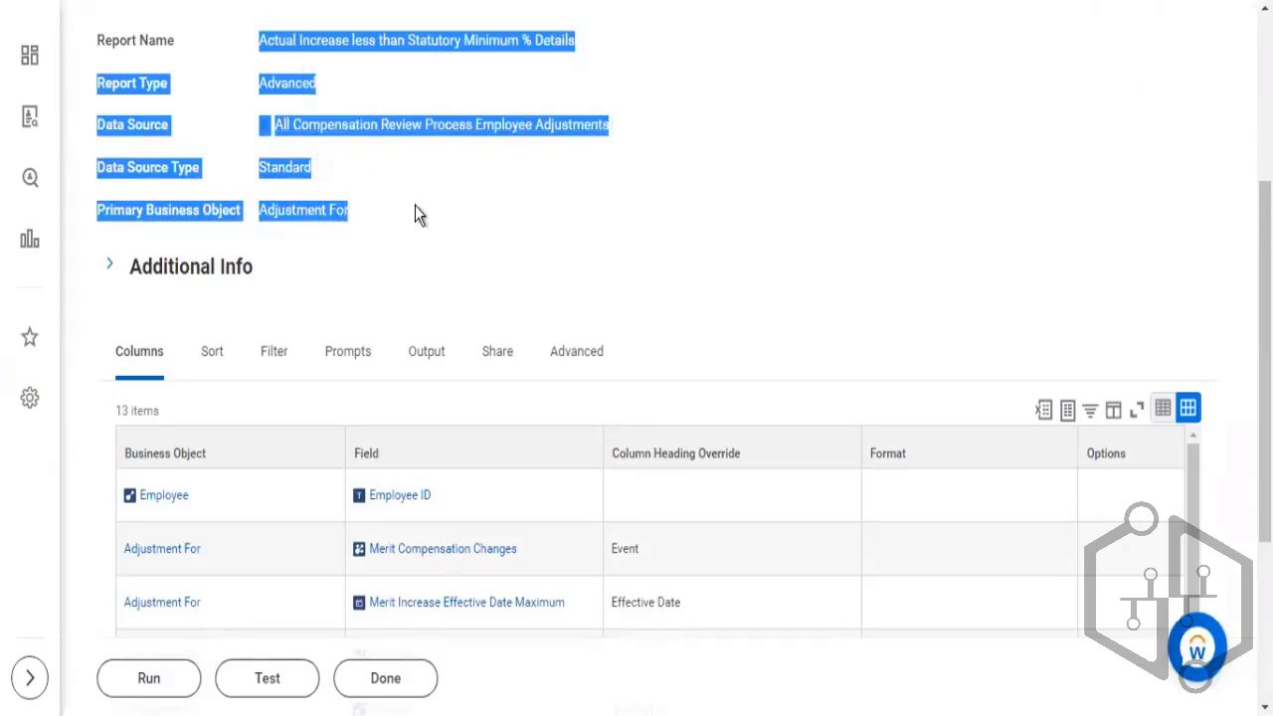
pyautogui.click(273, 229)
pyautogui.moveTo(273, 228); pyautogui.dragTo(366, 250)
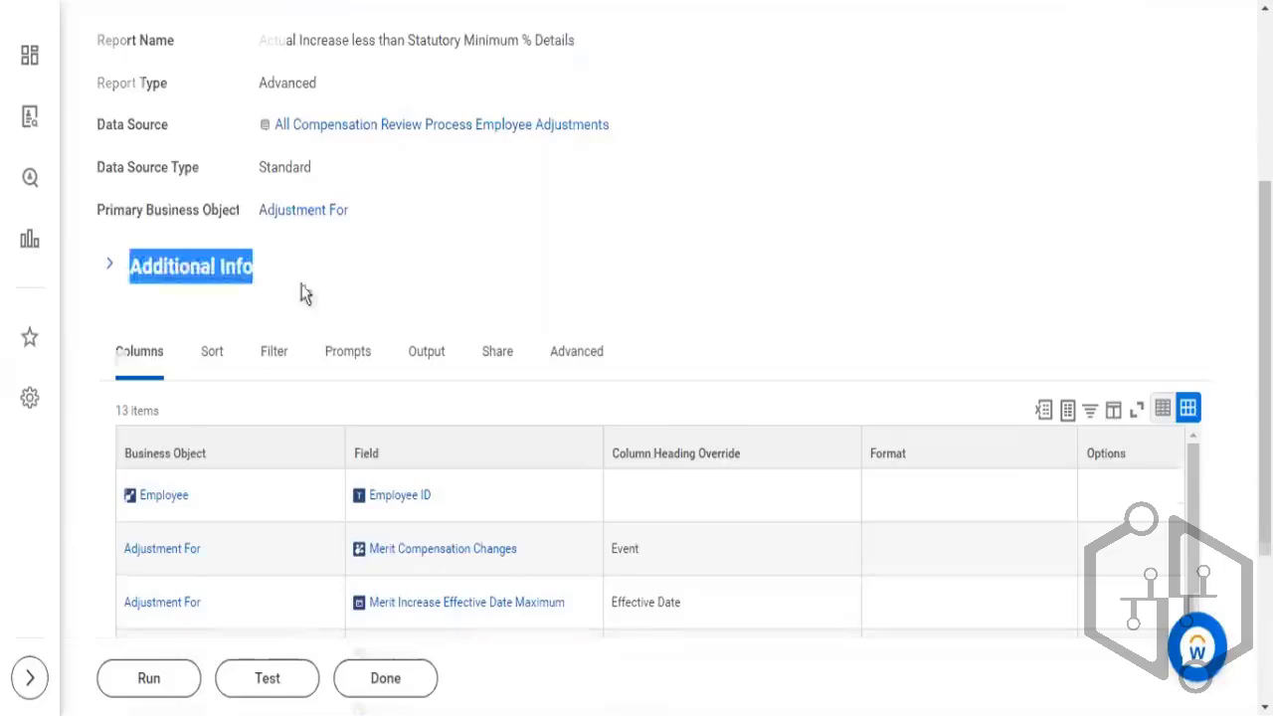
pyautogui.scroll(-3, 302, 293)
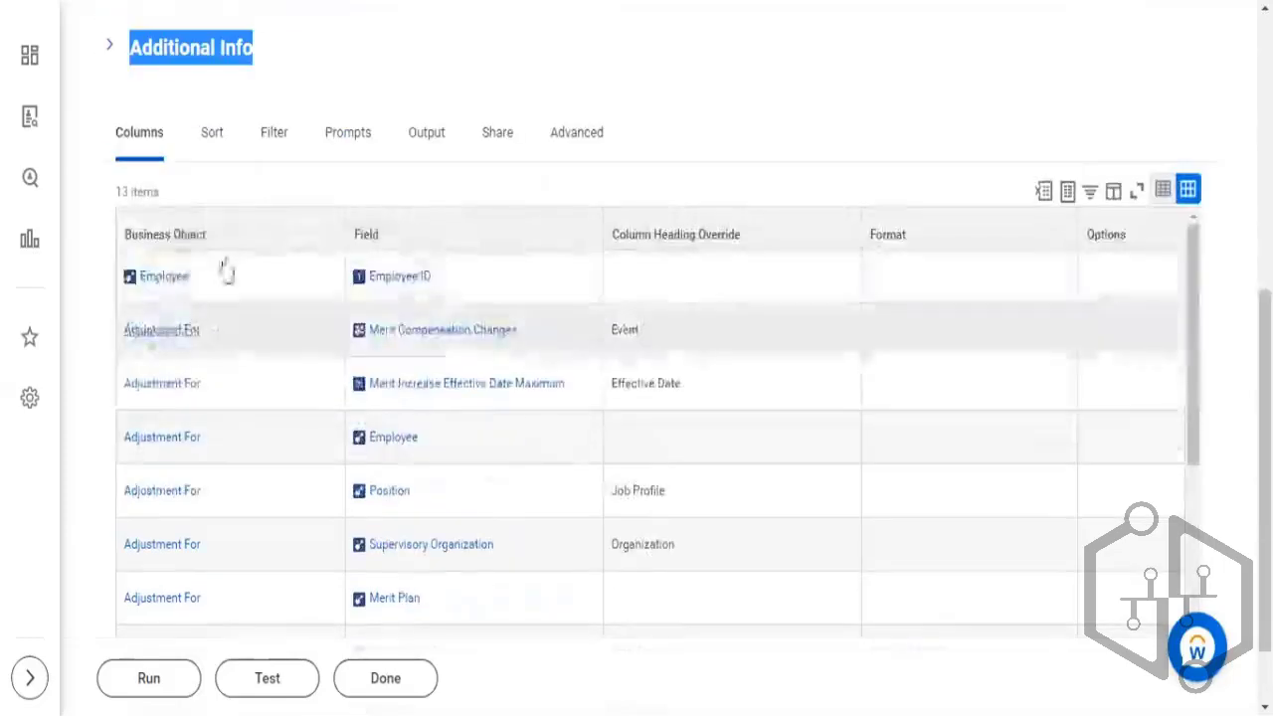
# Step: Examine the custom report's Filter, Prompts, Output, Share and Advanced sections, and compare it with the Allowance Plan report for Car Allowance
pyautogui.click(272, 149)
pyautogui.moveTo(683, 147); pyautogui.dragTo(293, 143)
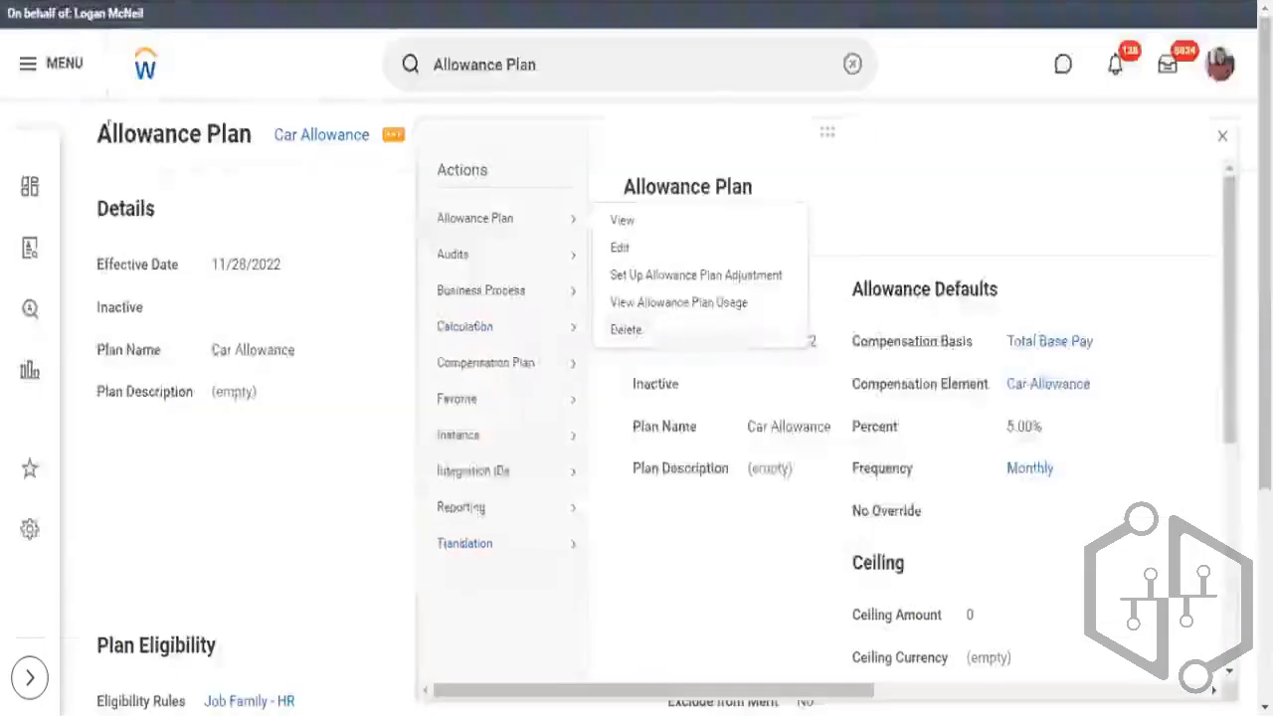
pyautogui.moveTo(98, 135); pyautogui.dragTo(189, 137)
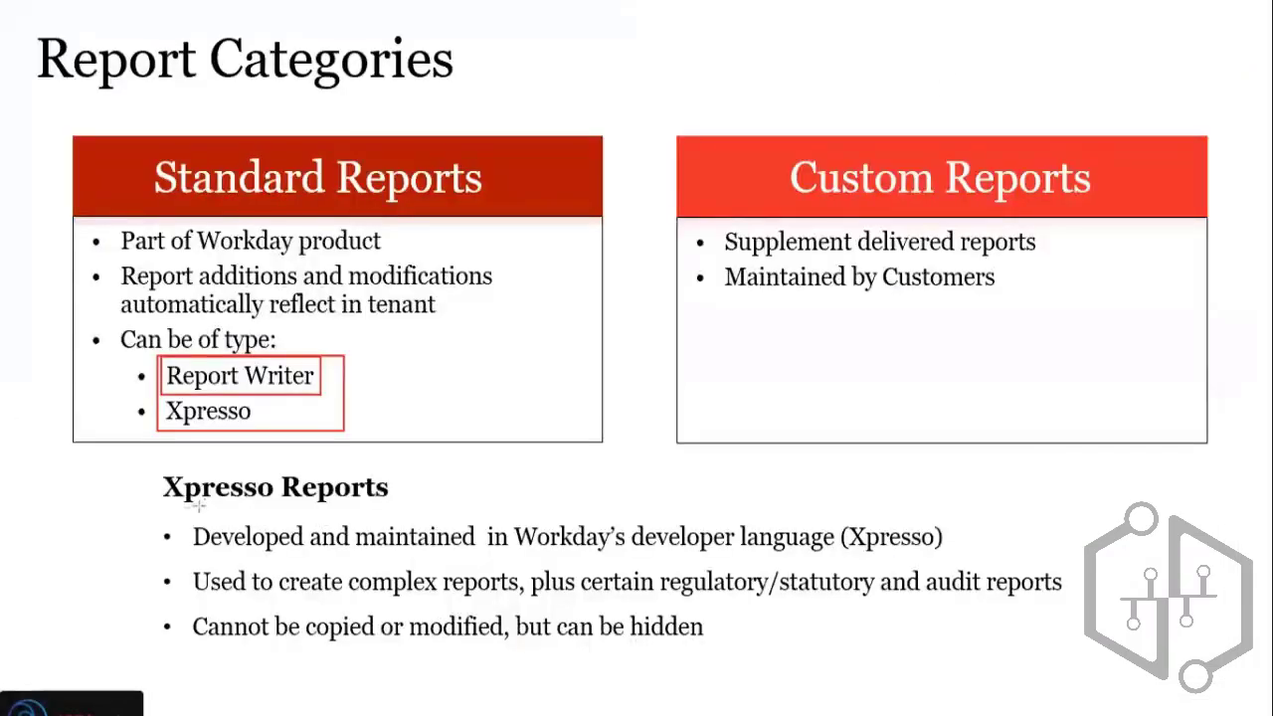
pyautogui.moveTo(185, 517)
pyautogui.mouseDown()
pyautogui.moveTo(738, 563)
pyautogui.moveTo(953, 555)
pyautogui.mouseUp()
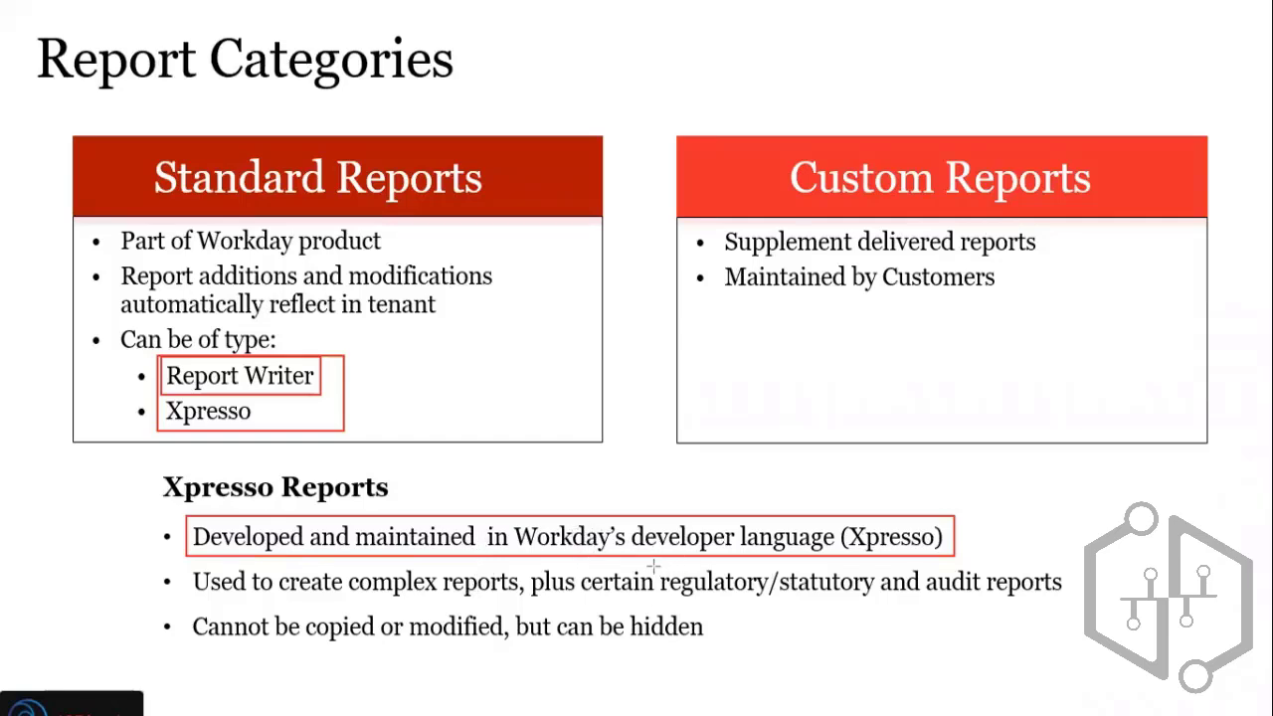
pyautogui.moveTo(653, 565); pyautogui.dragTo(879, 603)
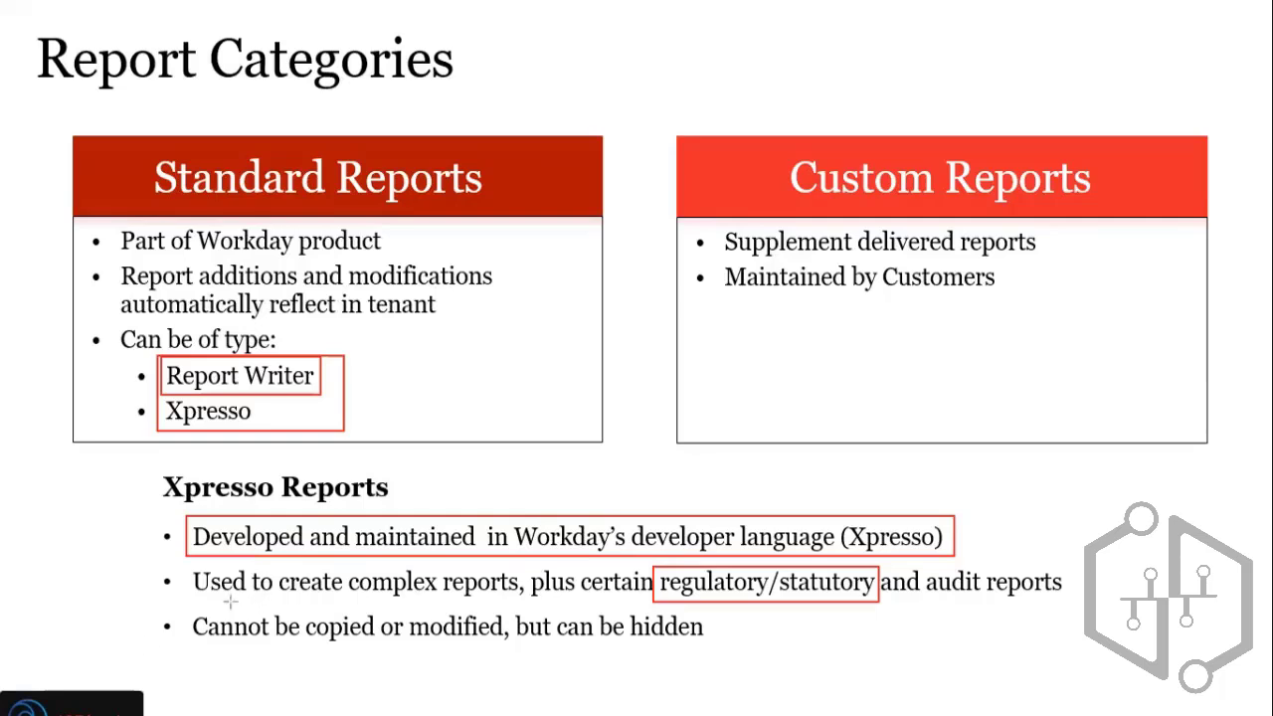
pyautogui.moveTo(189, 607)
pyautogui.mouseDown()
pyautogui.moveTo(361, 650)
pyautogui.moveTo(706, 648)
pyautogui.mouseUp()
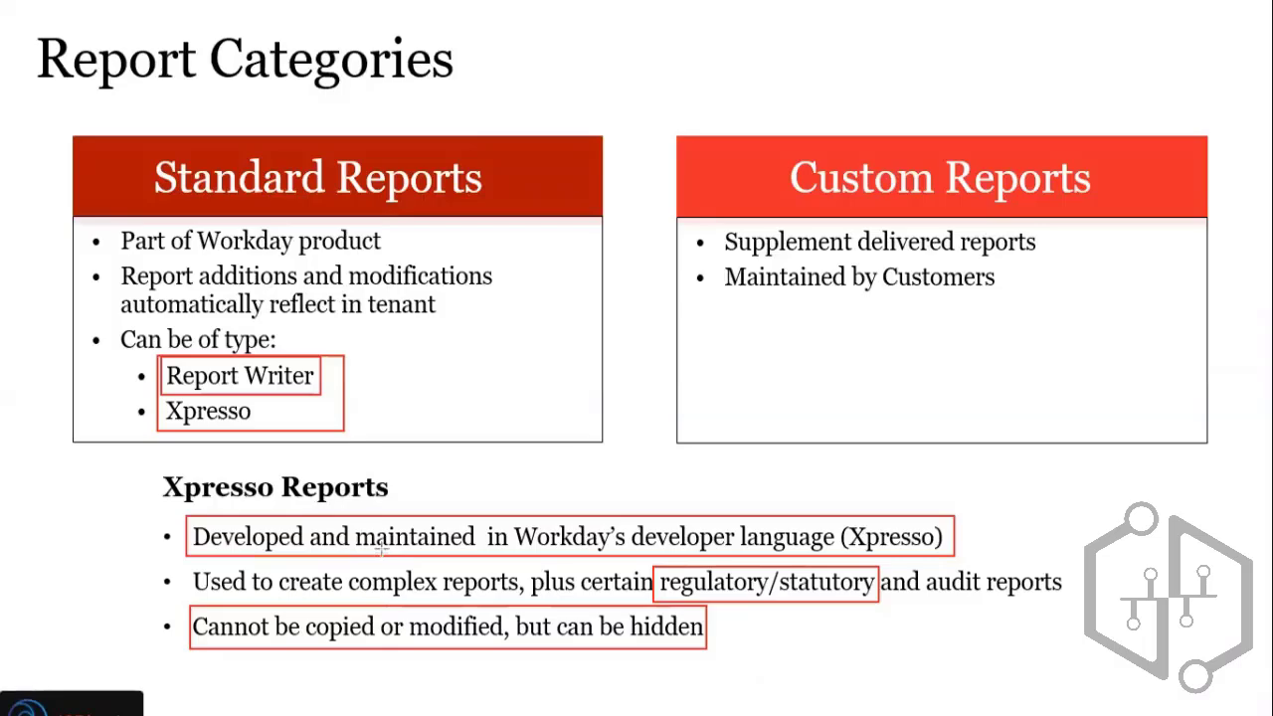
# Step: Switch back to Workday and review the copied report's name, type, data source and definition sections, from Columns to Advanced
pyautogui.hotkey('alt', 'Tab')
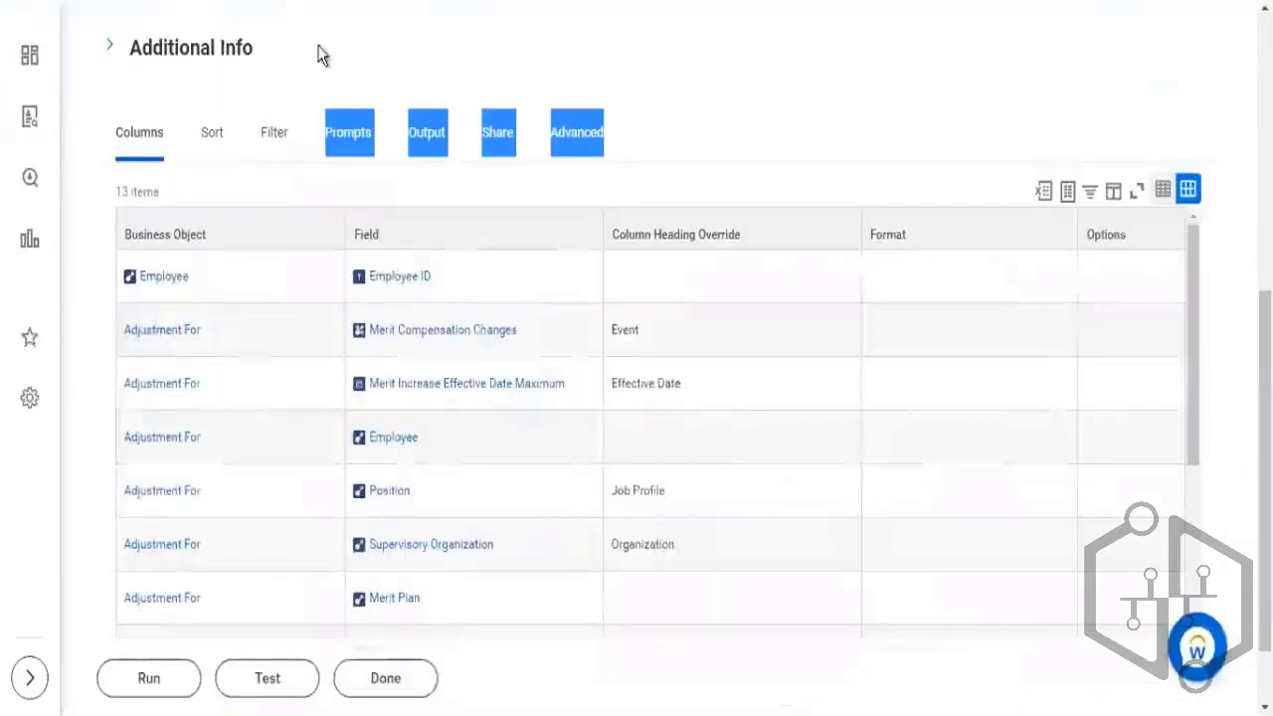
pyautogui.scroll(5, 582, 84)
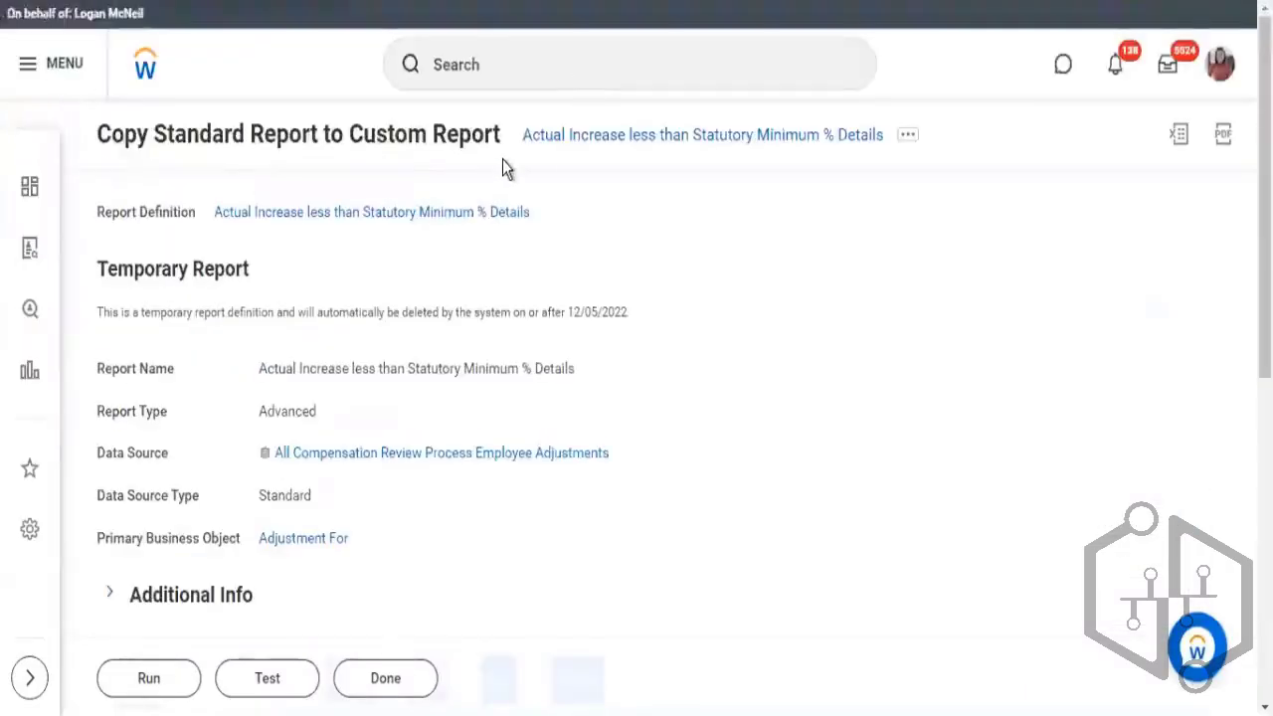
pyautogui.moveTo(502, 152); pyautogui.dragTo(852, 157)
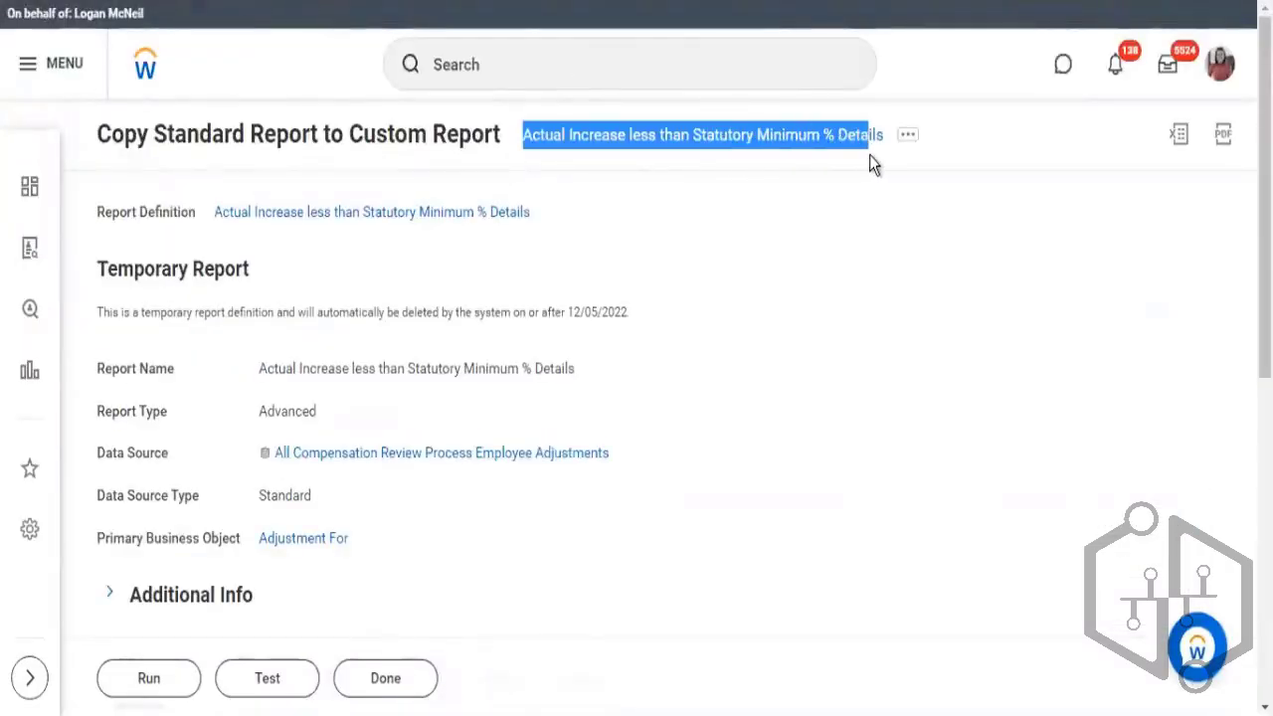
pyautogui.scroll(-3, 722, 332)
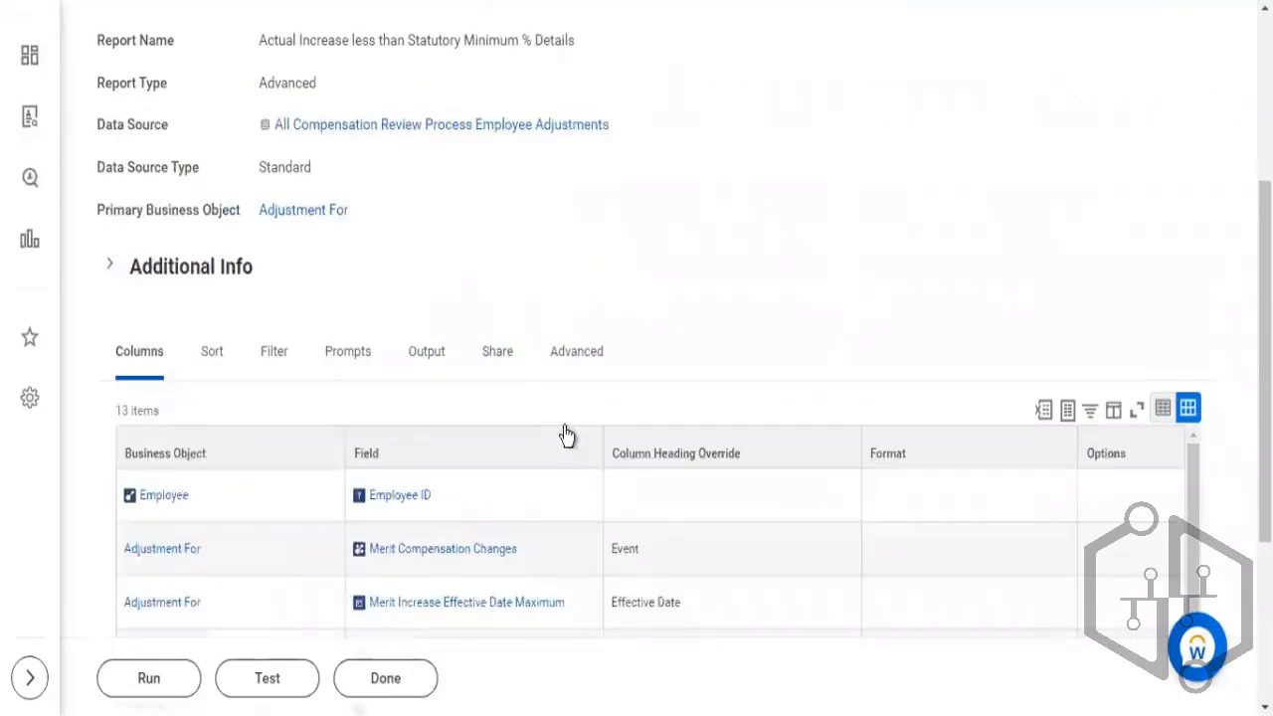
pyautogui.click(595, 358)
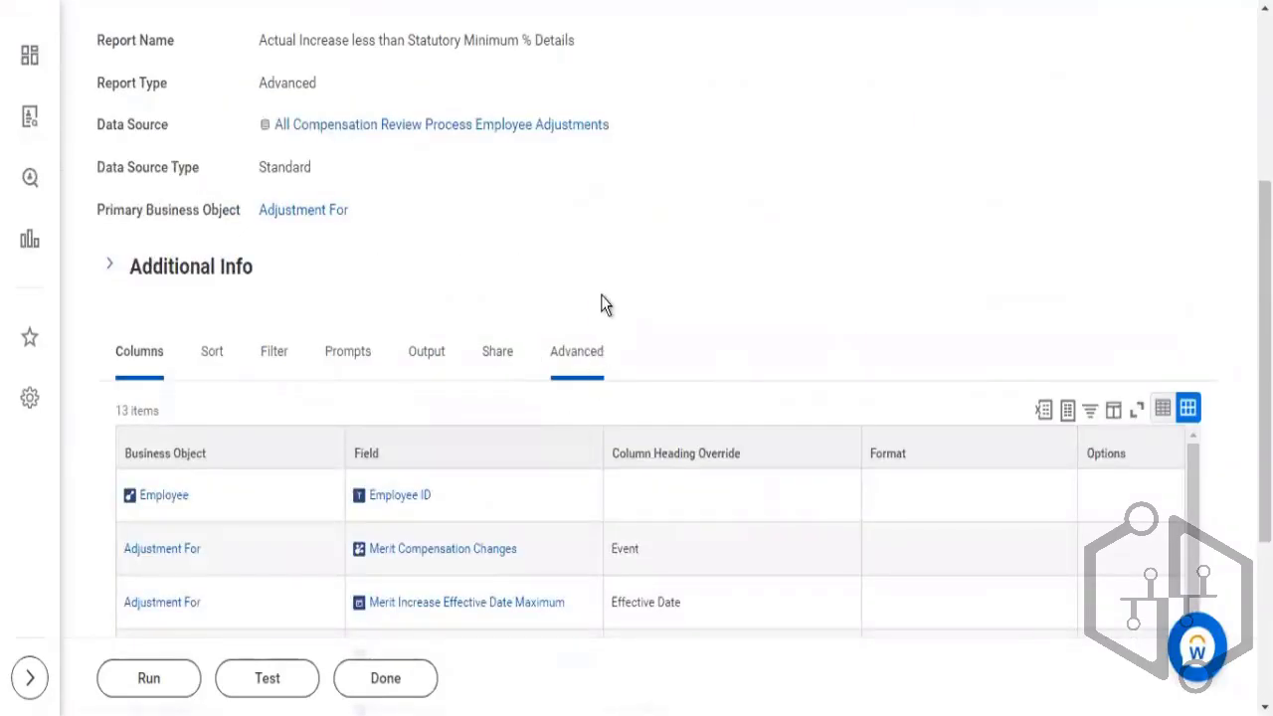
pyautogui.scroll(-3, 617, 274)
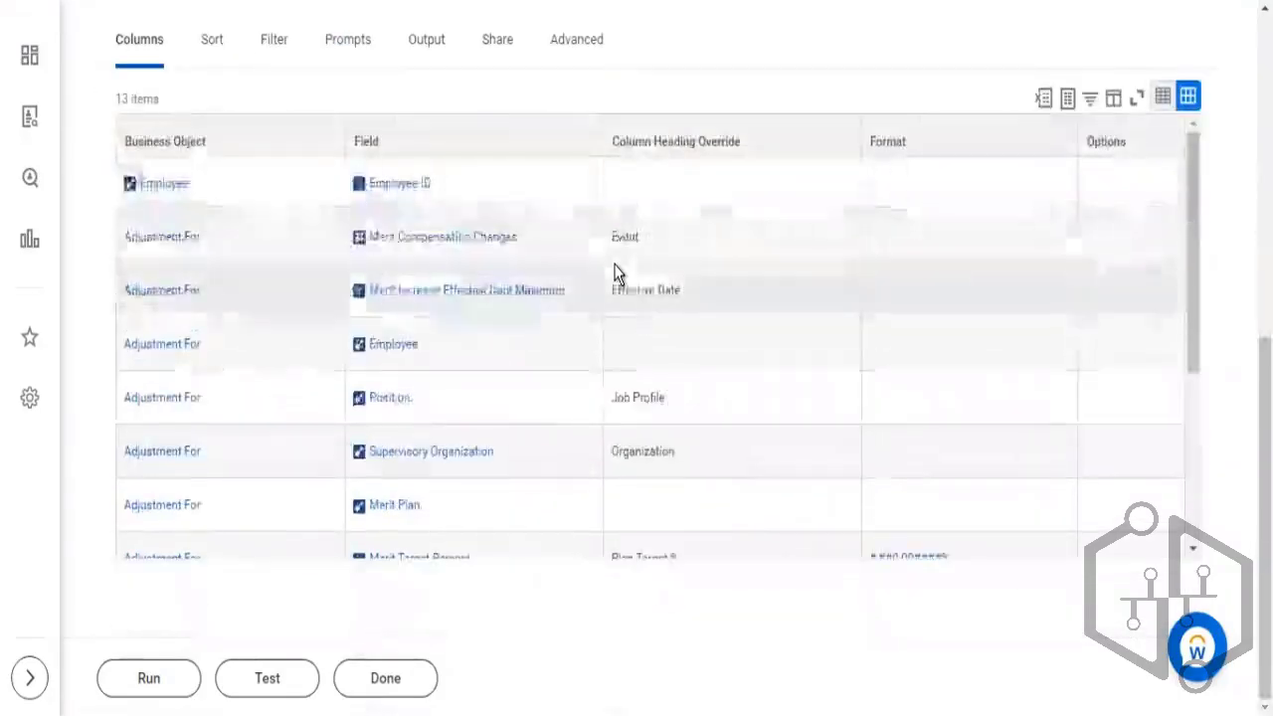
pyautogui.scroll(4, 616, 274)
pyautogui.scroll(2, 611, 226)
# Step: Search Workday for the copied report's name, shortened to "Actual Increase less than Statutory Minimum %", to compare the original and its copies
pyautogui.tripleClick(597, 137)
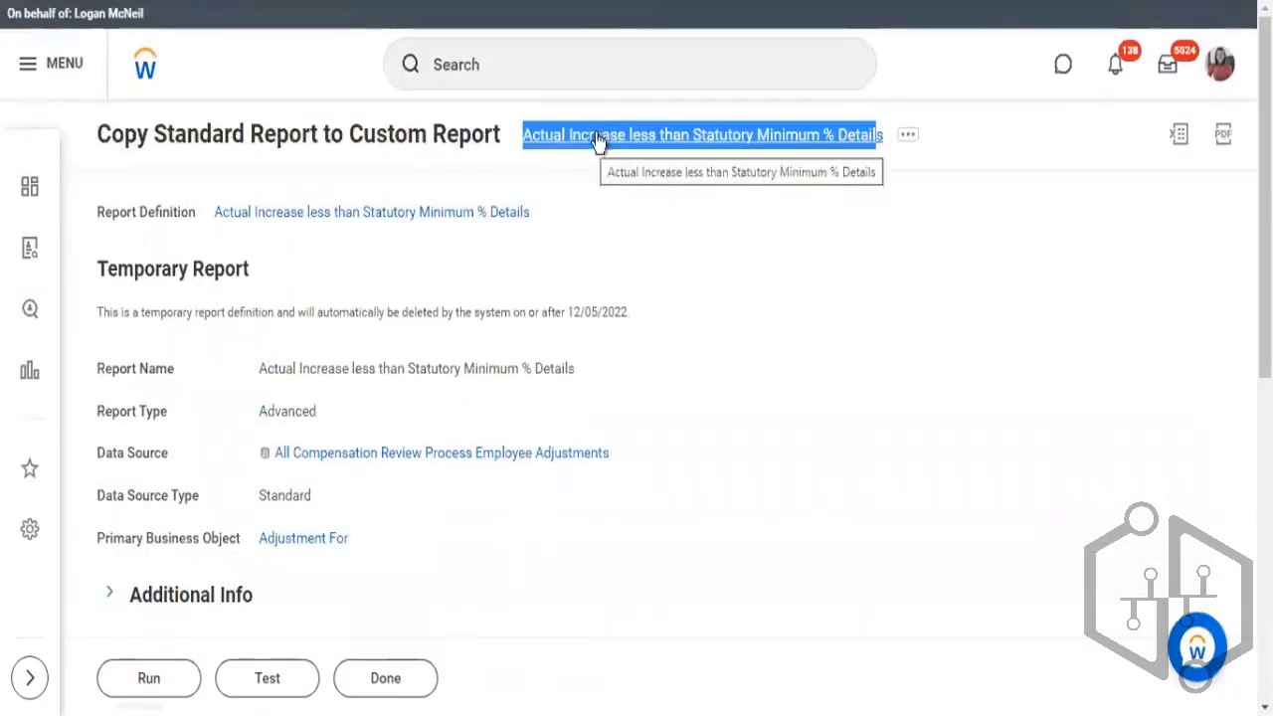
pyautogui.click(913, 149)
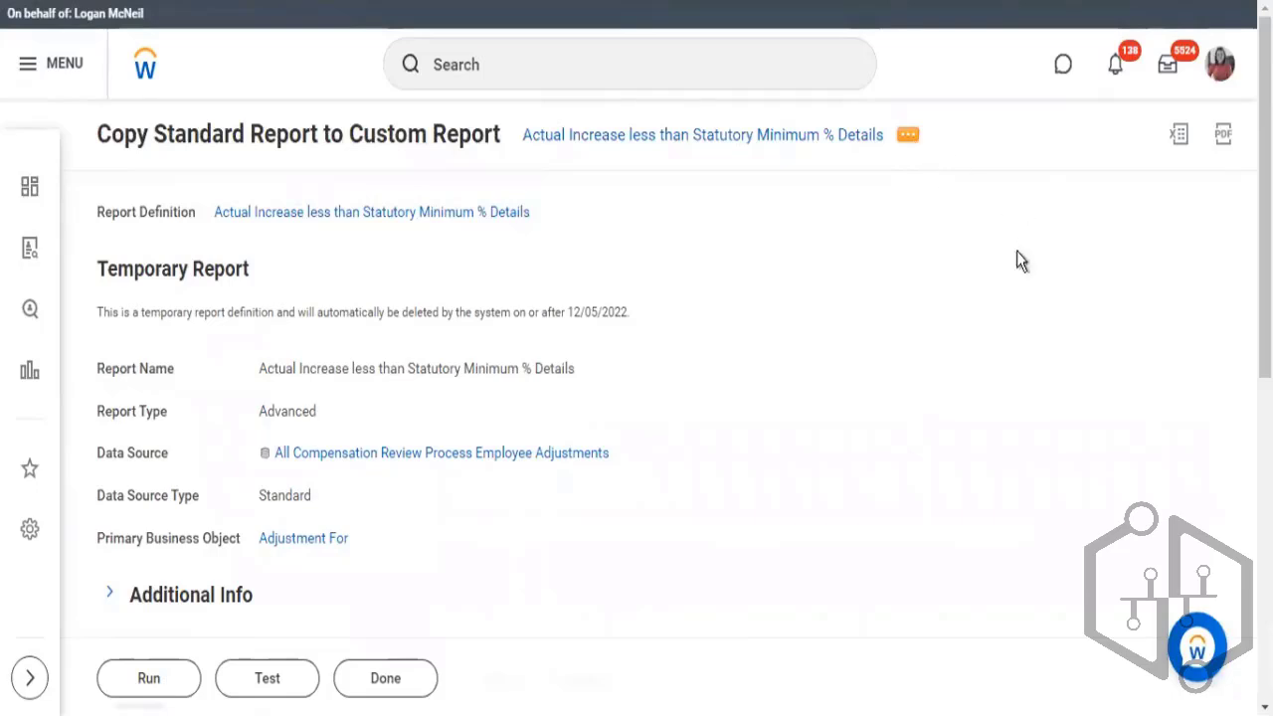
pyautogui.click(908, 136)
pyautogui.click(948, 231)
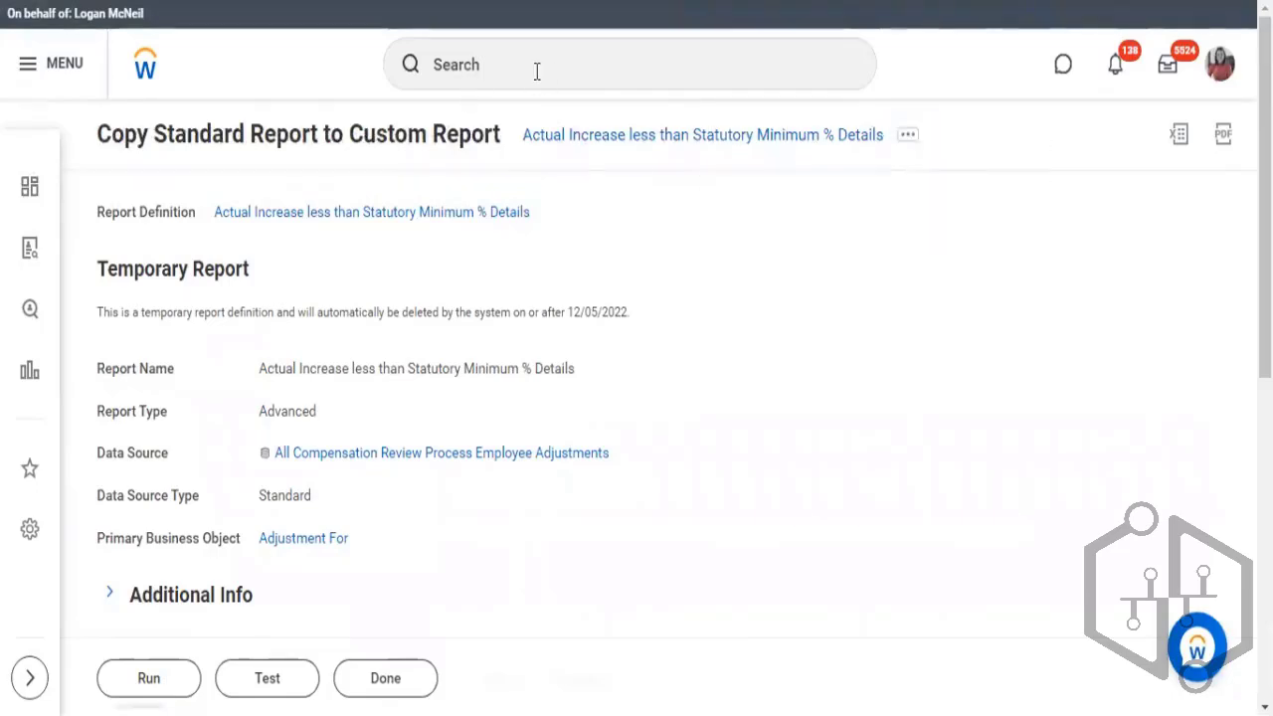
pyautogui.click(534, 70)
pyautogui.hotkey('ctrl', 'v')
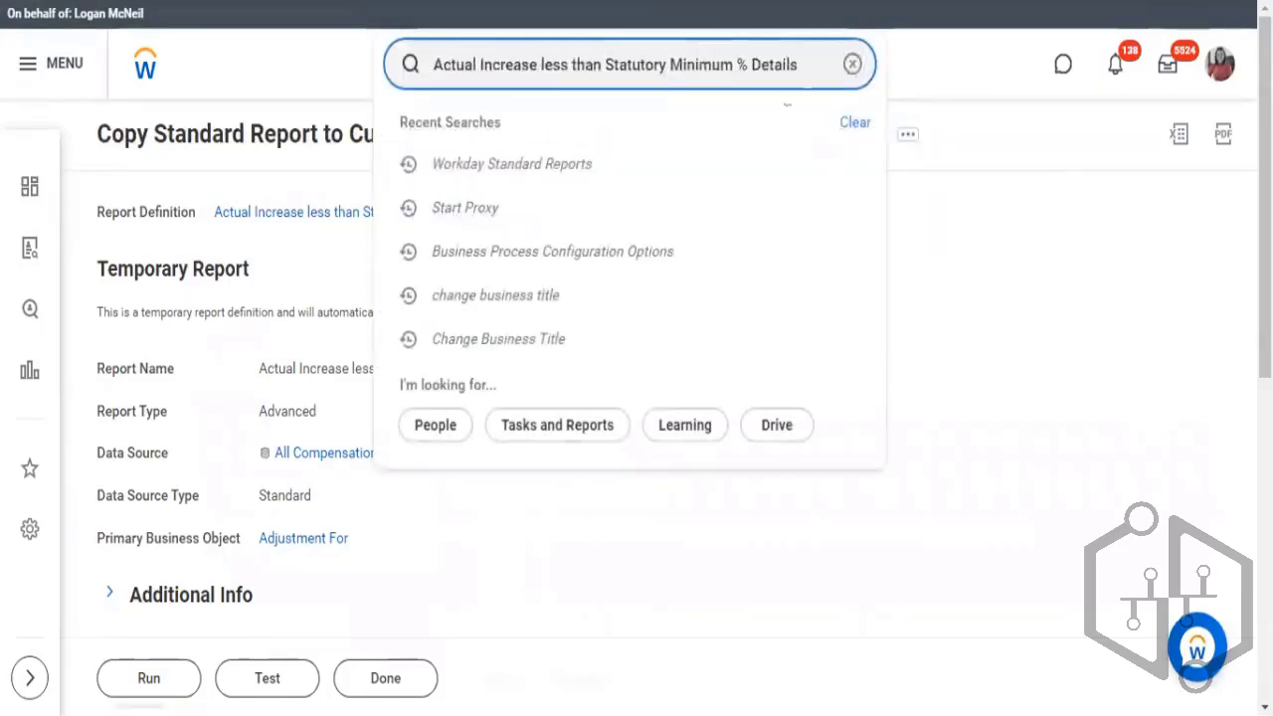
pyautogui.press('BackSpace')
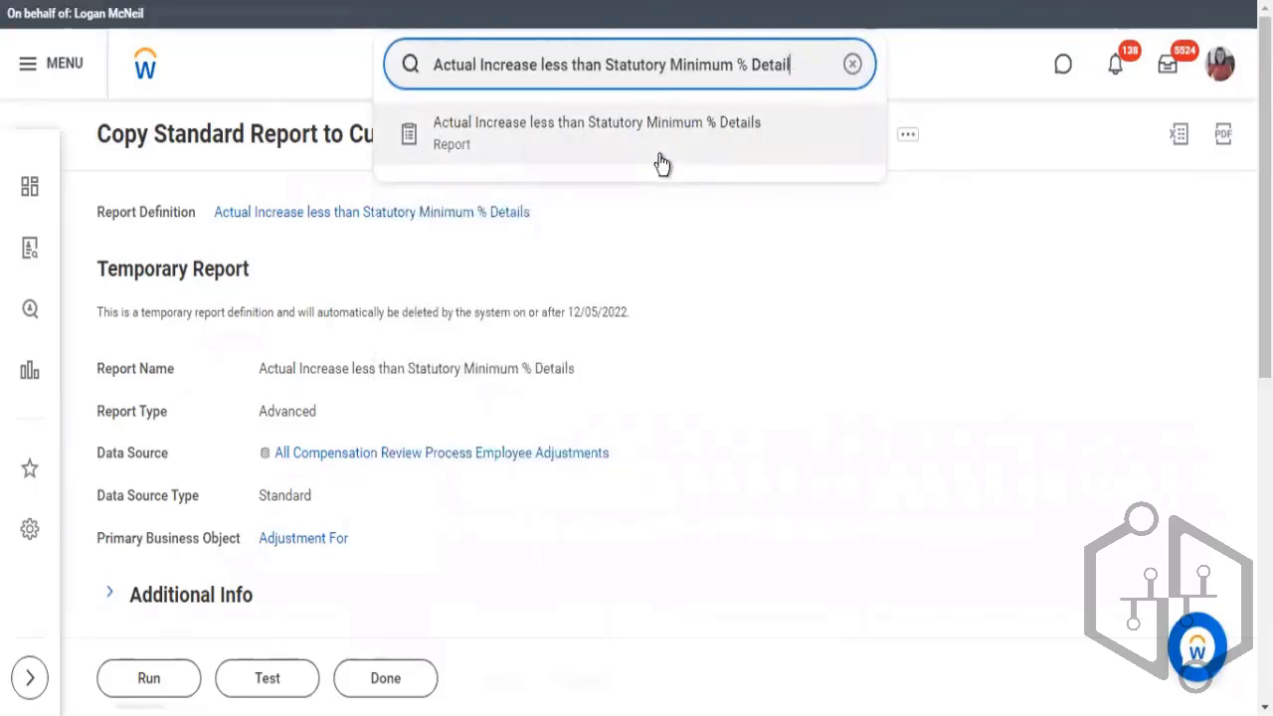
pyautogui.press('BackSpace')
pyautogui.press('BackSpace')
pyautogui.press('BackSpace')
pyautogui.press('BackSpace')
pyautogui.press('BackSpace')
pyautogui.press('BackSpace')
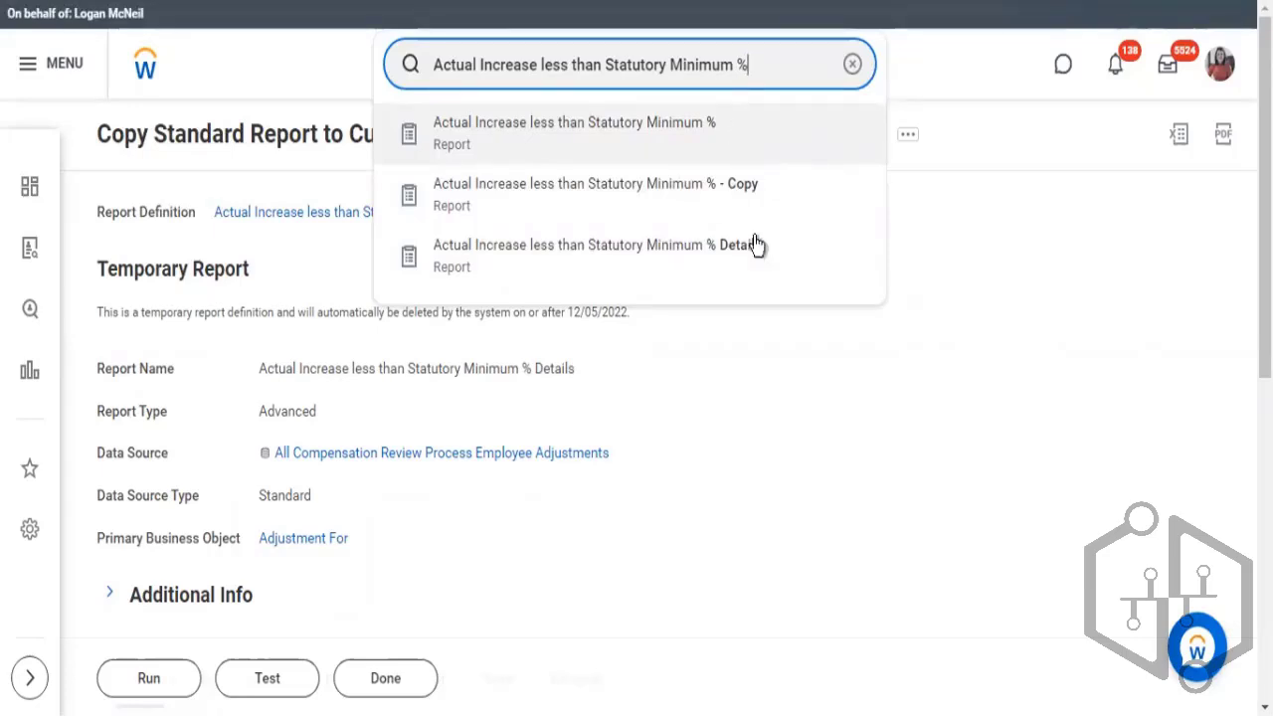
pyautogui.click(915, 246)
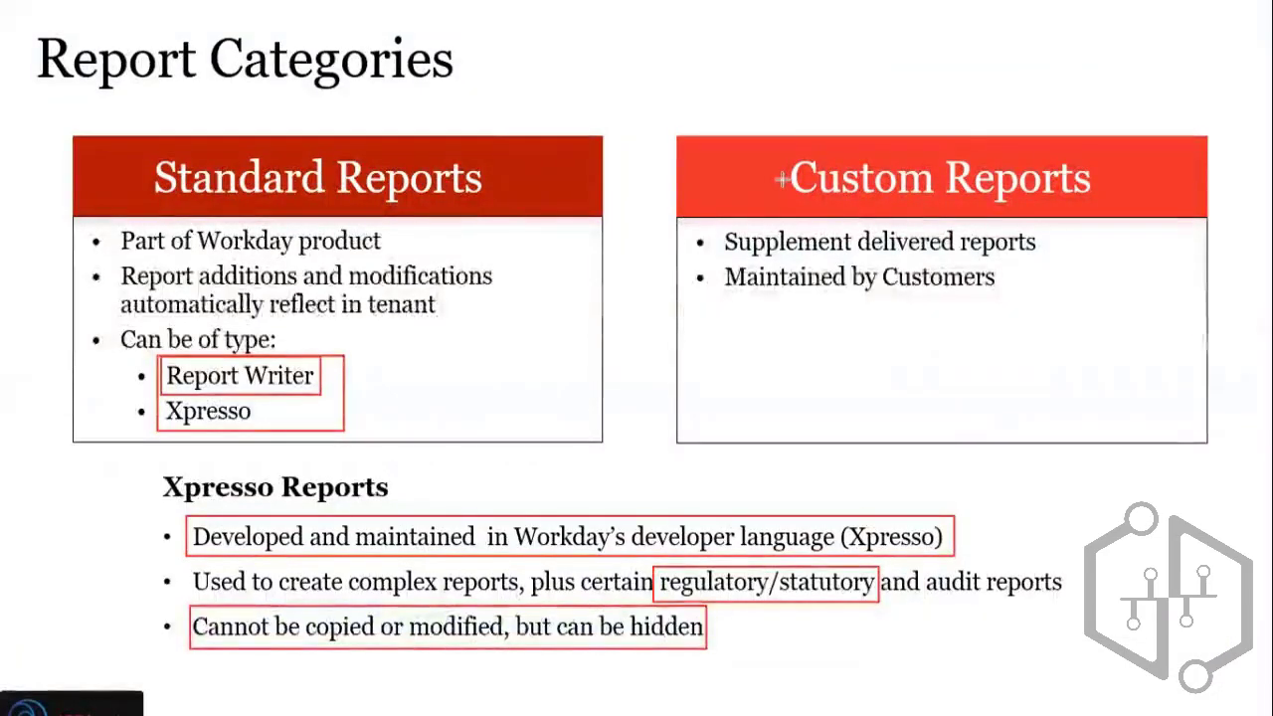
pyautogui.press('e')
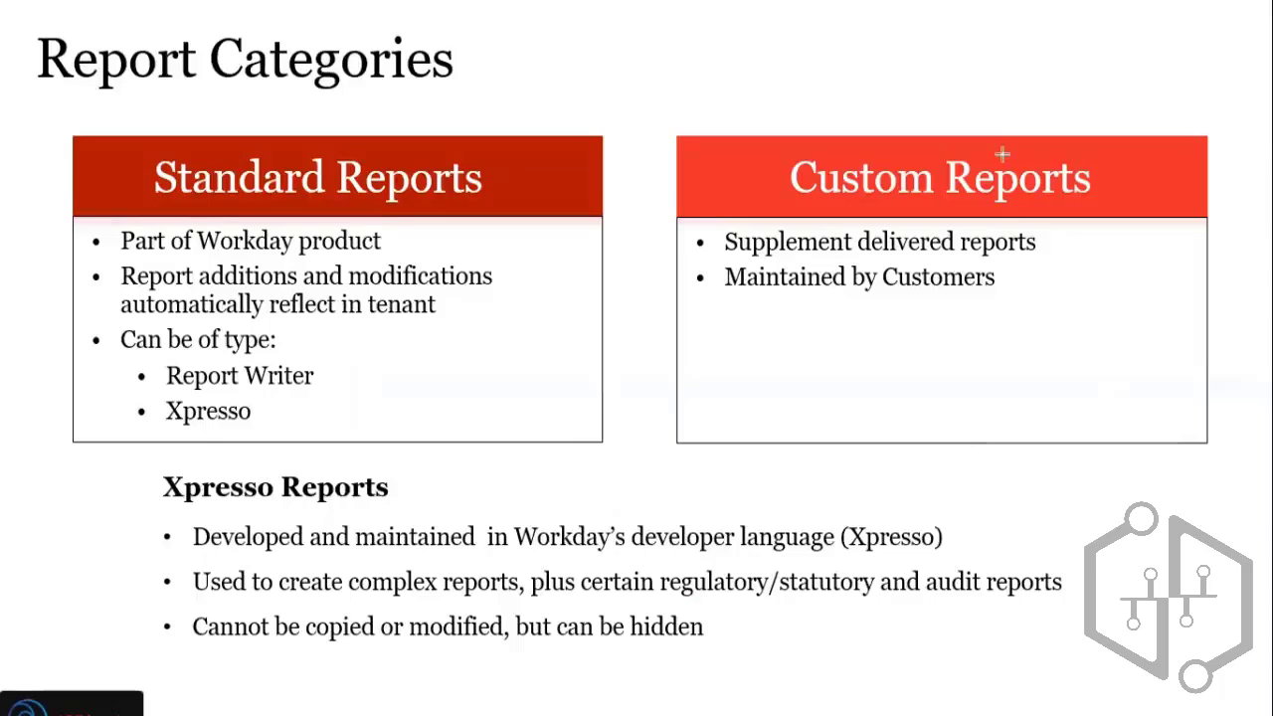
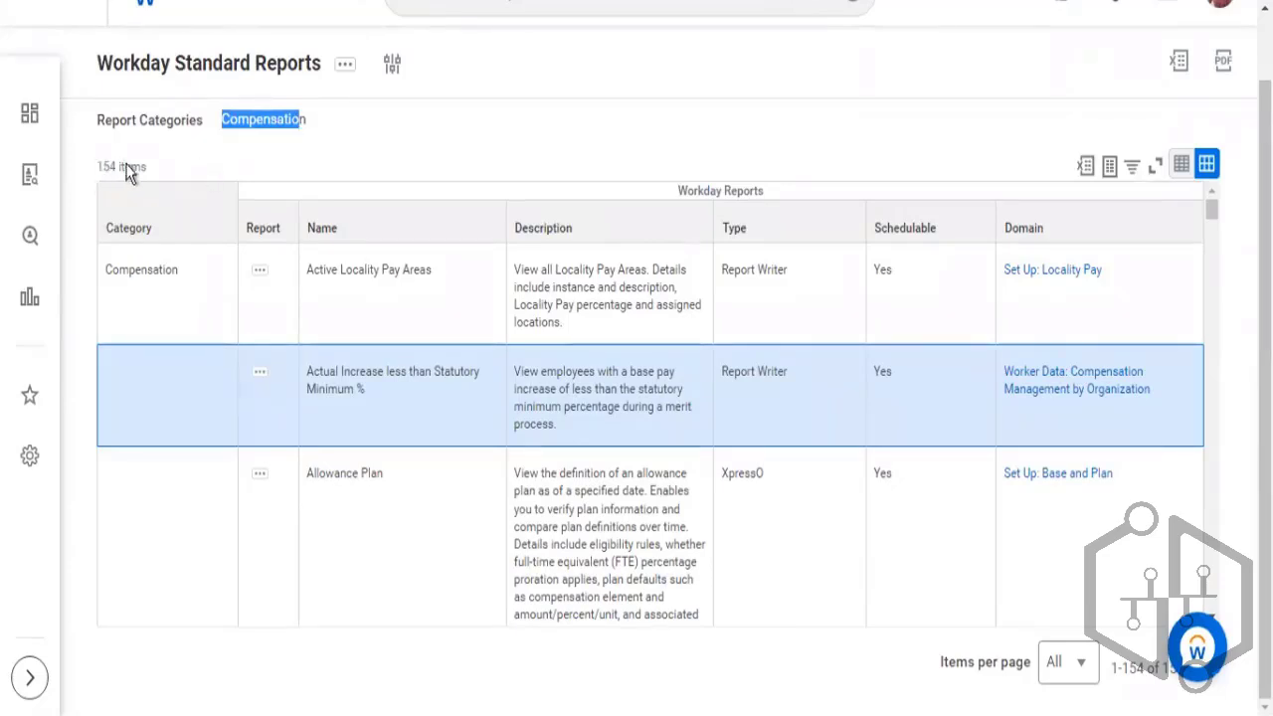
# Step: Reopen the criteria of the Workday Standard Reports report and remove the Compensation category
pyautogui.moveTo(98, 167); pyautogui.dragTo(130, 165)
pyautogui.click(390, 75)
pyautogui.click(393, 66)
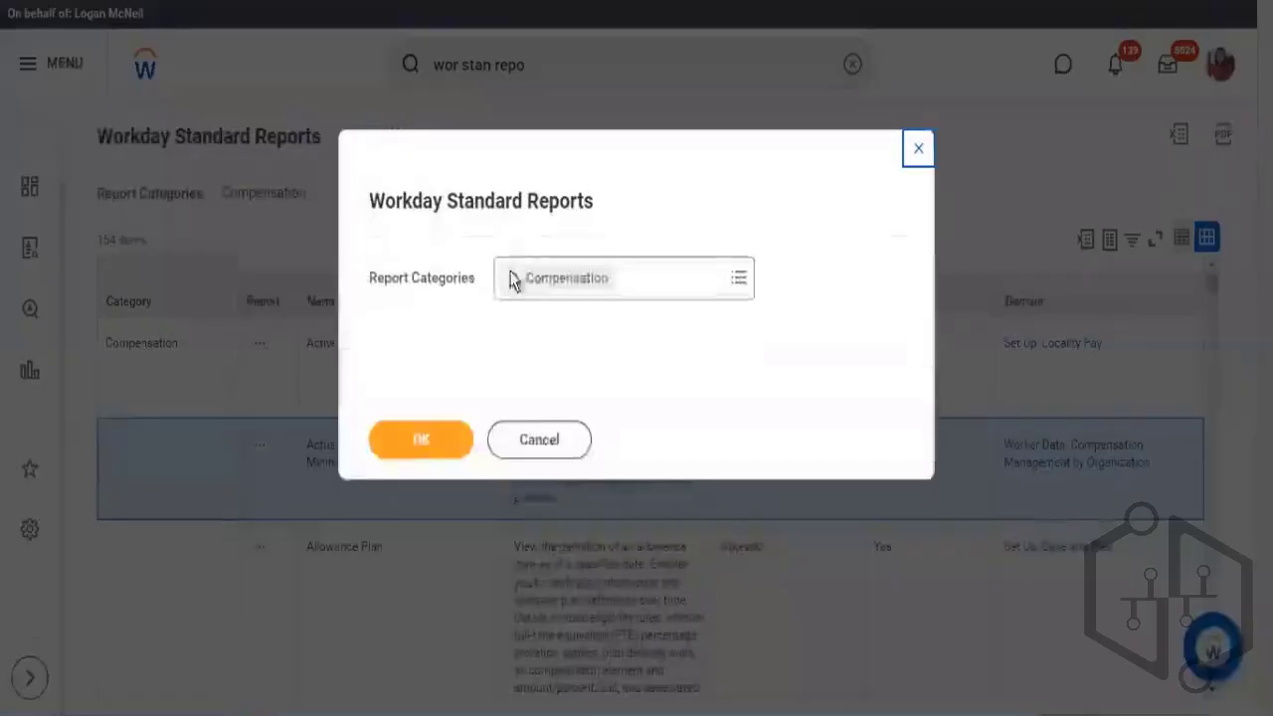
pyautogui.click(512, 282)
# Step: Select all available report categories and rerun the Workday Standard Reports report
pyautogui.click(735, 280)
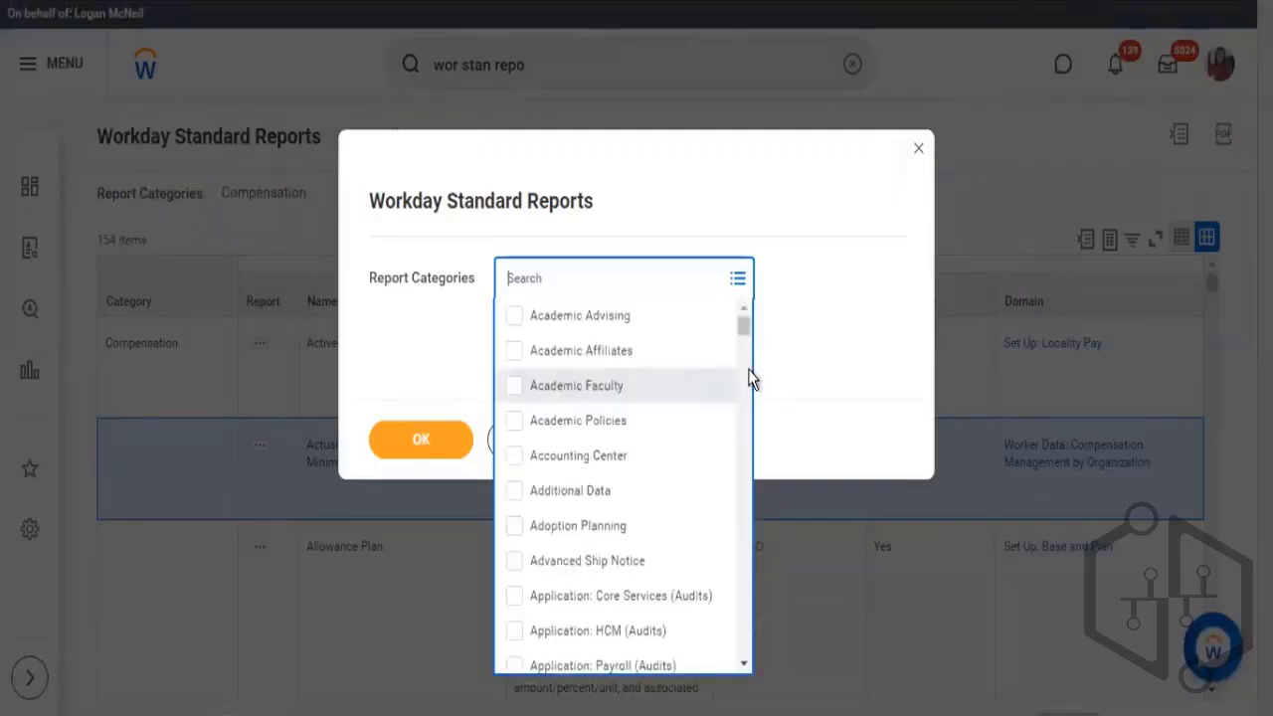
pyautogui.moveTo(743, 332)
pyautogui.mouseDown()
pyautogui.moveTo(735, 506)
pyautogui.moveTo(758, 317)
pyautogui.mouseUp()
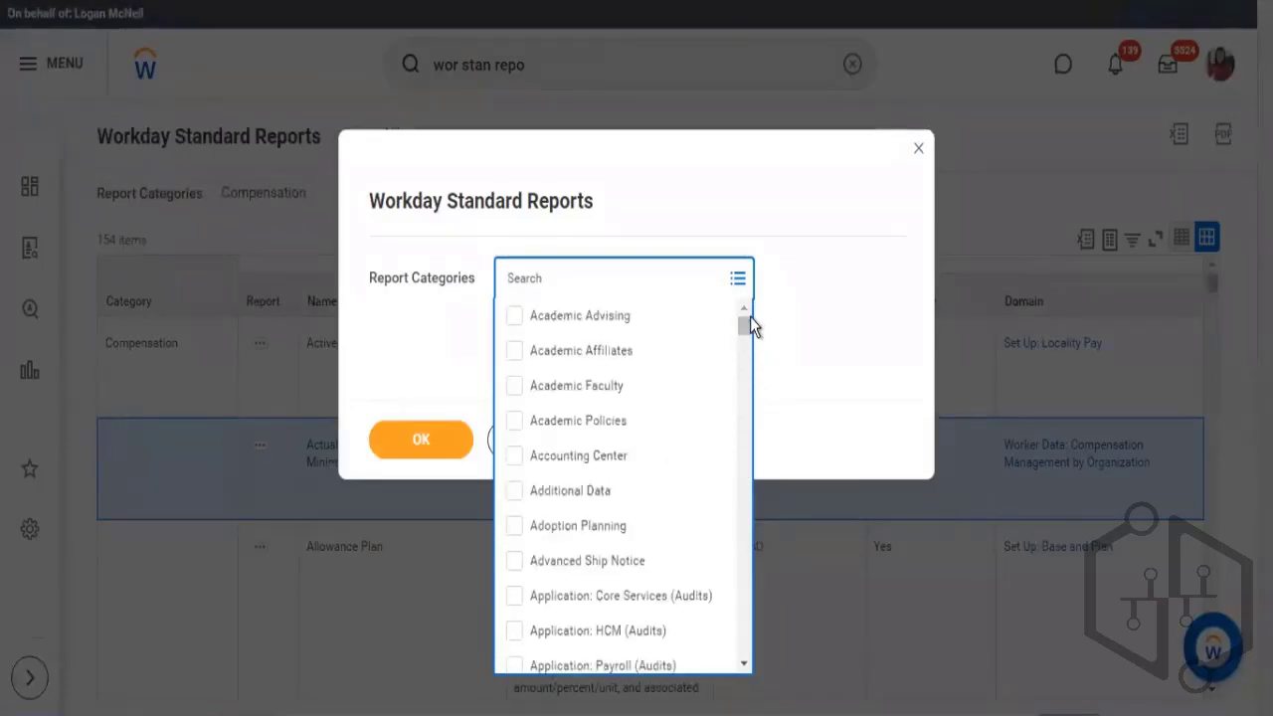
pyautogui.moveTo(750, 316); pyautogui.dragTo(750, 371)
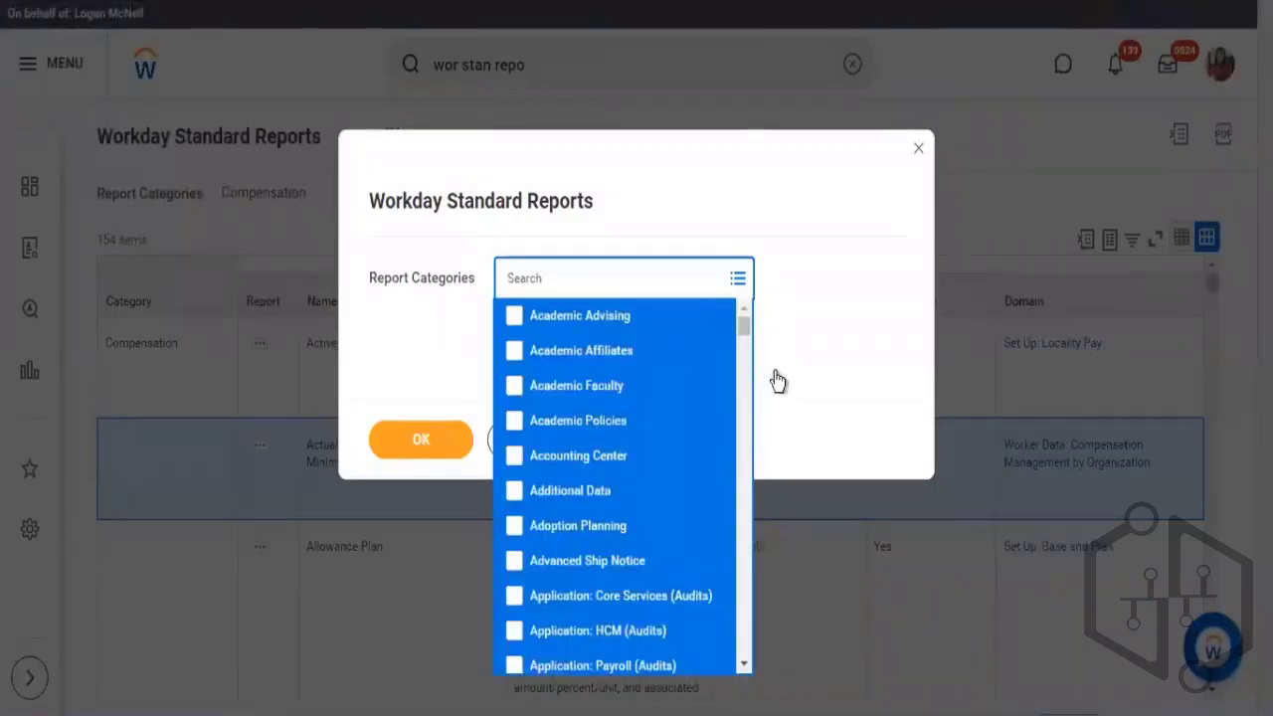
pyautogui.press('Return')
pyautogui.click(497, 545)
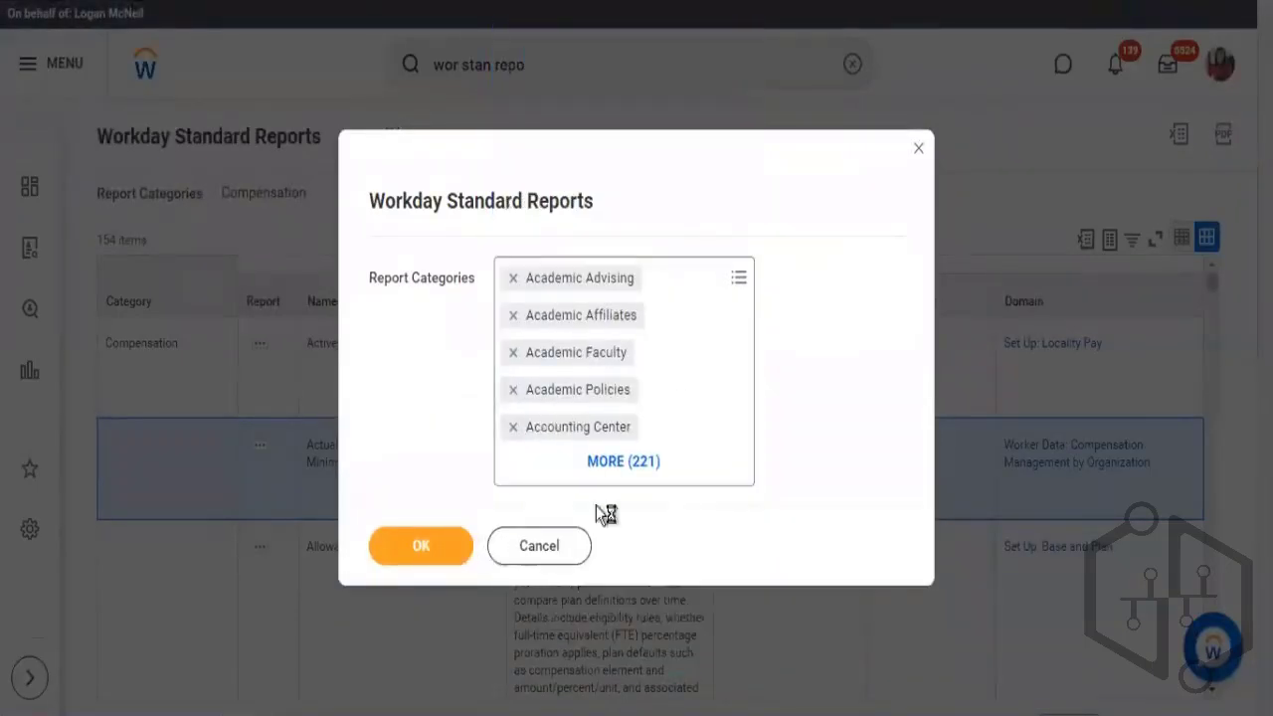
pyautogui.click(440, 555)
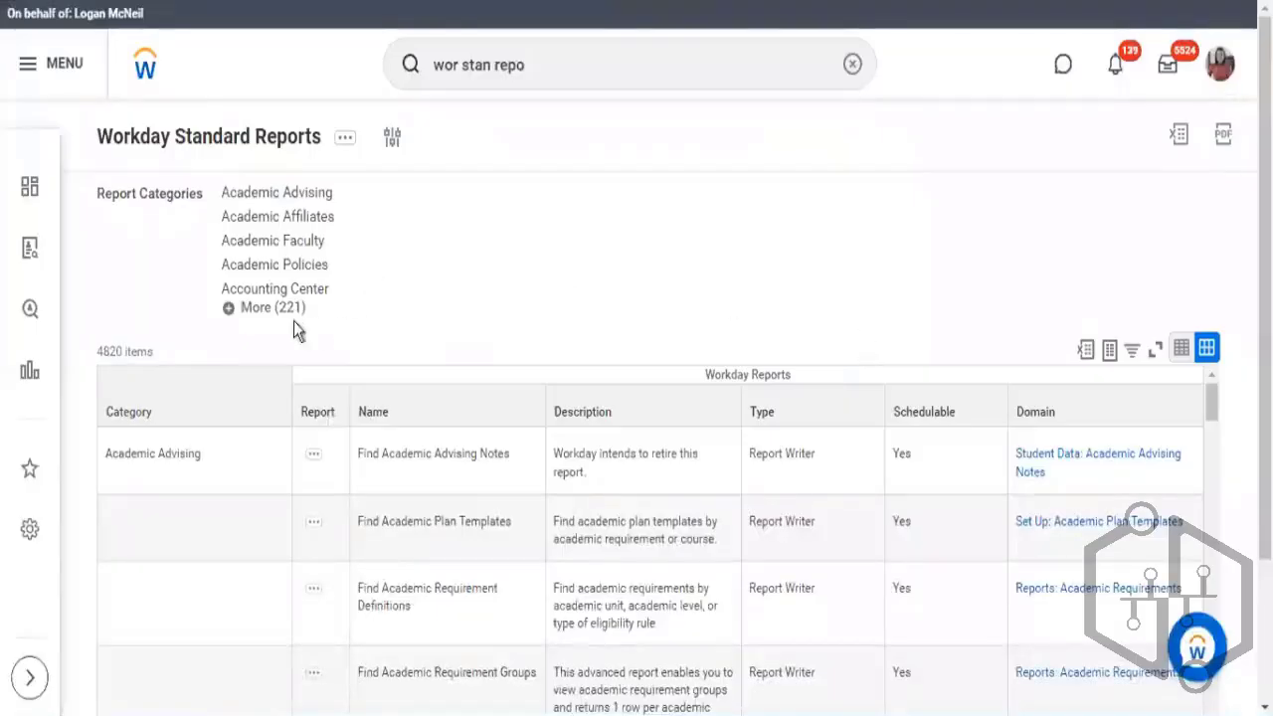
# Step: Examine the full standard report list, including its item count, the Academic Advising category and the report types
pyautogui.moveTo(292, 320); pyautogui.dragTo(140, 341)
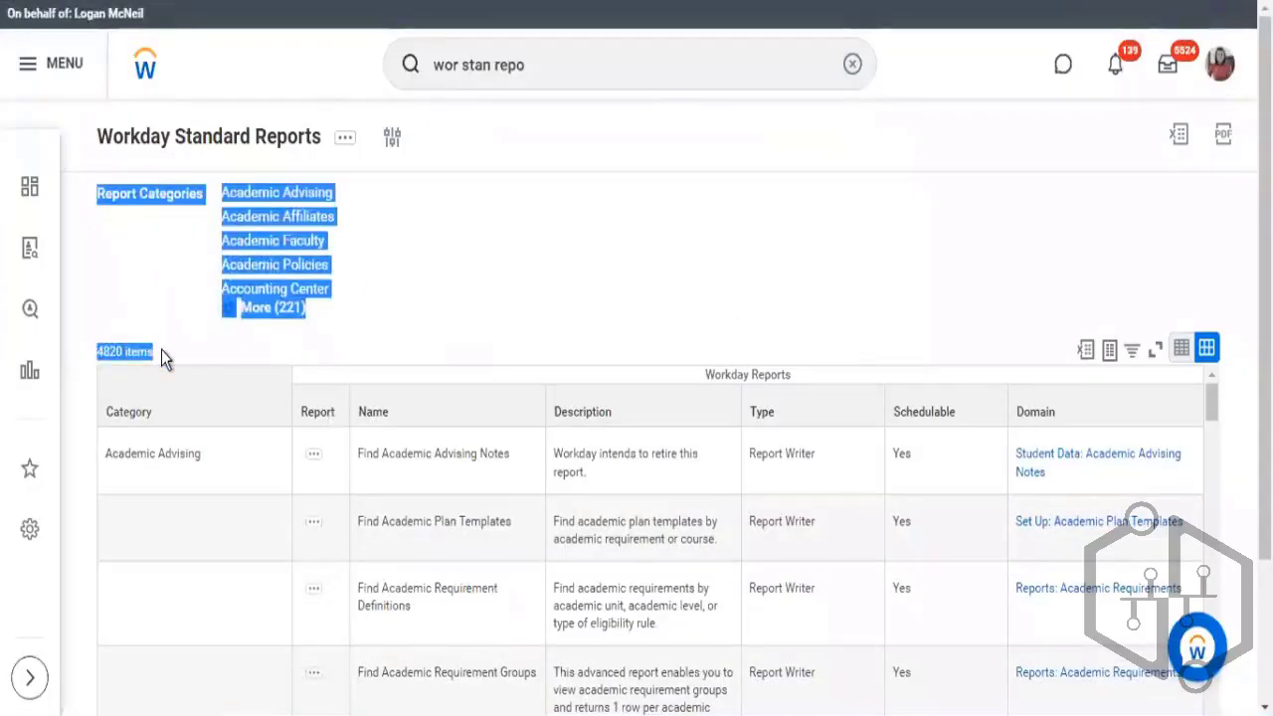
pyautogui.click(122, 352)
pyautogui.tripleClick(158, 356)
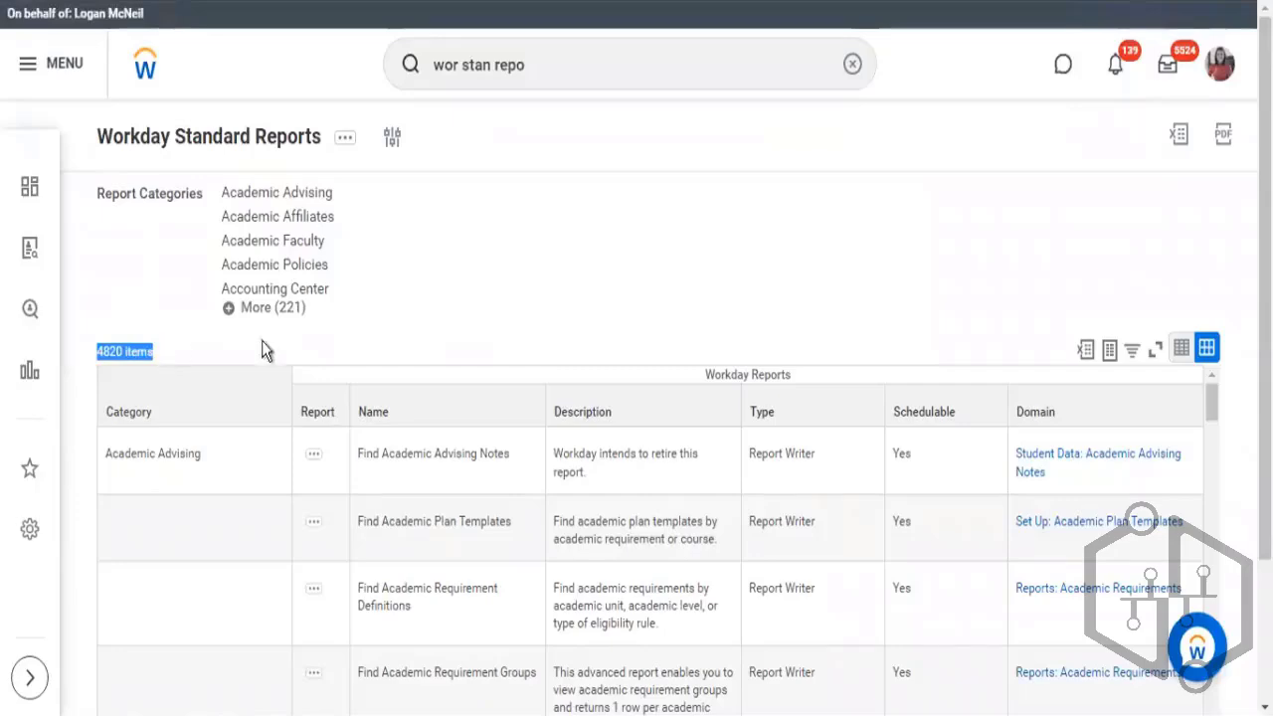
pyautogui.scroll(-2, 900, 298)
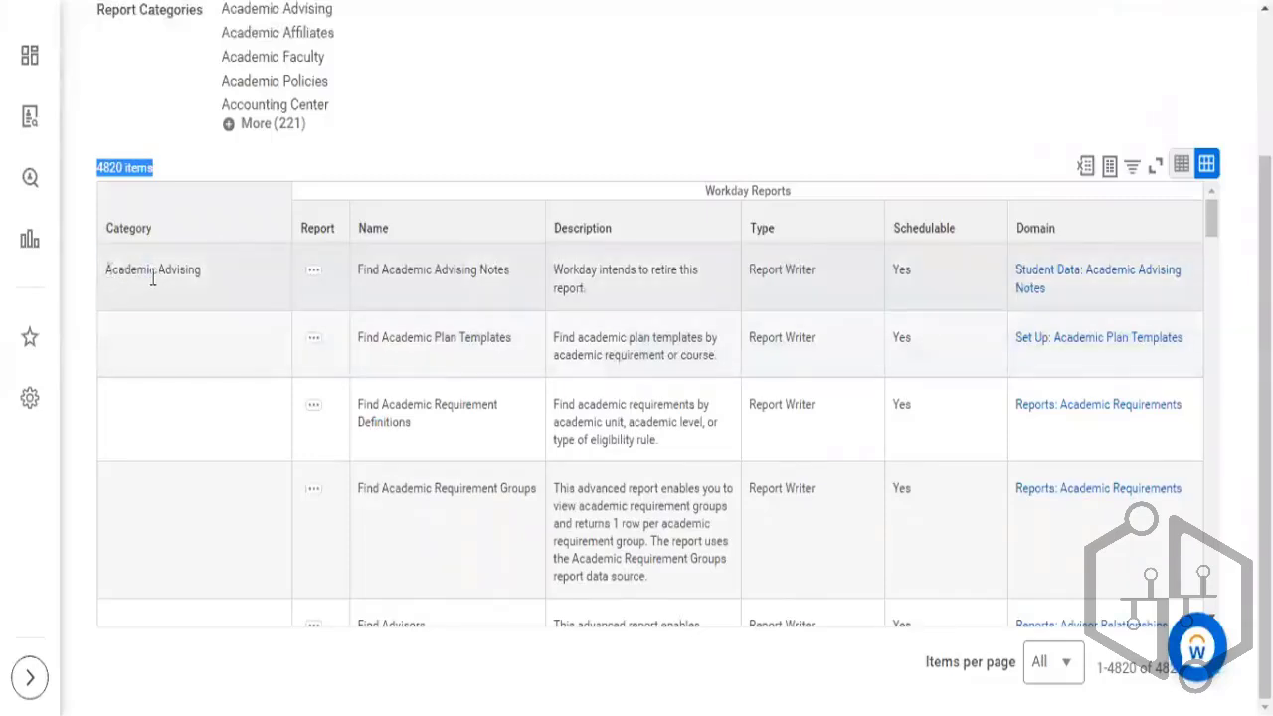
pyautogui.moveTo(105, 271); pyautogui.dragTo(195, 279)
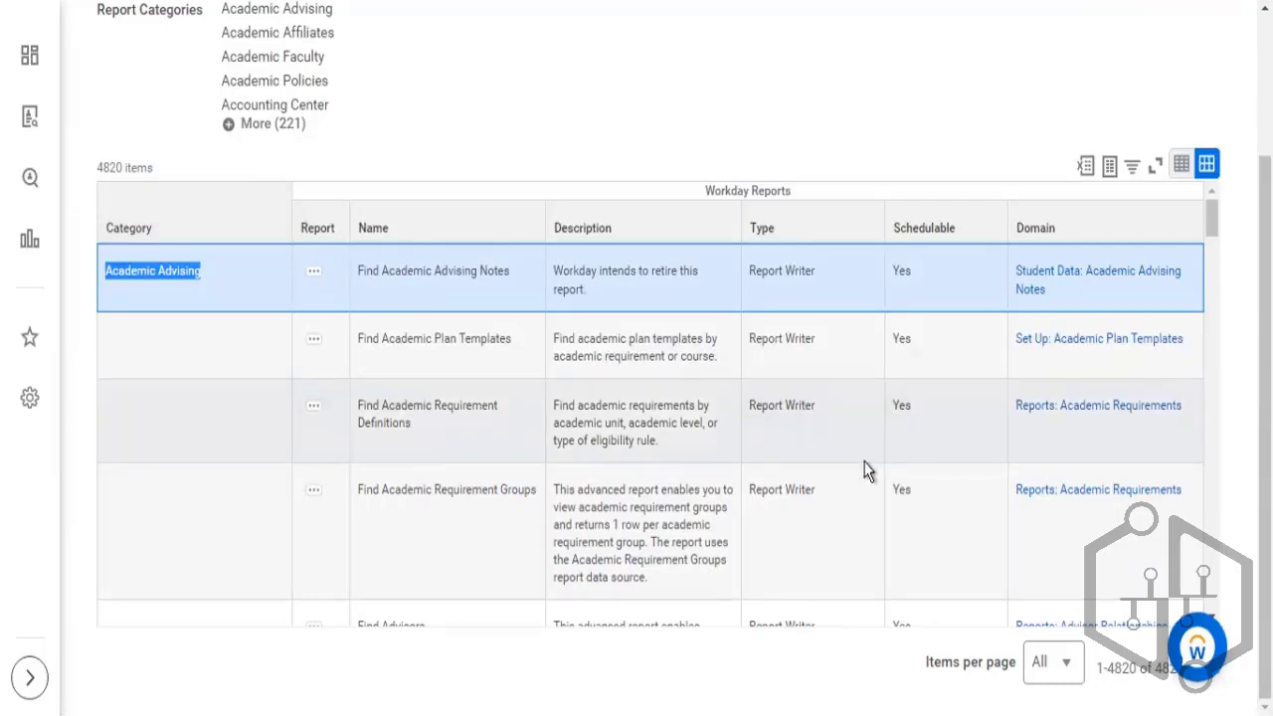
pyautogui.scroll(-5, 871, 461)
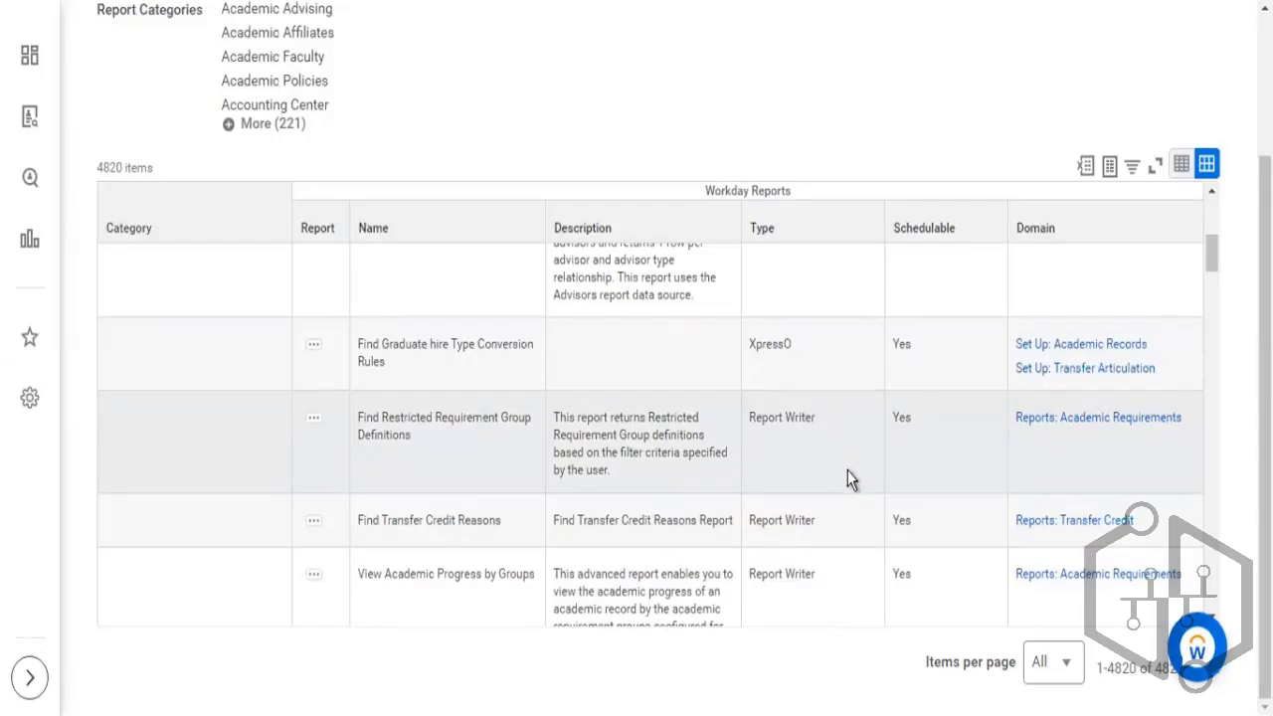
pyautogui.scroll(3, 856, 451)
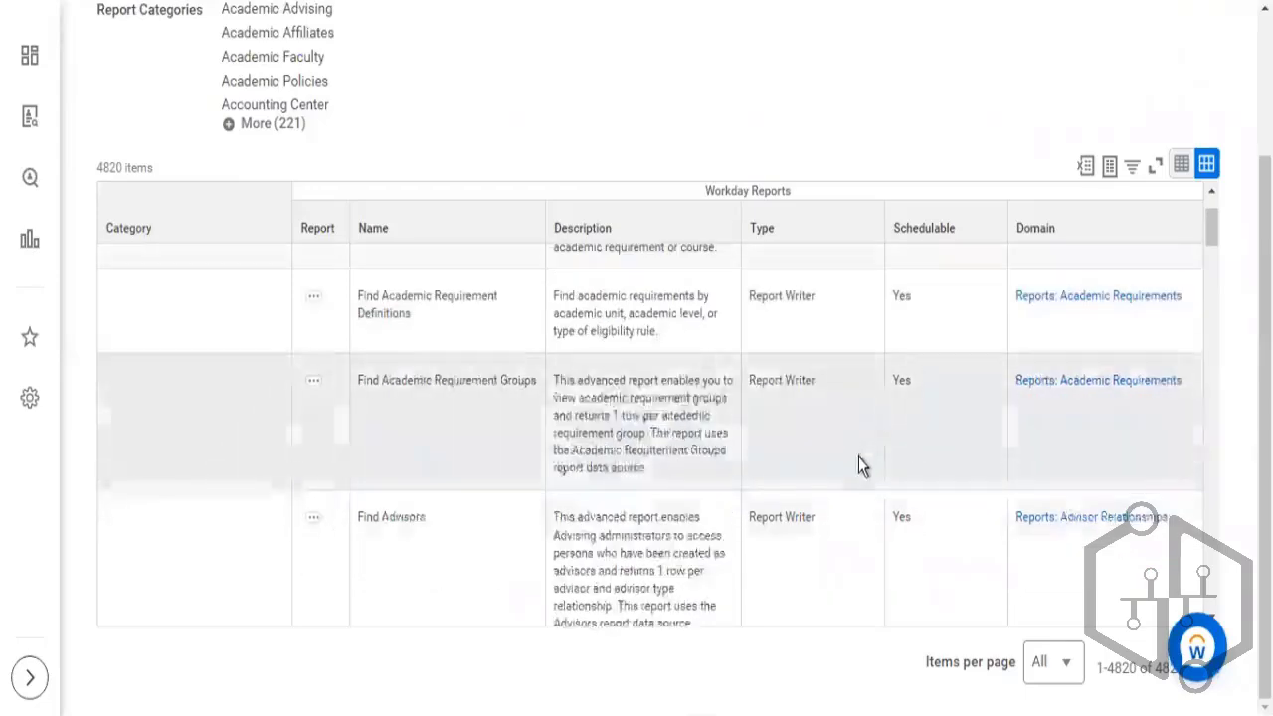
pyautogui.scroll(2, 848, 454)
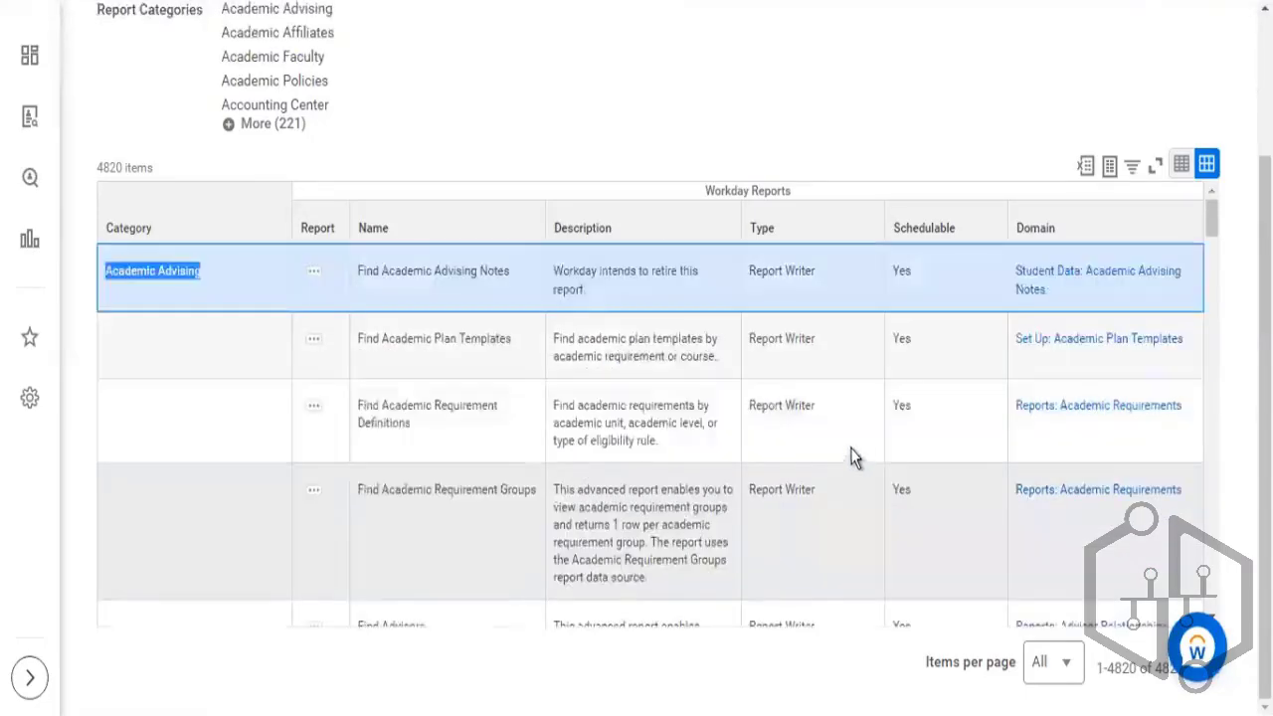
# Step: Reopen the criteria of the Workday Standard Reports report, clear all selected report categories, and rerun it
pyautogui.scroll(2, 500, 145)
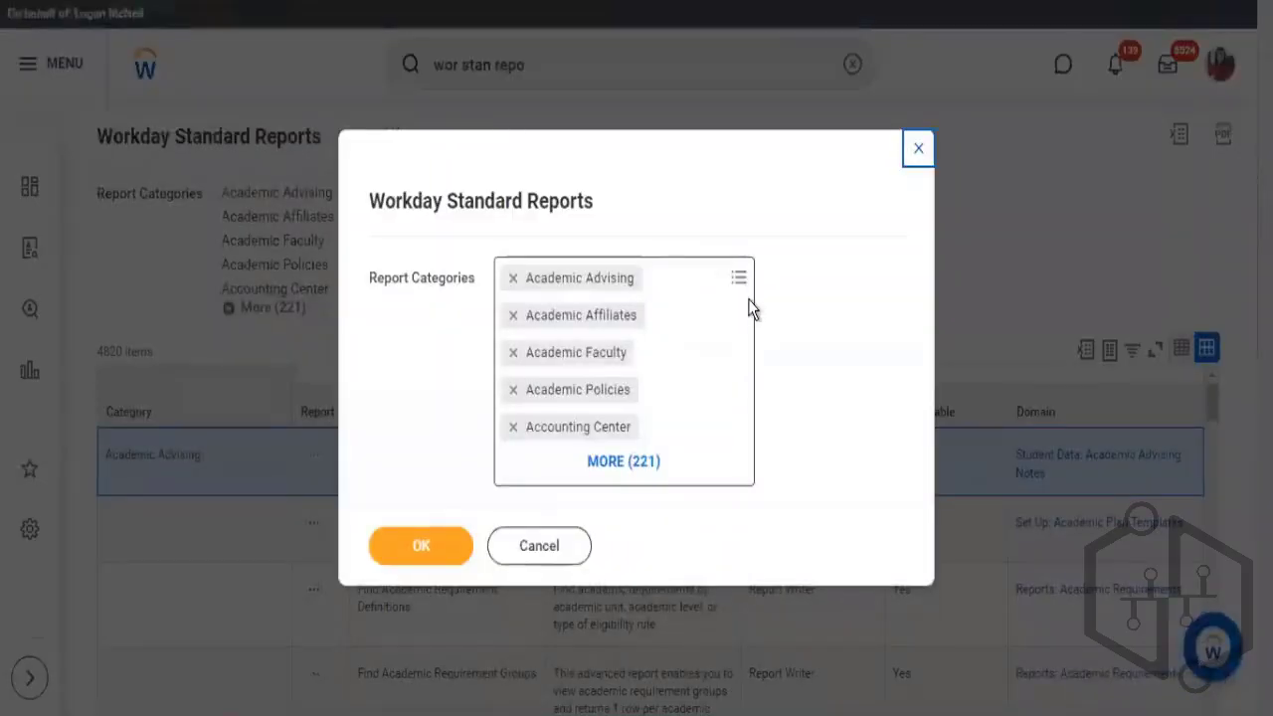
pyautogui.click(751, 307)
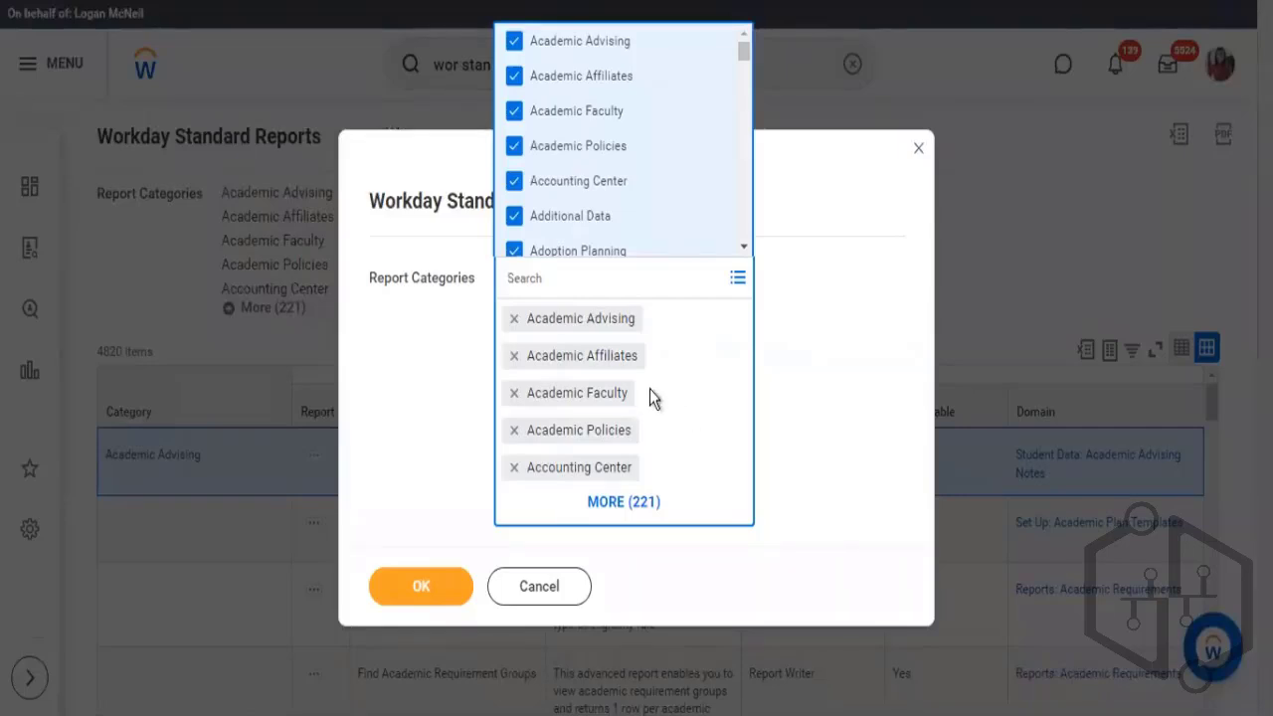
pyautogui.hotkey('ctrl', 'a')
pyautogui.press('Return')
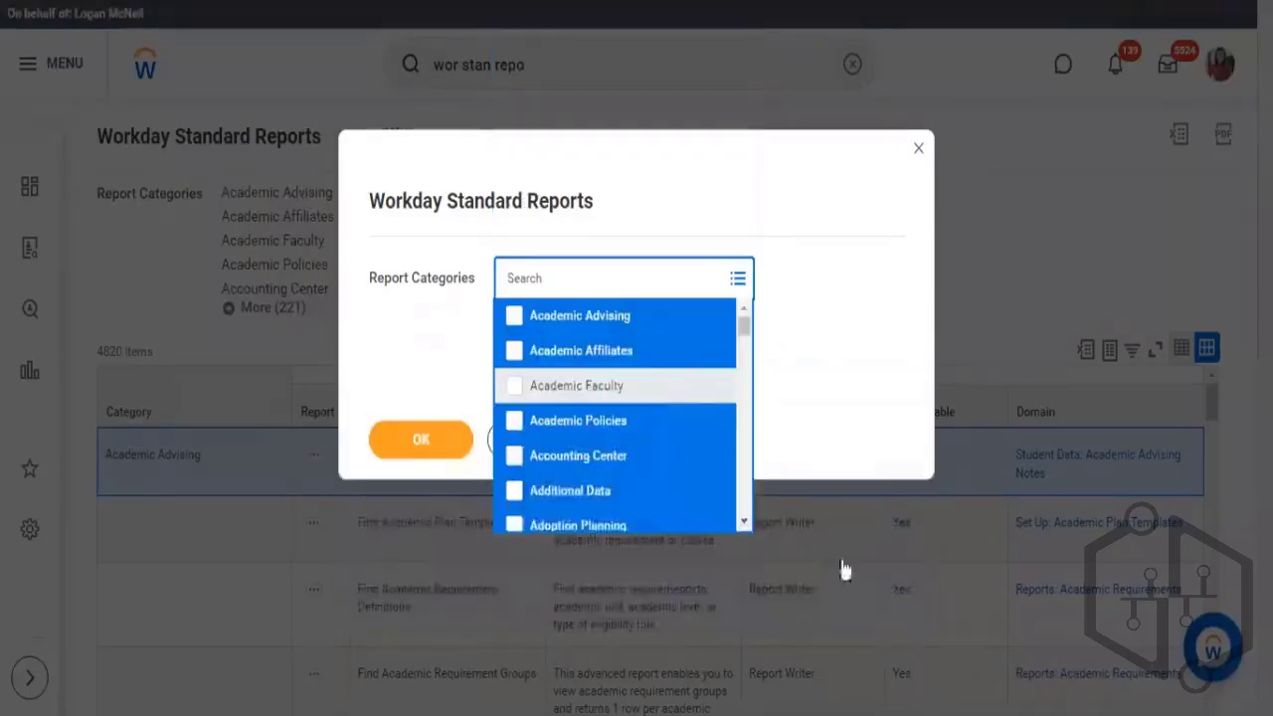
pyautogui.click(854, 360)
pyautogui.click(426, 444)
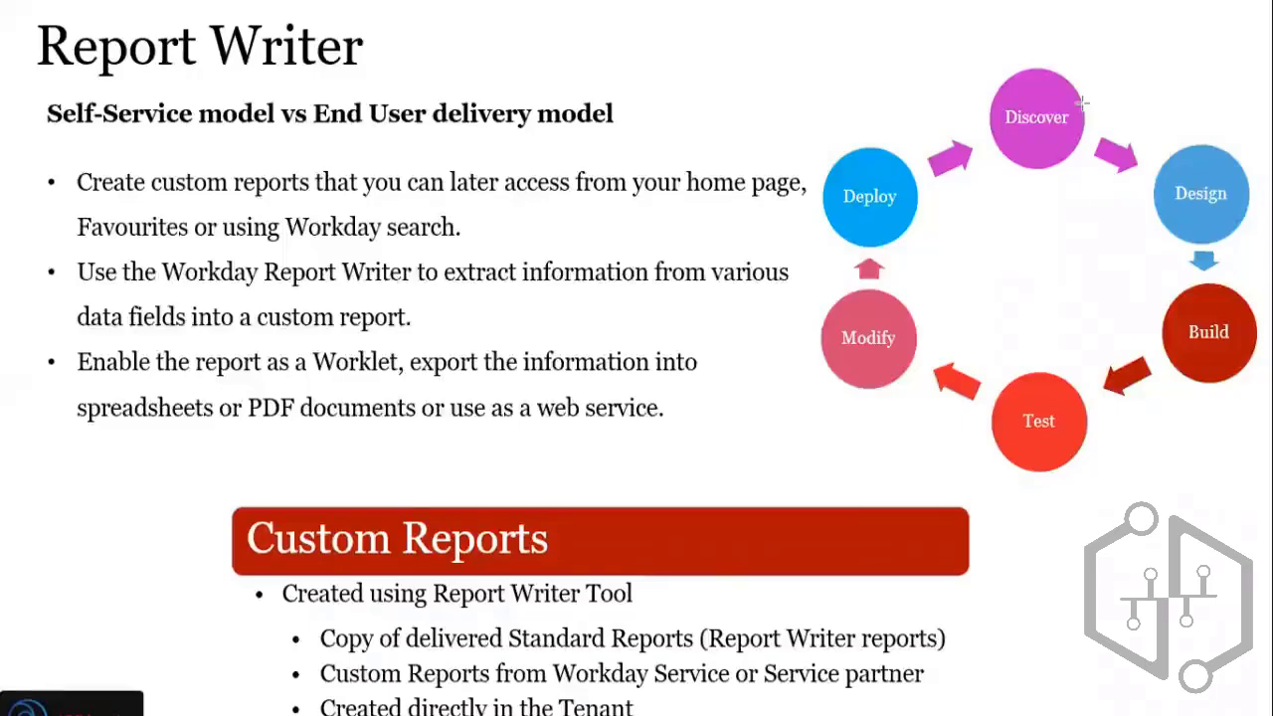
# Step: Advance to the Report Types slide, and in Workday open the Create Custom Report task's report type choices
pyautogui.press('Right')
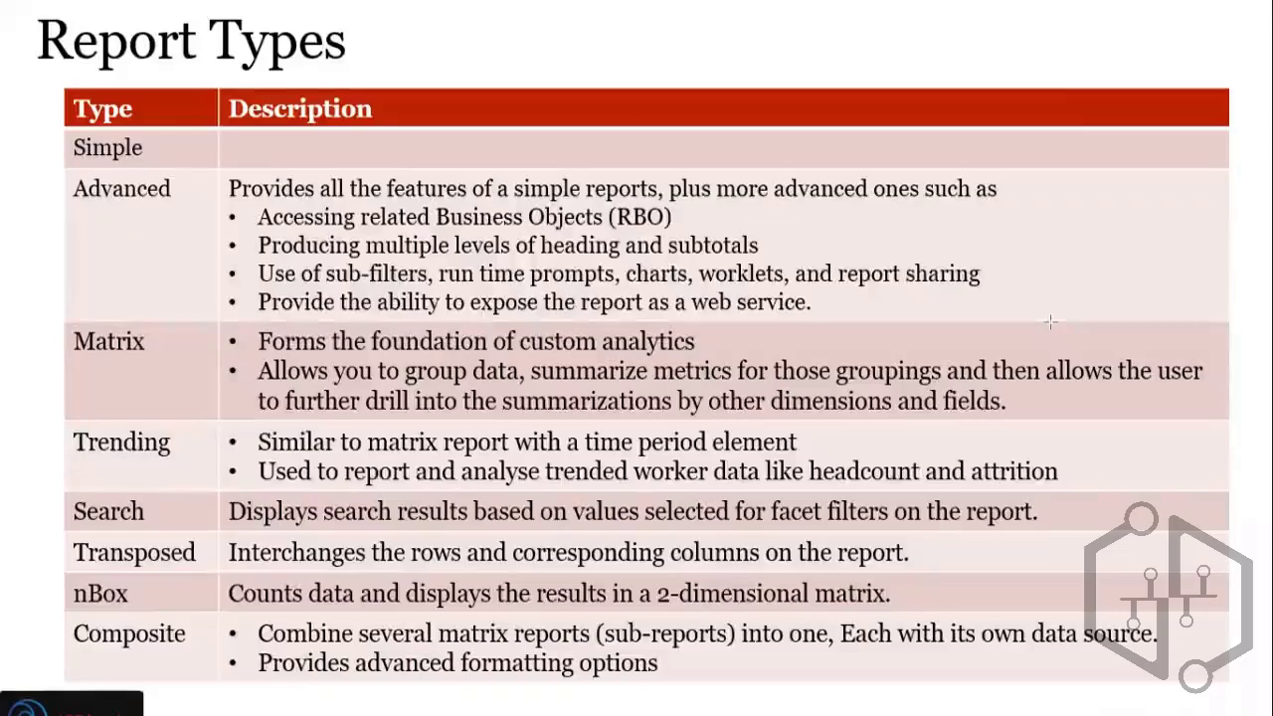
pyautogui.hotkey('alt', 'Tab')
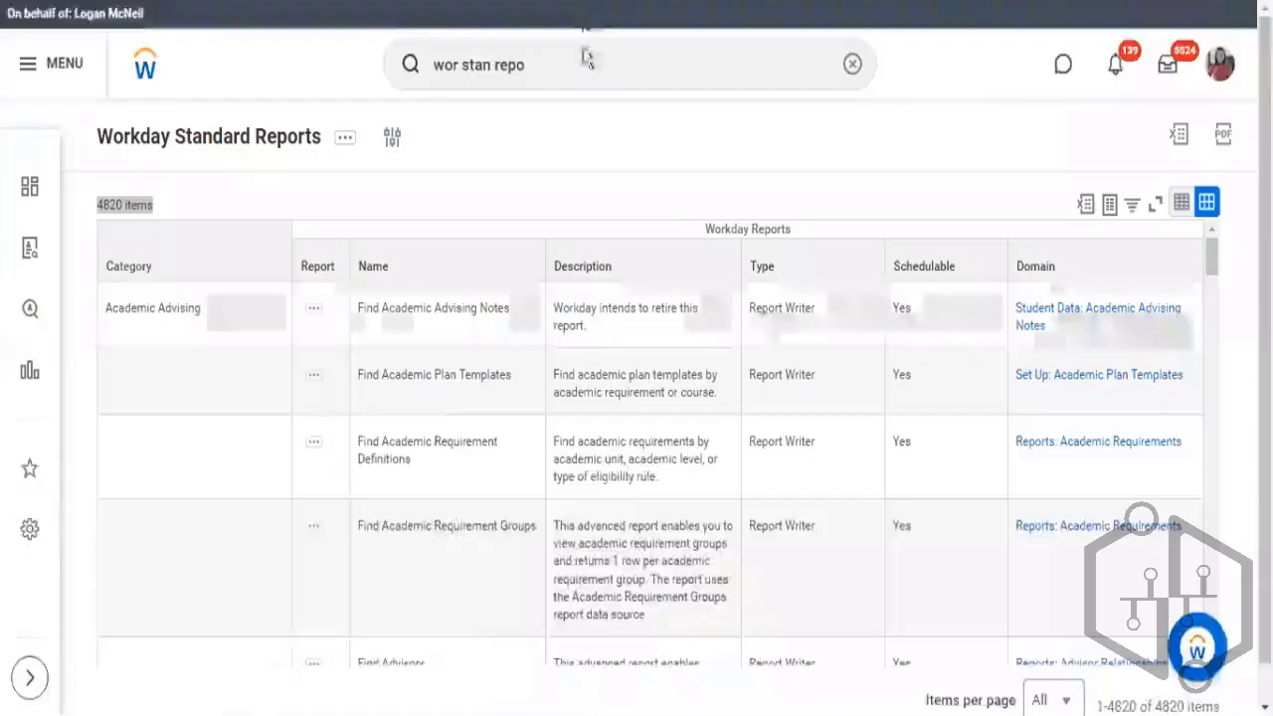
pyautogui.click(593, 62)
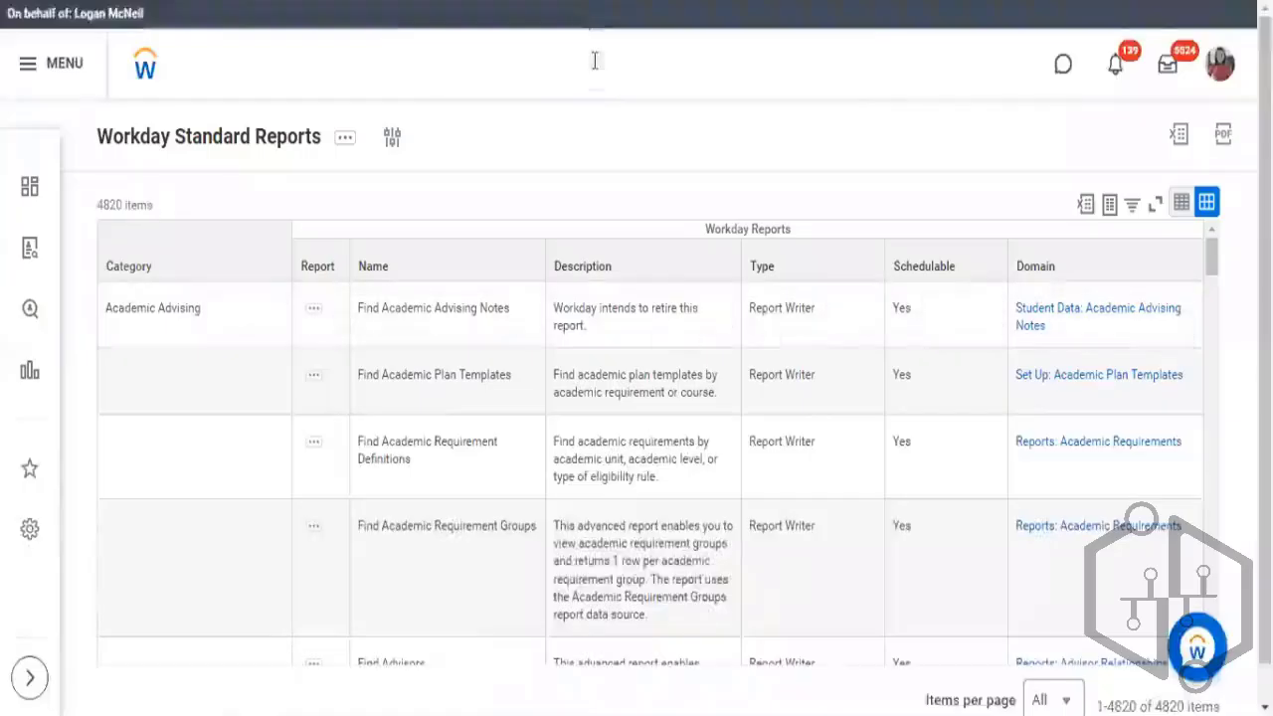
pyautogui.click(853, 65)
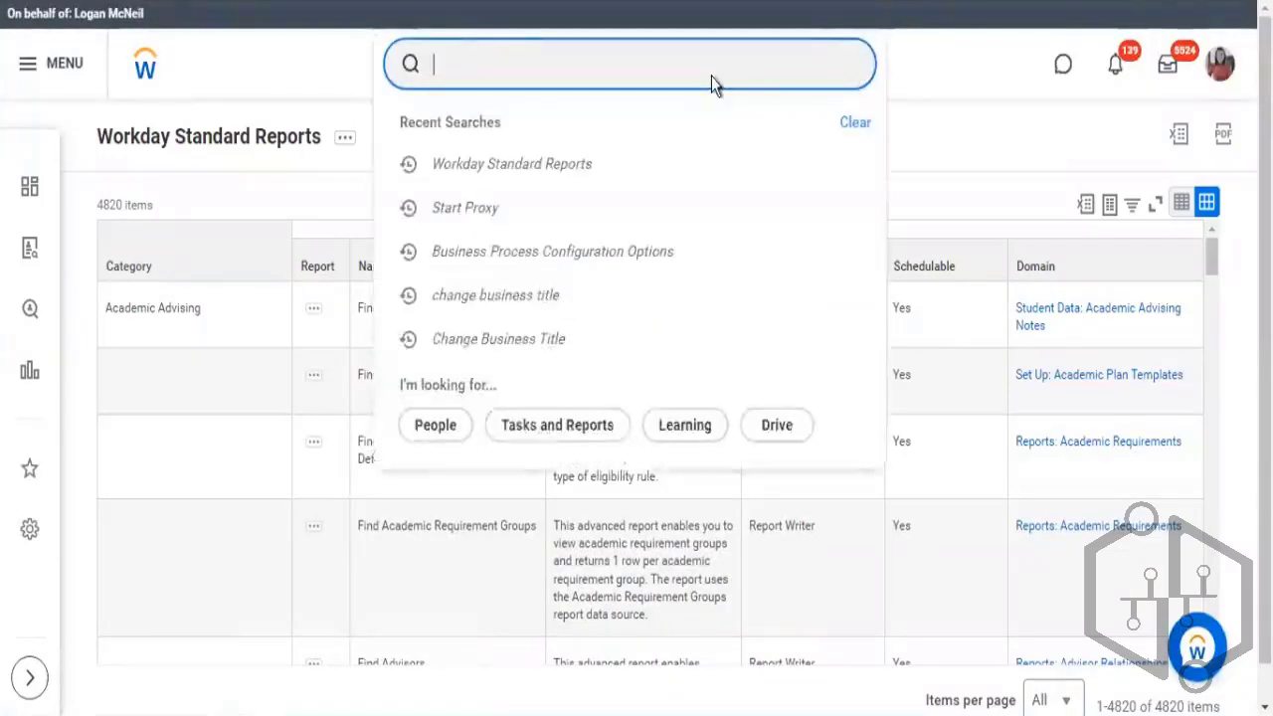
pyautogui.write('create')
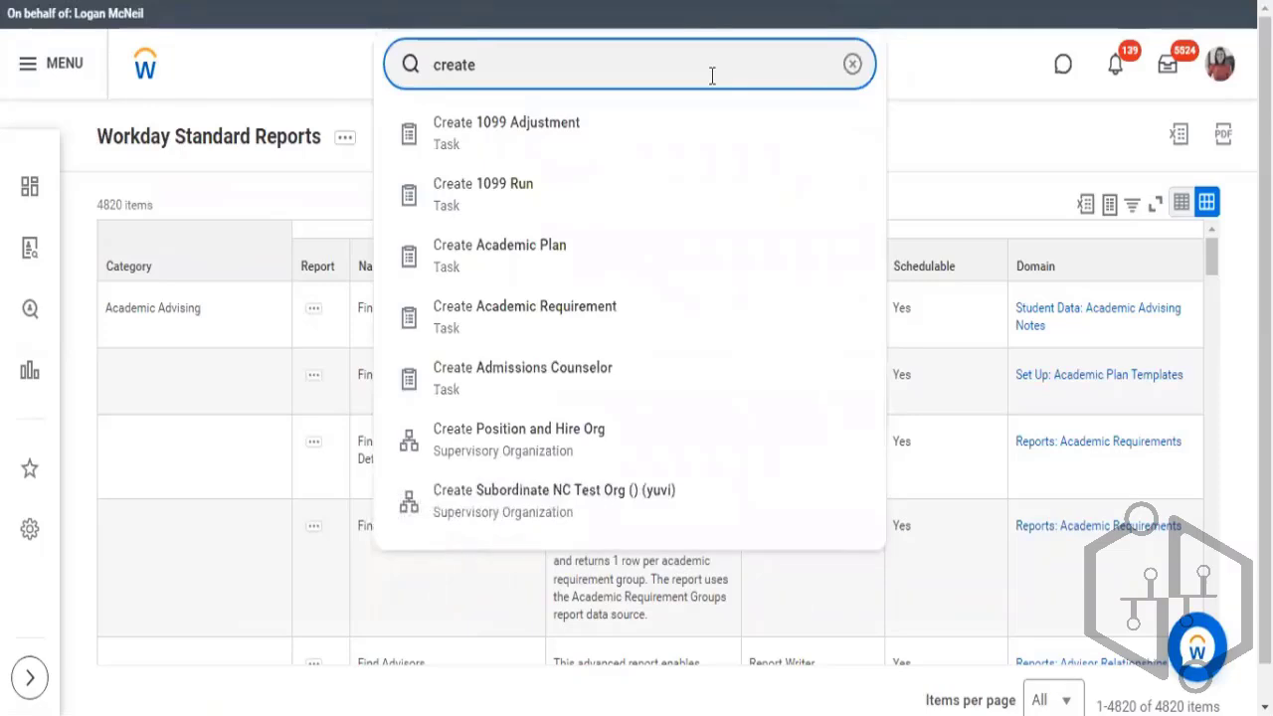
pyautogui.write(' custom repo')
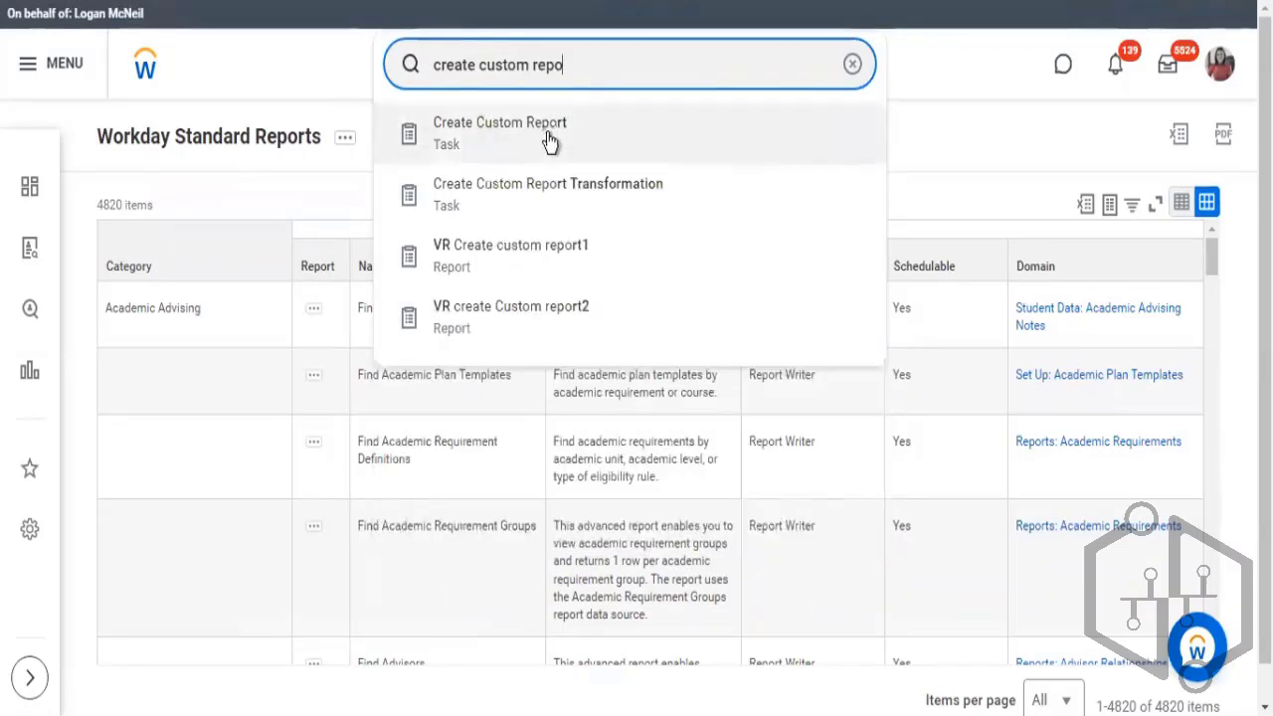
pyautogui.click(508, 140)
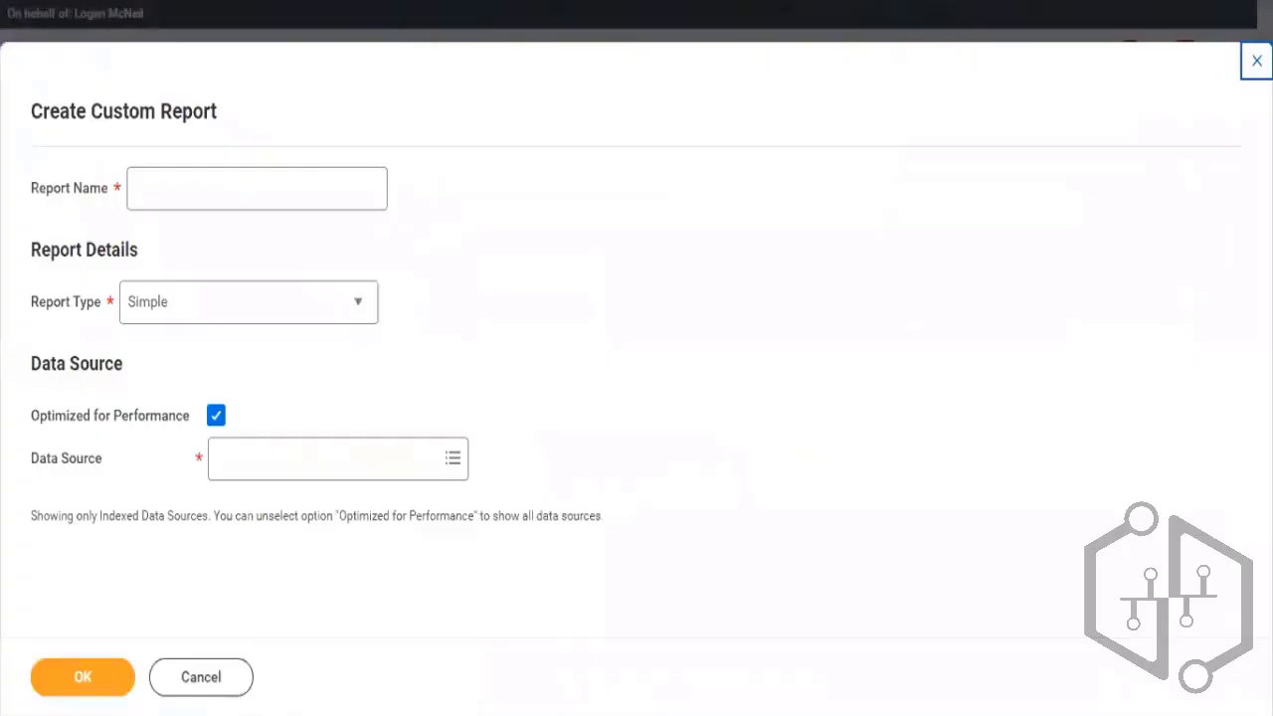
pyautogui.click(361, 319)
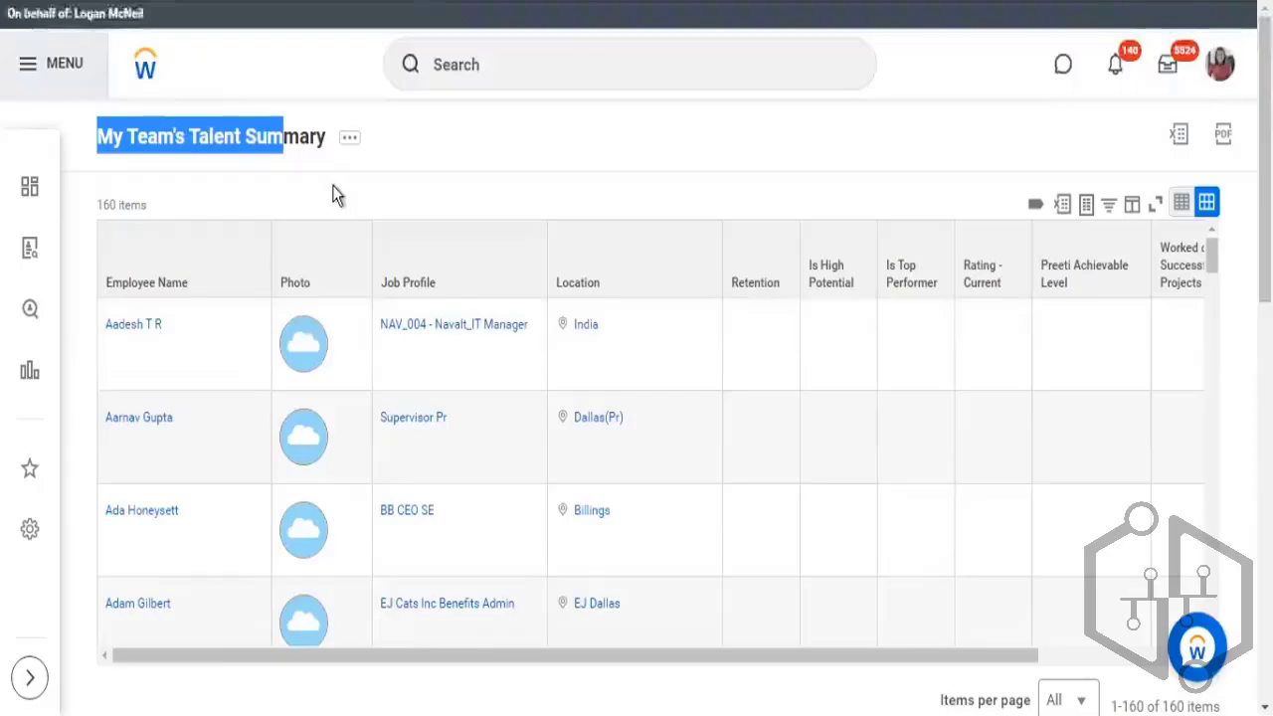
# Step: Open the Talent Management dashboard and look through its worklets from My Team's Talent Summary to Performance by Potential/Agility
pyautogui.click(49, 63)
pyautogui.scroll(-6, 109, 441)
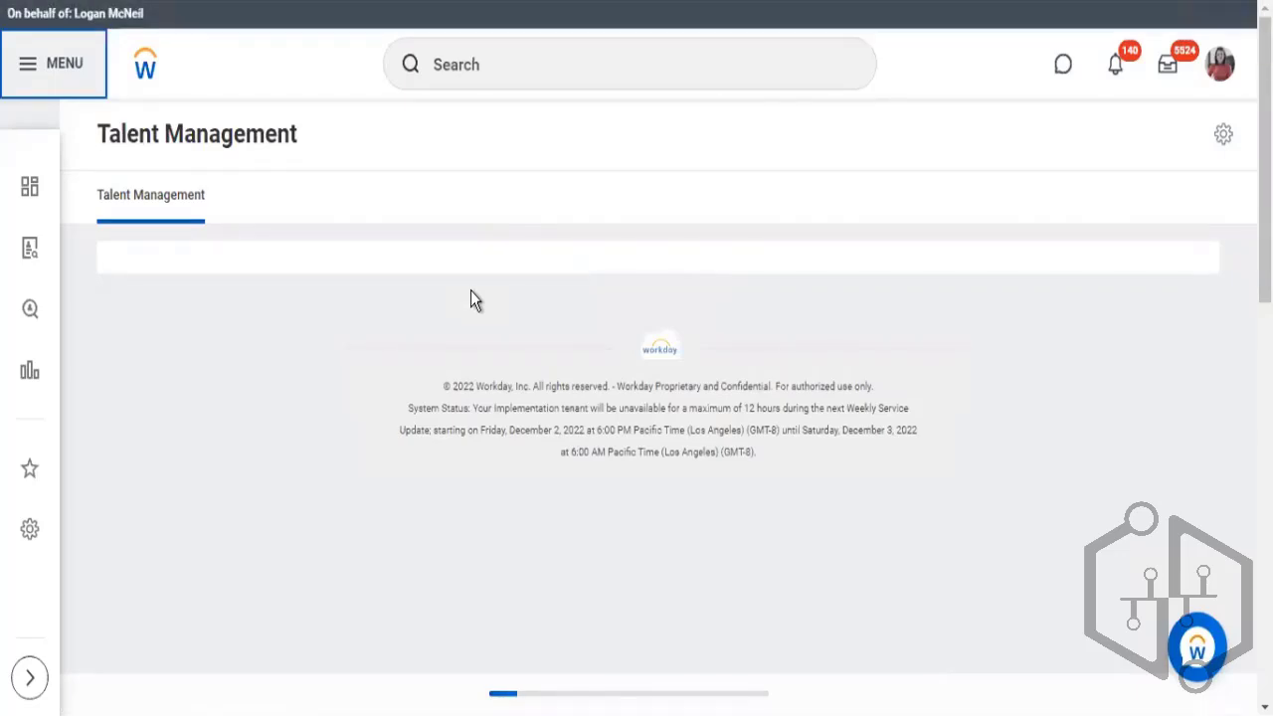
pyautogui.scroll(-2, 471, 290)
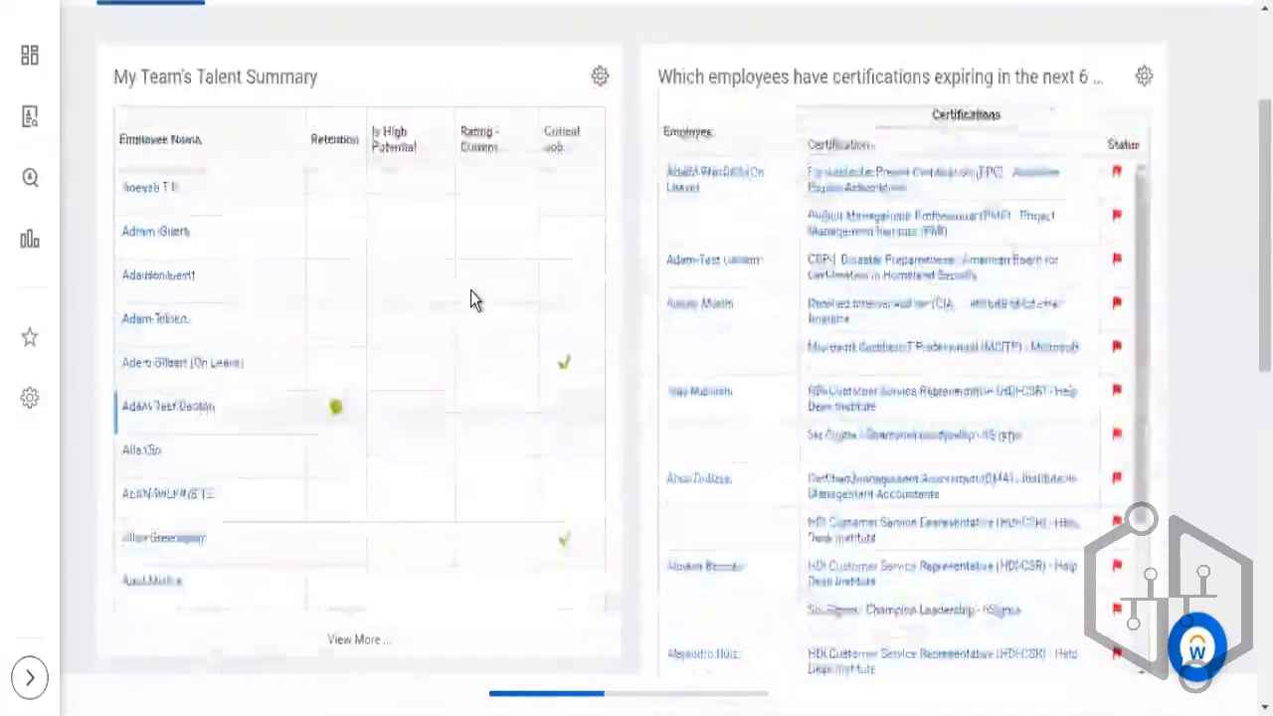
pyautogui.scroll(2, 471, 290)
pyautogui.scroll(-6, 1186, 275)
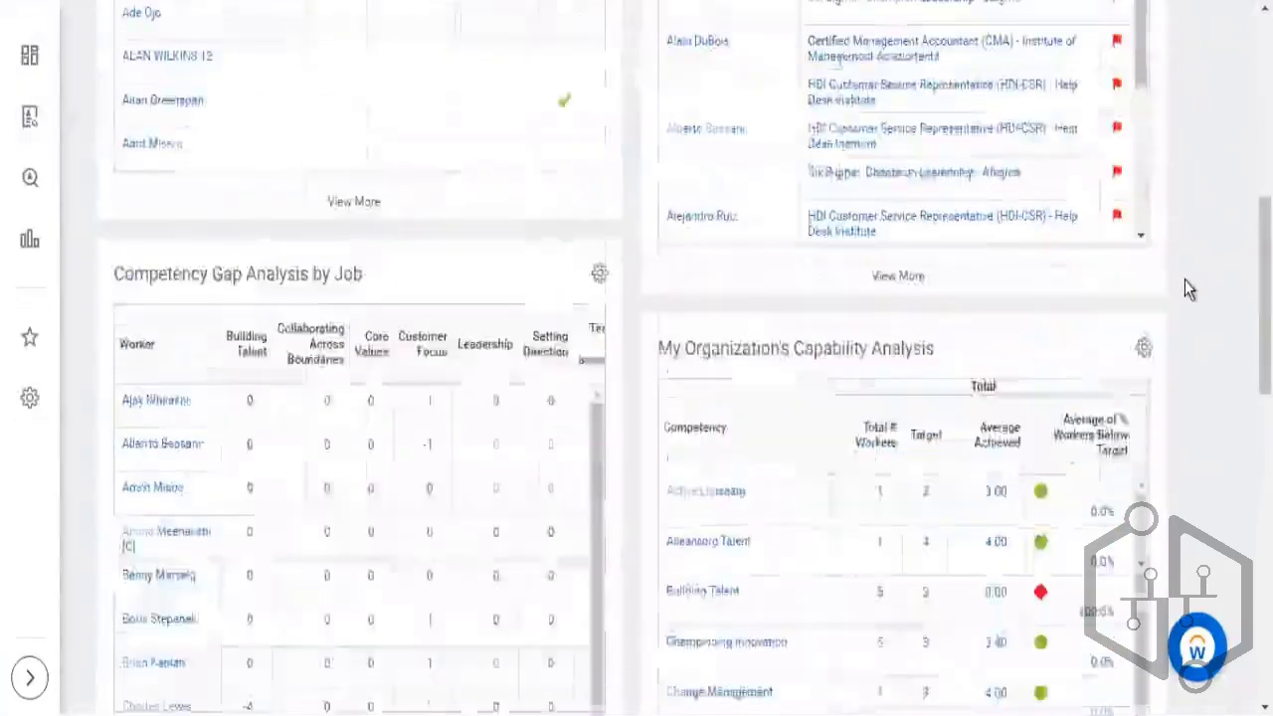
pyautogui.scroll(-10, 1186, 278)
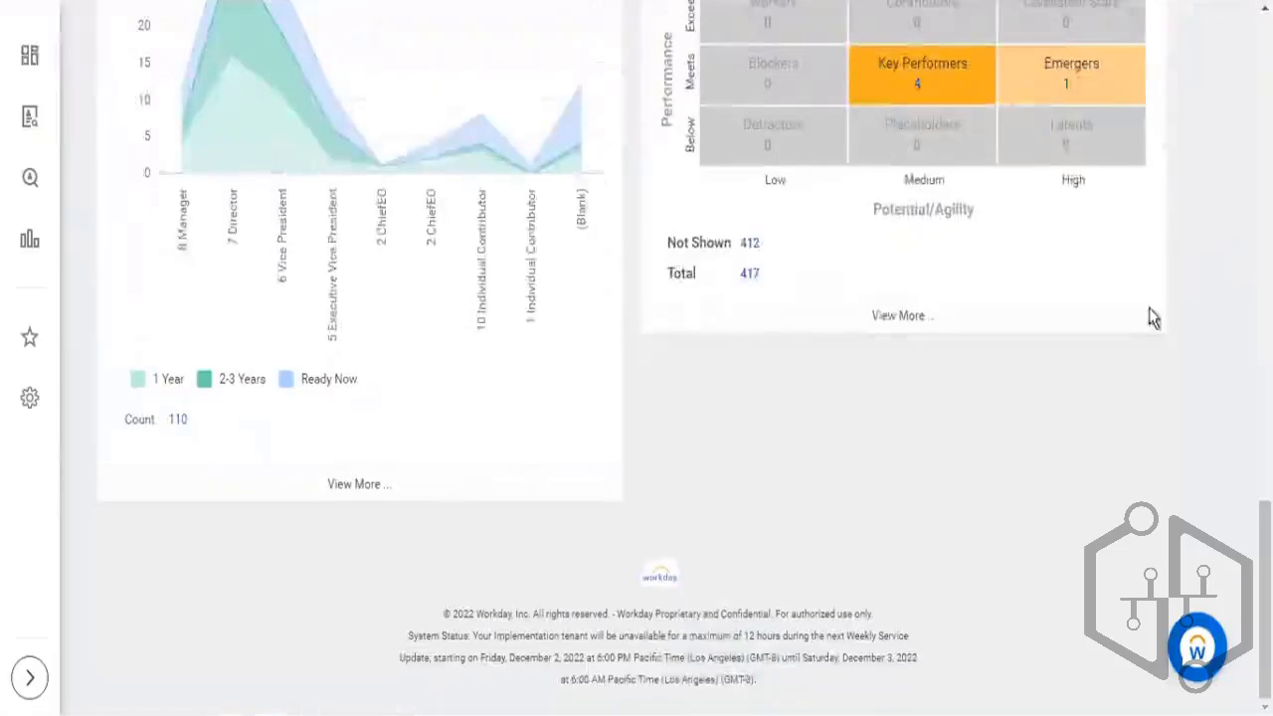
# Step: Examine the dashboard's Talent Pipeline for Succession, Competency Gap Analysis by Job and certification worklets
pyautogui.scroll(2, 477, 401)
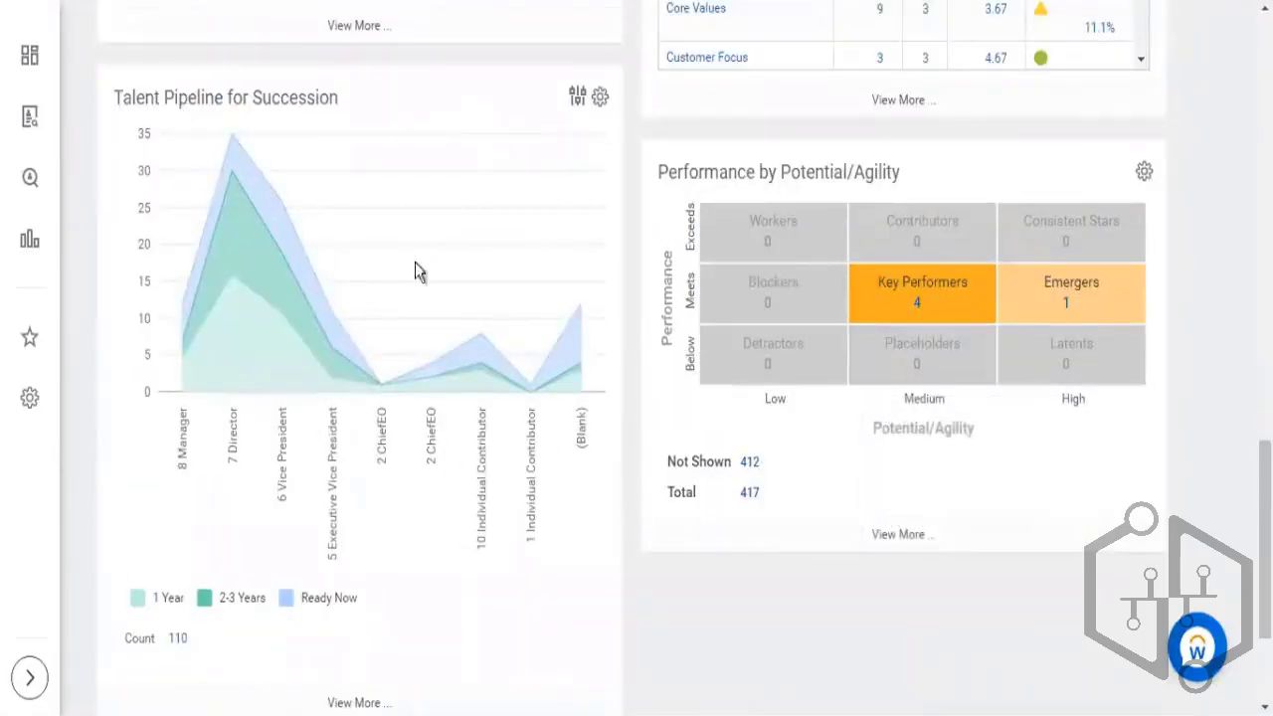
pyautogui.scroll(7, 499, 206)
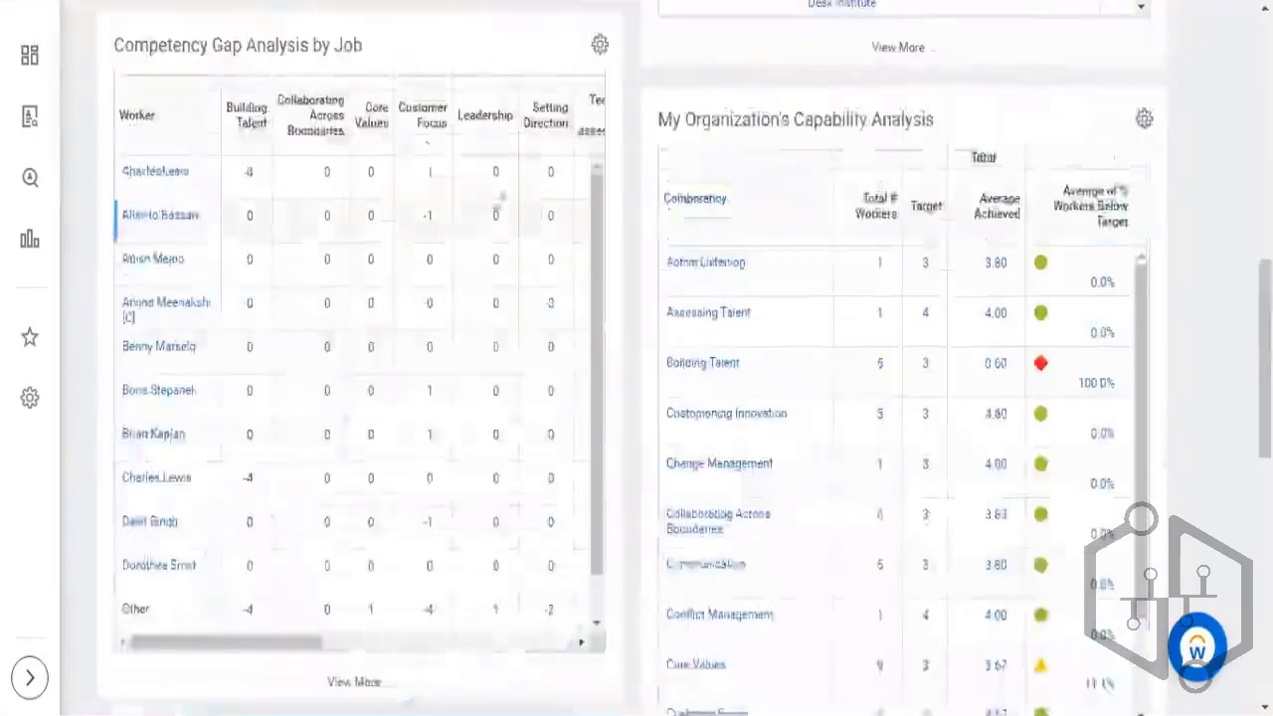
pyautogui.scroll(2, 443, 134)
pyautogui.scroll(-2, 464, 162)
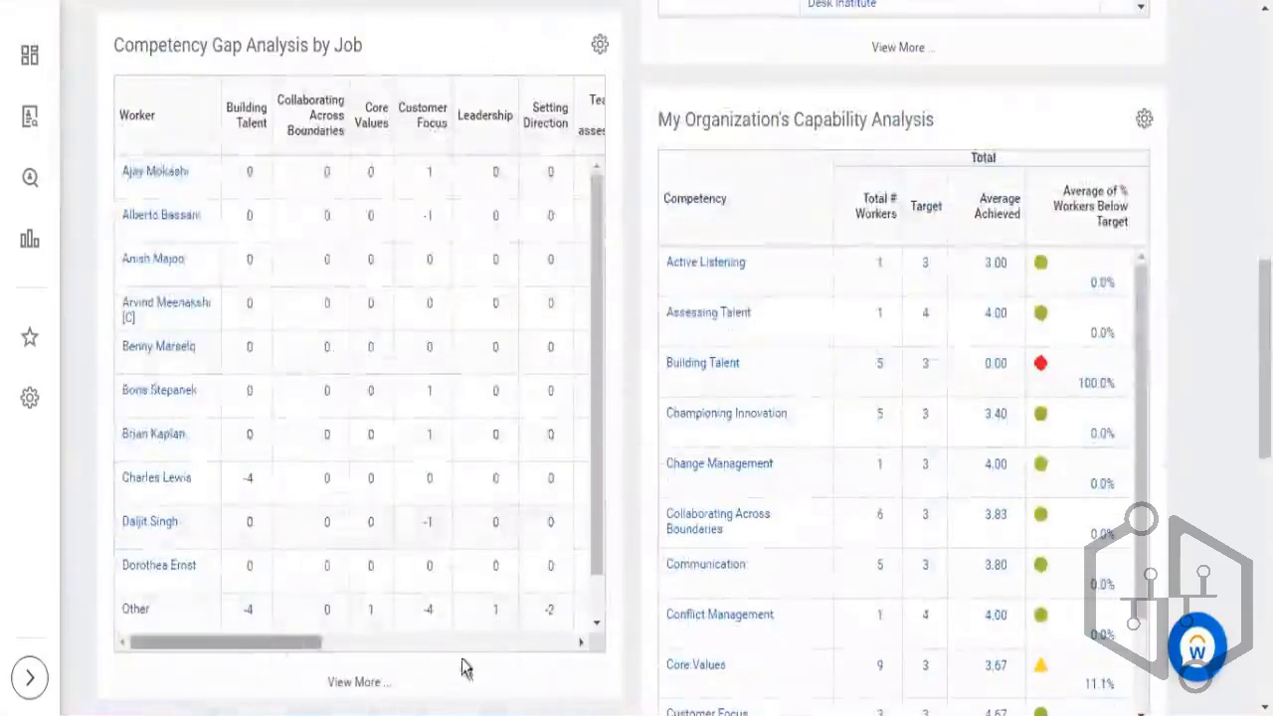
pyautogui.moveTo(462, 659); pyautogui.dragTo(157, 653)
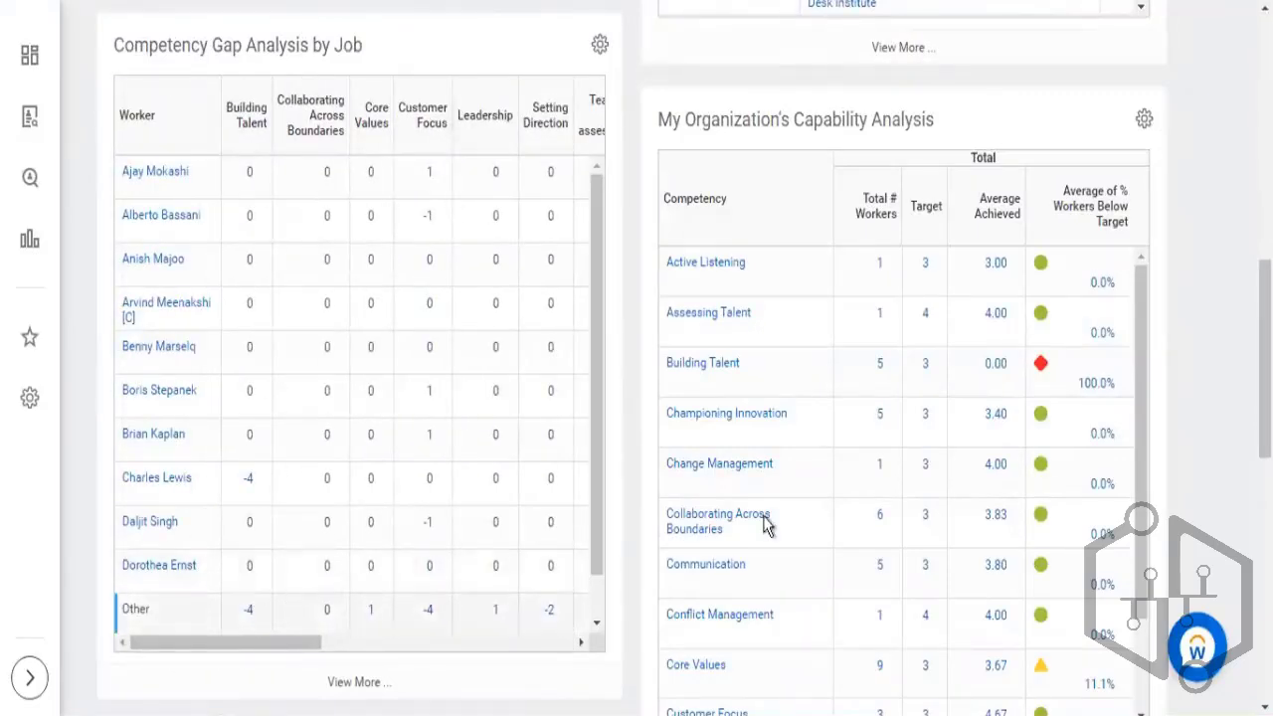
pyautogui.scroll(5, 913, 480)
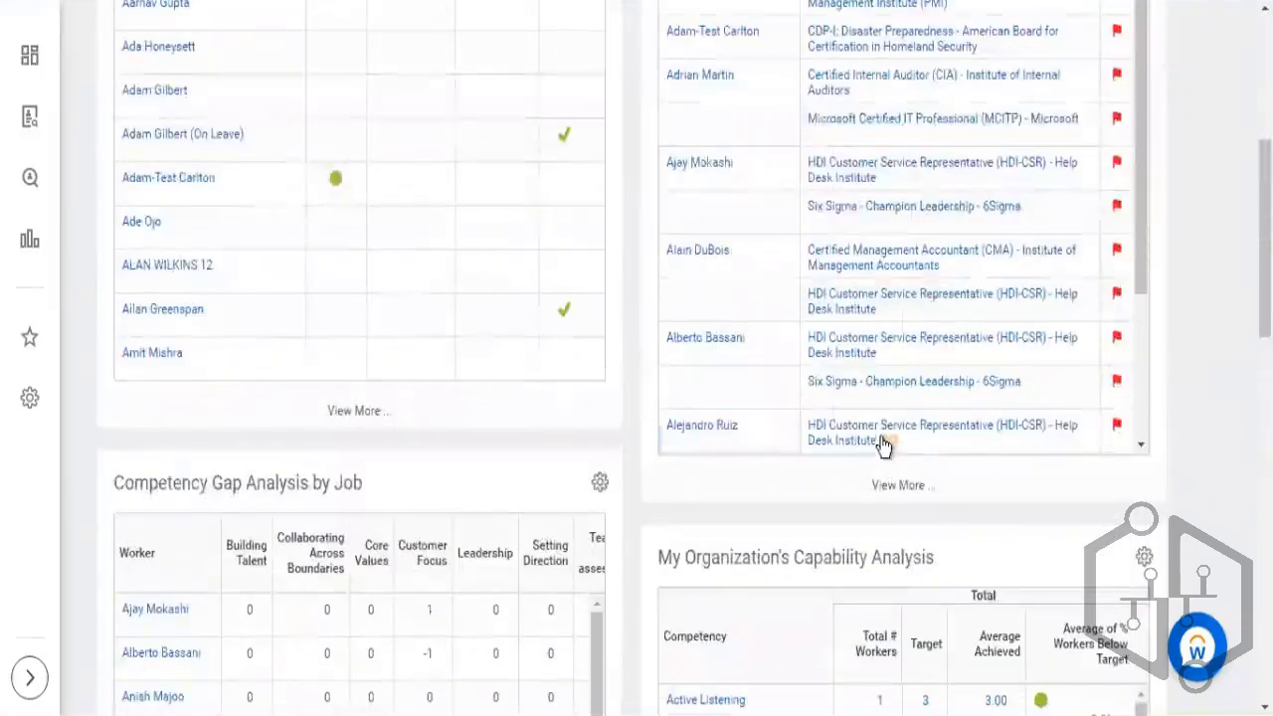
pyautogui.scroll(4, 905, 409)
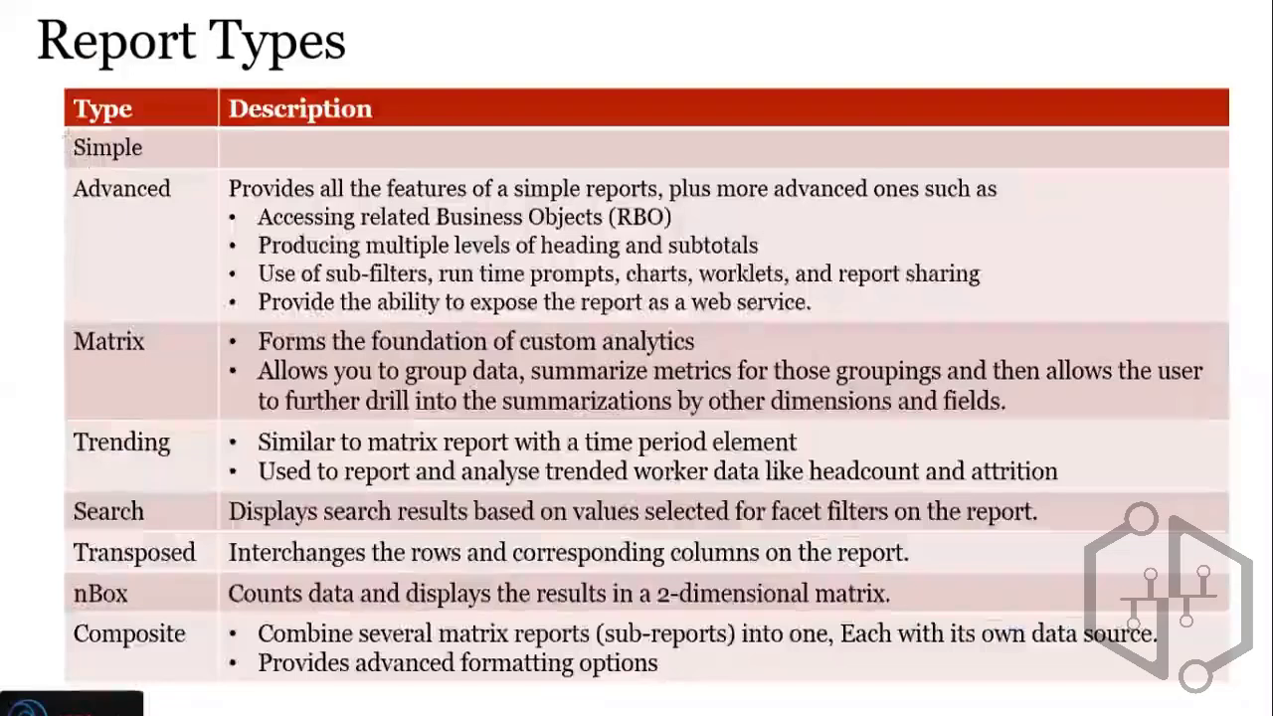
# Step: Draw red boxes around Simple, Advanced and "all the features of a simple reports" on the Report Types slide
pyautogui.moveTo(68, 132); pyautogui.dragTo(162, 159)
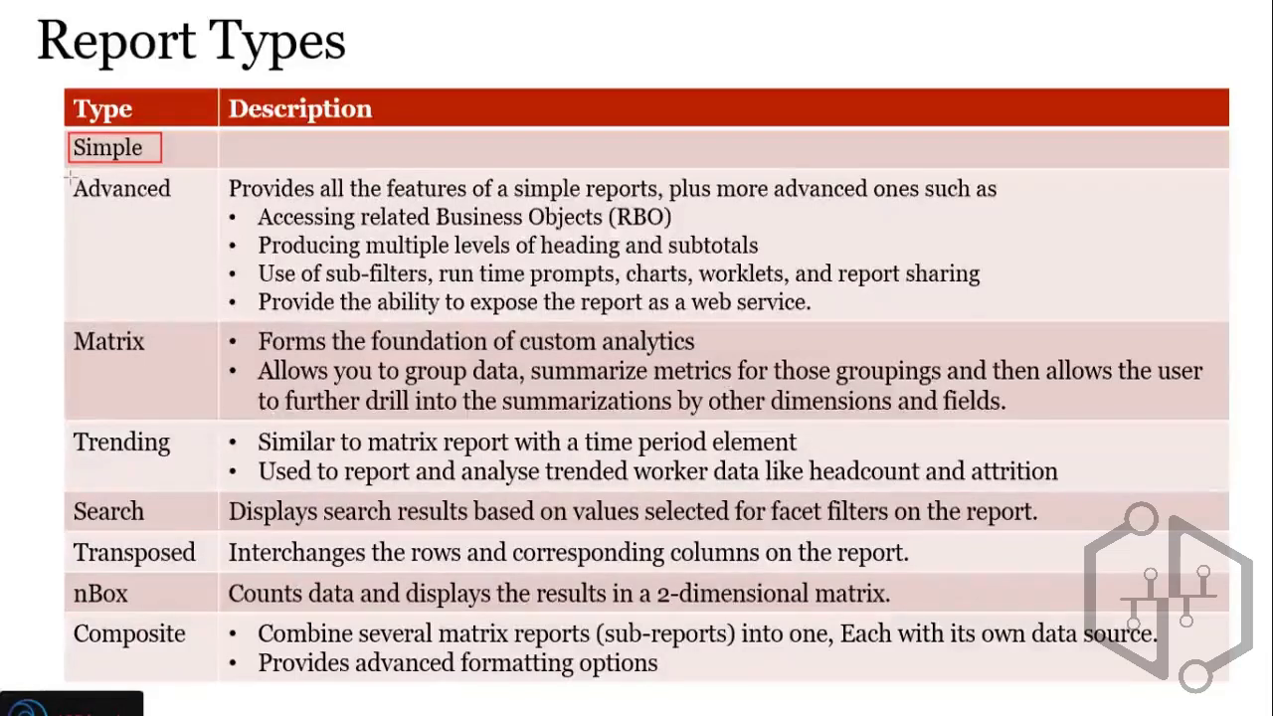
pyautogui.moveTo(70, 177); pyautogui.dragTo(179, 207)
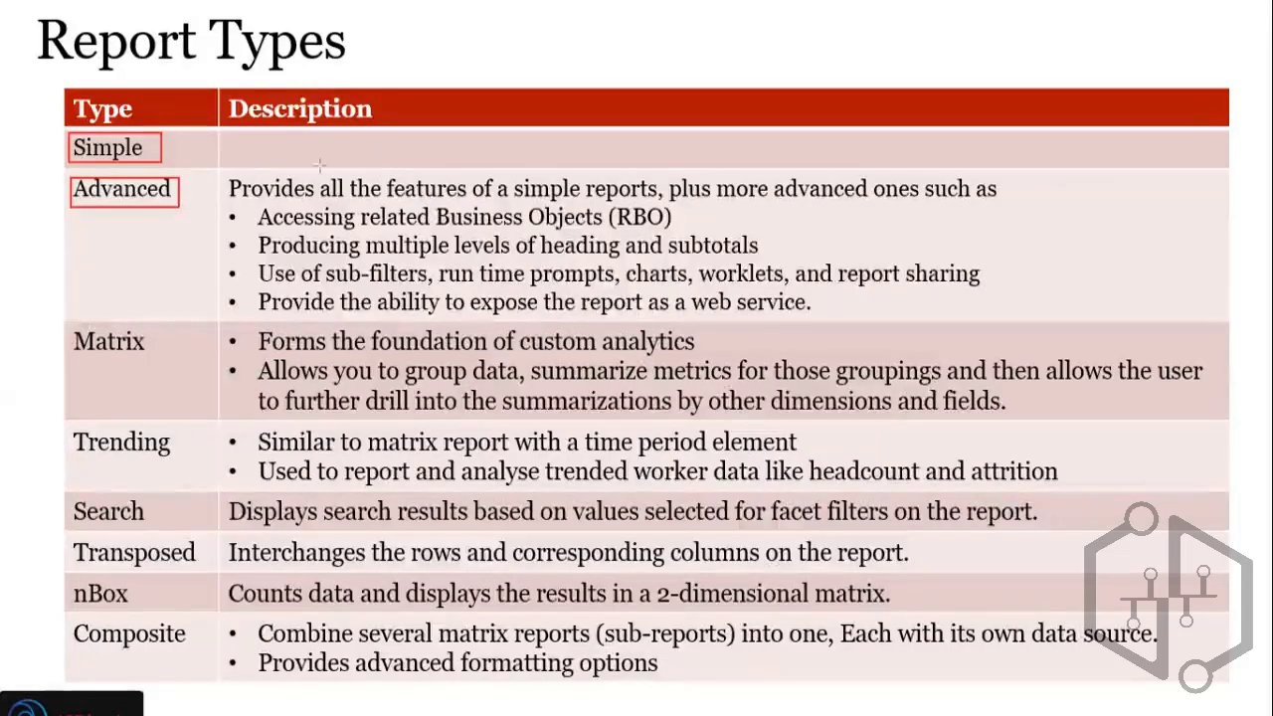
pyautogui.moveTo(317, 169)
pyautogui.mouseDown()
pyautogui.moveTo(408, 197)
pyautogui.moveTo(662, 203)
pyautogui.mouseUp()
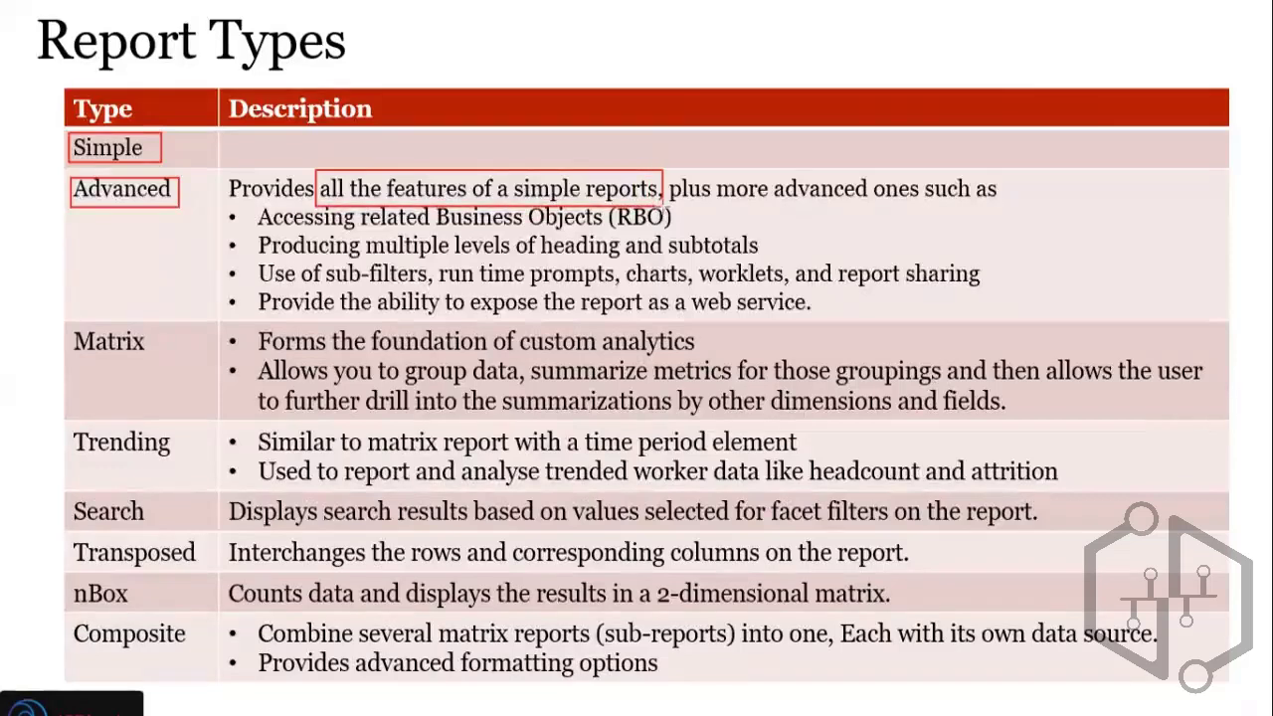
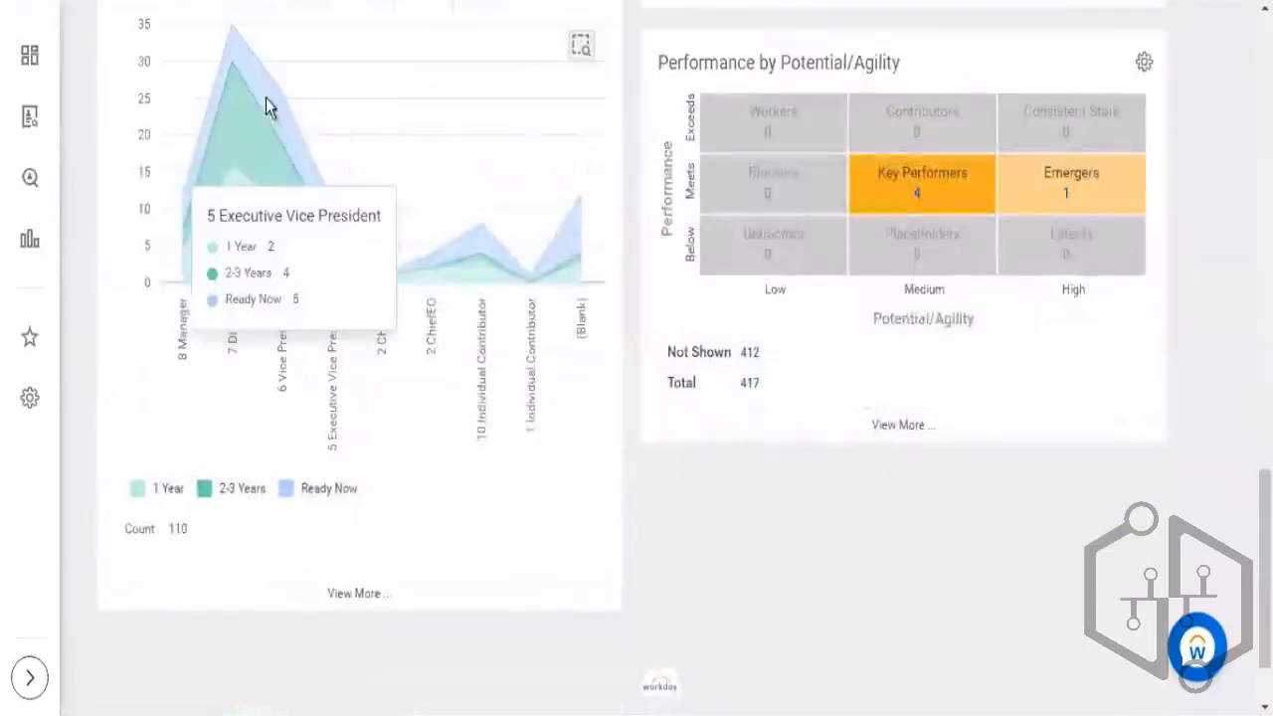
# Step: Examine the Talent Pipeline for Succession chart and the Performance by Potential/Agility grid on the Talent Management dashboard
pyautogui.scroll(2, 182, 161)
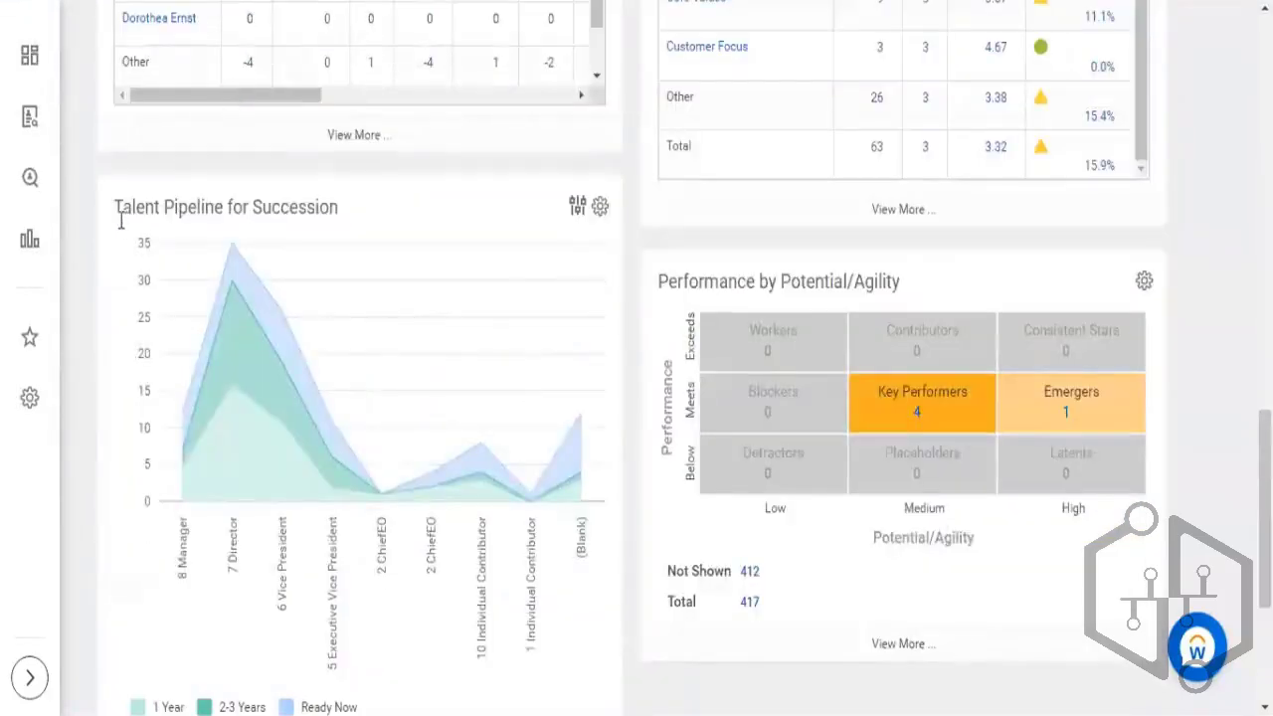
pyautogui.moveTo(122, 208); pyautogui.dragTo(310, 213)
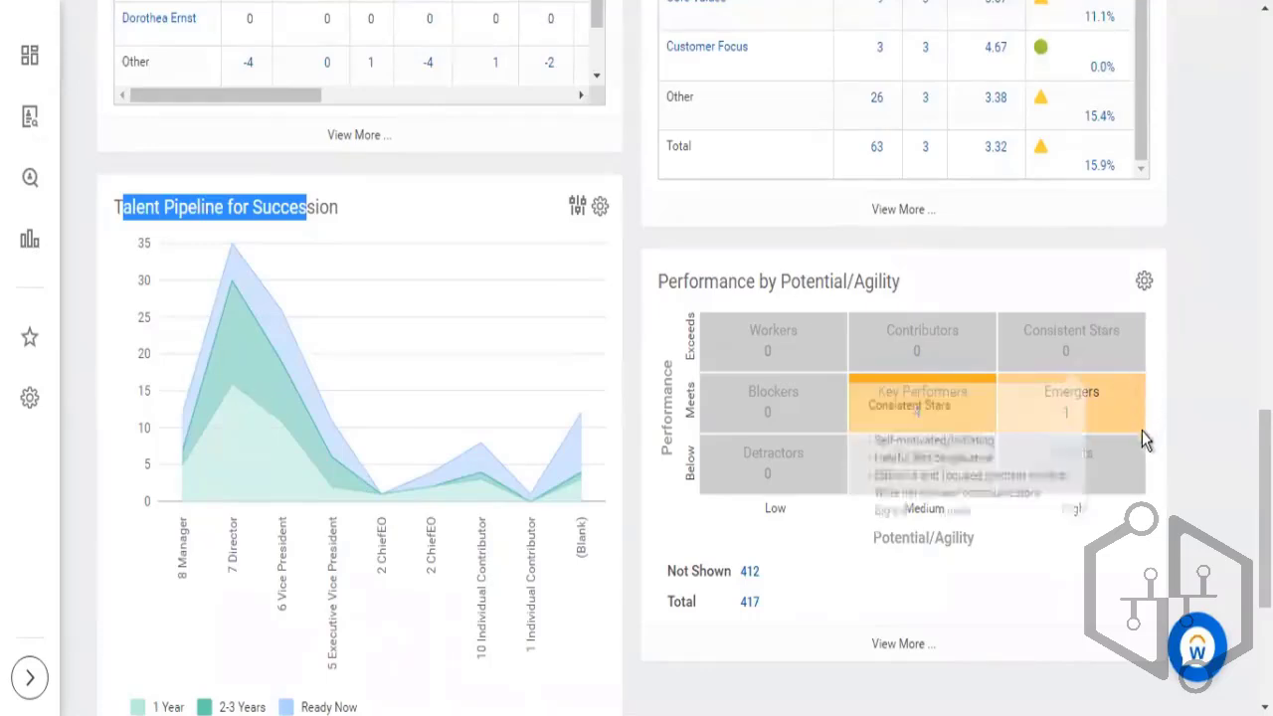
pyautogui.moveTo(1118, 403)
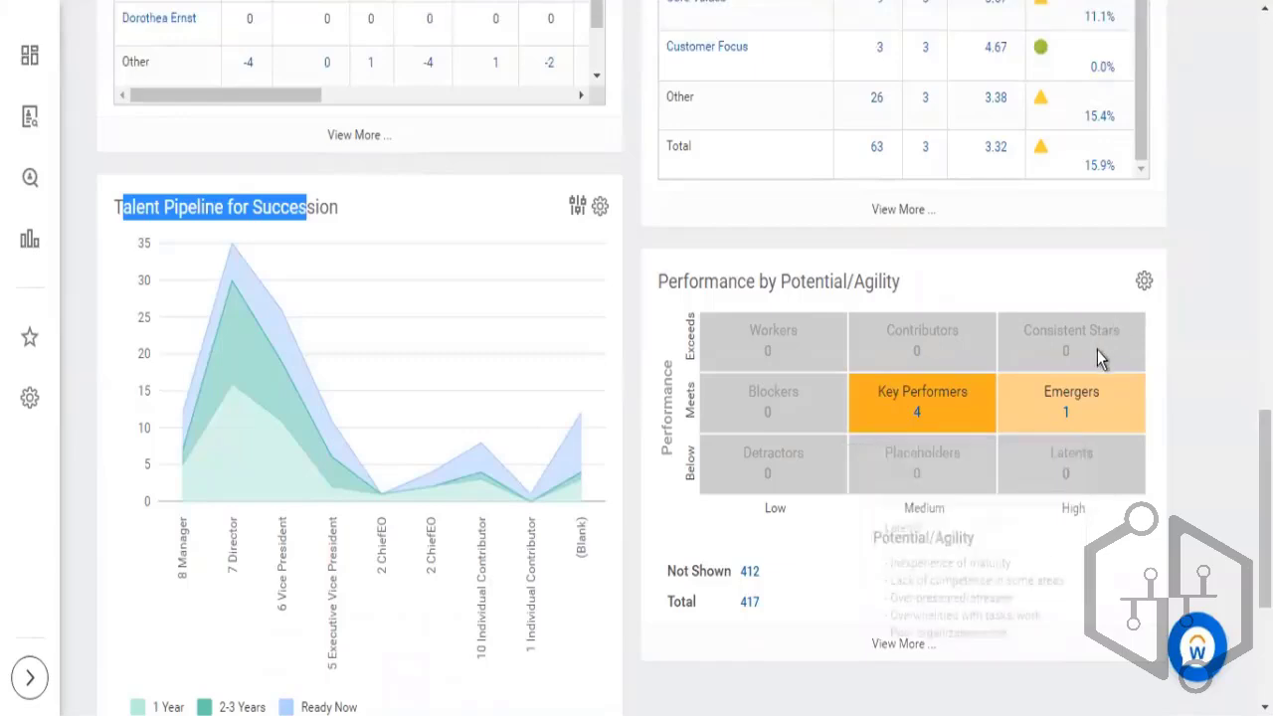
pyautogui.moveTo(1093, 345)
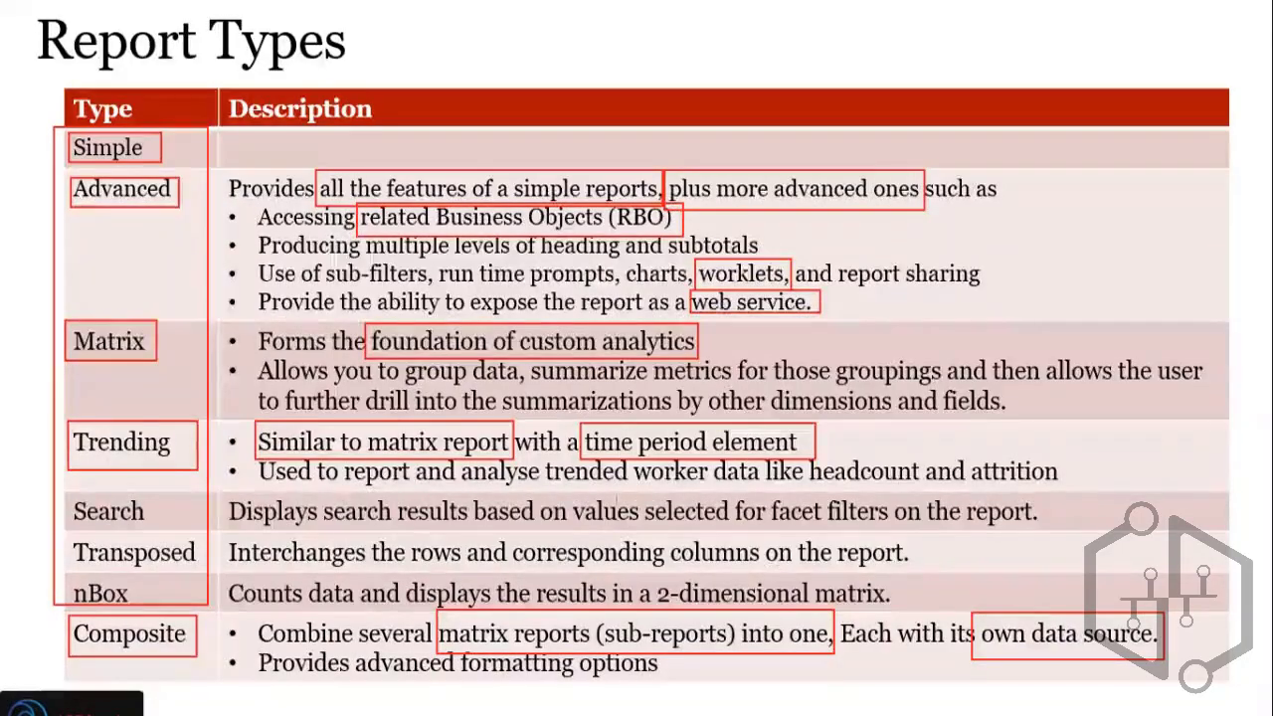
# Step: Box "headcount", "attrition", "time period element" and nBox in red on the Report Types slide
pyautogui.moveTo(806, 456)
pyautogui.mouseDown()
pyautogui.moveTo(928, 487)
pyautogui.moveTo(1030, 471)
pyautogui.moveTo(1065, 484)
pyautogui.mouseUp()
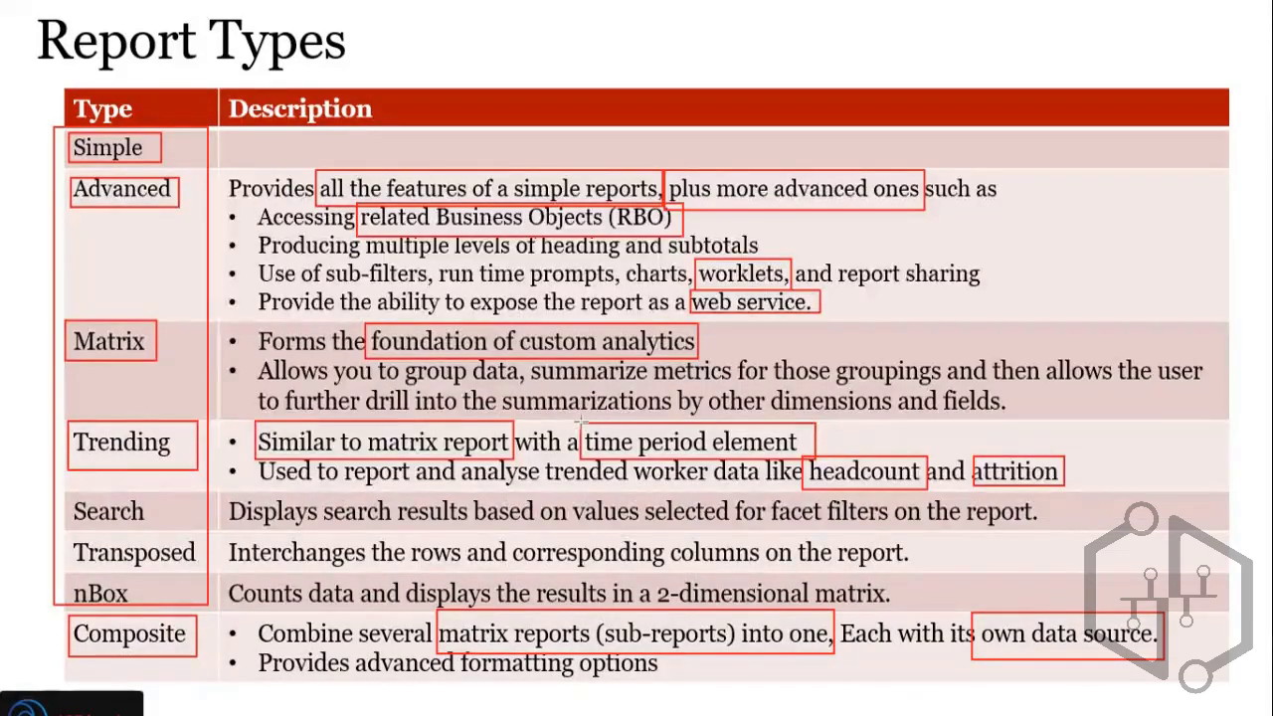
pyautogui.moveTo(581, 426)
pyautogui.mouseDown()
pyautogui.moveTo(721, 465)
pyautogui.moveTo(815, 457)
pyautogui.mouseUp()
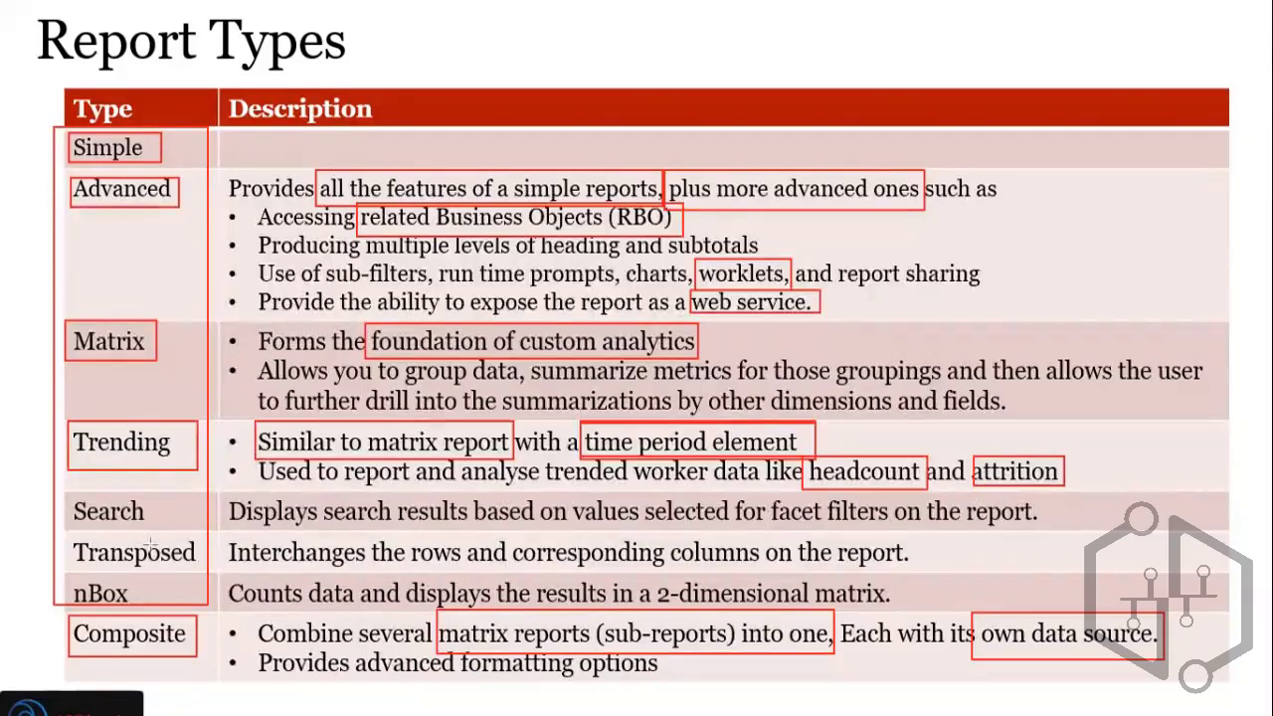
pyautogui.moveTo(65, 572)
pyautogui.mouseDown()
pyautogui.moveTo(145, 607)
pyautogui.moveTo(207, 617)
pyautogui.moveTo(206, 601)
pyautogui.mouseUp()
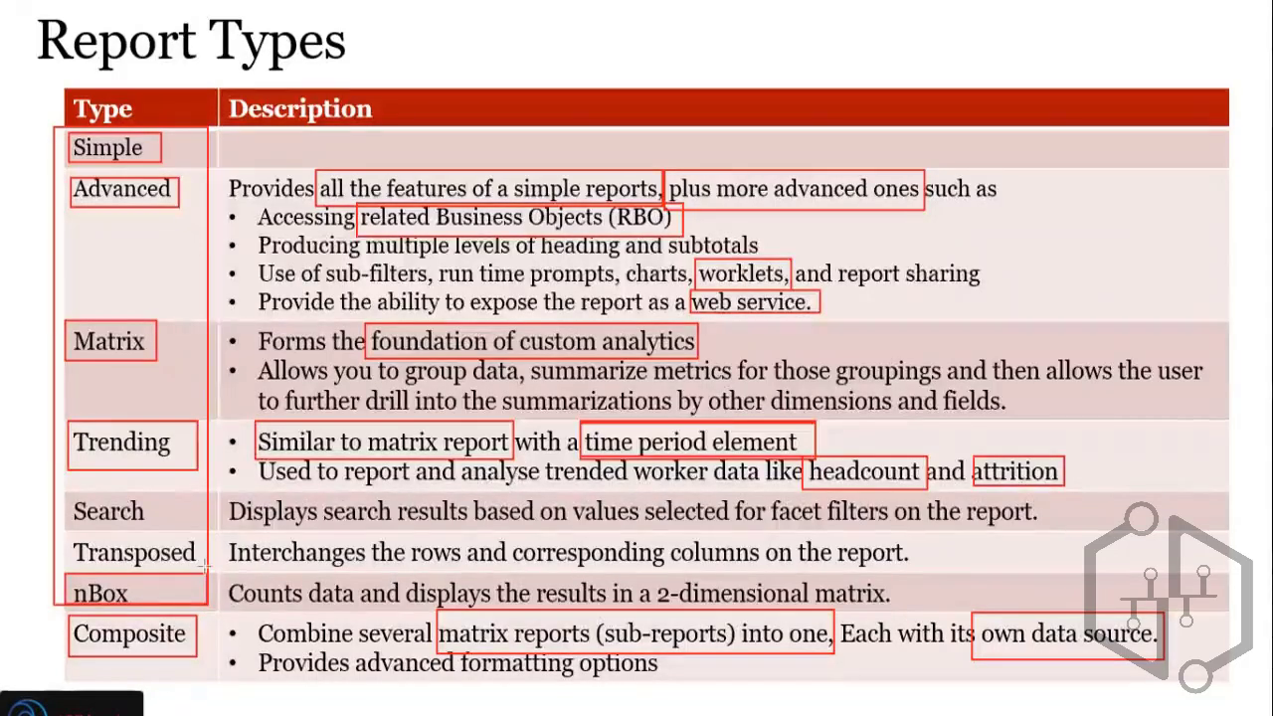
# Step: Switch to Workday and highlight the Performance by Potential/Agility title to examine that worklet as an nBox example
pyautogui.hotkey('alt', 'Tab')
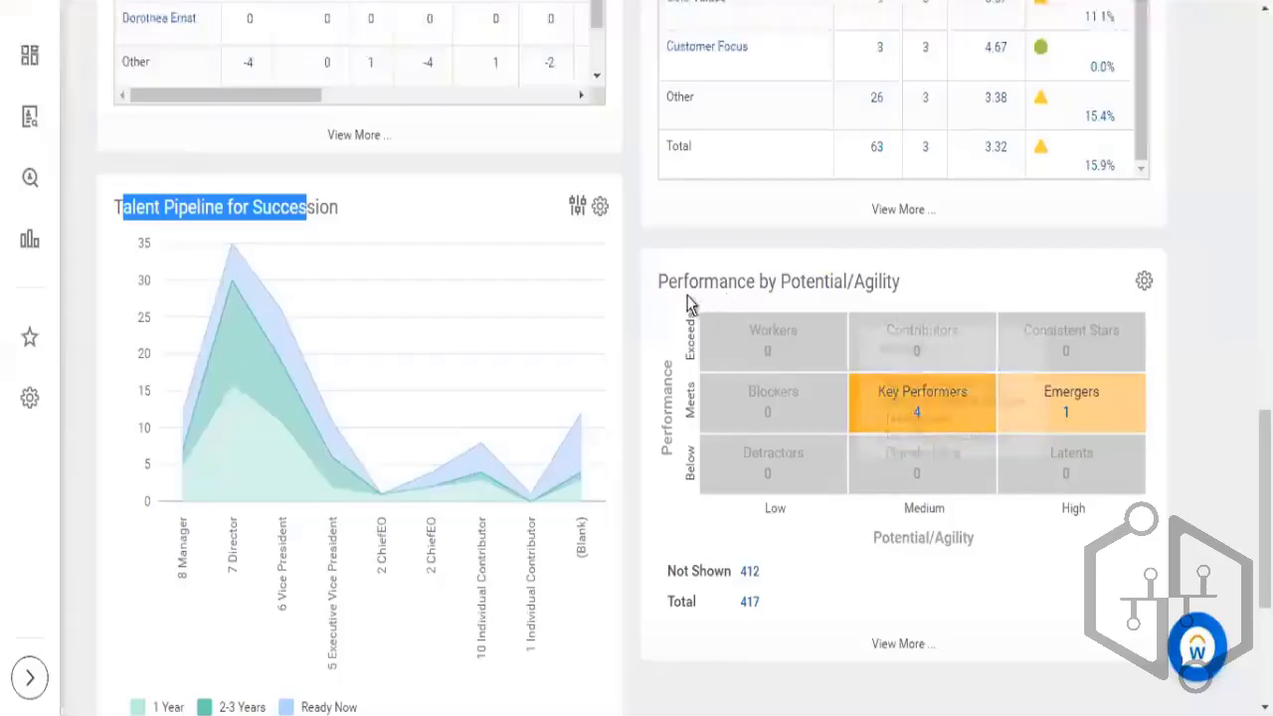
pyautogui.moveTo(901, 286); pyautogui.dragTo(669, 287)
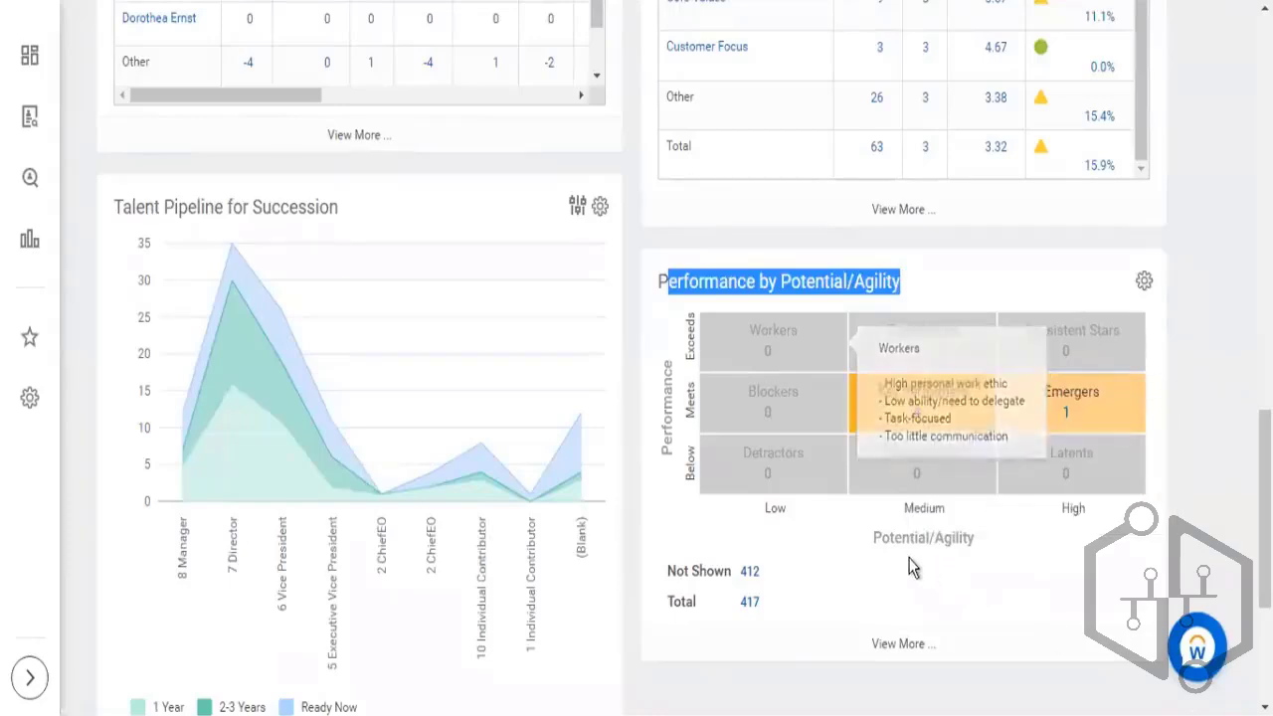
# Step: Examine the nBox axes by highlighting the Performance and Potential/Agility labels and the Medium and Meets ratings
pyautogui.moveTo(665, 403); pyautogui.dragTo(669, 383)
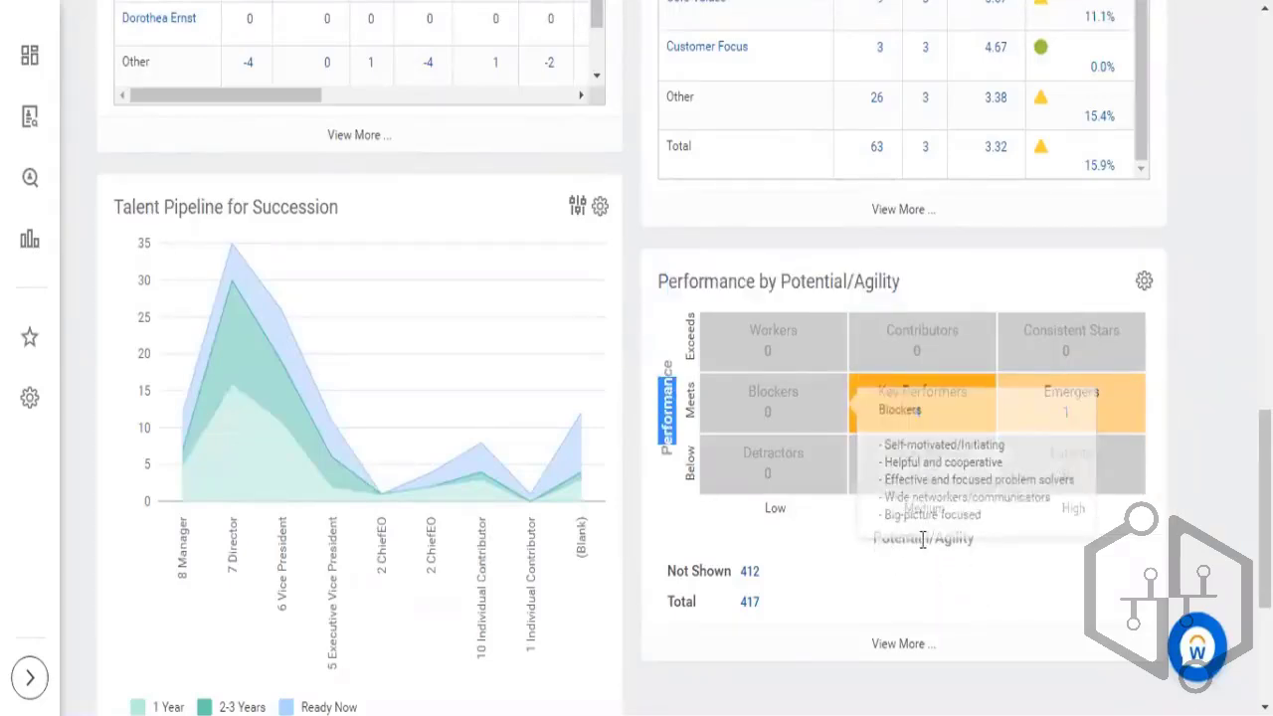
pyautogui.moveTo(908, 539); pyautogui.dragTo(932, 538)
pyautogui.click(1076, 579)
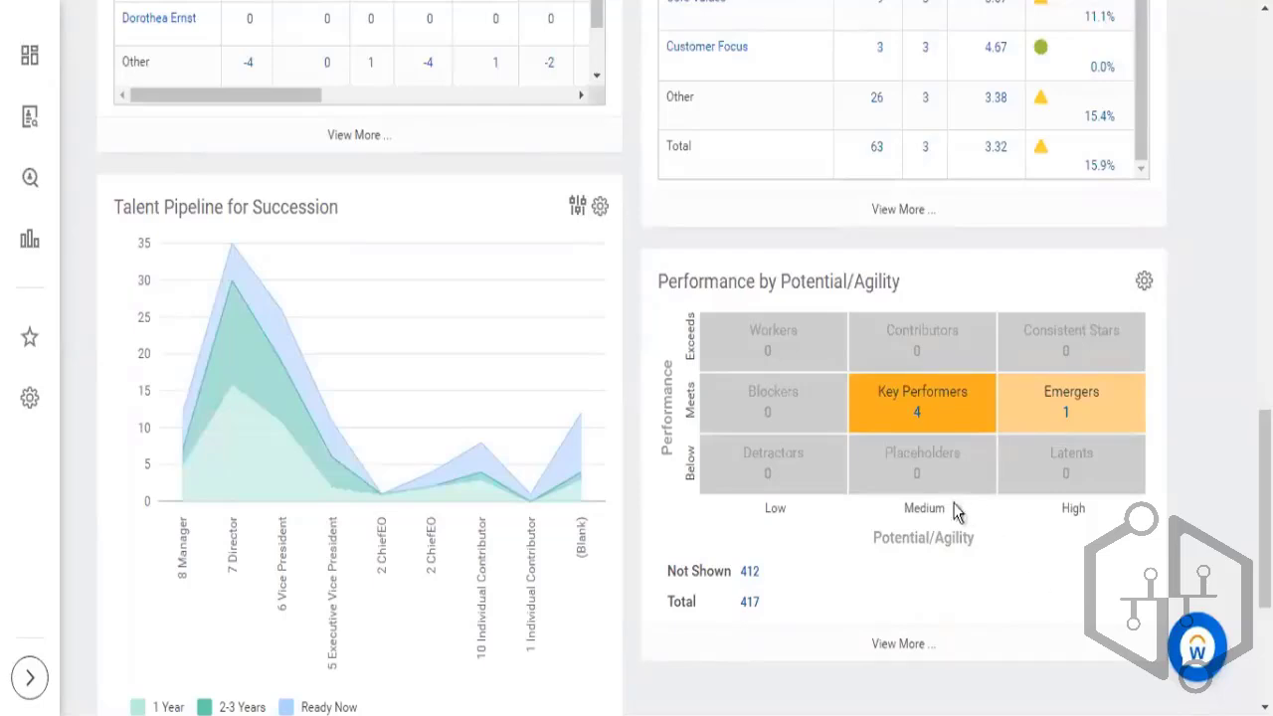
pyautogui.moveTo(872, 544); pyautogui.dragTo(943, 550)
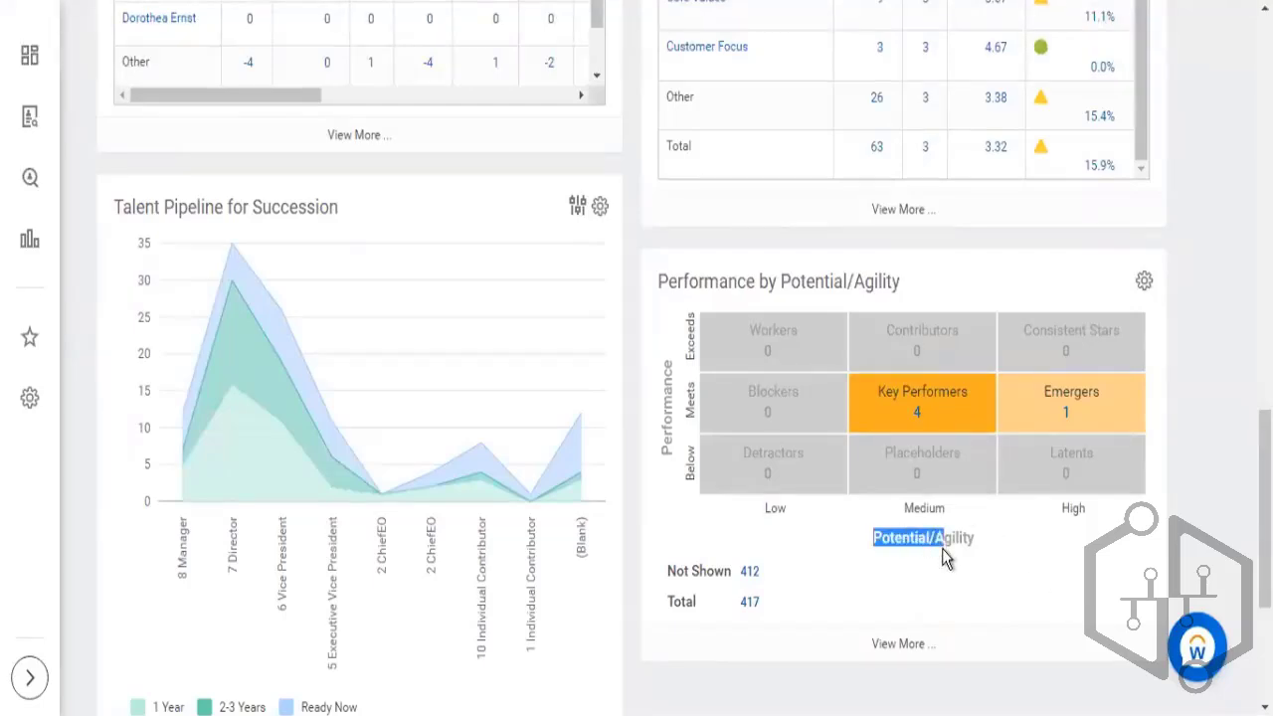
pyautogui.moveTo(917, 422)
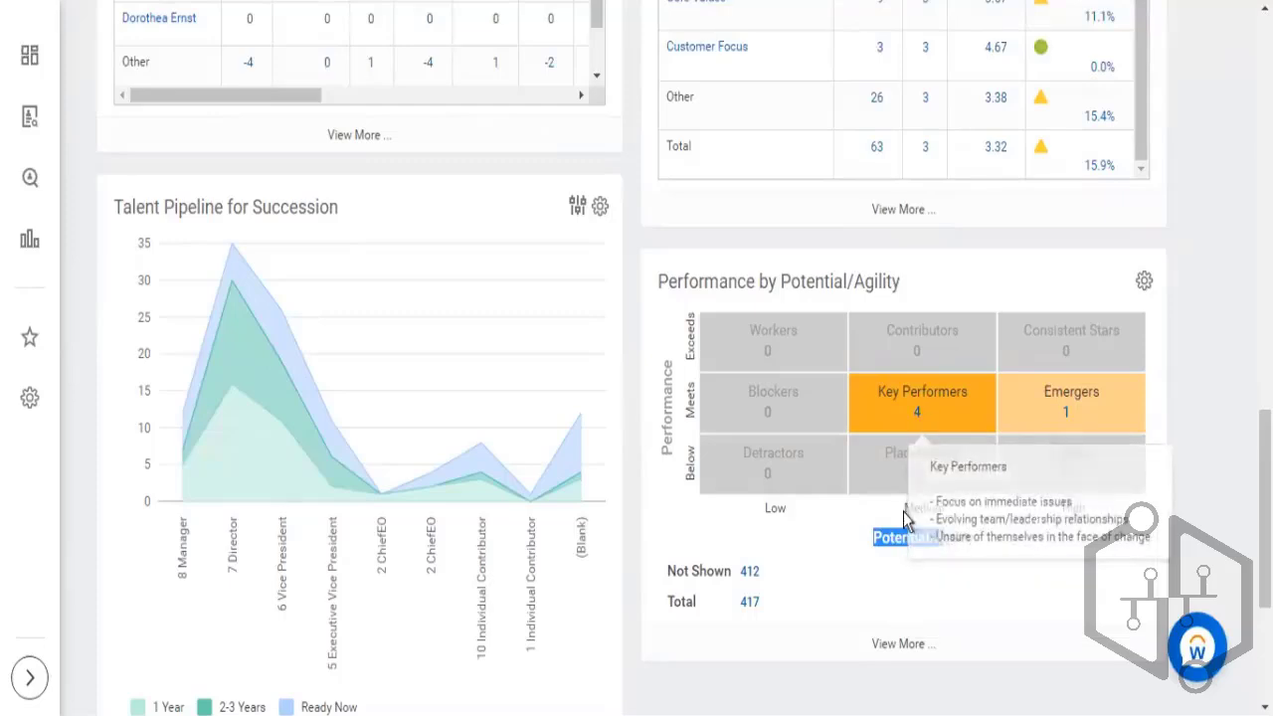
pyautogui.moveTo(901, 512); pyautogui.dragTo(949, 509)
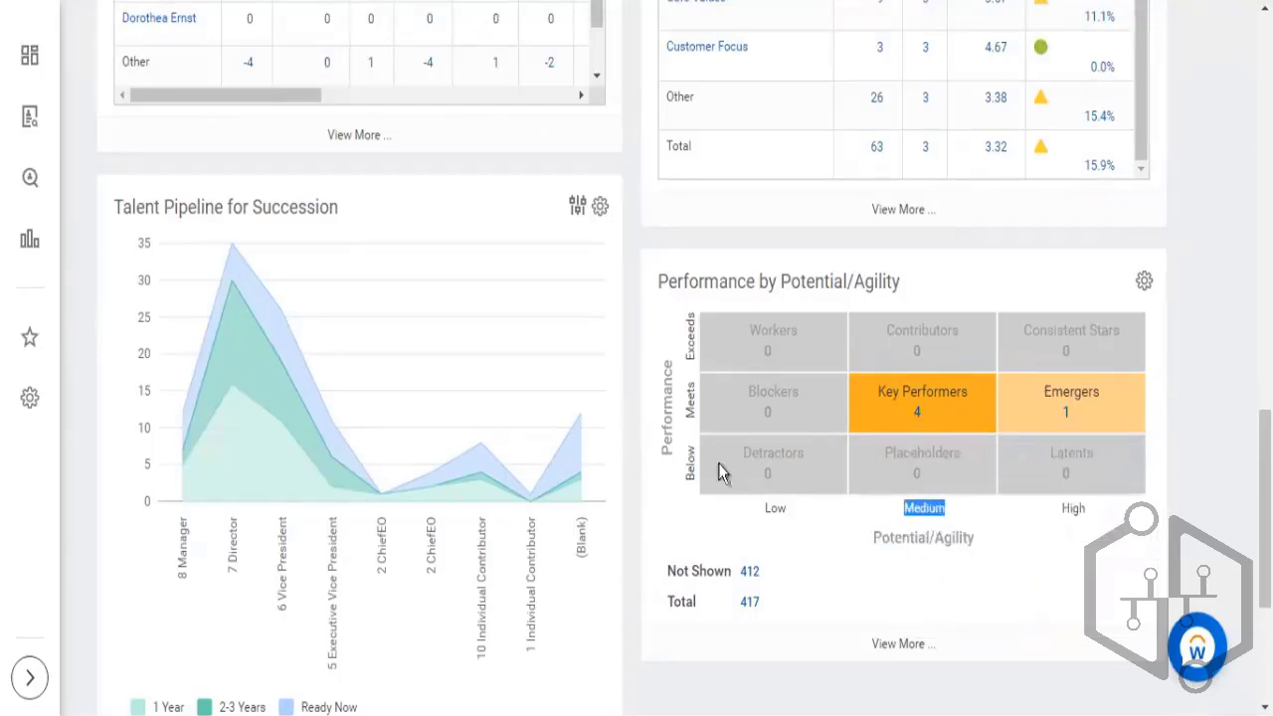
pyautogui.moveTo(692, 418); pyautogui.dragTo(691, 387)
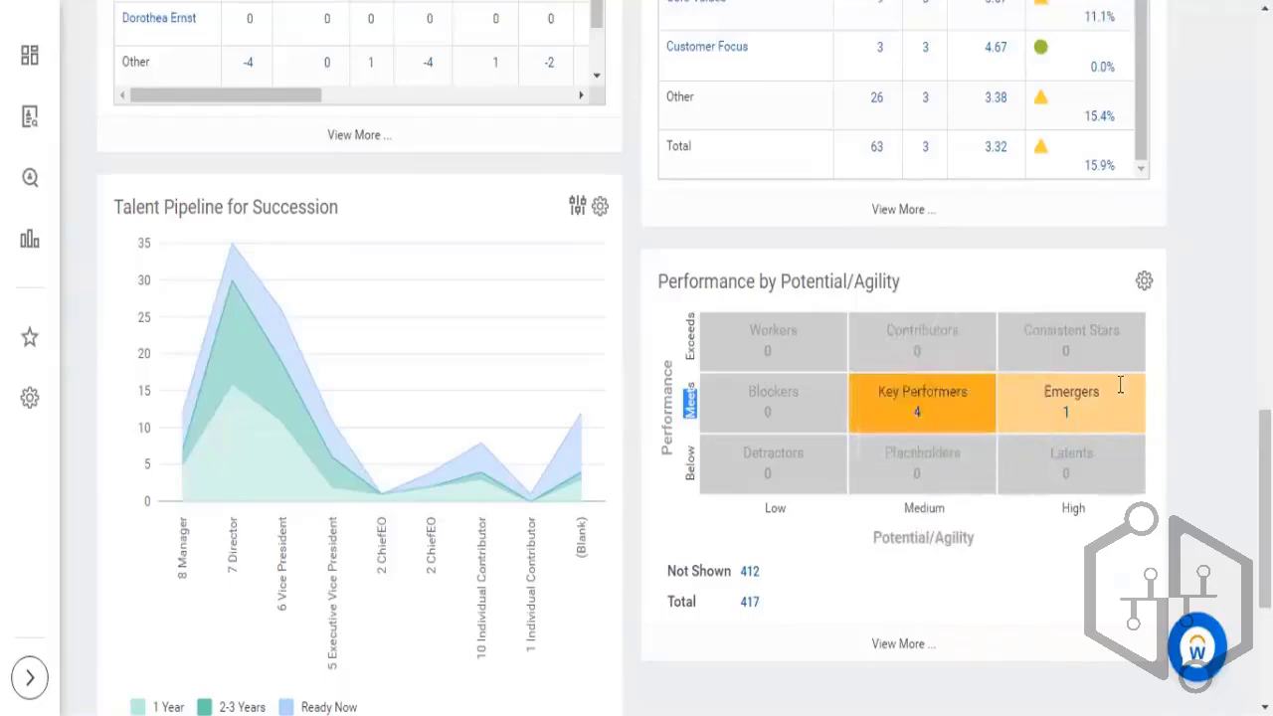
# Step: View the worker details behind the Emergers count in the Performance by Potential/Agility grid, and close them
pyautogui.doubleClick(1082, 509)
pyautogui.doubleClick(1066, 413)
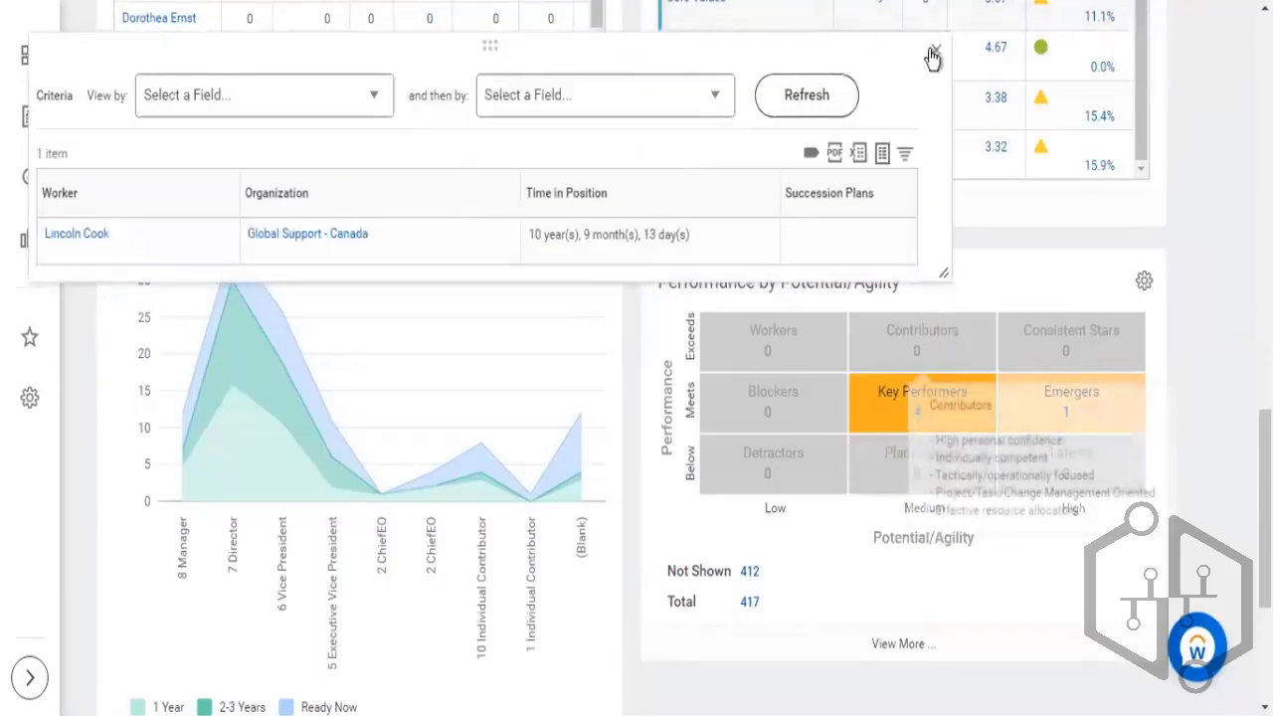
pyautogui.click(934, 52)
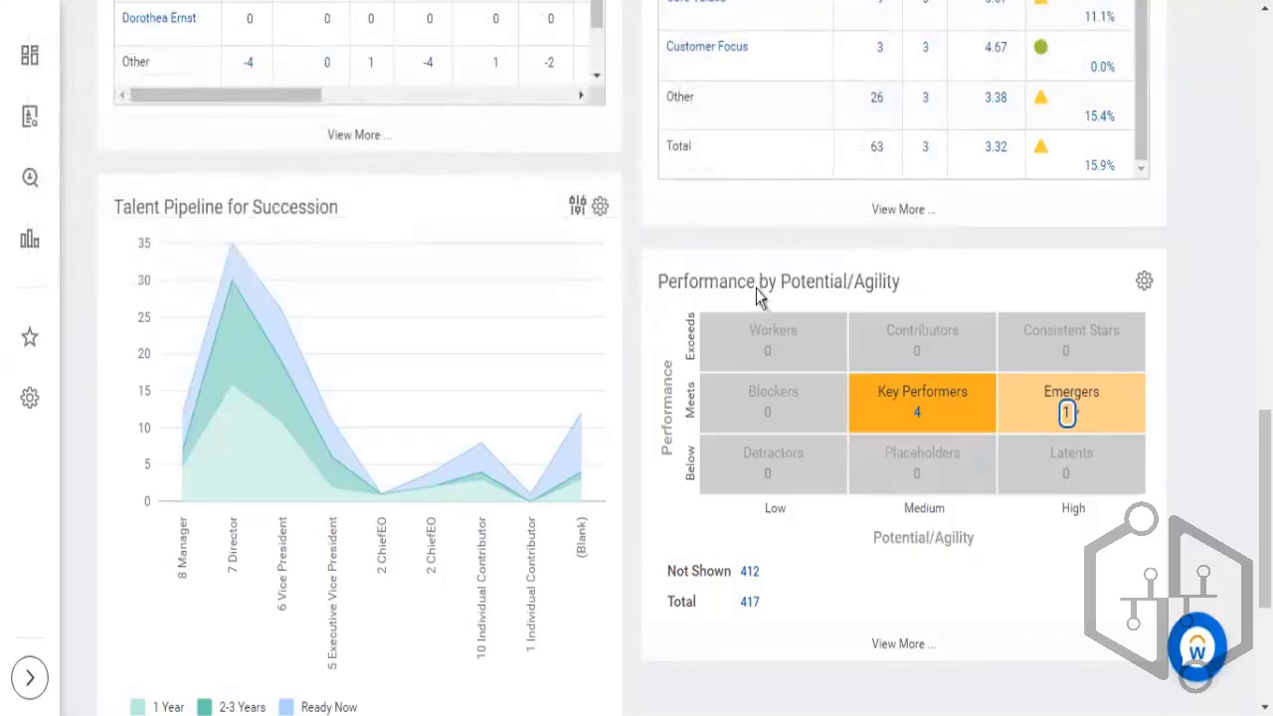
# Step: Highlight the Performance by Potential/Agility title to point out the two dimensions of the nBox
pyautogui.doubleClick(882, 292)
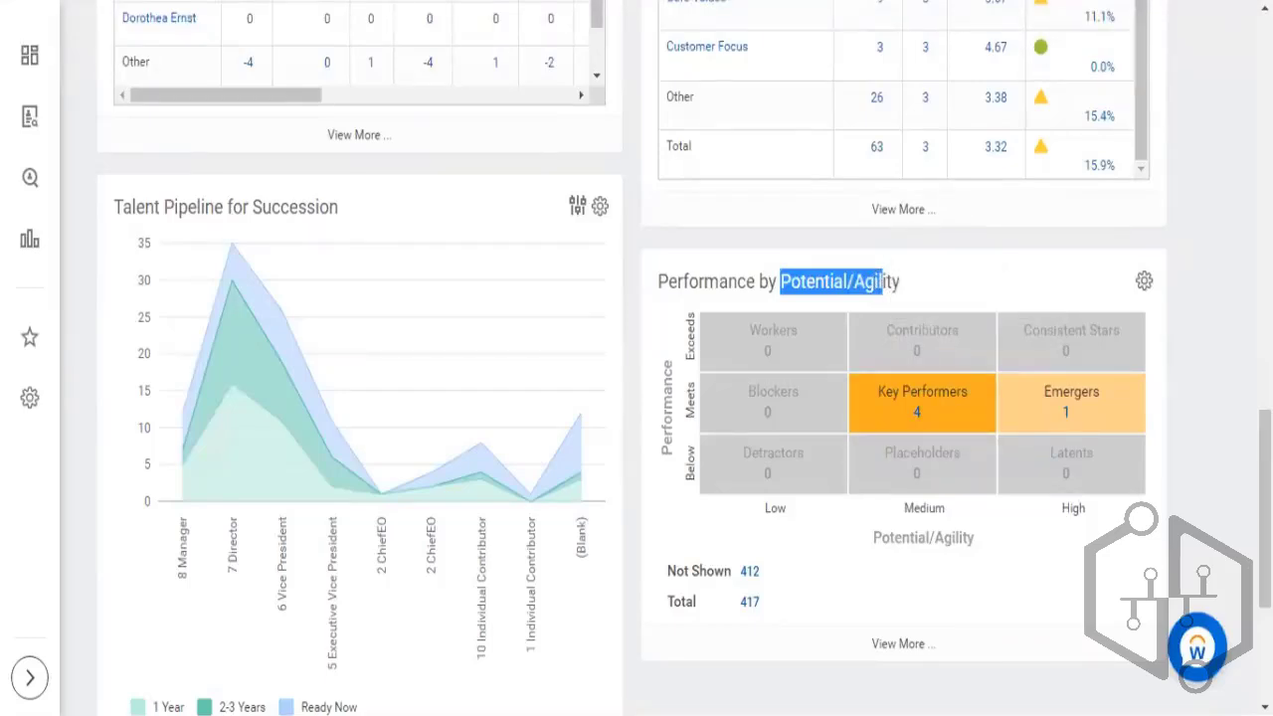
pyautogui.click(1080, 485)
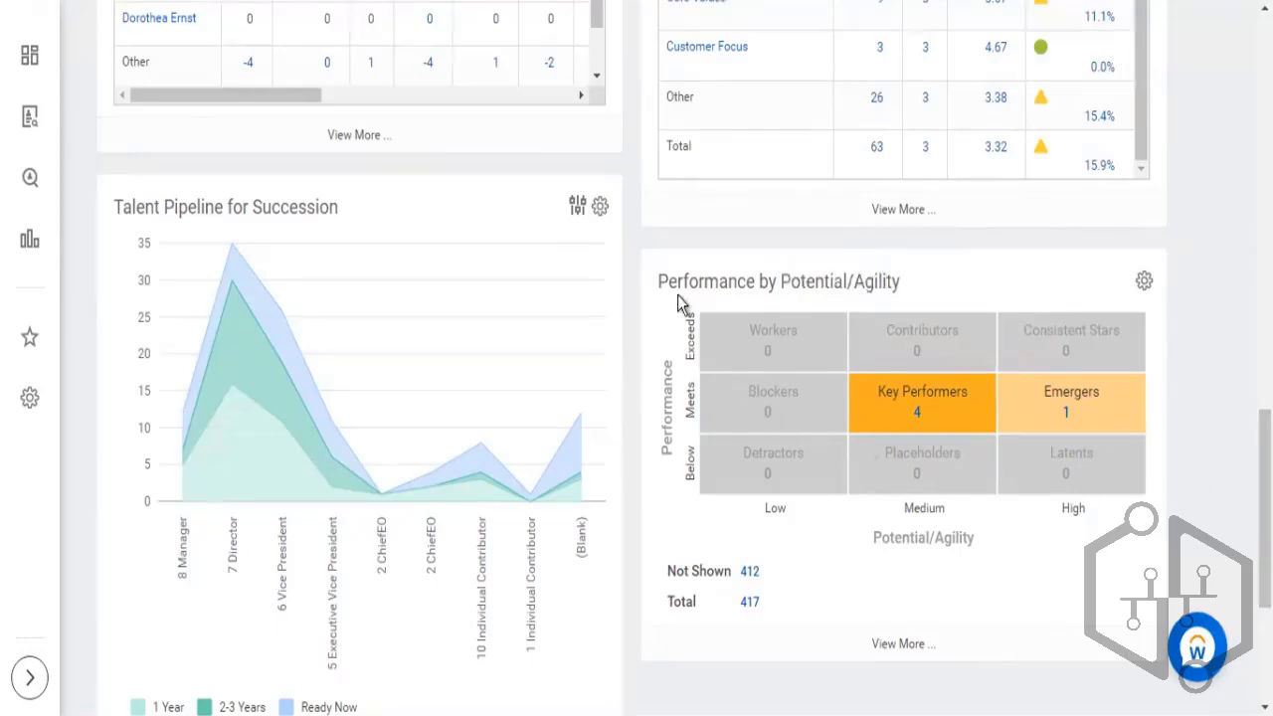
pyautogui.moveTo(678, 281); pyautogui.dragTo(901, 241)
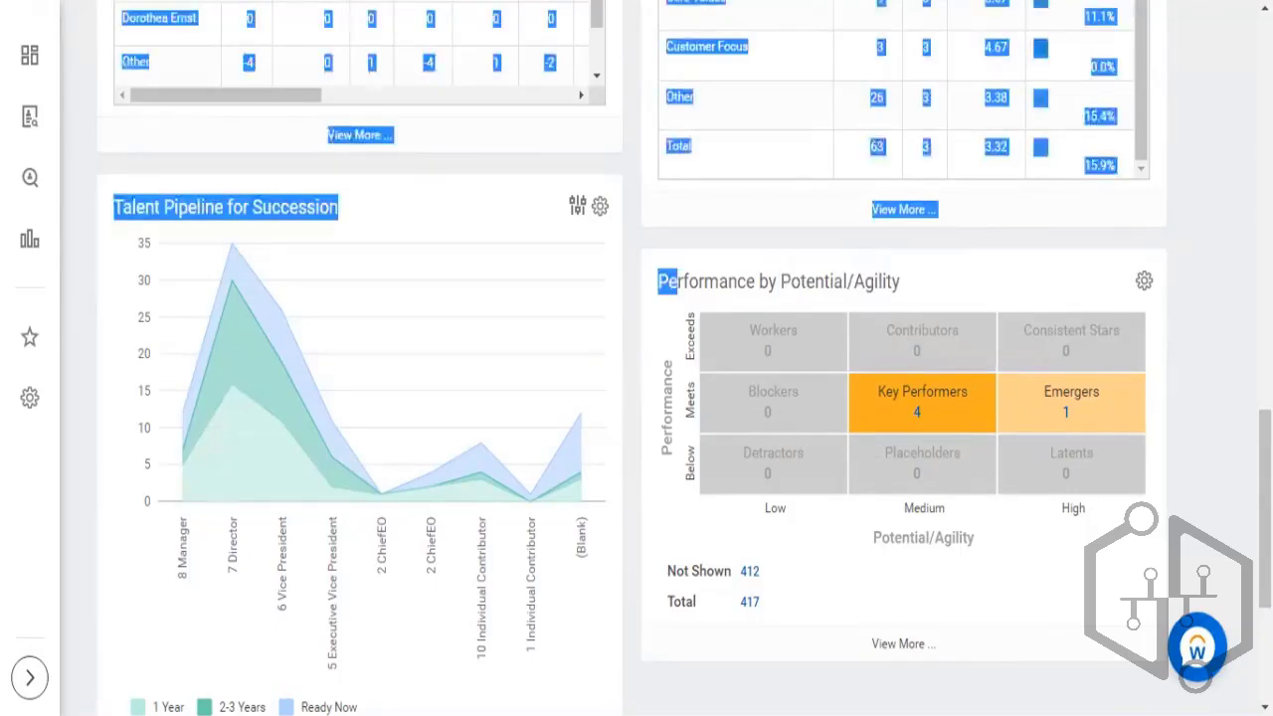
# Step: Switch to the Report Types slide and draw a red arrow from Advanced down to Search
pyautogui.scroll(11, 1138, 205)
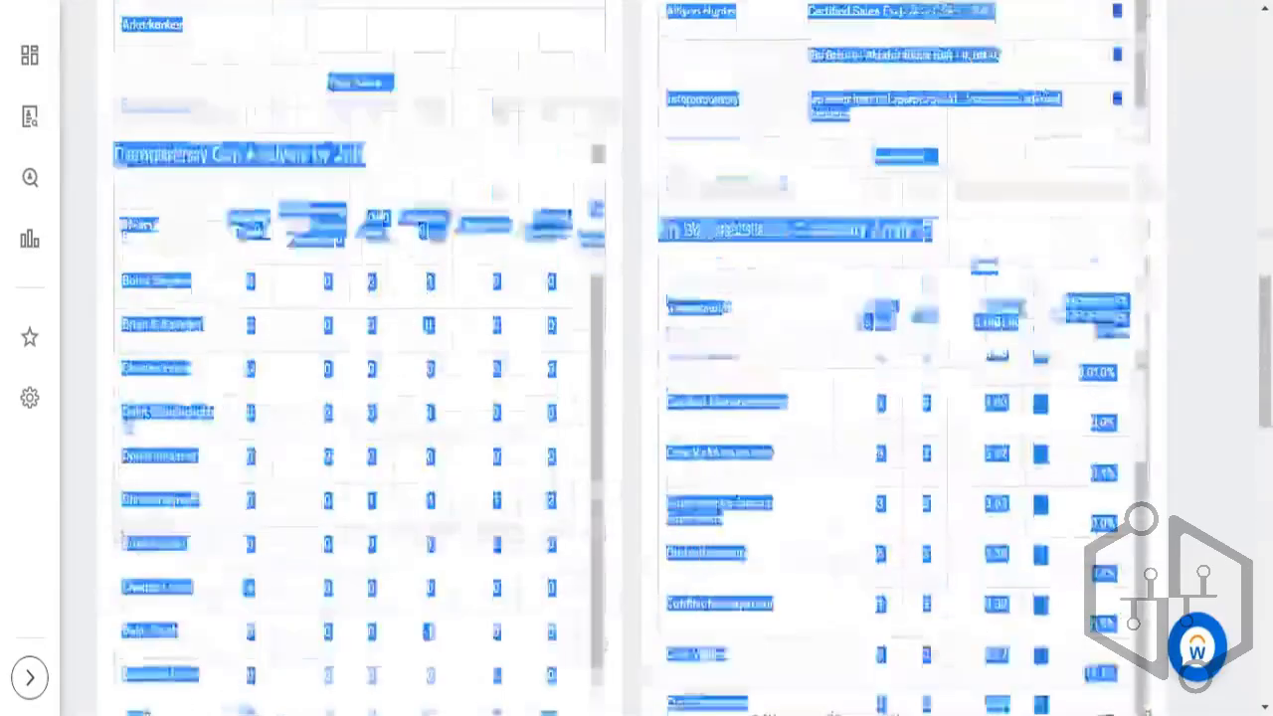
pyautogui.scroll(4, 1140, 8)
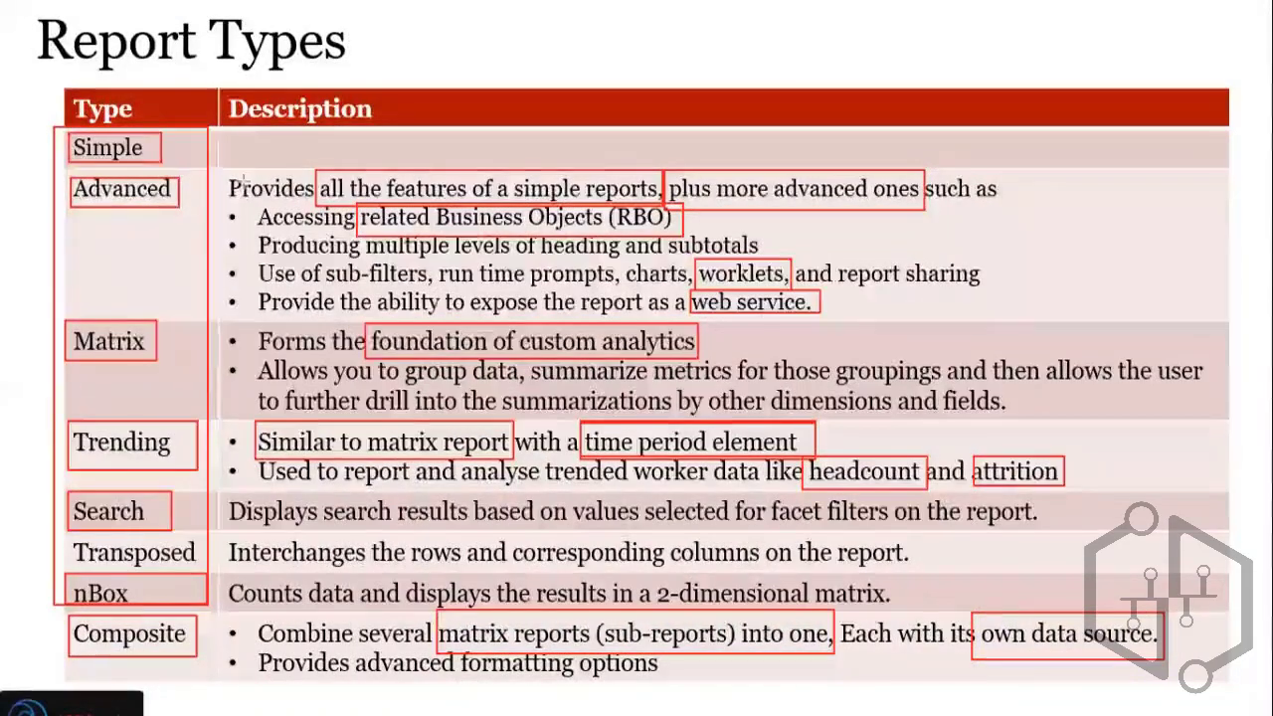
pyautogui.moveTo(167, 217); pyautogui.dragTo(157, 488)
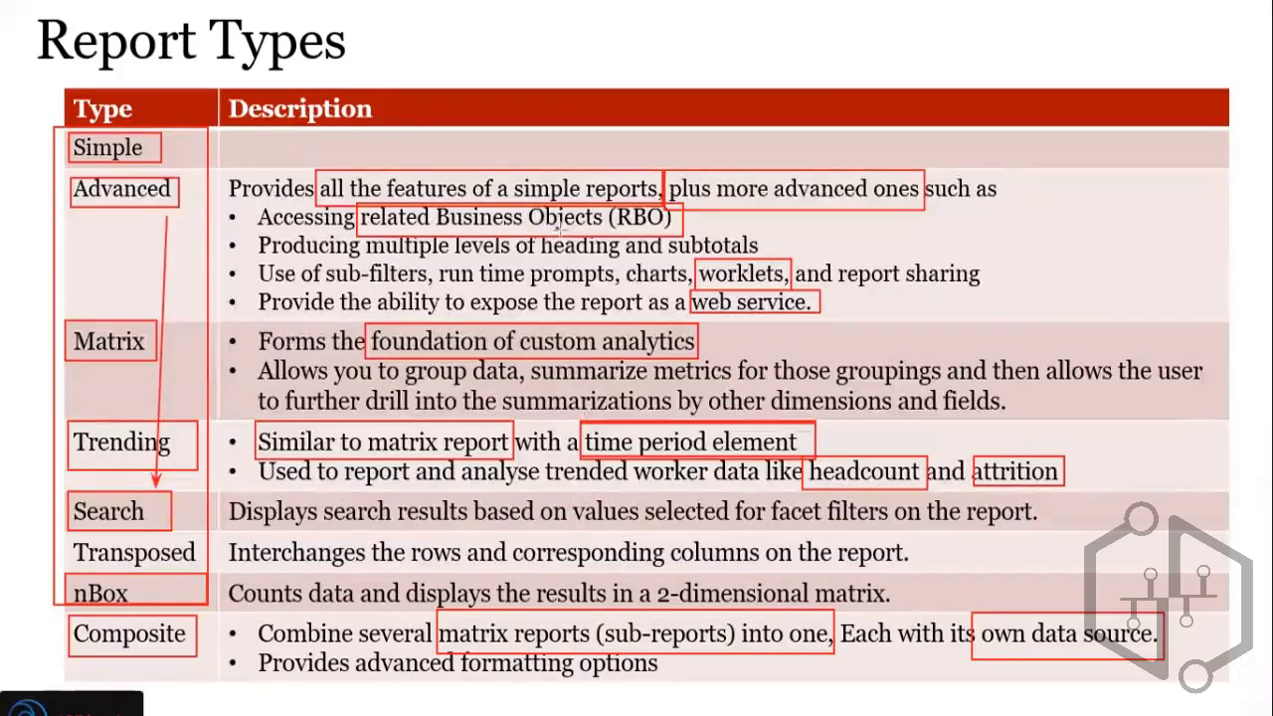
# Step: Switch to Workday, search for "find workers" and open the Find Workers report
pyautogui.hotkey('alt', 'Tab')
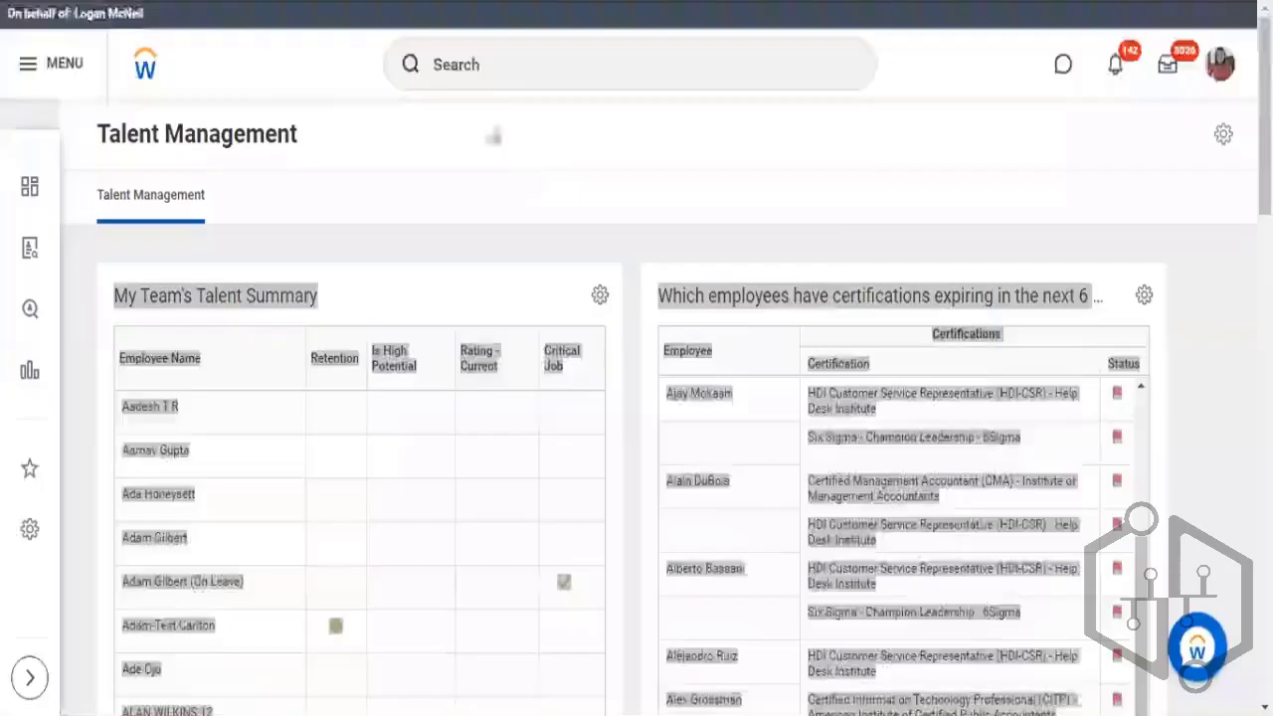
pyautogui.click(500, 78)
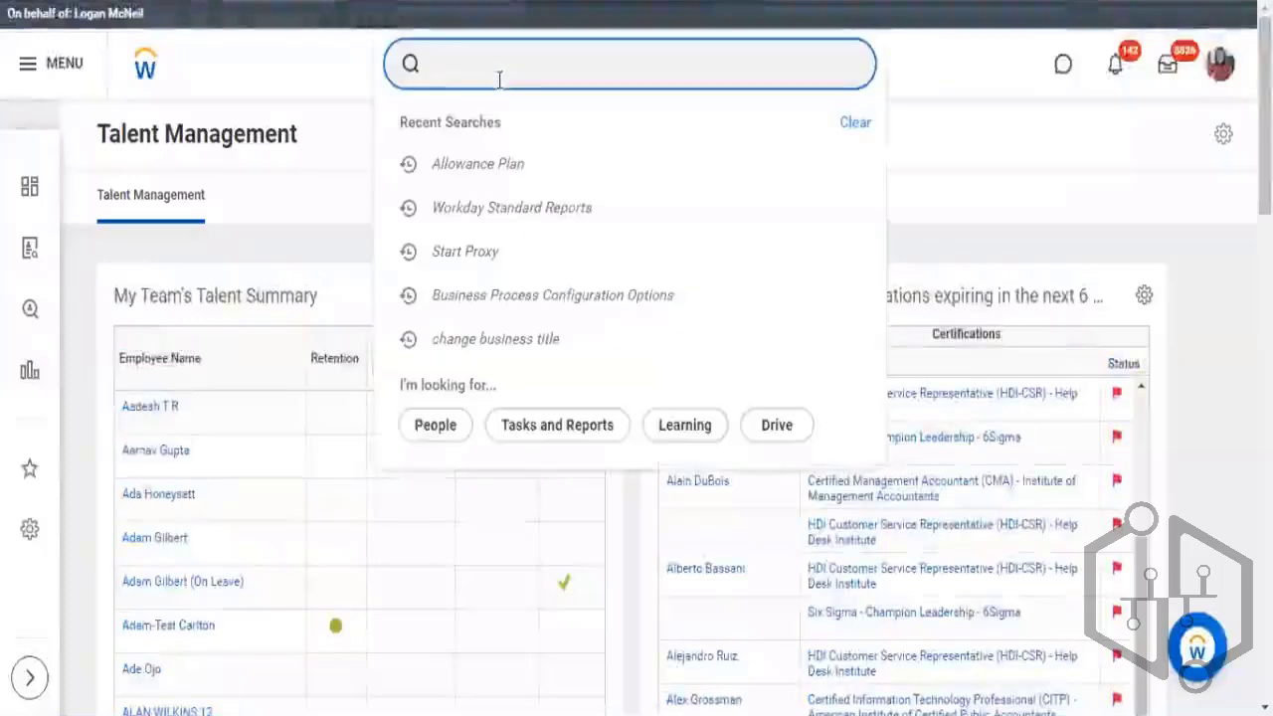
pyautogui.write('find workers')
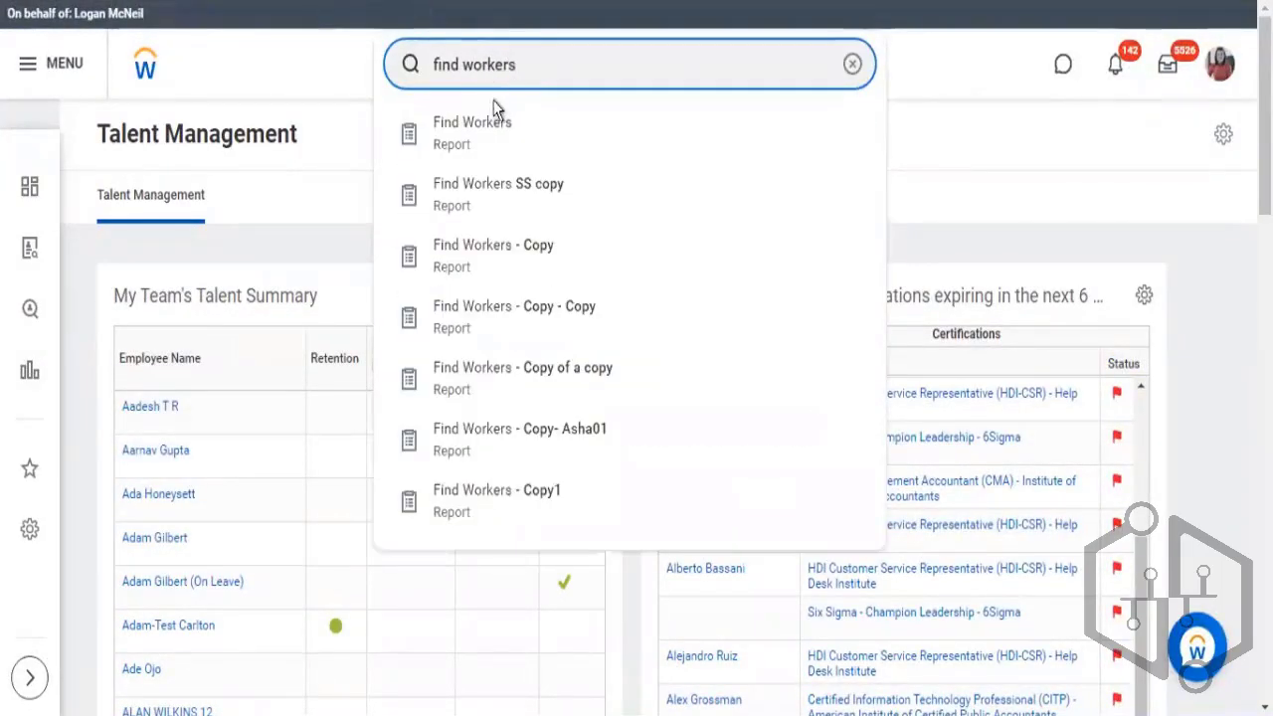
pyautogui.click(509, 109)
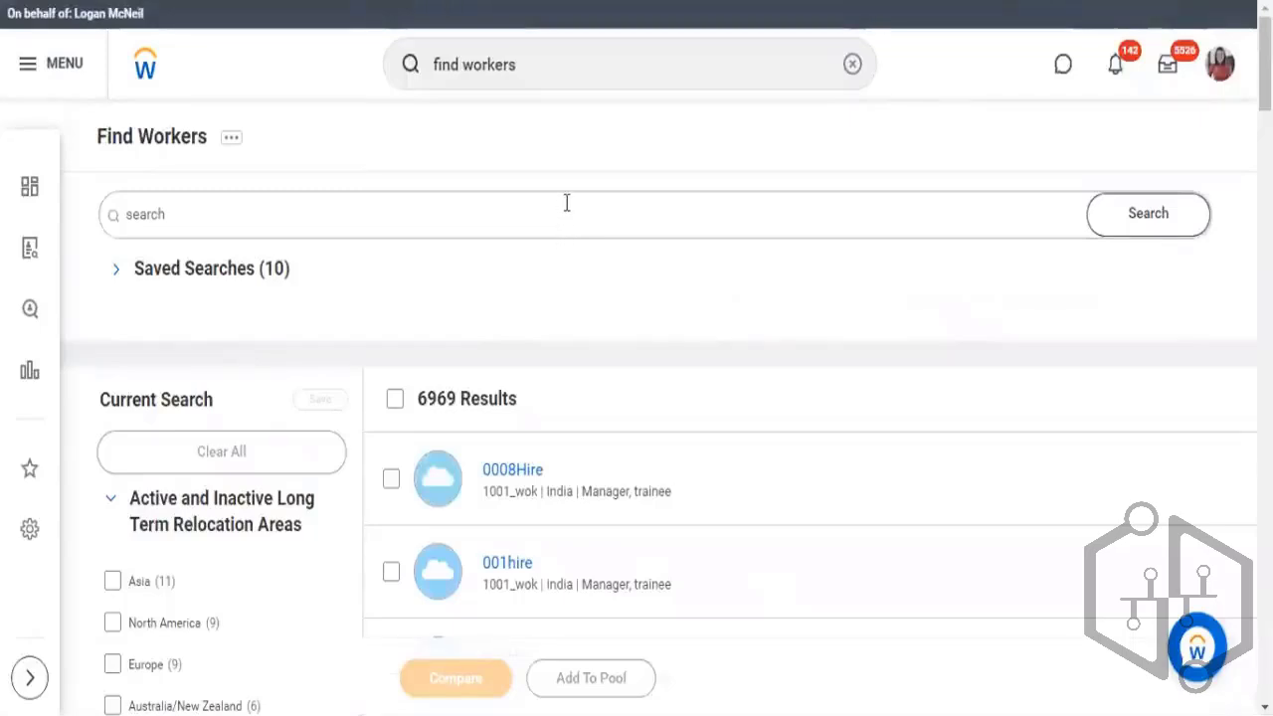
# Step: Examine the Find Workers results, highlighting the result count and the first worker's details
pyautogui.scroll(-2, 572, 209)
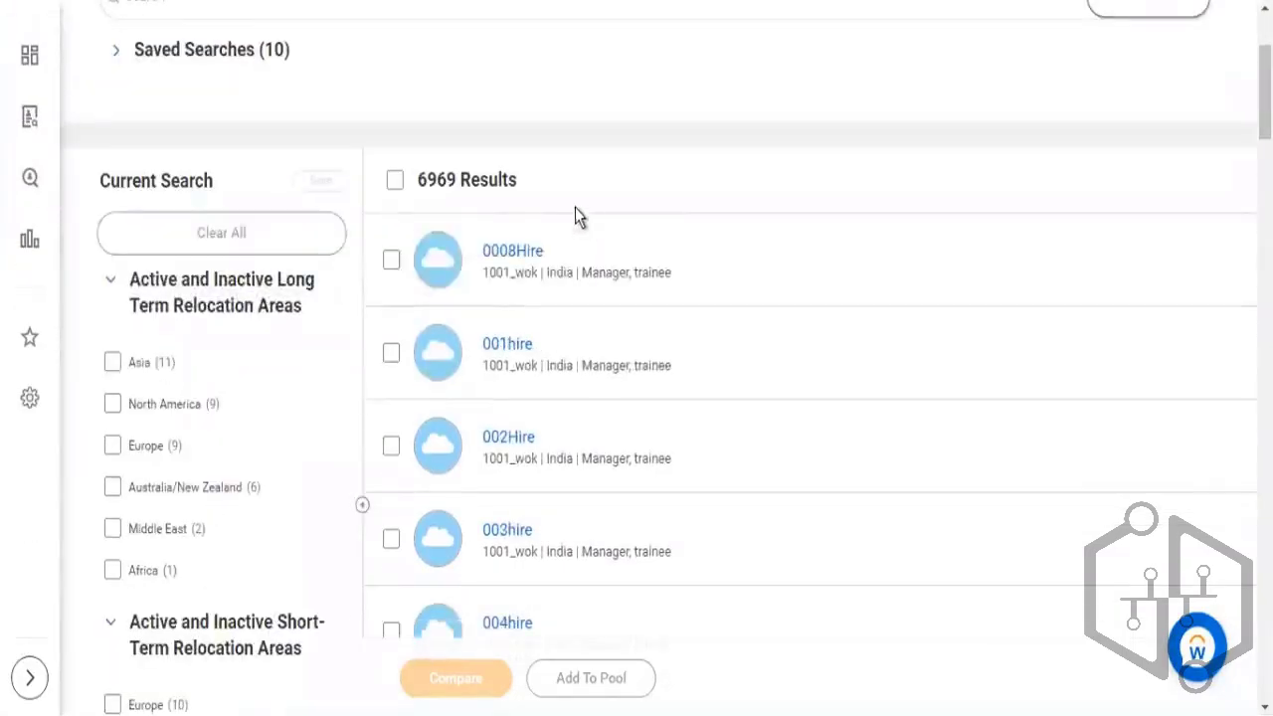
pyautogui.scroll(-1, 532, 249)
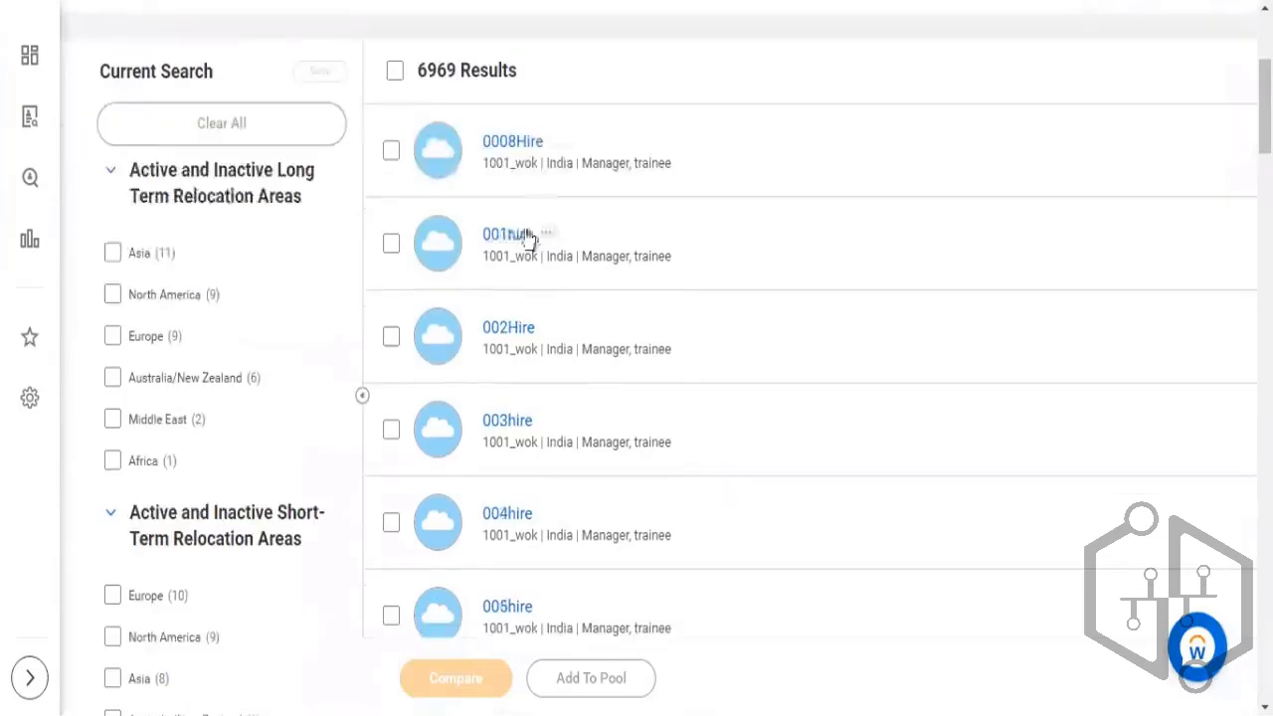
pyautogui.scroll(-1, 547, 199)
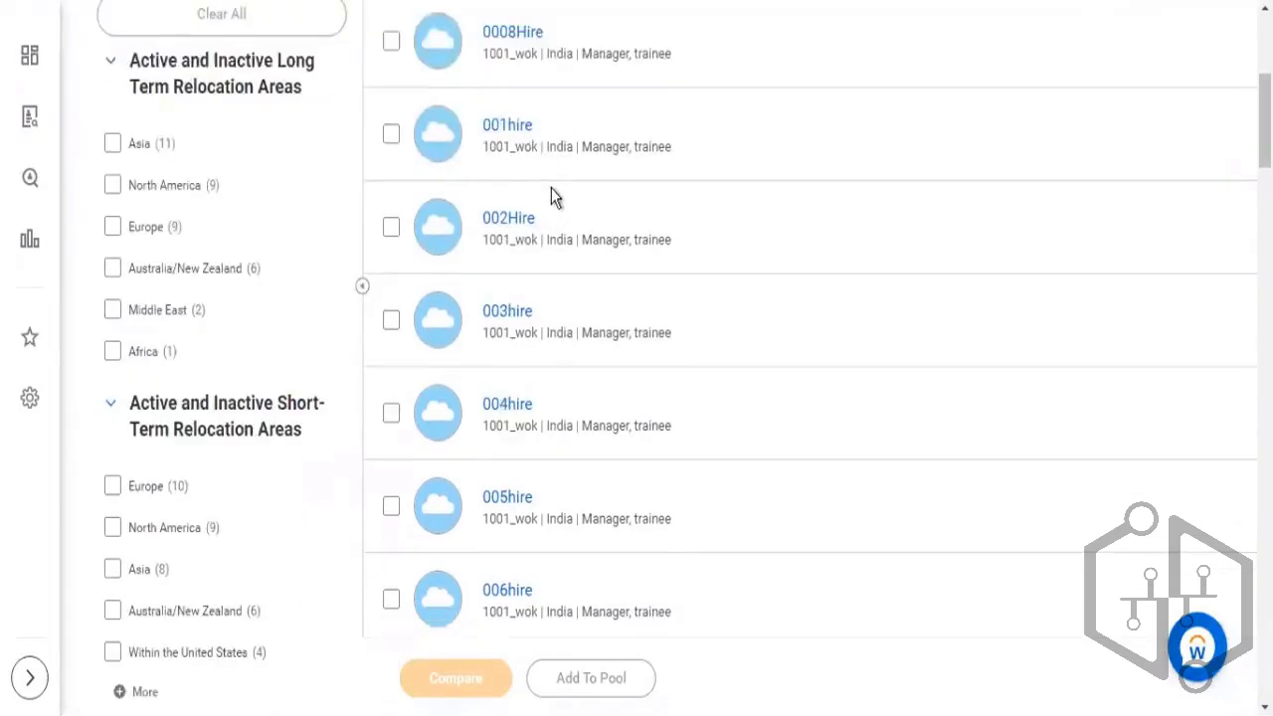
pyautogui.scroll(1, 430, 79)
pyautogui.moveTo(417, 75); pyautogui.dragTo(498, 79)
pyautogui.moveTo(696, 174); pyautogui.dragTo(548, 159)
# Step: Highlight the organization, location and position details under workers further down the Find Workers results
pyautogui.scroll(-3, 647, 234)
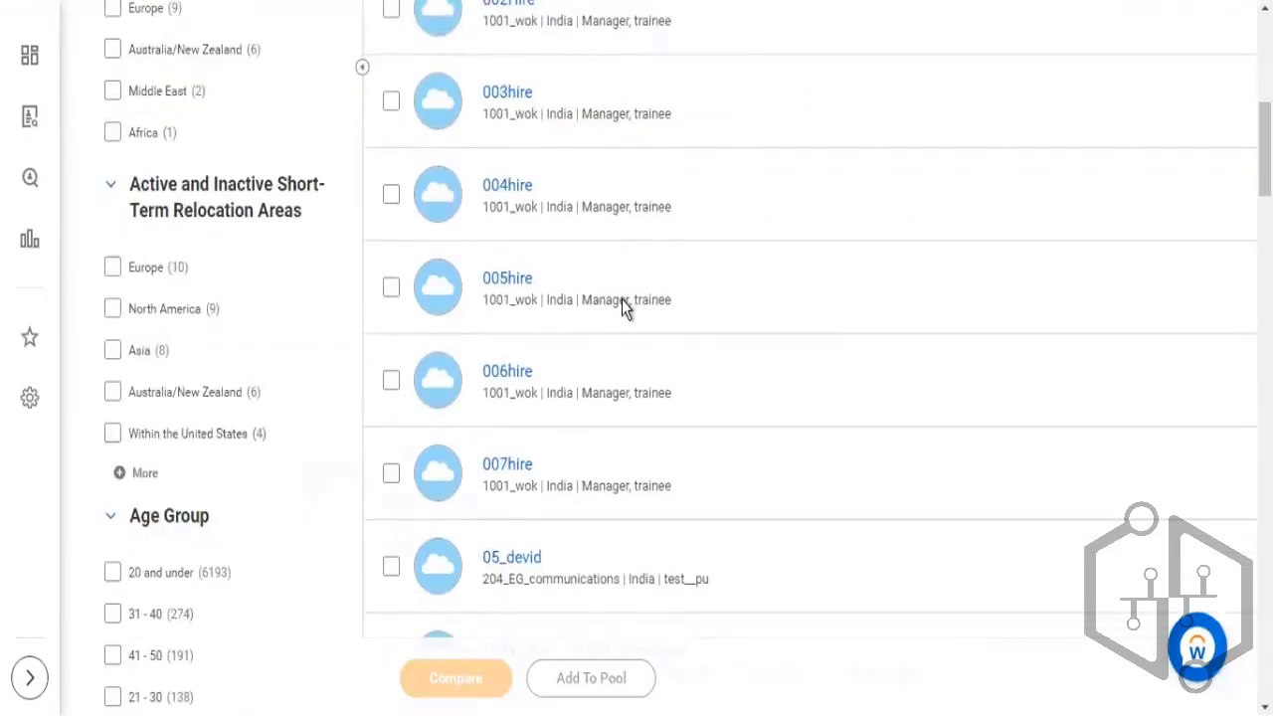
pyautogui.moveTo(647, 316); pyautogui.dragTo(481, 274)
pyautogui.moveTo(522, 299); pyautogui.dragTo(665, 302)
pyautogui.scroll(-4, 663, 402)
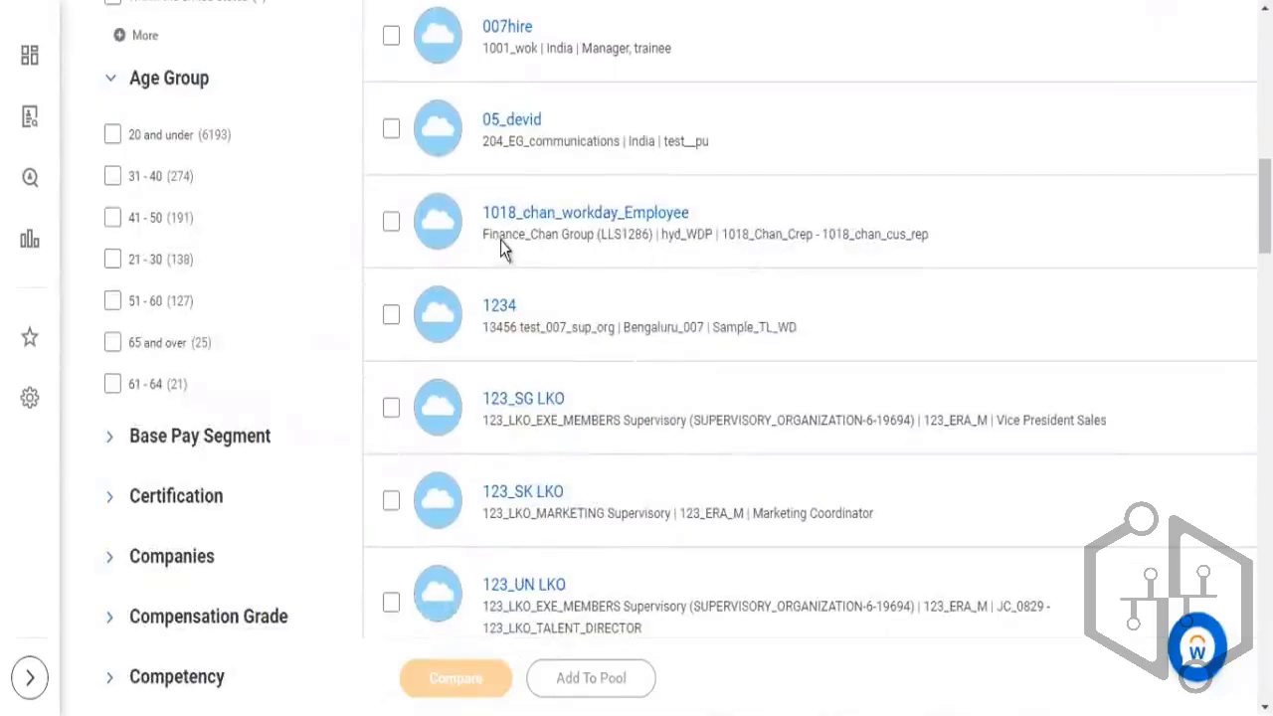
pyautogui.moveTo(576, 251); pyautogui.dragTo(499, 236)
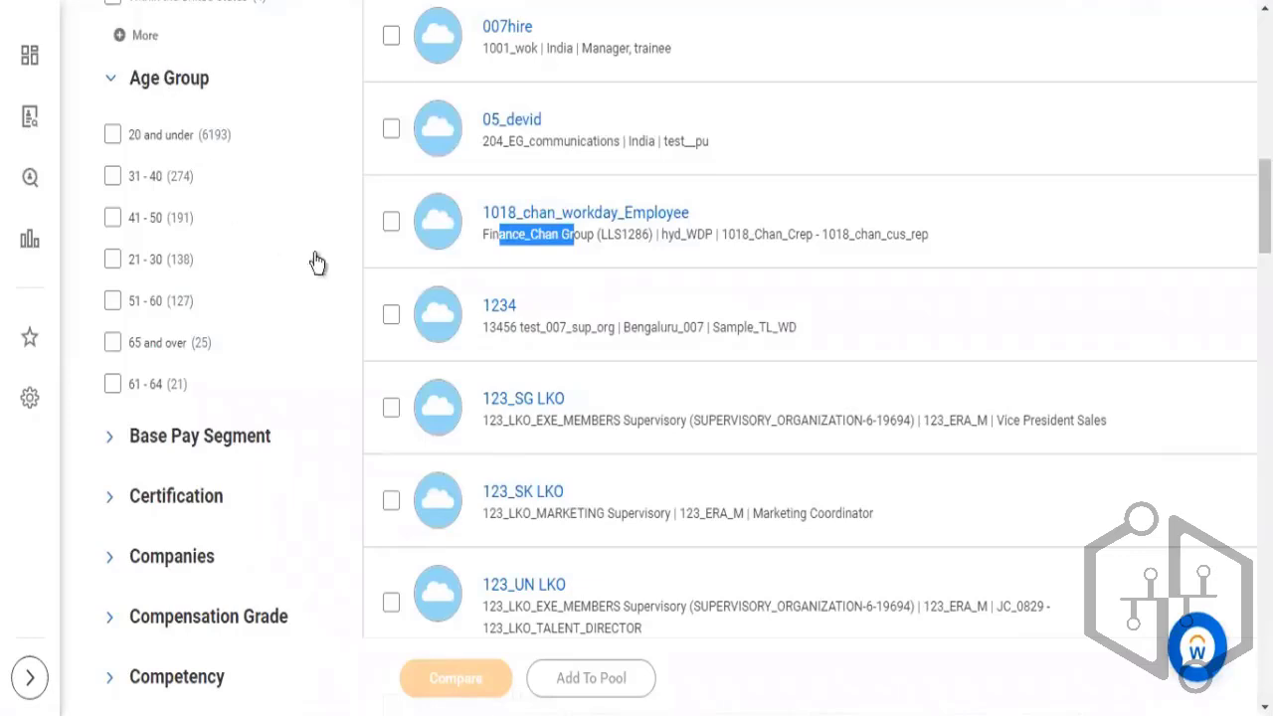
pyautogui.scroll(6, 500, 288)
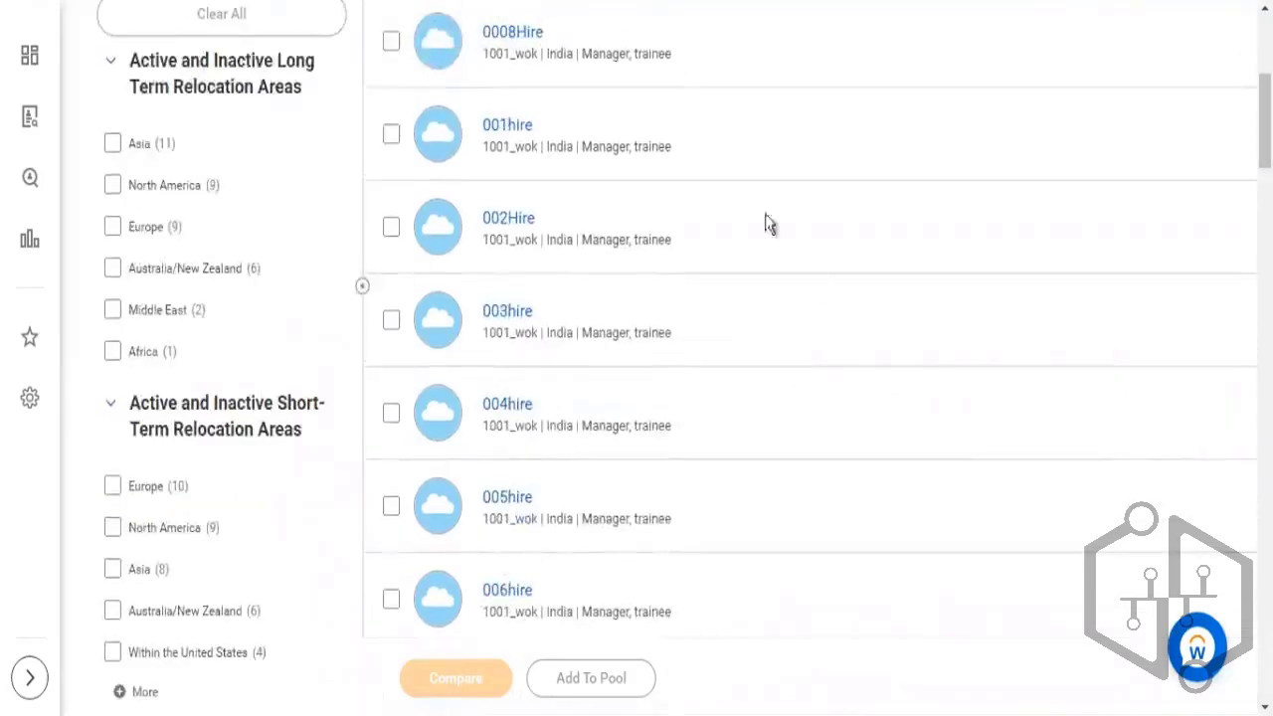
pyautogui.scroll(4, 592, 238)
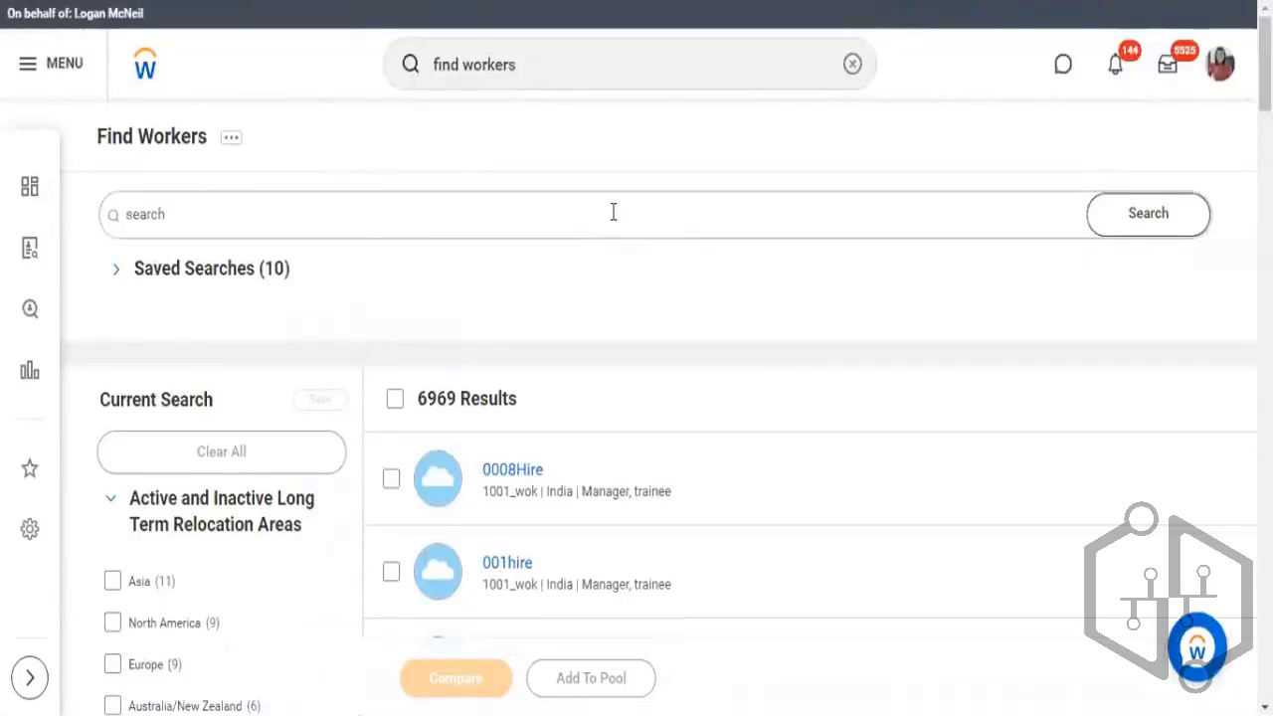
# Step: Highlight the Current Search facet filters and the total results heading in Find Workers
pyautogui.scroll(-2, 613, 212)
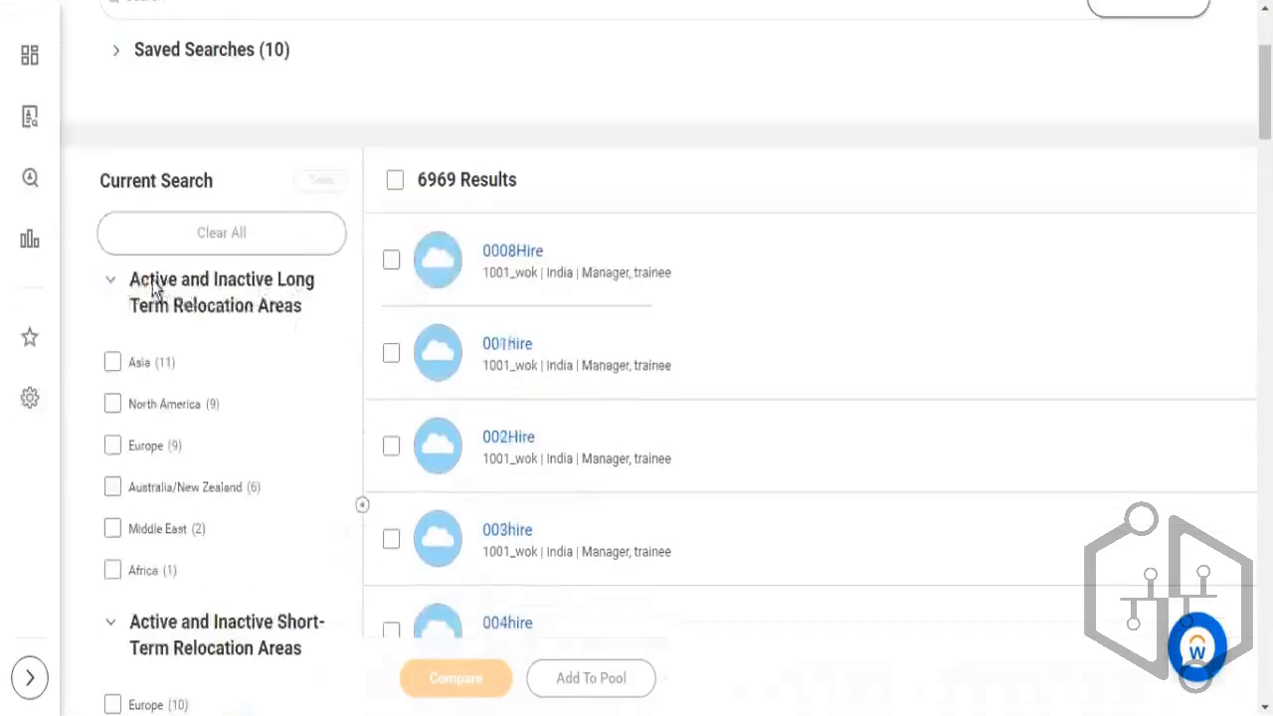
pyautogui.moveTo(97, 164); pyautogui.dragTo(301, 495)
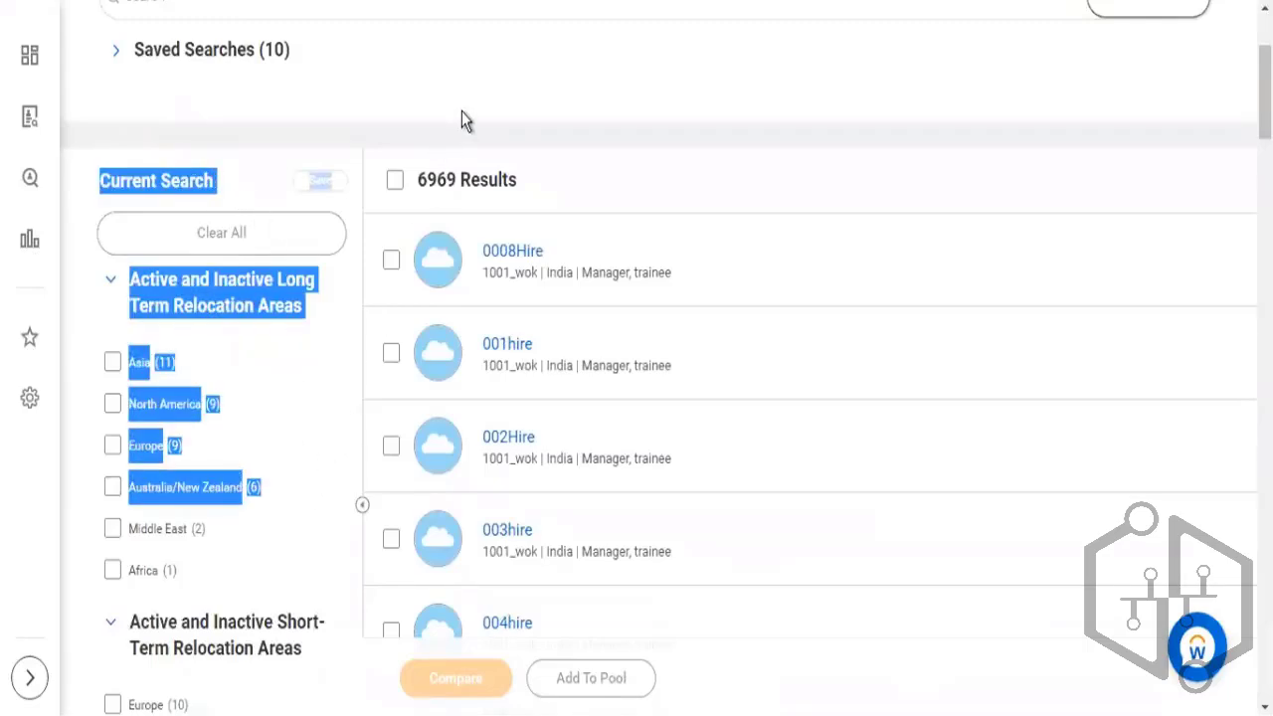
pyautogui.click(278, 139)
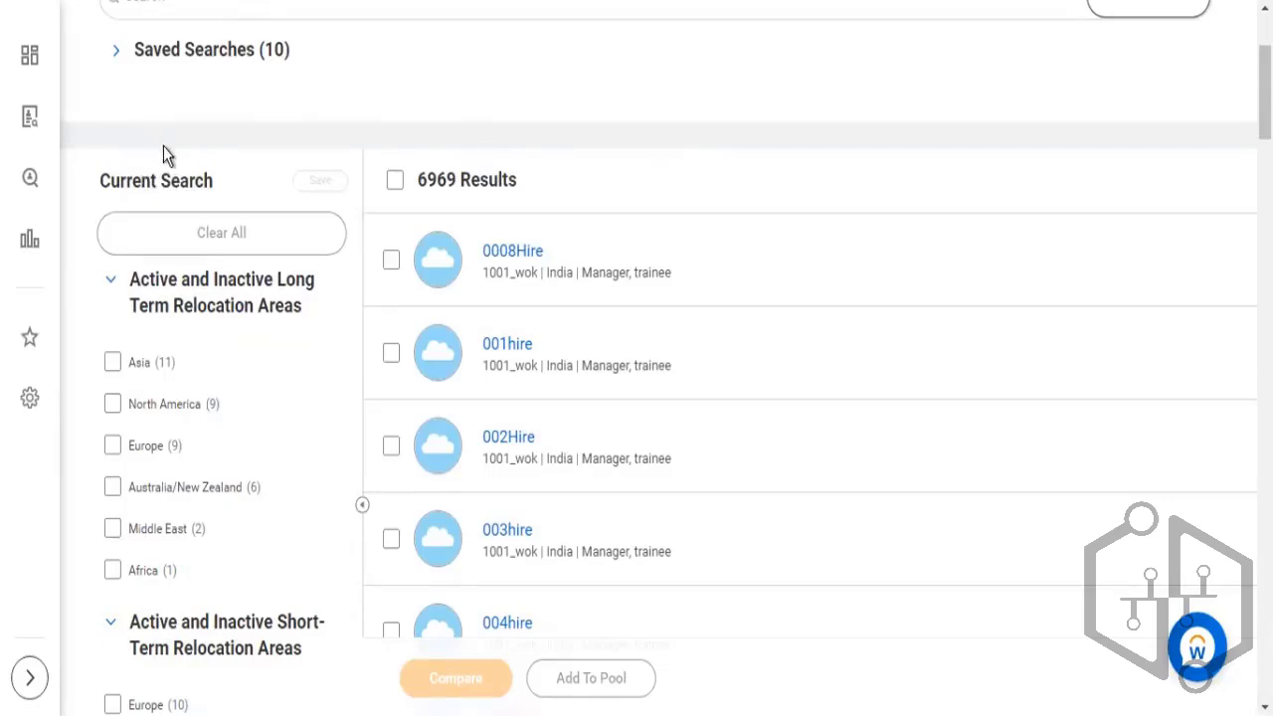
pyautogui.moveTo(529, 178); pyautogui.dragTo(413, 179)
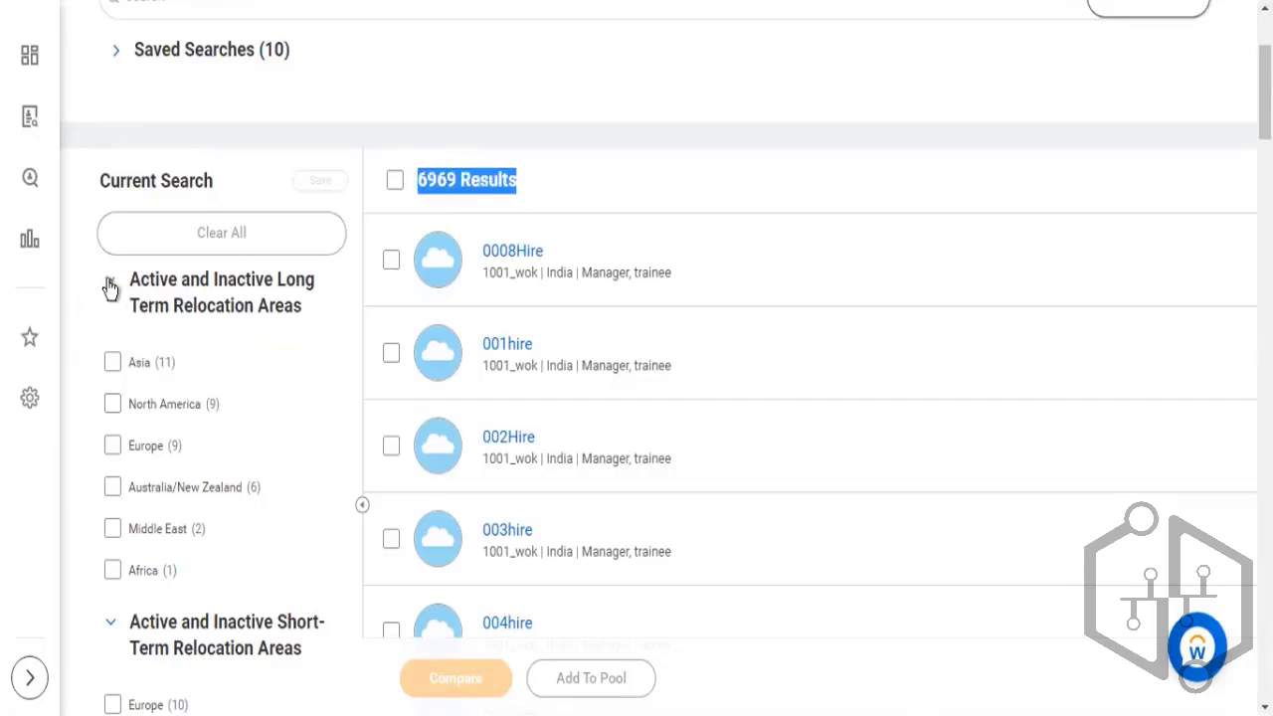
# Step: Collapse the long-term and short-term relocation area facets, leaving the Age Group facet expanded
pyautogui.click(111, 281)
pyautogui.click(147, 393)
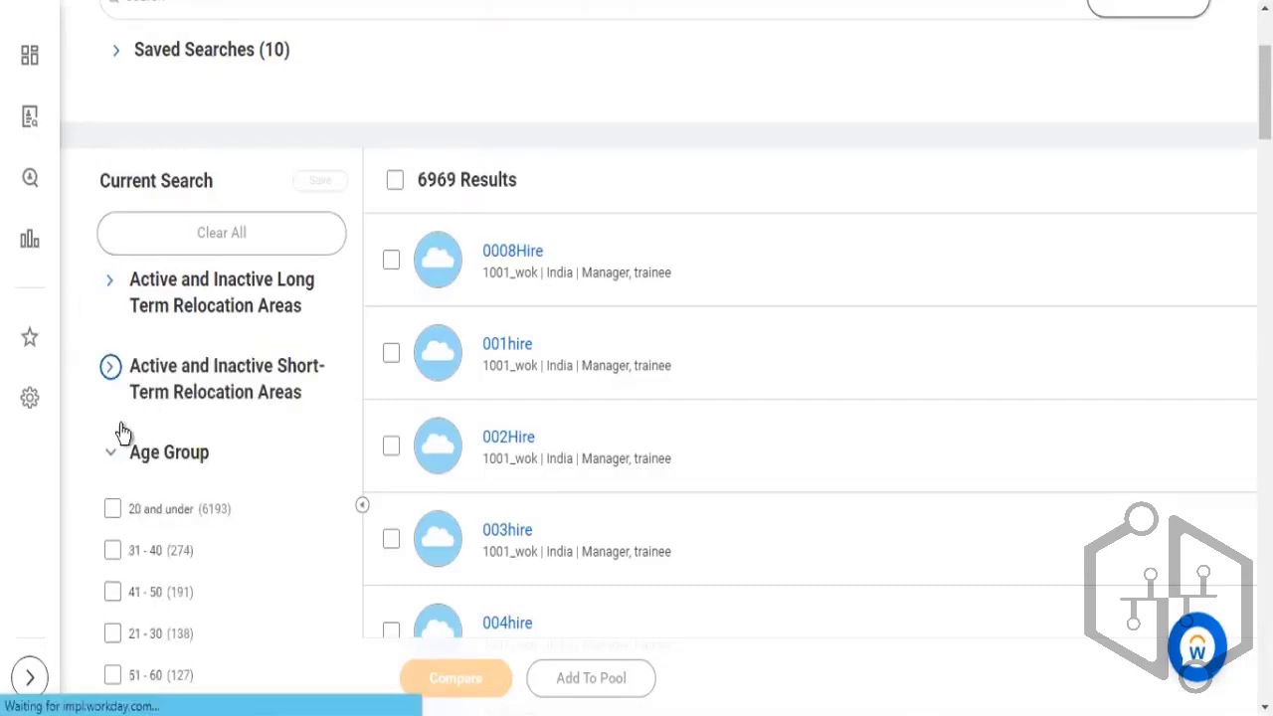
pyautogui.click(109, 453)
pyautogui.click(110, 454)
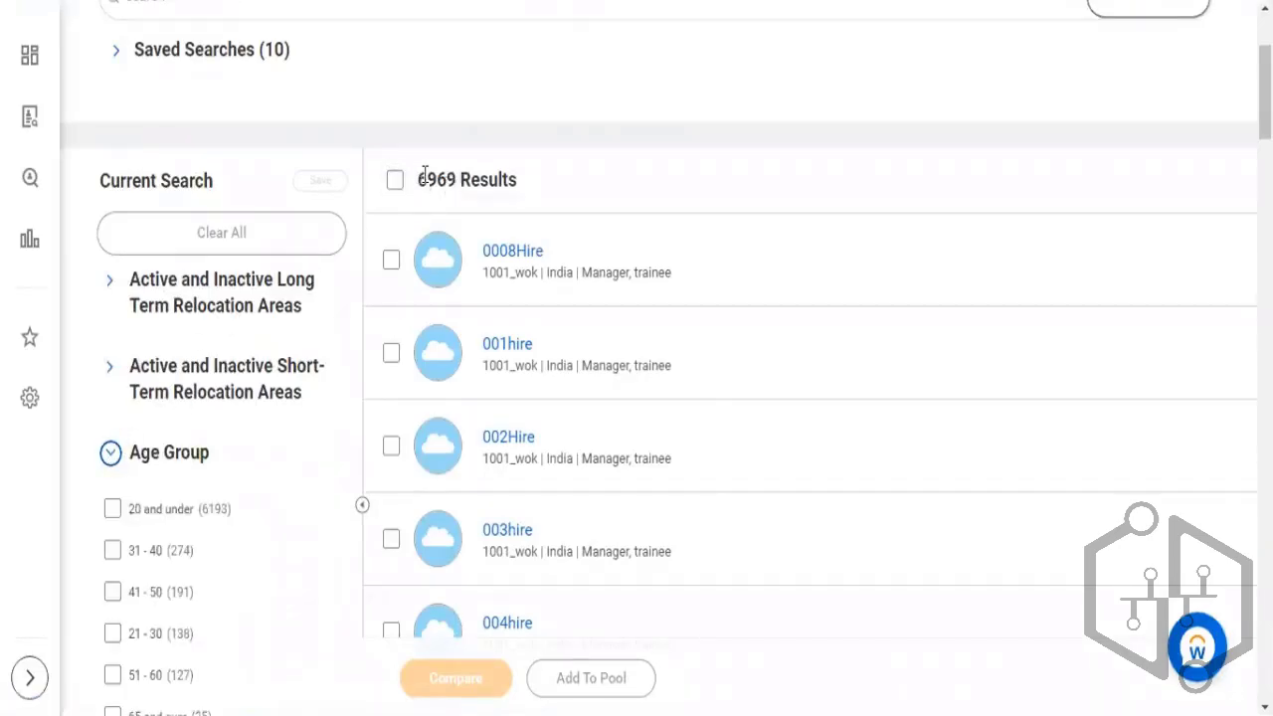
# Step: Filter the Find Workers results to the 31 - 40 age group
pyautogui.scroll(-1, 199, 428)
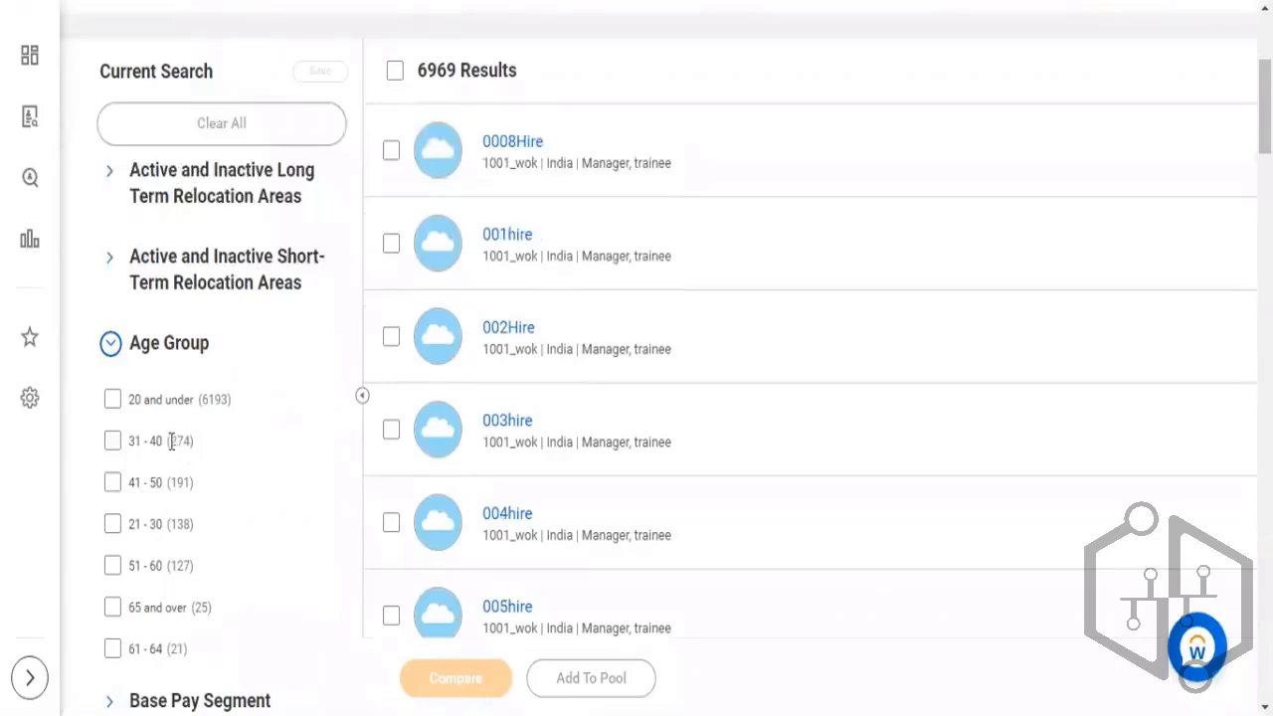
pyautogui.doubleClick(189, 442)
pyautogui.scroll(-1, 184, 418)
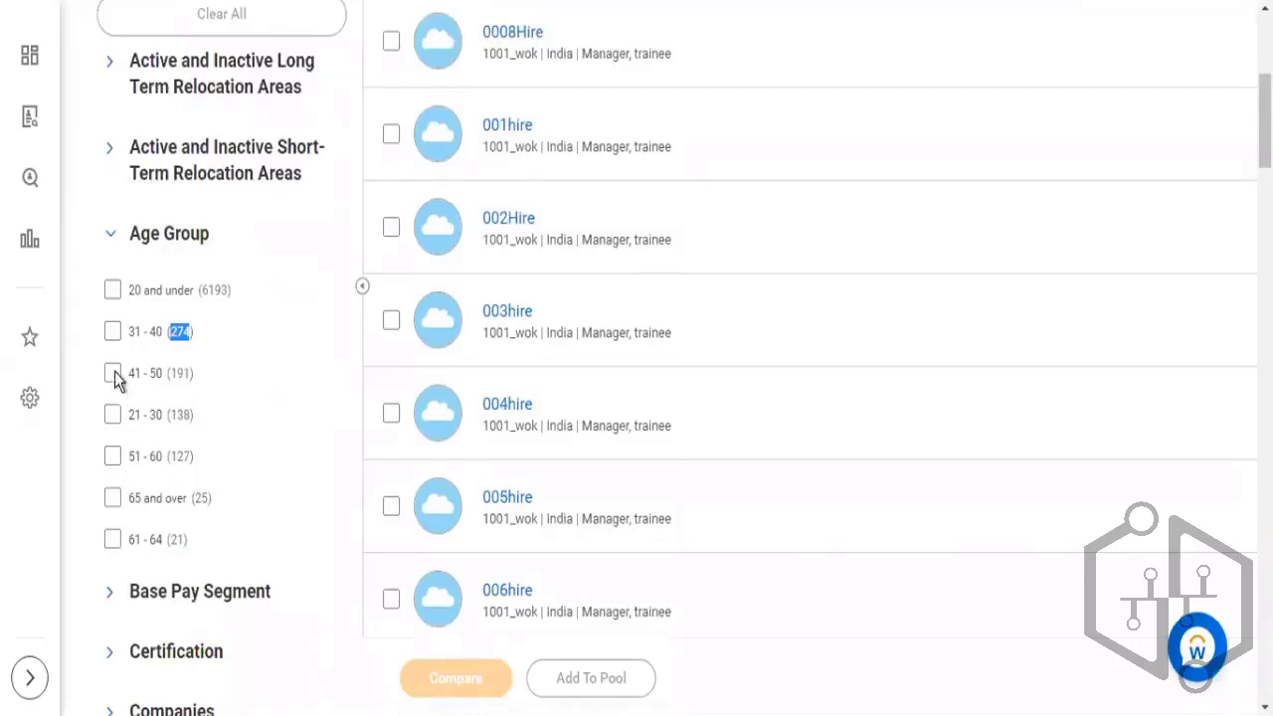
pyautogui.click(112, 334)
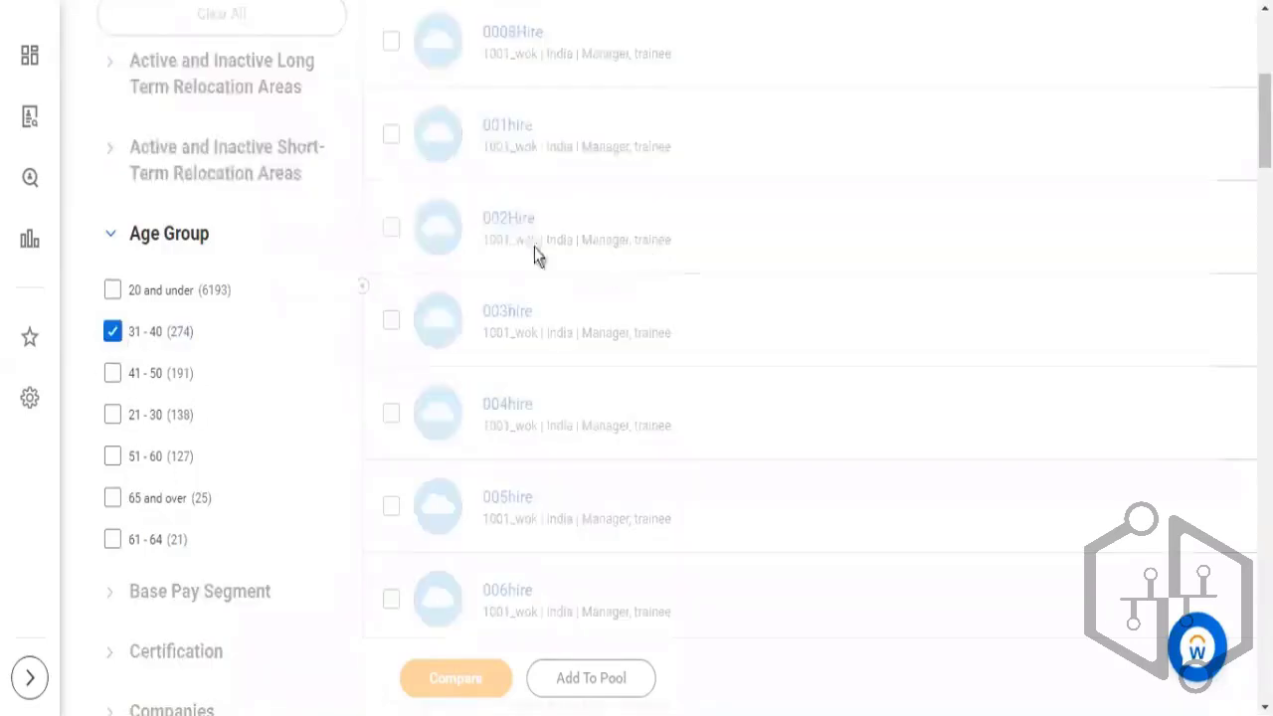
# Step: Highlight the filtered results total in Find Workers and expand the Cost Center facet
pyautogui.scroll(2, 428, 89)
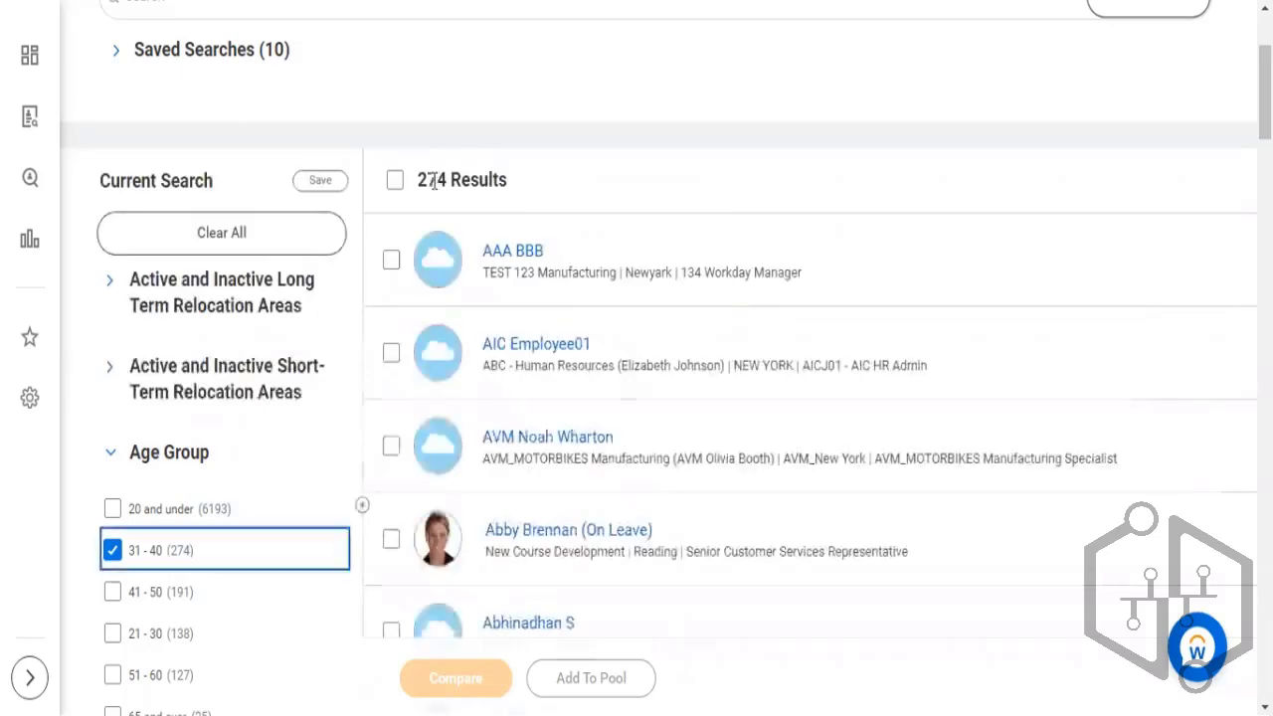
pyautogui.tripleClick(497, 197)
pyautogui.scroll(-5, 228, 364)
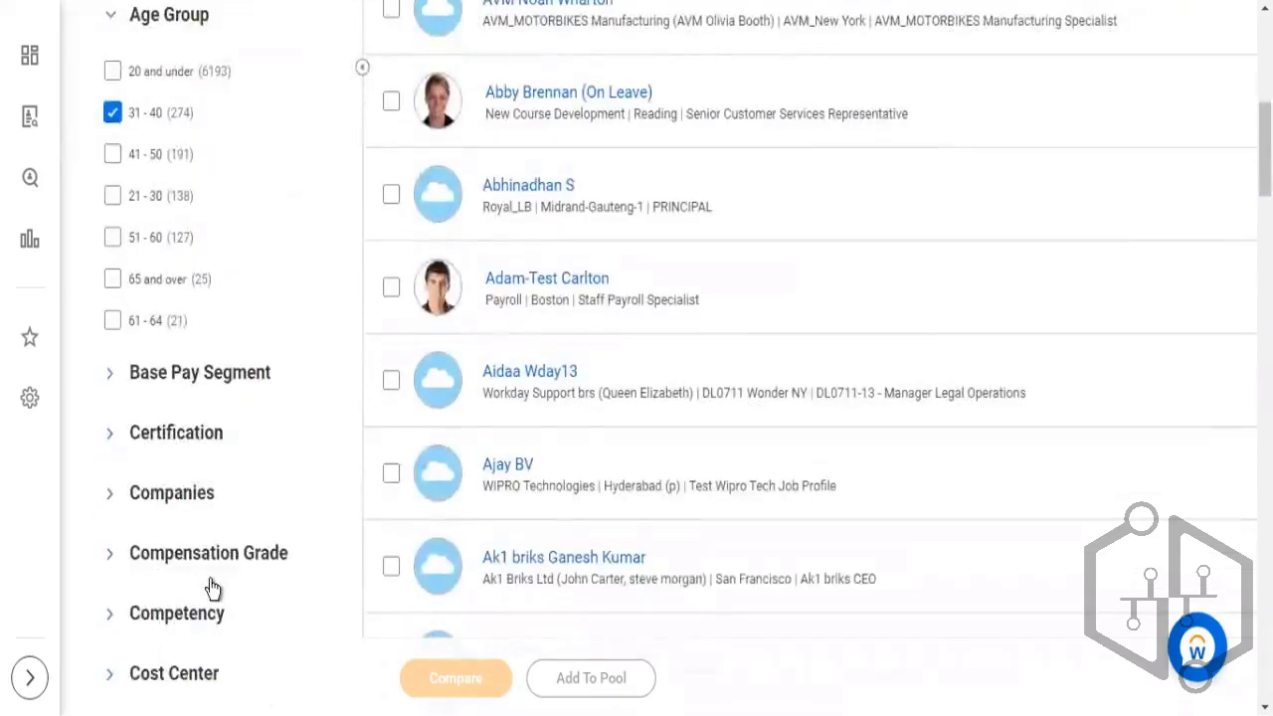
pyautogui.scroll(-4, 207, 585)
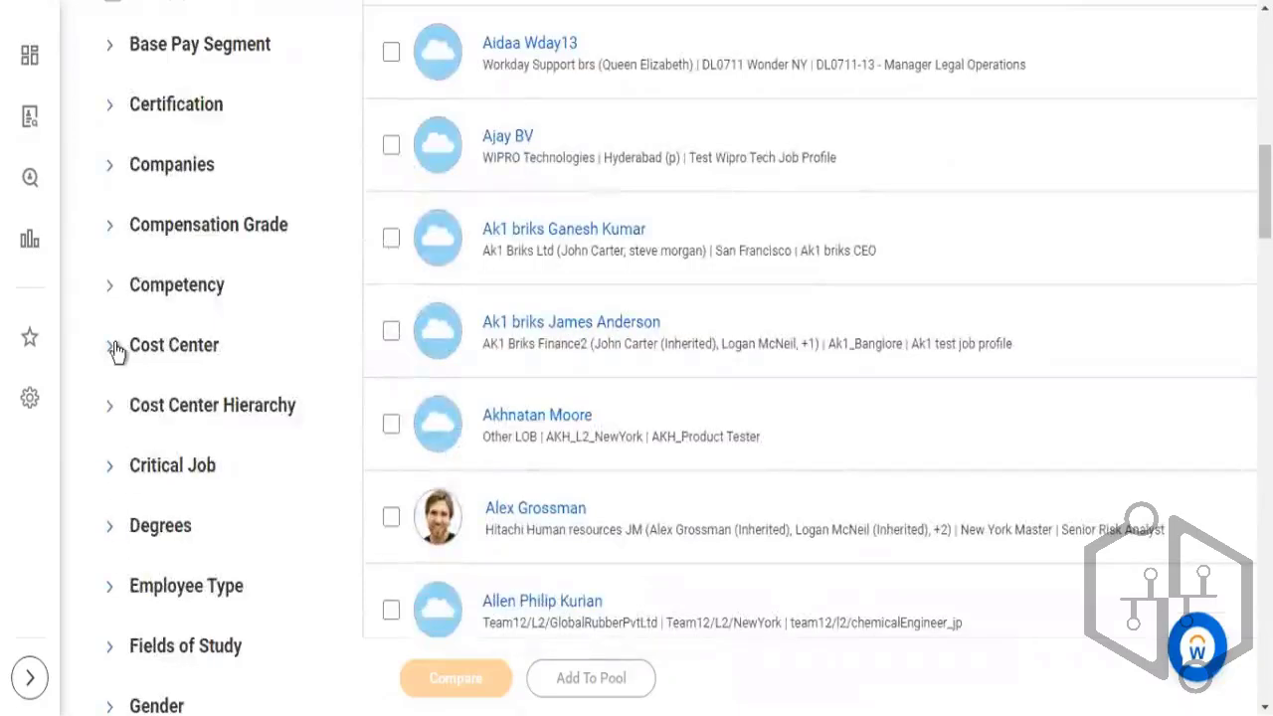
pyautogui.click(149, 348)
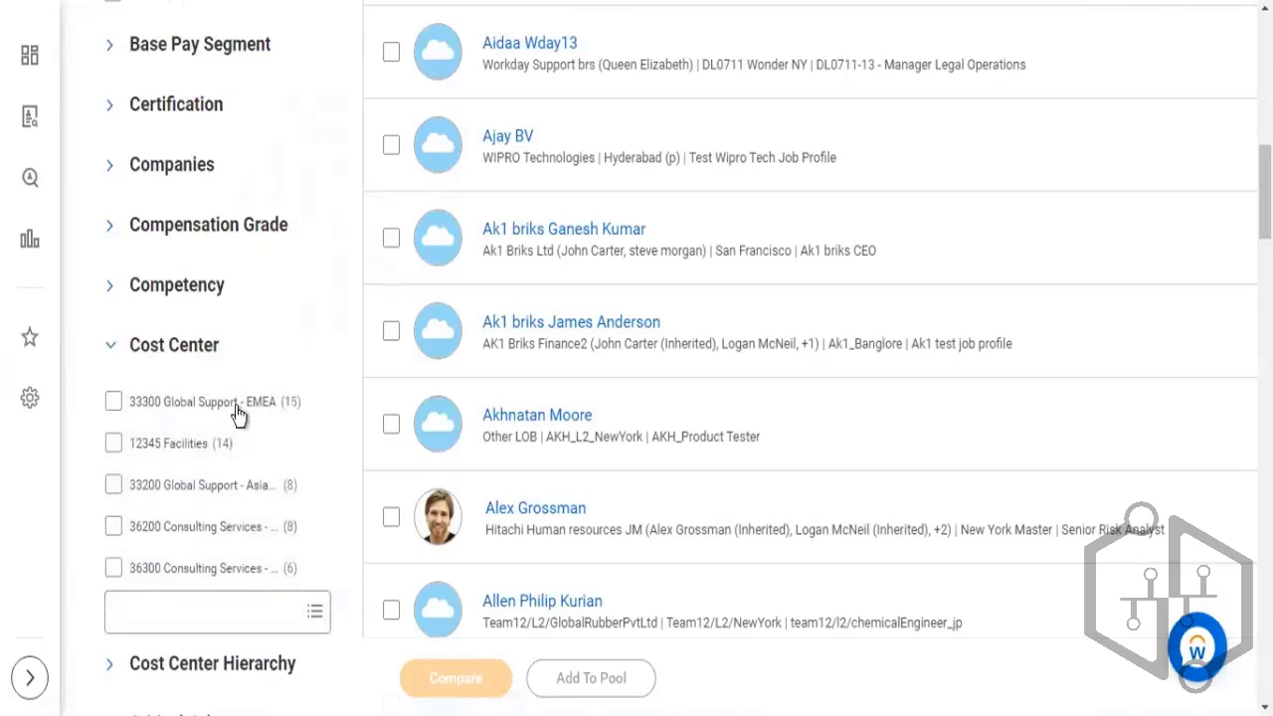
# Step: Compare the worker counts beside the 31 - 40 age group and the 33300 Global Support - EMEA cost center, highlighting each
pyautogui.scroll(4, 179, 229)
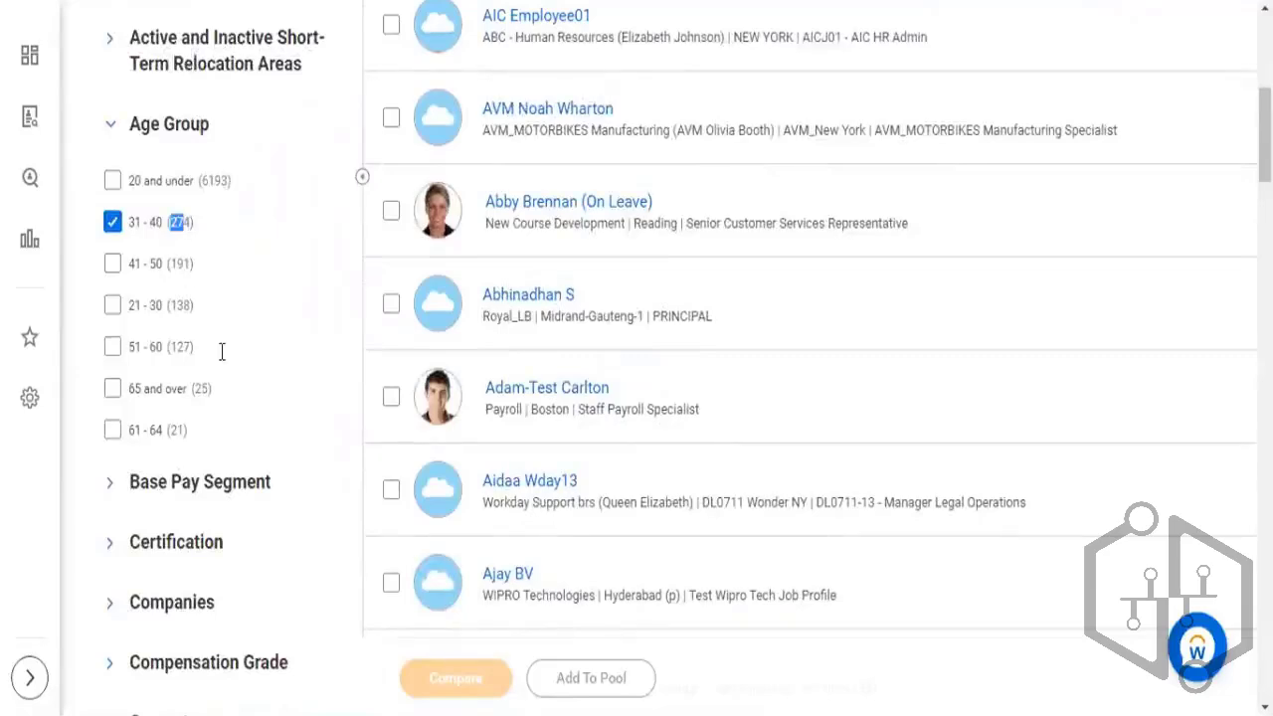
pyautogui.scroll(-5, 250, 375)
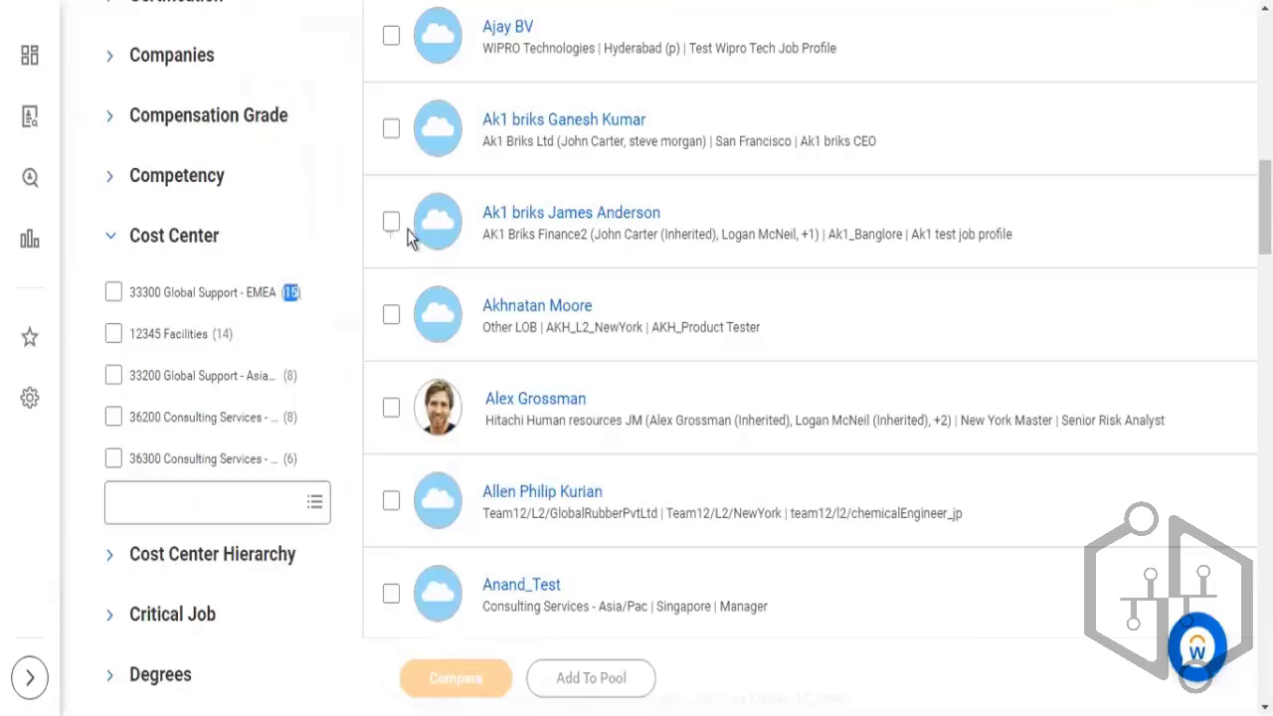
pyautogui.scroll(8, 403, 233)
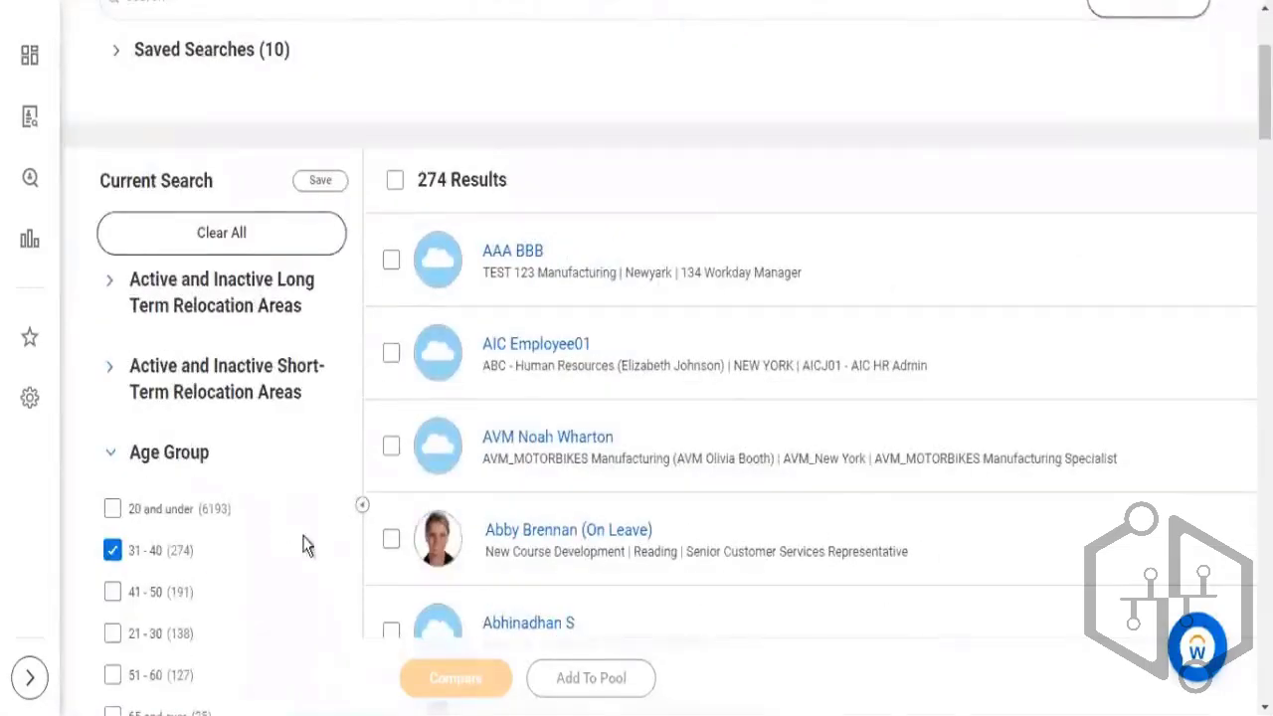
pyautogui.scroll(-10, 278, 524)
pyautogui.scroll(3, 308, 219)
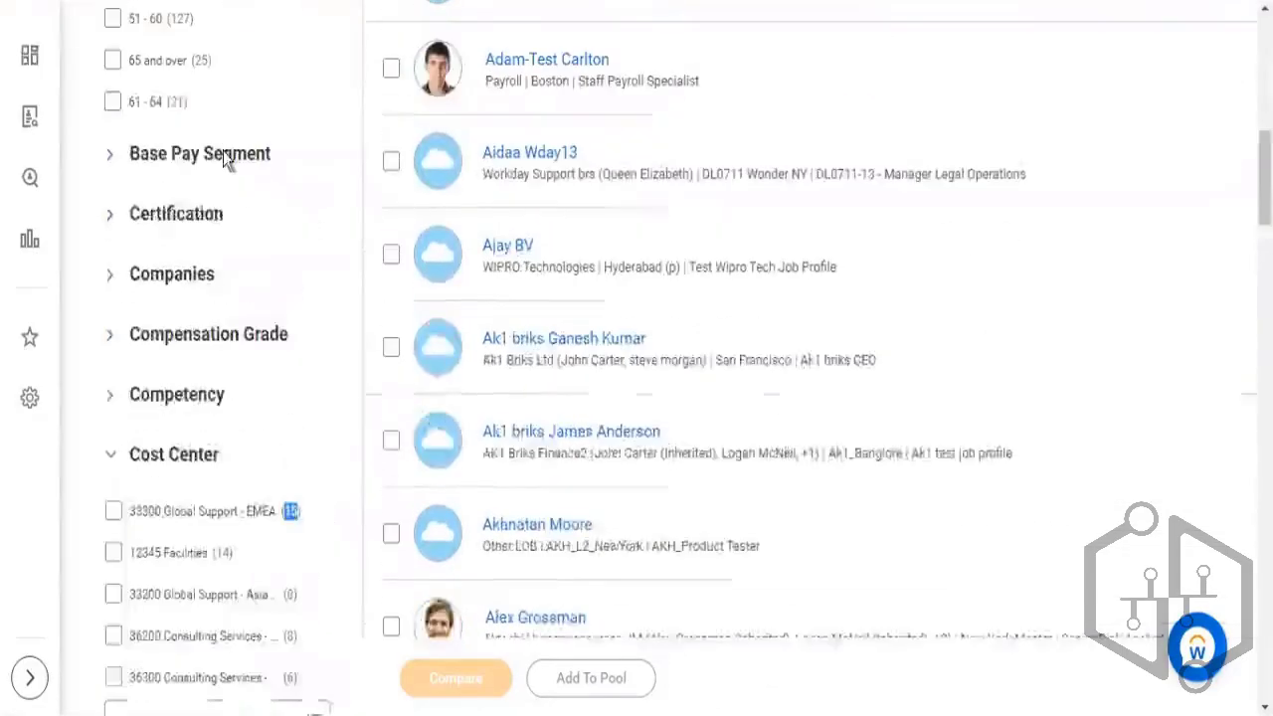
pyautogui.scroll(3, 199, 94)
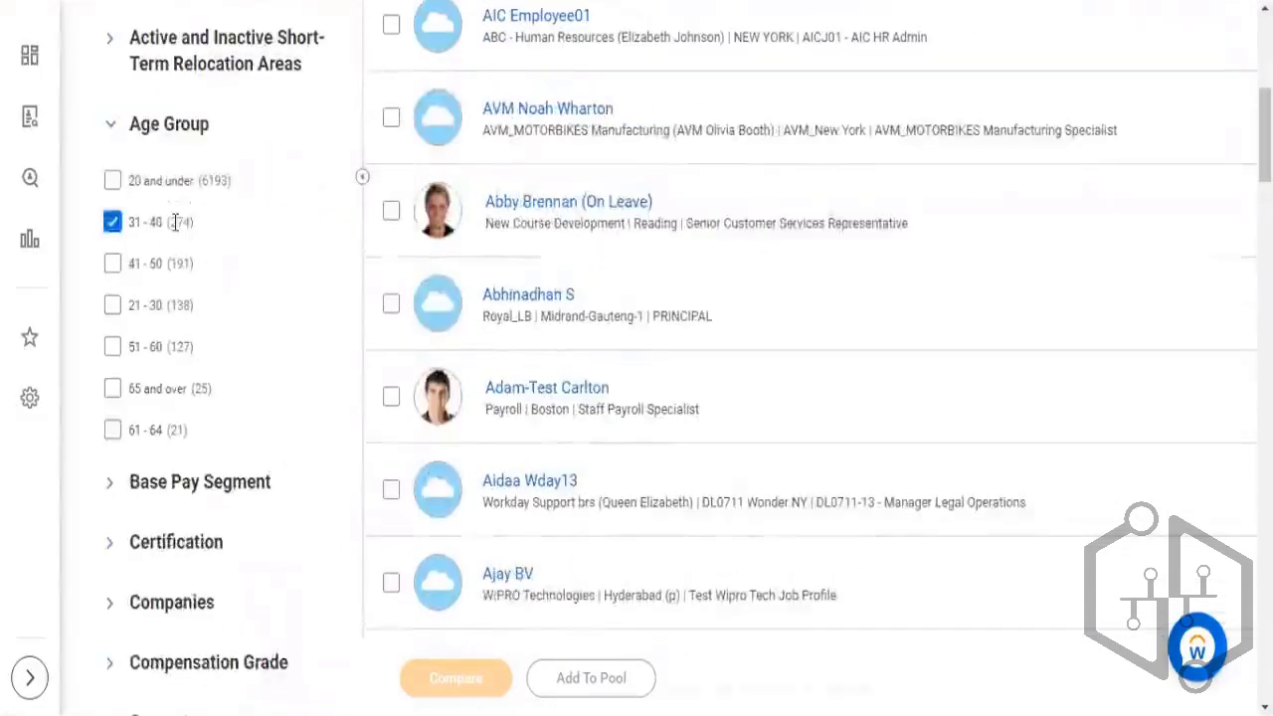
pyautogui.doubleClick(177, 222)
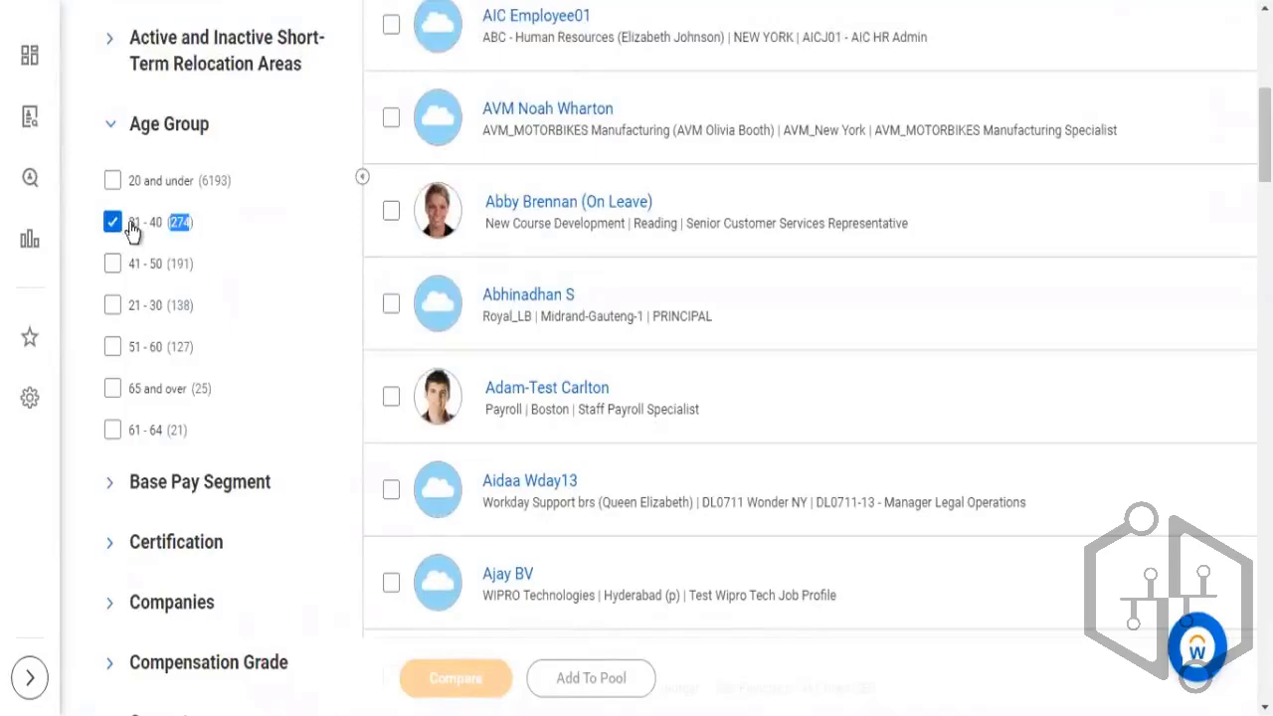
# Step: Expand the Employee Type facet and highlight the worker count beside Regular
pyautogui.scroll(-5, 202, 247)
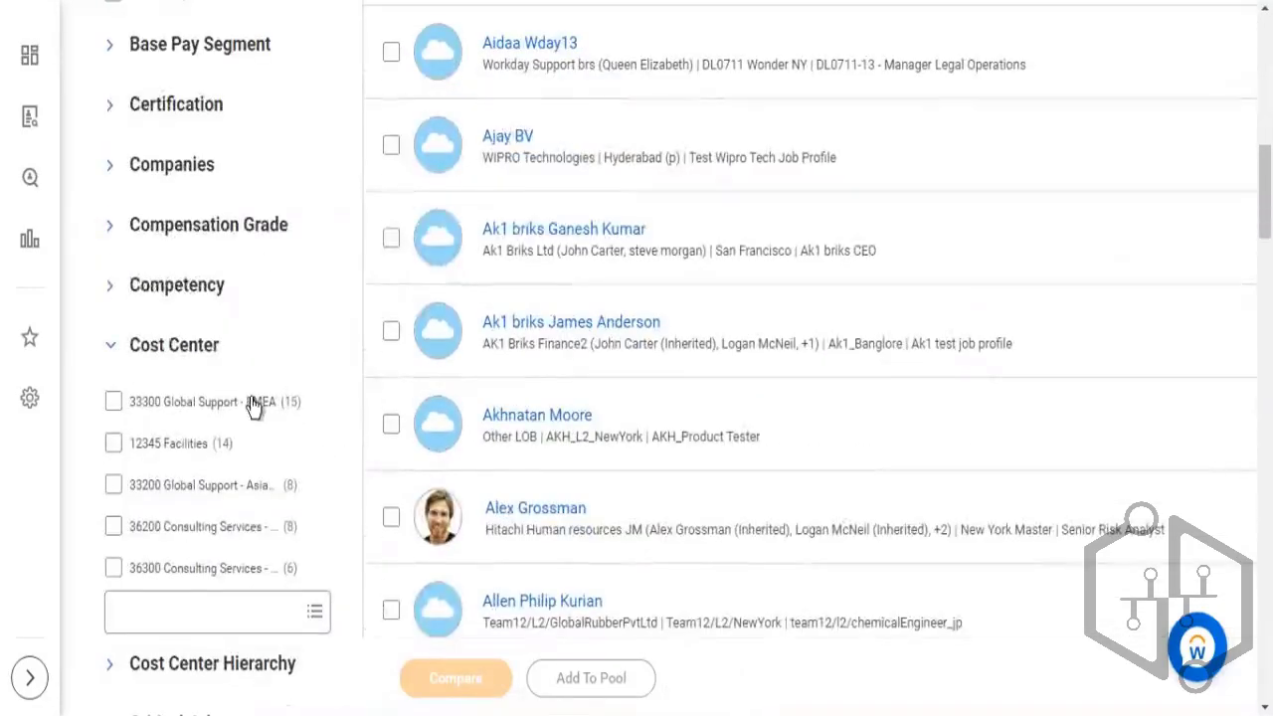
pyautogui.scroll(-5, 280, 410)
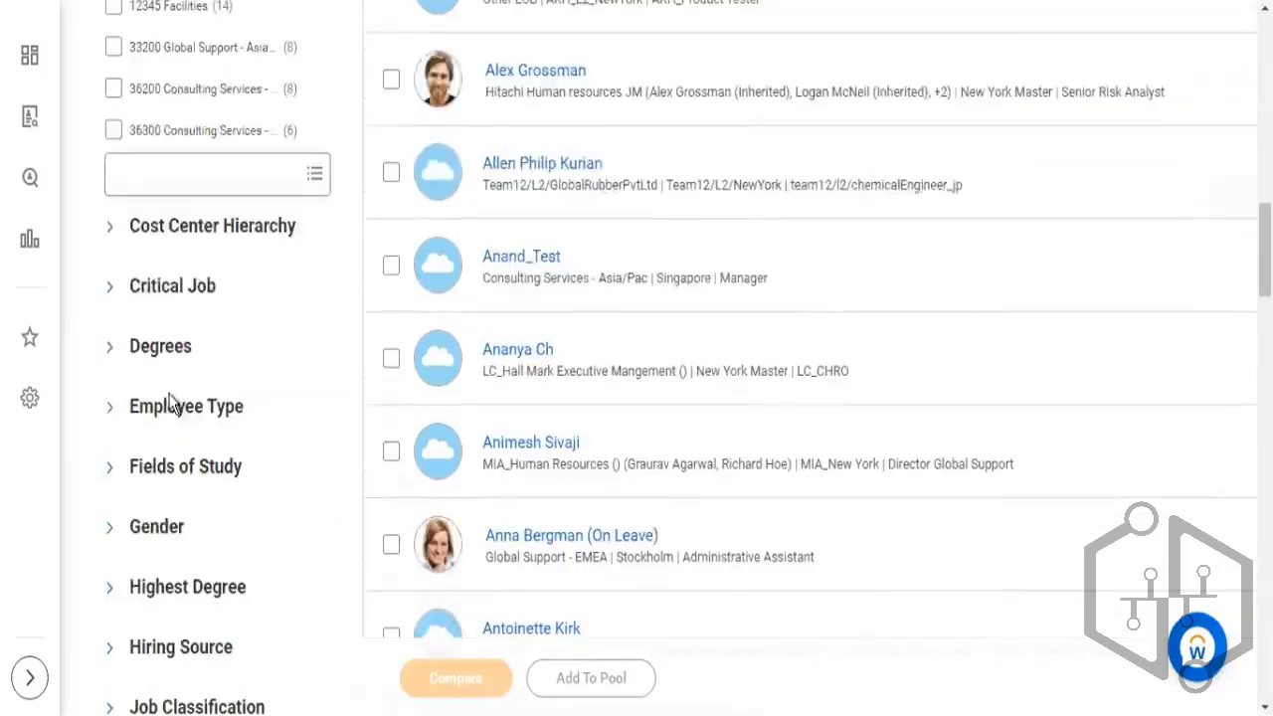
pyautogui.click(278, 408)
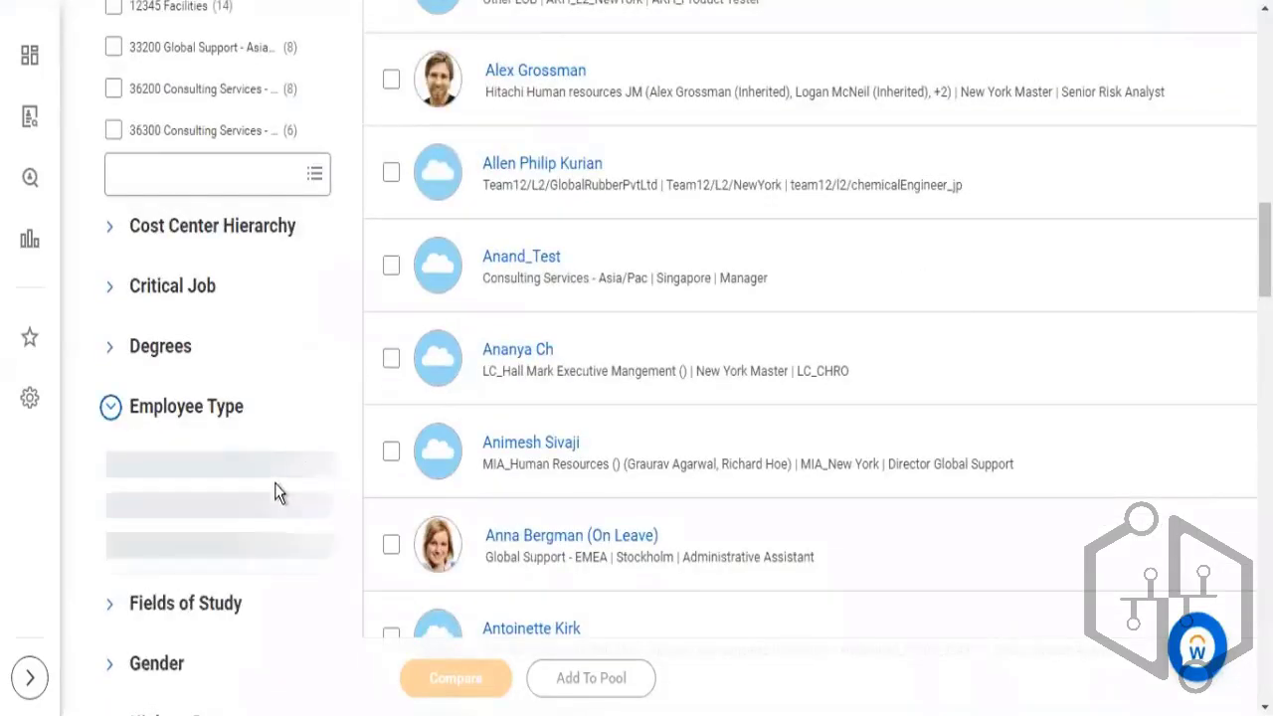
pyautogui.scroll(-1, 328, 465)
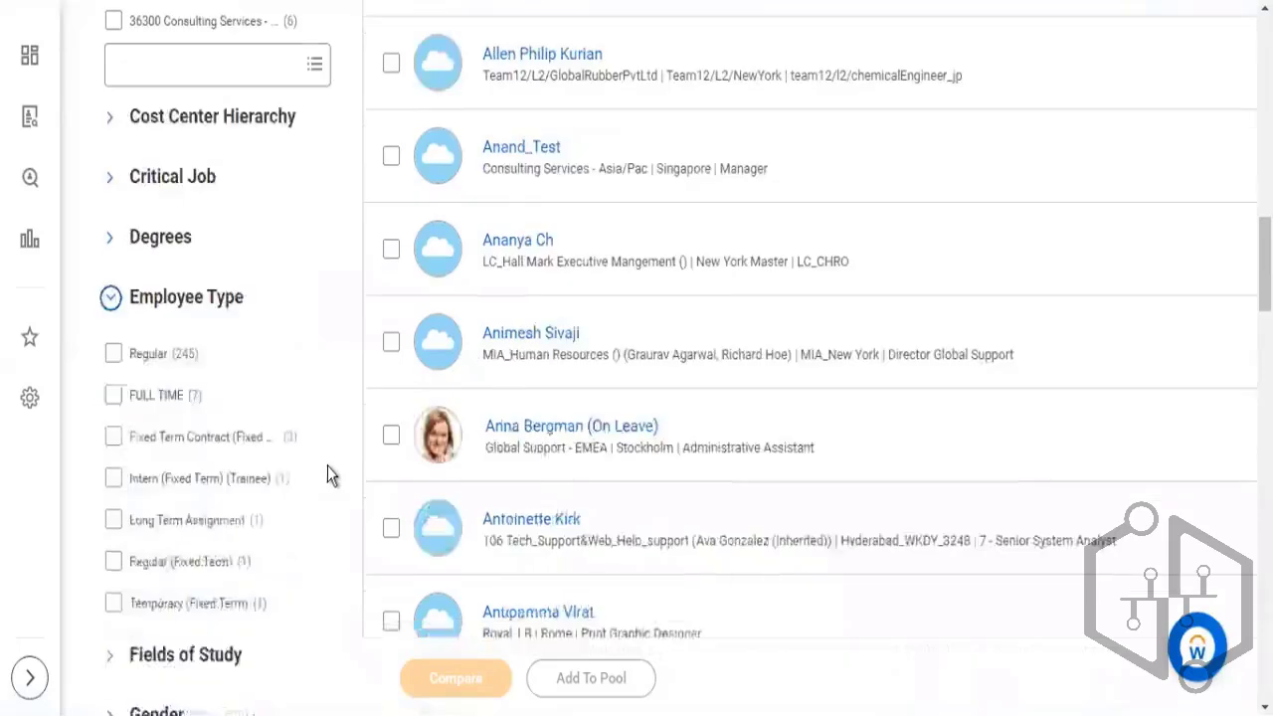
pyautogui.doubleClick(188, 355)
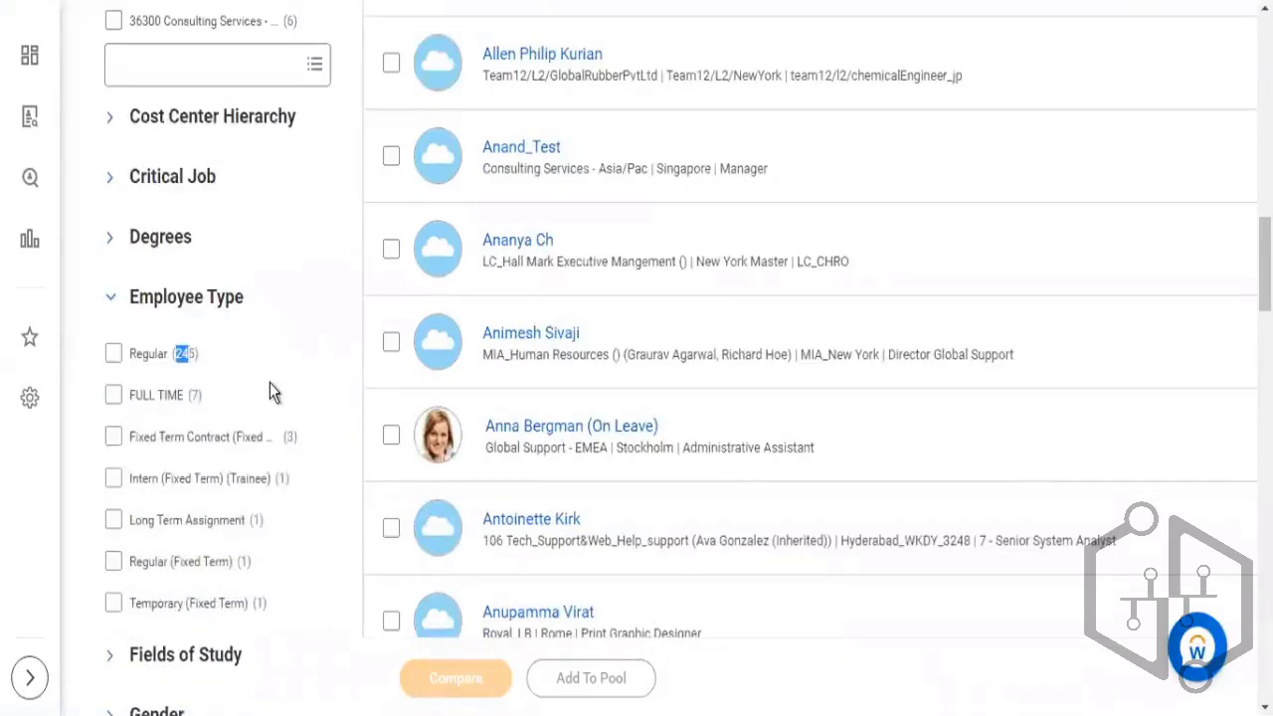
# Step: Add the 41 - 50 age group to the Find Workers filter and highlight the results total
pyautogui.scroll(-1, 269, 385)
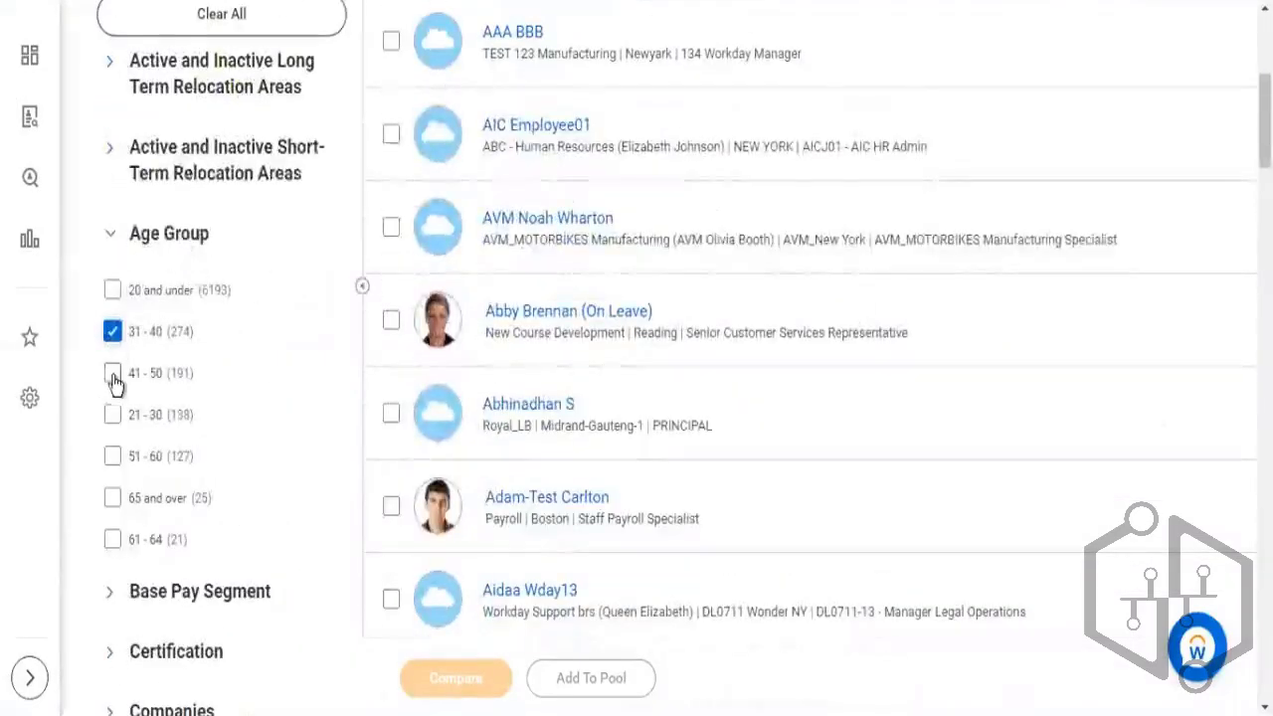
pyautogui.click(113, 374)
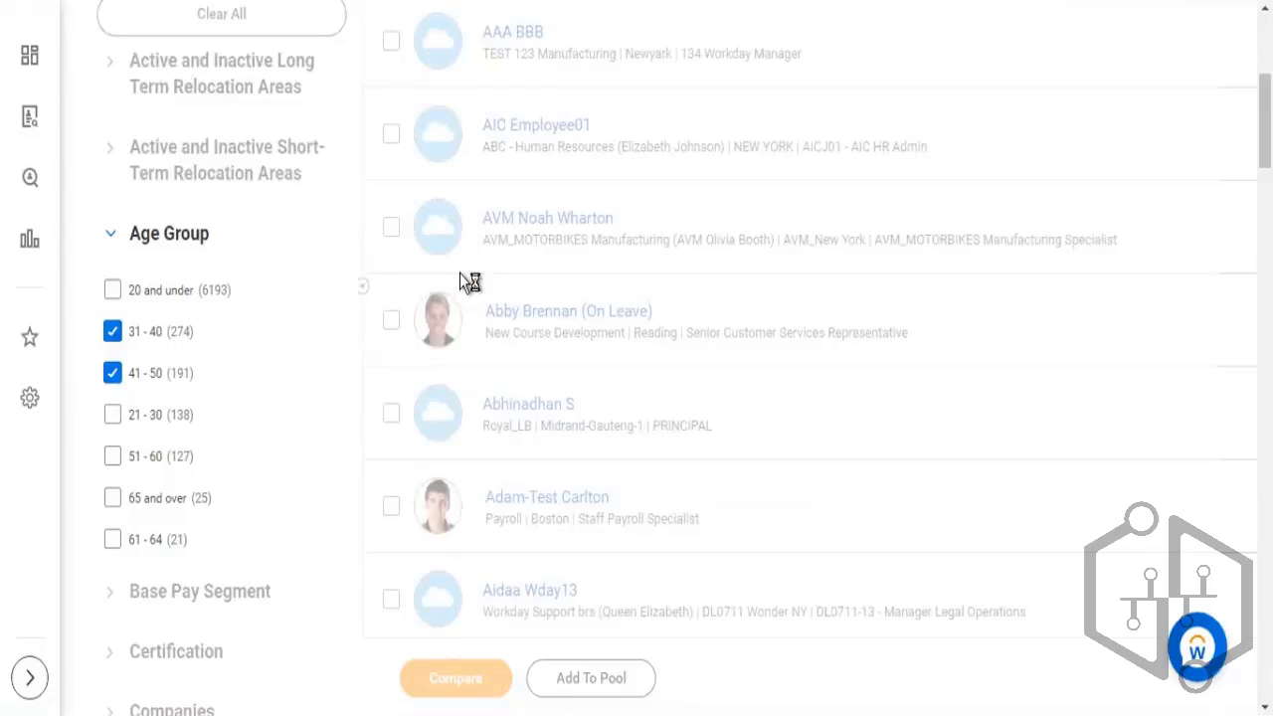
pyautogui.scroll(3, 459, 274)
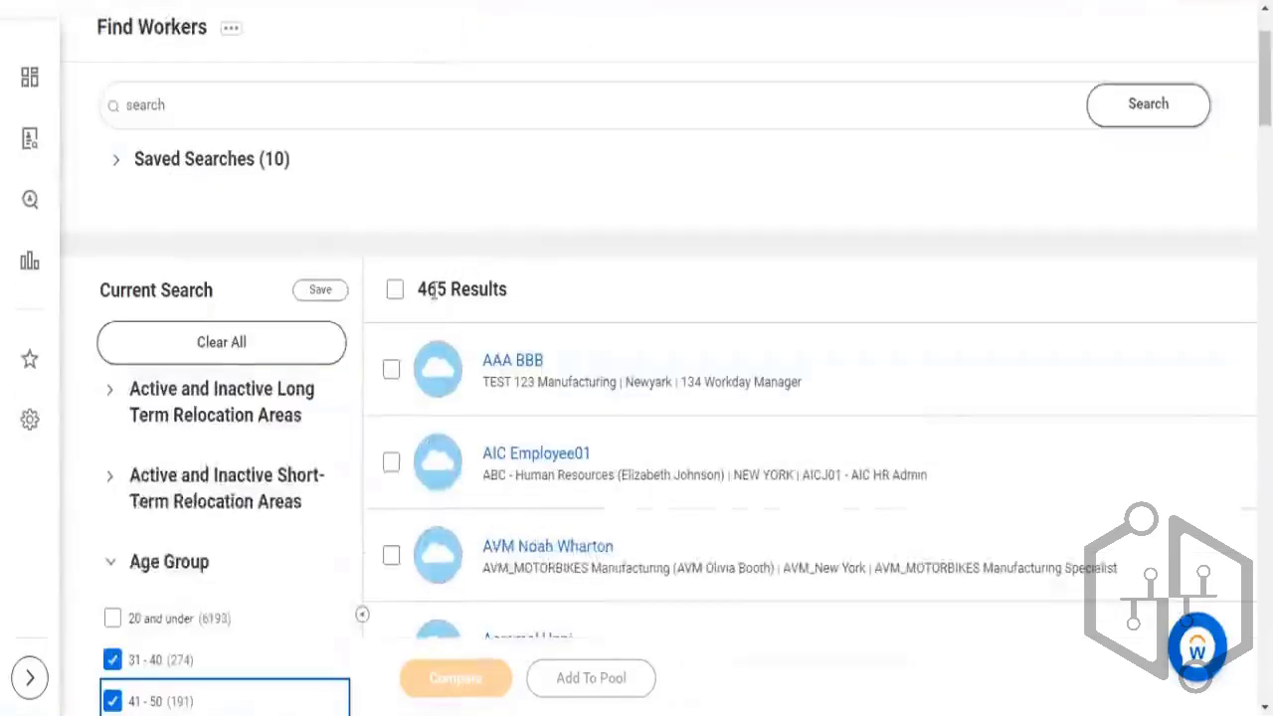
pyautogui.doubleClick(443, 289)
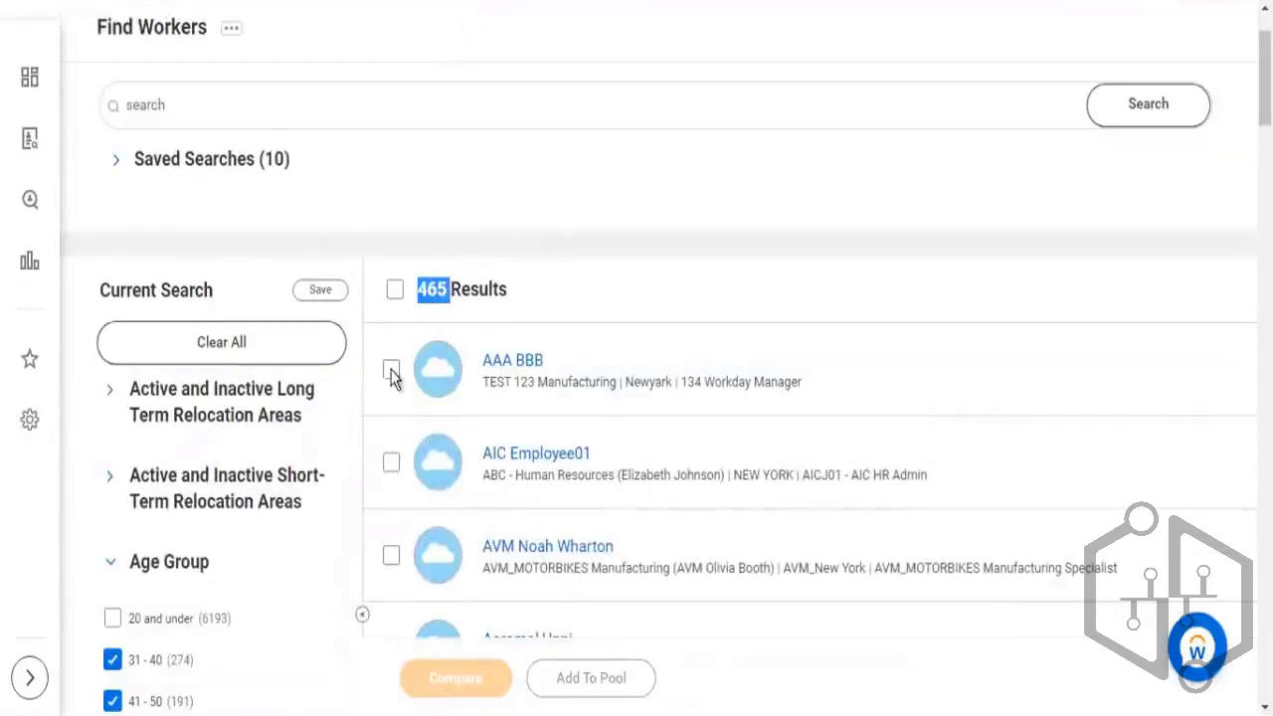
# Step: Review the updated Cost Center and Employee Type facet counts, and highlight the Current Search heading above the facets
pyautogui.scroll(-3, 415, 347)
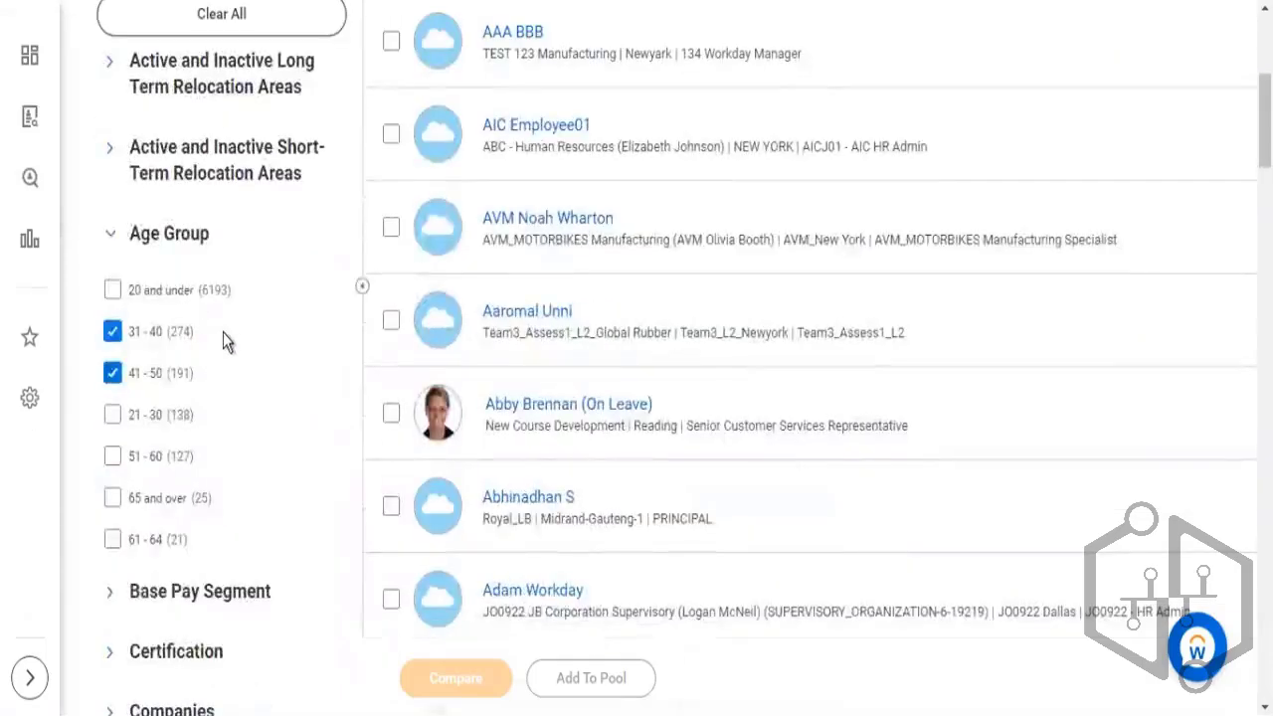
pyautogui.scroll(-6, 241, 327)
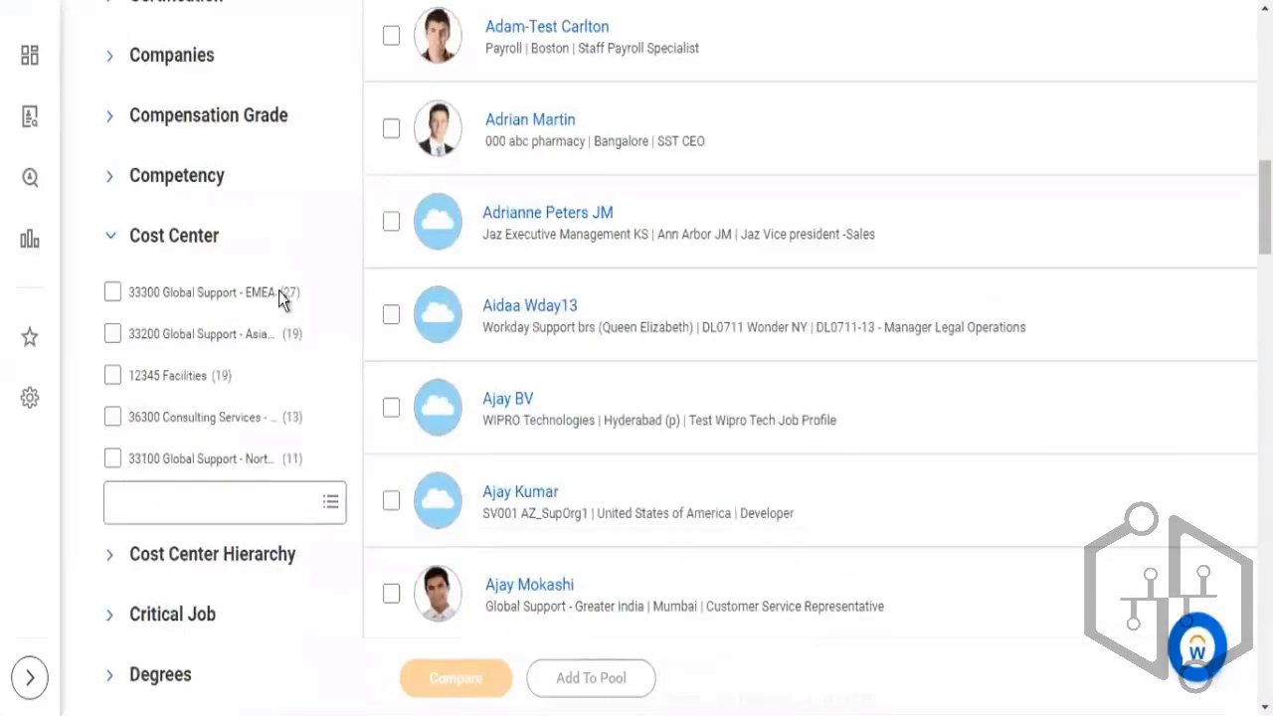
pyautogui.scroll(9, 467, 267)
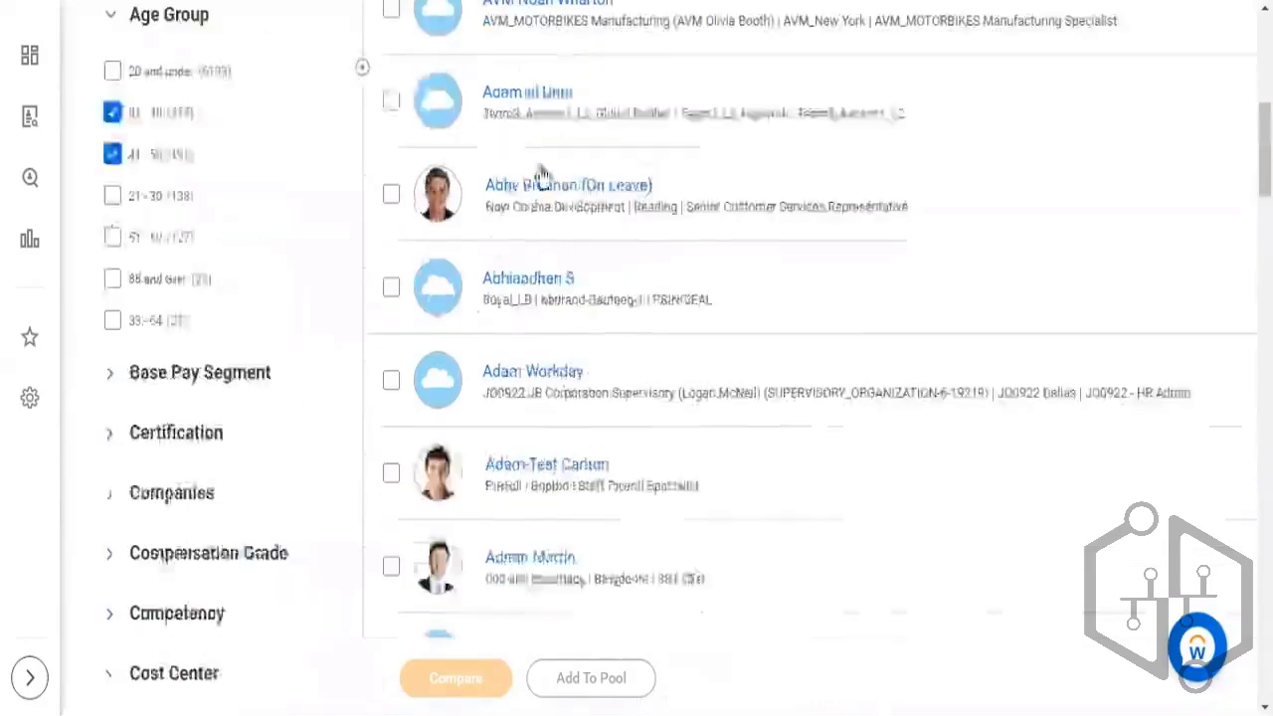
pyautogui.scroll(-6, 256, 440)
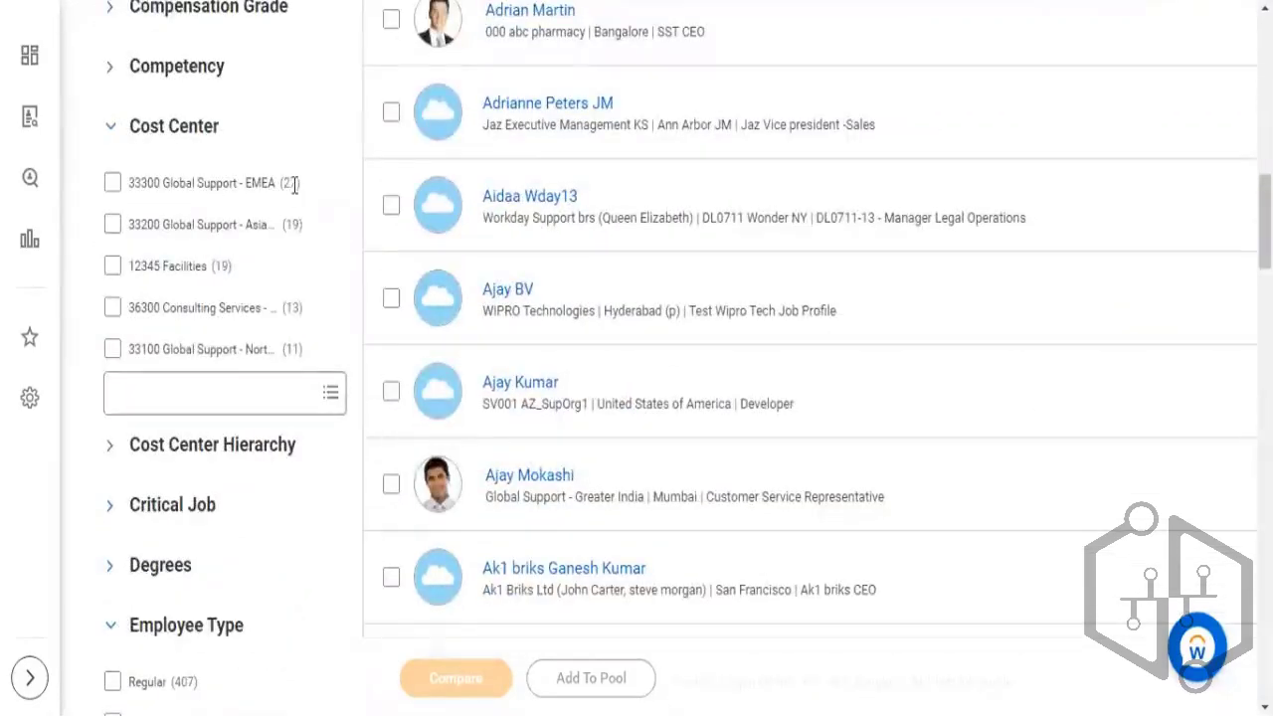
pyautogui.scroll(-3, 239, 338)
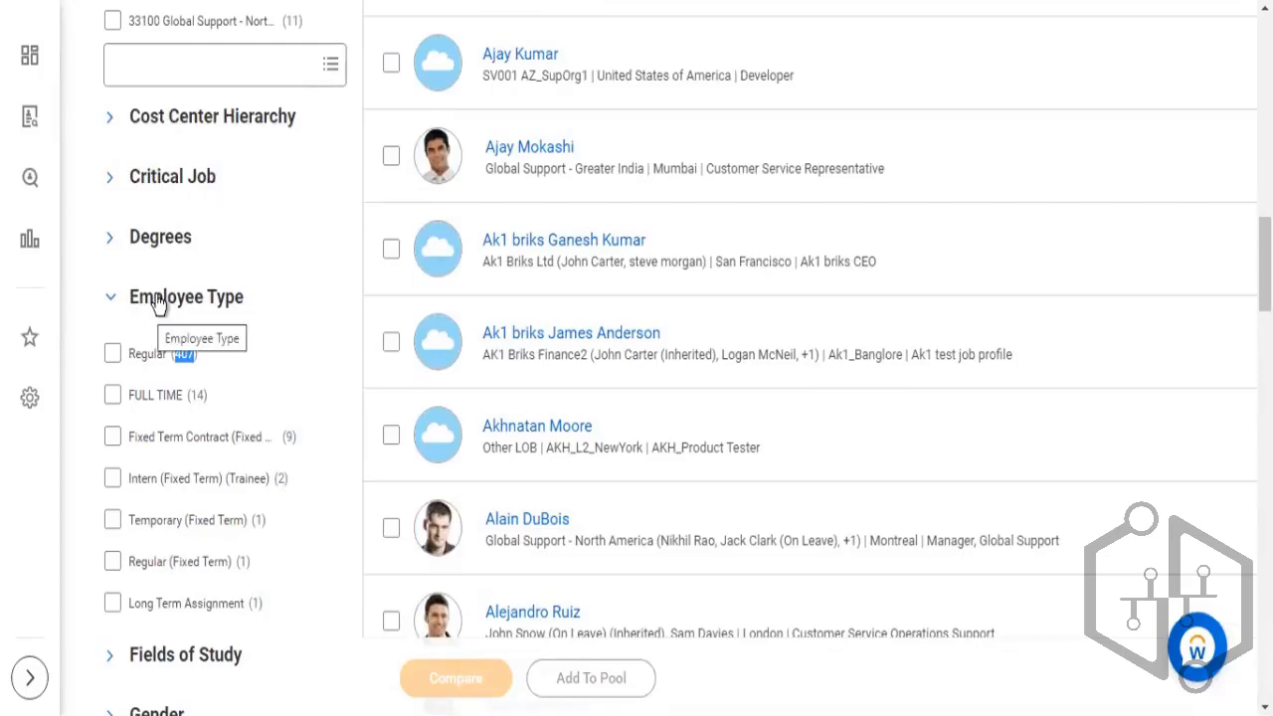
pyautogui.scroll(4, 217, 203)
pyautogui.scroll(6, 217, 203)
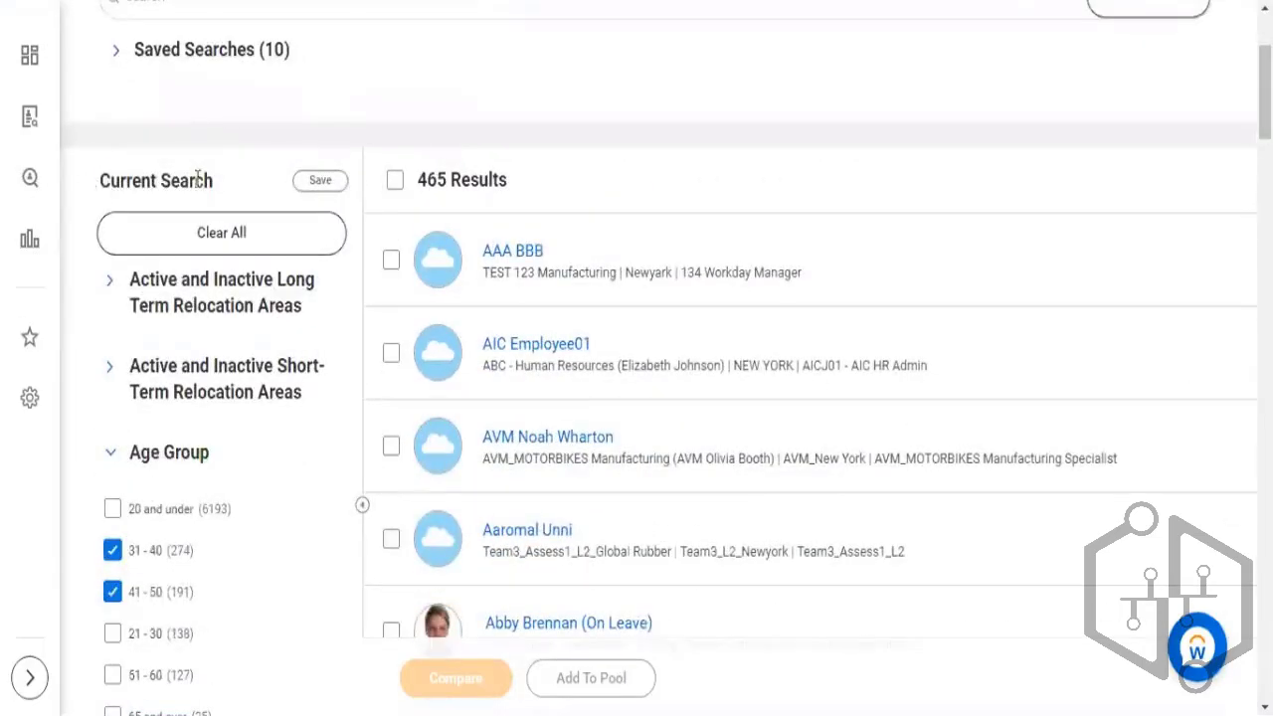
pyautogui.moveTo(100, 181); pyautogui.dragTo(204, 180)
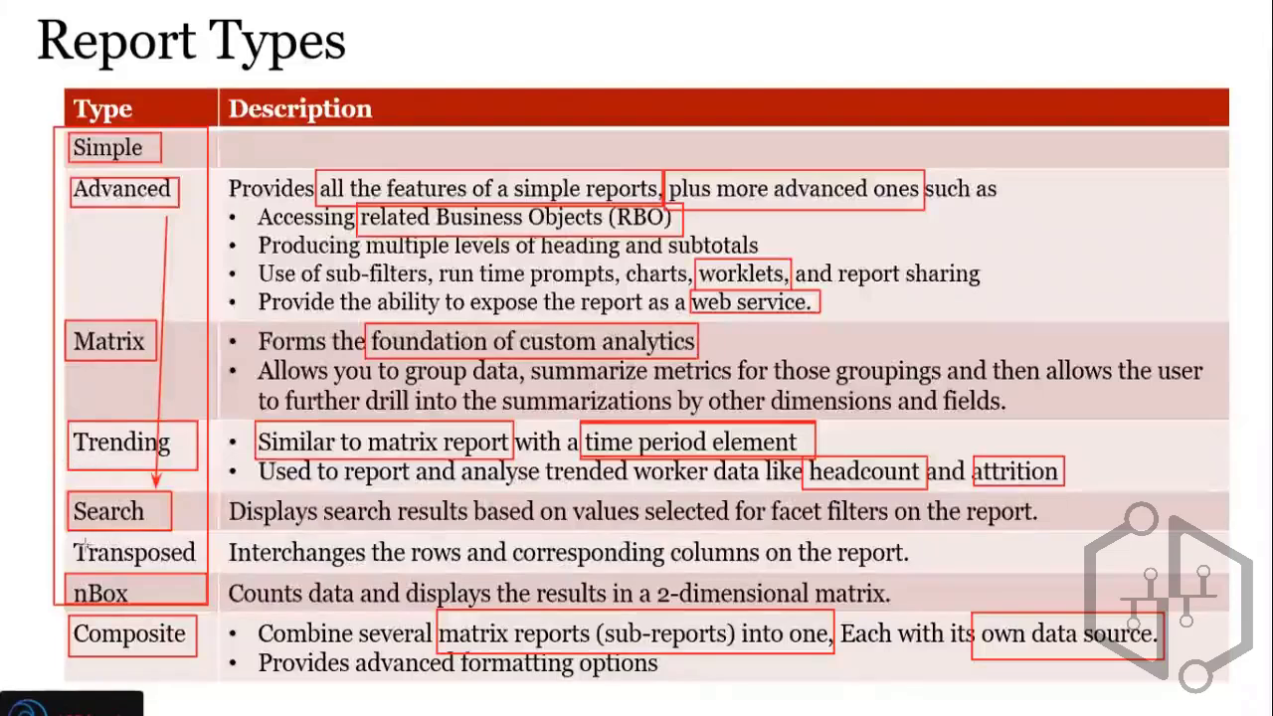
# Step: Annotate the Report Types slide with an arrow beneath Search and a rectangle around Transposed
pyautogui.moveTo(146, 541); pyautogui.dragTo(188, 530)
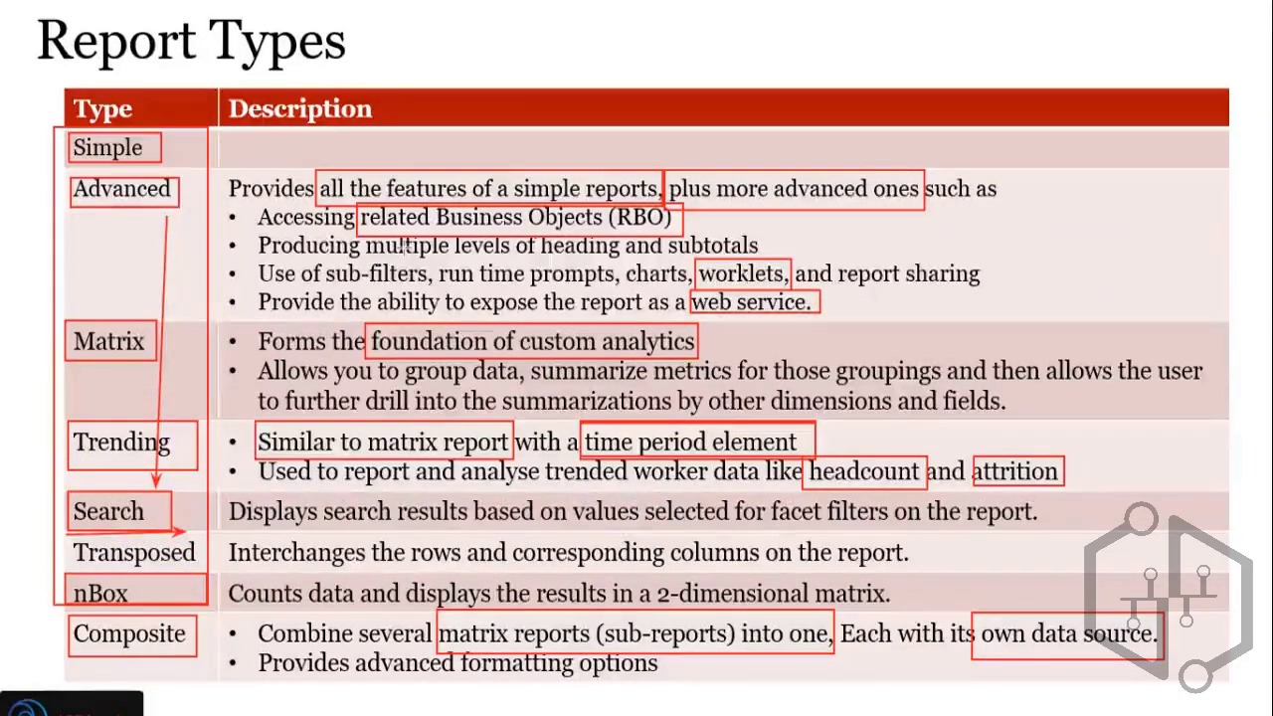
pyautogui.moveTo(67, 529); pyautogui.dragTo(205, 569)
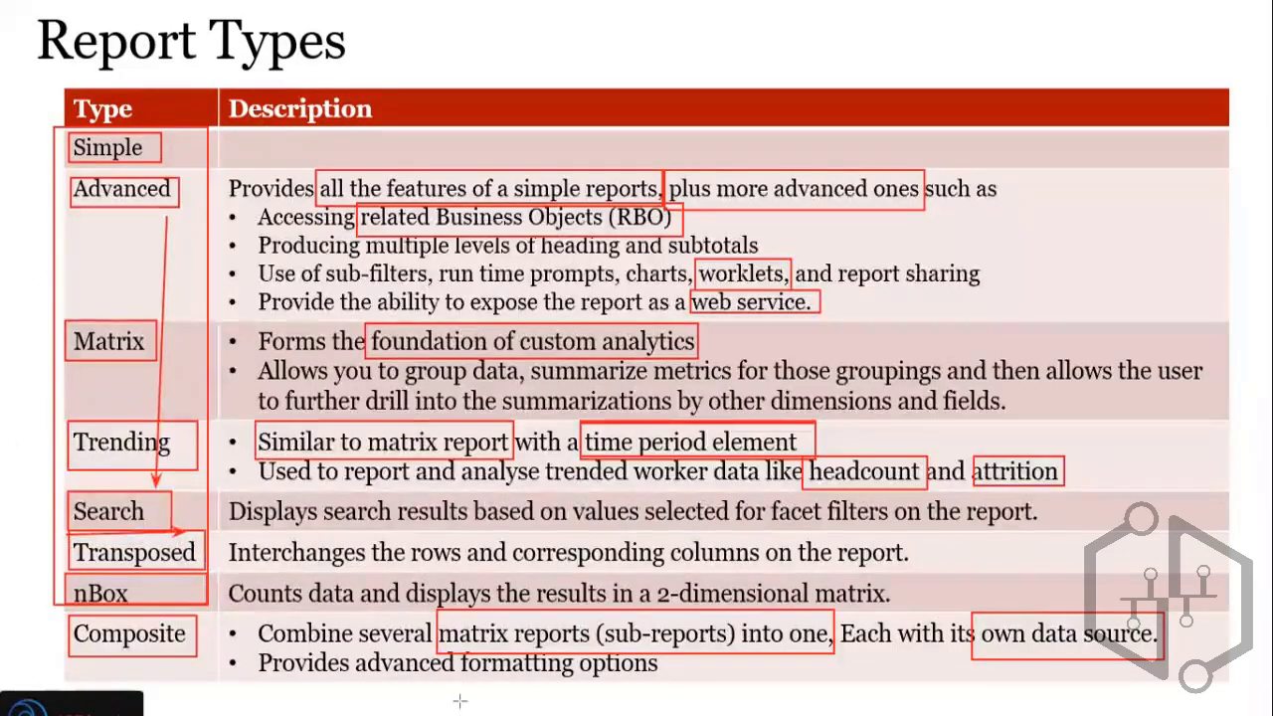
# Step: Switch to the Workday remote session, search for "all custom repo" and open the All Custom Reports report
pyautogui.hotkey('alt', 'Tab')
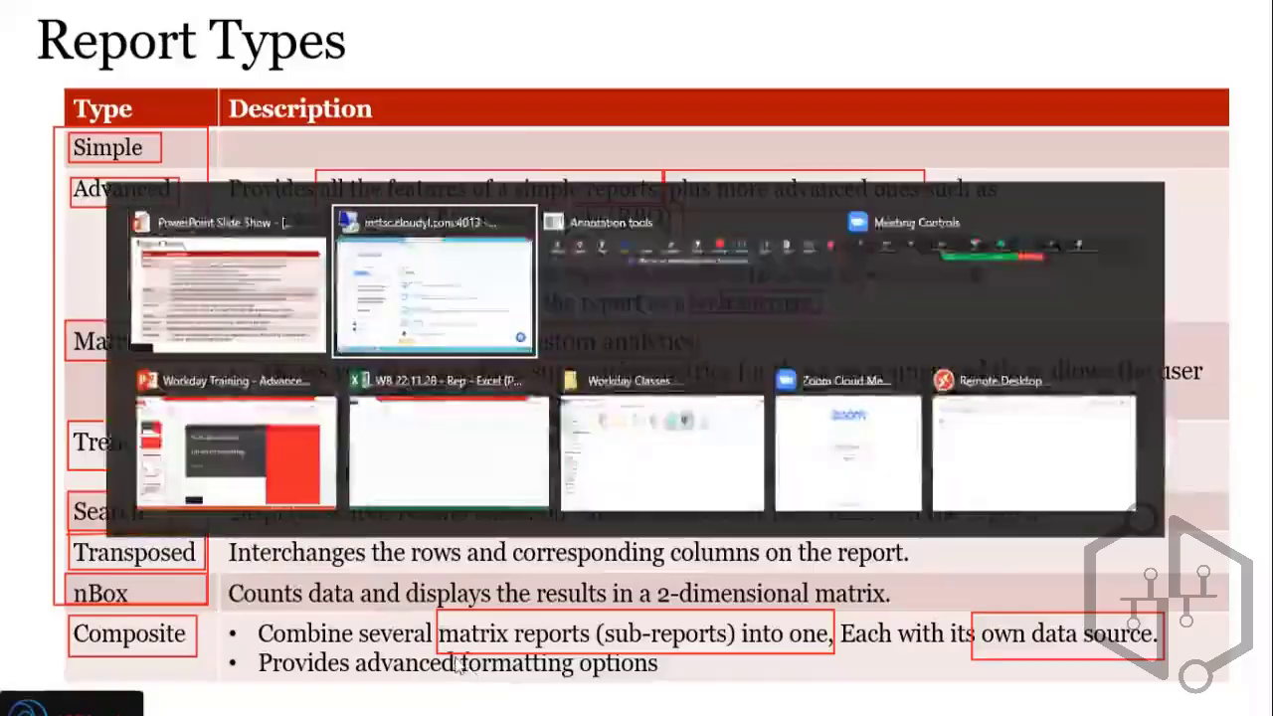
pyautogui.scroll(15, 520, 49)
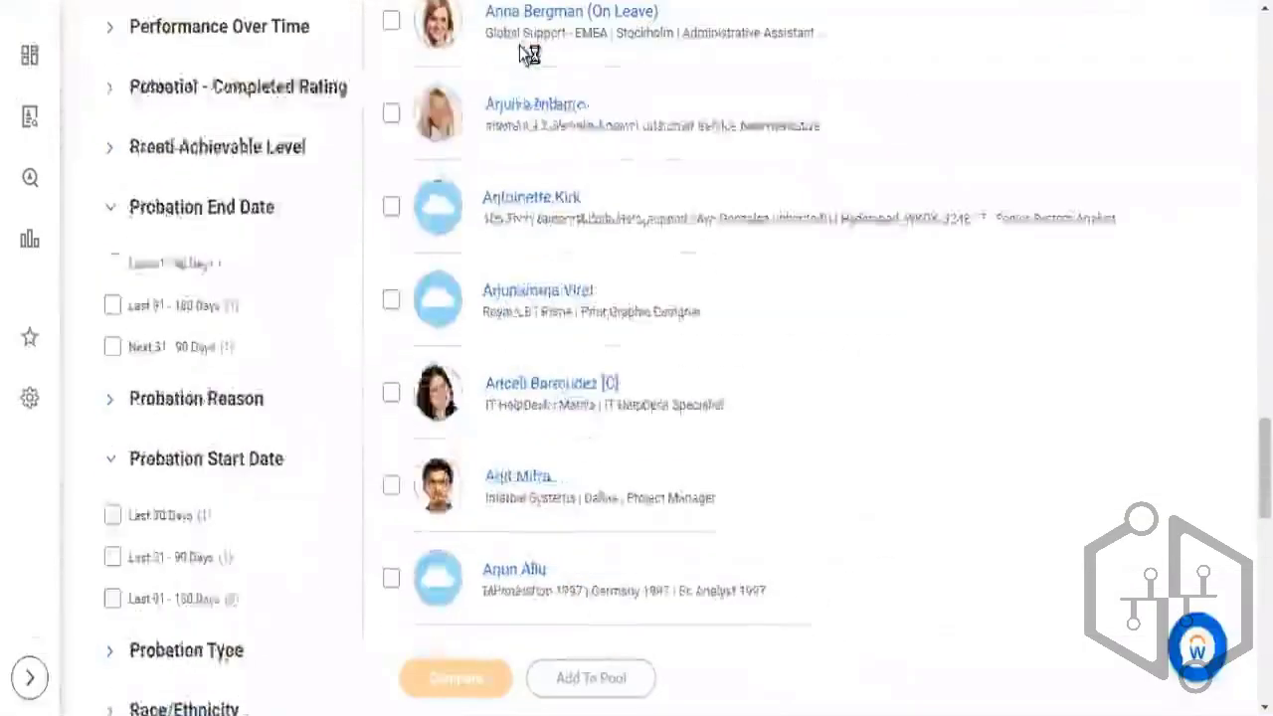
pyautogui.scroll(3, 776, 348)
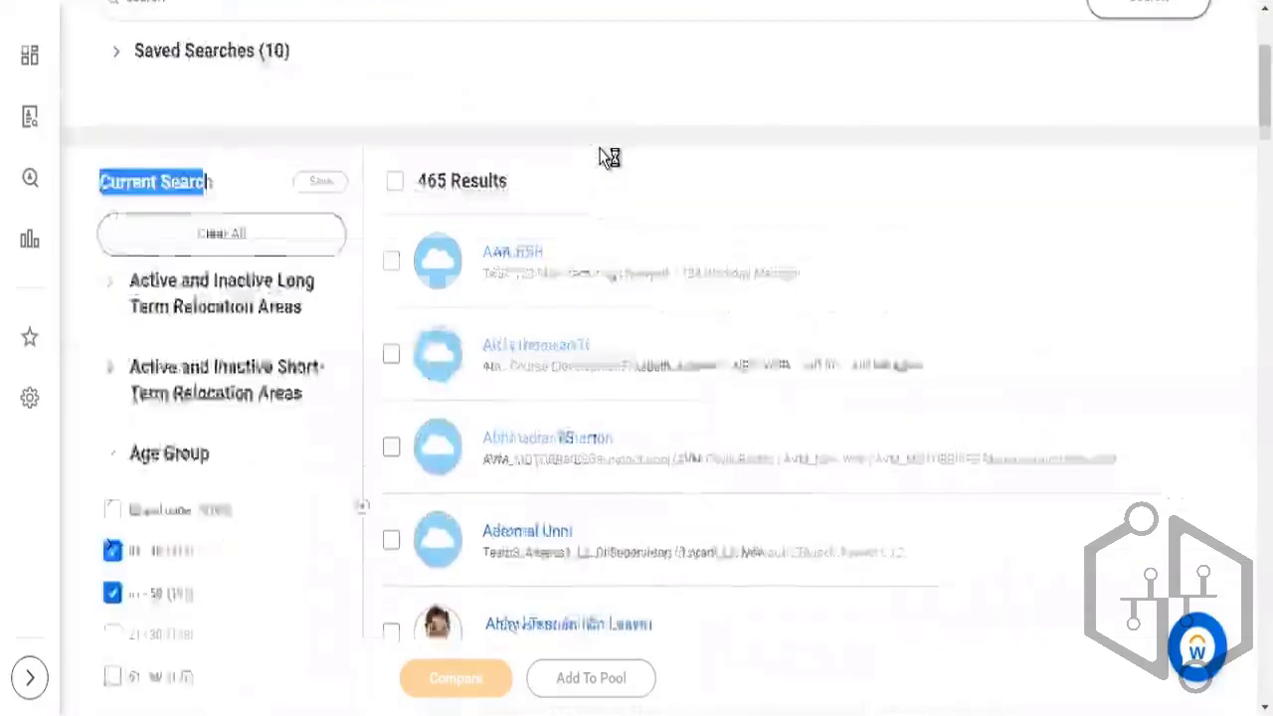
pyautogui.scroll(3, 603, 156)
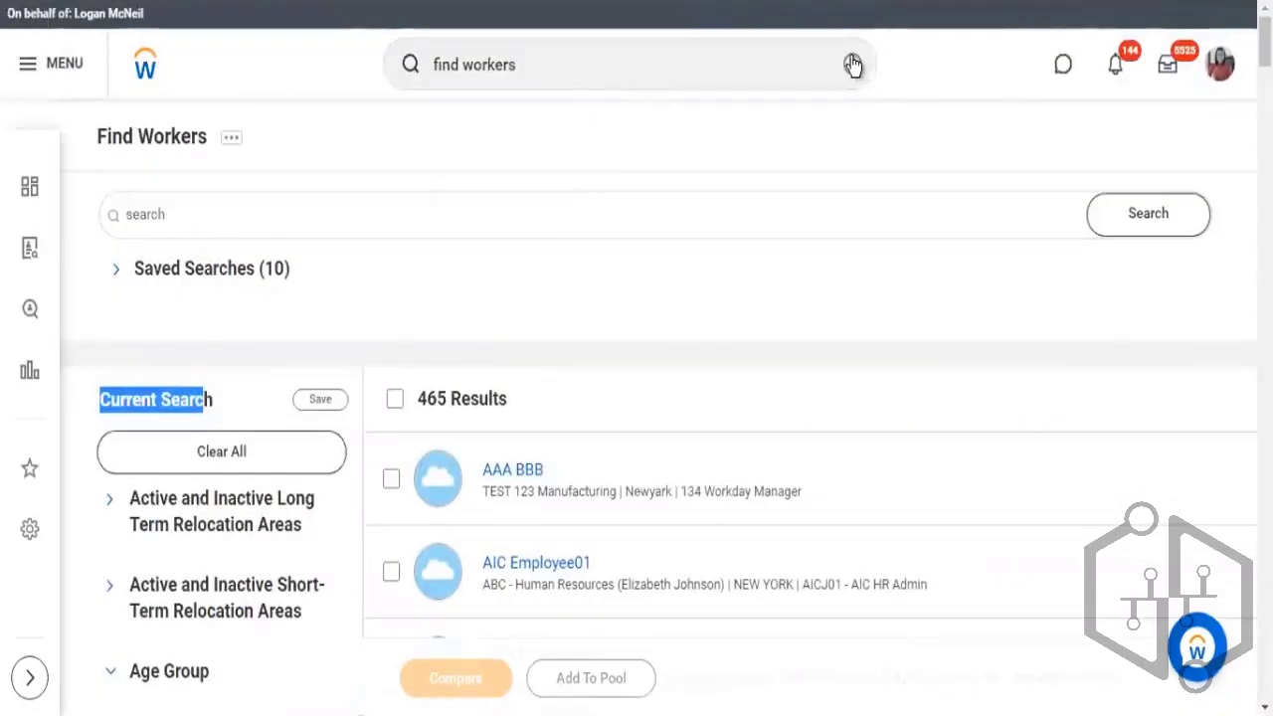
pyautogui.click(528, 70)
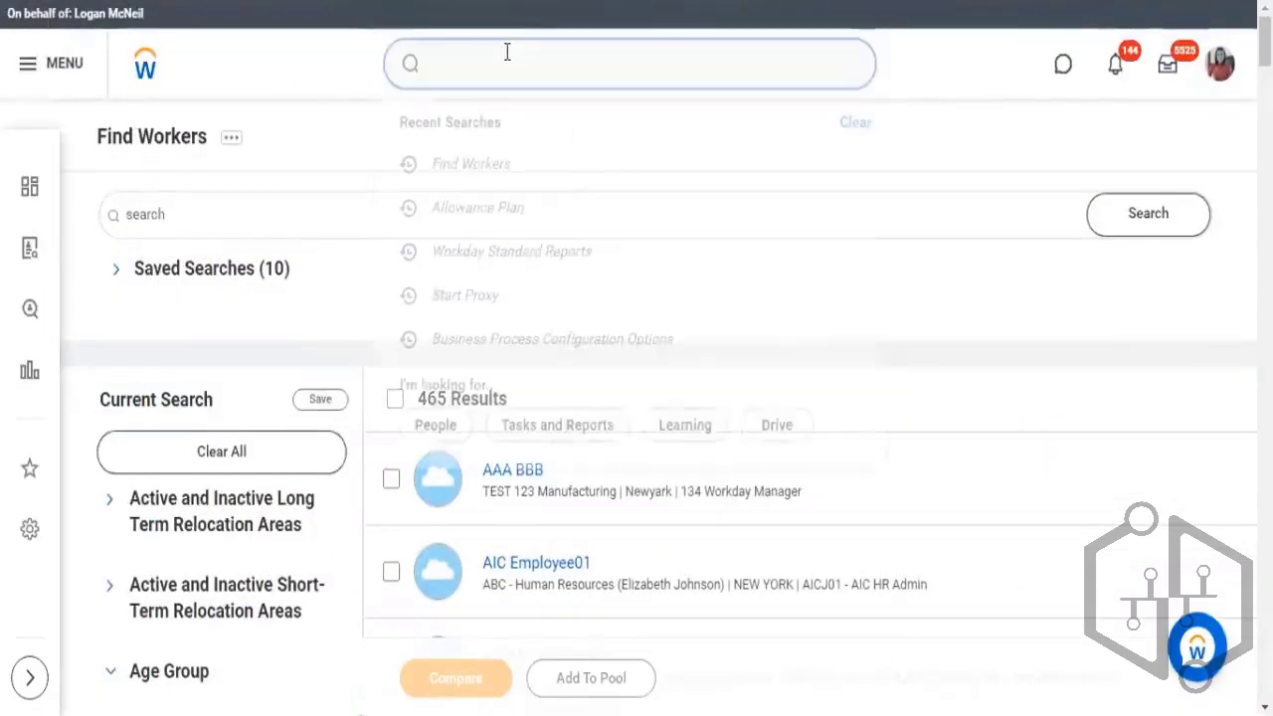
pyautogui.write('all')
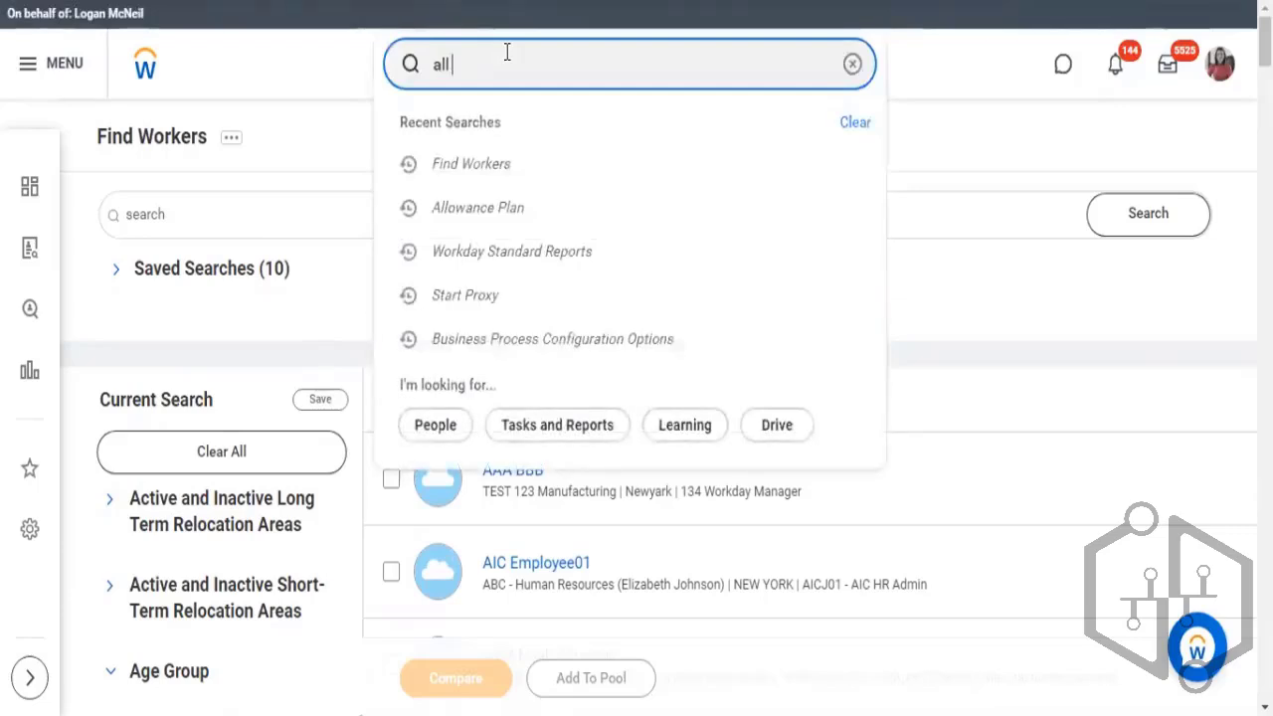
pyautogui.write(' custom repo')
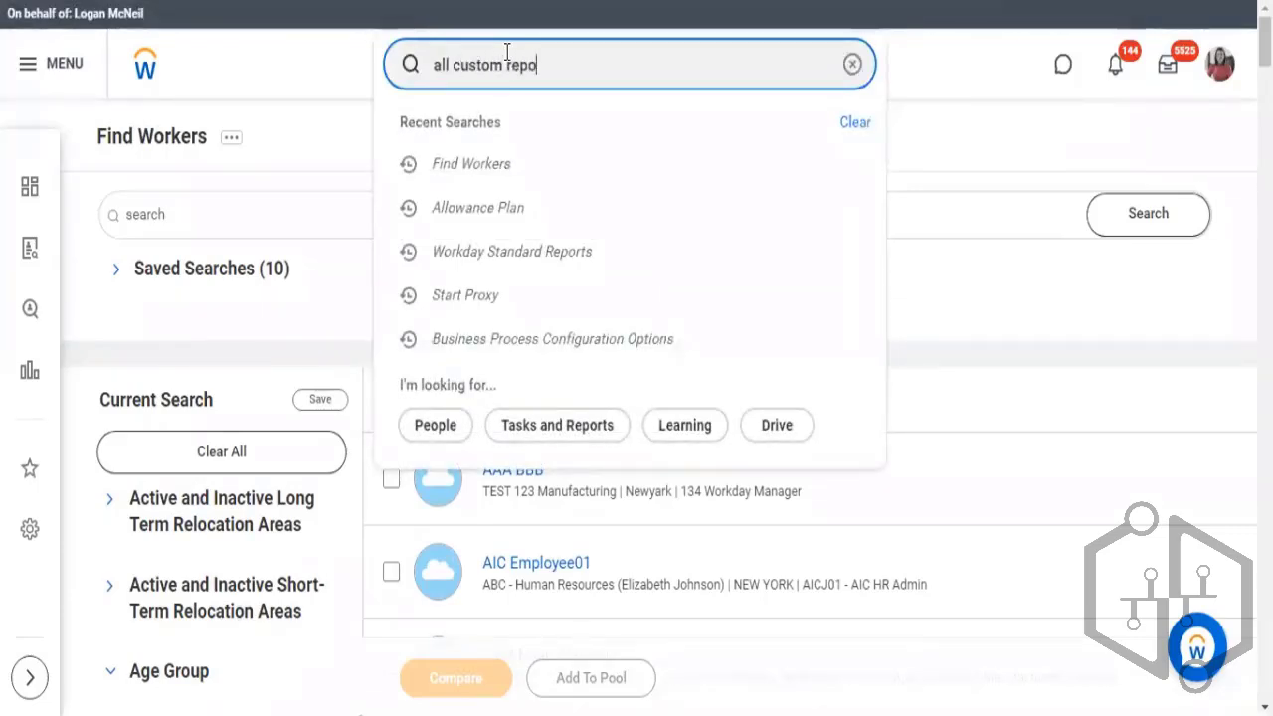
pyautogui.click(535, 131)
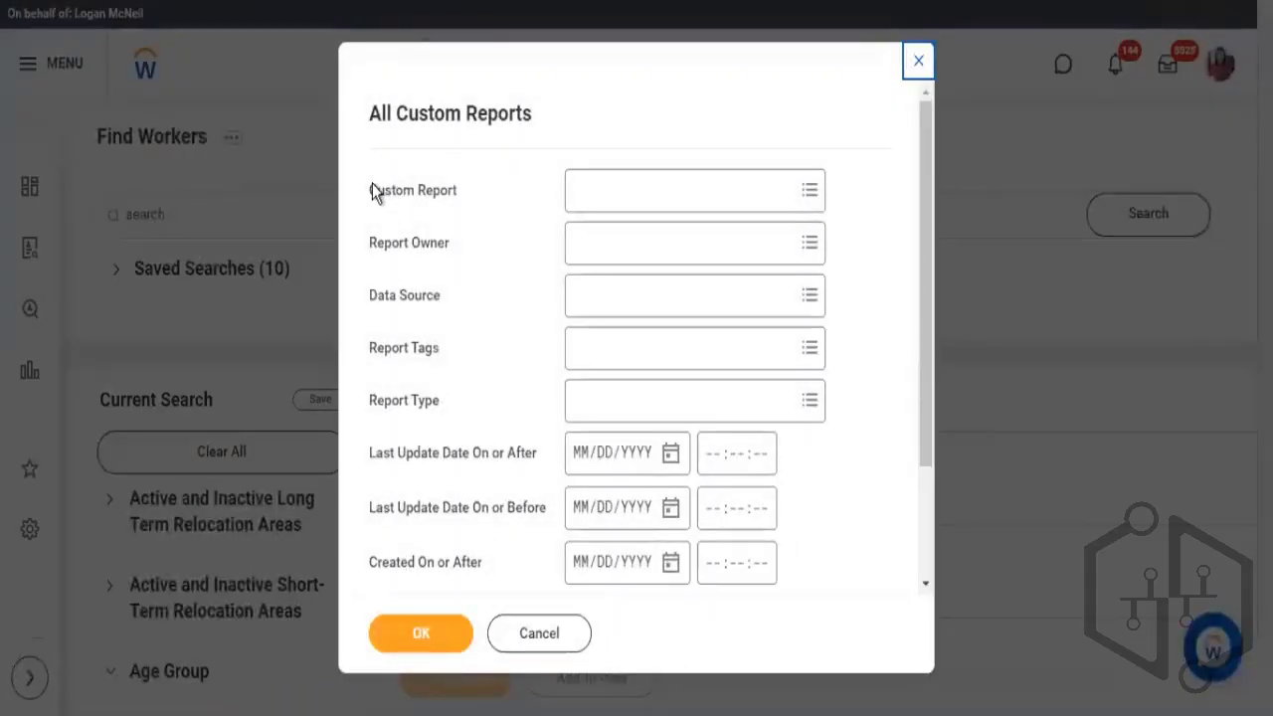
# Step: Set the Report Type prompt of All Custom Reports to Transposed
pyautogui.tripleClick(438, 202)
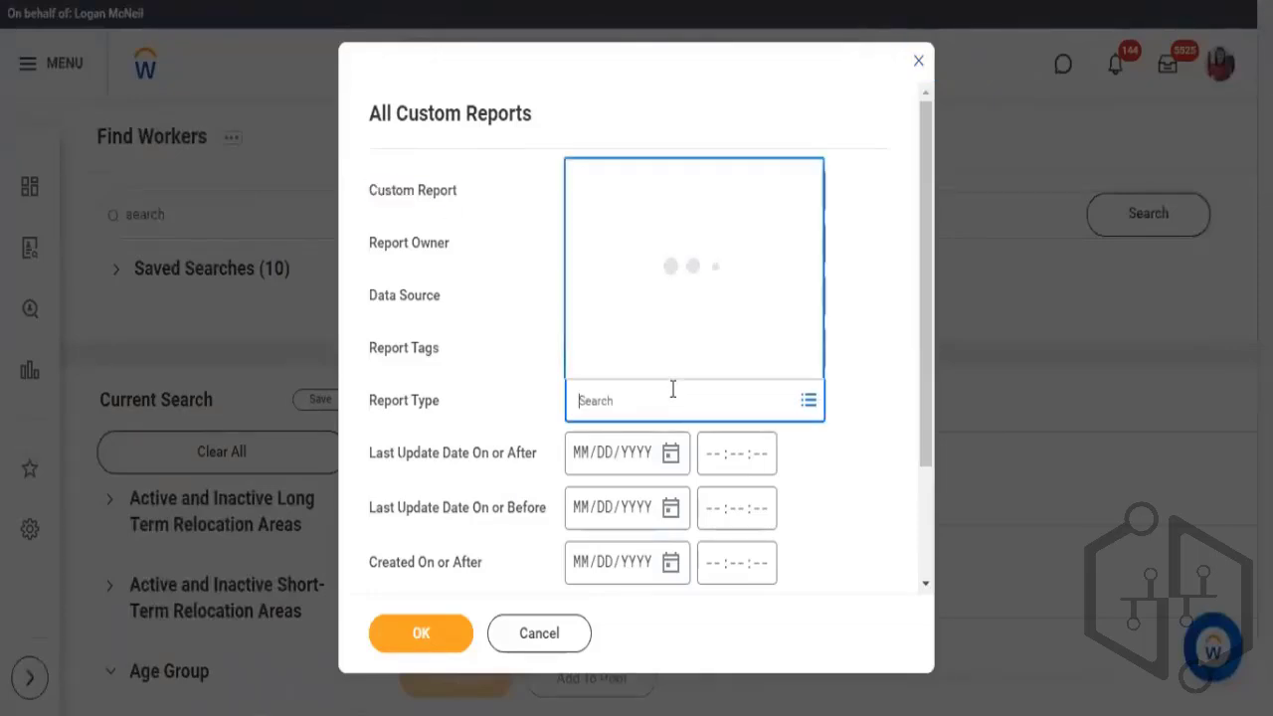
pyautogui.click(585, 328)
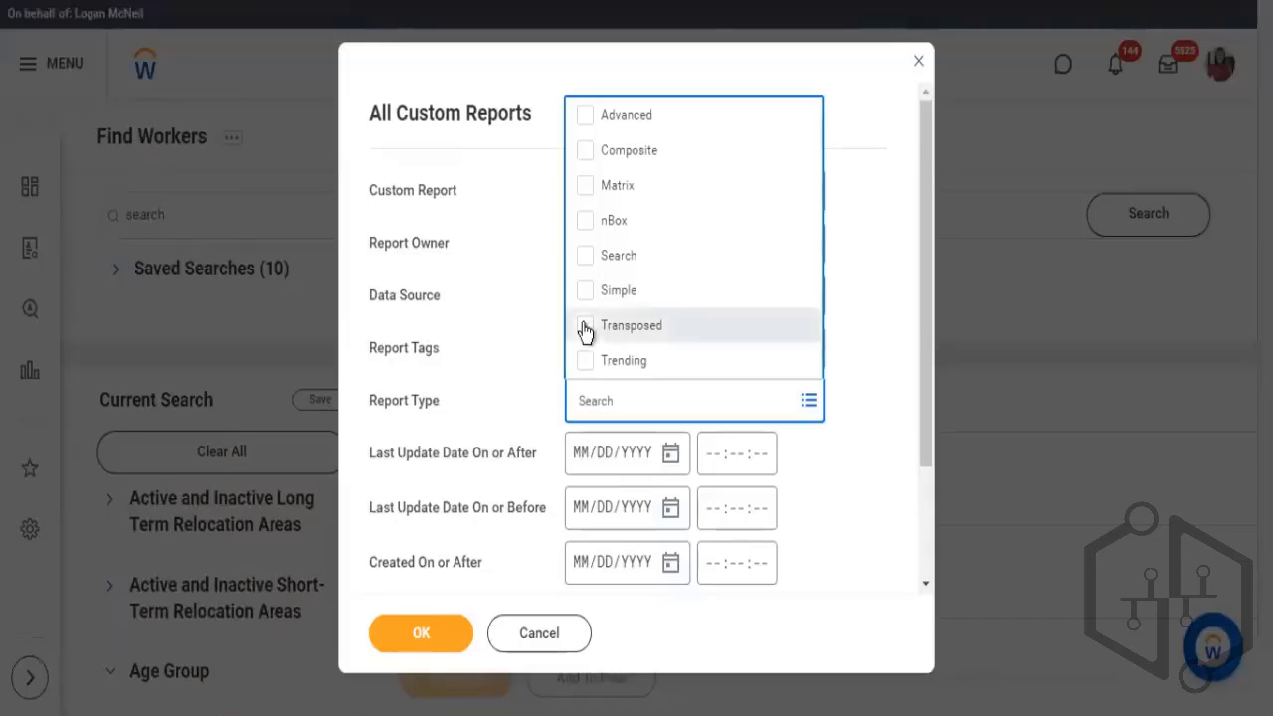
pyautogui.click(896, 386)
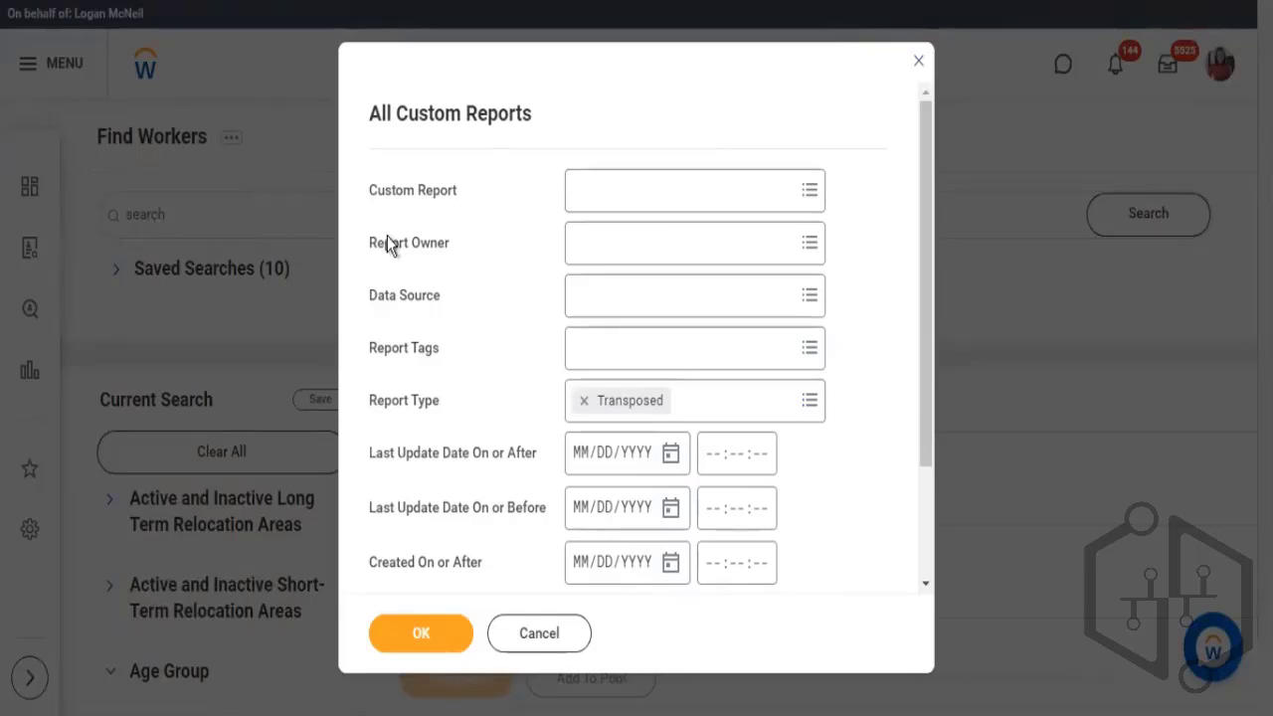
# Step: Highlight the Report Owner and date prompt labels, and run All Custom Reports with the chosen filter
pyautogui.moveTo(379, 243); pyautogui.dragTo(431, 244)
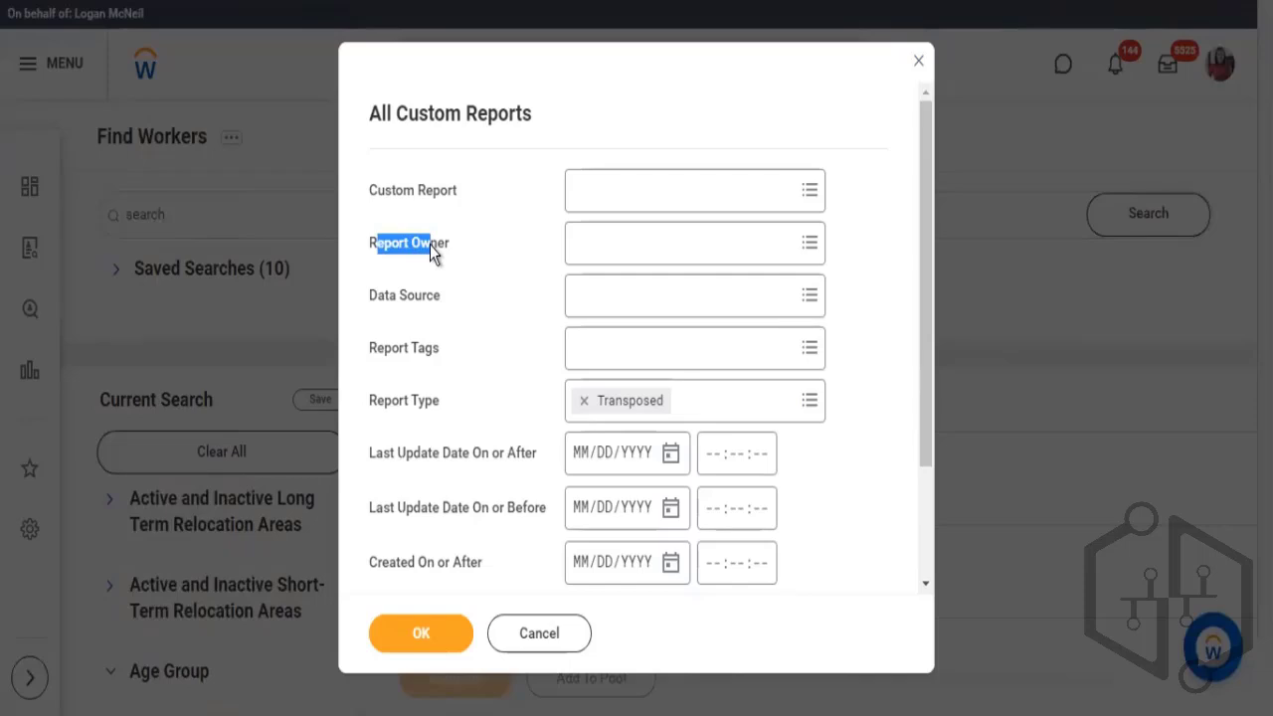
pyautogui.moveTo(389, 296); pyautogui.dragTo(492, 435)
pyautogui.scroll(-2, 447, 319)
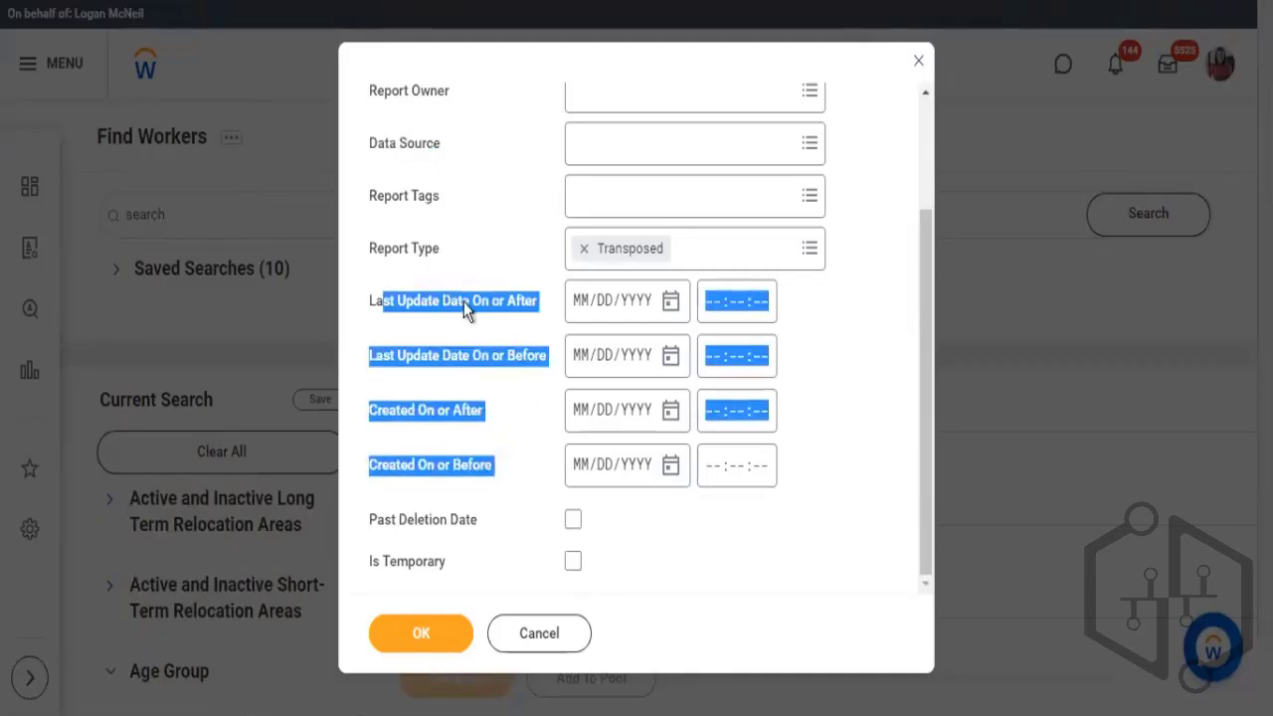
pyautogui.scroll(2, 583, 296)
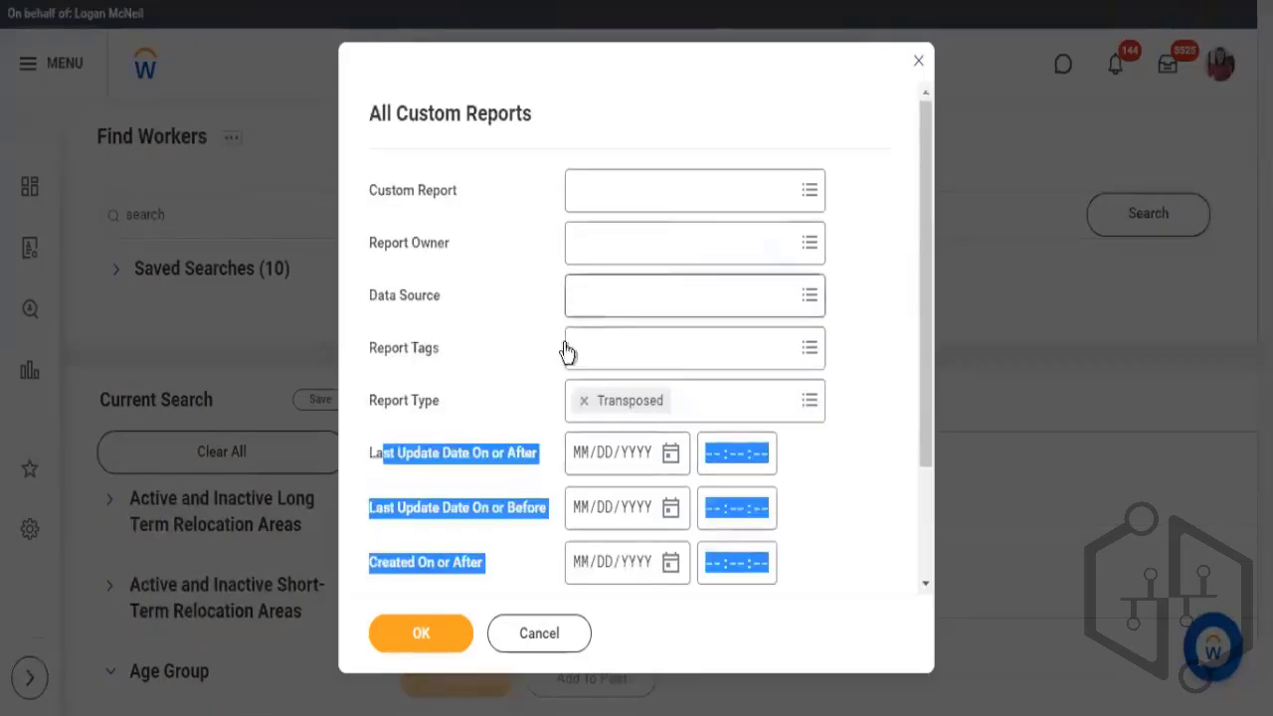
pyautogui.click(420, 633)
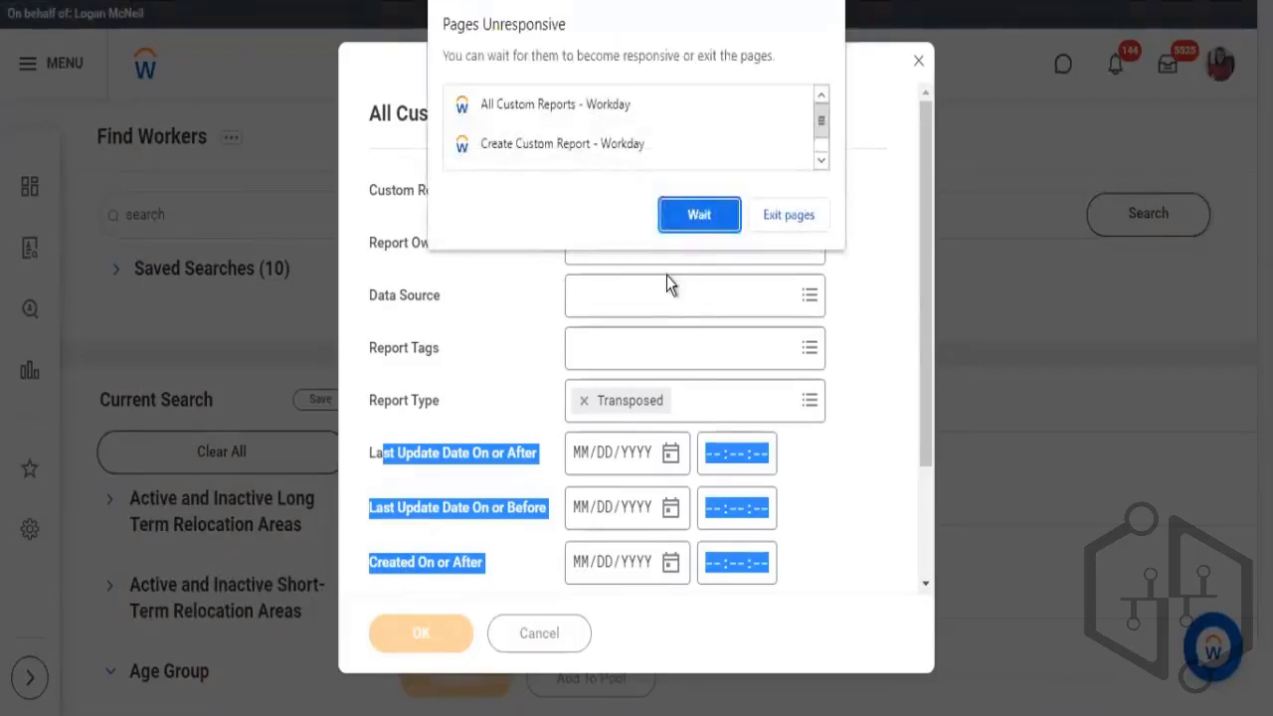
pyautogui.scroll(-1, 196, 475)
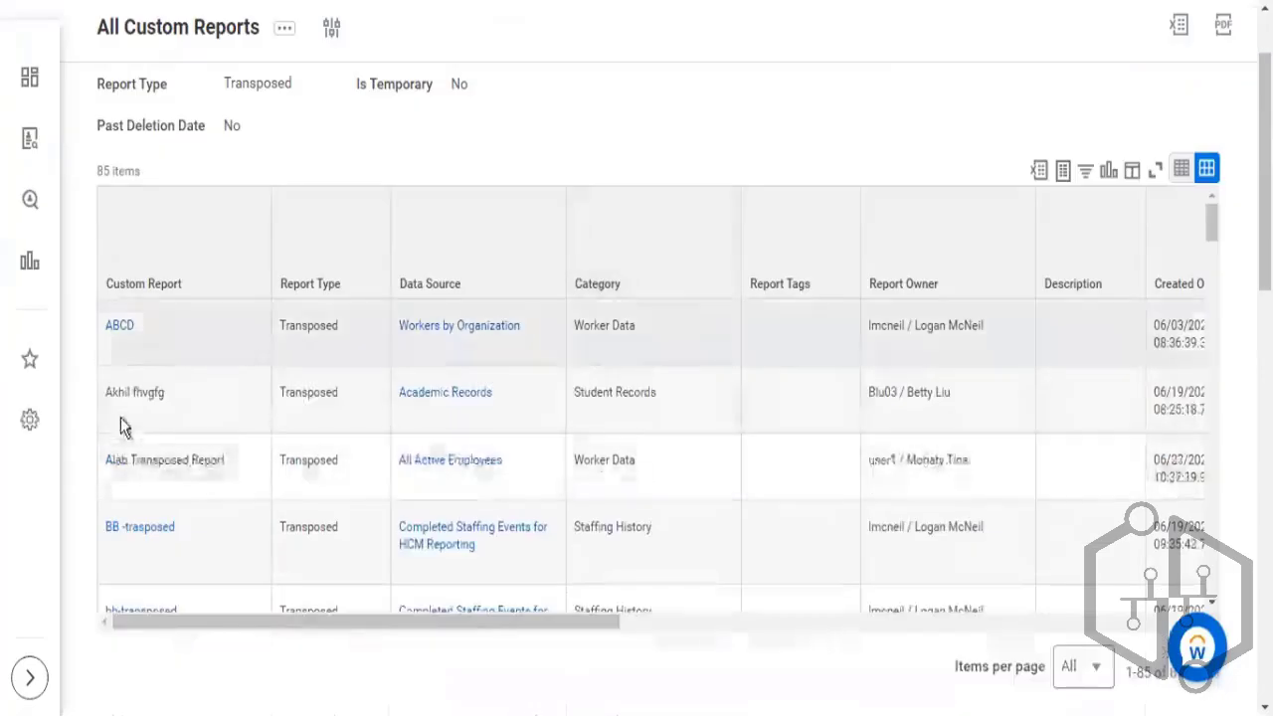
# Step: Highlight the names of the second and third transposed reports in the results table
pyautogui.click(150, 392)
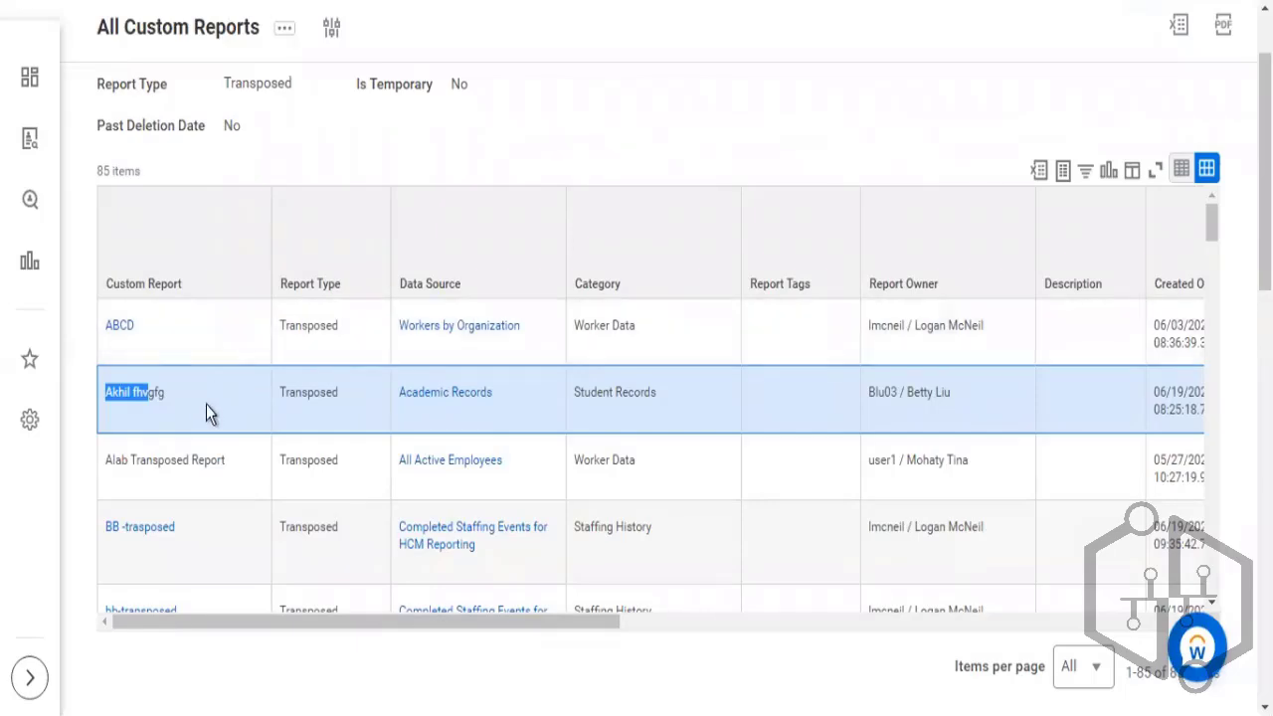
pyautogui.click(107, 396)
pyautogui.moveTo(105, 394); pyautogui.dragTo(157, 400)
pyautogui.moveTo(117, 466); pyautogui.dragTo(153, 466)
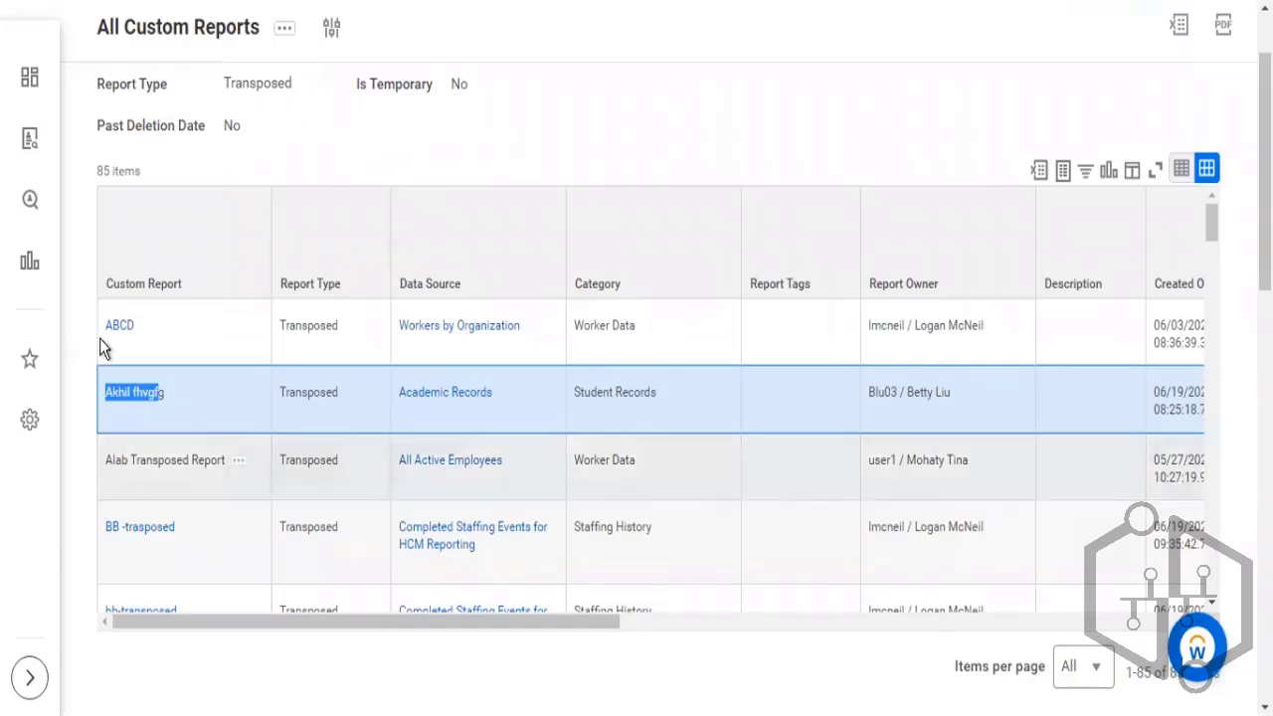
# Step: Run the ABCD transposed report from its related actions
pyautogui.click(204, 366)
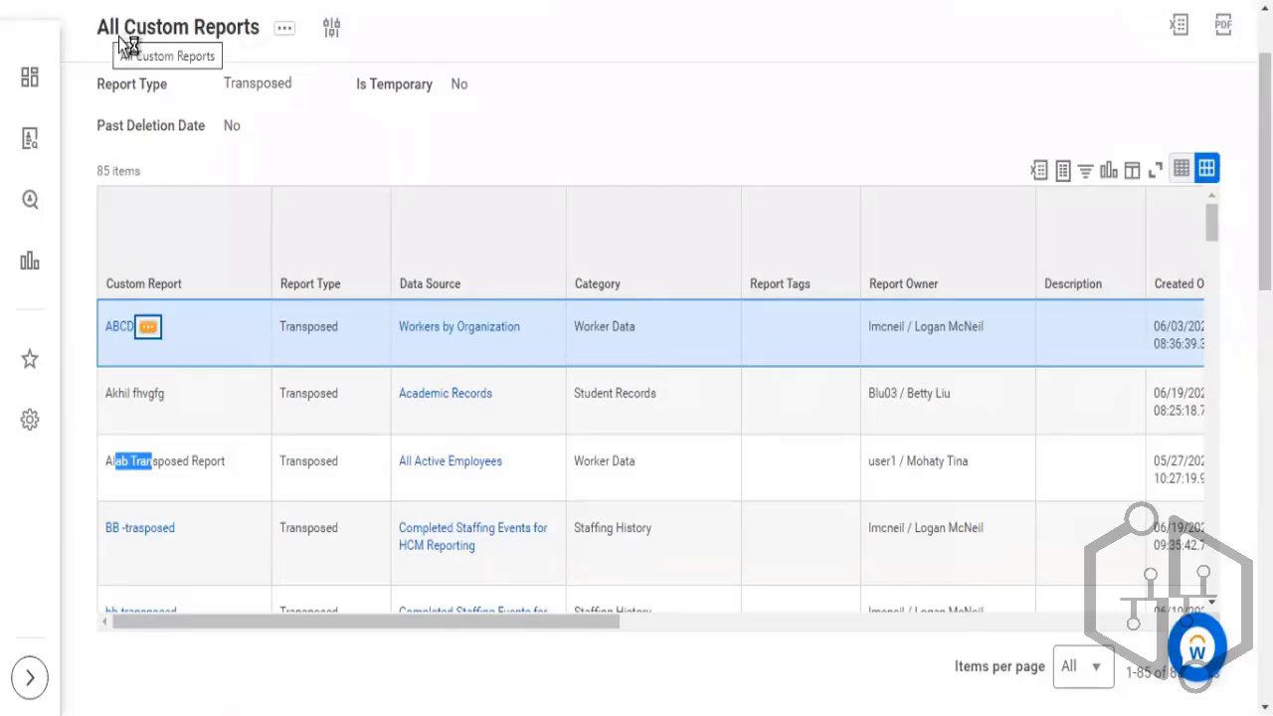
pyautogui.click(147, 326)
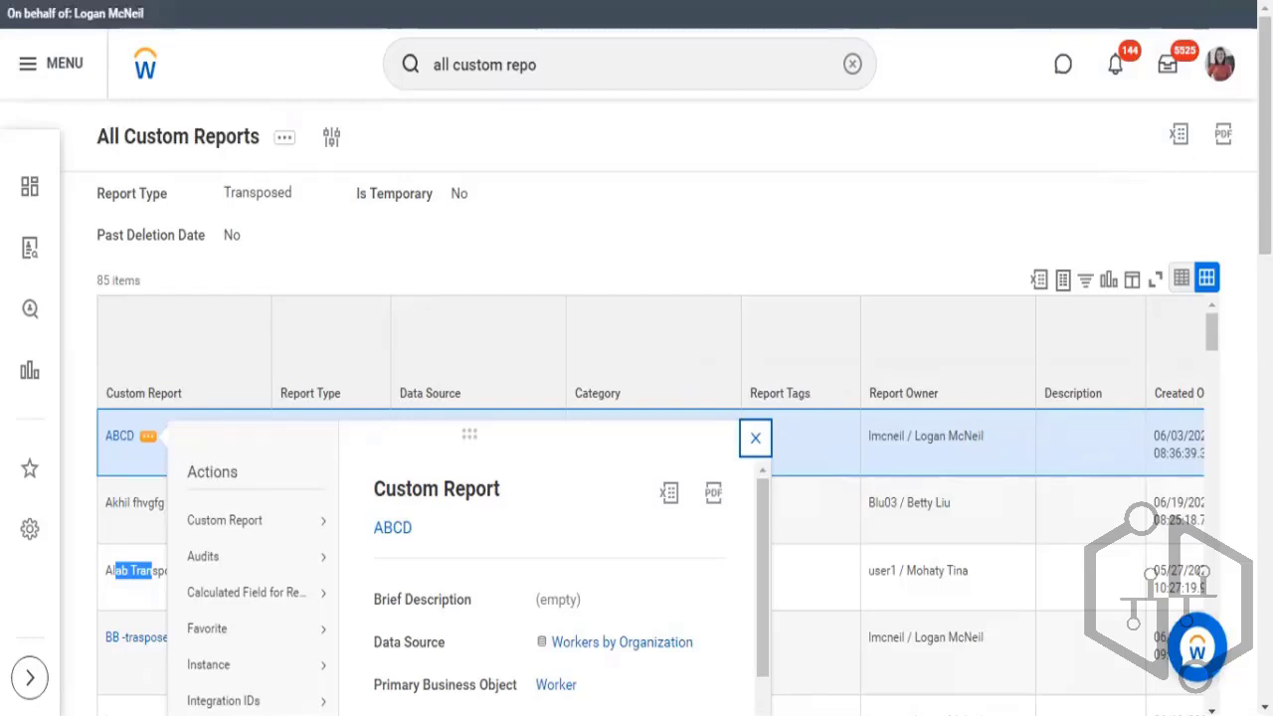
pyautogui.scroll(-3, 1263, 239)
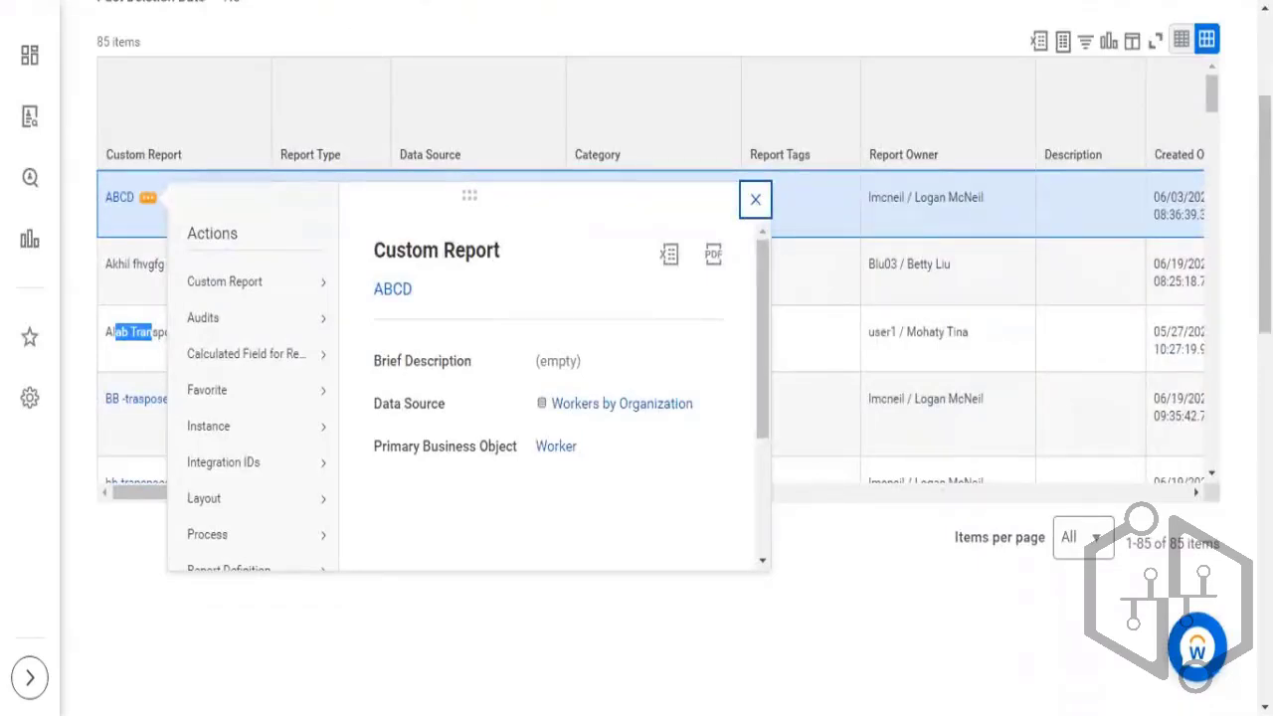
pyautogui.moveTo(261, 279)
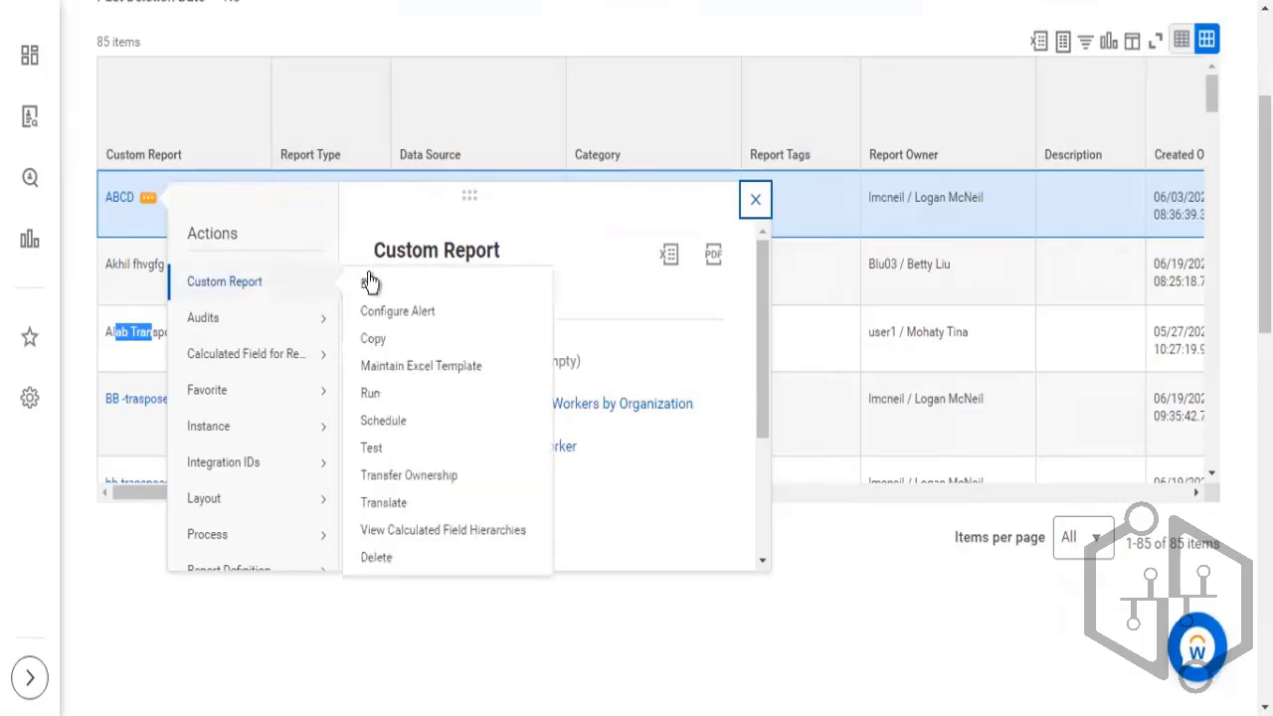
pyautogui.click(381, 396)
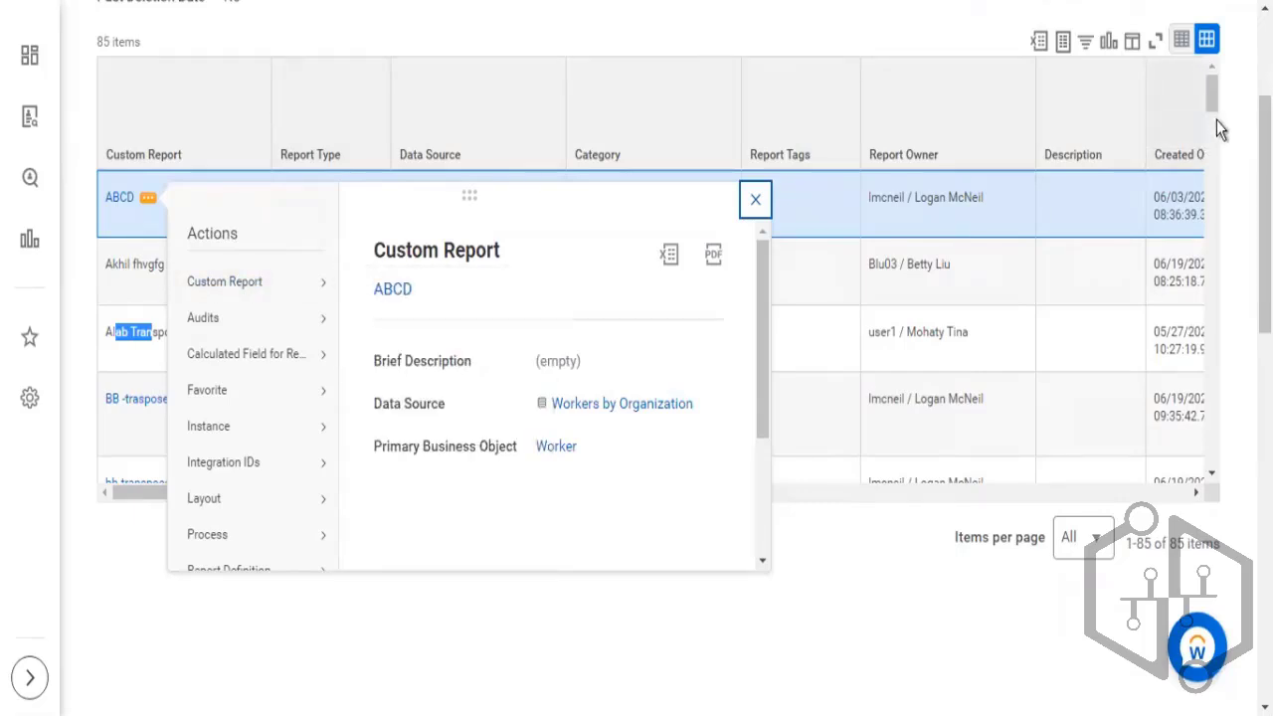
# Step: Find the Compare Team report in the transposed report list and run it from its related actions
pyautogui.scroll(-2, 1217, 125)
pyautogui.scroll(-1, 483, 264)
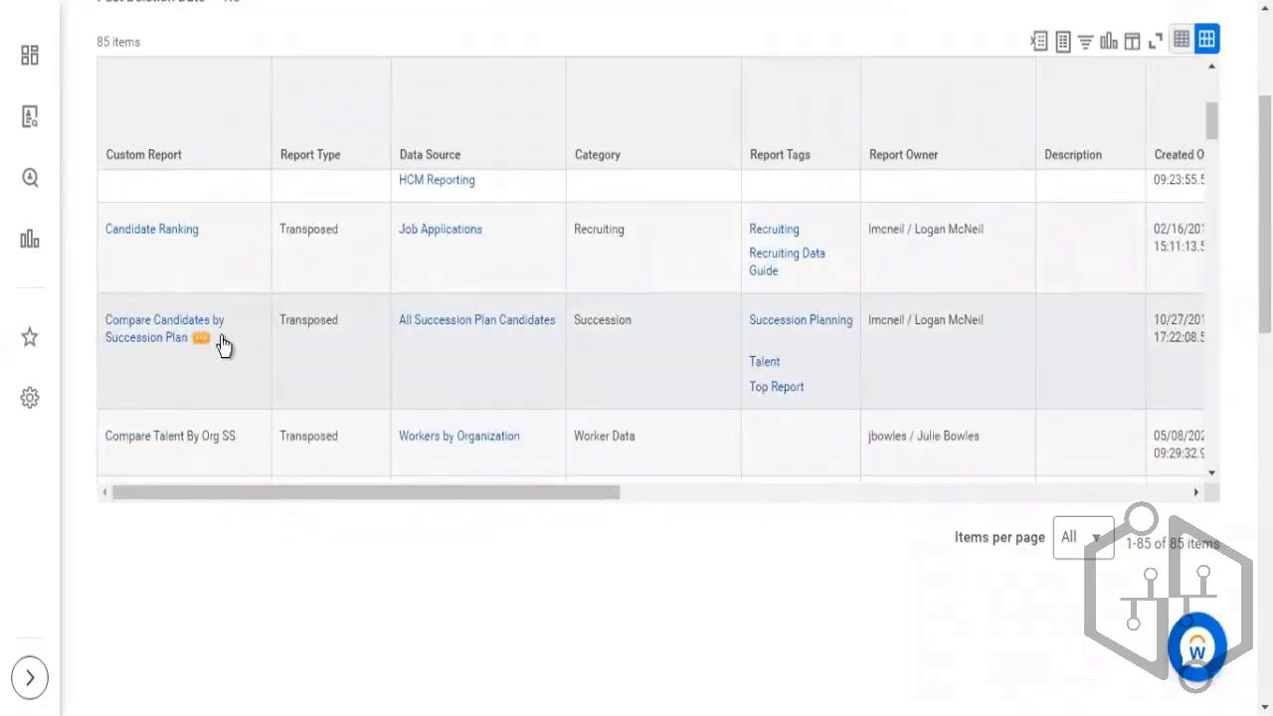
pyautogui.scroll(-3, 244, 339)
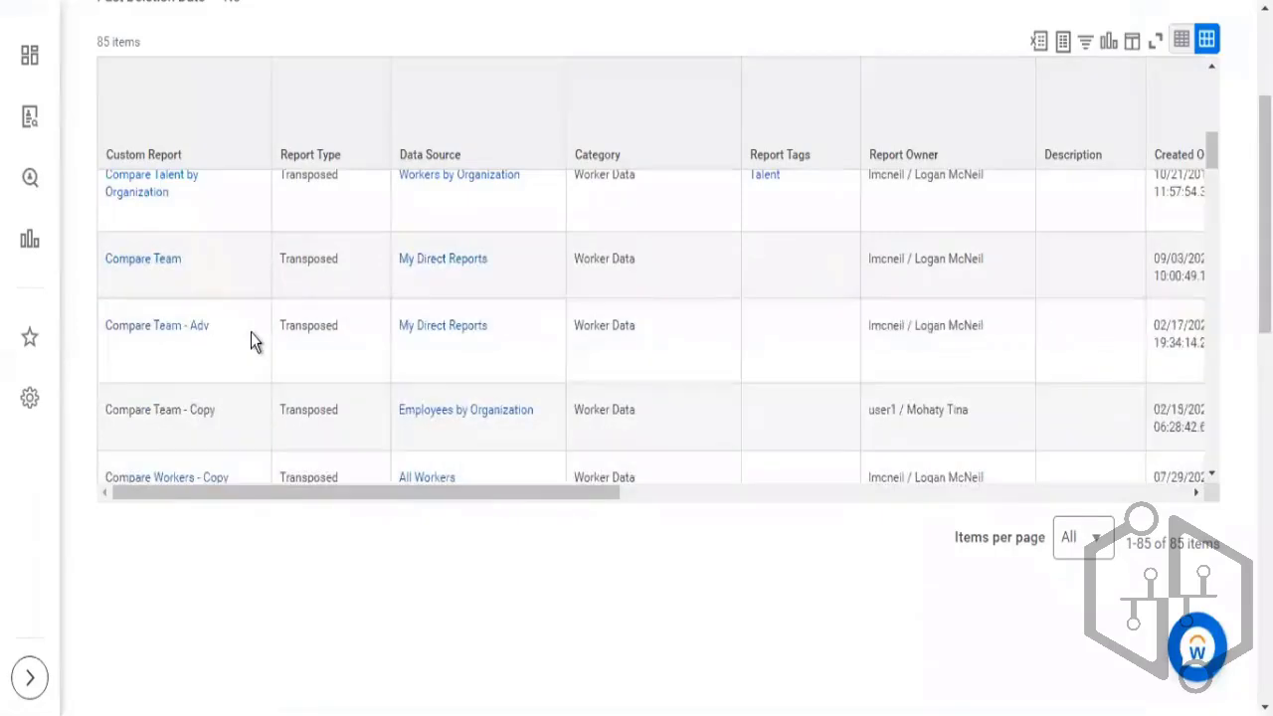
pyautogui.scroll(-1, 249, 341)
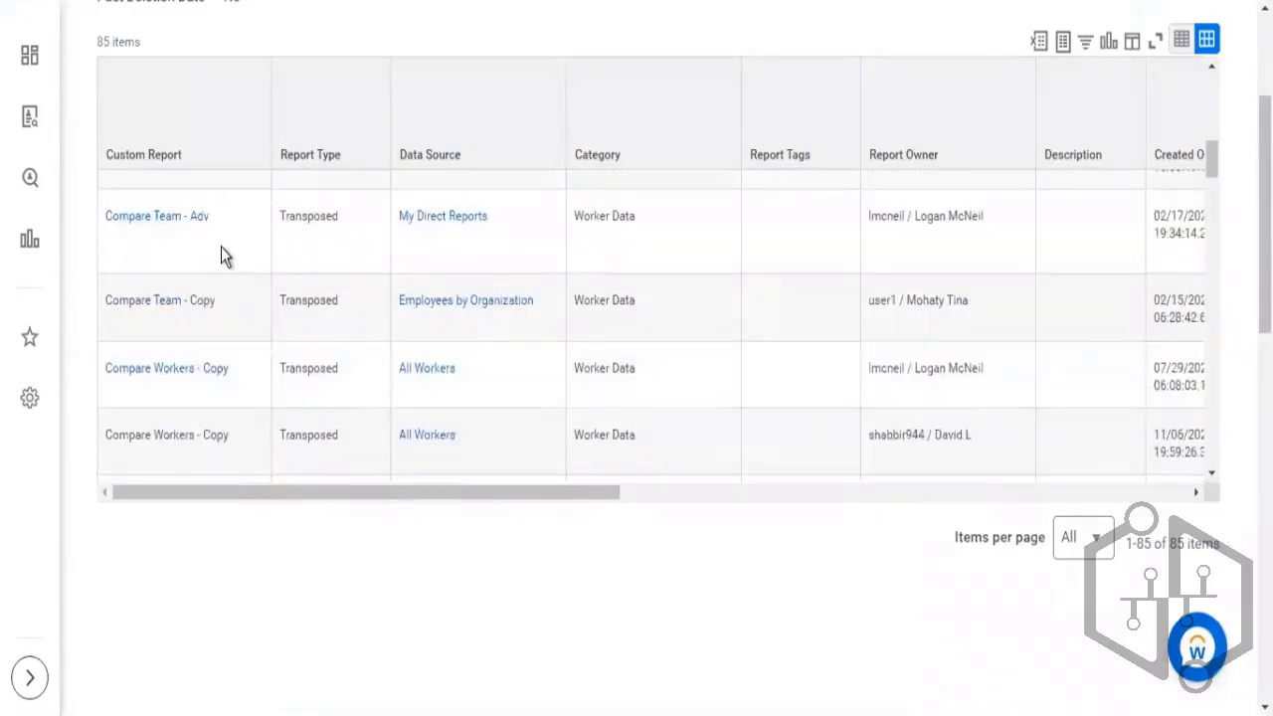
pyautogui.scroll(2, 223, 252)
pyautogui.moveTo(194, 260)
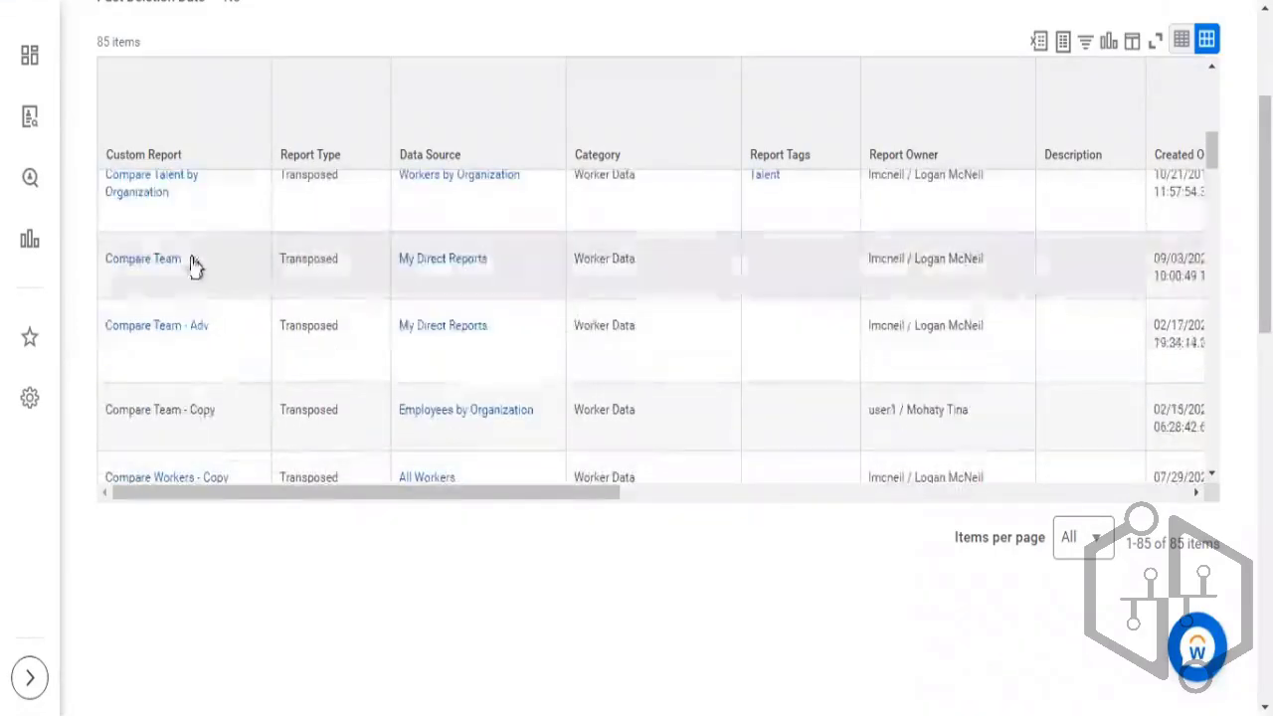
pyautogui.click(304, 288)
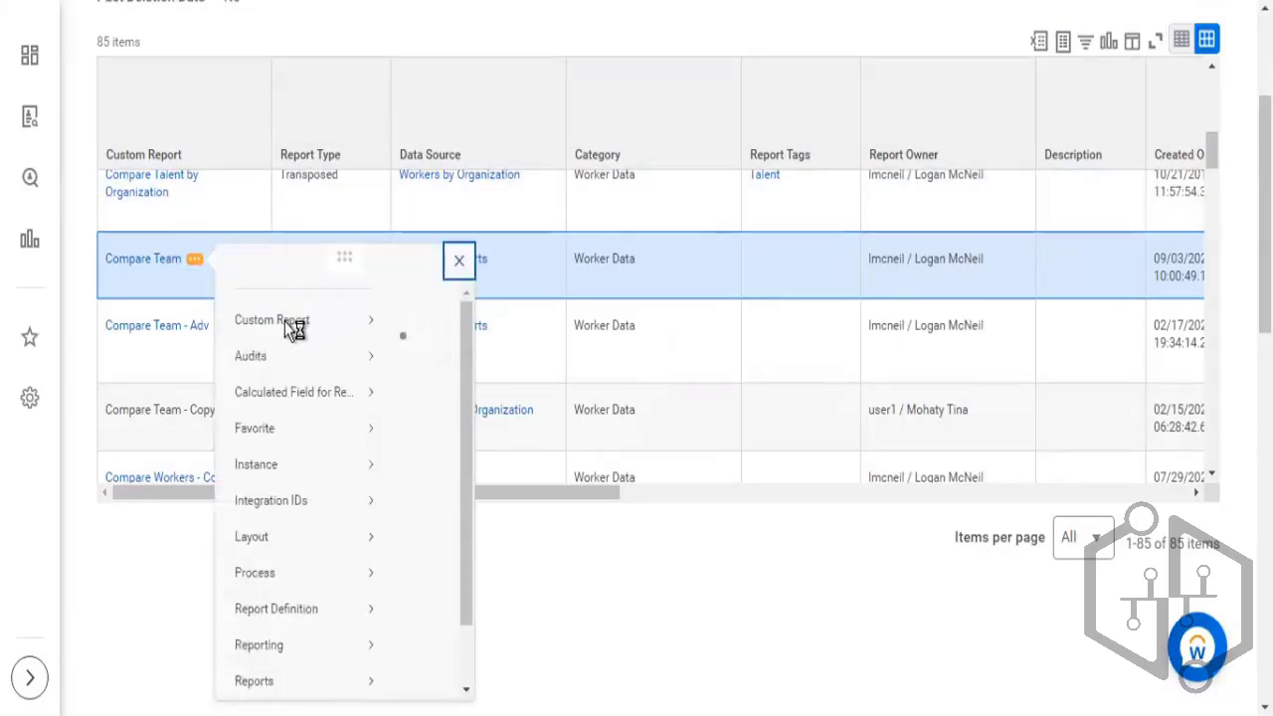
pyautogui.moveTo(277, 345)
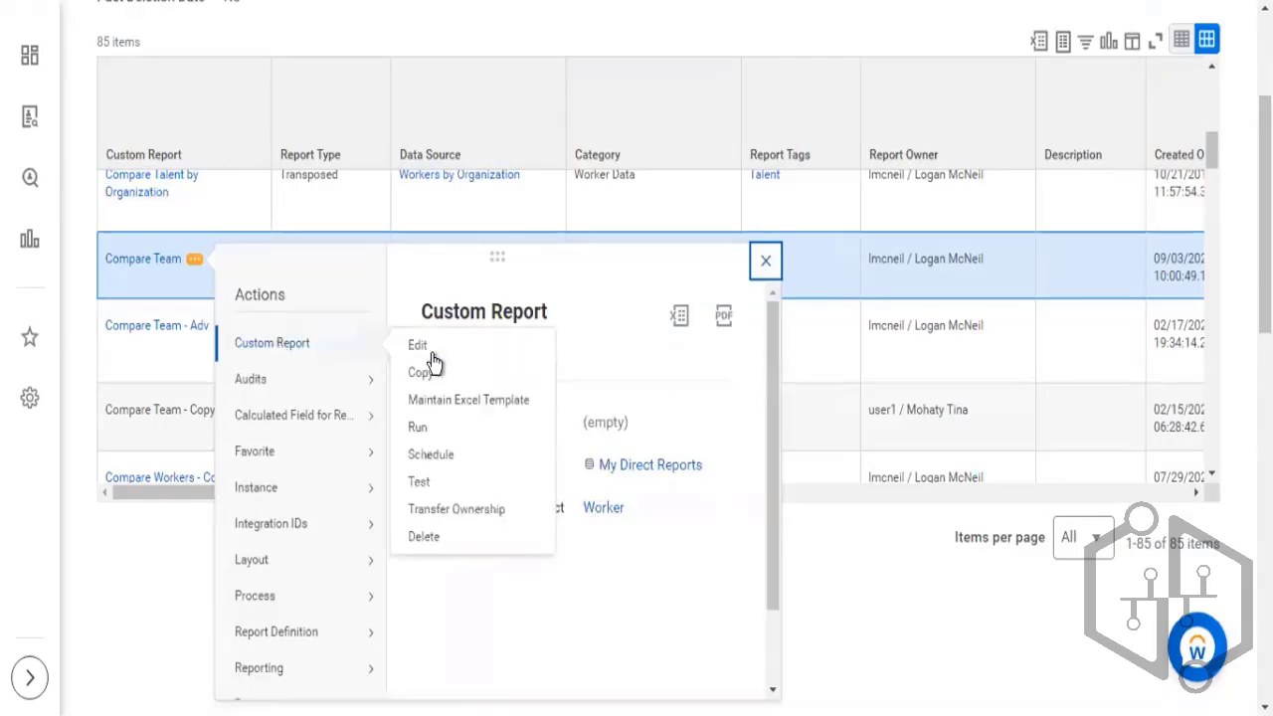
pyautogui.click(421, 427)
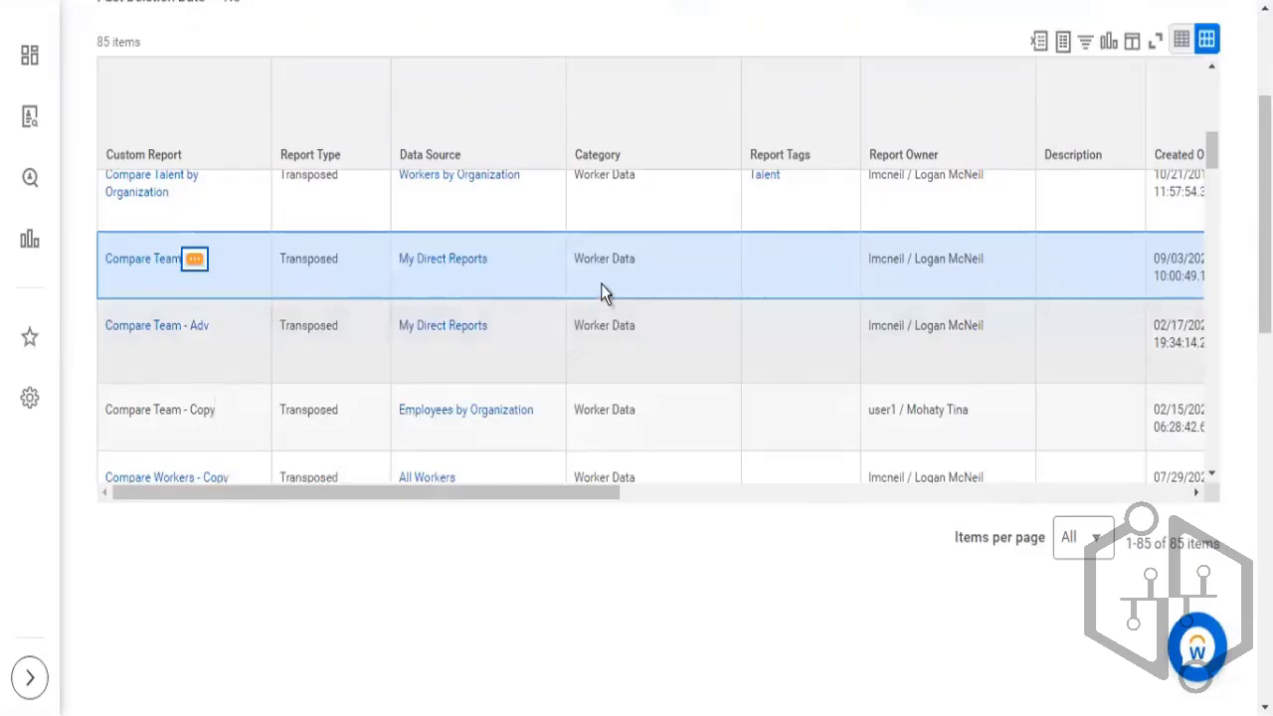
# Step: Find the Global Support Organization Health report further down the list and open its custom report definition
pyautogui.scroll(-3, 602, 293)
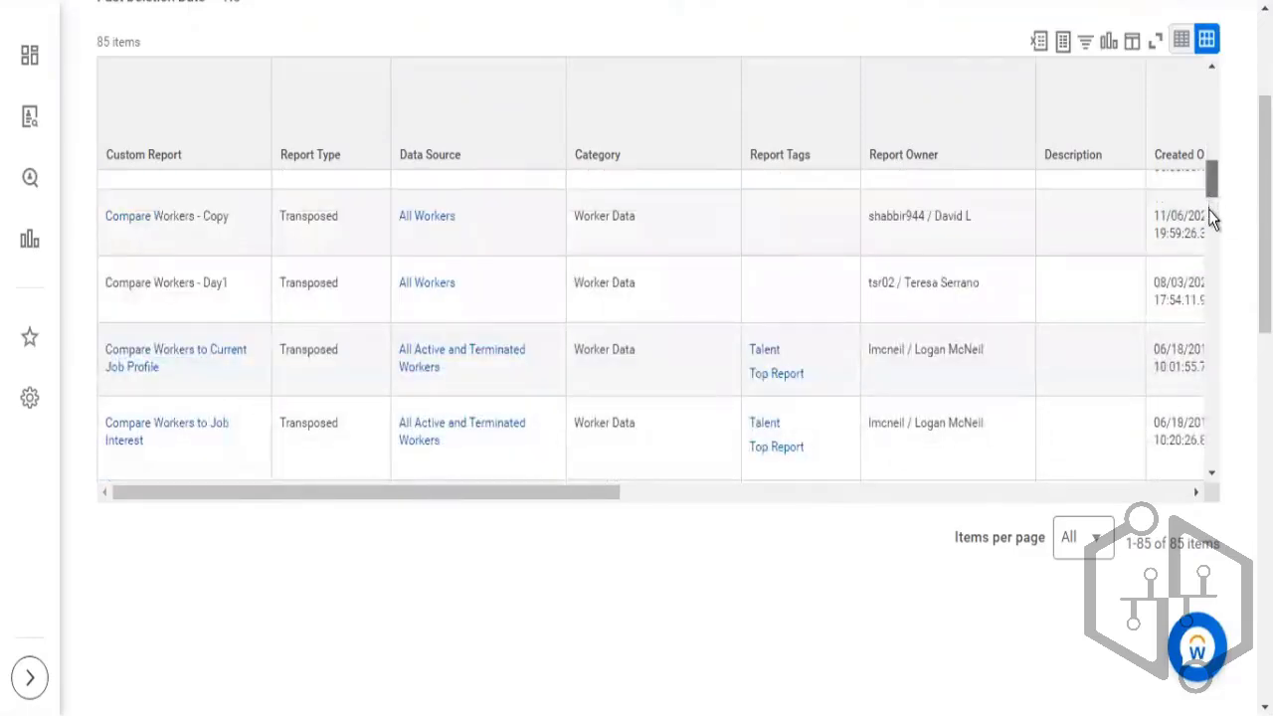
pyautogui.scroll(-3, 1208, 215)
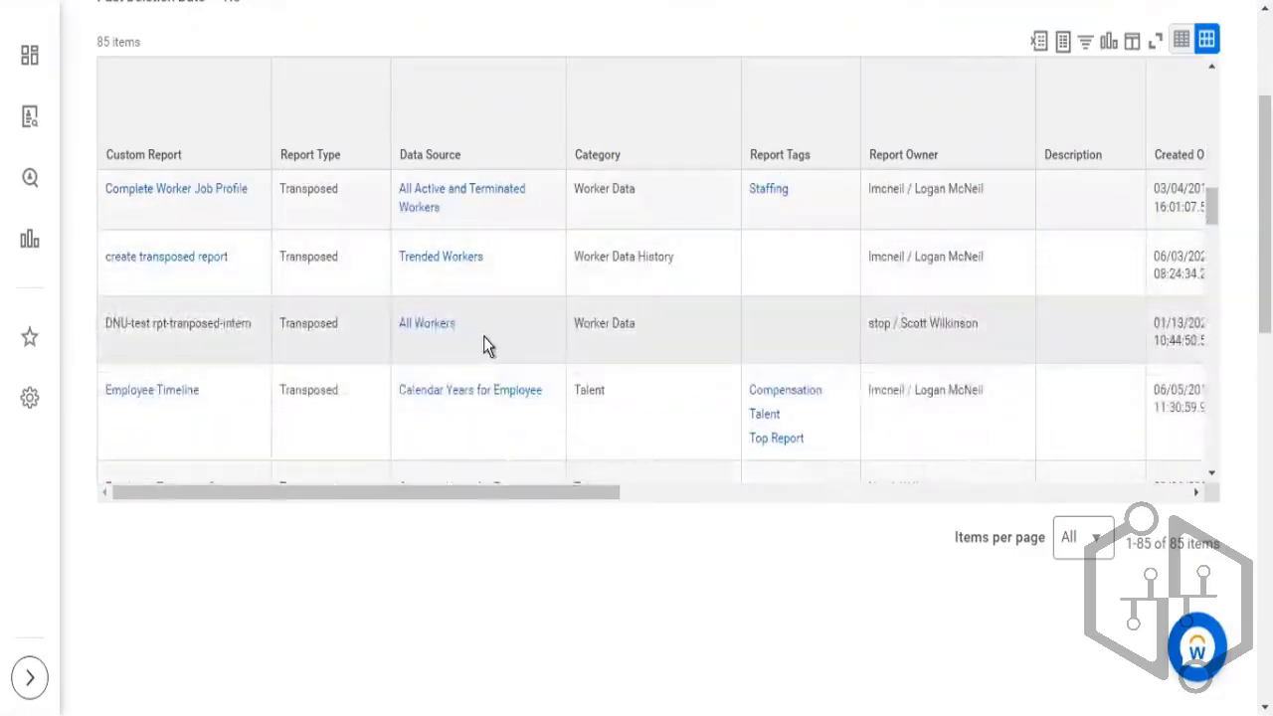
pyautogui.scroll(-3, 368, 306)
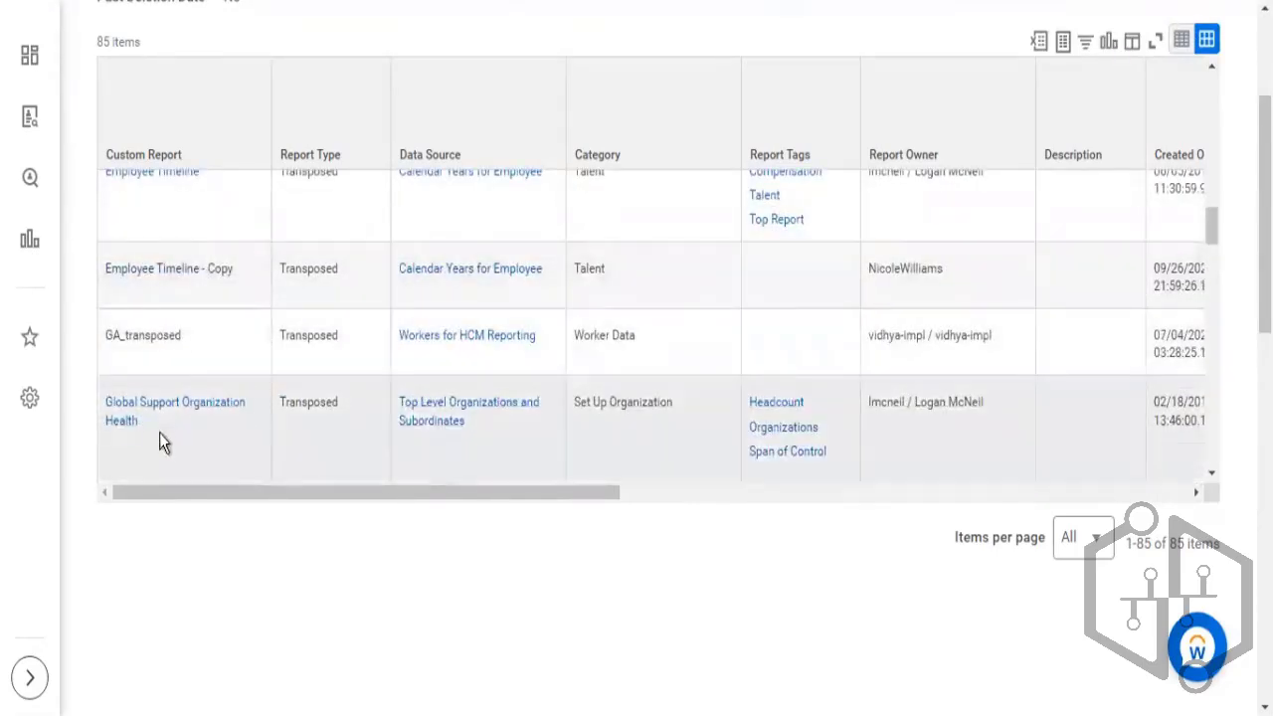
pyautogui.click(154, 426)
pyautogui.click(197, 427)
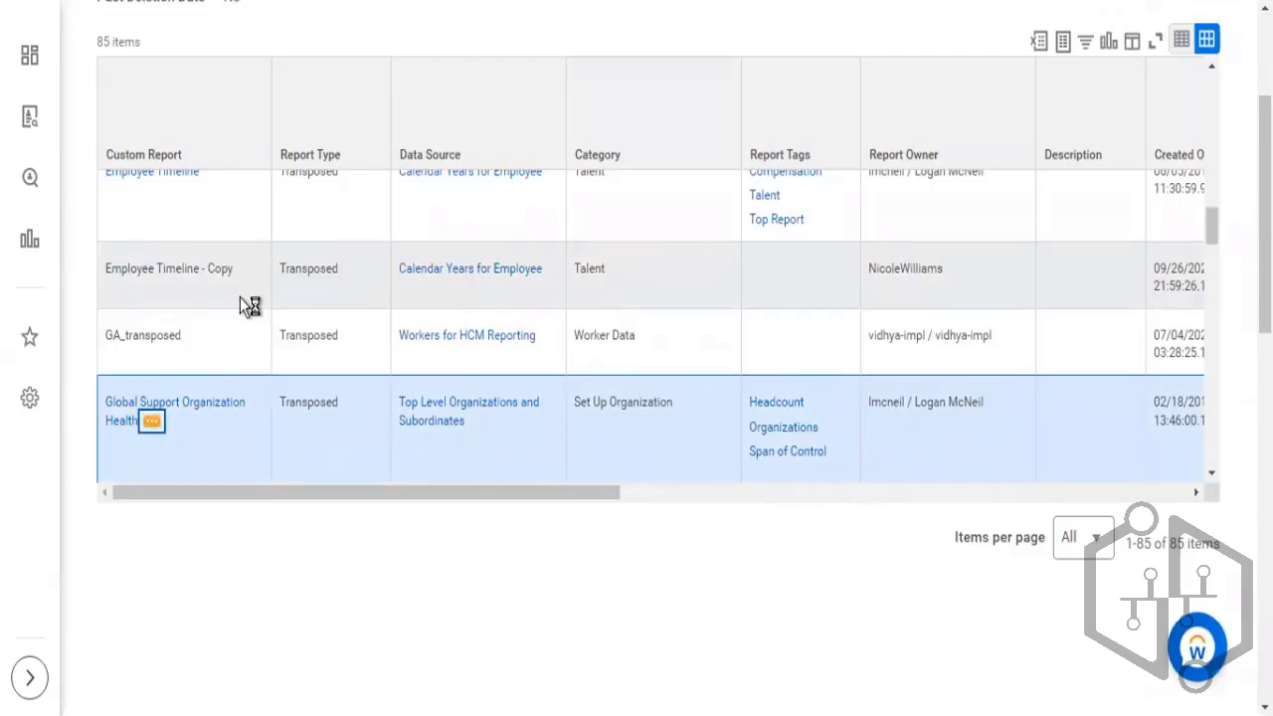
pyautogui.click(203, 403)
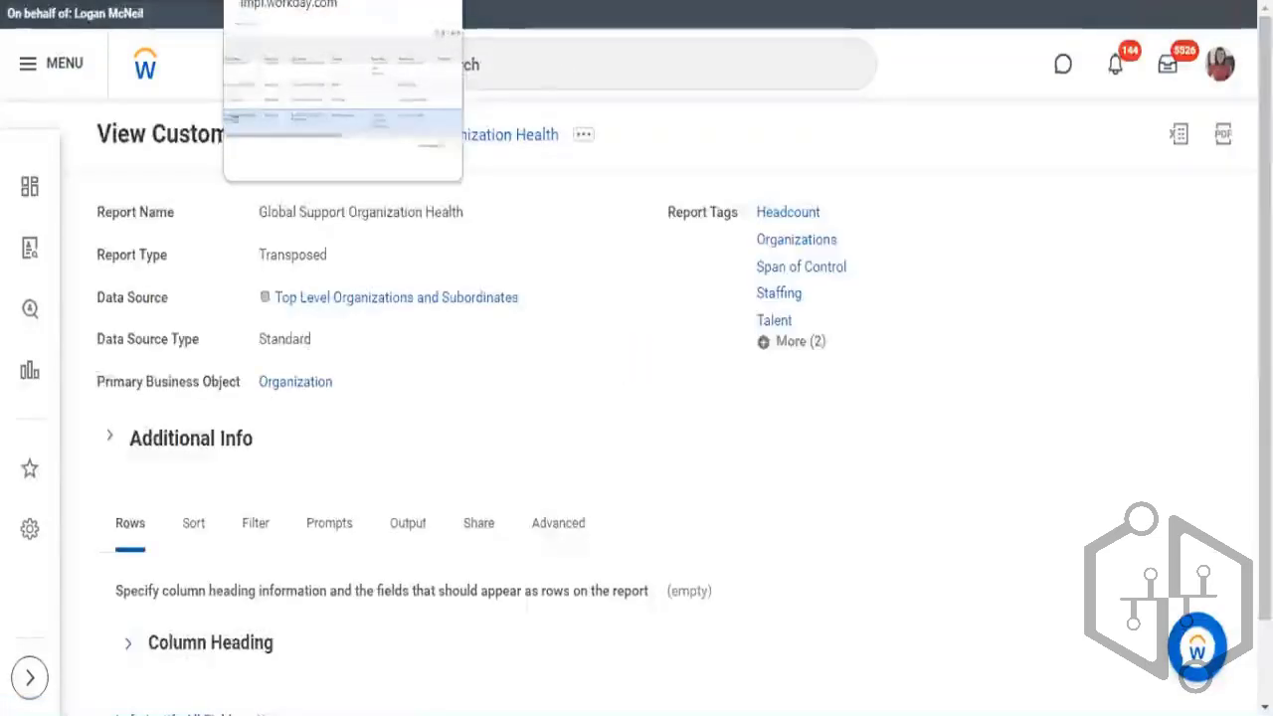
# Step: Search for Global Support Organization Health by name and run the report to display its table
pyautogui.click(524, 65)
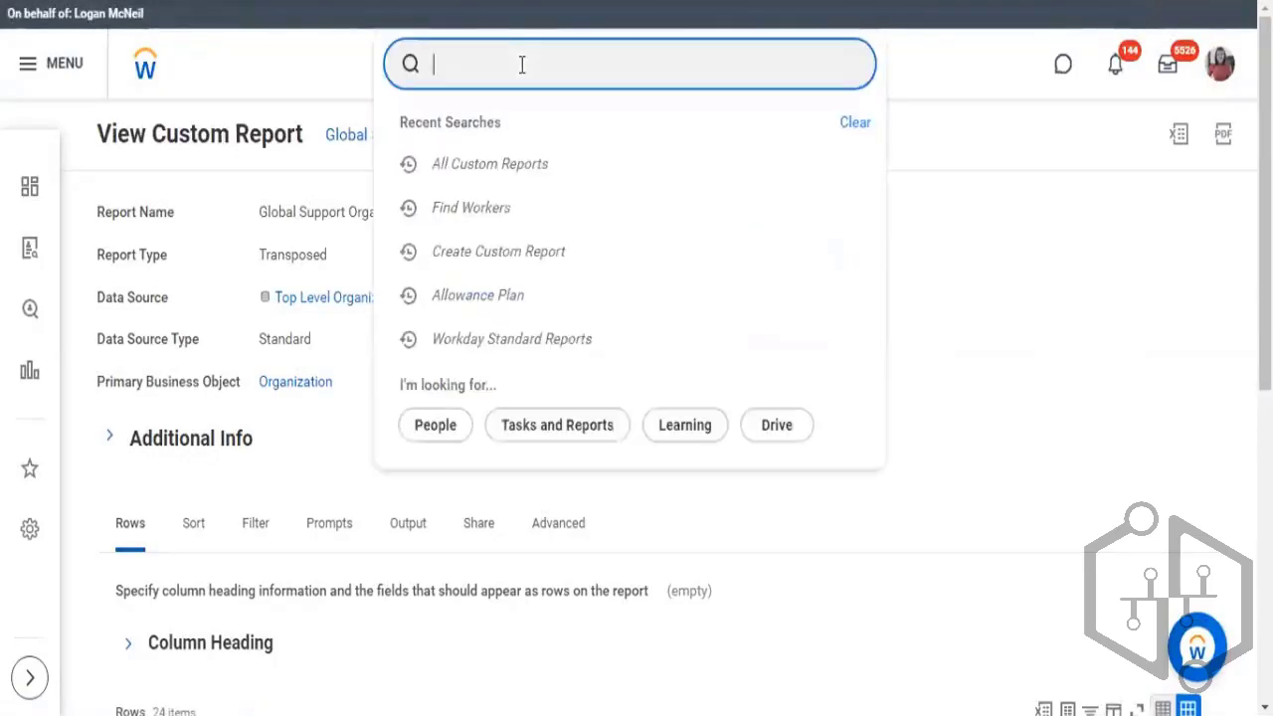
pyautogui.click(738, 118)
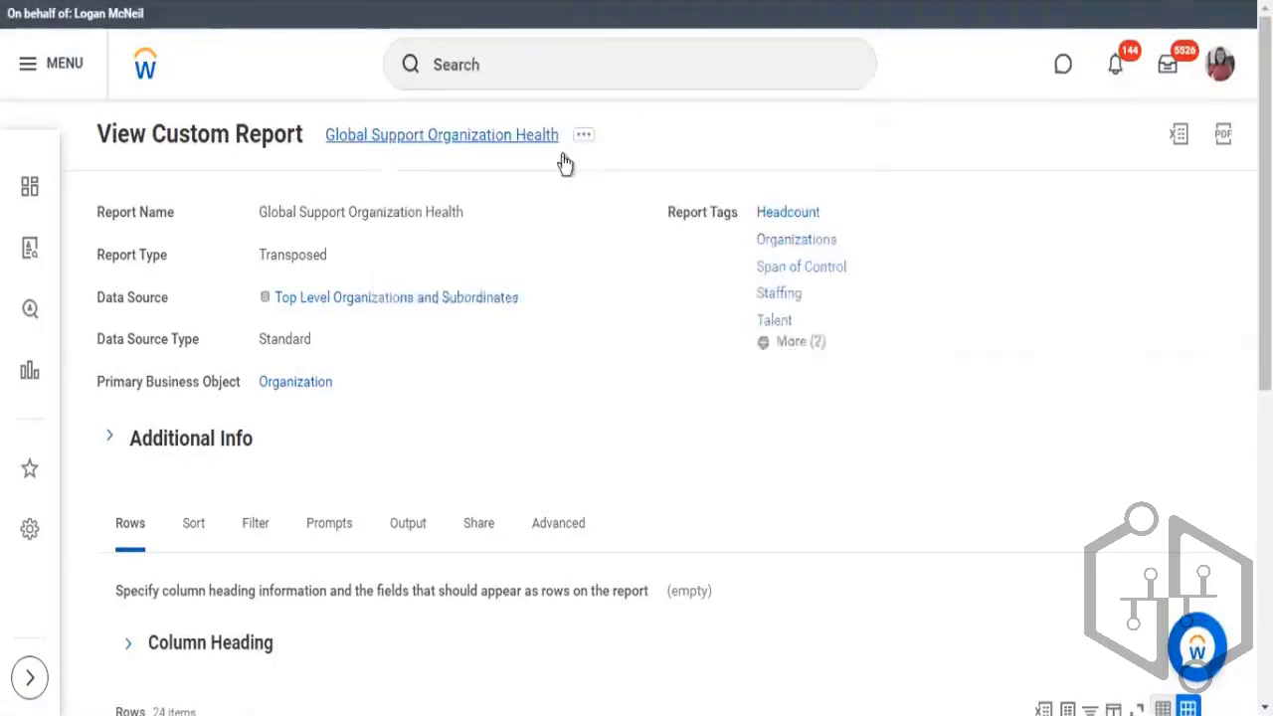
pyautogui.click(587, 136)
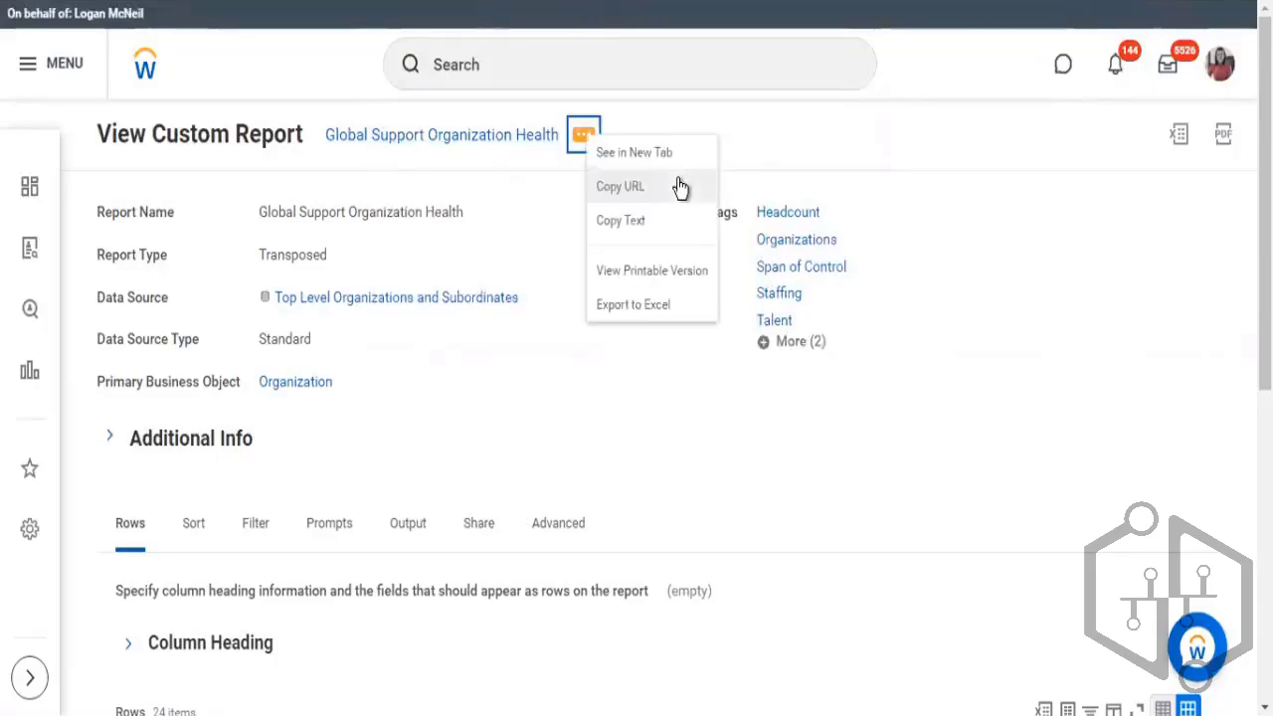
pyautogui.click(550, 86)
pyautogui.click(495, 50)
pyautogui.write('Global Support Organization Health')
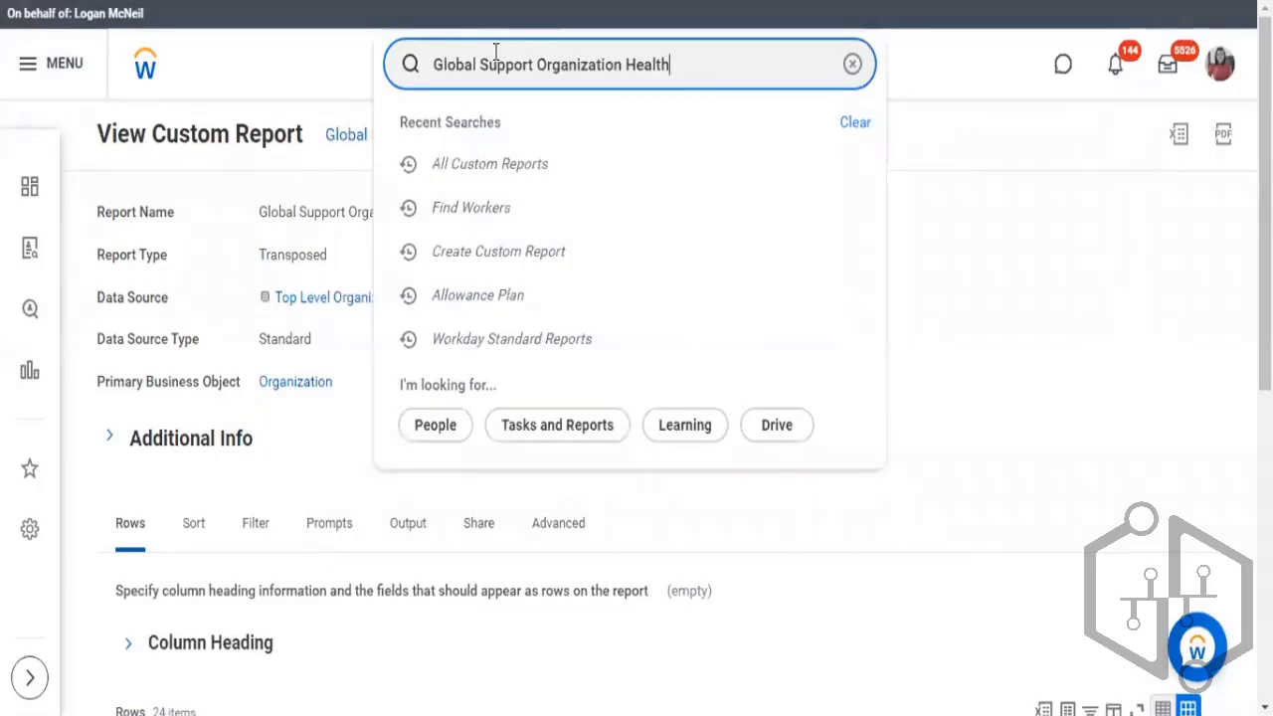
pyautogui.click(620, 139)
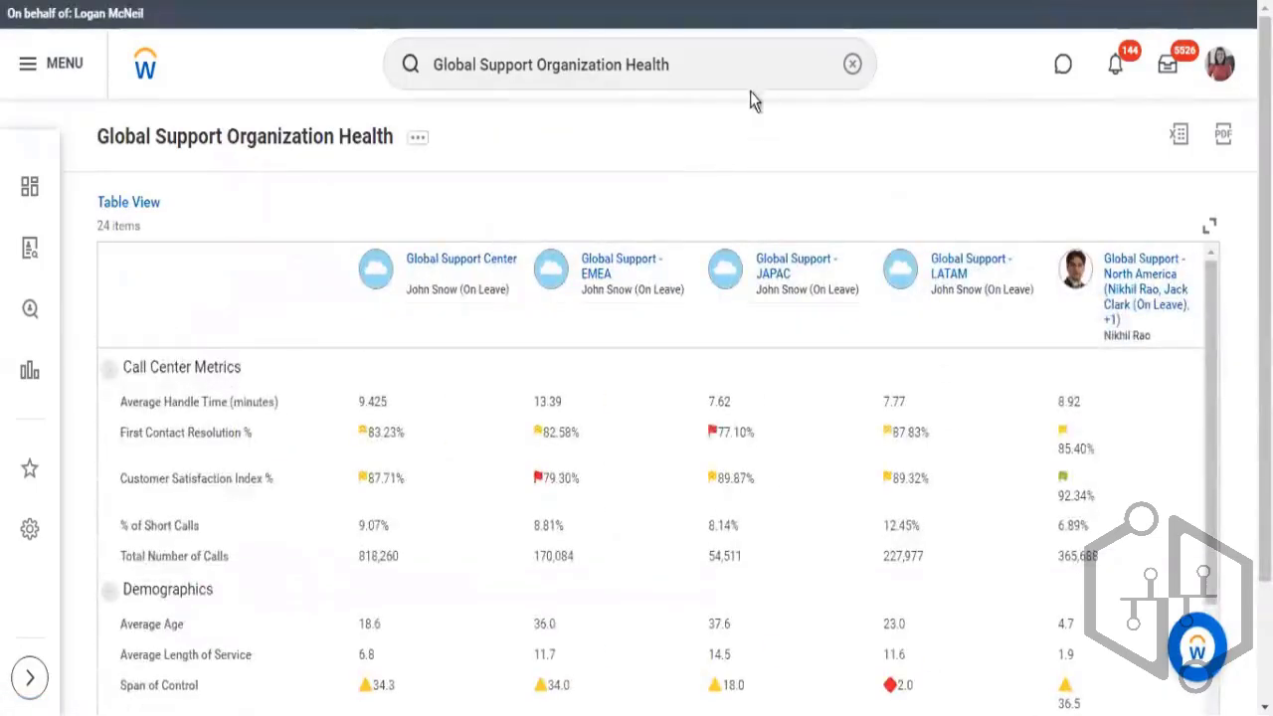
pyautogui.scroll(-2, 762, 67)
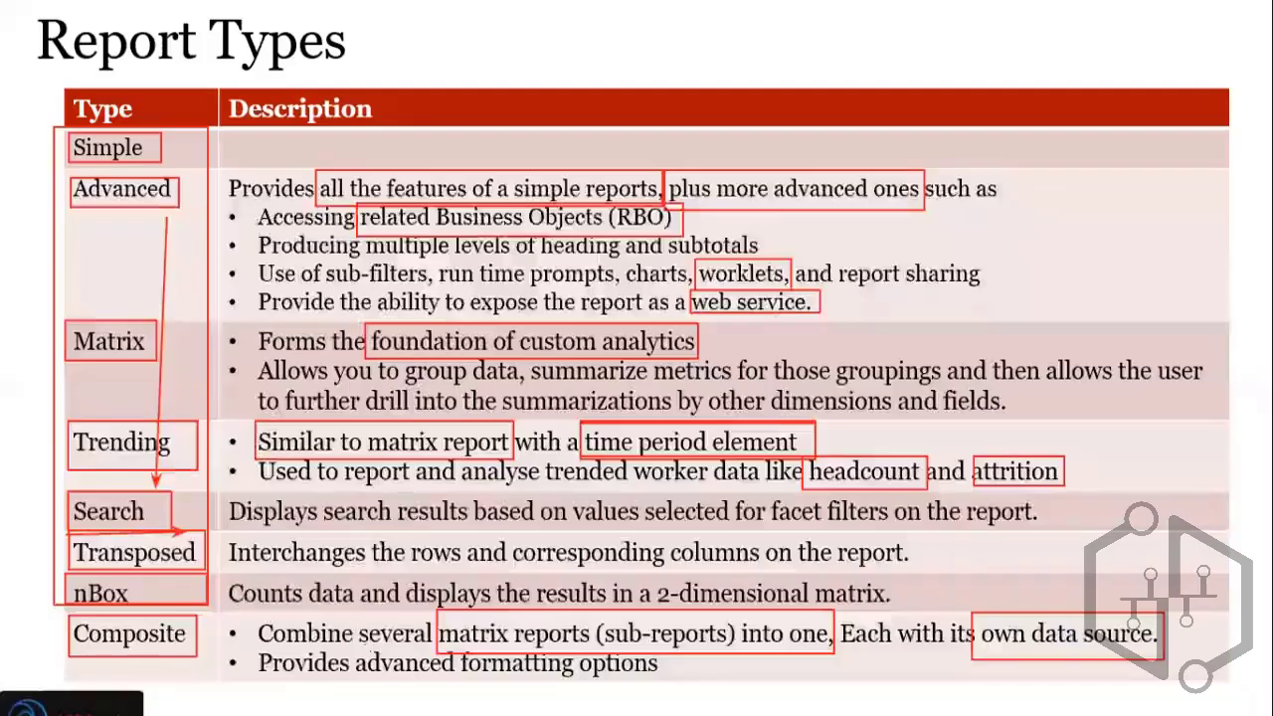
pyautogui.moveTo(406, 531); pyautogui.dragTo(775, 573)
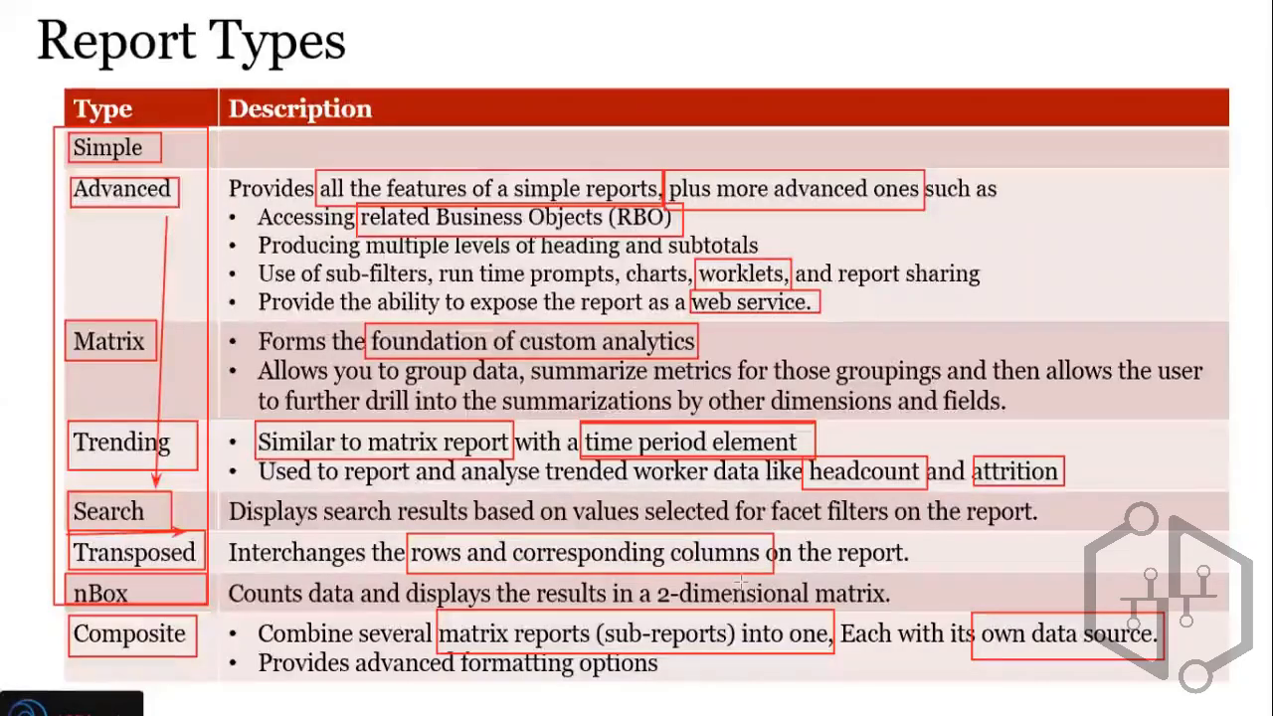
# Step: Return to the Global Support Organization Health report and highlight the Global Support Center column's manager, call center metrics and average length of service
pyautogui.hotkey('alt', 'Tab')
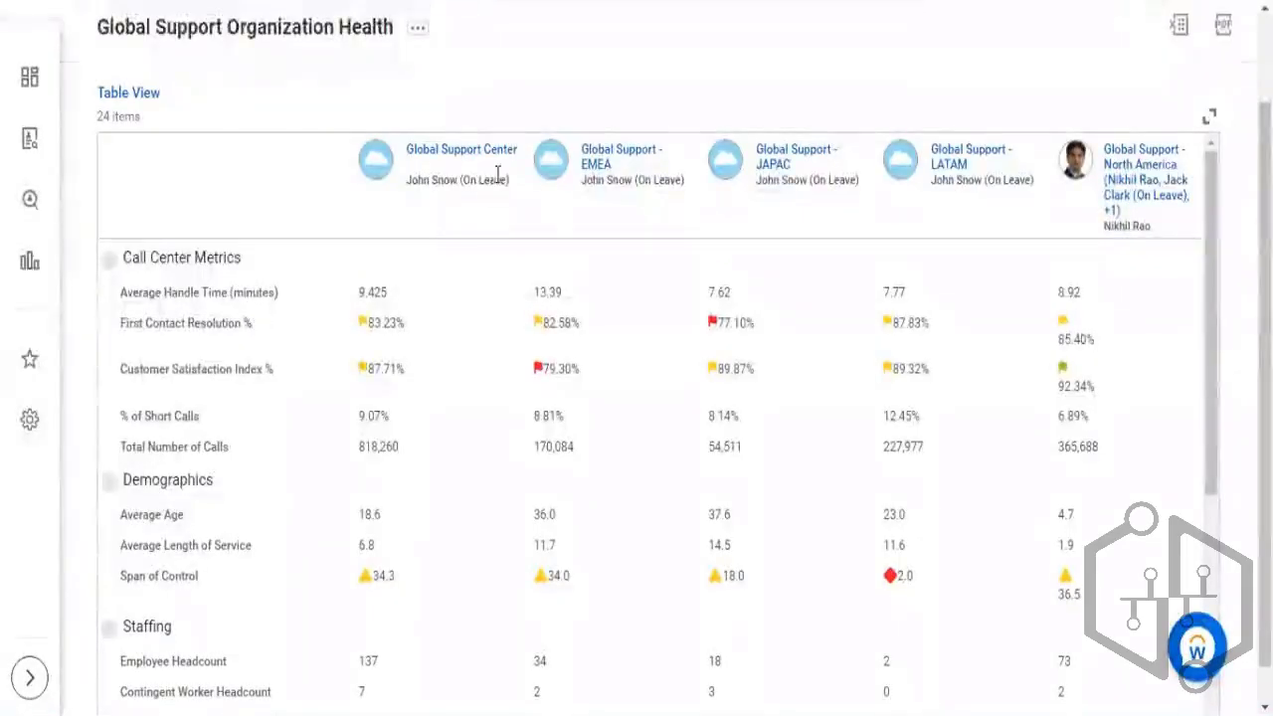
pyautogui.moveTo(406, 180); pyautogui.dragTo(485, 183)
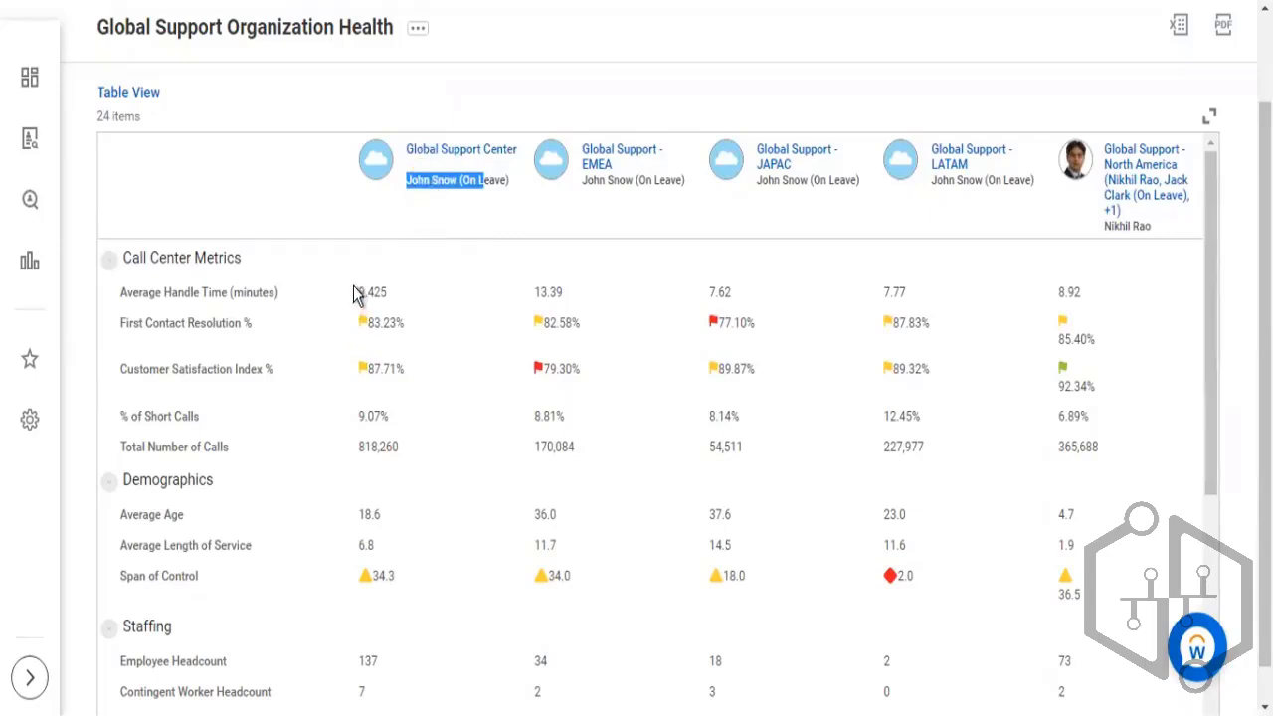
pyautogui.moveTo(360, 294); pyautogui.dragTo(382, 294)
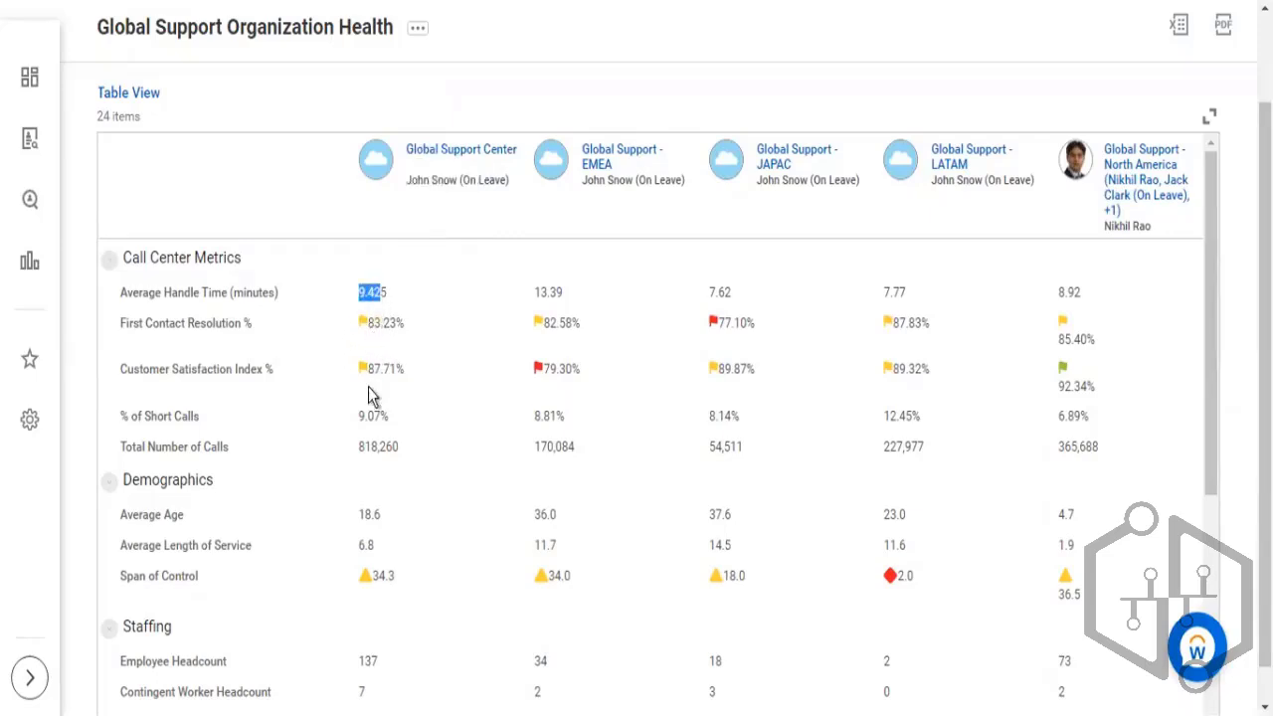
pyautogui.moveTo(369, 370); pyautogui.dragTo(383, 372)
pyautogui.moveTo(359, 418); pyautogui.dragTo(385, 450)
pyautogui.moveTo(359, 515); pyautogui.dragTo(375, 546)
pyautogui.scroll(-2, 392, 435)
pyautogui.scroll(-2, 392, 433)
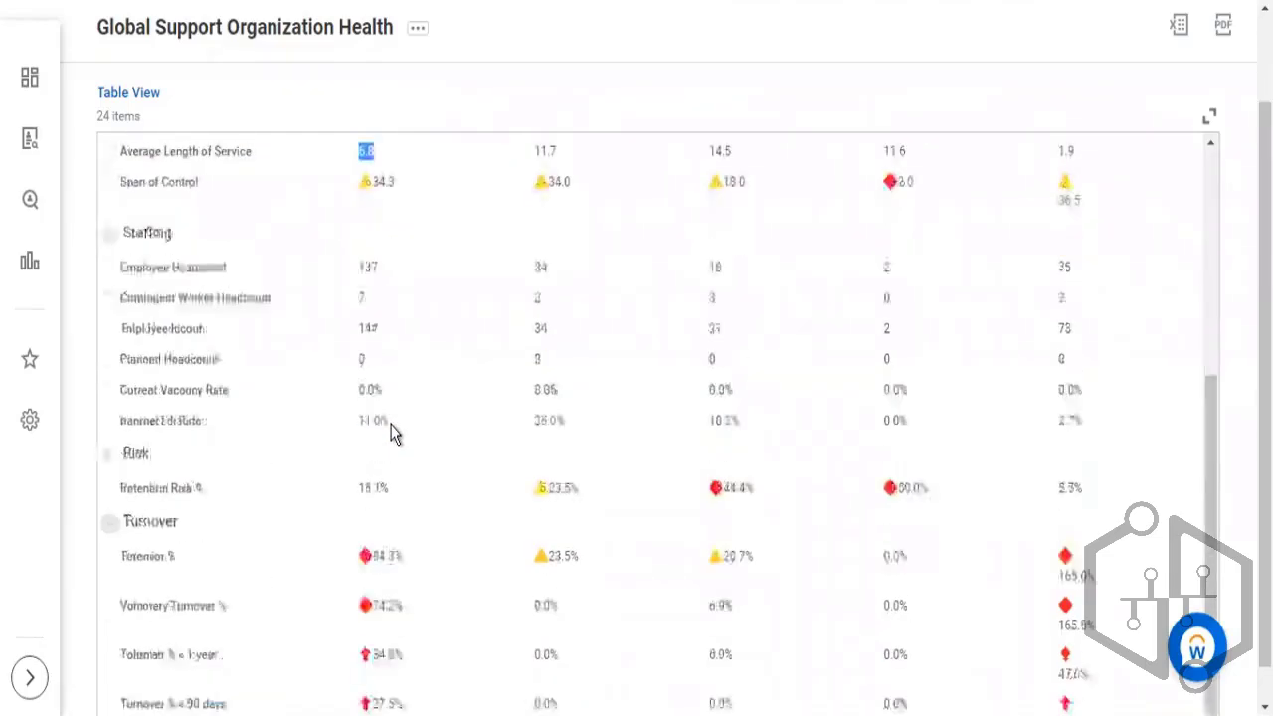
pyautogui.scroll(4, 398, 432)
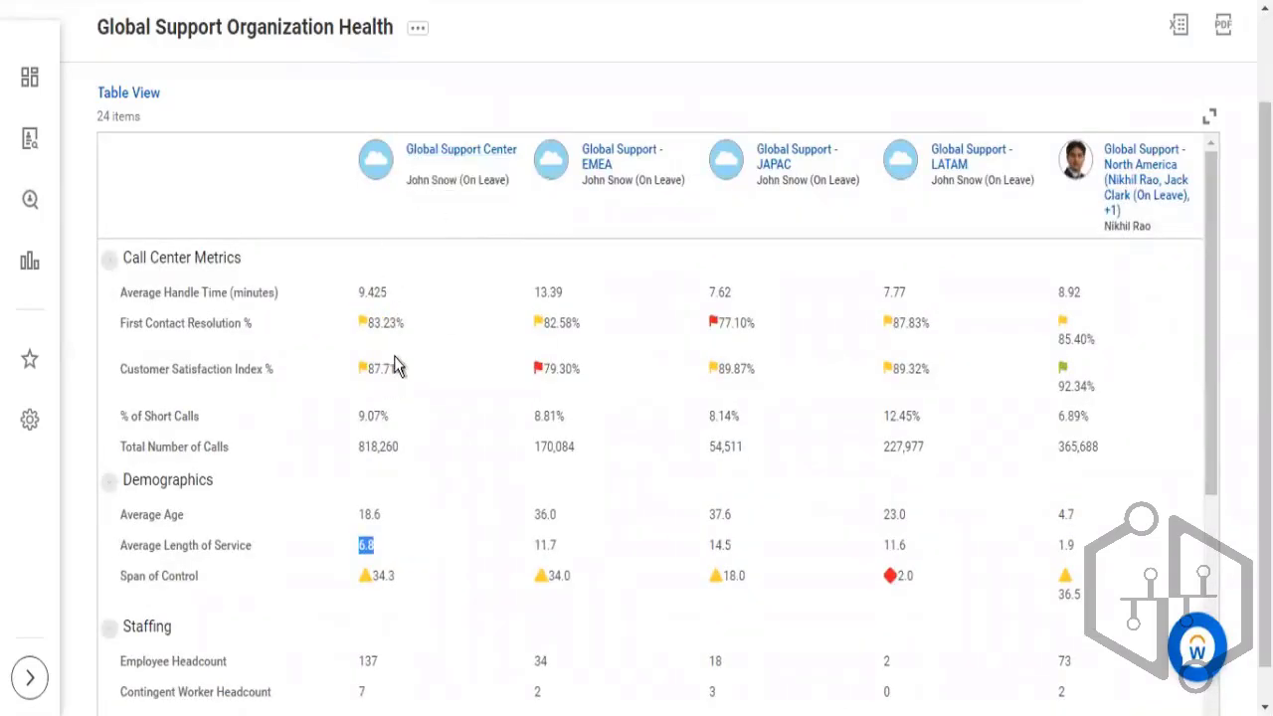
# Step: Highlight Global Support Center's average age, average length of service, employee headcount and contingent worker headcount values
pyautogui.scroll(-1, 398, 358)
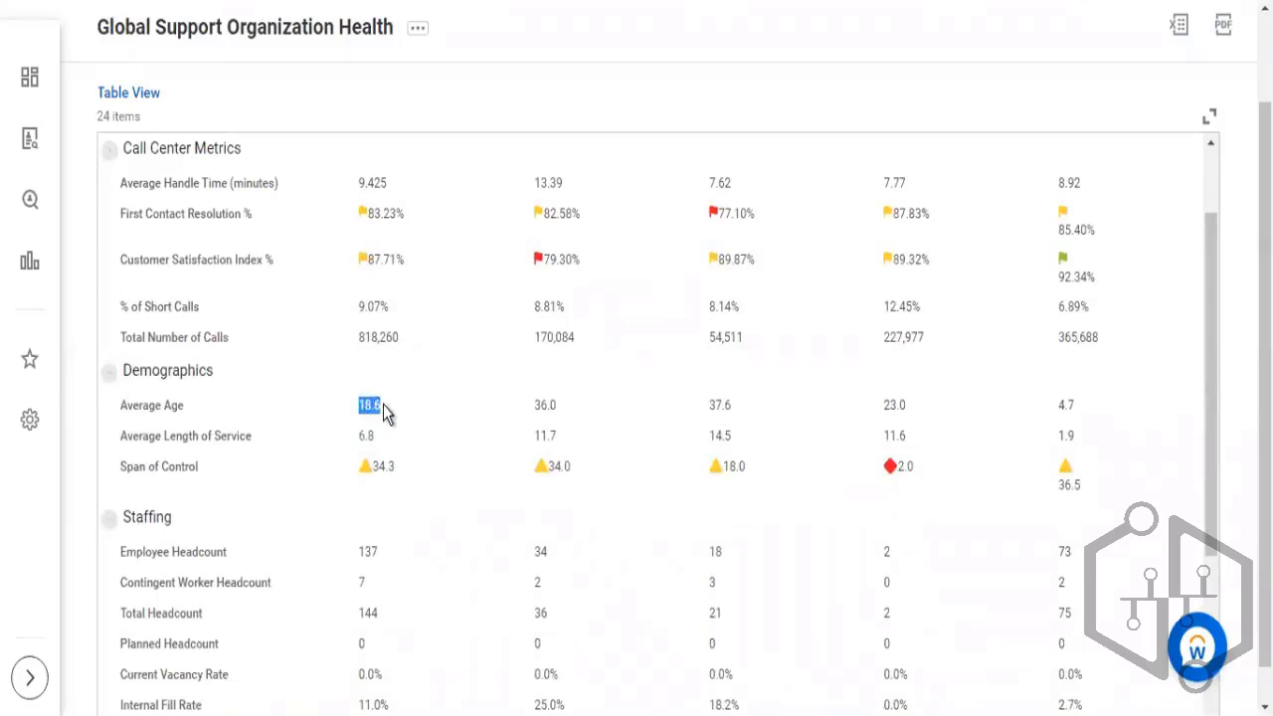
pyautogui.doubleClick(369, 438)
pyautogui.scroll(-1, 386, 457)
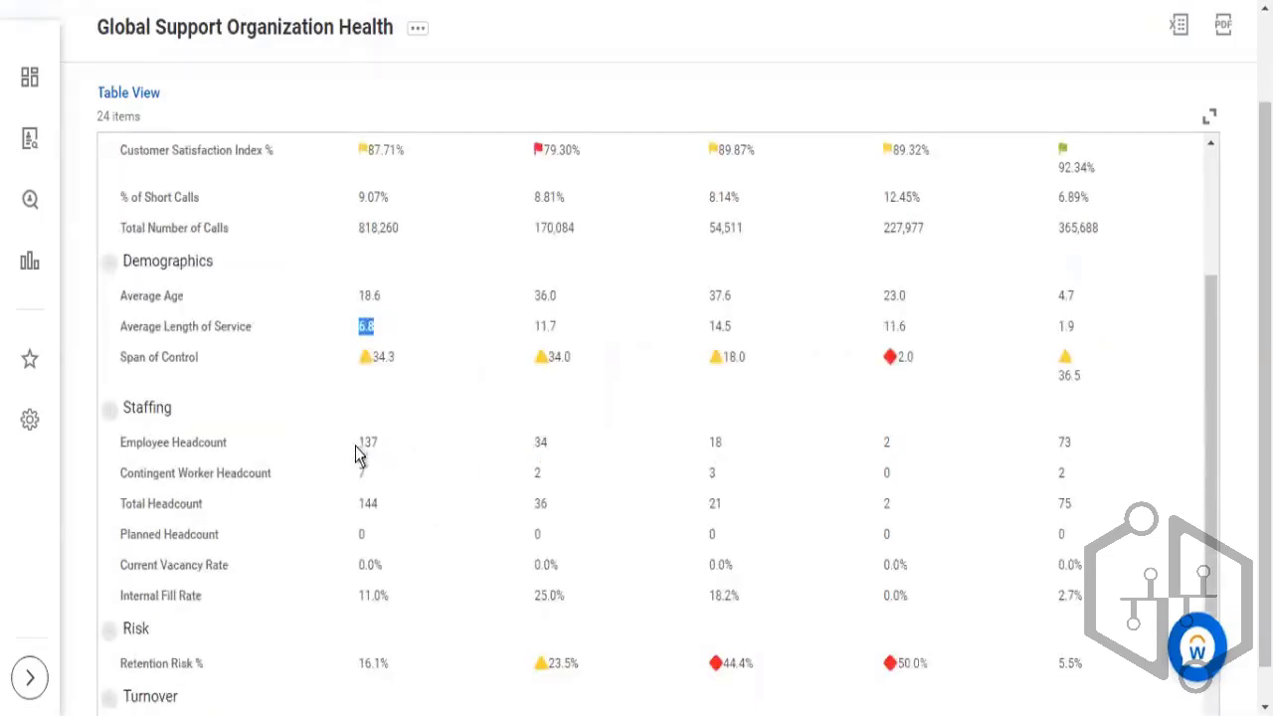
pyautogui.doubleClick(378, 445)
pyautogui.scroll(-1, 358, 450)
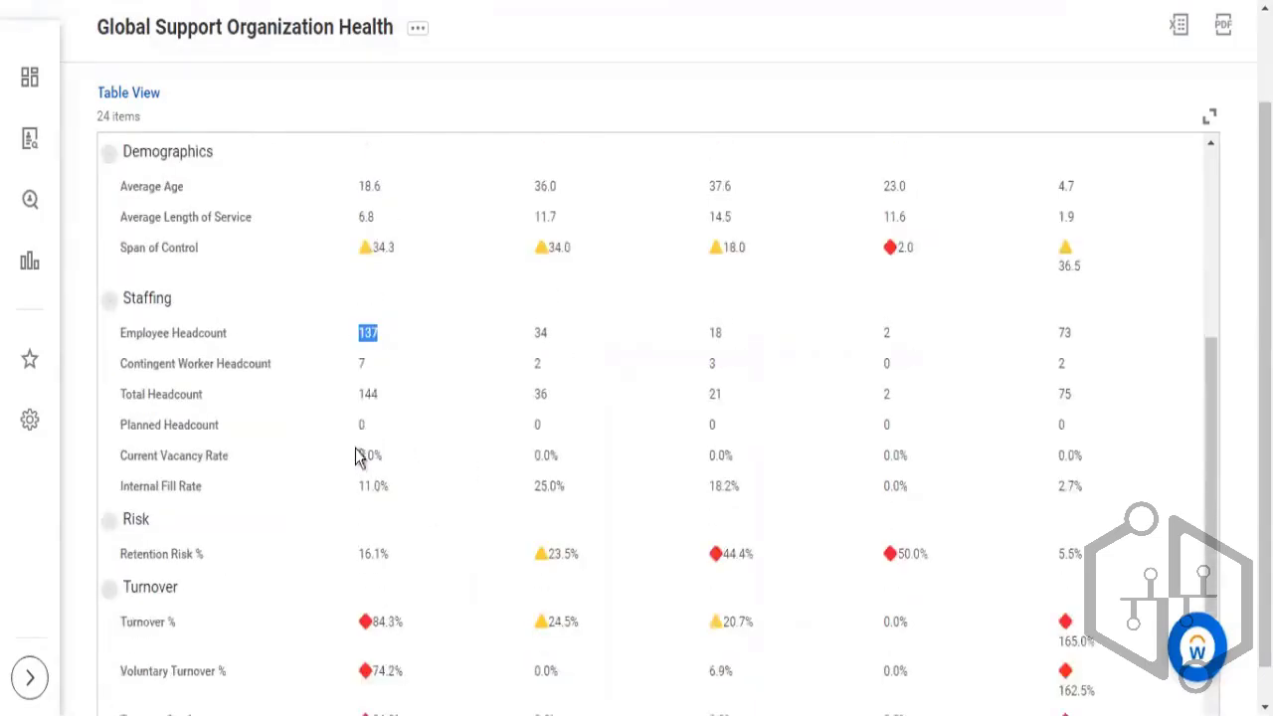
pyautogui.doubleClick(362, 368)
pyautogui.scroll(3, 392, 344)
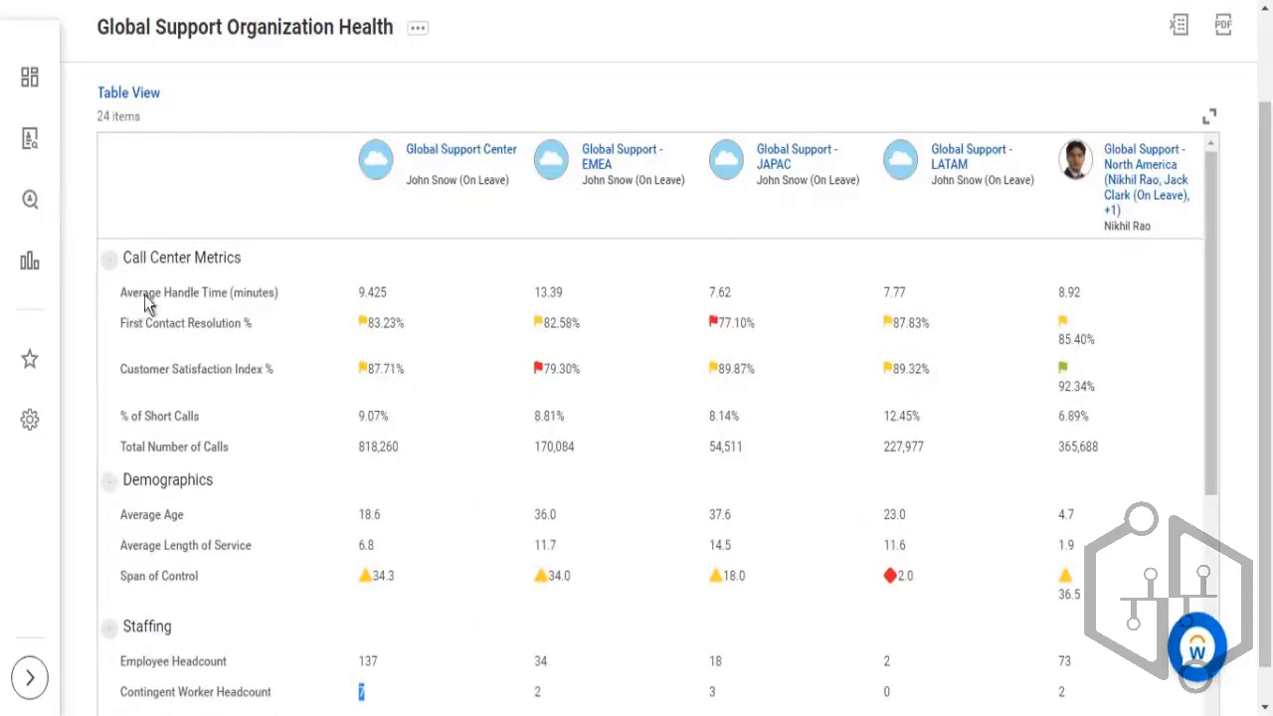
# Step: Highlight the Average Handle Time (minutes) row across the support organization columns
pyautogui.moveTo(127, 294); pyautogui.dragTo(233, 298)
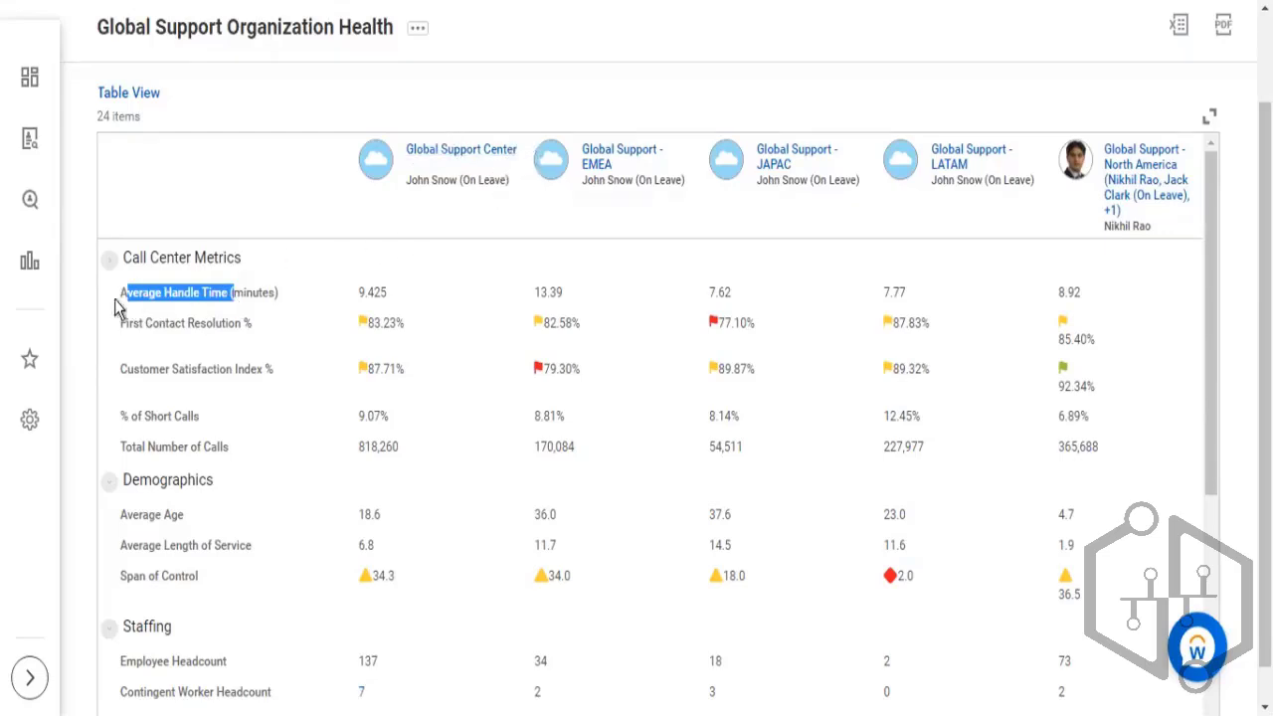
pyautogui.moveTo(123, 296); pyautogui.dragTo(736, 296)
pyautogui.moveTo(963, 299); pyautogui.dragTo(1174, 283)
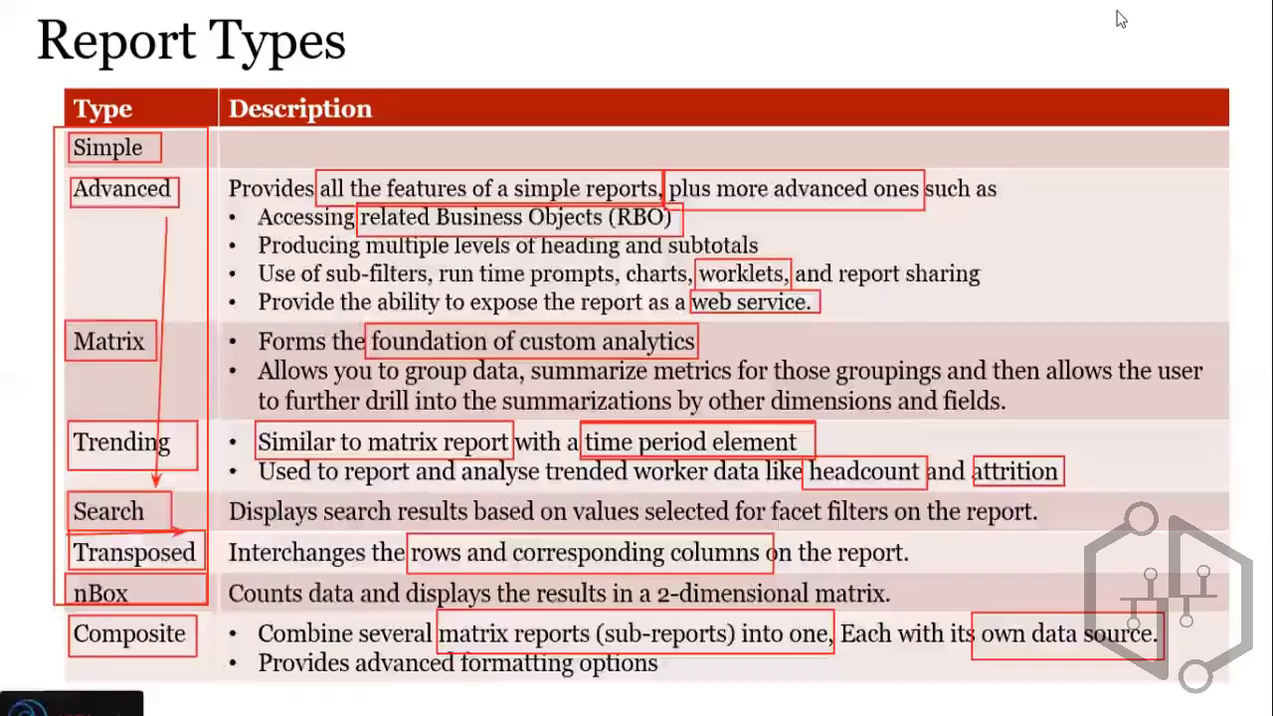
pyautogui.click(1121, 19)
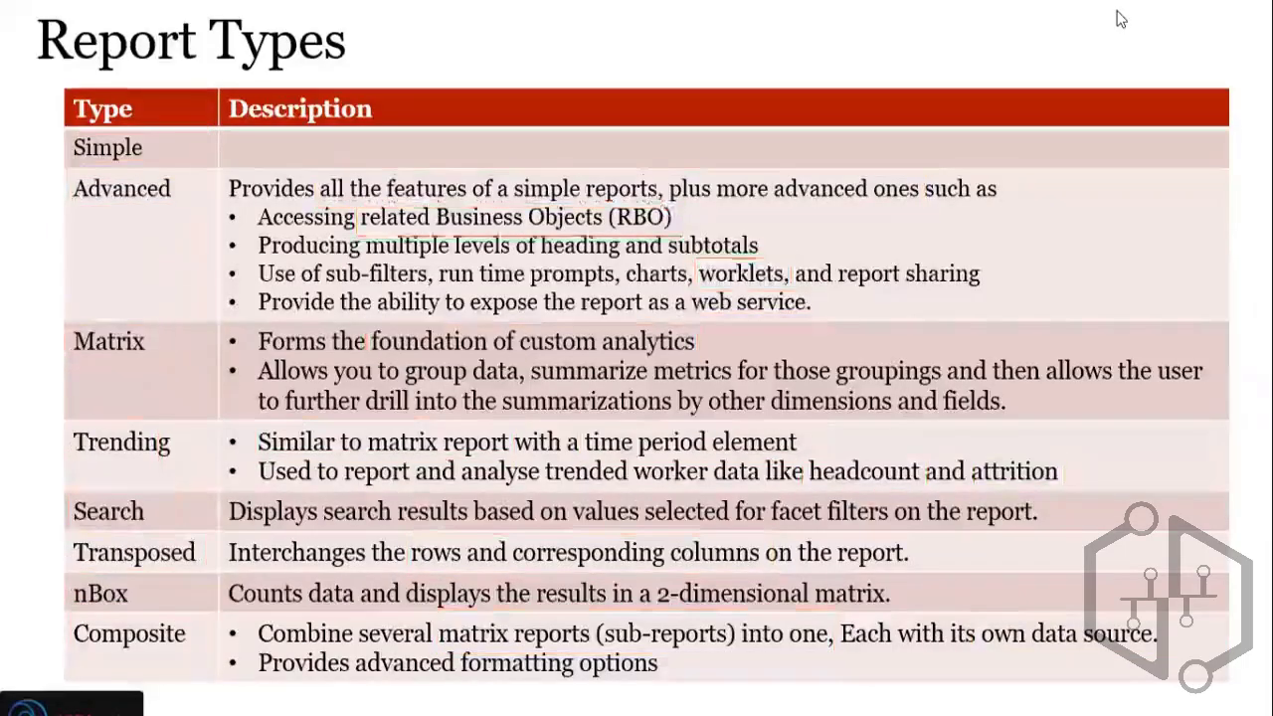
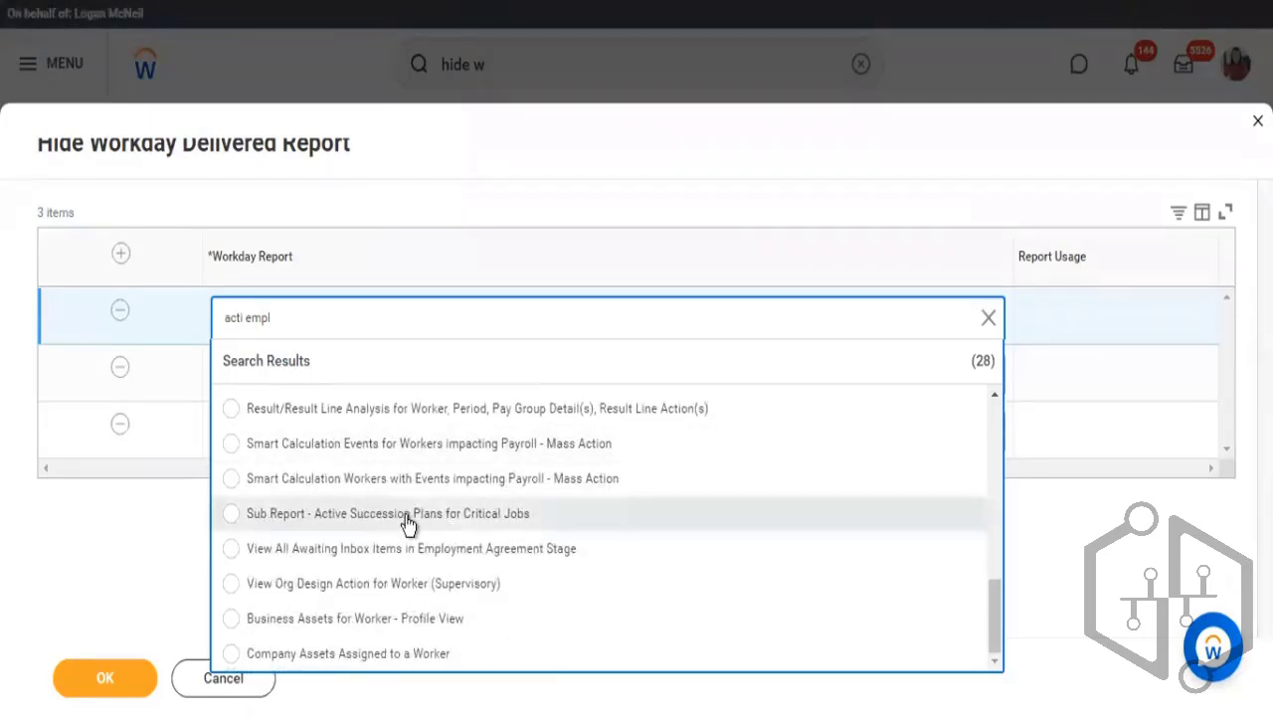
# Step: Choose Disciplinary Action Information Section for Employee Review from the search results as a Workday report to hide
pyautogui.scroll(3, 376, 525)
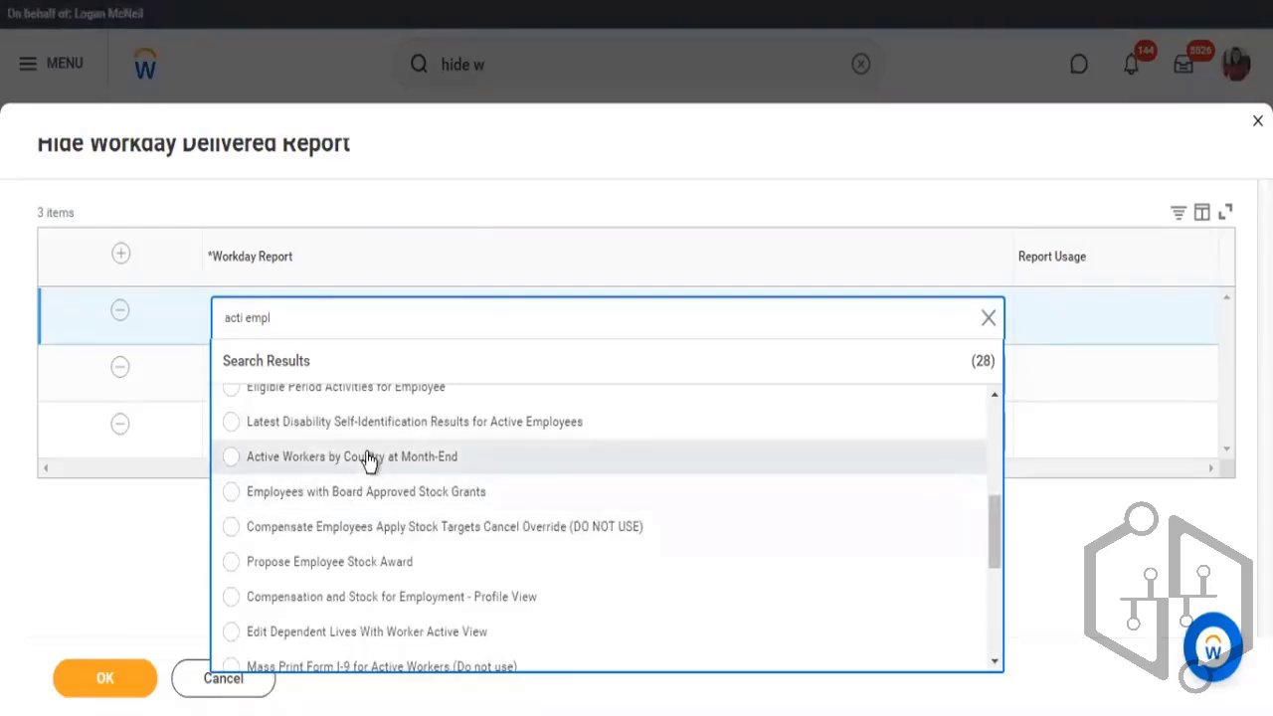
pyautogui.scroll(-2, 368, 457)
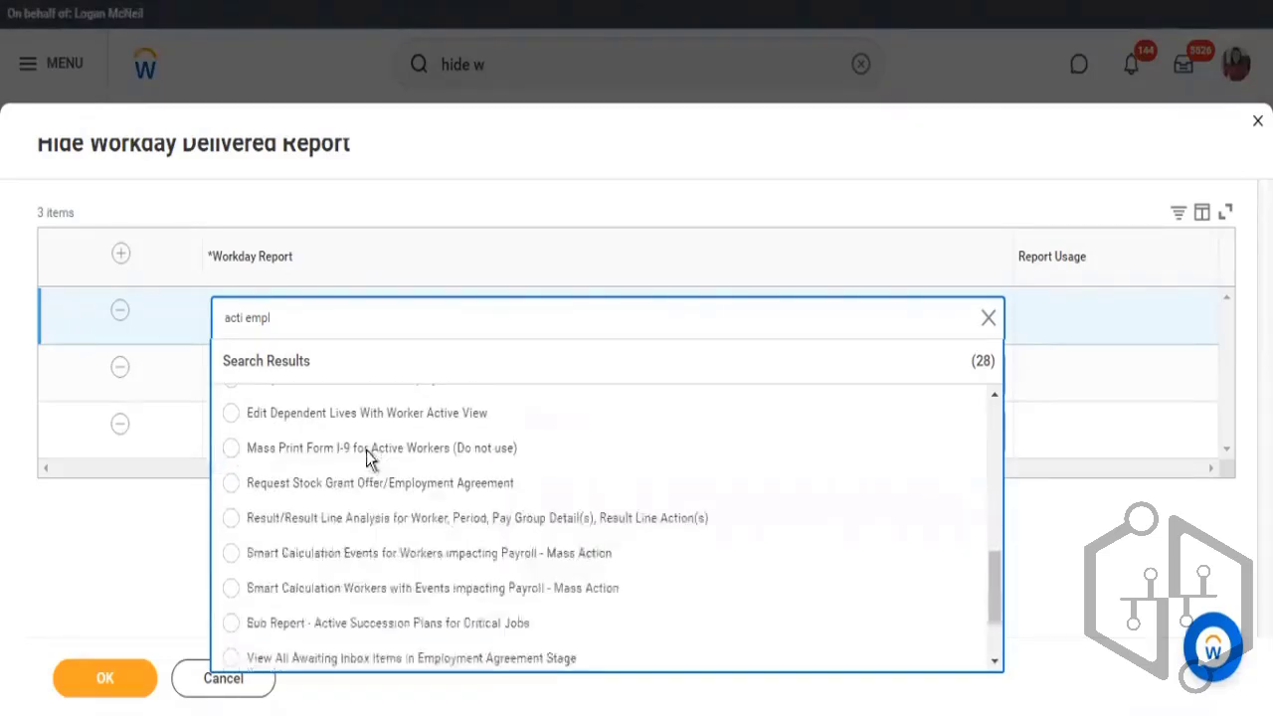
pyautogui.scroll(4, 368, 456)
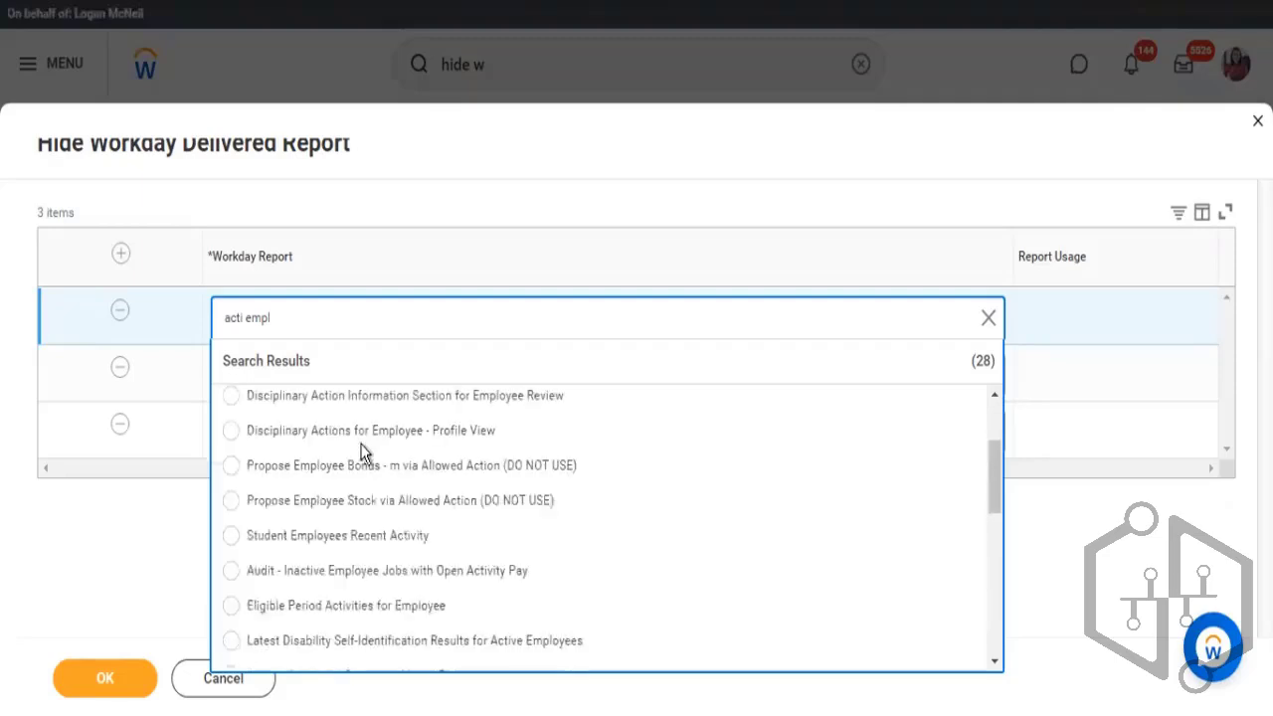
pyautogui.click(401, 395)
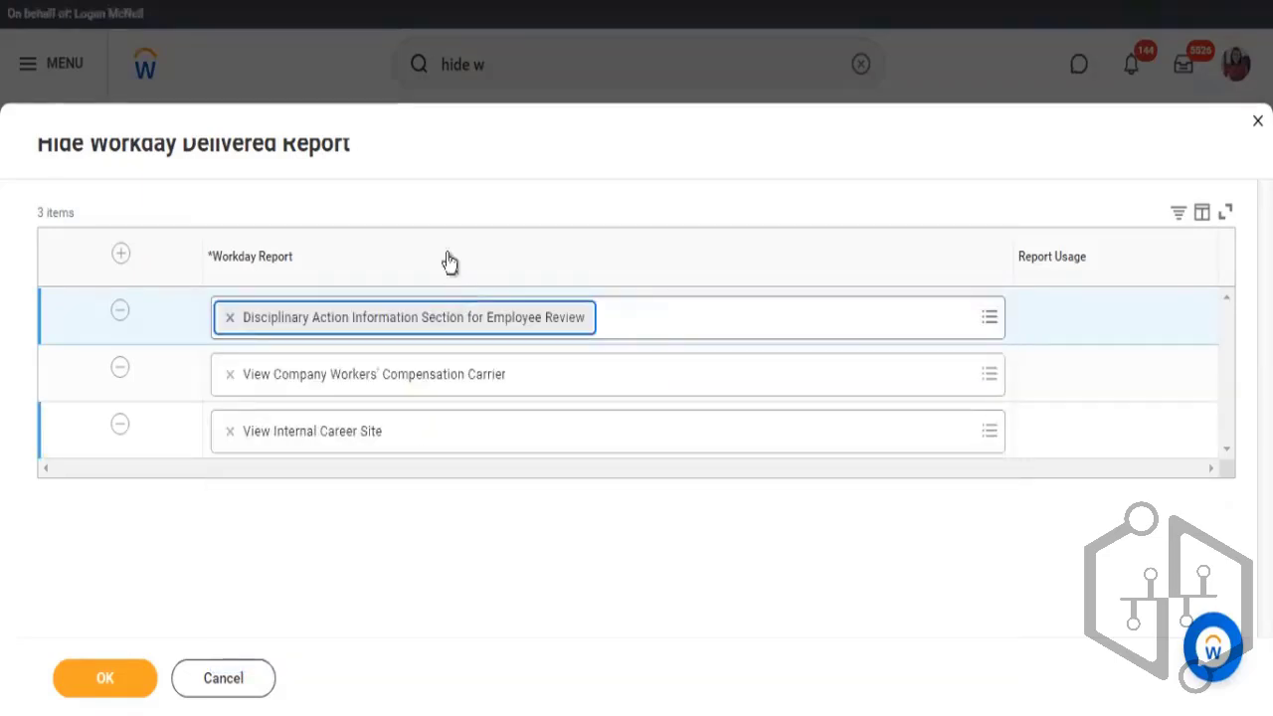
# Step: Add another row with View Accounting Source from the Accounting Center report category, and submit the list of hidden reports
pyautogui.click(119, 255)
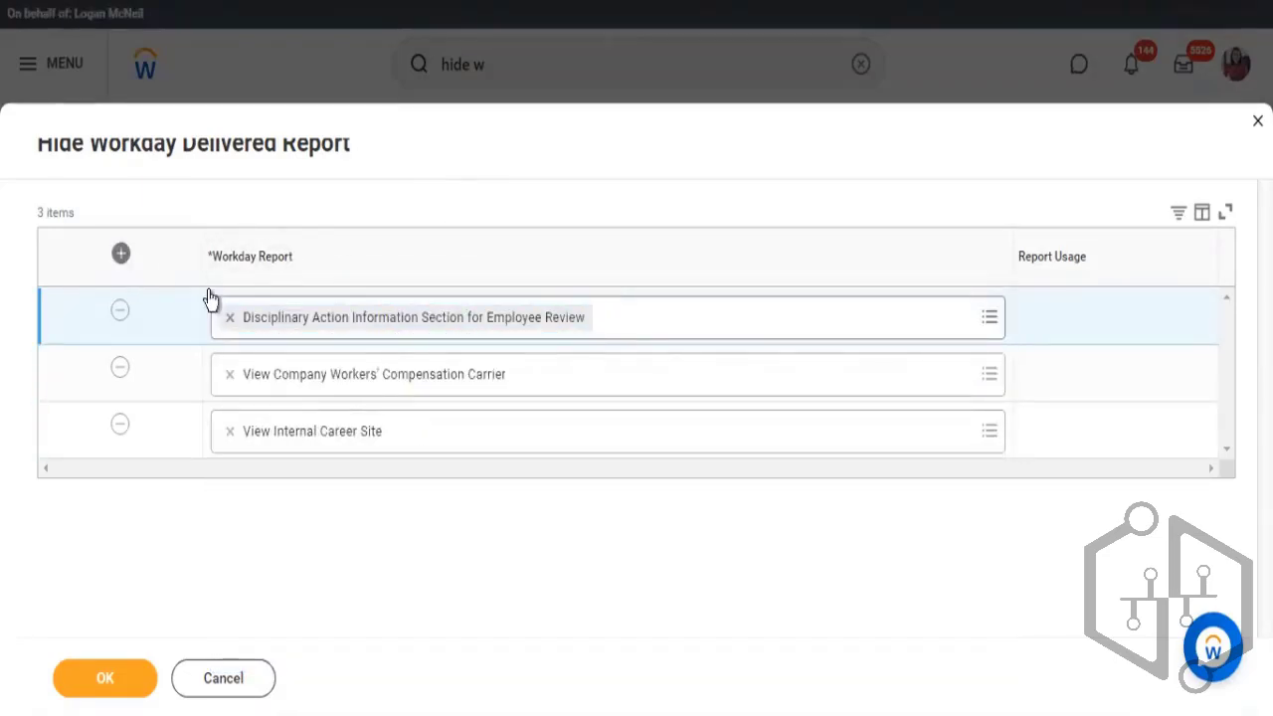
pyautogui.click(368, 316)
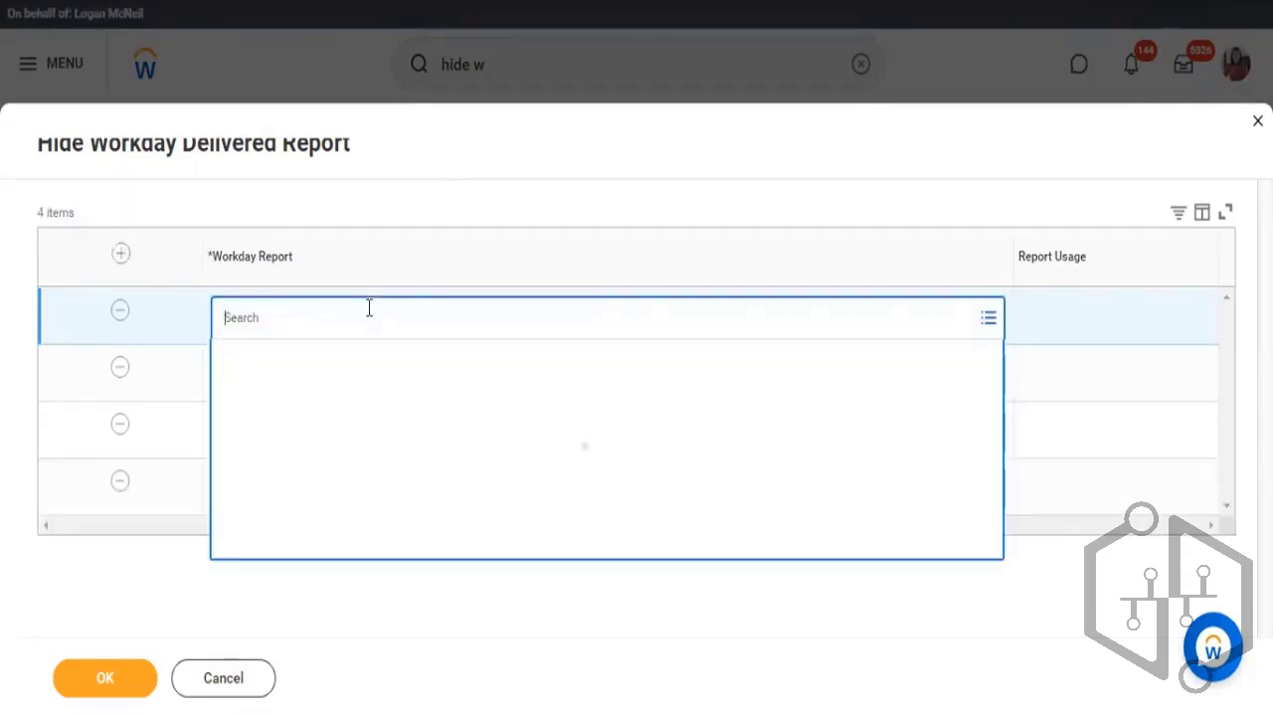
pyautogui.click(346, 360)
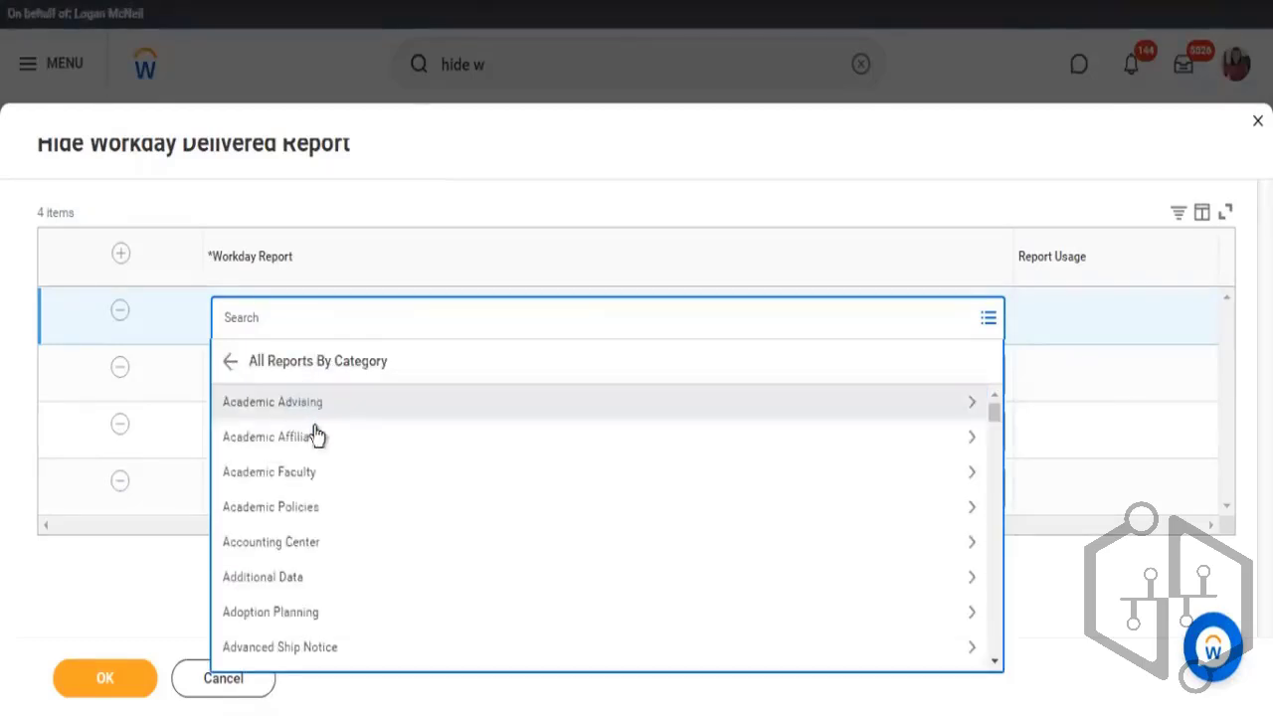
pyautogui.click(334, 543)
pyautogui.scroll(-2, 279, 482)
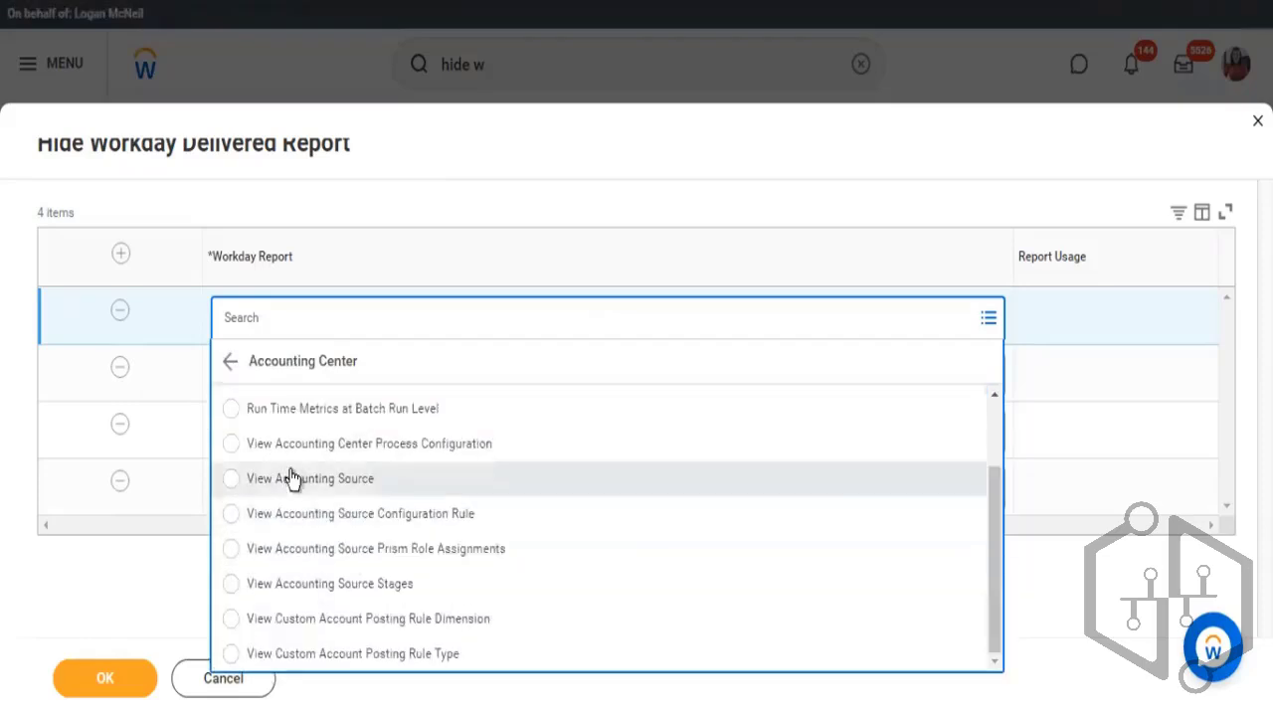
pyautogui.click(77, 314)
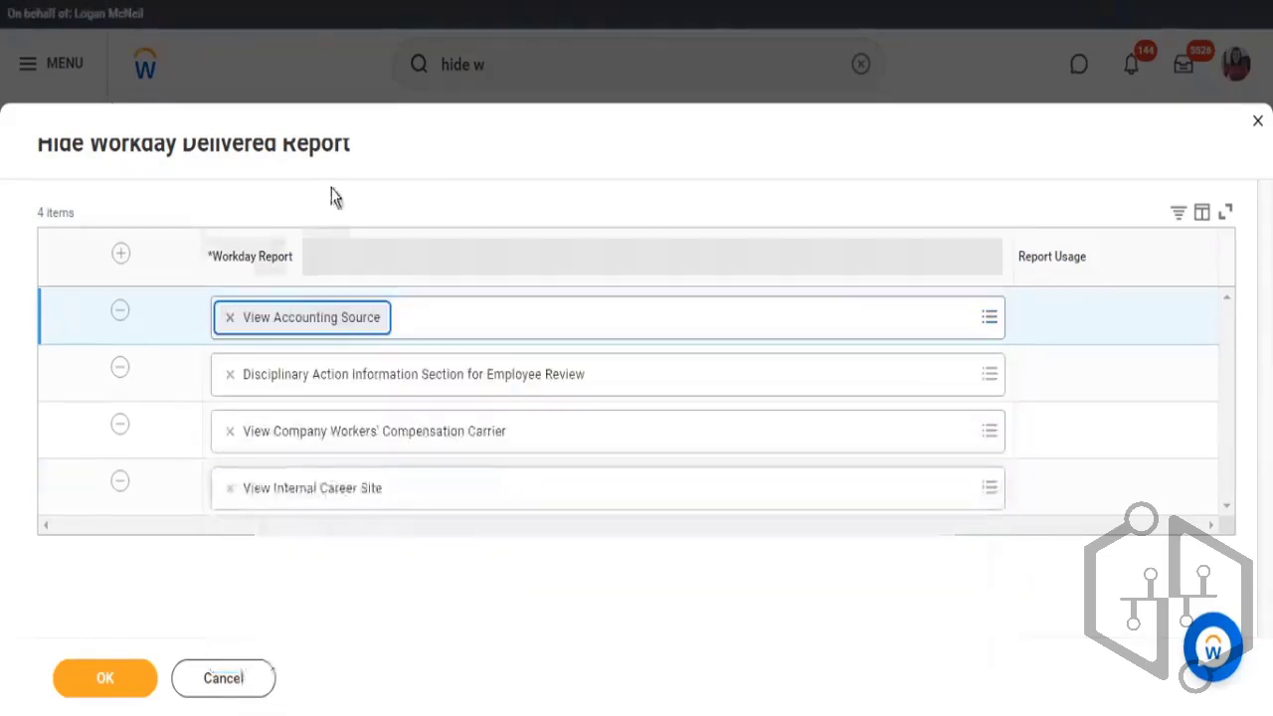
pyautogui.click(134, 686)
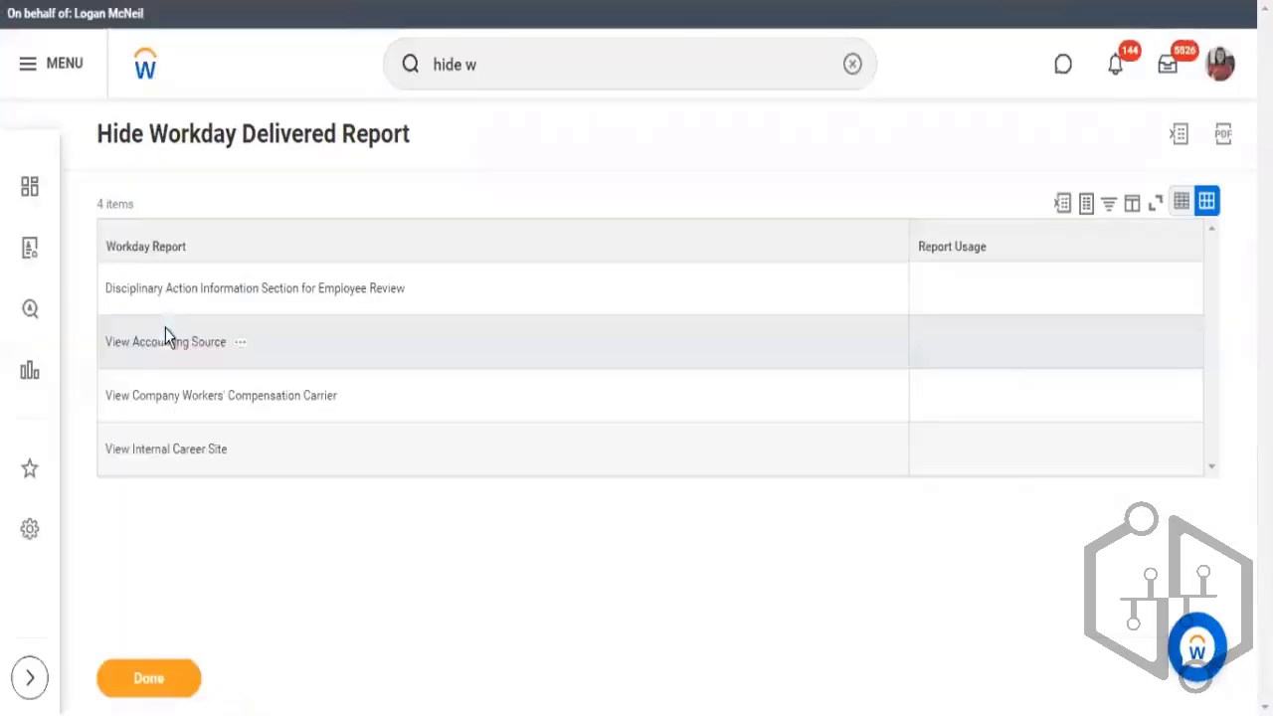
pyautogui.moveTo(411, 299)
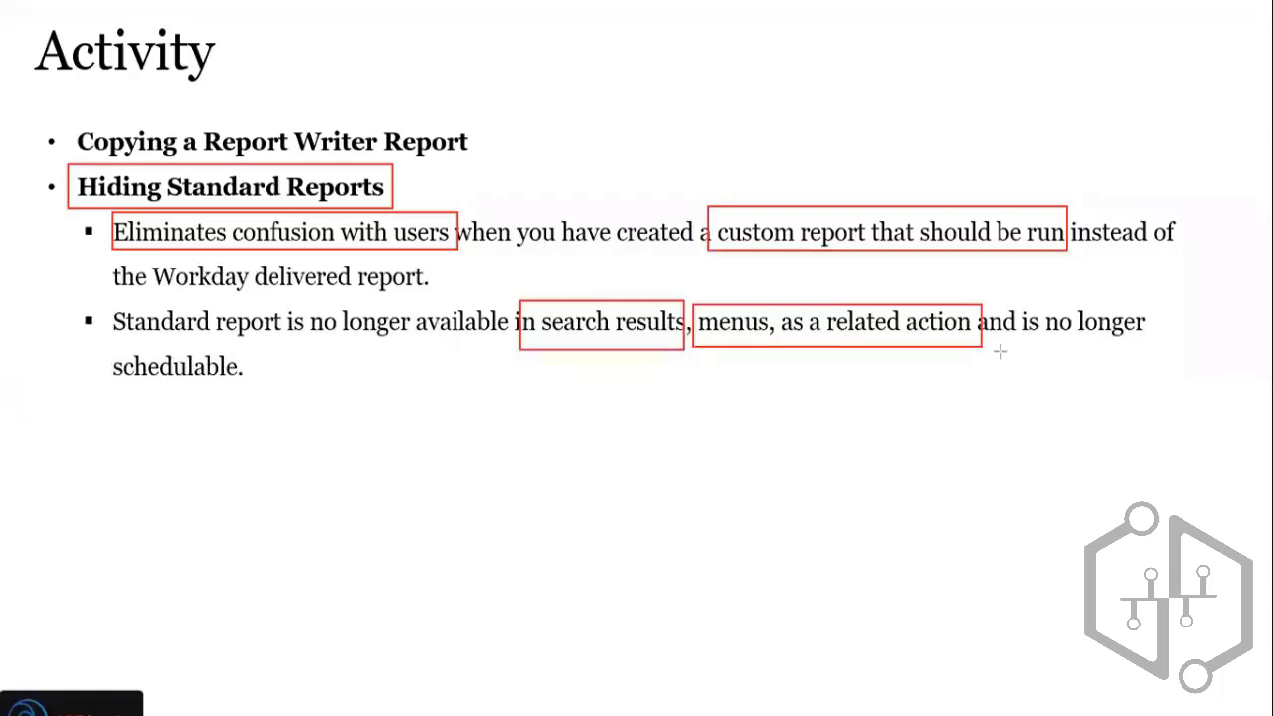
pyautogui.press('e')
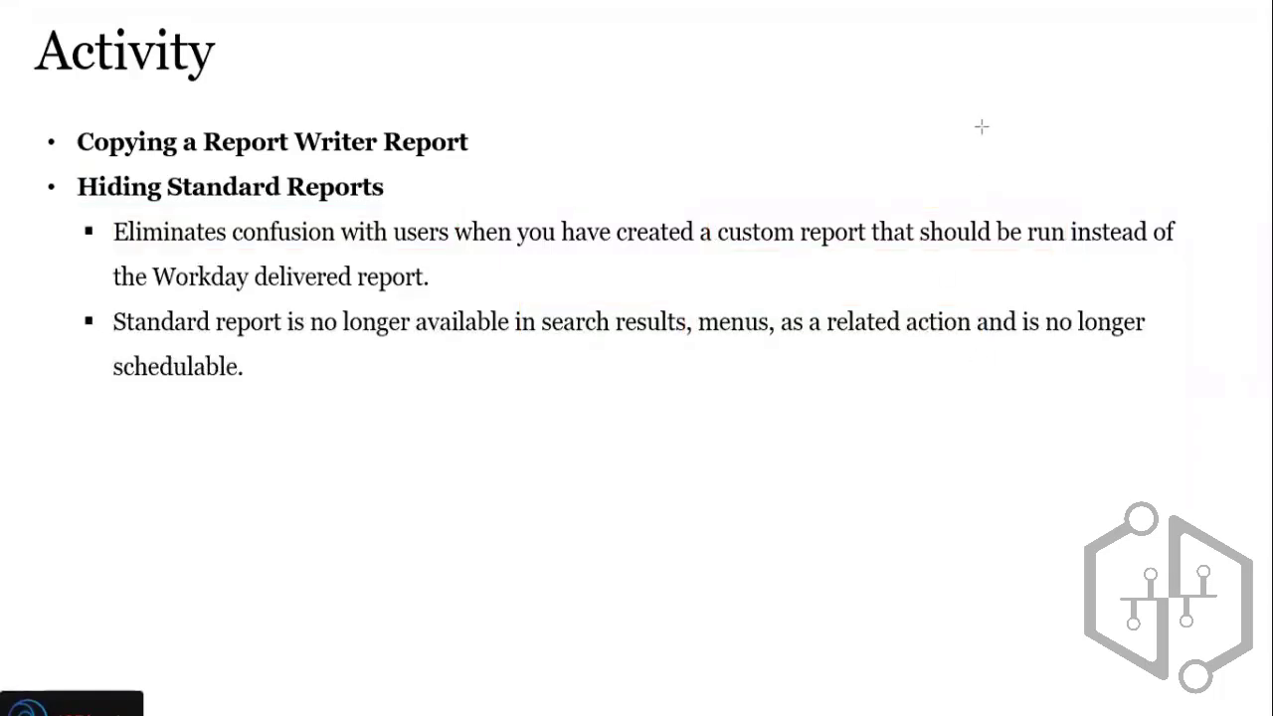
pyautogui.click(952, 404)
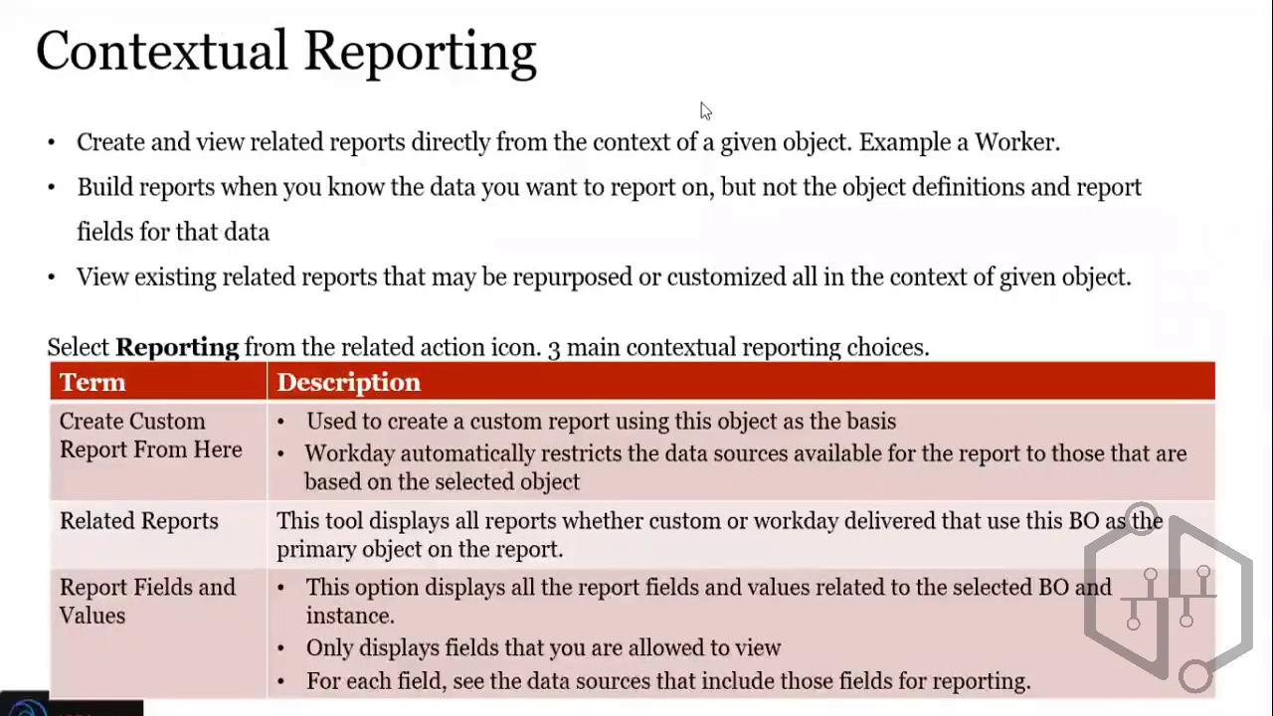
# Step: Switch from the slide show back to the Workday remote desktop session
pyautogui.hotkey('alt', 'Tab')
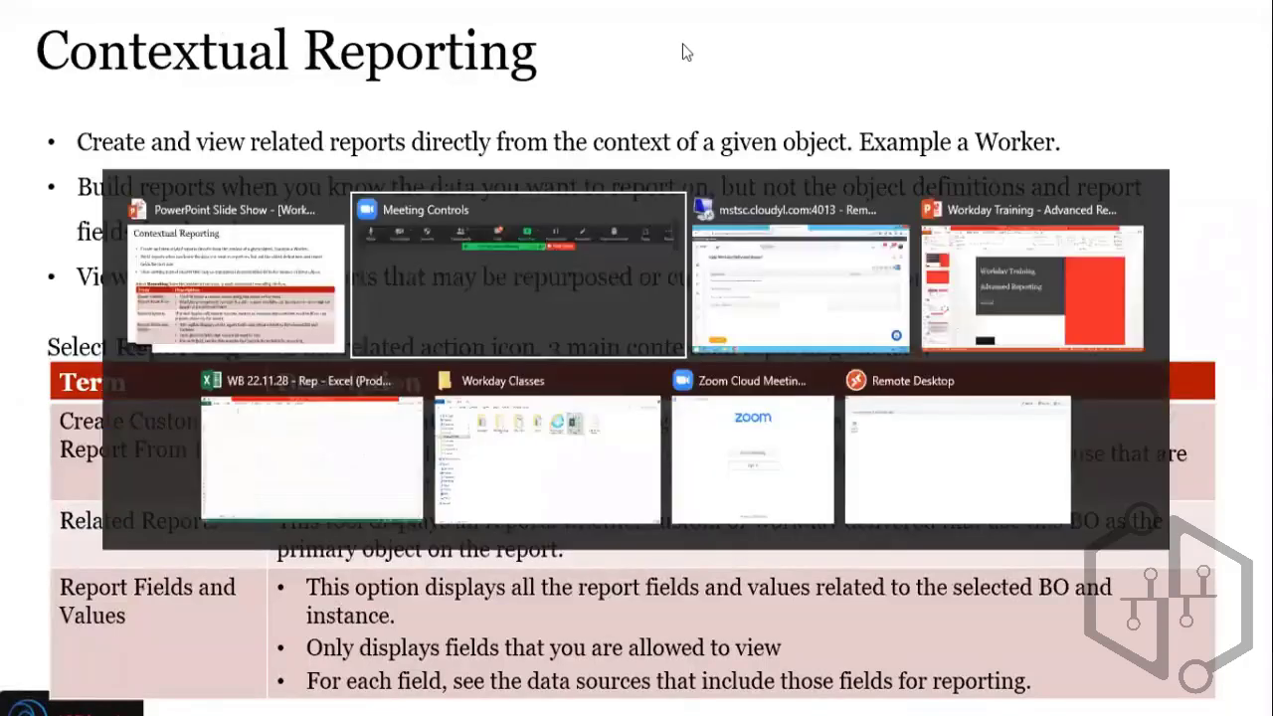
pyautogui.hotkey('alt', 'Tab')
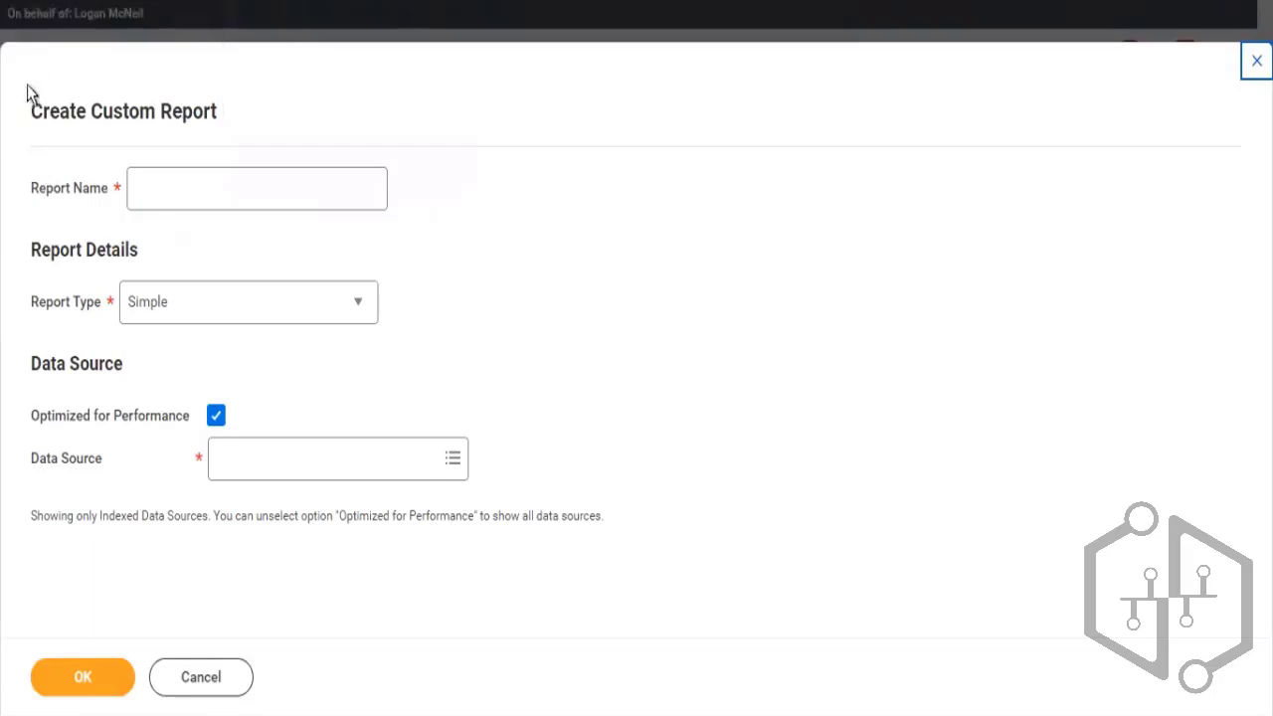
# Step: Highlight the Create Custom Report title and examine the Report Name, Report Type and Data Source fields
pyautogui.moveTo(31, 115); pyautogui.dragTo(219, 133)
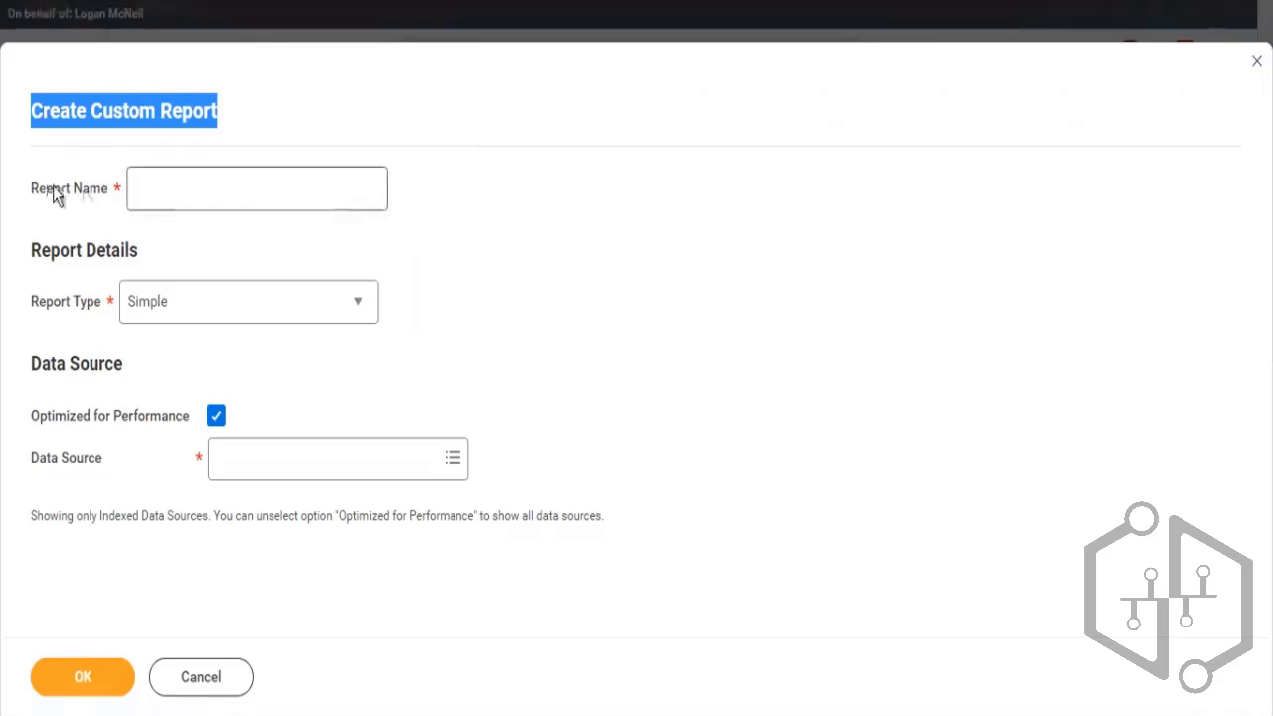
pyautogui.moveTo(47, 189); pyautogui.dragTo(29, 189)
pyautogui.moveTo(66, 303); pyautogui.dragTo(70, 304)
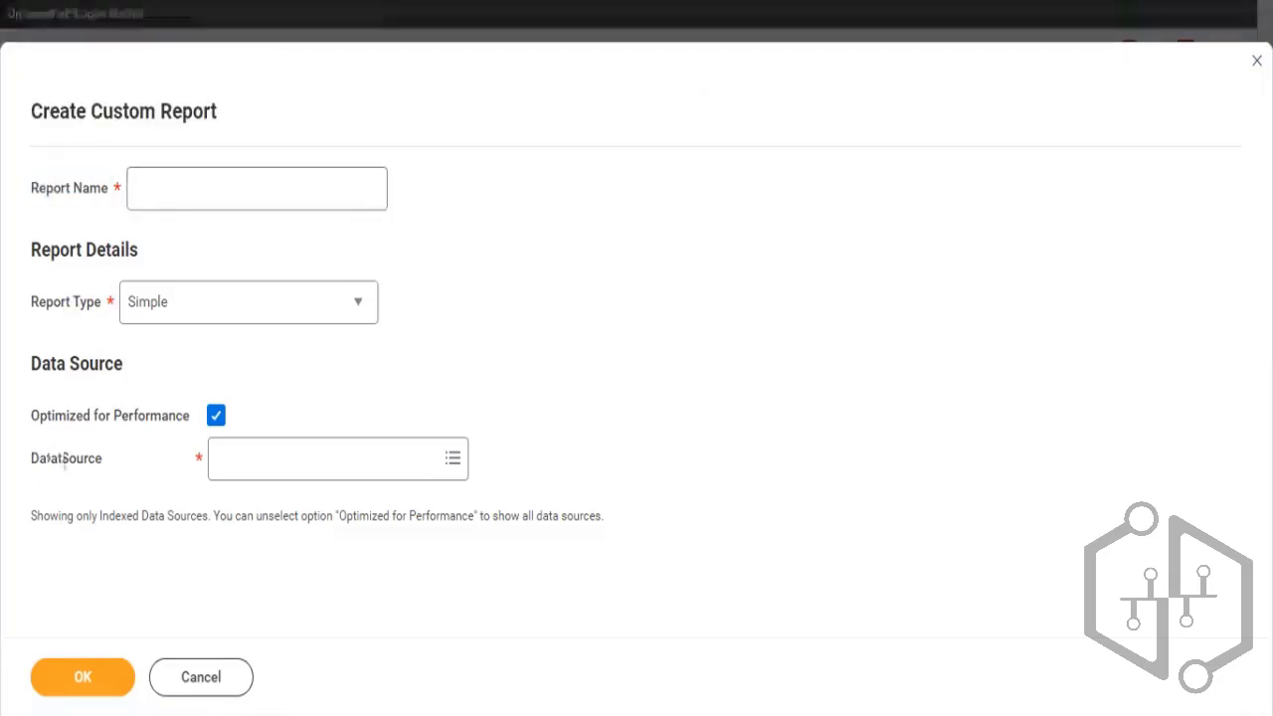
pyautogui.moveTo(77, 458); pyautogui.dragTo(38, 459)
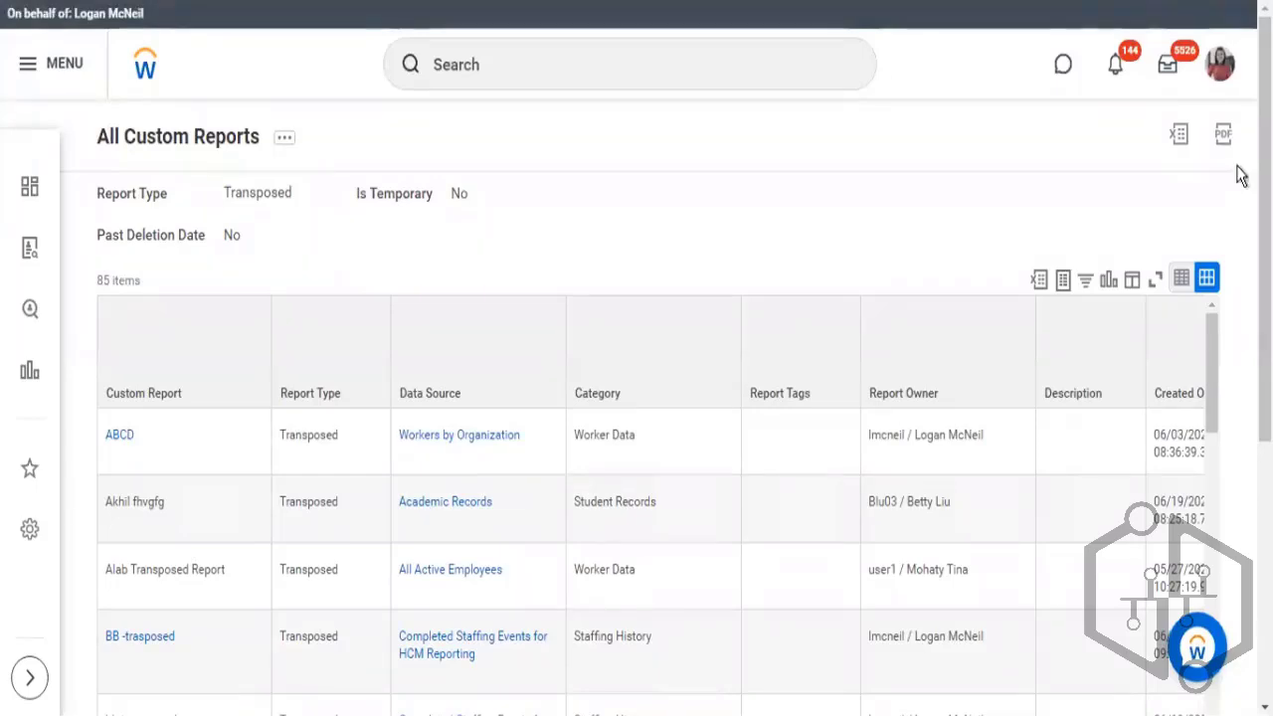
# Step: Open the signed-in worker's profile, expand its full section list, and show the Compensation section
pyautogui.click(1216, 68)
pyautogui.click(802, 139)
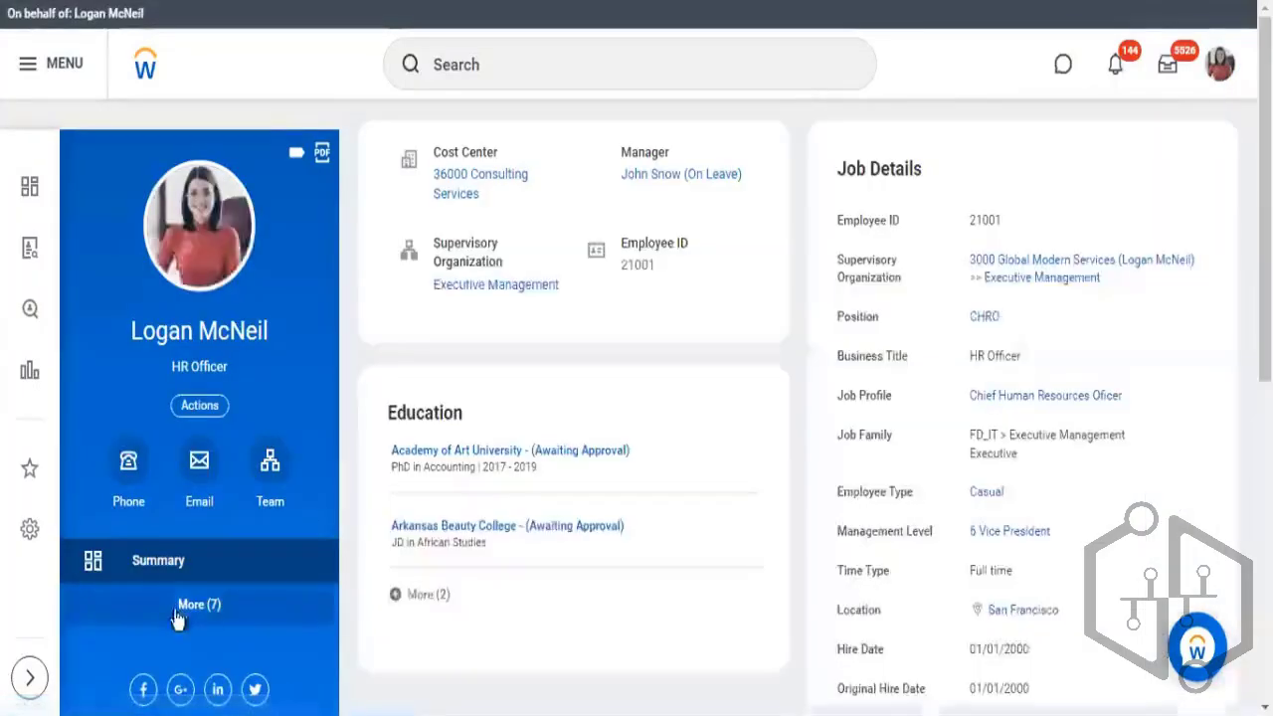
pyautogui.click(188, 605)
pyautogui.scroll(-1, 311, 433)
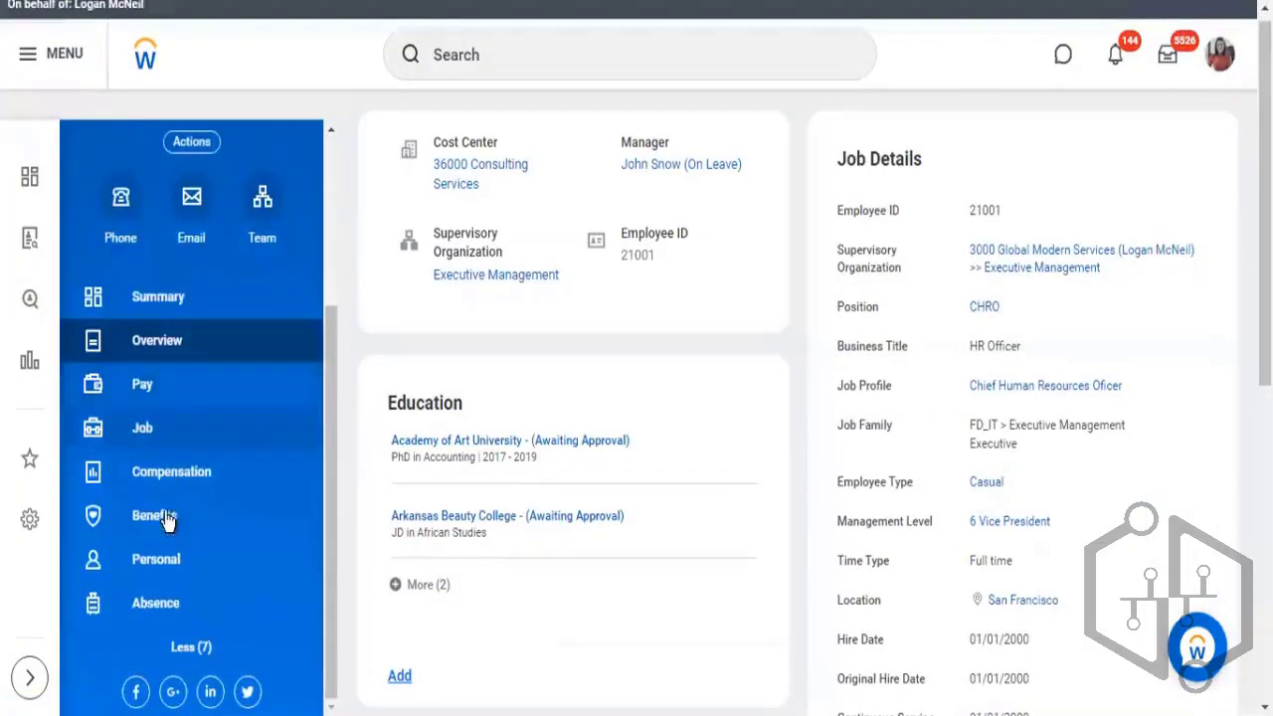
pyautogui.click(230, 463)
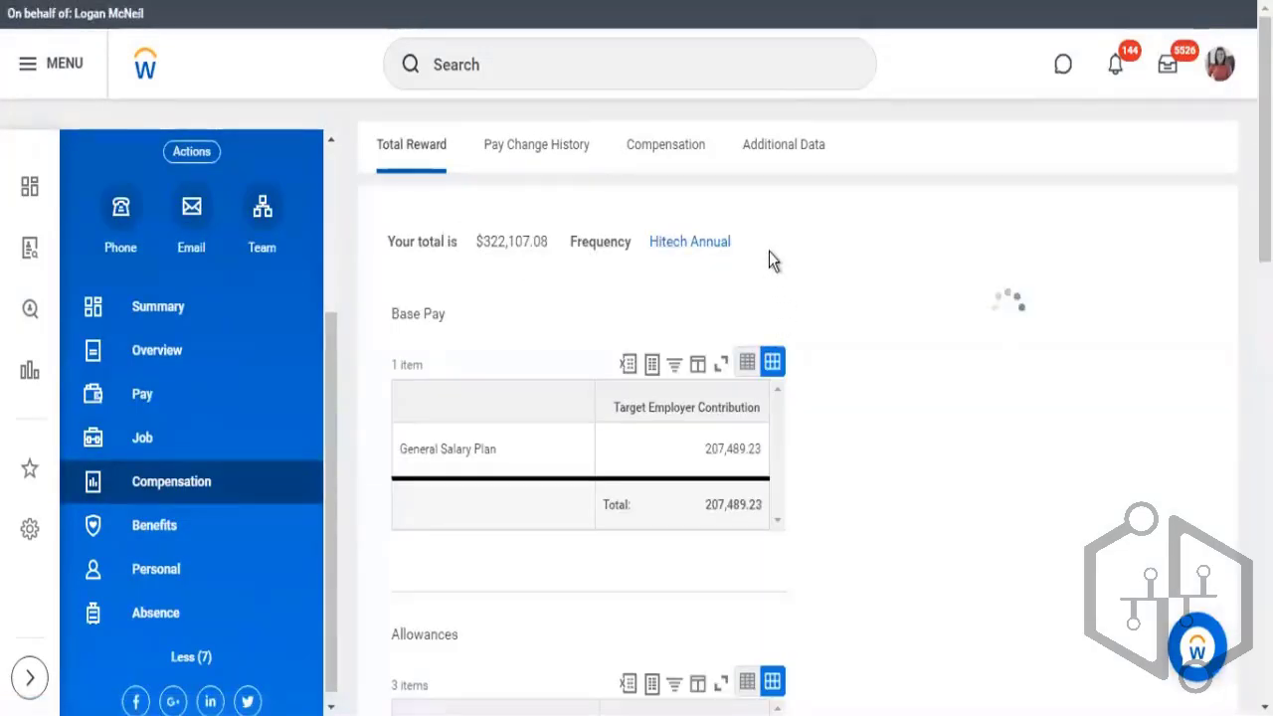
# Step: Examine the Base Pay, Allowances and Incentive Pay tables in the worker's Total Reward information
pyautogui.scroll(-1, 696, 293)
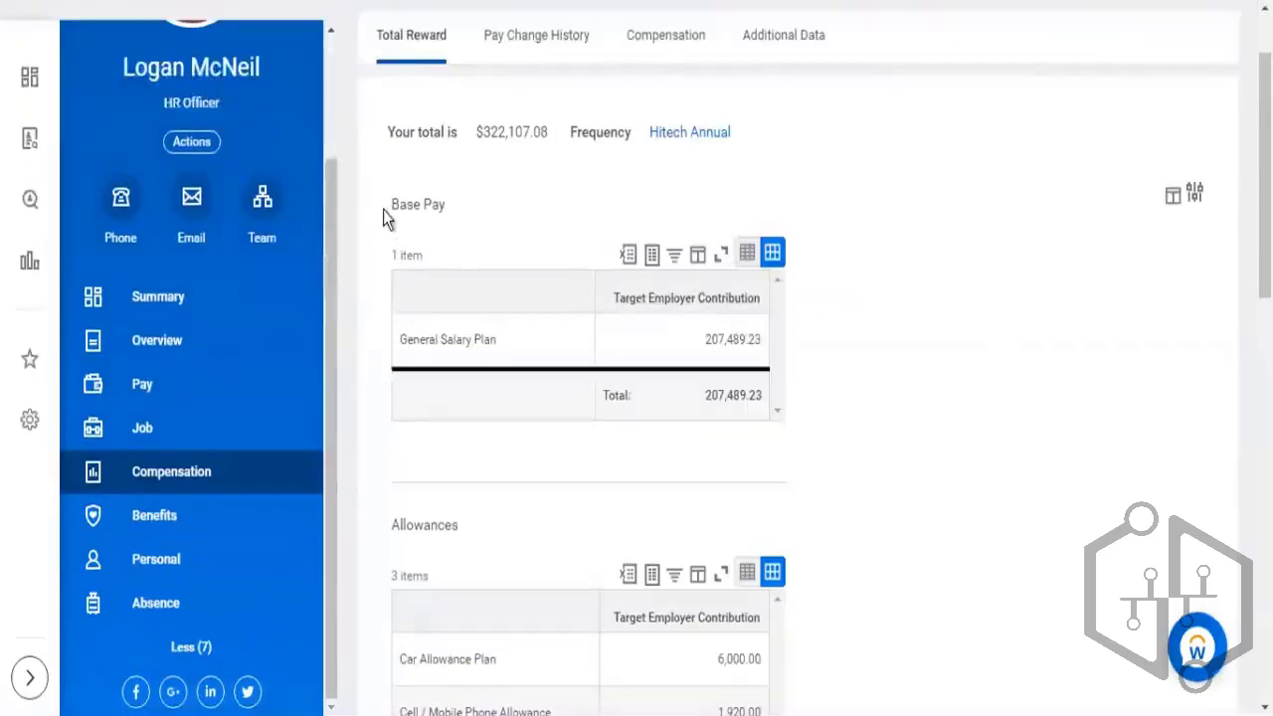
pyautogui.moveTo(393, 207); pyautogui.dragTo(804, 397)
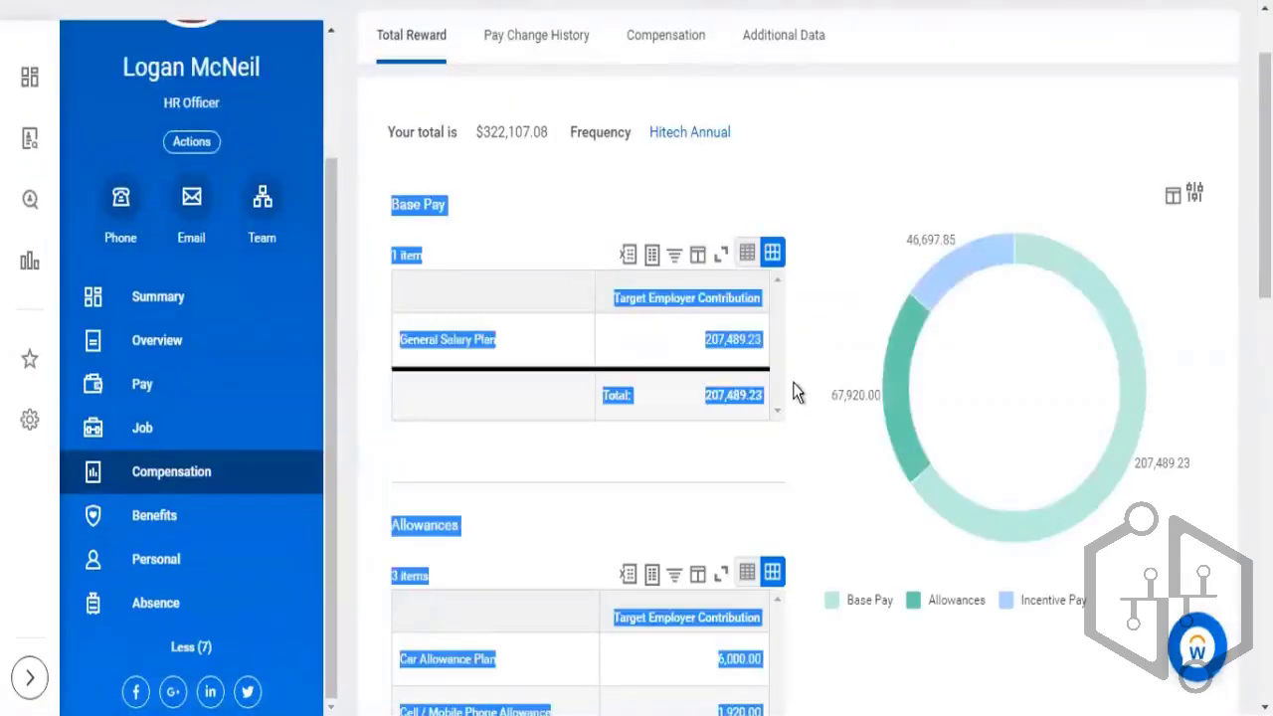
pyautogui.scroll(-1, 697, 348)
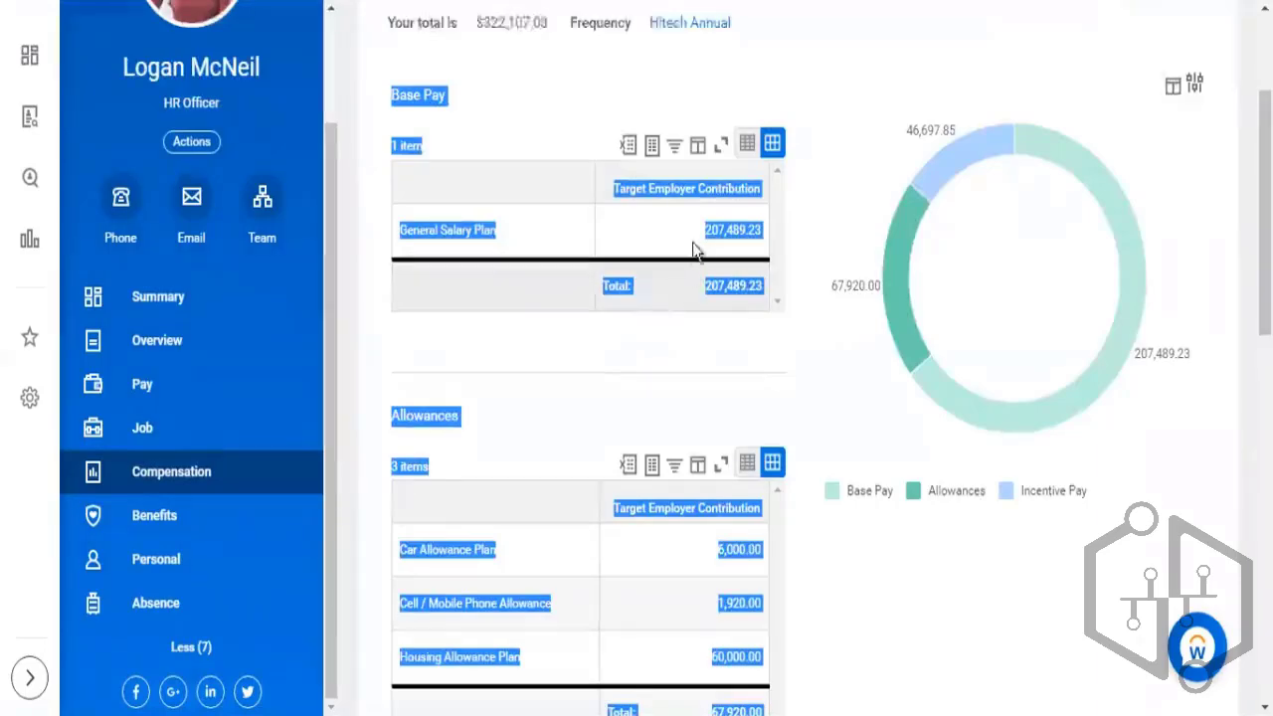
pyautogui.scroll(-3, 694, 251)
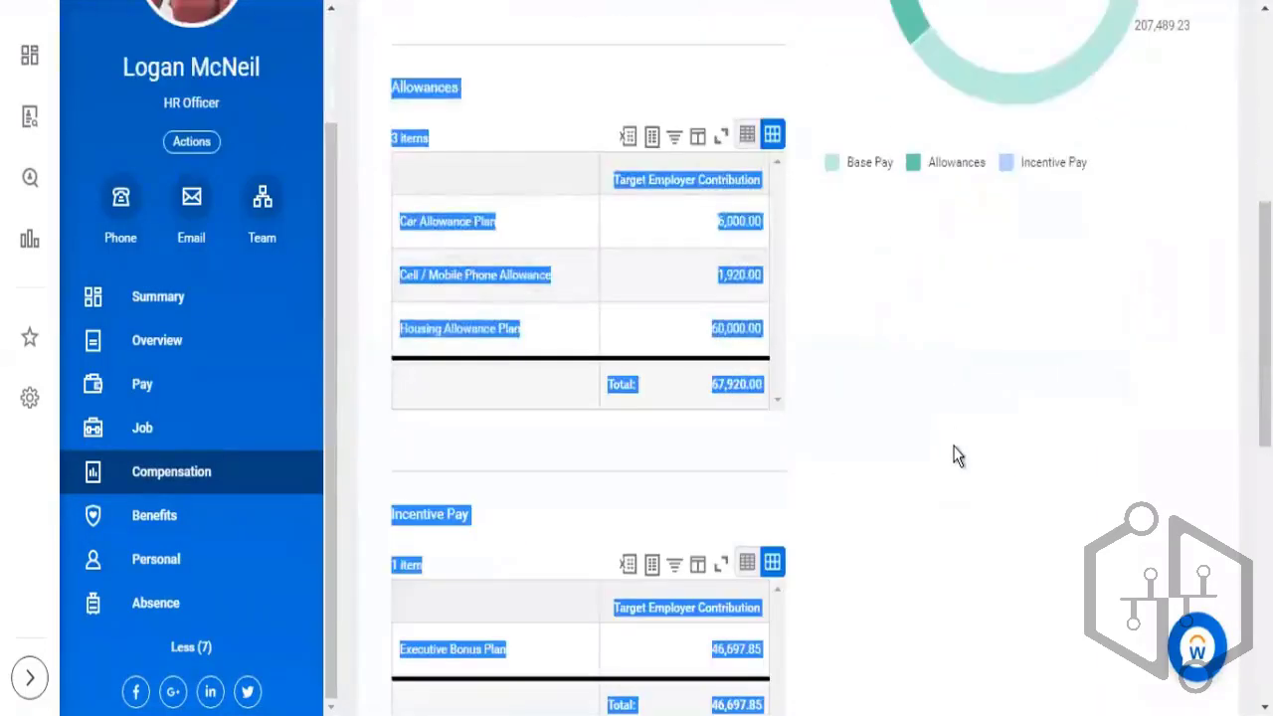
pyautogui.click(953, 453)
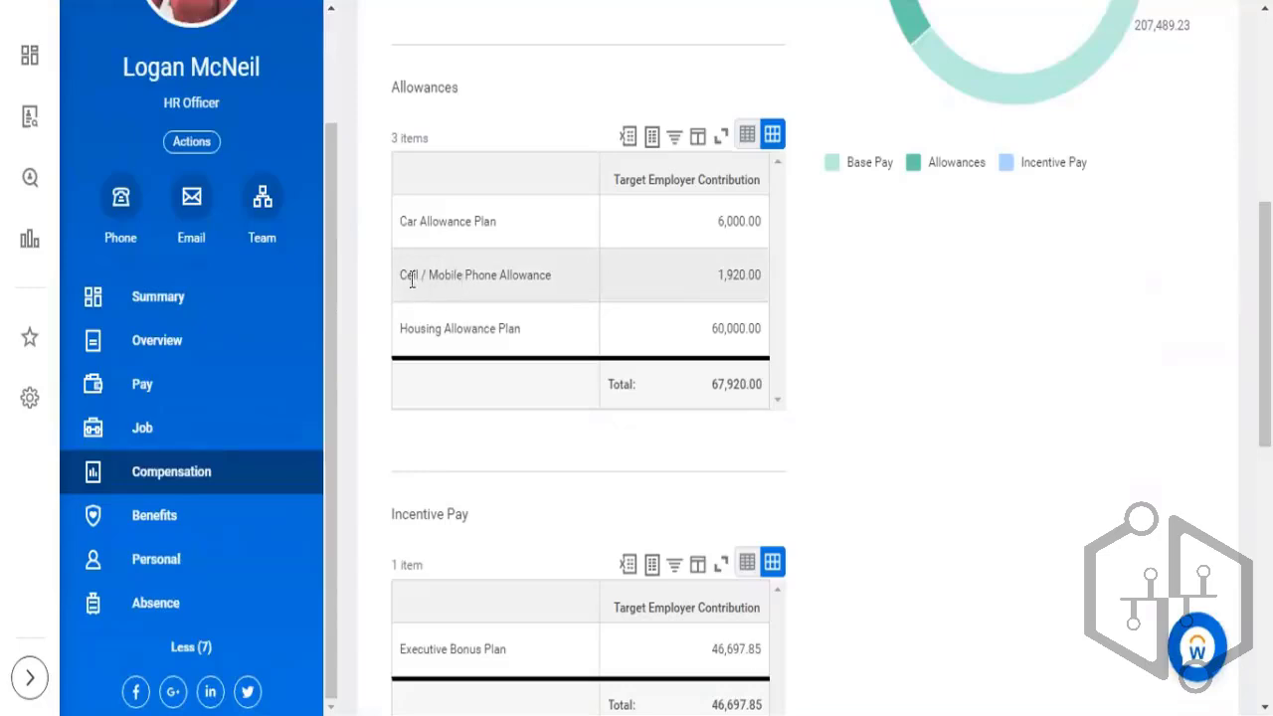
# Step: Highlight the Cell / Mobile Phone Allowance plan and its employer contribution in the Allowances table, and clear the text selection
pyautogui.moveTo(402, 275); pyautogui.dragTo(519, 272)
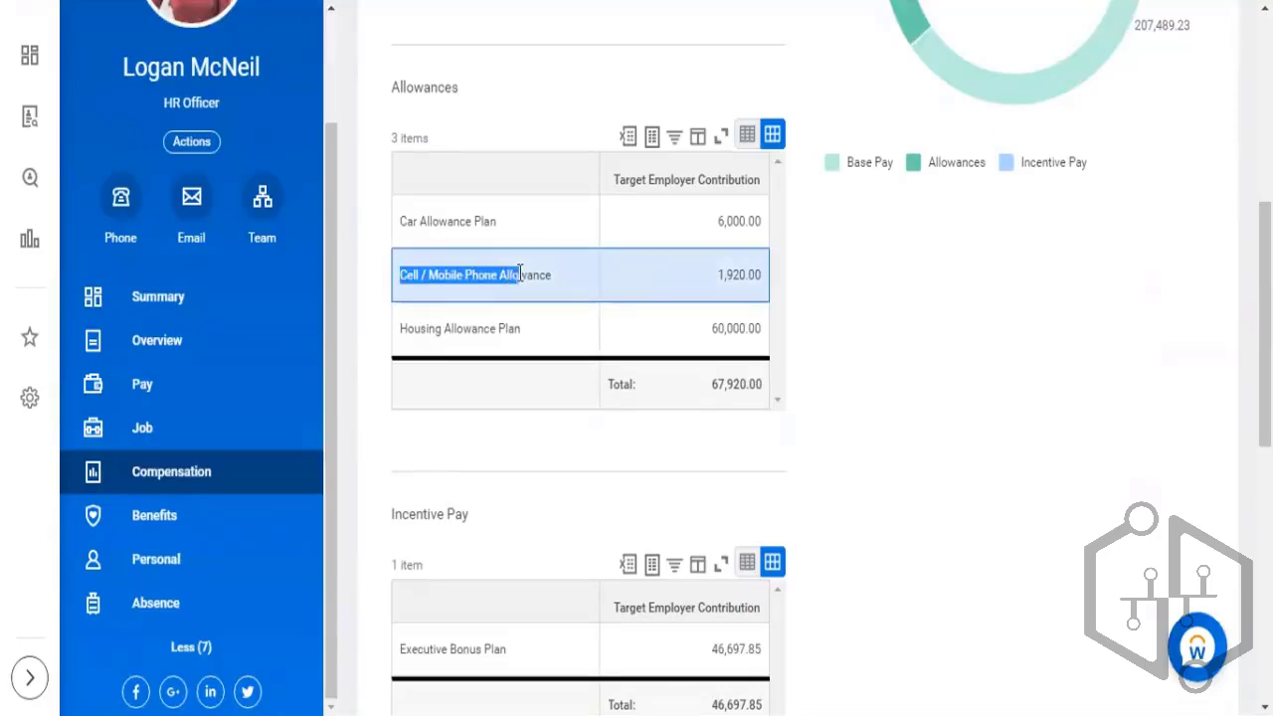
pyautogui.click(729, 276)
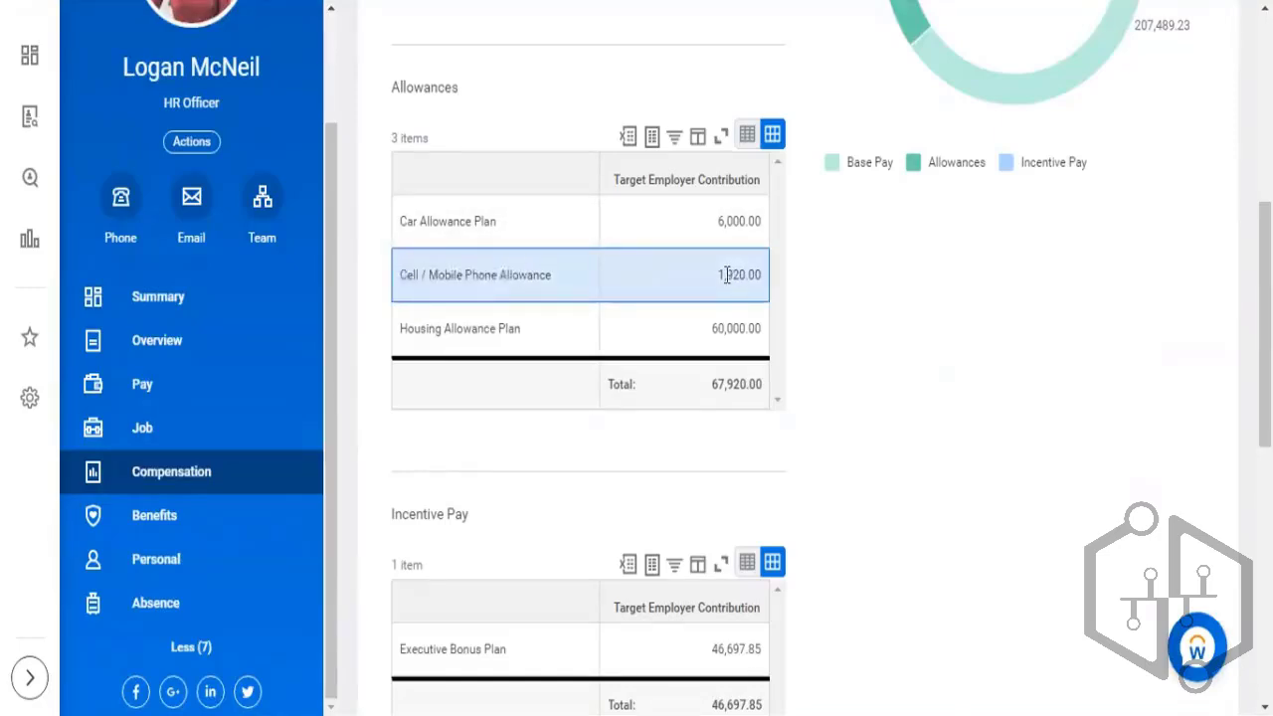
pyautogui.moveTo(719, 277); pyautogui.dragTo(748, 301)
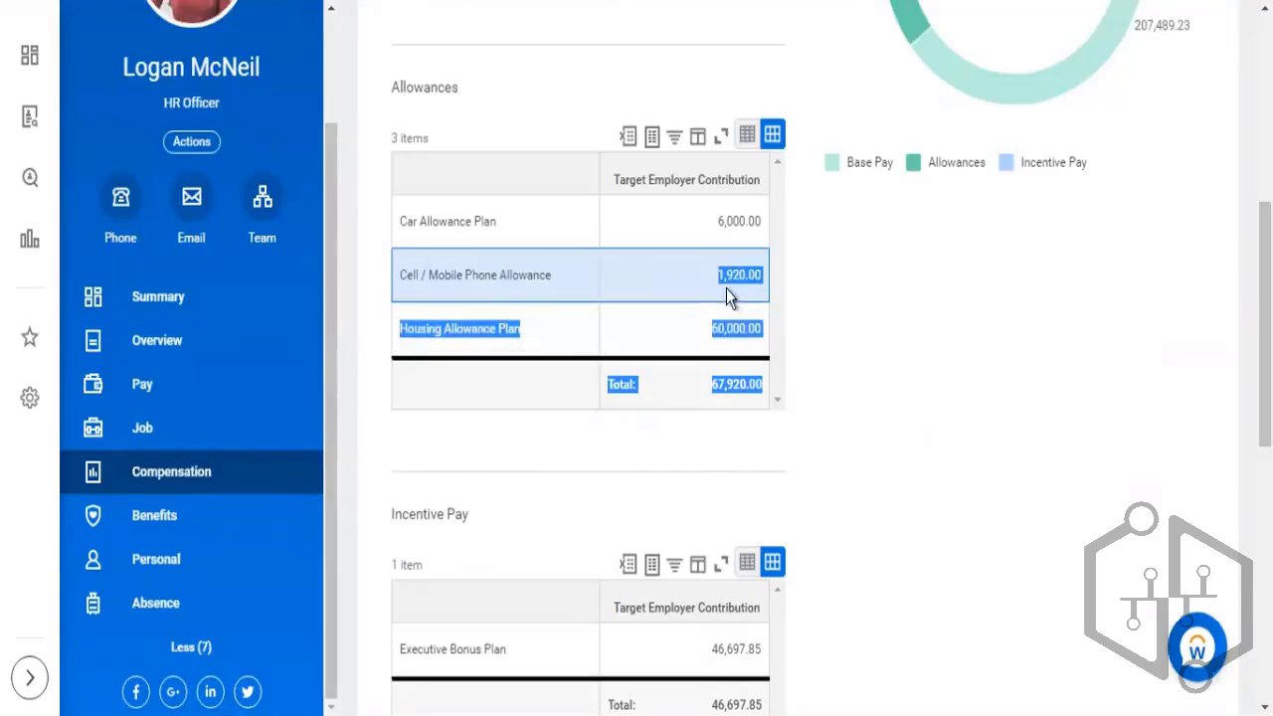
pyautogui.click(1108, 464)
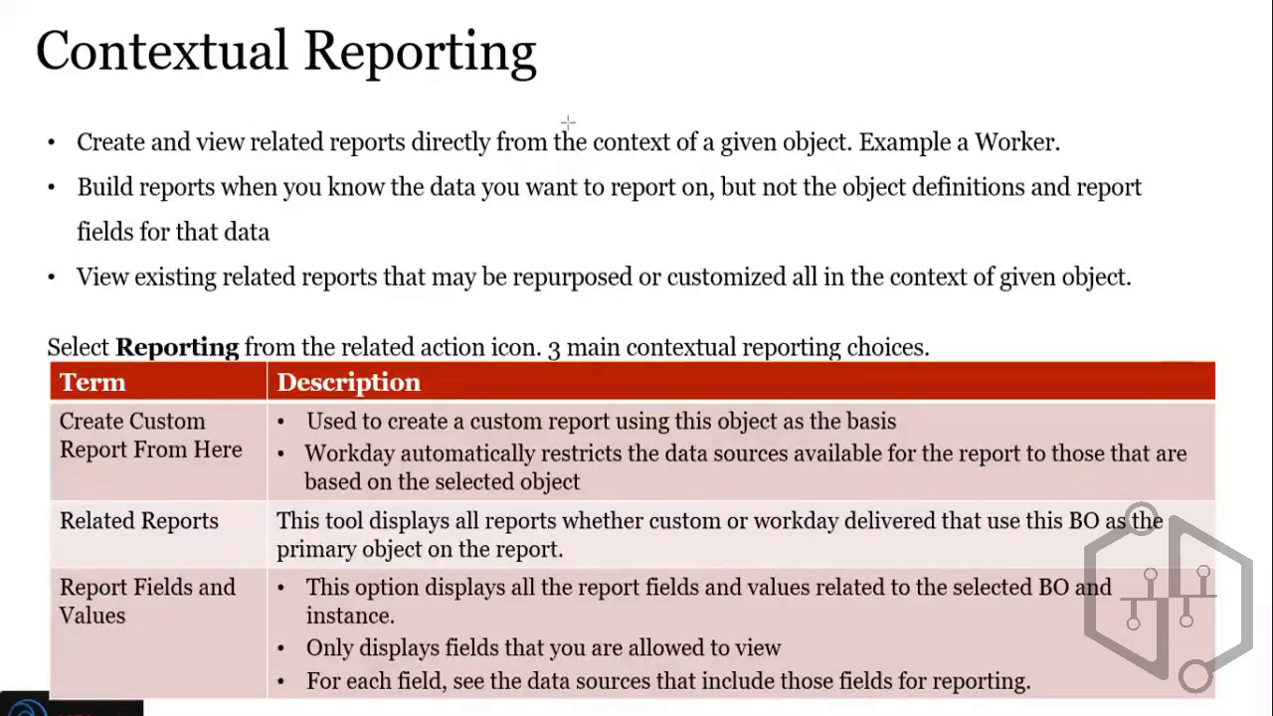
# Step: Box "context of a given object" on the Contextual Reporting slide, and highlight the worker's name in the Workday remote session
pyautogui.moveTo(575, 115); pyautogui.dragTo(864, 170)
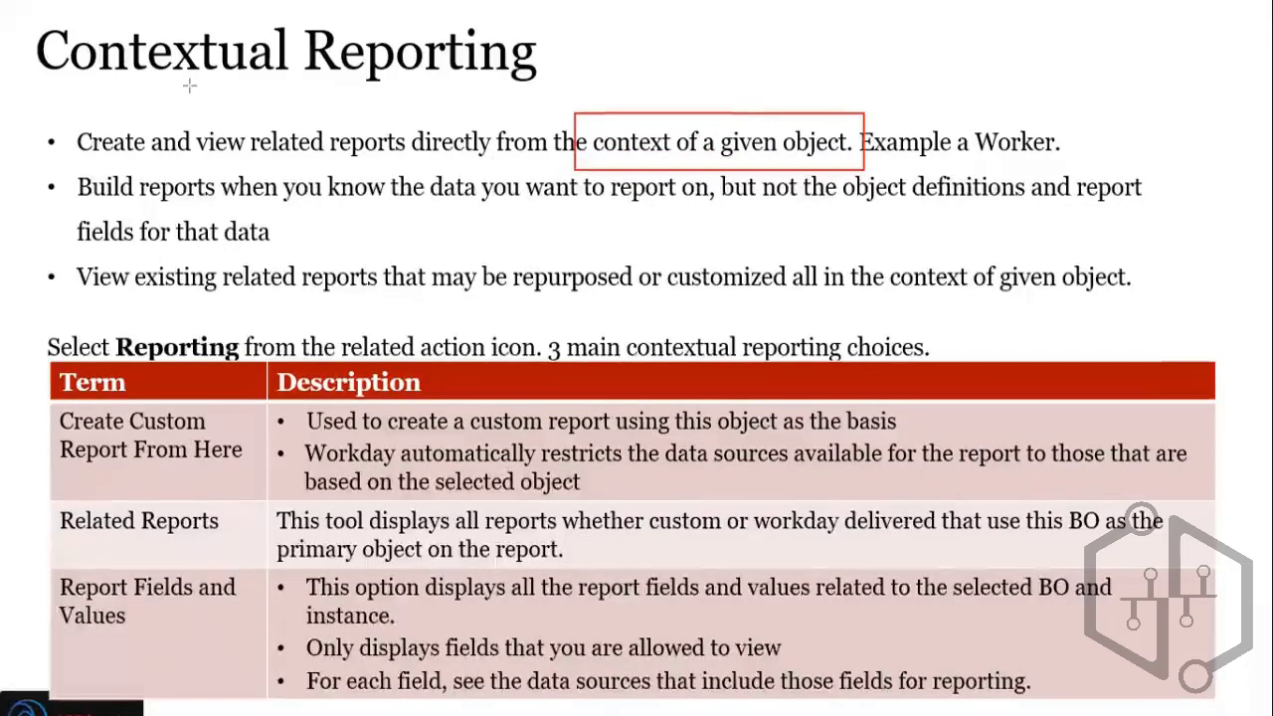
pyautogui.hotkey('alt', 'Tab')
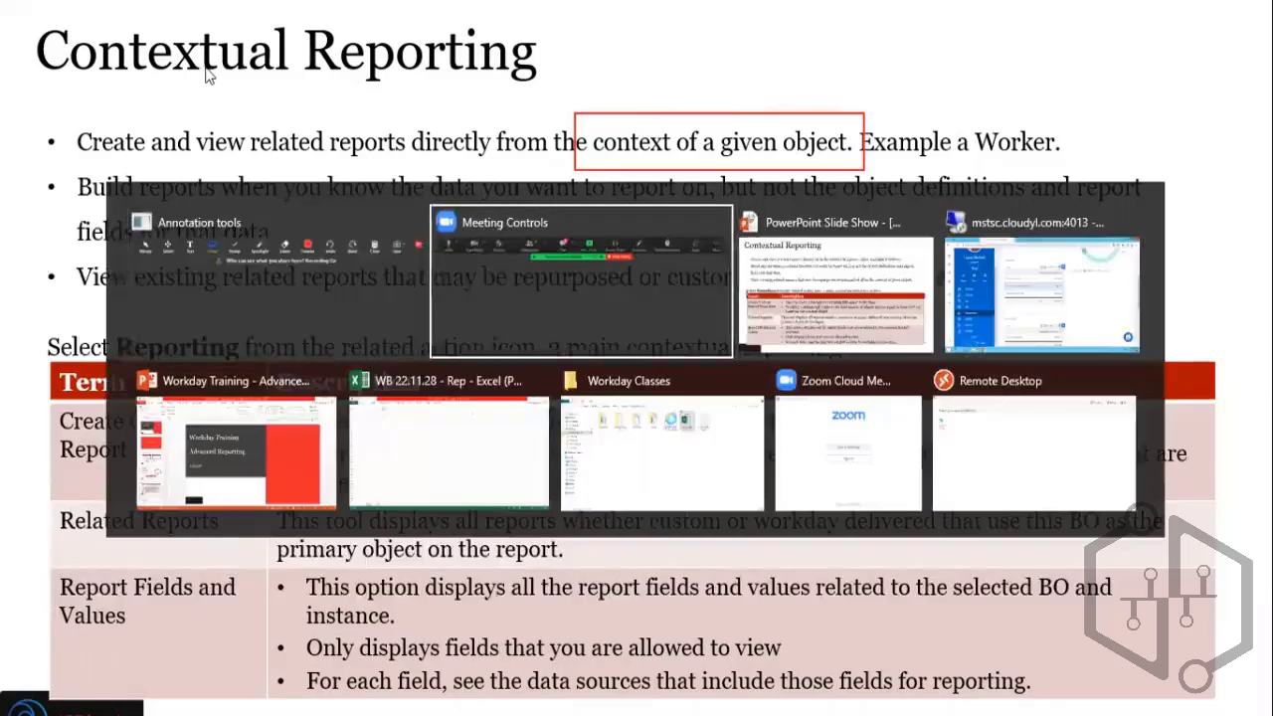
pyautogui.hotkey('alt', 'Tab')
pyautogui.hotkey('alt', 'Tab')
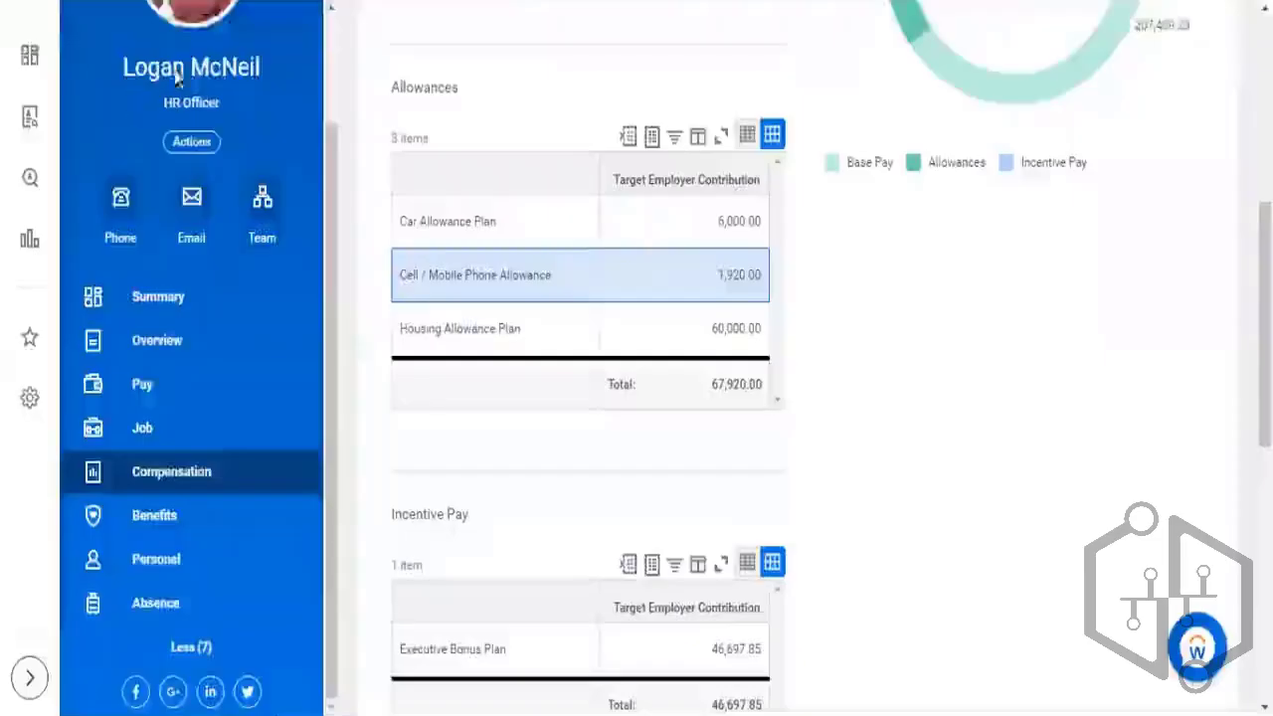
pyautogui.scroll(1, 272, 82)
pyautogui.tripleClick(124, 164)
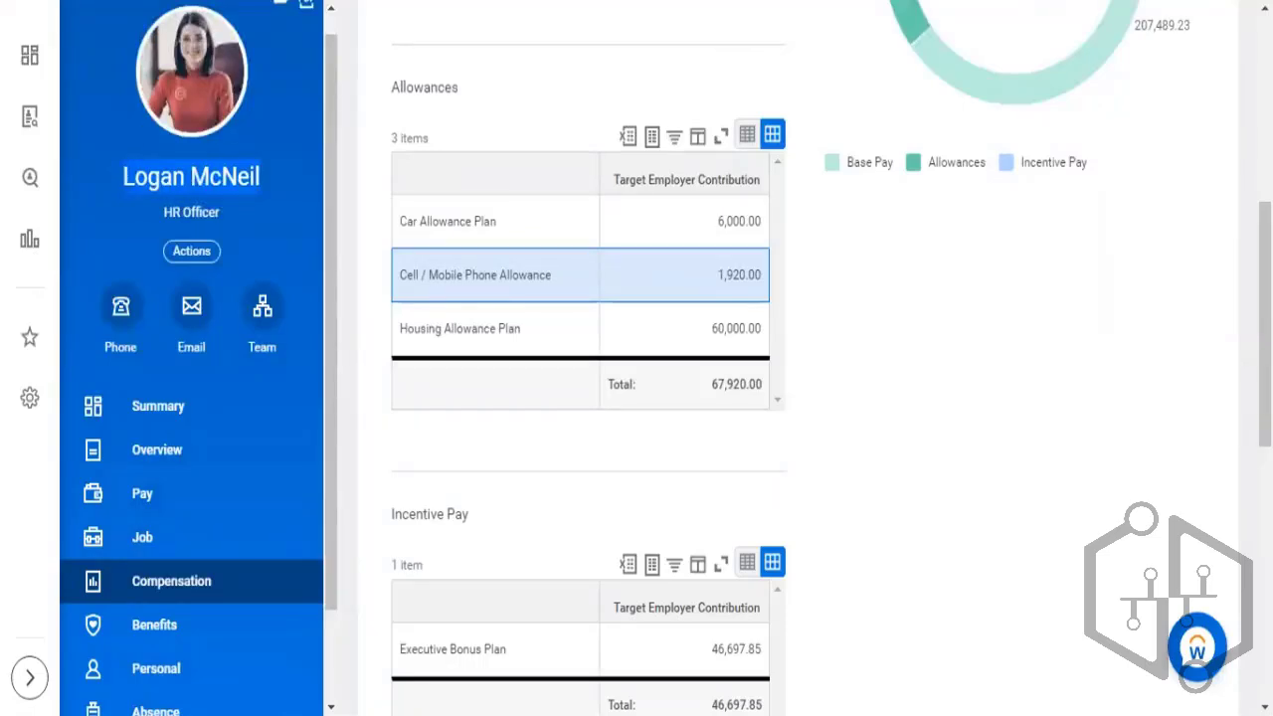
# Step: Return to the Contextual Reporting slide and box "know the data you want to report" and "object definitions" in the second bullet
pyautogui.hotkey('alt', 'Tab')
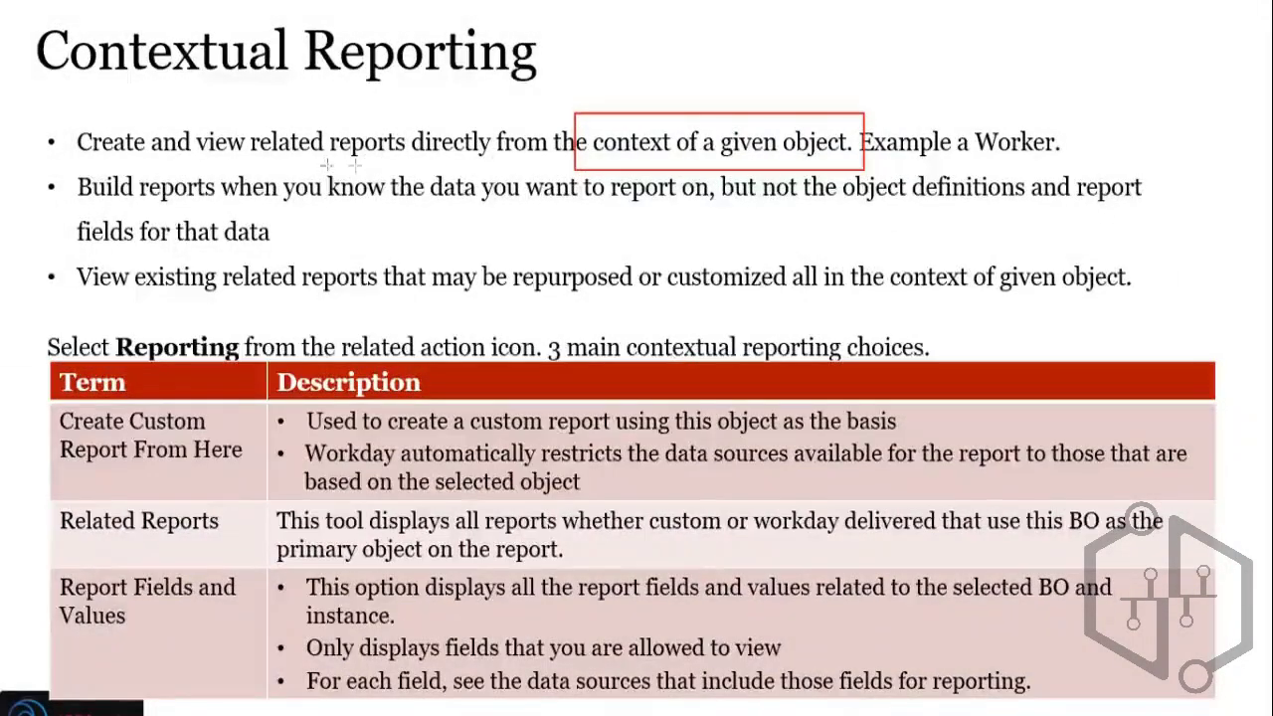
pyautogui.moveTo(326, 165); pyautogui.dragTo(691, 211)
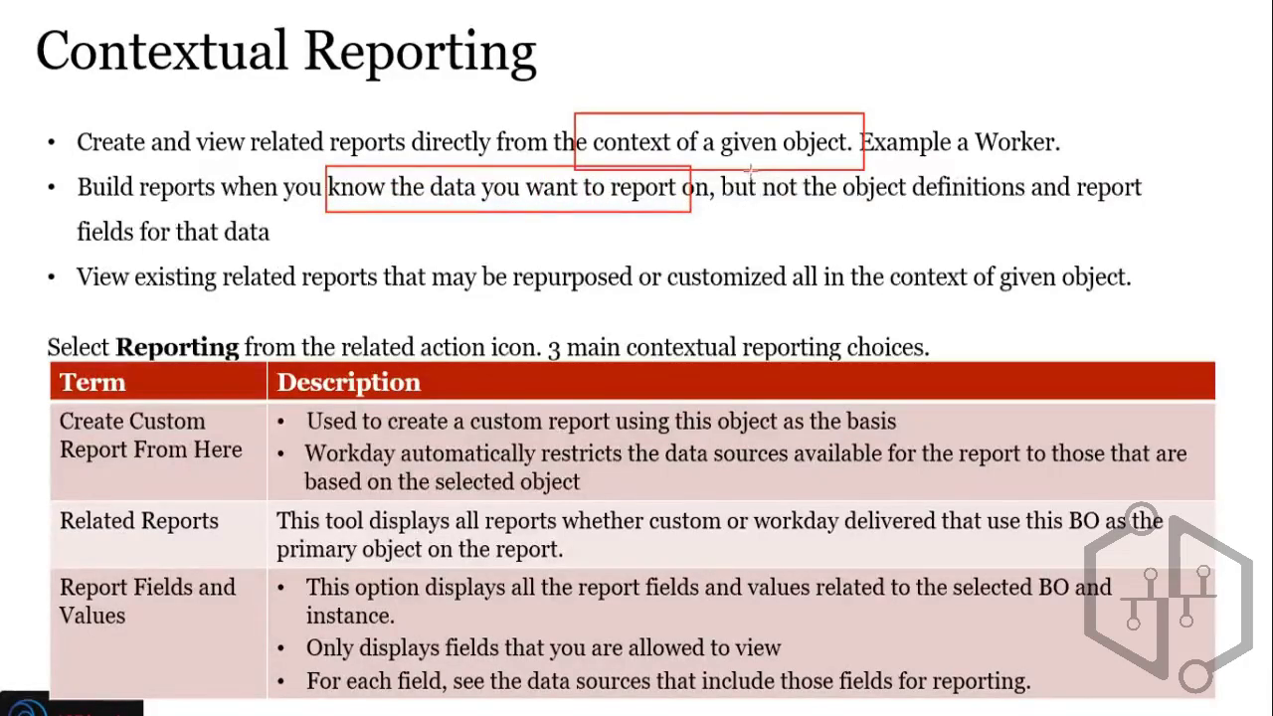
pyautogui.moveTo(824, 167); pyautogui.dragTo(1030, 209)
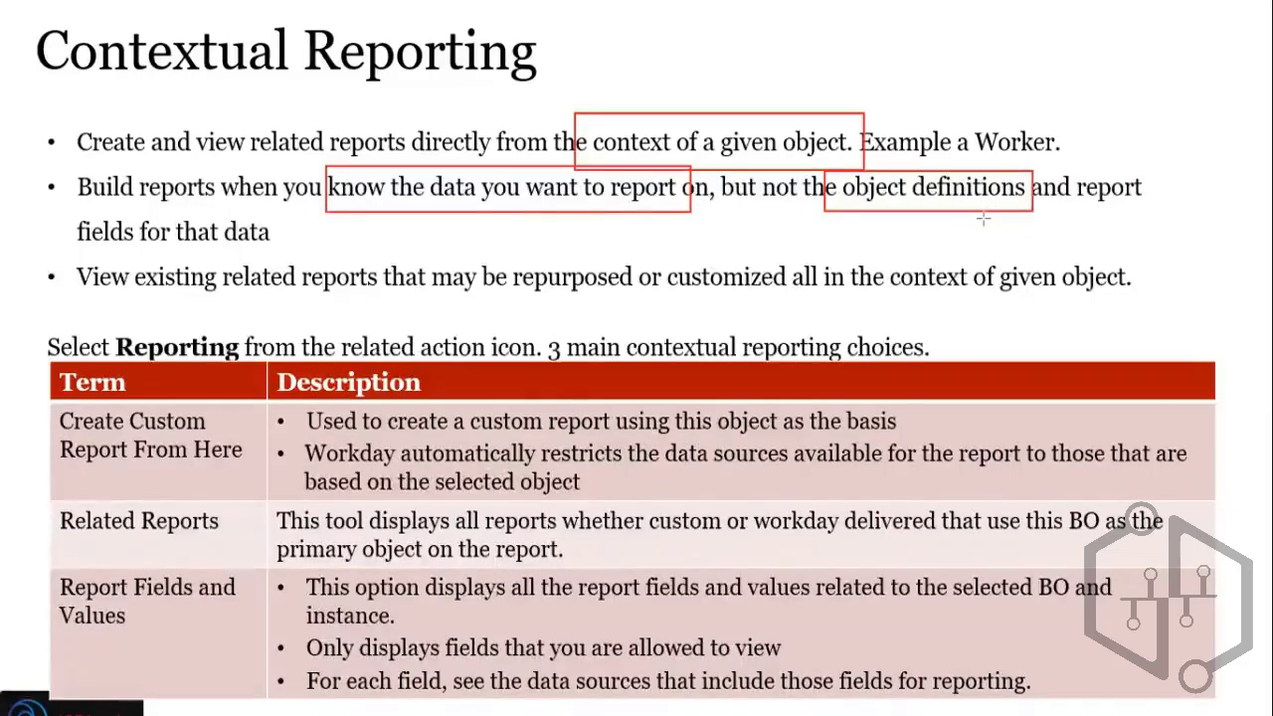
# Step: Switch to the Workday remote session, open the worker's related actions, and find the Reporting entry
pyautogui.hotkey('alt', 'Tab')
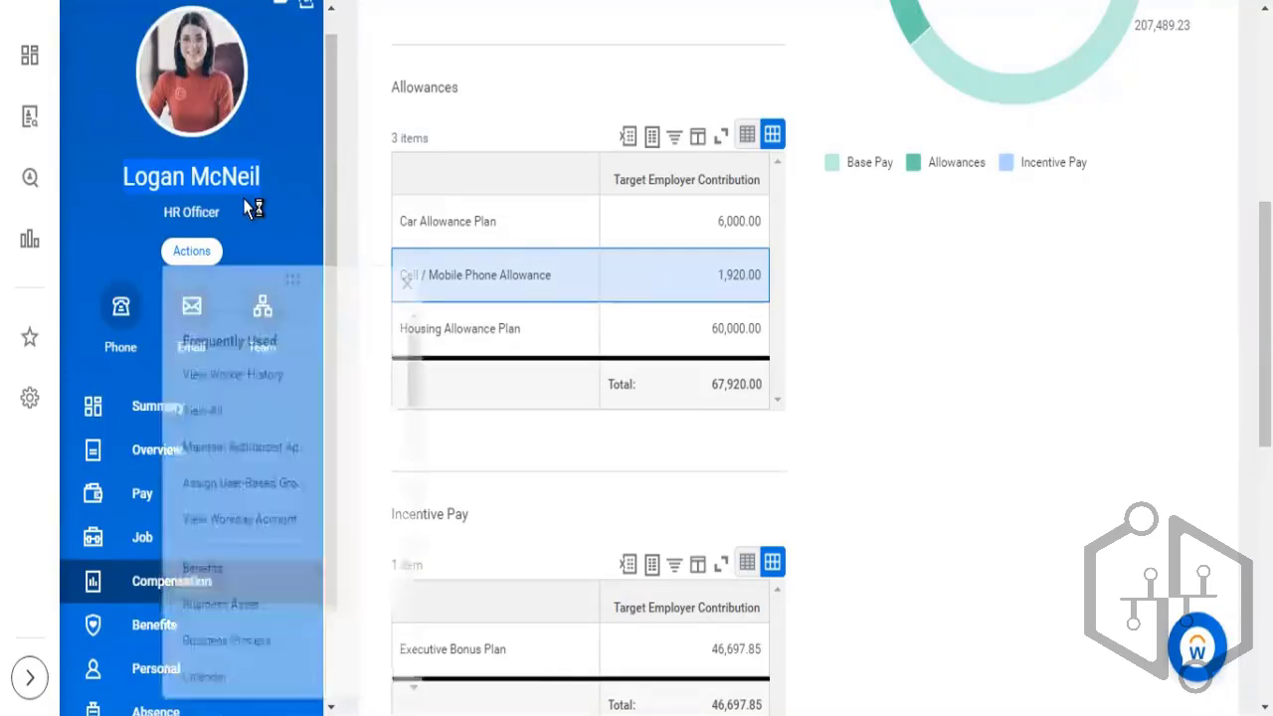
pyautogui.scroll(-3, 275, 427)
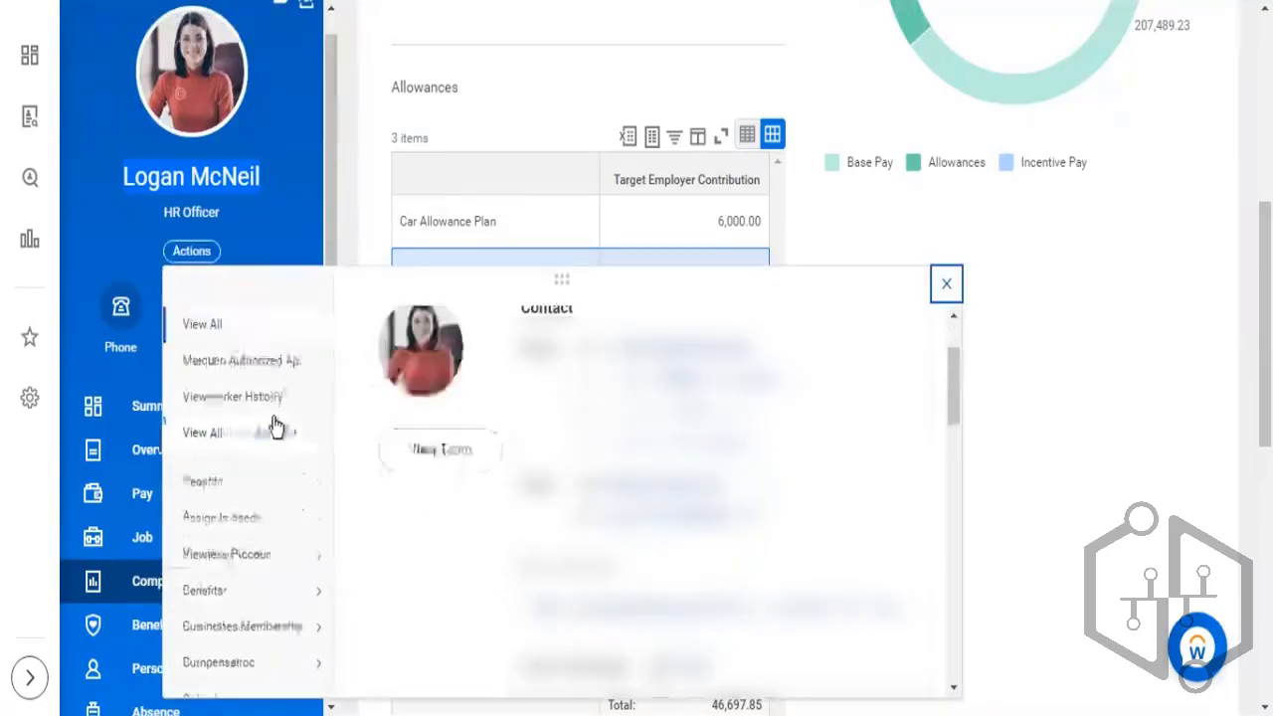
pyautogui.scroll(-1, 284, 408)
pyautogui.scroll(-2, 286, 398)
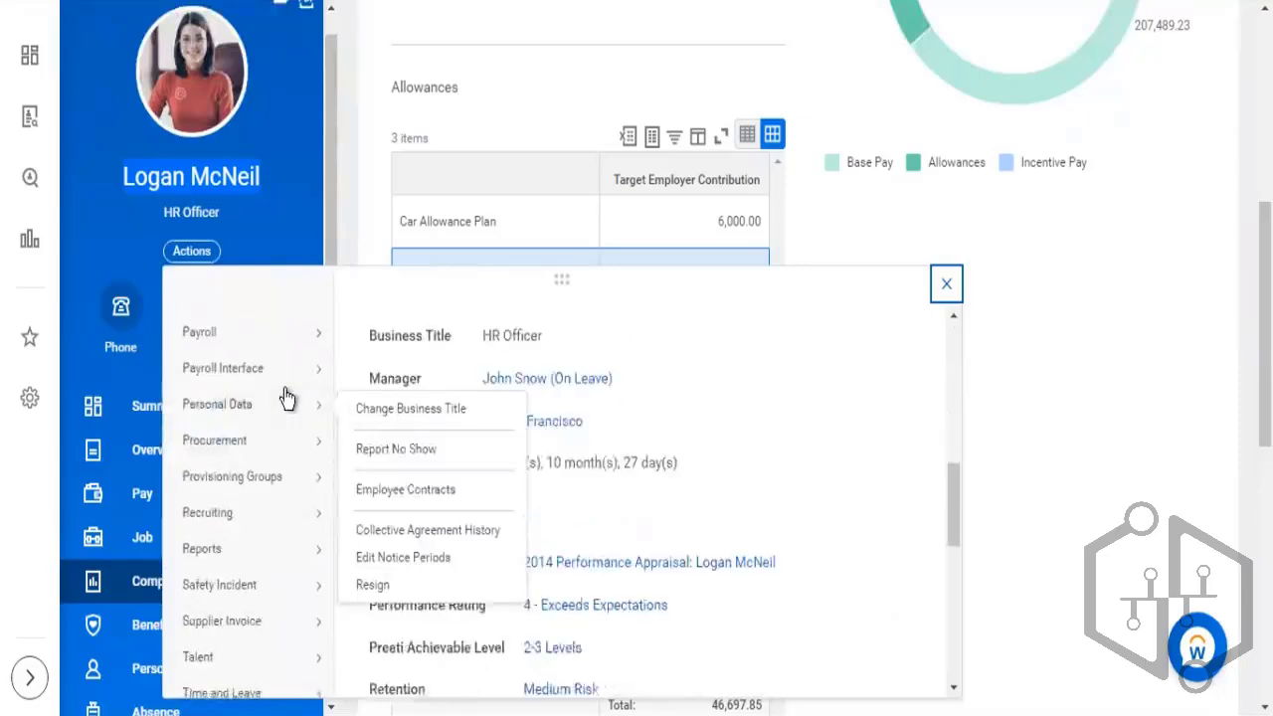
pyautogui.scroll(-5, 286, 398)
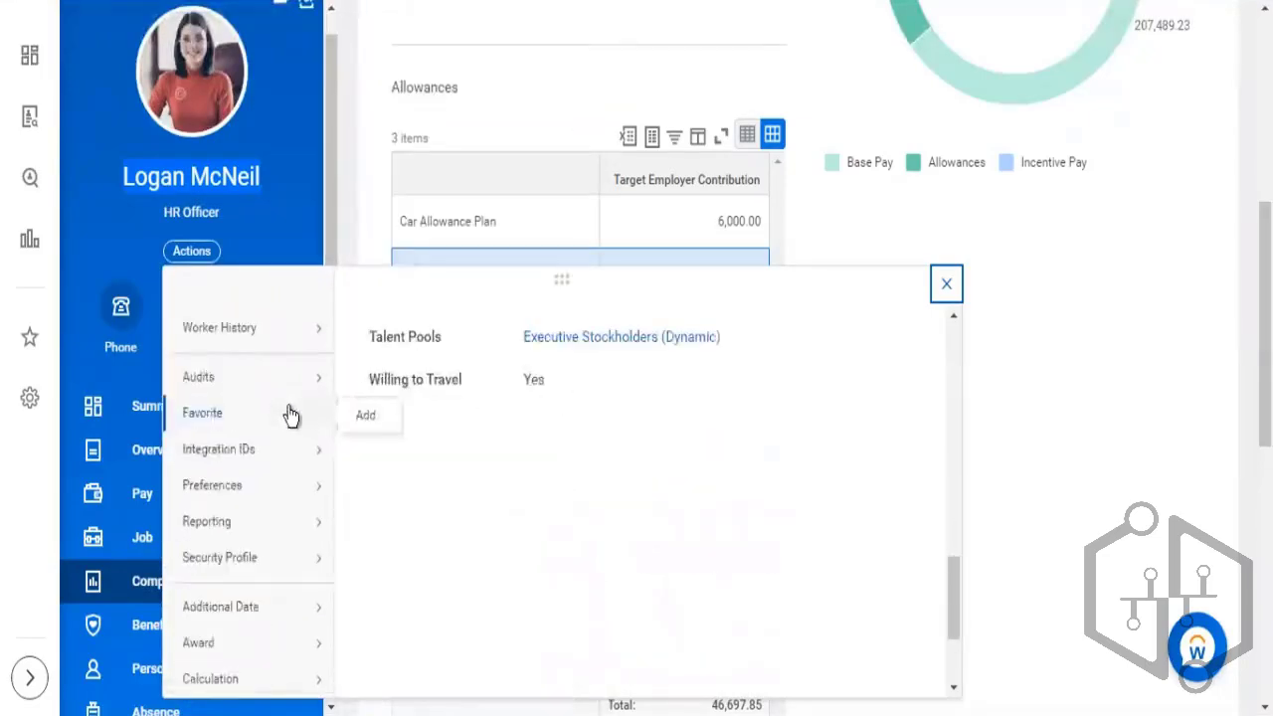
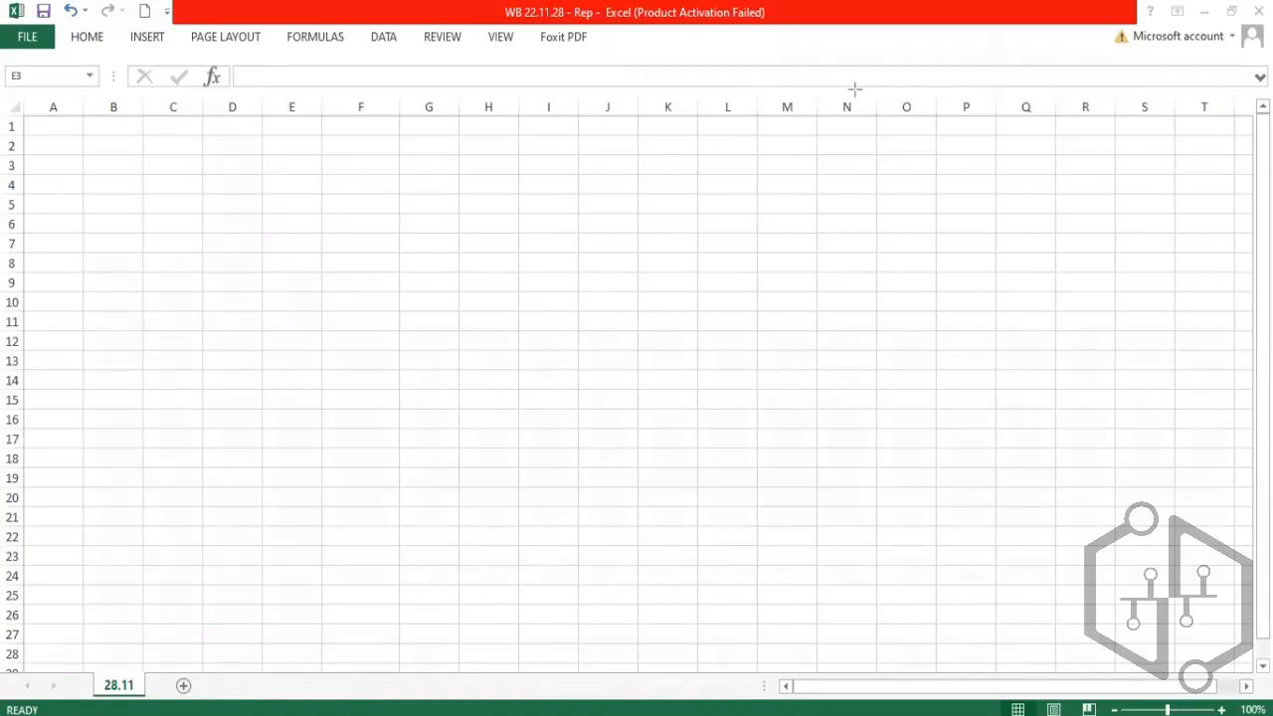
# Step: Enter the heading BO in cell E3 and Worker in cell E4 of the 28.11 sheet
pyautogui.click(359, 187)
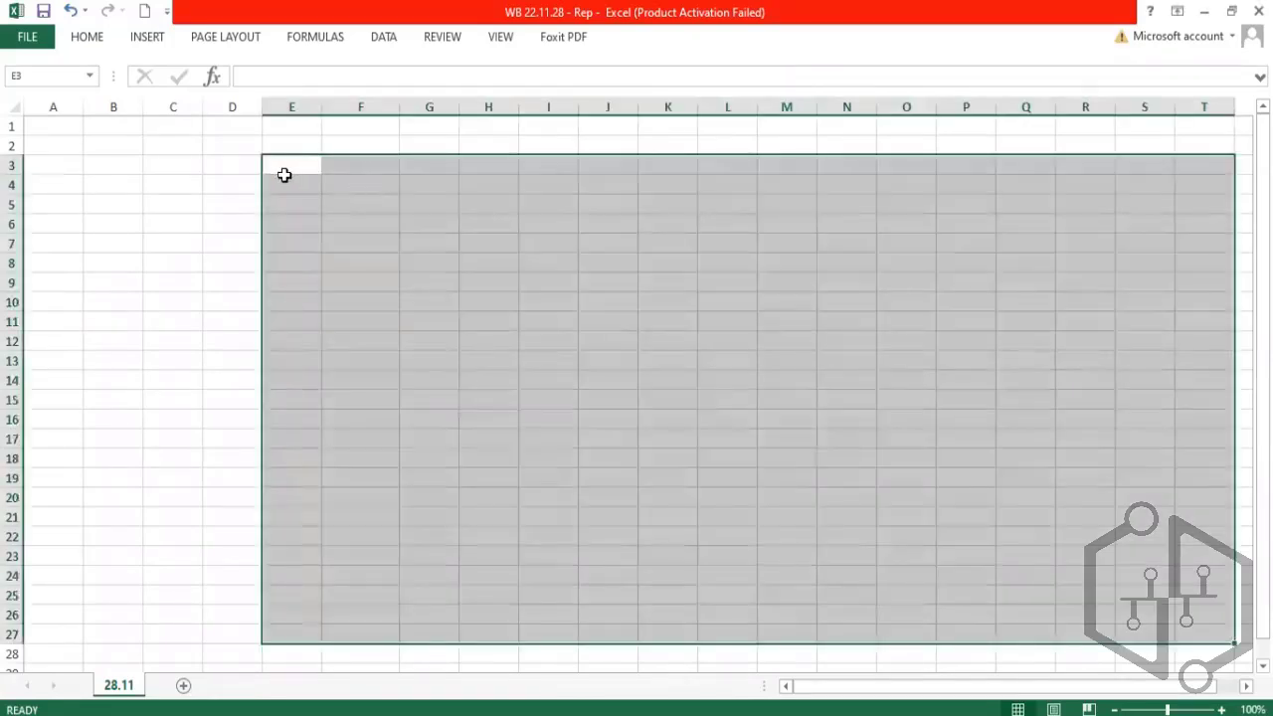
pyautogui.click(293, 171)
pyautogui.write('B')
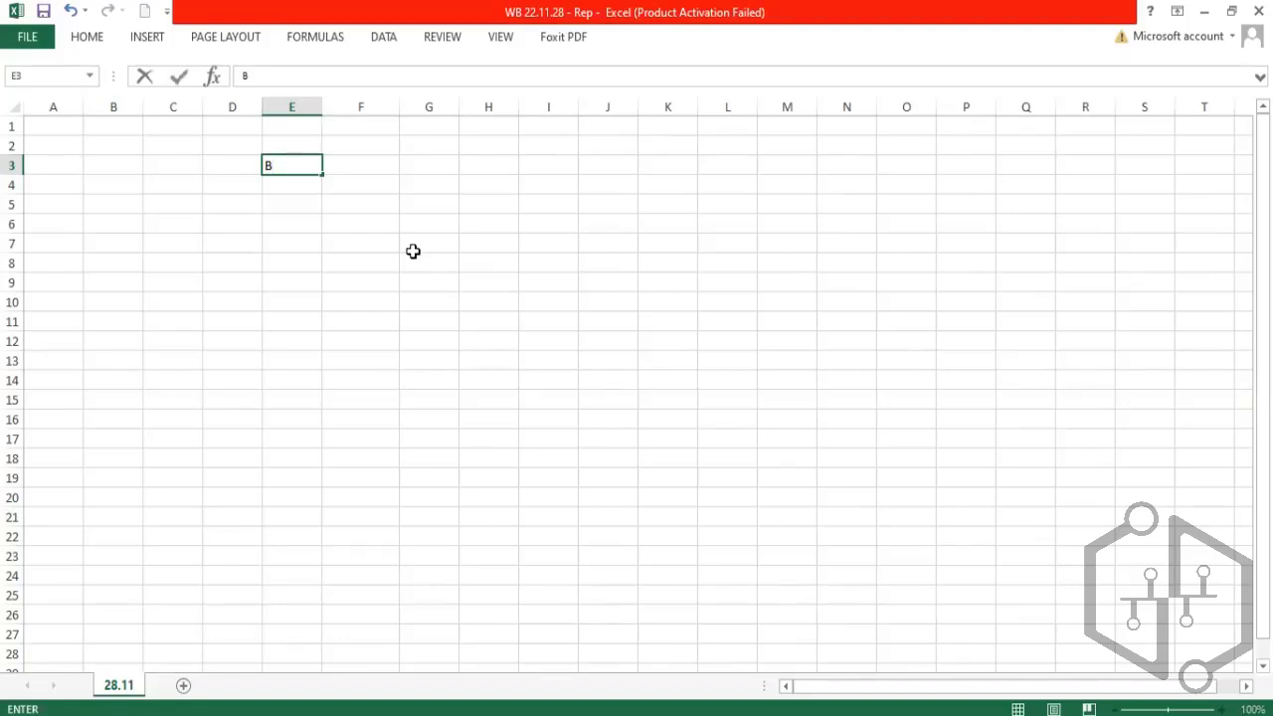
pyautogui.write('O')
pyautogui.press('Return')
pyautogui.write('Wor')
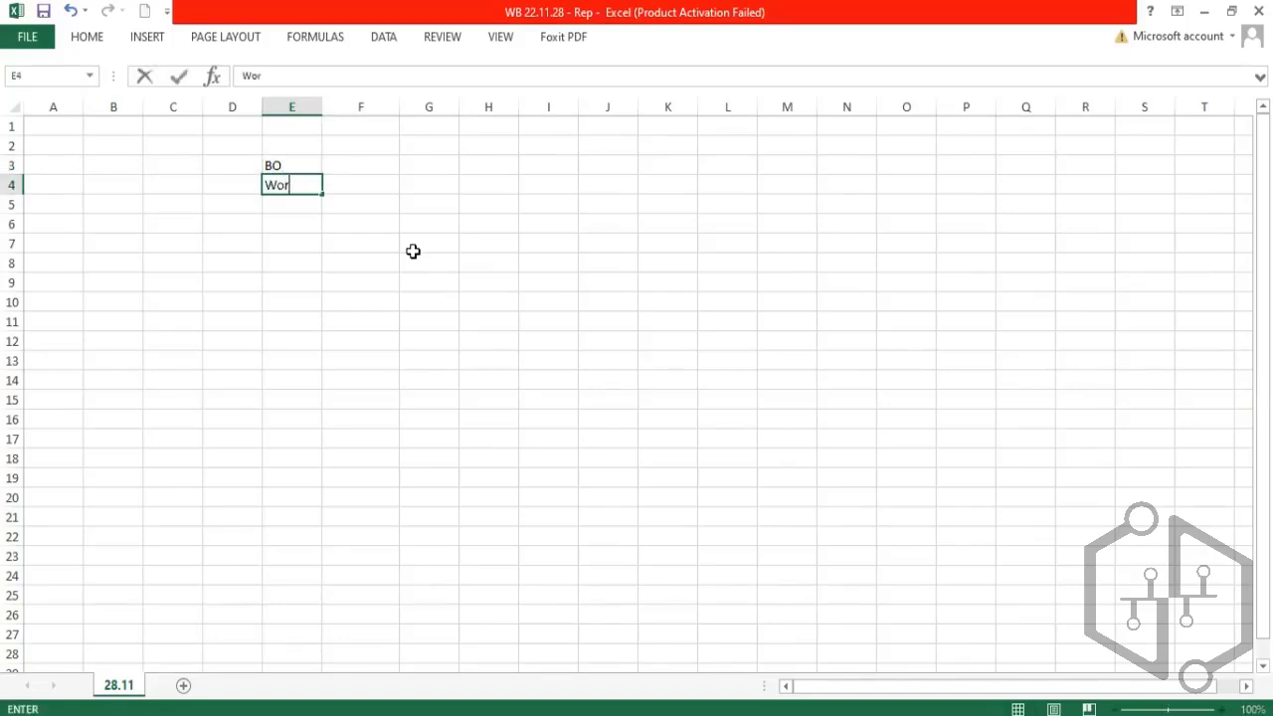
pyautogui.write('ker')
pyautogui.press('Tab')
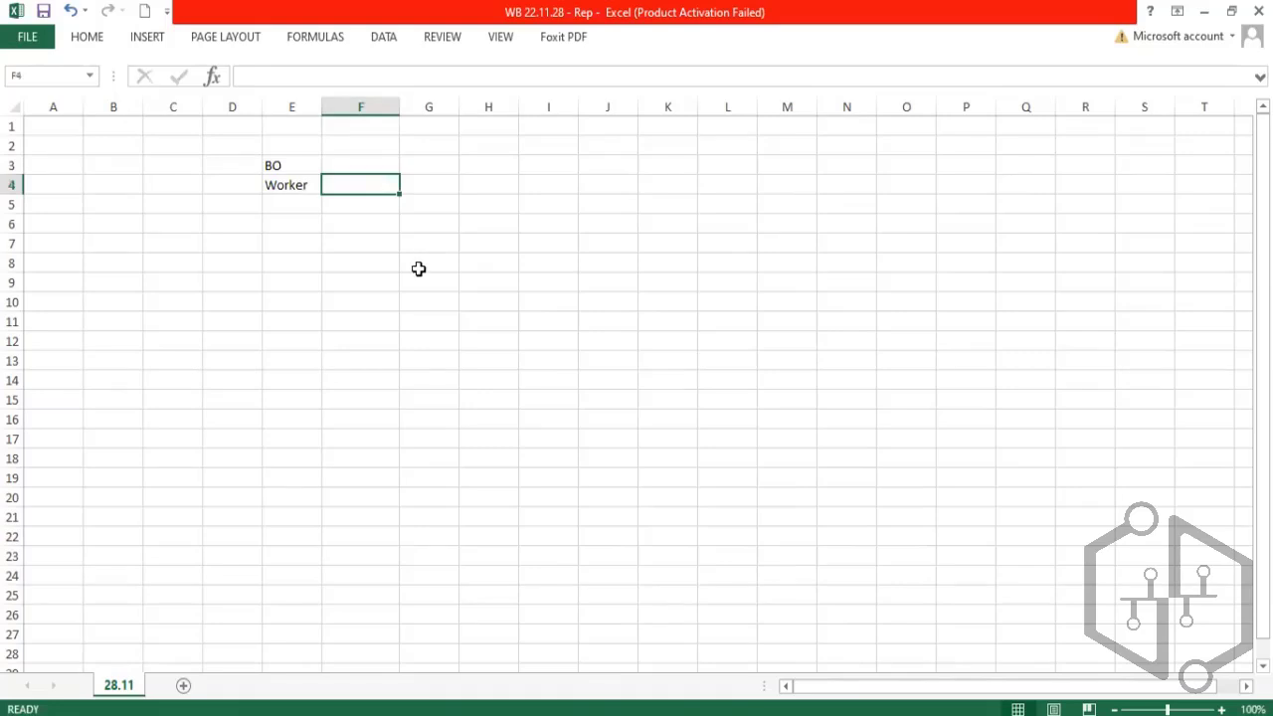
# Step: Enter First Name in cell F4 beside Worker
pyautogui.write('Name')
pyautogui.press('Tab')
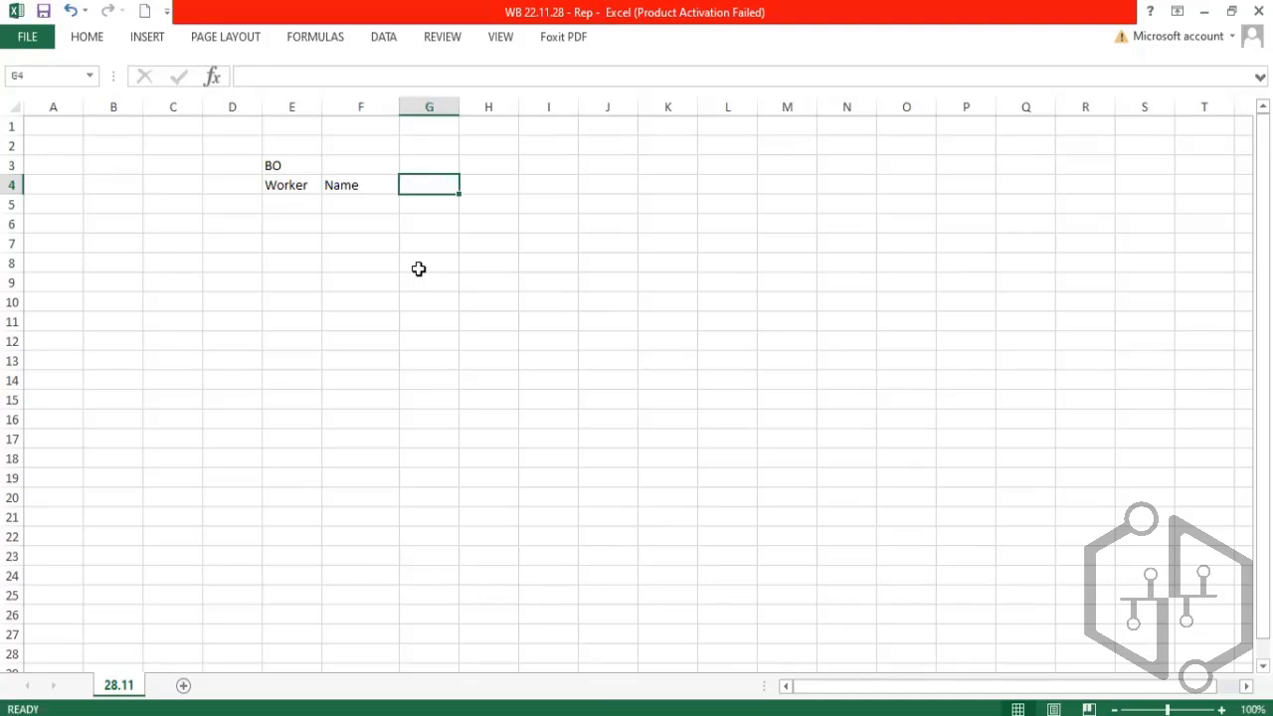
pyautogui.press('Left')
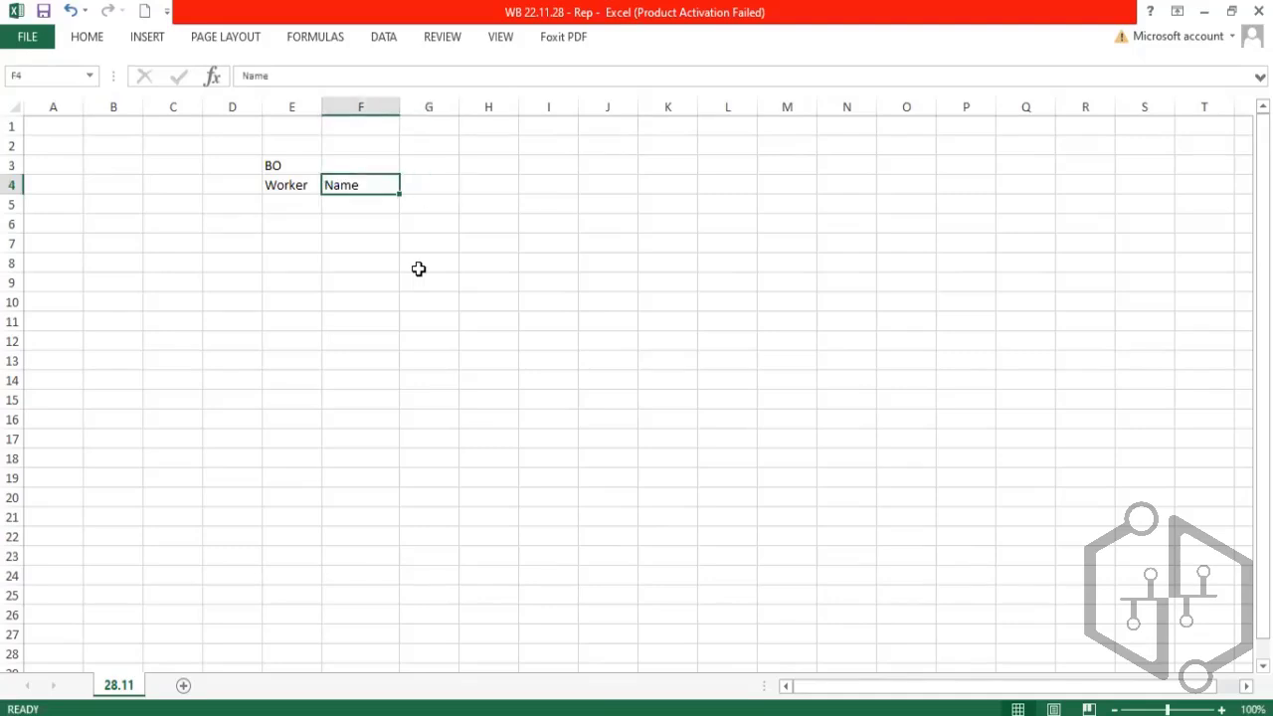
pyautogui.write('First')
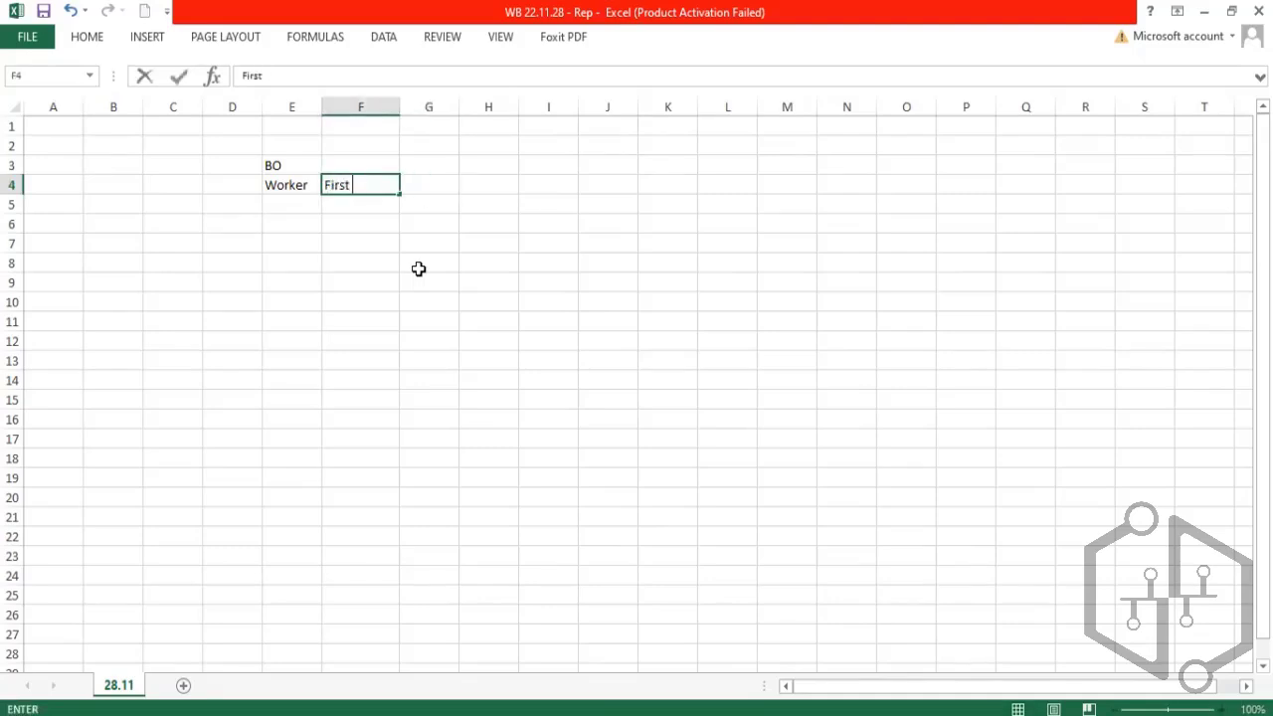
pyautogui.write(' Name')
pyautogui.press('Tab')
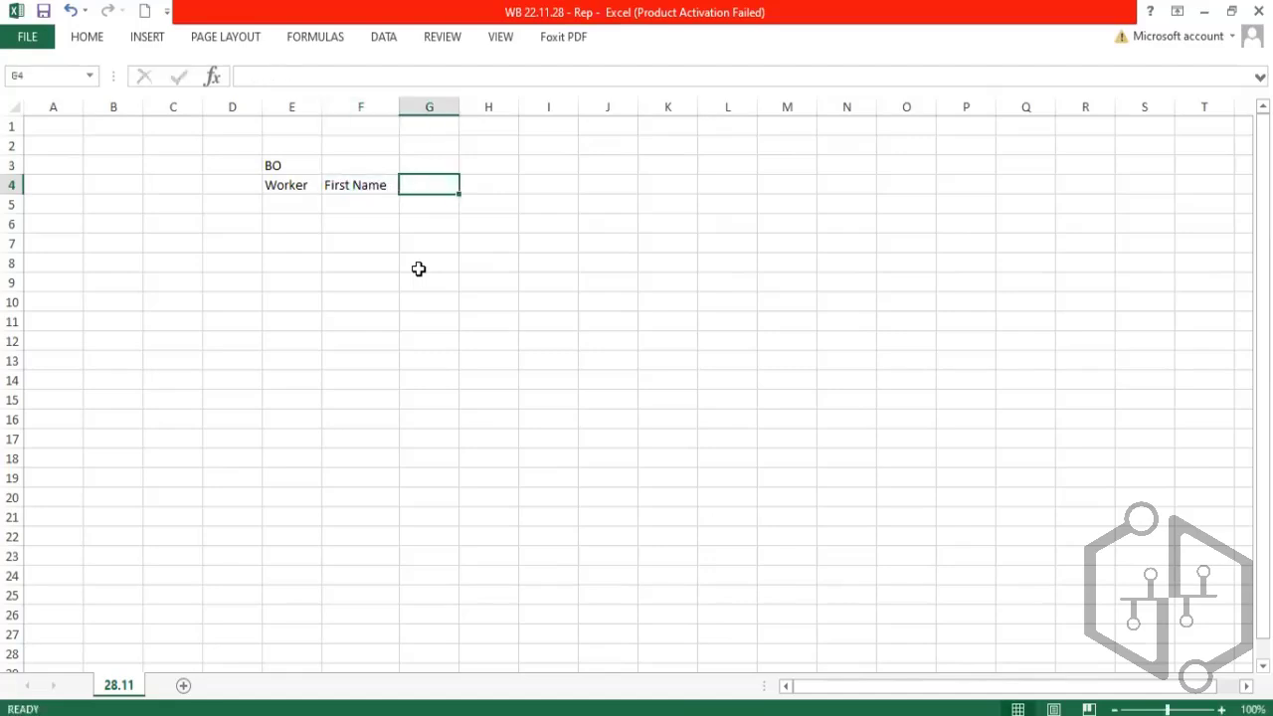
# Step: Enter the headings DoB, Gender, Job Profile, Position and Manager in cells G4 to K4, and select the field headings F4:K4
pyautogui.write('DoB')
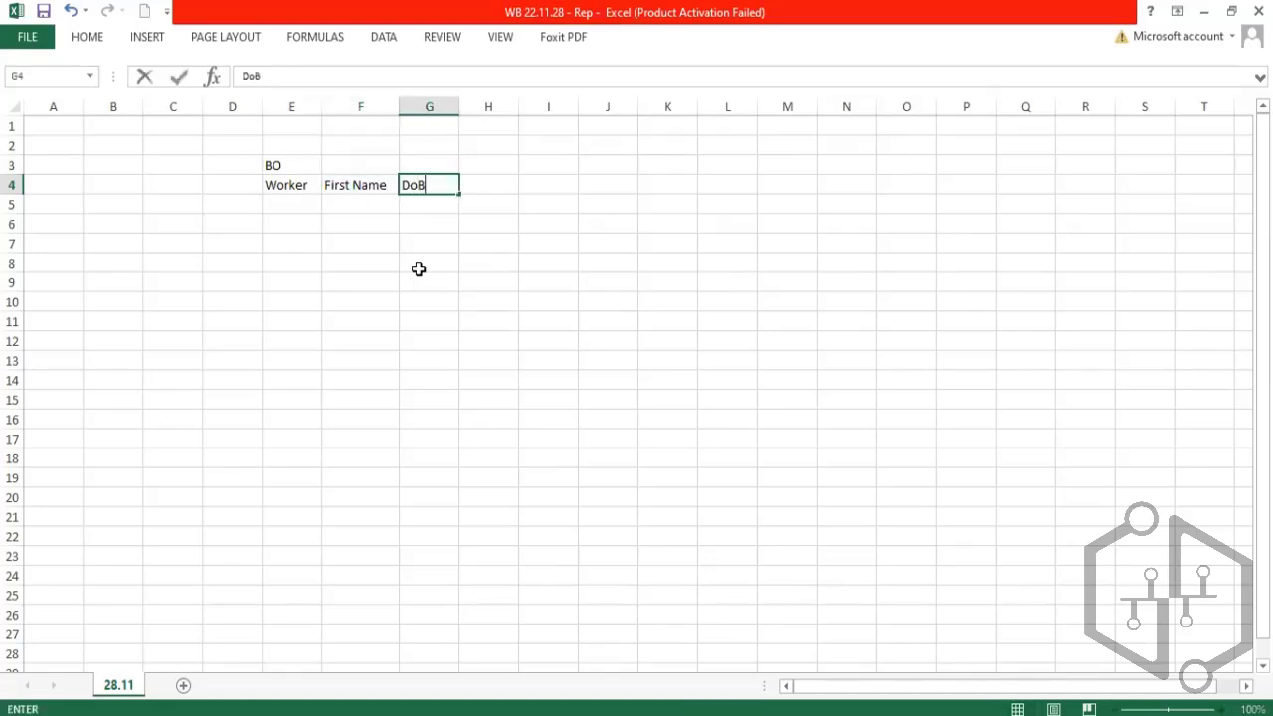
pyautogui.press('Tab')
pyautogui.write('Gender')
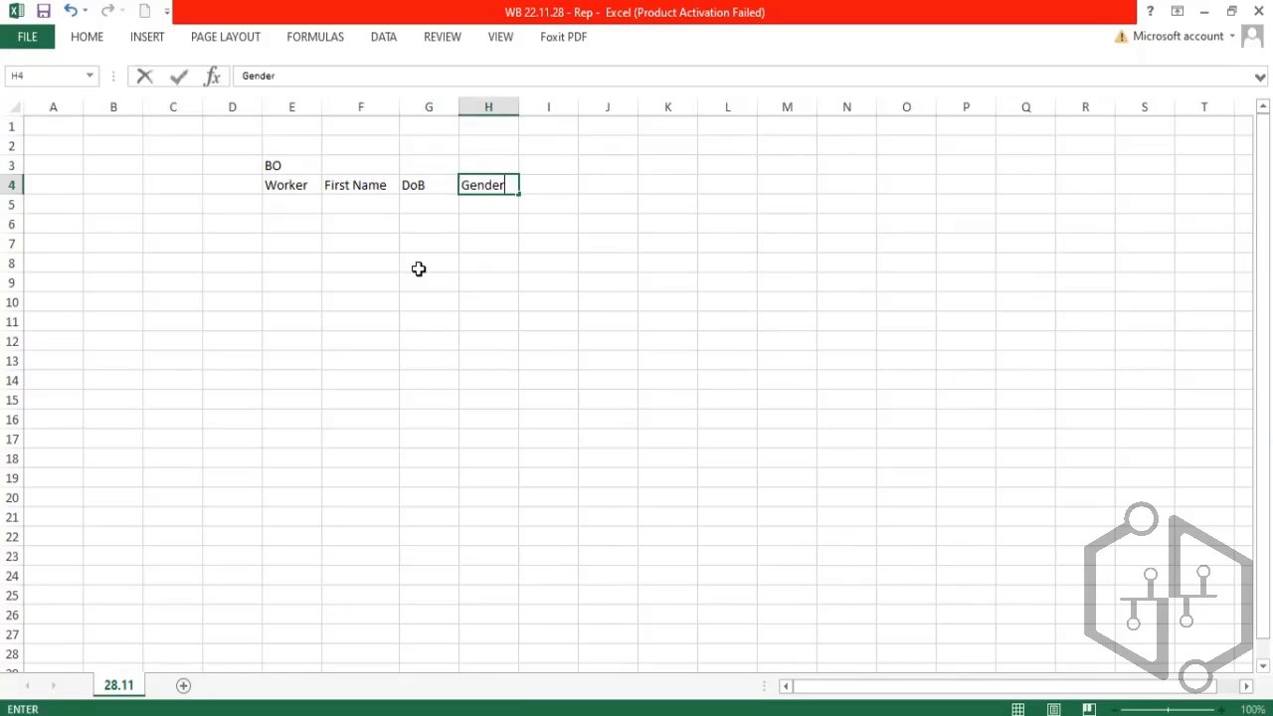
pyautogui.press('Tab')
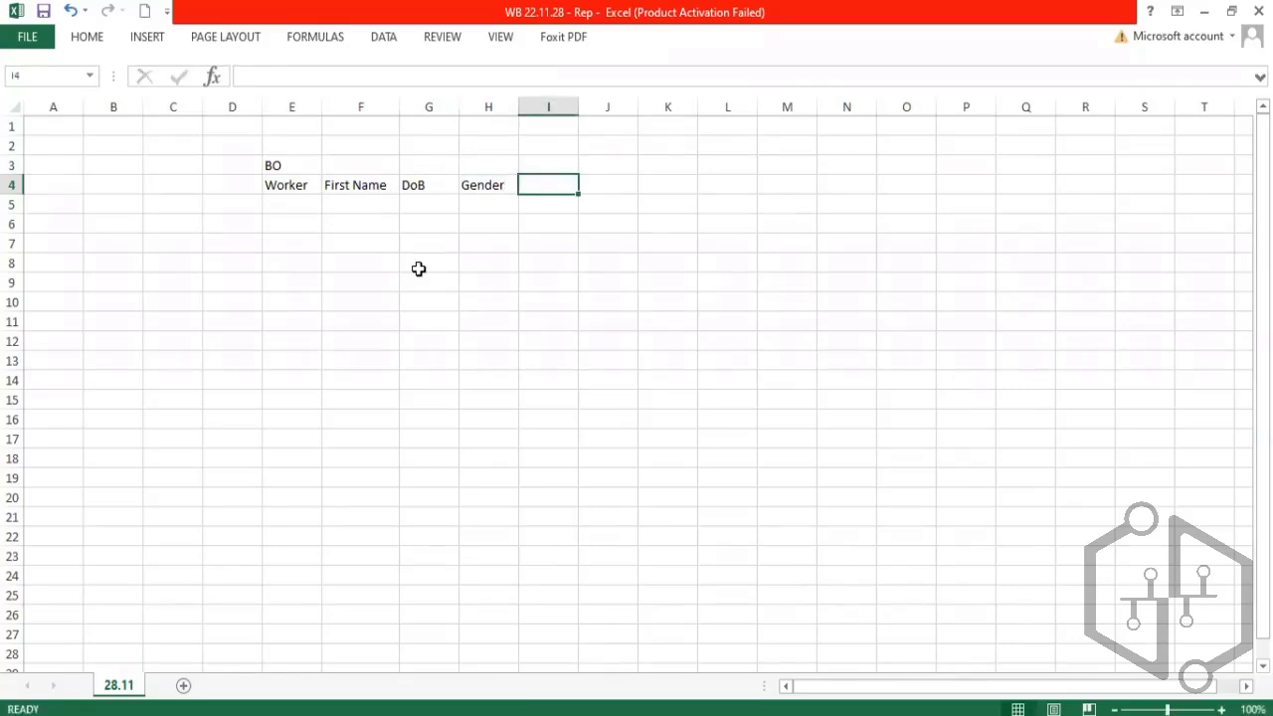
pyautogui.write('Jo')
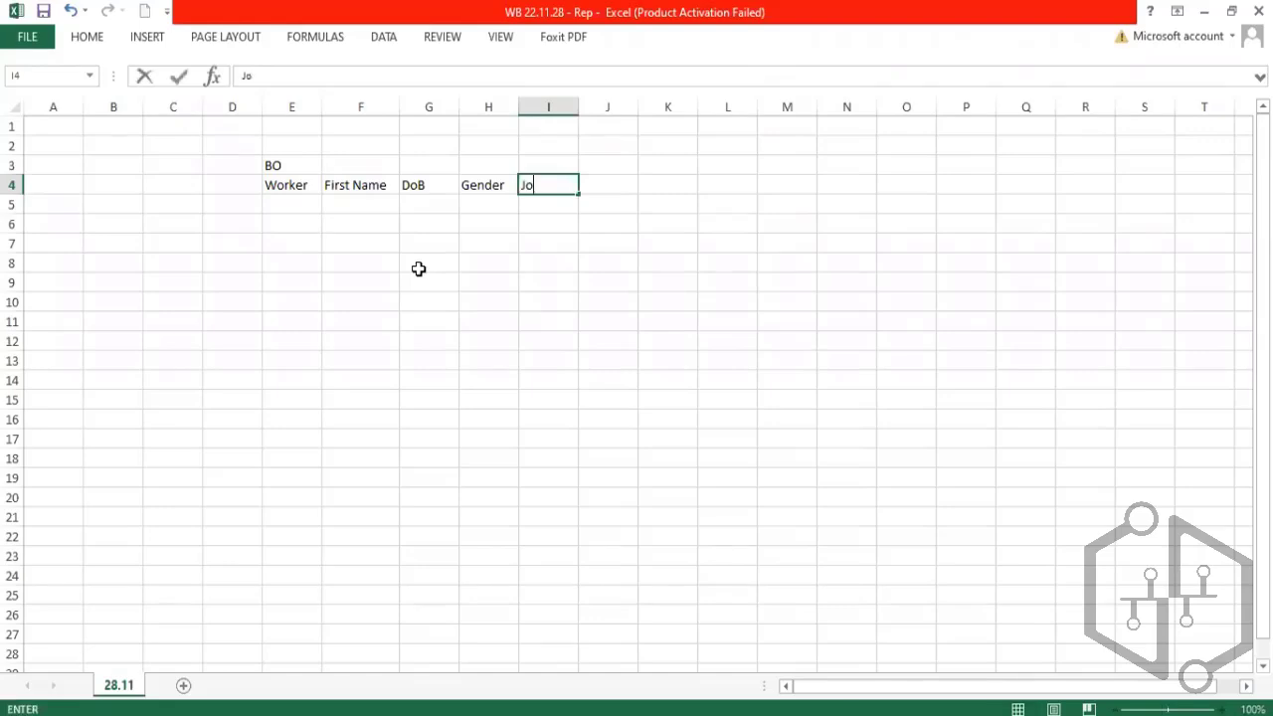
pyautogui.write('b Profile')
pyautogui.press('Tab')
pyautogui.write('Position')
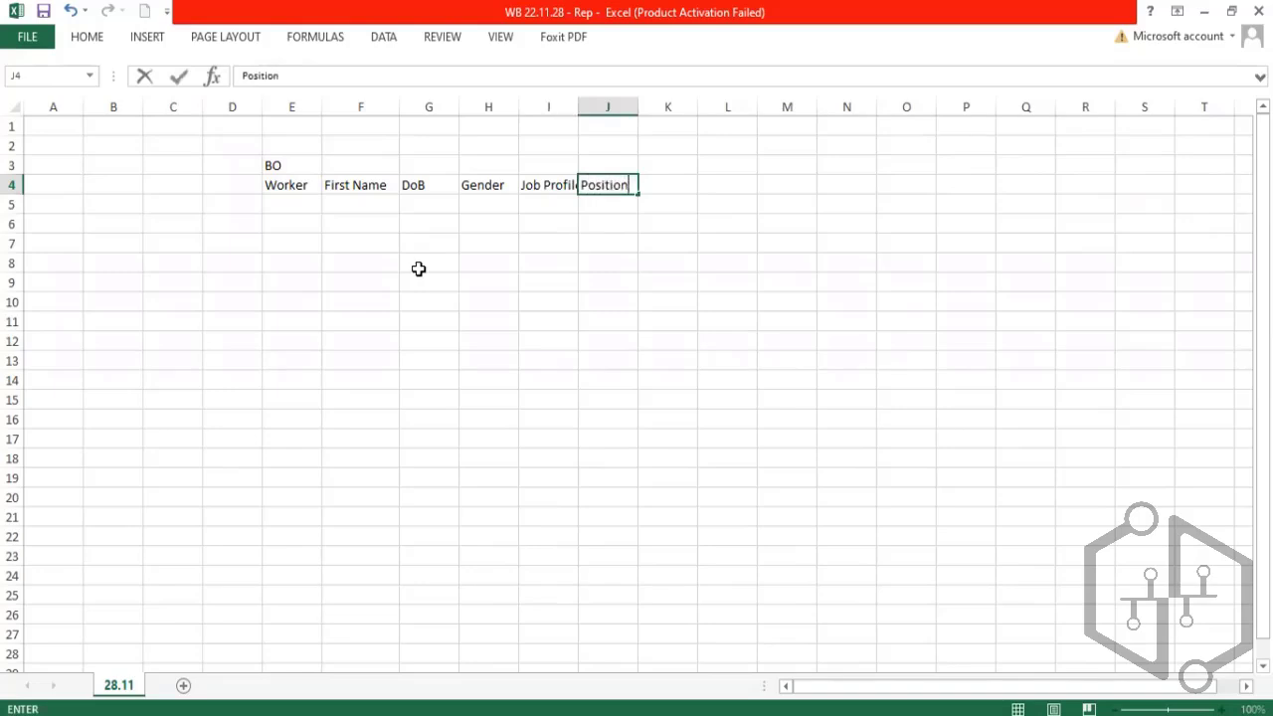
pyautogui.press('Tab')
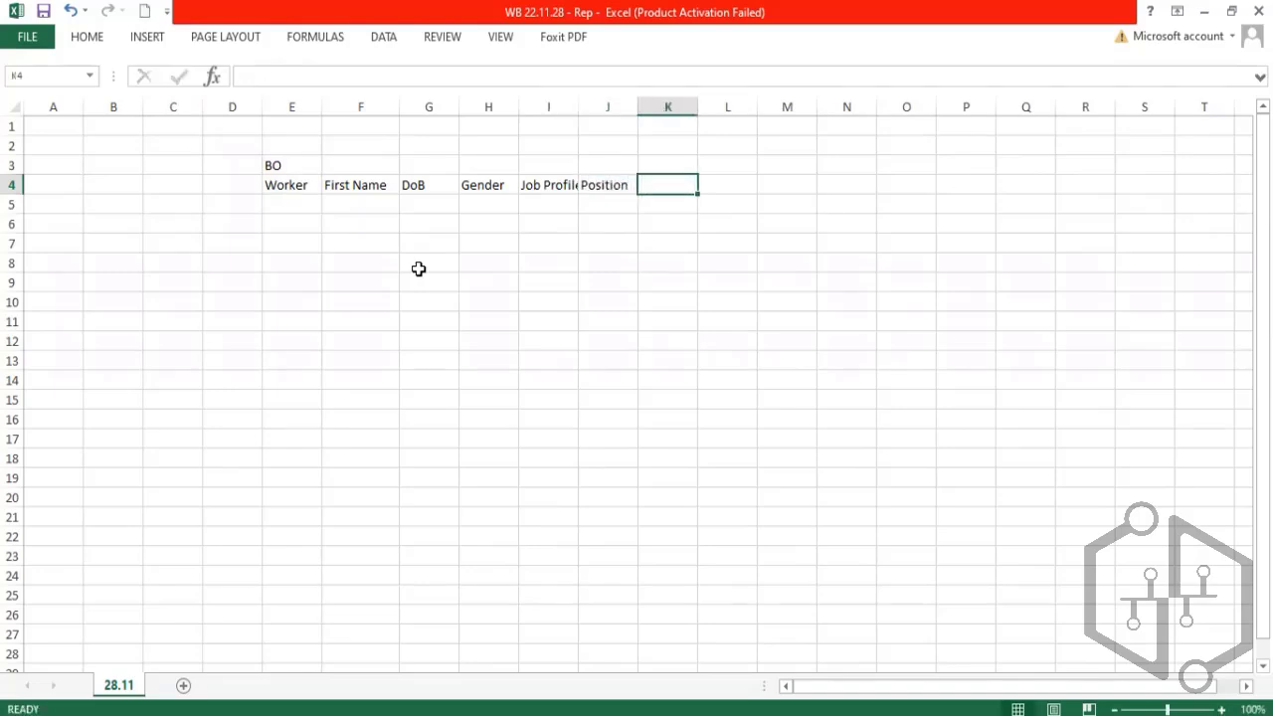
pyautogui.write('Manager')
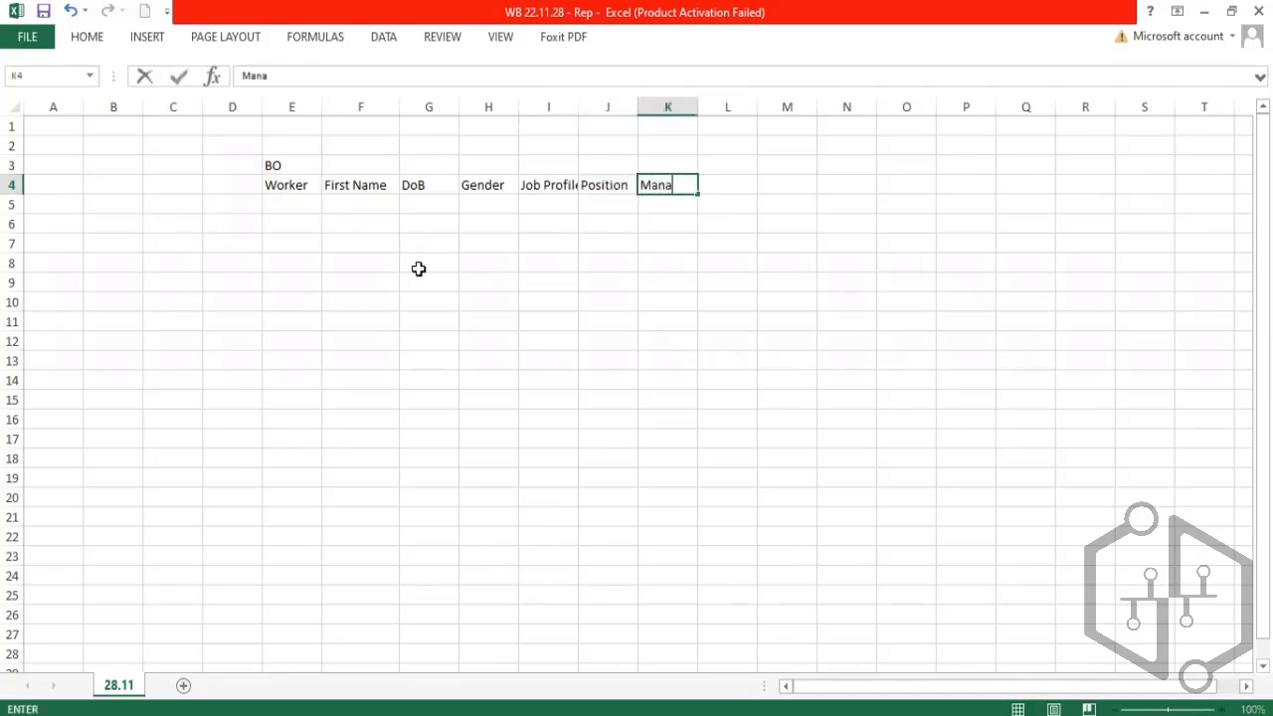
pyautogui.press('Return')
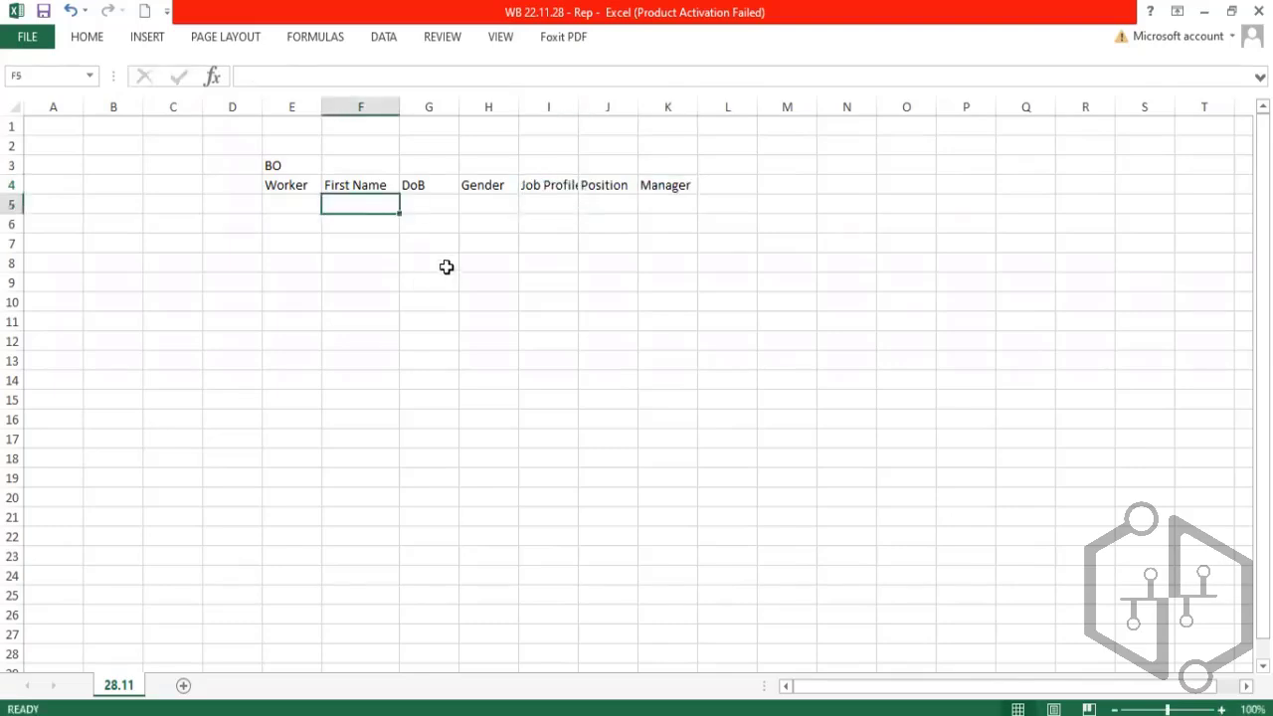
pyautogui.moveTo(348, 185); pyautogui.dragTo(690, 188)
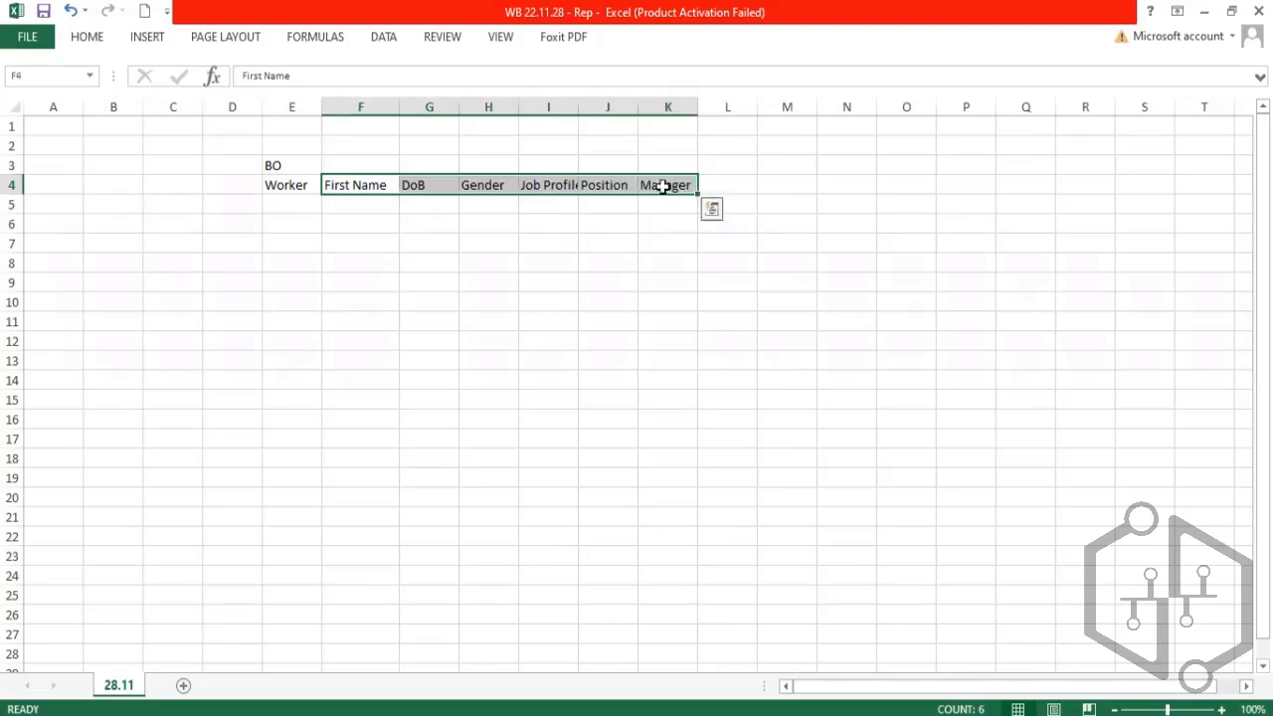
# Step: Fill in the first worker row with Emp1 in E5, Emp in F5 and a date of birth in G5
pyautogui.click(303, 202)
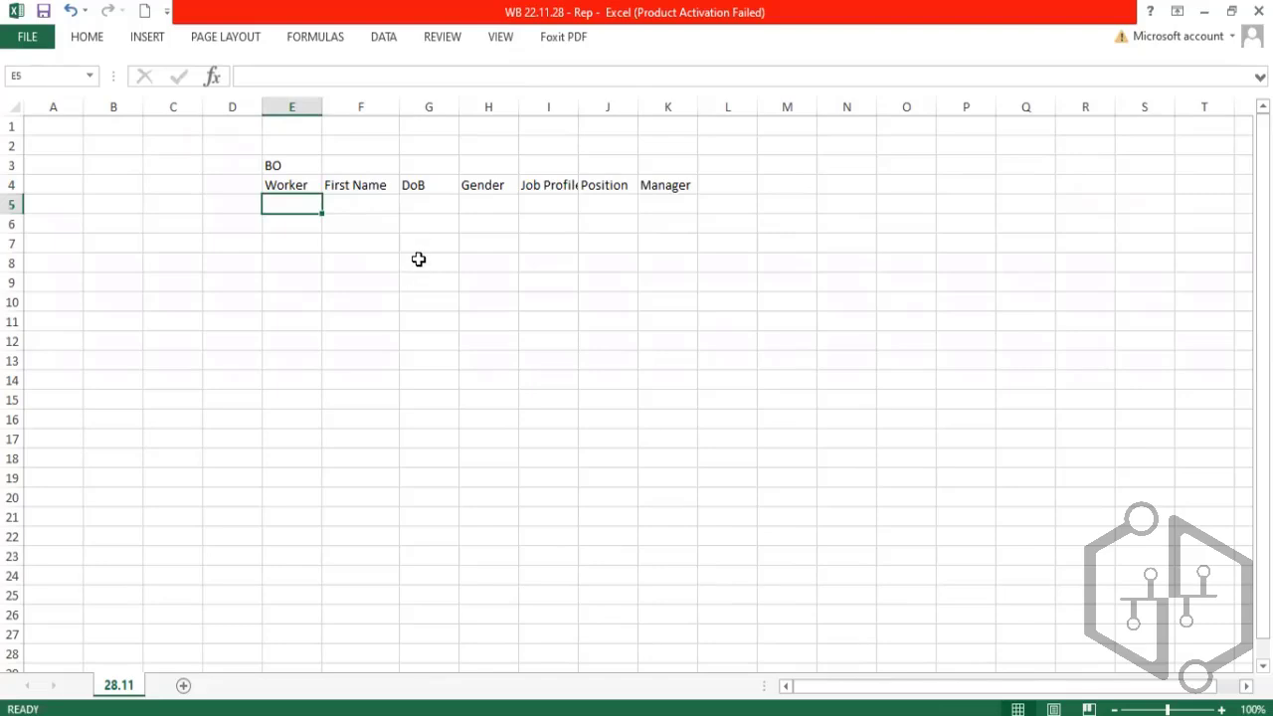
pyautogui.write('Emp1')
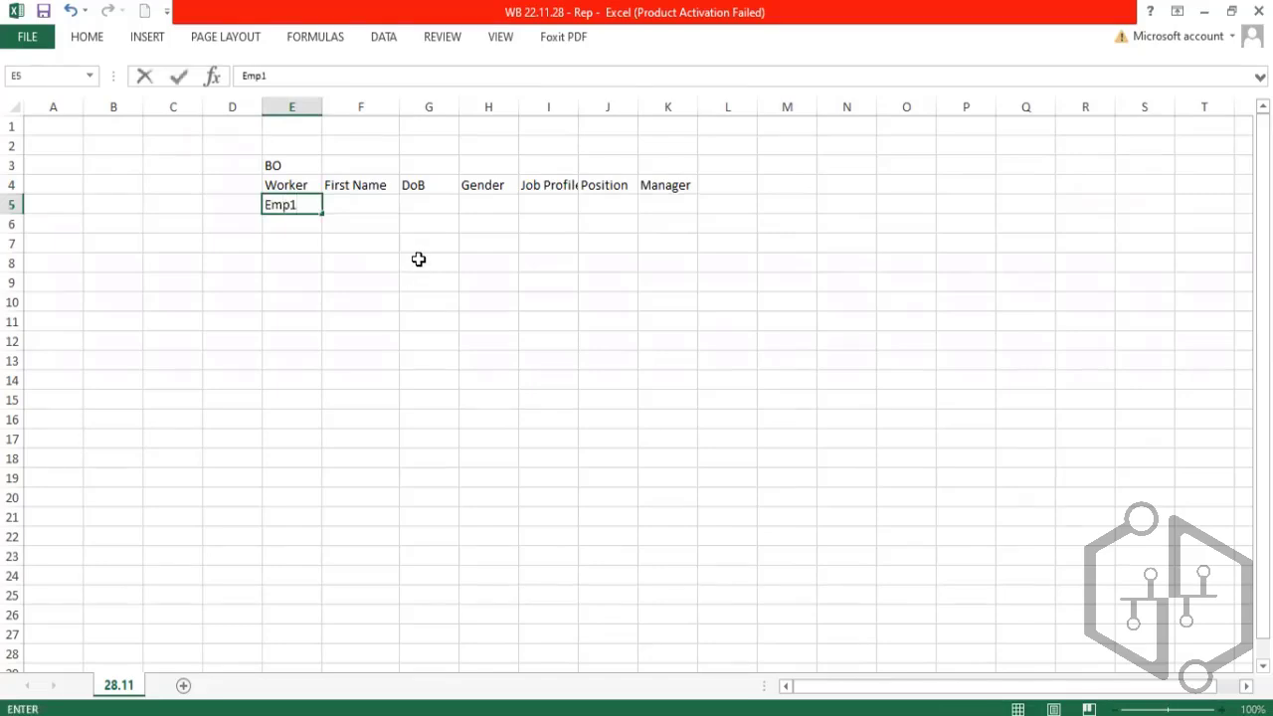
pyautogui.press('Tab')
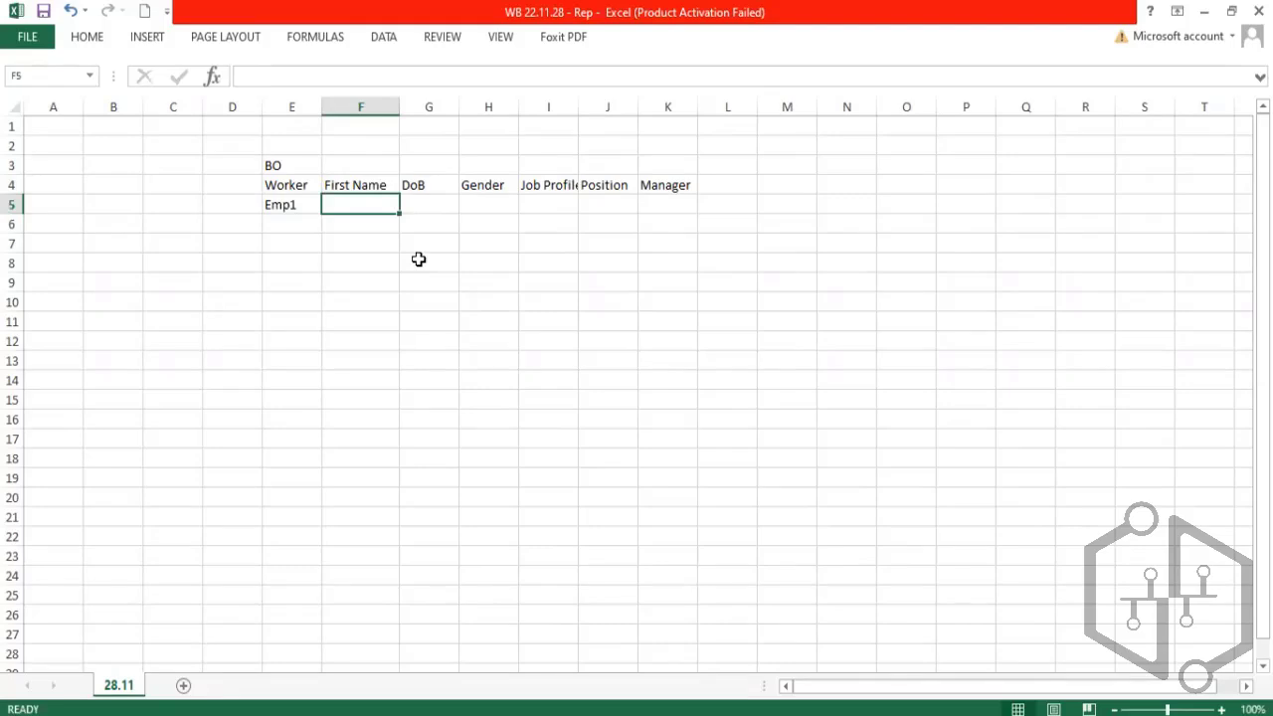
pyautogui.write('Emp')
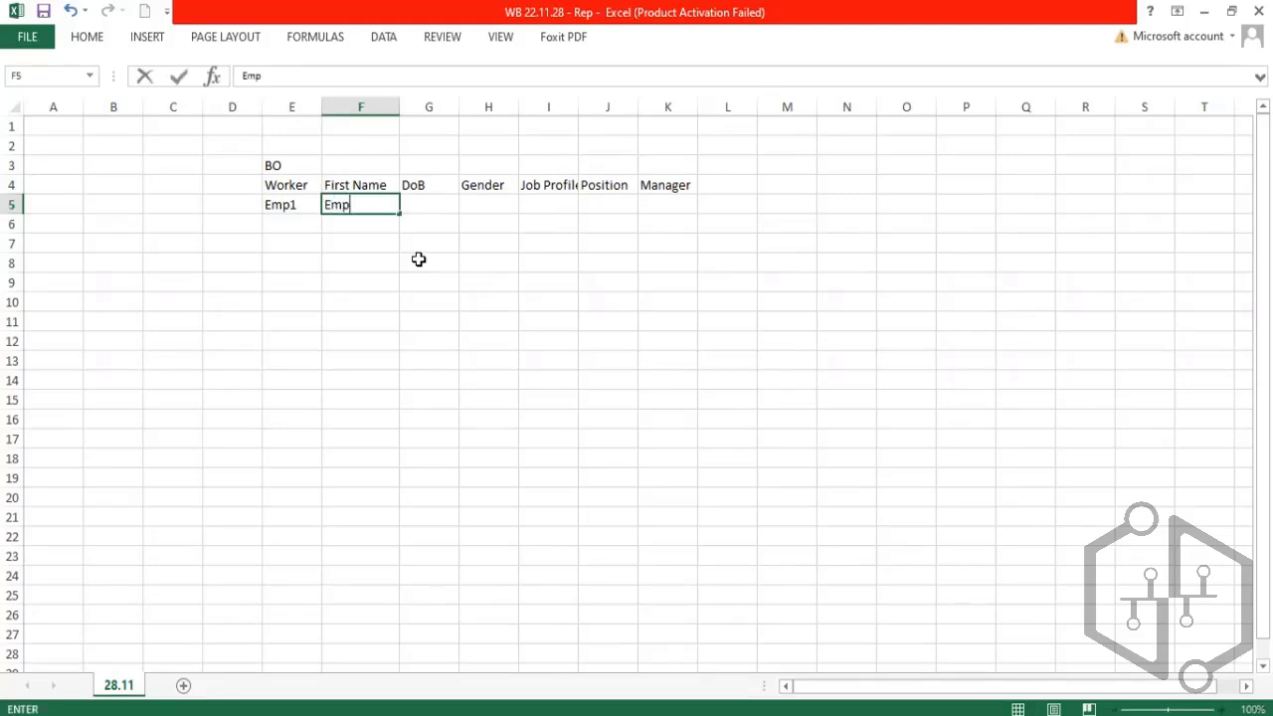
pyautogui.press('Tab')
pyautogui.write('1')
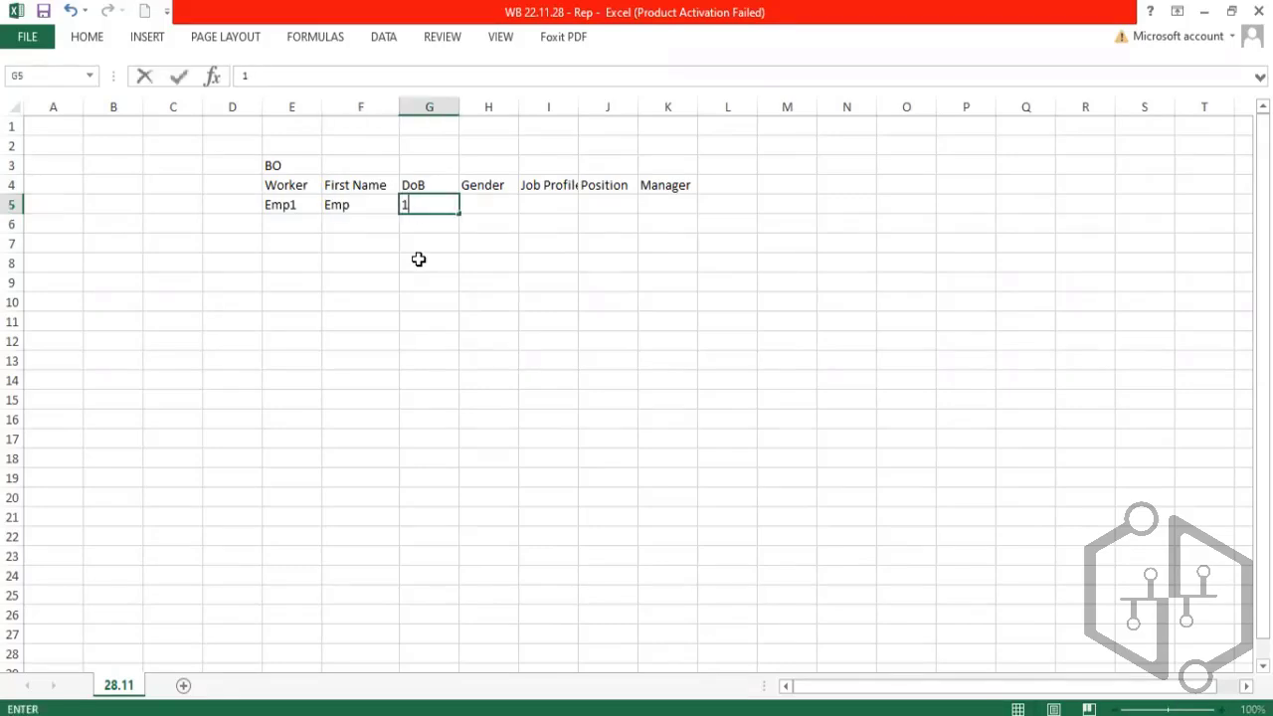
# Step: Fill in Emp1's birth year in the DoB column, gender M and job profile Manager in row 5
pyautogui.write('990')
pyautogui.press('Tab')
pyautogui.write('M')
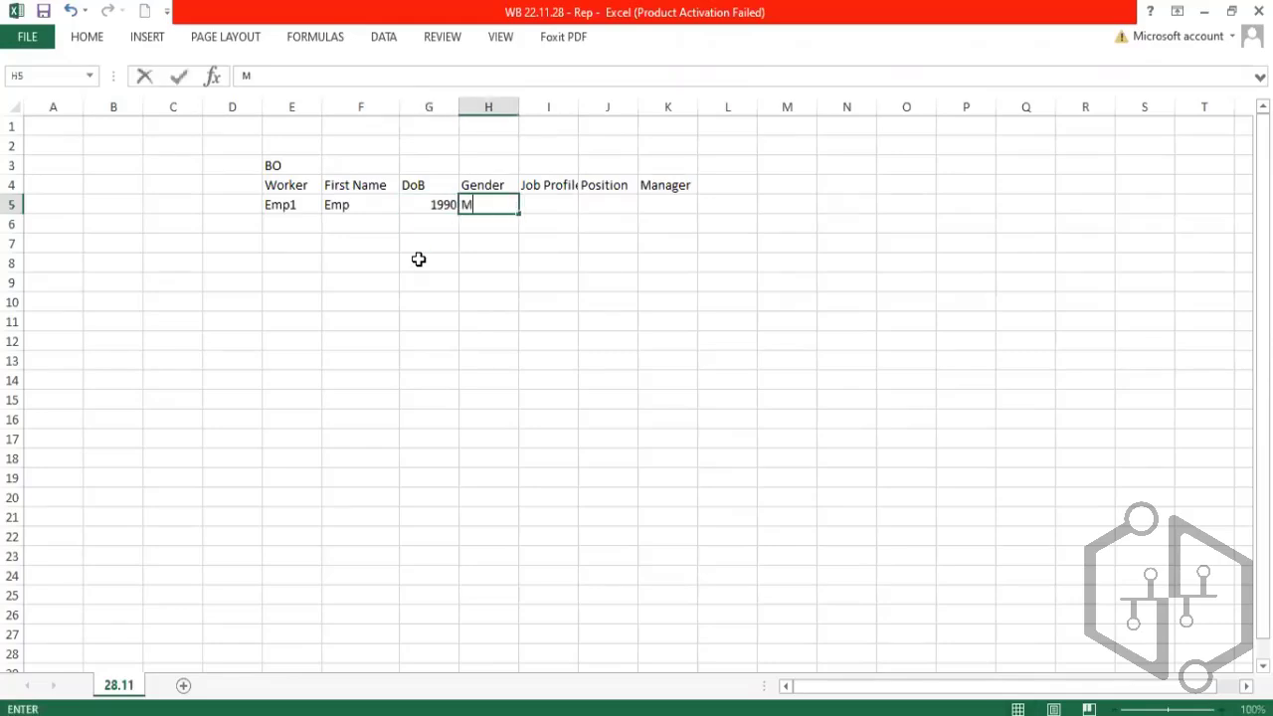
pyautogui.press('Tab')
pyautogui.write('Manager')
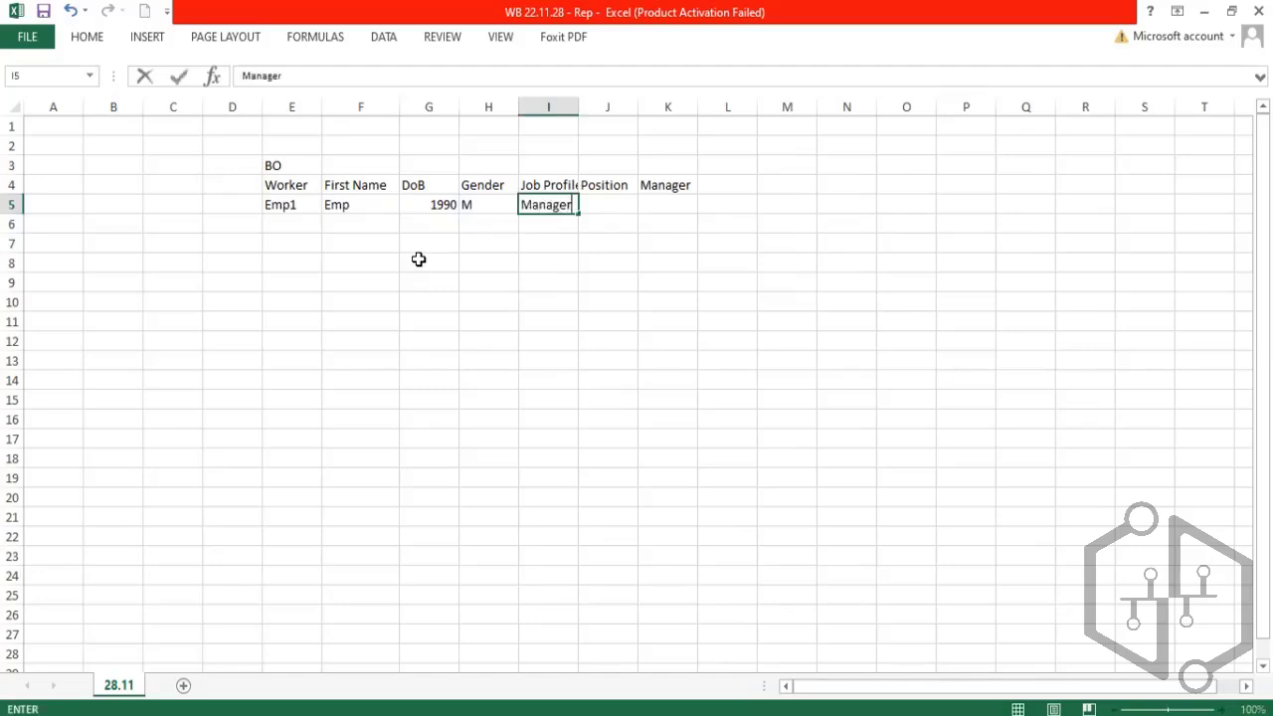
pyautogui.press('Tab')
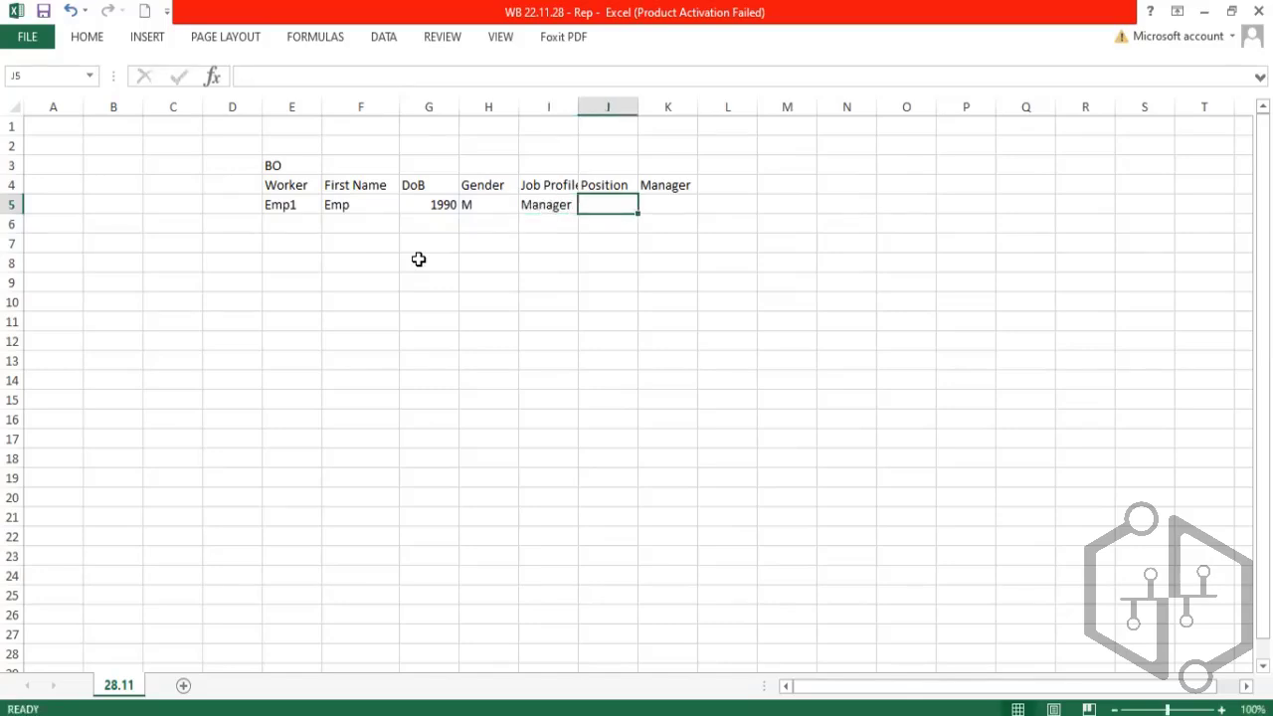
# Step: Complete Emp1's row with position Manager WD and manager Emp2, autofitting the Position column's width
pyautogui.write('Manager E')
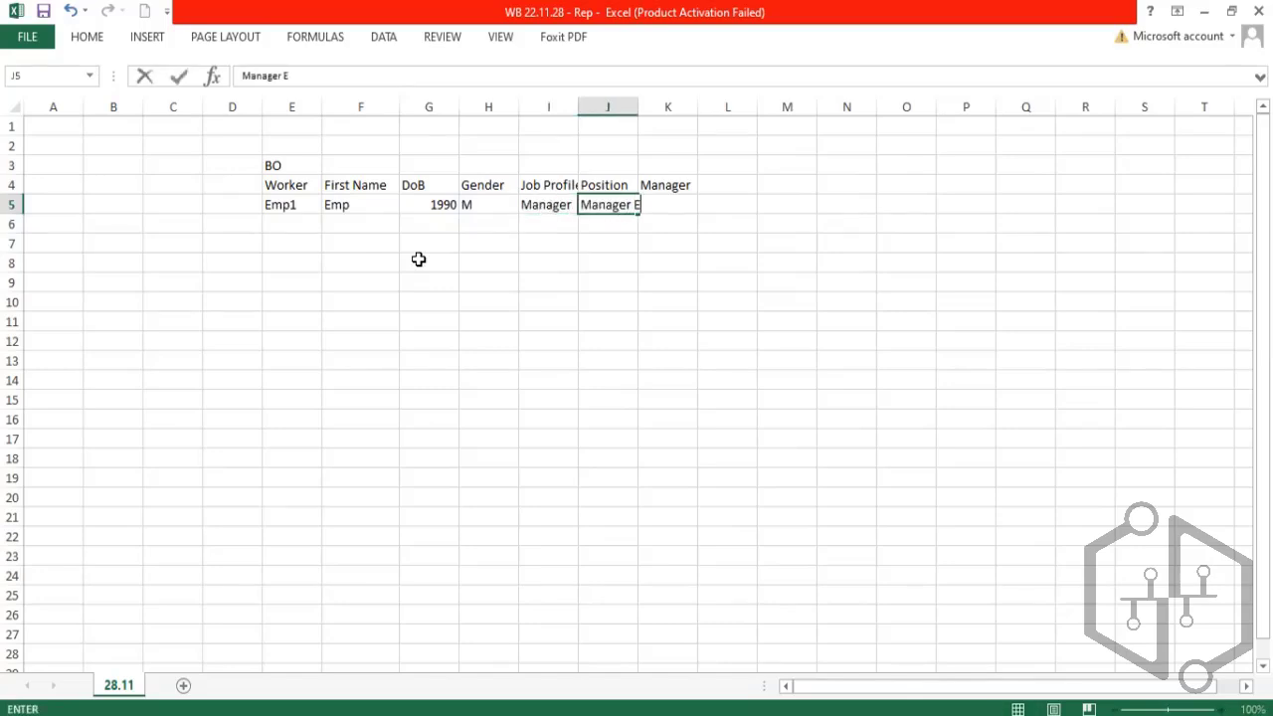
pyautogui.press('BackSpace')
pyautogui.write('WD')
pyautogui.press('Tab')
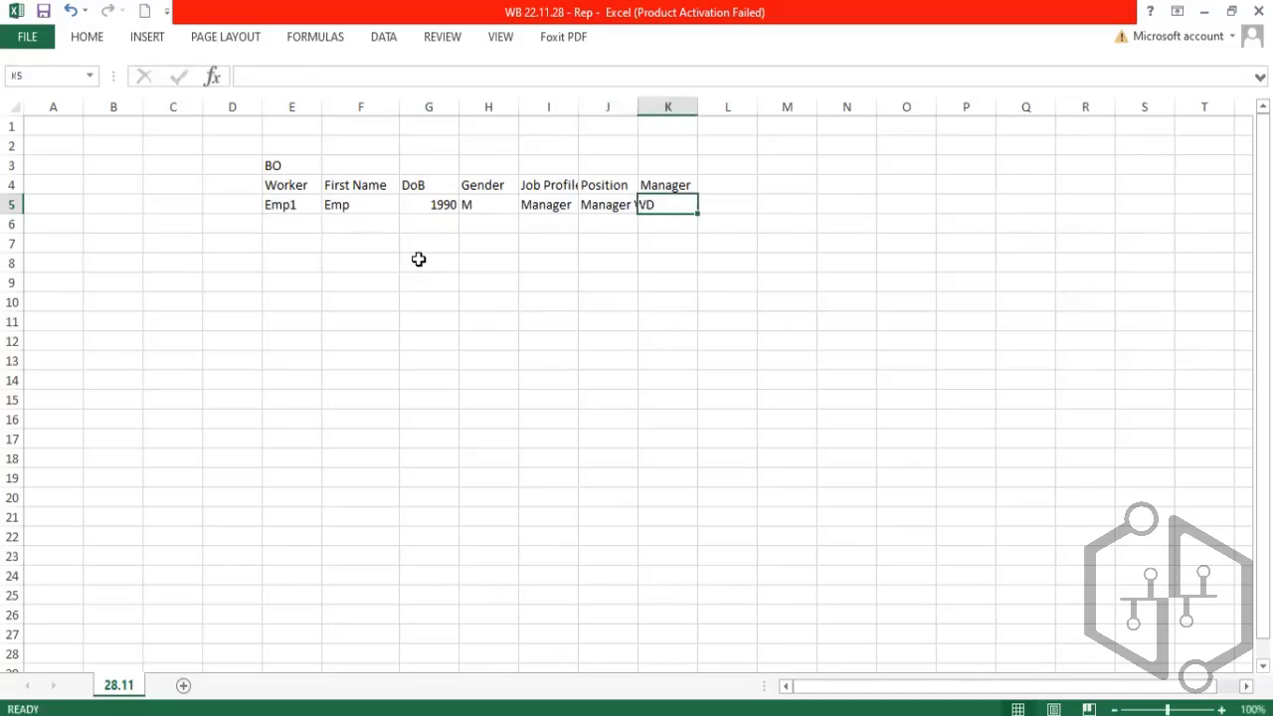
pyautogui.doubleClick(638, 108)
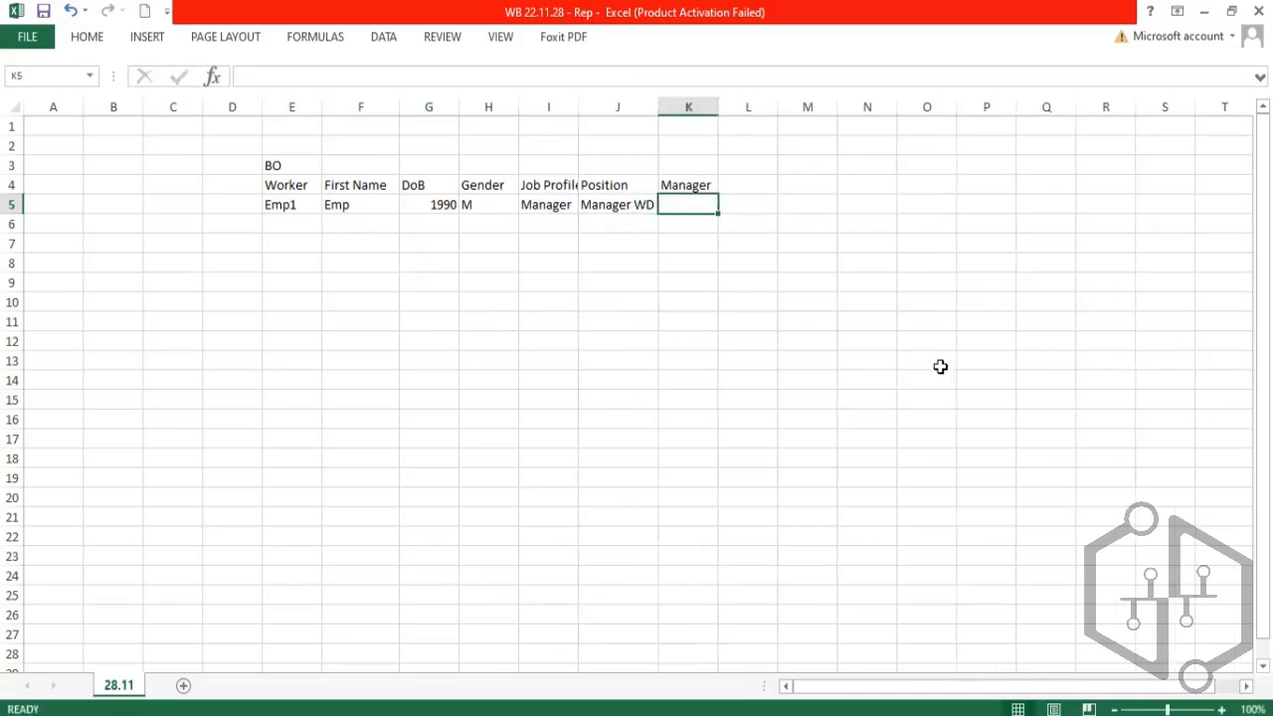
pyautogui.write('Emp')
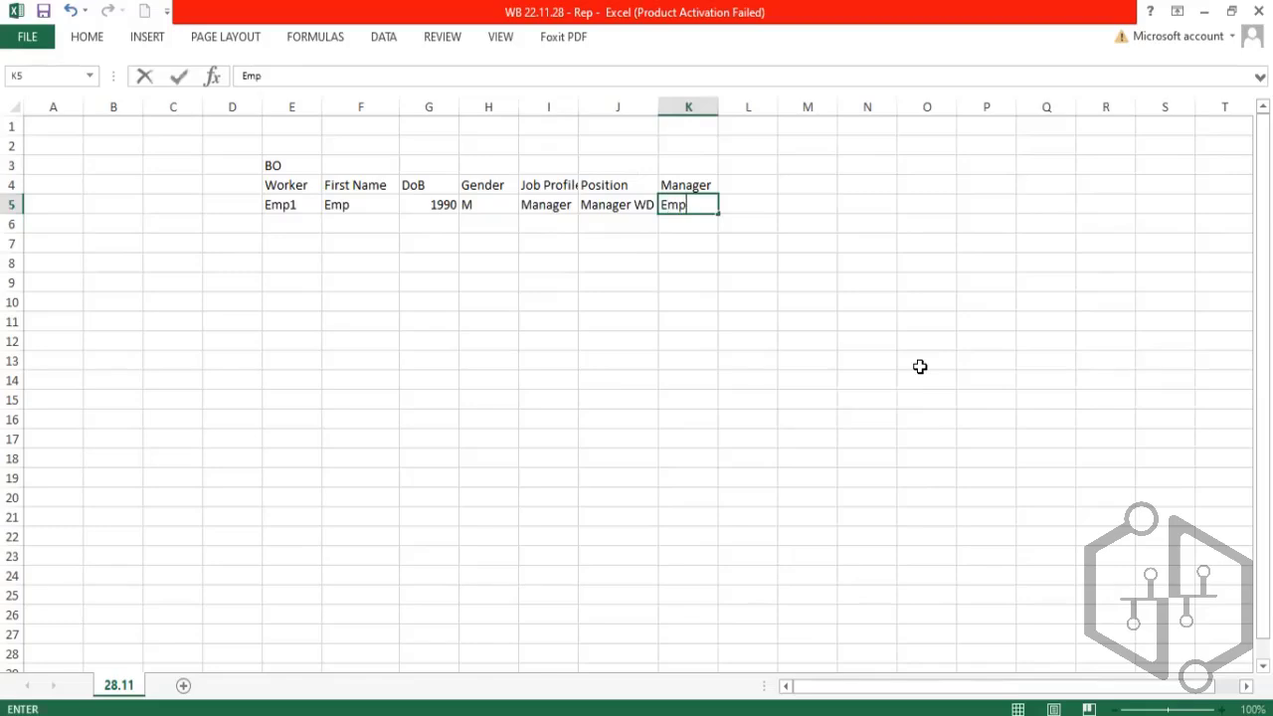
pyautogui.write('2')
pyautogui.press('Return')
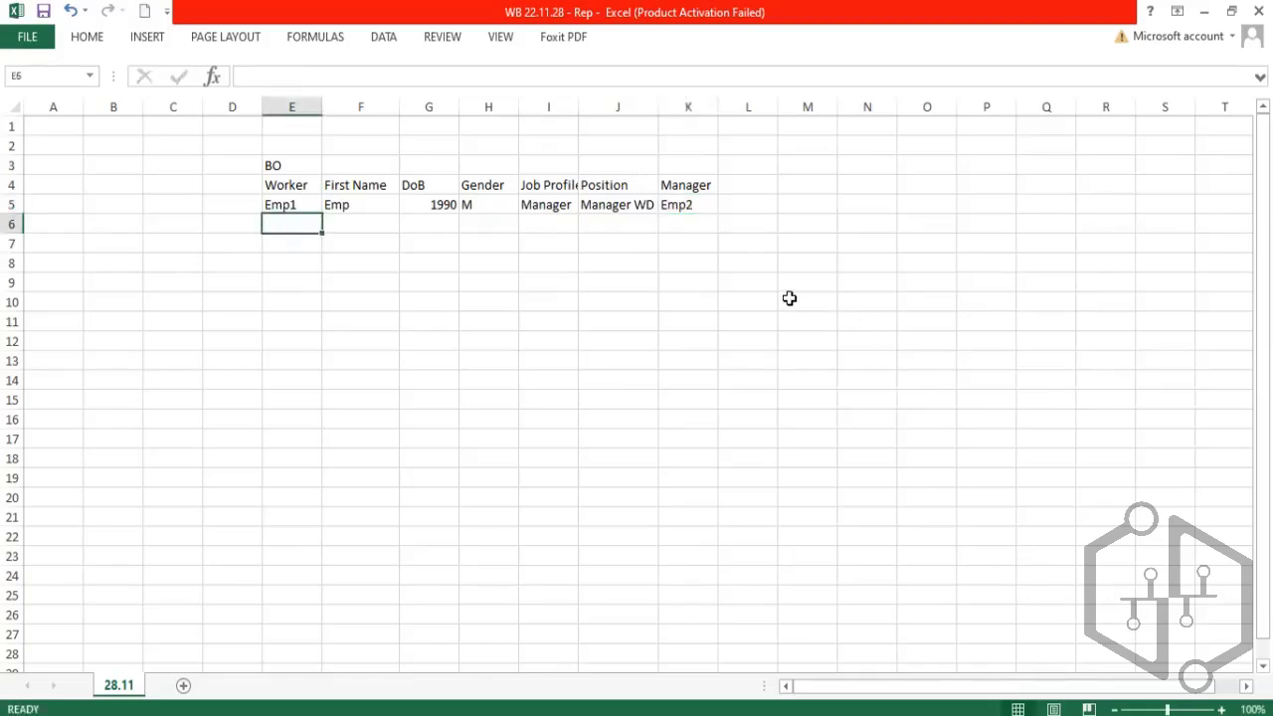
# Step: Start a second worker row below Emp1 with worker Emp2, first name Emp, the birth year and gender F
pyautogui.write('Emp1')
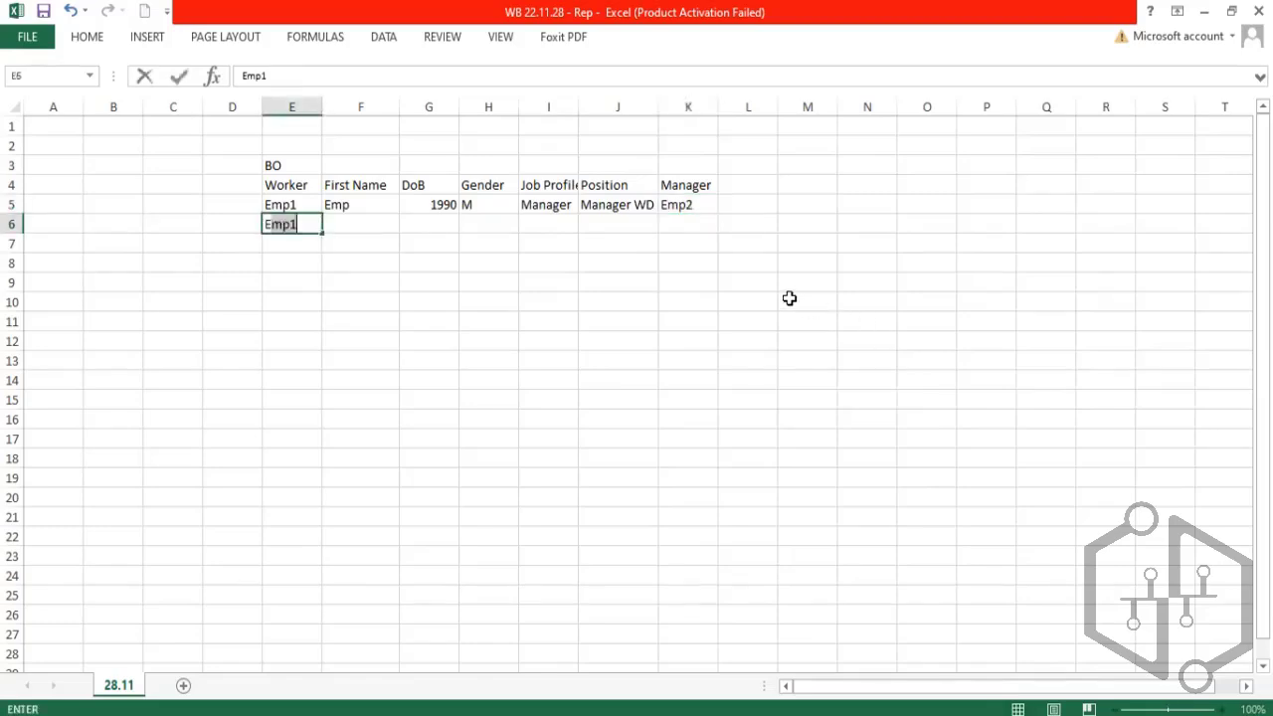
pyautogui.write('2')
pyautogui.press('Tab')
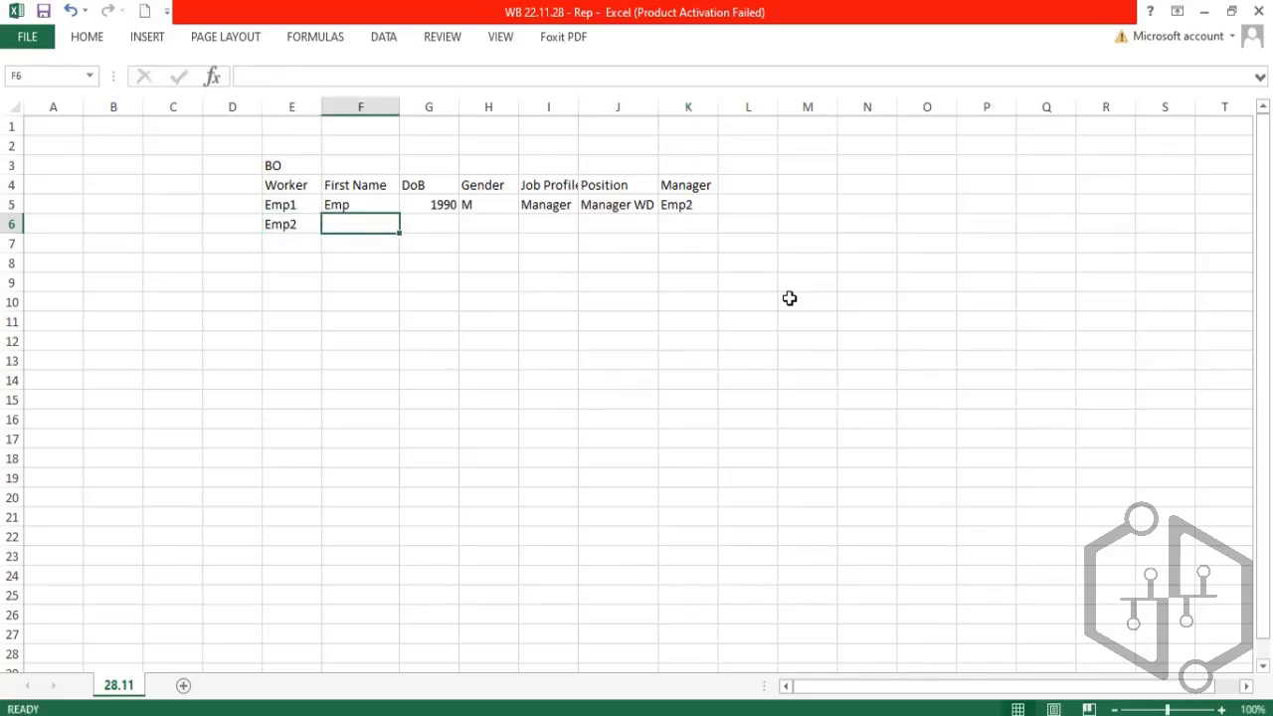
pyautogui.write('Emp')
pyautogui.press('Tab')
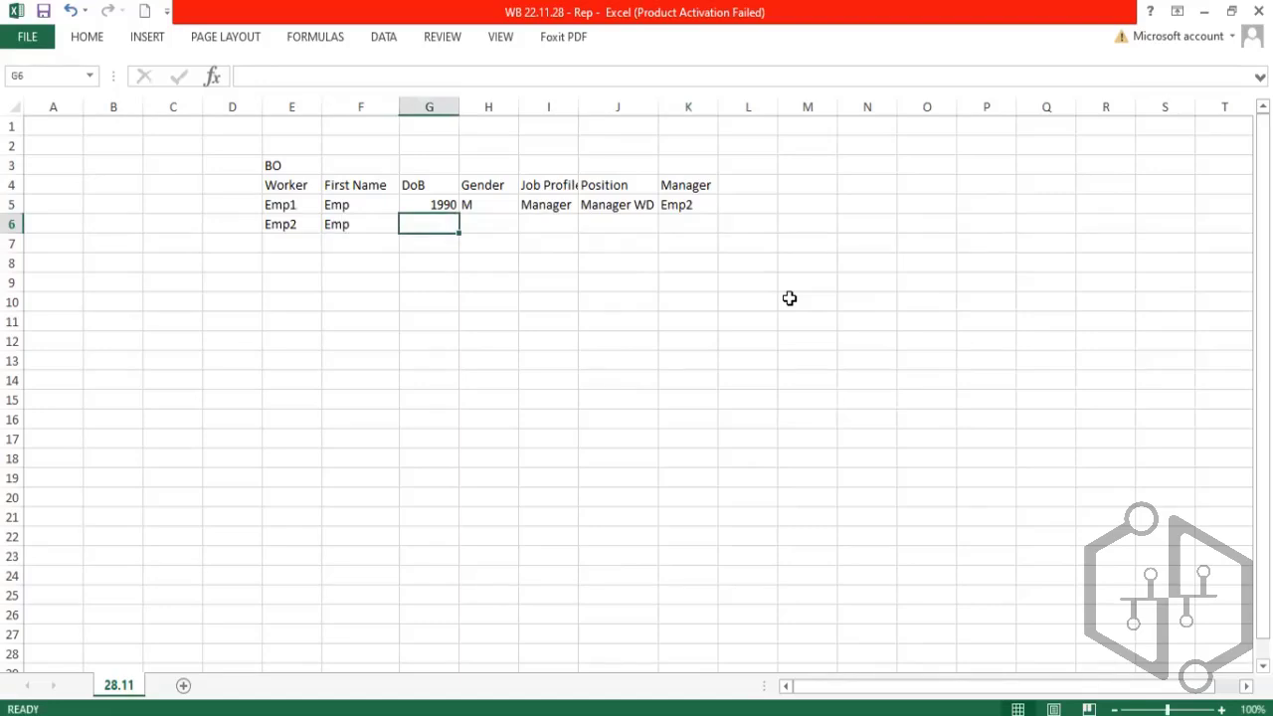
pyautogui.write('1960')
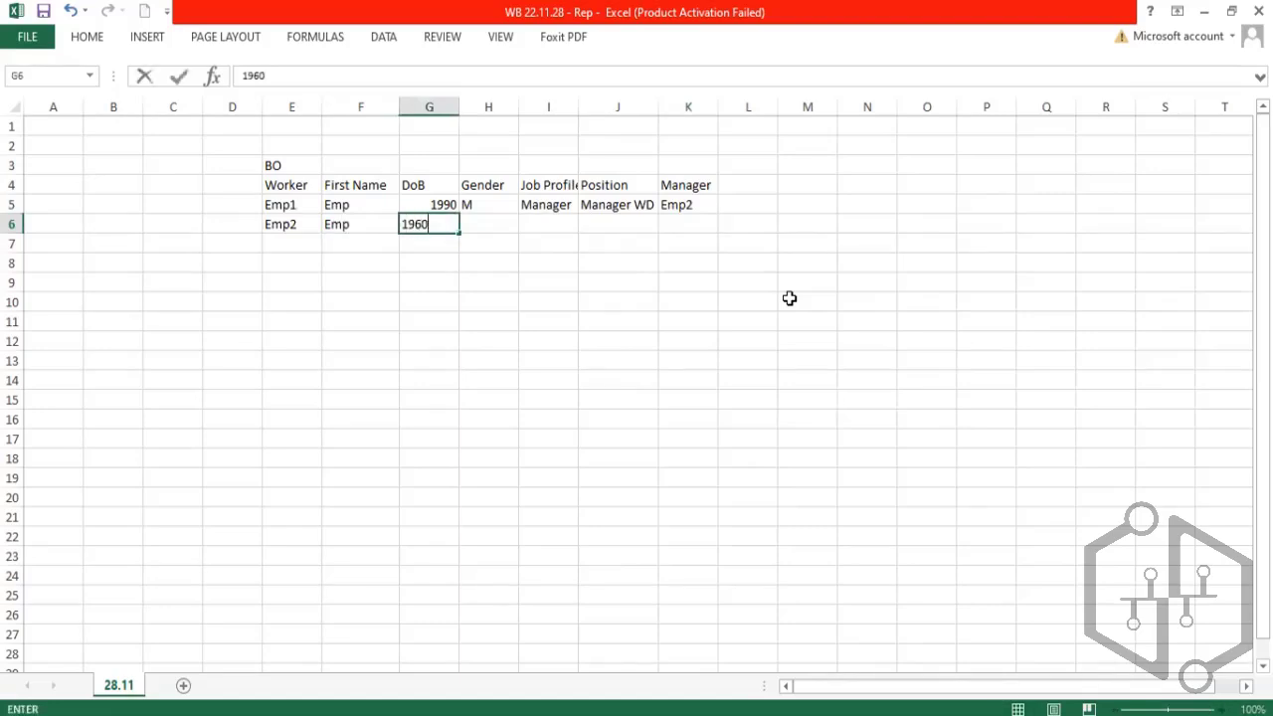
pyautogui.press('Tab')
pyautogui.write('F')
pyautogui.press('Tab')
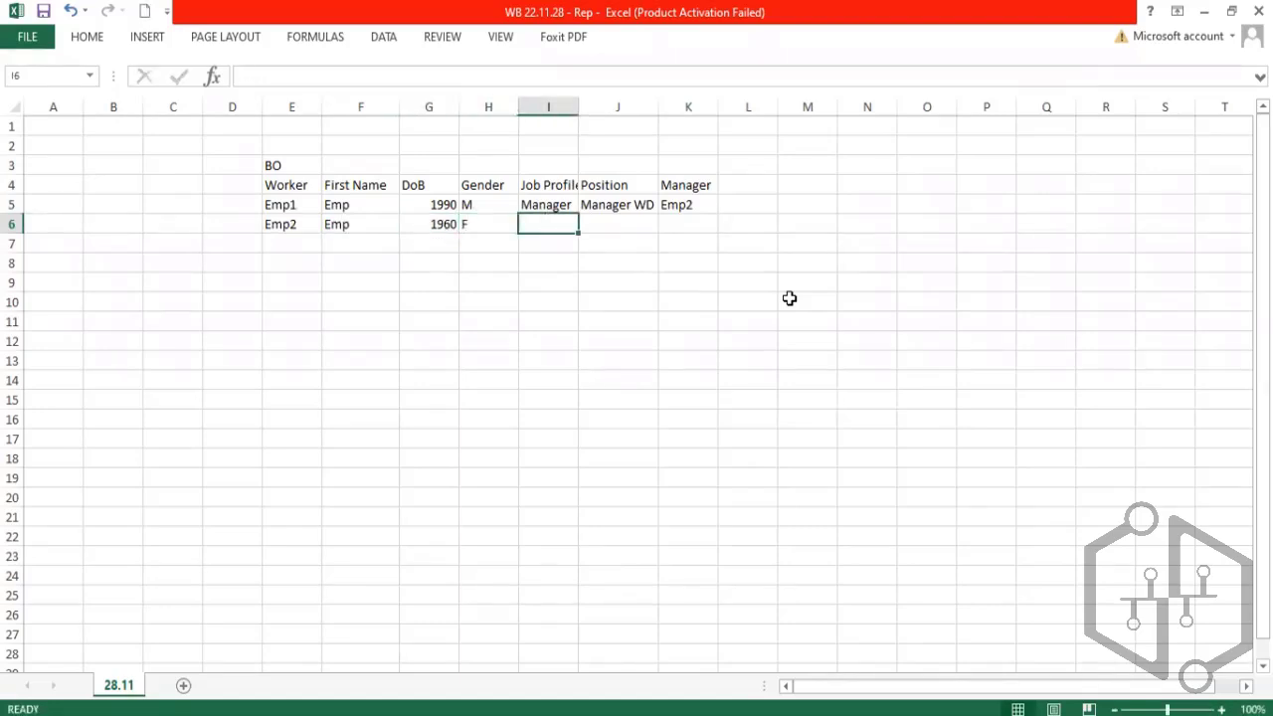
# Step: Set both the job profile and the position of Emp2 to CEO
pyautogui.write('CEO')
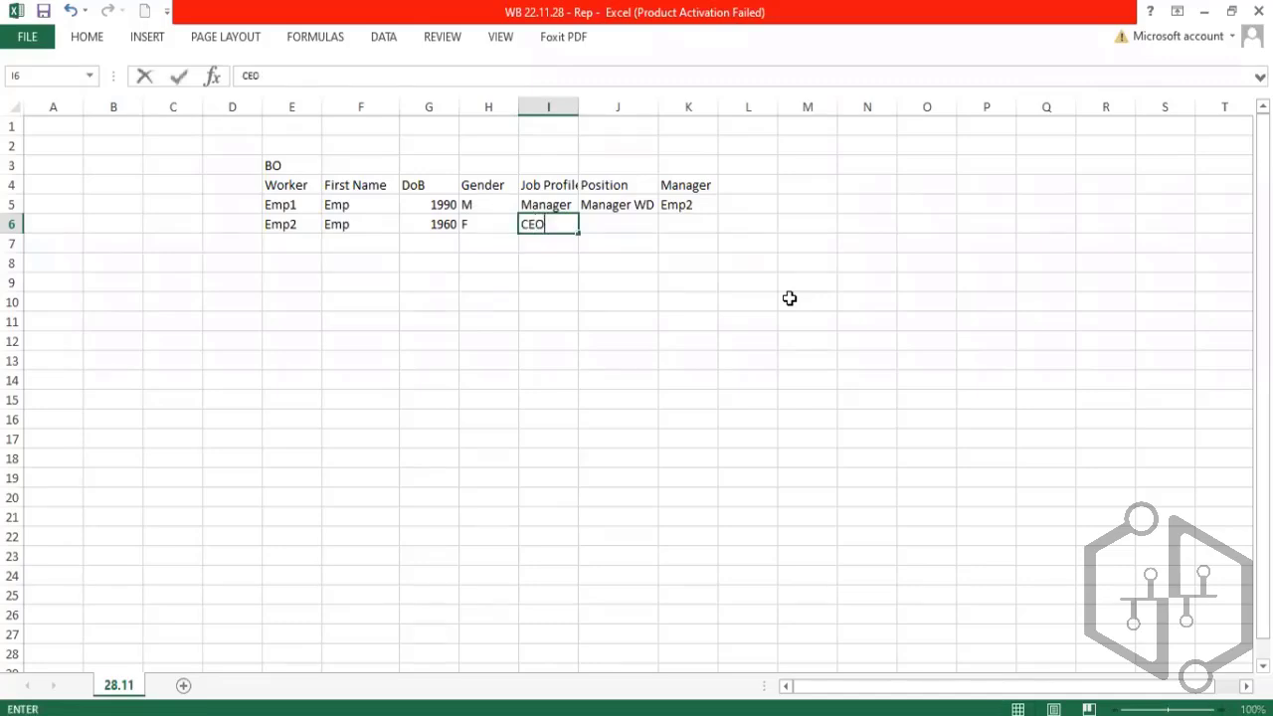
pyautogui.press('Tab')
pyautogui.press('Tab')
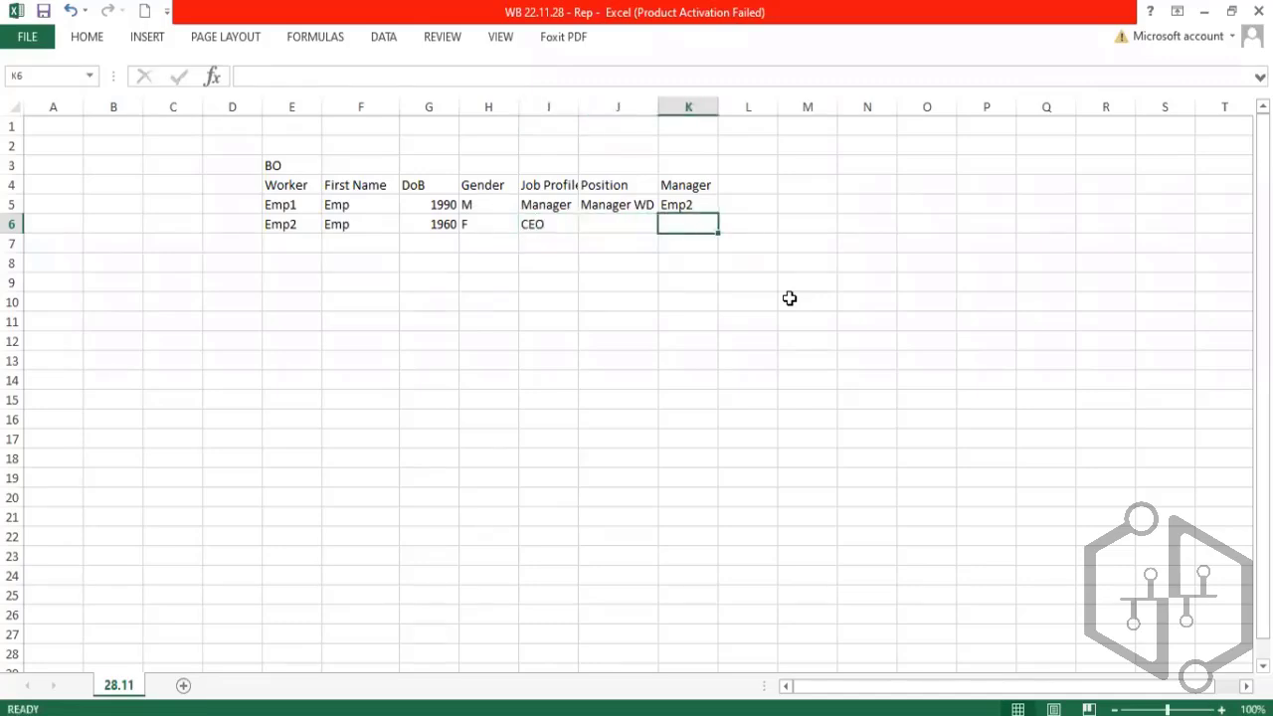
pyautogui.hotkey('shift', 'Tab')
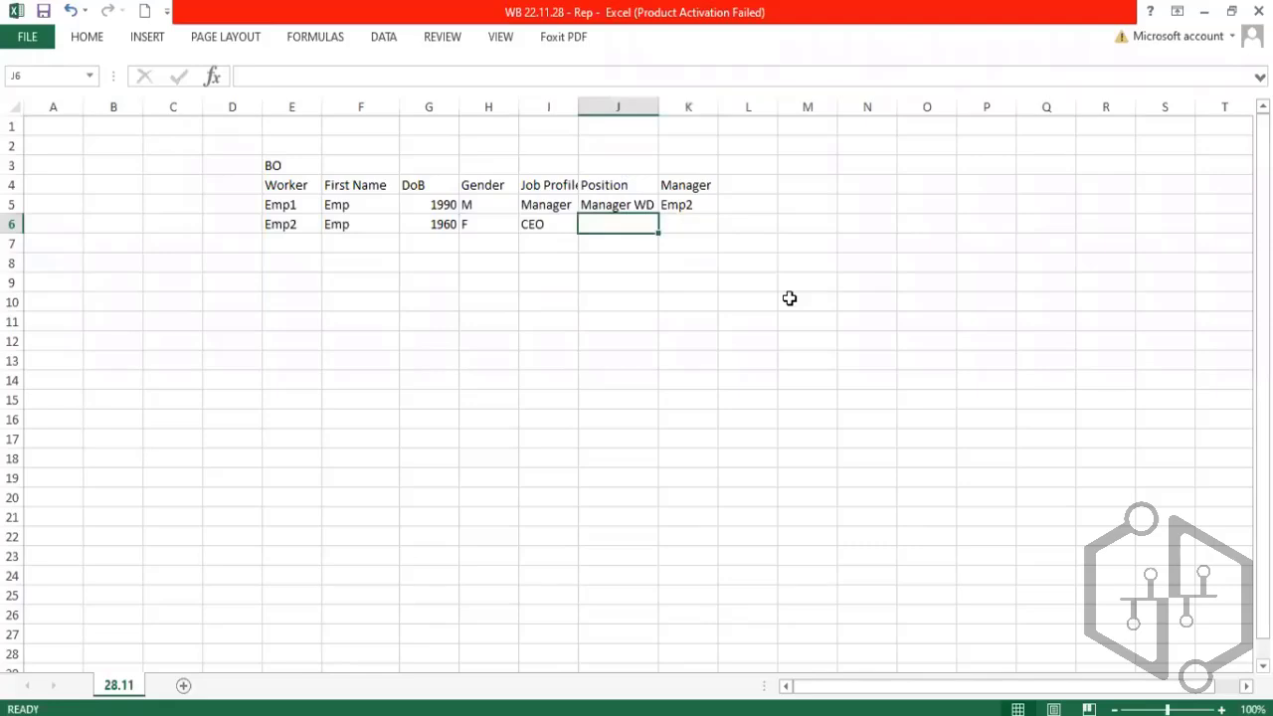
pyautogui.write('CEO')
pyautogui.press('Return')
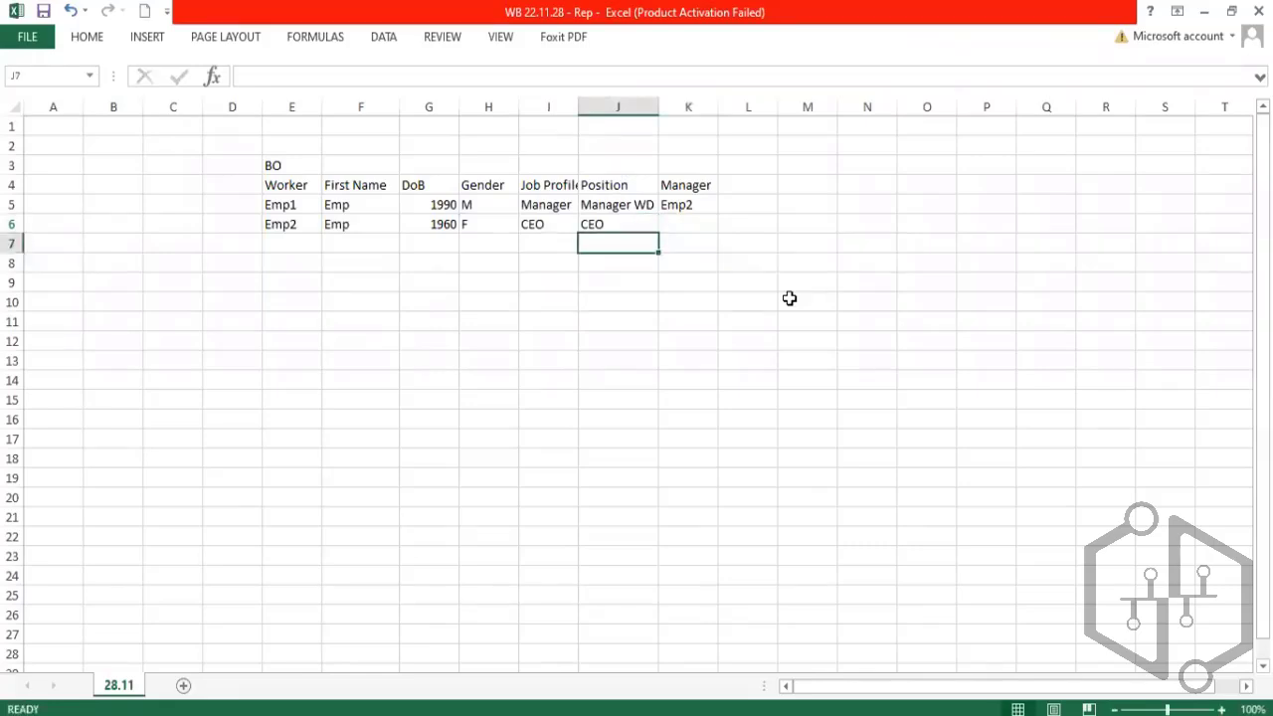
pyautogui.moveTo(330, 204); pyautogui.dragTo(682, 208)
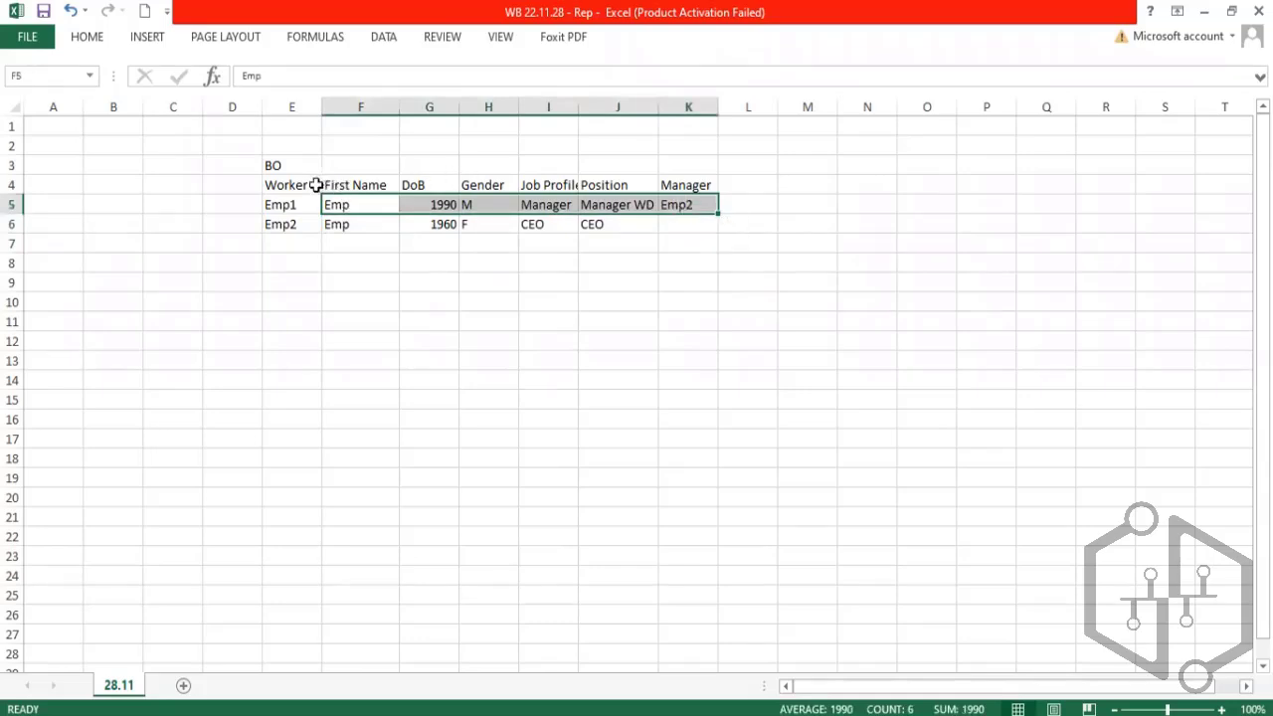
pyautogui.click(298, 200)
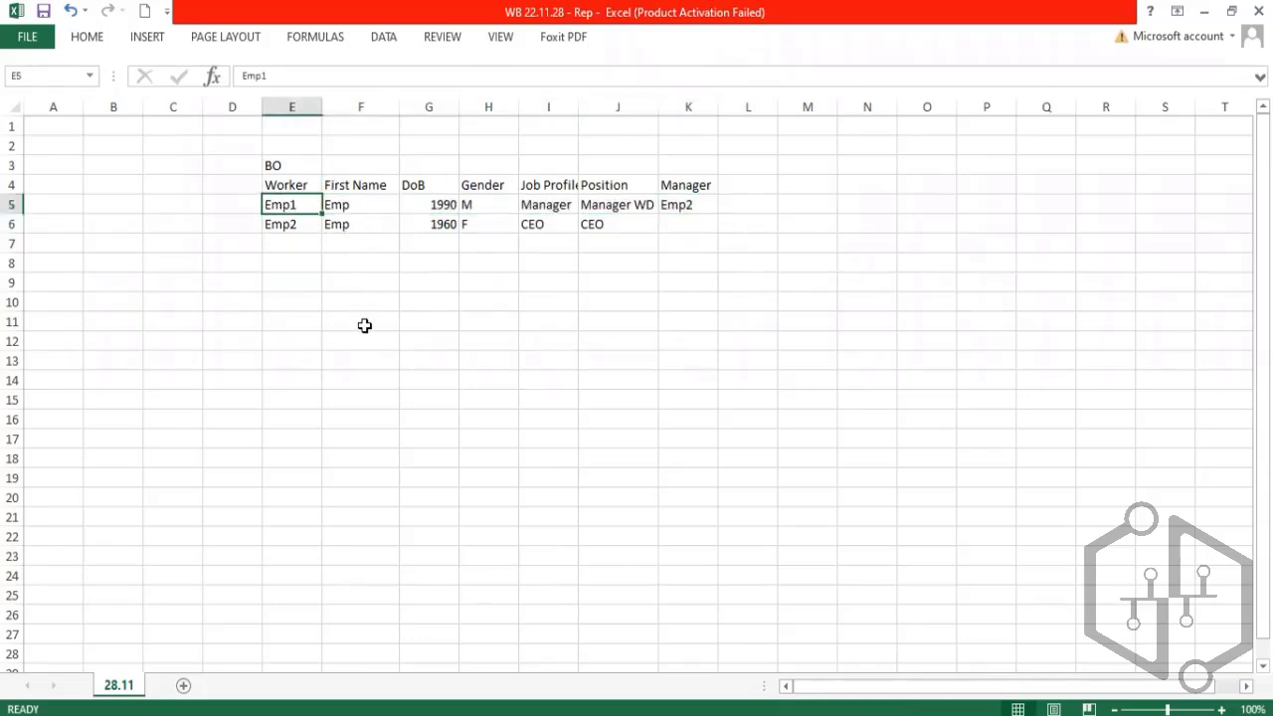
# Step: Begin a second table in row 12 with the headers Position, Title and Status in cells E12 to G12
pyautogui.click(294, 335)
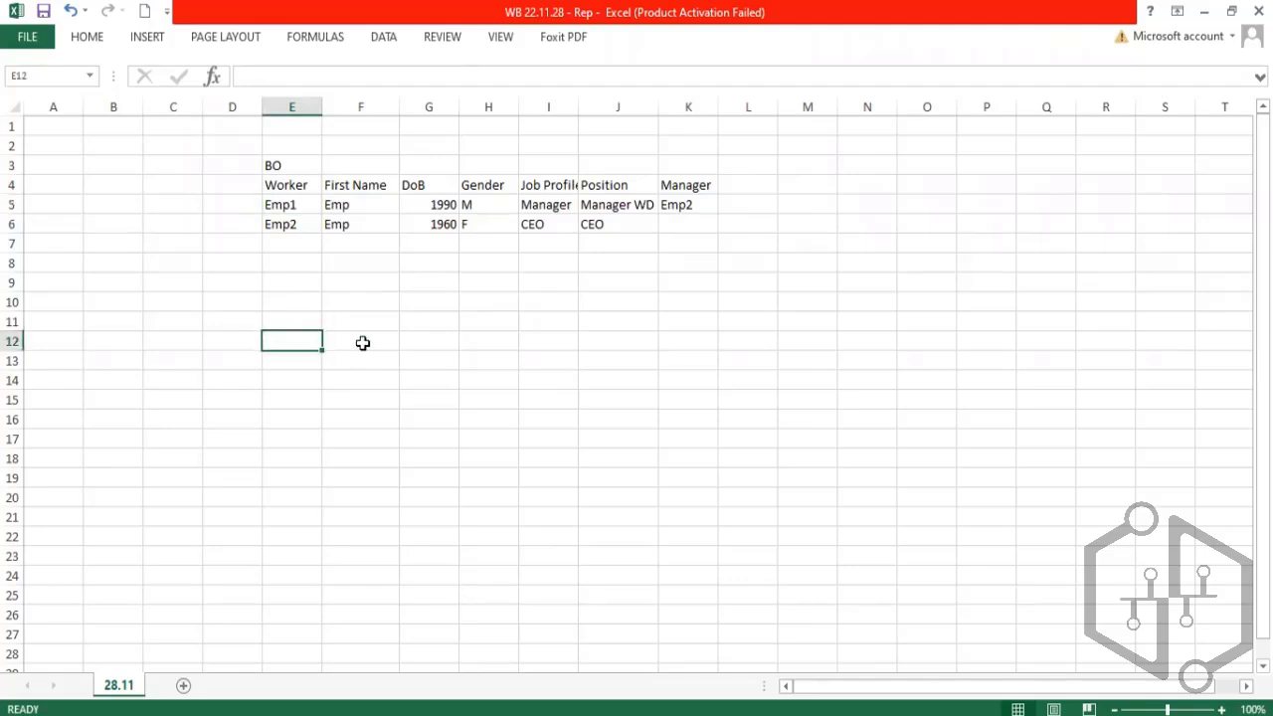
pyautogui.write('Position')
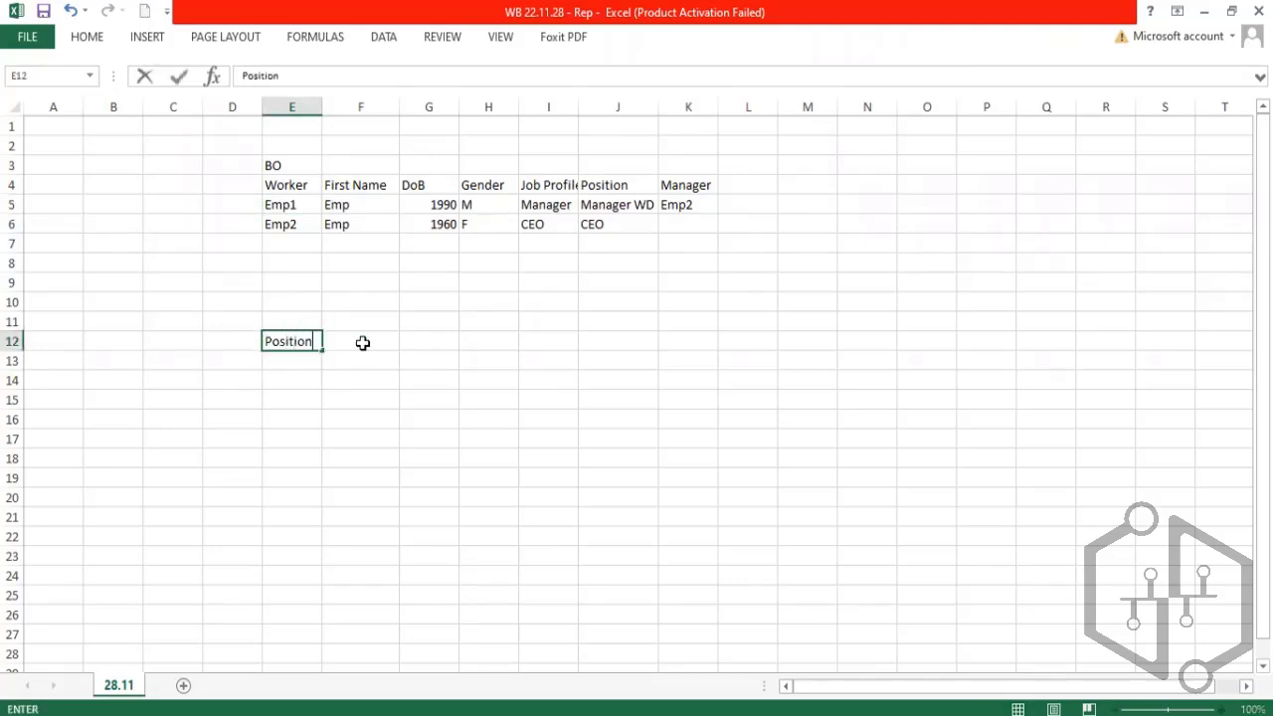
pyautogui.click(363, 342)
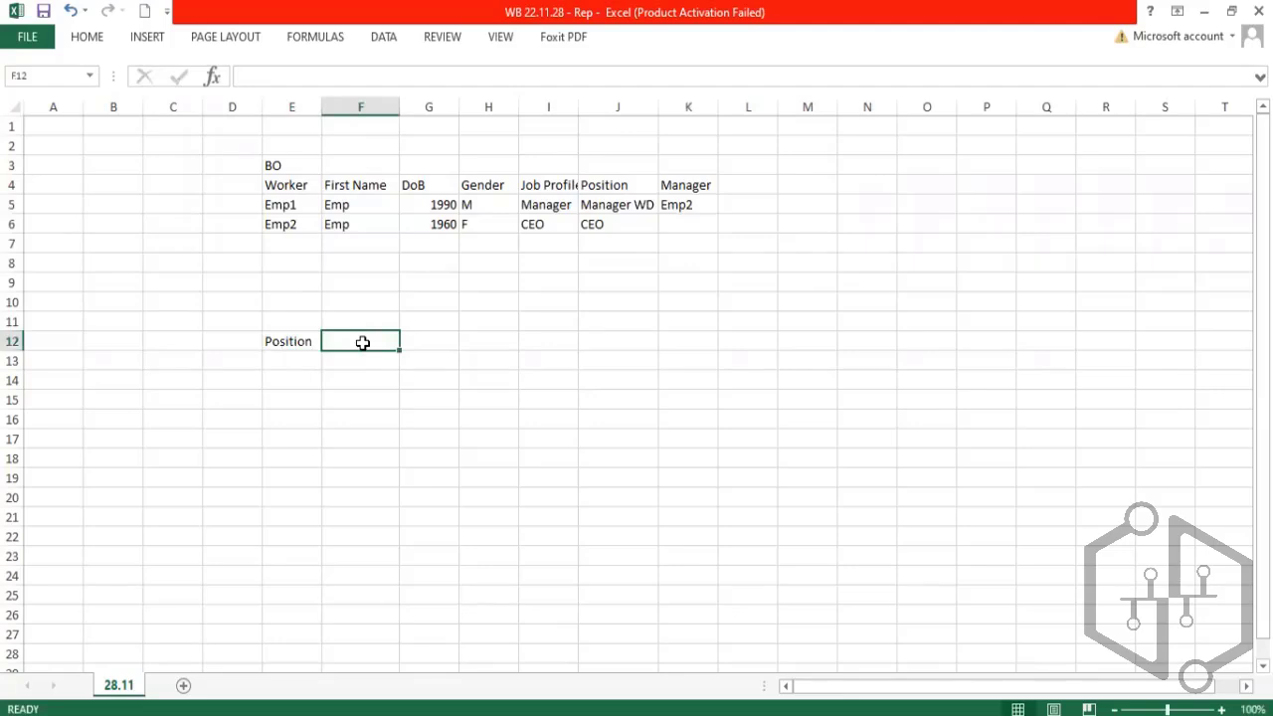
pyautogui.write('Title')
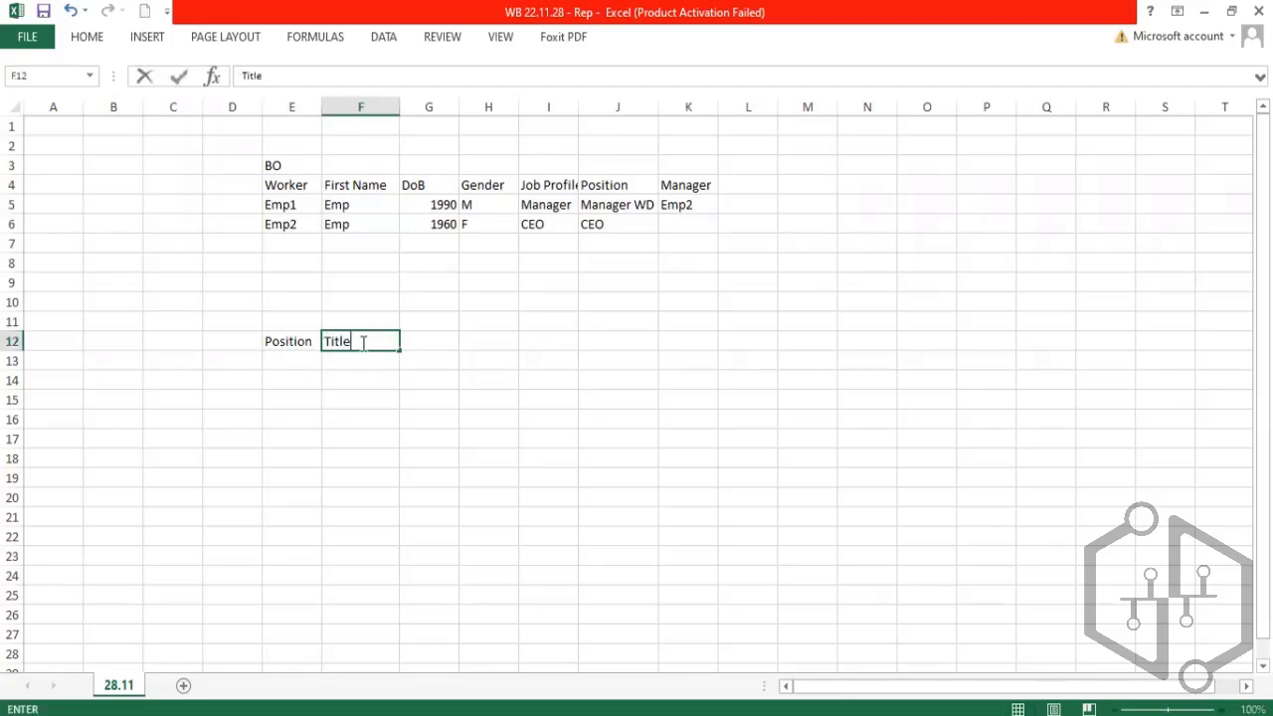
pyautogui.press('Tab')
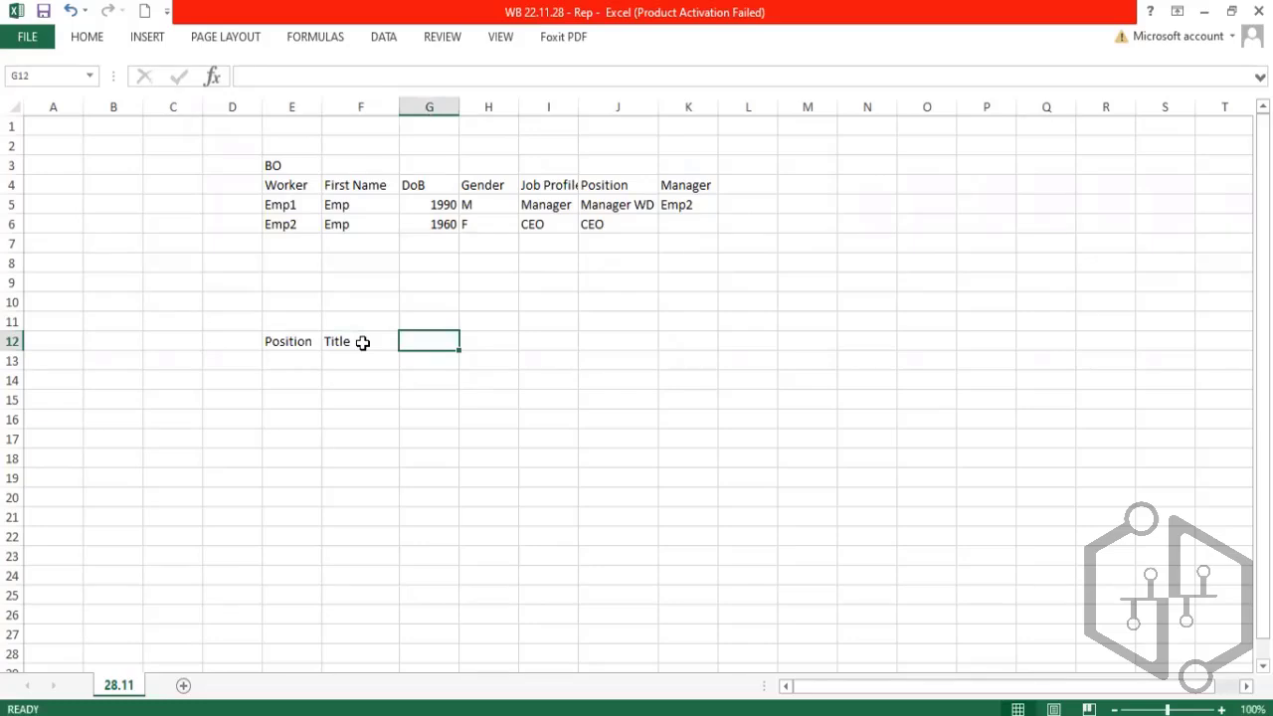
pyautogui.write('Status')
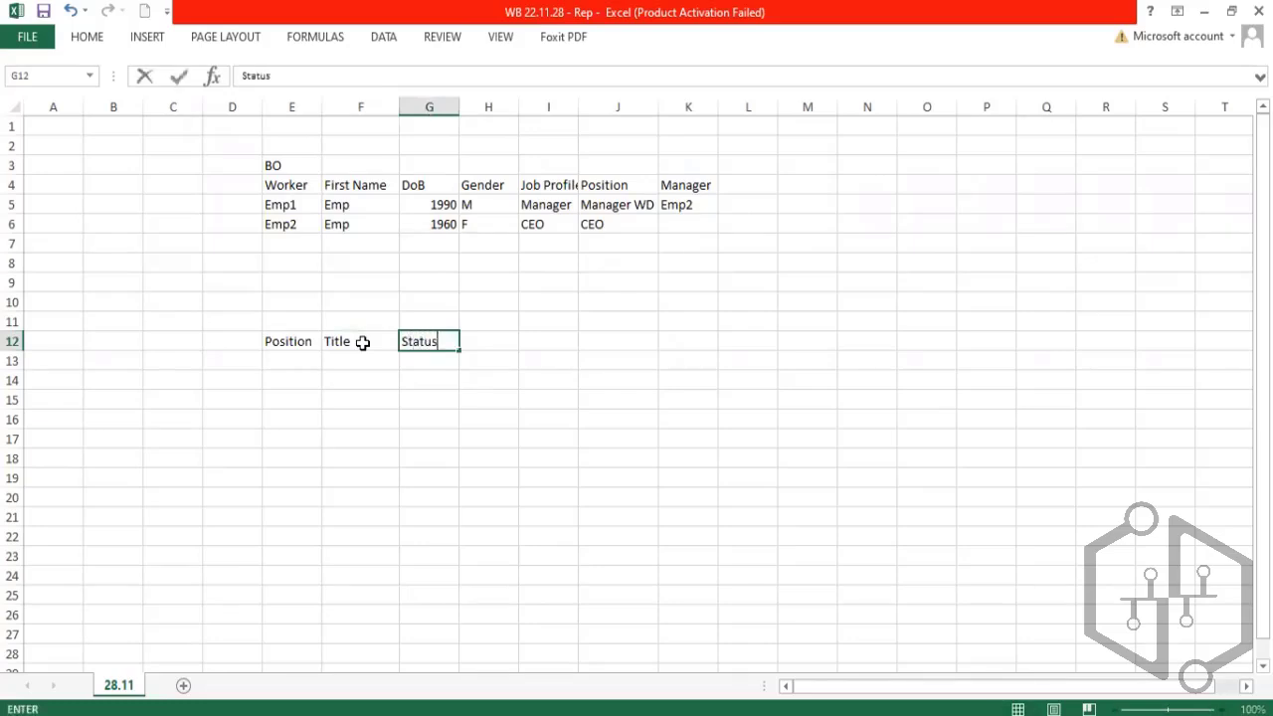
pyautogui.press('Tab')
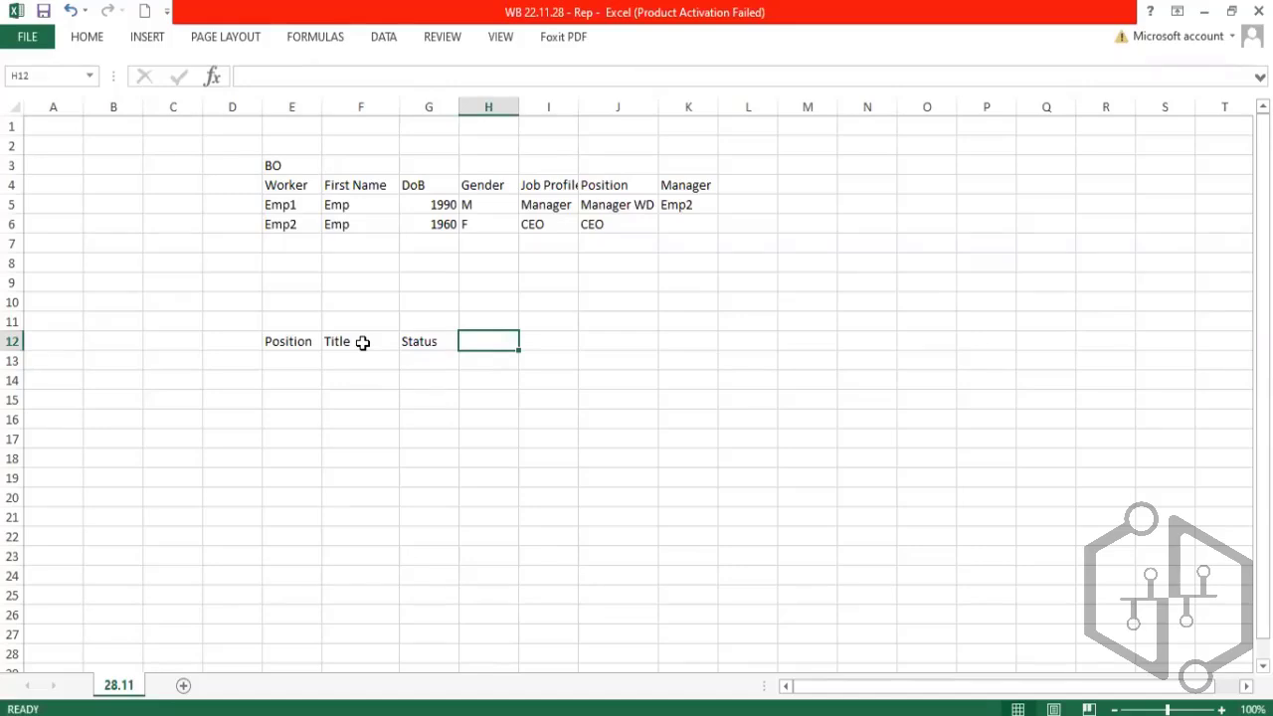
# Step: Add the headers Effective, Sup Org and Employee in cells H12 to J12
pyautogui.write('Effective')
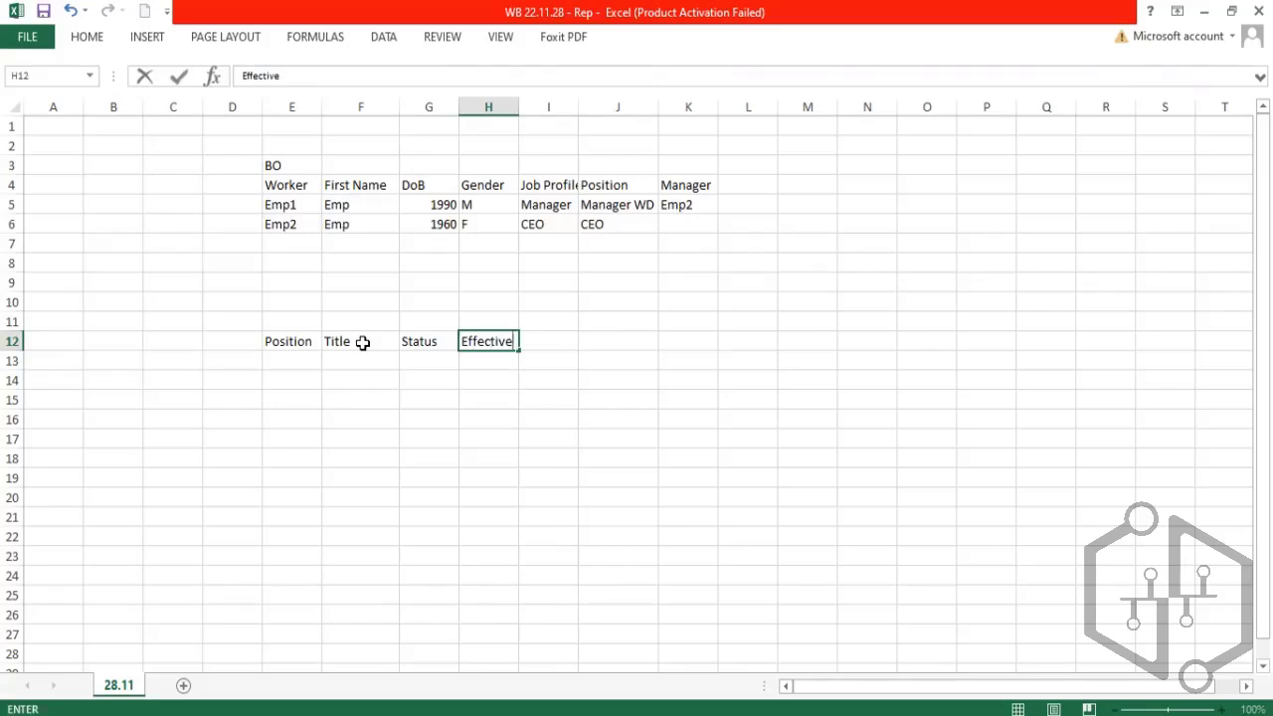
pyautogui.press('Tab')
pyautogui.write('S')
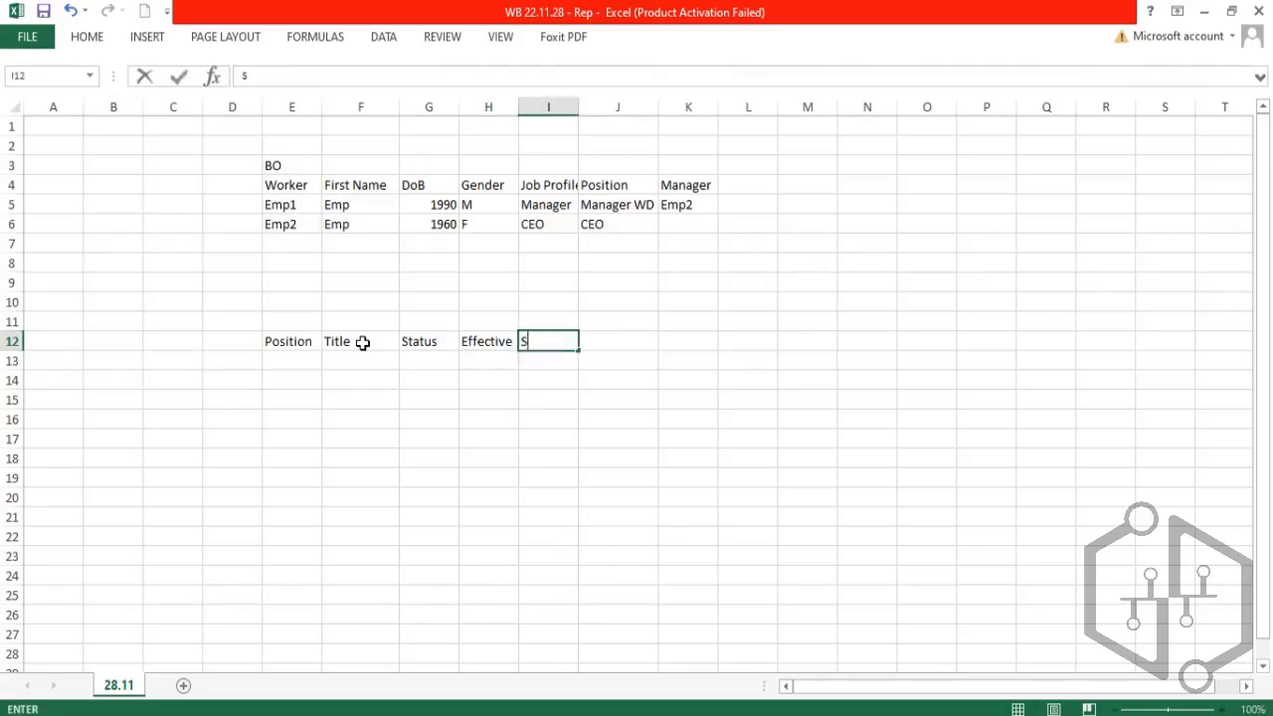
pyautogui.write('up Org')
pyautogui.press('Tab')
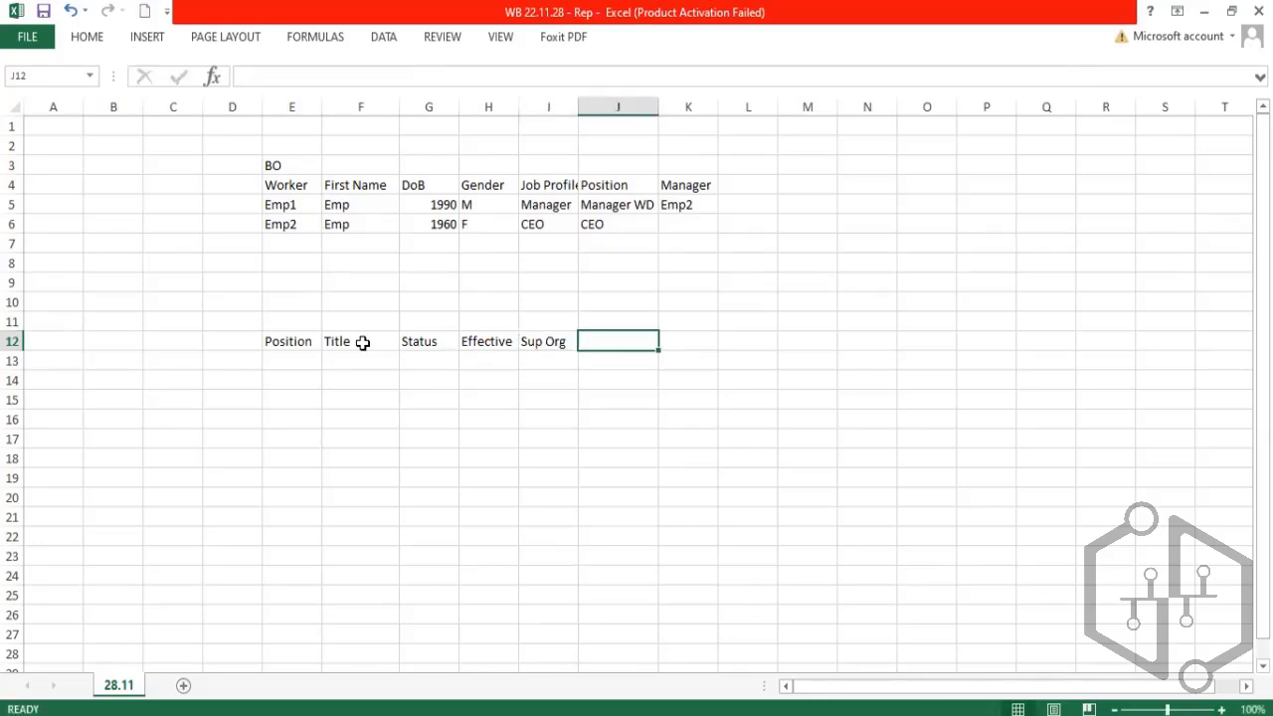
pyautogui.write('Emp')
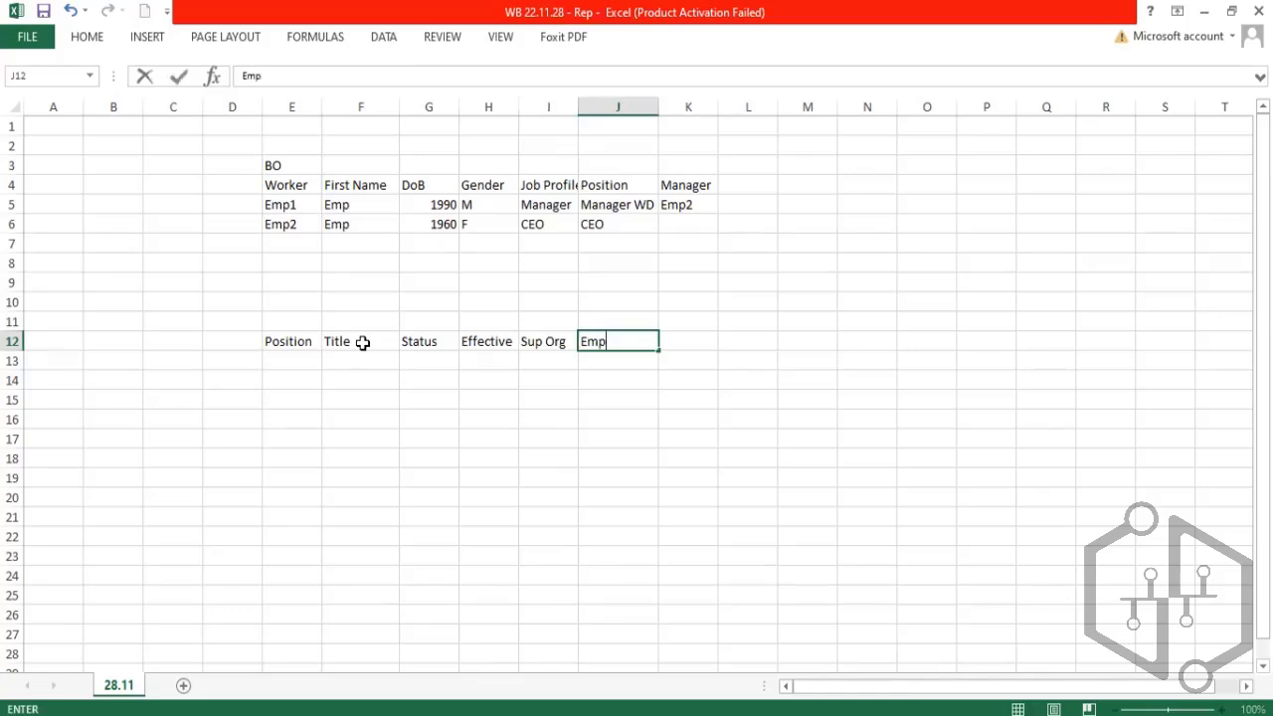
pyautogui.write('loyee')
pyautogui.press('Return')
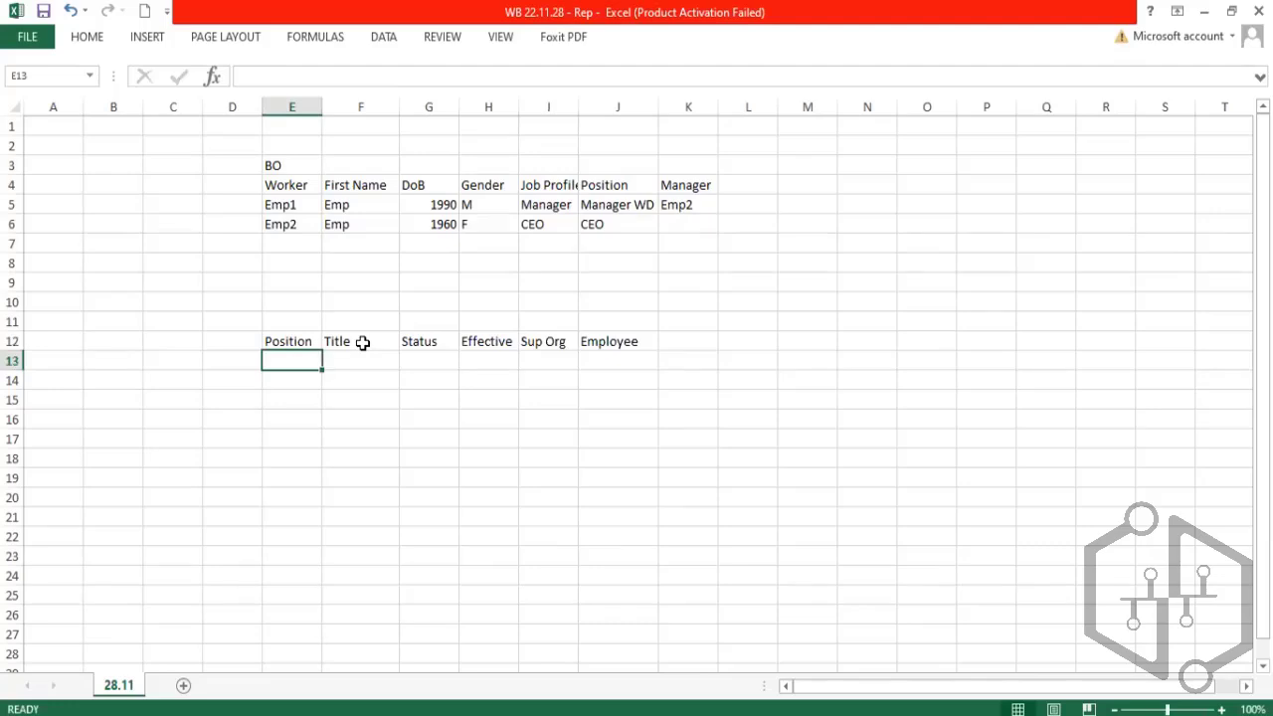
# Step: Copy Emp1's position value Manager WD into cell E13 under the lower table's Position header
pyautogui.click(601, 227)
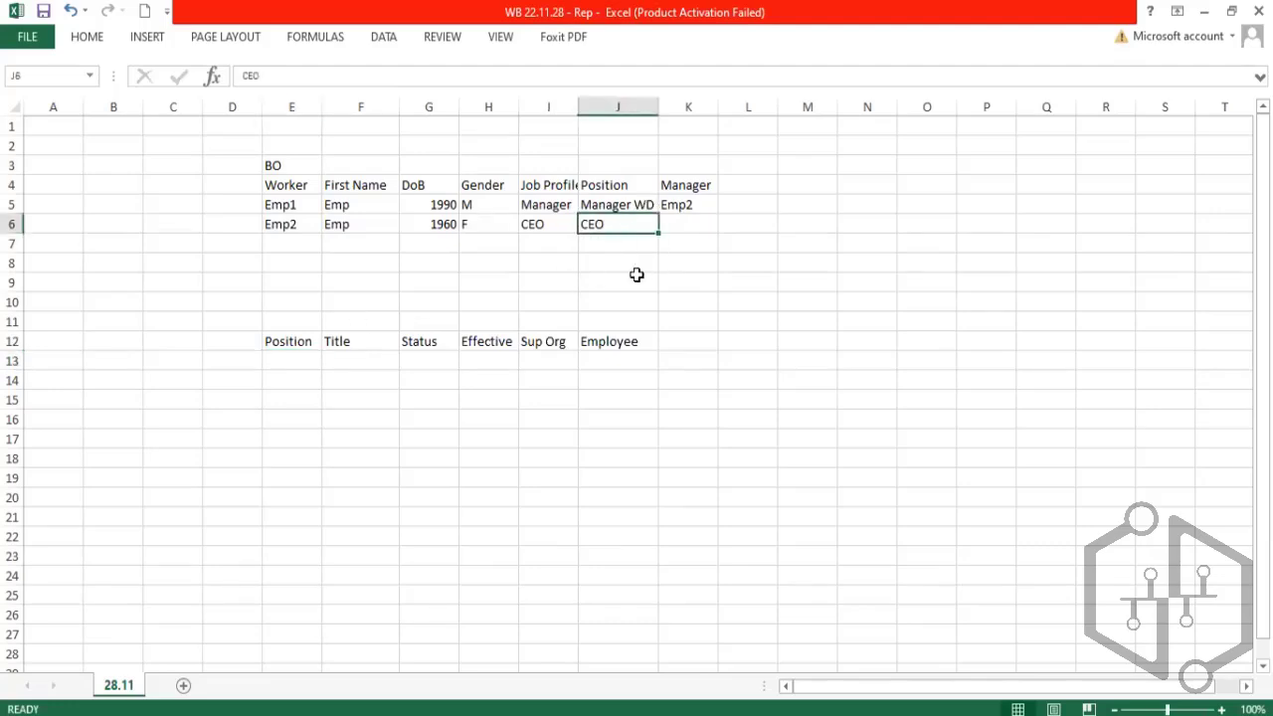
pyautogui.click(612, 202)
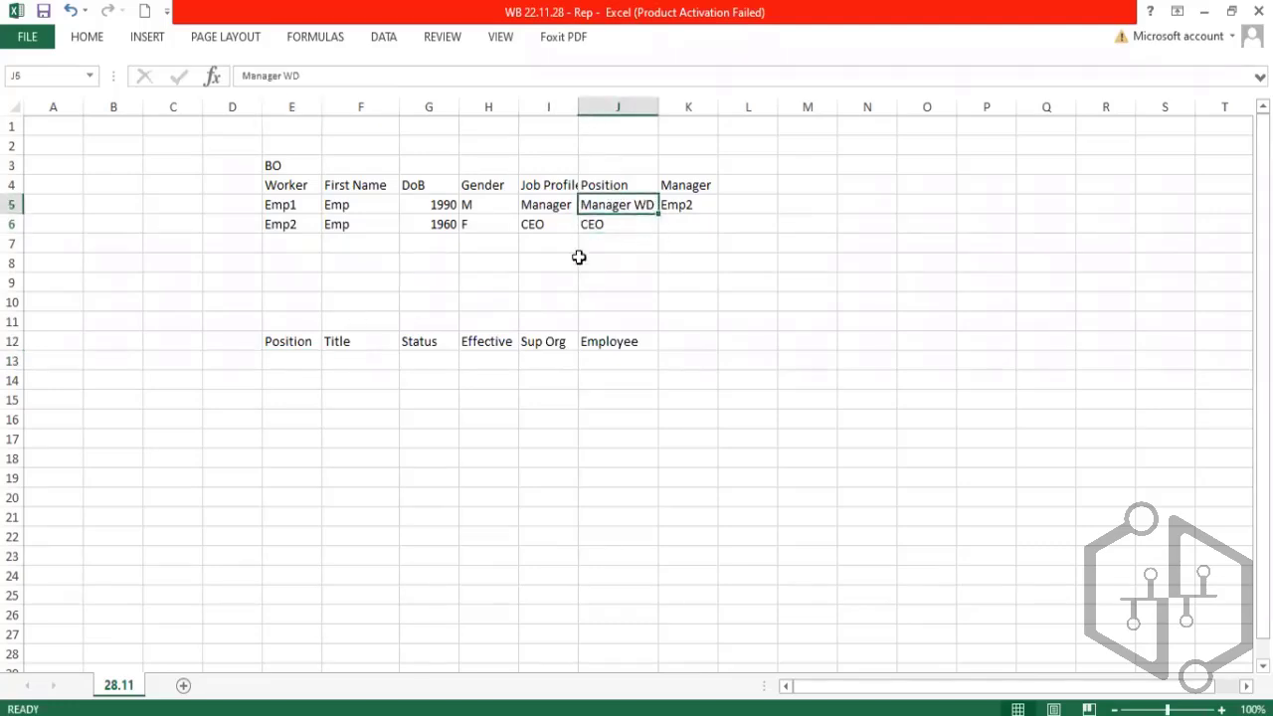
pyautogui.hotkey('ctrl', 'c')
pyautogui.click(287, 360)
pyautogui.hotkey('ctrl', 'v')
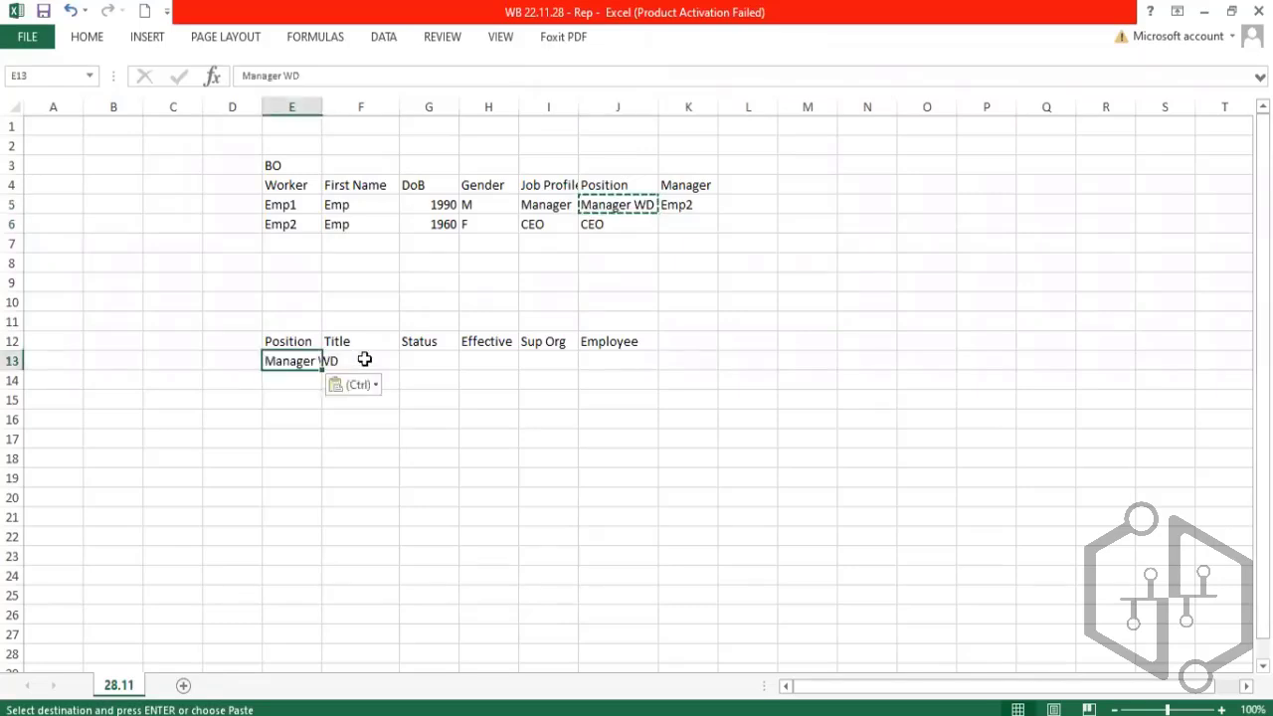
pyautogui.click(364, 359)
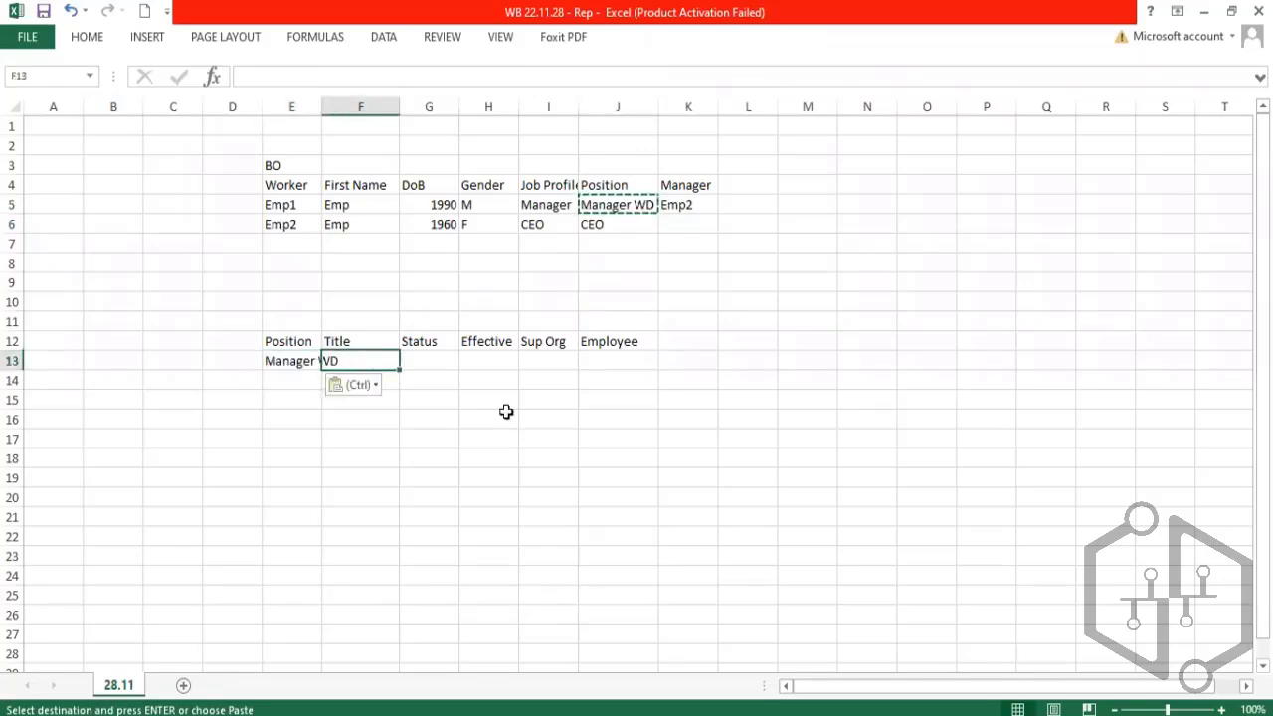
# Step: Set the lower table's Title in F13 to Manager WD and its Status in G13 to Filled
pyautogui.hotkey('ctrl', 'v')
pyautogui.click(455, 368)
pyautogui.write('Fil')
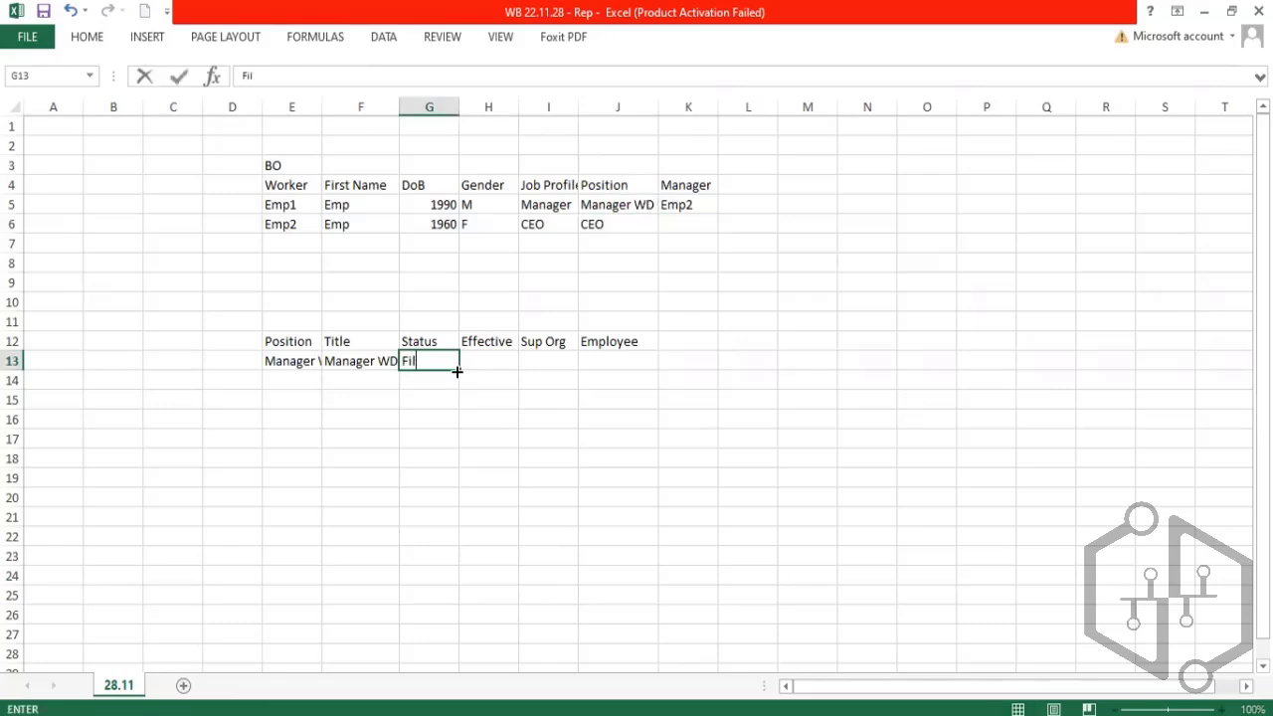
pyautogui.write('led')
pyautogui.press('Tab')
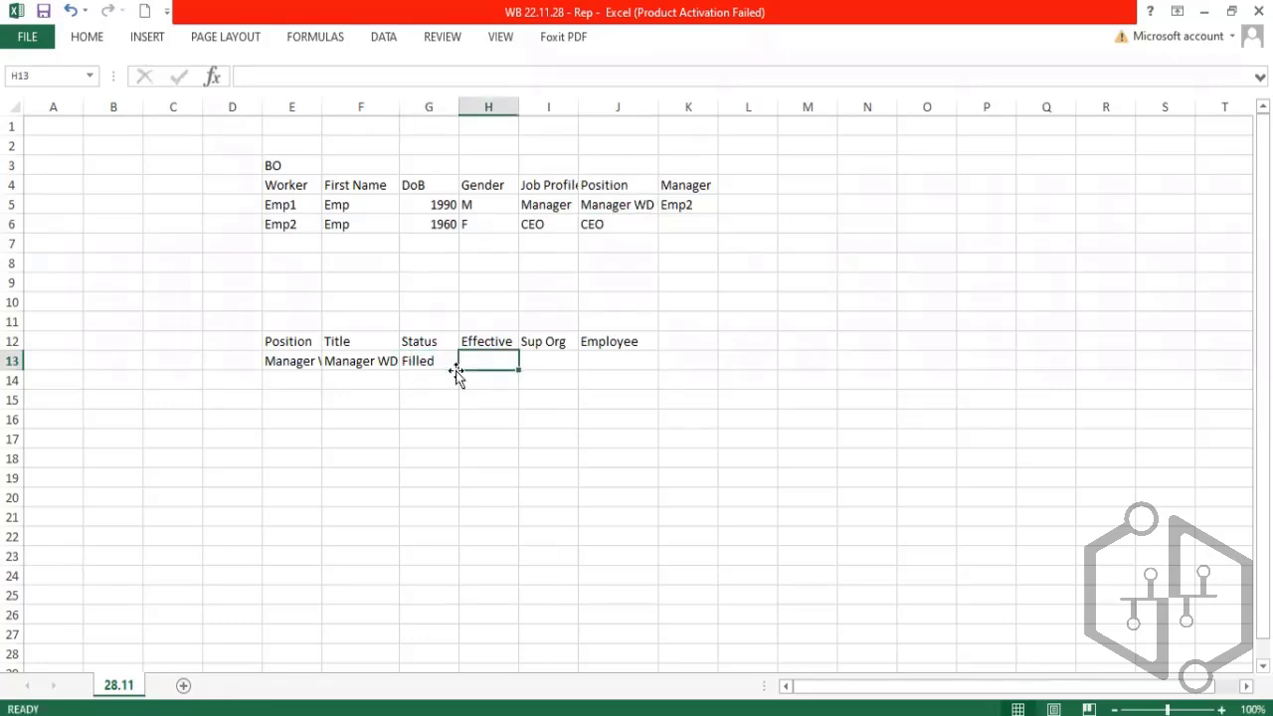
# Step: Enter effective year 2001, Sup Org ABC and employee Emp1 in H13 to J13, and select the lower table's headers E12 to J12
pyautogui.write('2001')
pyautogui.press('Tab')
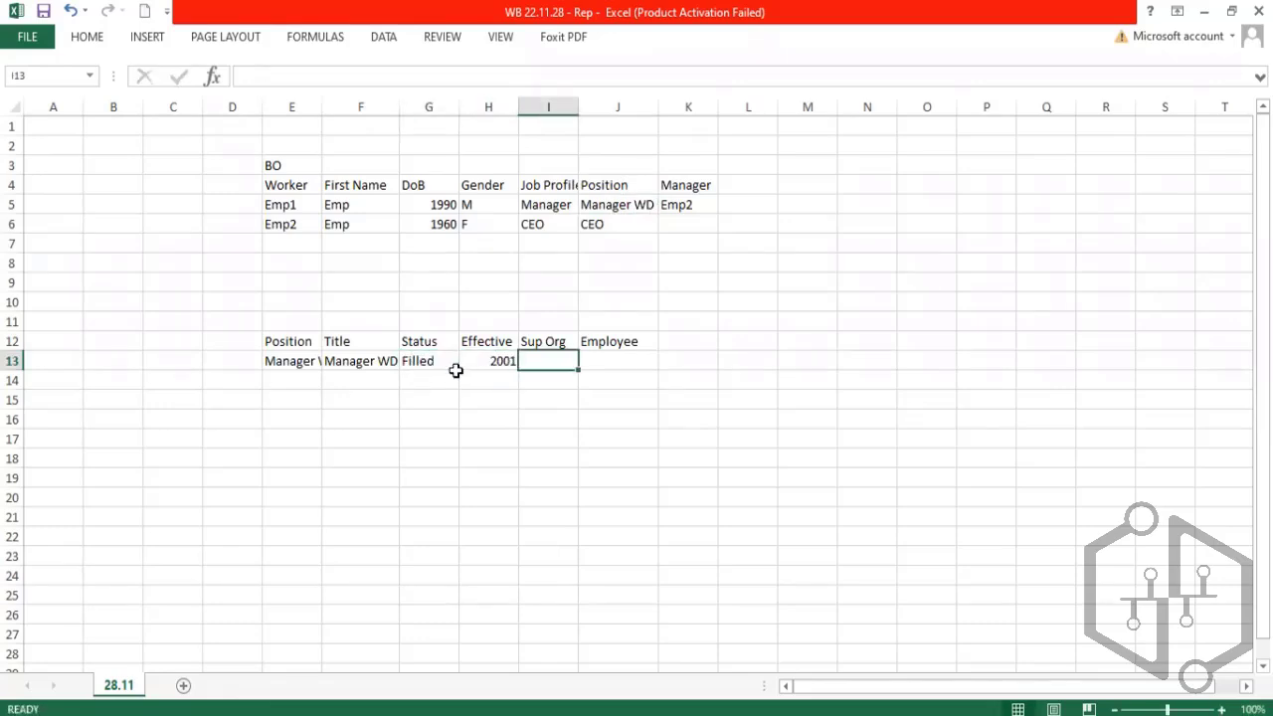
pyautogui.write('ABC')
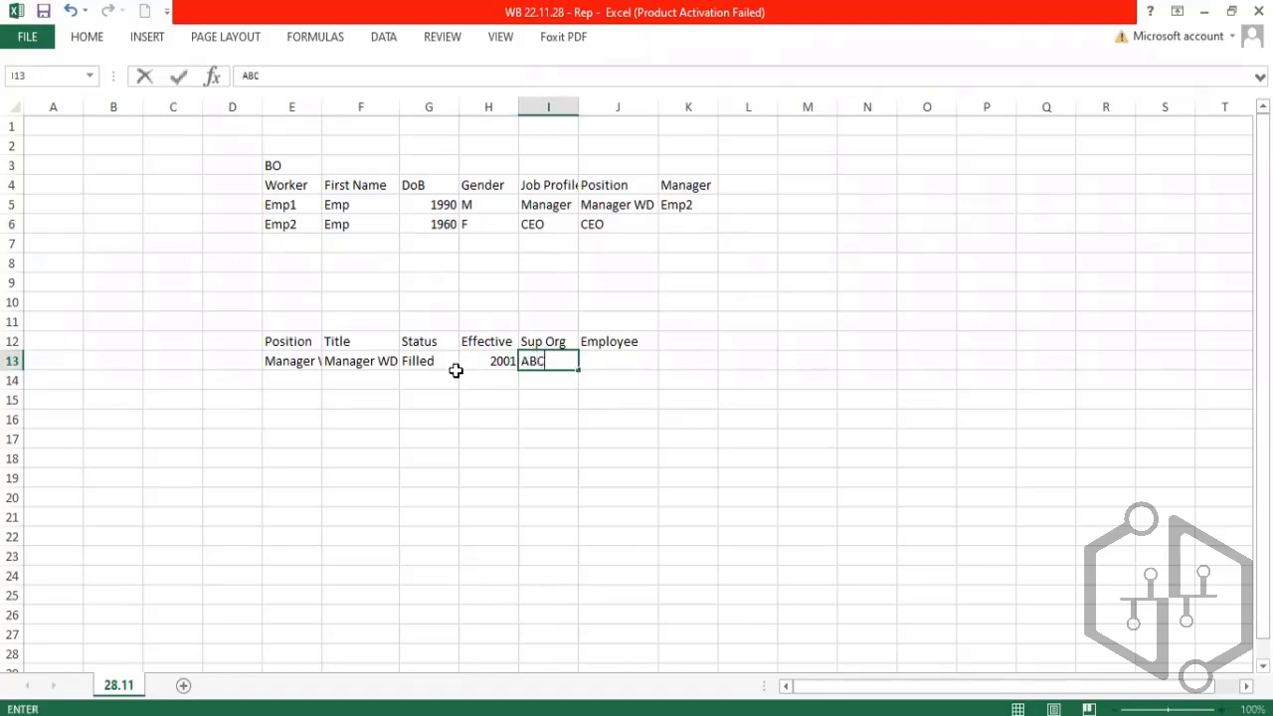
pyautogui.press('Tab')
pyautogui.write('Emp2')
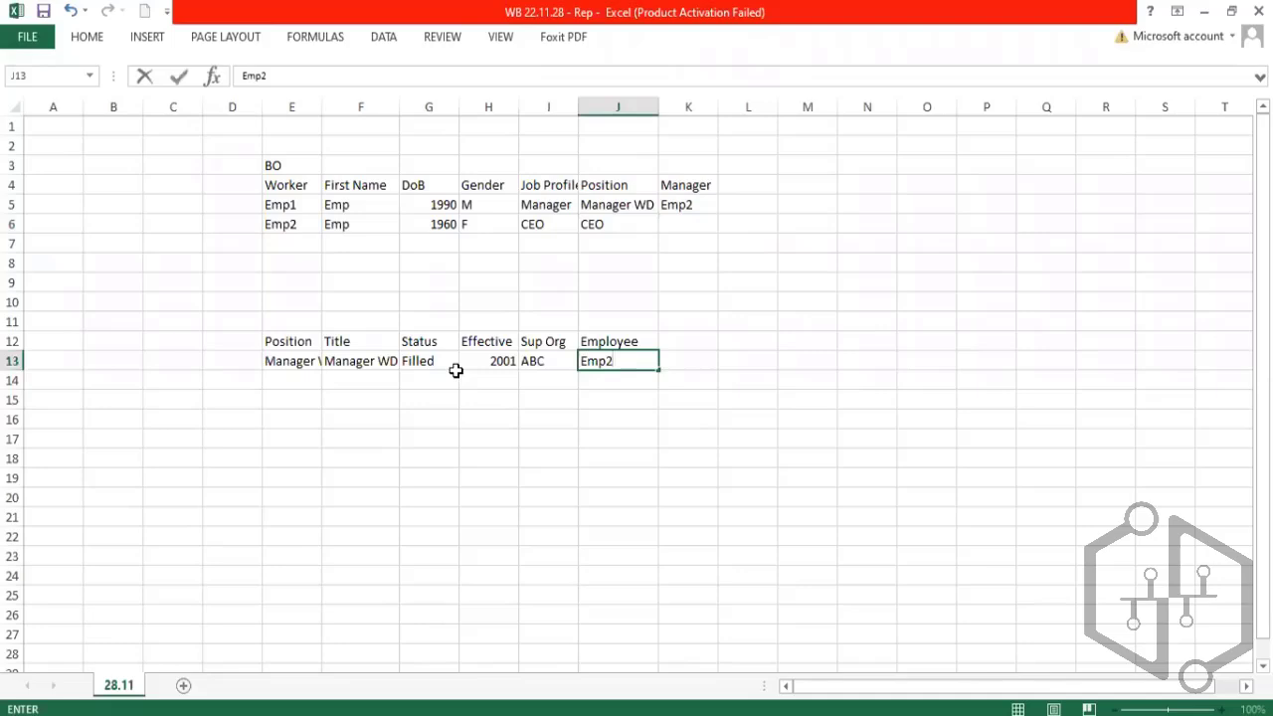
pyautogui.press('BackSpace')
pyautogui.write('1')
pyautogui.press('Return')
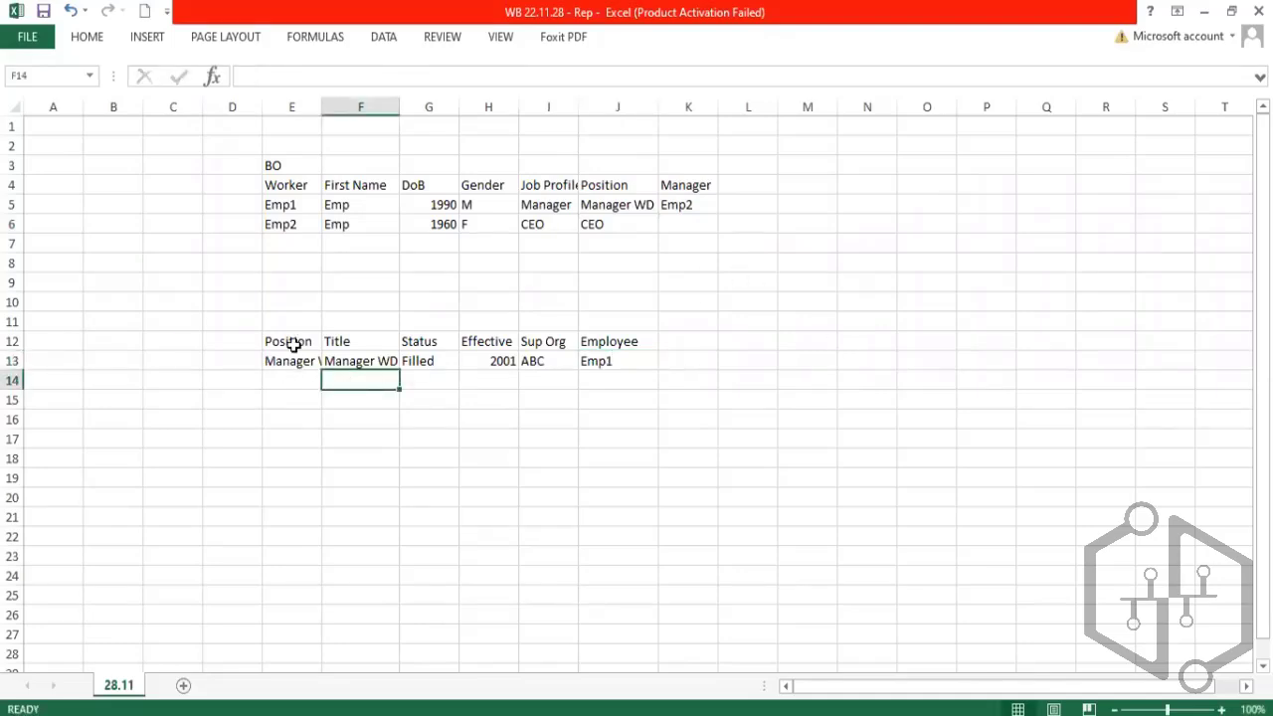
pyautogui.moveTo(293, 343); pyautogui.dragTo(626, 339)
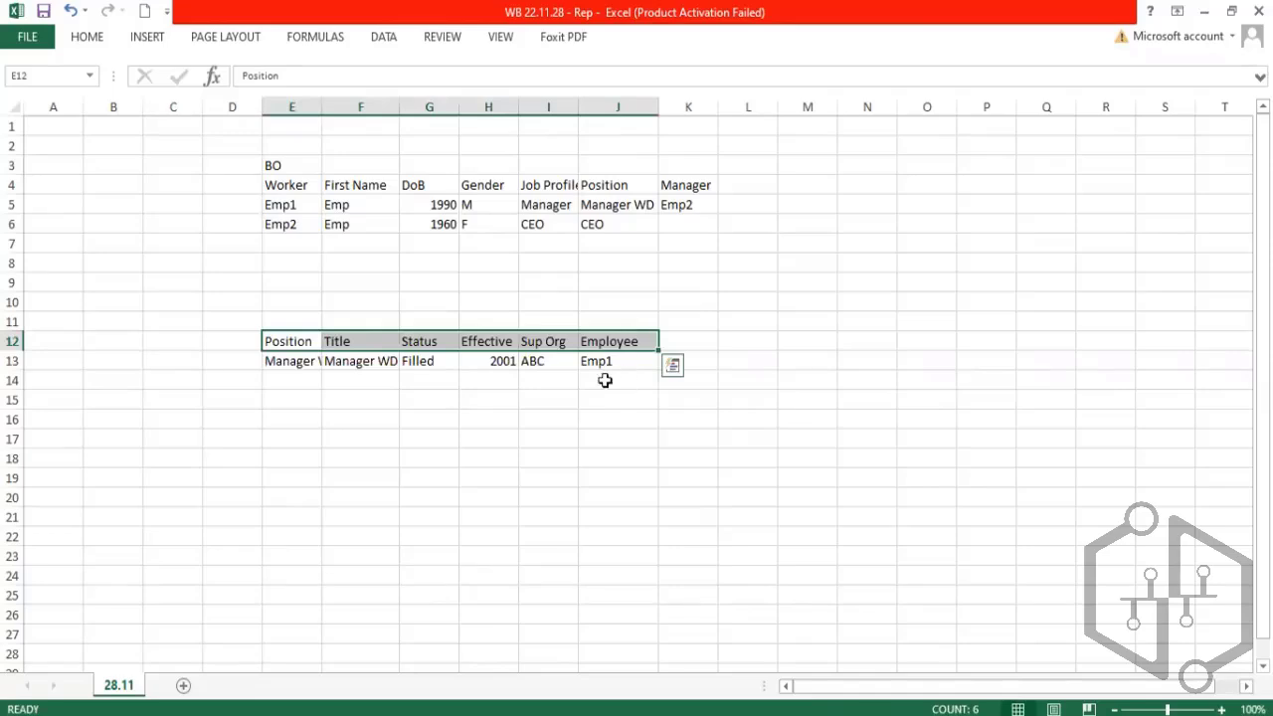
# Step: Switch to the PowerPoint slide show and outline Attributes and the text Organizations, workers, positions with red rectangles
pyautogui.hotkey('alt', 'Tab')
pyautogui.hotkey('alt', 'Tab')
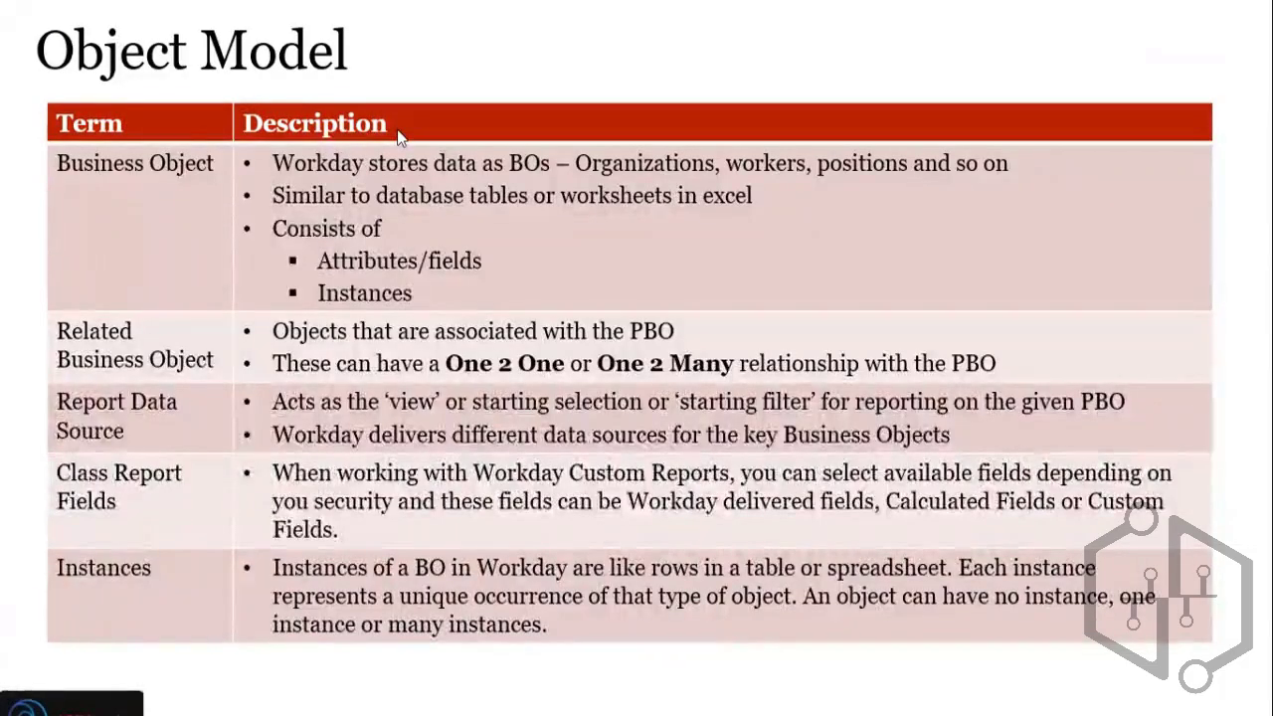
pyautogui.moveTo(314, 243); pyautogui.dragTo(423, 274)
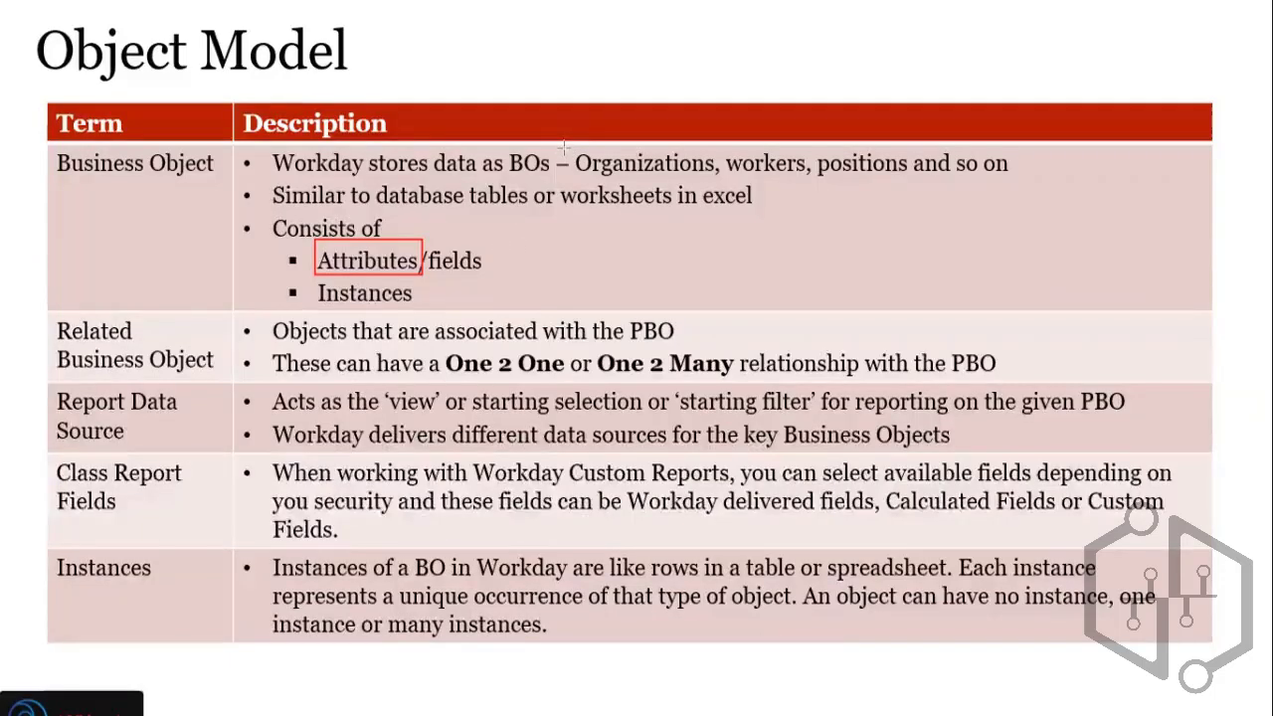
pyautogui.moveTo(564, 151)
pyautogui.mouseDown()
pyautogui.moveTo(875, 199)
pyautogui.moveTo(924, 184)
pyautogui.mouseUp()
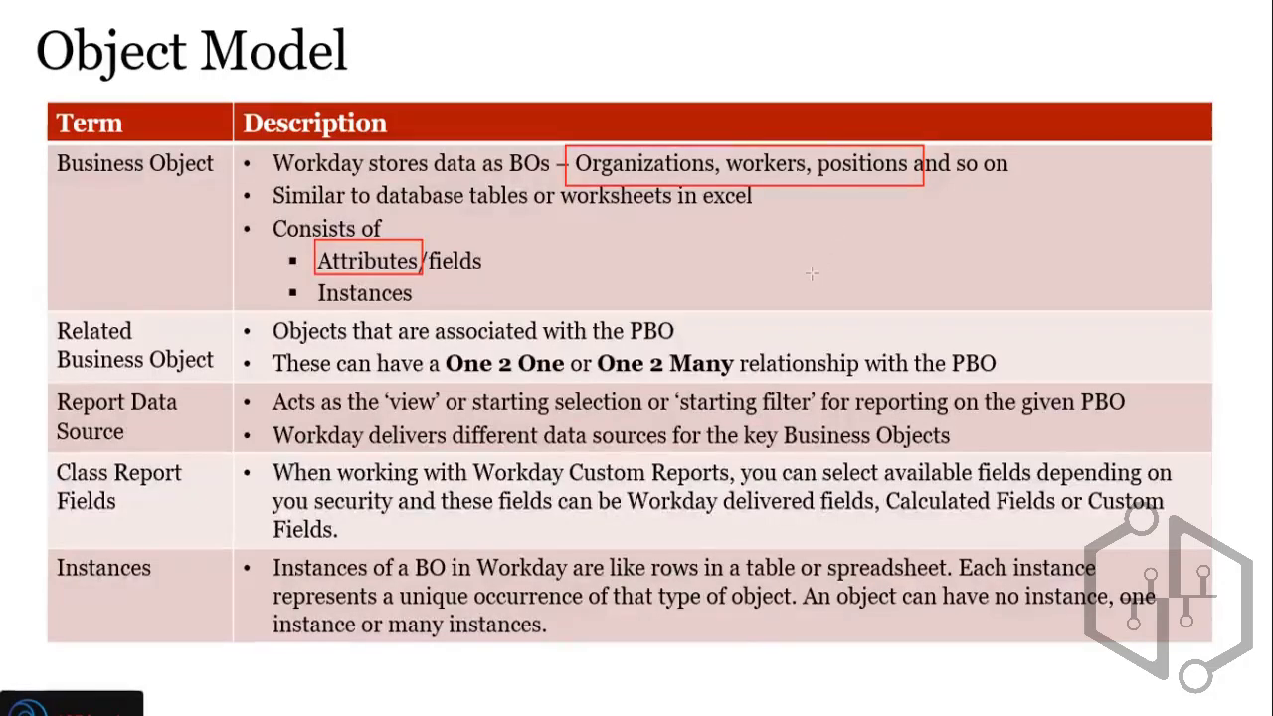
# Step: Switch to the remote desktop window showing Workday and search for bo: worker
pyautogui.hotkey('alt', 'Tab')
pyautogui.hotkey('alt', 'Tab')
pyautogui.hotkey('alt', 'Tab')
pyautogui.hotkey('alt', 'Tab')
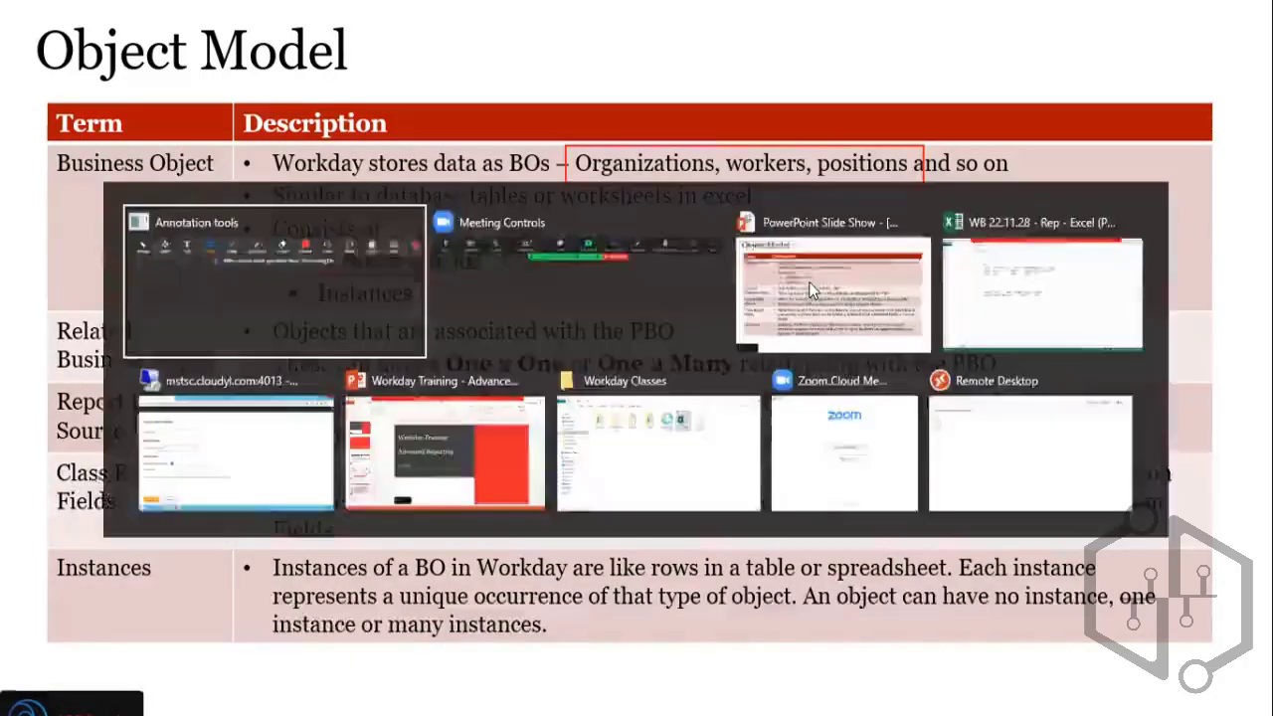
pyautogui.hotkey('alt', 'Tab')
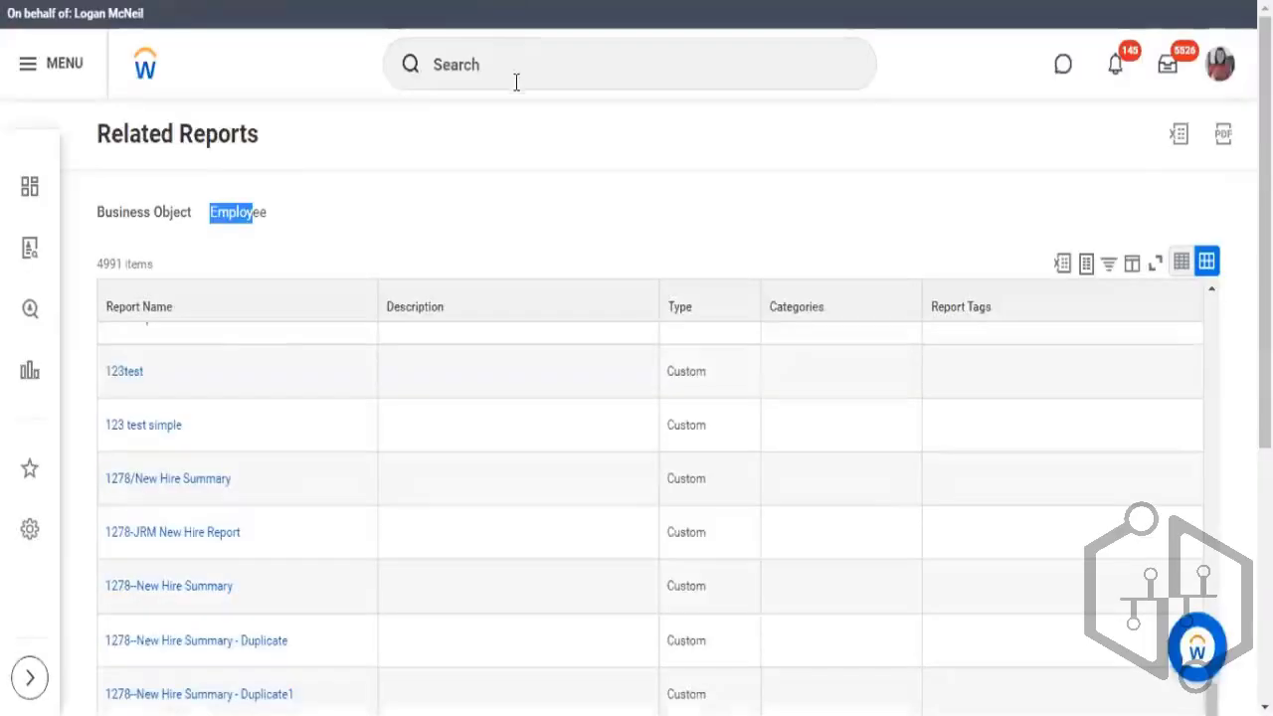
pyautogui.click(527, 70)
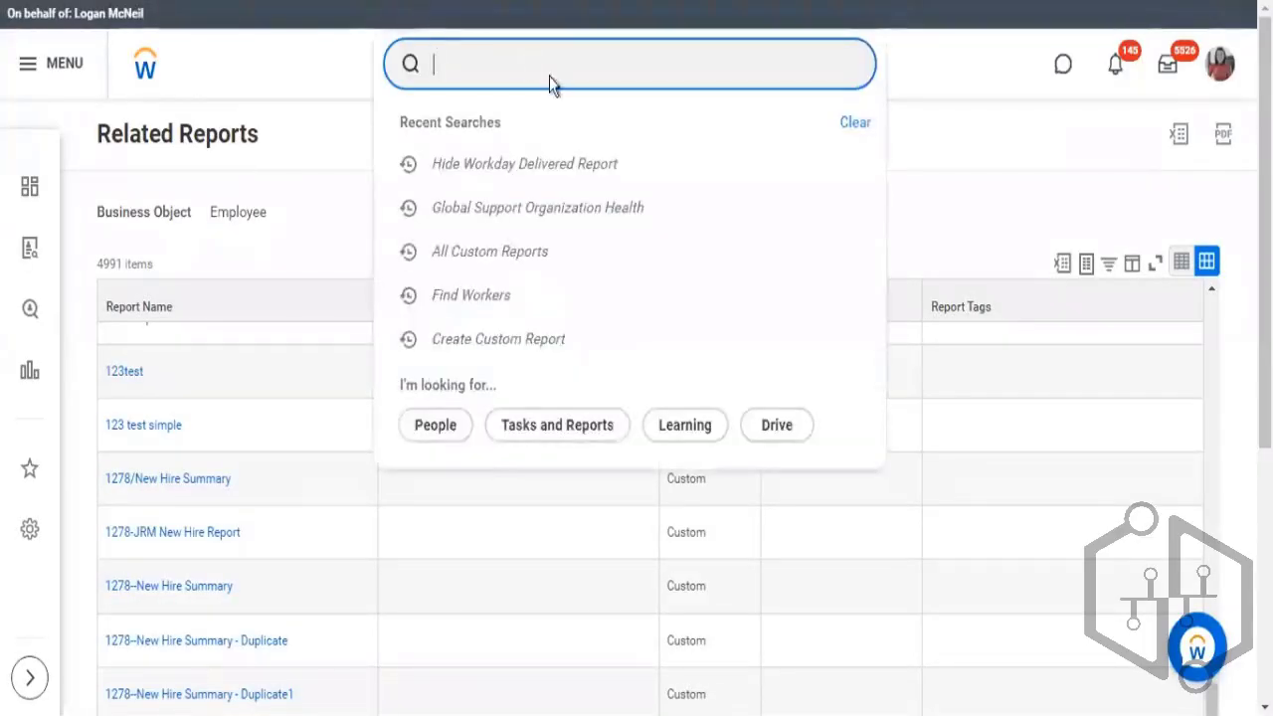
pyautogui.write('bo')
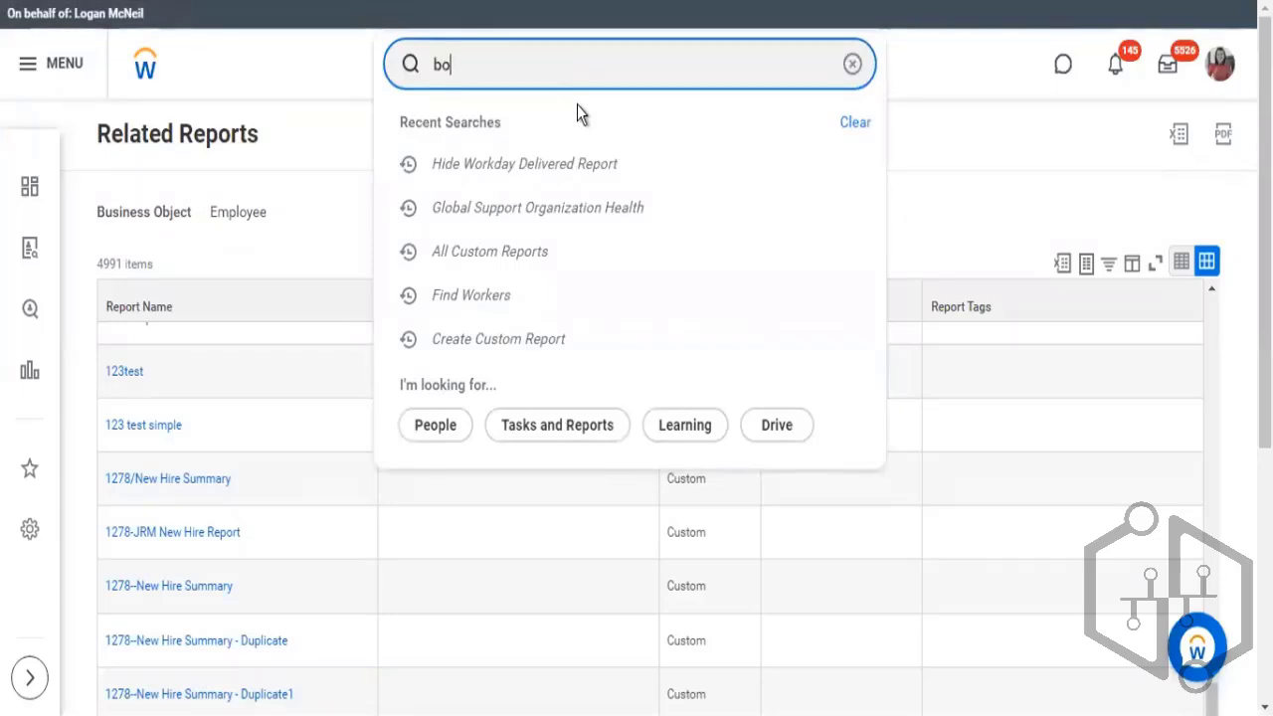
pyautogui.write(': worker')
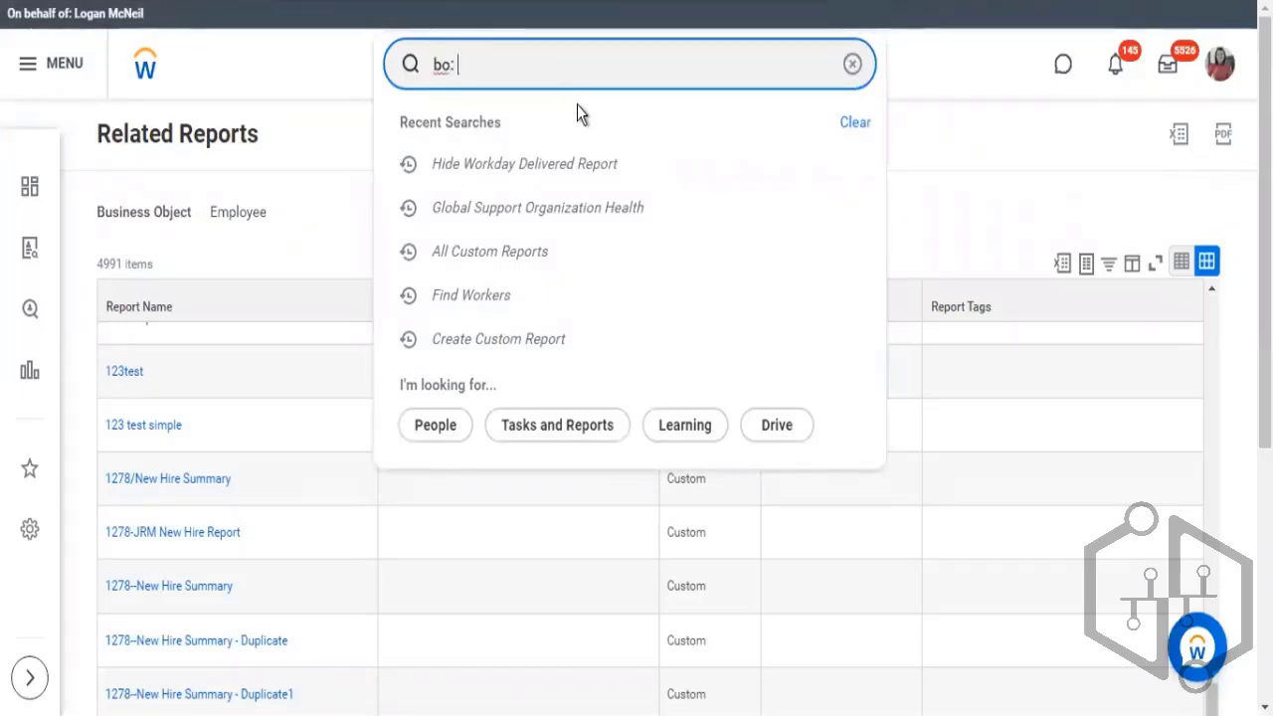
pyautogui.press('Return')
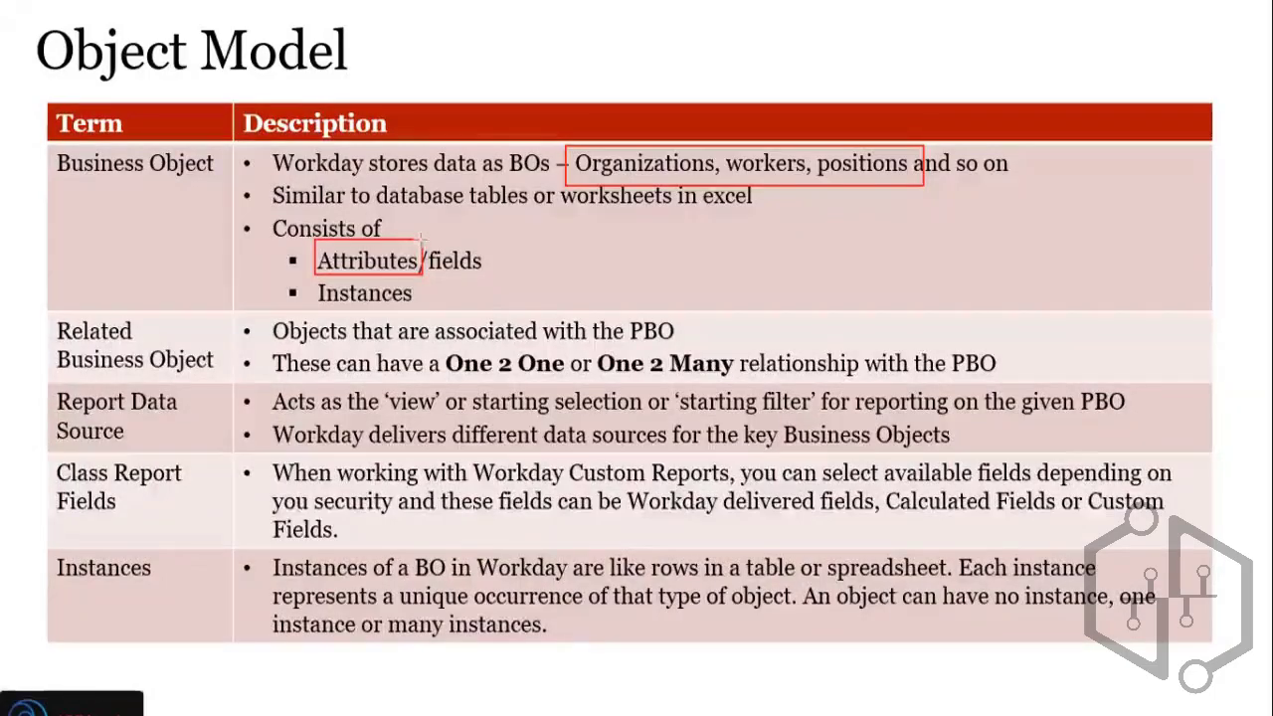
# Step: Outline the word fields on the Object Model slide, and in the Excel sheet outline Worker and the upper table's other headers
pyautogui.moveTo(421, 241)
pyautogui.mouseDown()
pyautogui.moveTo(494, 261)
pyautogui.moveTo(498, 278)
pyautogui.mouseUp()
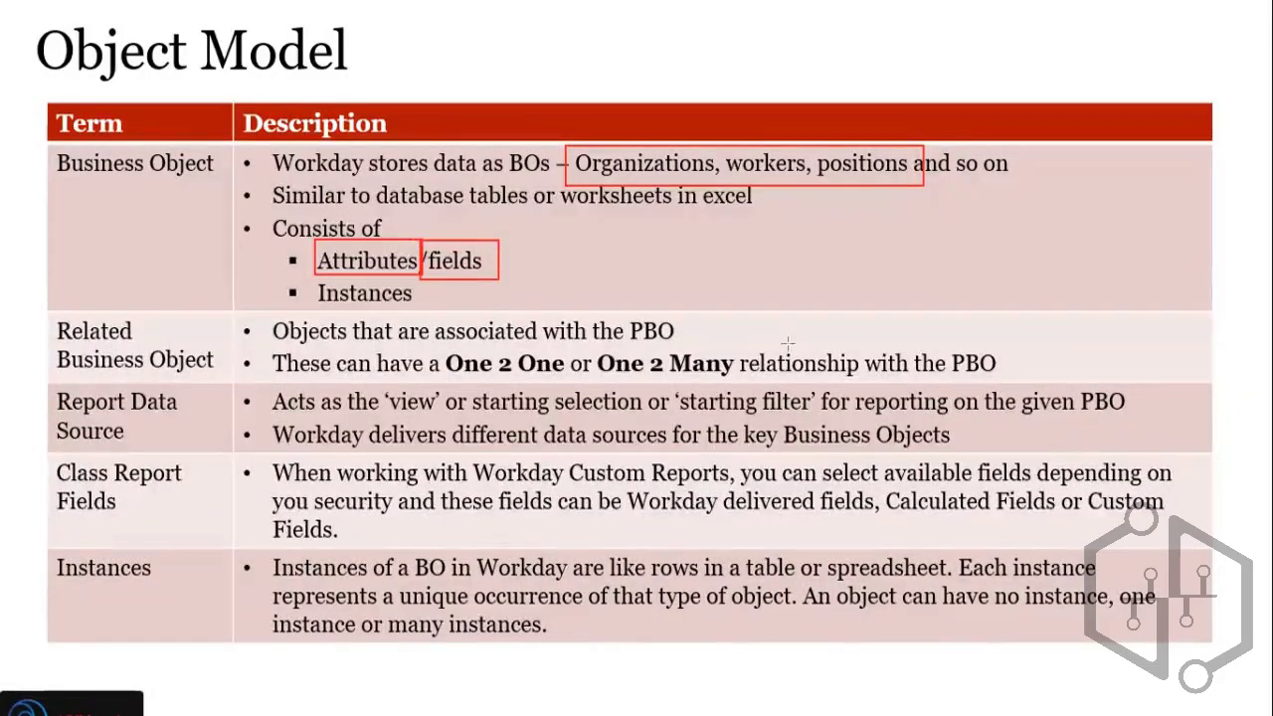
pyautogui.hotkey('alt', 'Tab')
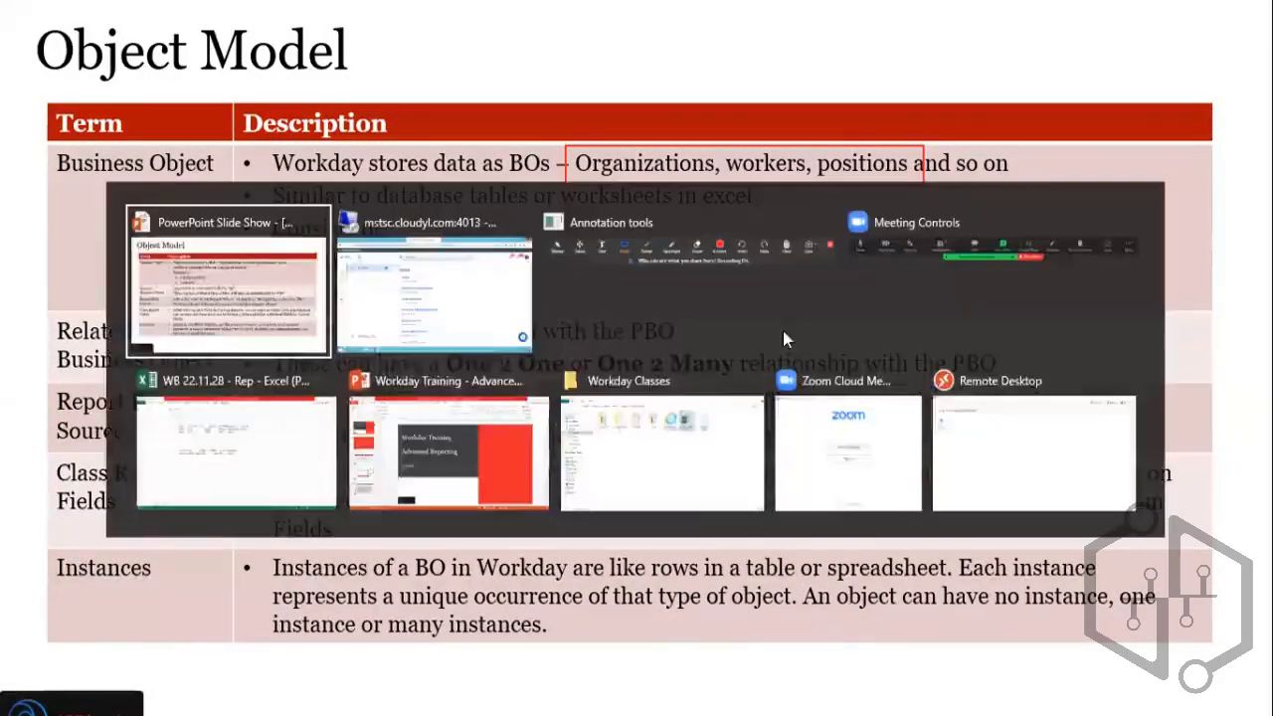
pyautogui.hotkey('alt', 'Tab')
pyautogui.hotkey('alt', 'Tab')
pyautogui.hotkey('alt', 'Tab')
pyautogui.hotkey('alt', 'Tab')
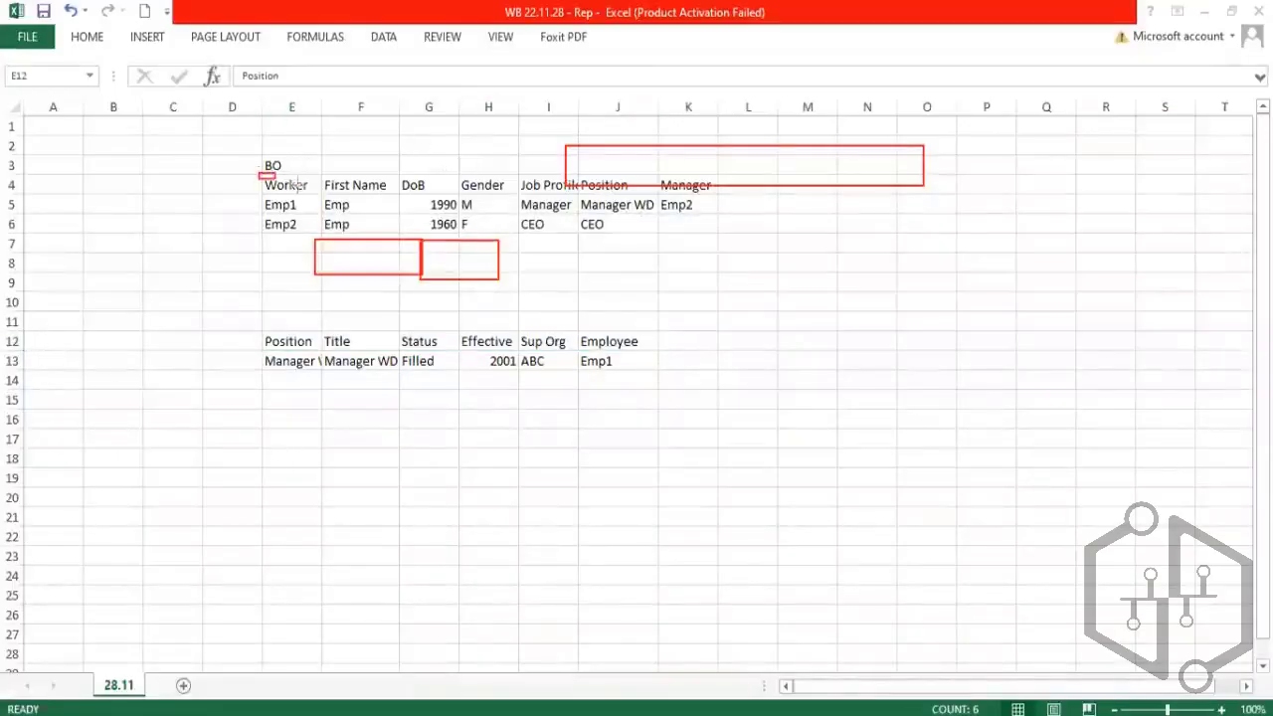
pyautogui.moveTo(256, 175)
pyautogui.mouseDown()
pyautogui.moveTo(321, 197)
pyautogui.moveTo(445, 189)
pyautogui.moveTo(673, 209)
pyautogui.moveTo(714, 196)
pyautogui.mouseUp()
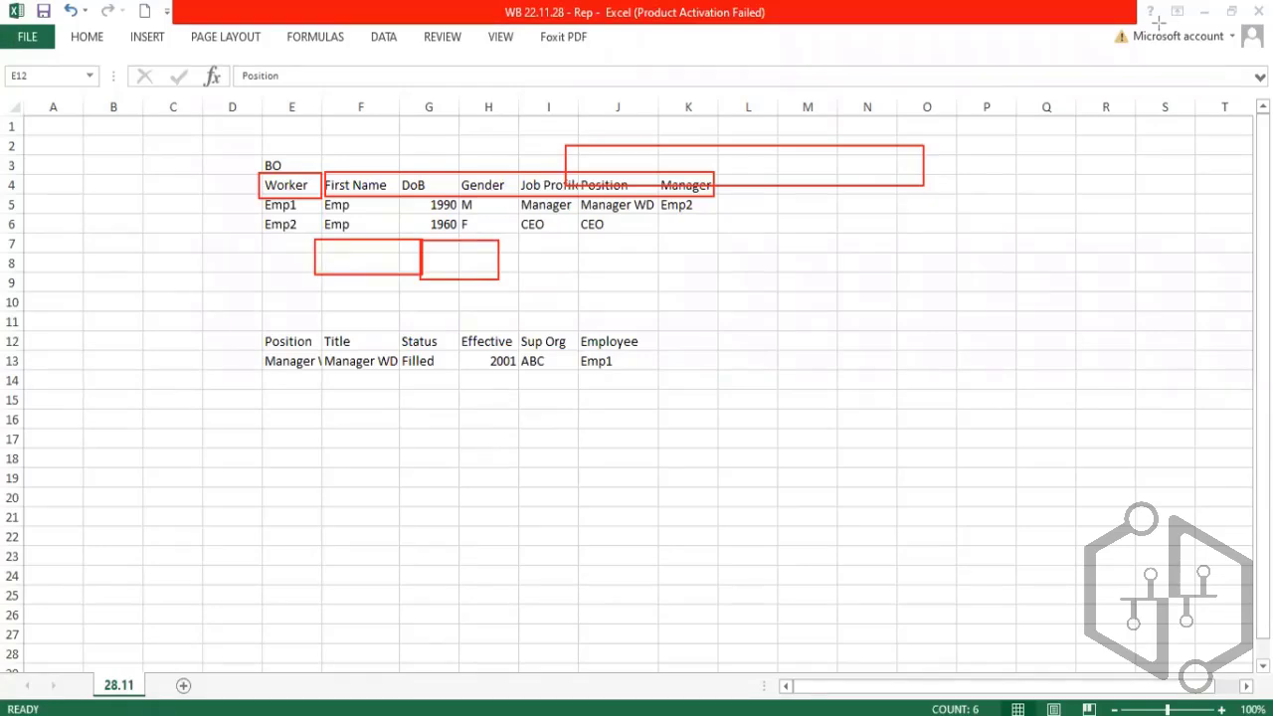
# Step: Switch to Workday and review the Worker business object's fields, checking the item count and the field source of the Active Relocation fields
pyautogui.press('Escape')
pyautogui.hotkey('alt', 'Tab')
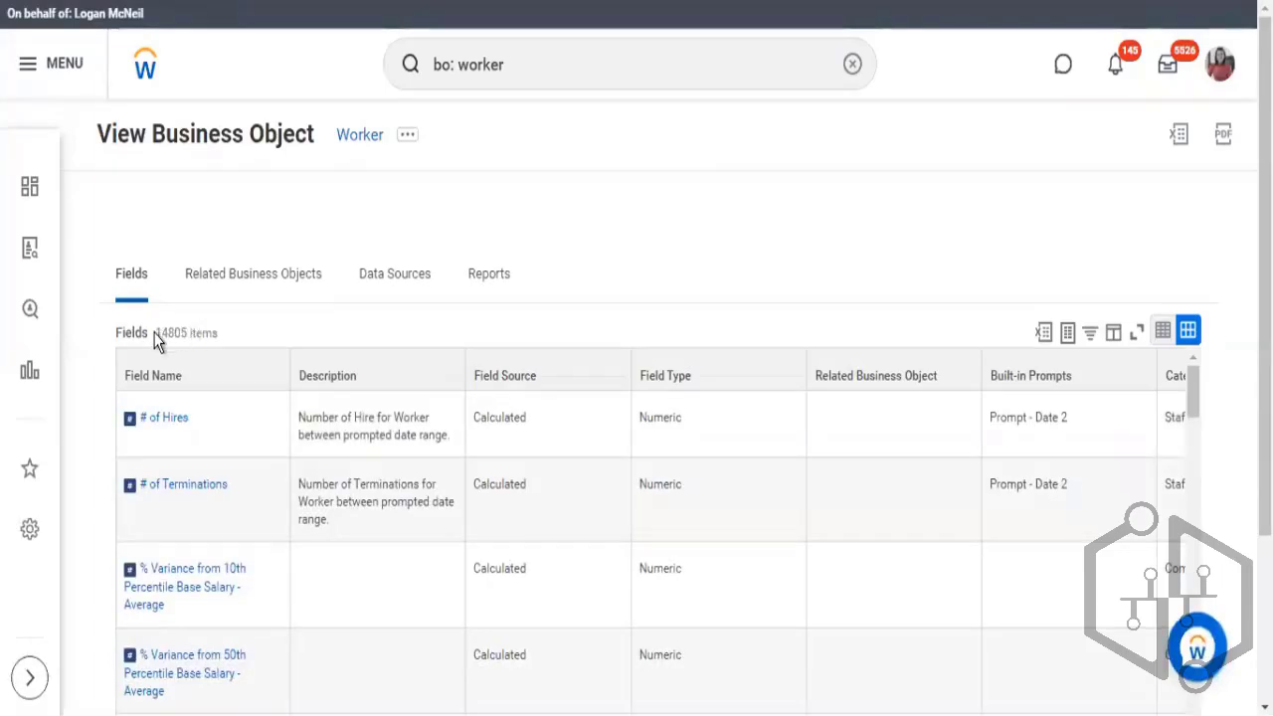
pyautogui.moveTo(155, 335); pyautogui.dragTo(202, 338)
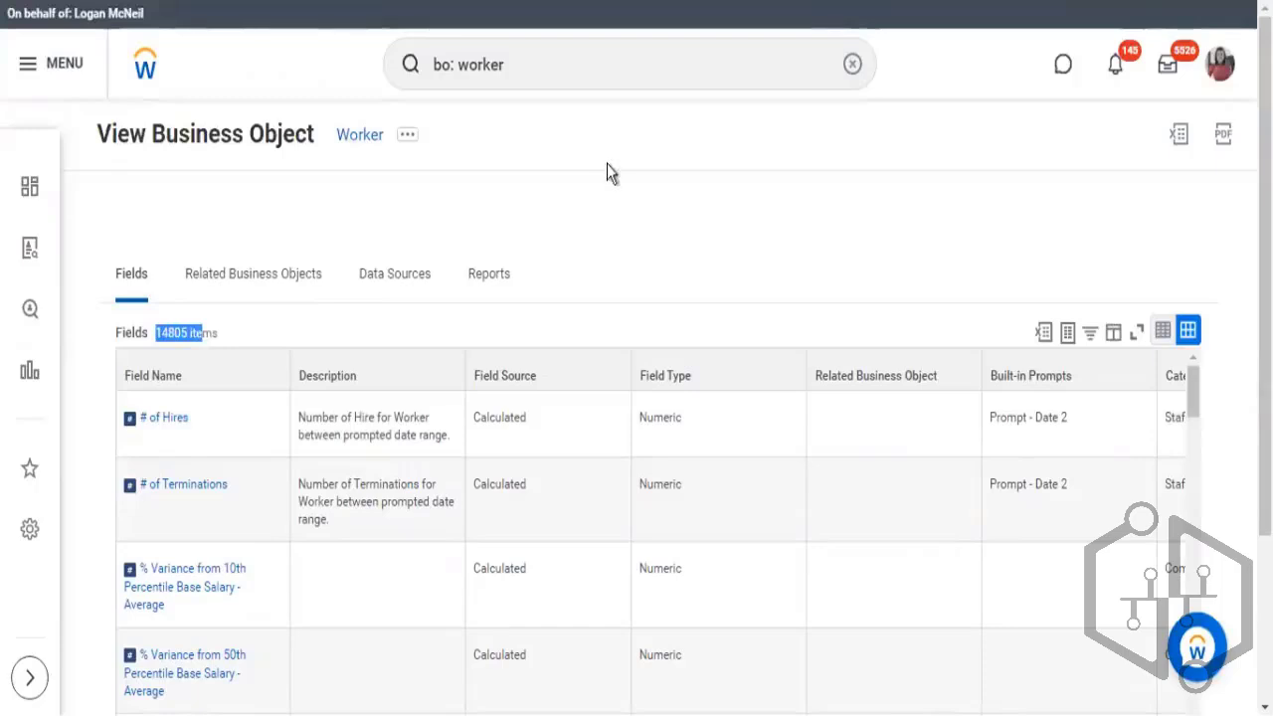
pyautogui.scroll(-1, 607, 171)
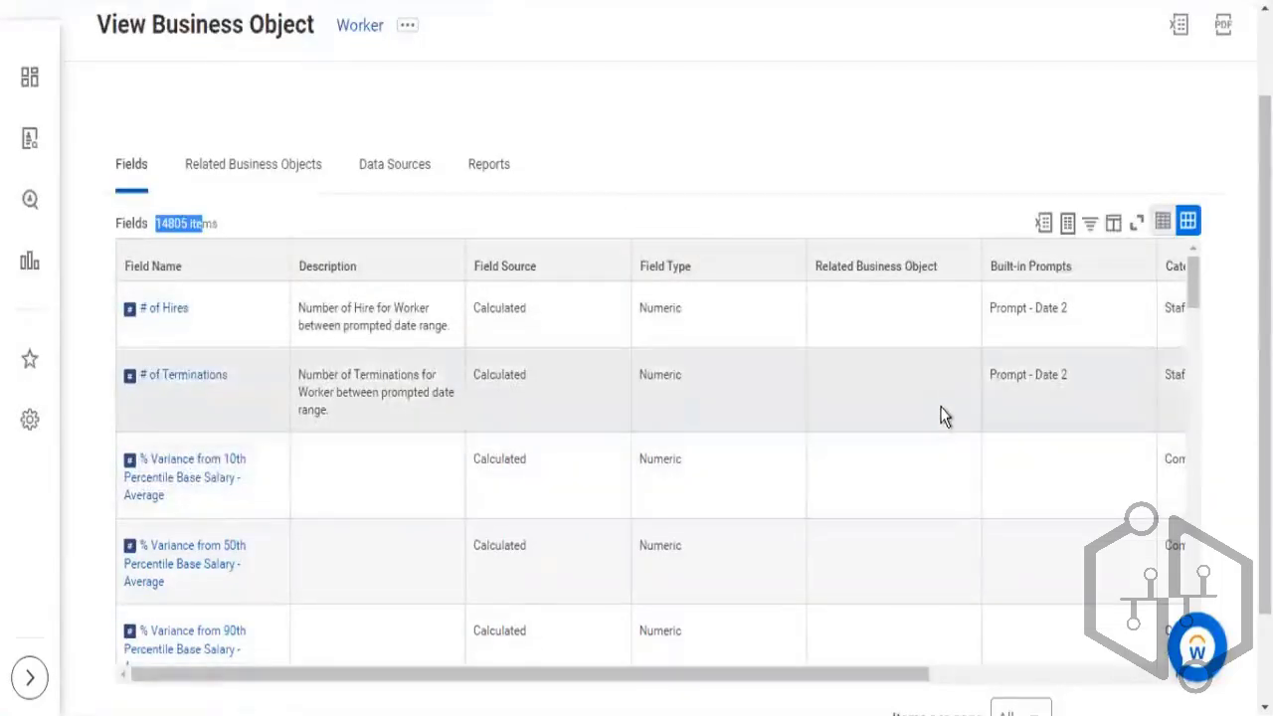
pyautogui.scroll(-1, 675, 338)
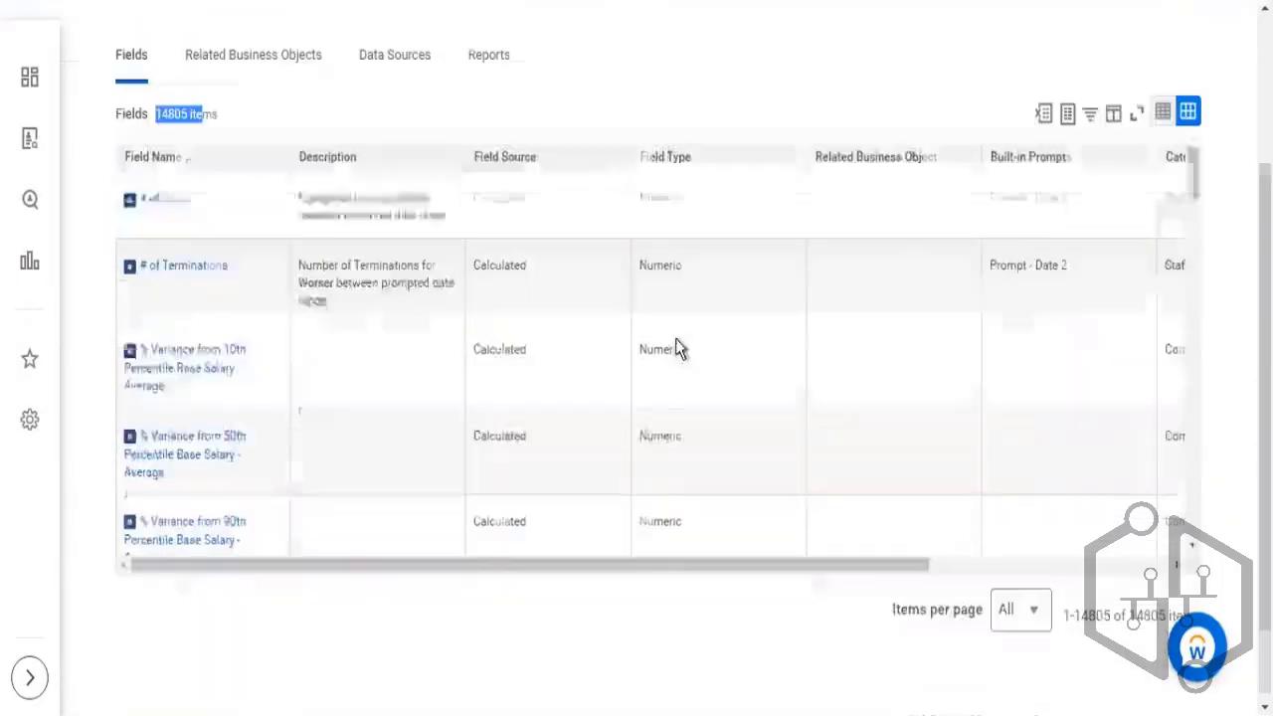
pyautogui.scroll(-2, 675, 338)
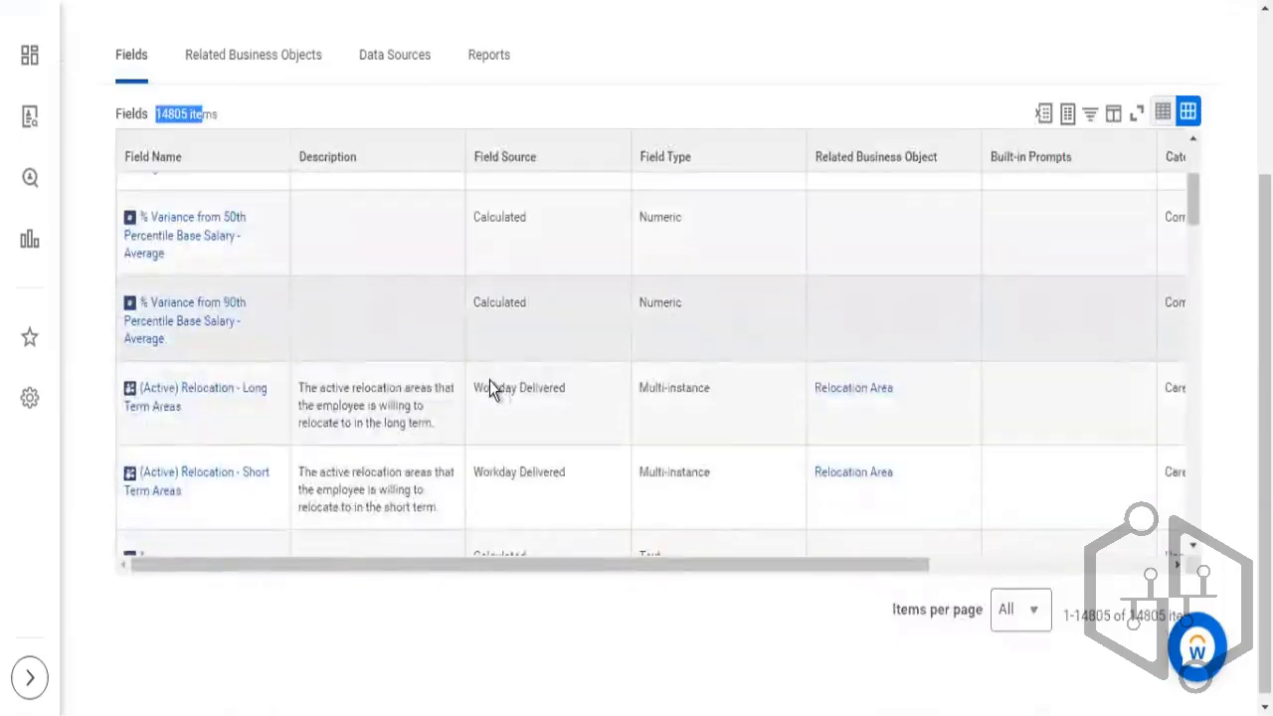
pyautogui.scroll(-1, 485, 378)
pyautogui.moveTo(477, 282); pyautogui.dragTo(547, 279)
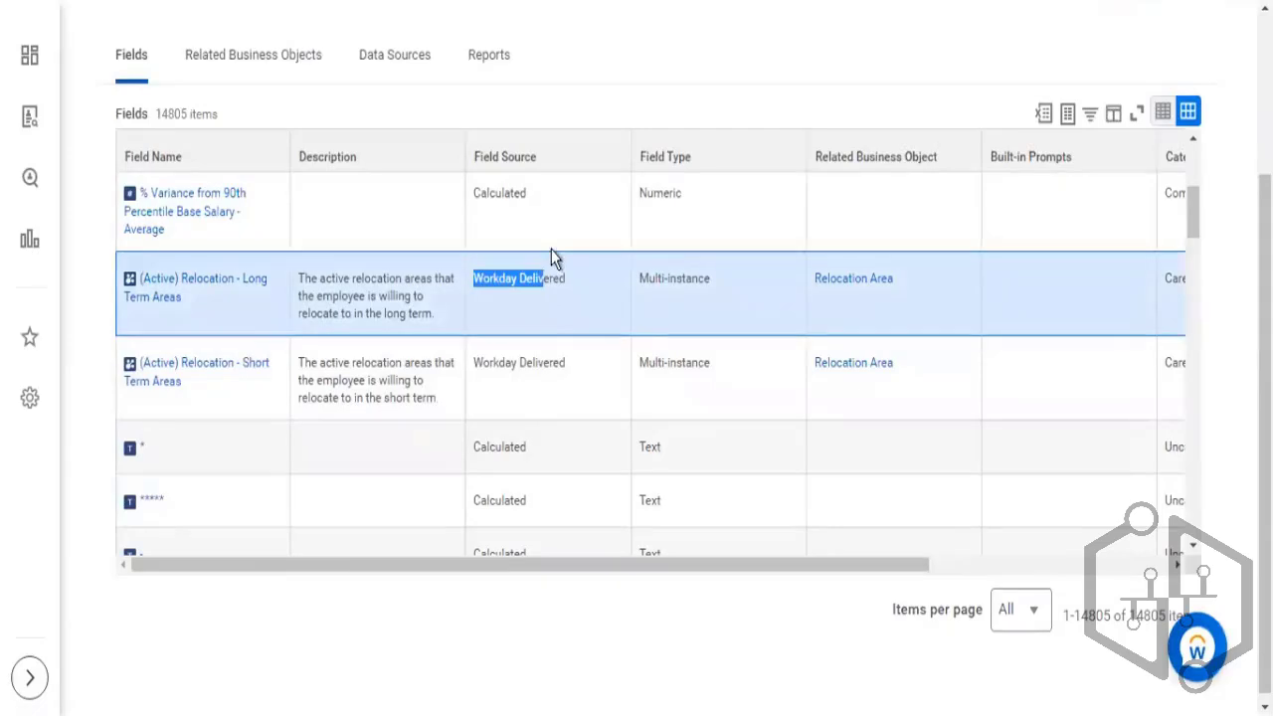
pyautogui.moveTo(474, 364); pyautogui.dragTo(542, 364)
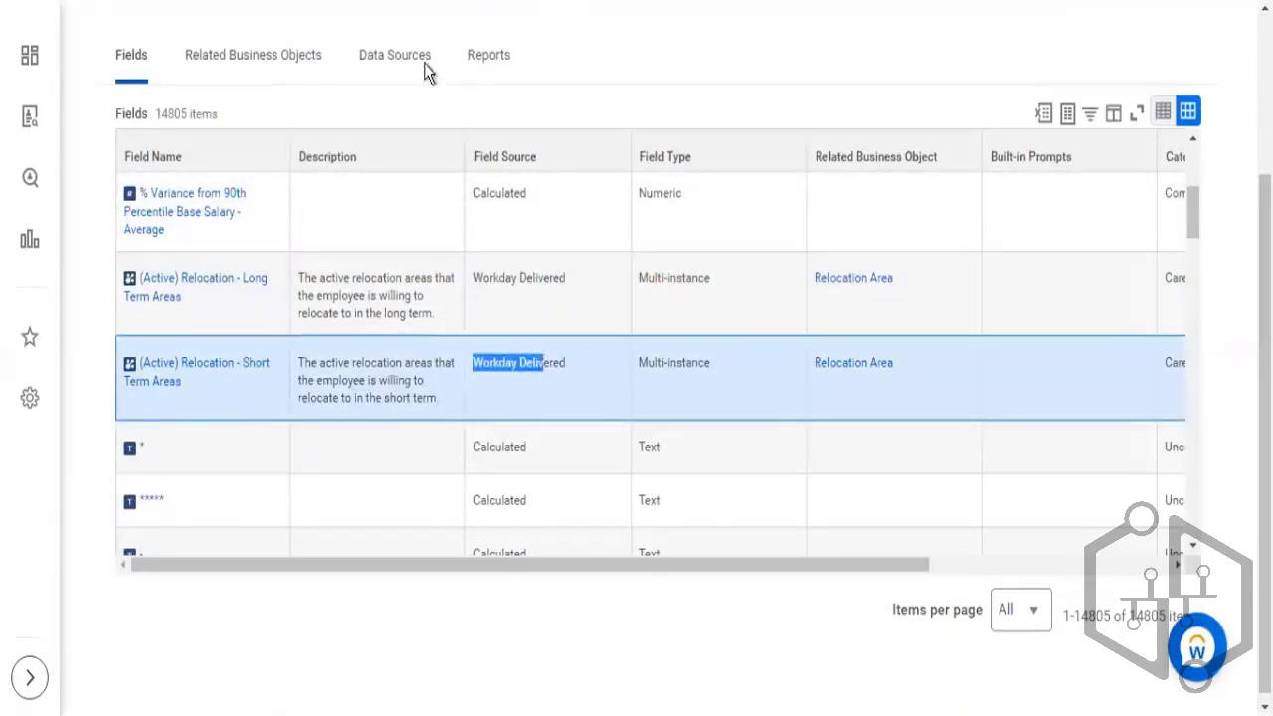
# Step: Compare the Workday Delivered and Calculated field sources in the Worker business object's fields table
pyautogui.scroll(3, 418, 85)
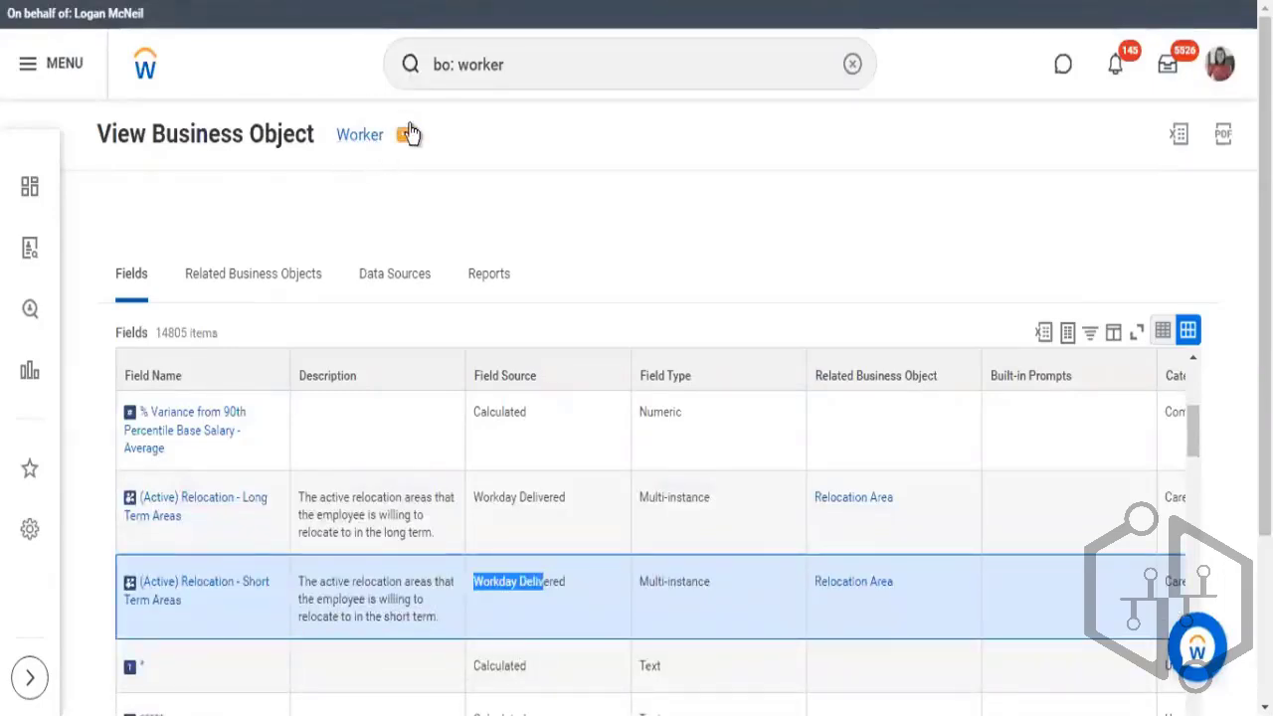
pyautogui.scroll(-1, 586, 249)
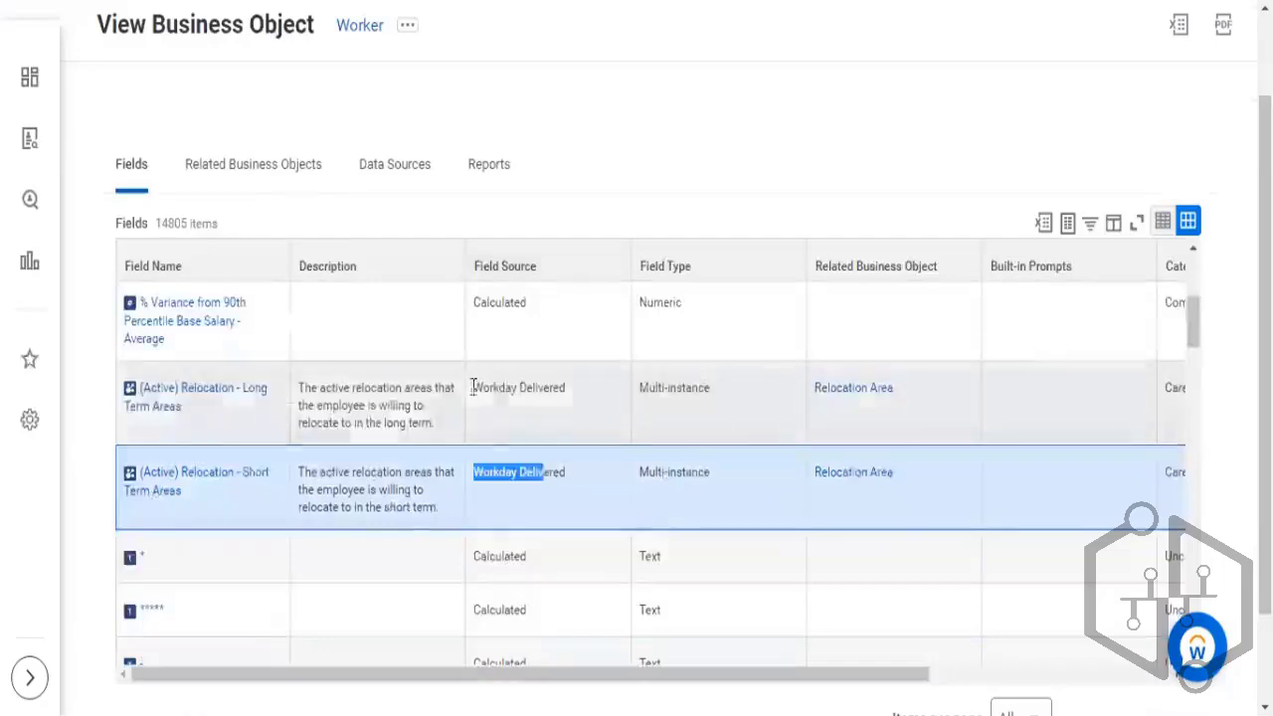
pyautogui.moveTo(474, 386); pyautogui.dragTo(557, 388)
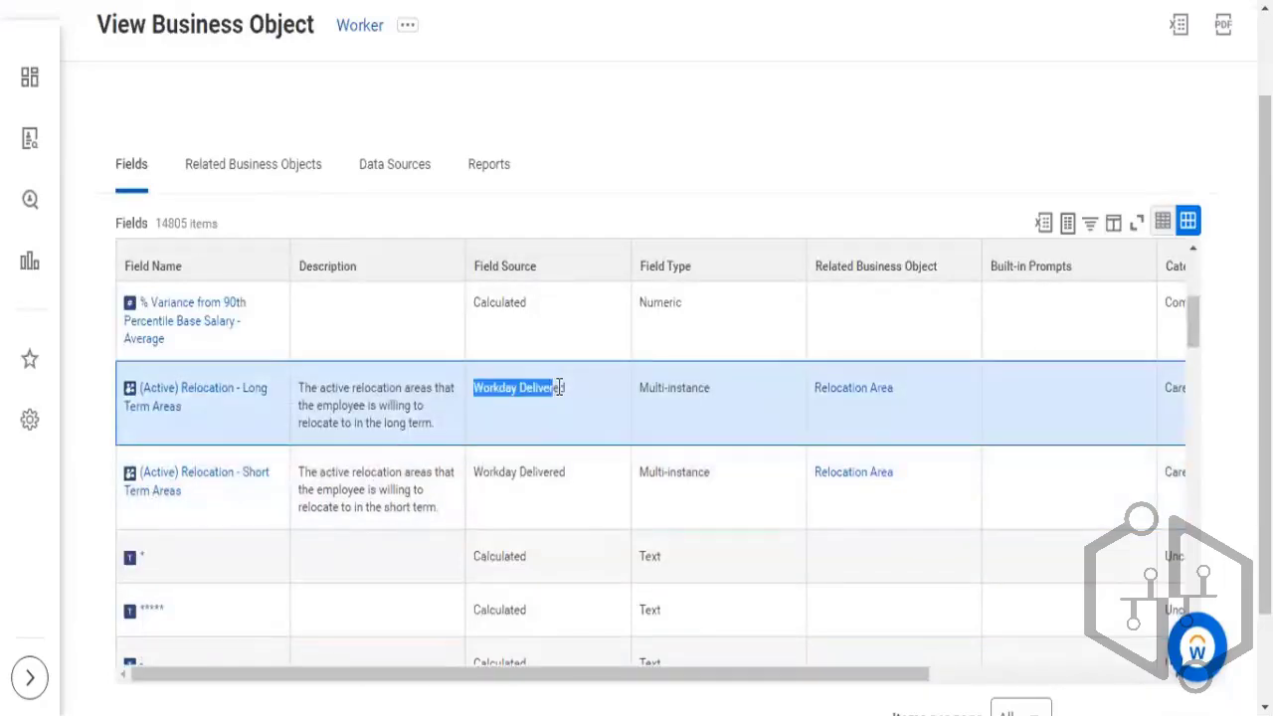
pyautogui.scroll(2, 557, 368)
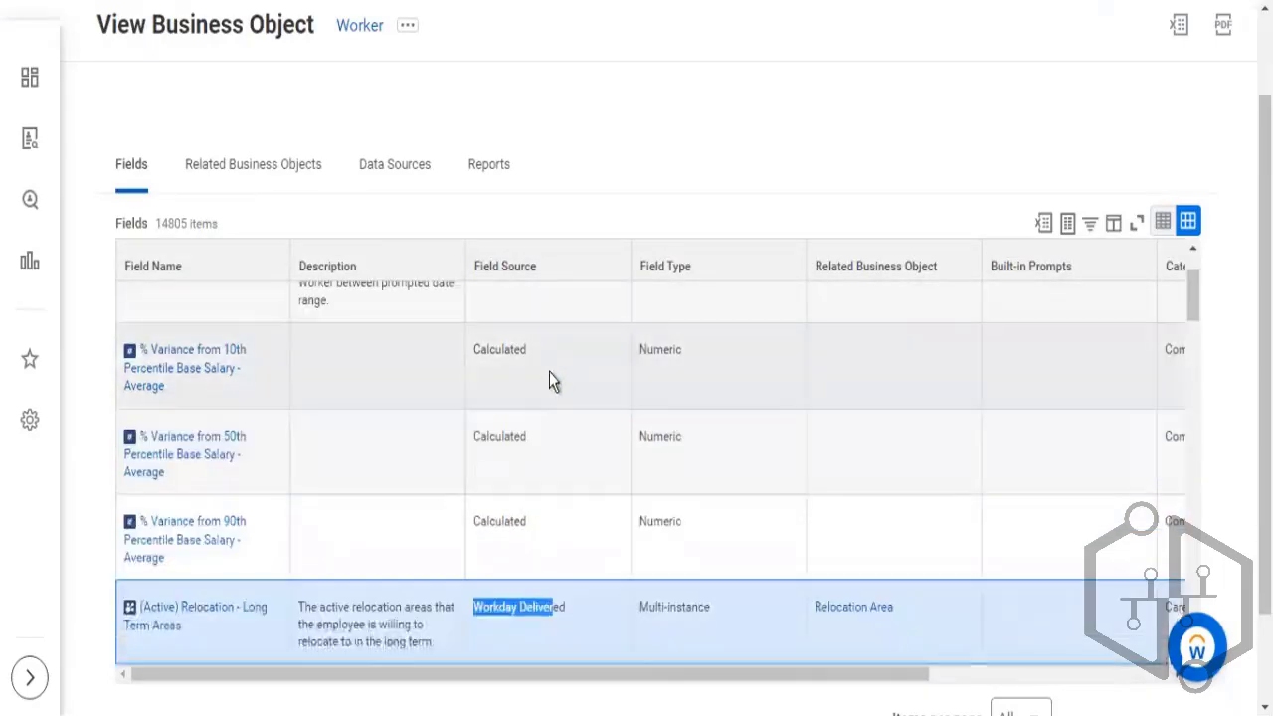
pyautogui.moveTo(474, 349); pyautogui.dragTo(512, 339)
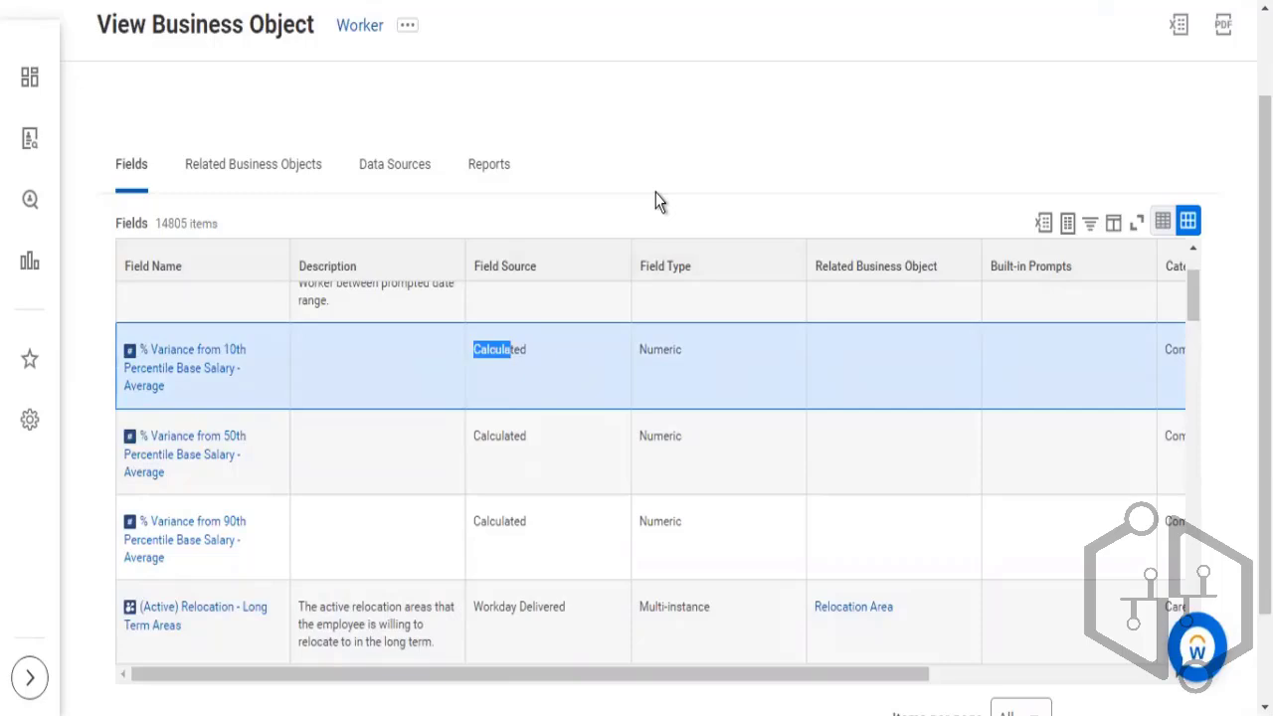
pyautogui.scroll(-1, 656, 192)
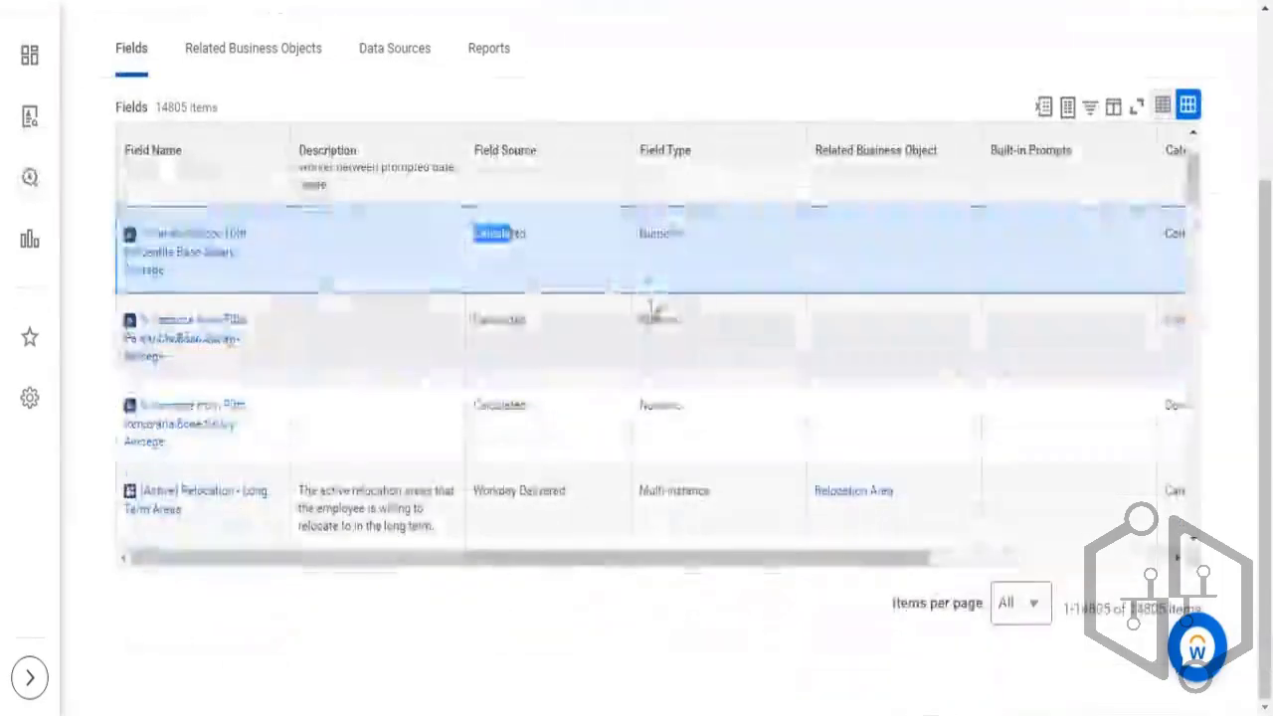
pyautogui.scroll(-3, 642, 276)
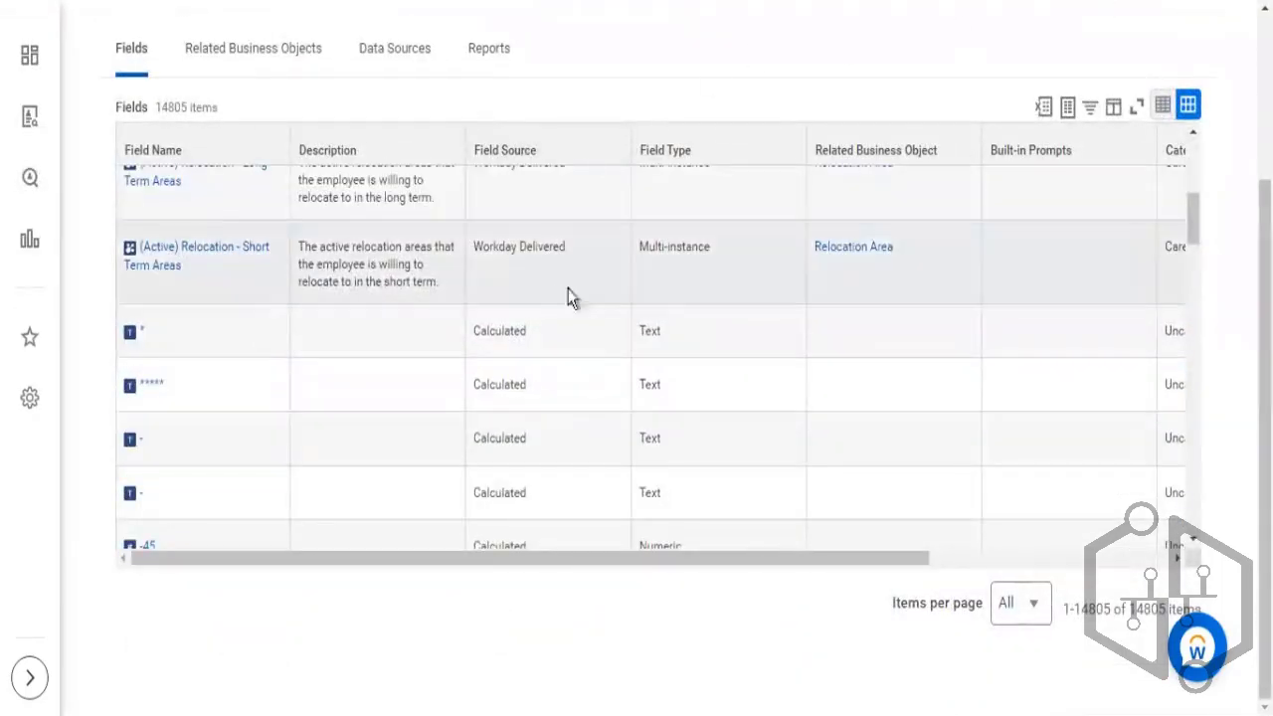
pyautogui.moveTo(481, 330); pyautogui.dragTo(511, 329)
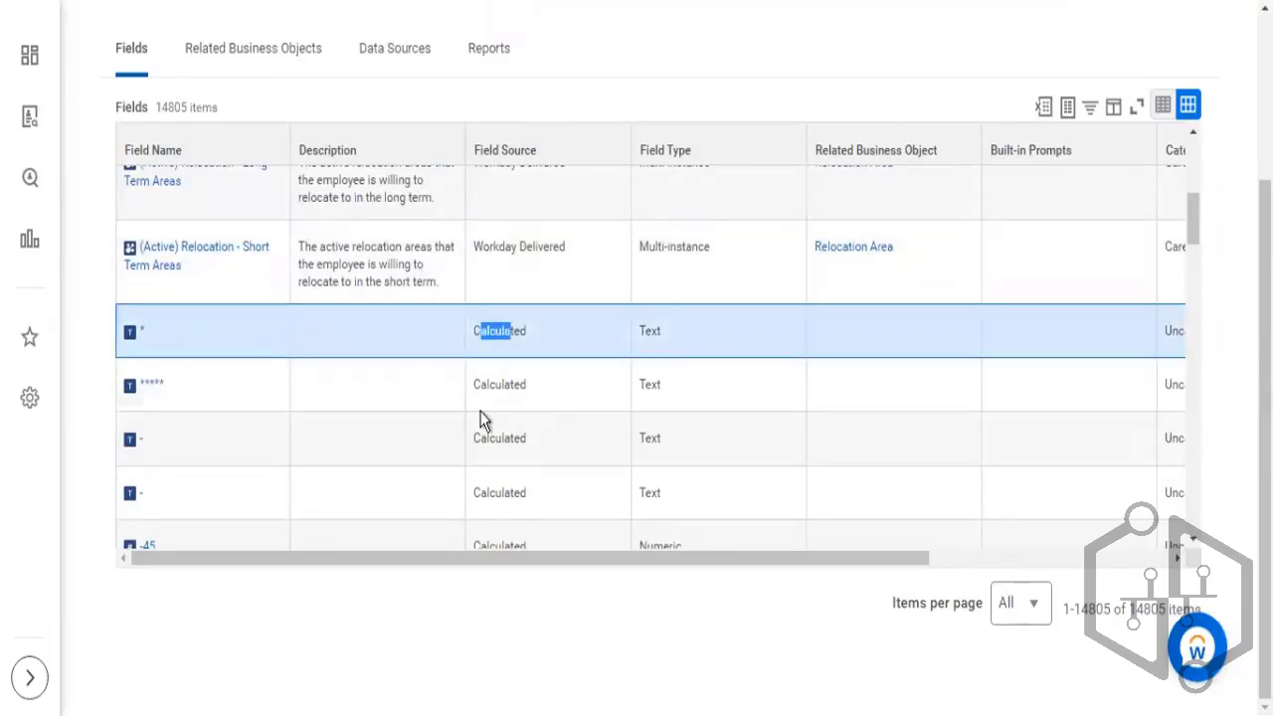
# Step: Switch to the Object Model slide and outline the word Instances in the Business Object row
pyautogui.scroll(-3, 484, 407)
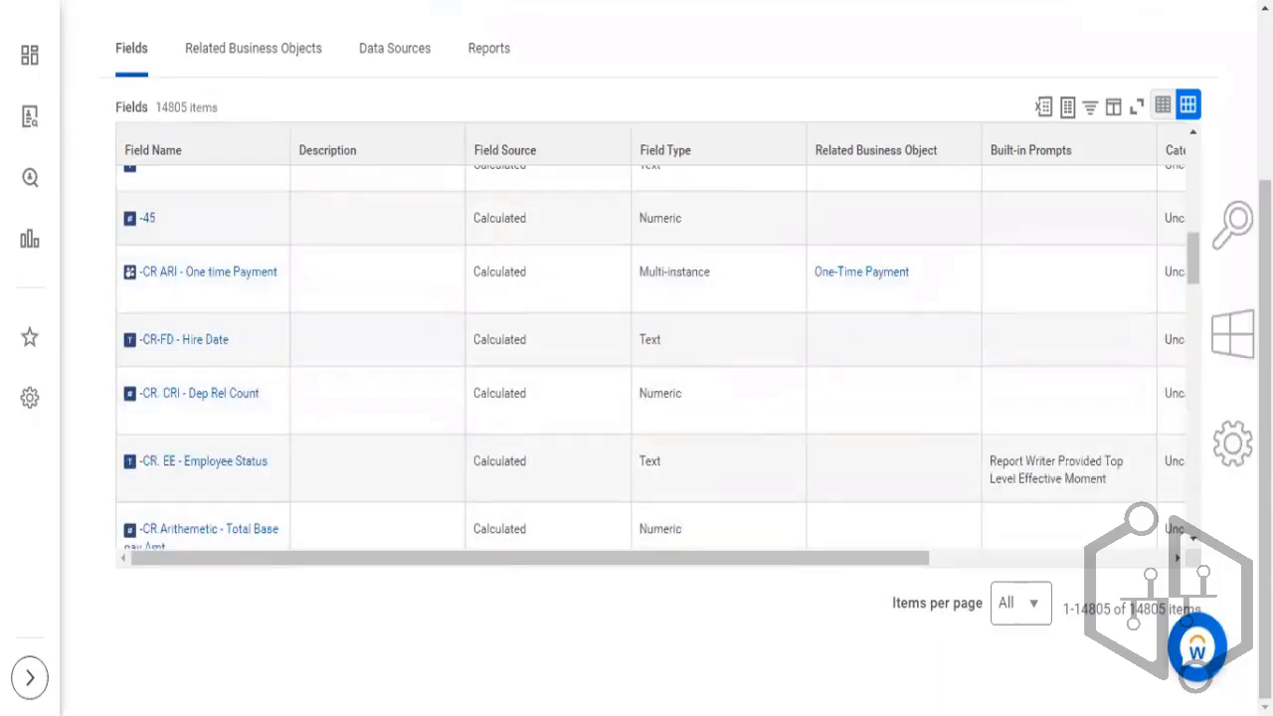
pyautogui.hotkey('alt', 'Tab')
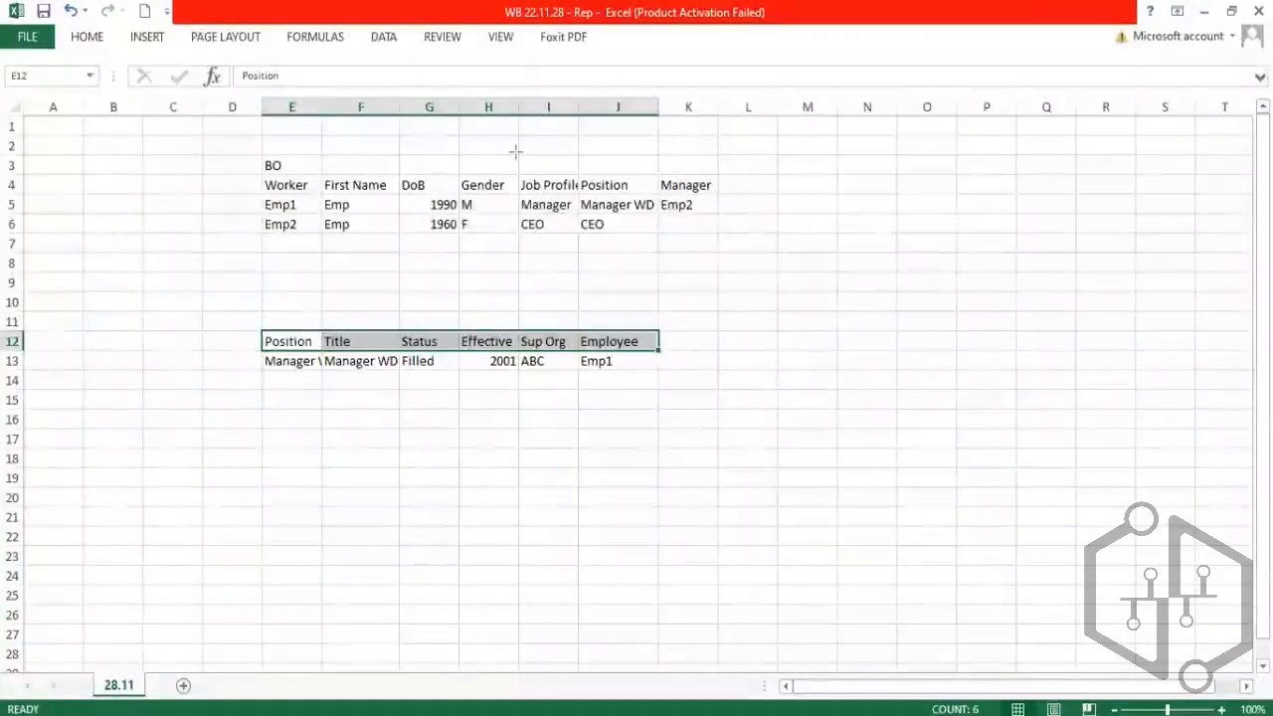
pyautogui.hotkey('alt', 'Tab')
pyautogui.press('Tab')
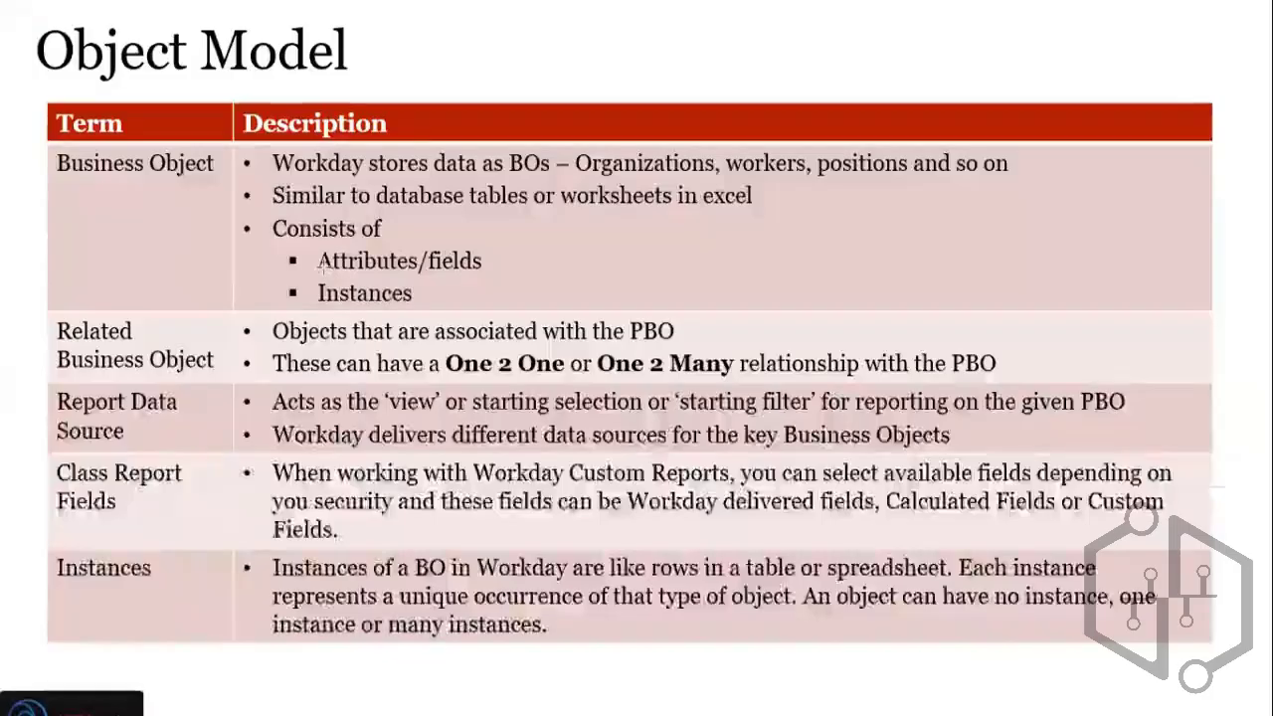
pyautogui.moveTo(311, 276); pyautogui.dragTo(433, 311)
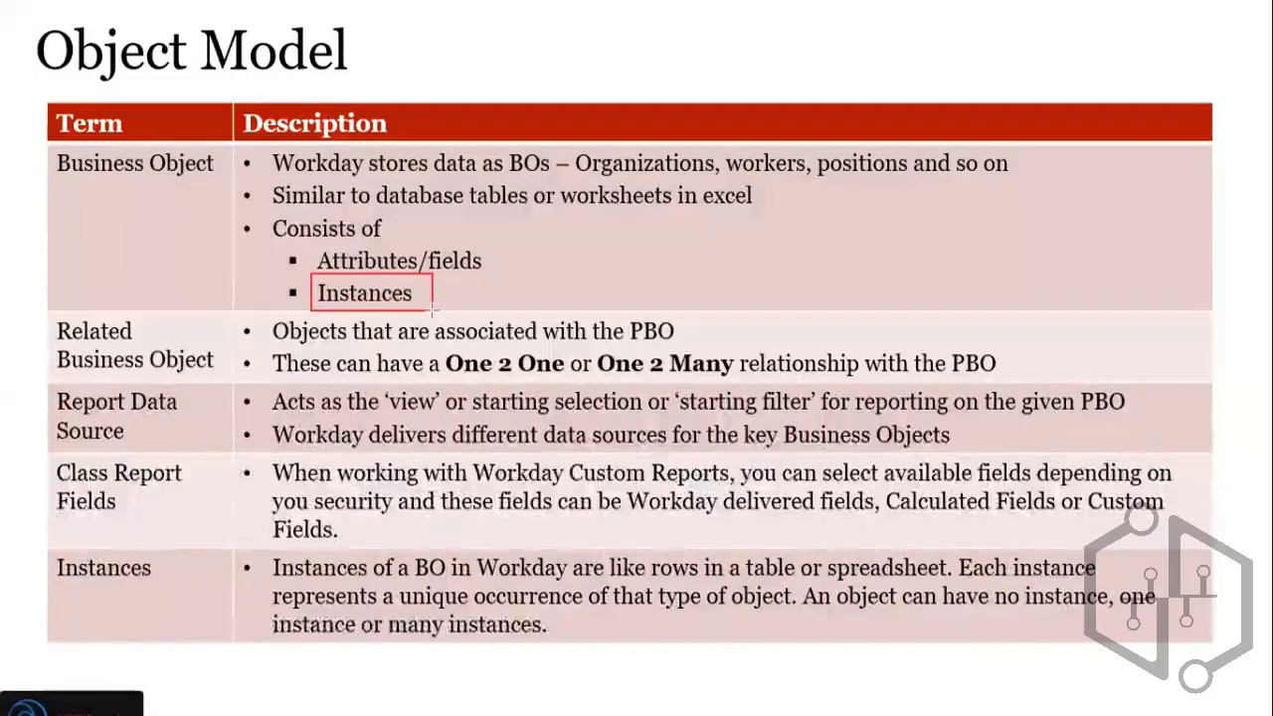
# Step: Switch to the Excel workbook and outline the Emp1 and Emp2 records of the Worker table as separate instances
pyautogui.hotkey('alt', 'Tab')
pyautogui.press('Tab')
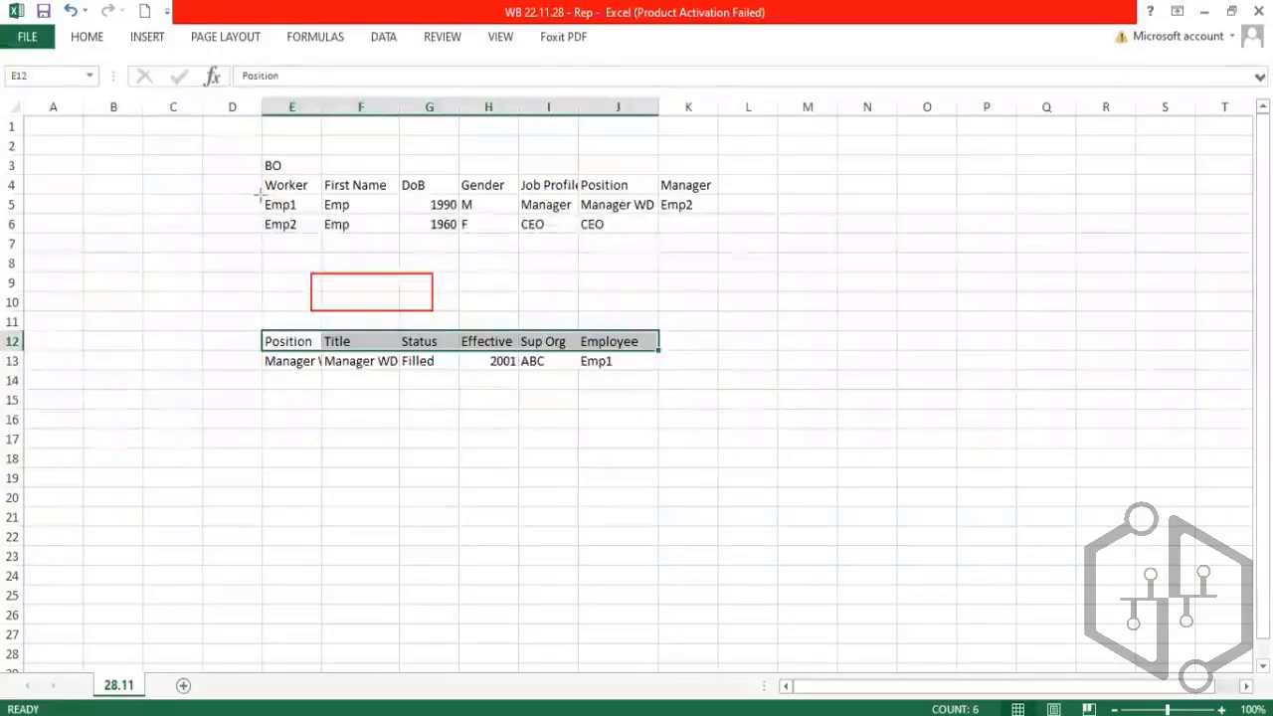
pyautogui.moveTo(262, 197)
pyautogui.mouseDown()
pyautogui.moveTo(434, 220)
pyautogui.moveTo(715, 212)
pyautogui.mouseUp()
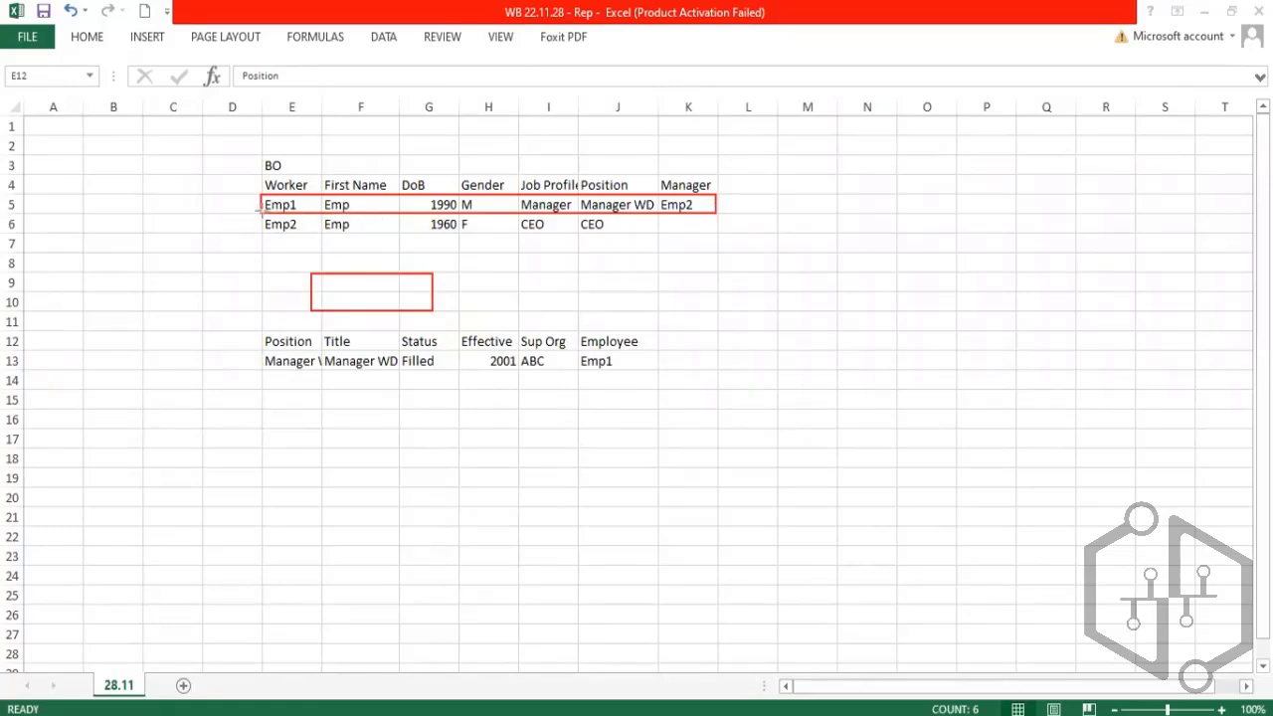
pyautogui.moveTo(261, 209)
pyautogui.mouseDown()
pyautogui.moveTo(565, 239)
pyautogui.moveTo(717, 235)
pyautogui.mouseUp()
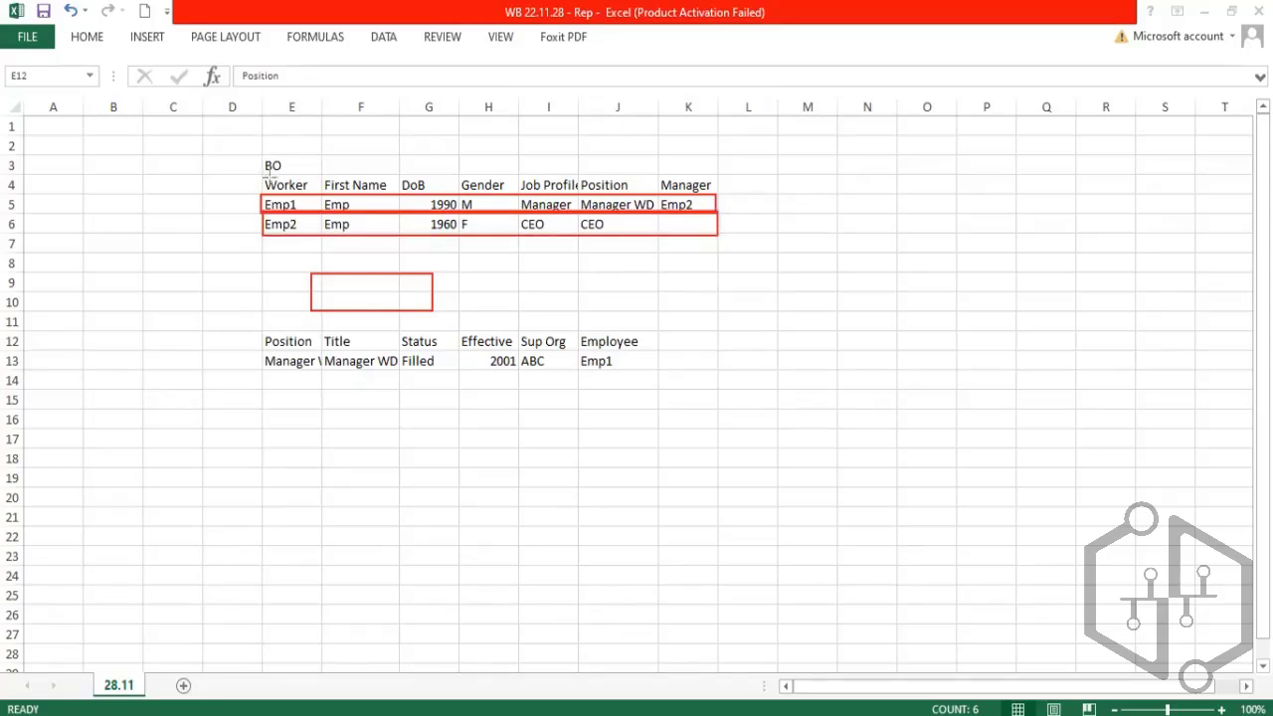
# Step: Outline the Worker and Position headers, the Position table's data row and the whole Worker table, and bring up the slide show window
pyautogui.moveTo(261, 175); pyautogui.dragTo(321, 198)
pyautogui.moveTo(261, 332); pyautogui.dragTo(634, 376)
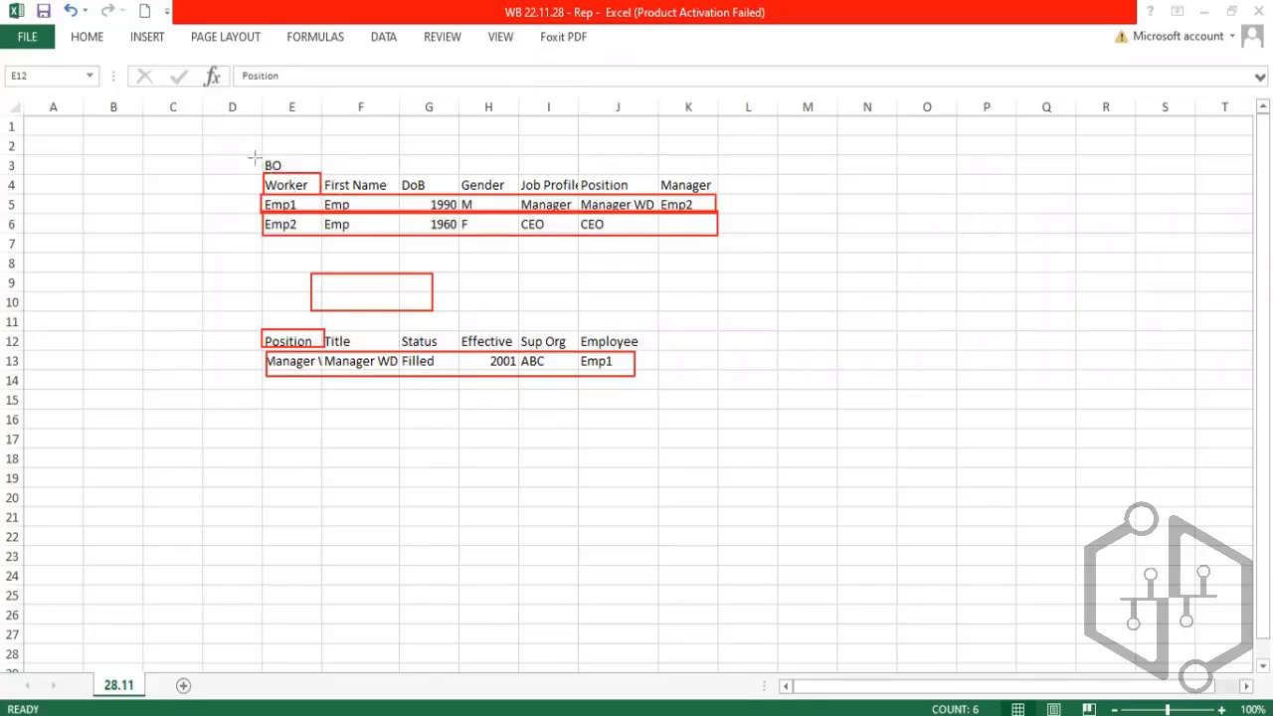
pyautogui.moveTo(240, 147); pyautogui.dragTo(737, 270)
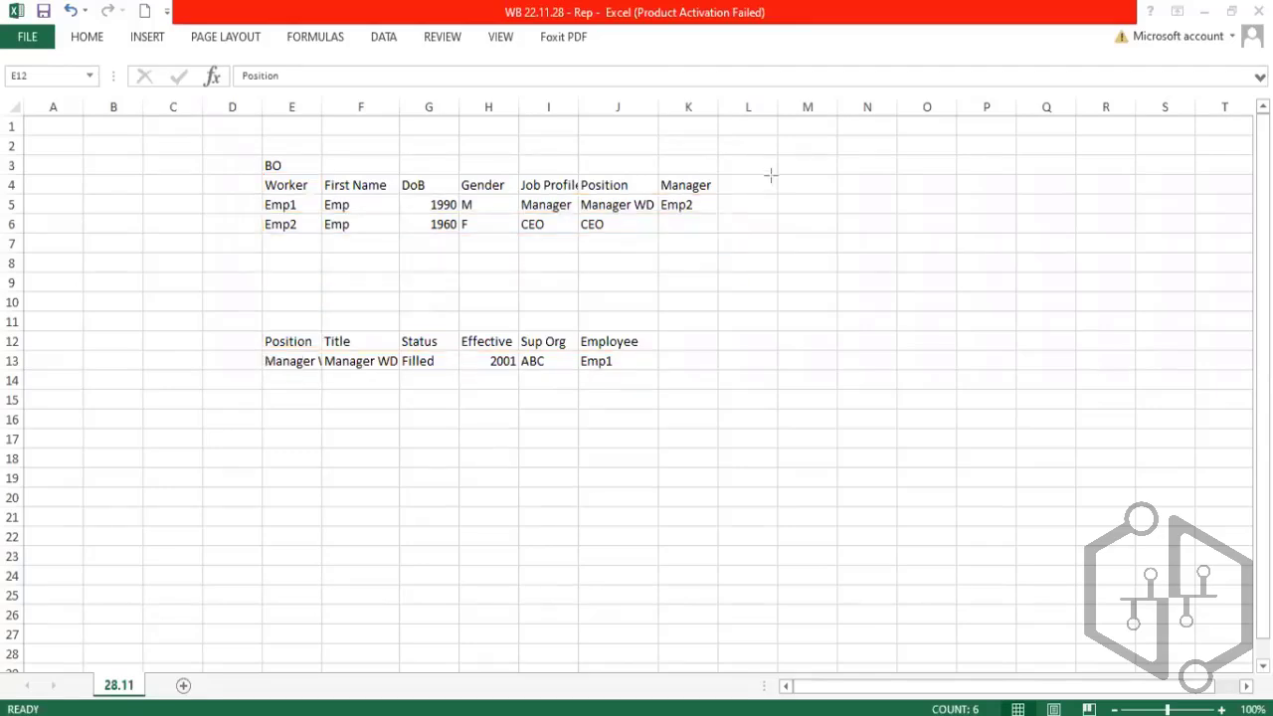
pyautogui.hotkey('alt', 'Tab')
pyautogui.hotkey('alt', 'Tab')
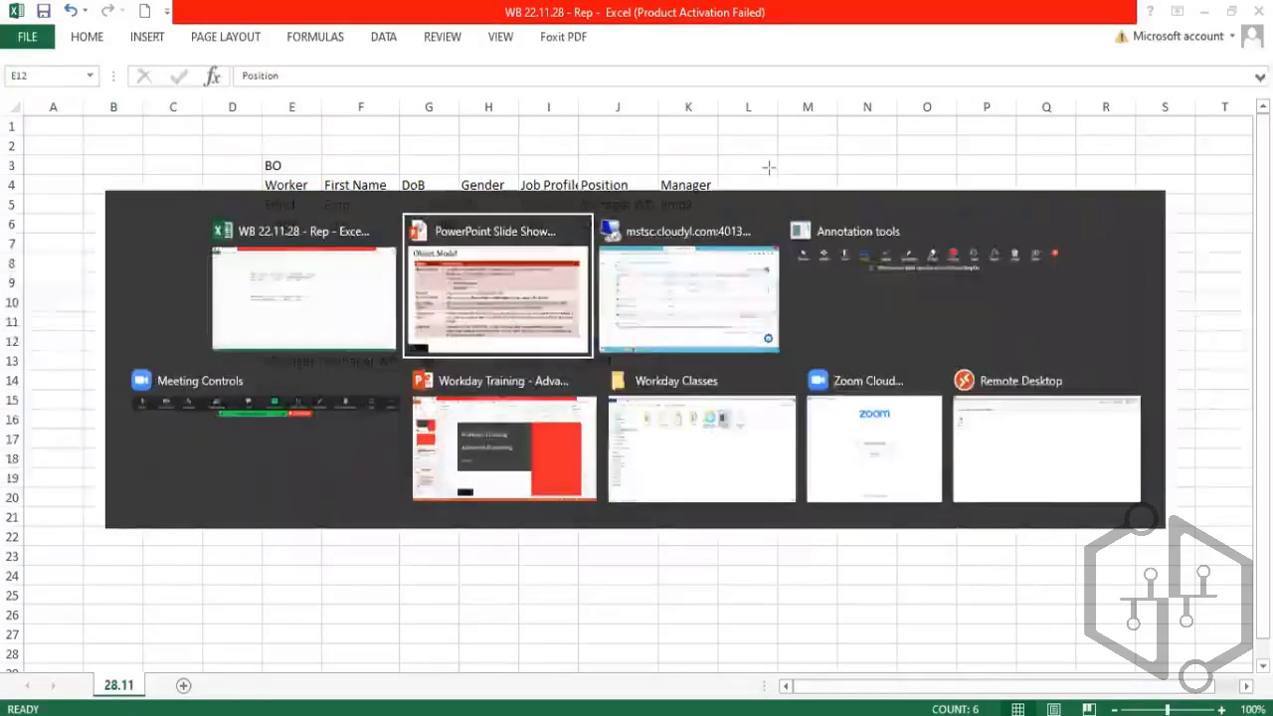
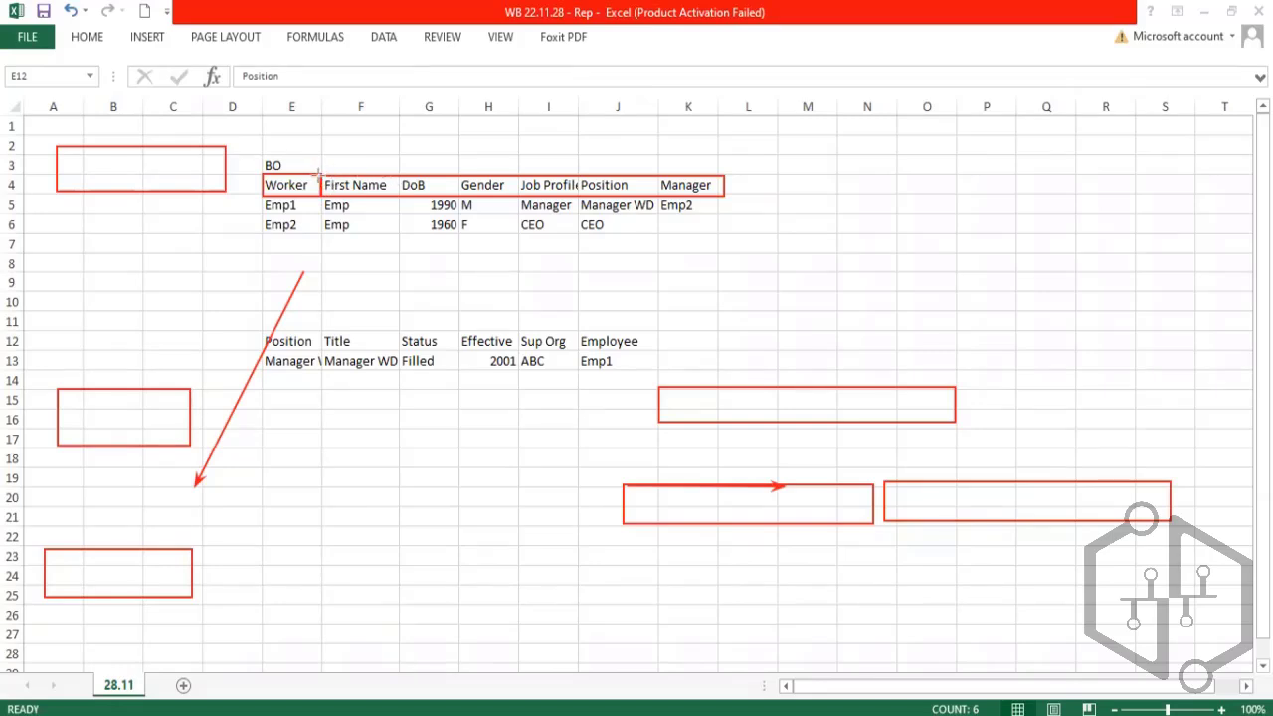
# Step: In the Excel sheet, outline the Worker table's headers from First Name to Manager, the Position header and its other headers from Title to Employee
pyautogui.moveTo(318, 173)
pyautogui.mouseDown()
pyautogui.moveTo(392, 200)
pyautogui.moveTo(724, 195)
pyautogui.mouseUp()
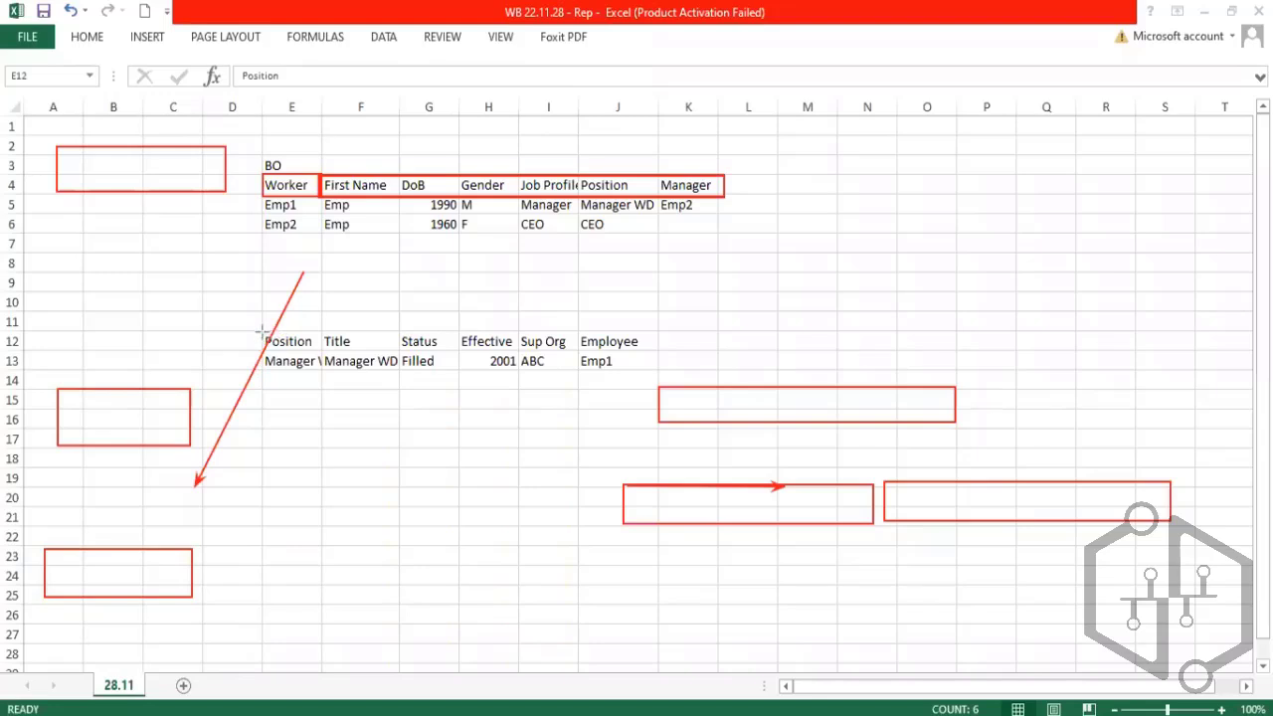
pyautogui.moveTo(261, 331); pyautogui.dragTo(320, 351)
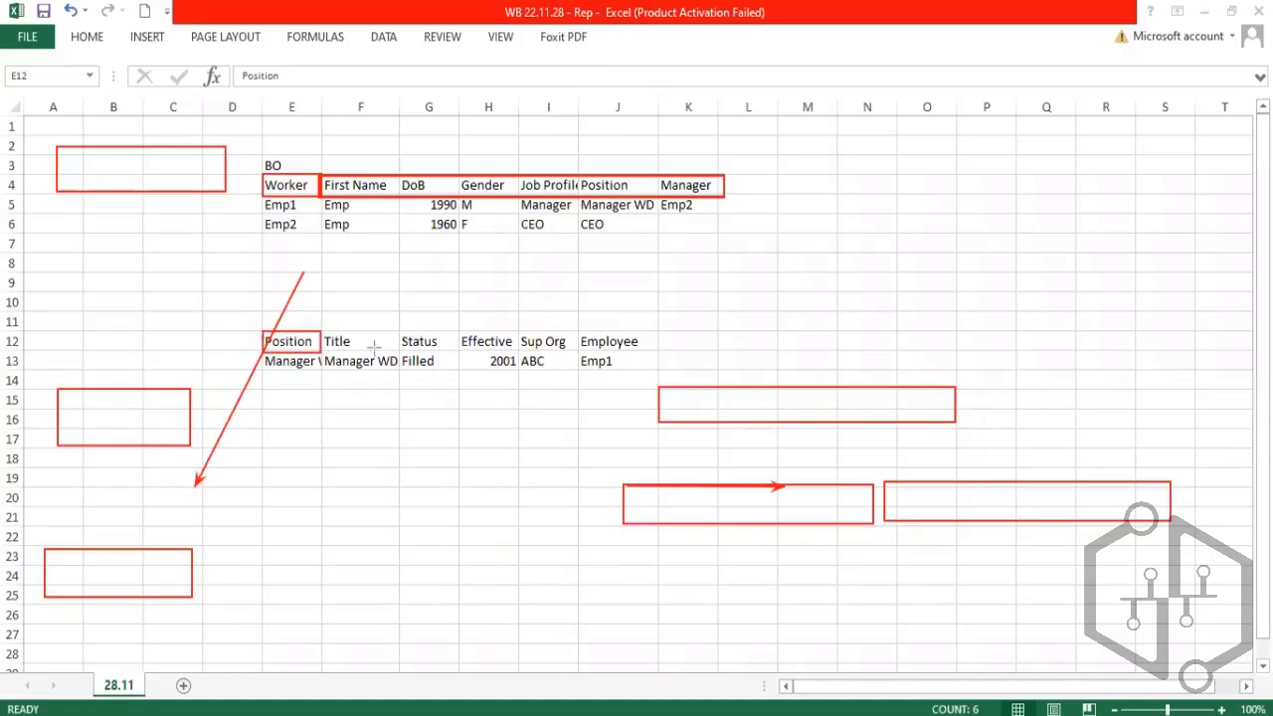
pyautogui.moveTo(320, 331); pyautogui.dragTo(651, 352)
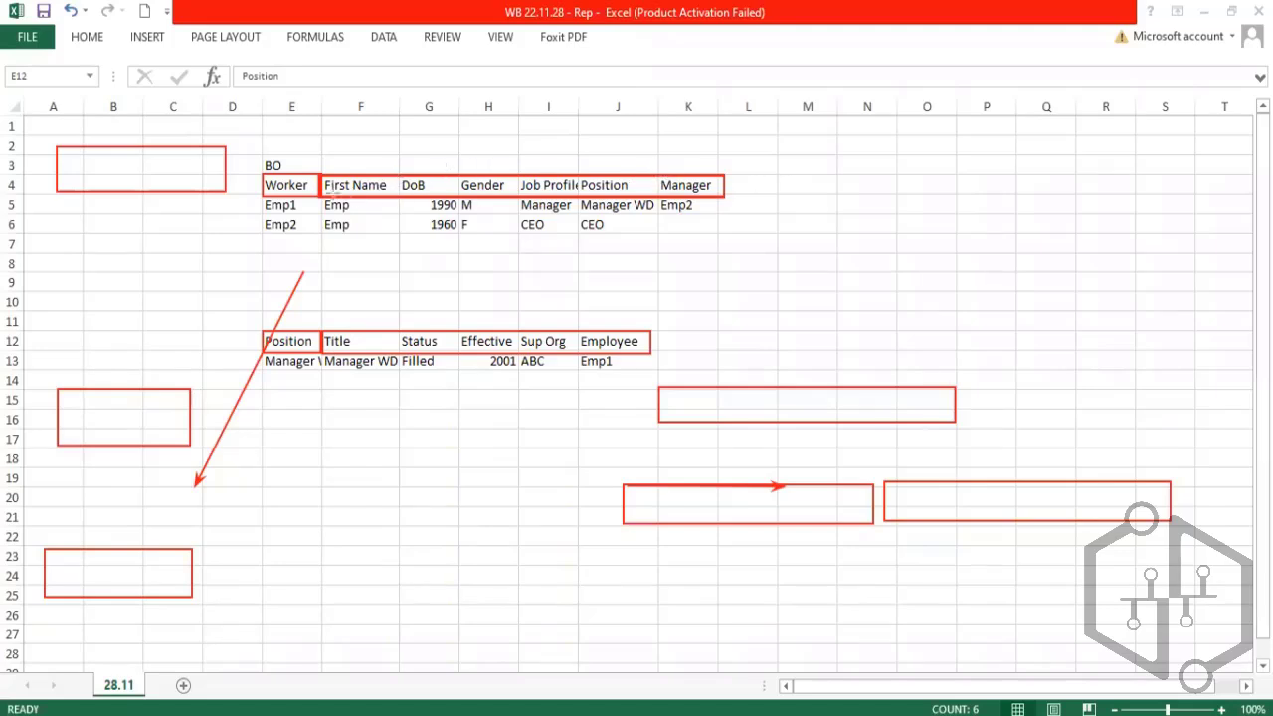
# Step: Outline the cells below the Worker header and the Emp1 and Emp2 rows, and clear all annotations
pyautogui.moveTo(260, 198)
pyautogui.mouseDown()
pyautogui.moveTo(305, 215)
pyautogui.moveTo(327, 248)
pyautogui.moveTo(321, 295)
pyautogui.mouseUp()
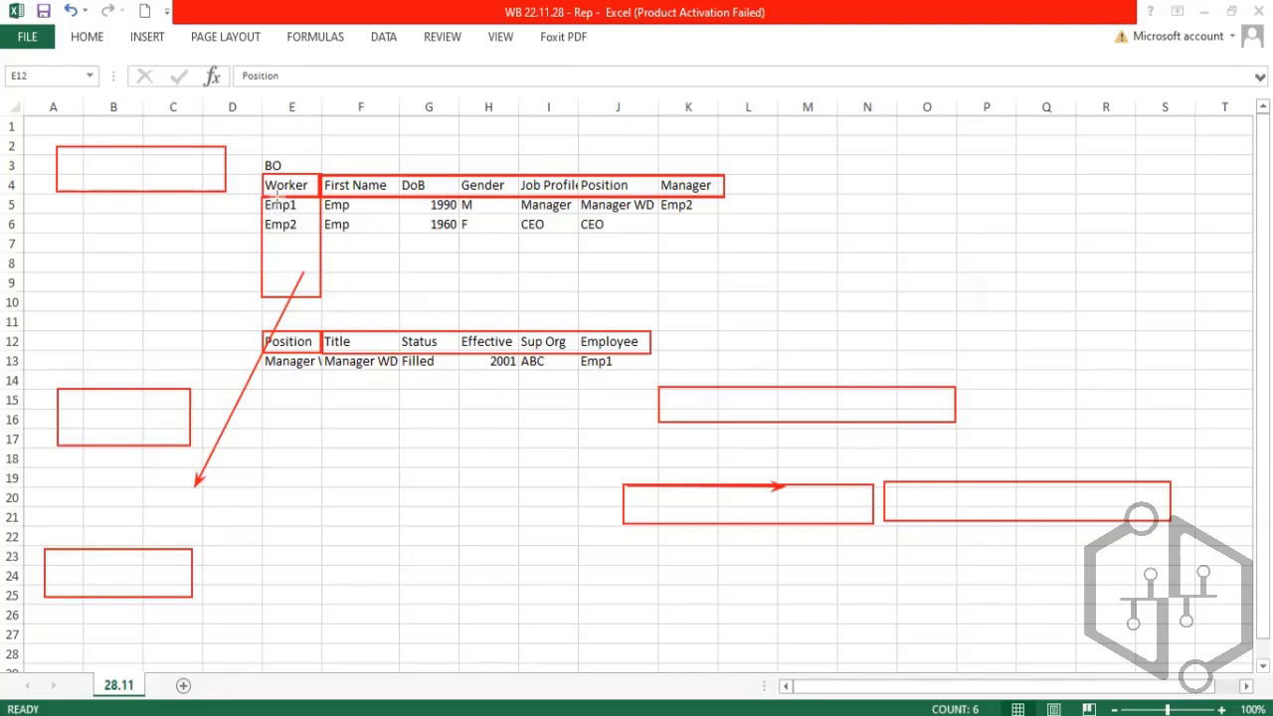
pyautogui.moveTo(264, 197)
pyautogui.mouseDown()
pyautogui.moveTo(551, 241)
pyautogui.moveTo(726, 235)
pyautogui.mouseUp()
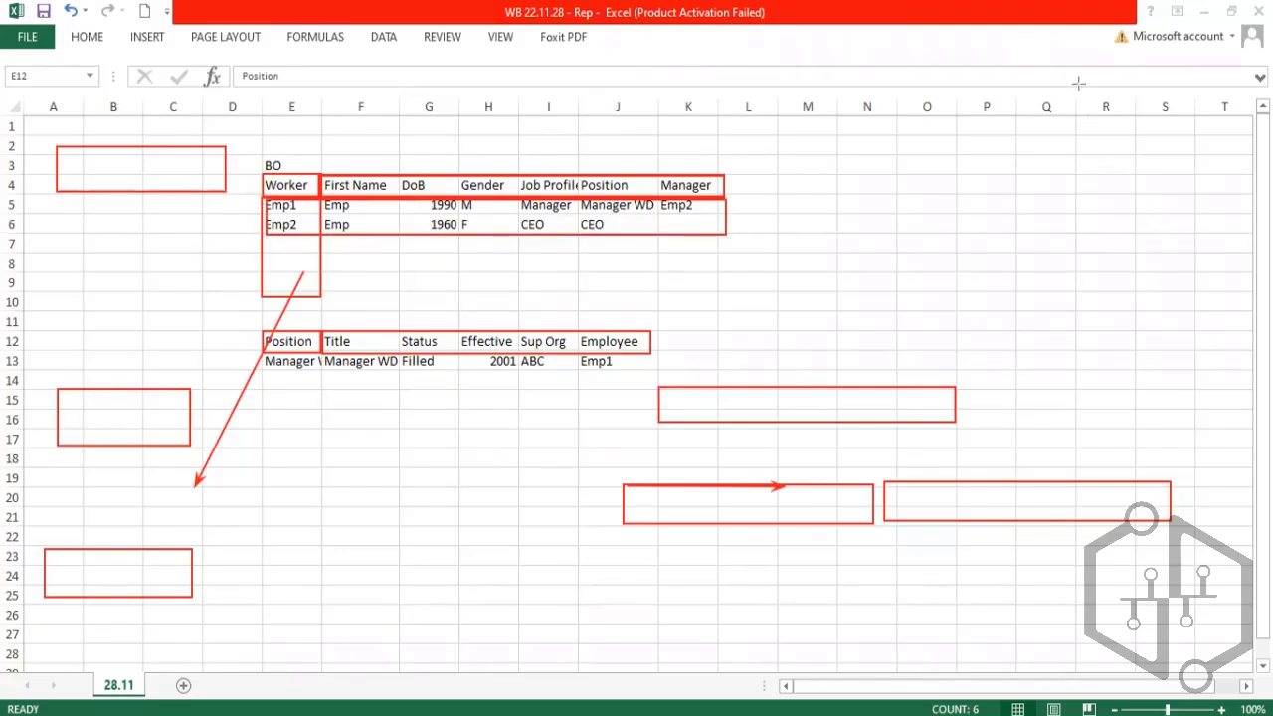
pyautogui.press('e')
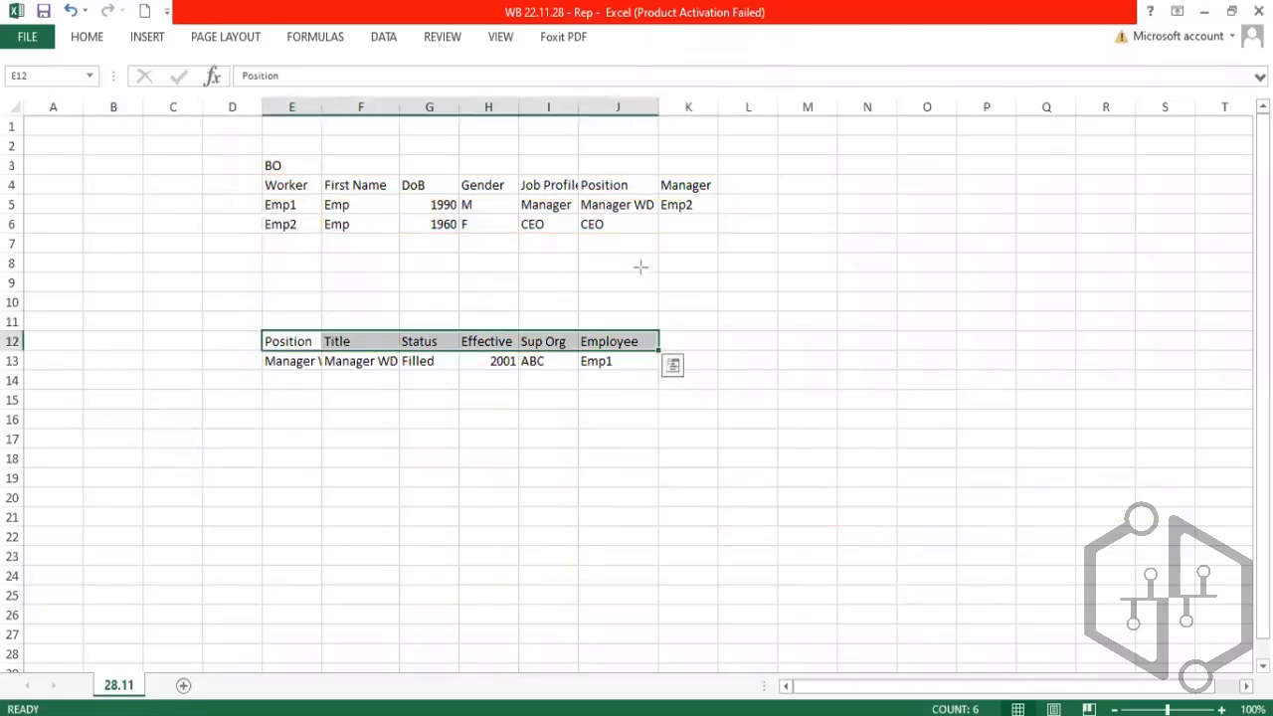
# Step: Switch to the Object Model slide and outline Attributes/fields, Report Data Source and Instances
pyautogui.hotkey('alt', 'Tab')
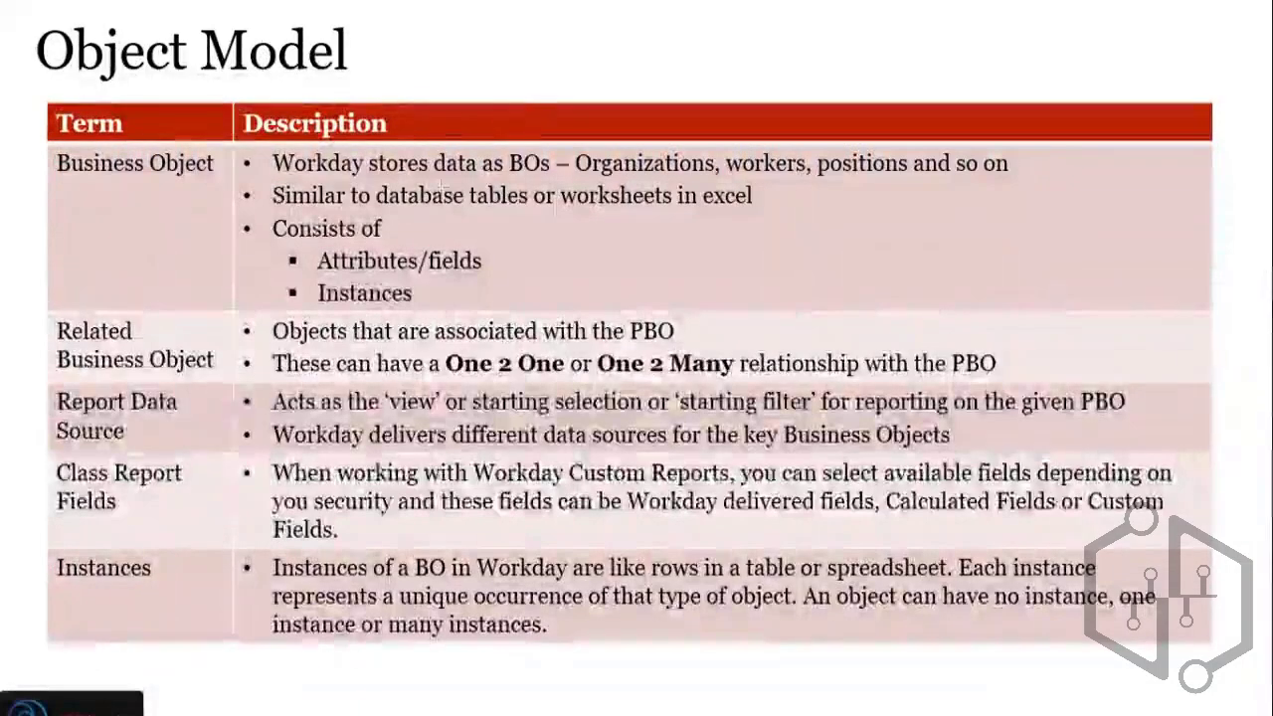
pyautogui.moveTo(308, 241); pyautogui.dragTo(483, 276)
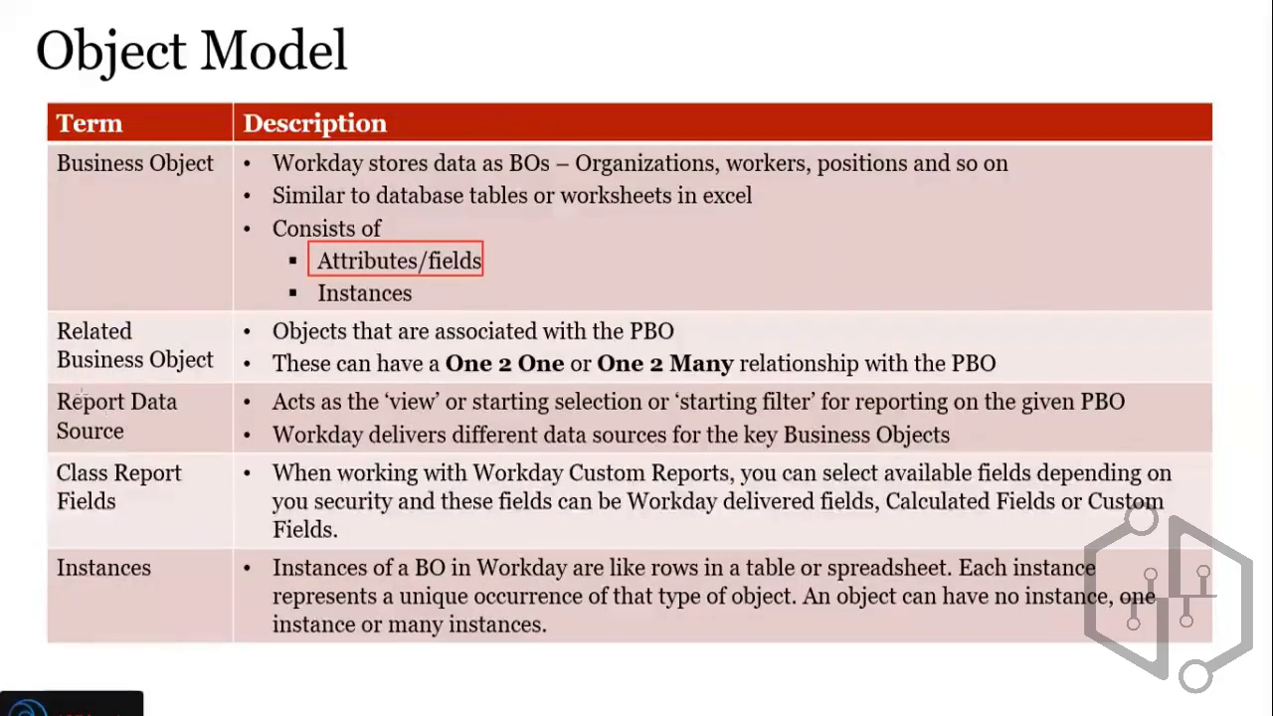
pyautogui.moveTo(53, 390); pyautogui.dragTo(194, 439)
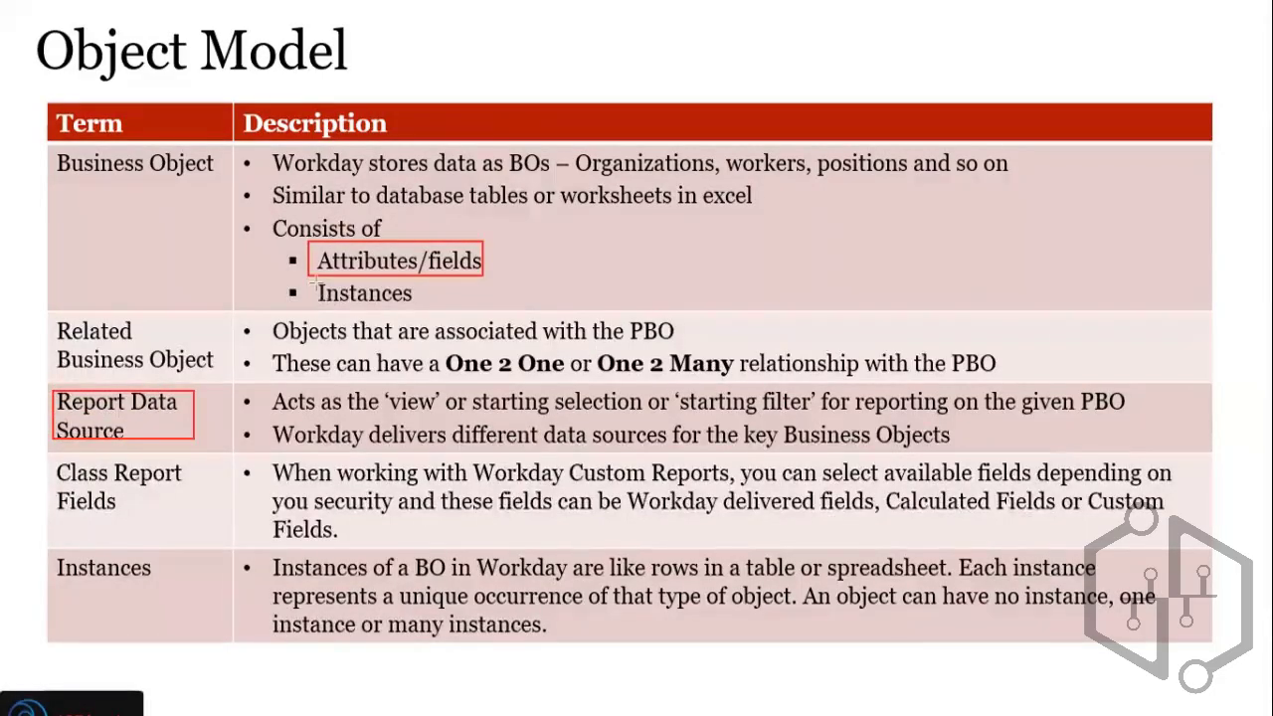
pyautogui.moveTo(315, 283); pyautogui.dragTo(422, 307)
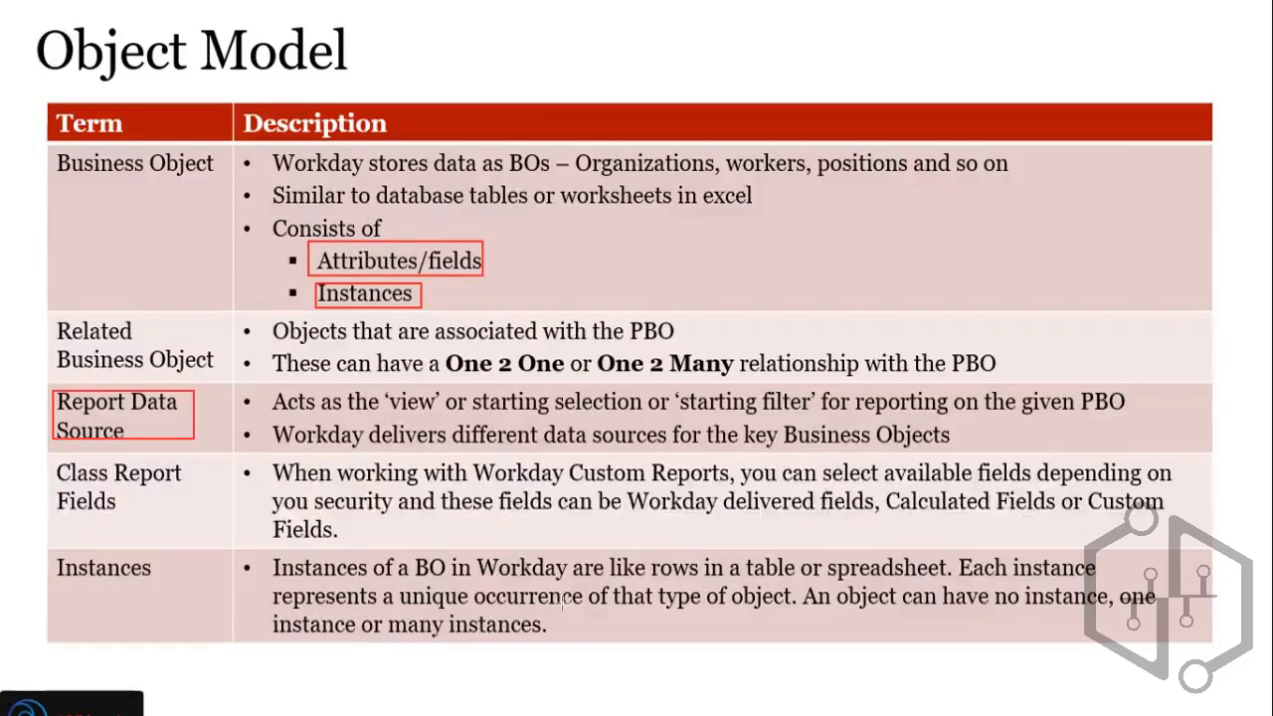
# Step: Switch to Workday and review the Worker business object's data sources, checking the object name and the item count
pyautogui.hotkey('alt', 'Tab')
pyautogui.hotkey('alt', 'Tab')
pyautogui.hotkey('alt', 'Tab')
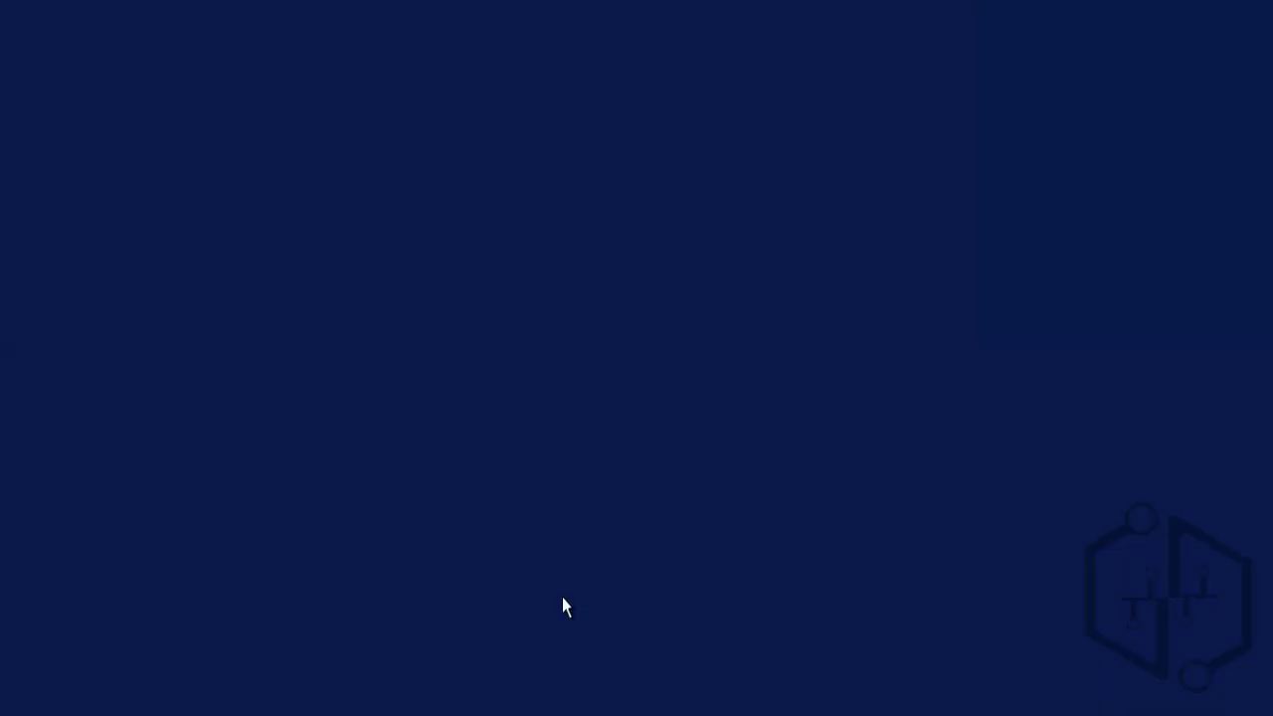
pyautogui.scroll(1, 675, 224)
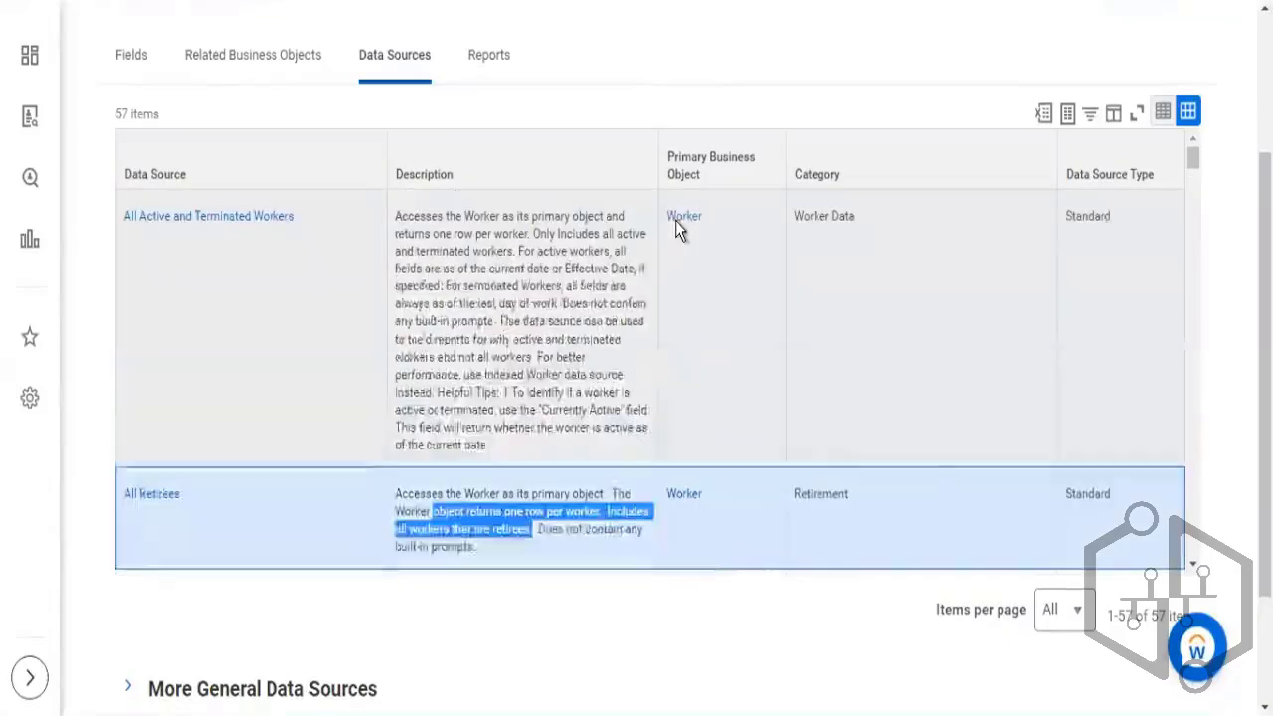
pyautogui.scroll(2, 701, 125)
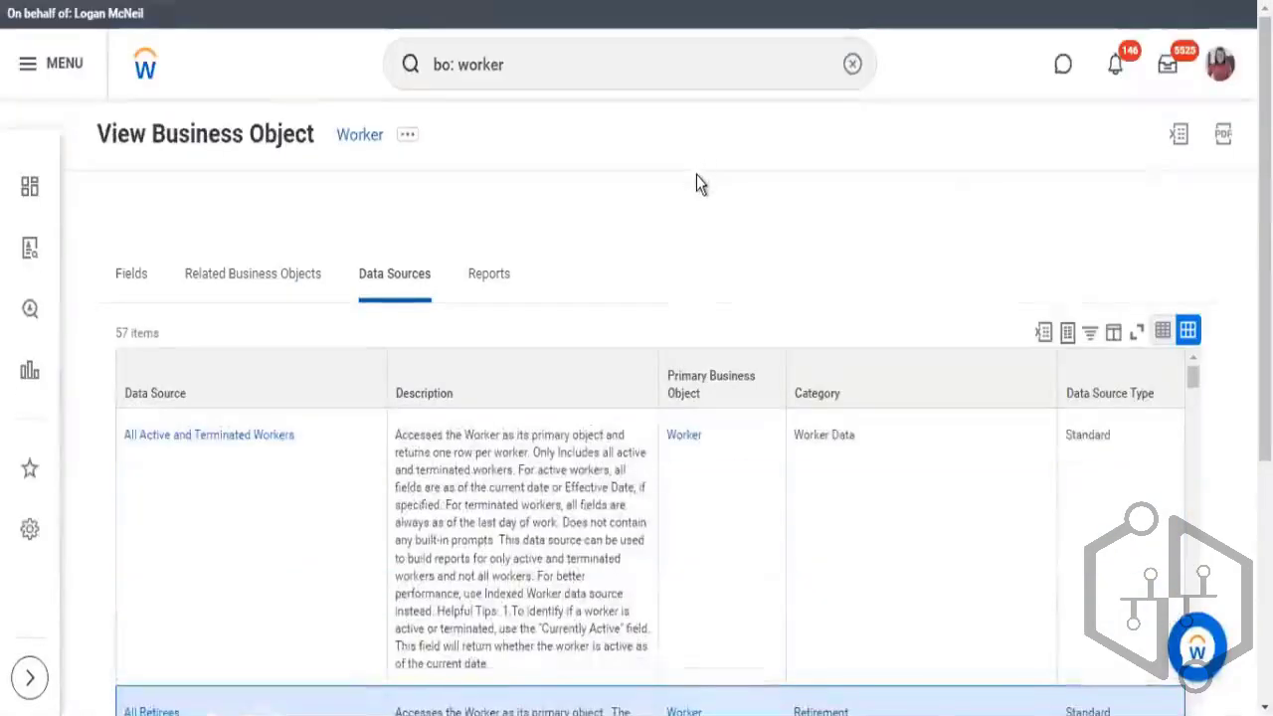
pyautogui.scroll(-1, 686, 179)
pyautogui.scroll(1, 417, 124)
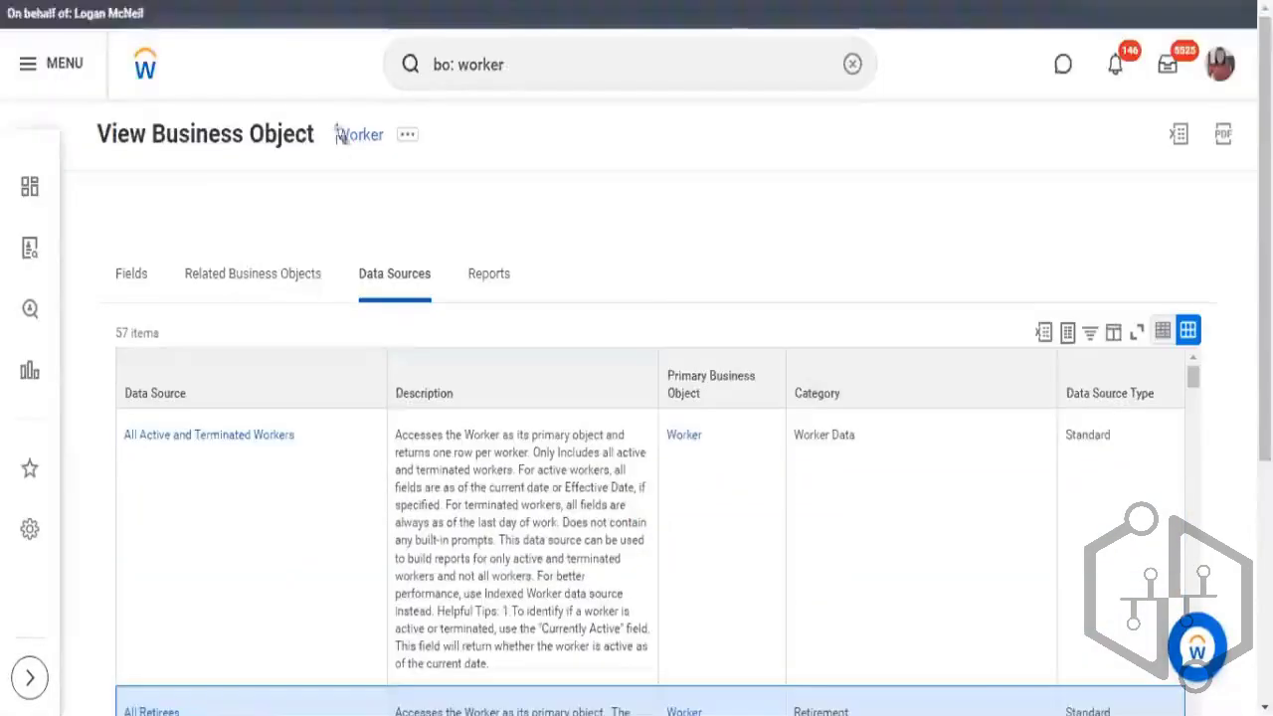
pyautogui.doubleClick(388, 157)
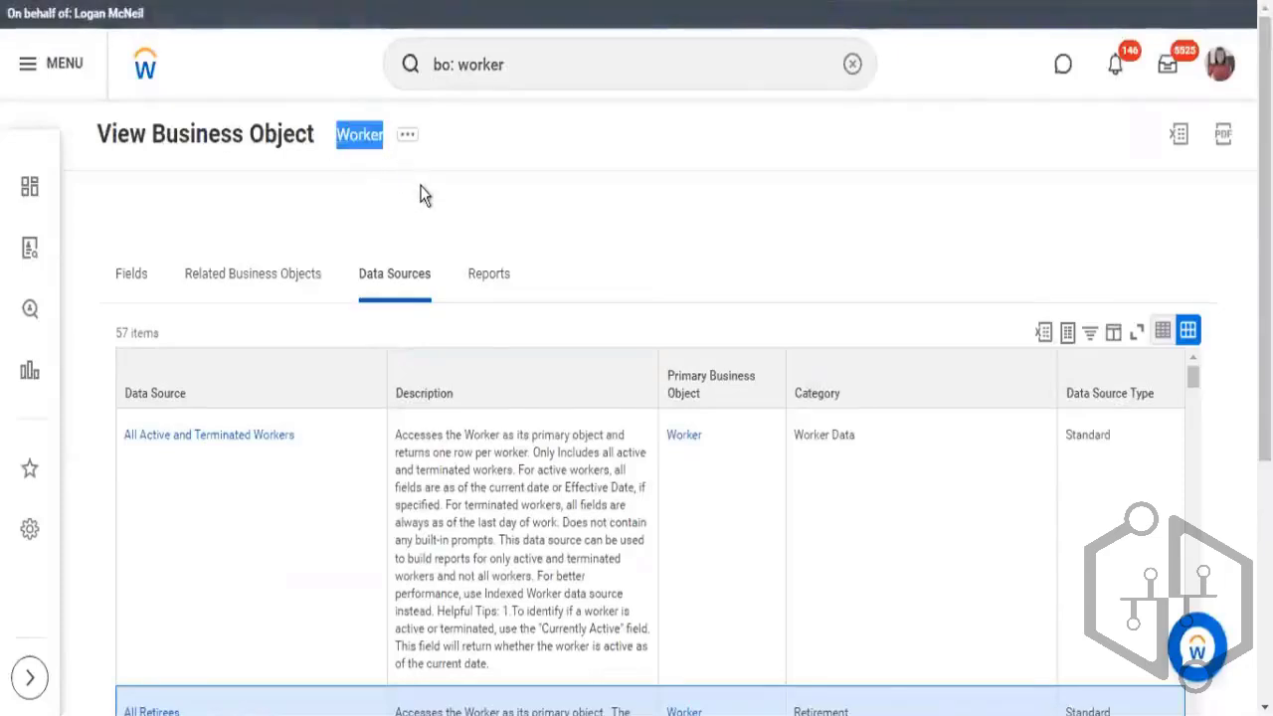
pyautogui.scroll(-1, 115, 283)
pyautogui.moveTo(146, 221); pyautogui.dragTo(116, 223)
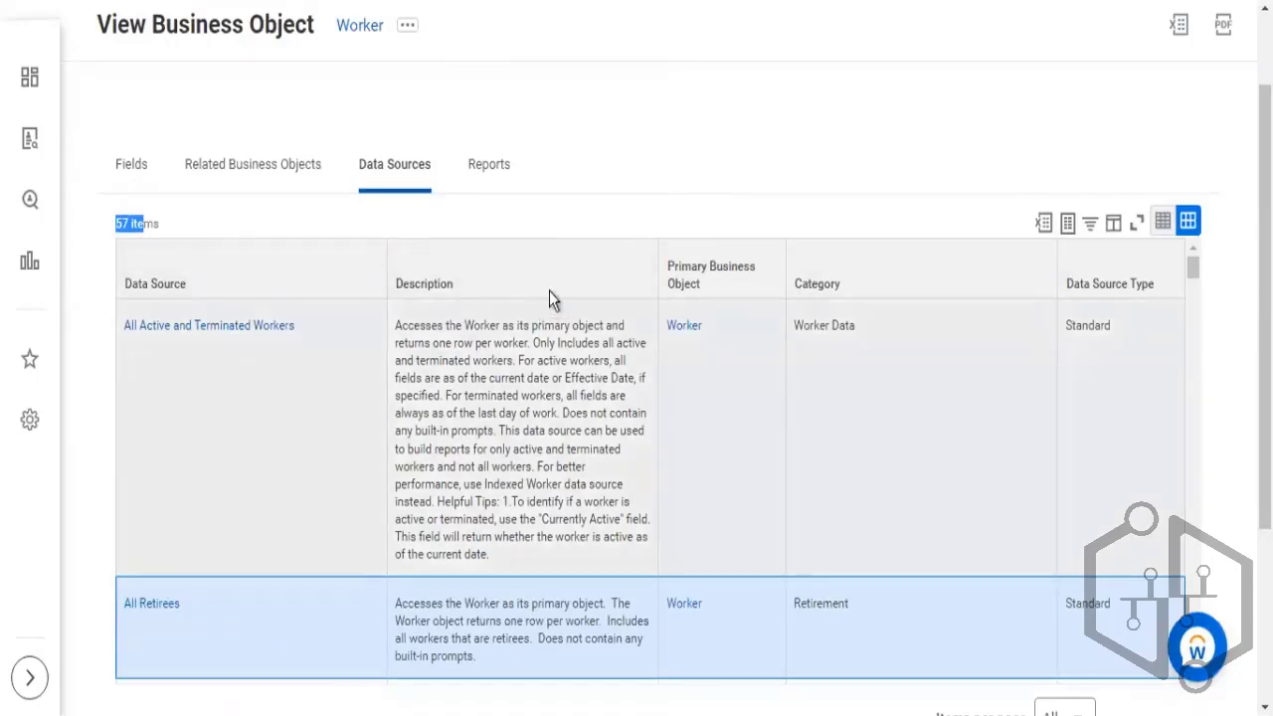
pyautogui.scroll(-1, 545, 338)
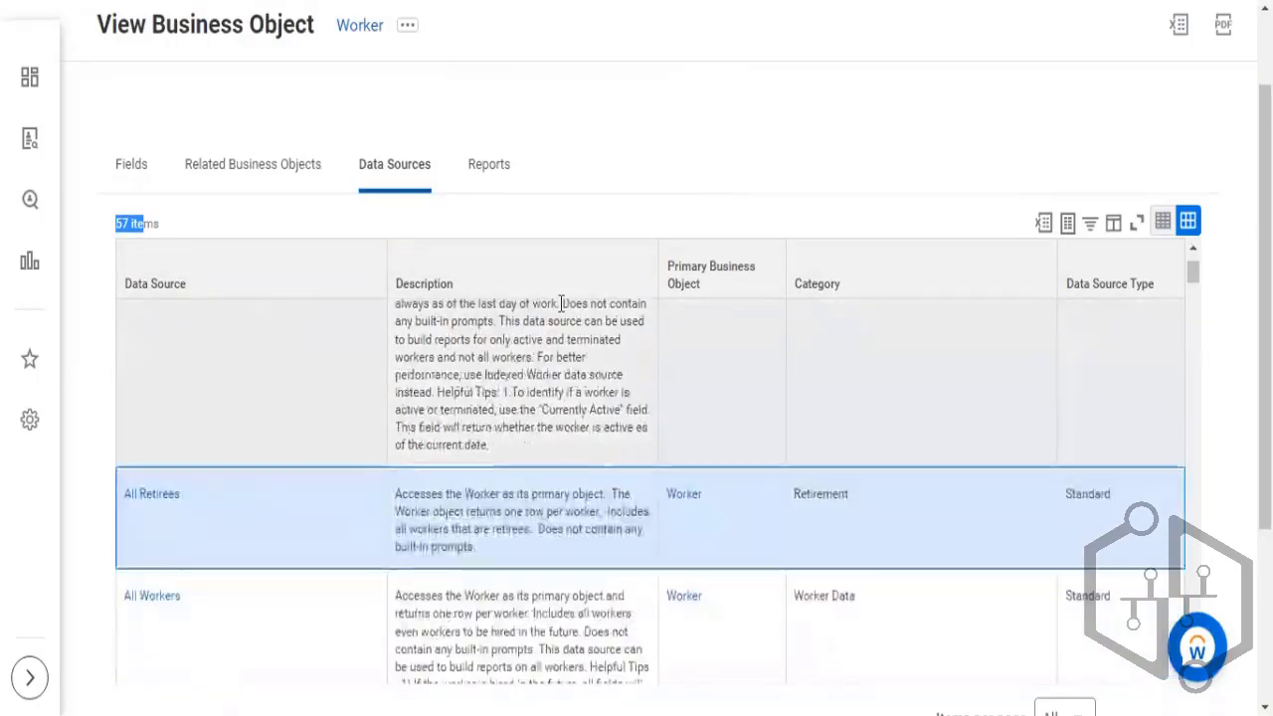
pyautogui.scroll(1, 193, 356)
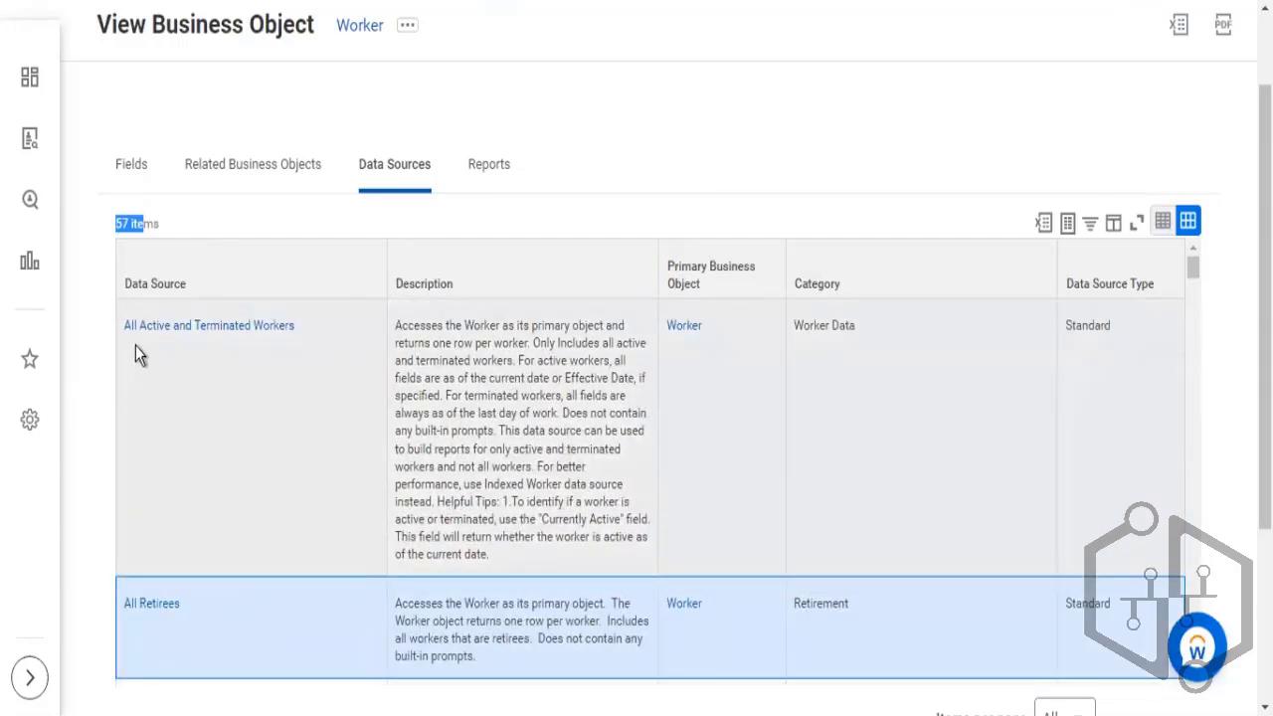
# Step: Compare the descriptions of the All Active and Terminated Workers and All Workers data sources
pyautogui.click(290, 347)
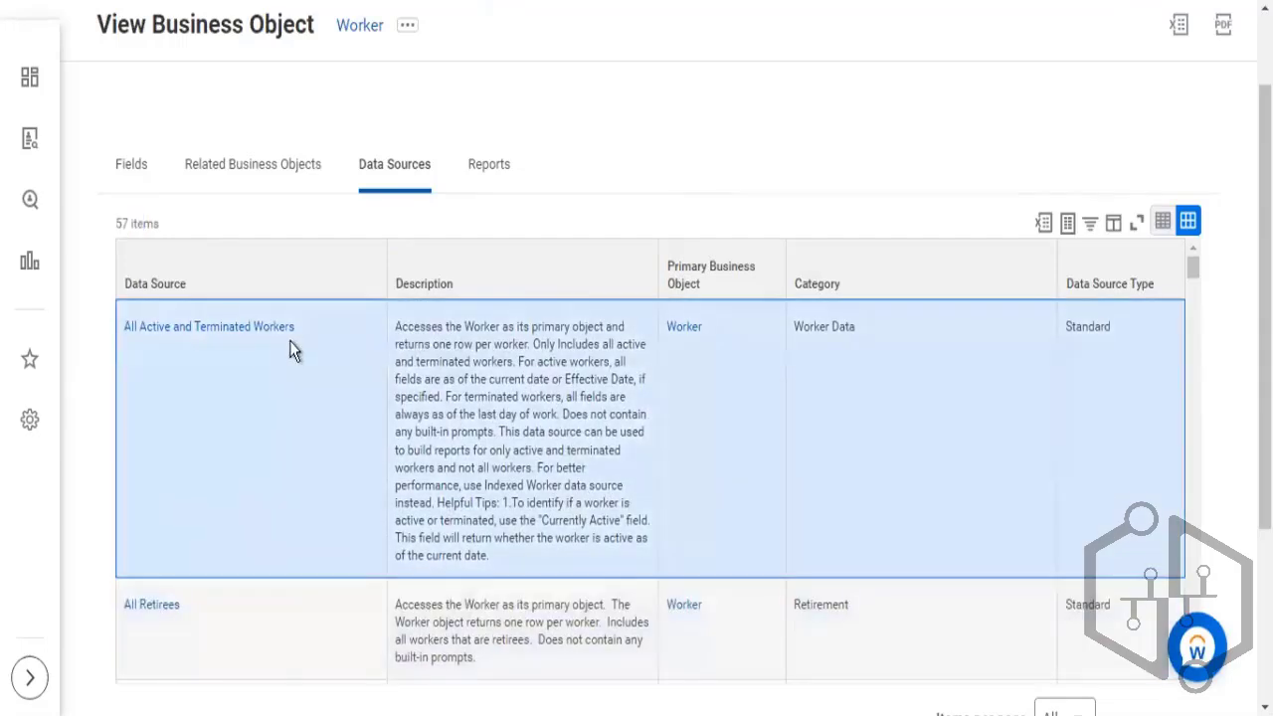
pyautogui.moveTo(486, 329); pyautogui.dragTo(597, 361)
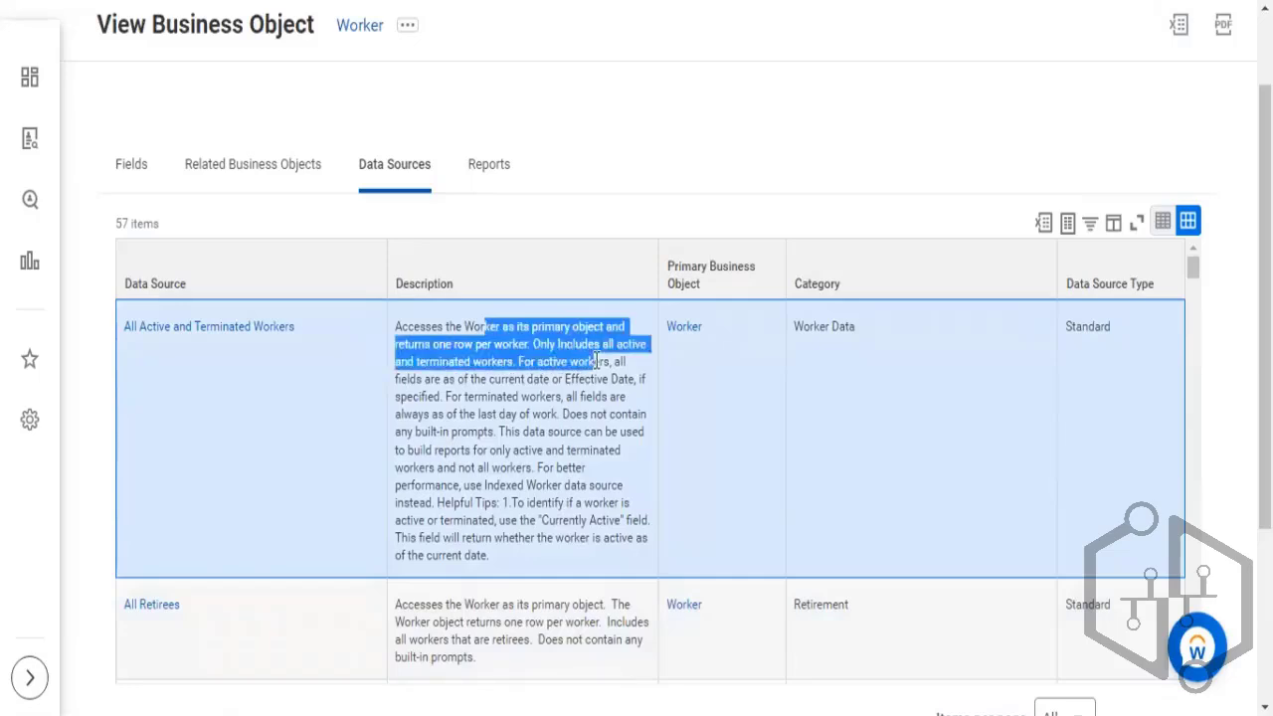
pyautogui.scroll(-1, 320, 487)
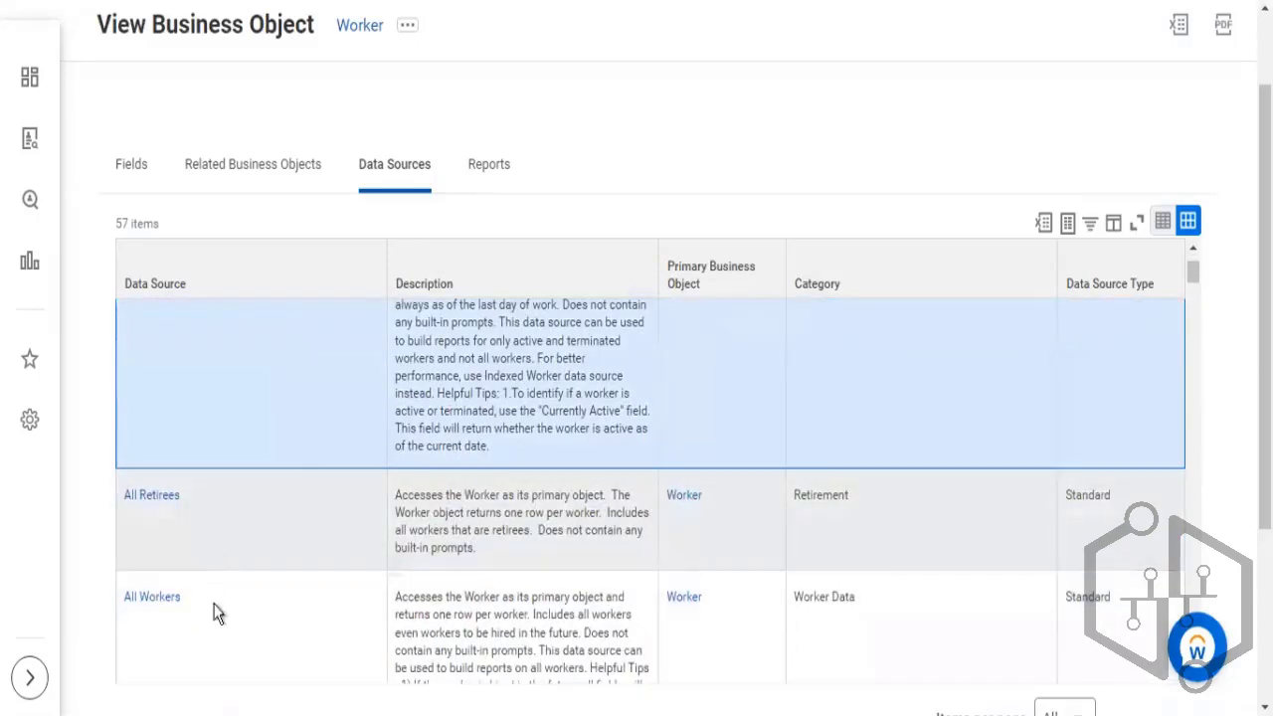
pyautogui.moveTo(142, 610); pyautogui.dragTo(189, 607)
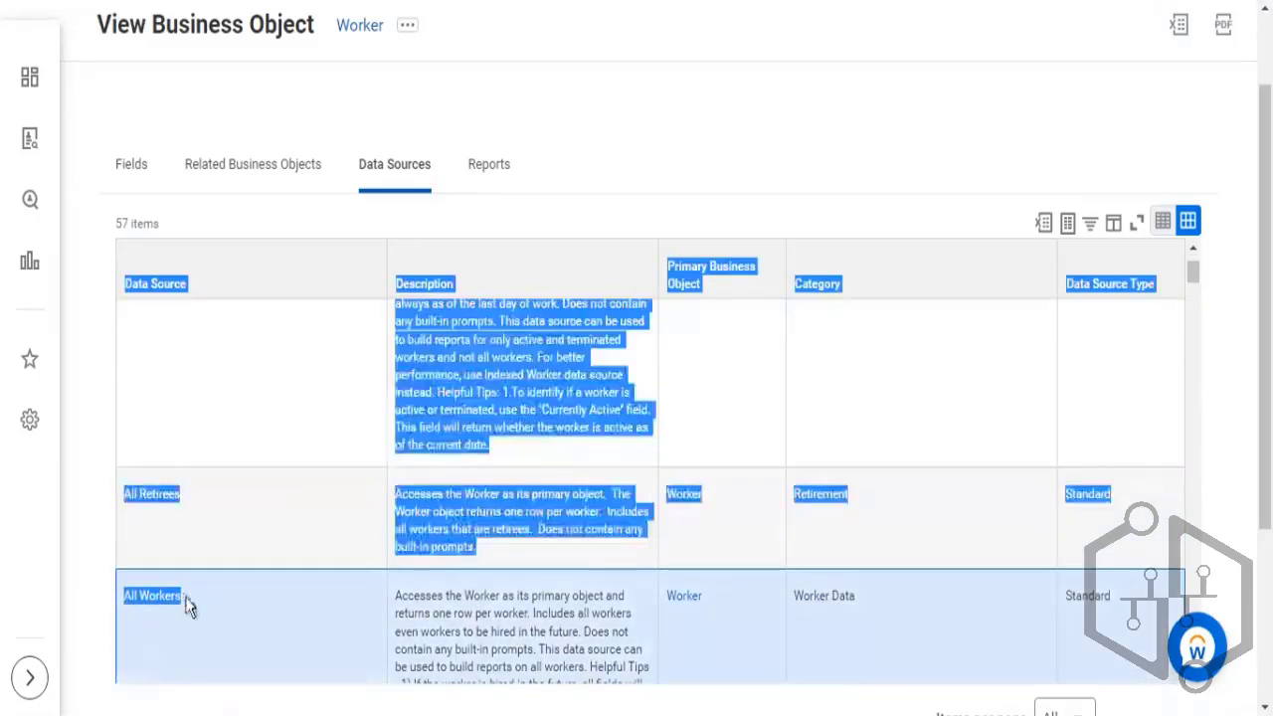
pyautogui.click(229, 607)
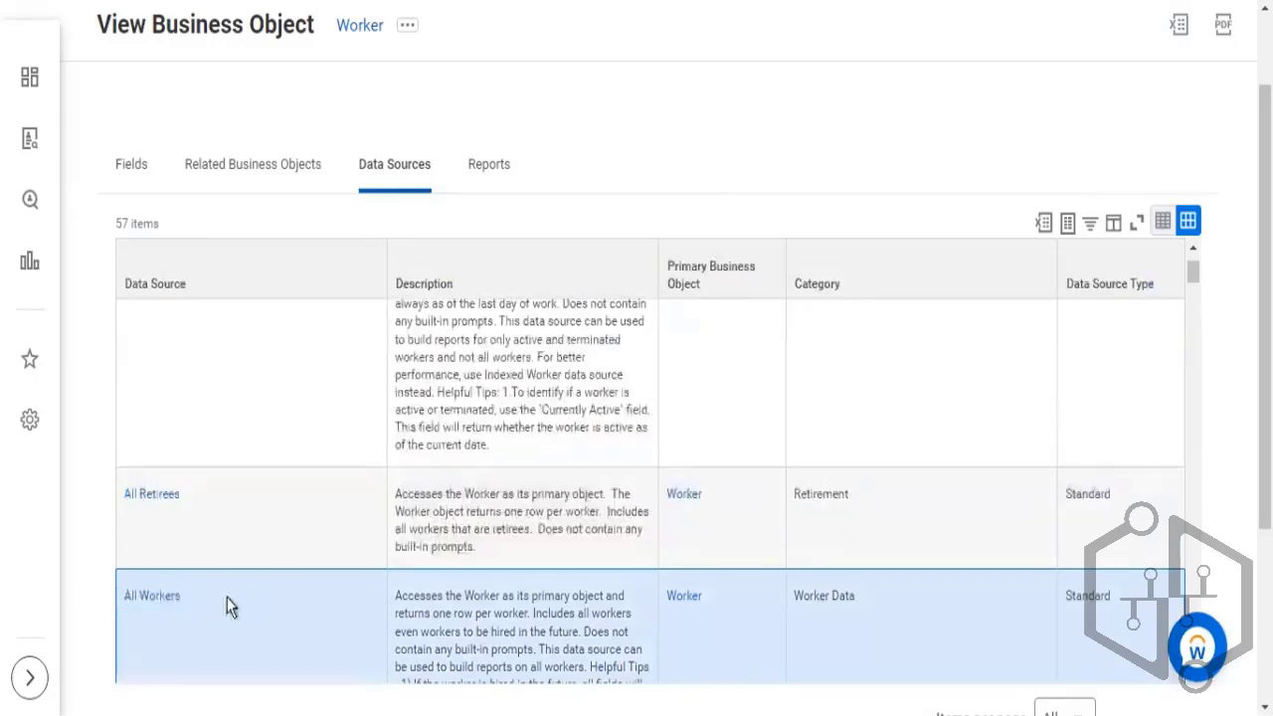
pyautogui.scroll(-1, 238, 562)
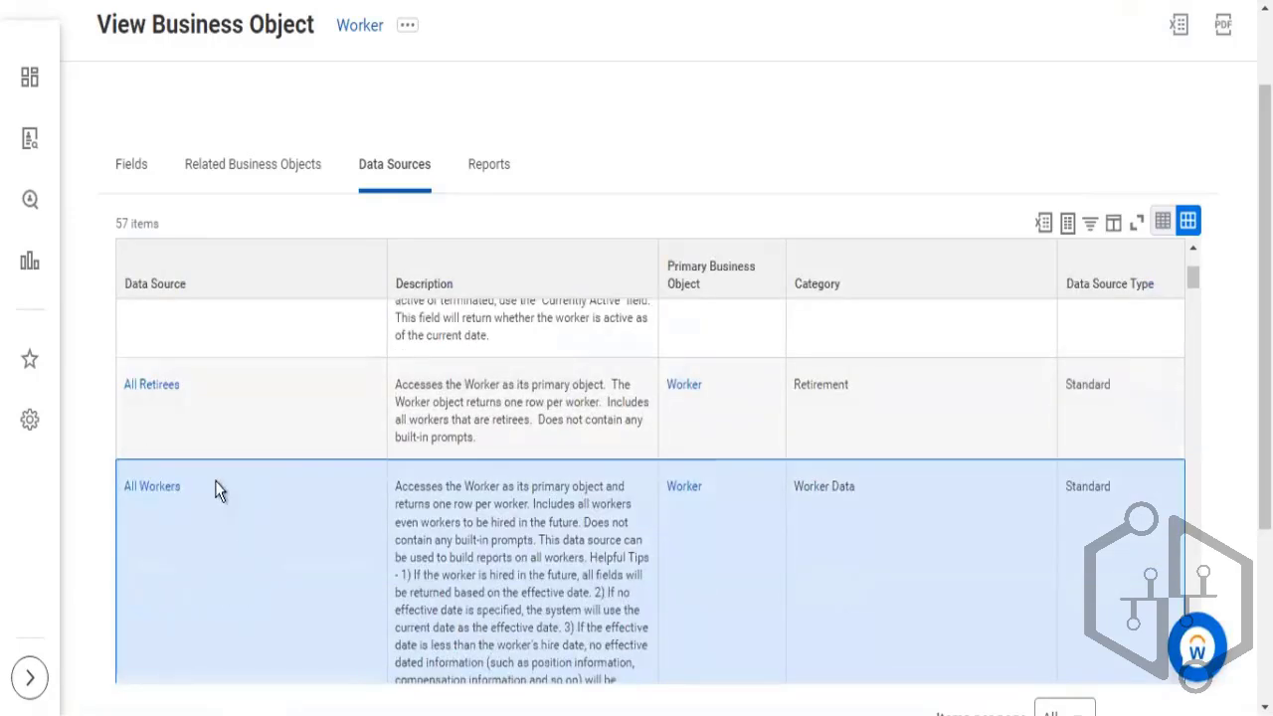
# Step: Review how the All Active and Terminated Workers data source handles field dates, referring back to All Workers
pyautogui.moveTo(209, 487); pyautogui.dragTo(123, 487)
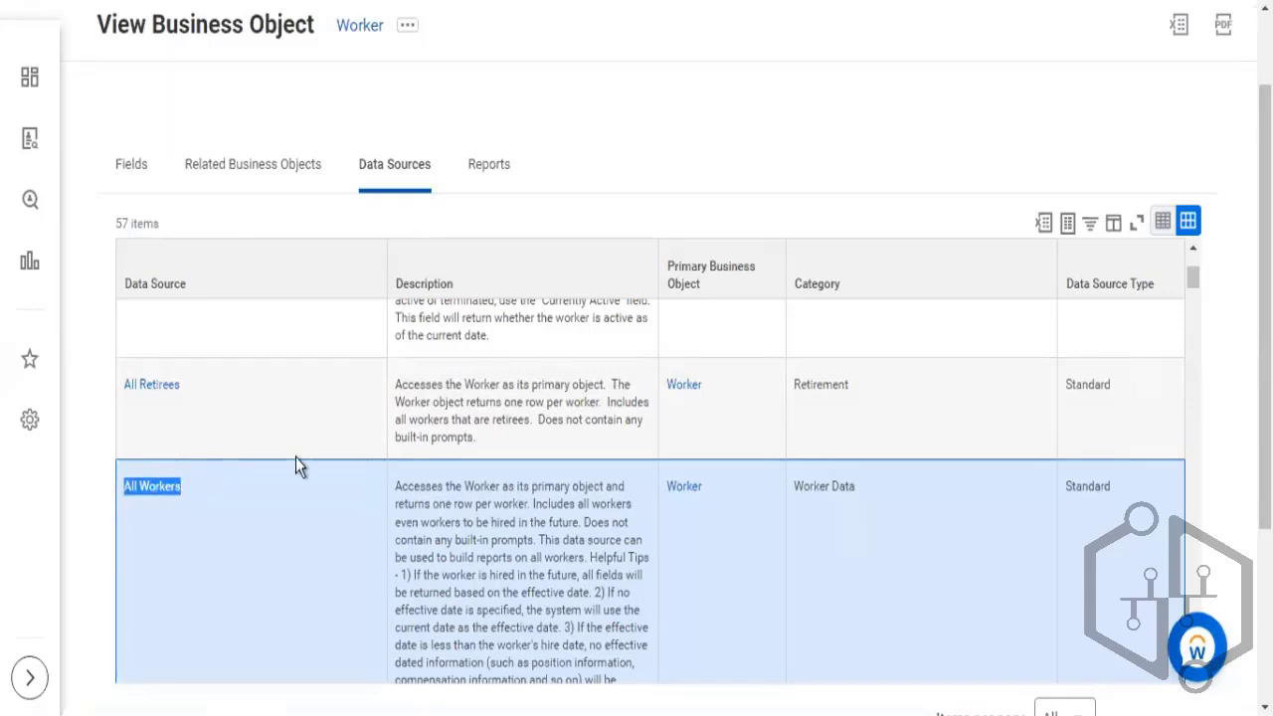
pyautogui.scroll(2, 309, 341)
pyautogui.moveTo(294, 334); pyautogui.dragTo(149, 329)
pyautogui.scroll(-3, 626, 236)
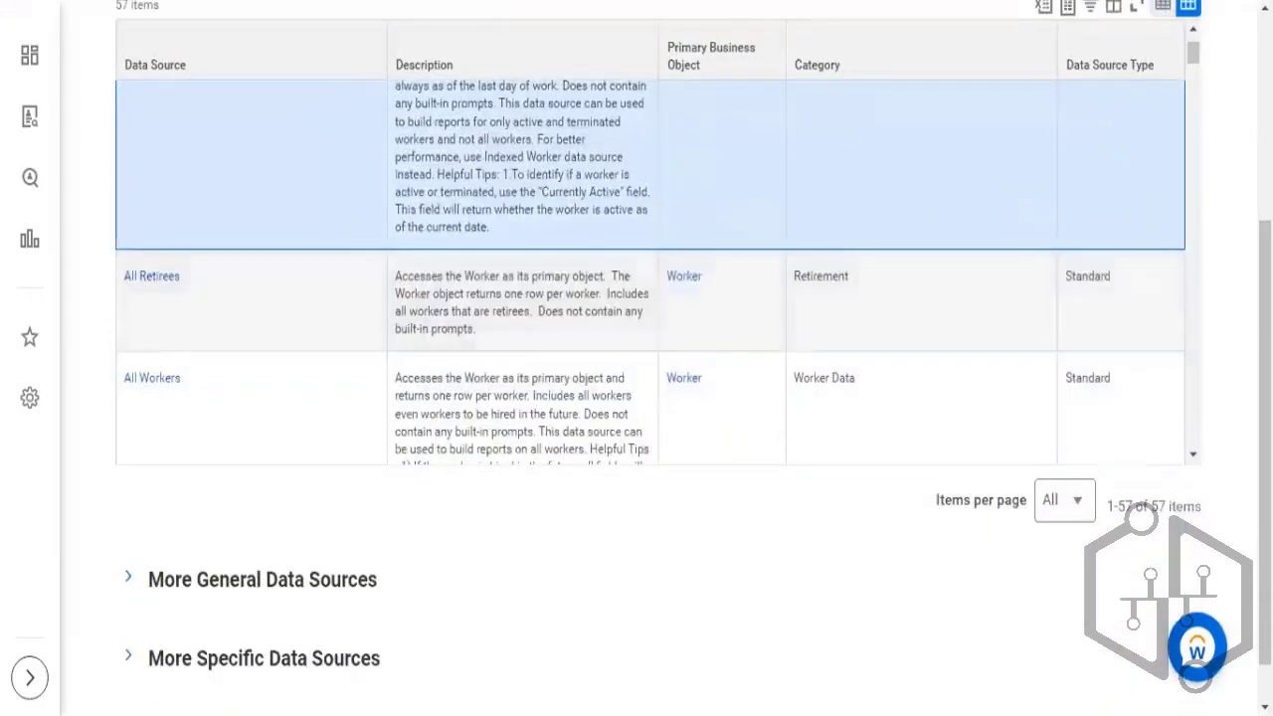
pyautogui.scroll(2, 723, 217)
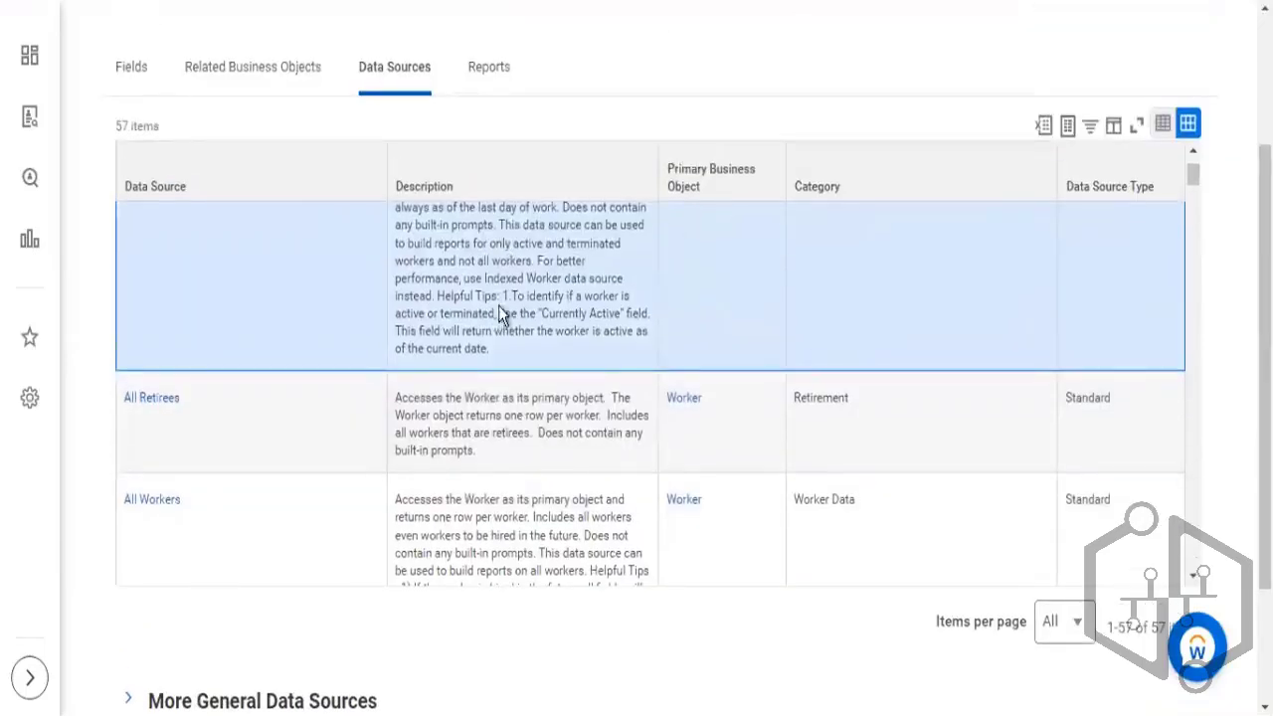
pyautogui.scroll(1, 511, 291)
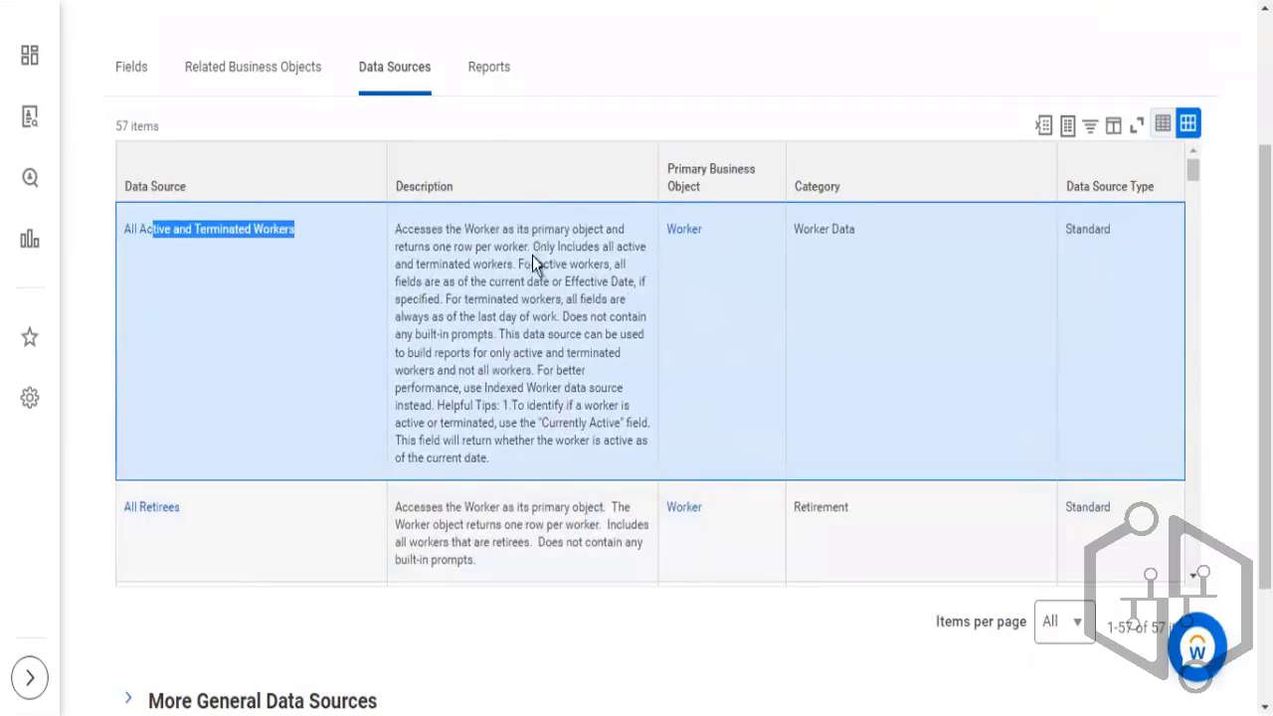
pyautogui.moveTo(516, 263); pyautogui.dragTo(550, 299)
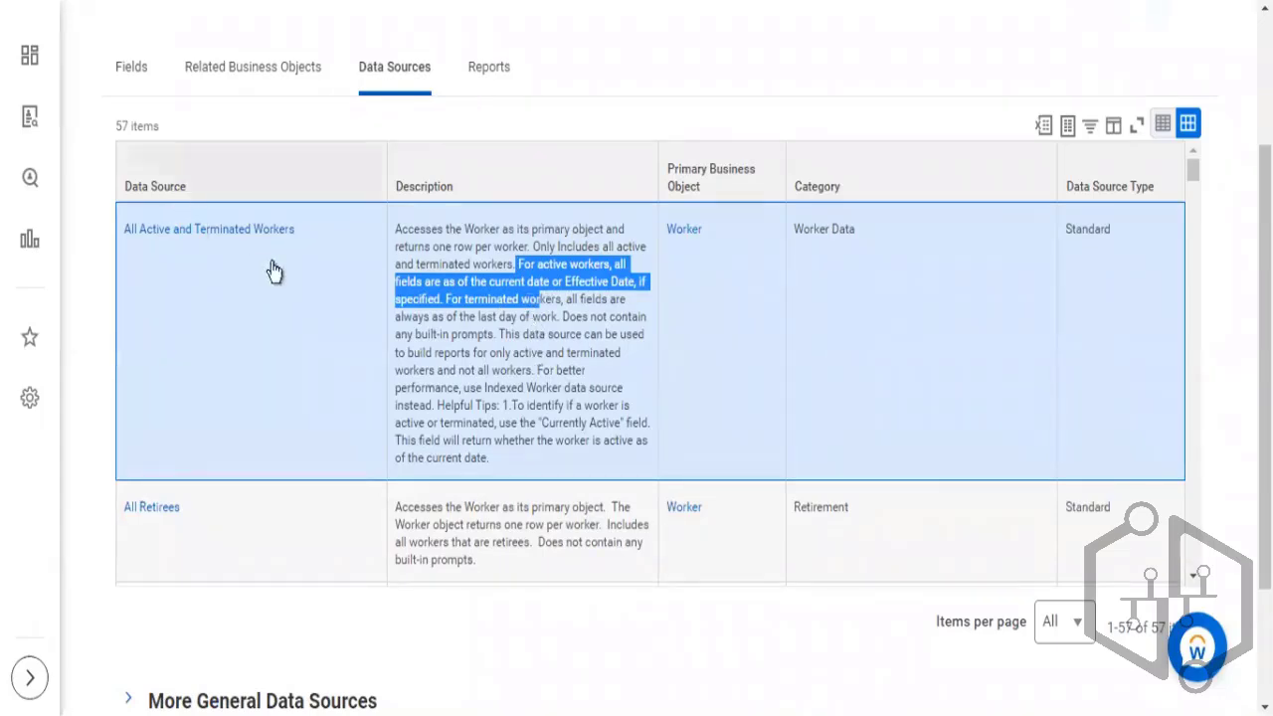
pyautogui.moveTo(321, 238); pyautogui.dragTo(114, 242)
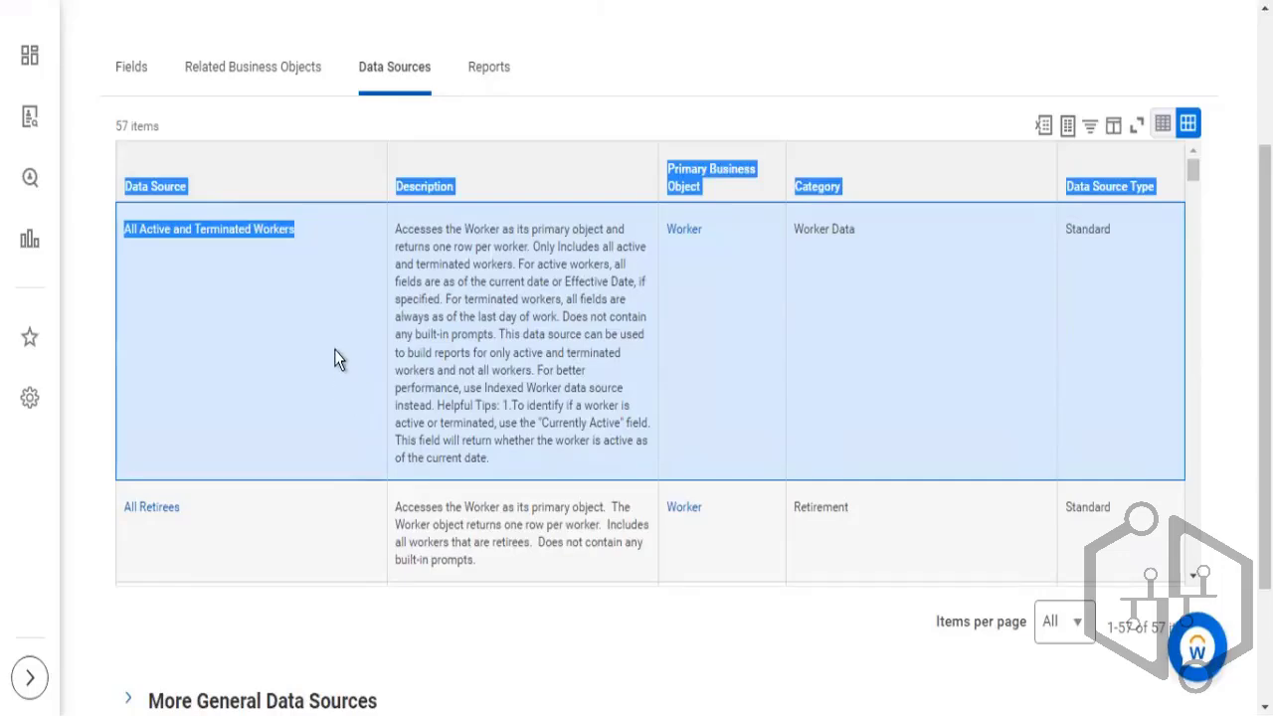
pyautogui.scroll(1, 334, 349)
pyautogui.moveTo(294, 340); pyautogui.dragTo(131, 362)
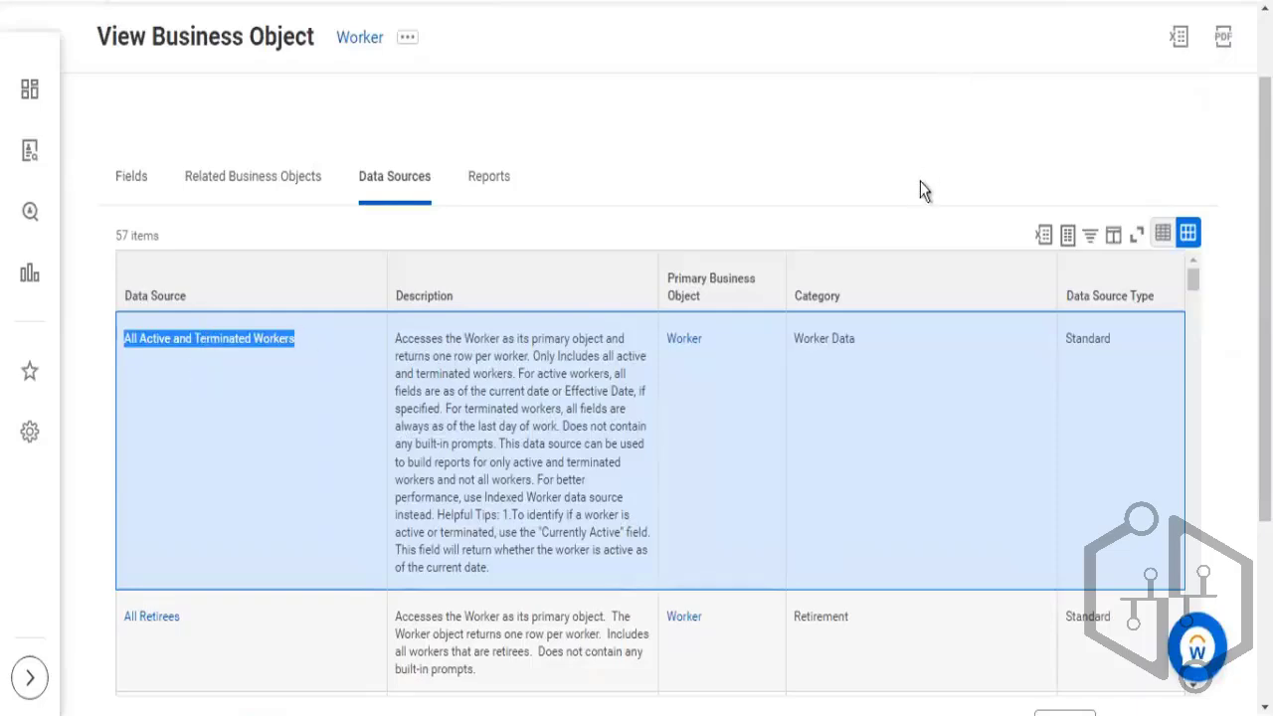
# Step: Look through the Worker data sources from All Retirees down to the My Direct and Indirect Workers entry
pyautogui.scroll(-2, 931, 174)
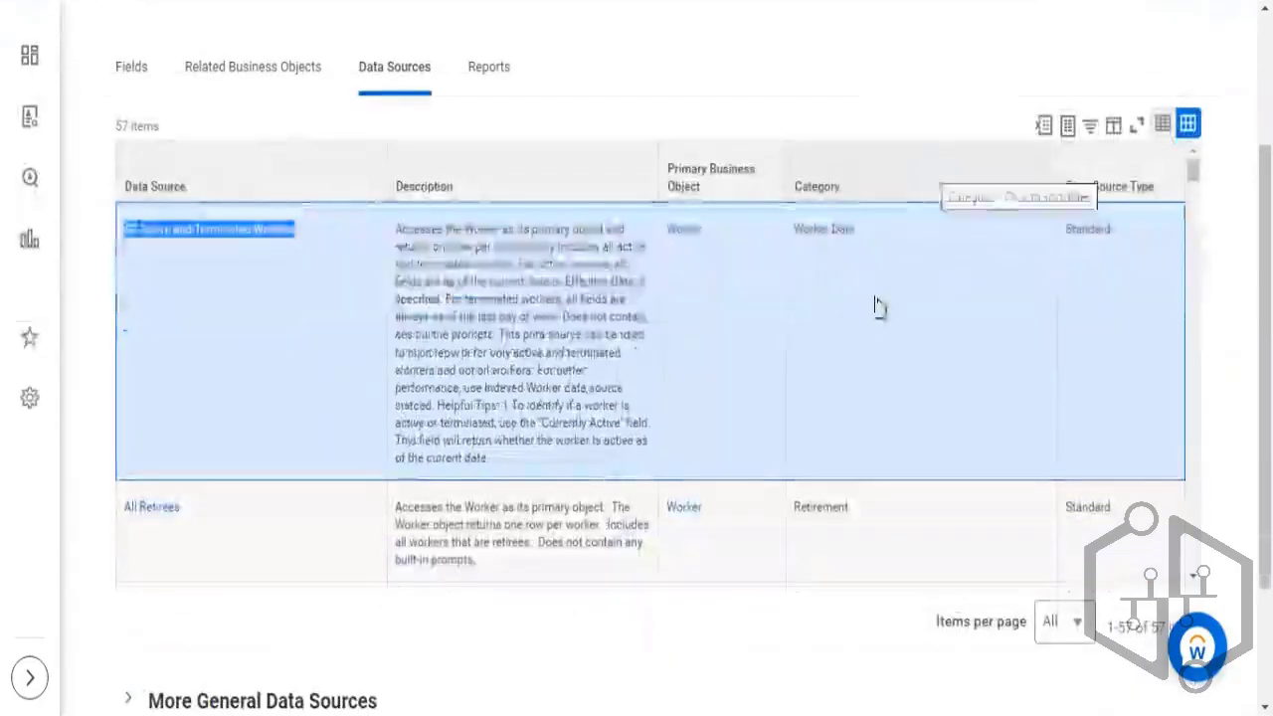
pyautogui.scroll(-3, 875, 301)
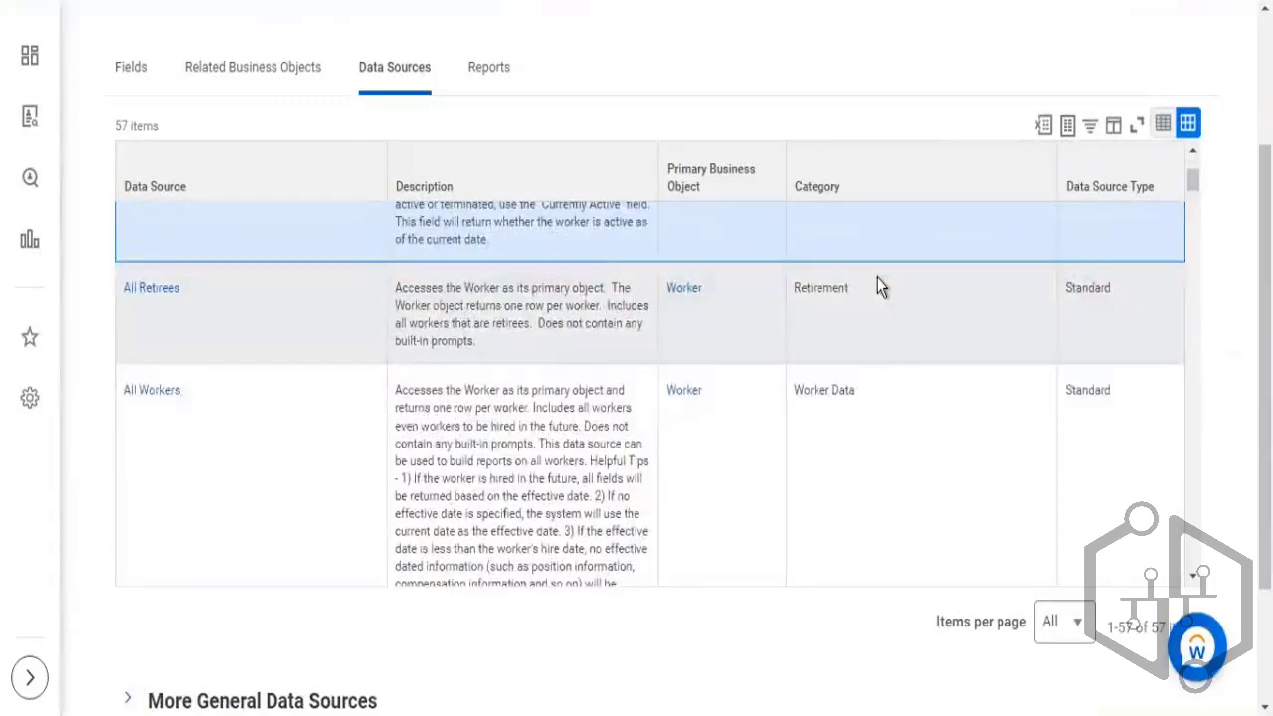
pyautogui.scroll(-2, 877, 282)
pyautogui.scroll(-2, 877, 285)
pyautogui.scroll(-4, 877, 277)
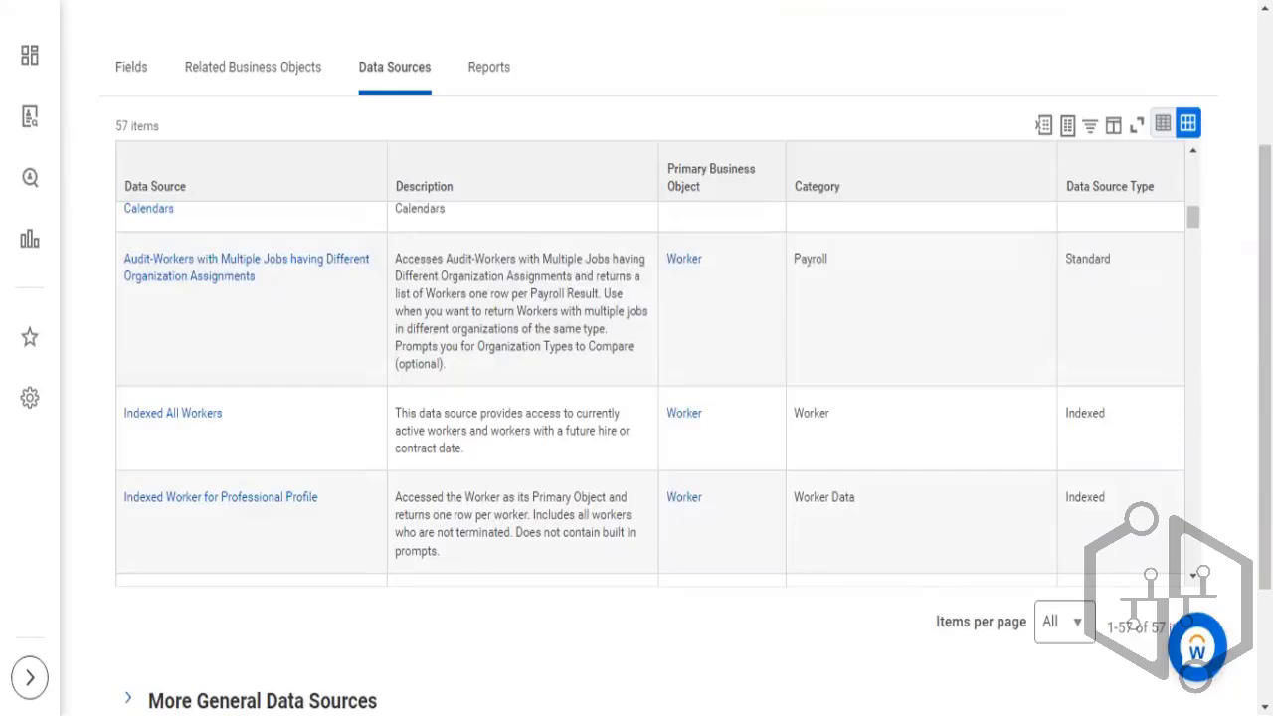
pyautogui.scroll(-3, 524, 328)
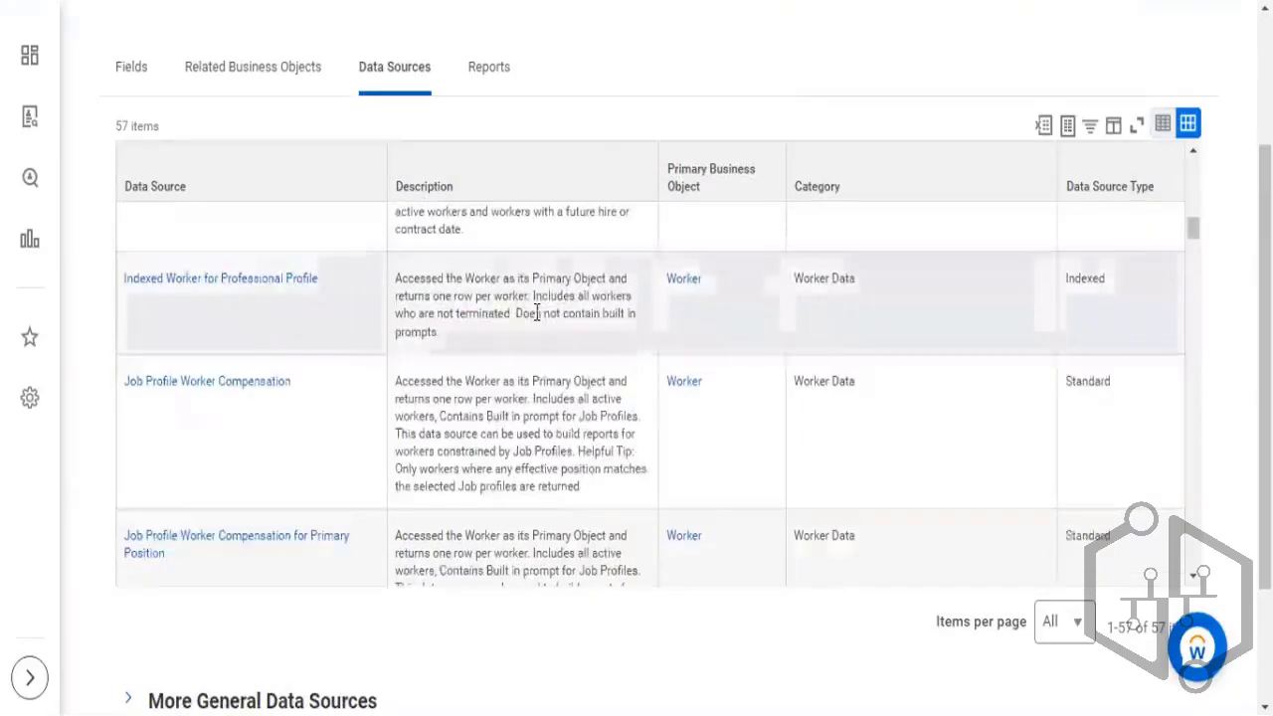
pyautogui.scroll(-4, 547, 297)
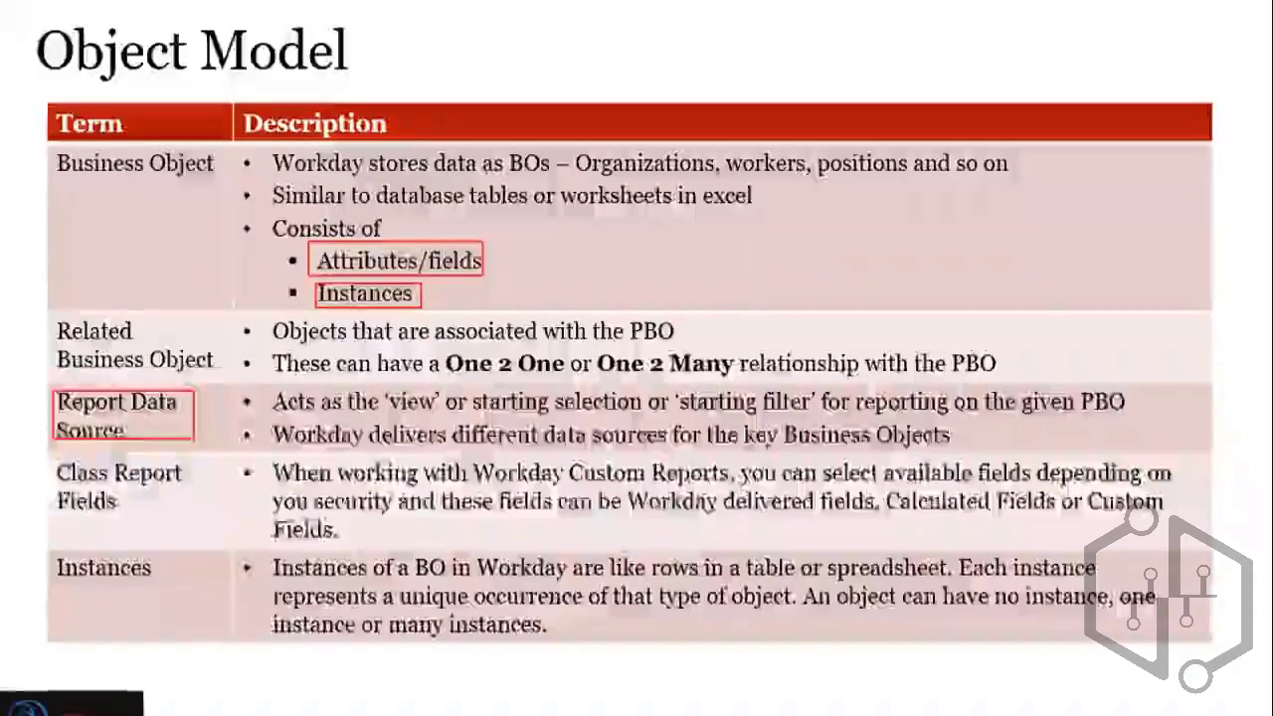
# Step: Switch to the Object Model slide, outline Related Business Object, and return to Workday
pyautogui.moveTo(47, 317); pyautogui.dragTo(223, 376)
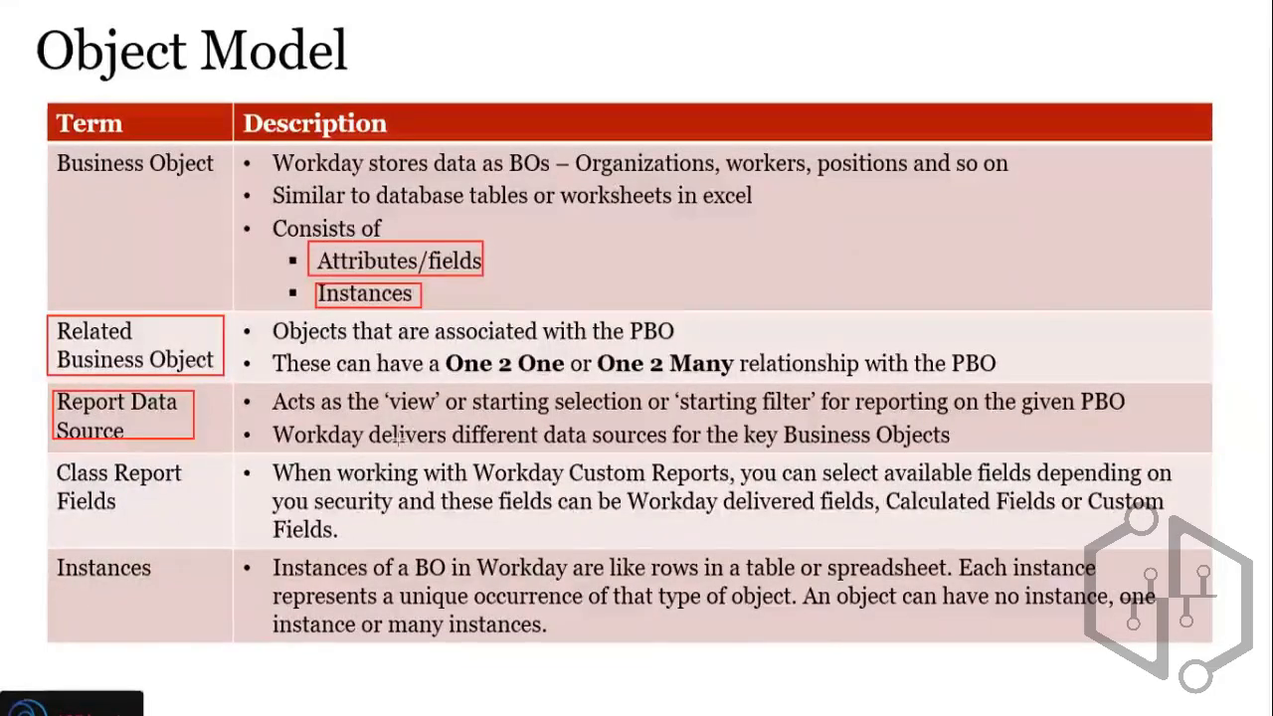
pyautogui.hotkey('alt', 'Tab')
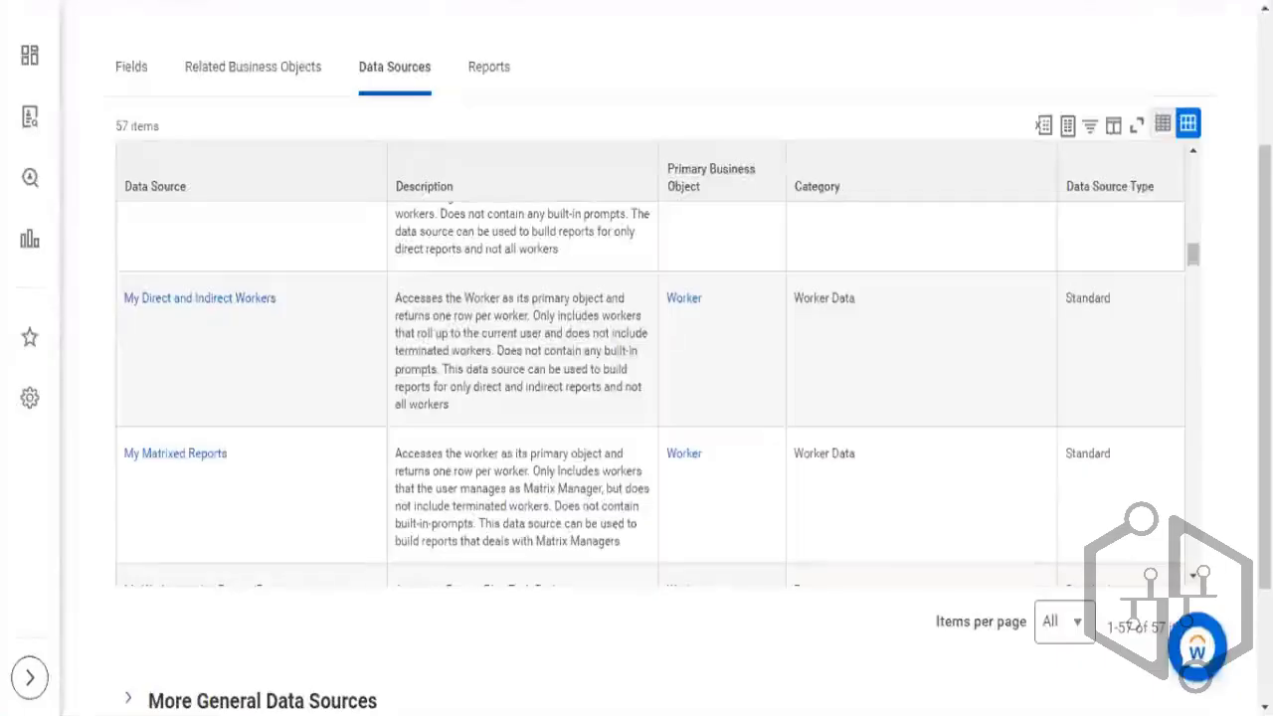
pyautogui.scroll(3, 257, 60)
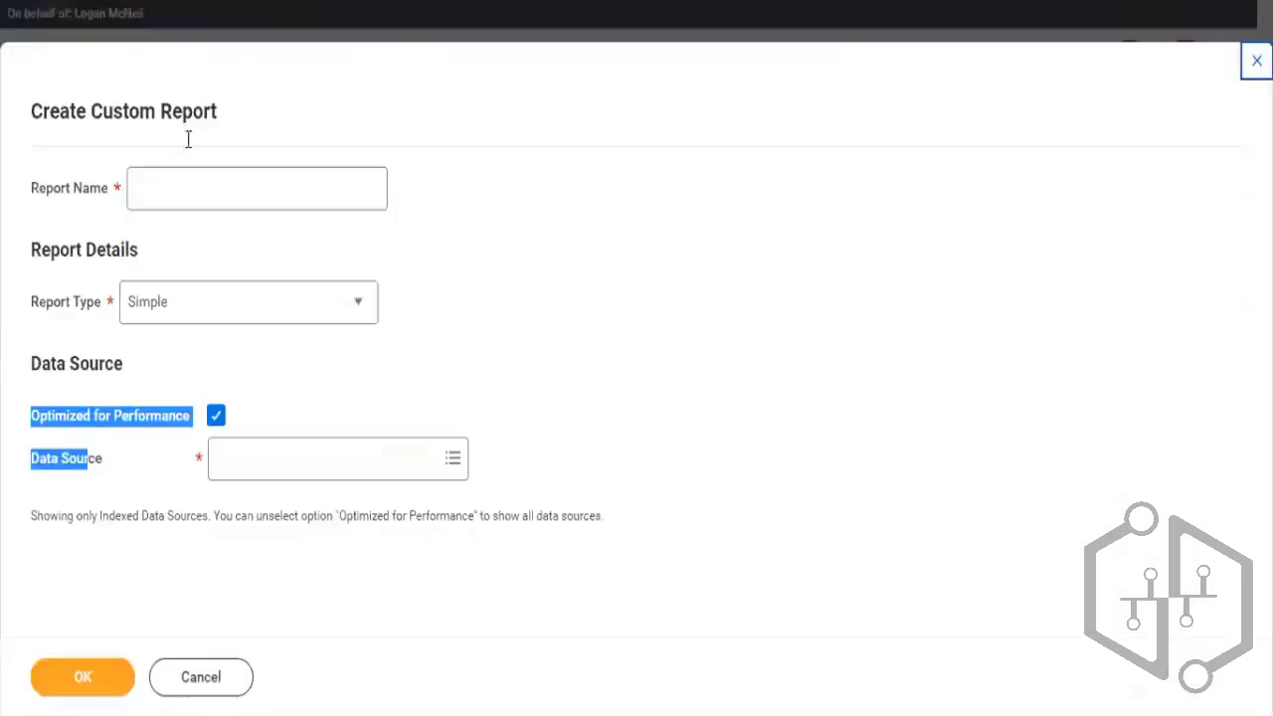
# Step: Name the new custom report "KPMG2 - Worker Details" in Workday's Create Custom Report form
pyautogui.click(183, 188)
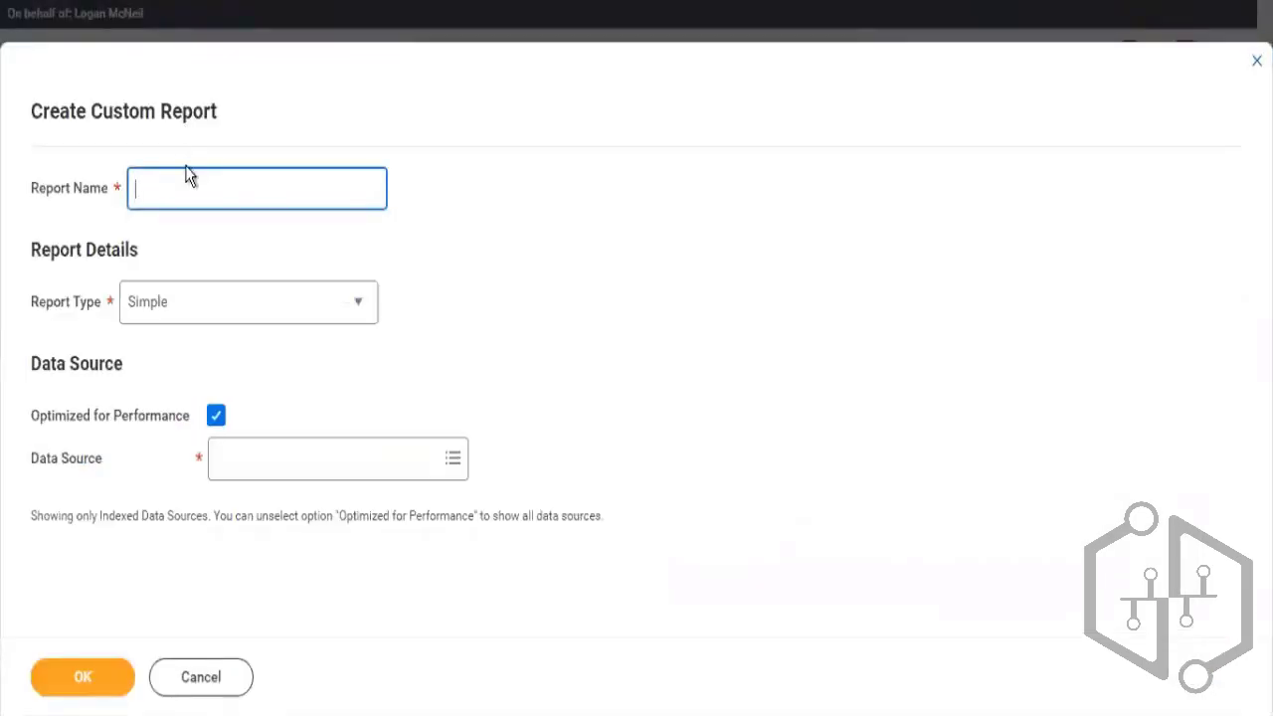
pyautogui.write('KOM')
pyautogui.press('BackSpace')
pyautogui.press('BackSpace')
pyautogui.write('PMG2')
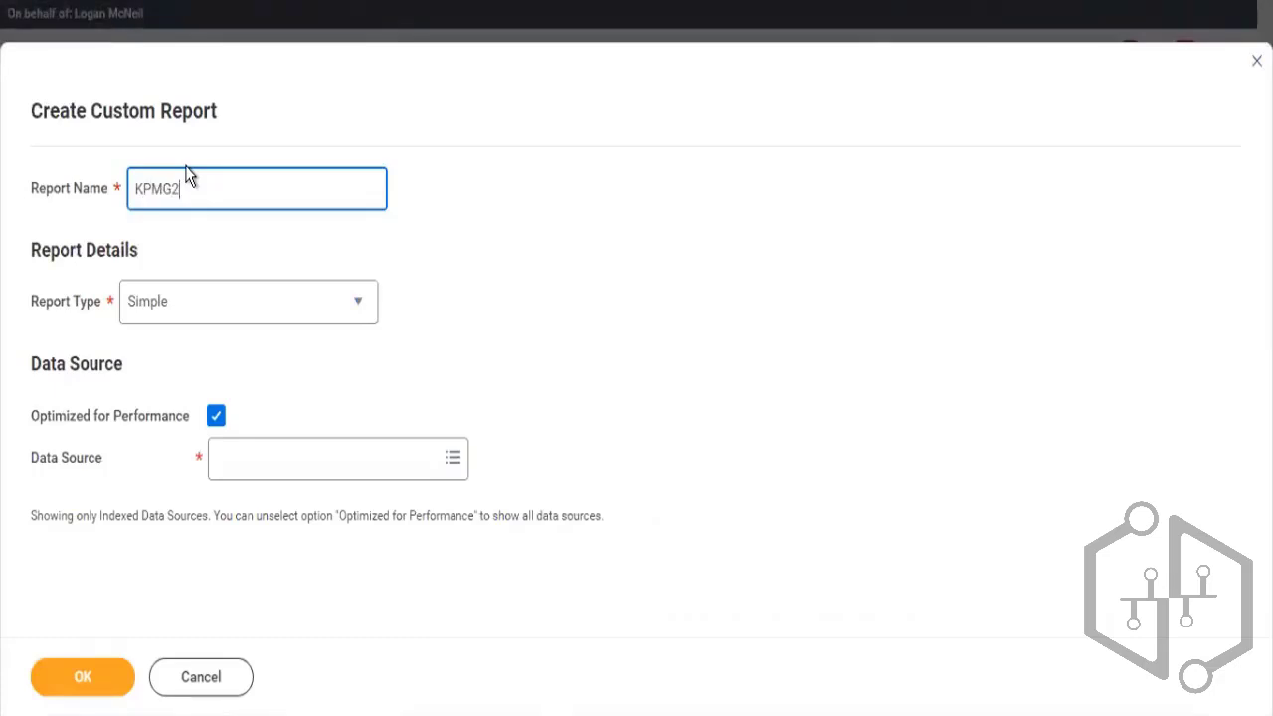
pyautogui.write(' - Worker Details')
# Step: Set the custom report's type to Advanced and check its Data Source and Optimized for Performance settings
pyautogui.click(225, 280)
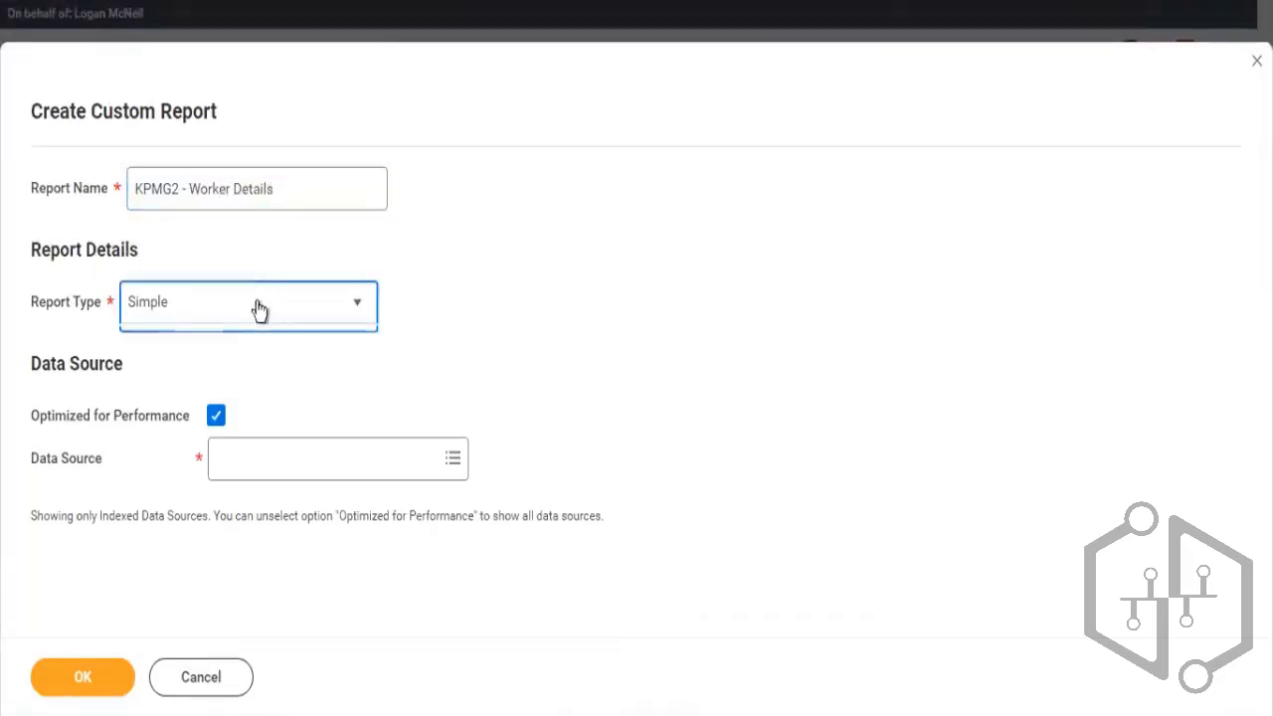
pyautogui.click(257, 309)
pyautogui.click(176, 375)
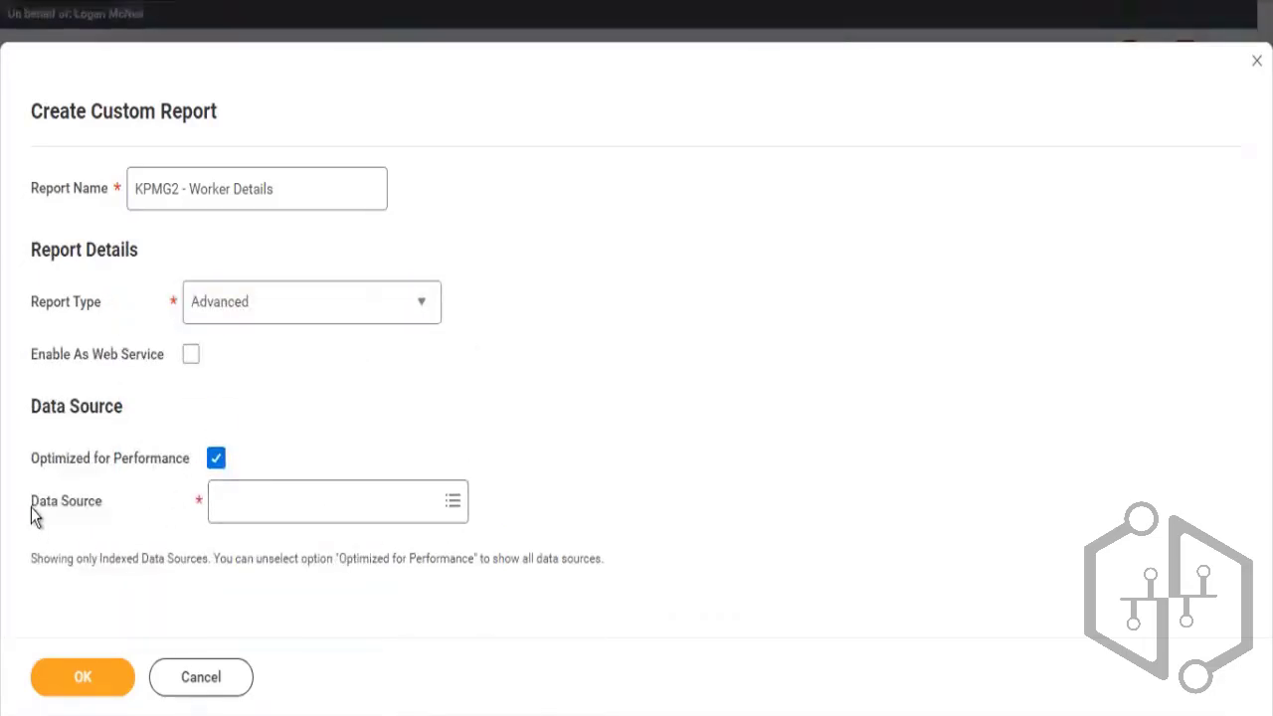
pyautogui.moveTo(31, 506); pyautogui.dragTo(76, 507)
pyautogui.moveTo(46, 459); pyautogui.dragTo(131, 475)
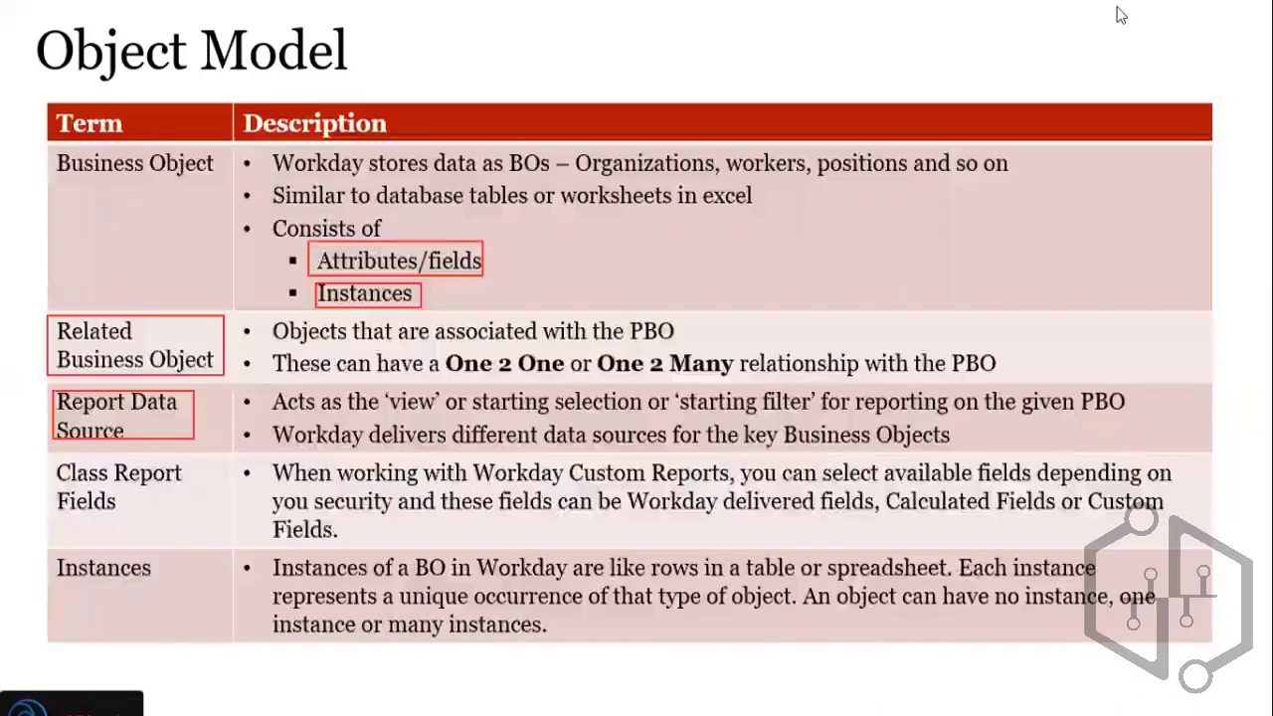
# Step: Switch to the Object Model slide, clear all annotations, and advance to the slide comparing Workday with RDBMS
pyautogui.click(1121, 15)
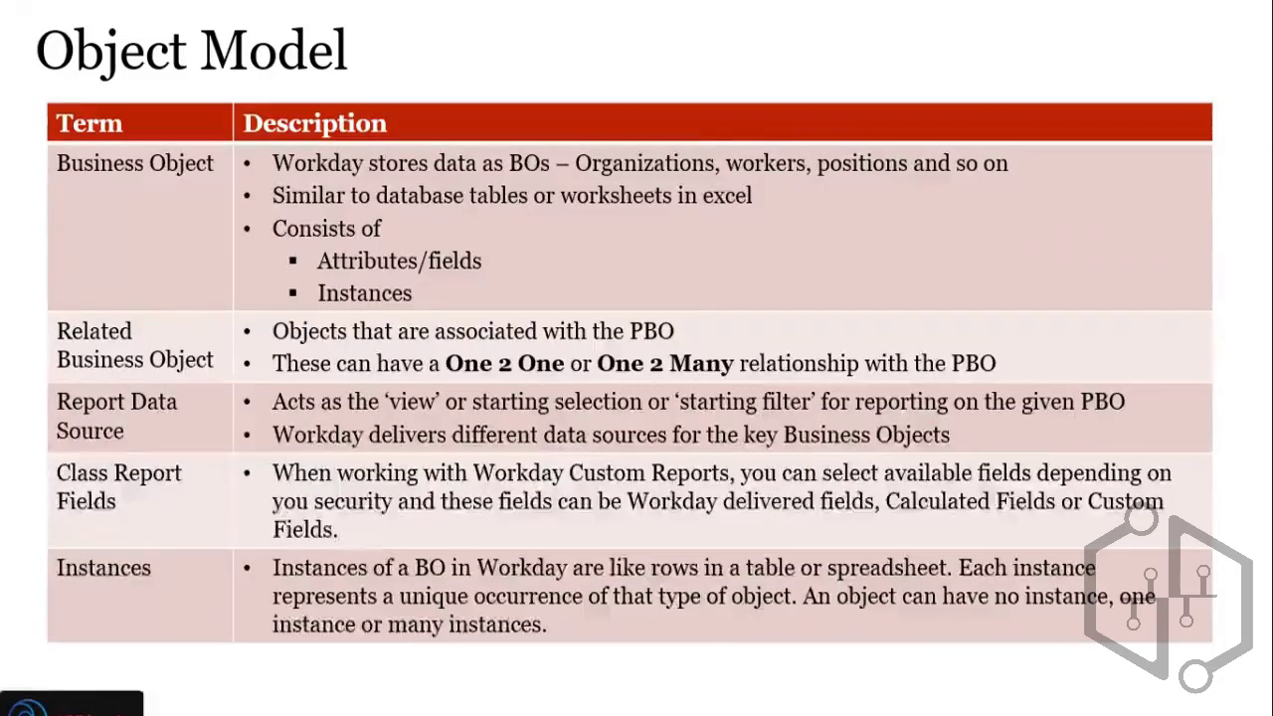
pyautogui.press('Right')
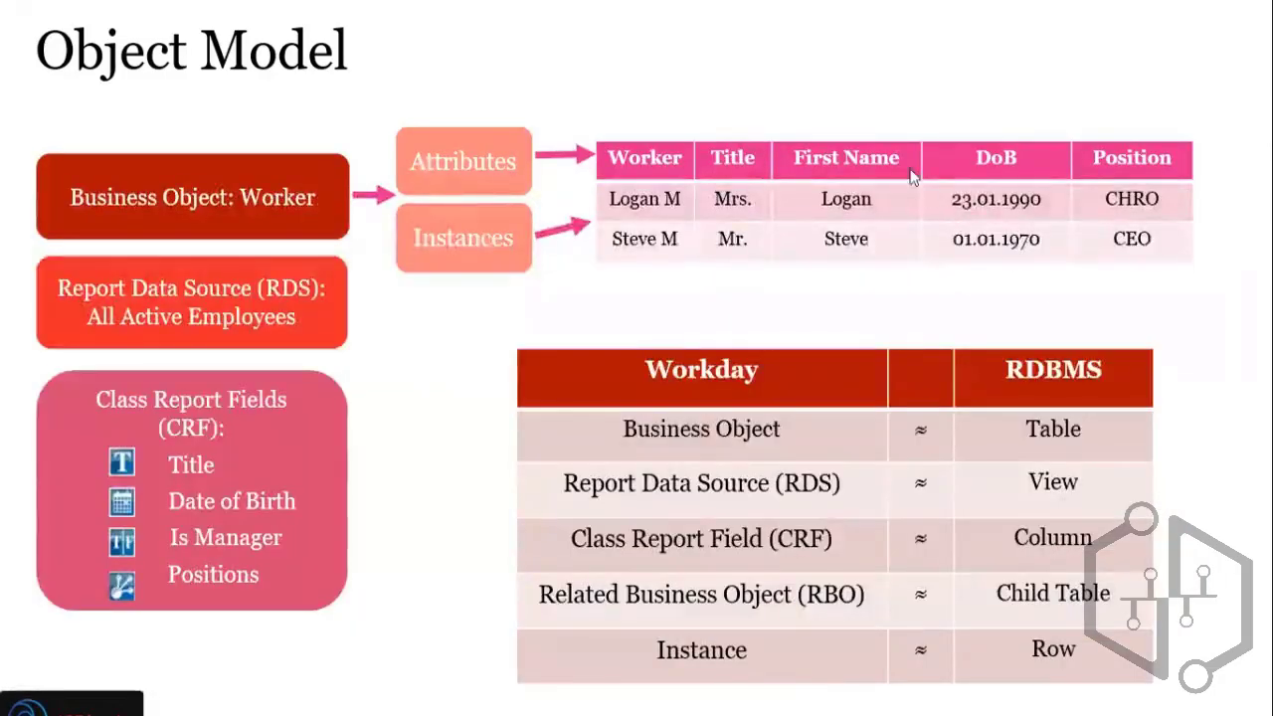
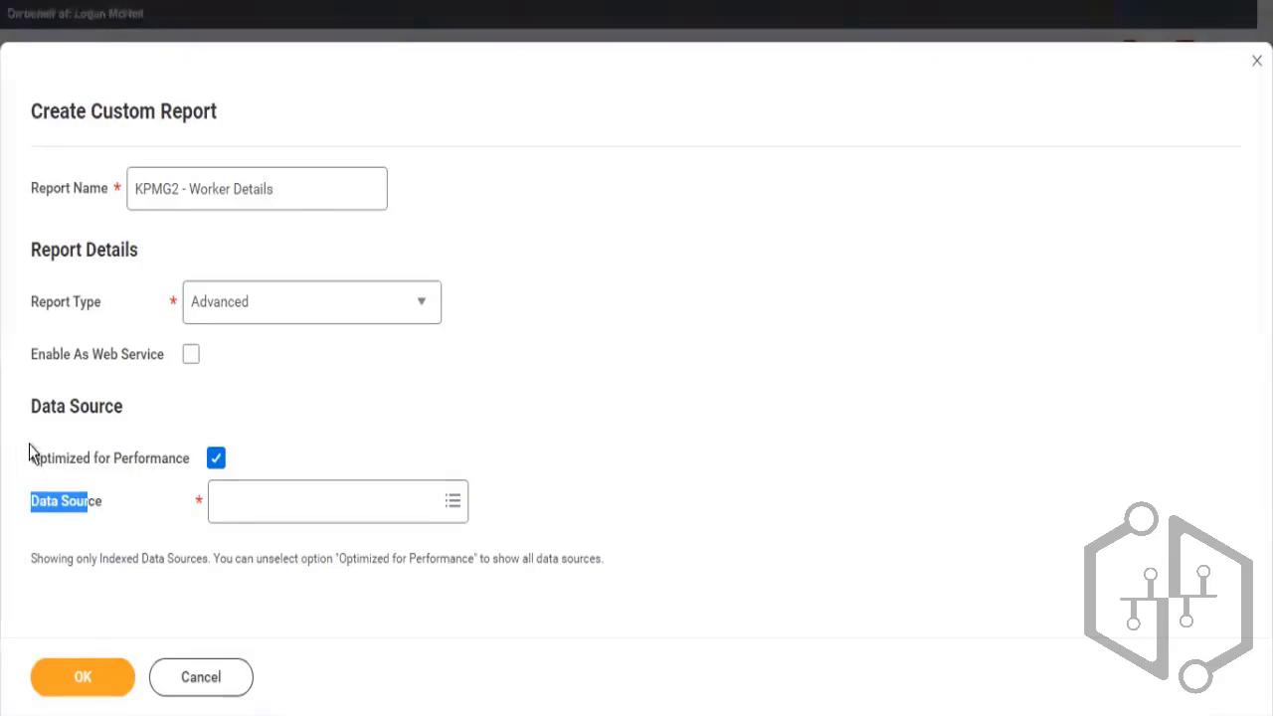
# Step: Return to Workday, check Optimized for Performance, and compare the Standard and Indexed types among the Worker data sources
pyautogui.moveTo(40, 460); pyautogui.dragTo(155, 468)
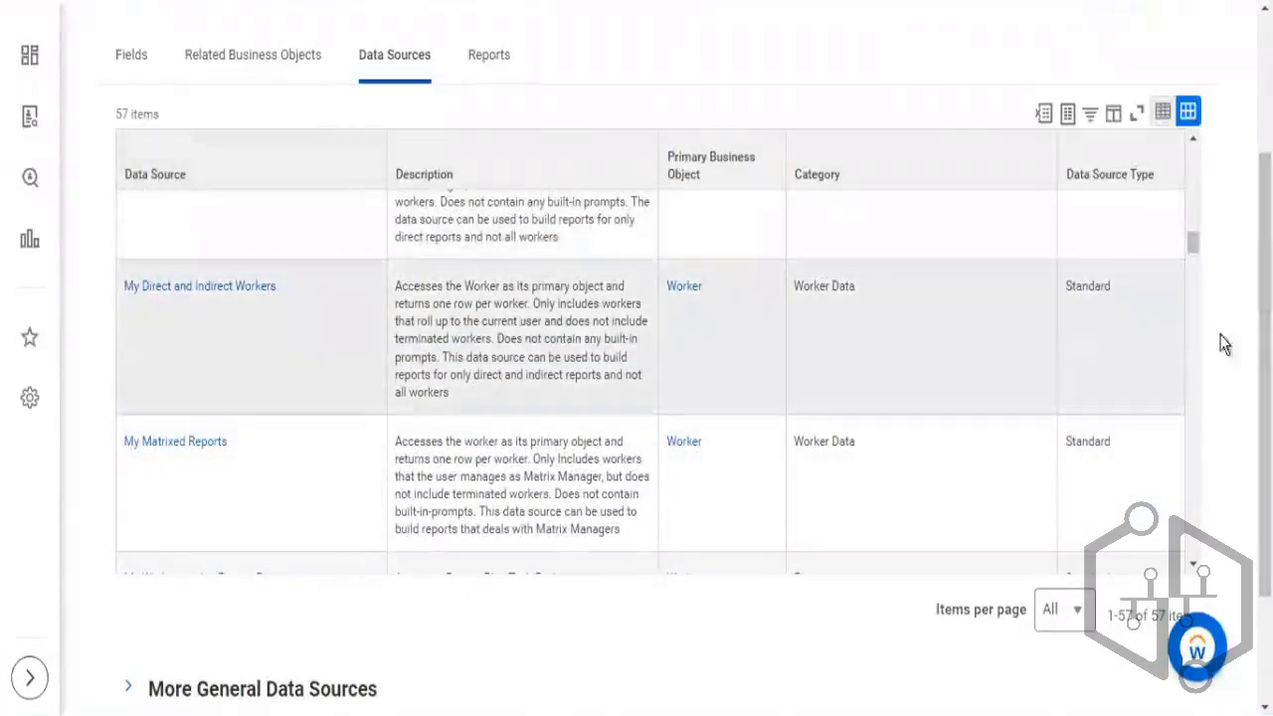
pyautogui.scroll(3, 1216, 320)
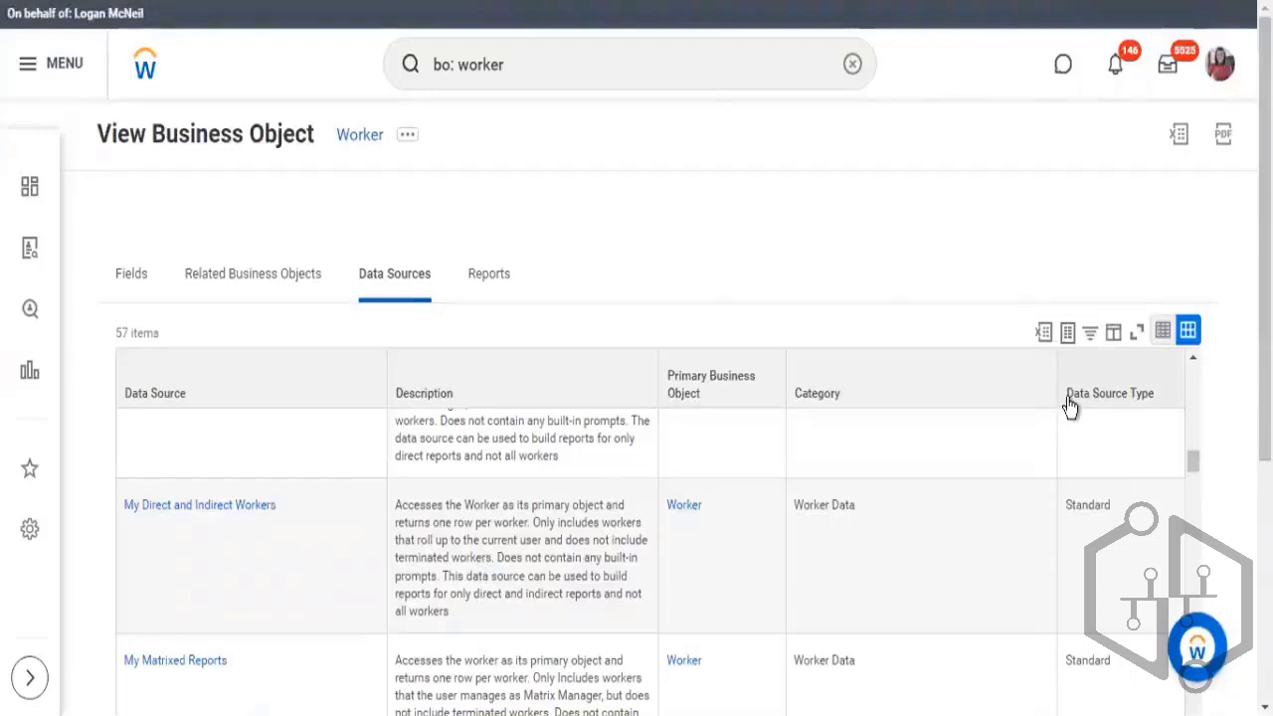
pyautogui.click(1140, 405)
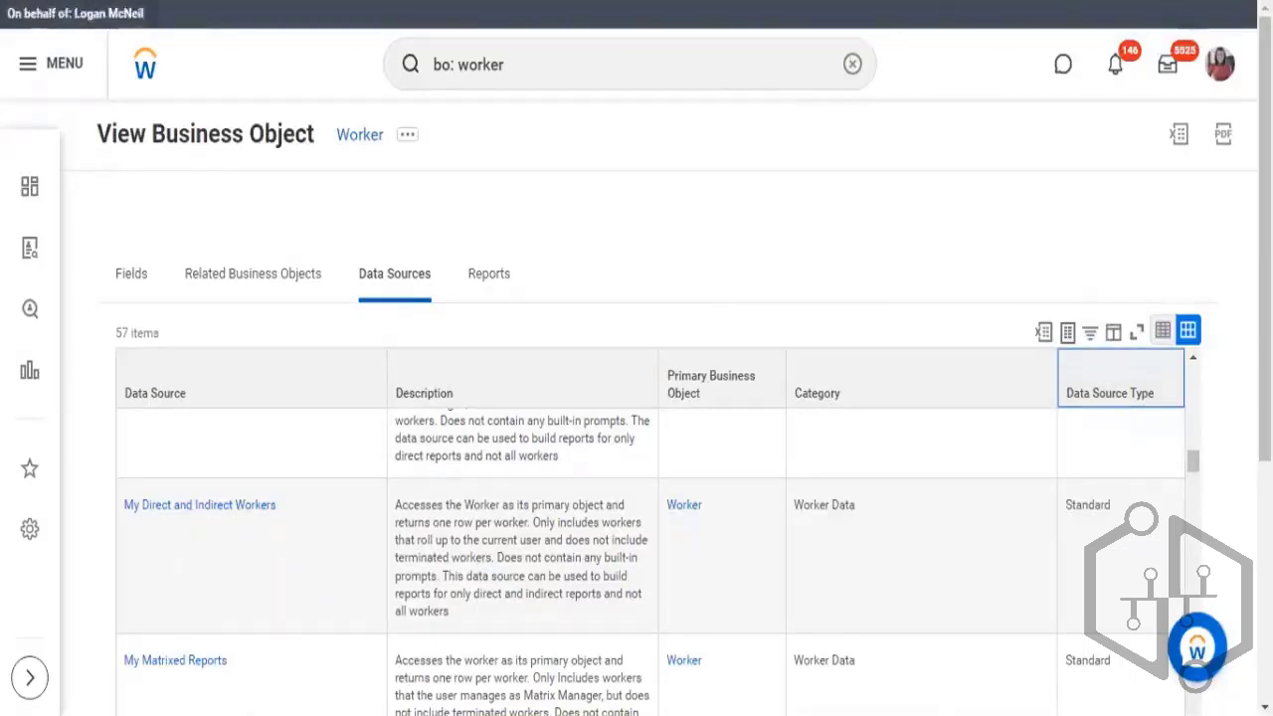
pyautogui.scroll(-2, 1233, 361)
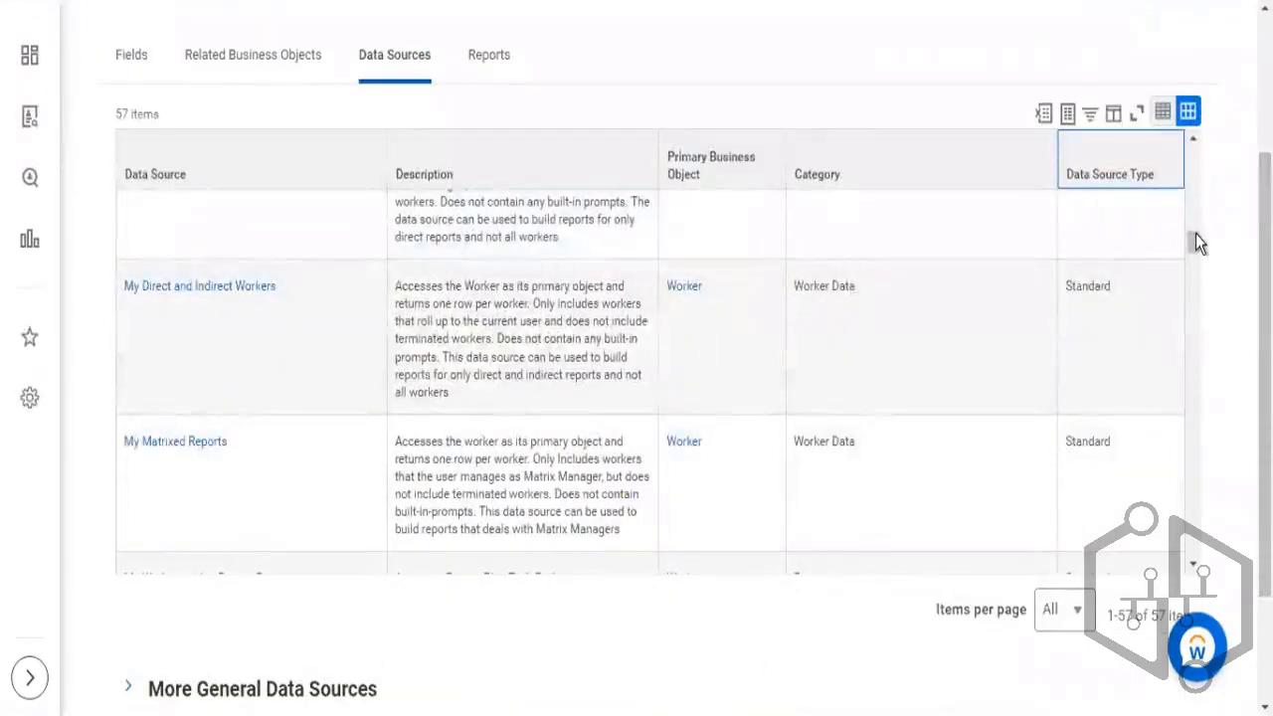
pyautogui.moveTo(1195, 243); pyautogui.dragTo(1207, 418)
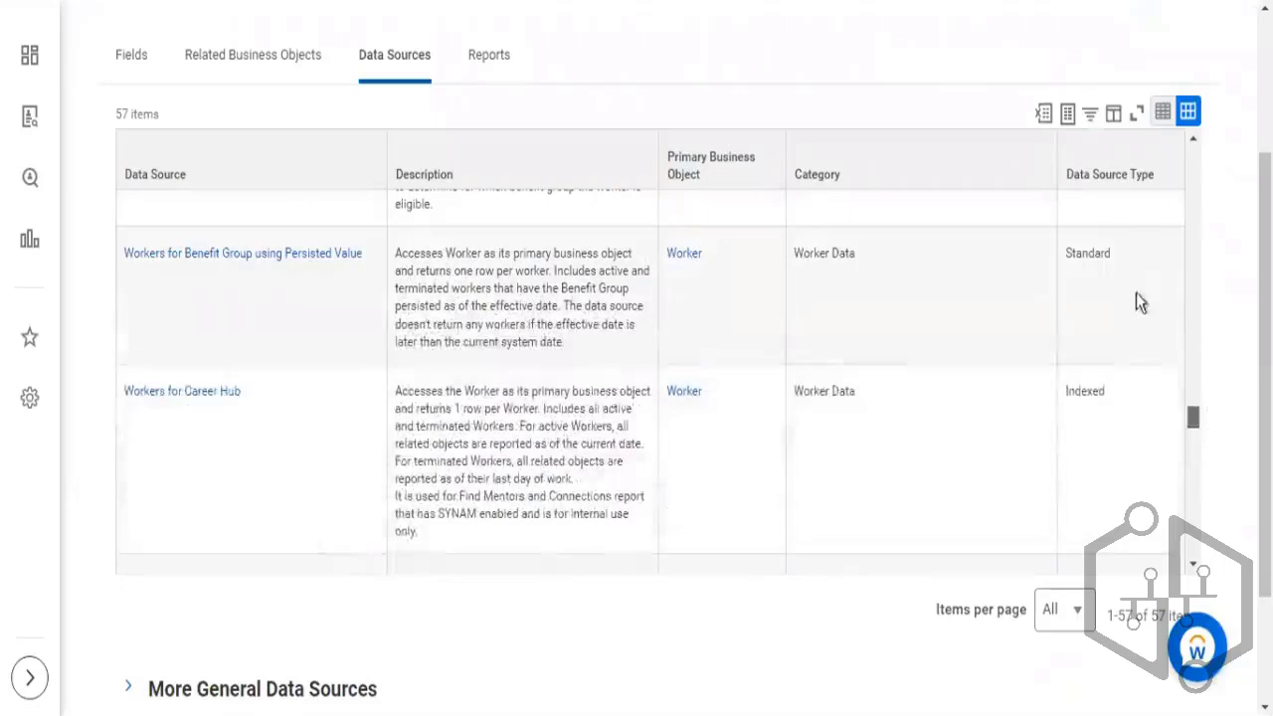
pyautogui.moveTo(1091, 255); pyautogui.dragTo(1074, 255)
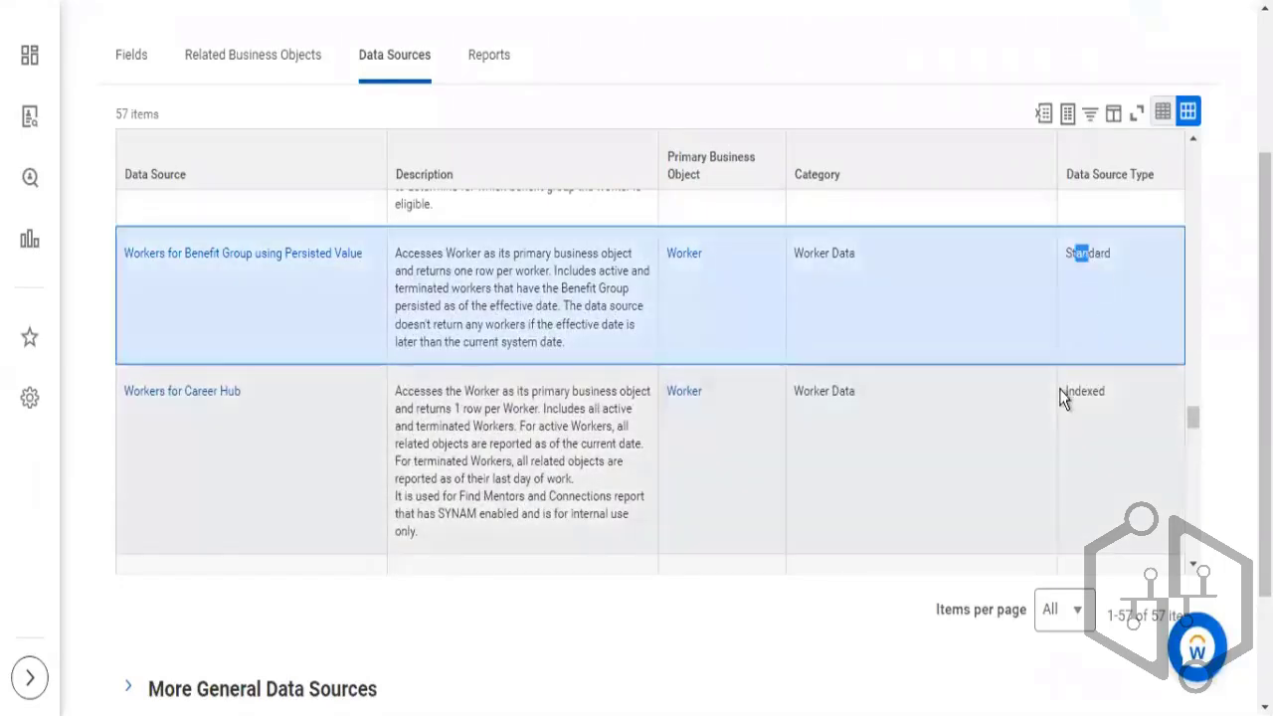
pyautogui.doubleClick(1104, 392)
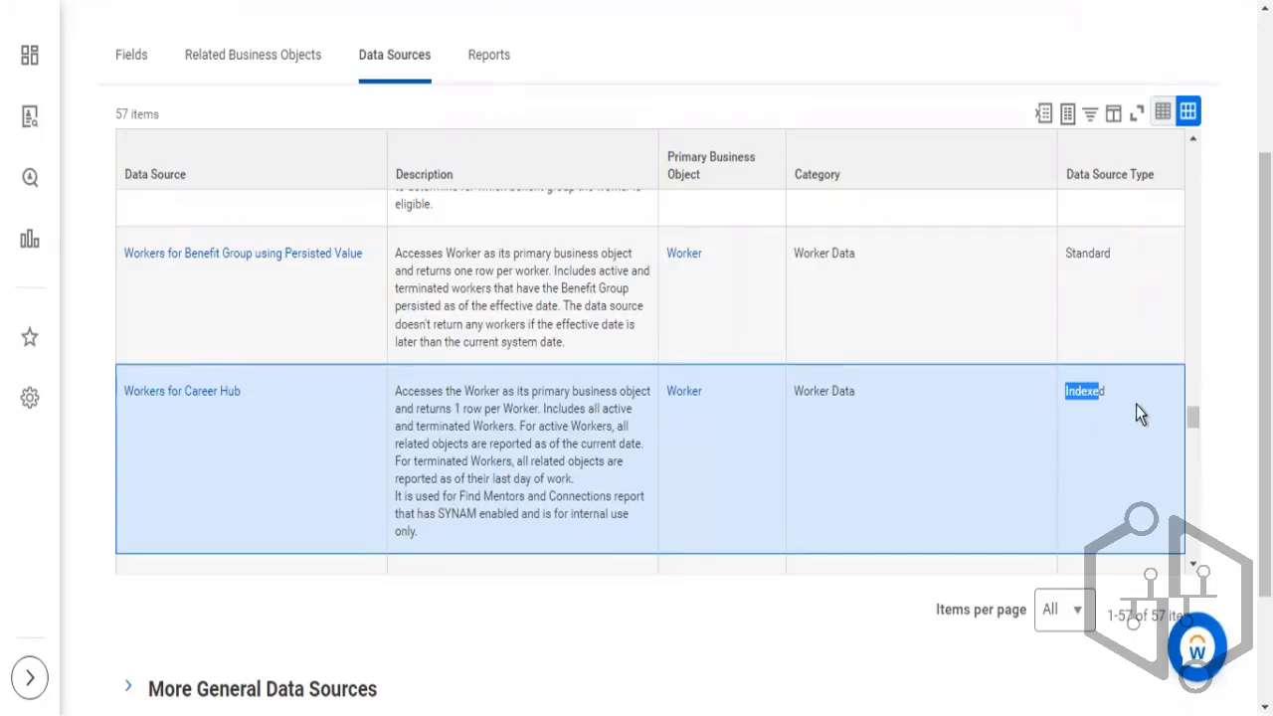
# Step: Look back through the Worker data sources and their types, up to the All Workers entry
pyautogui.scroll(1, 1114, 378)
pyautogui.scroll(2, 1116, 338)
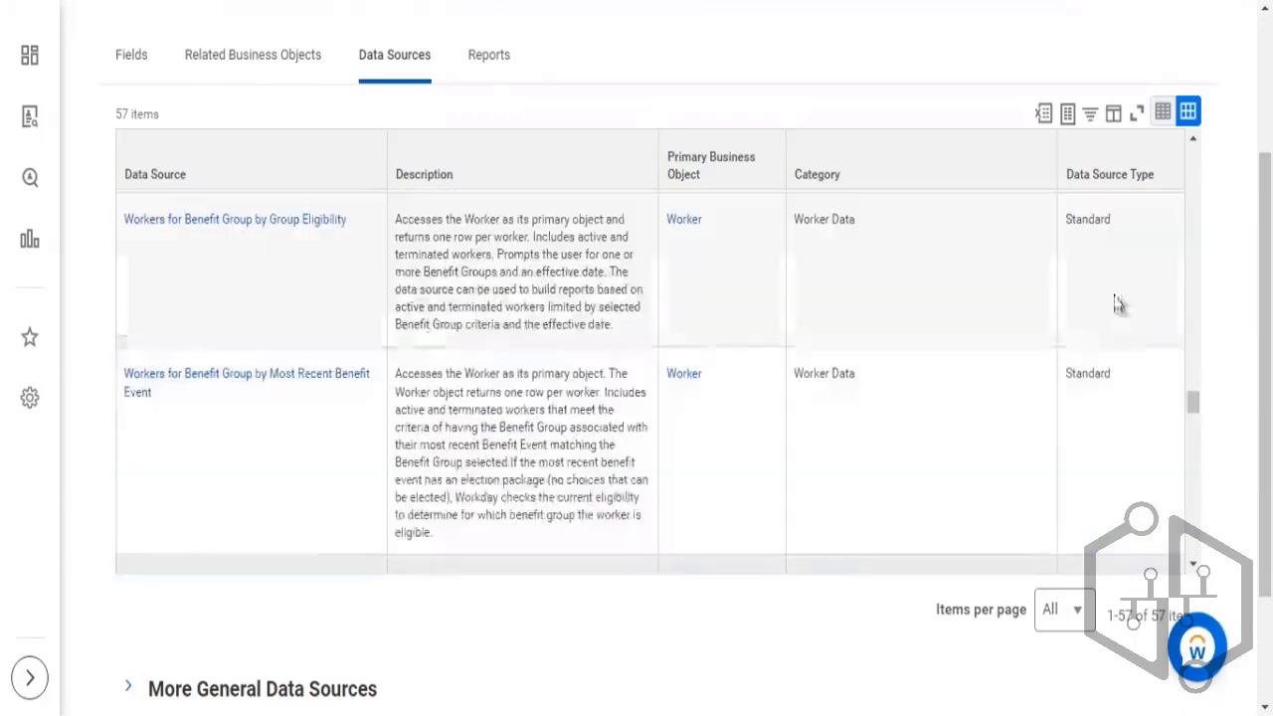
pyautogui.scroll(3, 1093, 360)
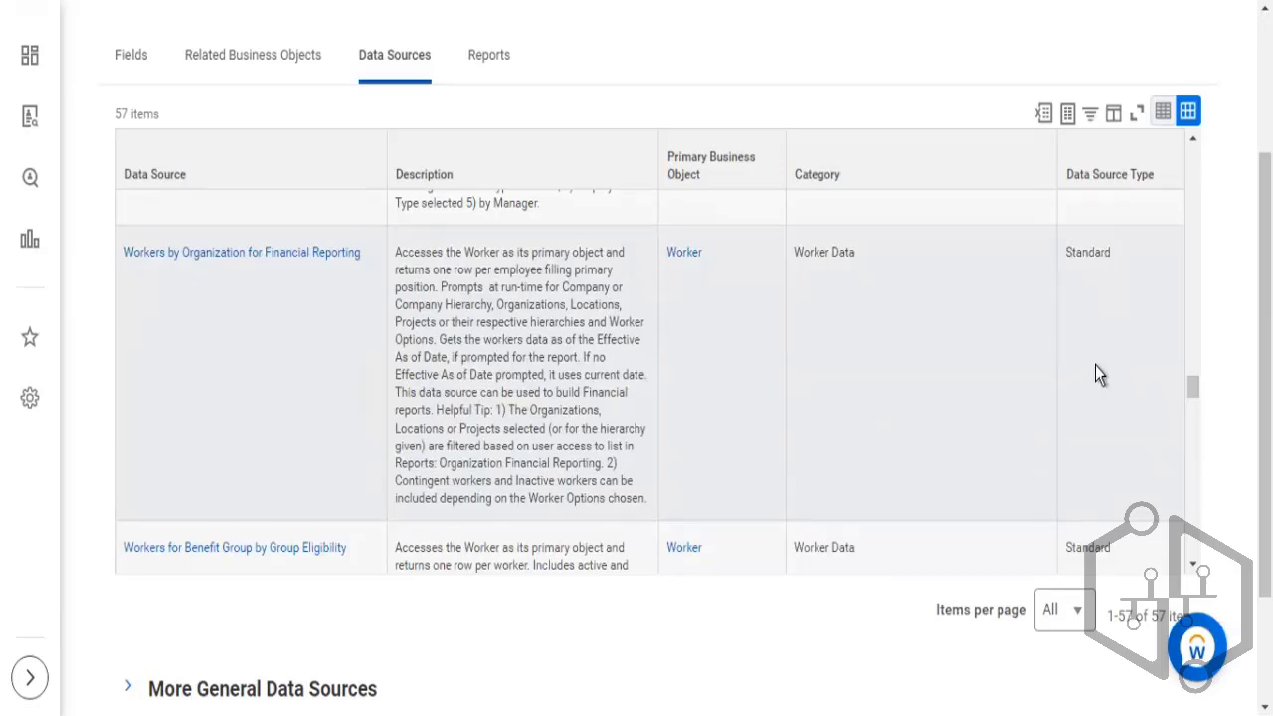
pyautogui.scroll(5, 1095, 365)
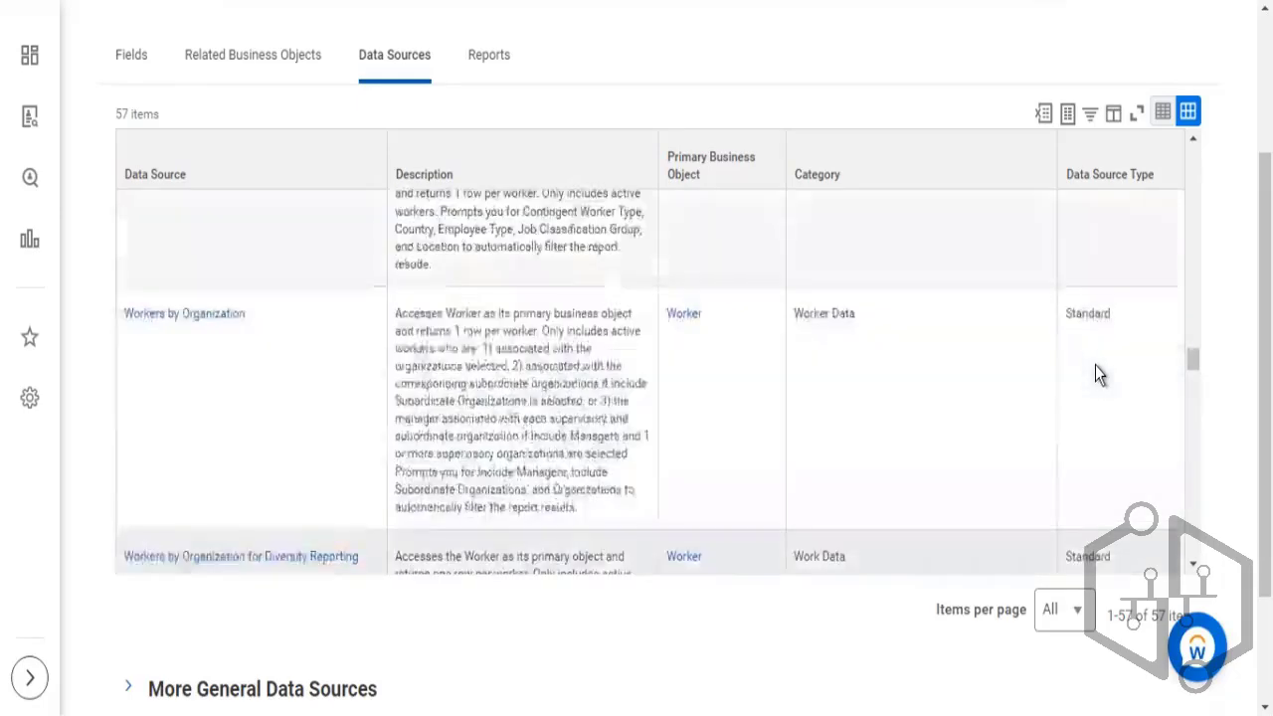
pyautogui.scroll(5, 1095, 368)
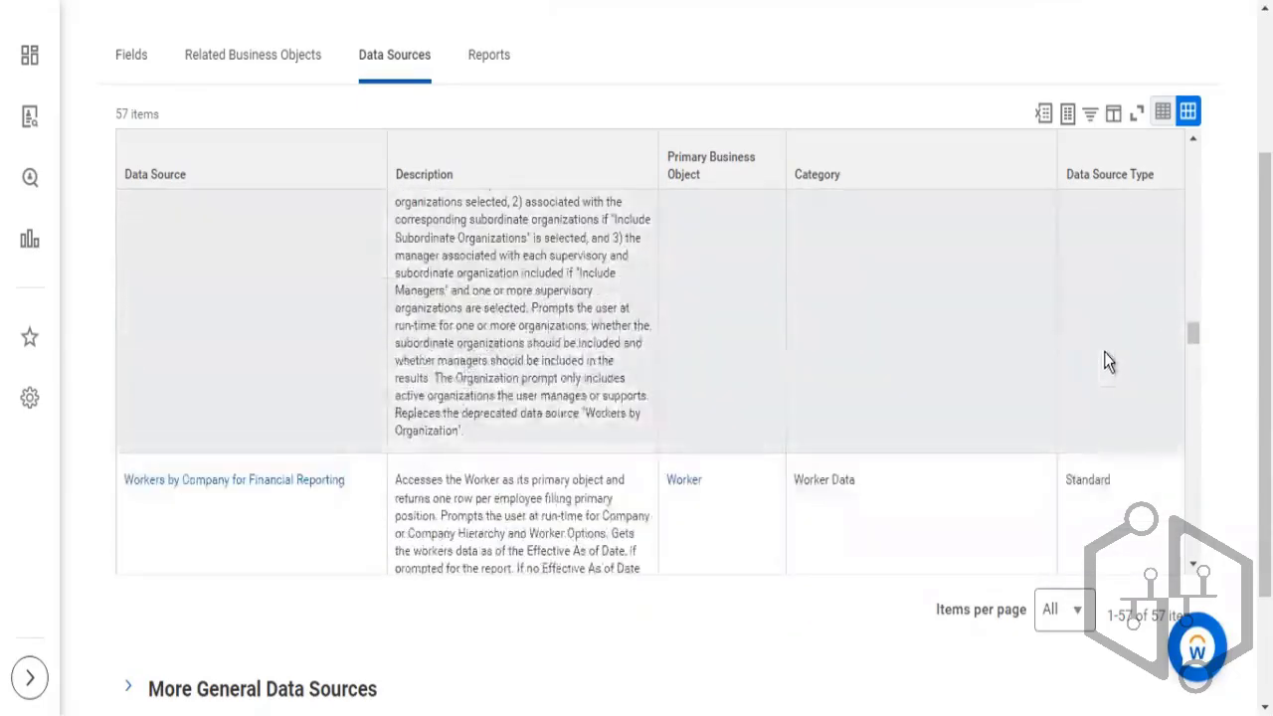
pyautogui.scroll(5, 1107, 363)
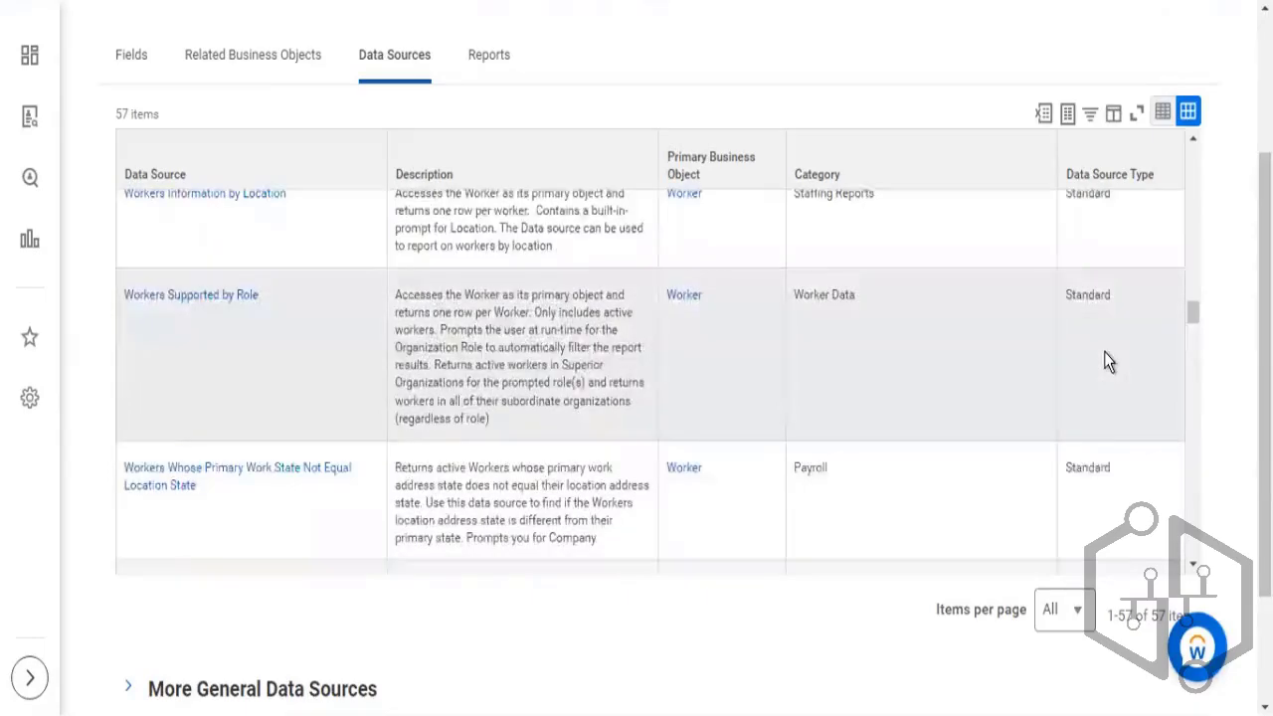
pyautogui.scroll(5, 1109, 363)
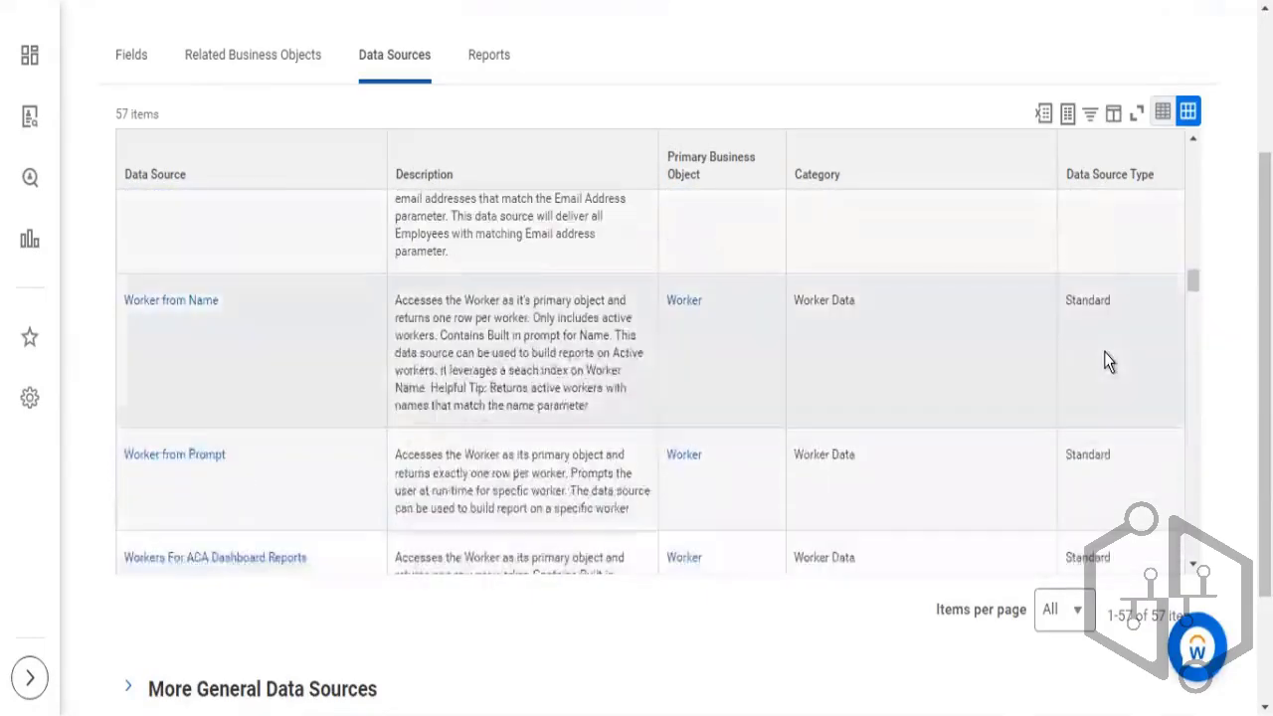
pyautogui.scroll(3, 1109, 363)
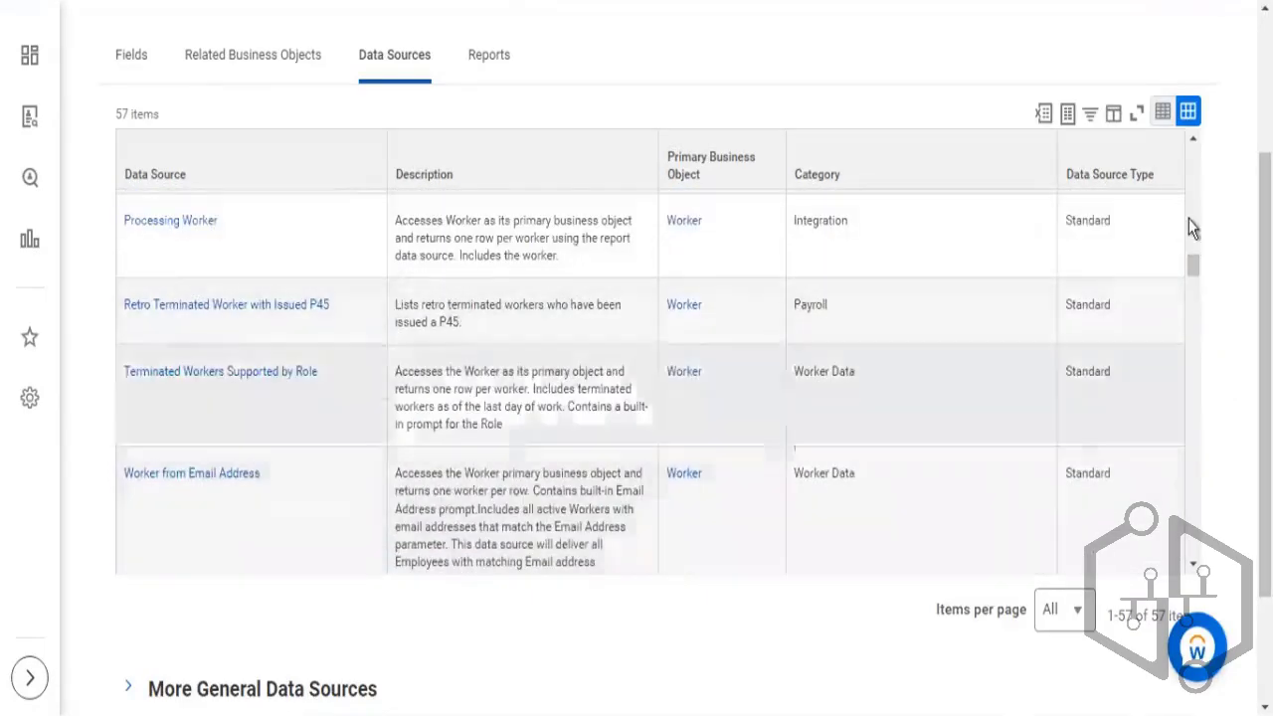
pyautogui.moveTo(1194, 262); pyautogui.dragTo(1204, 170)
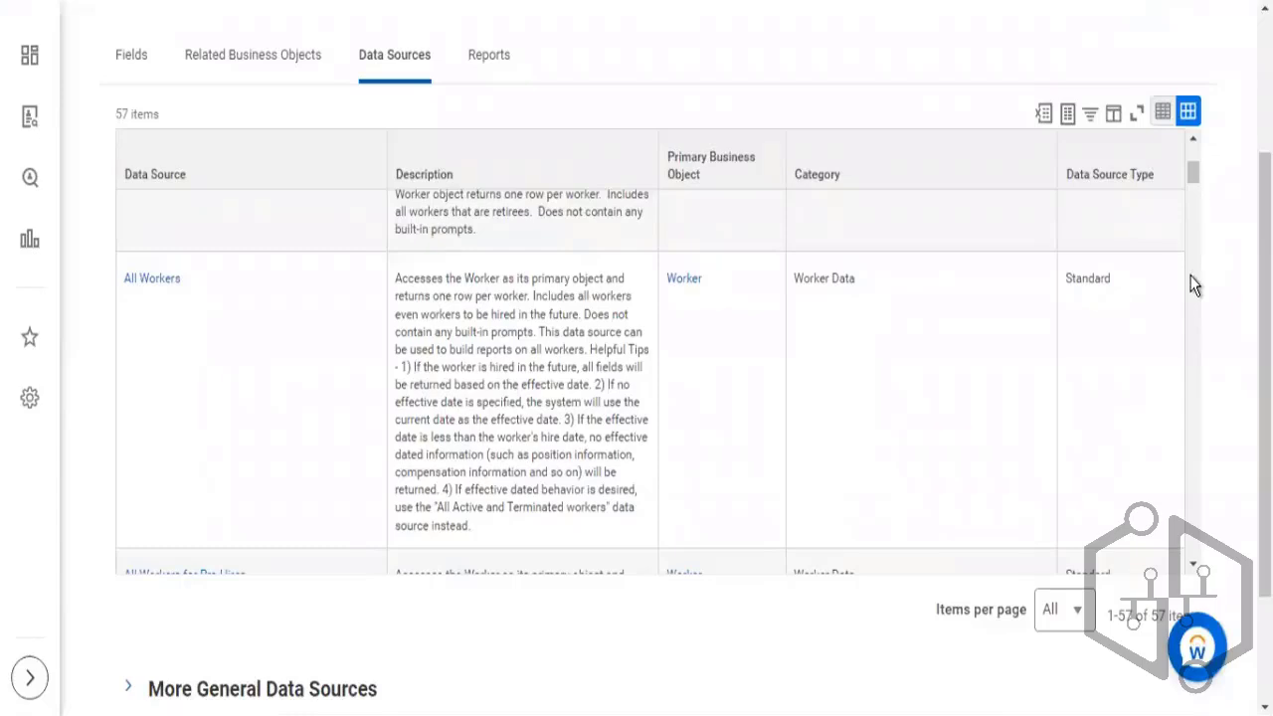
# Step: Filter the data sources to types containing "index" and highlight the item count and the Indexed All Workers name
pyautogui.click(1097, 177)
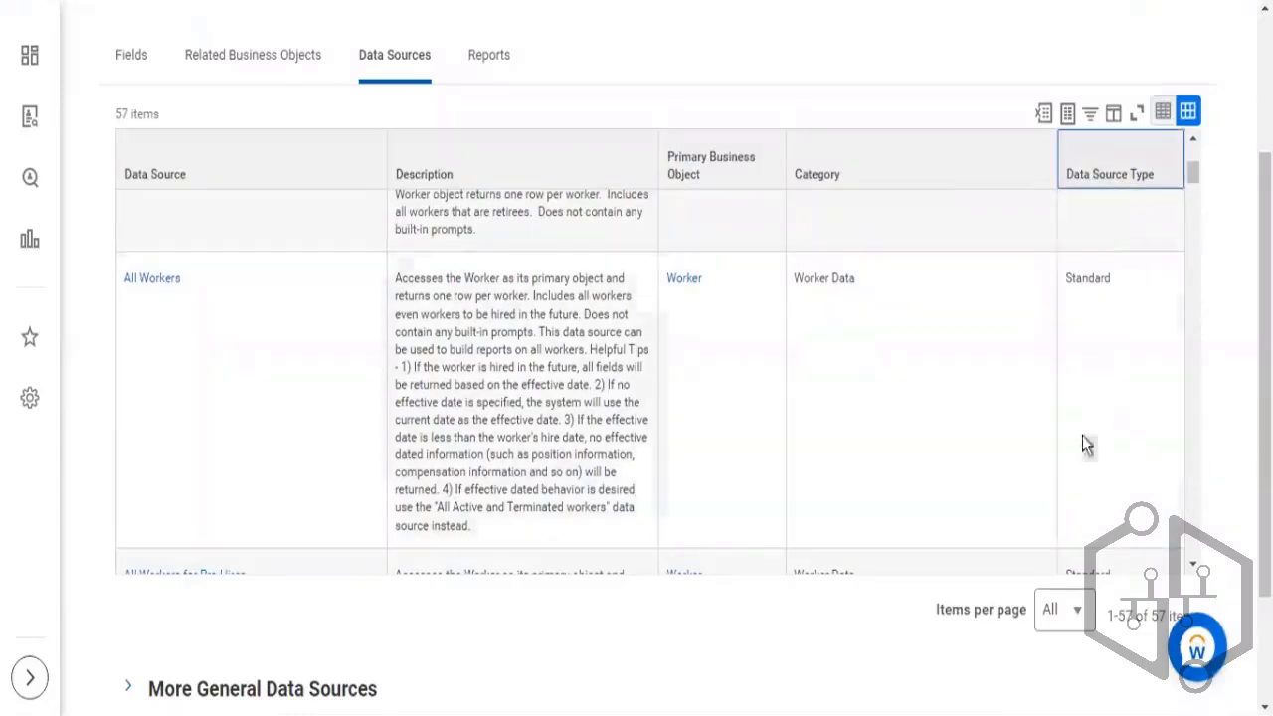
pyautogui.click(975, 453)
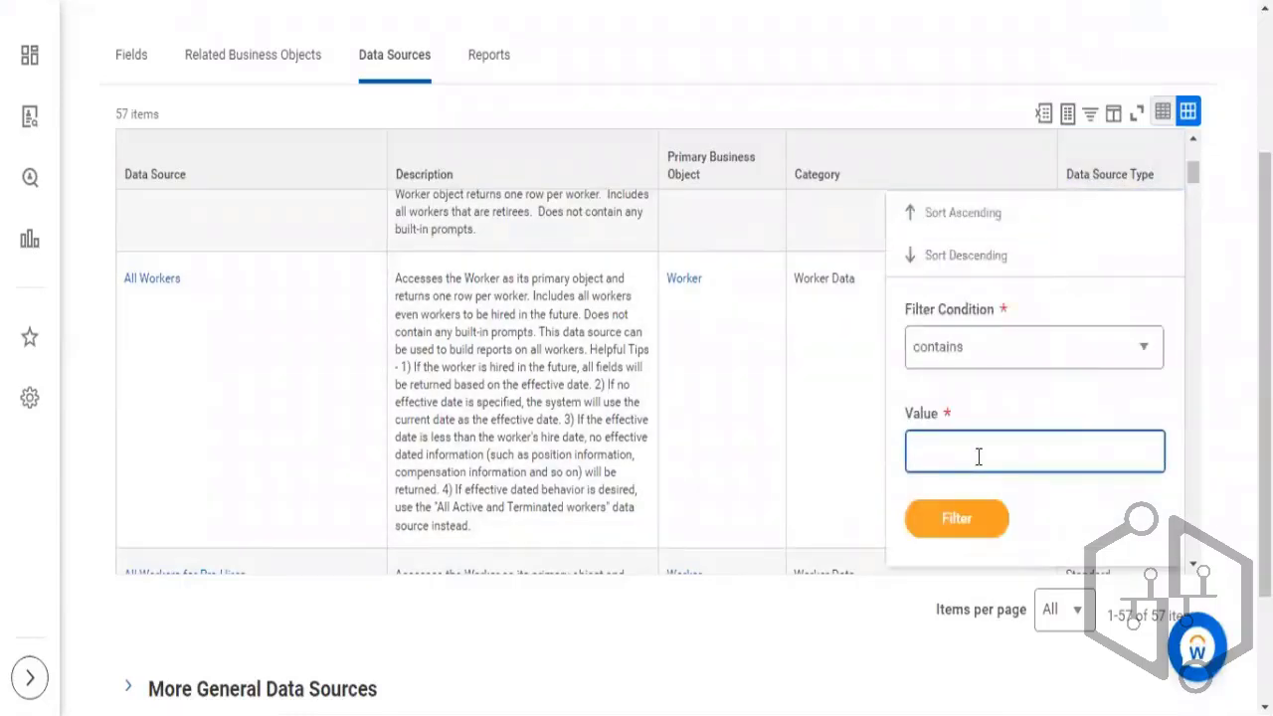
pyautogui.write('index')
pyautogui.click(987, 527)
pyautogui.moveTo(1236, 99)
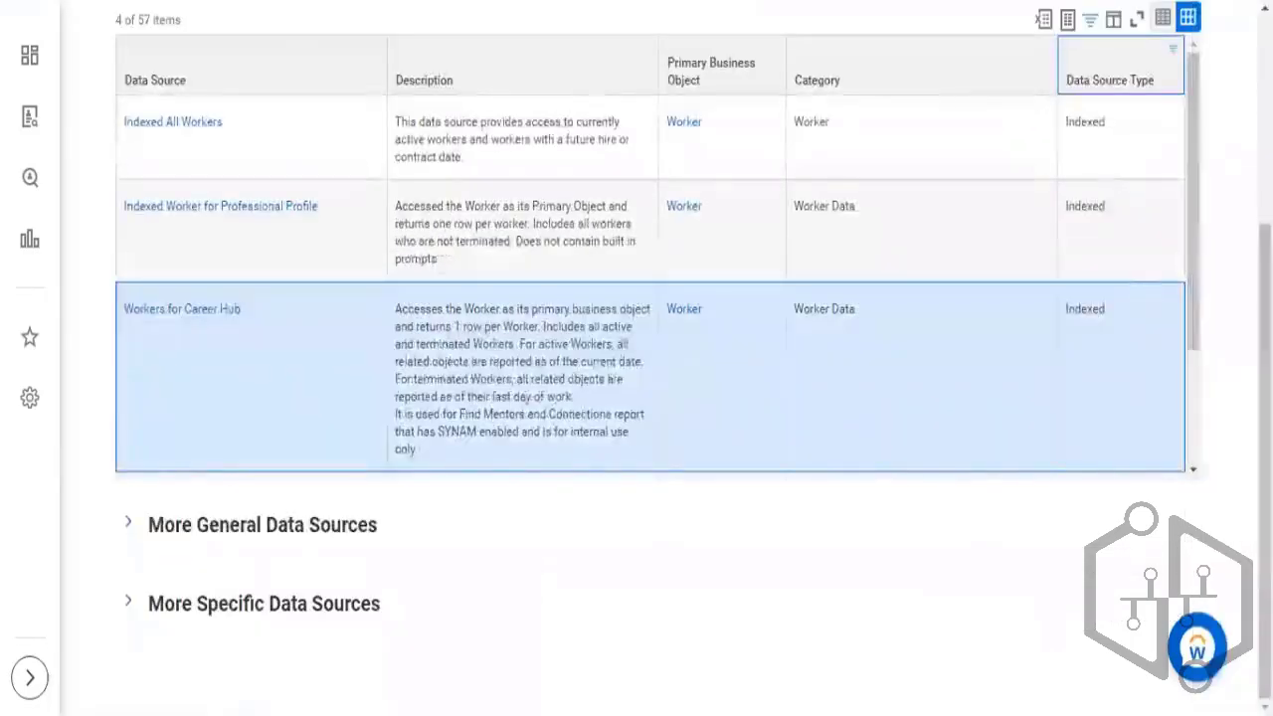
pyautogui.scroll(2, 96, 113)
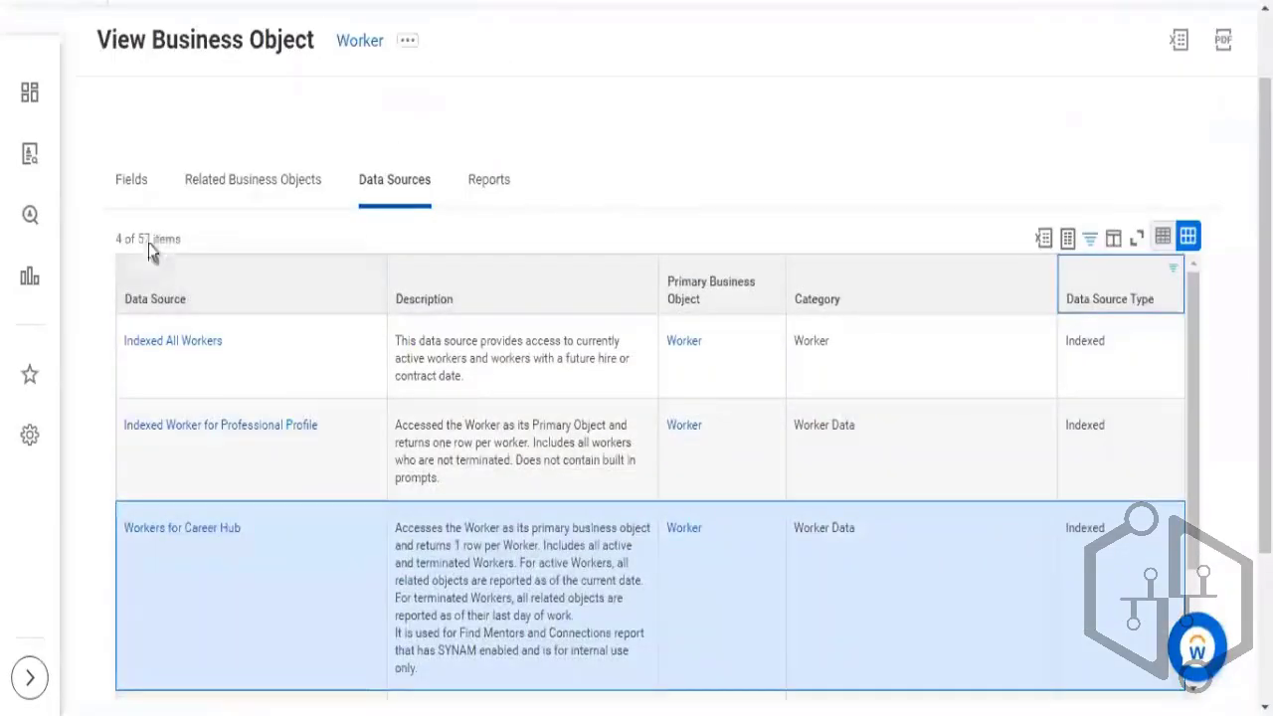
pyautogui.moveTo(113, 238); pyautogui.dragTo(135, 241)
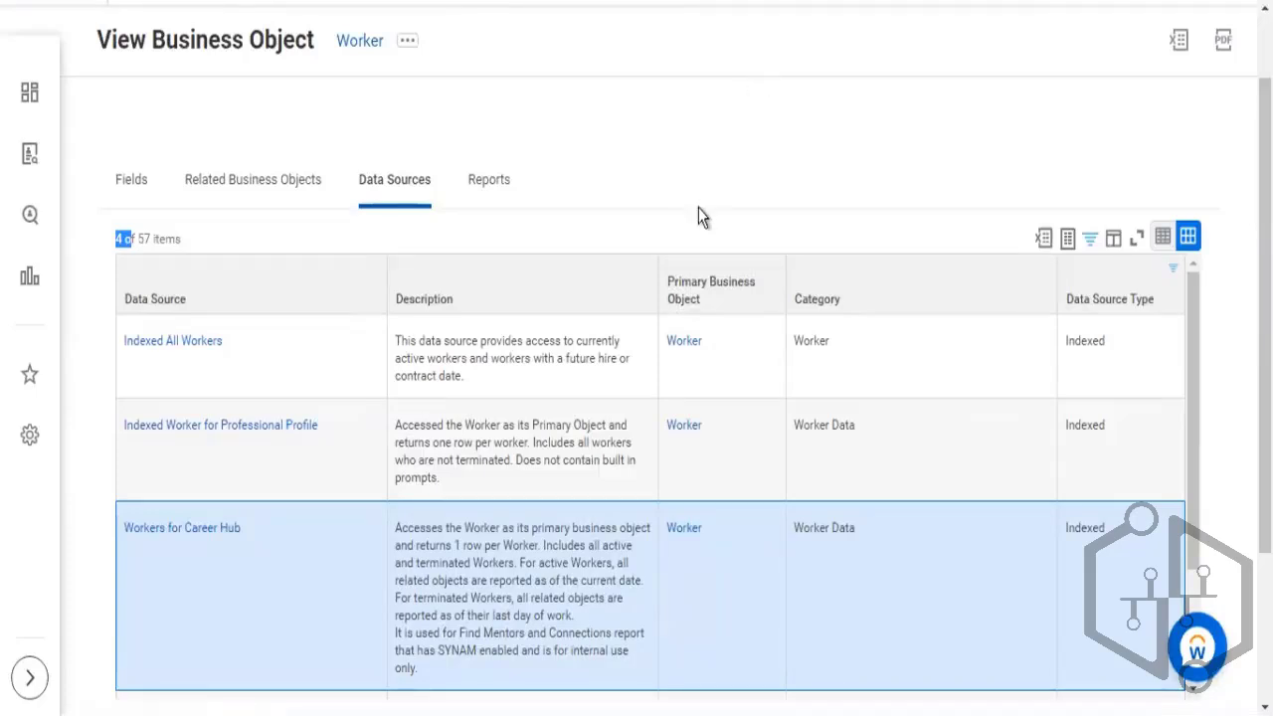
pyautogui.tripleClick(130, 352)
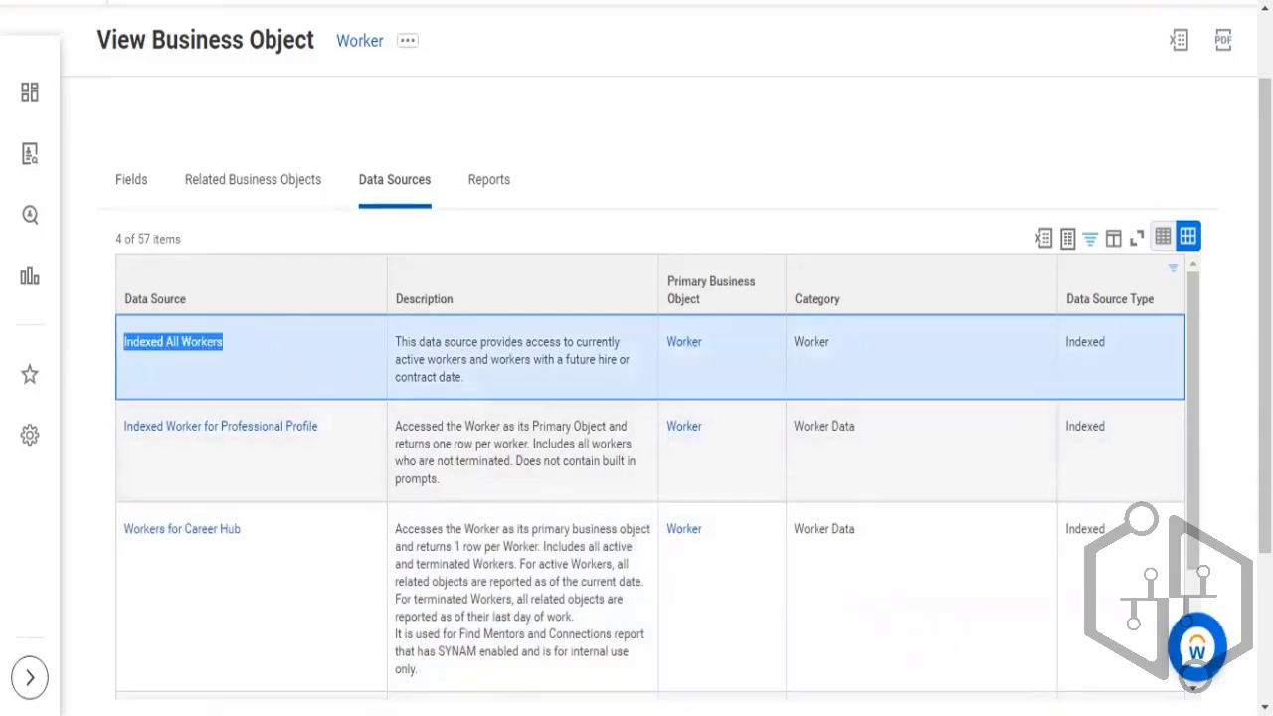
# Step: Remove the Data Source Type filter from the Worker data sources table
pyautogui.click(1119, 290)
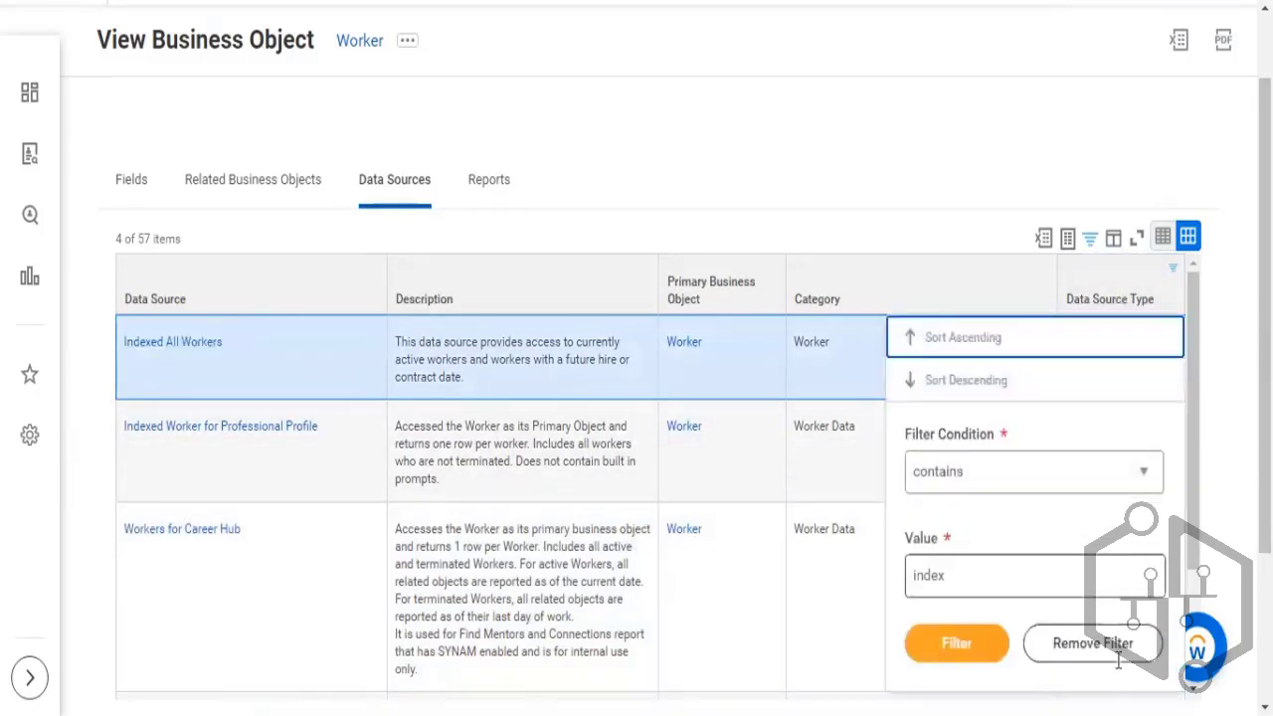
pyautogui.click(1121, 660)
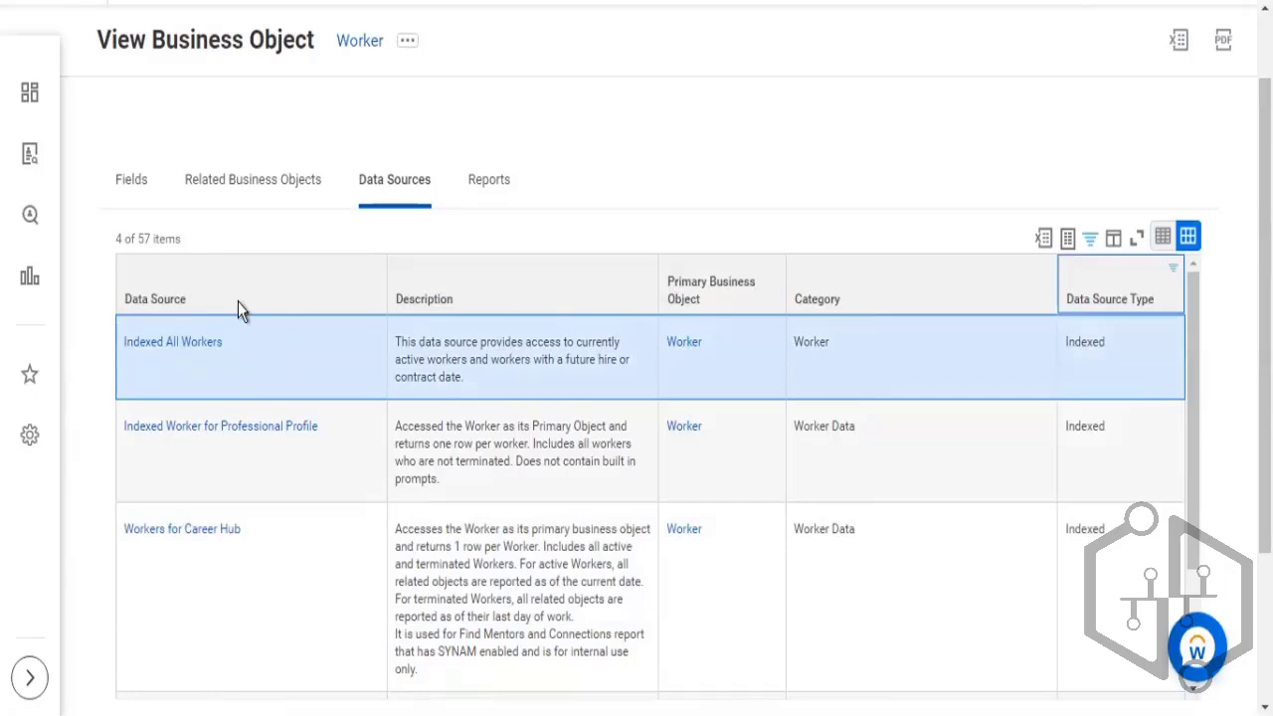
pyautogui.scroll(-3, 238, 301)
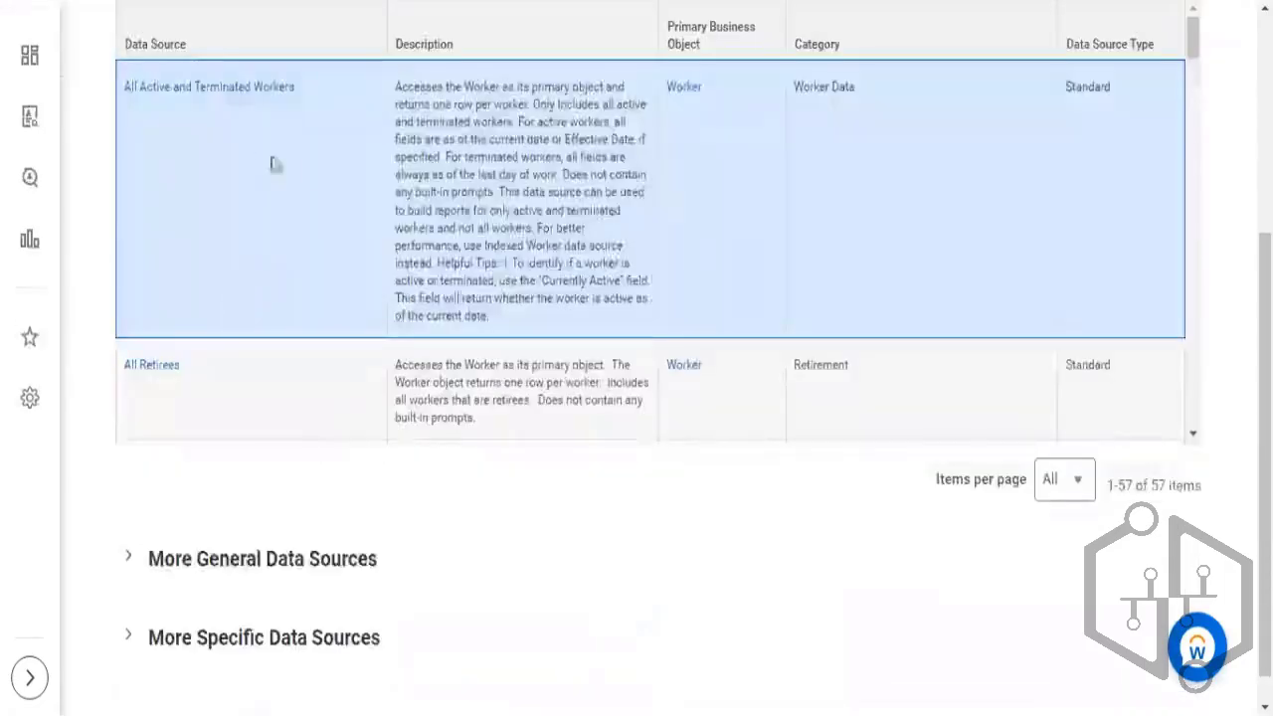
pyautogui.scroll(3, 353, 171)
# Step: Filter the data sources by name to only All Workers and Indexed All Workers, searching the values for "all work"
pyautogui.click(244, 381)
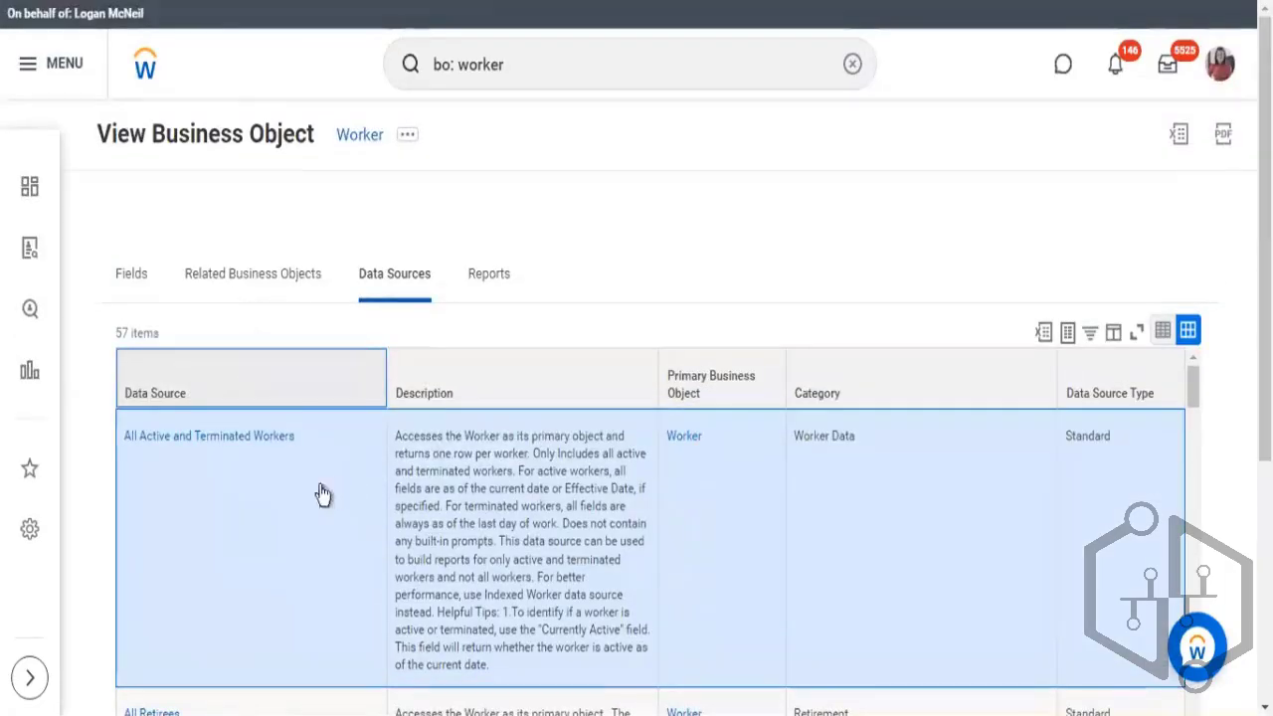
pyautogui.scroll(-1, 239, 239)
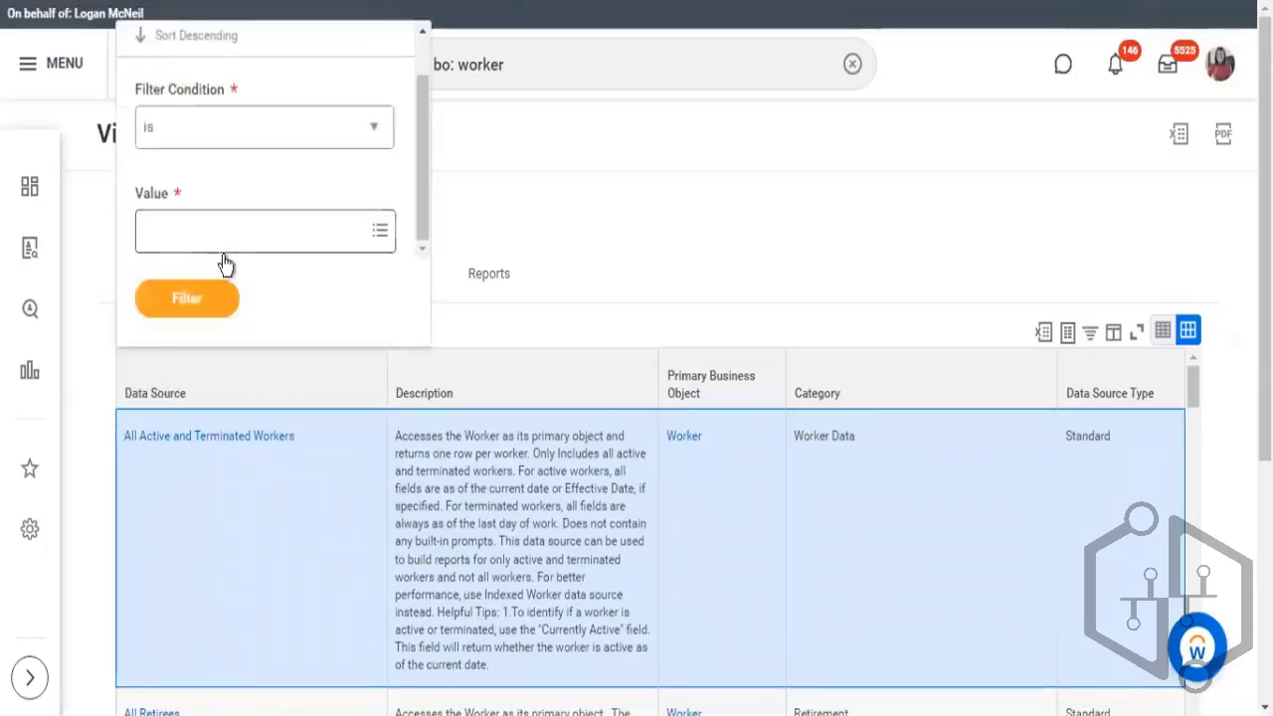
pyautogui.click(216, 232)
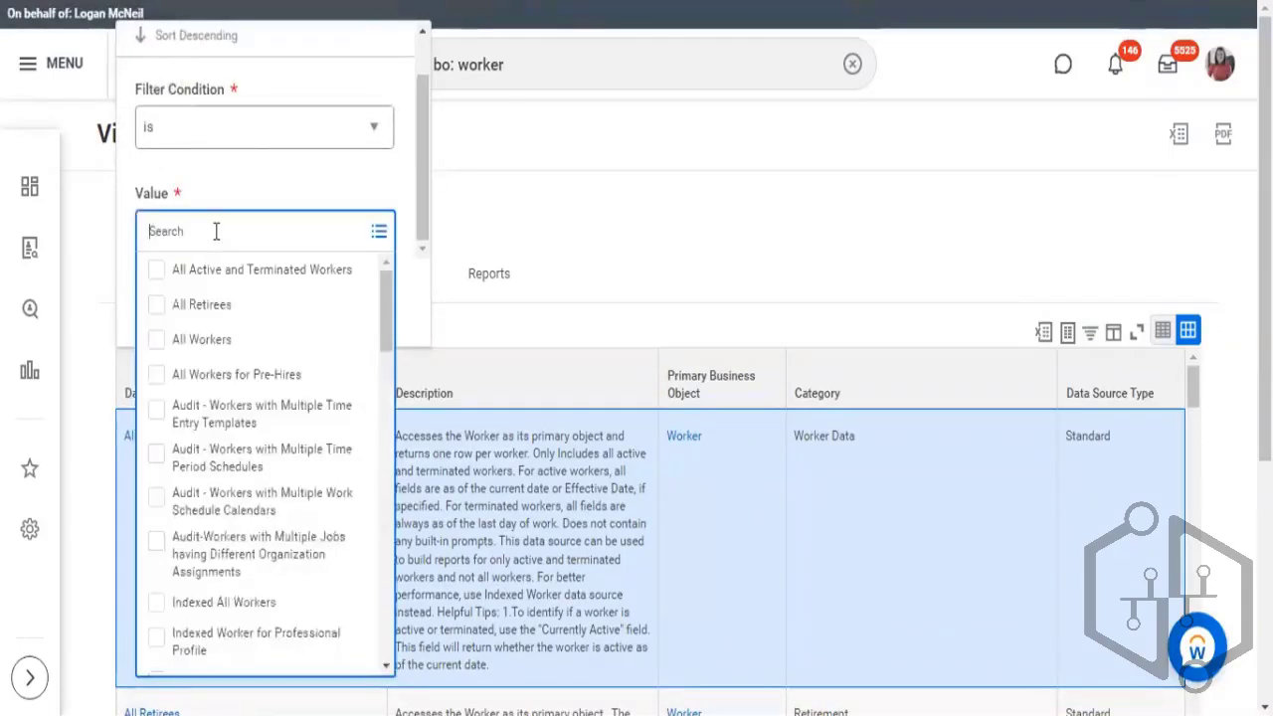
pyautogui.write('all')
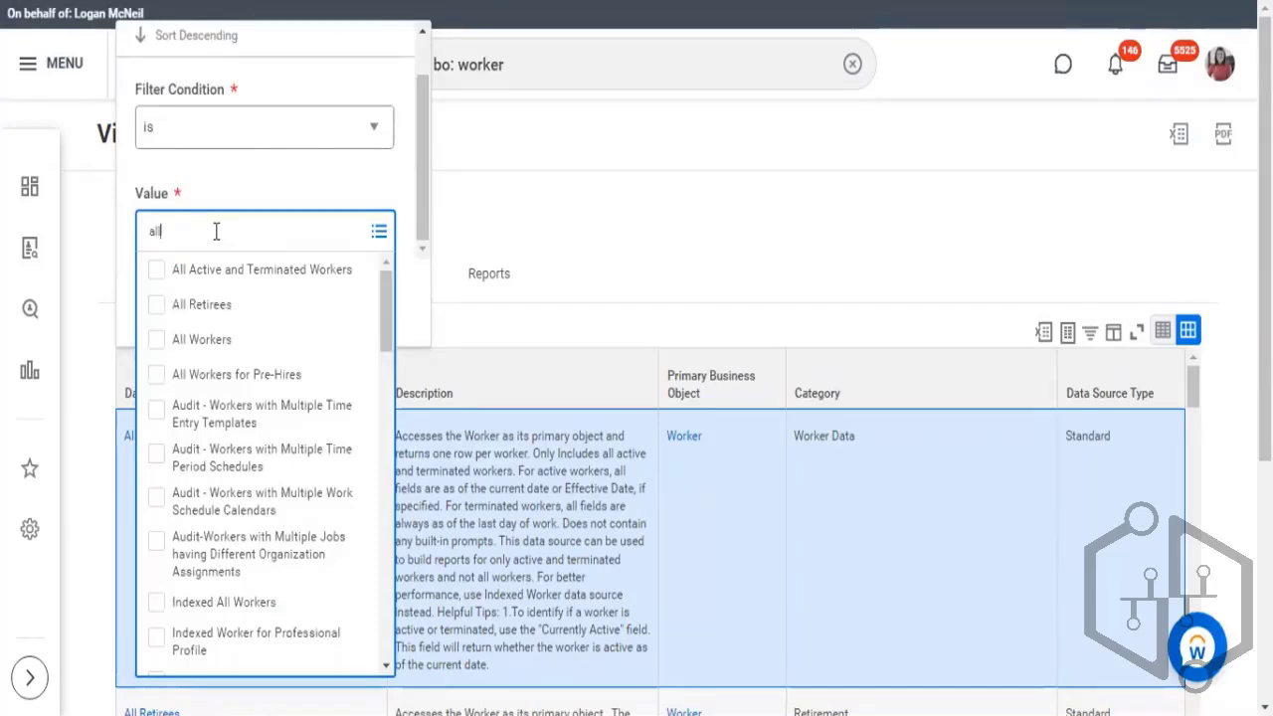
pyautogui.write(' work')
pyautogui.press('Return')
pyautogui.click(157, 350)
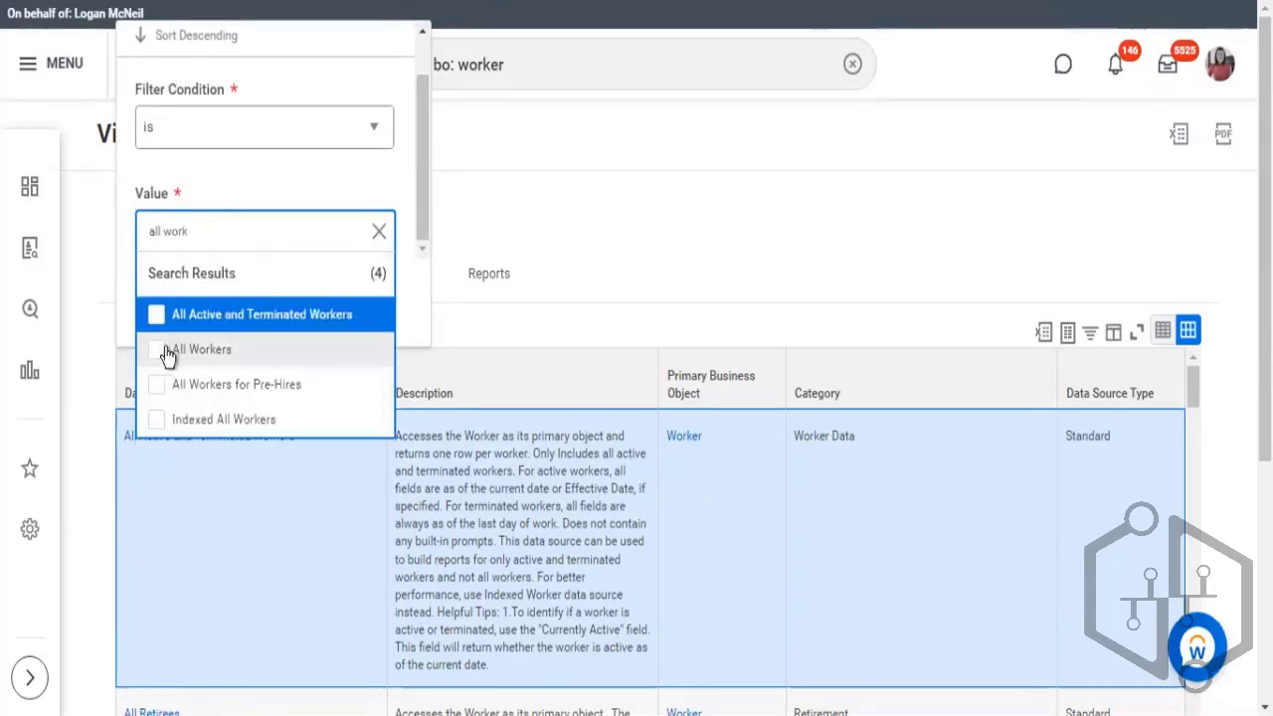
pyautogui.click(158, 464)
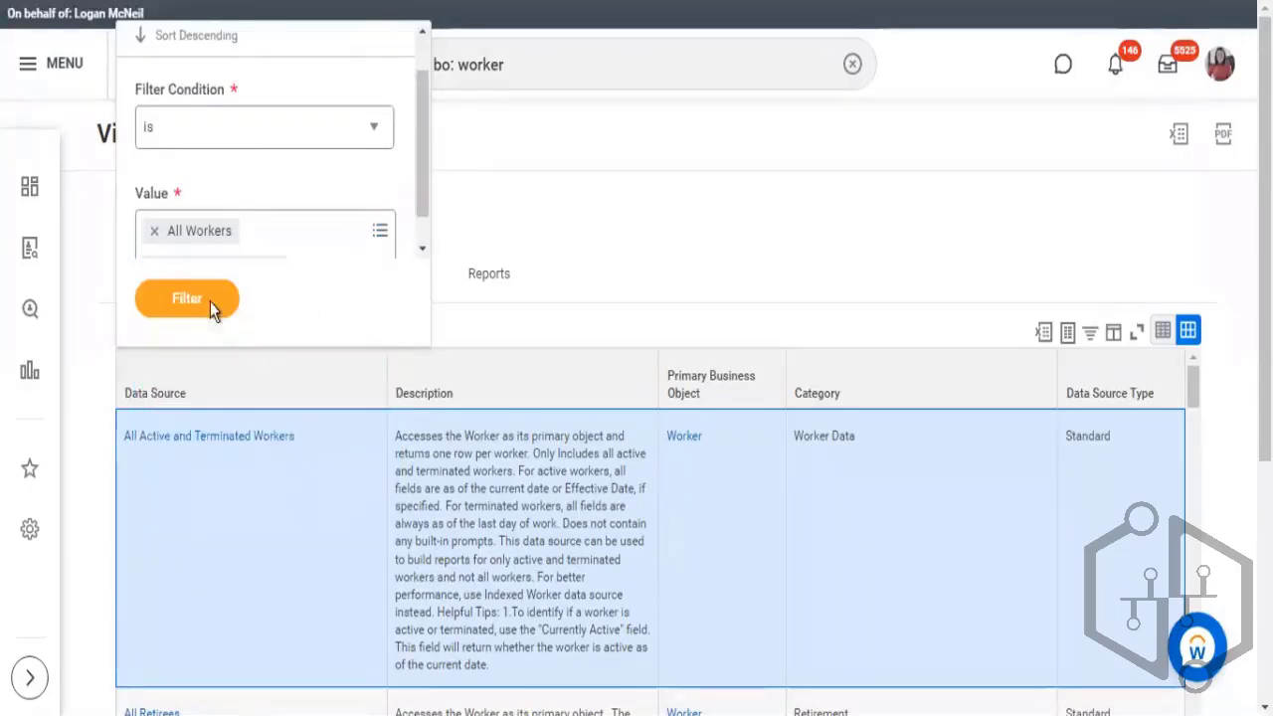
pyautogui.click(211, 303)
pyautogui.scroll(-3, 530, 276)
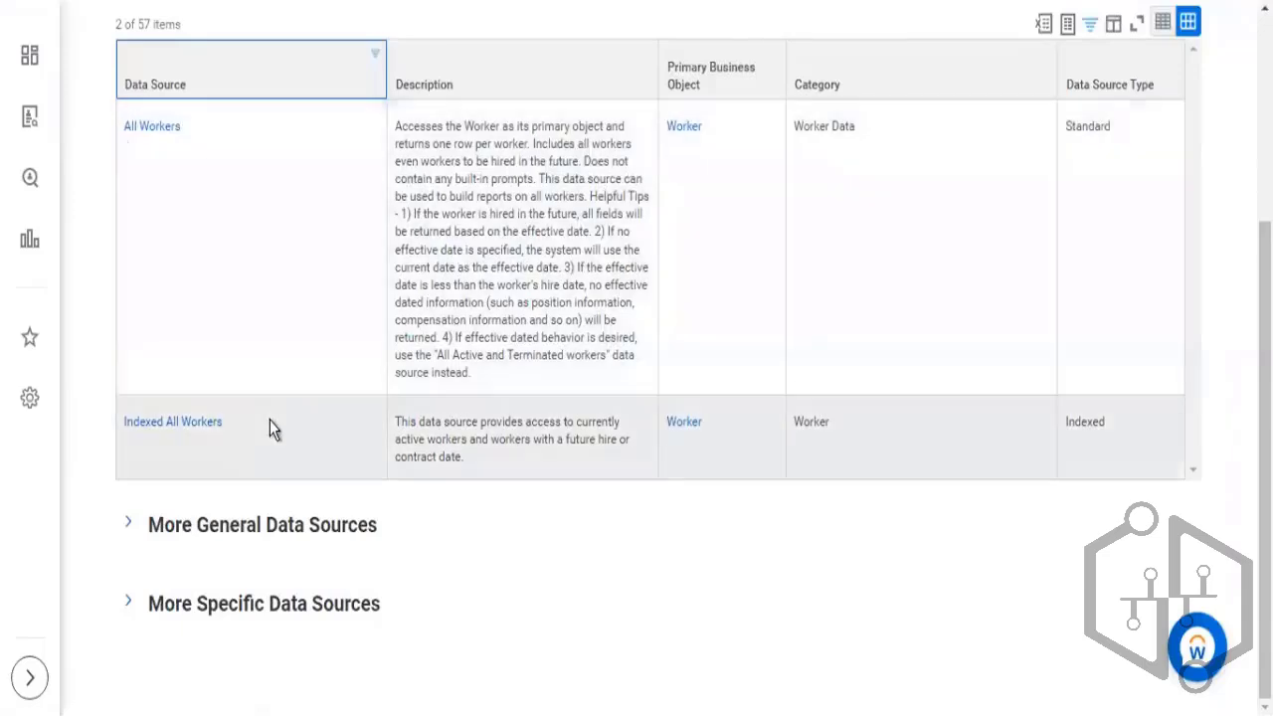
# Step: Examine the Indexed All Workers data source, highlighting its name, type, and description of active workers and future hires
pyautogui.moveTo(249, 424); pyautogui.dragTo(121, 423)
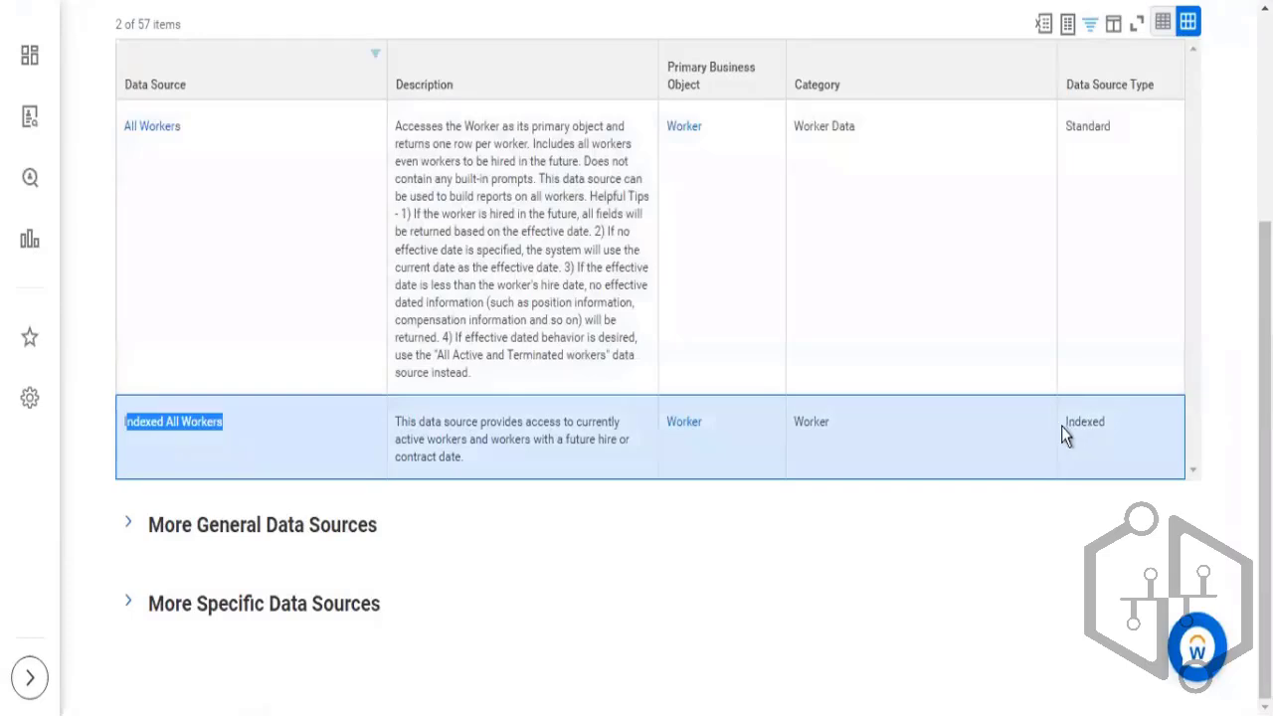
pyautogui.moveTo(1062, 426); pyautogui.dragTo(1097, 427)
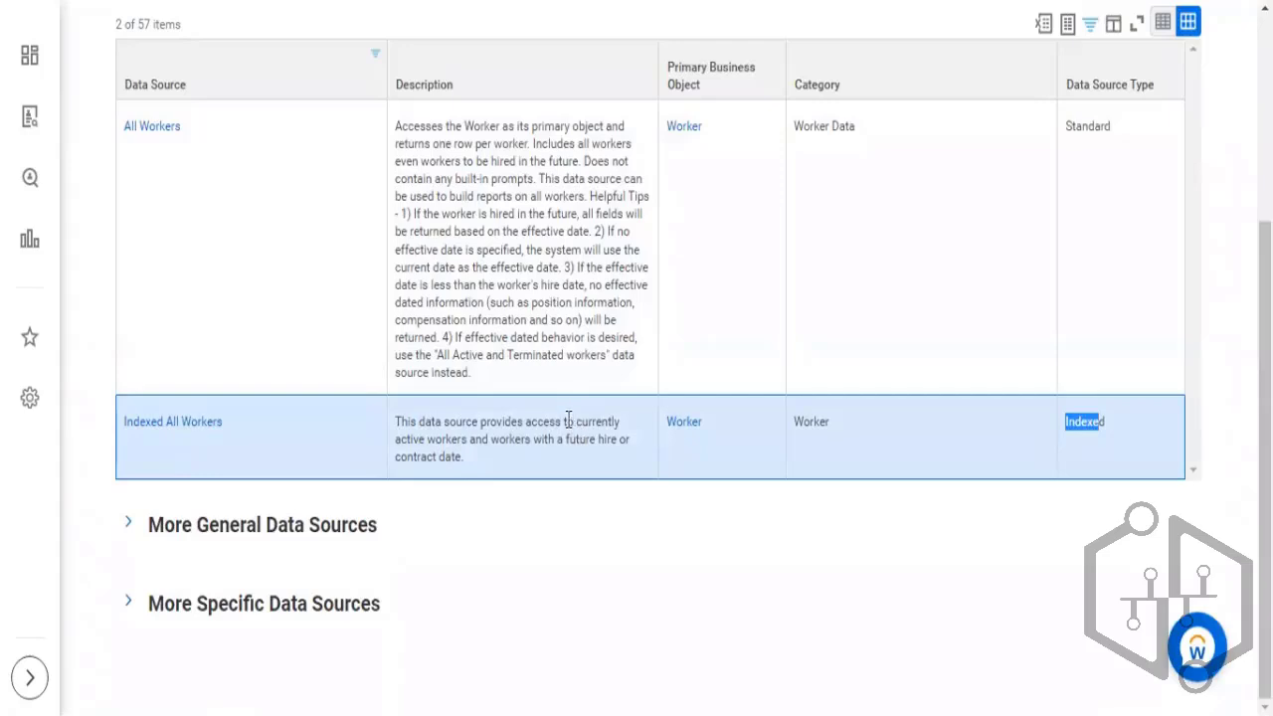
pyautogui.moveTo(399, 440); pyautogui.dragTo(470, 443)
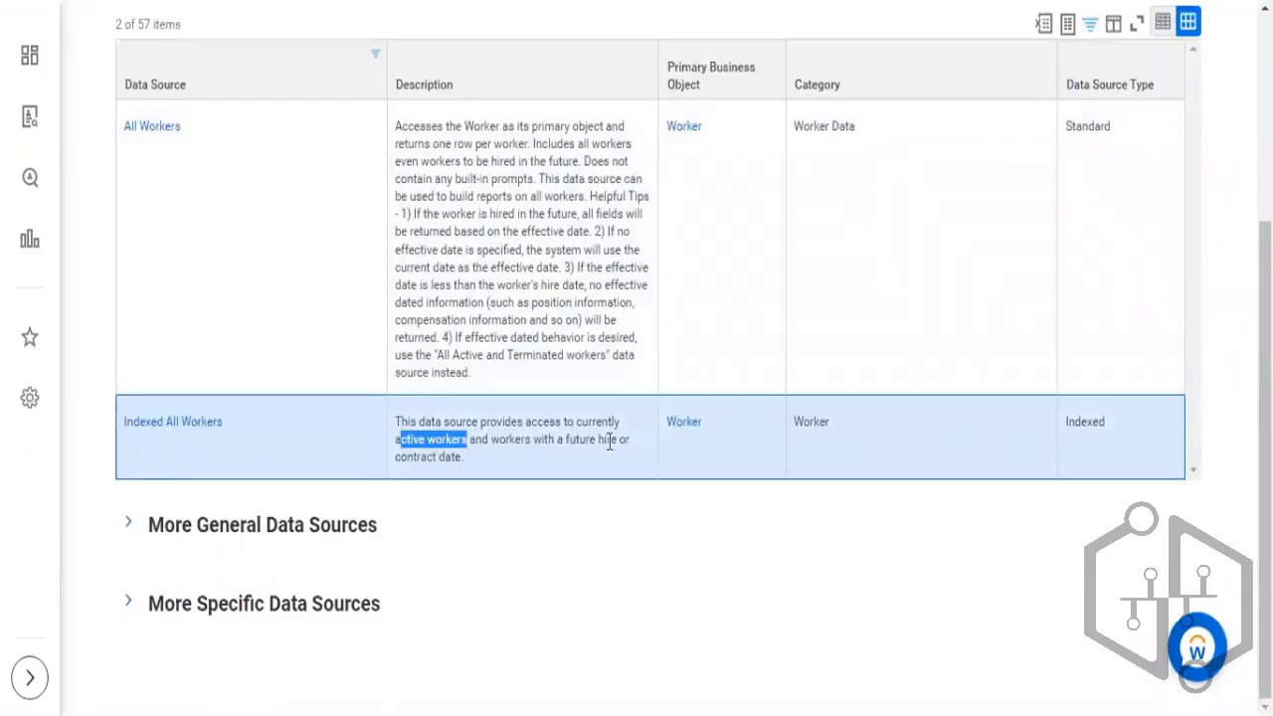
pyautogui.moveTo(567, 440); pyautogui.dragTo(609, 443)
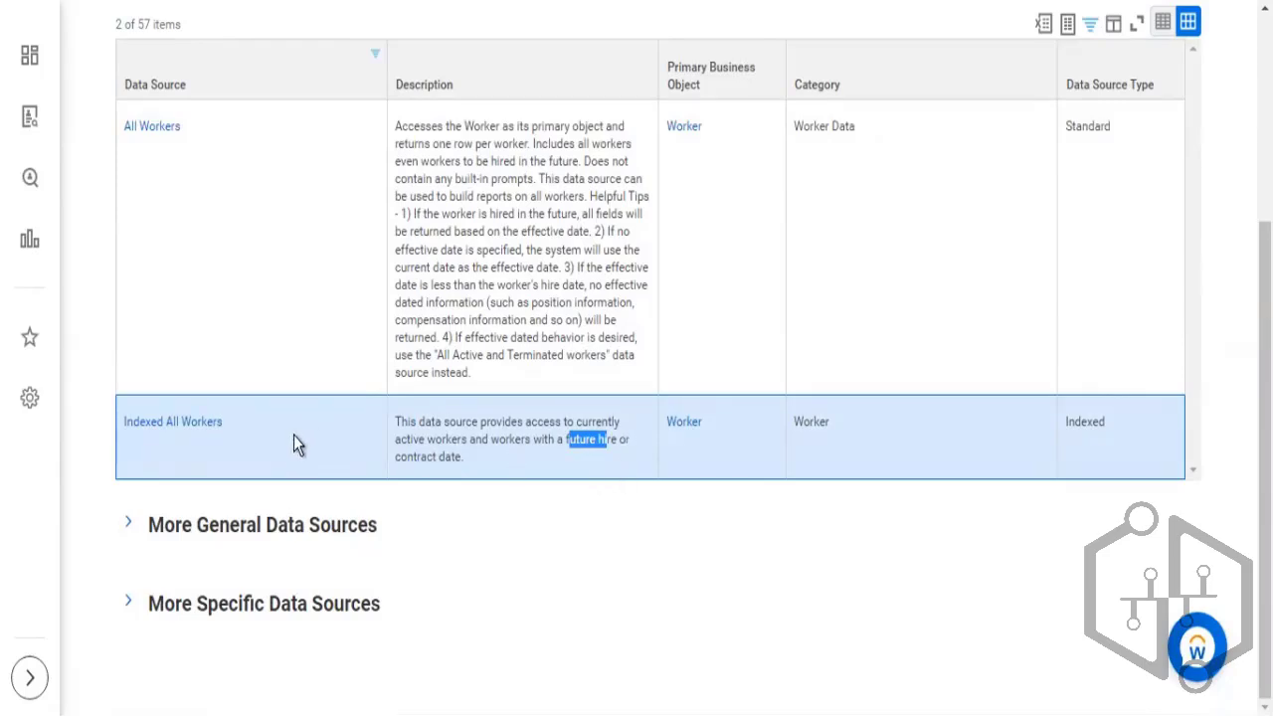
pyautogui.moveTo(294, 432); pyautogui.dragTo(123, 426)
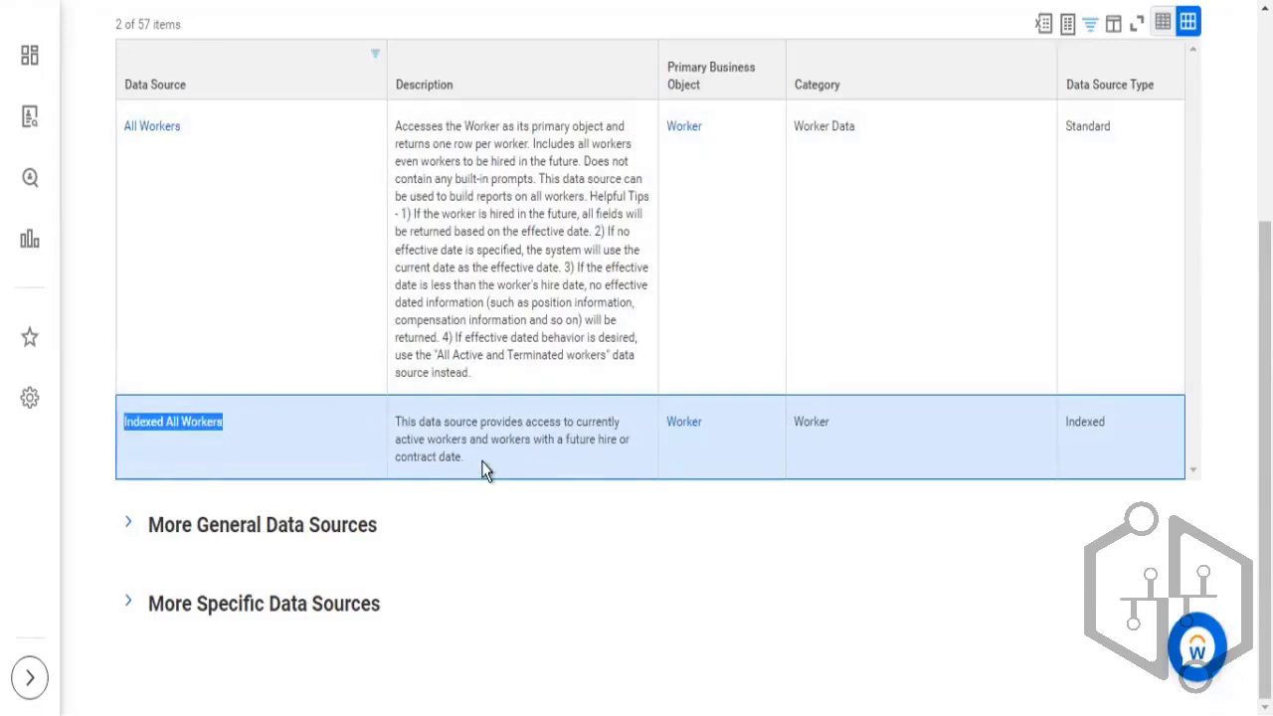
pyautogui.tripleClick(401, 424)
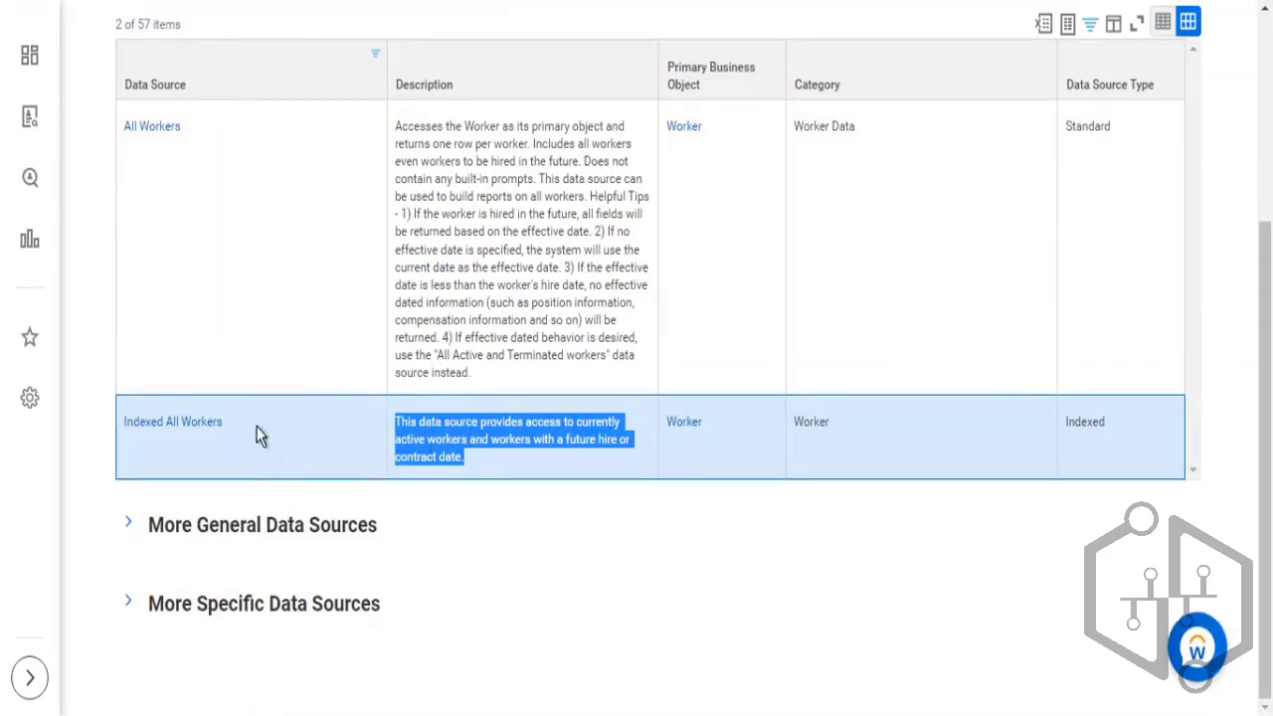
pyautogui.moveTo(259, 435); pyautogui.dragTo(121, 428)
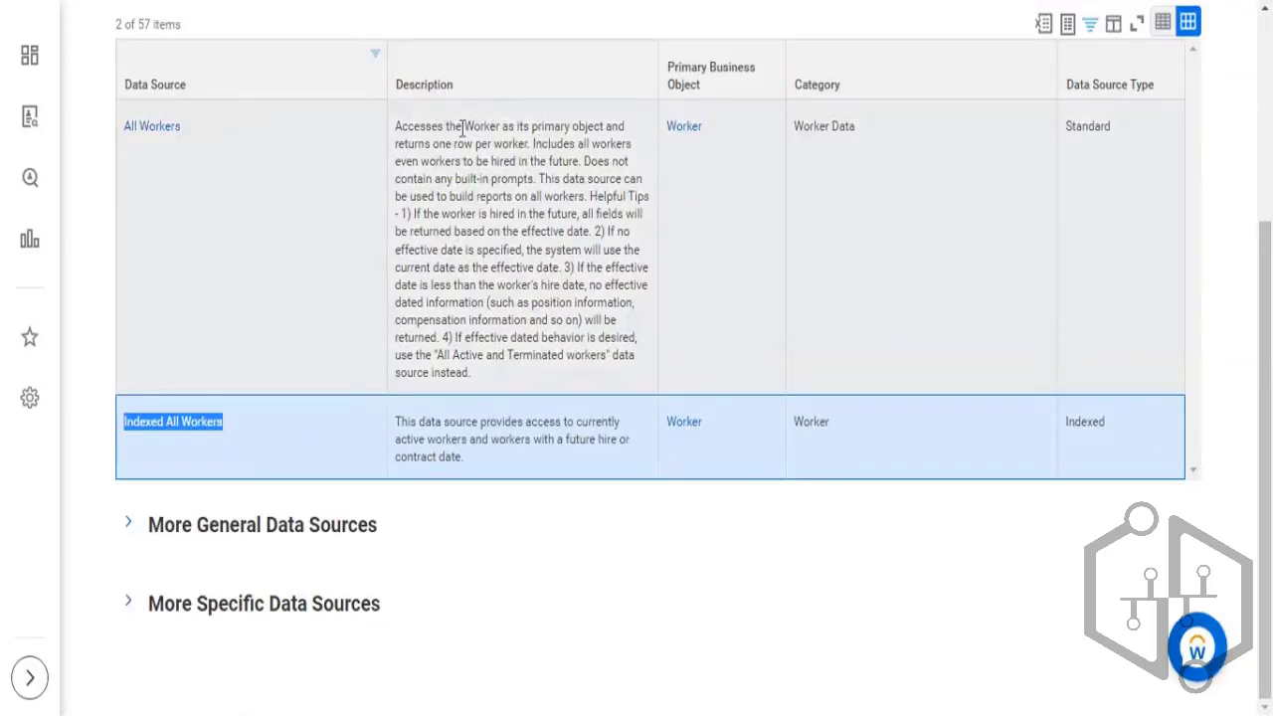
# Step: Read the All Workers description, highlighting its primary object, its coverage of future hires, and its effective-date tips
pyautogui.moveTo(462, 126); pyautogui.dragTo(519, 147)
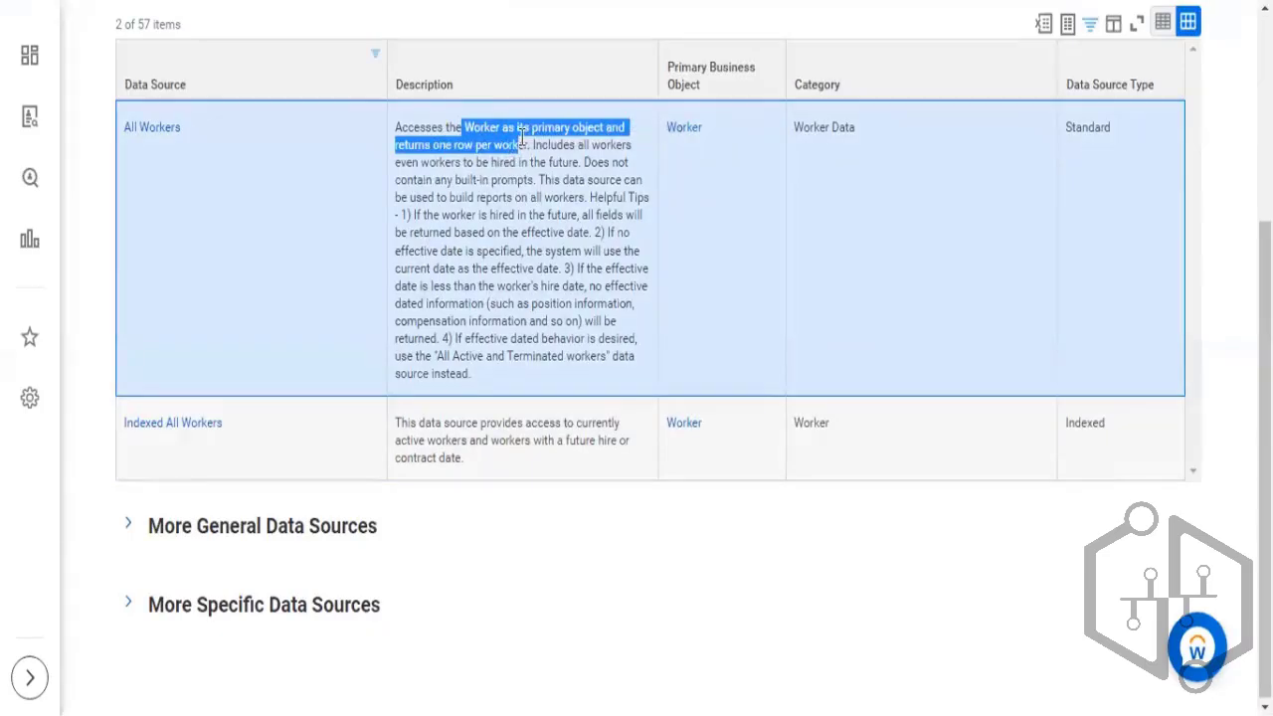
pyautogui.click(581, 151)
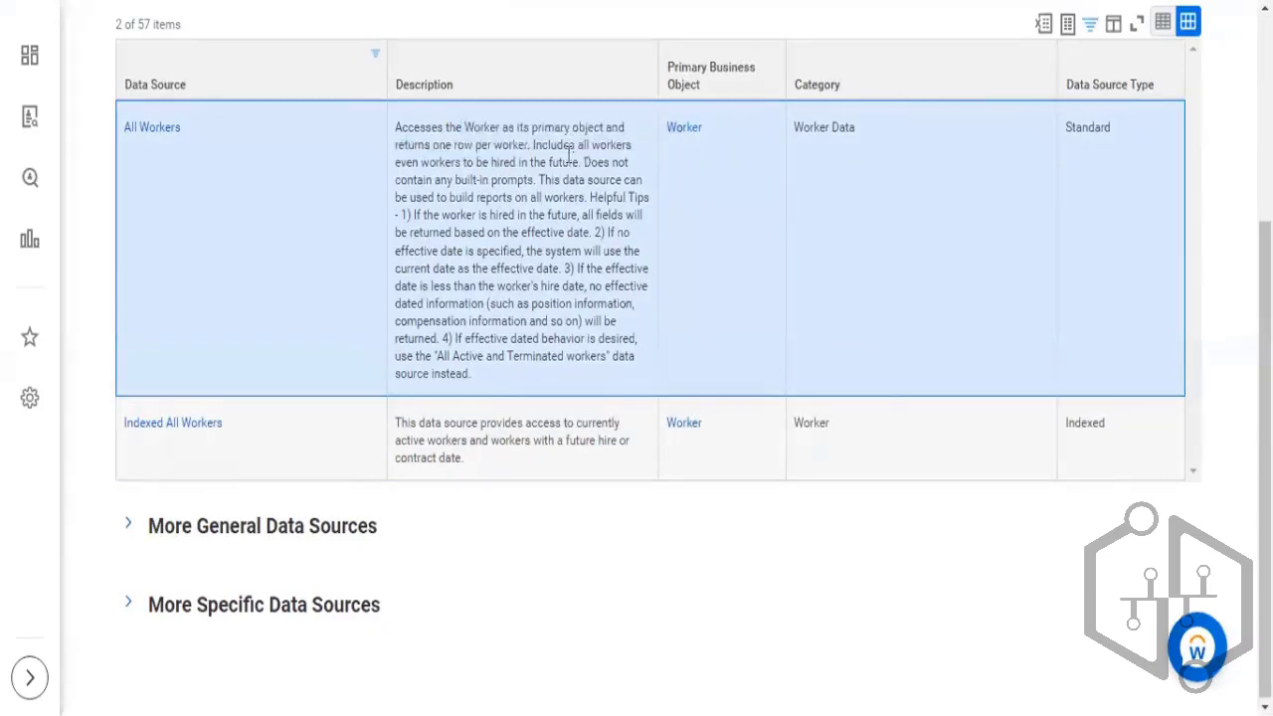
pyautogui.moveTo(570, 147)
pyautogui.mouseDown()
pyautogui.moveTo(456, 169)
pyautogui.moveTo(564, 165)
pyautogui.mouseUp()
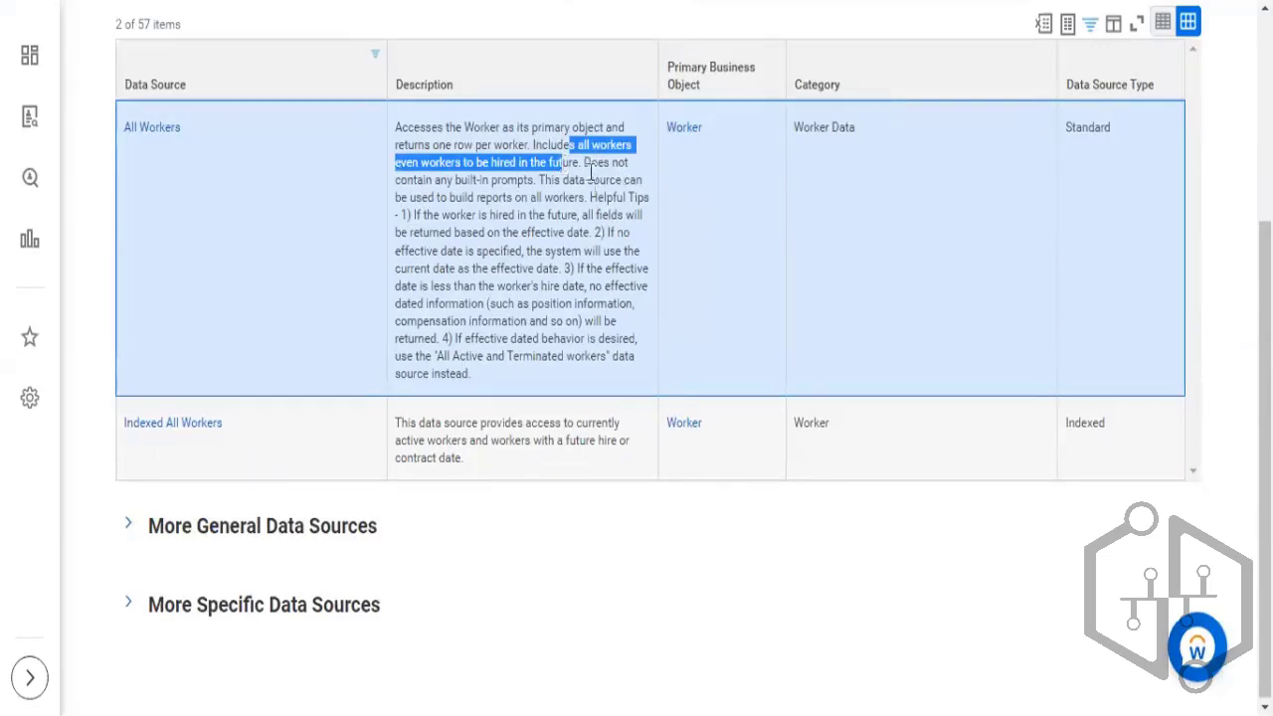
pyautogui.moveTo(547, 182); pyautogui.dragTo(645, 353)
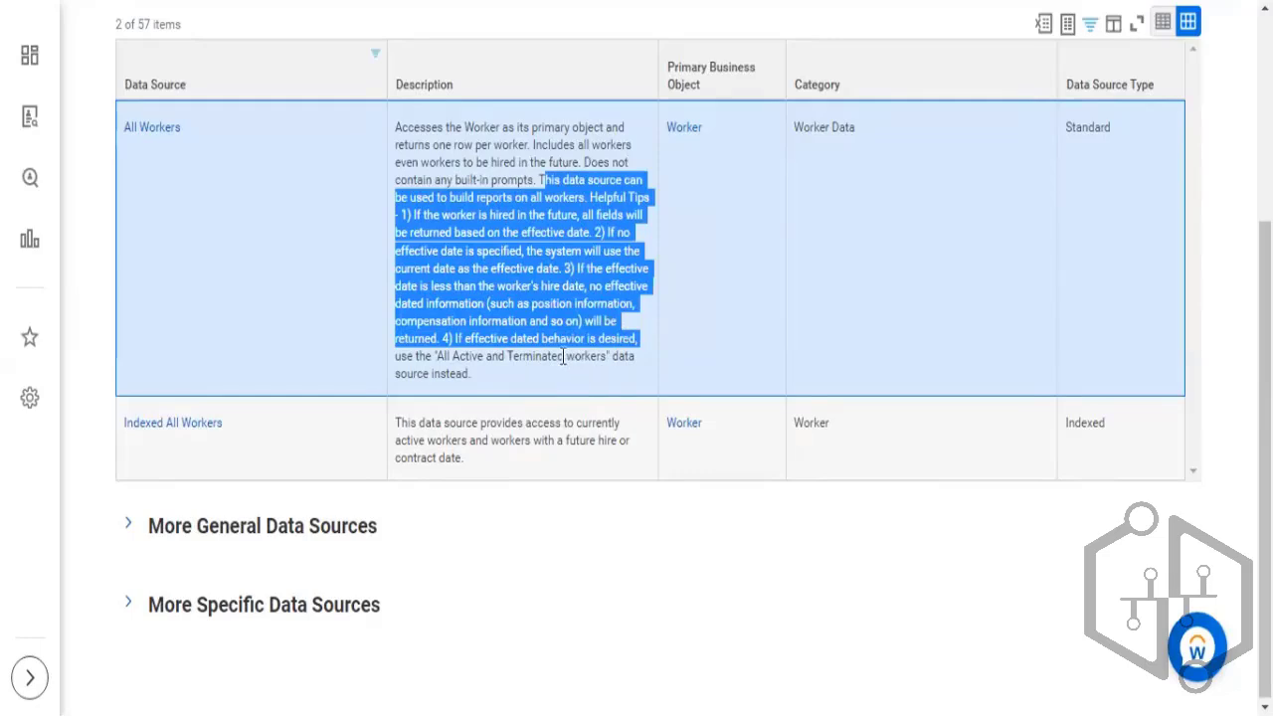
# Step: Compare the Indexed All Workers and All Workers data sources, highlighting their names and the Indexed data source type
pyautogui.click(620, 374)
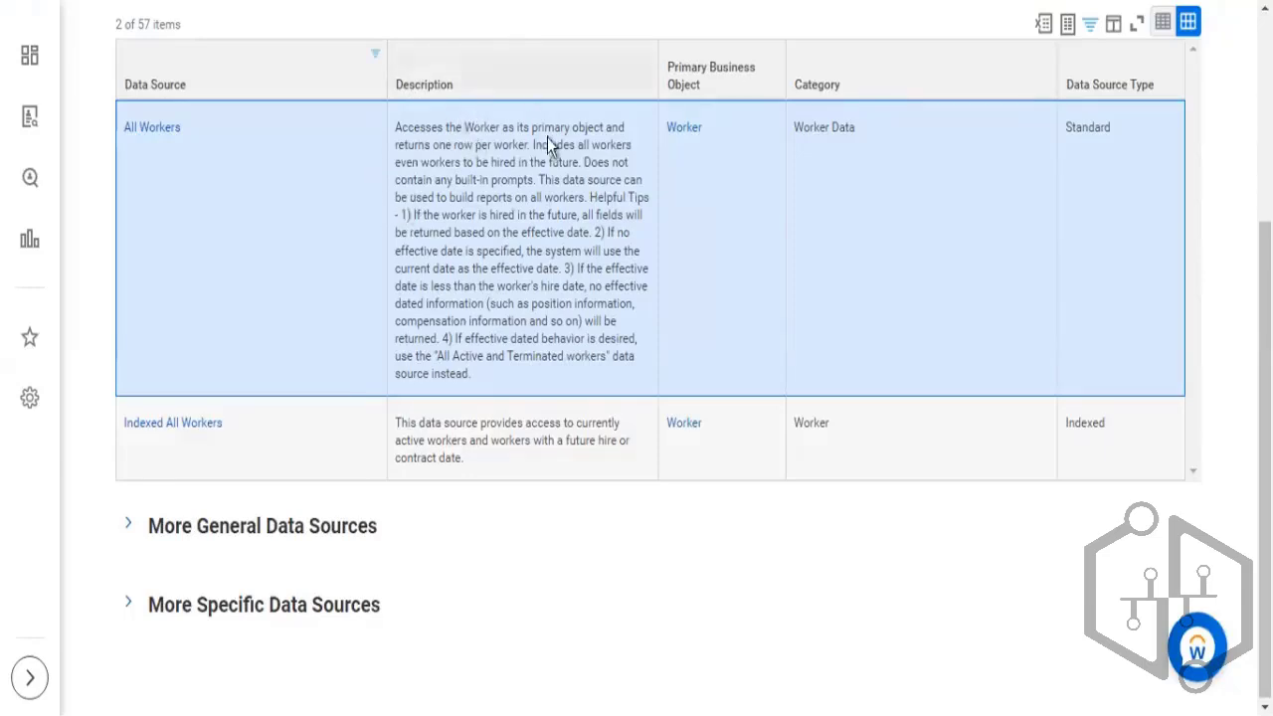
pyautogui.moveTo(223, 426); pyautogui.dragTo(117, 430)
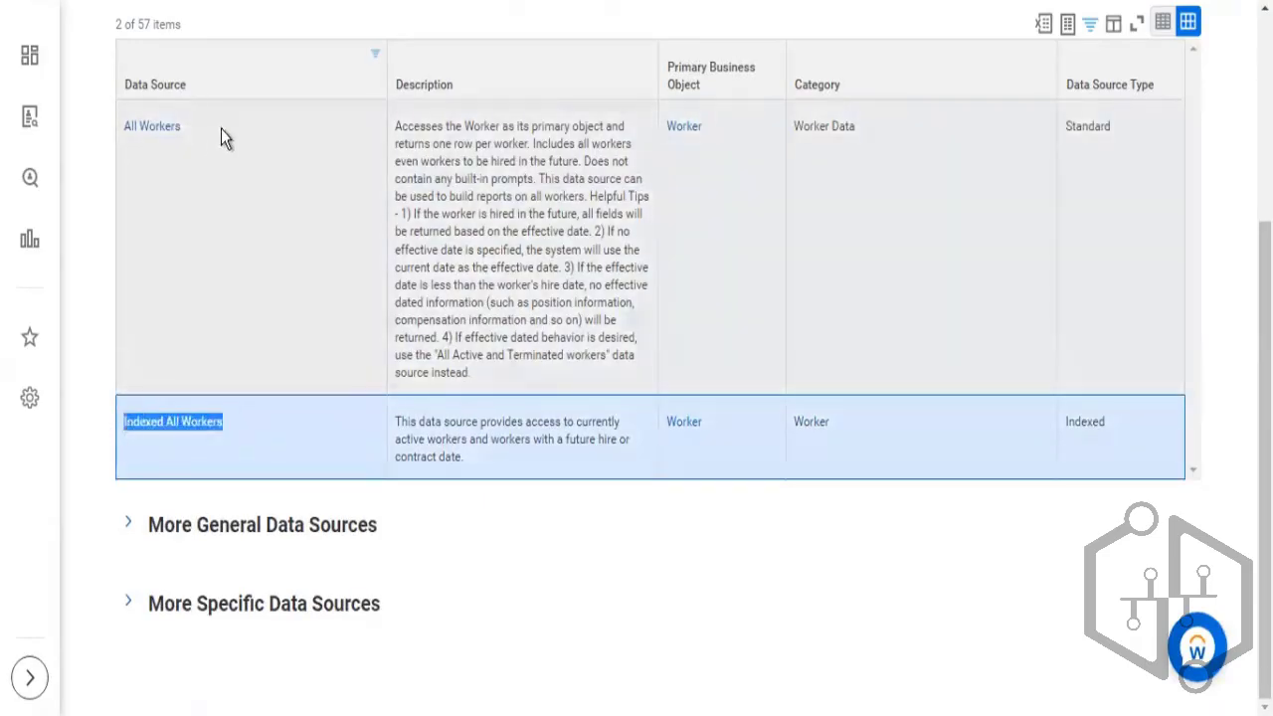
pyautogui.moveTo(221, 128); pyautogui.dragTo(89, 135)
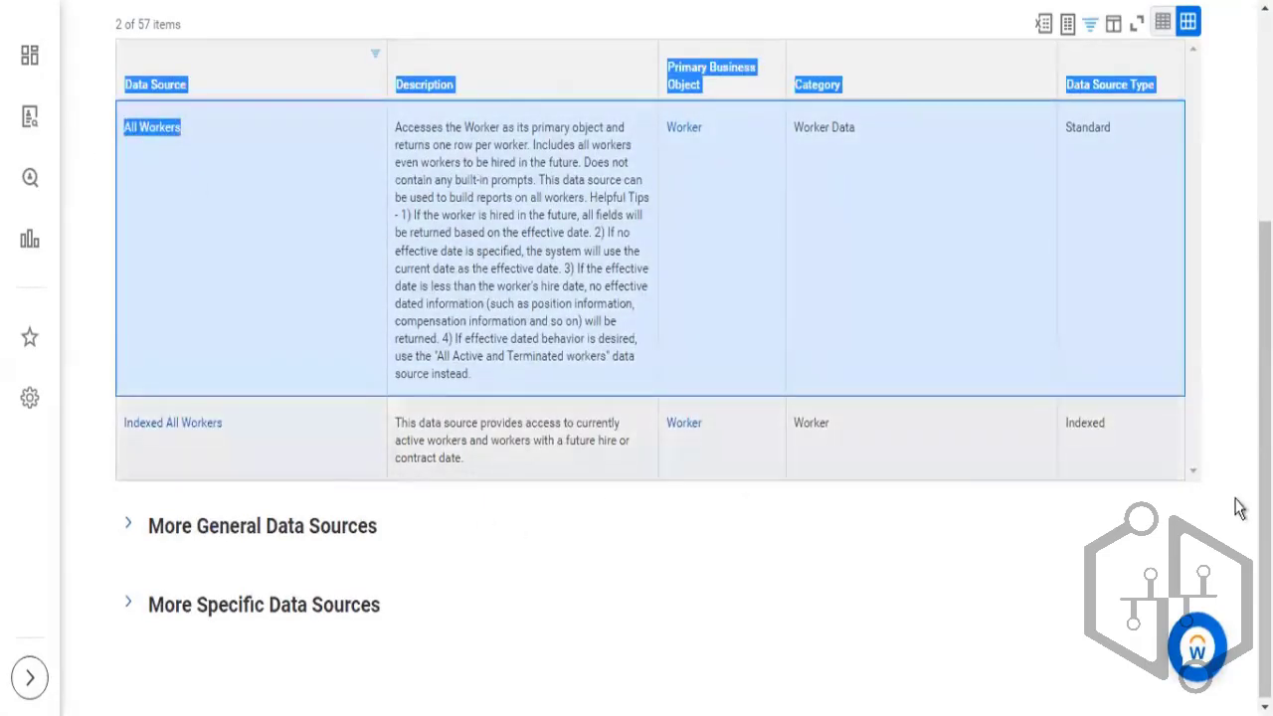
pyautogui.doubleClick(1116, 442)
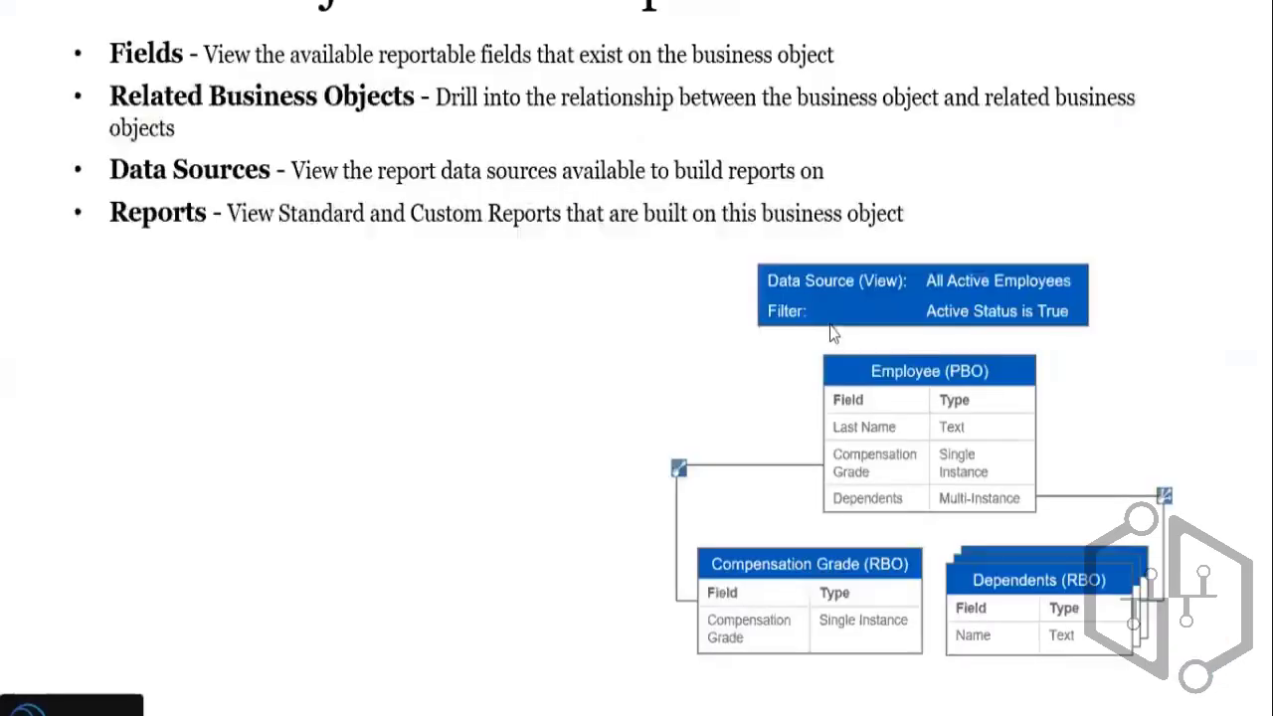
# Step: Switch to the Create Custom Report form and try to find the data source with the search "all act and term work"
pyautogui.hotkey('alt', 'Tab')
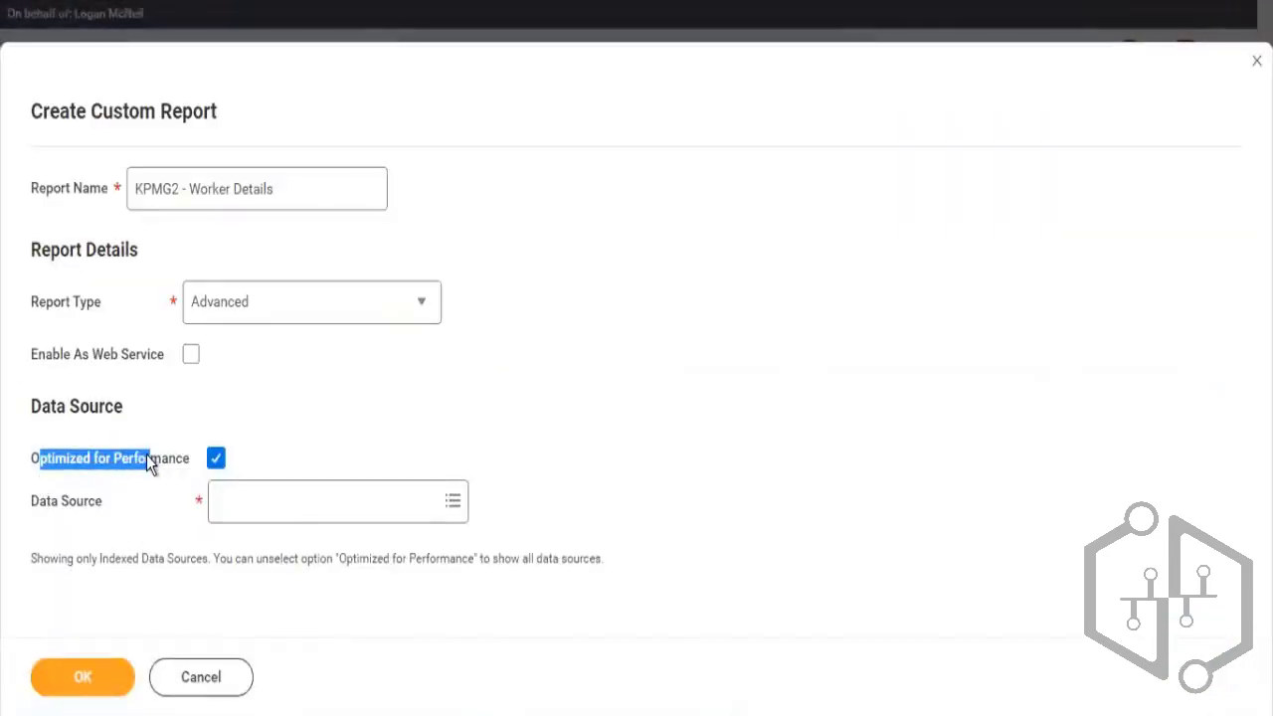
pyautogui.click(261, 519)
pyautogui.write('a')
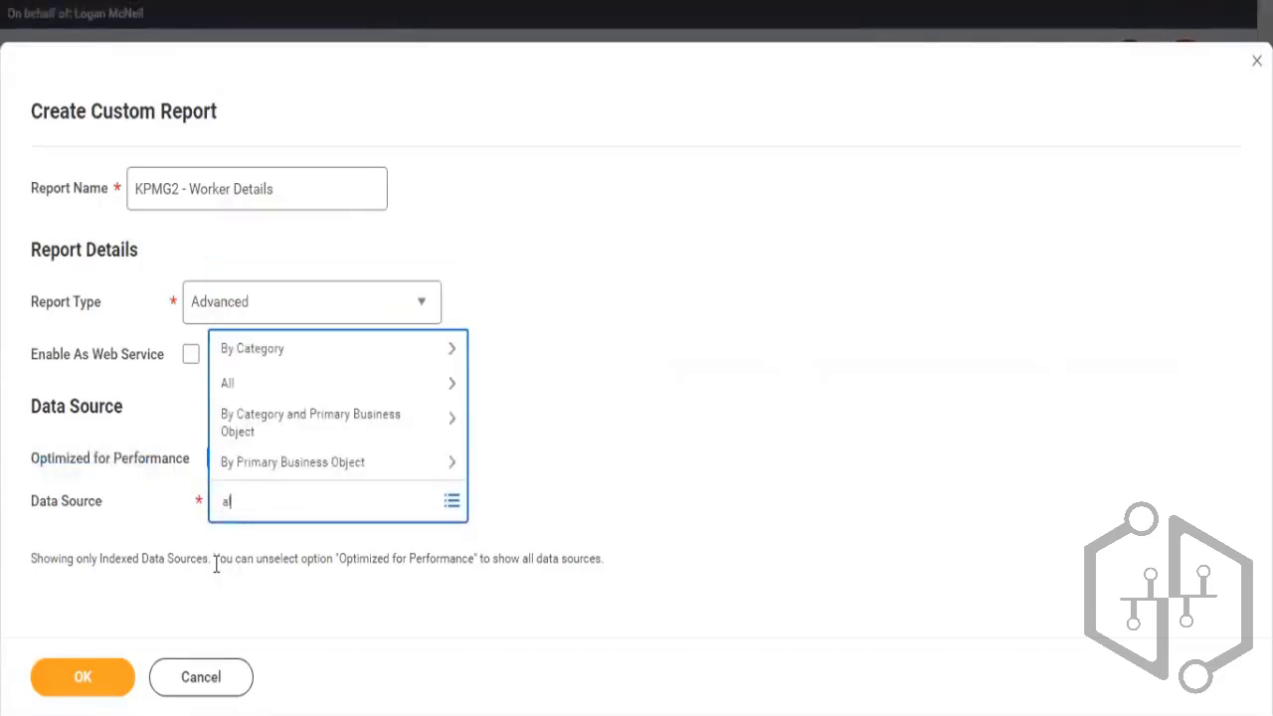
pyautogui.write('ll act and term work')
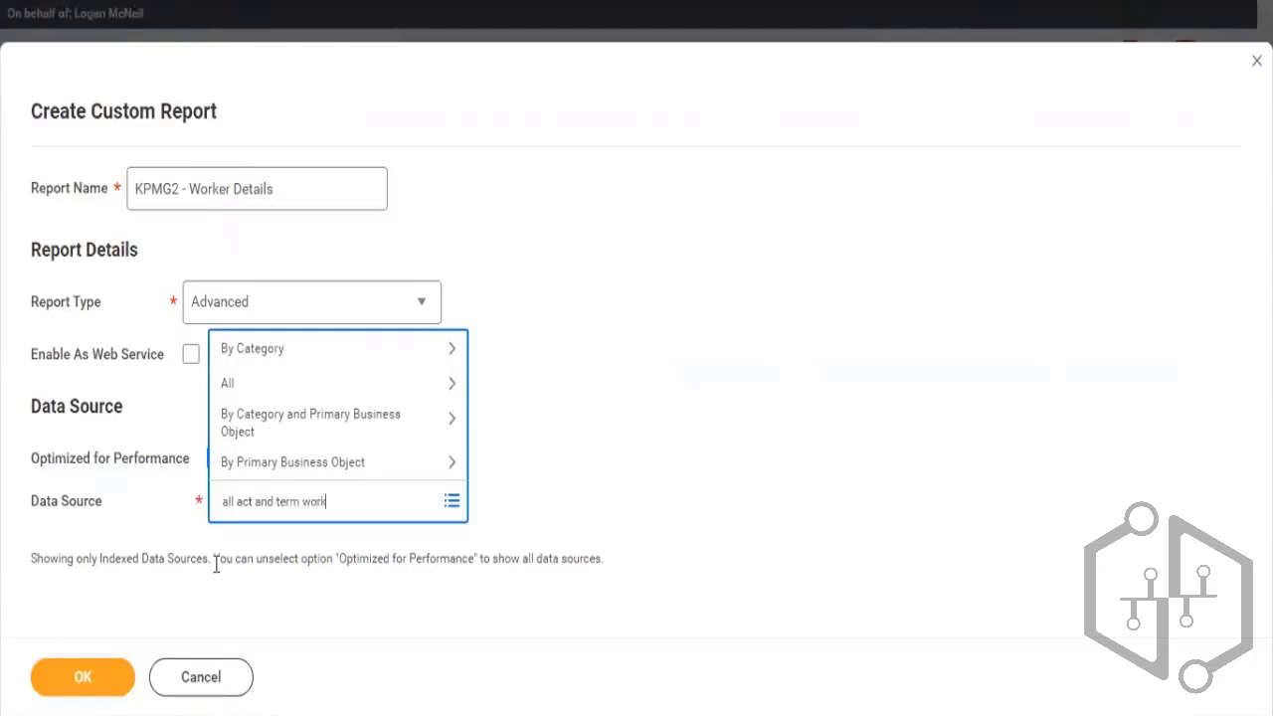
pyautogui.press('Return')
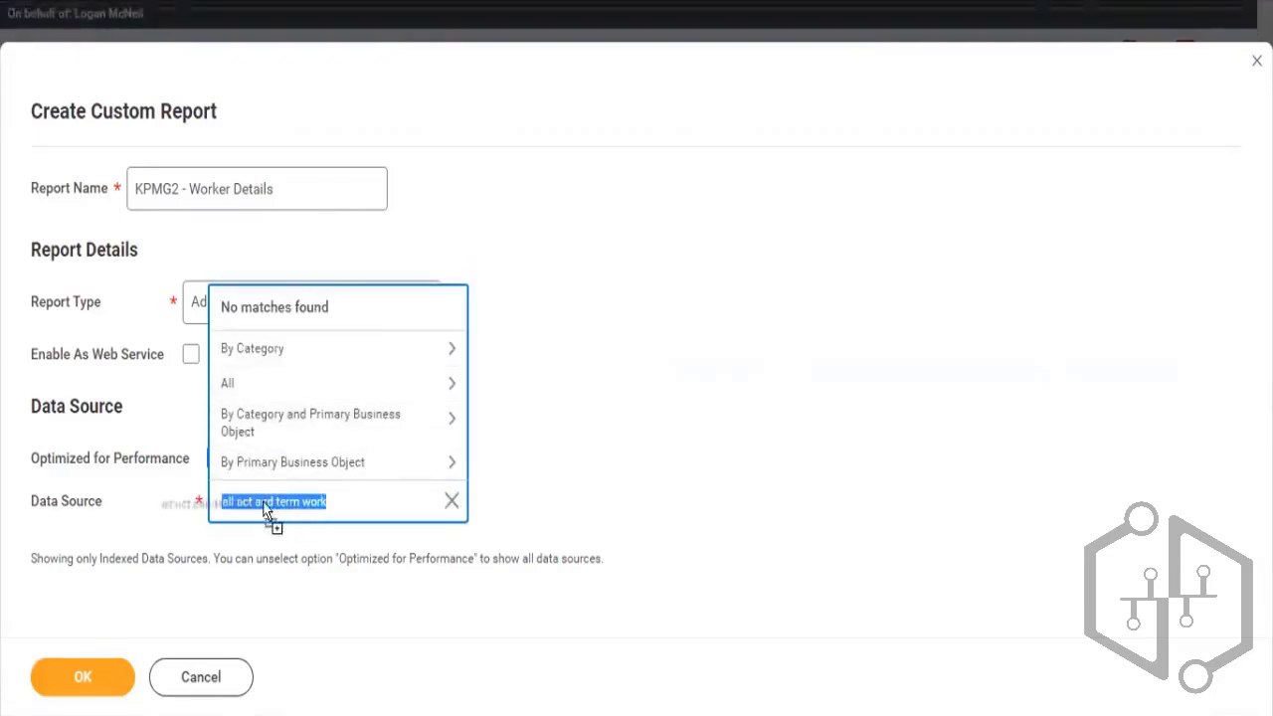
pyautogui.click(626, 436)
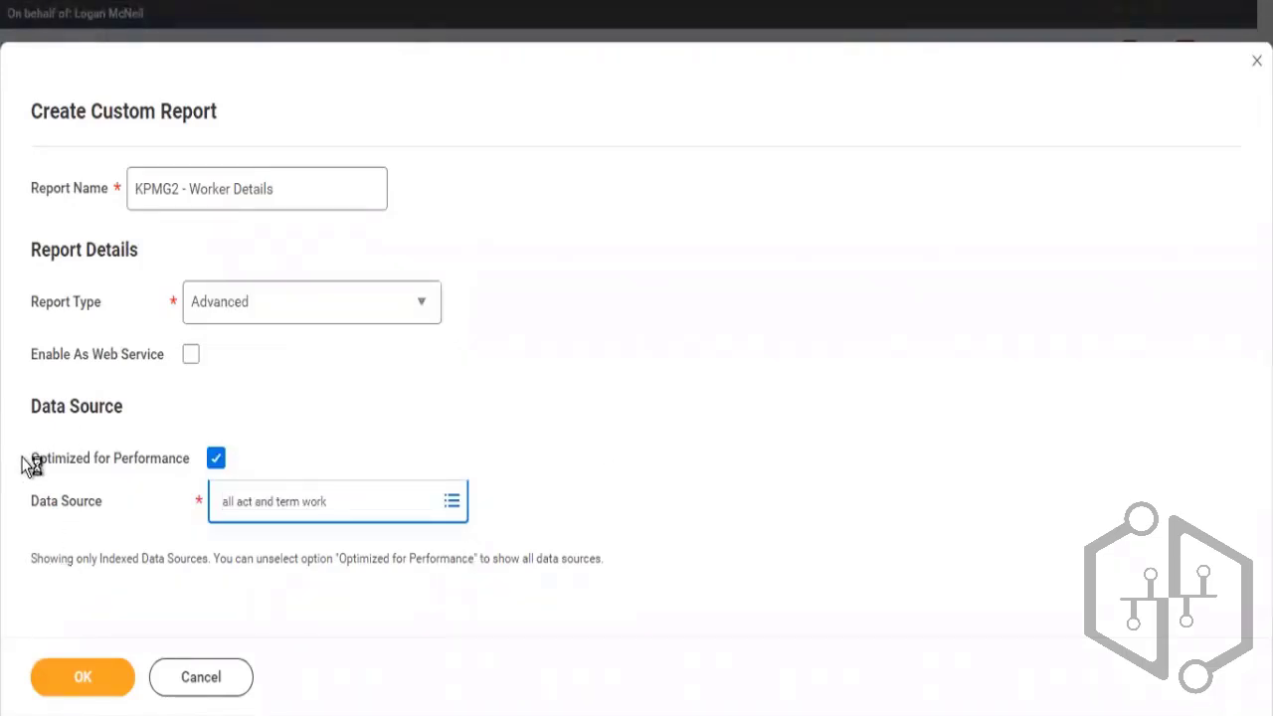
# Step: Clear Optimized for Performance for the report, highlighting the note on indexed data sources and the alert on non-indexed ones
pyautogui.moveTo(31, 460); pyautogui.dragTo(155, 466)
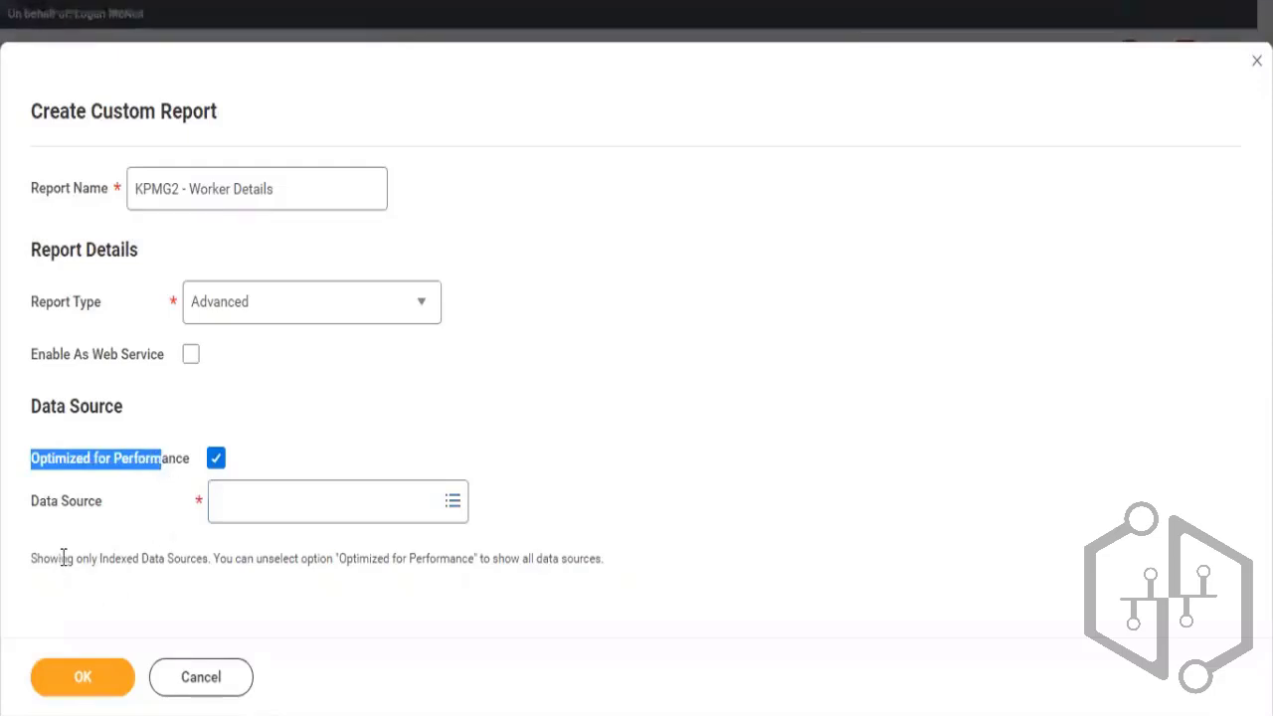
pyautogui.moveTo(62, 558); pyautogui.dragTo(219, 559)
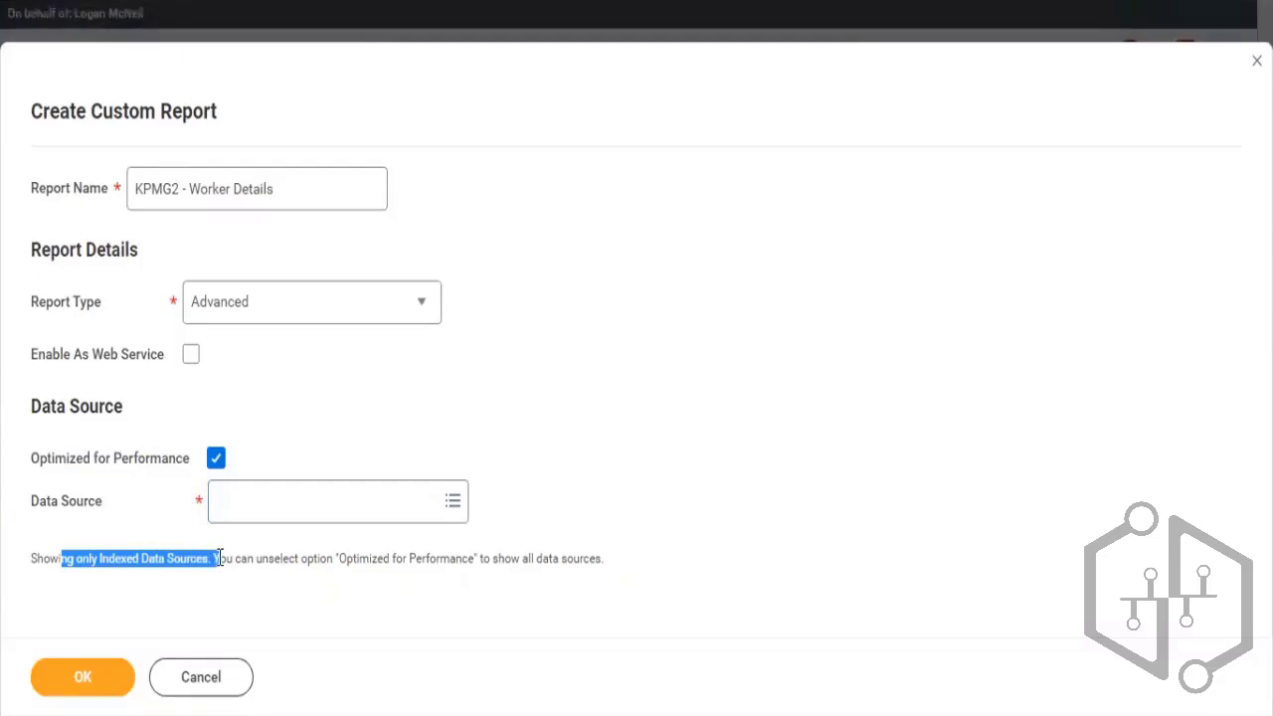
pyautogui.click(88, 558)
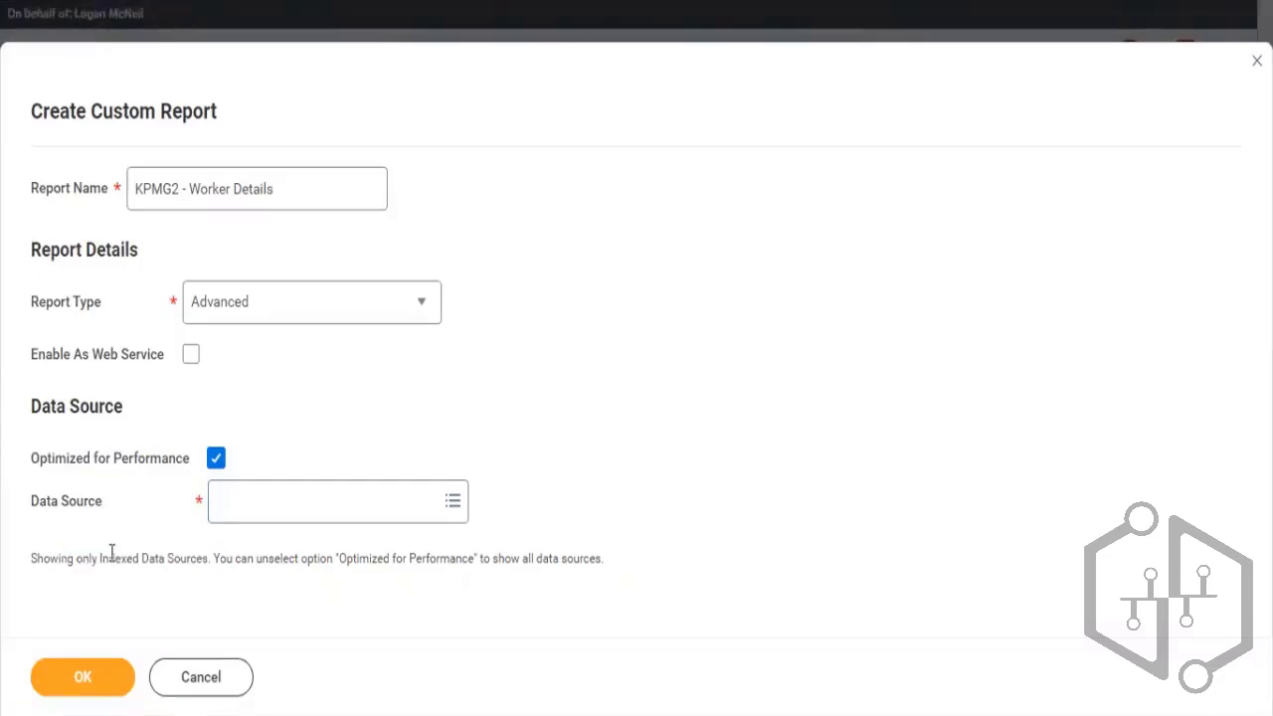
pyautogui.moveTo(108, 558); pyautogui.dragTo(170, 558)
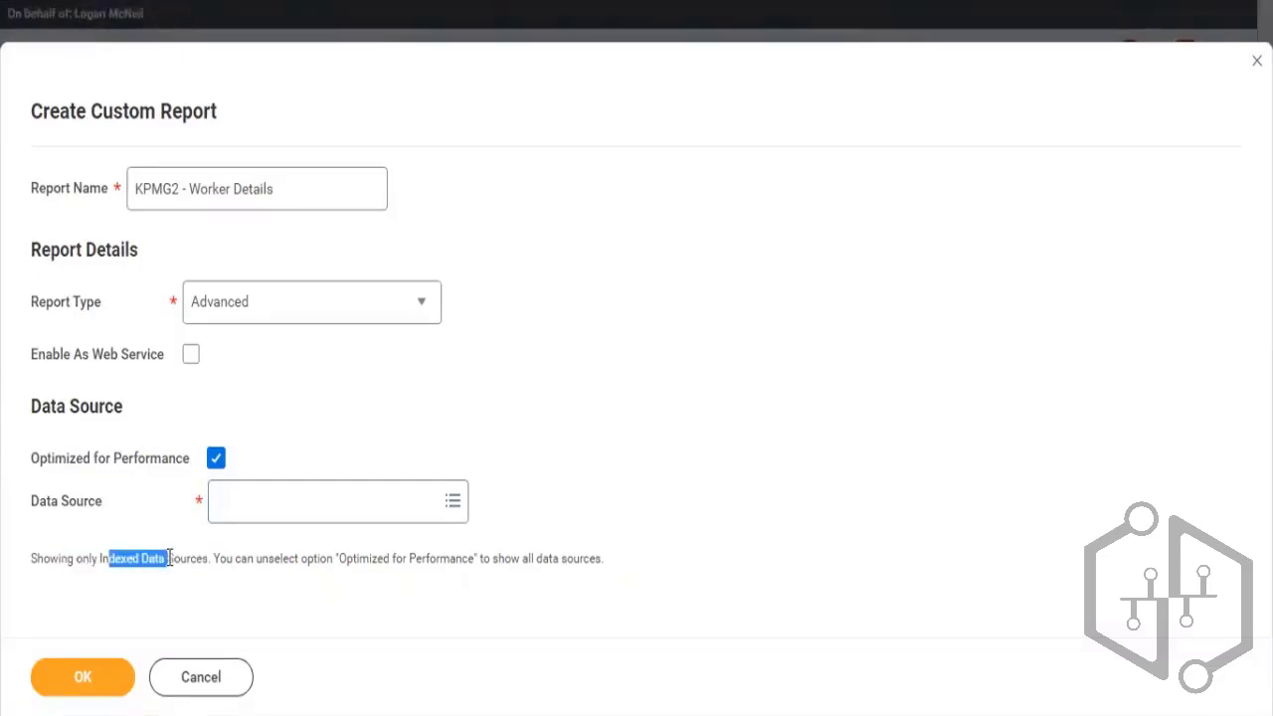
pyautogui.moveTo(279, 563); pyautogui.dragTo(617, 573)
pyautogui.click(214, 461)
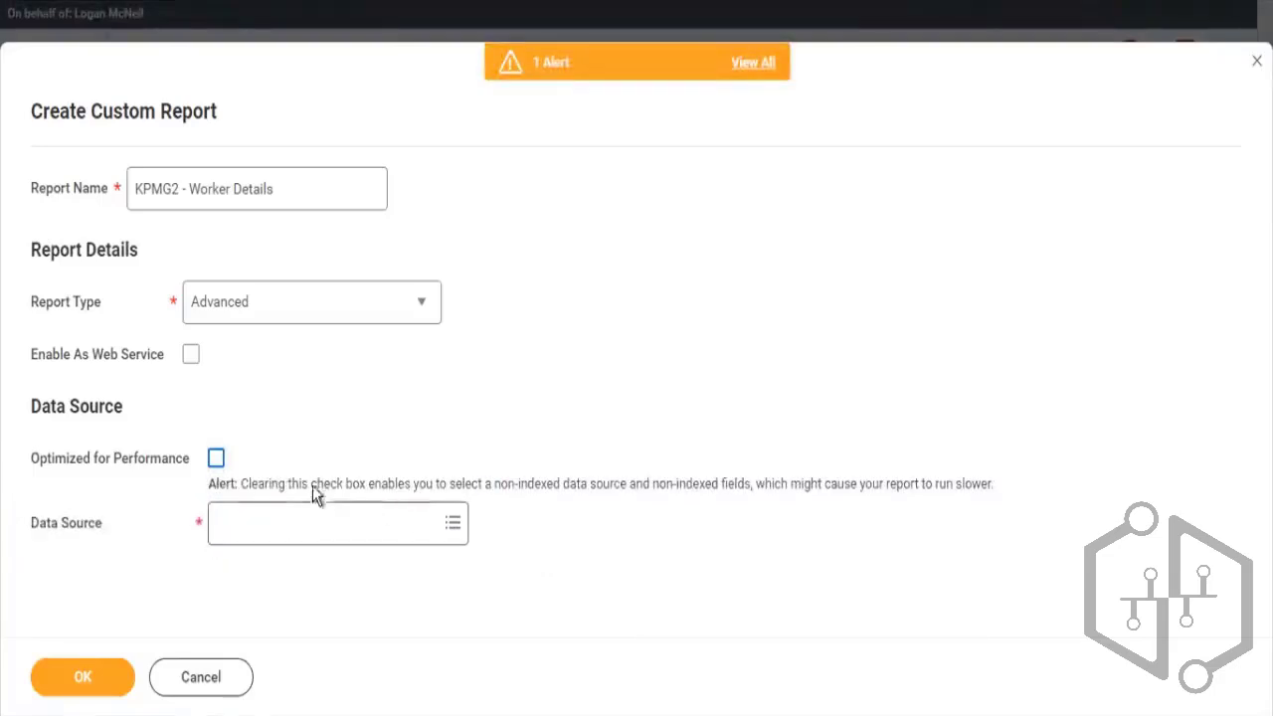
pyautogui.moveTo(241, 483); pyautogui.dragTo(1000, 484)
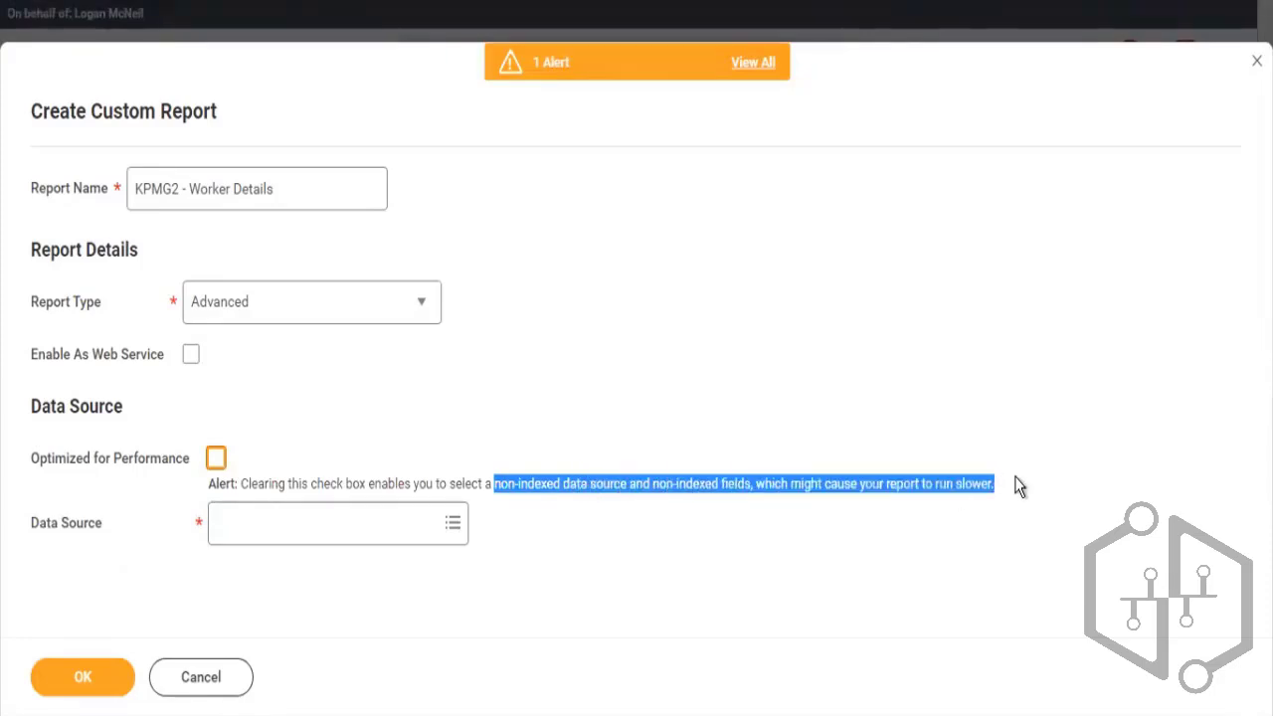
pyautogui.click(986, 483)
pyautogui.tripleClick(810, 483)
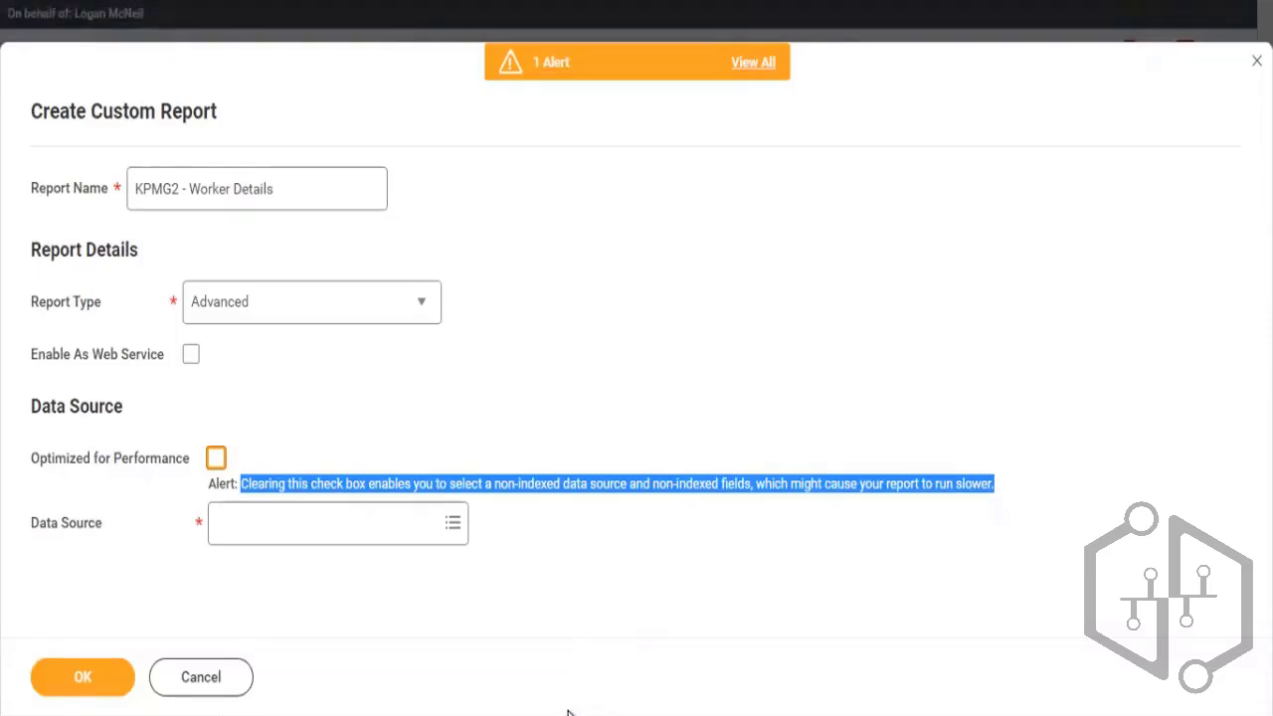
# Step: Set the report's data source to All Active and Terminated Workers and create the custom report
pyautogui.click(344, 521)
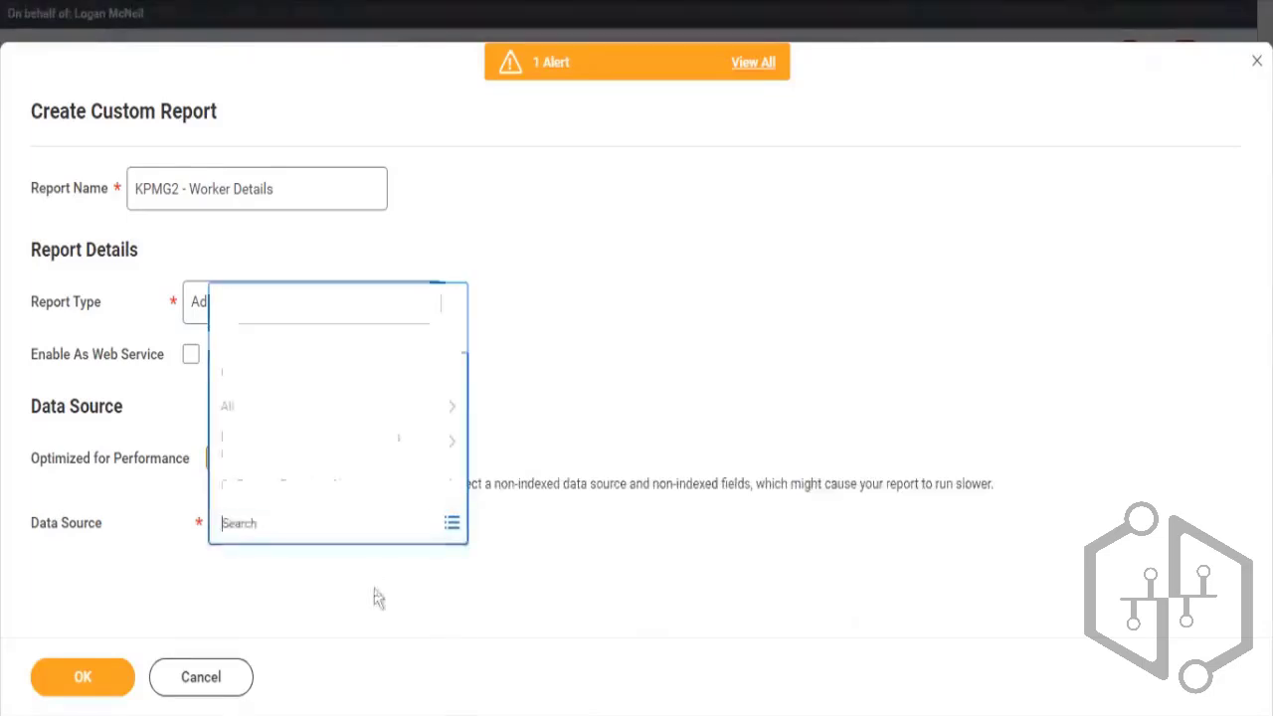
pyautogui.write('all ac')
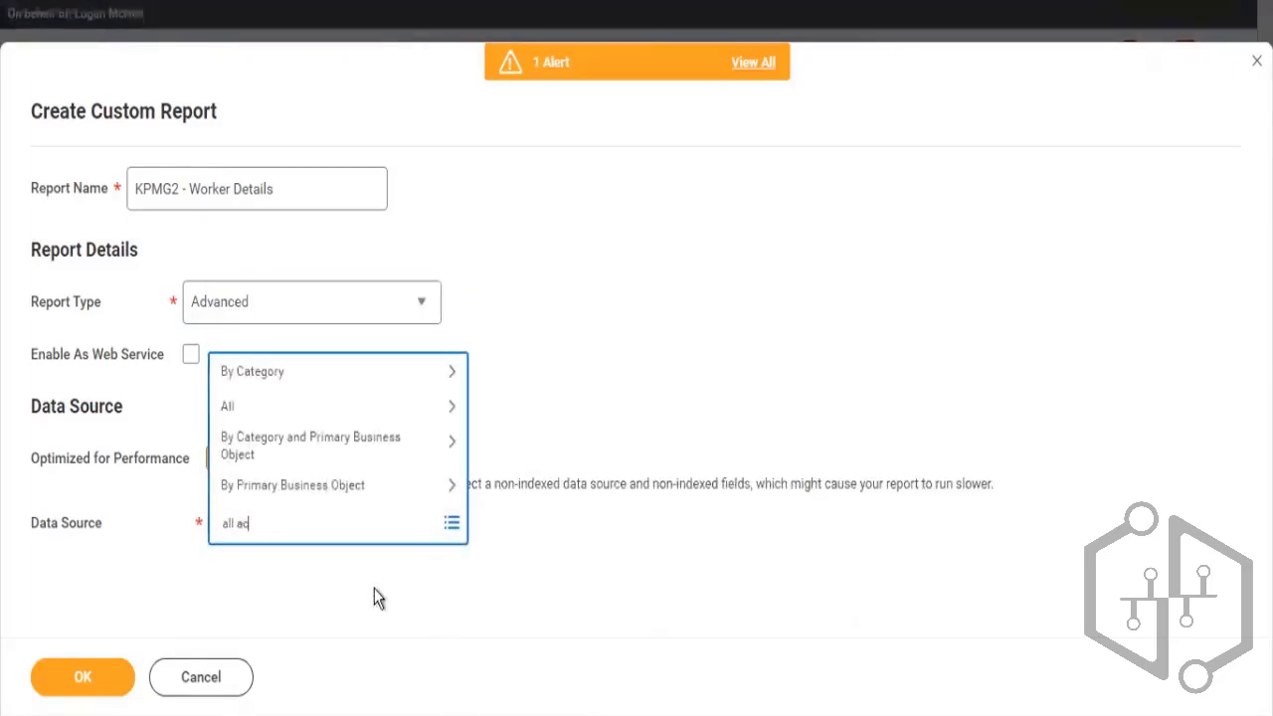
pyautogui.write('t and work')
pyautogui.press('Return')
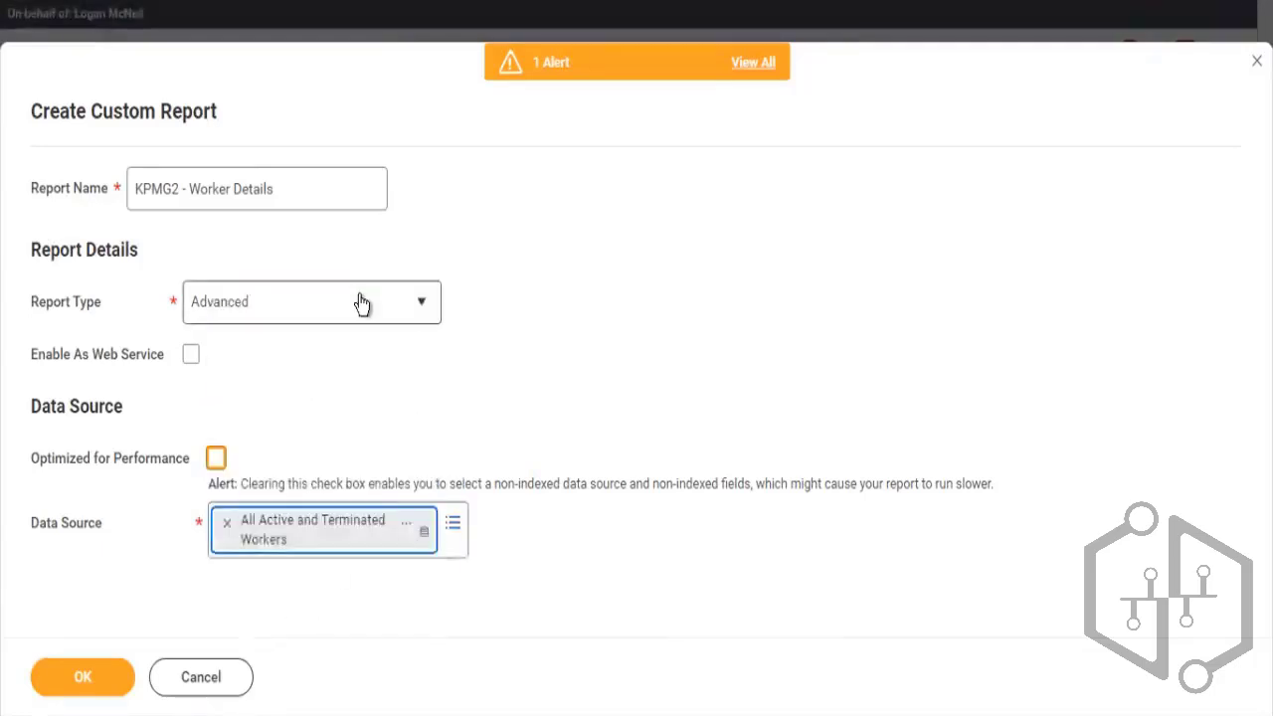
pyautogui.click(99, 676)
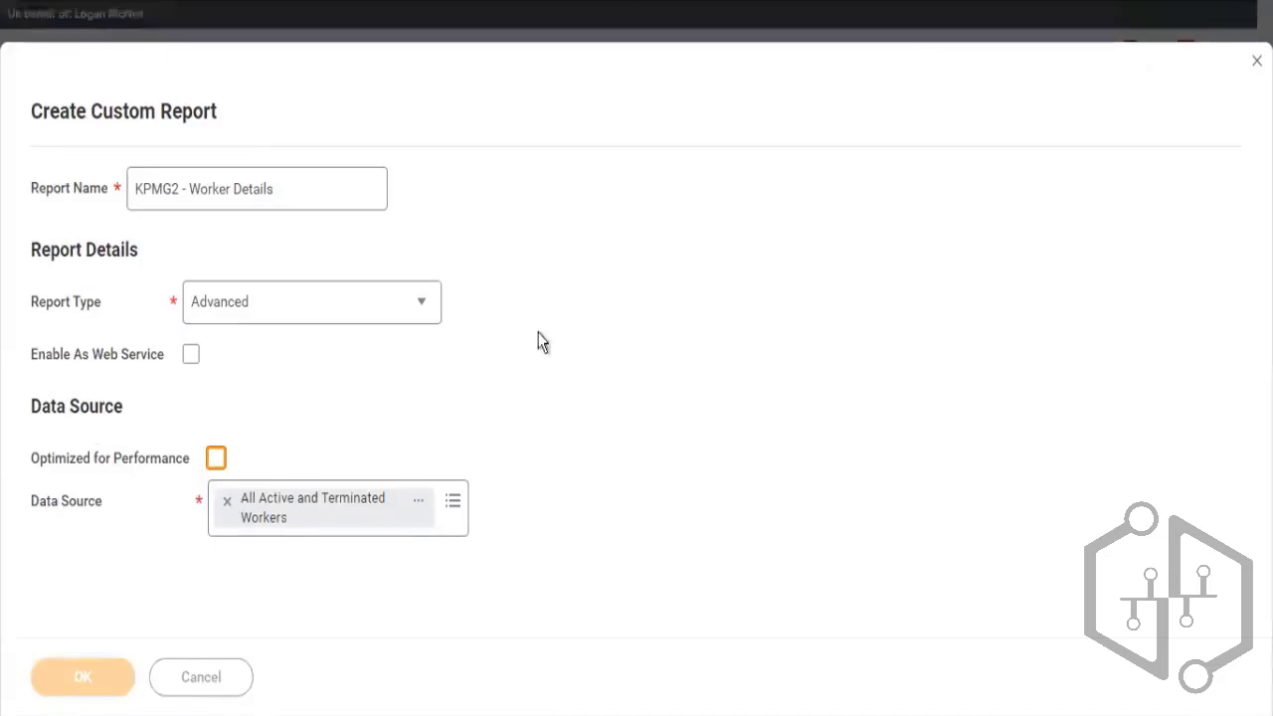
# Step: Check the new report's data source and highlight its primary business object, Worker
pyautogui.scroll(-2, 557, 386)
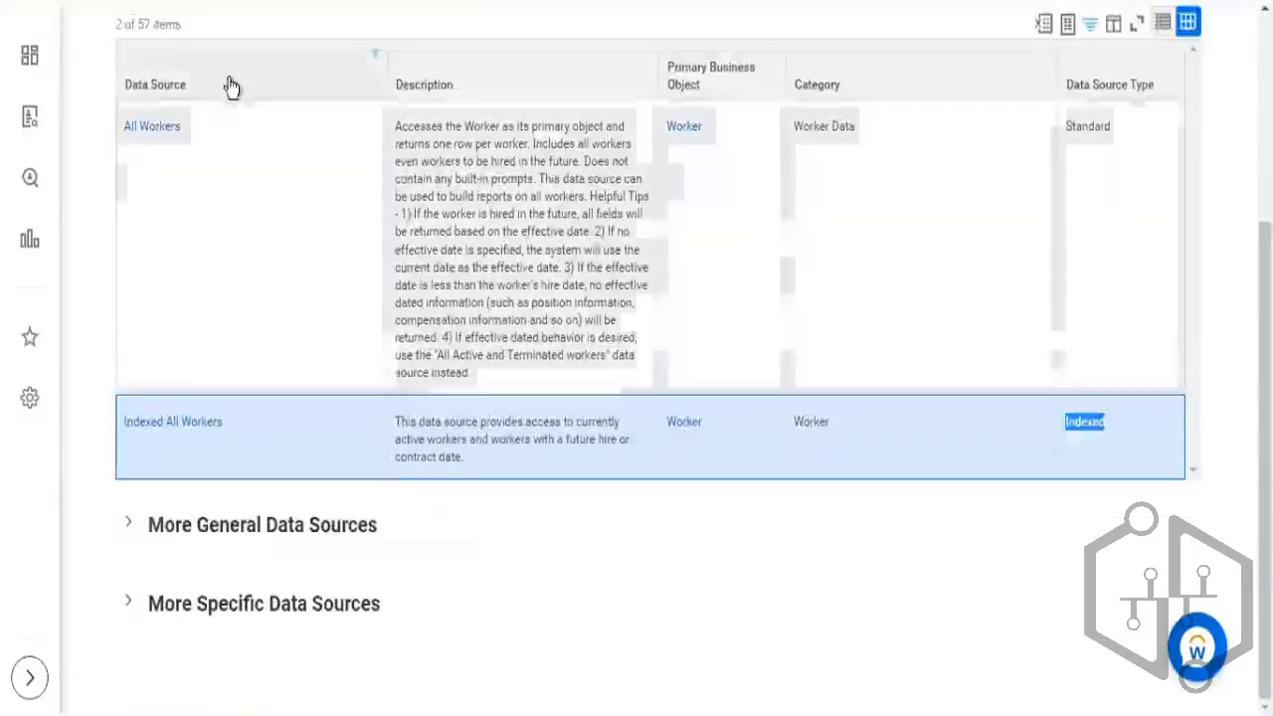
pyautogui.scroll(3, 228, 85)
pyautogui.moveTo(309, 144); pyautogui.dragTo(419, 159)
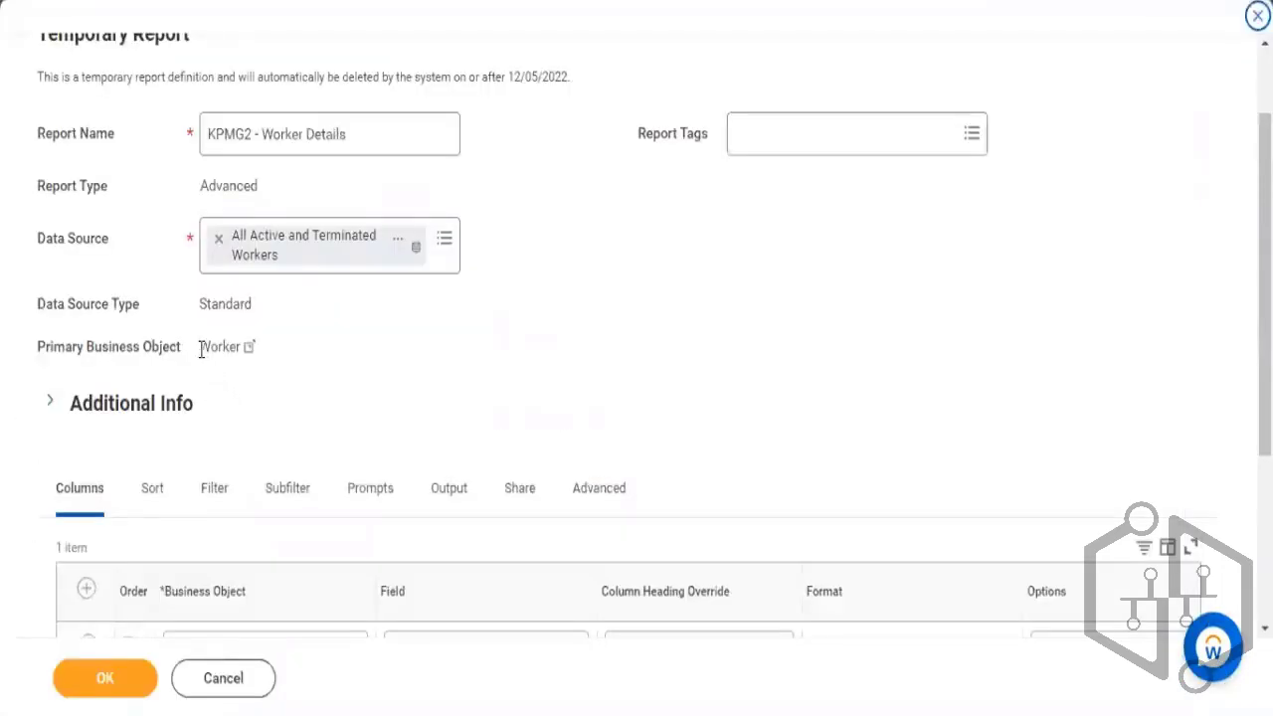
pyautogui.moveTo(200, 348); pyautogui.dragTo(226, 353)
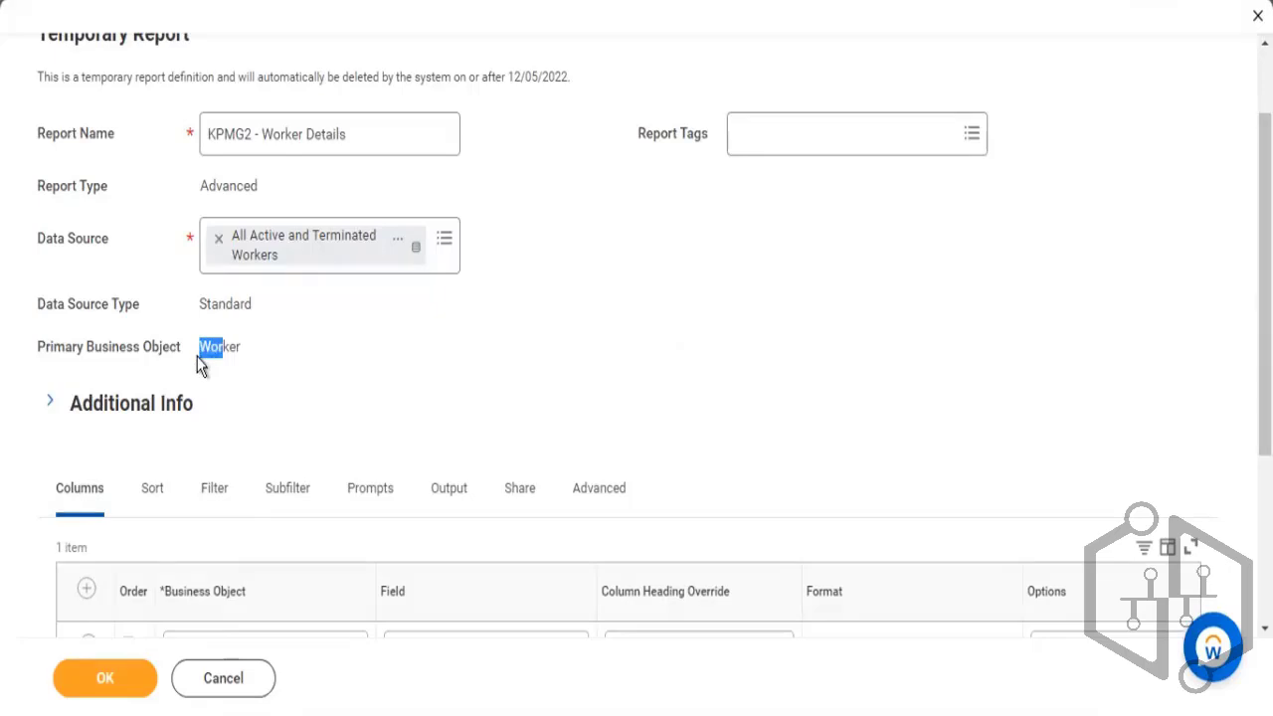
# Step: Browse the data sources offered for the report, comparing standard and indexed entries, and keep the current selection
pyautogui.click(447, 243)
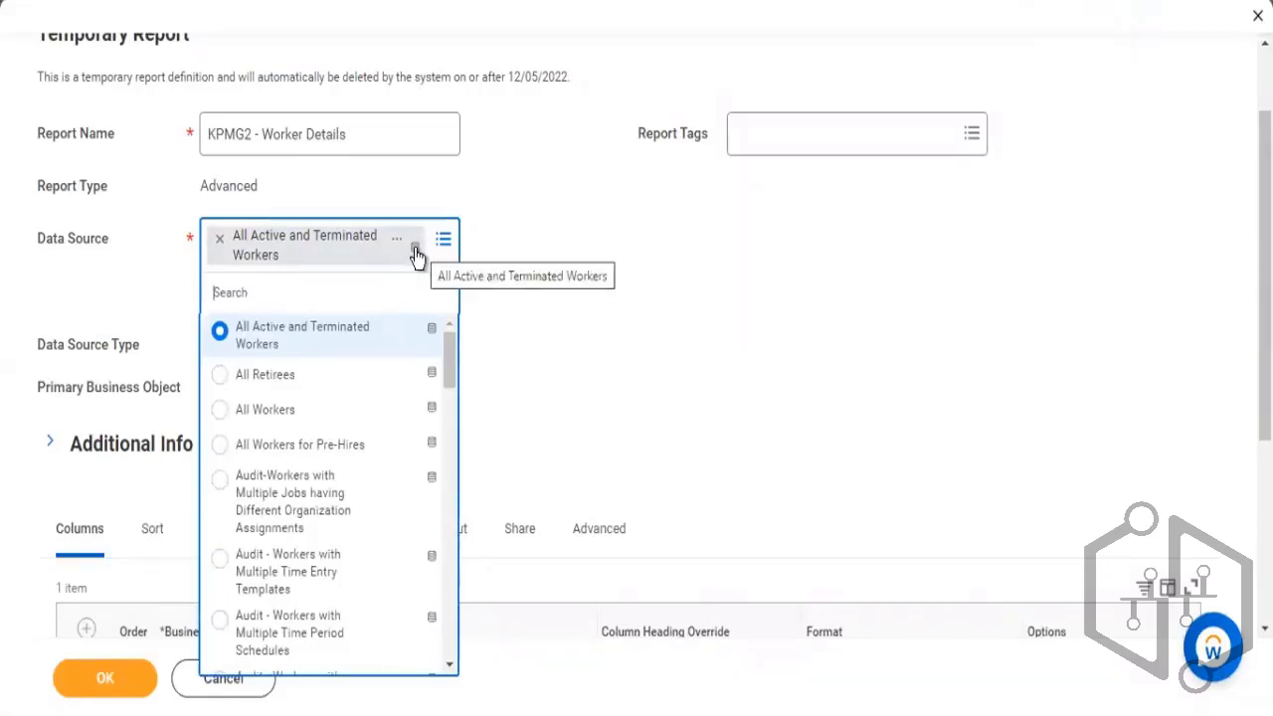
pyautogui.moveTo(447, 362); pyautogui.dragTo(449, 434)
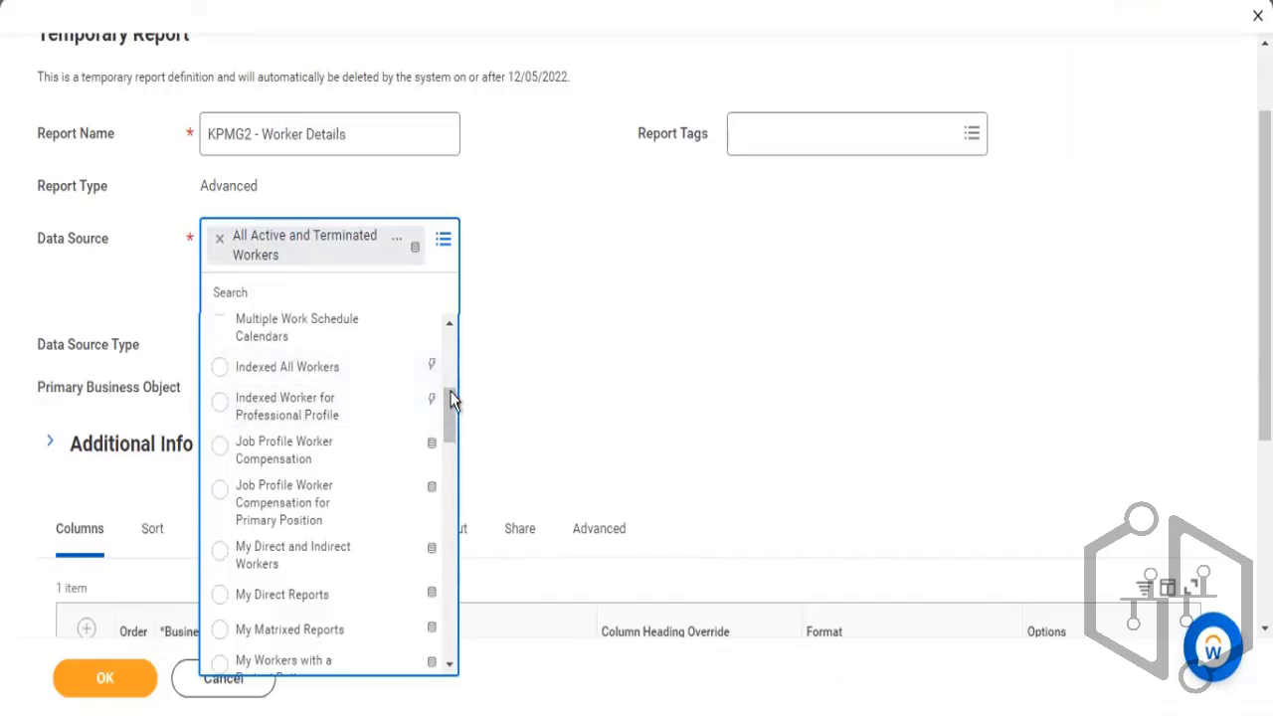
pyautogui.moveTo(450, 398); pyautogui.dragTo(452, 336)
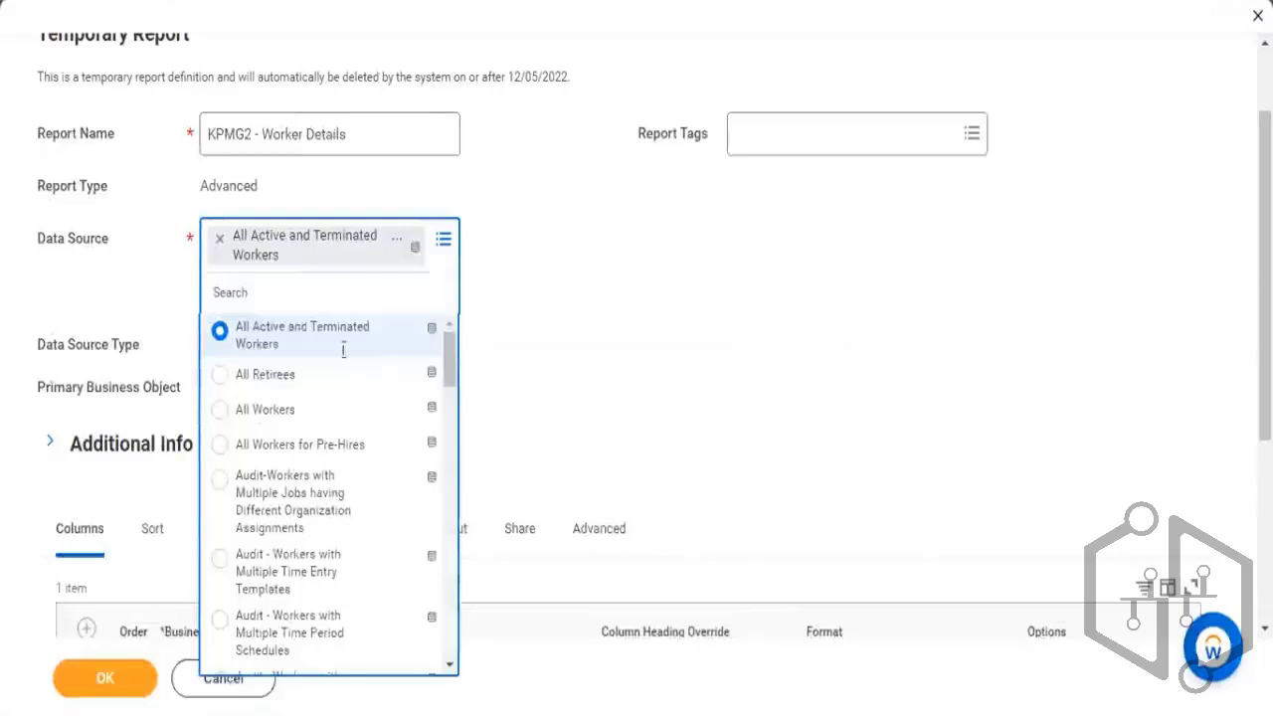
pyautogui.scroll(-3, 284, 325)
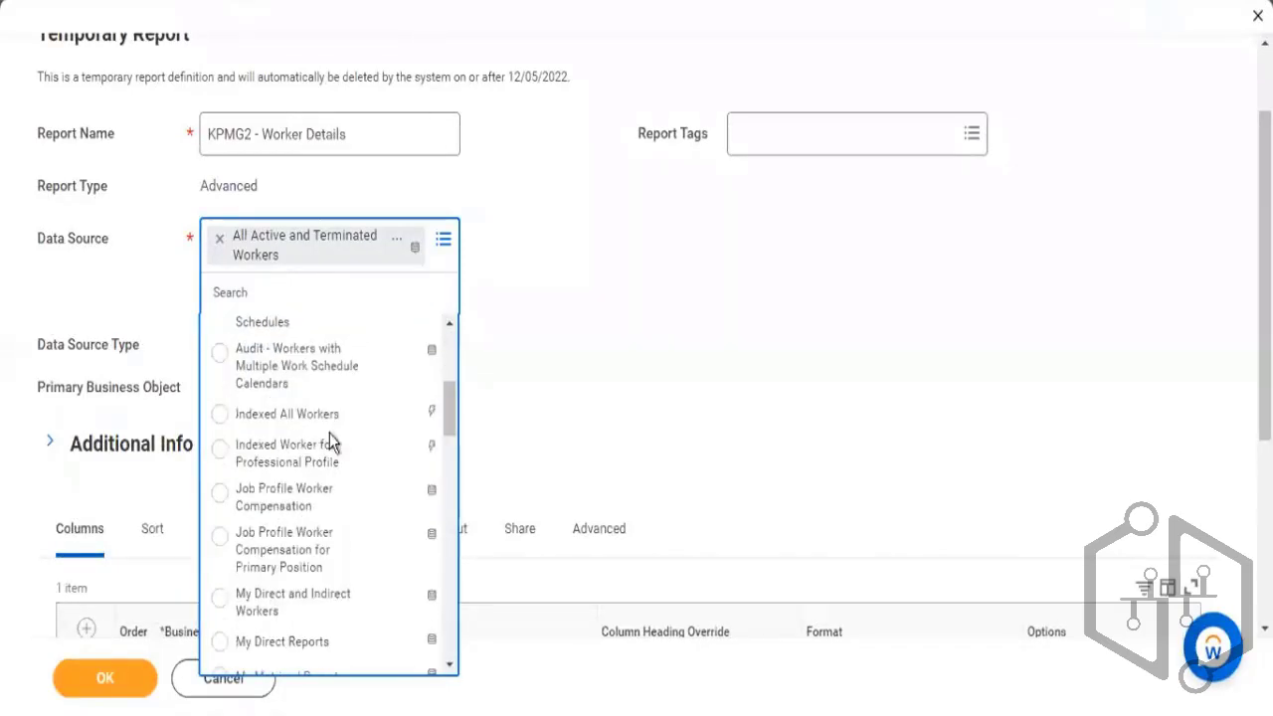
pyautogui.scroll(-1, 374, 440)
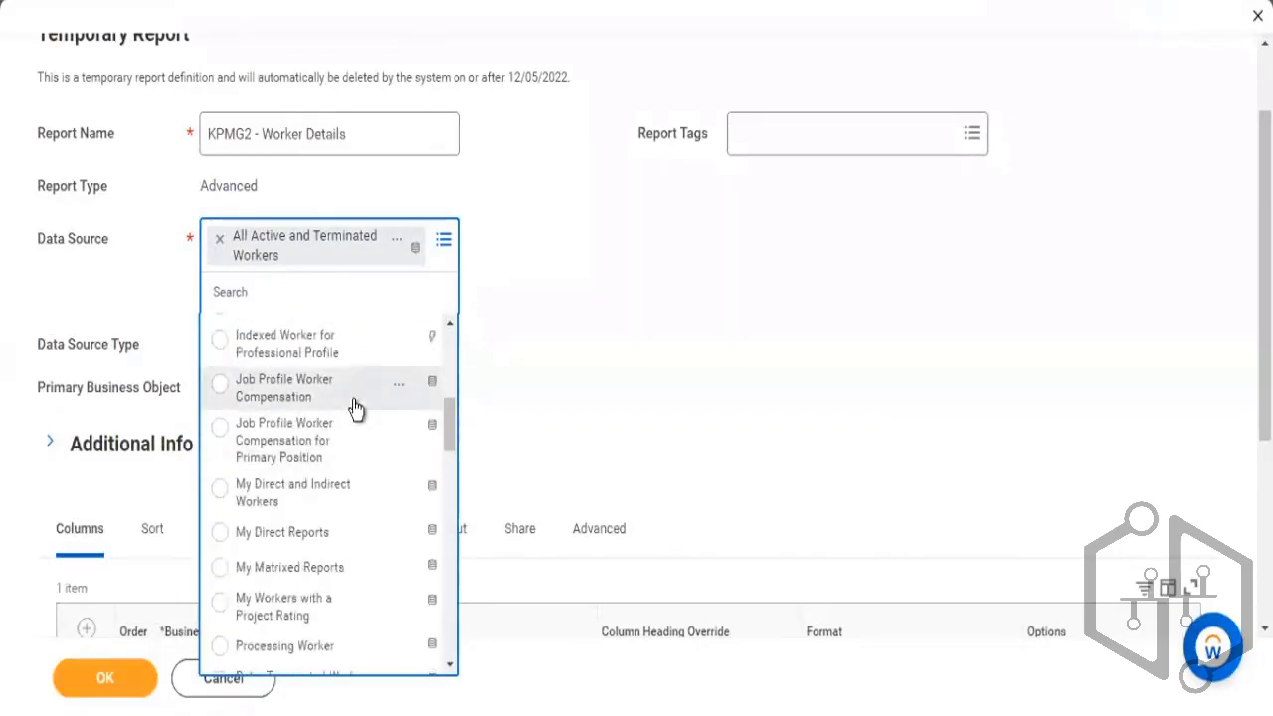
pyautogui.scroll(4, 346, 443)
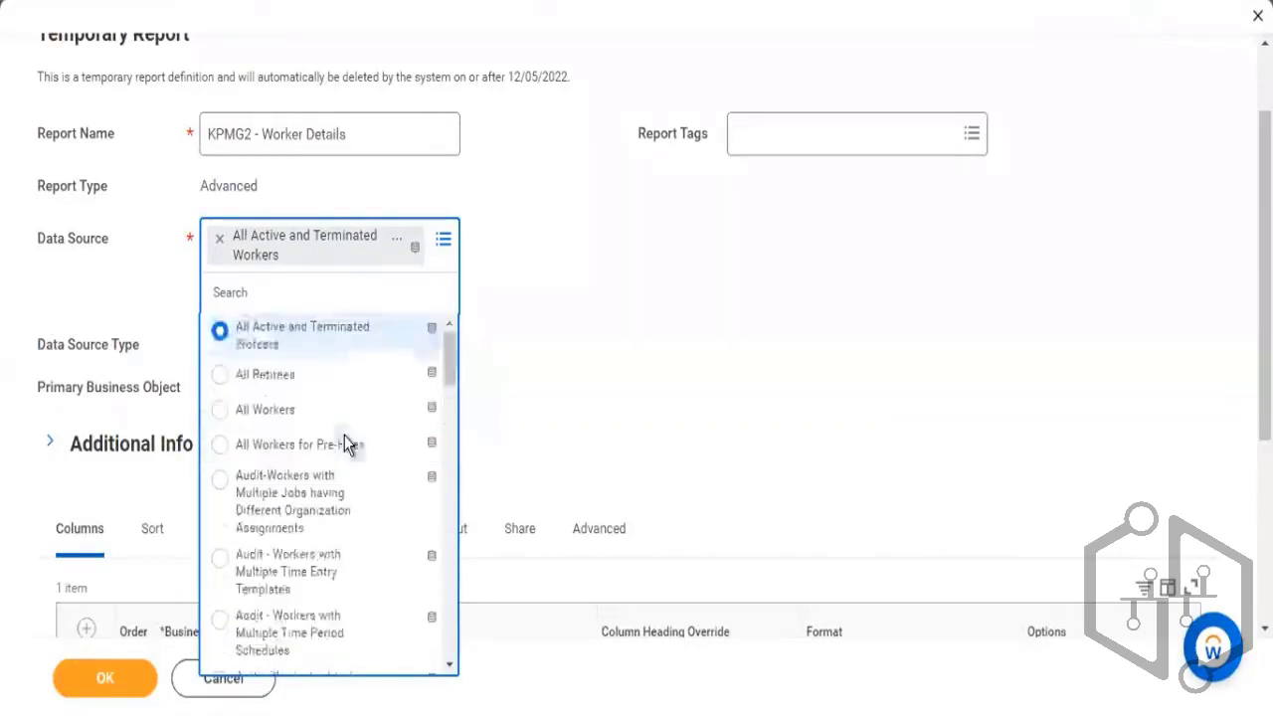
pyautogui.click(746, 417)
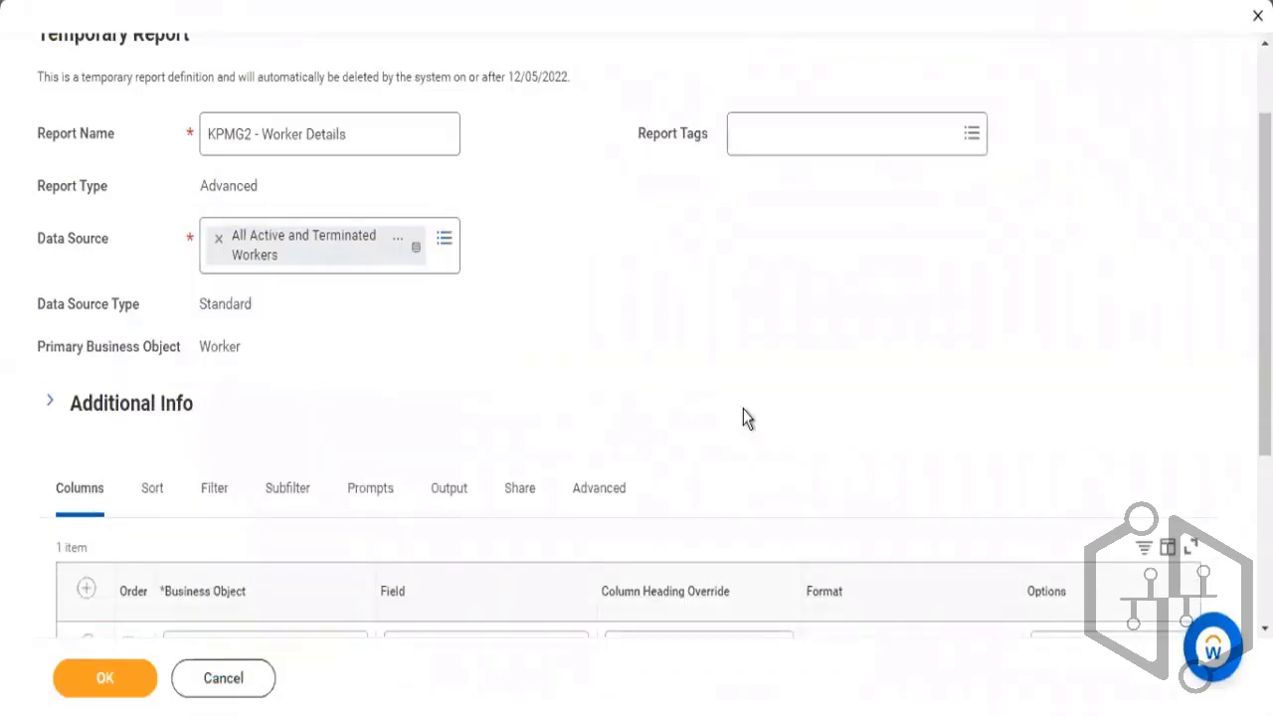
# Step: Review the report definition from its columns grid to its header, highlighting the Data Source and Primary Business Object fields
pyautogui.scroll(-2, 743, 409)
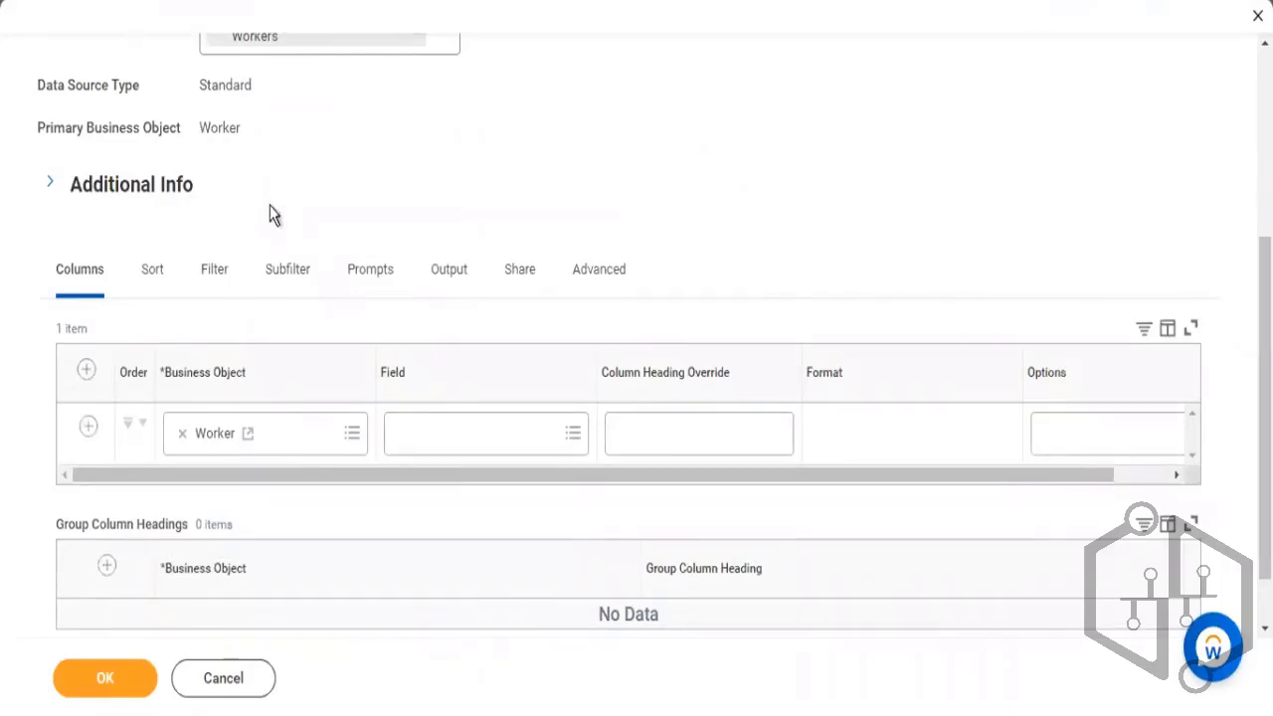
pyautogui.scroll(3, 272, 211)
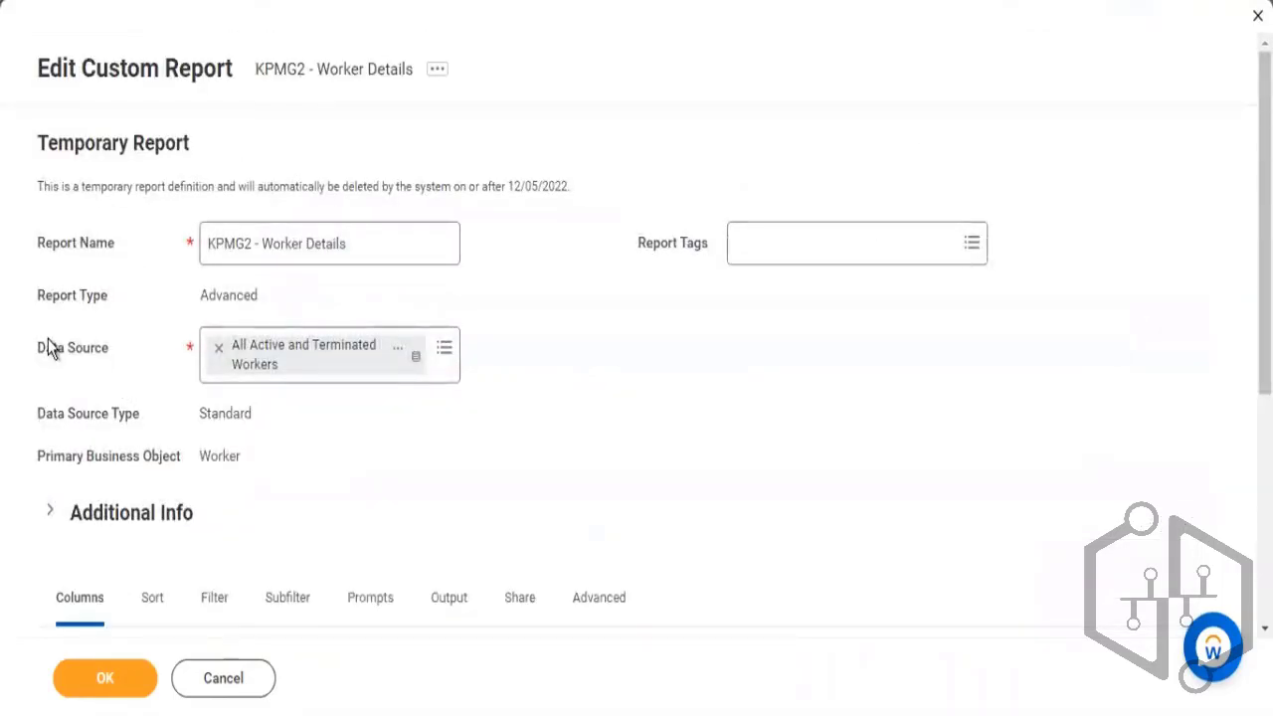
pyautogui.moveTo(44, 349); pyautogui.dragTo(105, 351)
pyautogui.moveTo(199, 458); pyautogui.dragTo(241, 460)
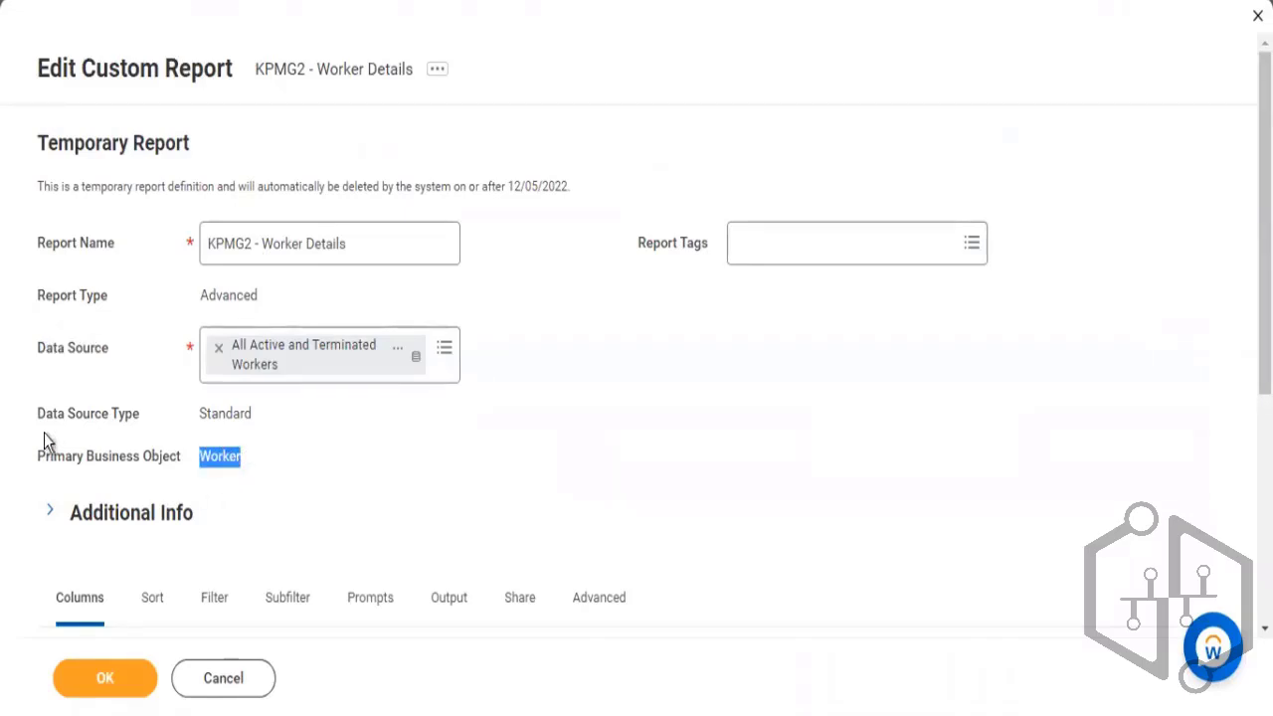
pyautogui.moveTo(29, 443); pyautogui.dragTo(137, 470)
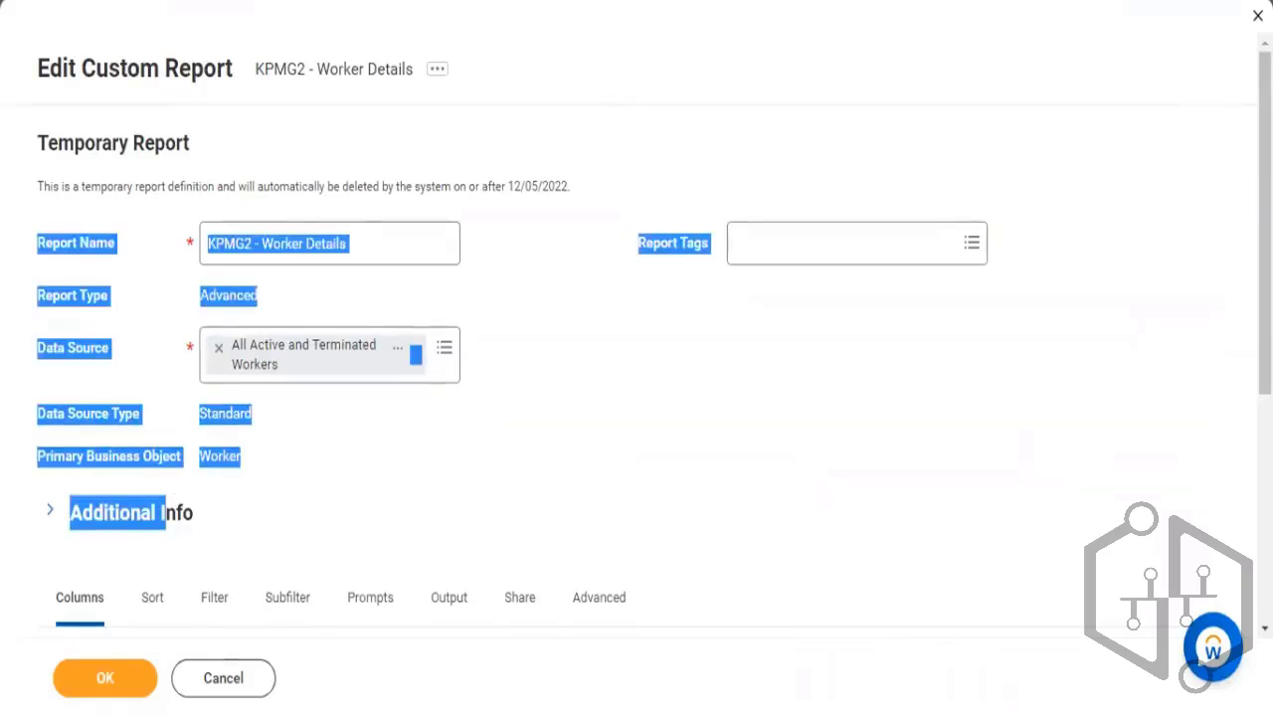
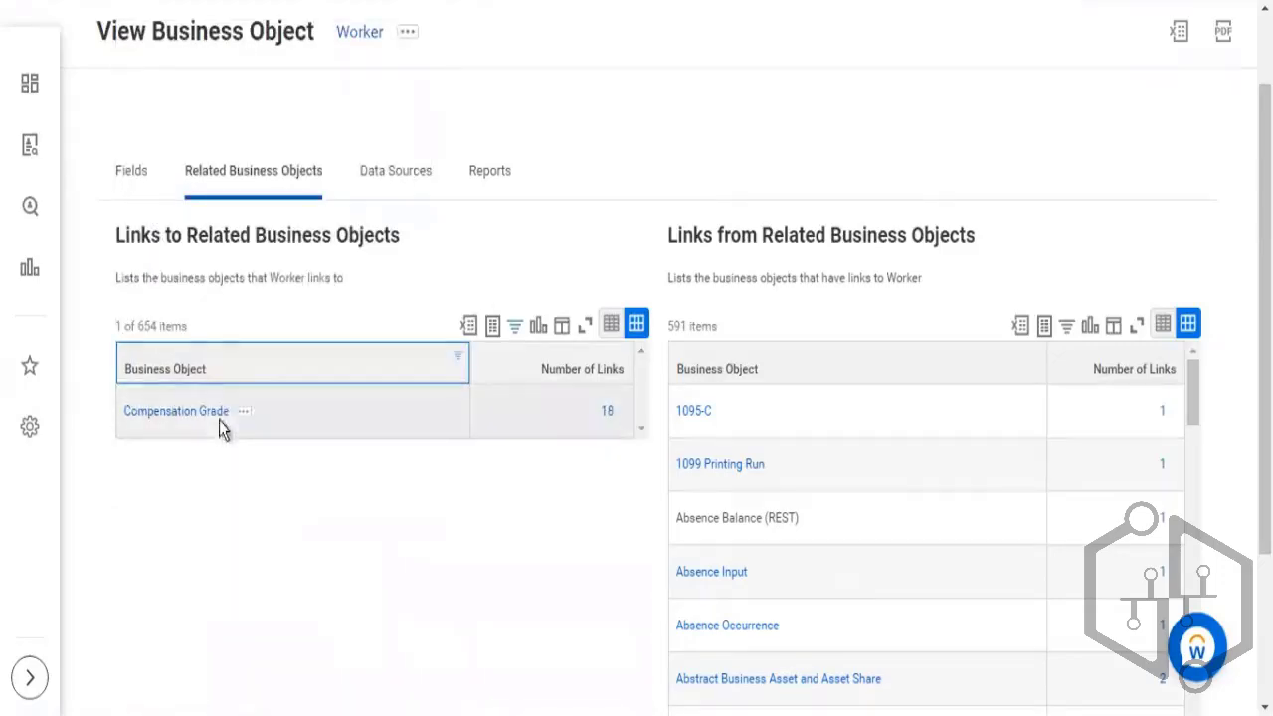
# Step: Search for the custom report's definition with rd: kpmg2
pyautogui.moveTo(208, 421); pyautogui.dragTo(120, 421)
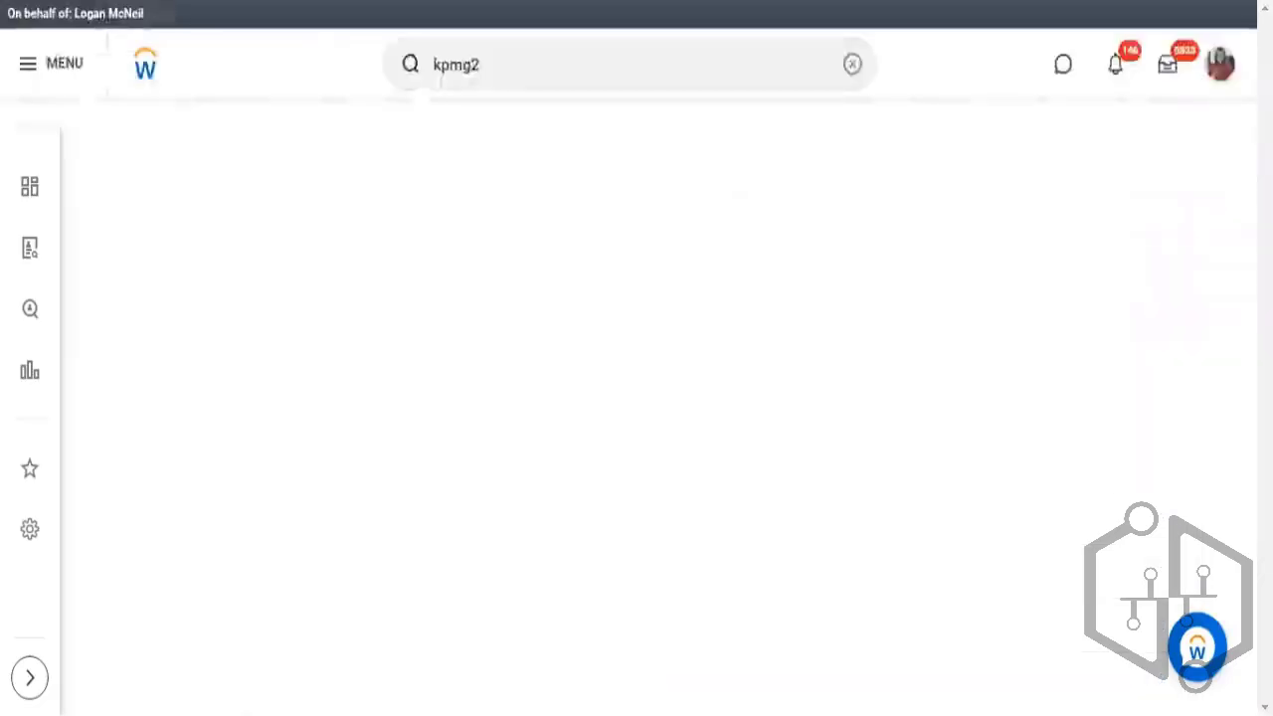
pyautogui.click(520, 63)
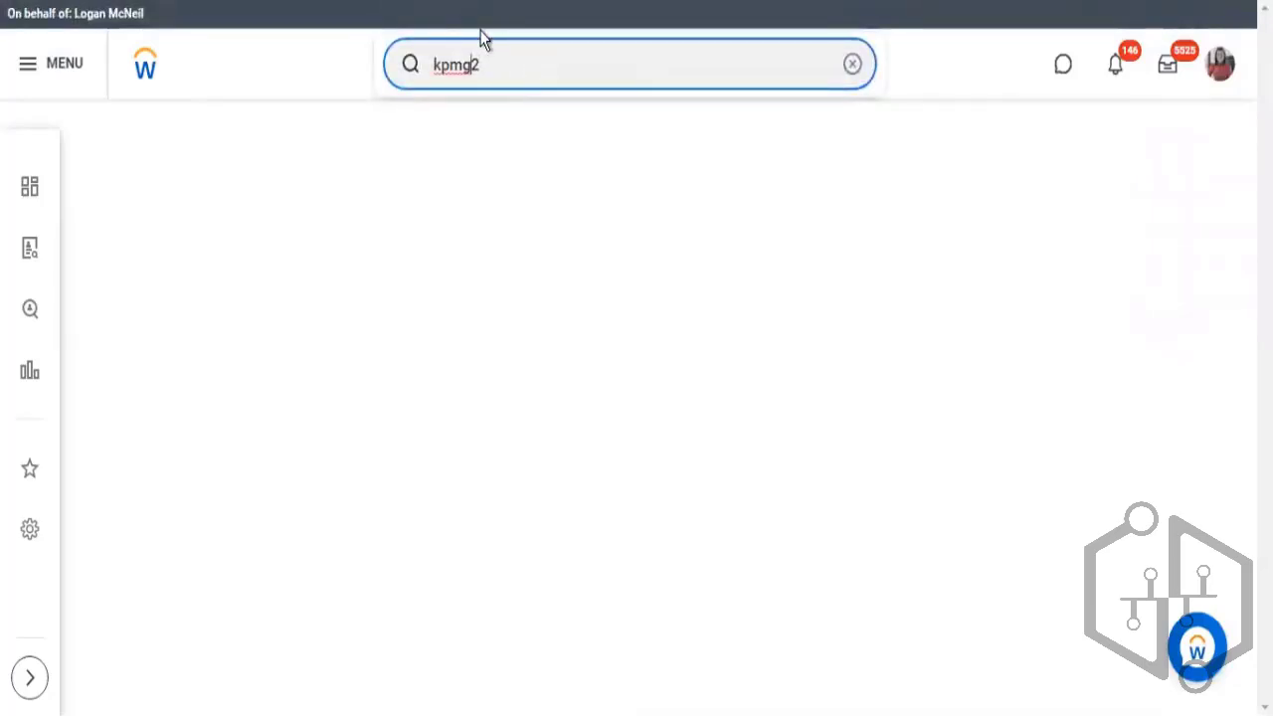
pyautogui.press('Home')
pyautogui.write('rd:')
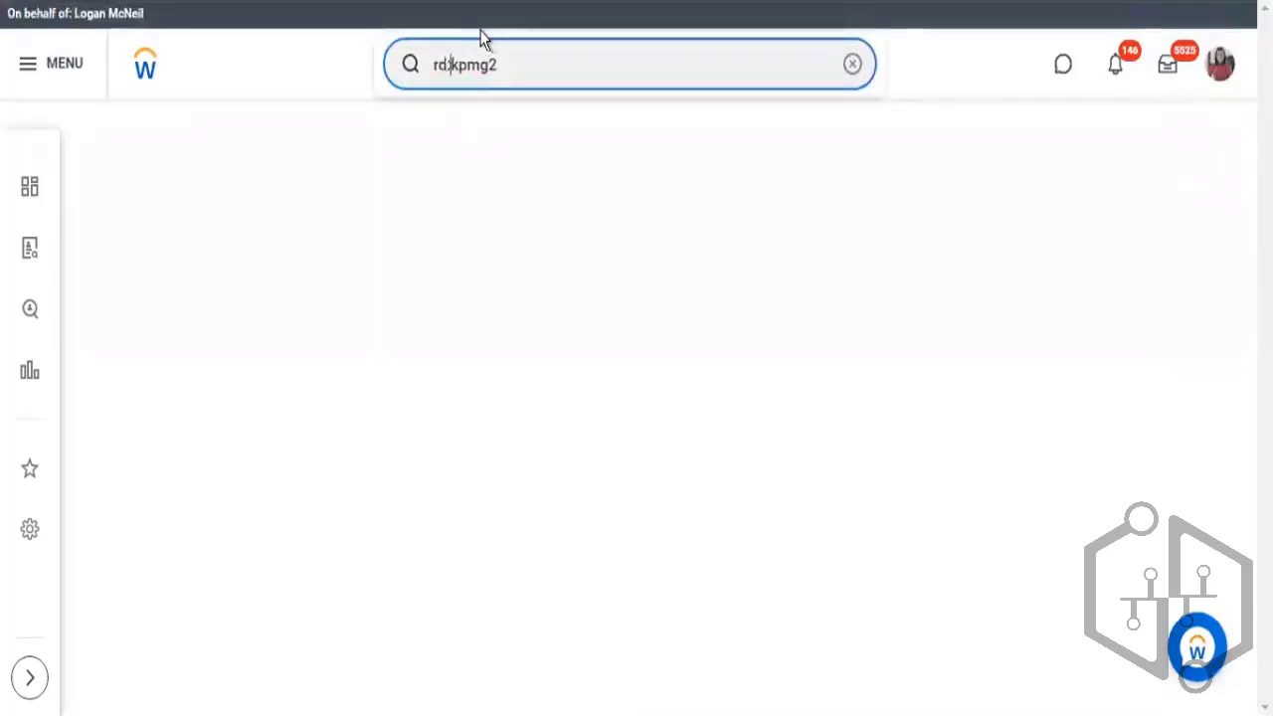
pyautogui.press('Return')
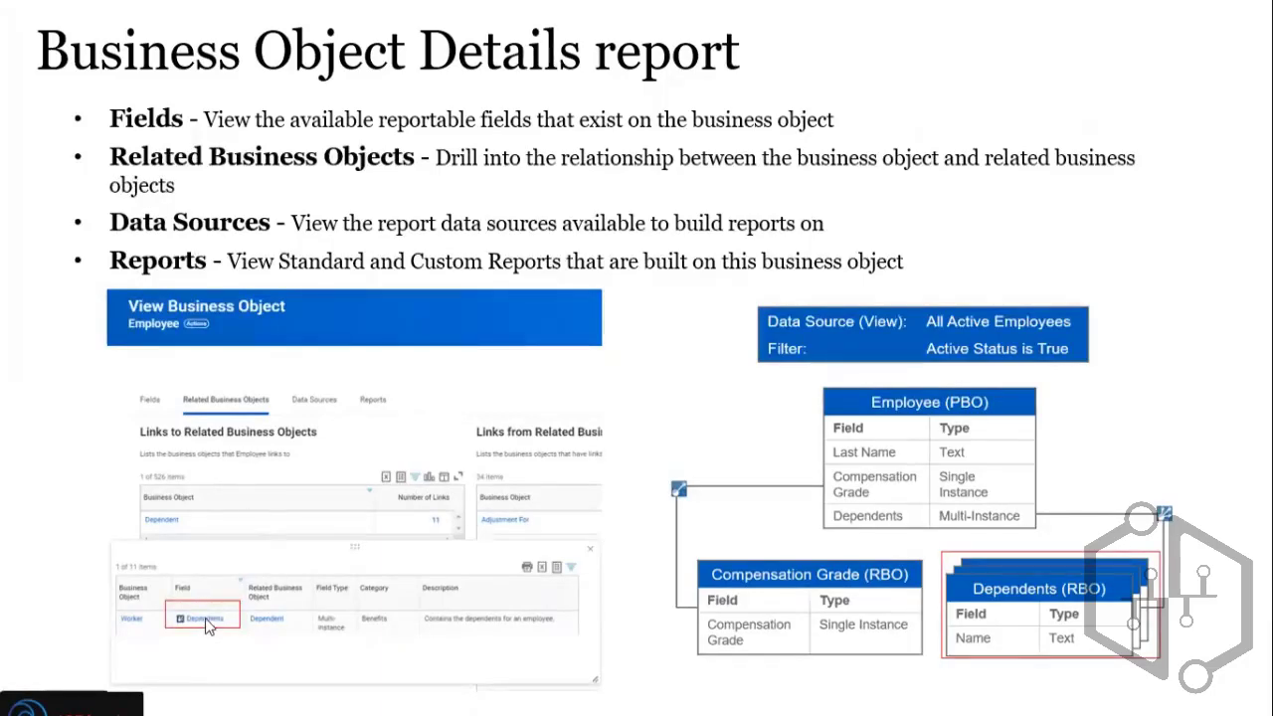
# Step: Advance the slide show to the Data Sources slide and switch back to the Workday search results
pyautogui.press('Right')
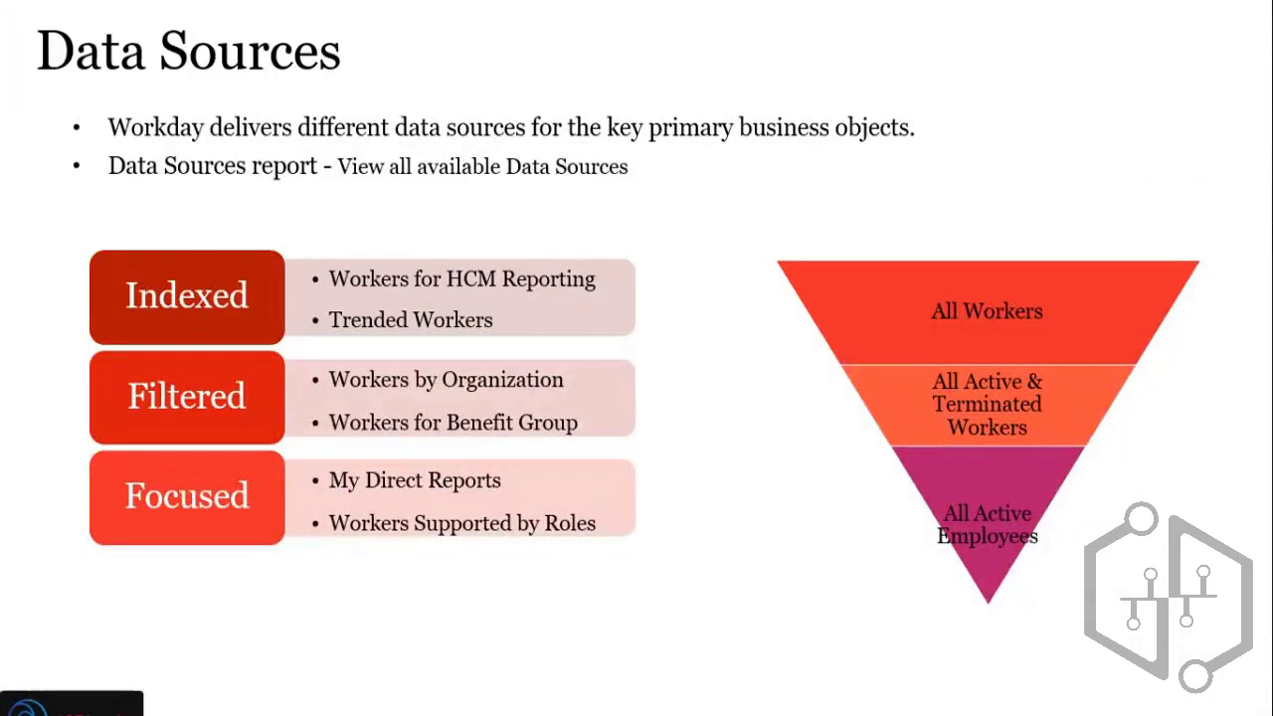
pyautogui.hotkey('alt', 'Tab')
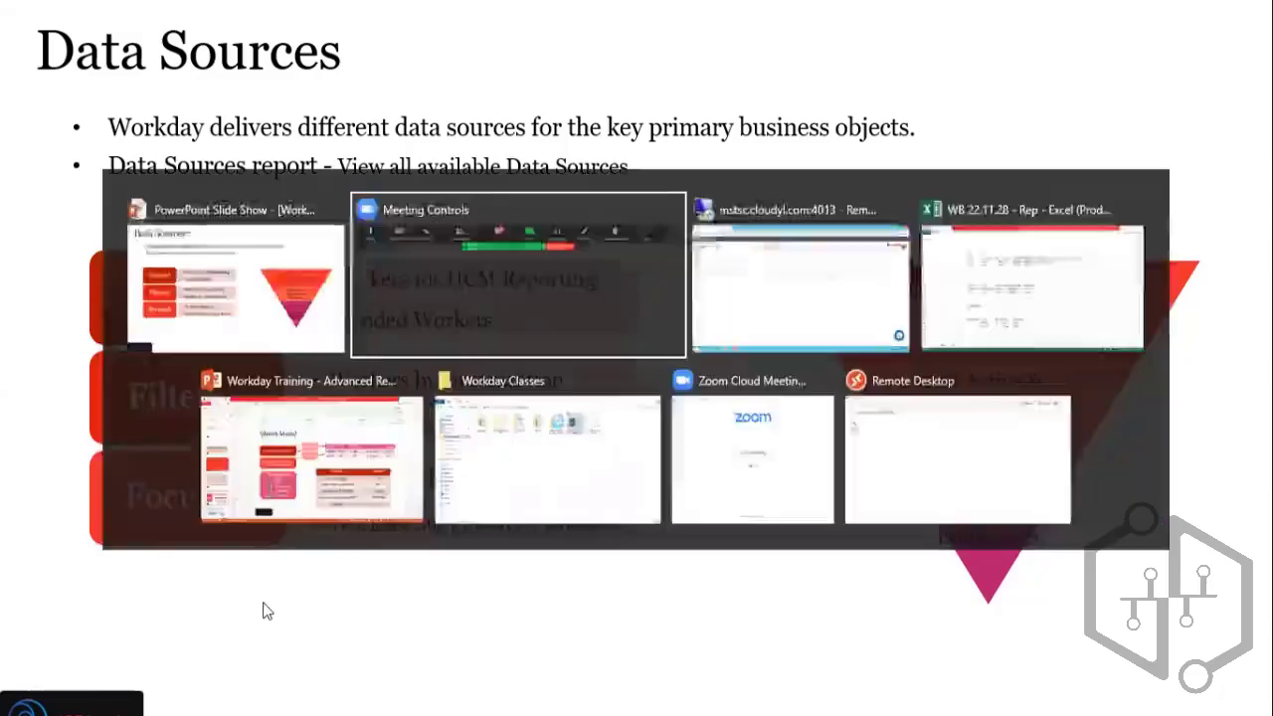
pyautogui.hotkey('alt', 'Tab')
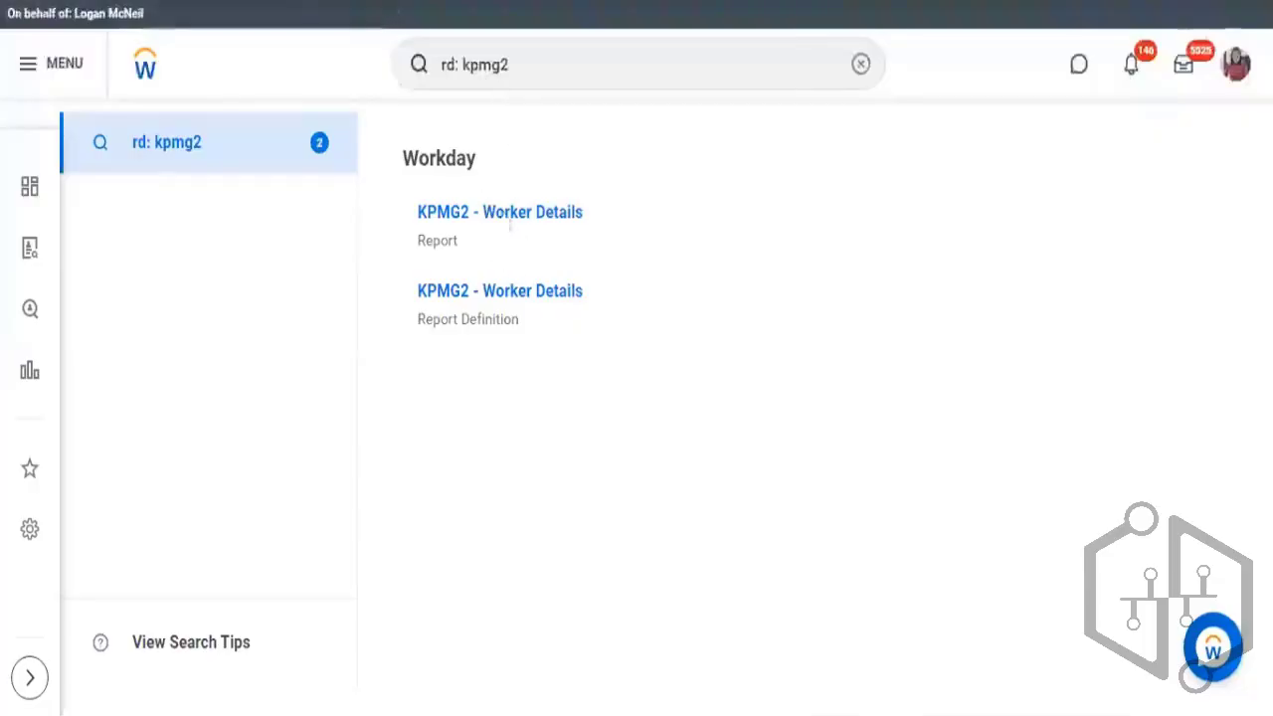
# Step: Open the KPMG2 - Worker Details report definition for editing
pyautogui.click(500, 214)
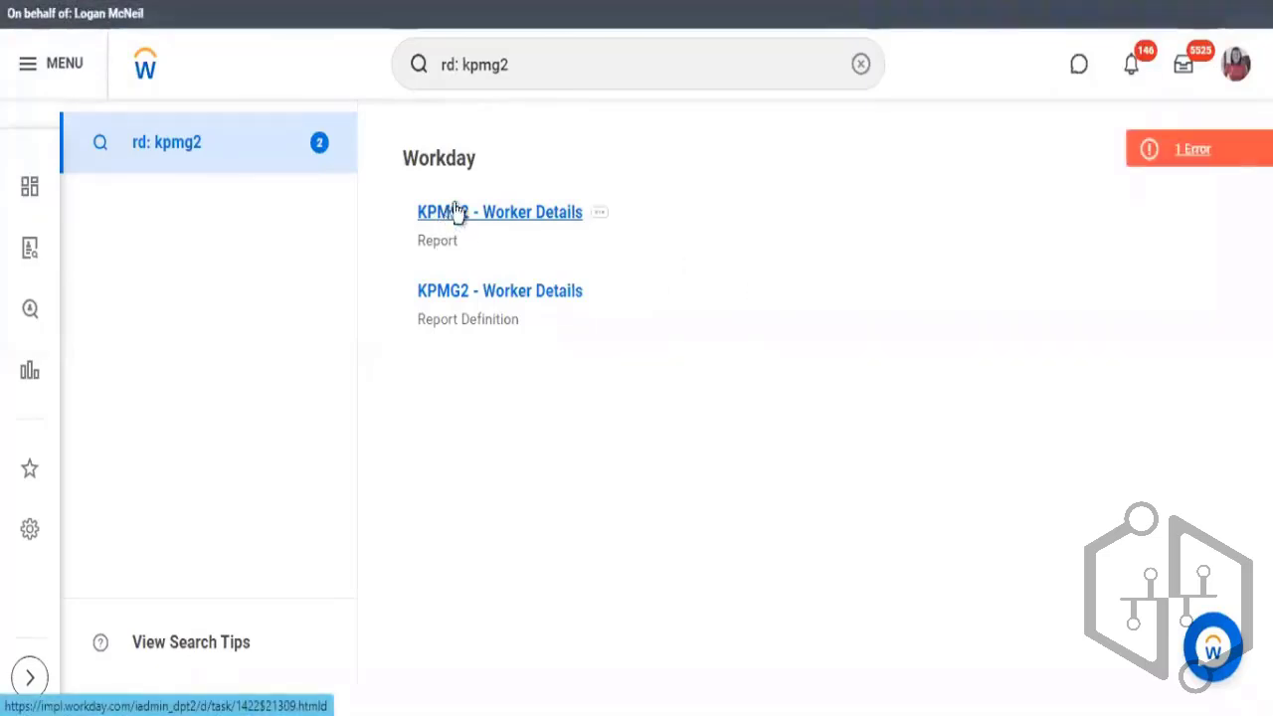
pyautogui.click(527, 291)
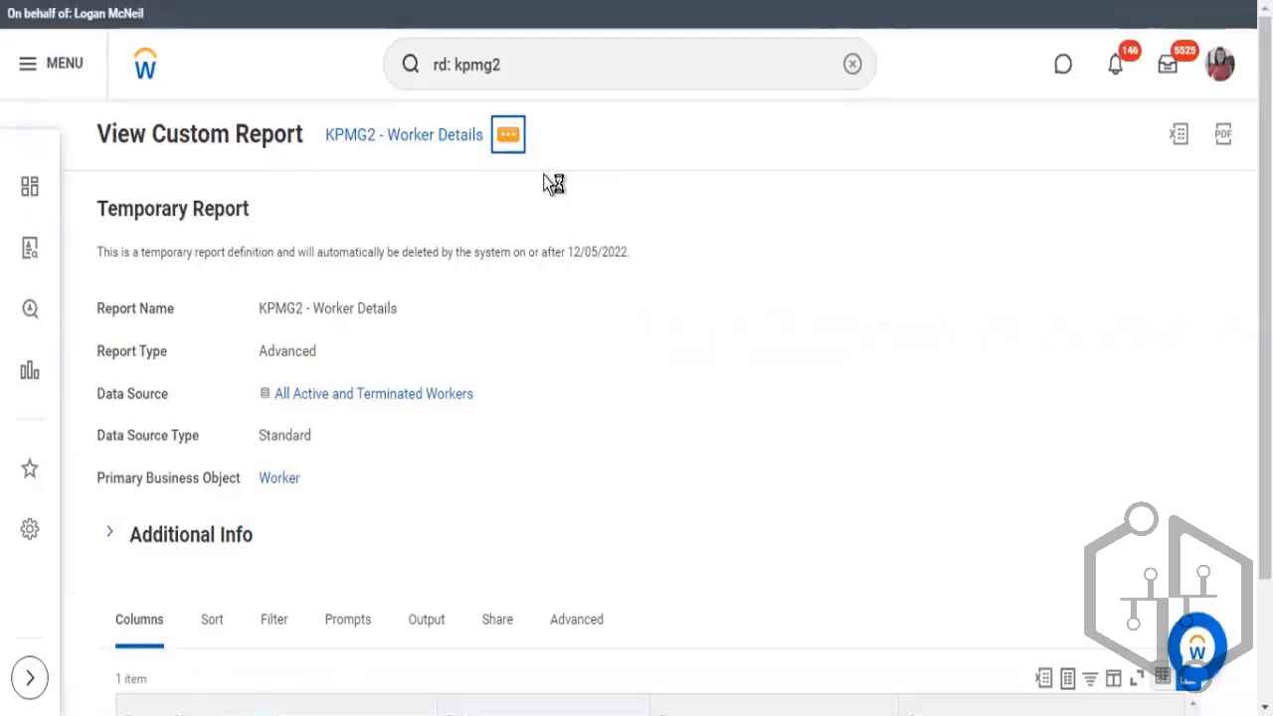
pyautogui.moveTo(577, 216)
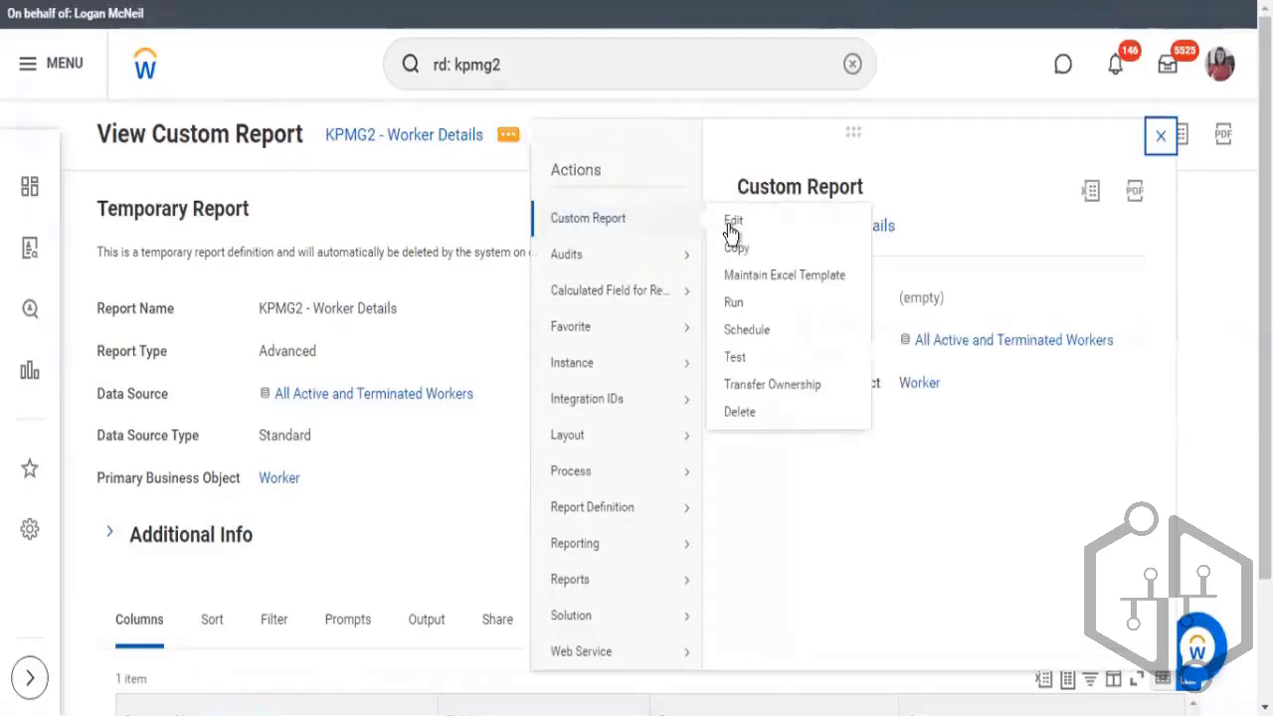
pyautogui.click(734, 226)
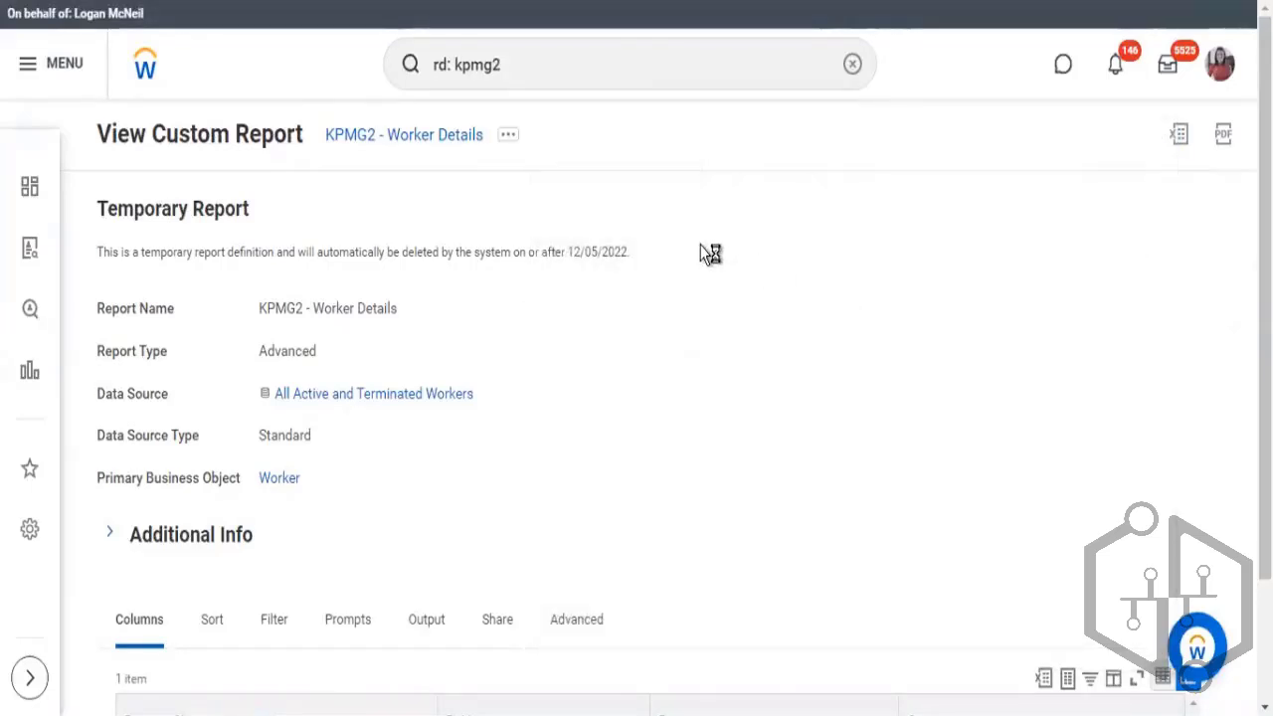
# Step: Set the field of the report's first column to Worker
pyautogui.scroll(-1, 708, 253)
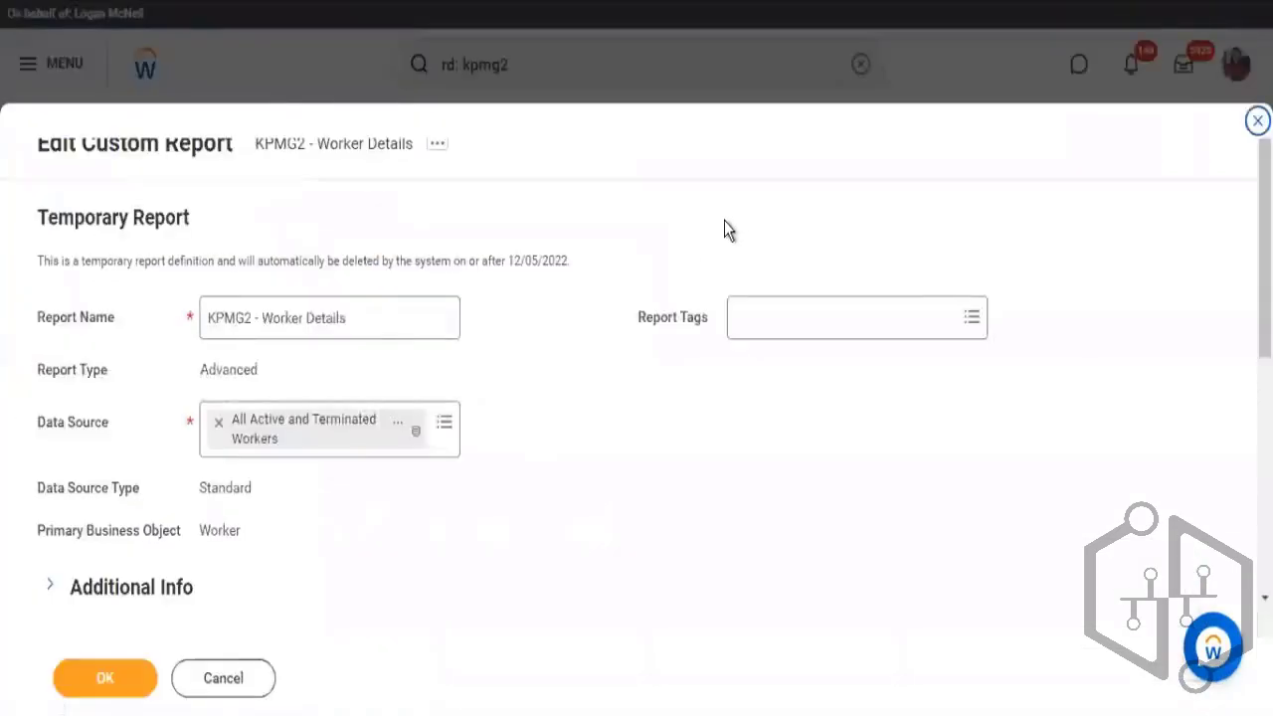
pyautogui.scroll(-4, 716, 239)
pyautogui.scroll(-1, 709, 257)
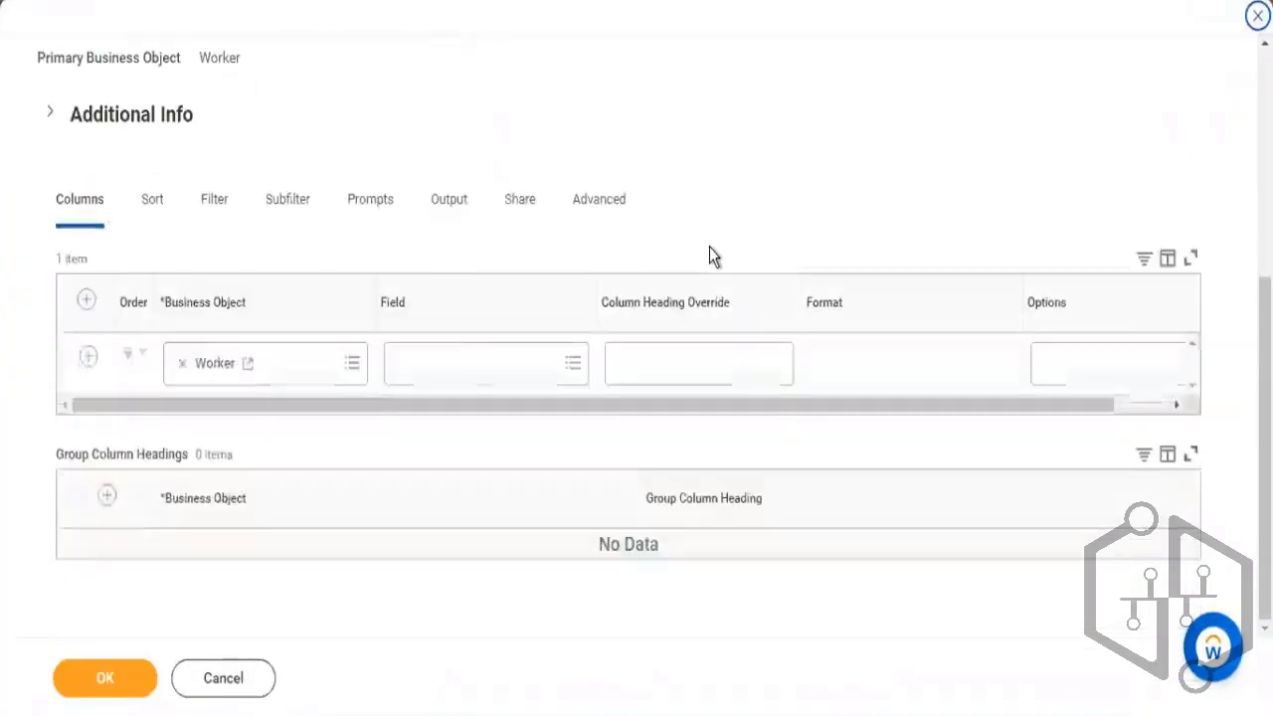
pyautogui.click(422, 367)
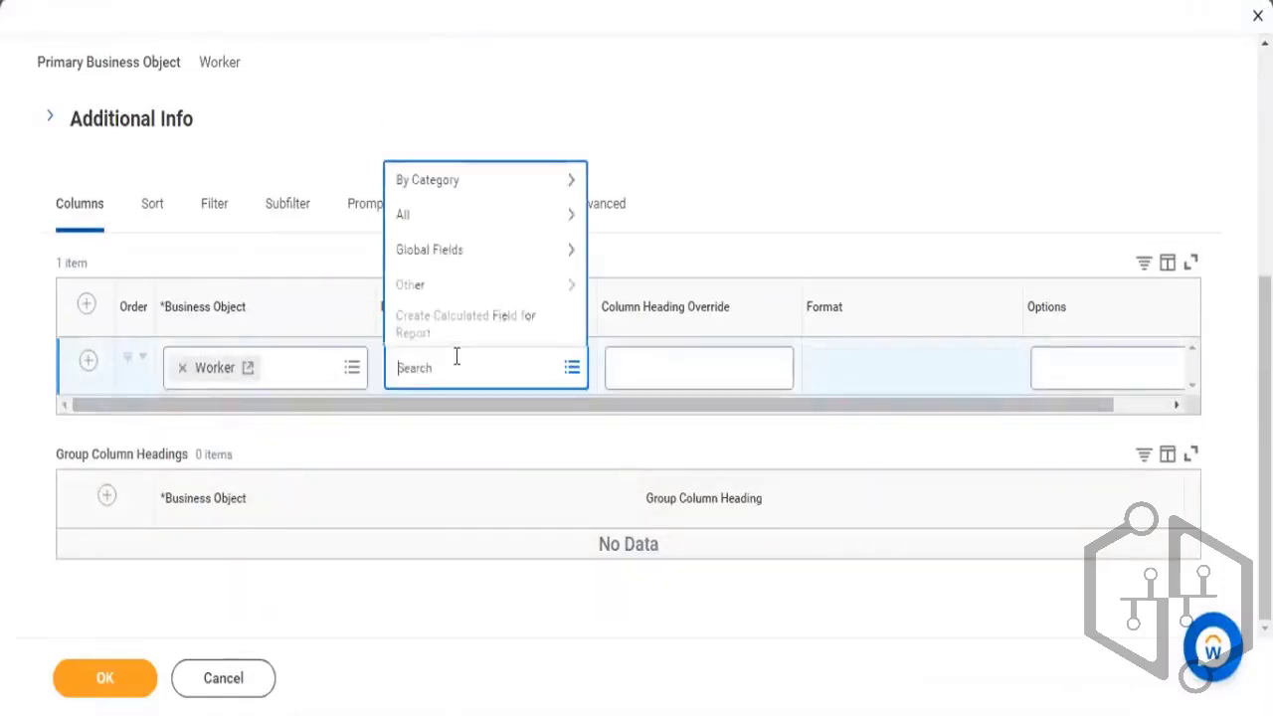
pyautogui.write('worker')
pyautogui.press('Return')
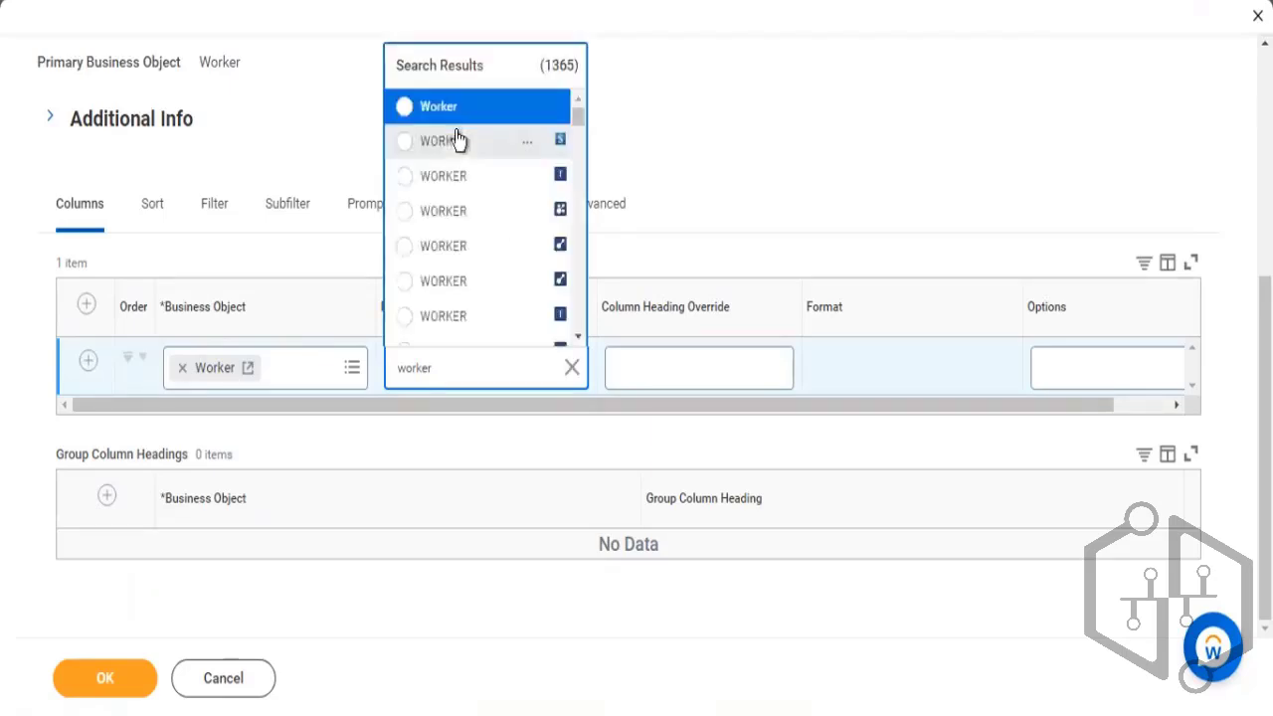
pyautogui.click(448, 114)
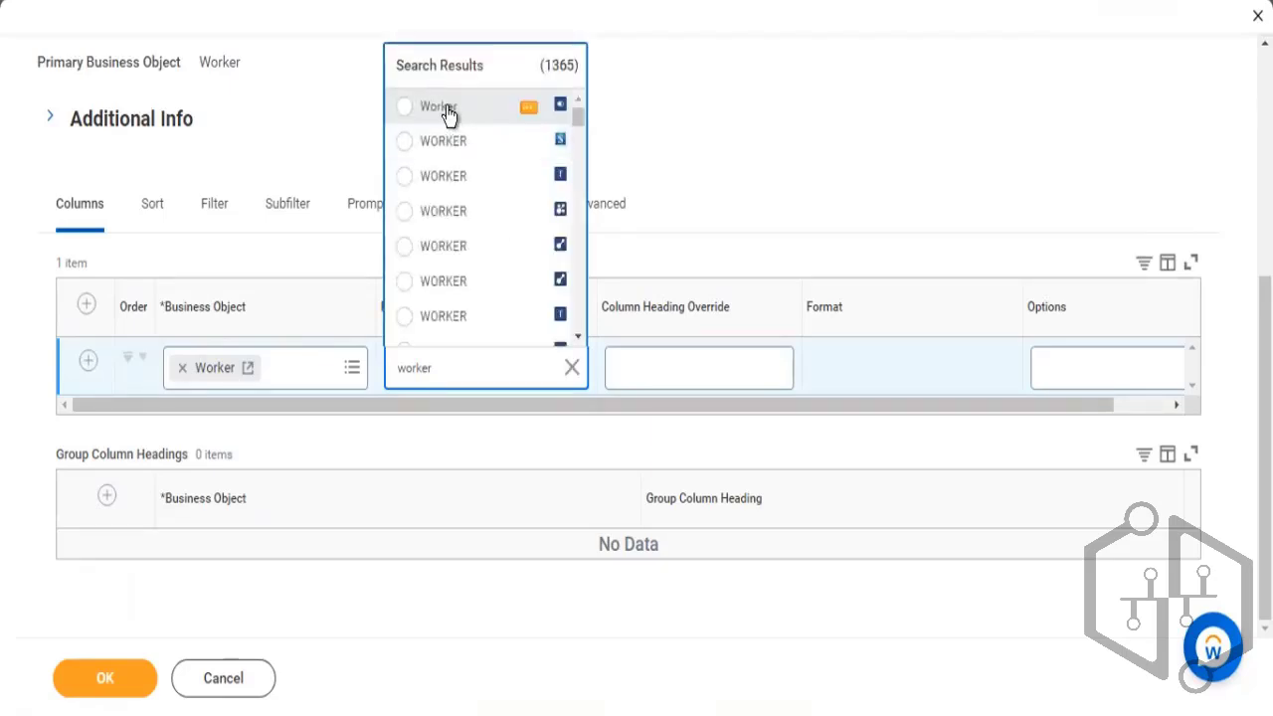
# Step: Add a second Worker column and set its field to the single-instance Compensation Grade
pyautogui.click(86, 362)
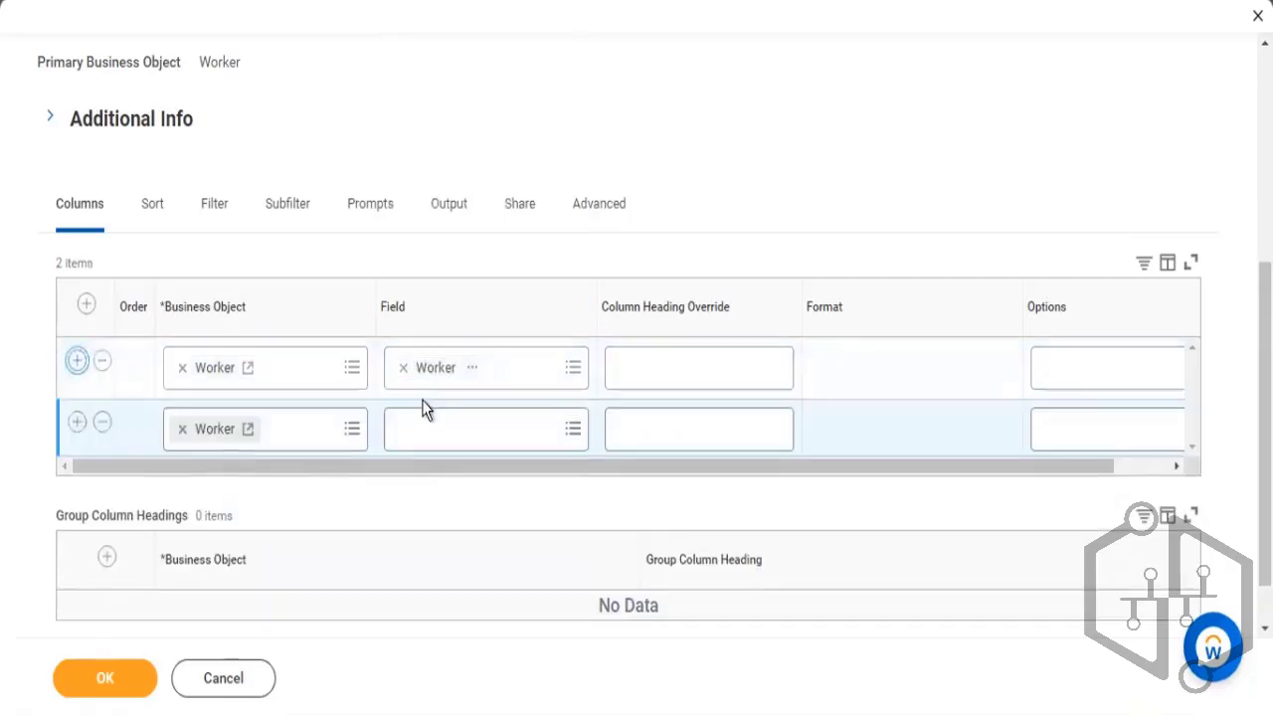
pyautogui.click(425, 431)
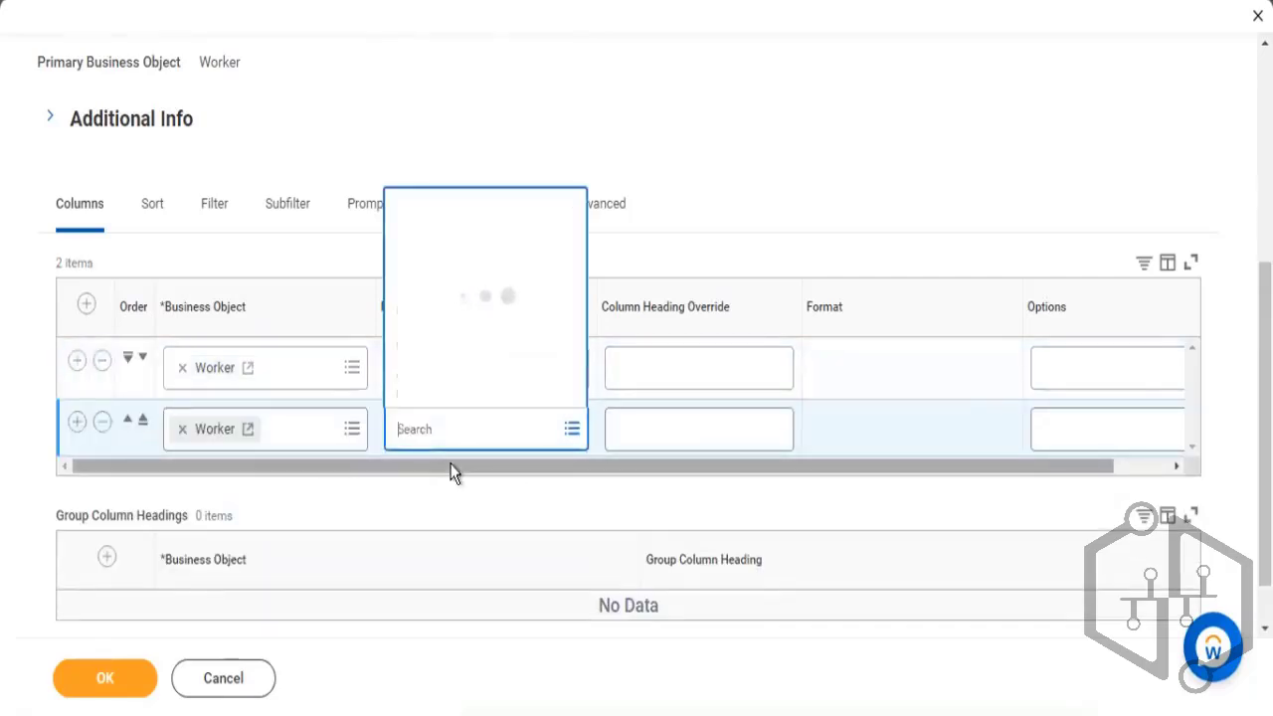
pyautogui.write('comp grad')
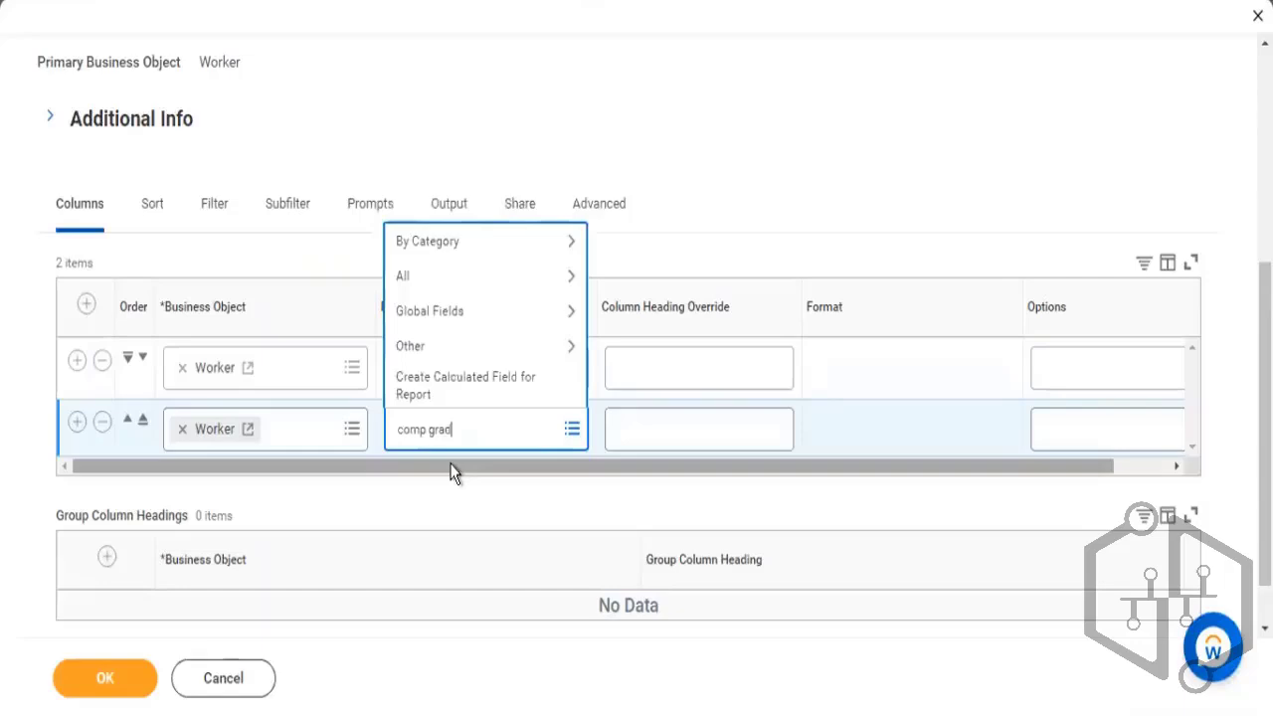
pyautogui.write('e')
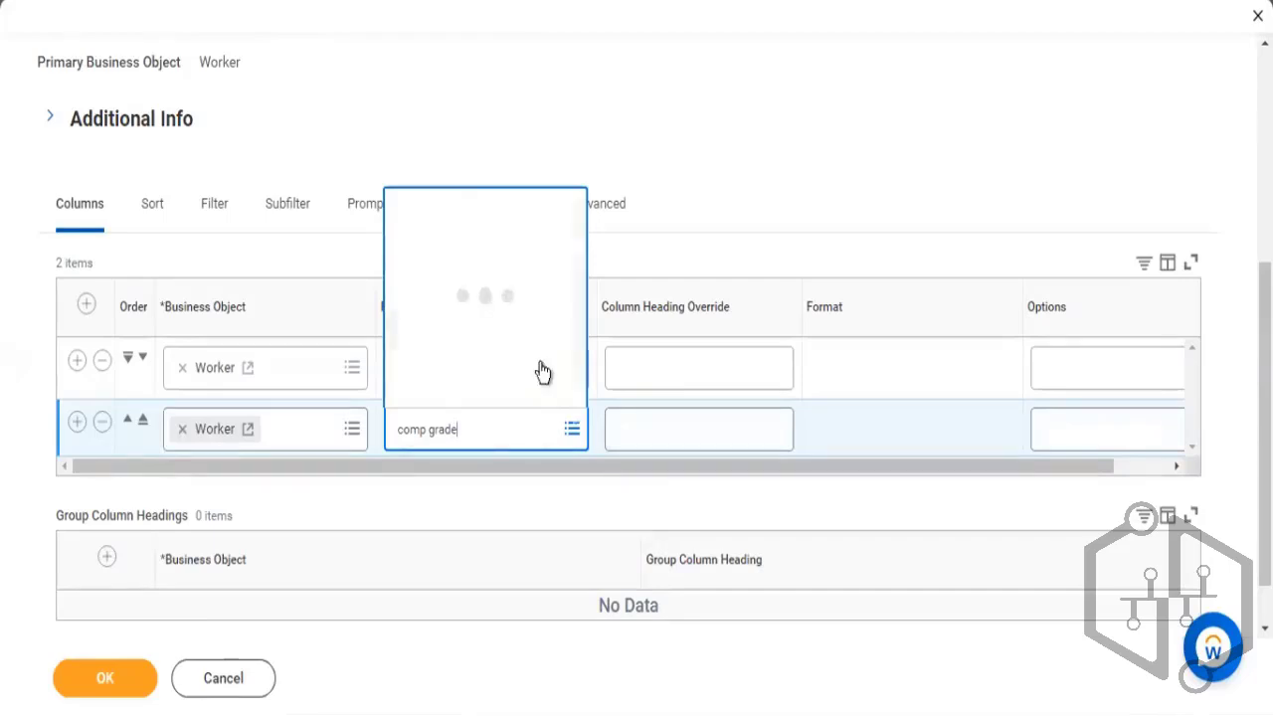
pyautogui.scroll(-3, 497, 266)
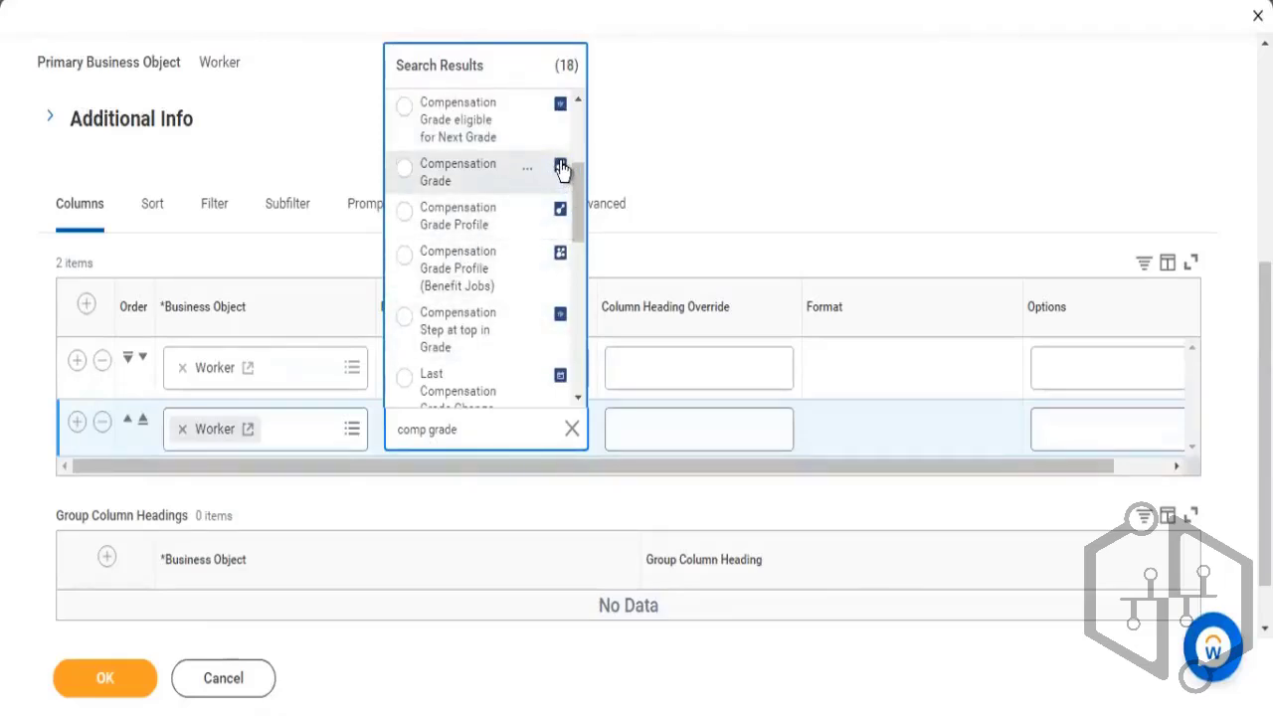
pyautogui.click(460, 177)
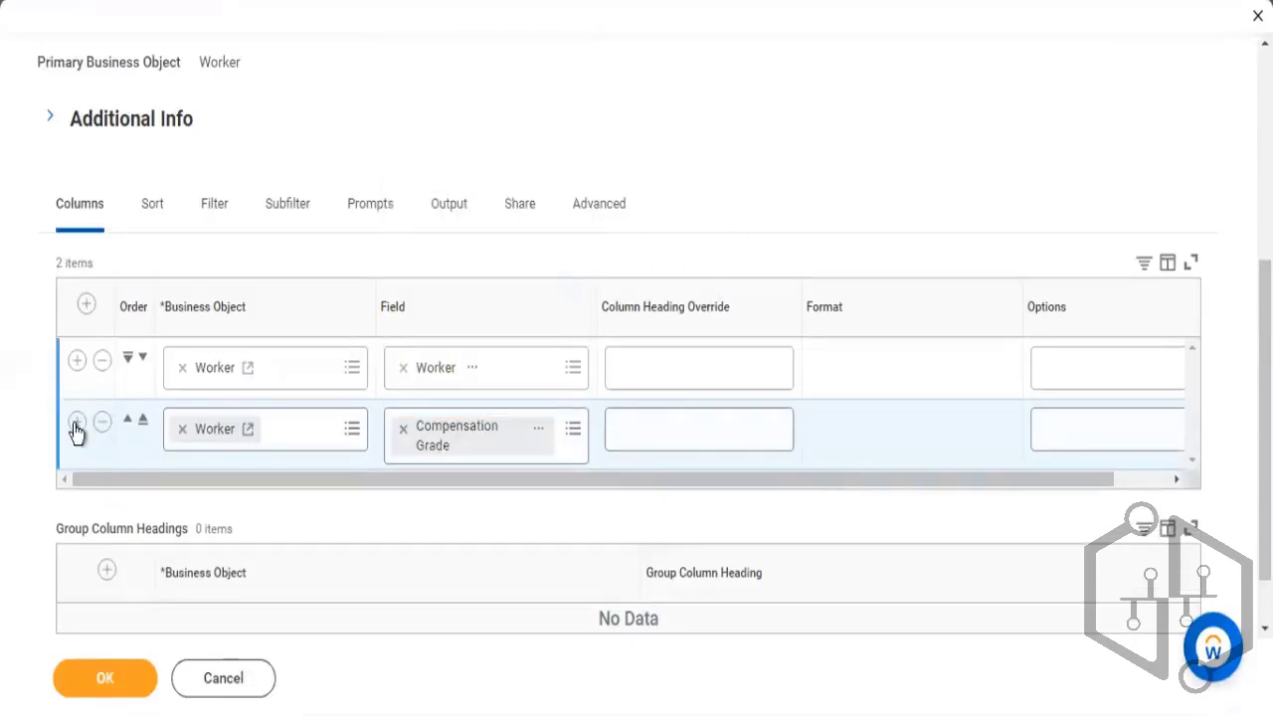
# Step: Add a third Worker column and set its field to the multi-instance Addresses
pyautogui.click(77, 422)
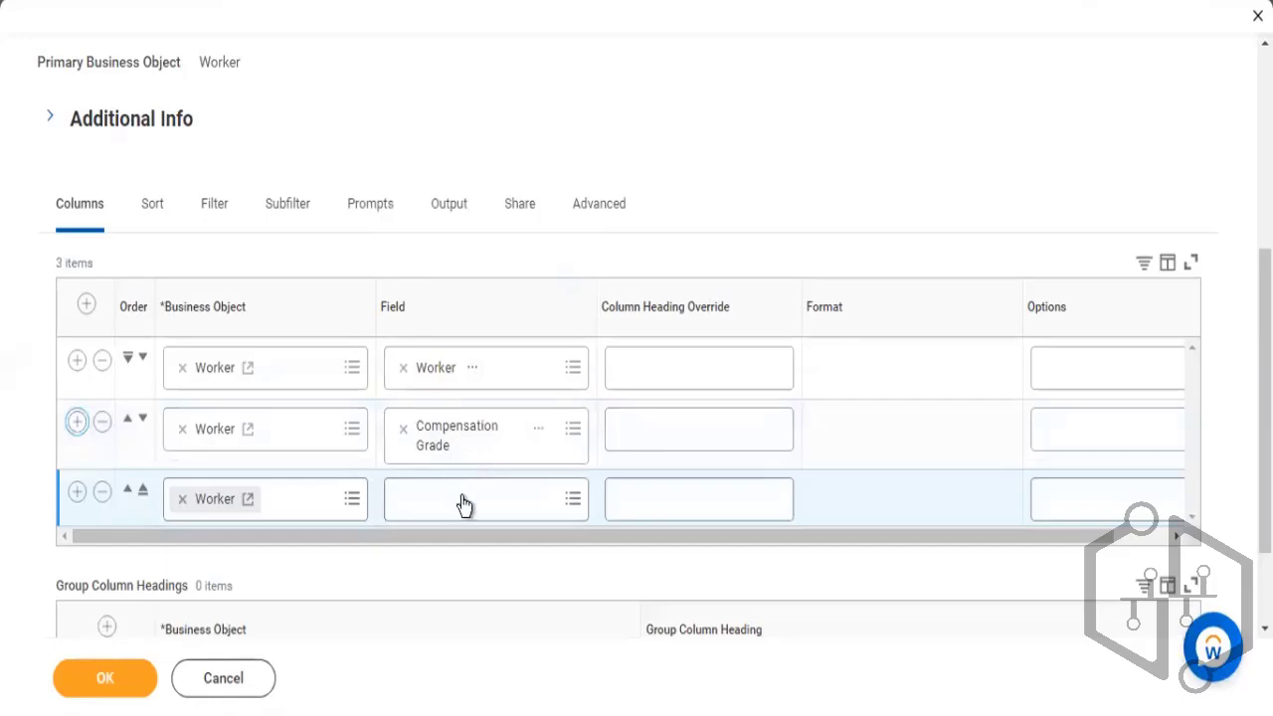
pyautogui.click(462, 500)
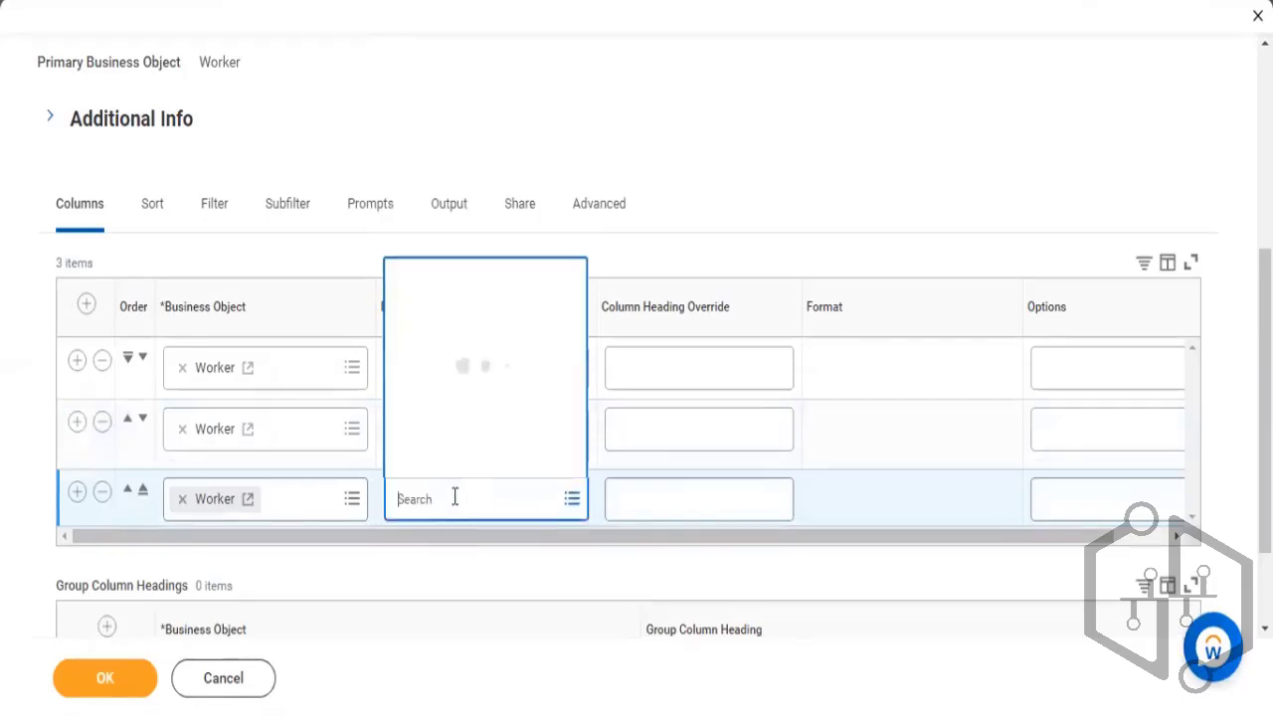
pyautogui.write('add')
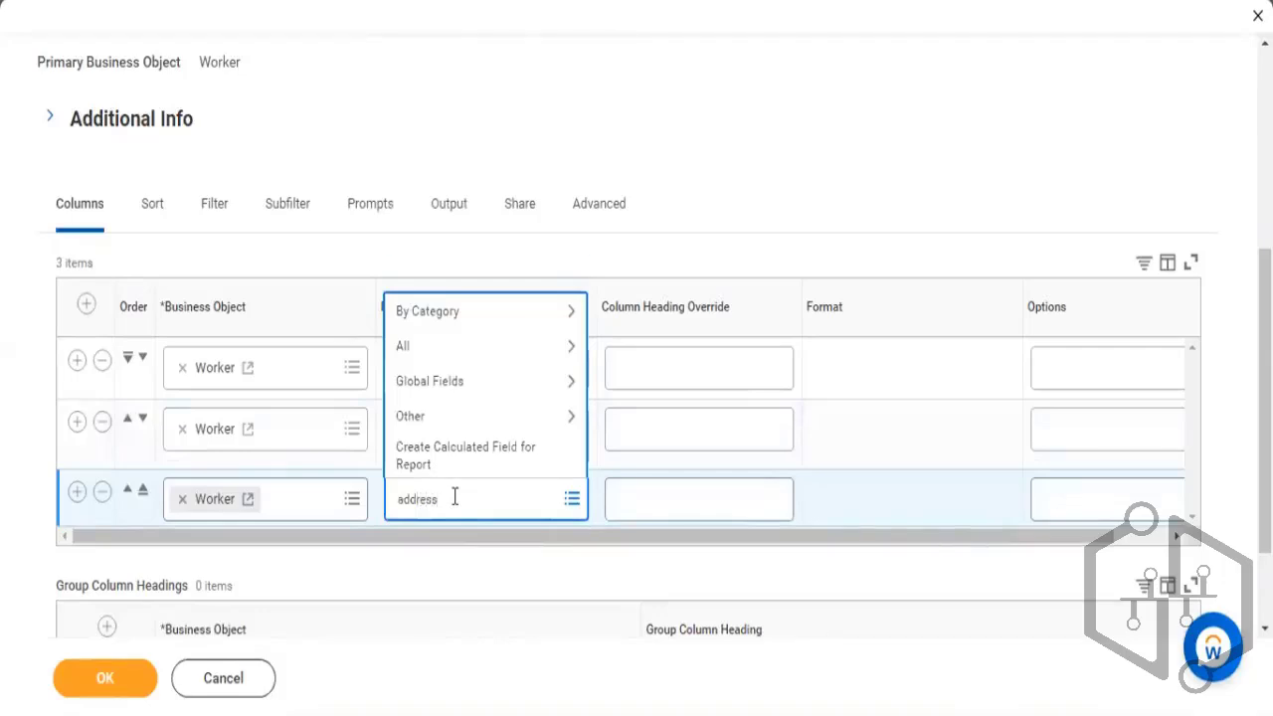
pyautogui.write('ress')
pyautogui.press('Return')
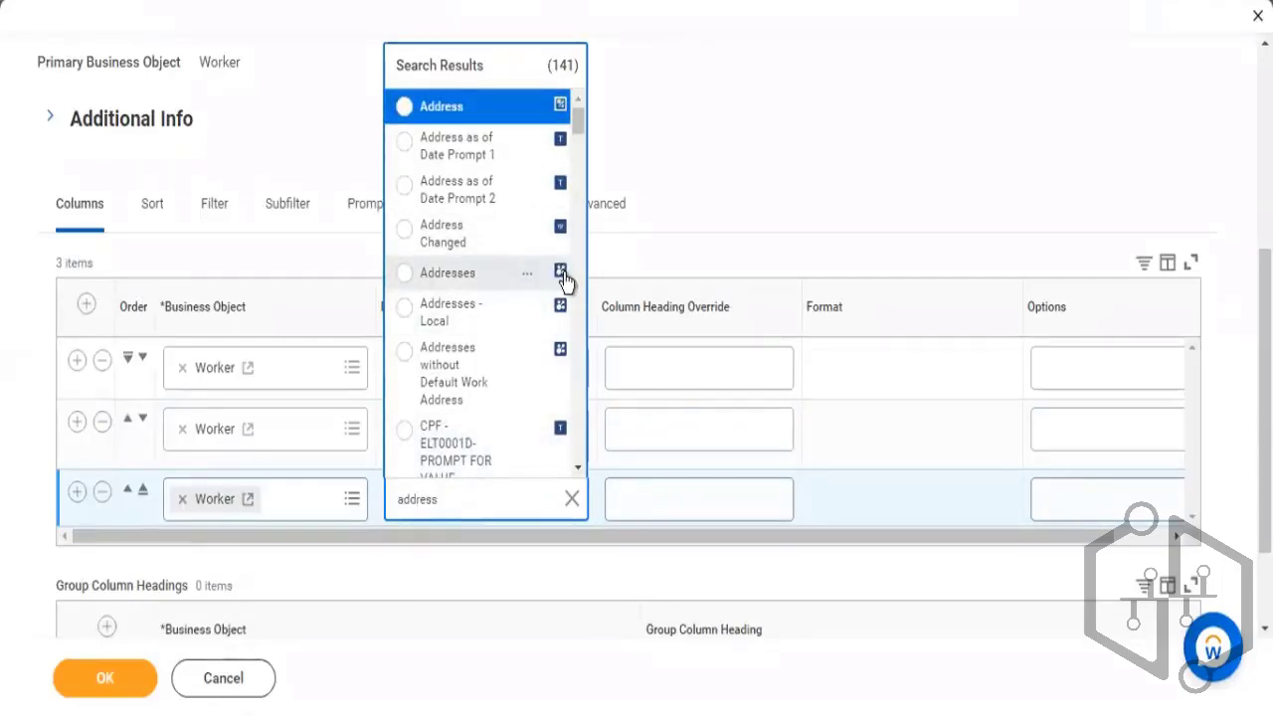
pyautogui.click(467, 278)
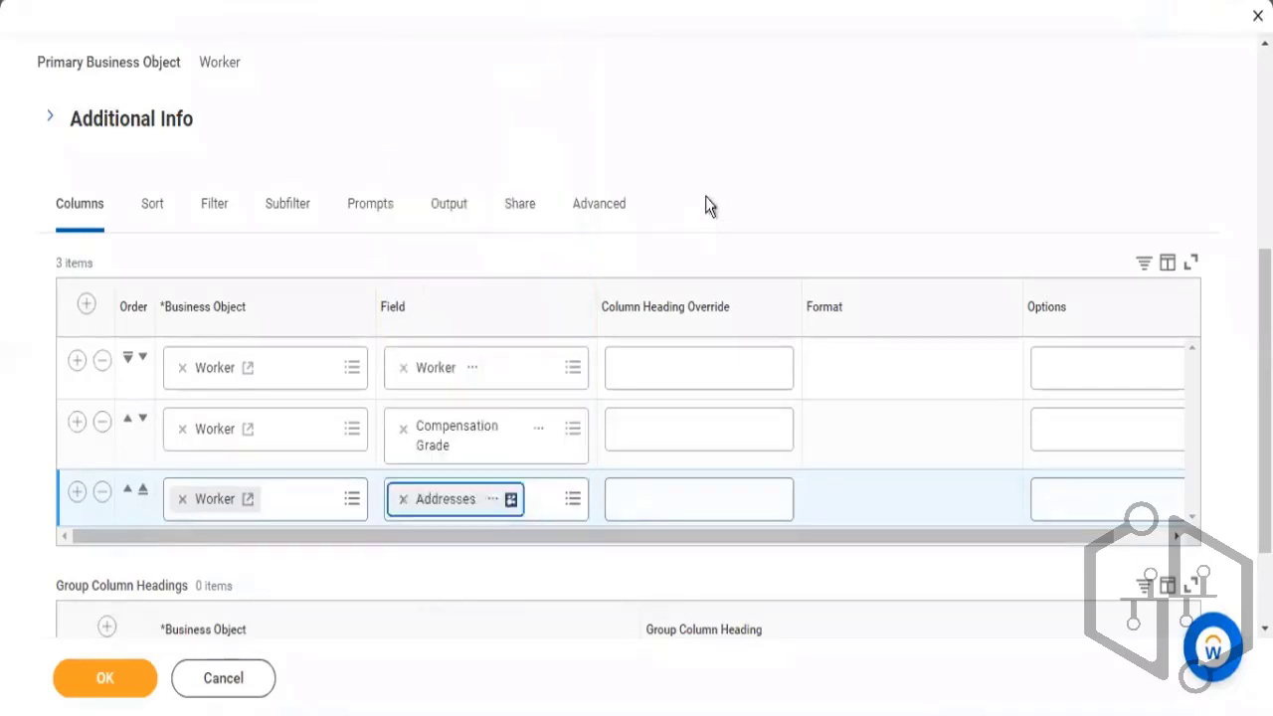
# Step: Save the edited report definition and run the report
pyautogui.click(127, 683)
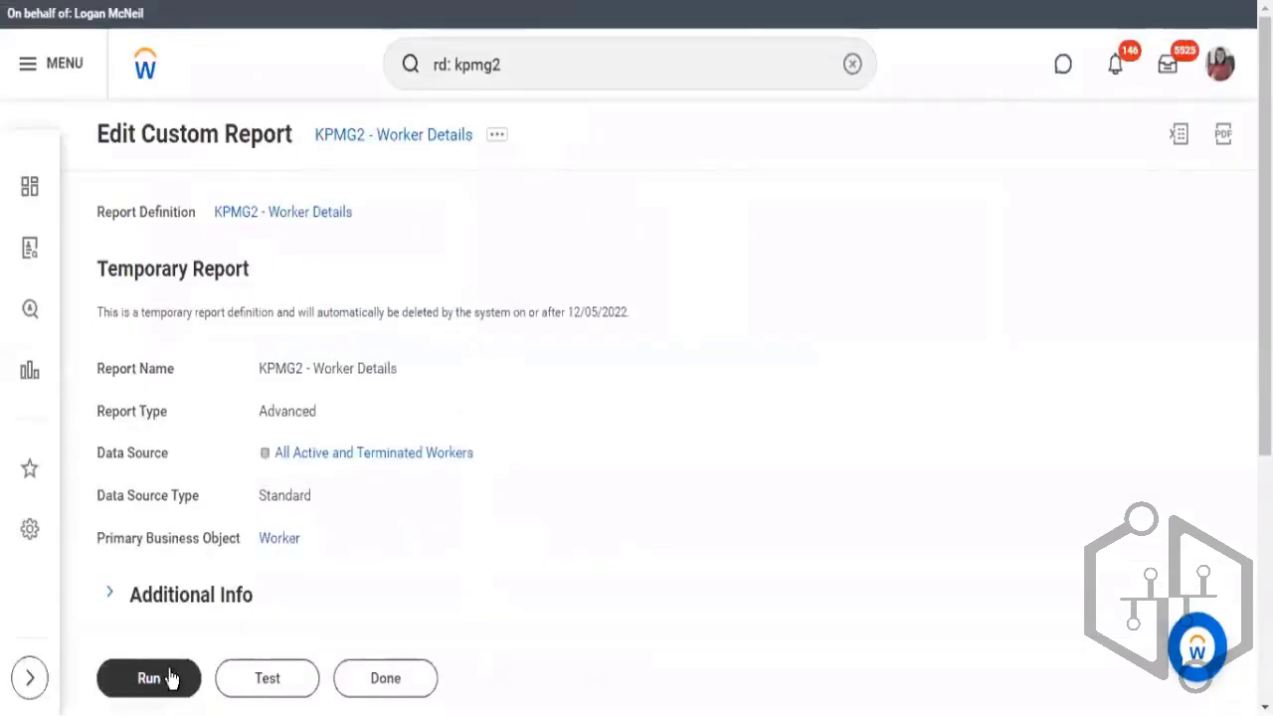
pyautogui.click(171, 679)
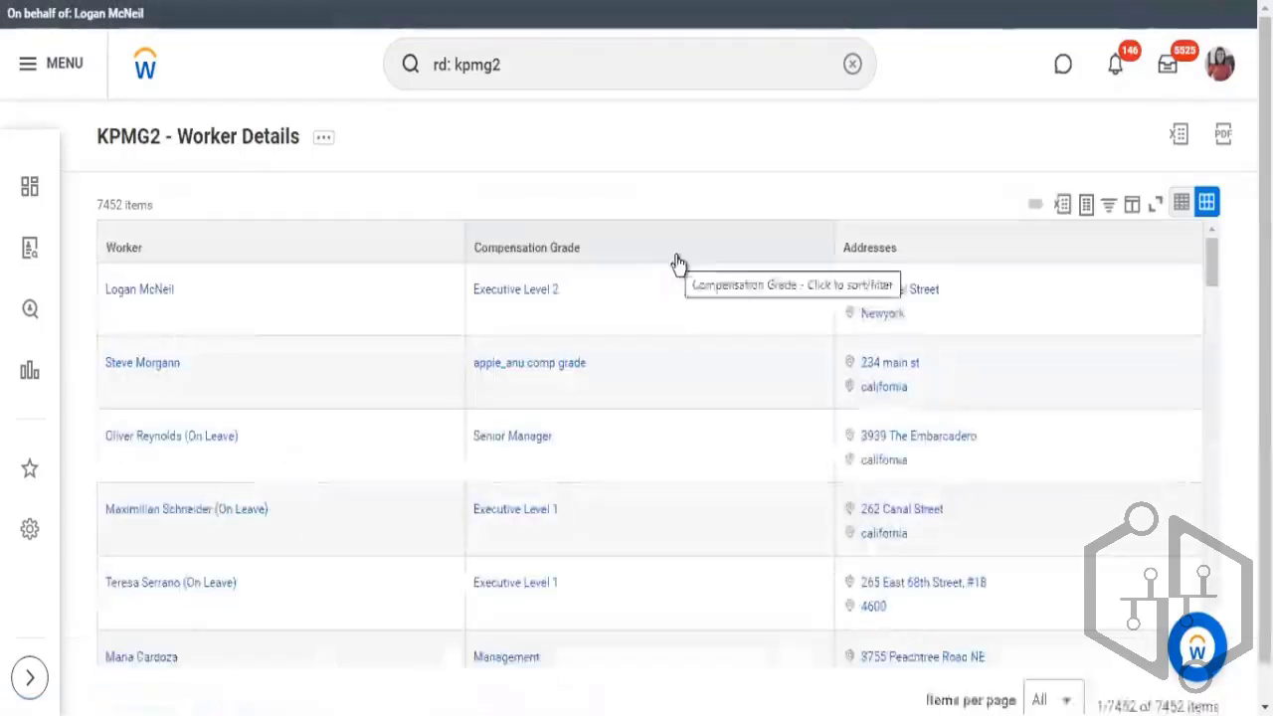
# Step: Examine the report output, comparing each worker's single Compensation Grade value with the multiple Addresses entries
pyautogui.moveTo(179, 295); pyautogui.dragTo(476, 295)
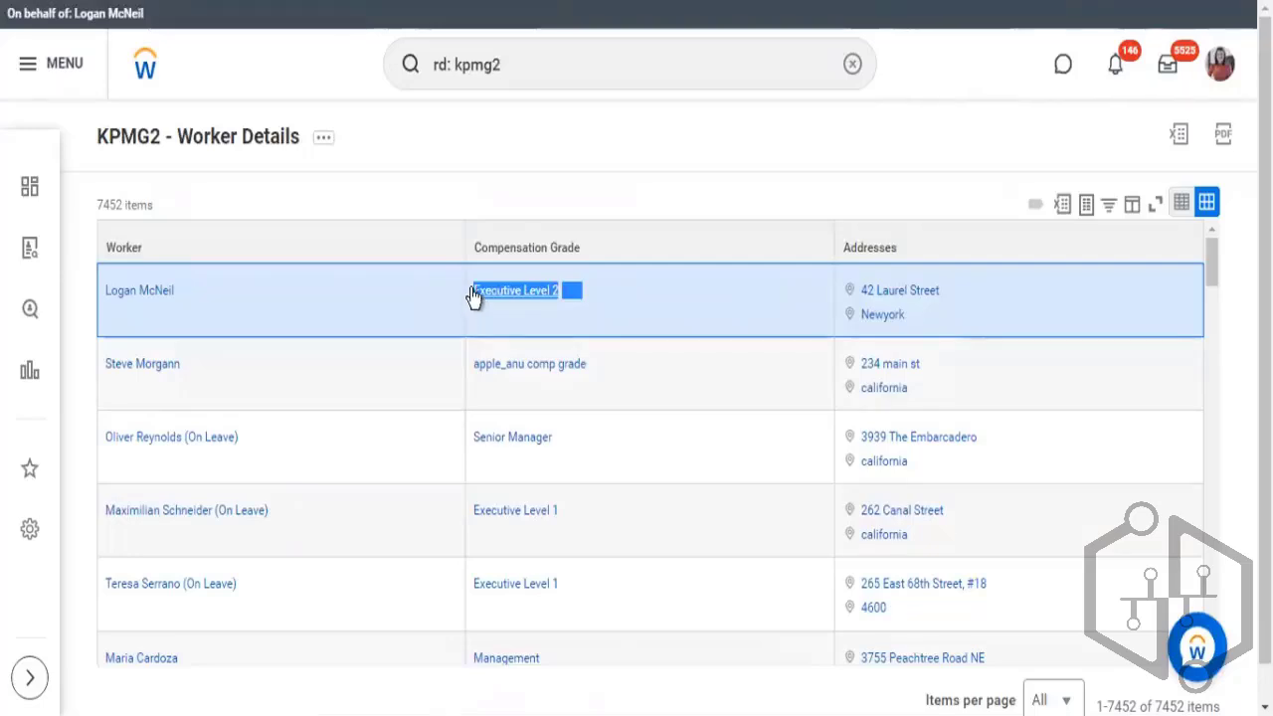
pyautogui.tripleClick(870, 315)
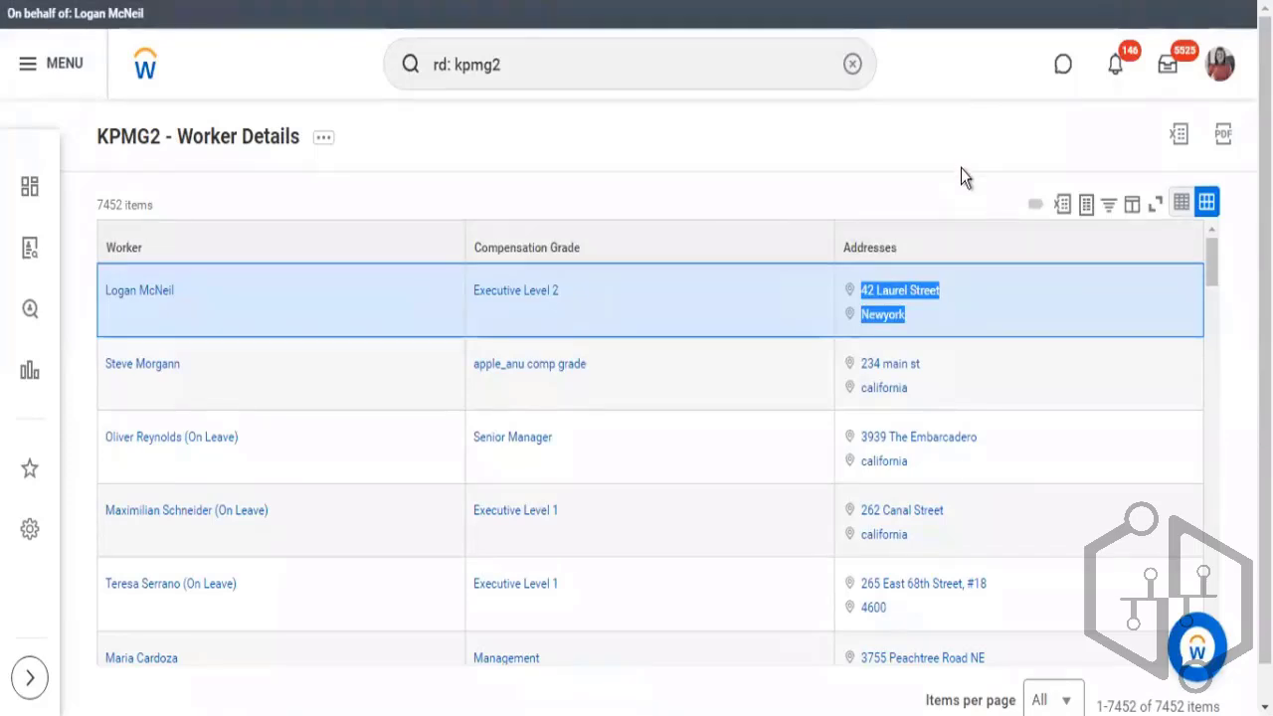
pyautogui.click(1010, 306)
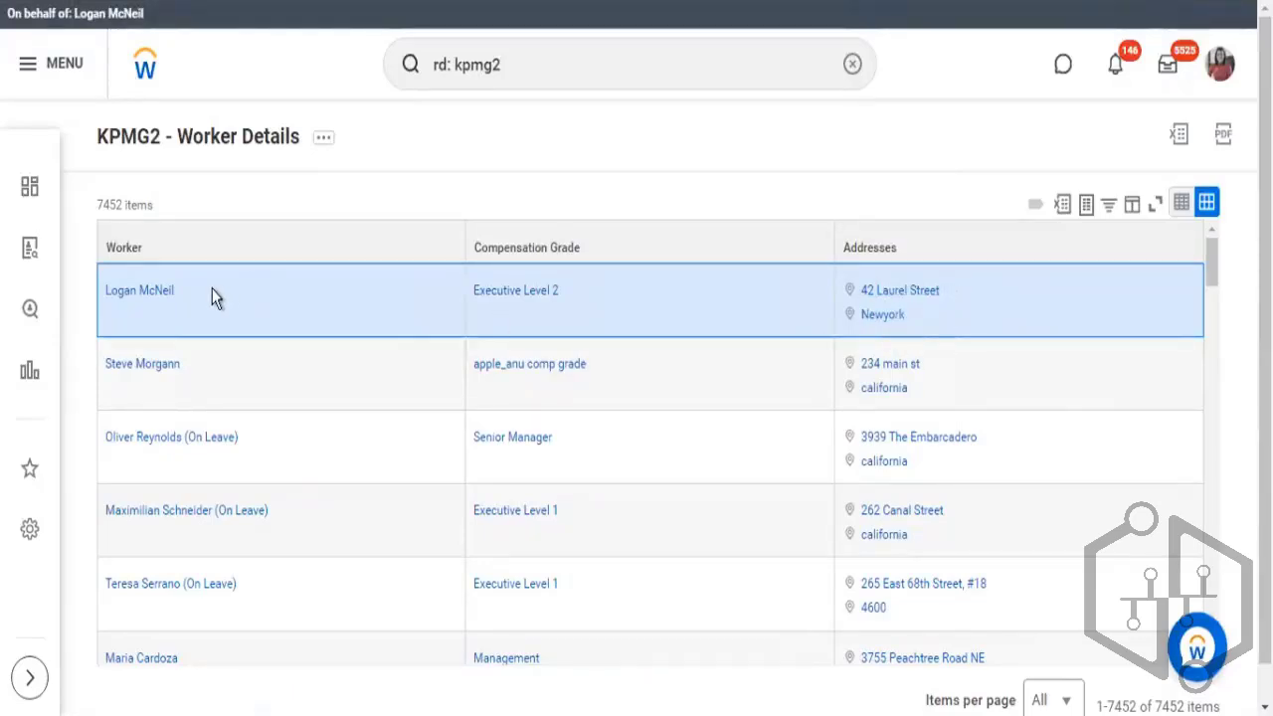
pyautogui.moveTo(142, 306); pyautogui.dragTo(89, 308)
pyautogui.scroll(-1, 1015, 455)
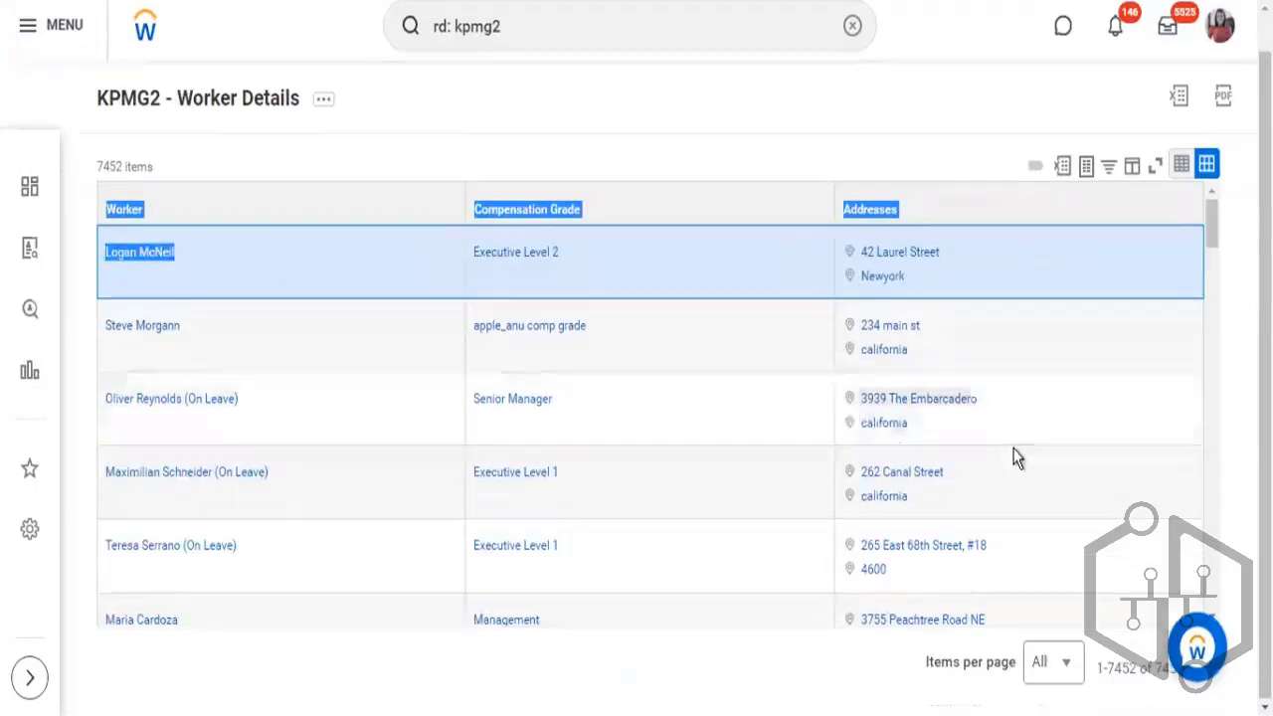
pyautogui.scroll(-2, 1014, 454)
pyautogui.scroll(-2, 1020, 455)
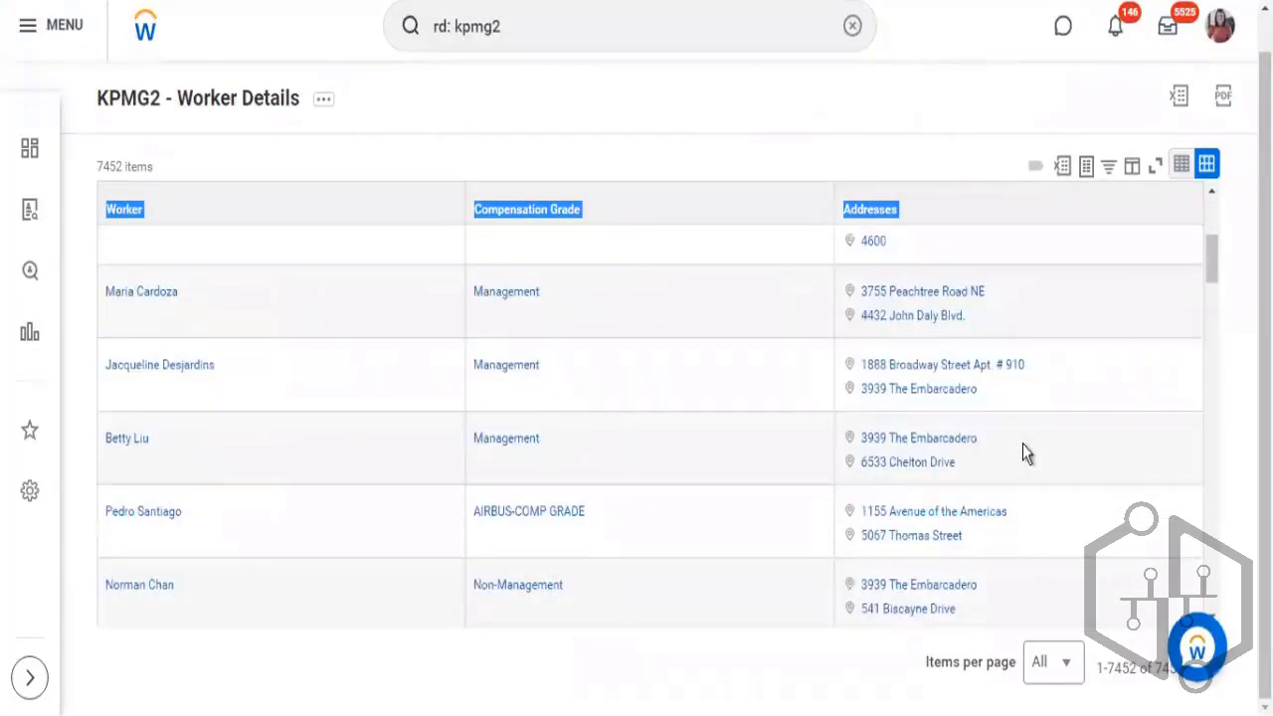
pyautogui.scroll(-1, 1022, 444)
pyautogui.scroll(-3, 995, 458)
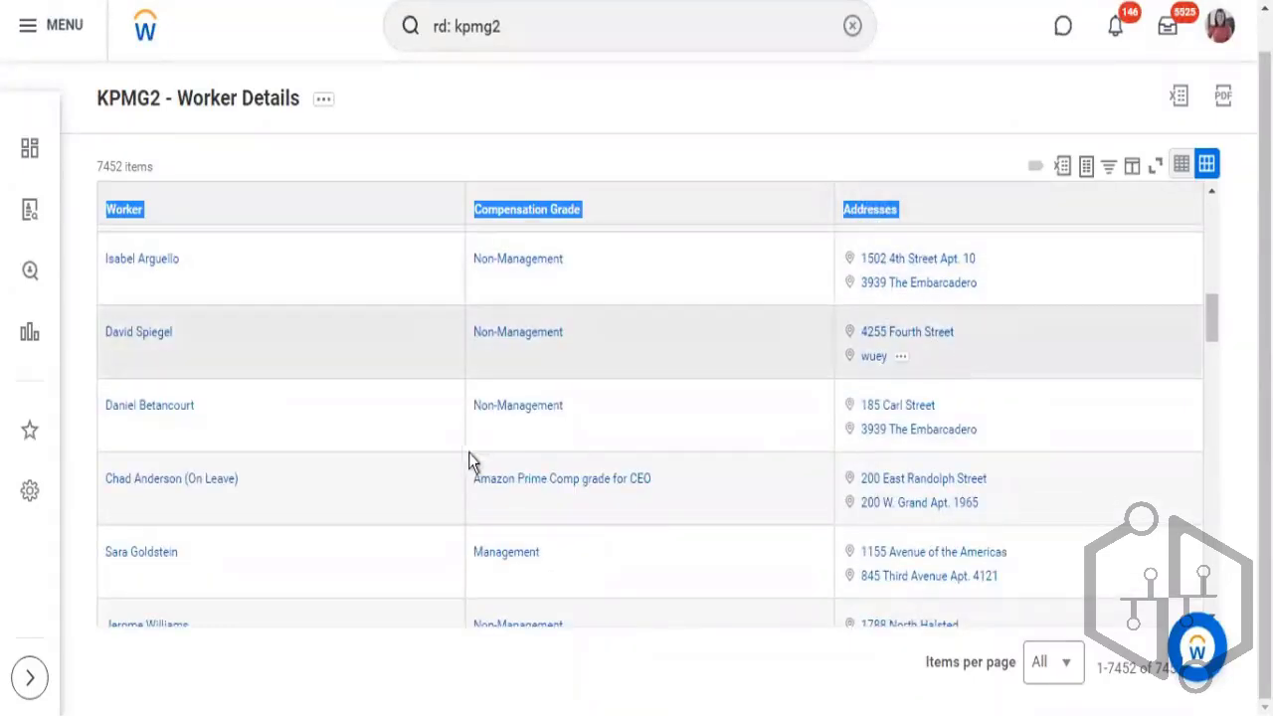
# Step: Review more worker rows in the report output, focusing on the Compensation Grade and Addresses columns
pyautogui.scroll(-1, 482, 398)
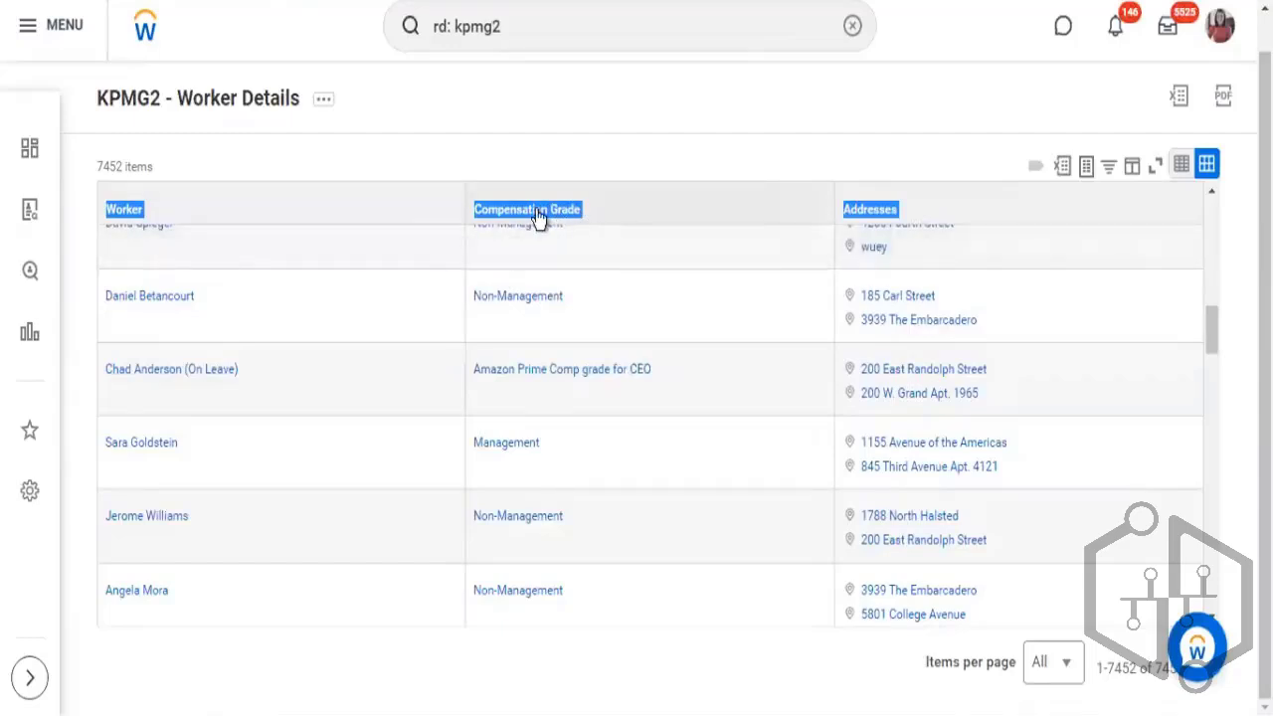
pyautogui.click(537, 219)
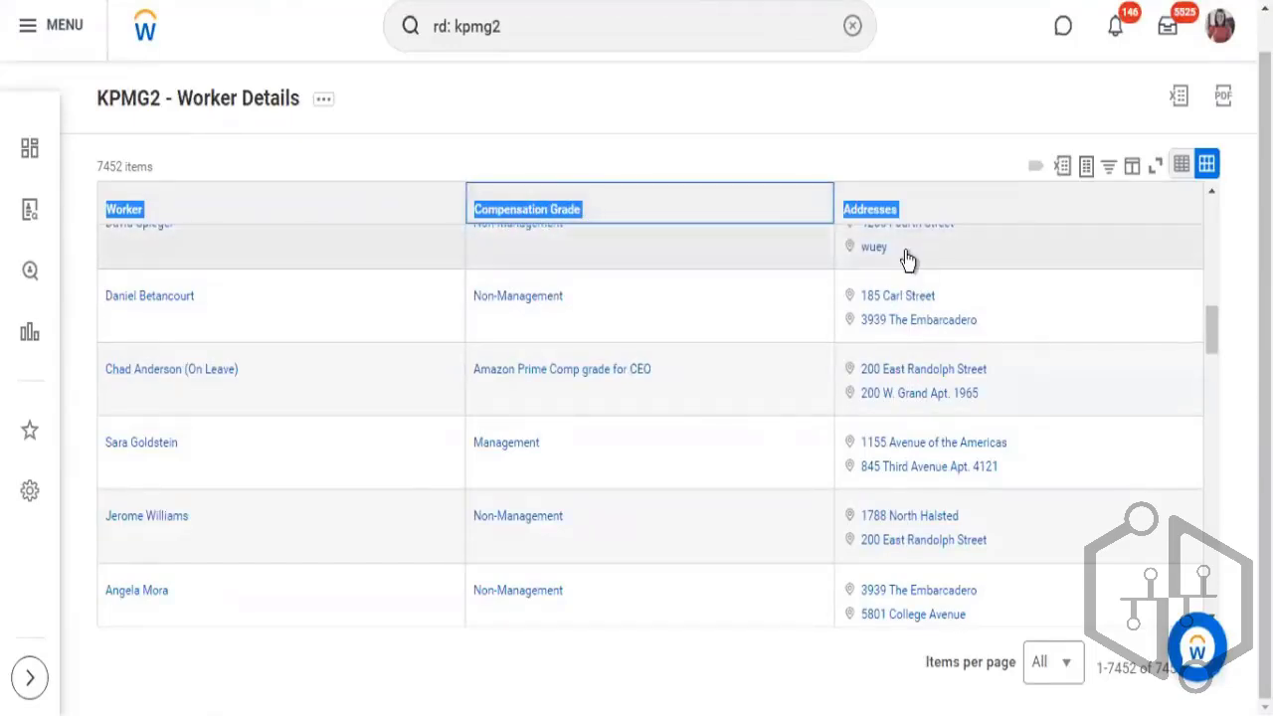
pyautogui.scroll(1, 909, 228)
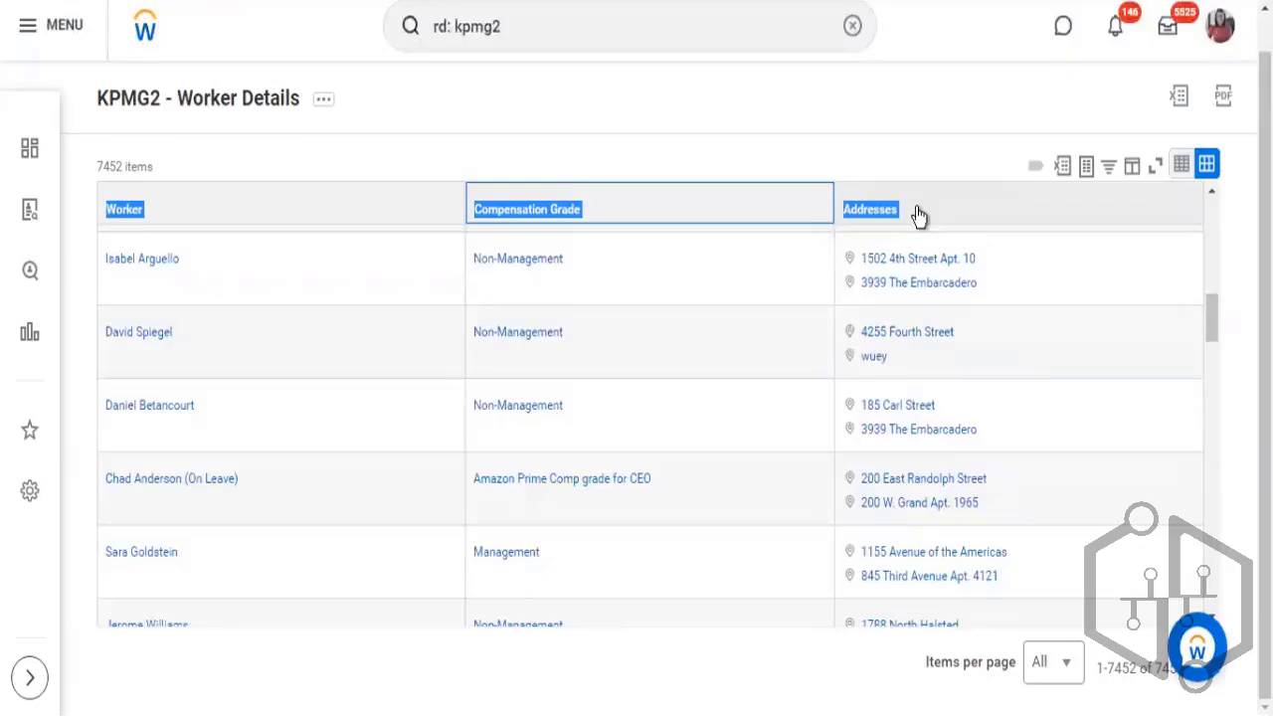
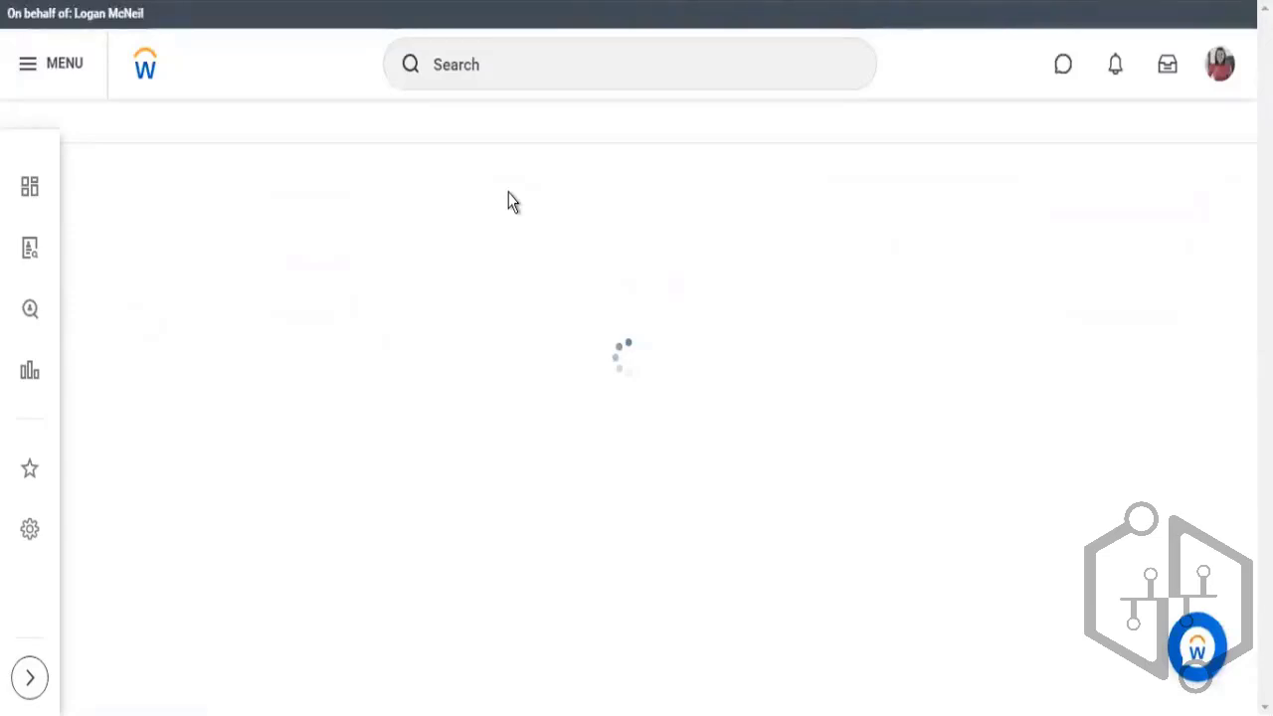
# Step: View the Compensation Grade report field's details and compare its business object with the report's primary business object
pyautogui.scroll(-6, 572, 194)
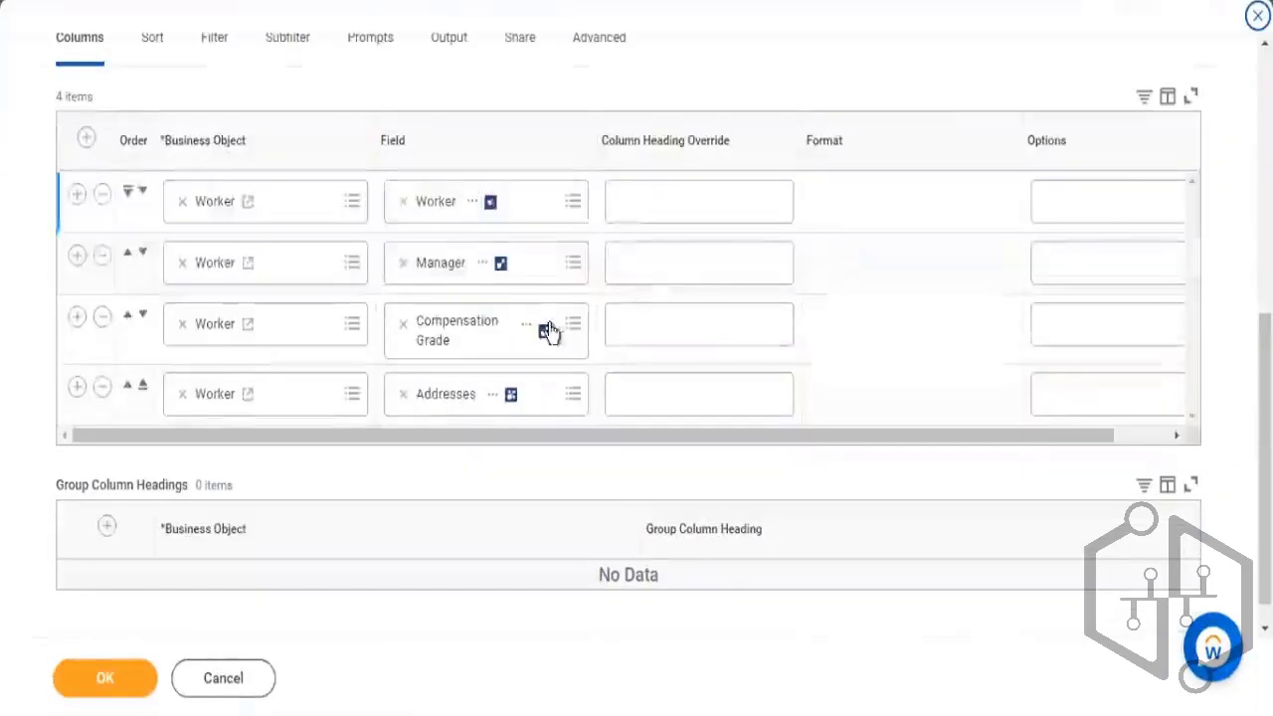
pyautogui.click(527, 328)
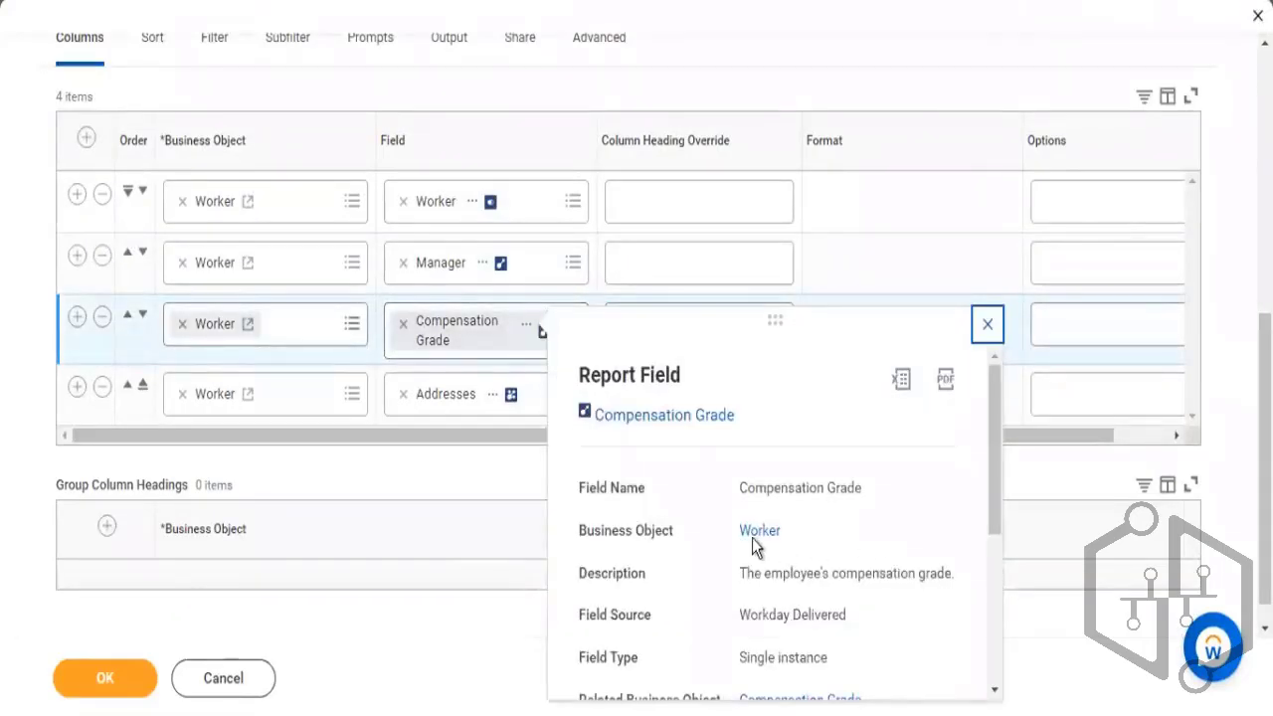
pyautogui.doubleClick(741, 533)
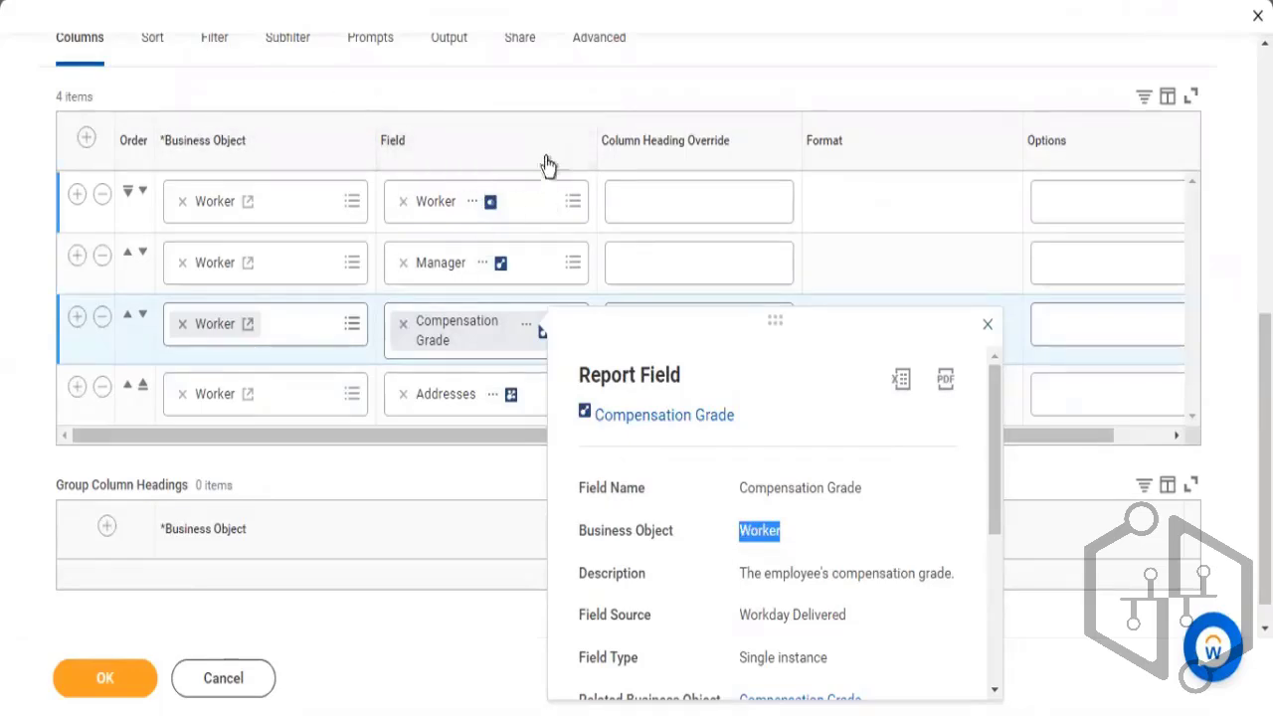
pyautogui.scroll(2, 275, 188)
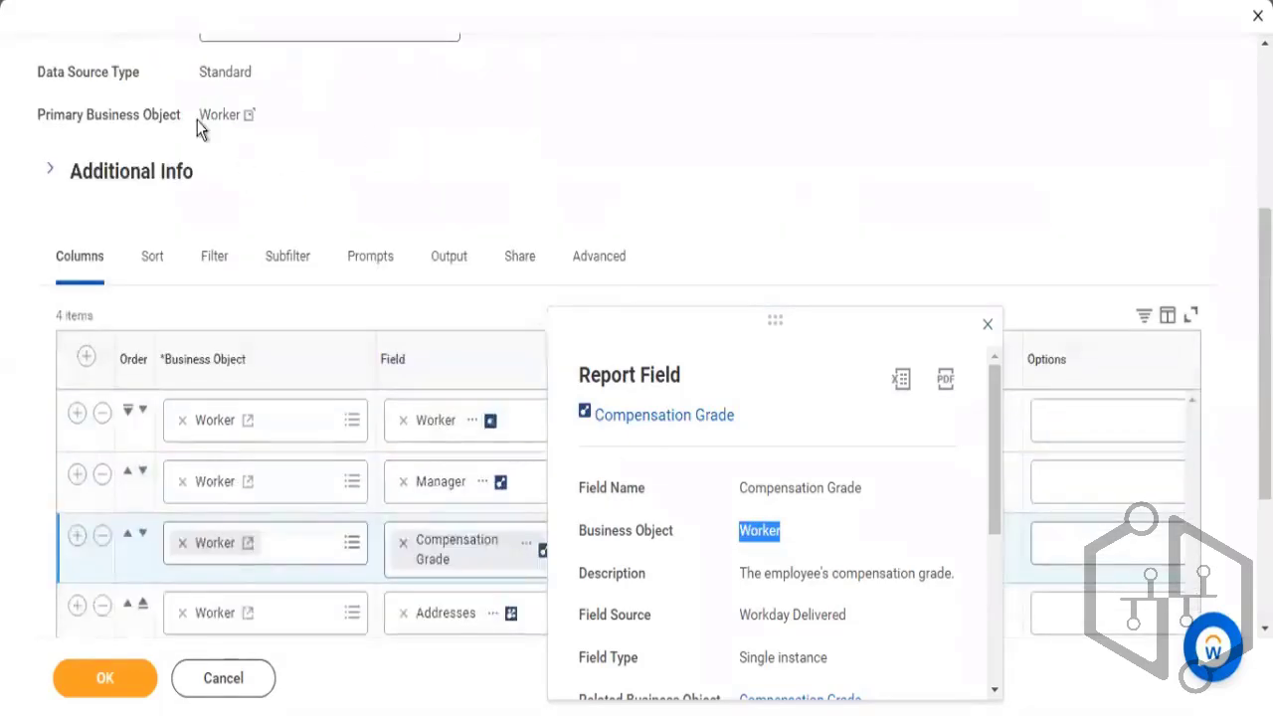
pyautogui.moveTo(200, 119); pyautogui.dragTo(225, 120)
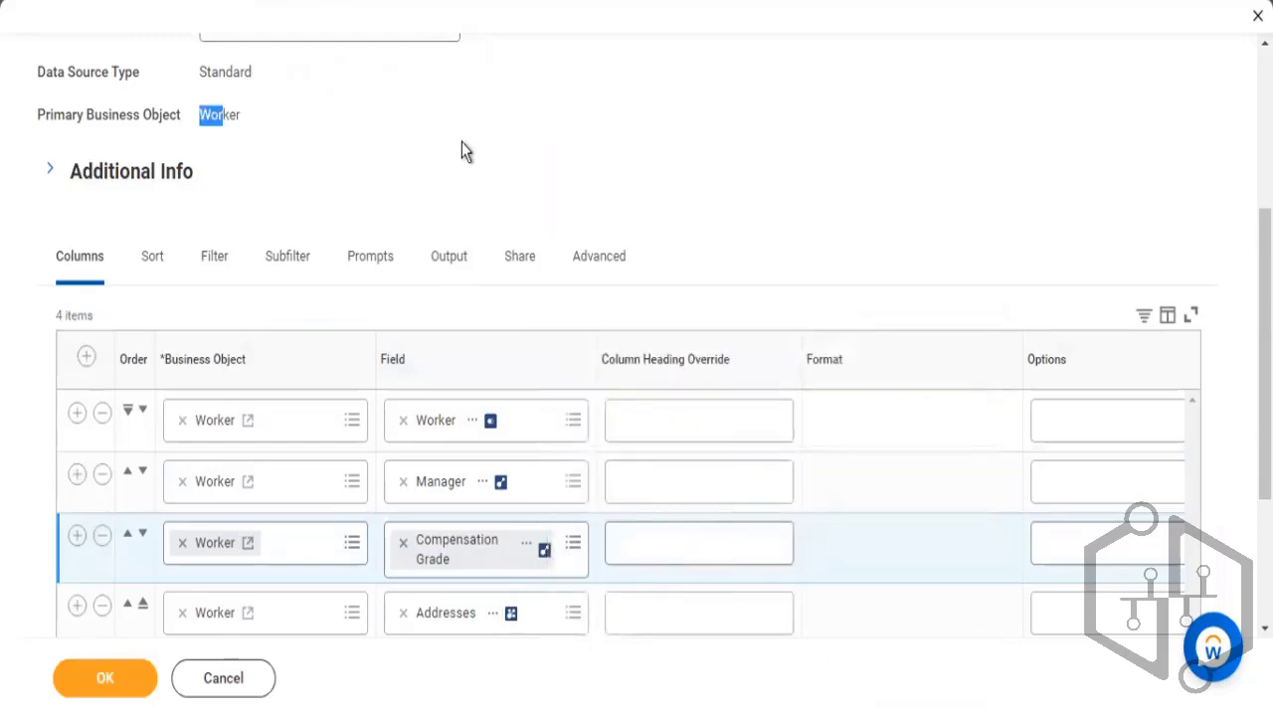
pyautogui.scroll(-2, 459, 248)
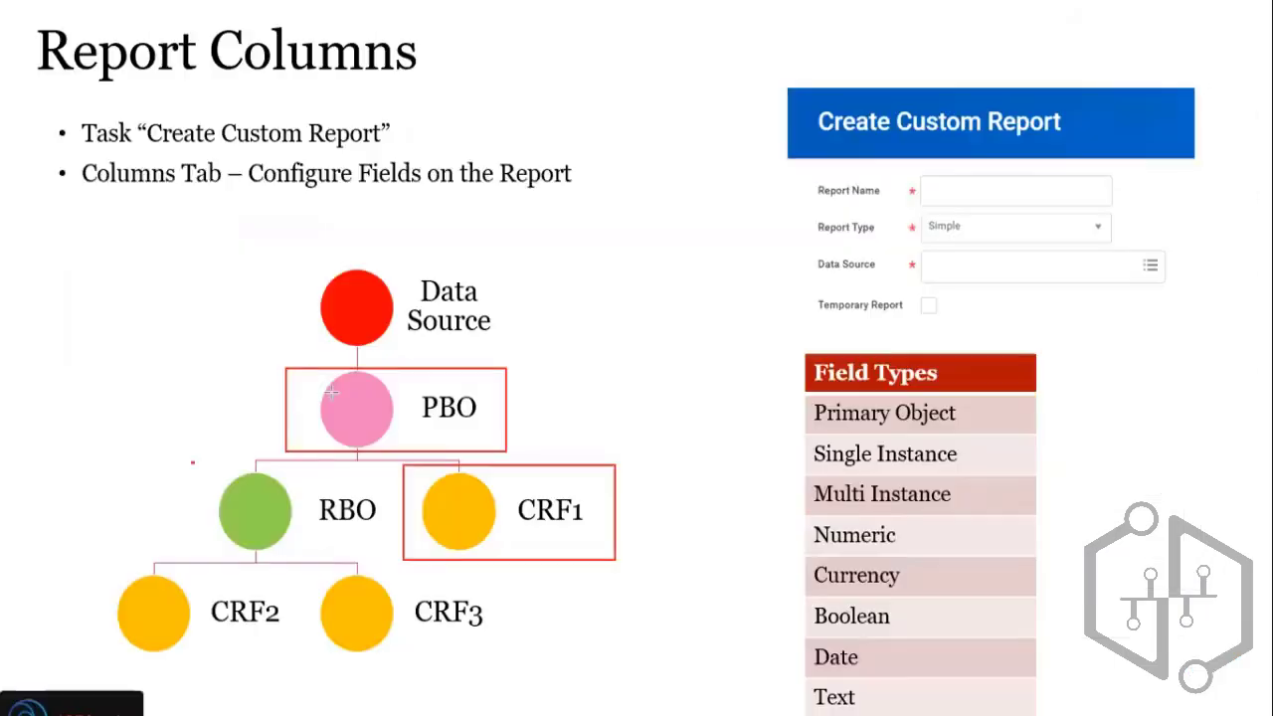
pyautogui.moveTo(288, 373)
pyautogui.mouseDown()
pyautogui.moveTo(414, 409)
pyautogui.moveTo(512, 464)
pyautogui.moveTo(508, 450)
pyautogui.mouseUp()
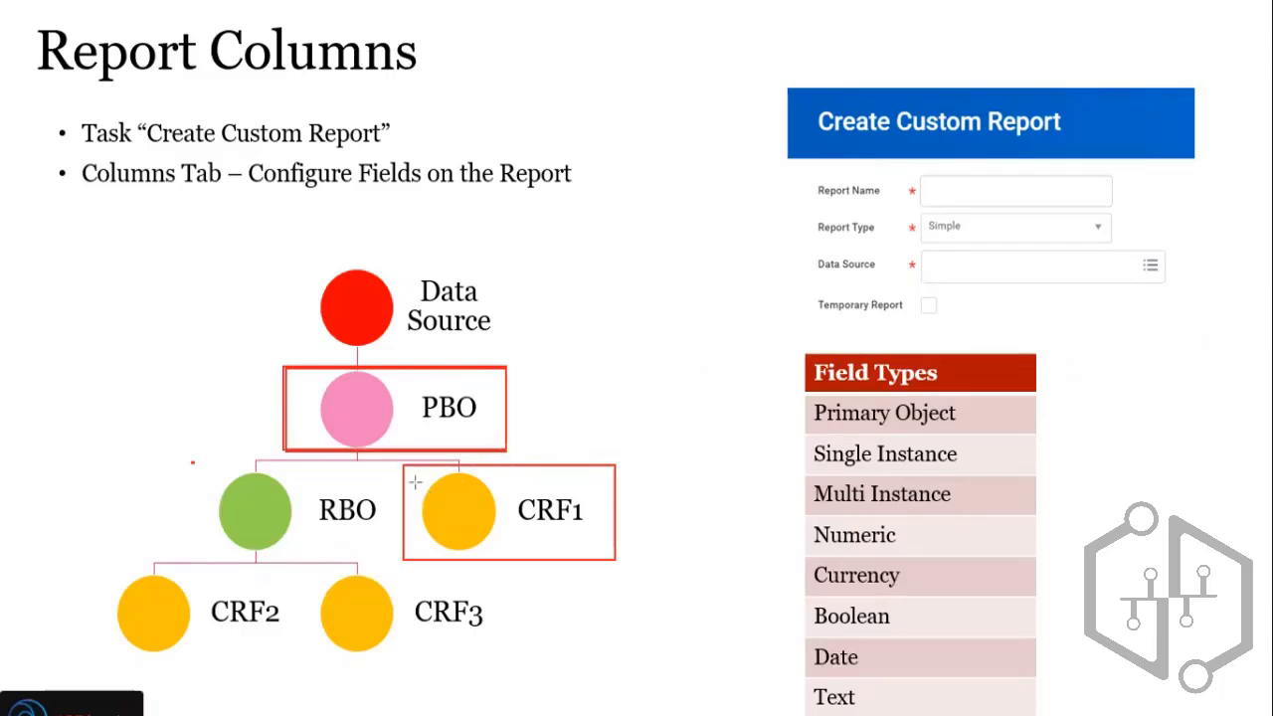
pyautogui.moveTo(407, 465); pyautogui.dragTo(615, 560)
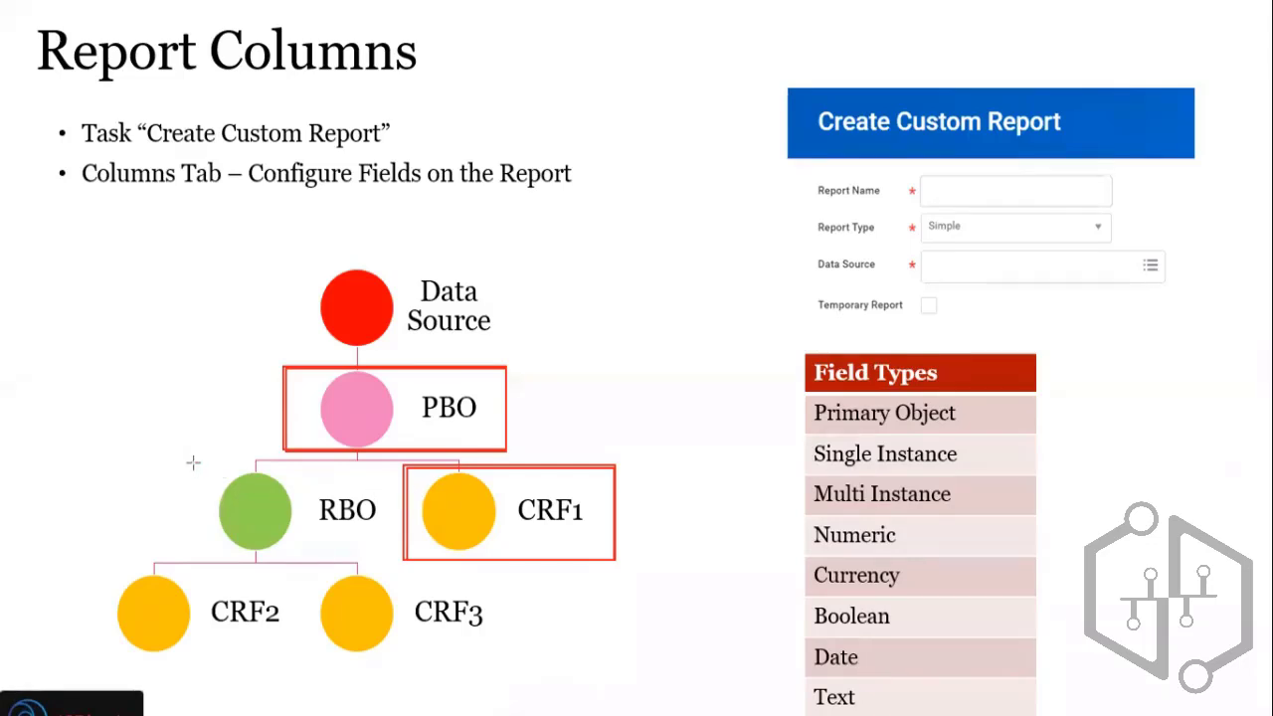
pyautogui.moveTo(193, 462); pyautogui.dragTo(383, 545)
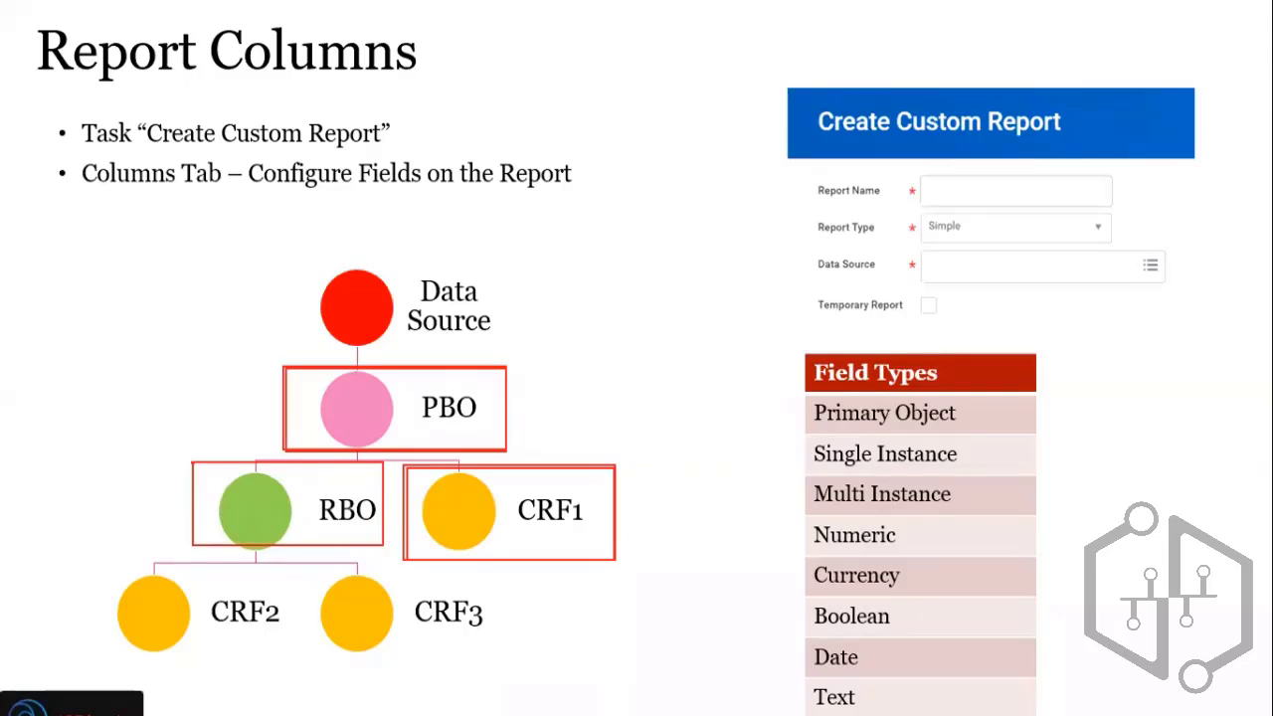
# Step: Switch to Workday, show the Worker object's related business objects and pick Compensation Grade as a filter value for the objects Worker links to
pyautogui.hotkey('alt', 'Tab')
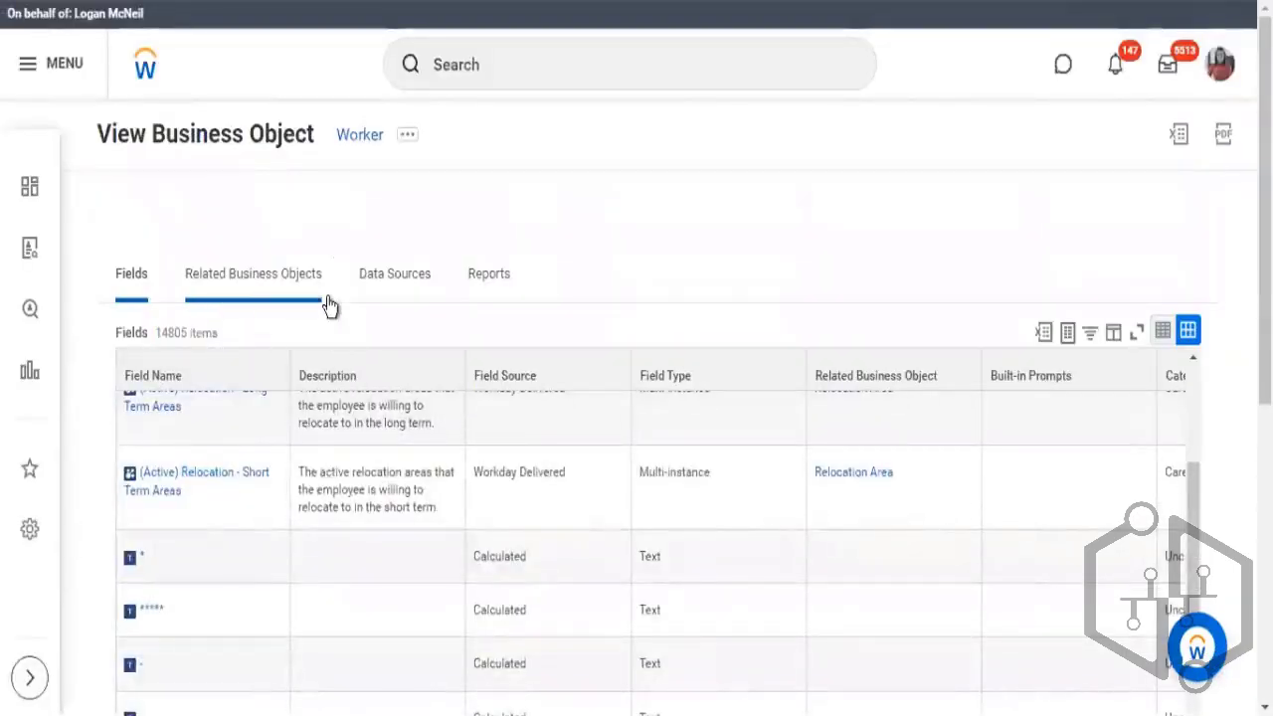
pyautogui.scroll(-1, 363, 248)
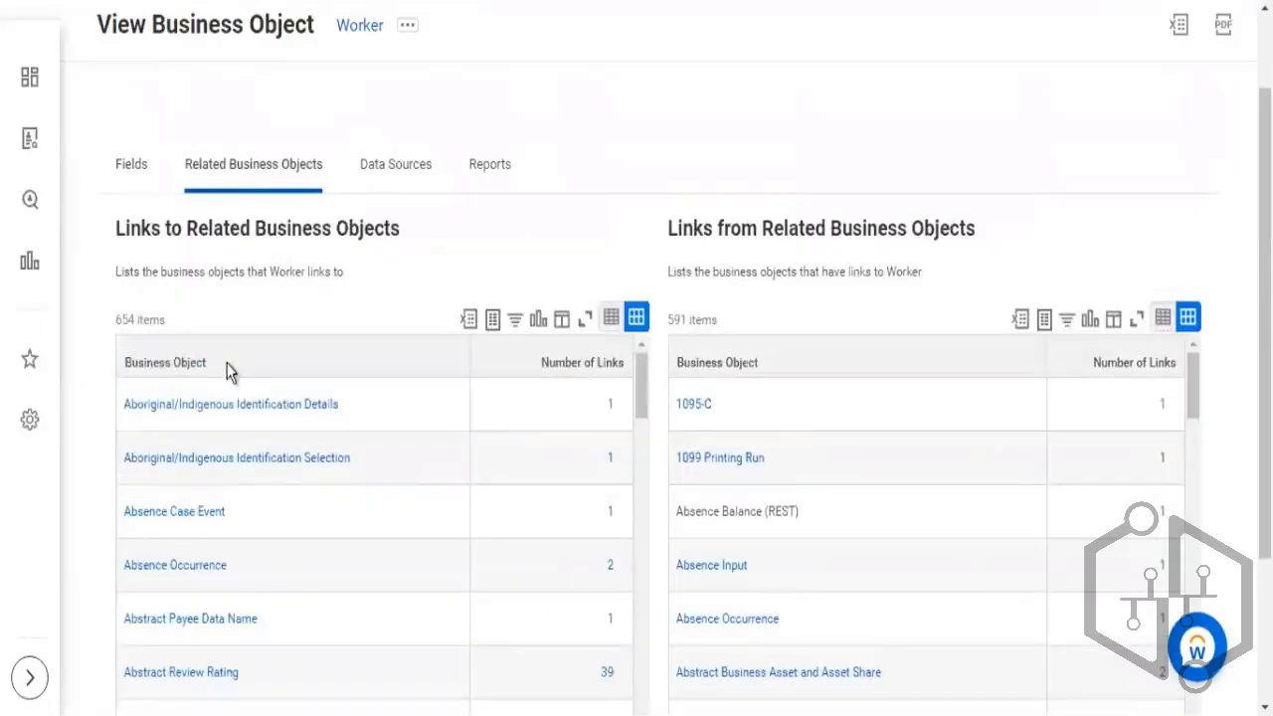
pyautogui.click(229, 369)
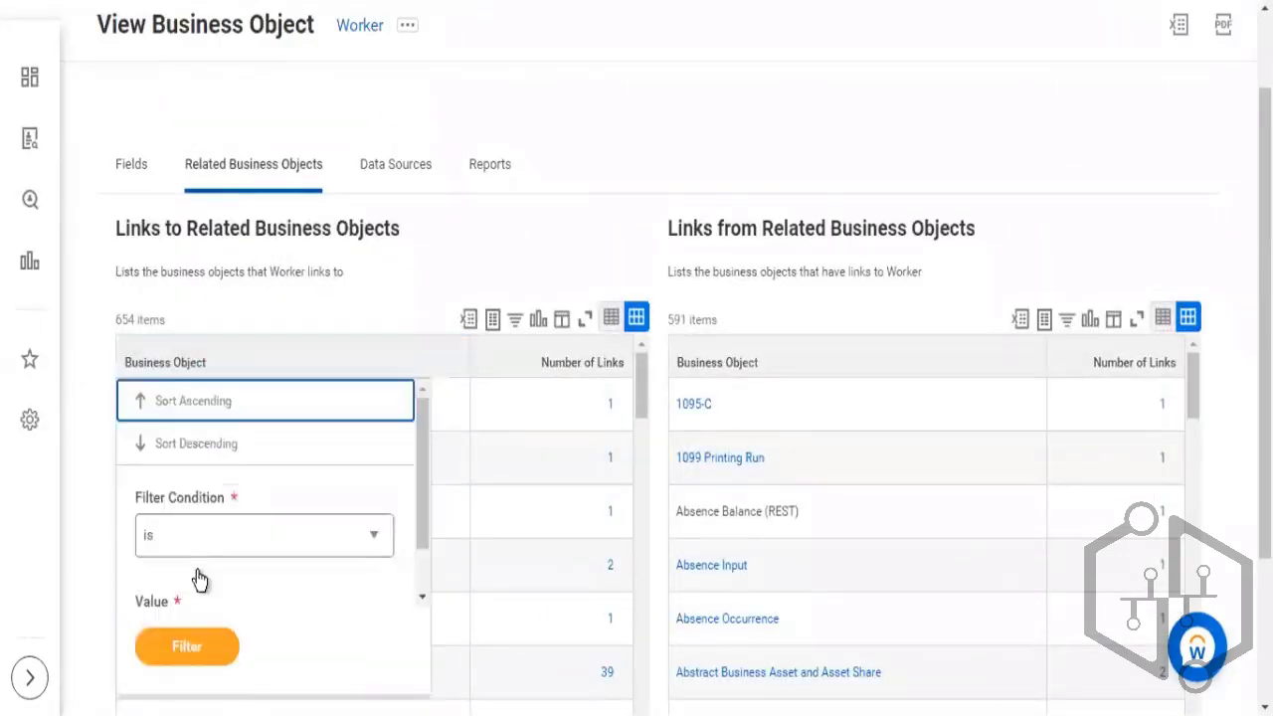
pyautogui.scroll(-1, 268, 585)
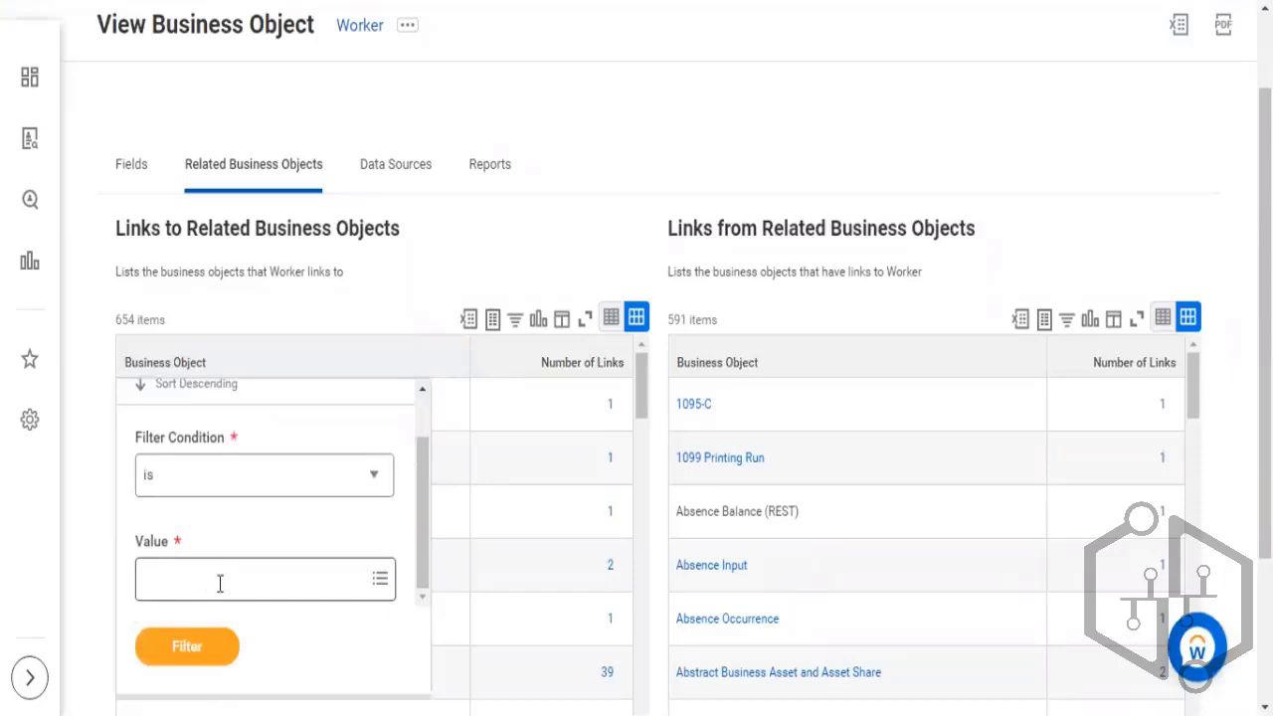
pyautogui.click(219, 583)
pyautogui.write('co')
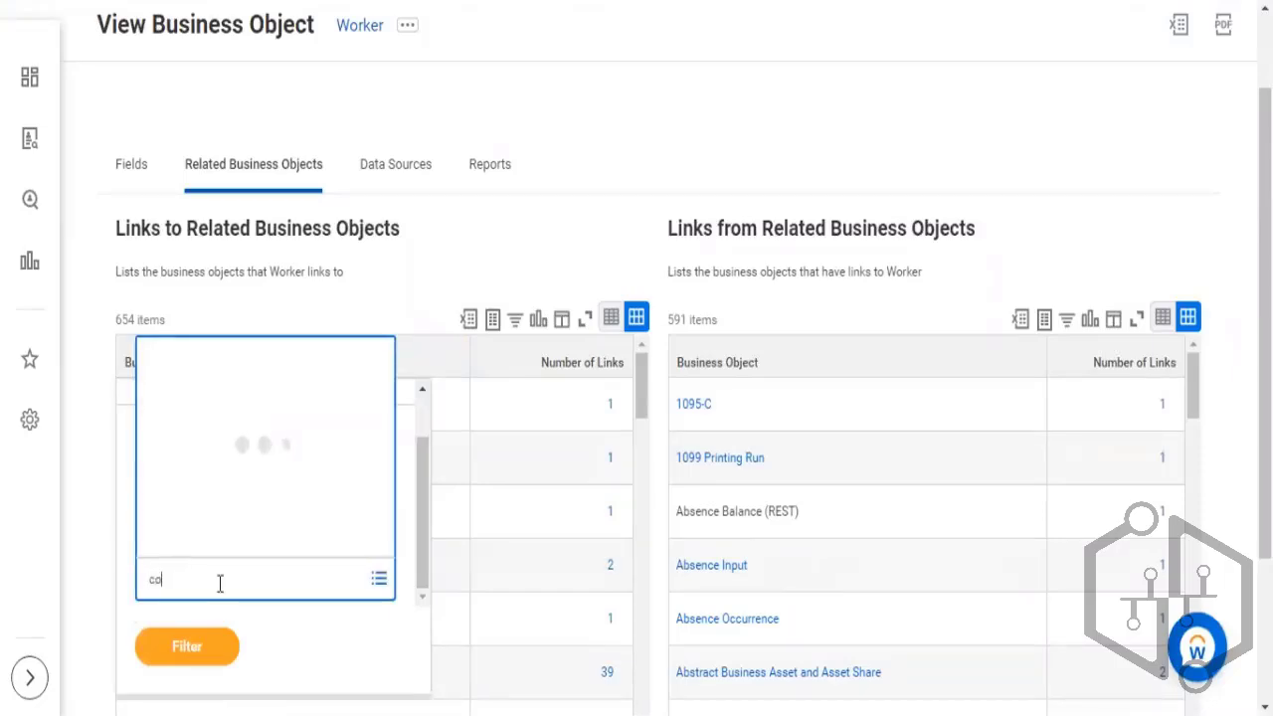
pyautogui.write('mp grade')
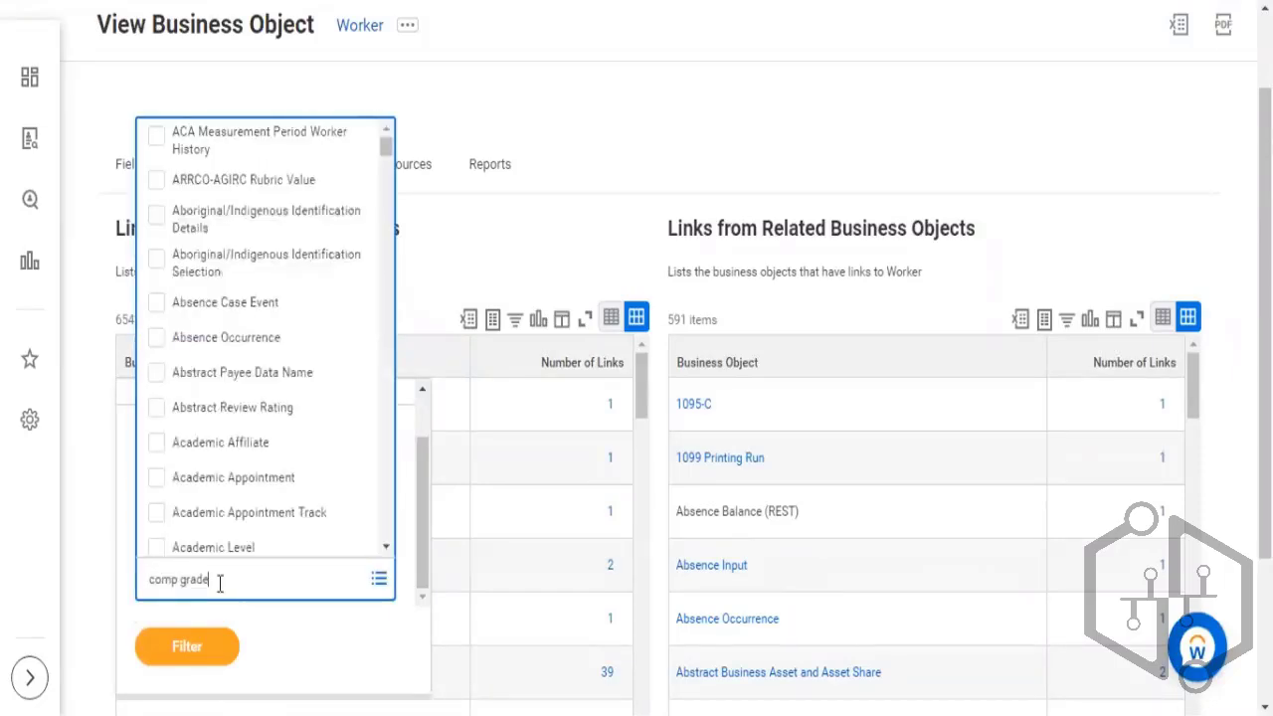
pyautogui.press('Return')
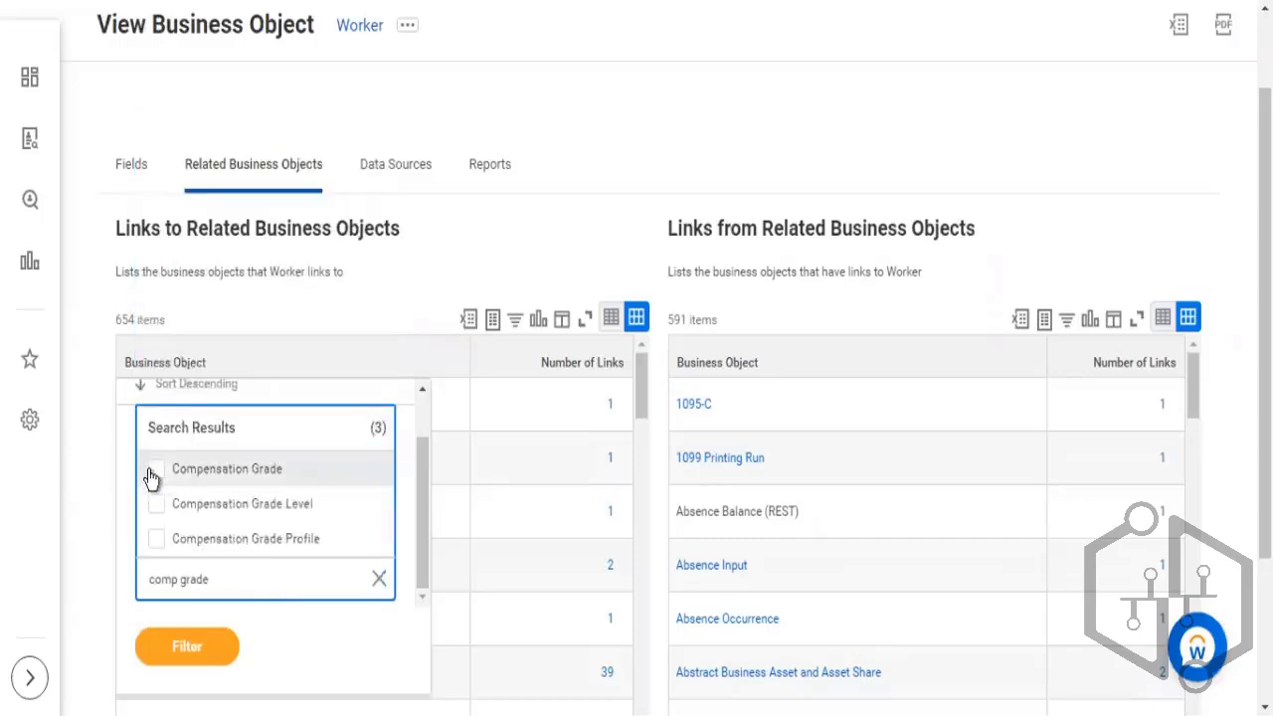
pyautogui.press('Return')
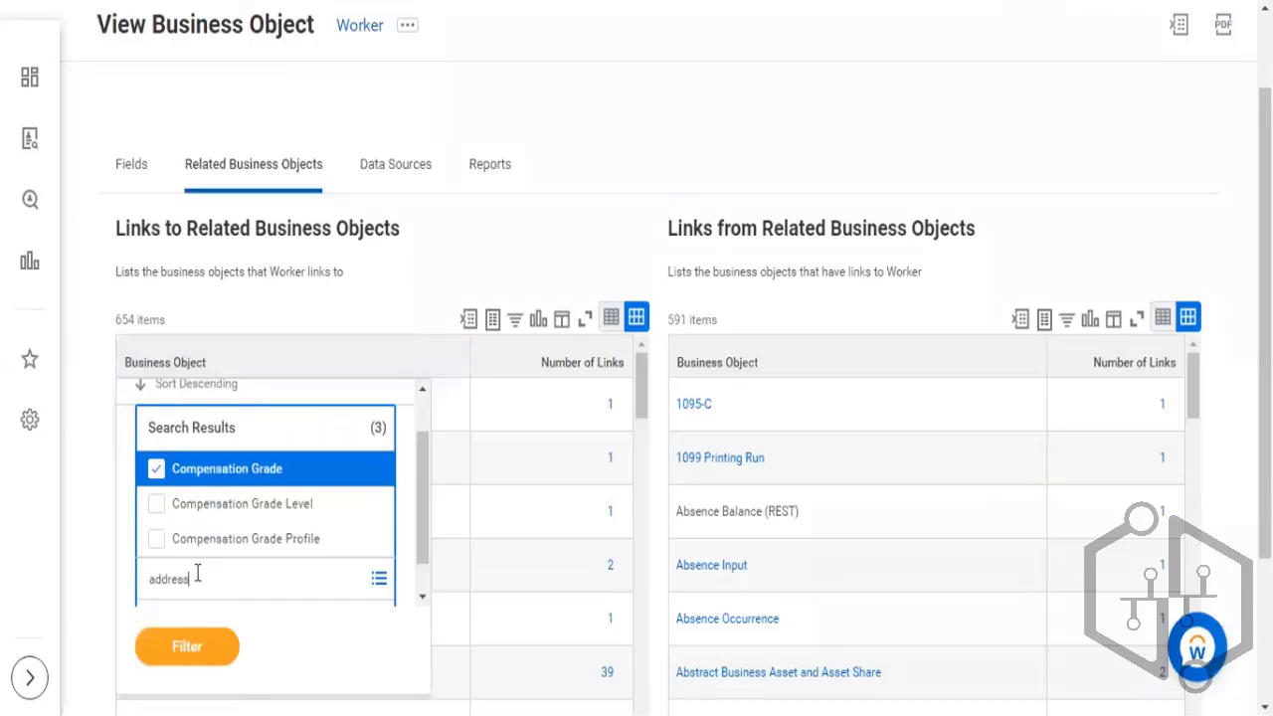
# Step: Add Address as a second Business Object filter value and apply the filter to the objects Worker links to
pyautogui.press('Return')
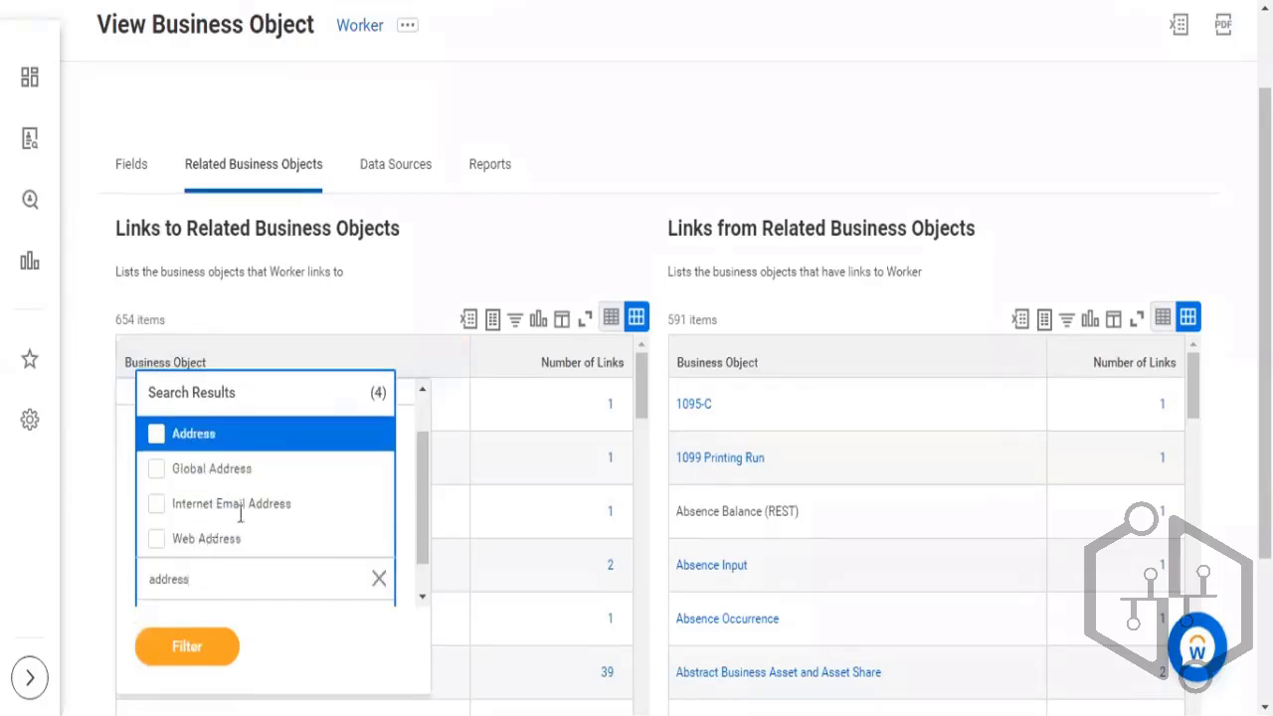
pyautogui.click(157, 435)
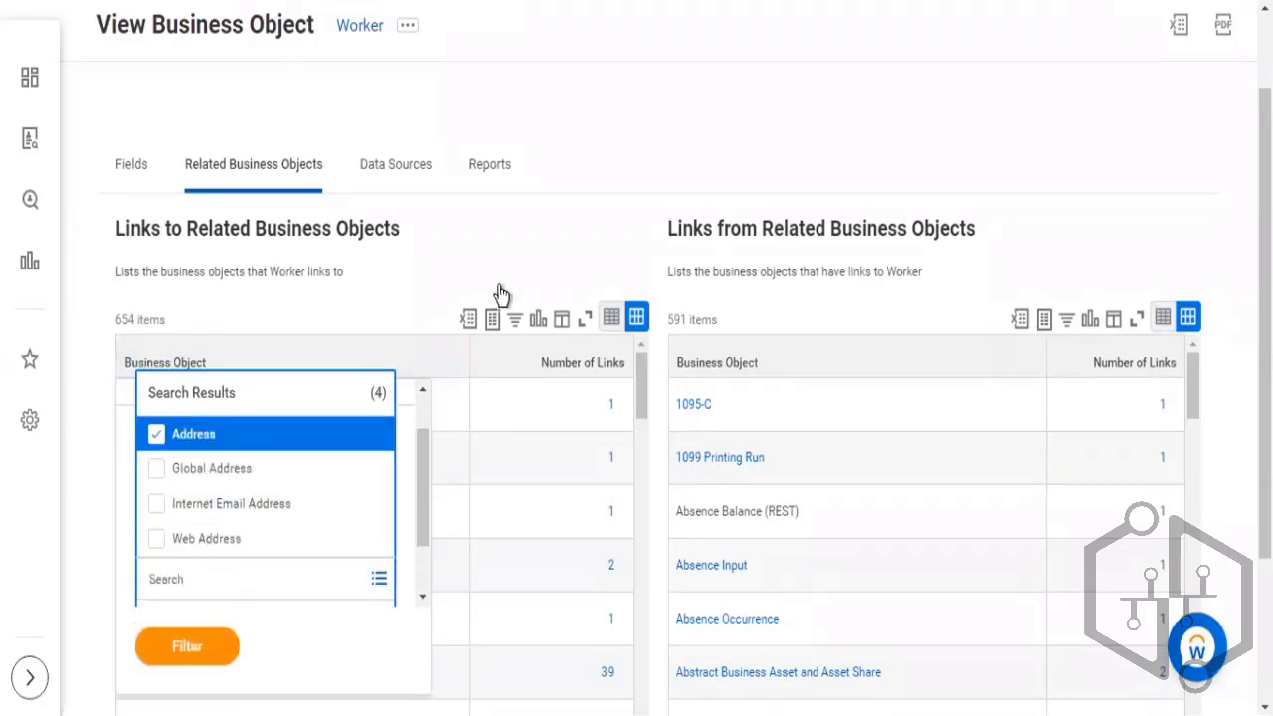
pyautogui.scroll(-3, 213, 455)
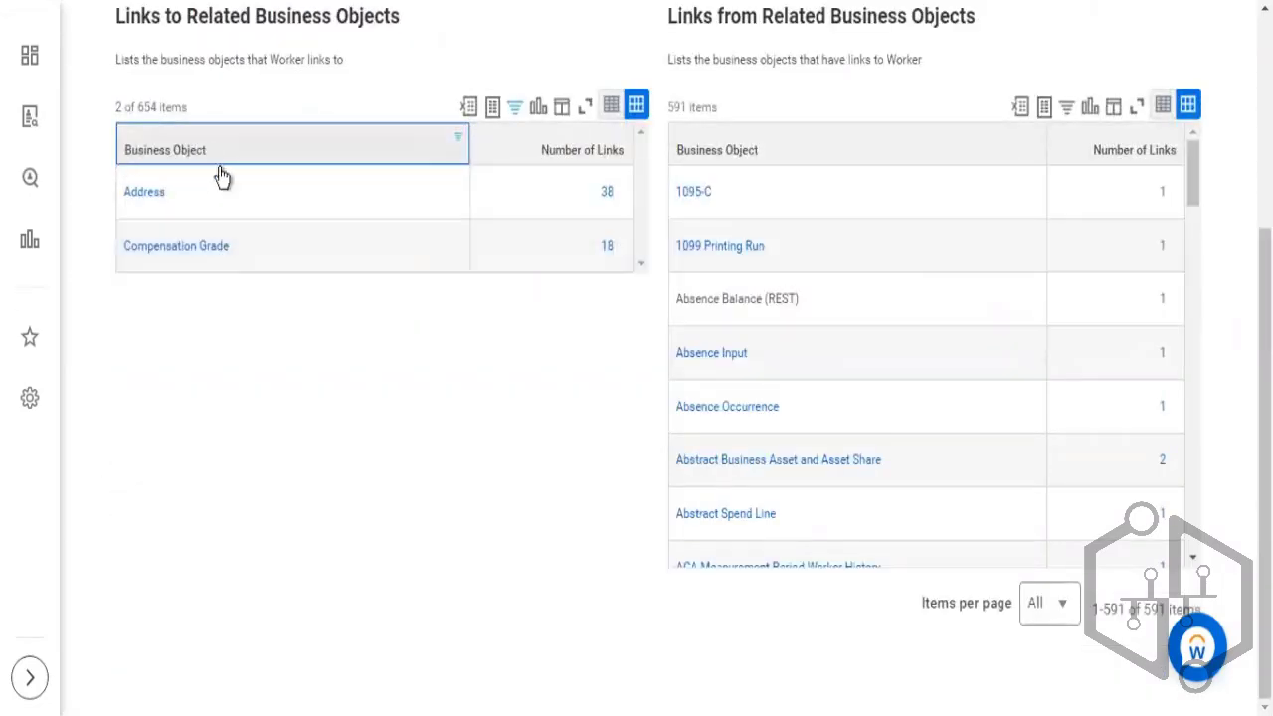
# Step: Open the Address business object from the filtered links and examine its list of fields and their field types
pyautogui.scroll(5, 407, 216)
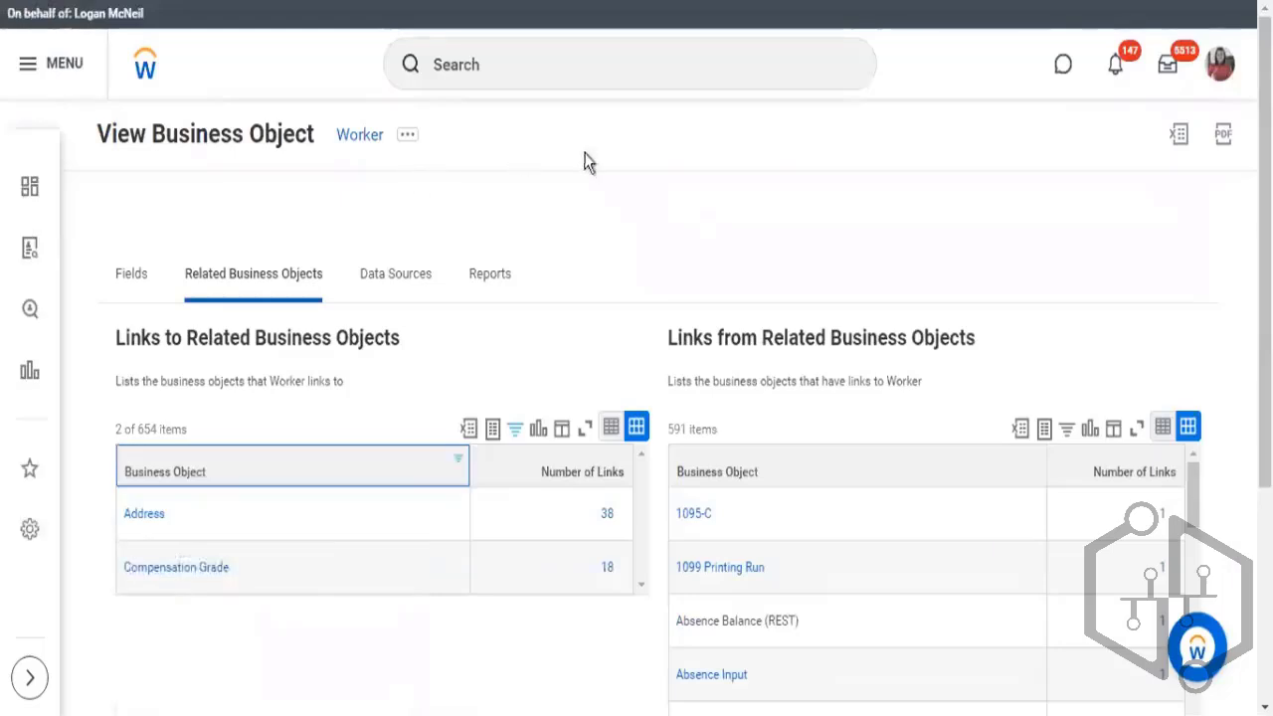
pyautogui.scroll(-2, 585, 162)
pyautogui.click(314, 451)
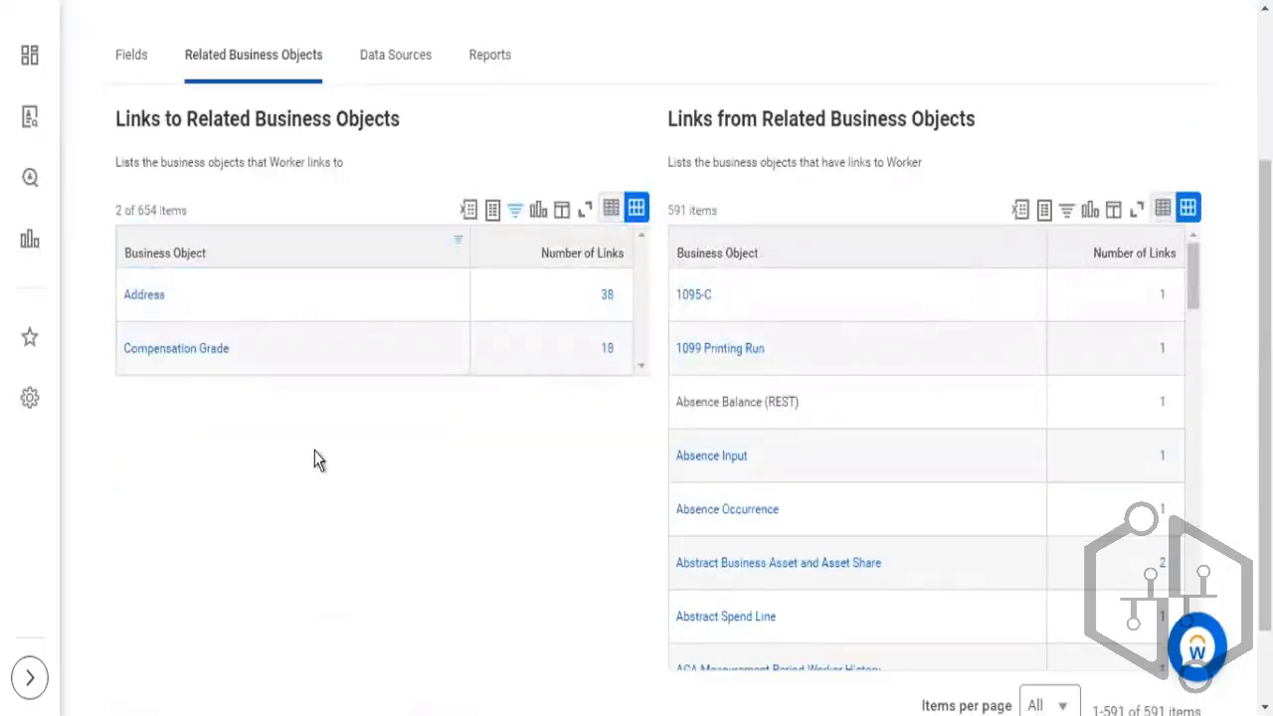
pyautogui.click(139, 299)
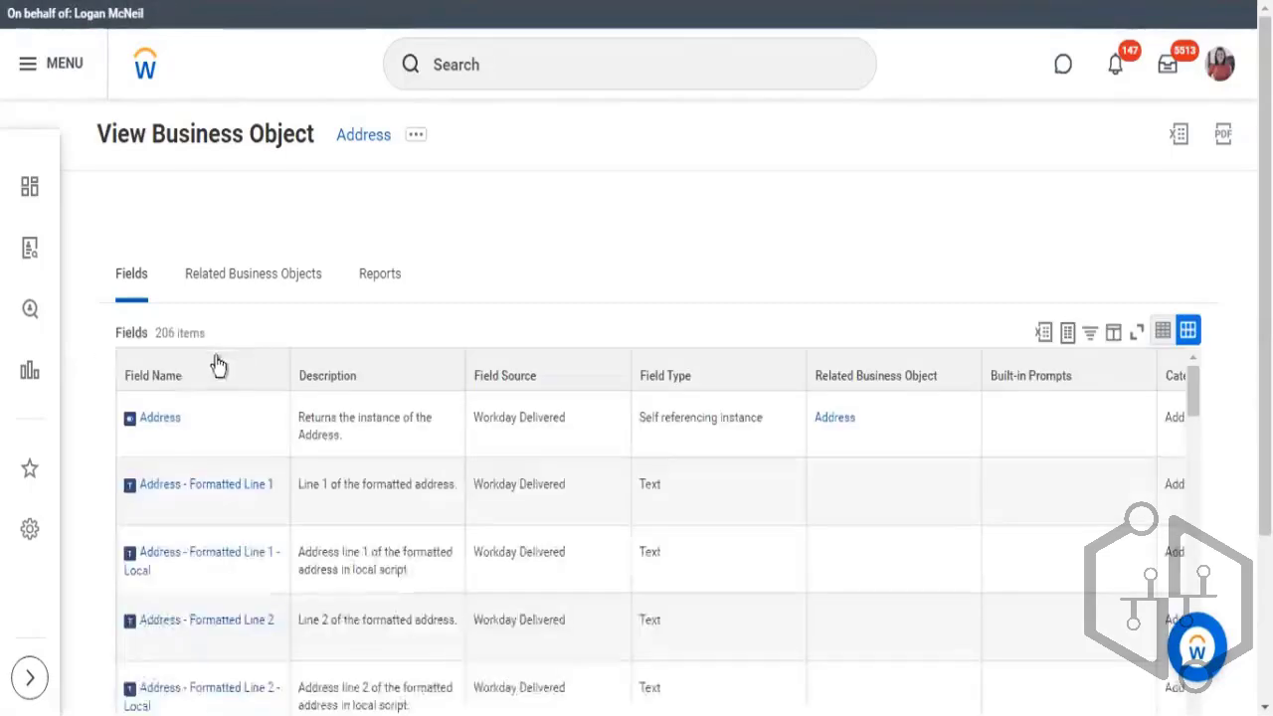
pyautogui.moveTo(190, 336); pyautogui.dragTo(648, 356)
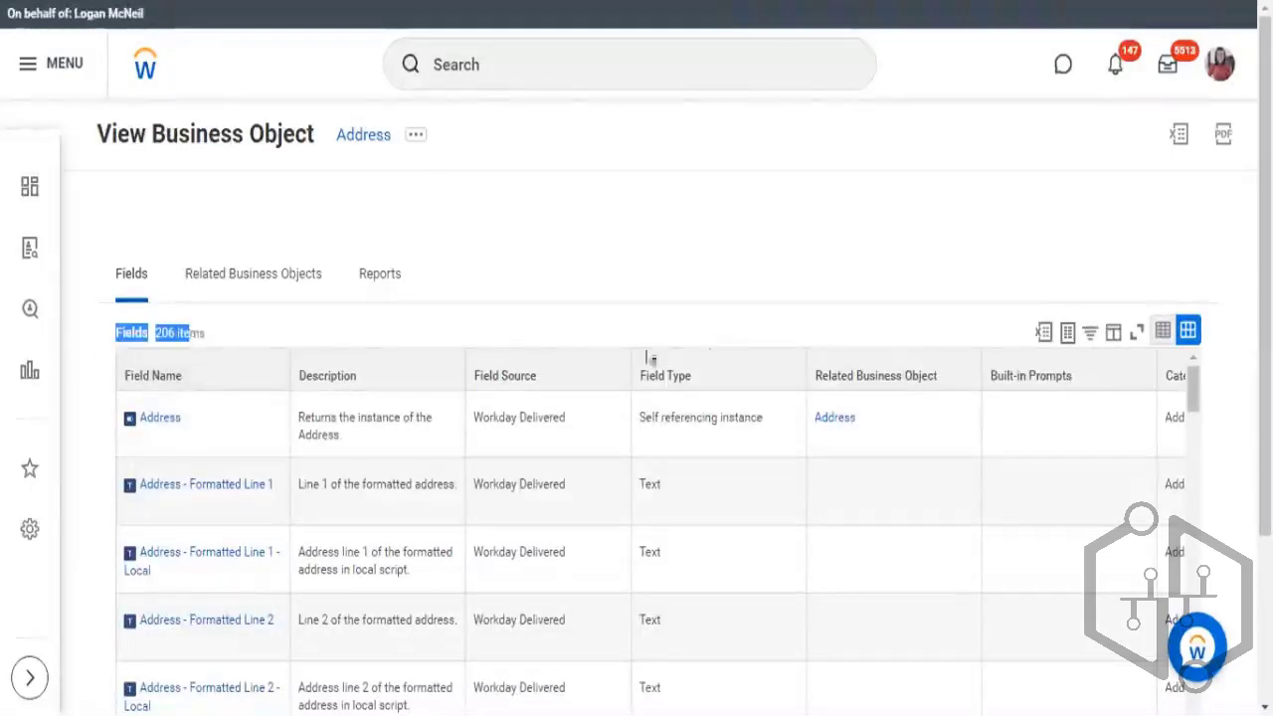
pyautogui.scroll(-1, 678, 245)
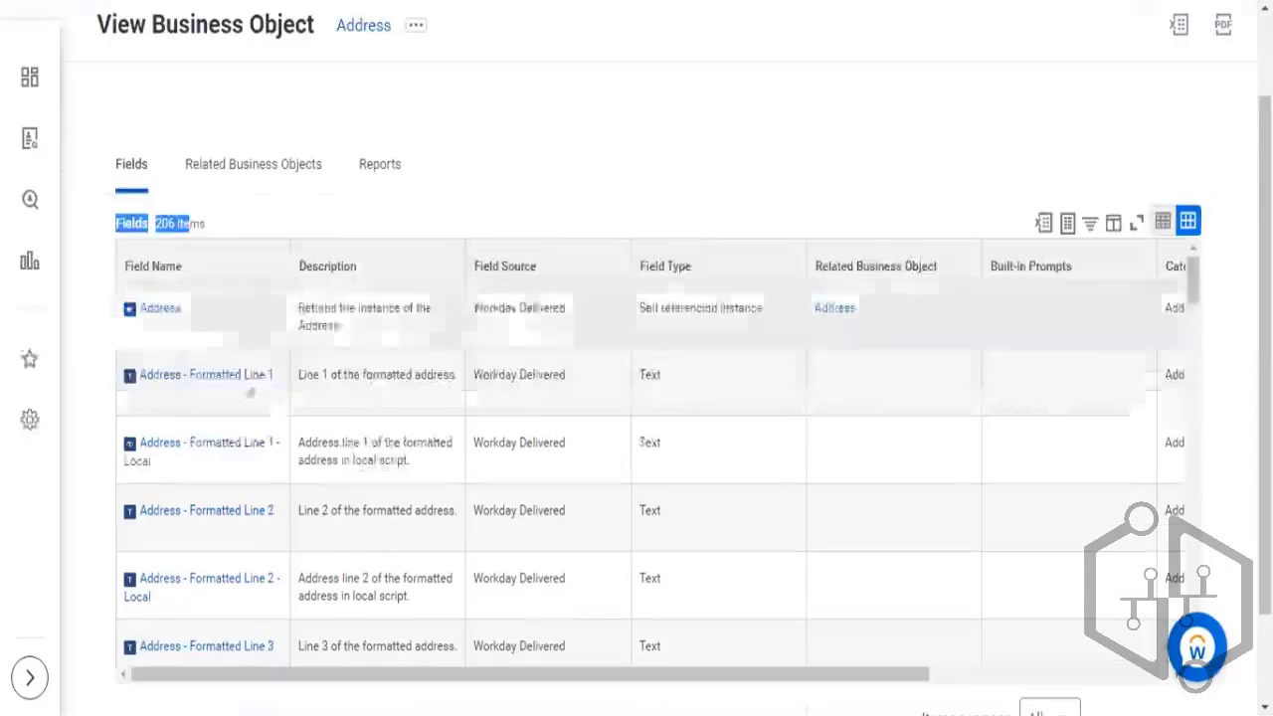
pyautogui.scroll(-1, 246, 391)
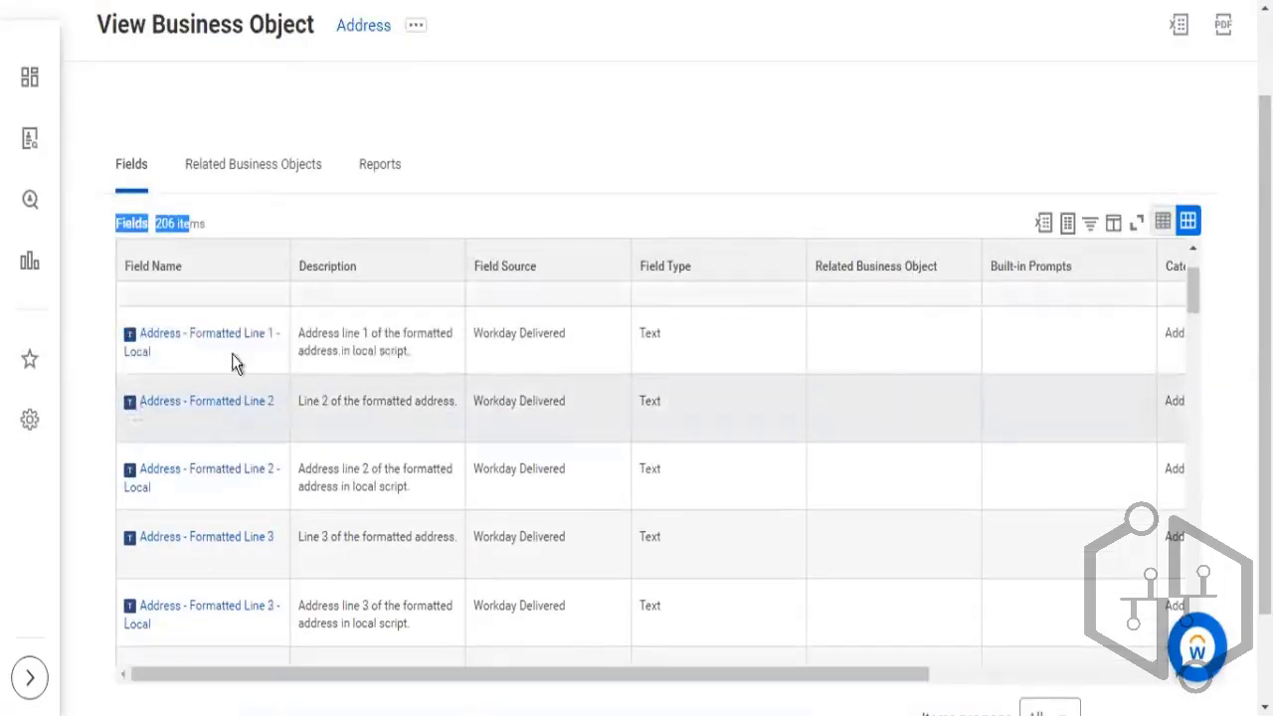
pyautogui.scroll(-4, 281, 344)
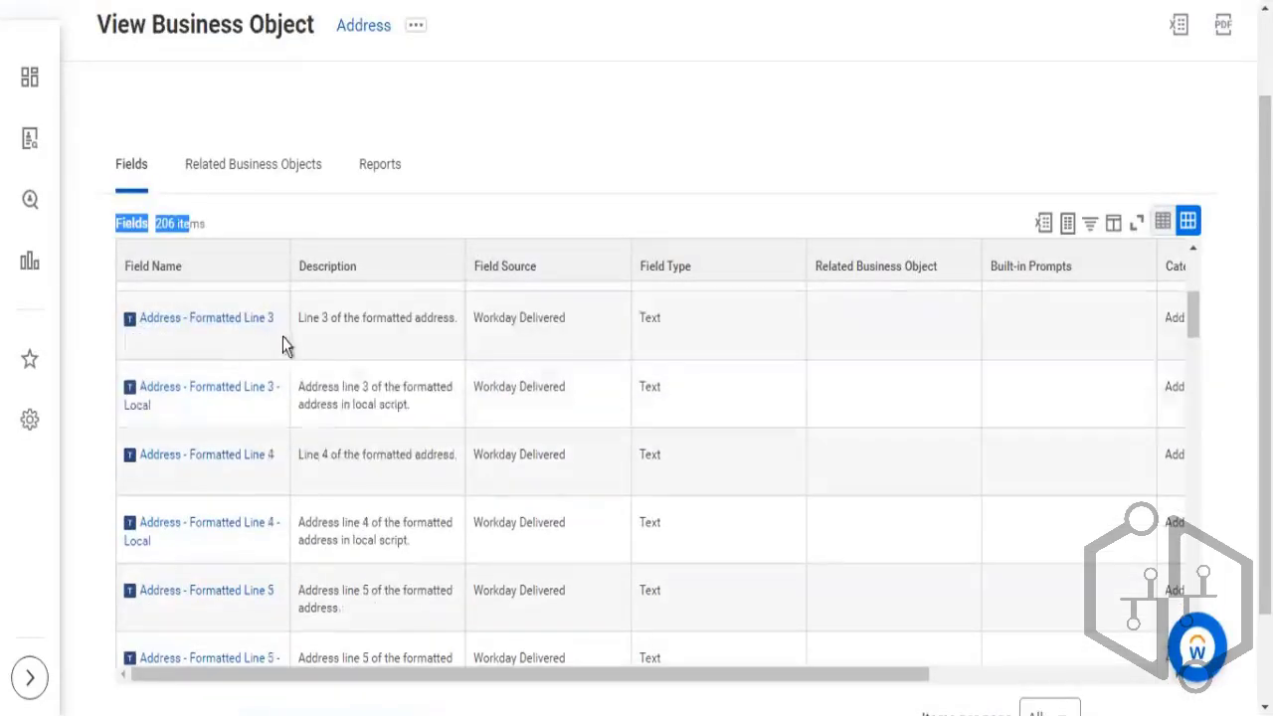
pyautogui.scroll(-5, 294, 562)
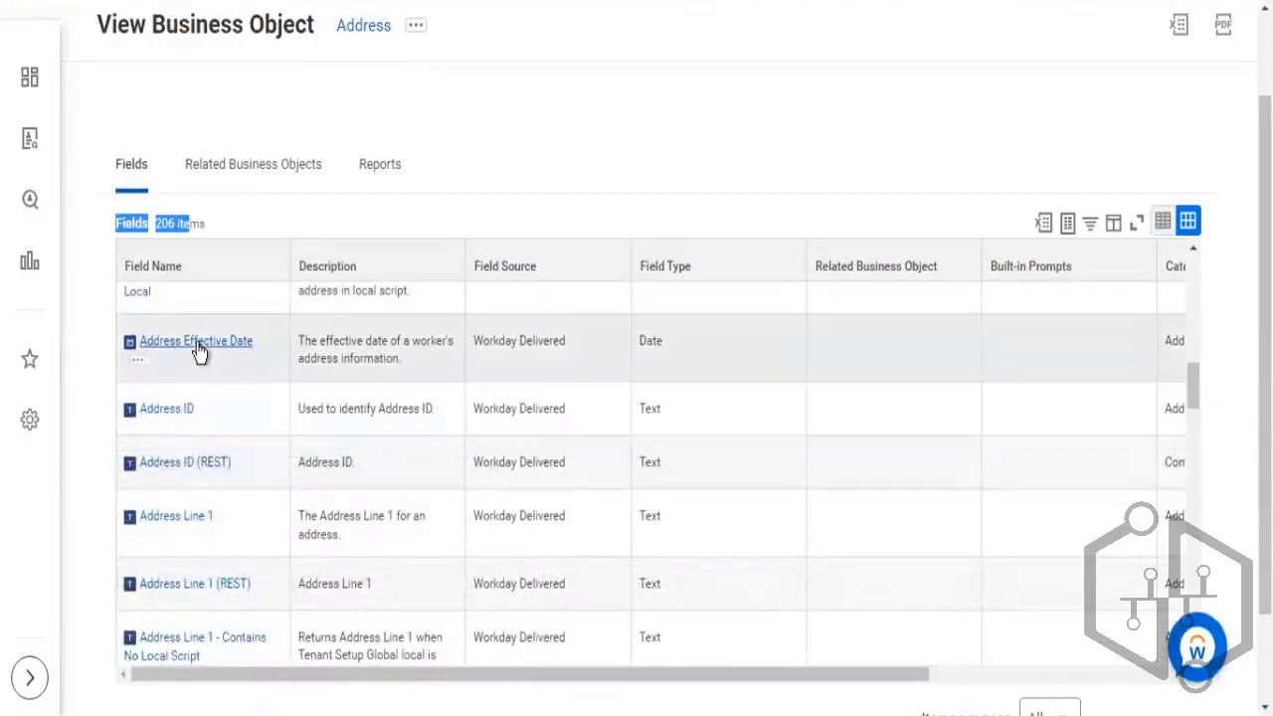
pyautogui.scroll(-5, 209, 353)
pyautogui.scroll(-8, 224, 358)
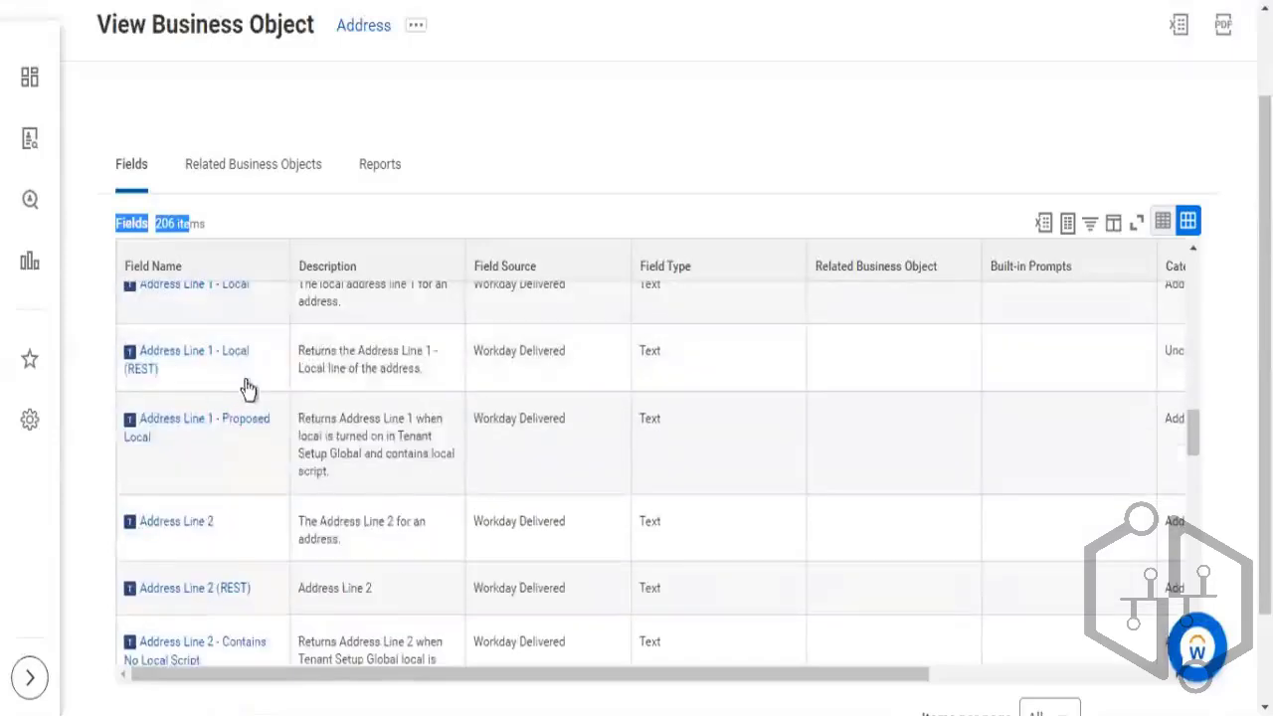
pyautogui.scroll(-3, 214, 547)
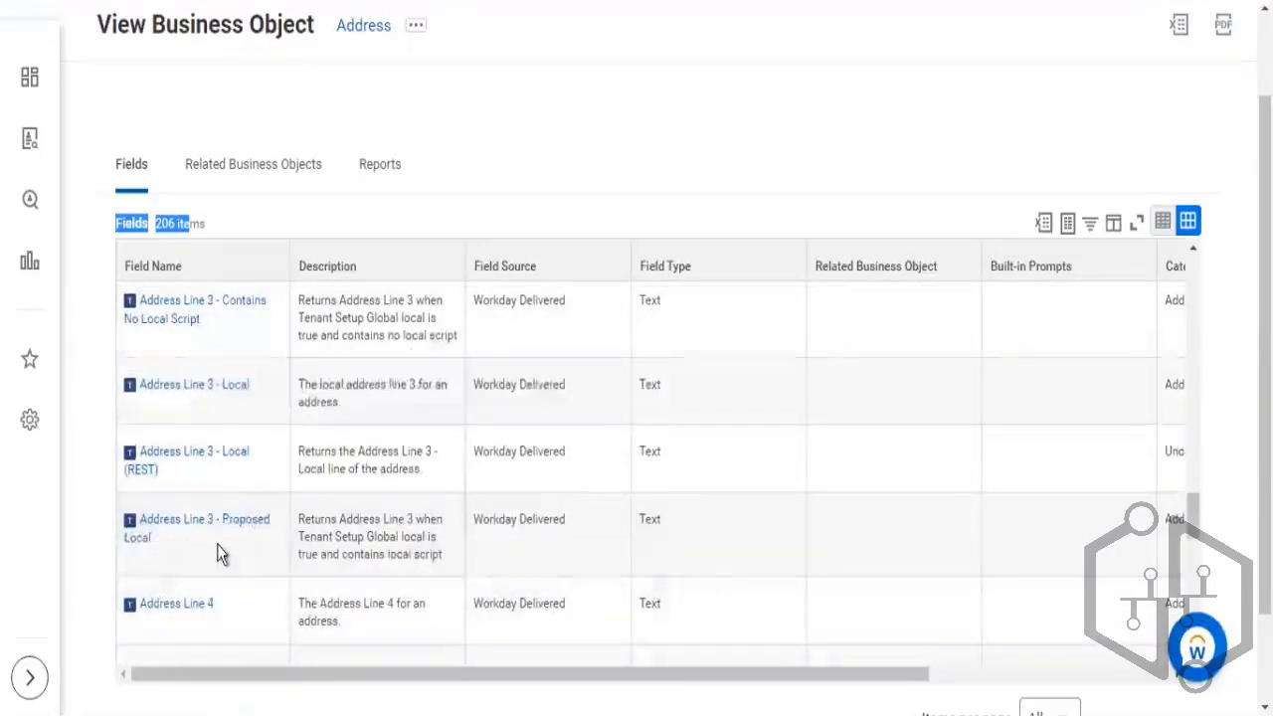
pyautogui.scroll(-3, 199, 555)
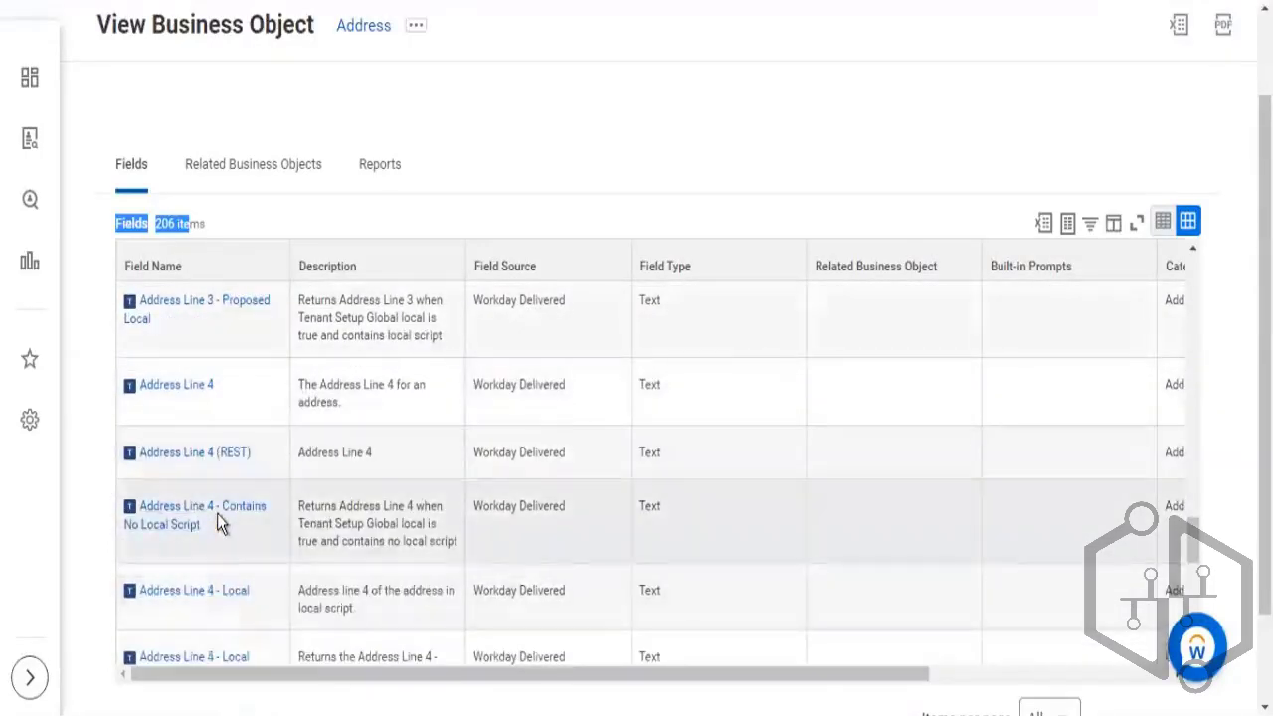
# Step: Switch to the Report Columns slide and draw one red rectangle around CRF2 and CRF3 beneath the RBO
pyautogui.scroll(-8, 214, 532)
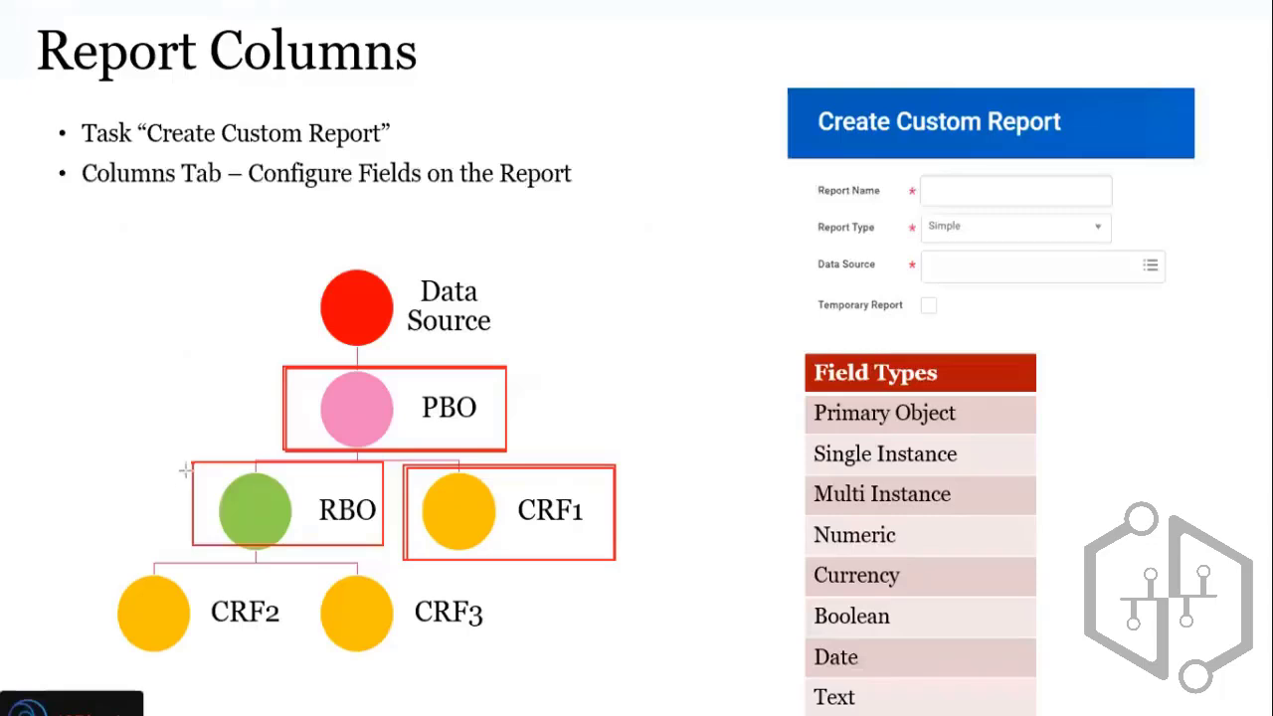
pyautogui.moveTo(131, 556); pyautogui.dragTo(486, 673)
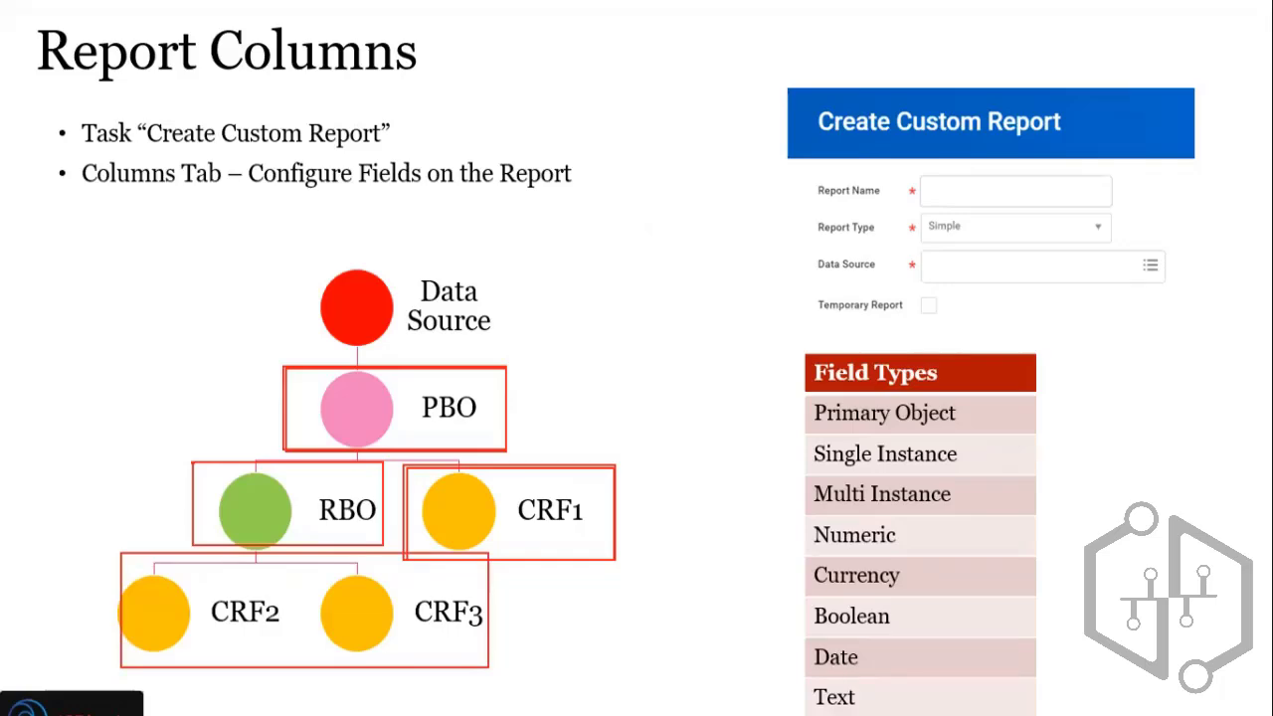
# Step: Switch to Workday's KPMG2 - Worker Details report editor and add a column row below Addresses with Addresses as its business object
pyautogui.hotkey('alt', 'Tab')
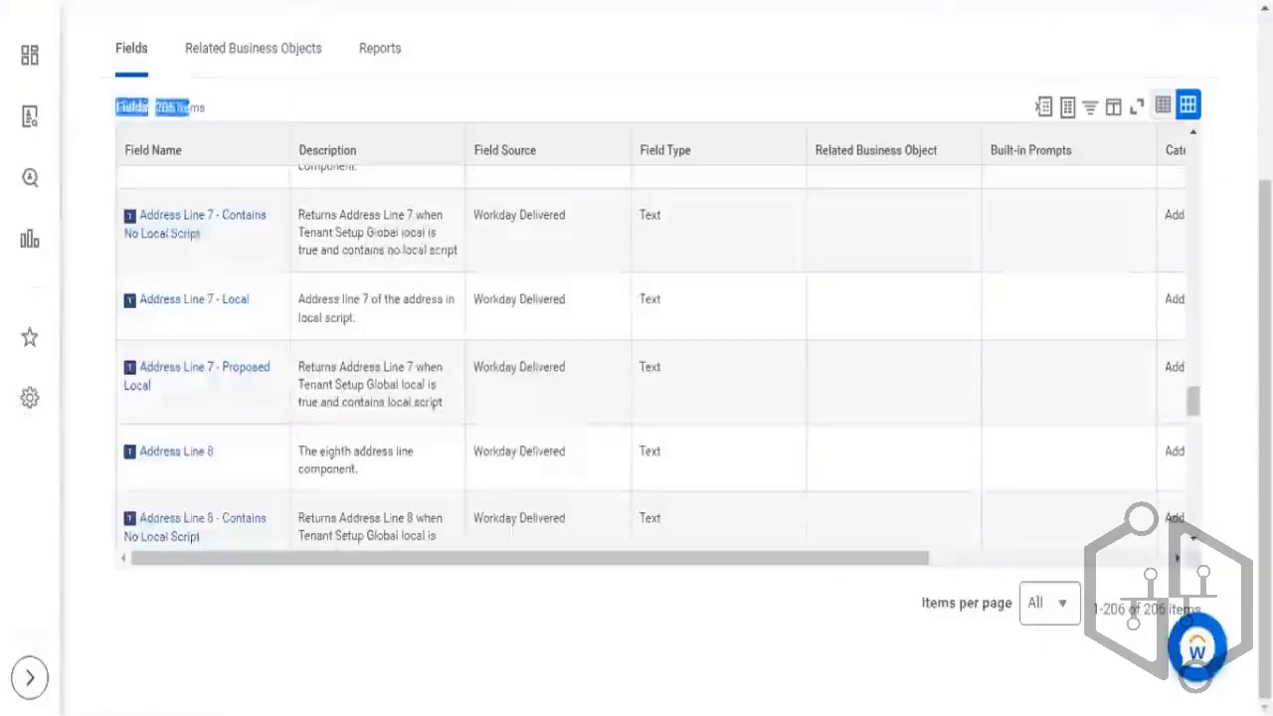
pyautogui.hotkey('ctrl', 'Tab')
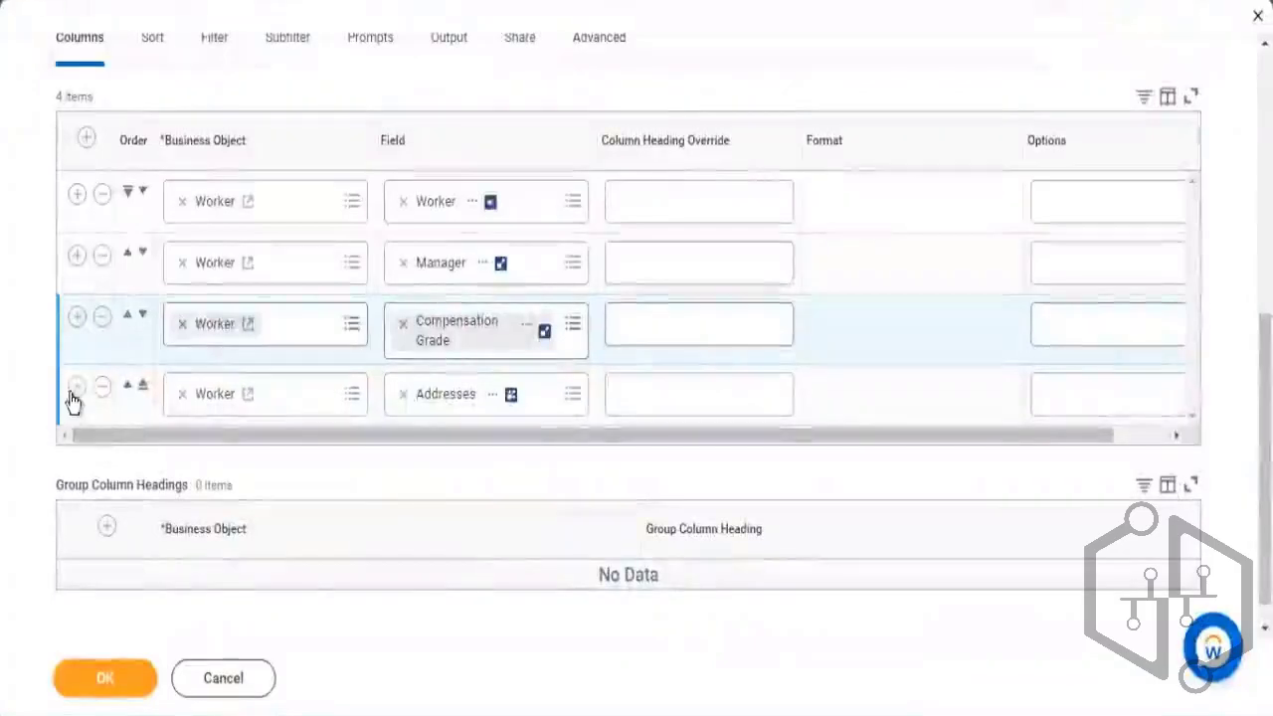
pyautogui.click(75, 388)
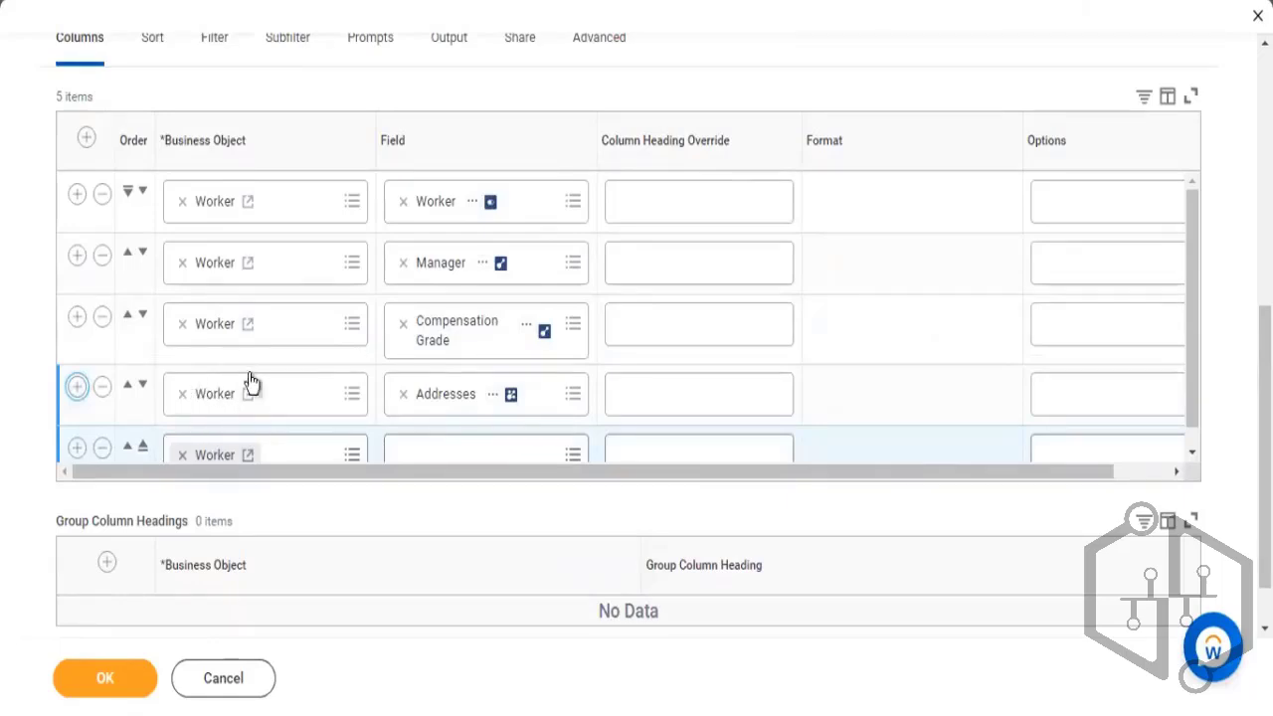
pyautogui.rightClick(491, 399)
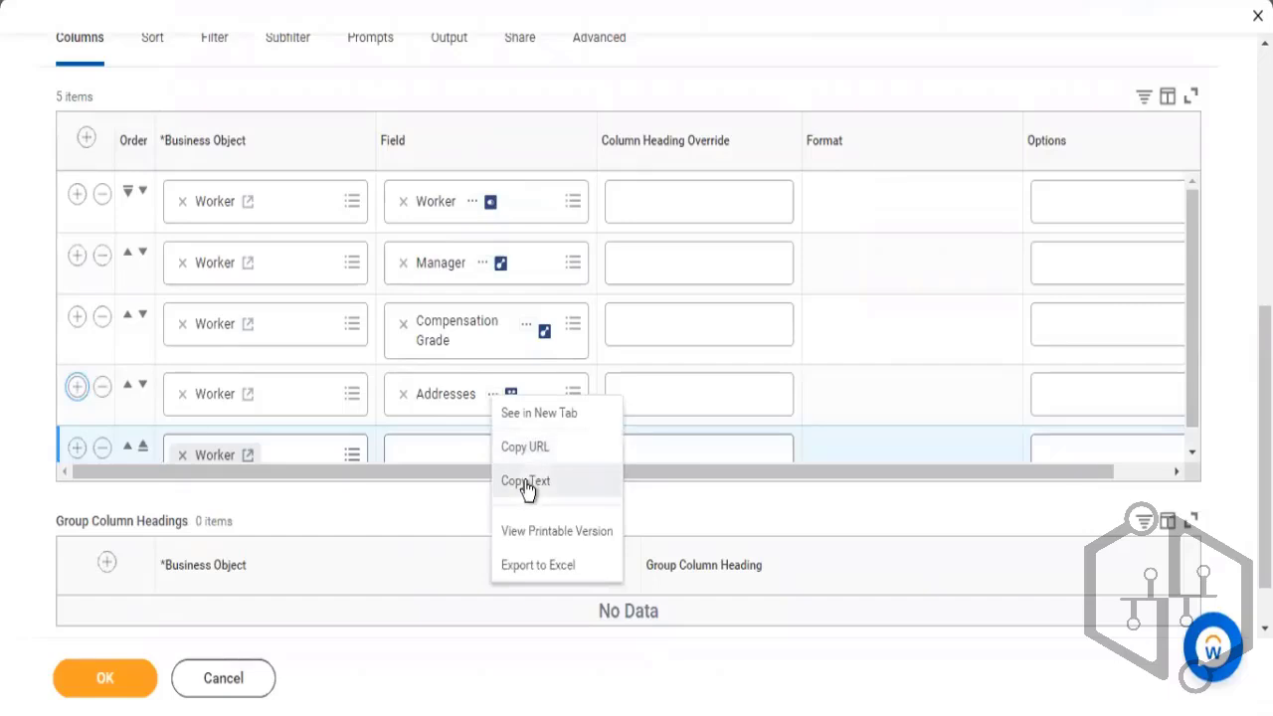
pyautogui.click(183, 456)
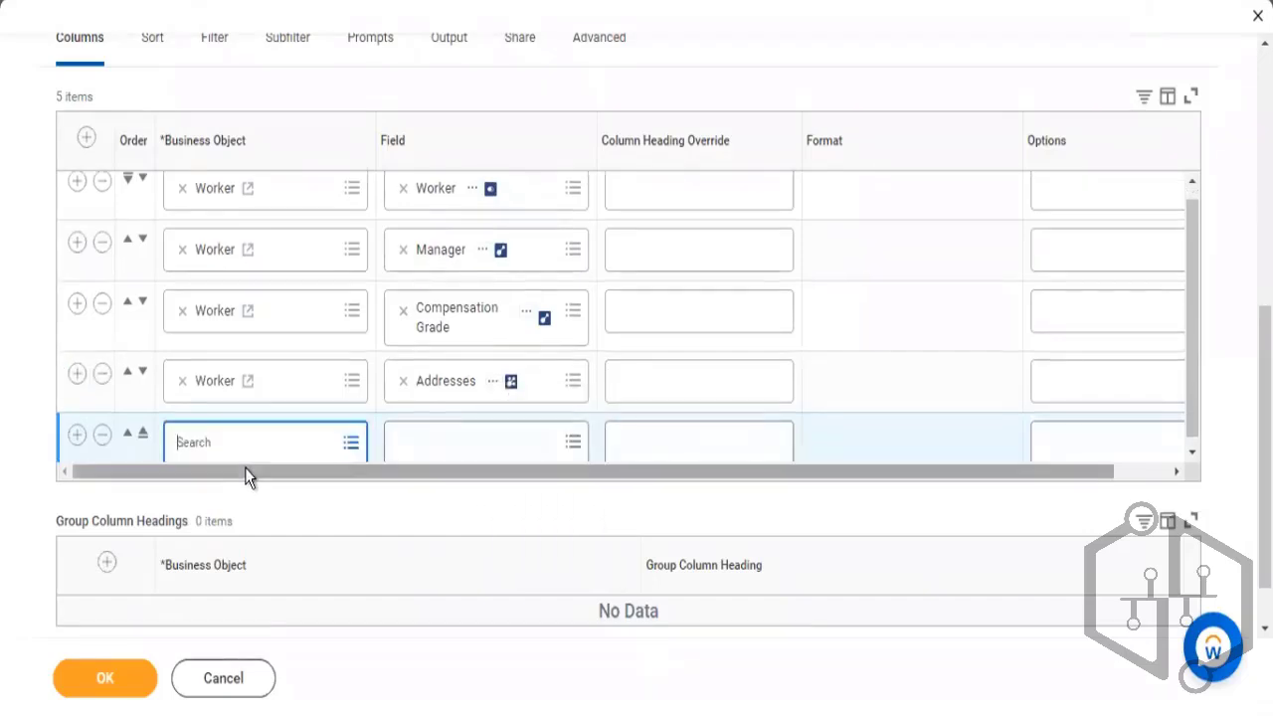
pyautogui.write('Addresses')
pyautogui.press('Return')
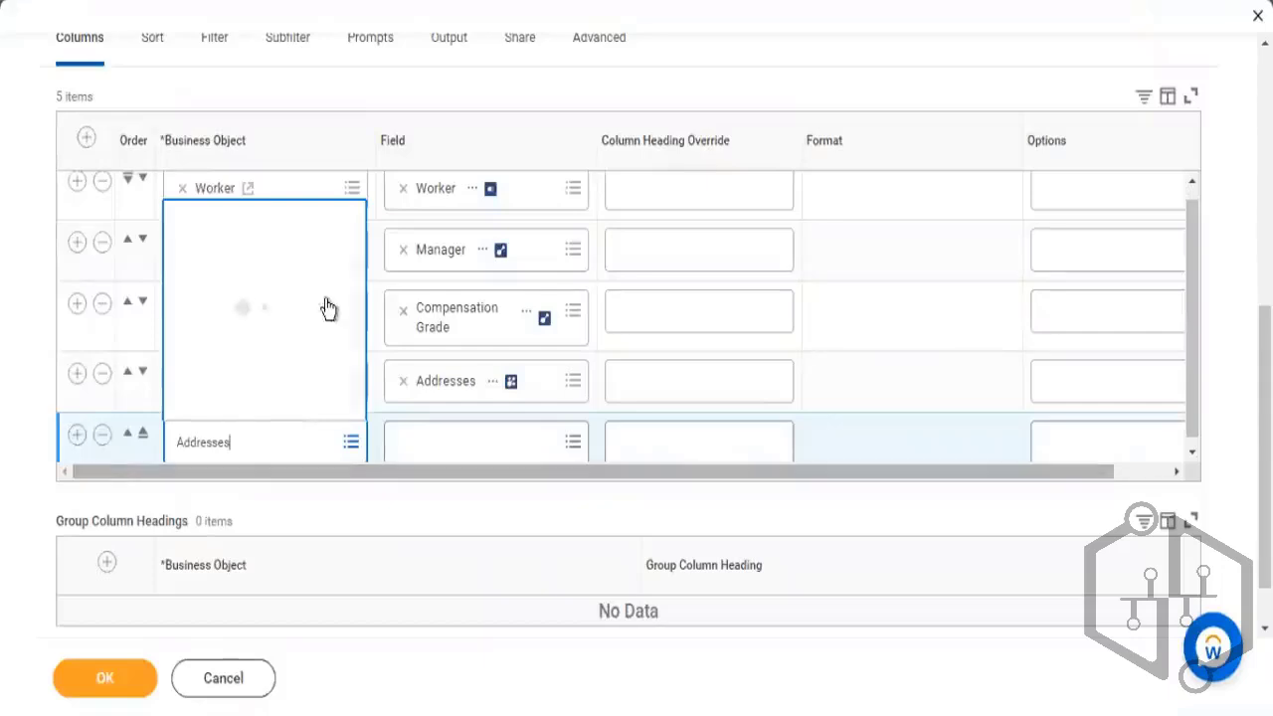
# Step: List all fields available for the new Addresses column and compare them with the Address business object's field list
pyautogui.click(520, 446)
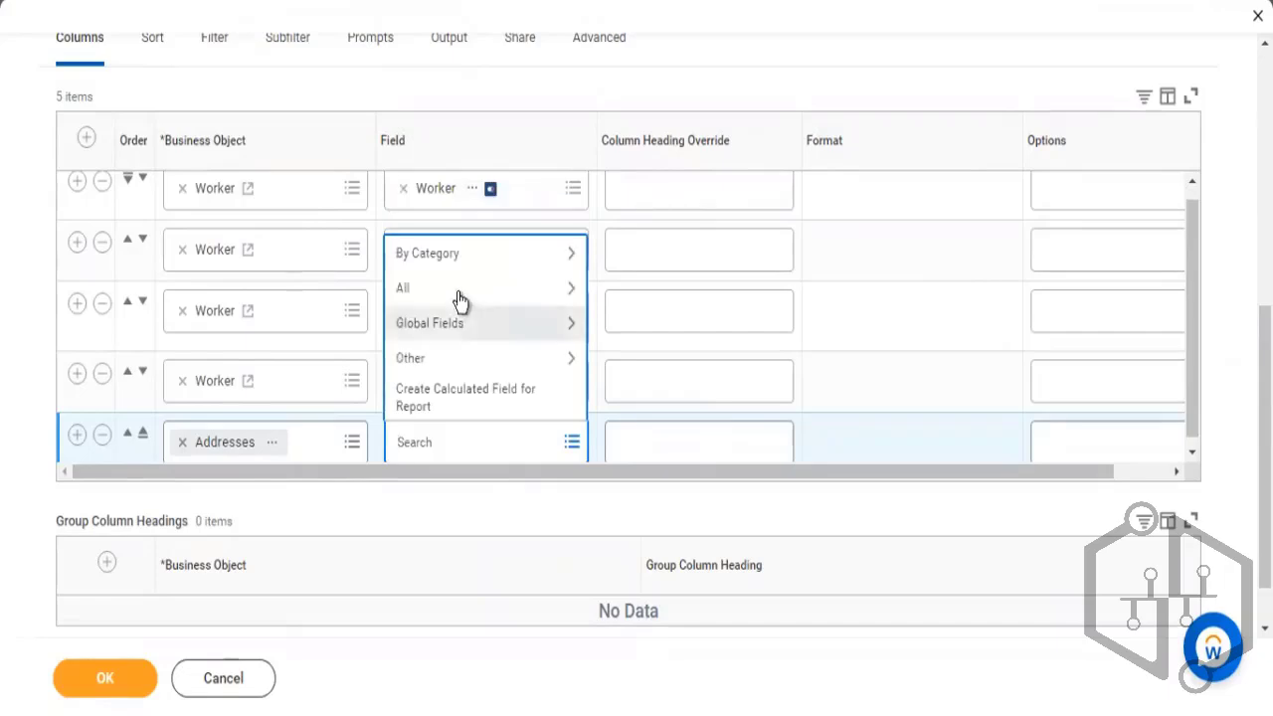
pyautogui.click(456, 290)
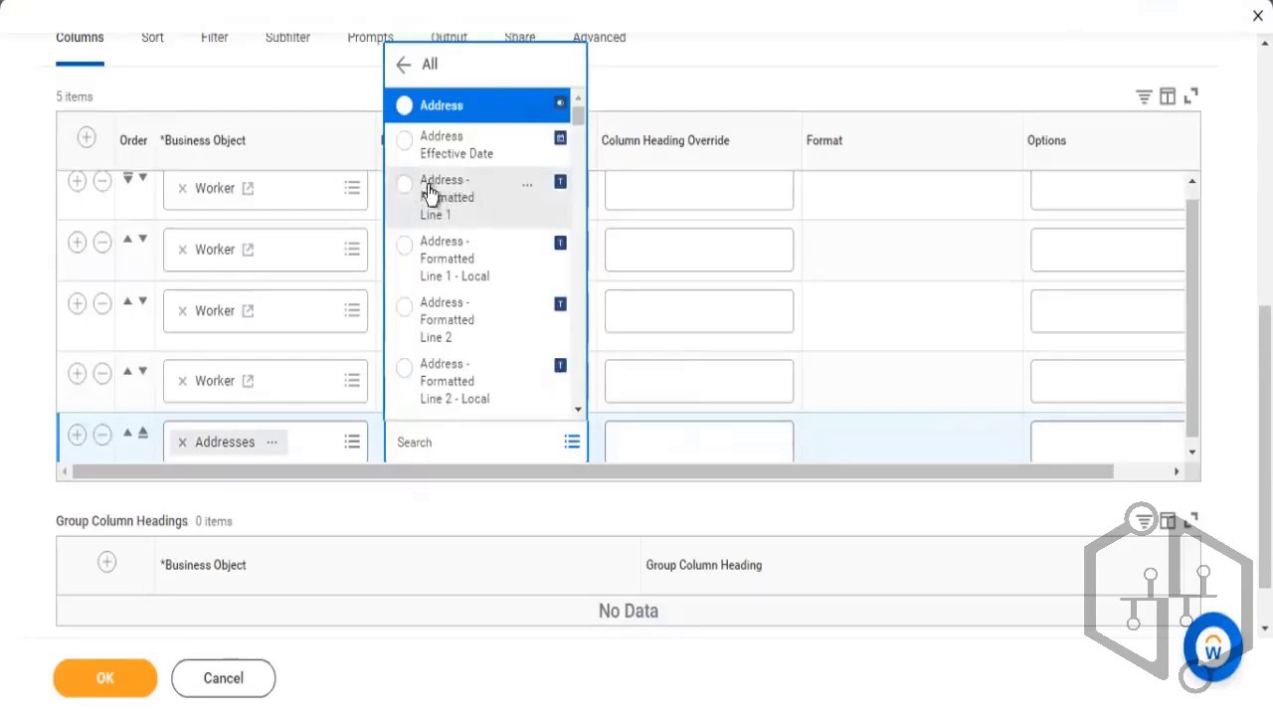
pyautogui.scroll(-1, 448, 206)
pyautogui.scroll(-1, 448, 206)
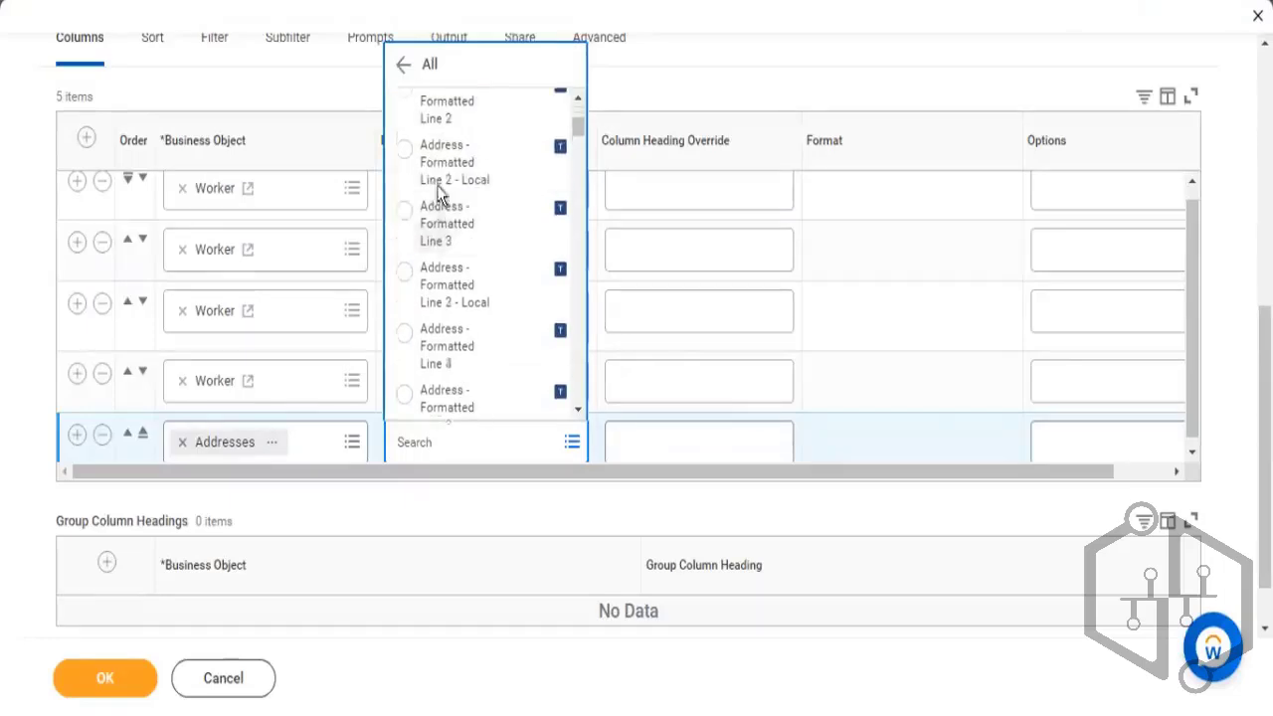
pyautogui.scroll(-1, 475, 264)
pyautogui.scroll(-1, 447, 282)
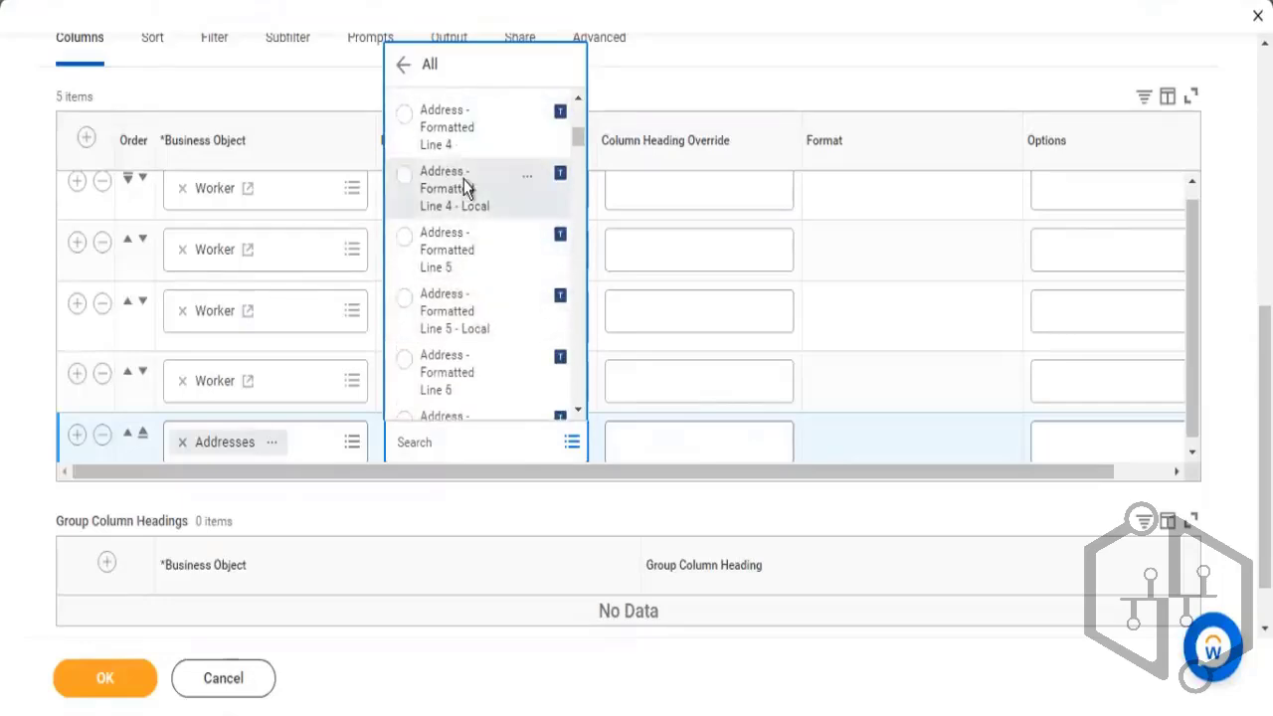
pyautogui.scroll(-5, 476, 229)
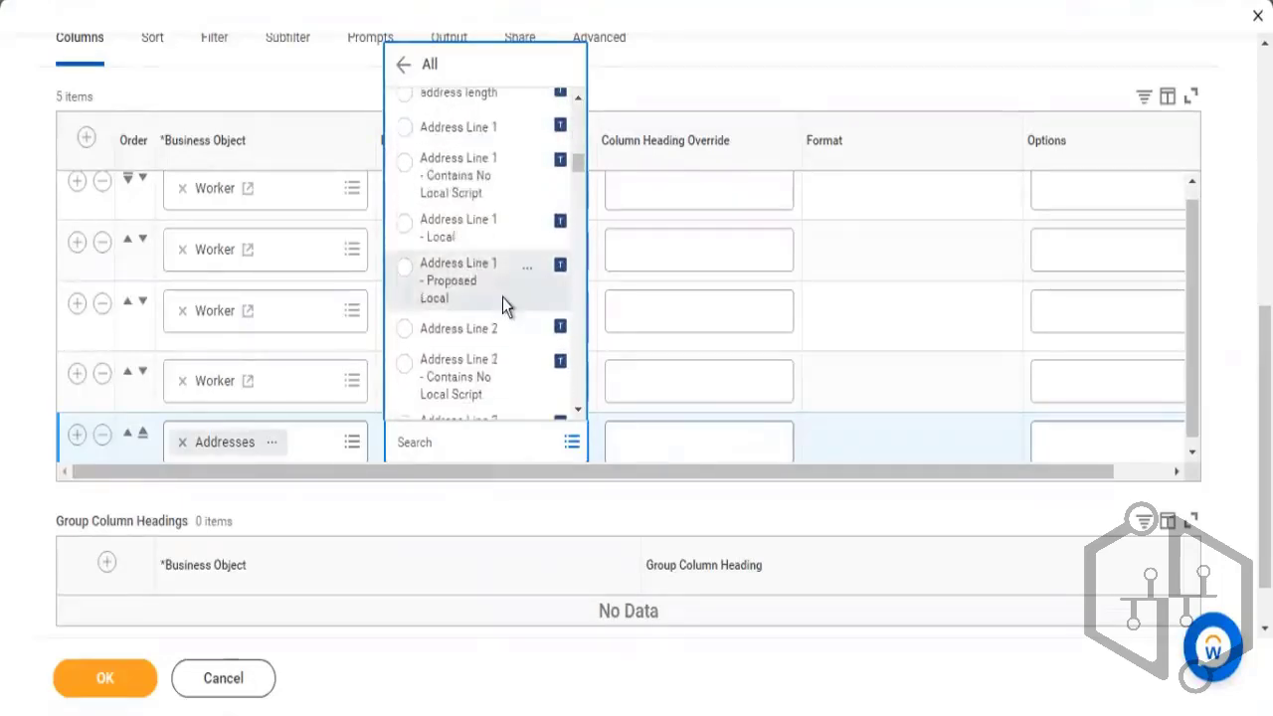
pyautogui.scroll(-3, 502, 297)
pyautogui.scroll(-5, 502, 300)
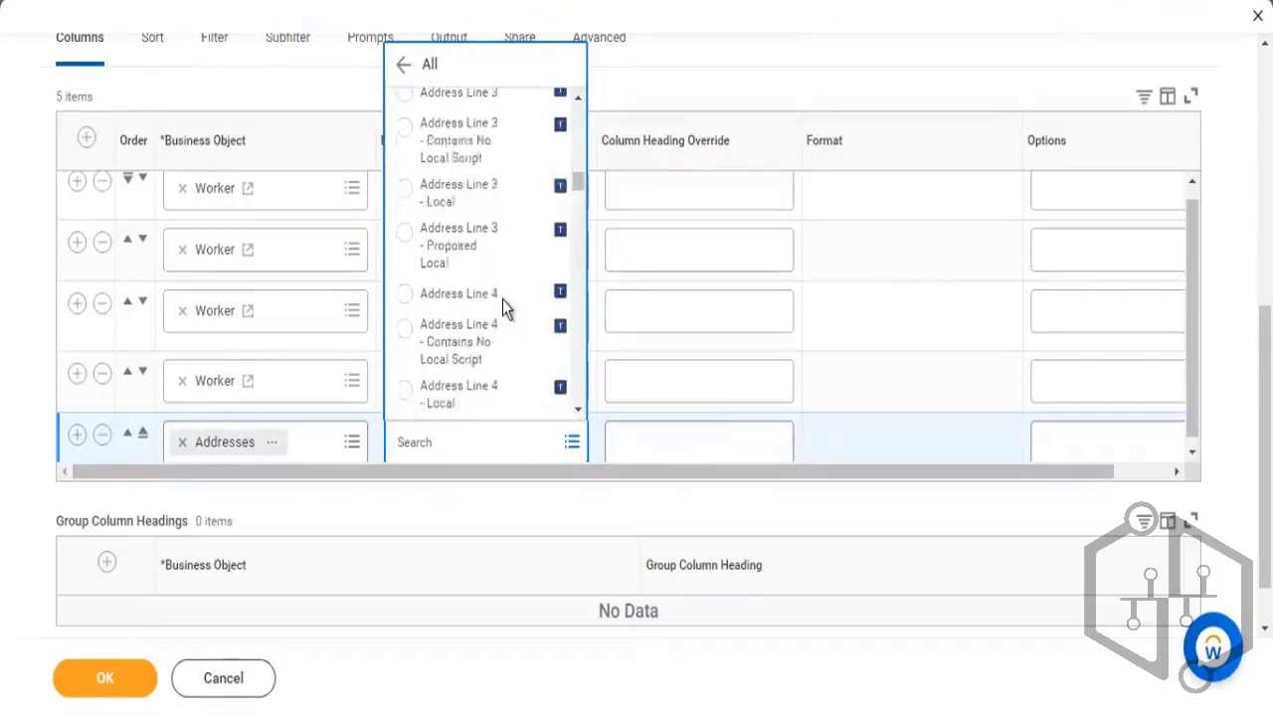
pyautogui.scroll(-4, 502, 299)
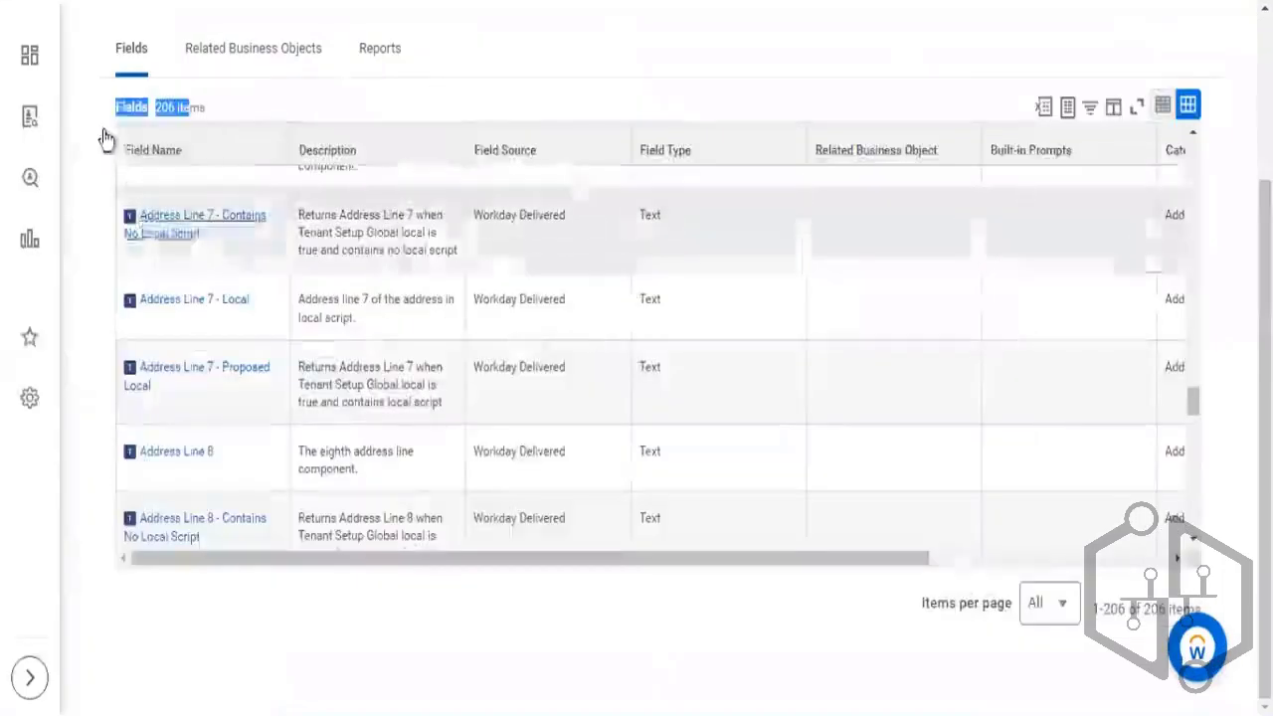
pyautogui.moveTo(154, 106); pyautogui.dragTo(206, 107)
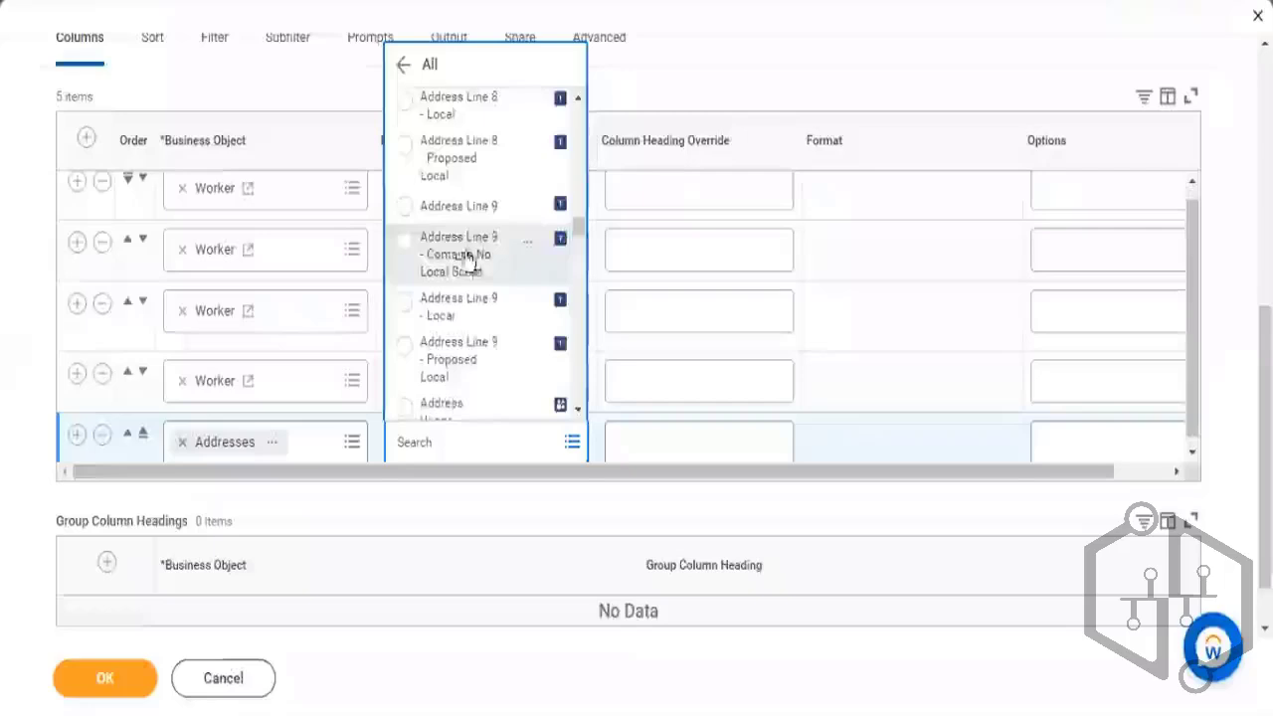
# Step: Choose the text field City for the Addresses column
pyautogui.scroll(-5, 477, 264)
pyautogui.scroll(-2, 514, 311)
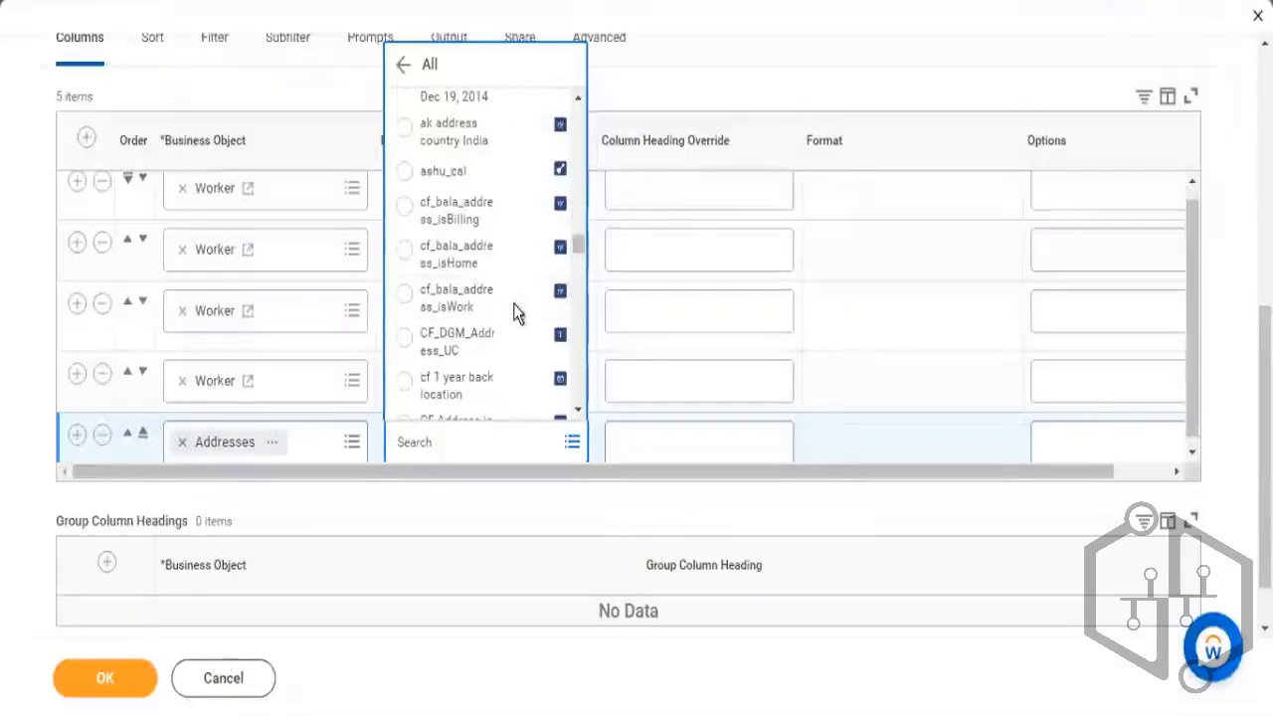
pyautogui.scroll(-5, 519, 307)
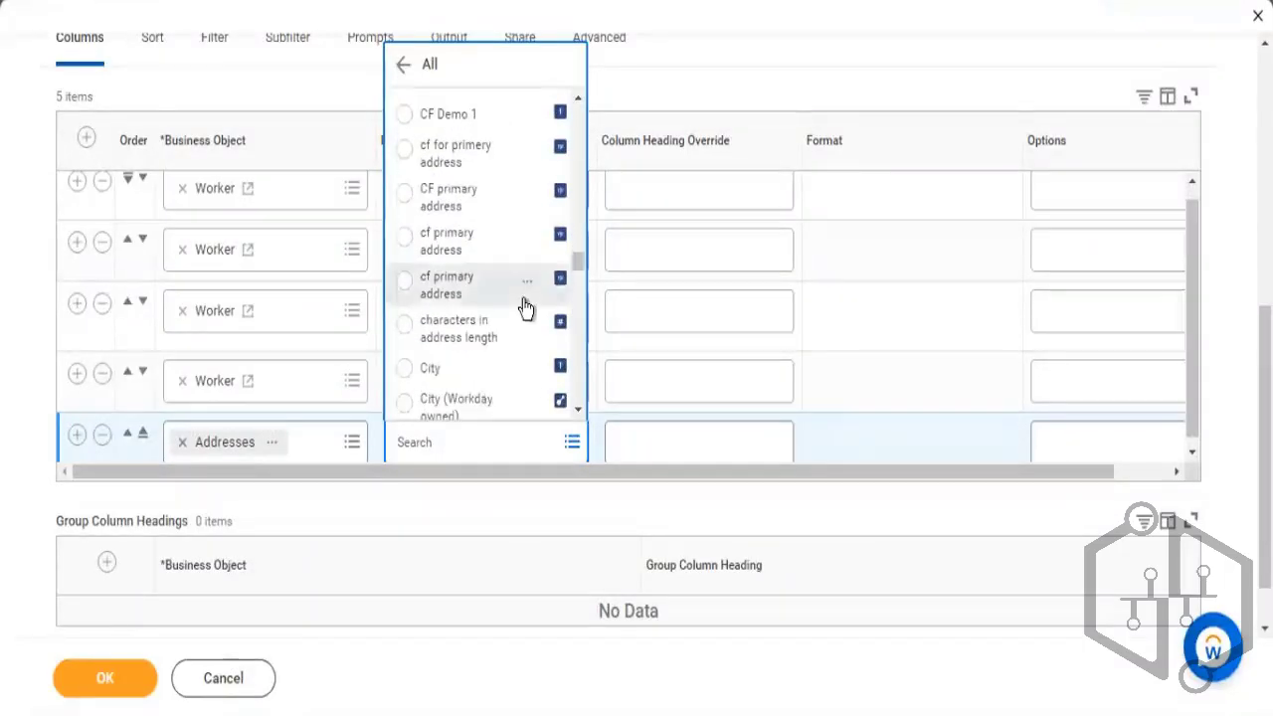
pyautogui.scroll(-2, 525, 307)
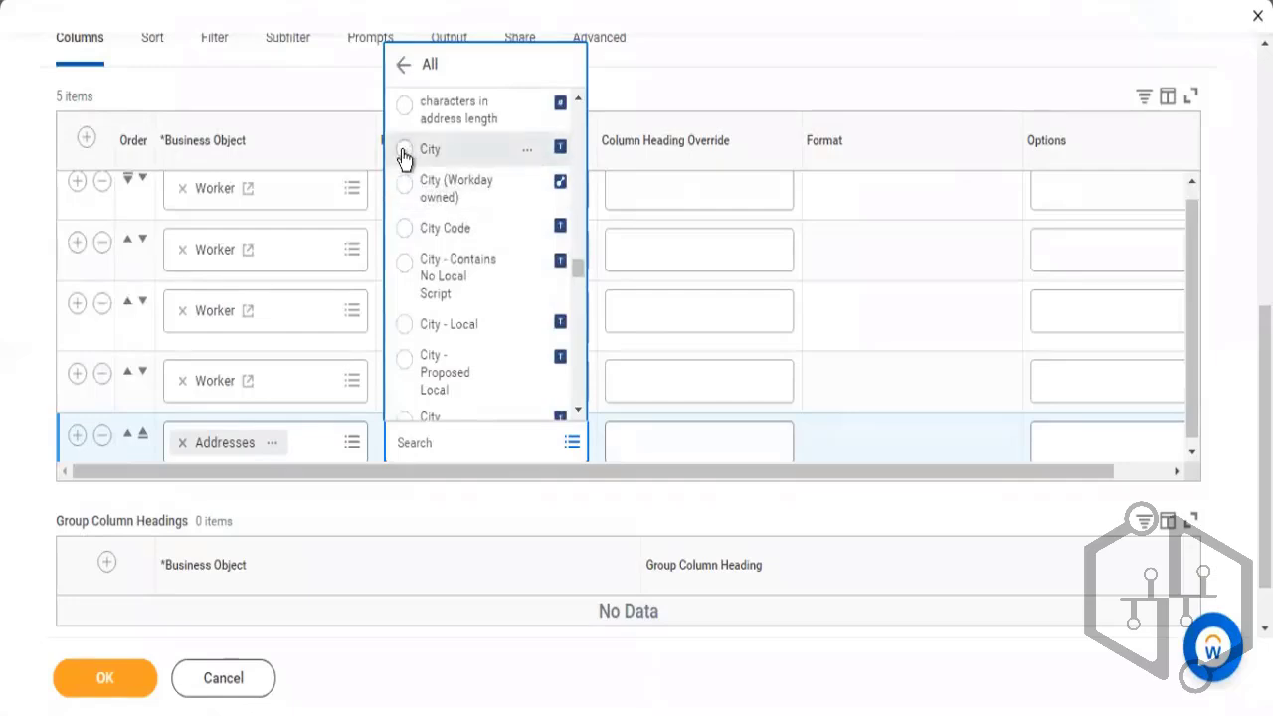
pyautogui.click(404, 151)
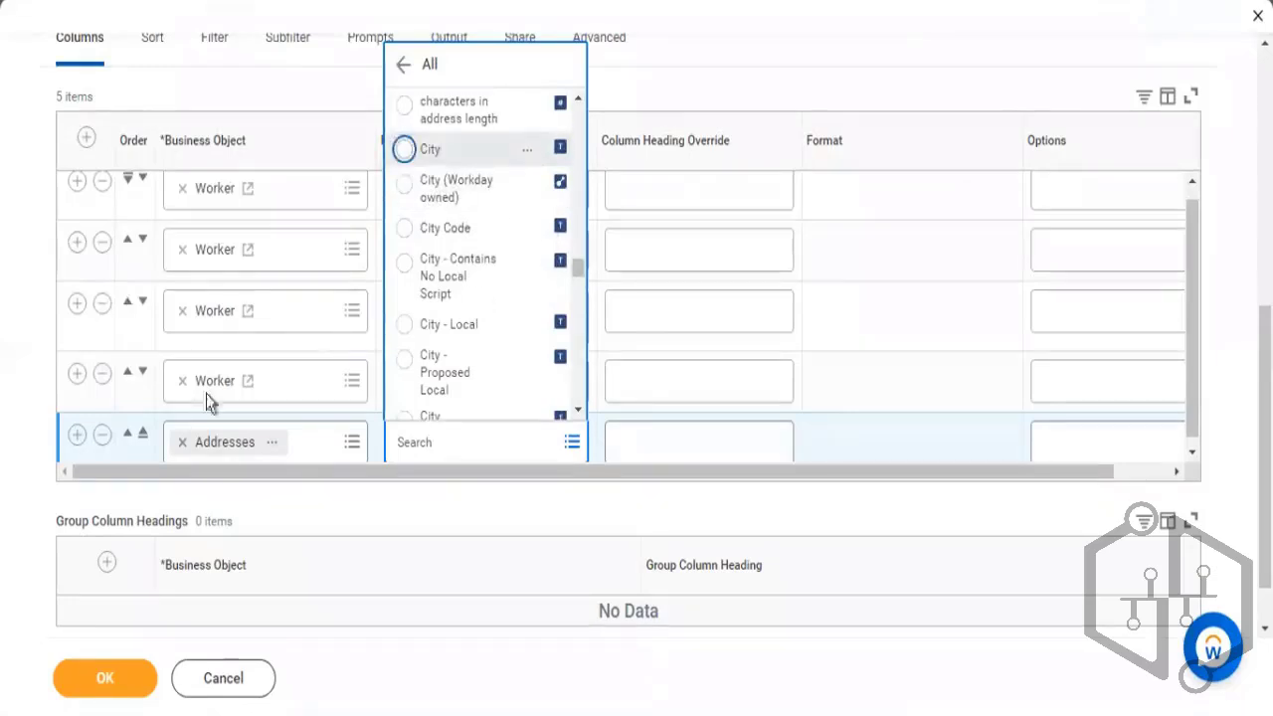
# Step: Add another Addresses column with the field Address - Formatted Line 1 and move it above City
pyautogui.click(77, 434)
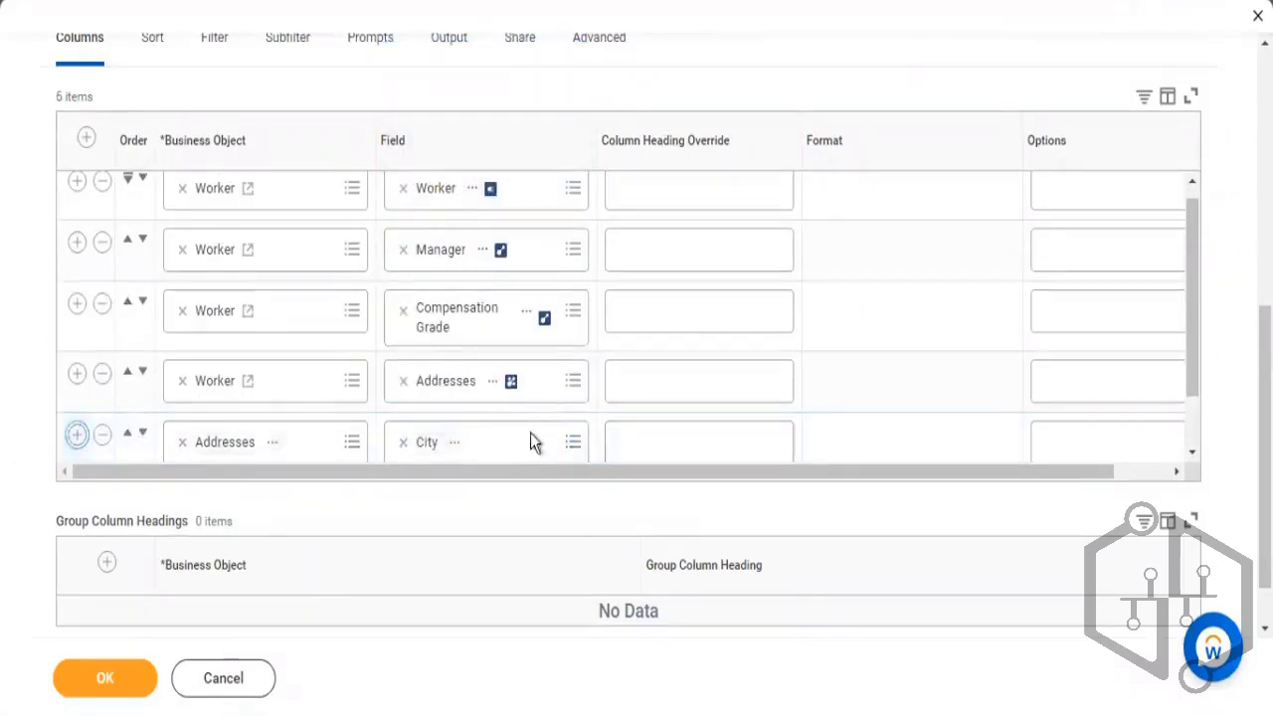
pyautogui.click(448, 432)
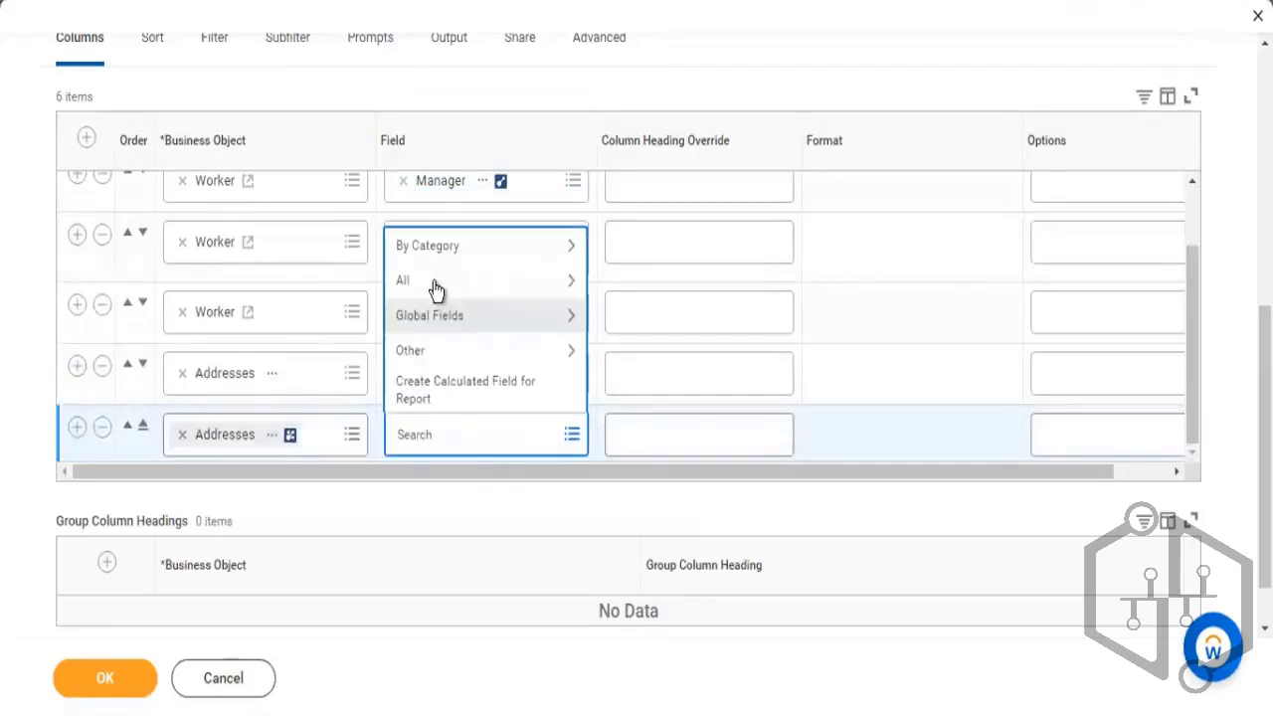
pyautogui.click(443, 290)
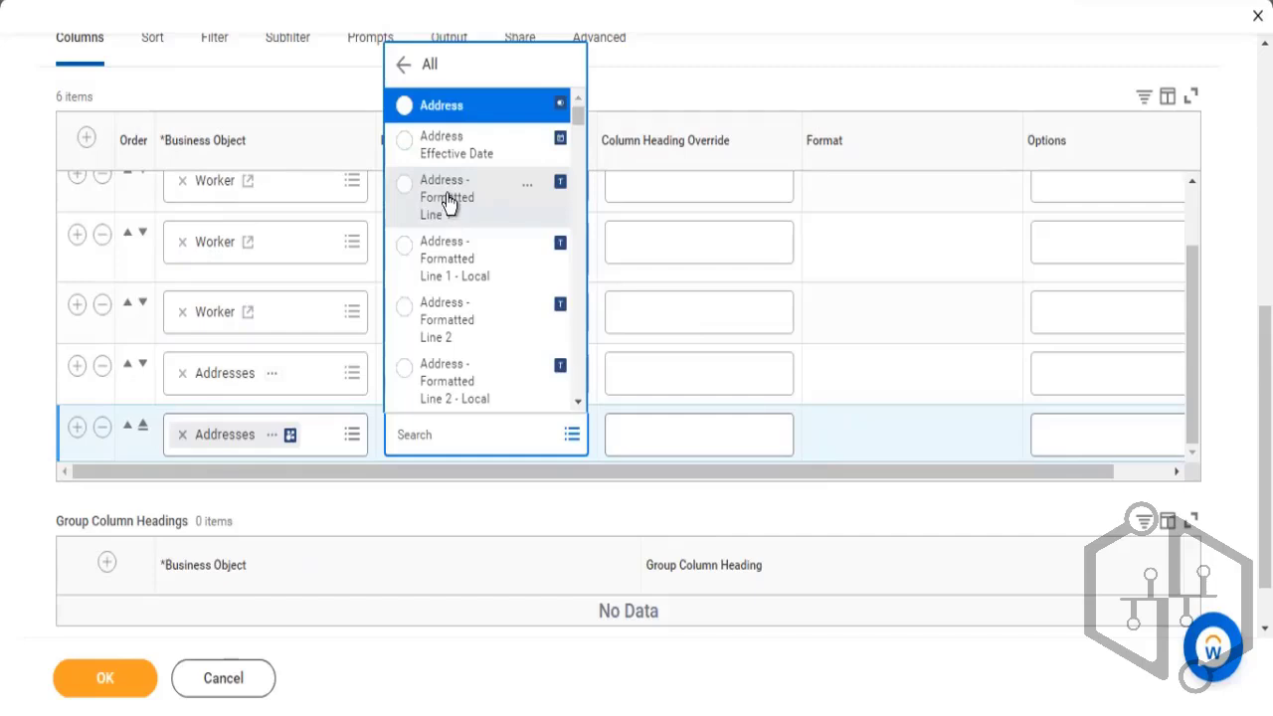
pyautogui.click(448, 197)
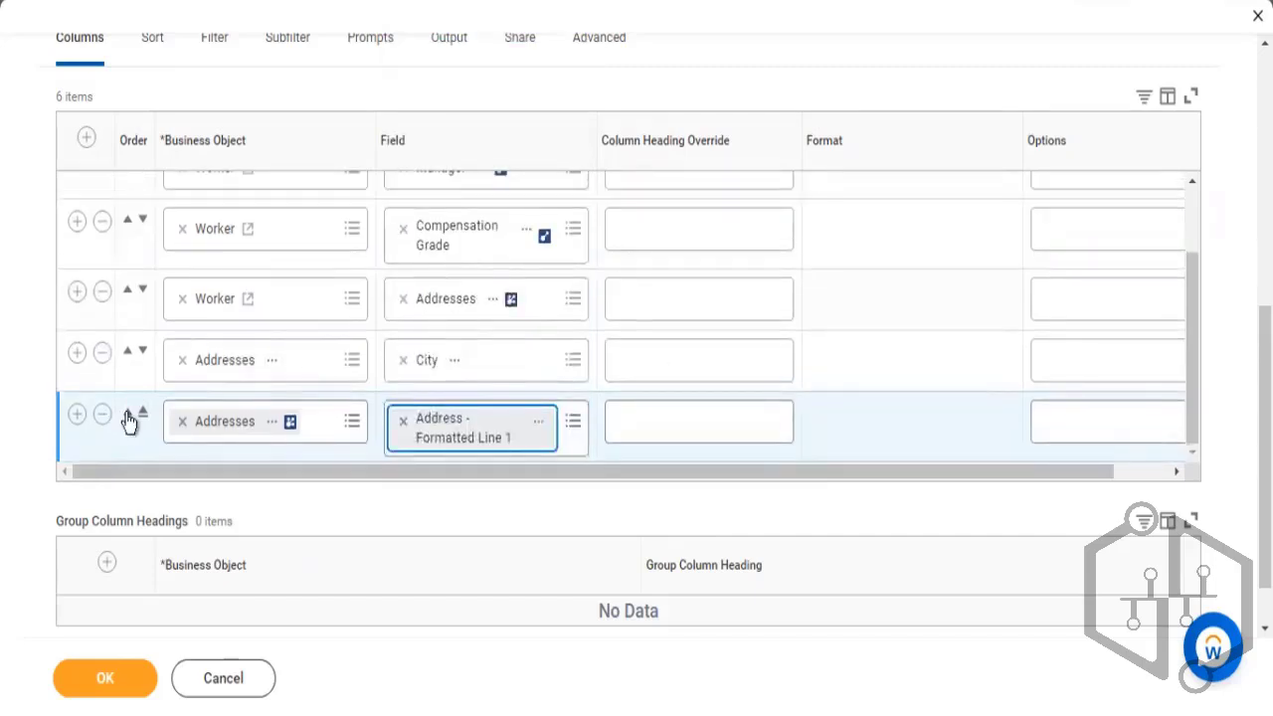
pyautogui.click(128, 412)
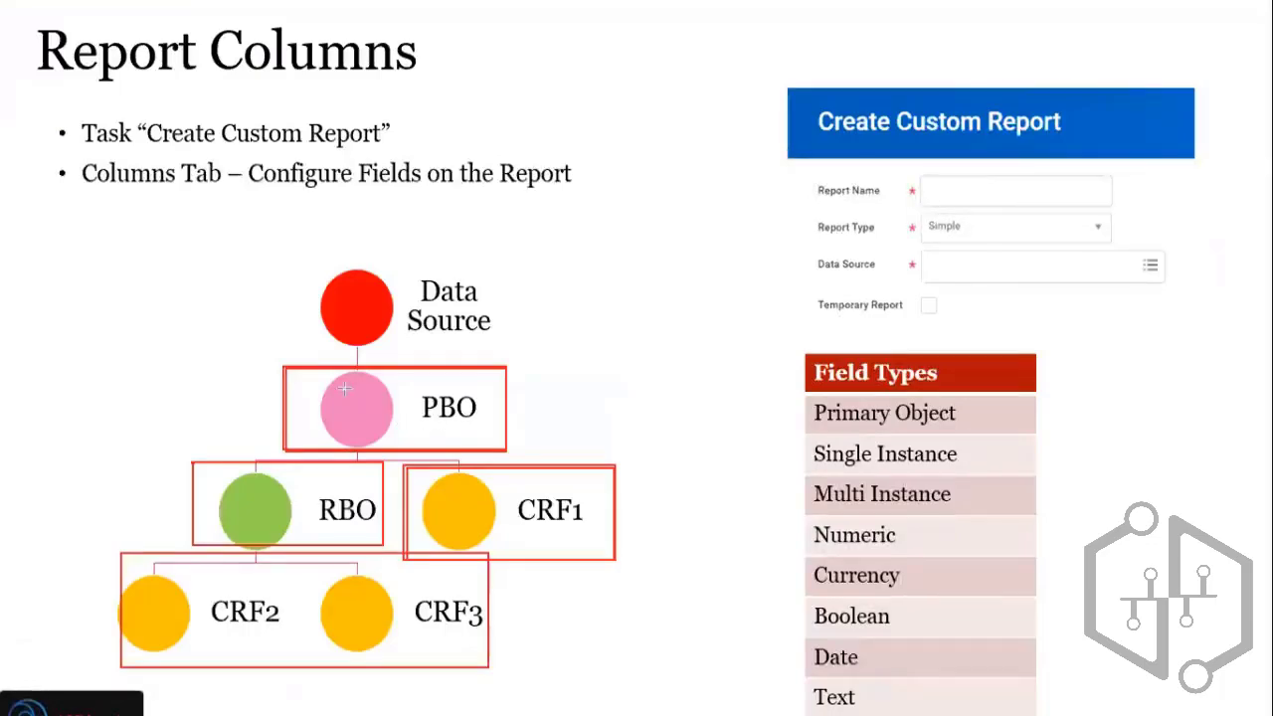
# Step: Switch to the Report Columns slide and redraw red rectangles around CRF1, the CRF2 and CRF3 pair, and RBO
pyautogui.moveTo(406, 468); pyautogui.dragTo(617, 559)
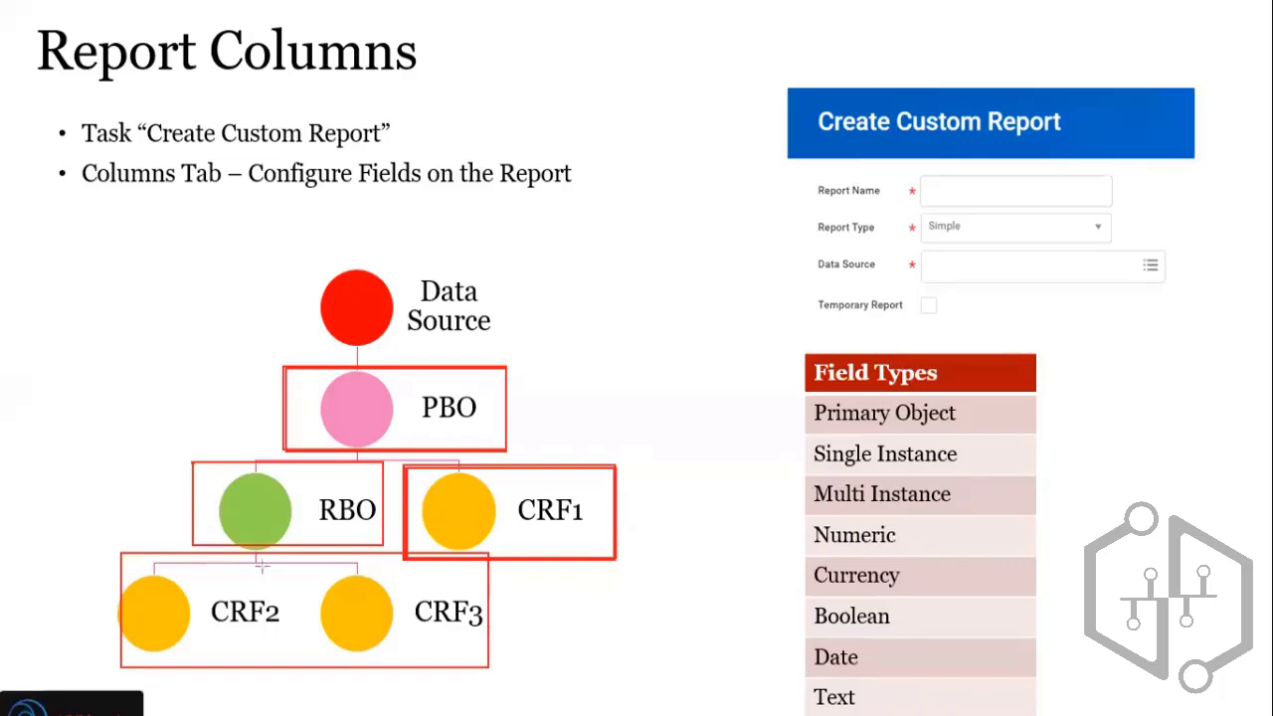
pyautogui.moveTo(121, 554); pyautogui.dragTo(489, 674)
pyautogui.moveTo(195, 457); pyautogui.dragTo(384, 547)
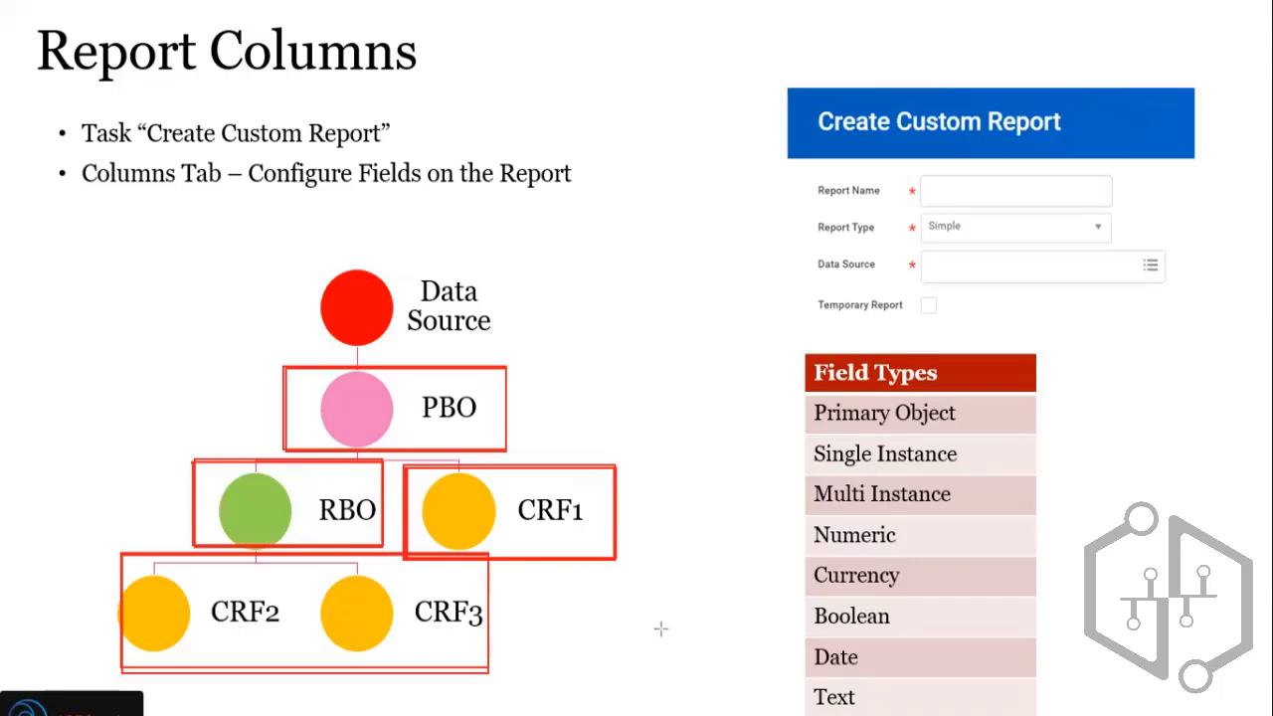
# Step: Switch to Workday and run the KPMG2 - Worker Details report
pyautogui.hotkey('alt', 'Tab')
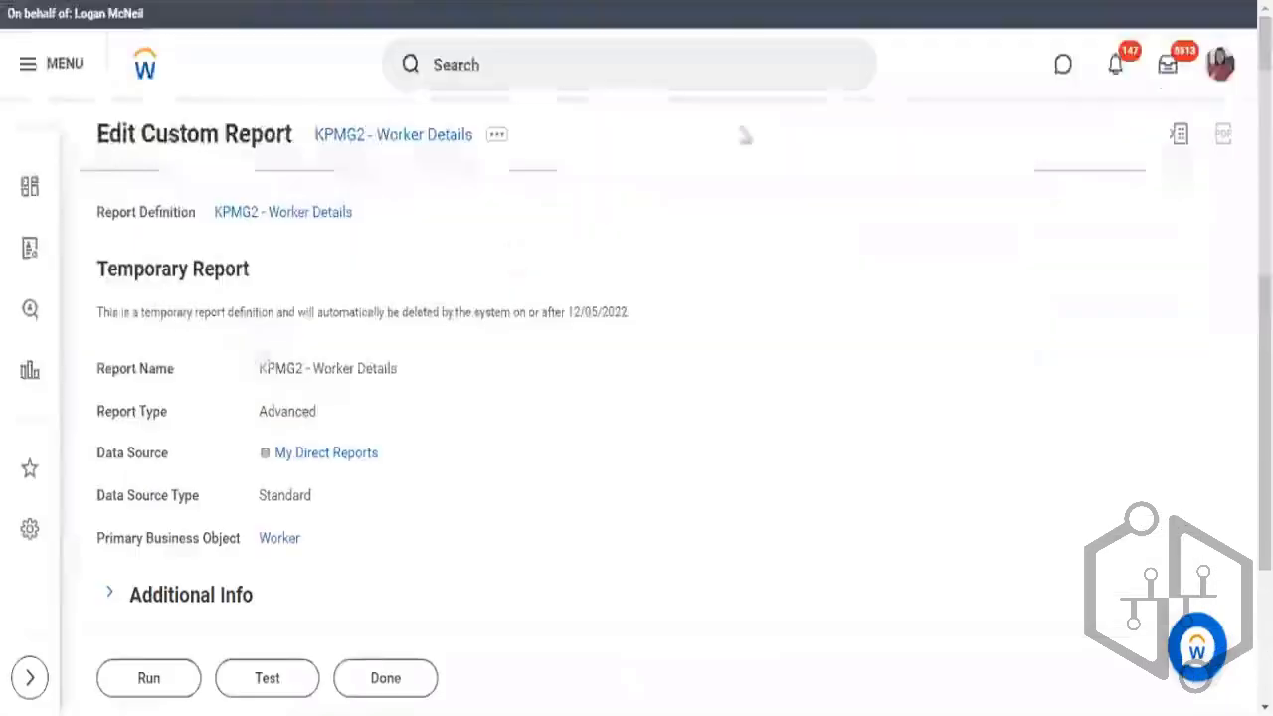
pyautogui.click(174, 678)
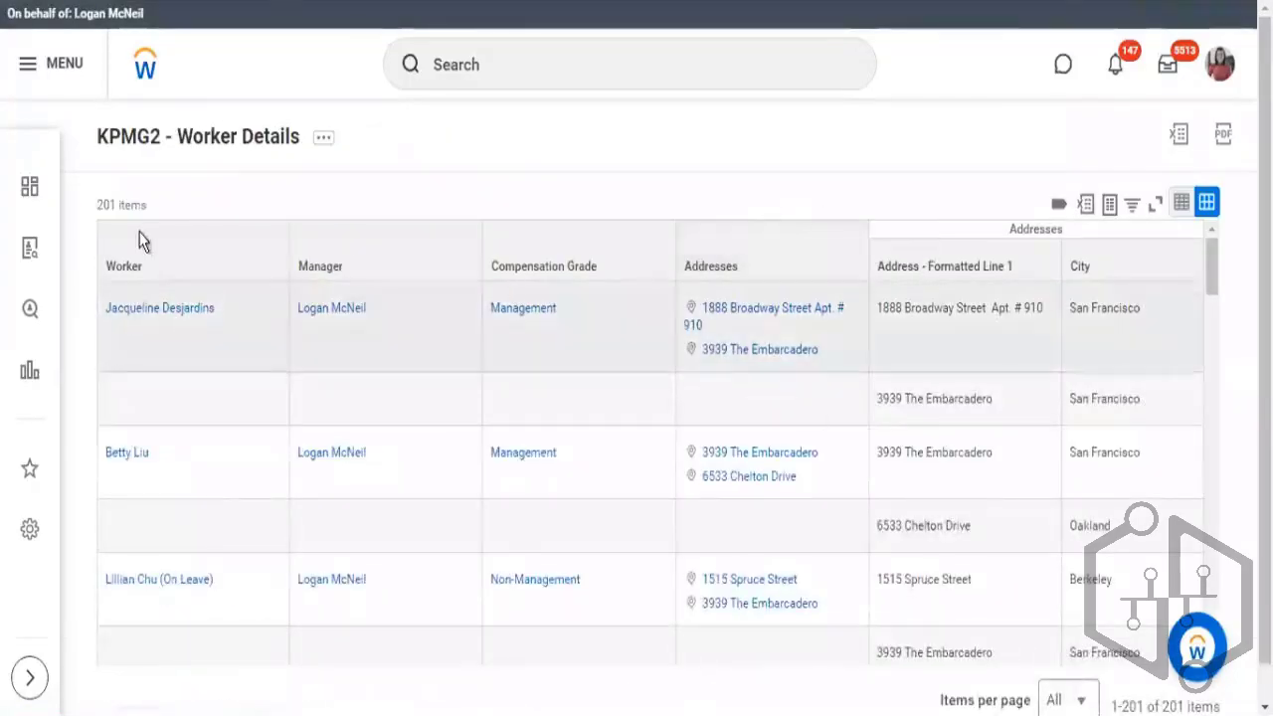
# Step: Examine how the Addresses group lists the first worker's Address - Formatted Line 1 and City values across rows
pyautogui.moveTo(240, 307)
pyautogui.moveTo(217, 311); pyautogui.dragTo(112, 314)
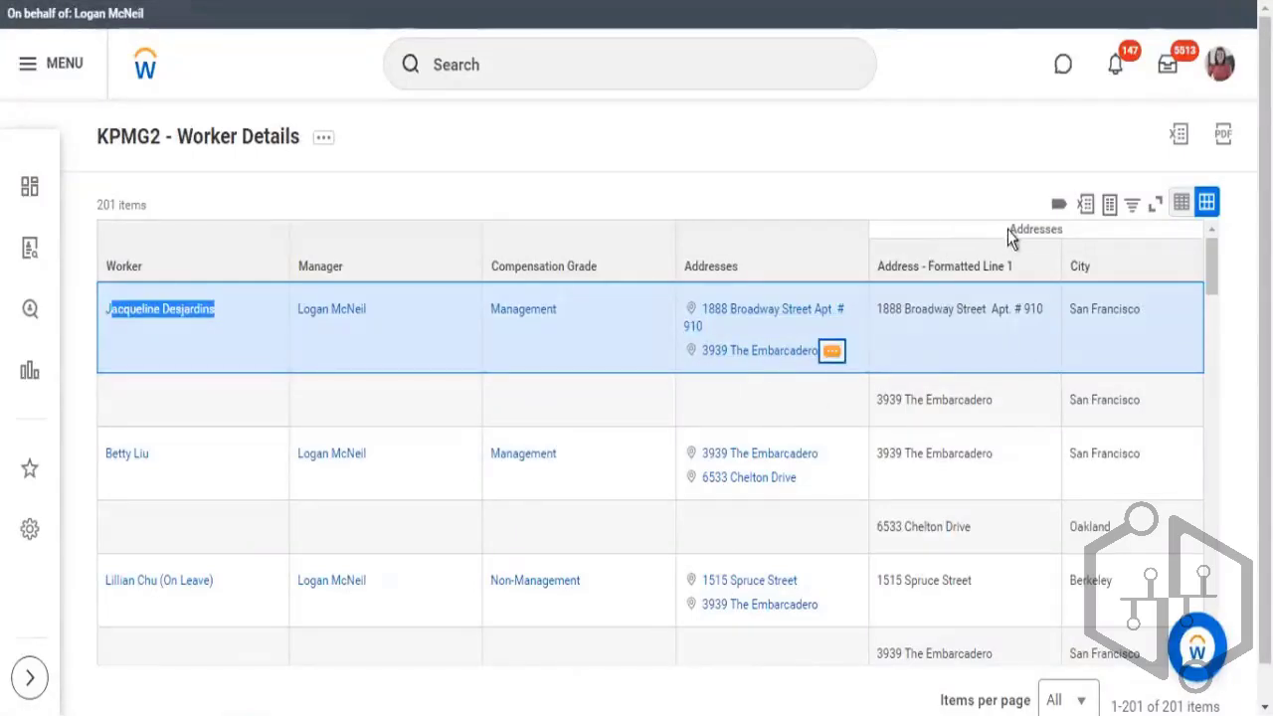
pyautogui.moveTo(1010, 231); pyautogui.dragTo(1066, 233)
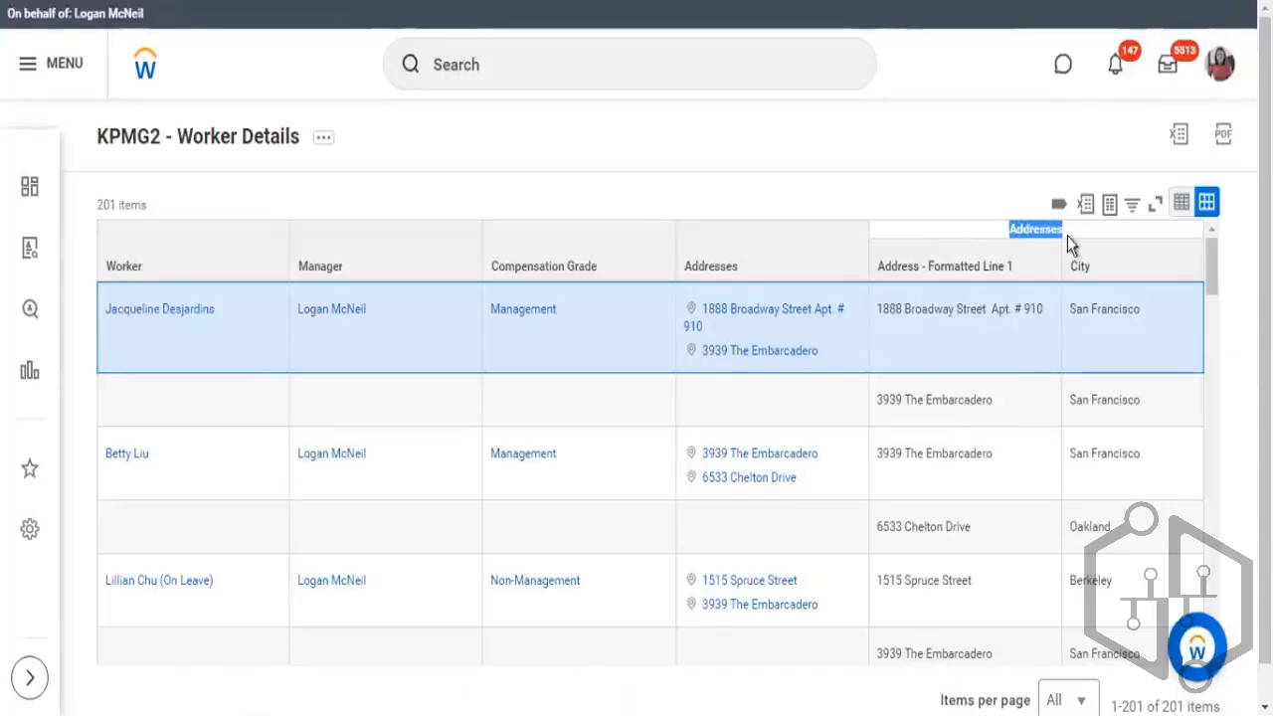
pyautogui.click(927, 323)
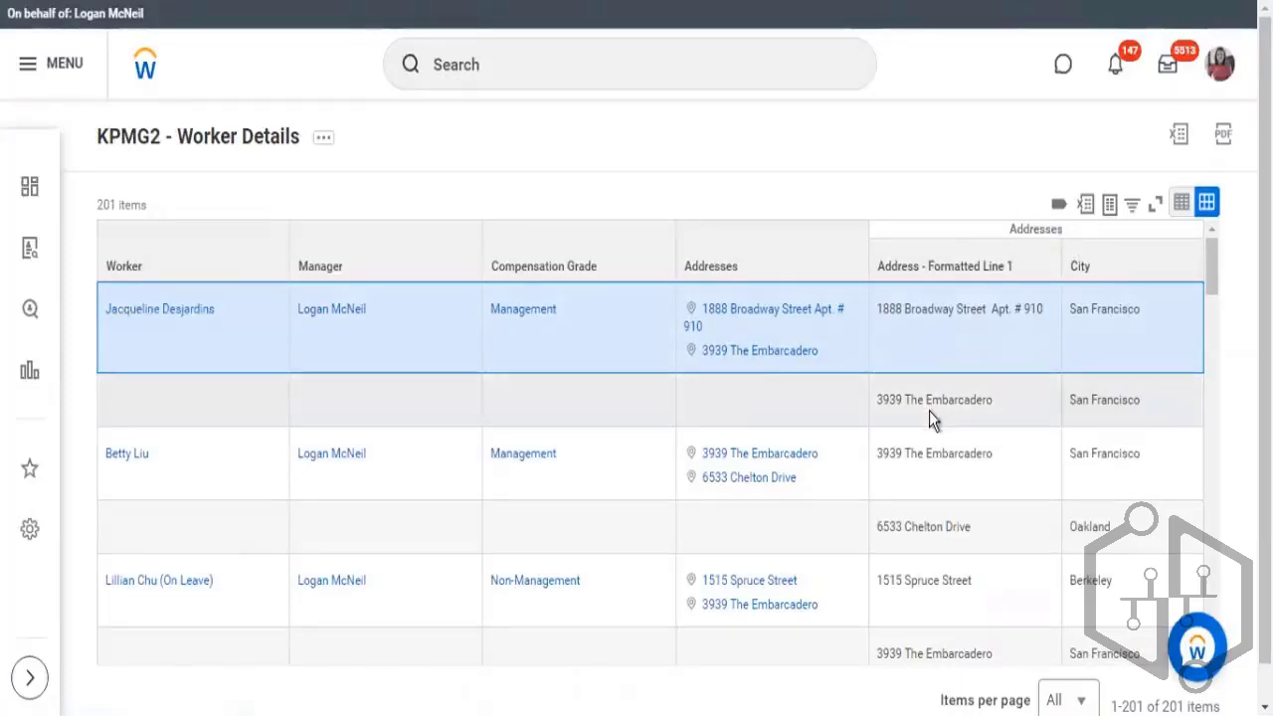
pyautogui.click(932, 398)
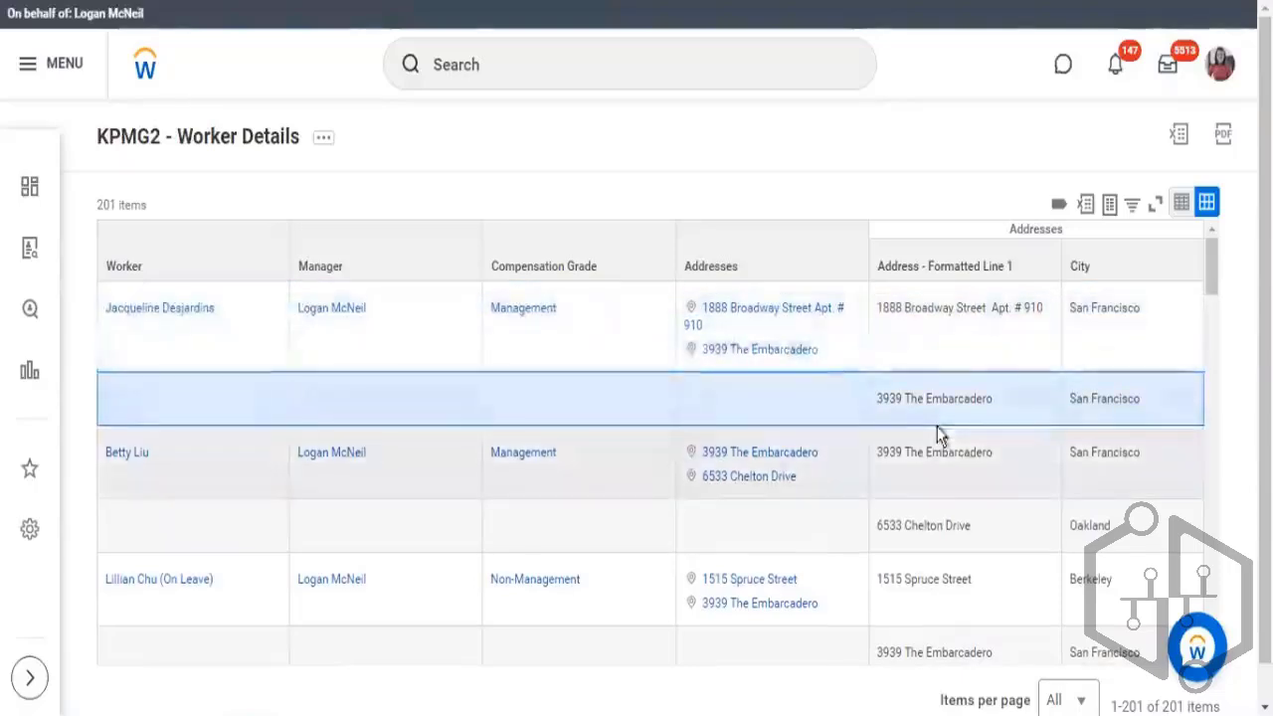
pyautogui.moveTo(875, 310); pyautogui.dragTo(1118, 304)
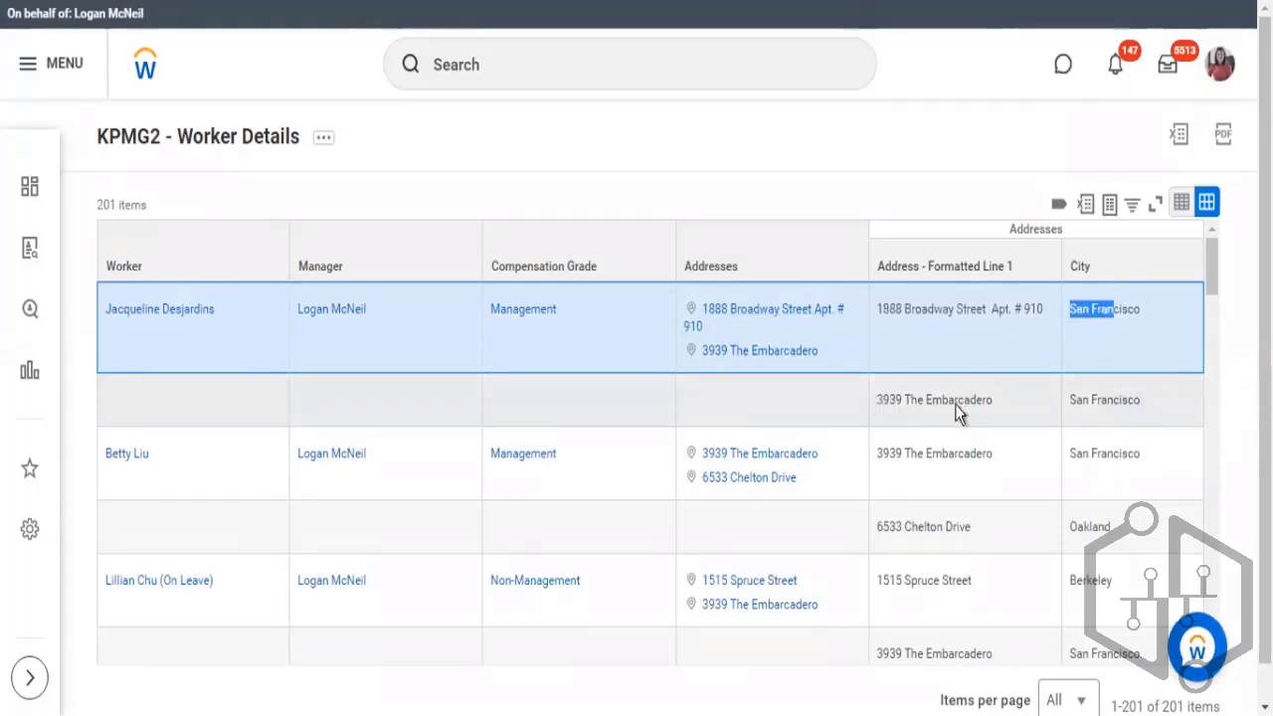
pyautogui.tripleClick(986, 400)
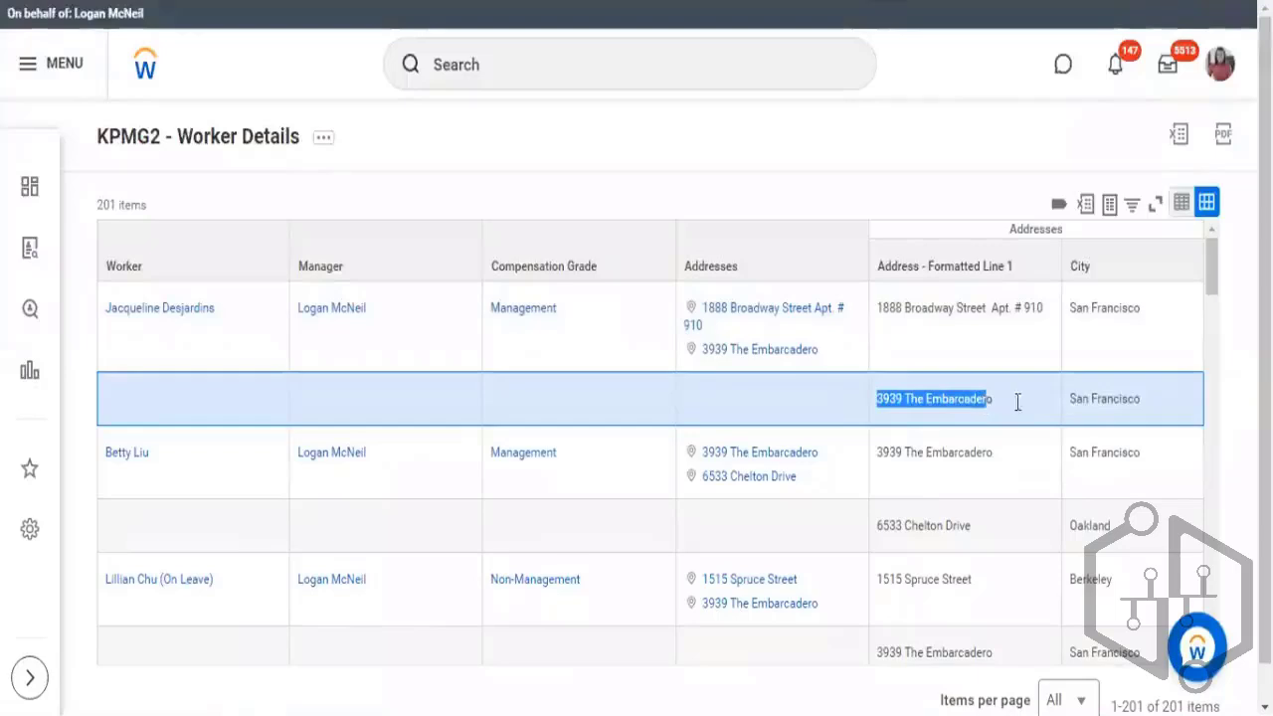
# Step: Examine how the City and Address - Formatted Line 1 values are listed across rows for the other workers in the report
pyautogui.moveTo(1088, 398); pyautogui.dragTo(1138, 438)
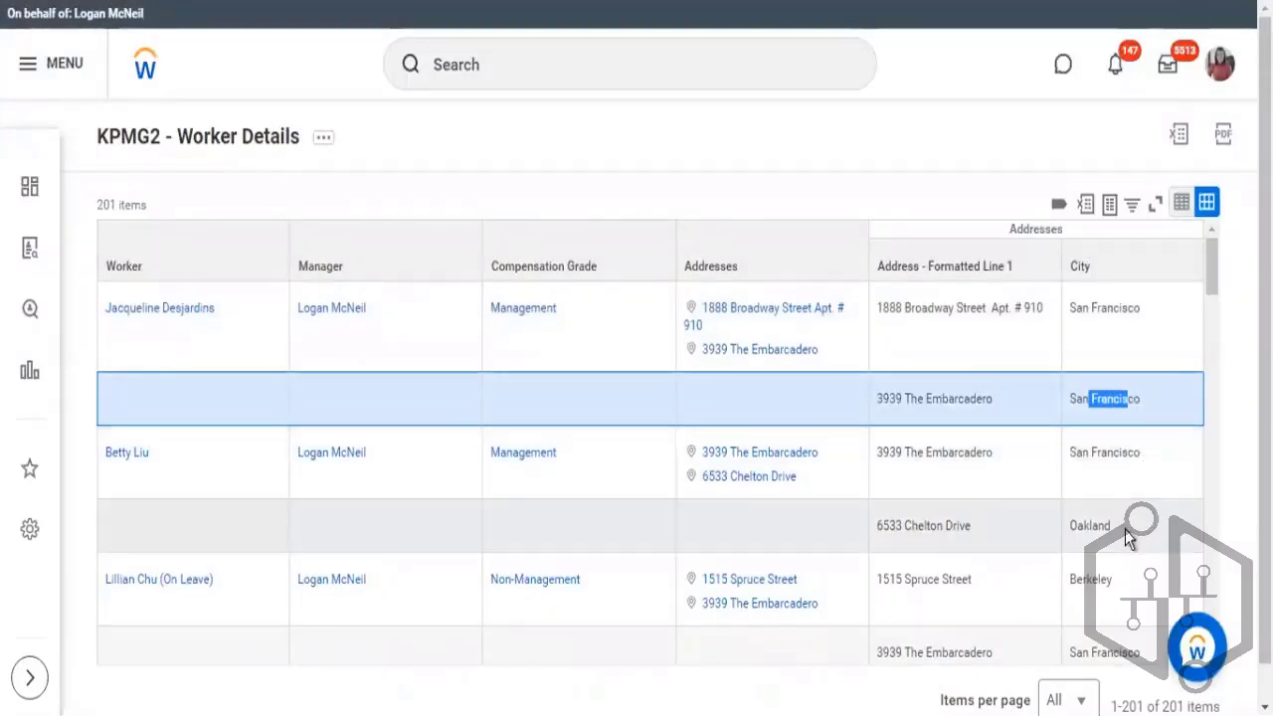
pyautogui.click(963, 526)
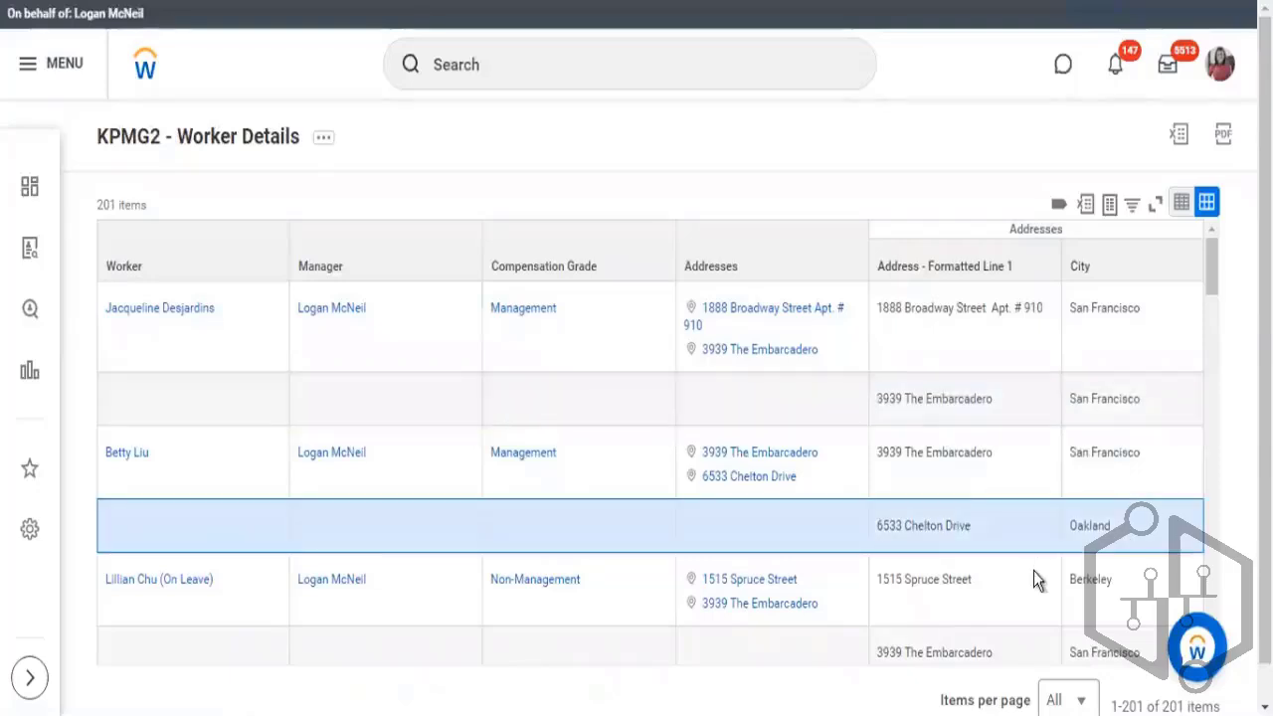
pyautogui.click(965, 496)
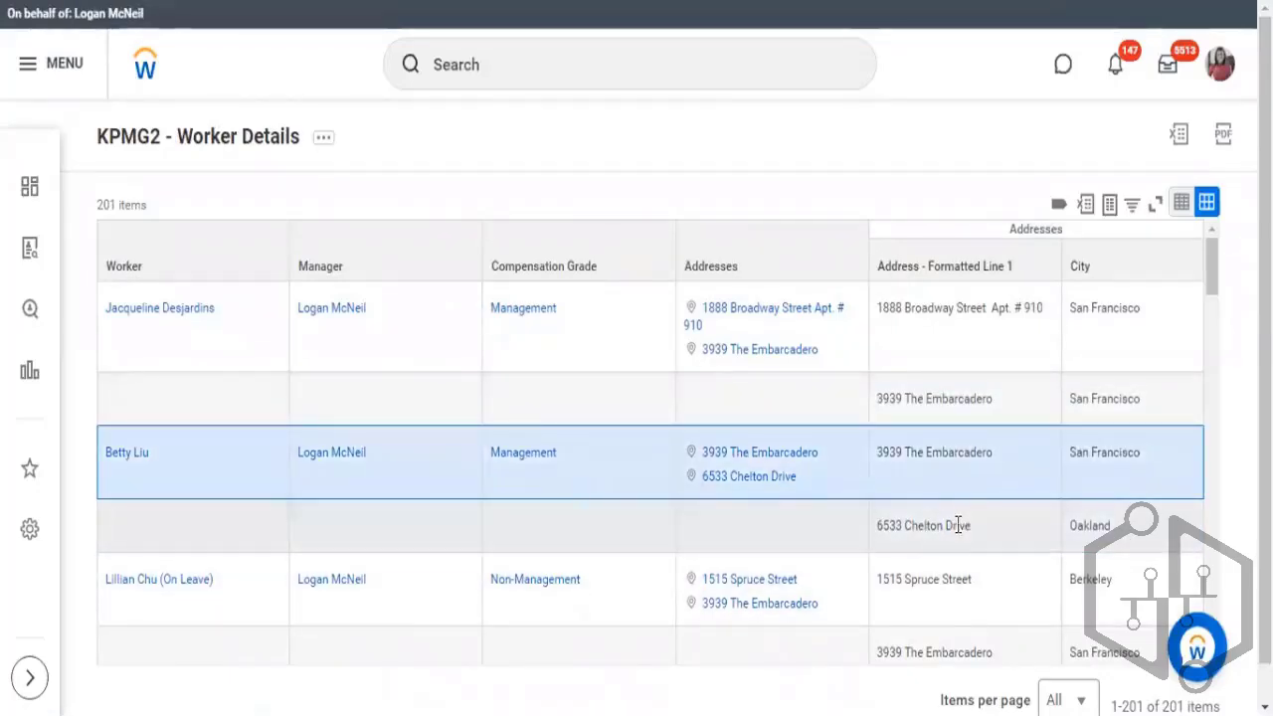
pyautogui.click(961, 523)
pyautogui.scroll(-3, 954, 465)
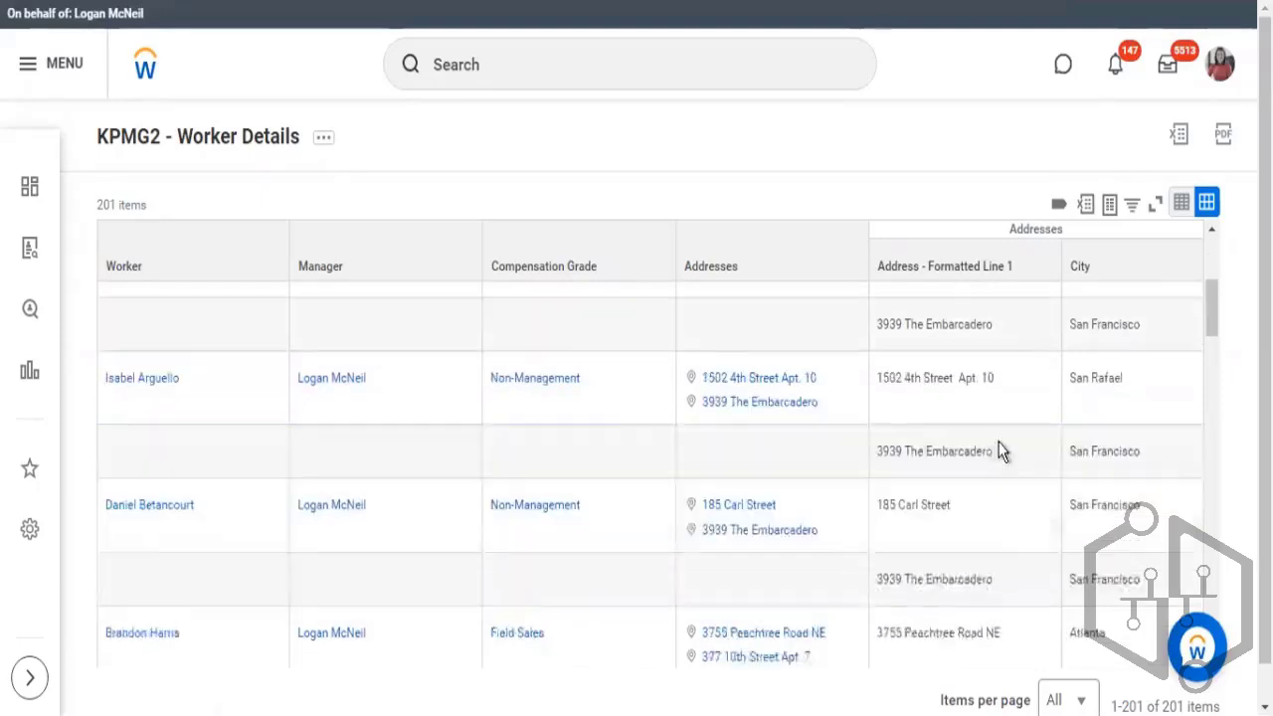
pyautogui.scroll(-1, 1019, 506)
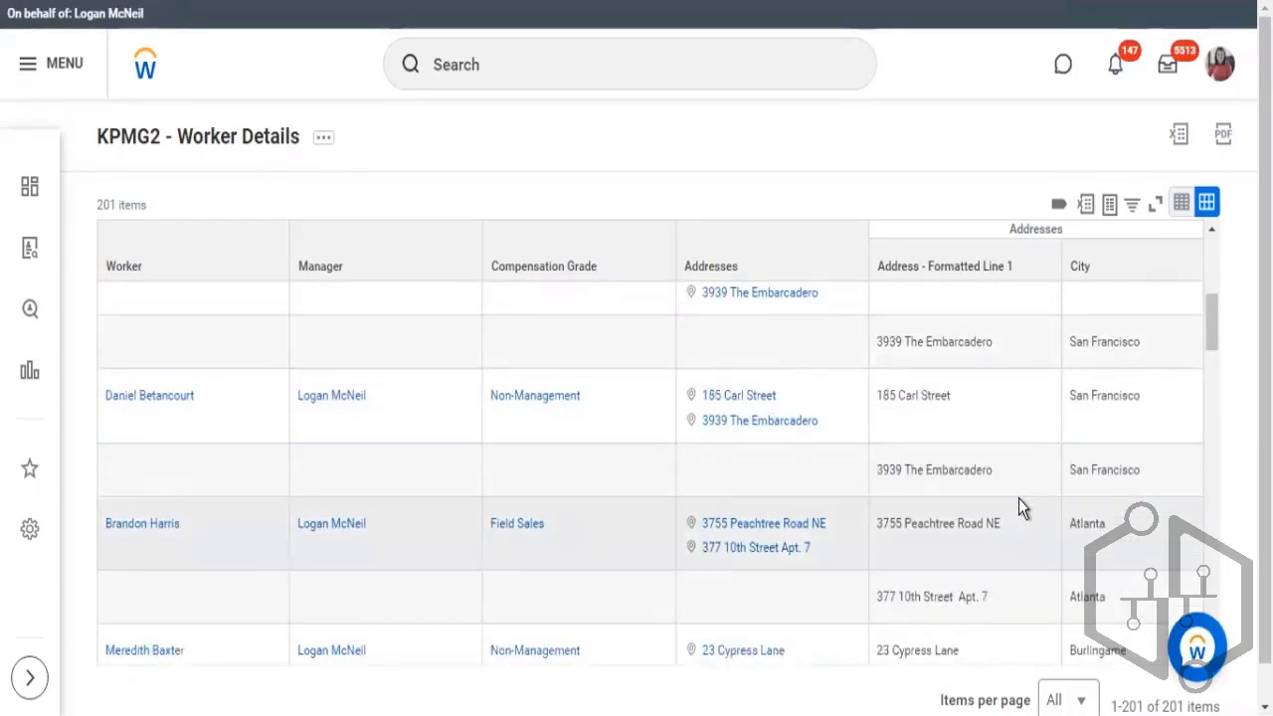
pyautogui.scroll(-2, 1018, 506)
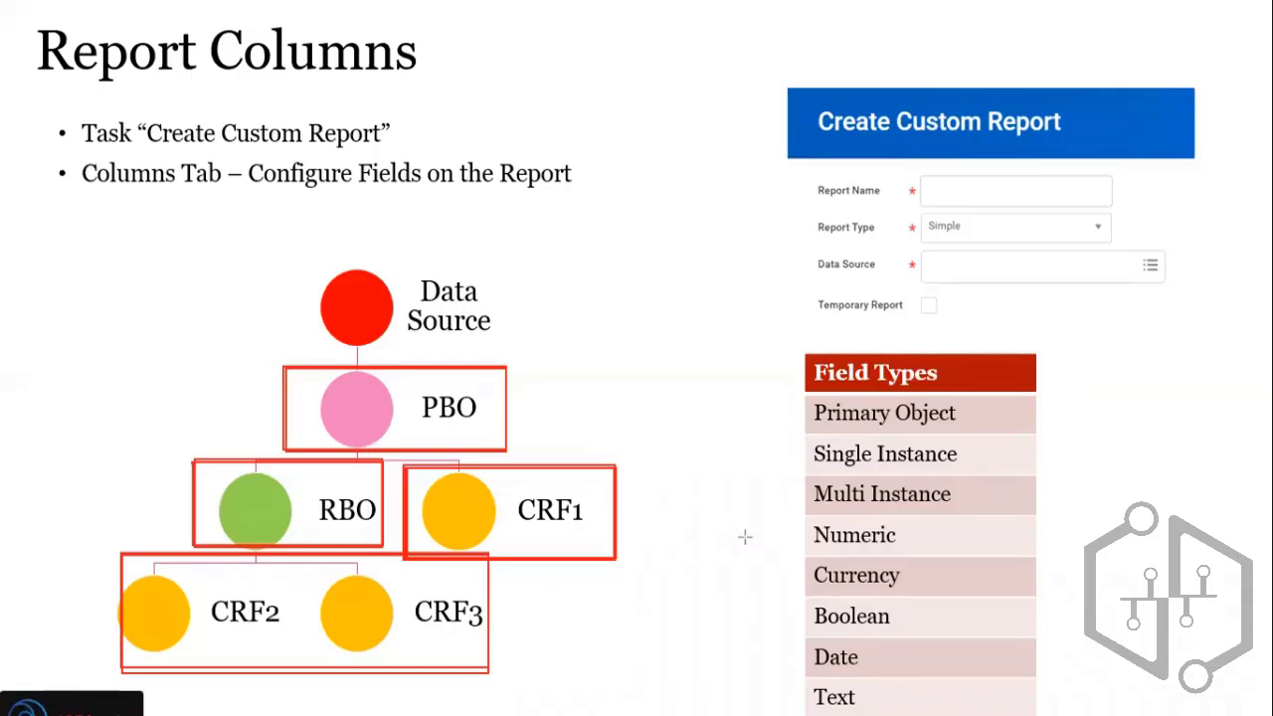
# Step: On the Report Columns slide, draw a red rectangle around Text in the Field Types list, and return to Workday
pyautogui.moveTo(806, 678); pyautogui.dragTo(883, 708)
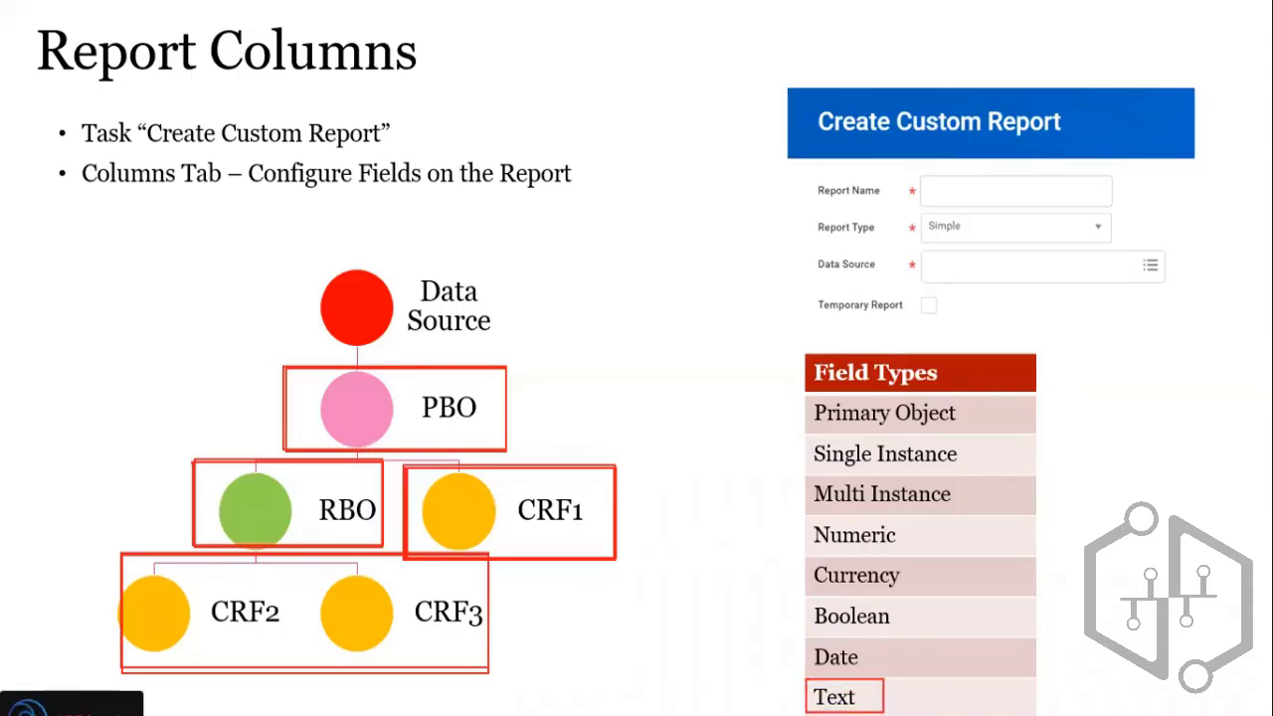
pyautogui.hotkey('alt', 'Tab')
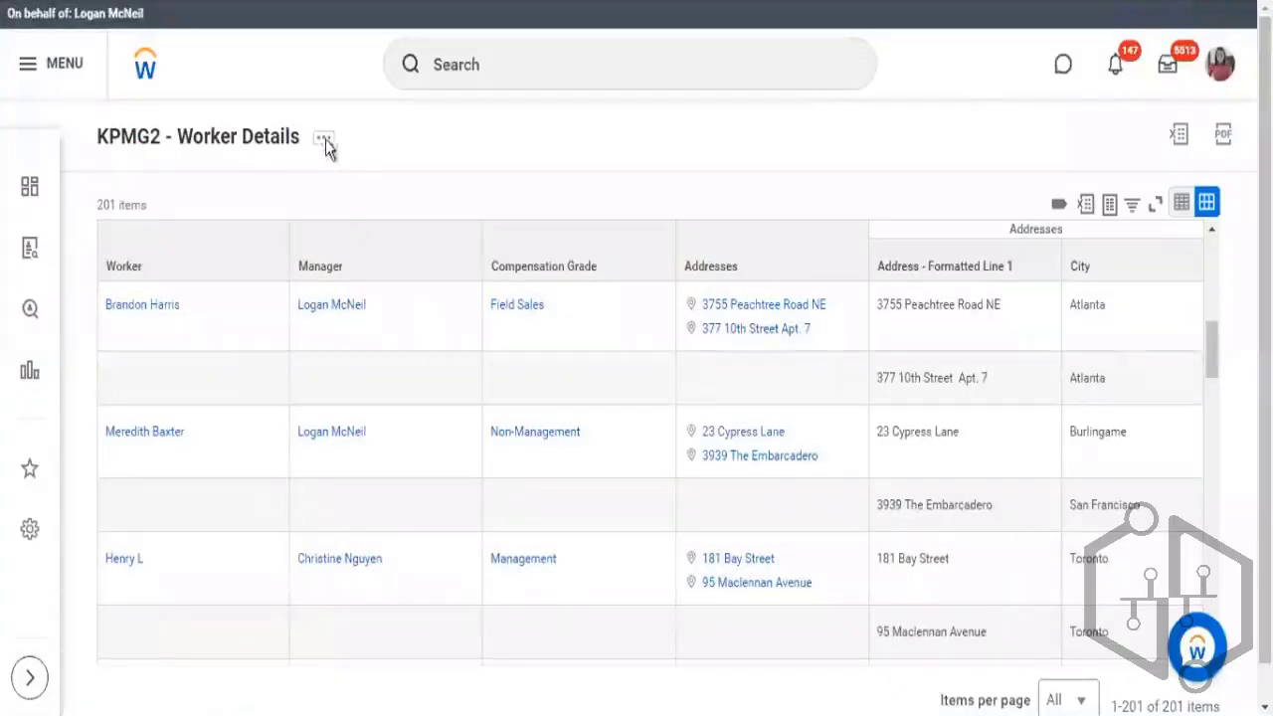
# Step: Open the KPMG2 - Worker Details custom report for editing
pyautogui.click(325, 139)
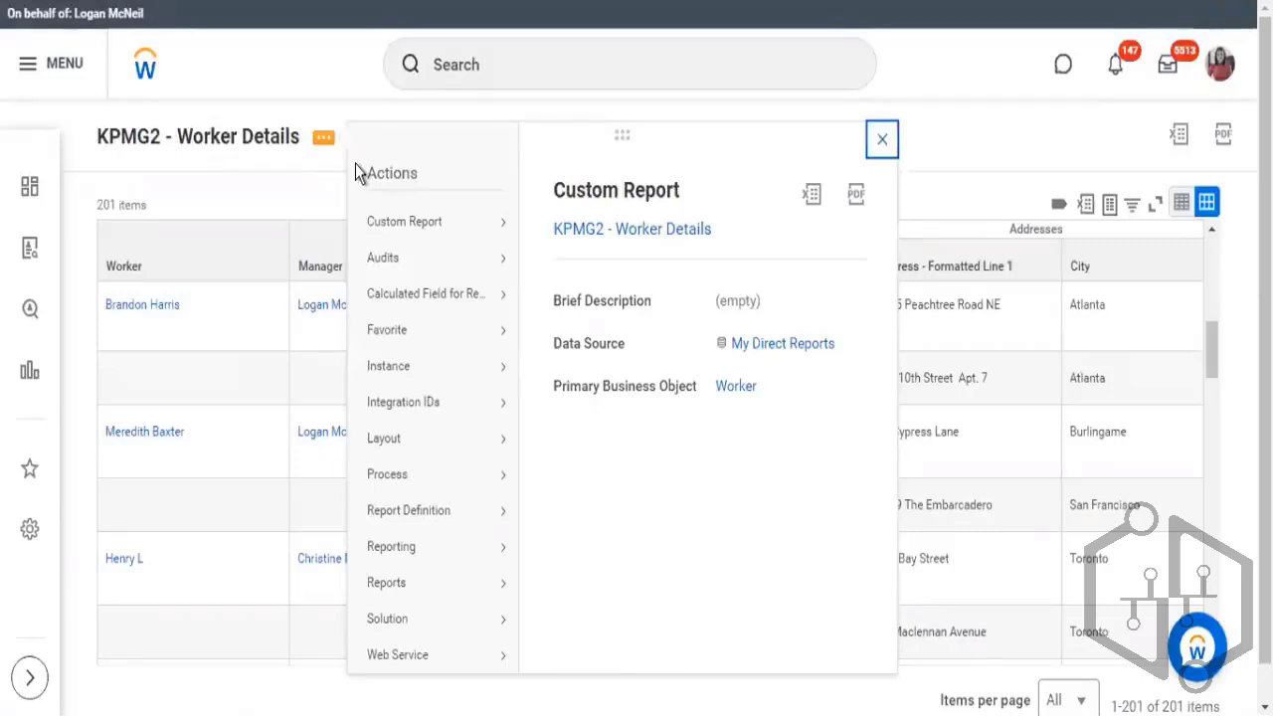
pyautogui.moveTo(528, 223)
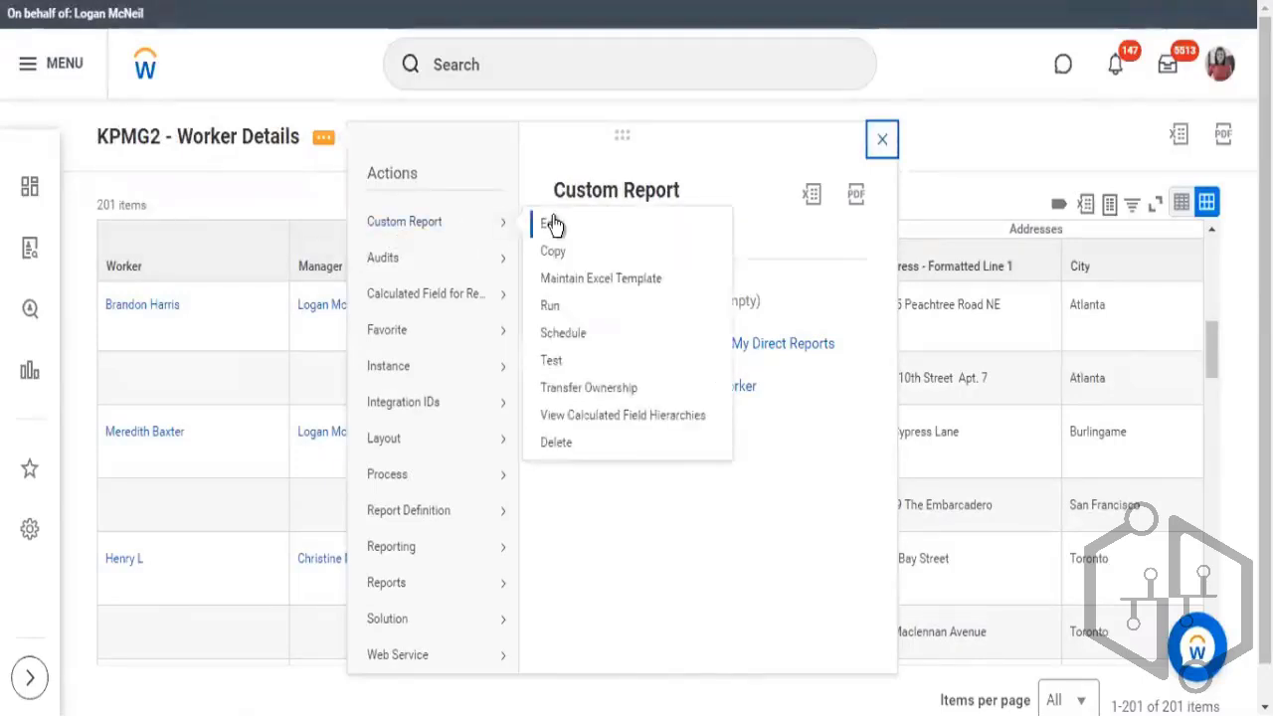
pyautogui.click(607, 269)
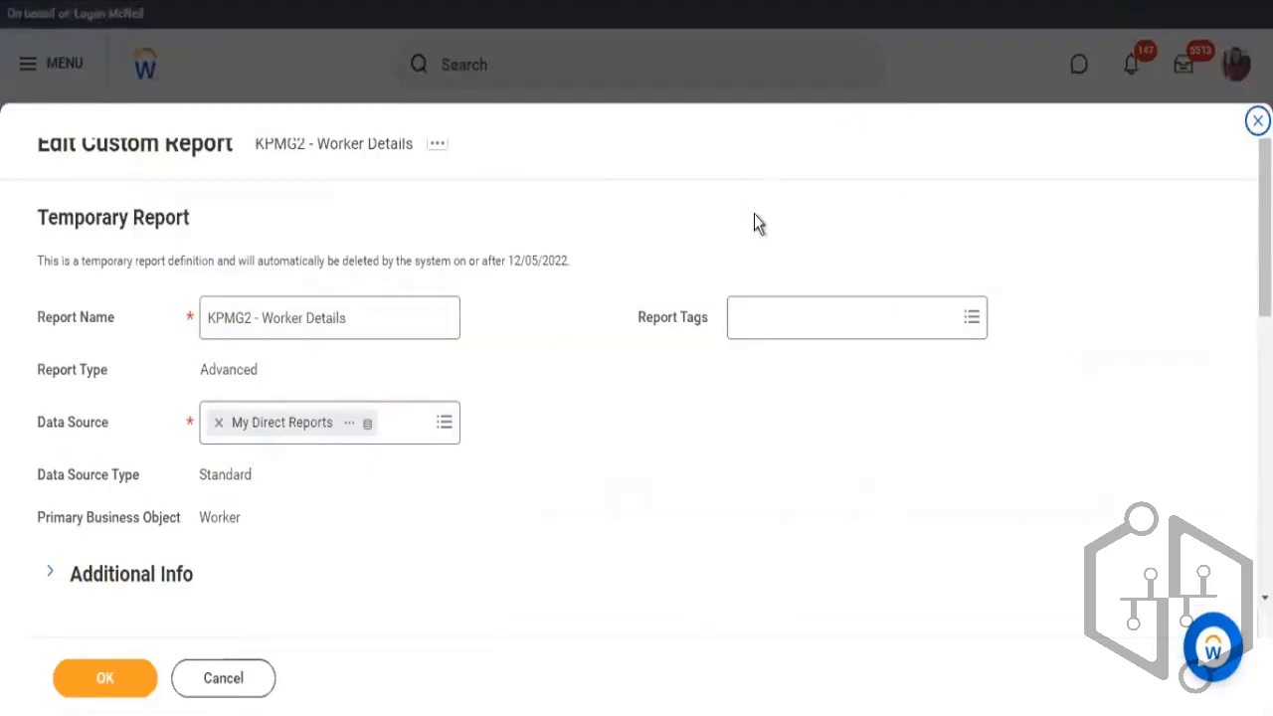
# Step: Add a Worker column at the start of the report columns and search its field for "first name"
pyautogui.scroll(-5, 387, 469)
pyautogui.click(85, 248)
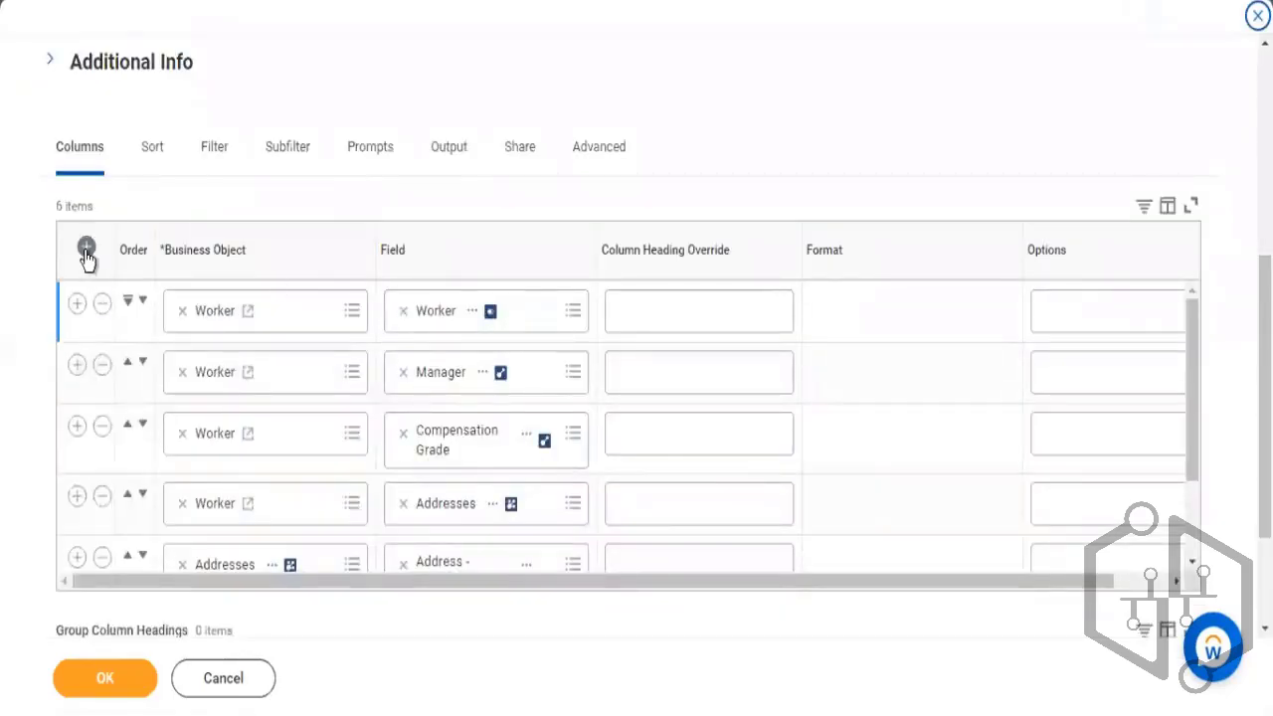
pyautogui.click(449, 318)
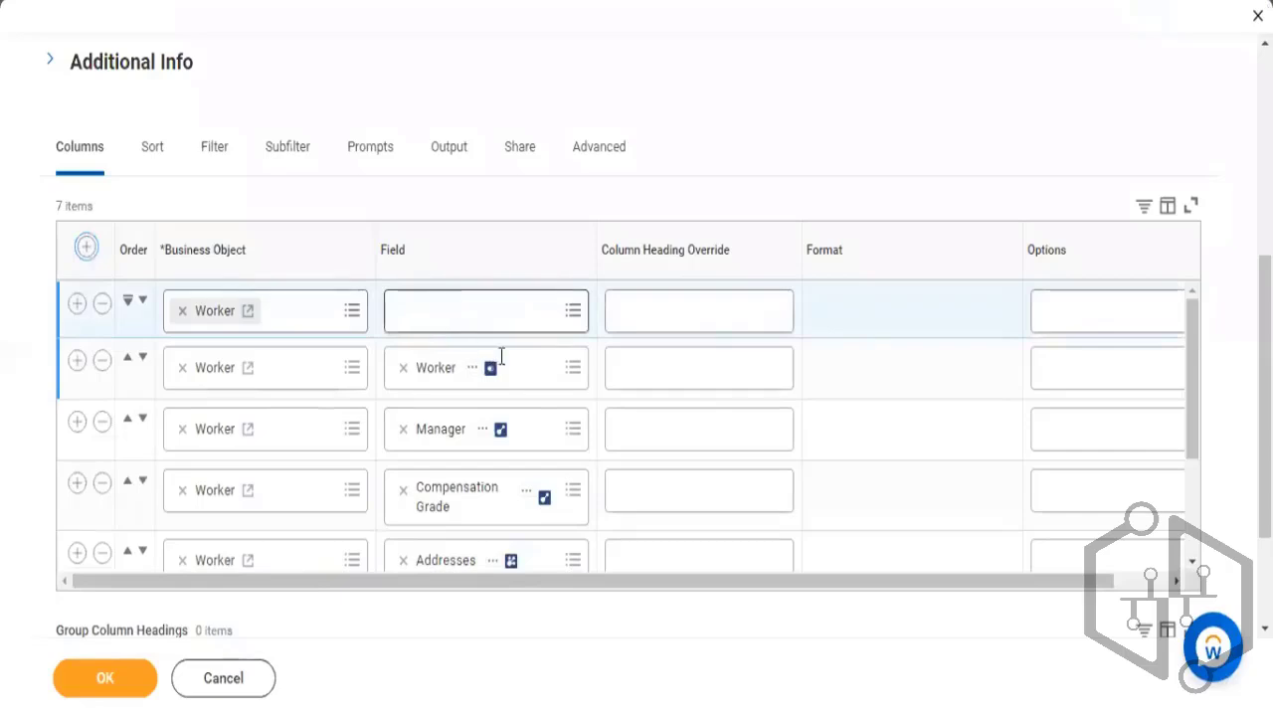
pyautogui.write('first')
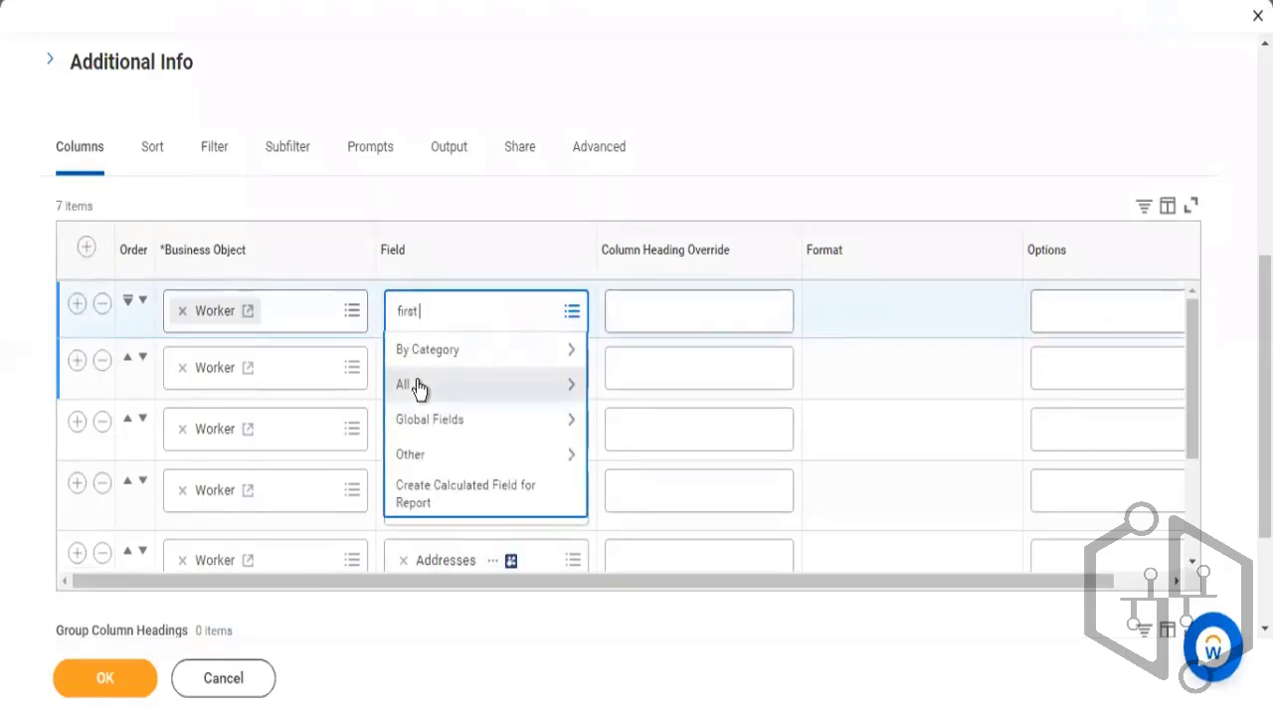
pyautogui.write(' name')
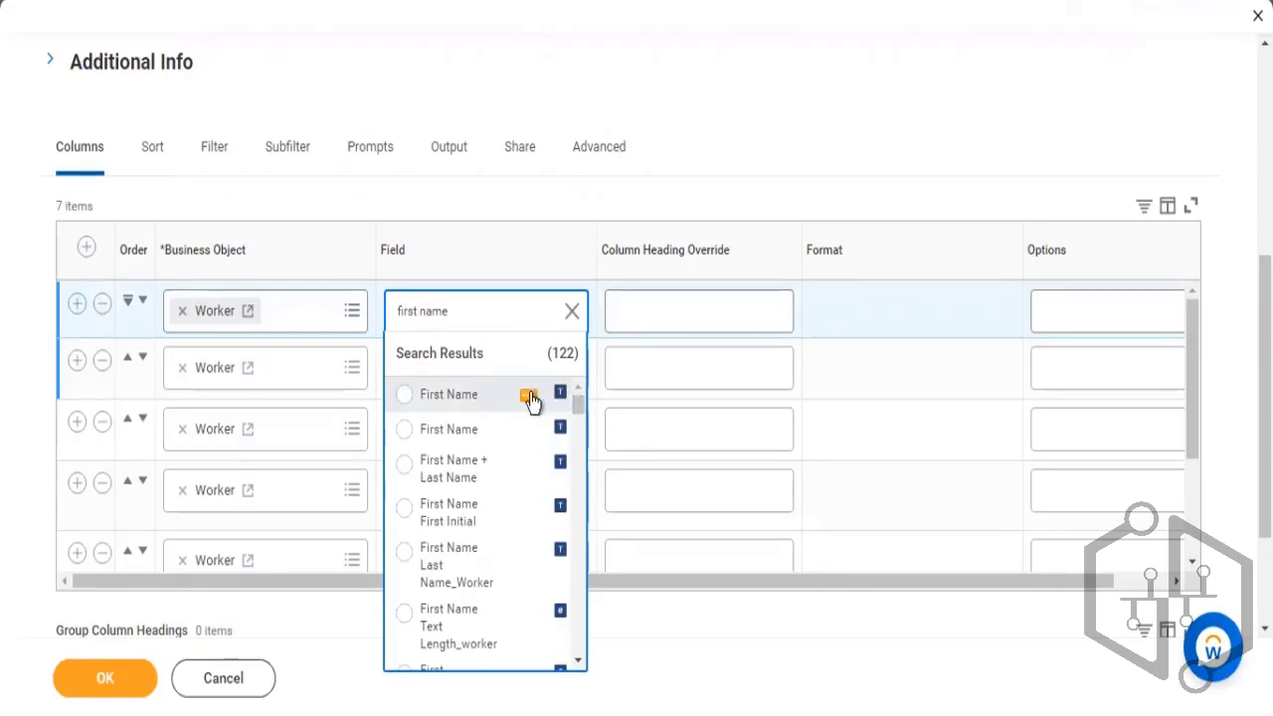
# Step: Inspect the source and type details of the two First Name fields and select the first one, the calculated field
pyautogui.click(530, 397)
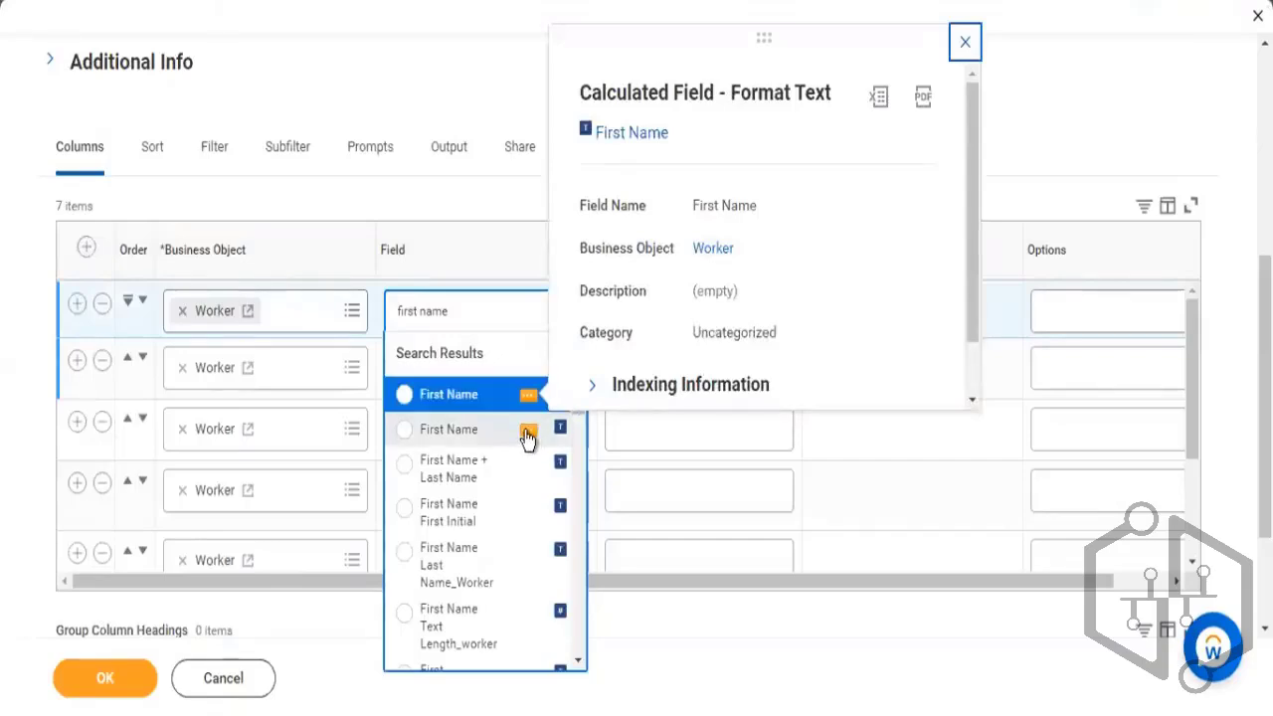
pyautogui.click(528, 435)
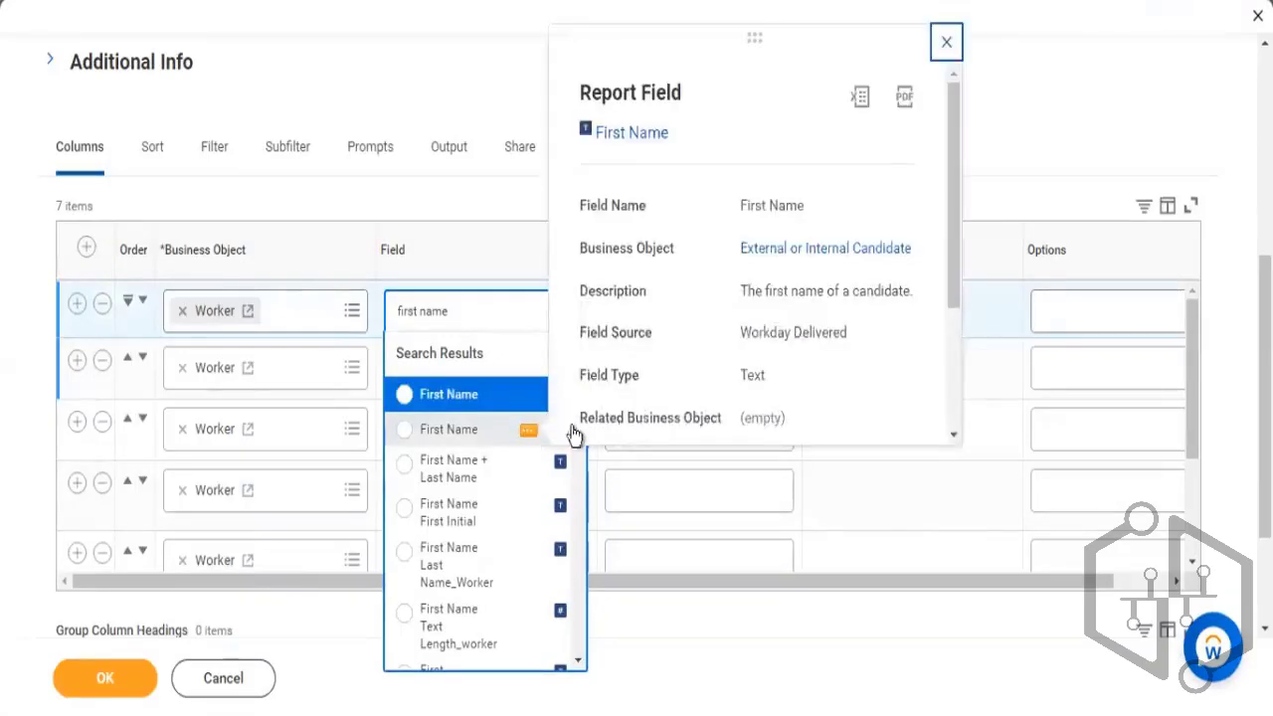
pyautogui.tripleClick(839, 352)
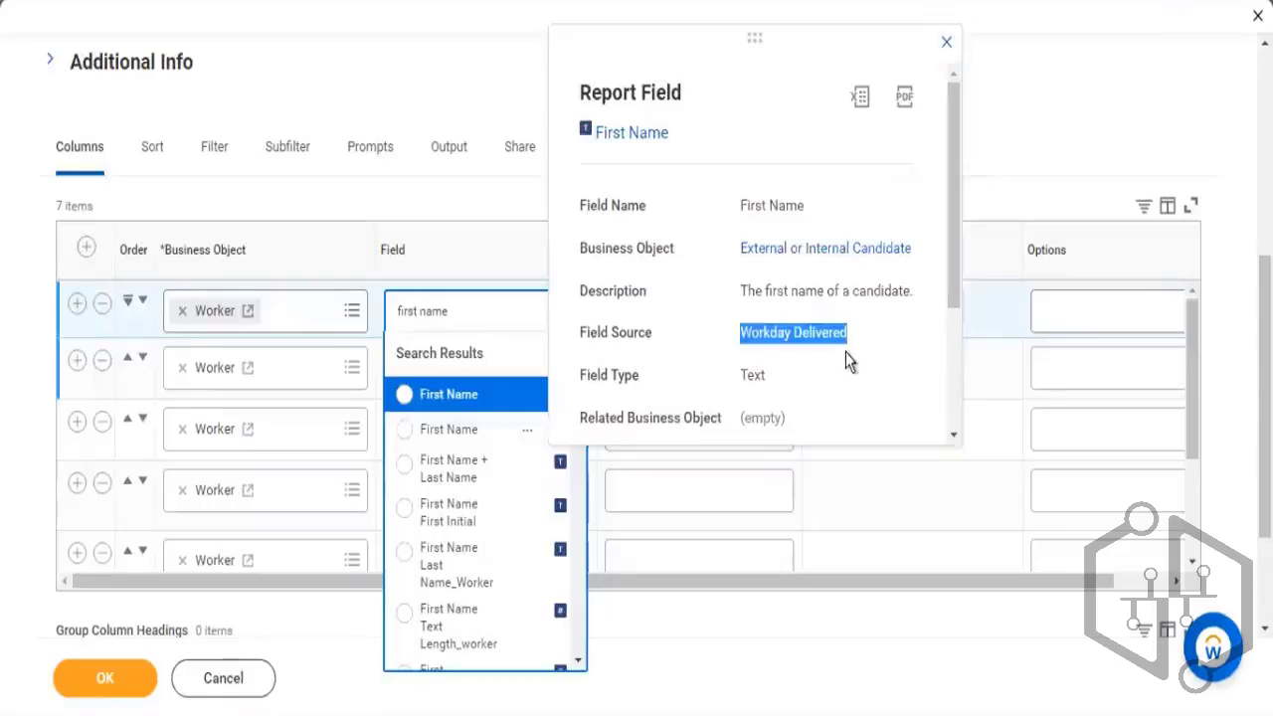
pyautogui.doubleClick(762, 375)
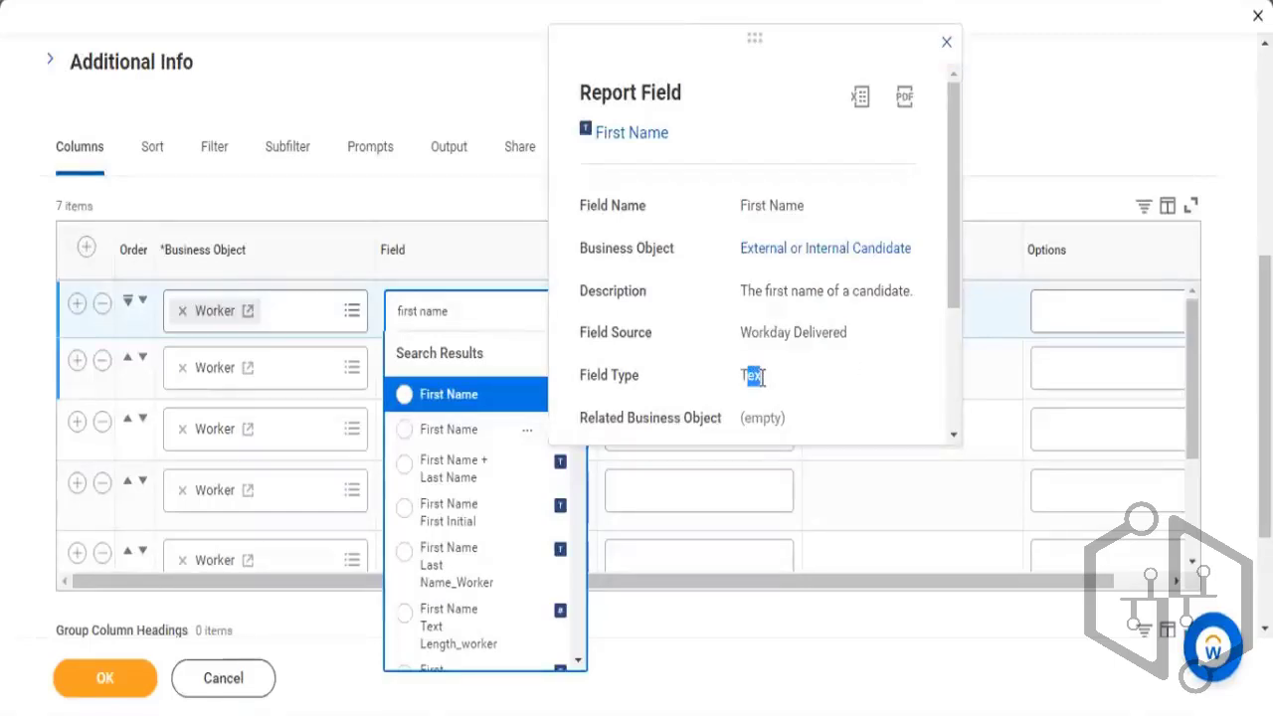
pyautogui.click(483, 392)
# Step: Add another Worker column below First Name with the field Last Name, checking its field type
pyautogui.click(80, 307)
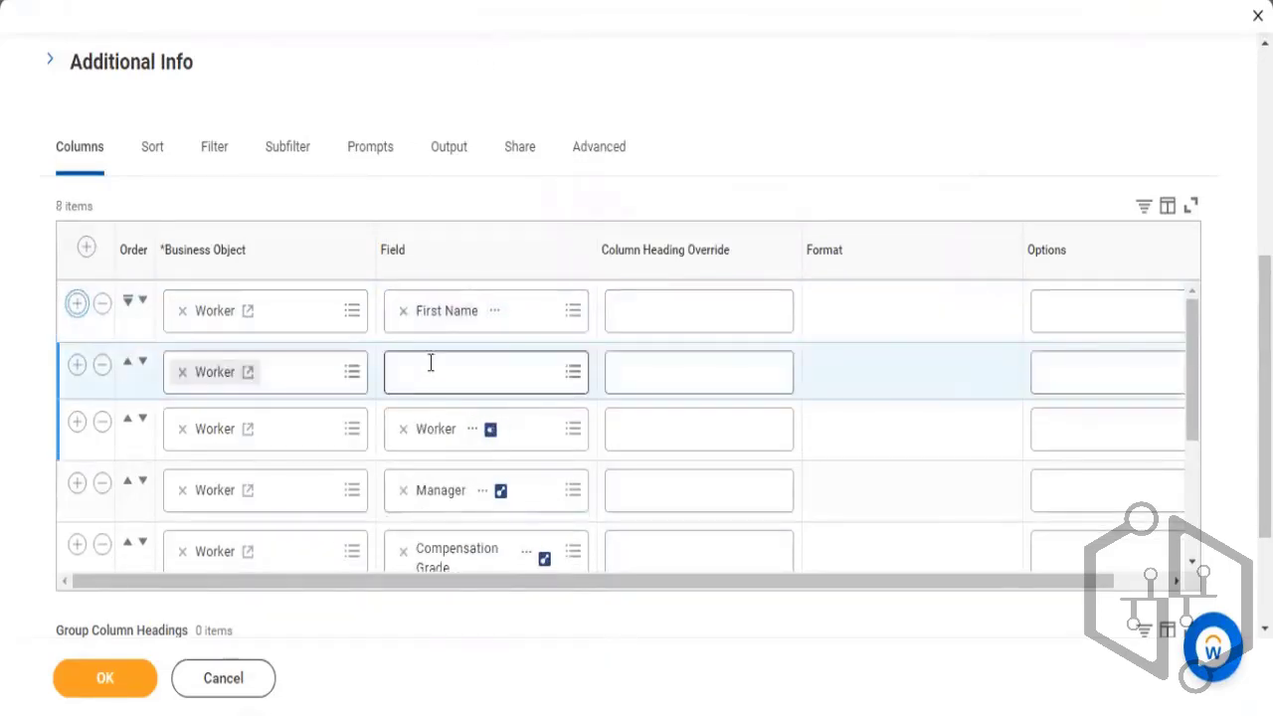
pyautogui.click(430, 363)
pyautogui.write('last nam')
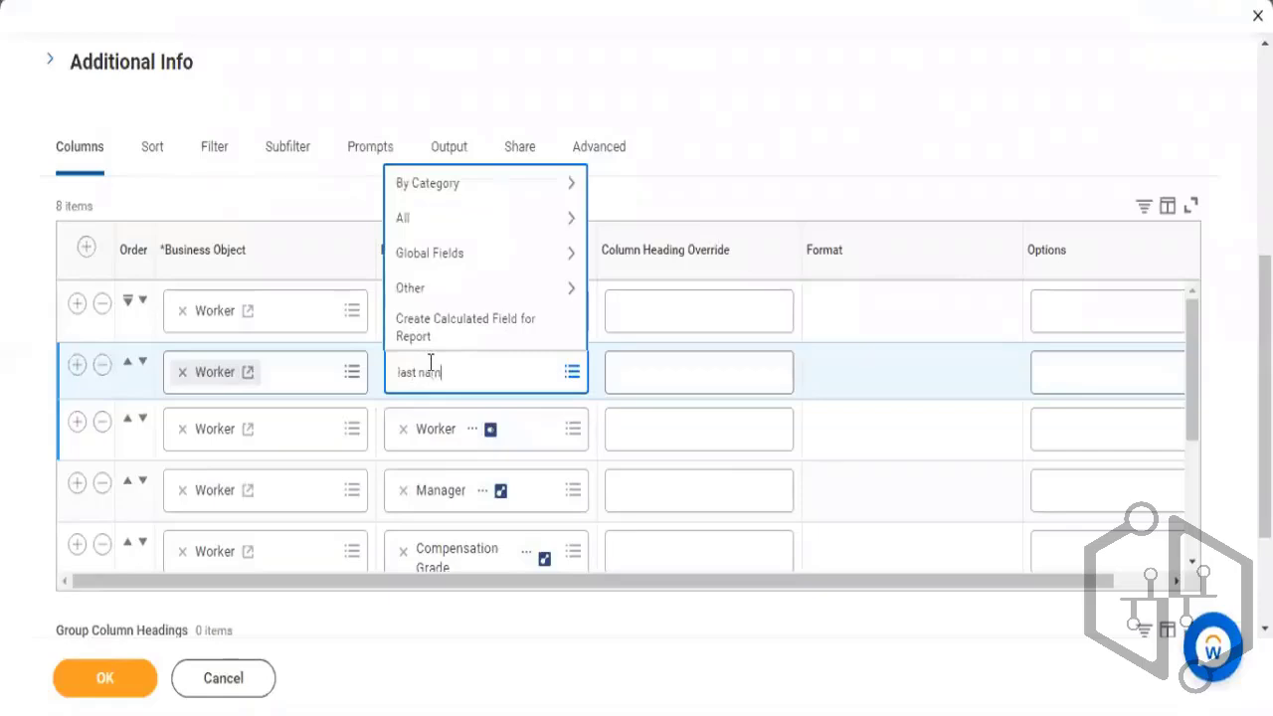
pyautogui.write('e')
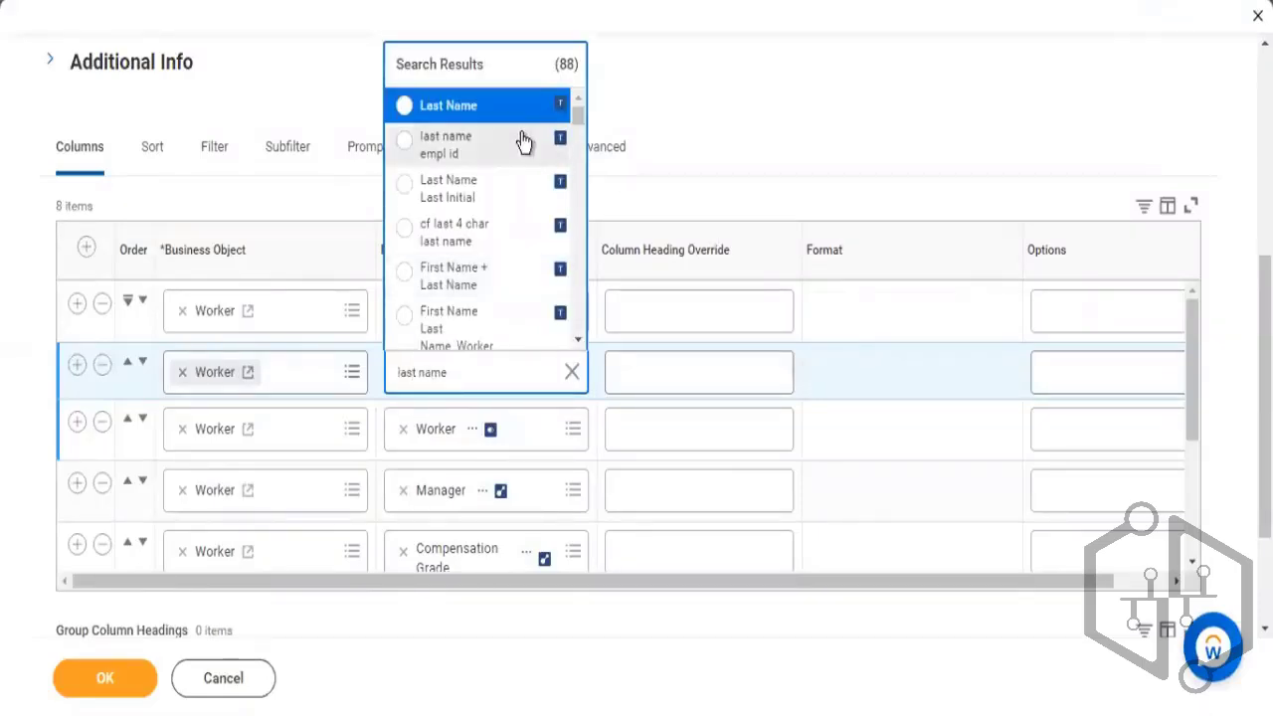
pyautogui.click(533, 108)
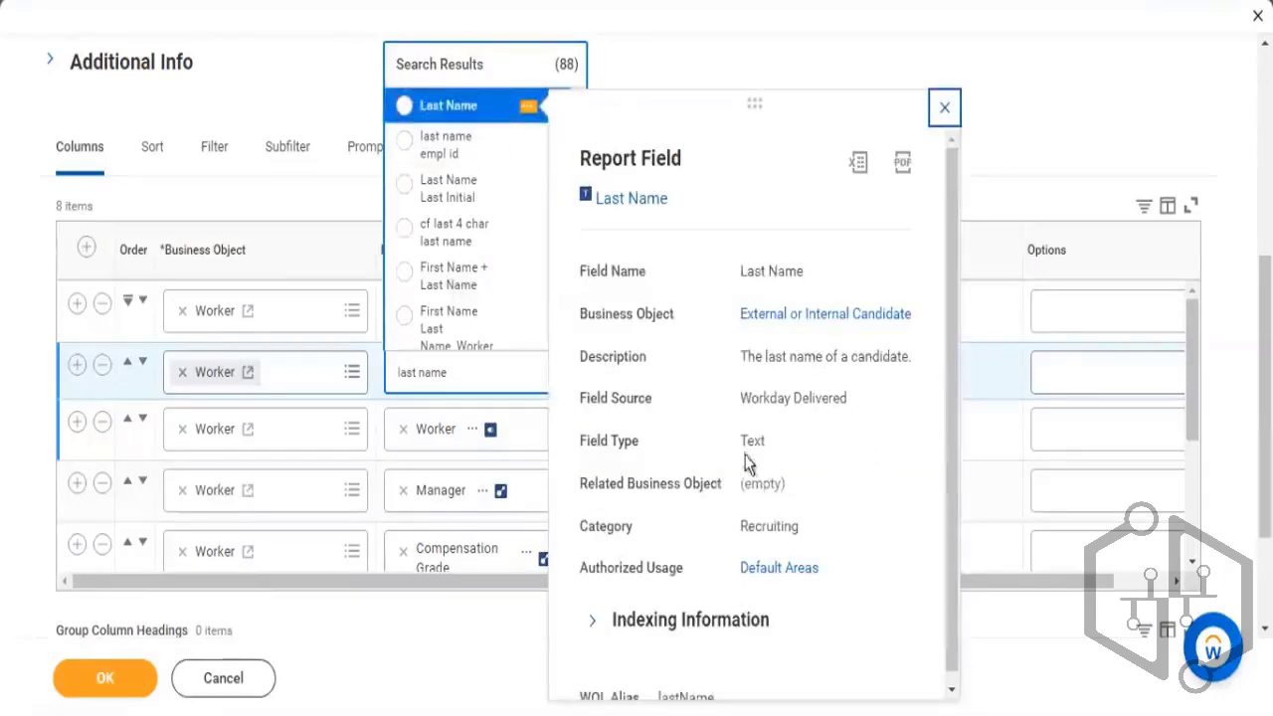
pyautogui.moveTo(739, 440); pyautogui.dragTo(771, 445)
pyautogui.click(444, 106)
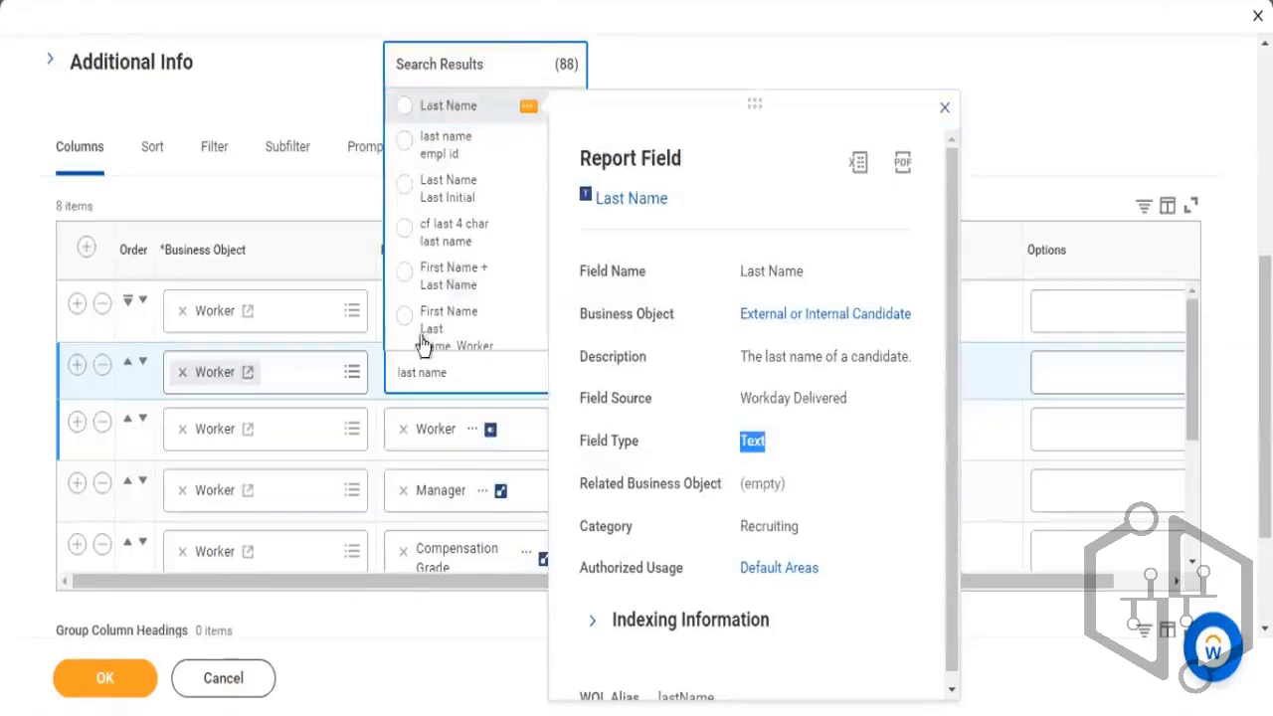
# Step: Save the report definition and run the KPMG2 - Worker Details report
pyautogui.click(101, 681)
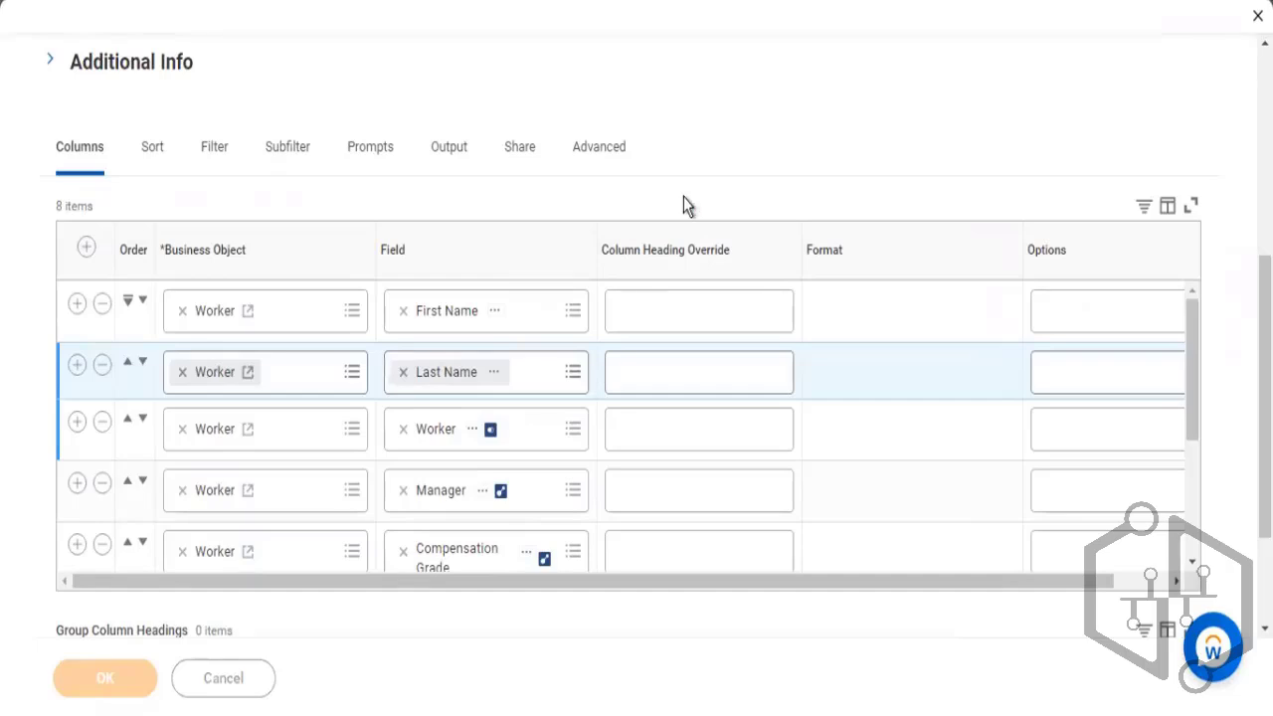
pyautogui.click(174, 684)
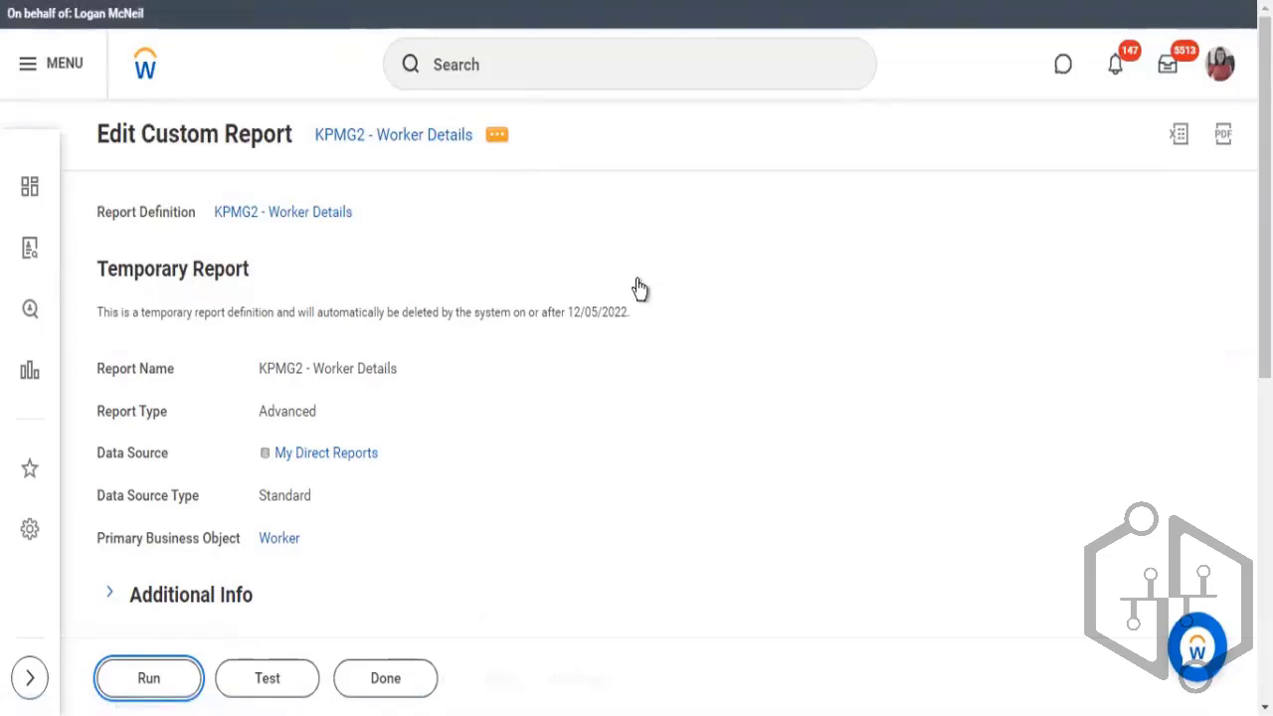
pyautogui.click(167, 677)
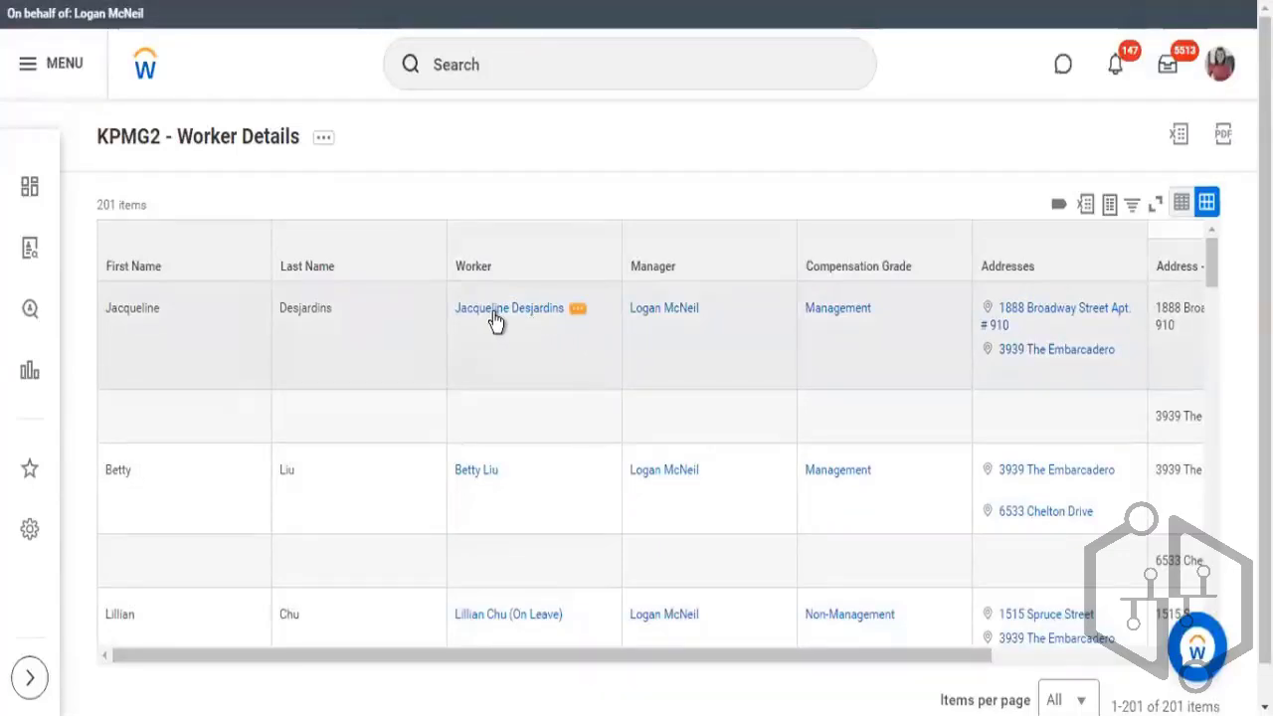
# Step: Examine the first worker's First Name, Last Name and Address - Formatted Line 1 text values against the linked Worker value
pyautogui.click(454, 316)
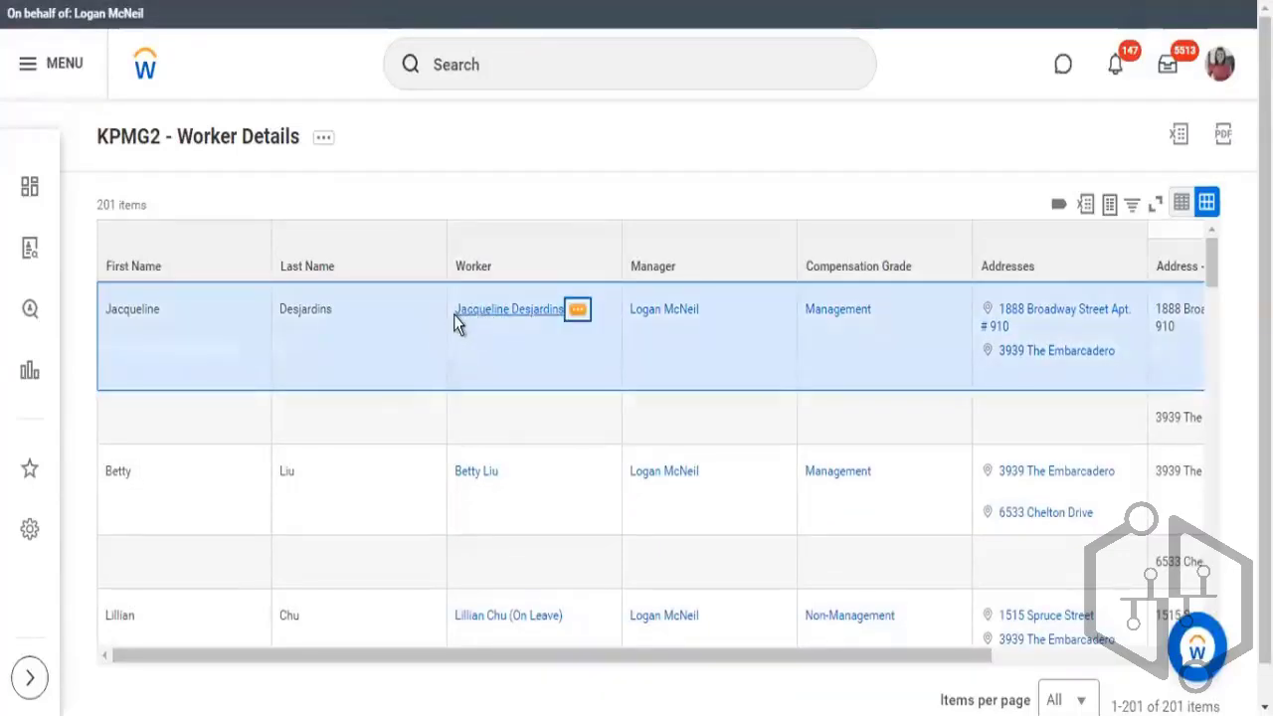
pyautogui.doubleClick(133, 315)
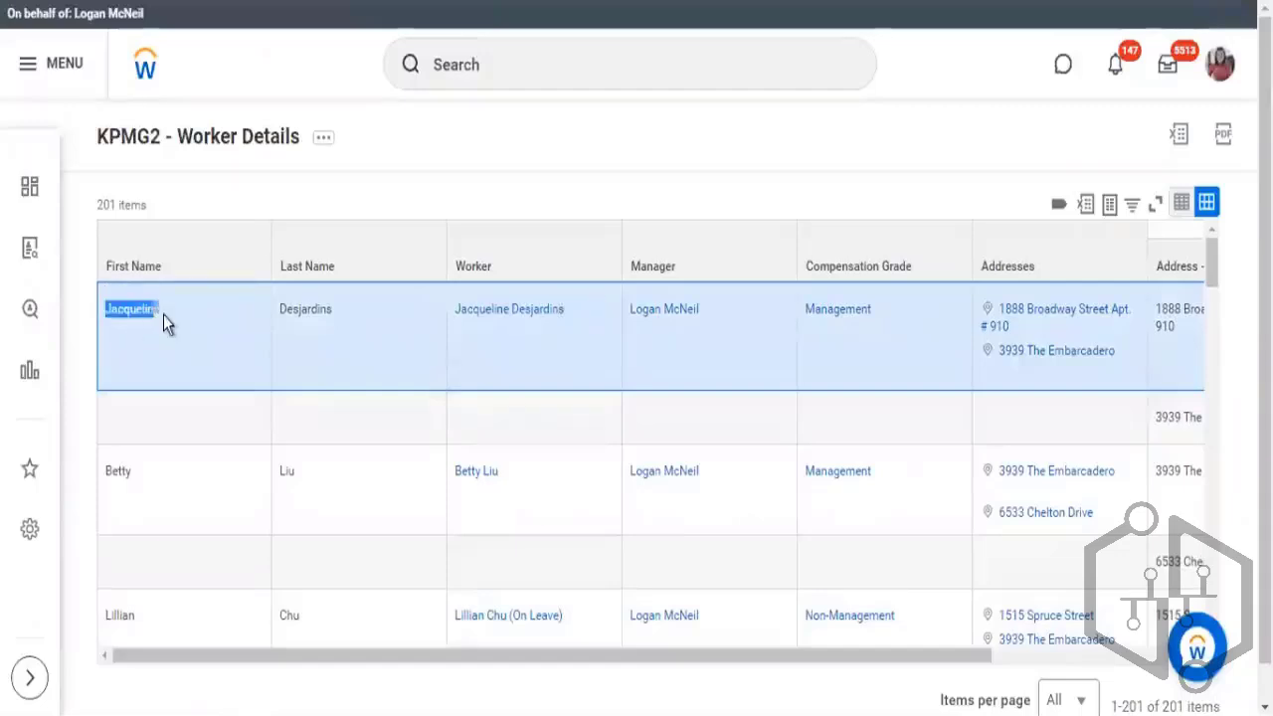
pyautogui.click(164, 315)
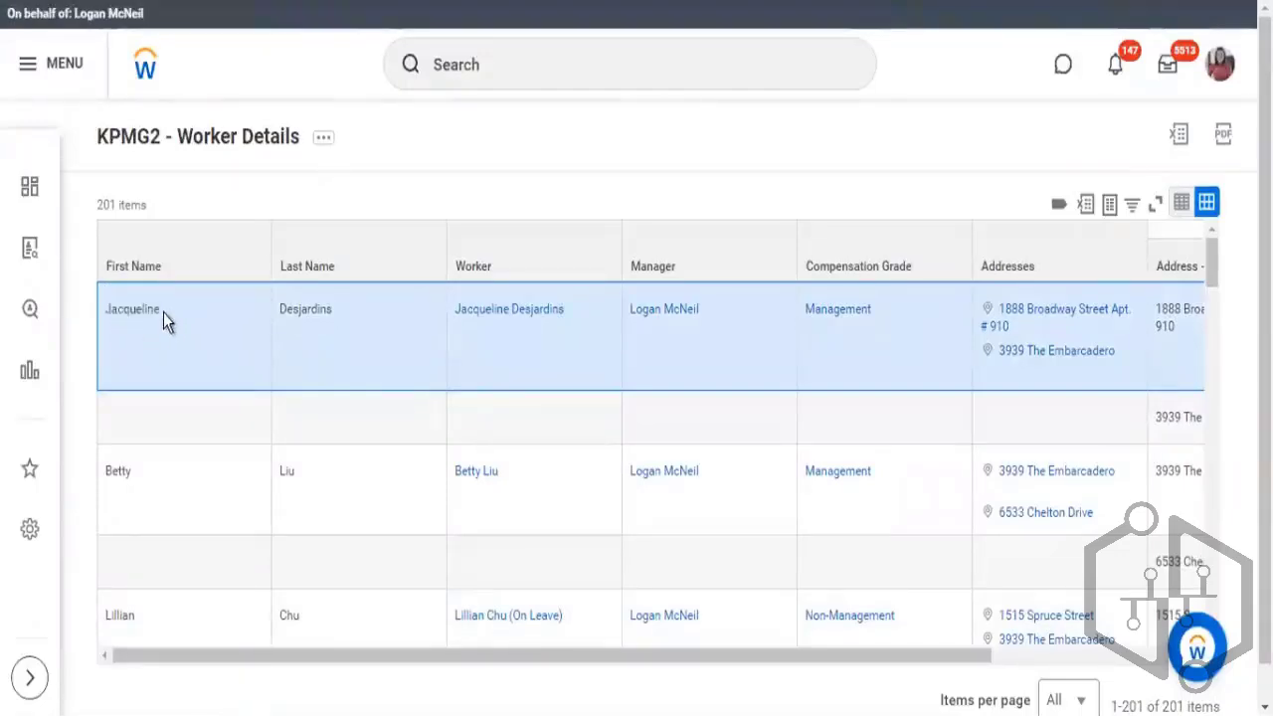
pyautogui.moveTo(111, 318); pyautogui.dragTo(80, 313)
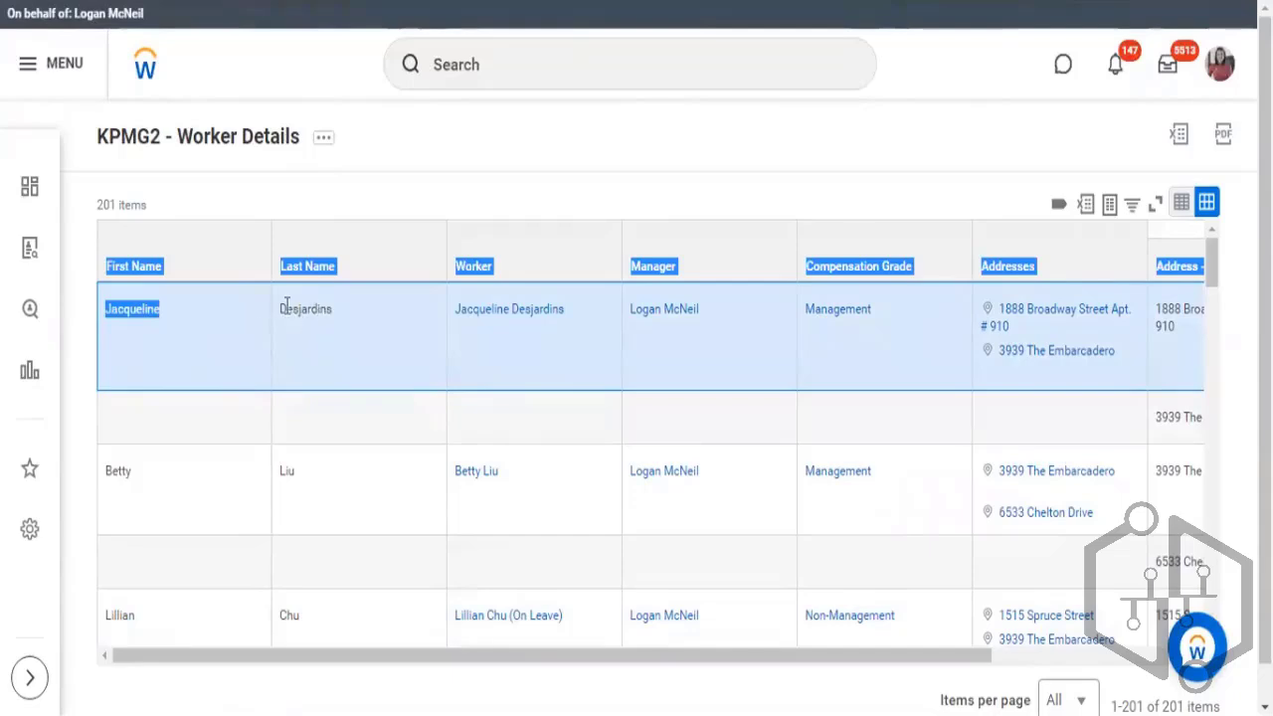
pyautogui.doubleClick(327, 312)
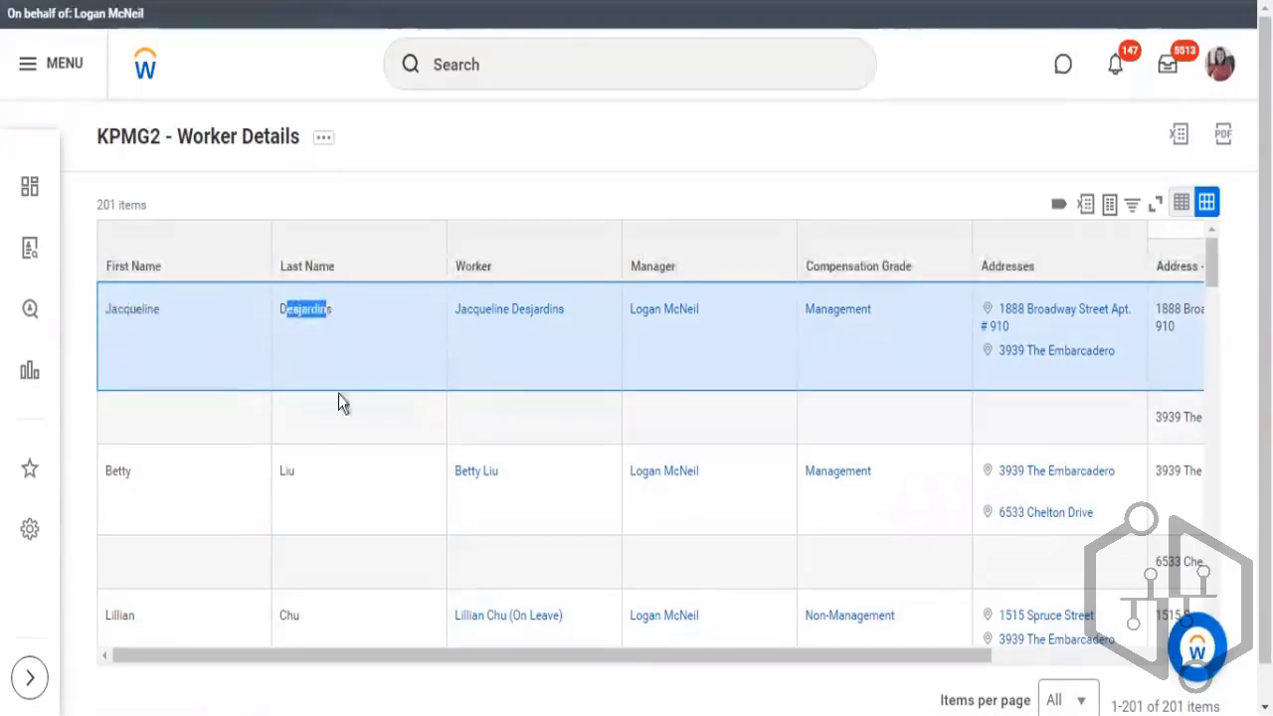
pyautogui.moveTo(726, 658); pyautogui.dragTo(1085, 533)
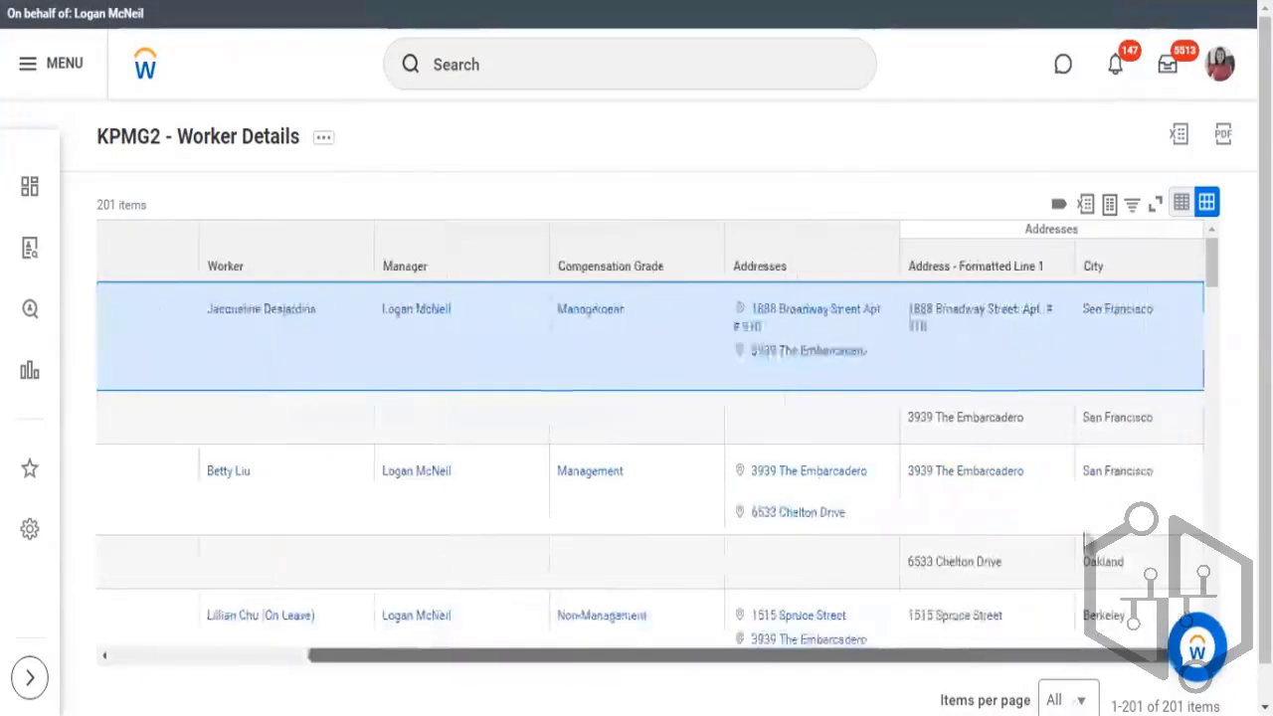
pyautogui.tripleClick(930, 333)
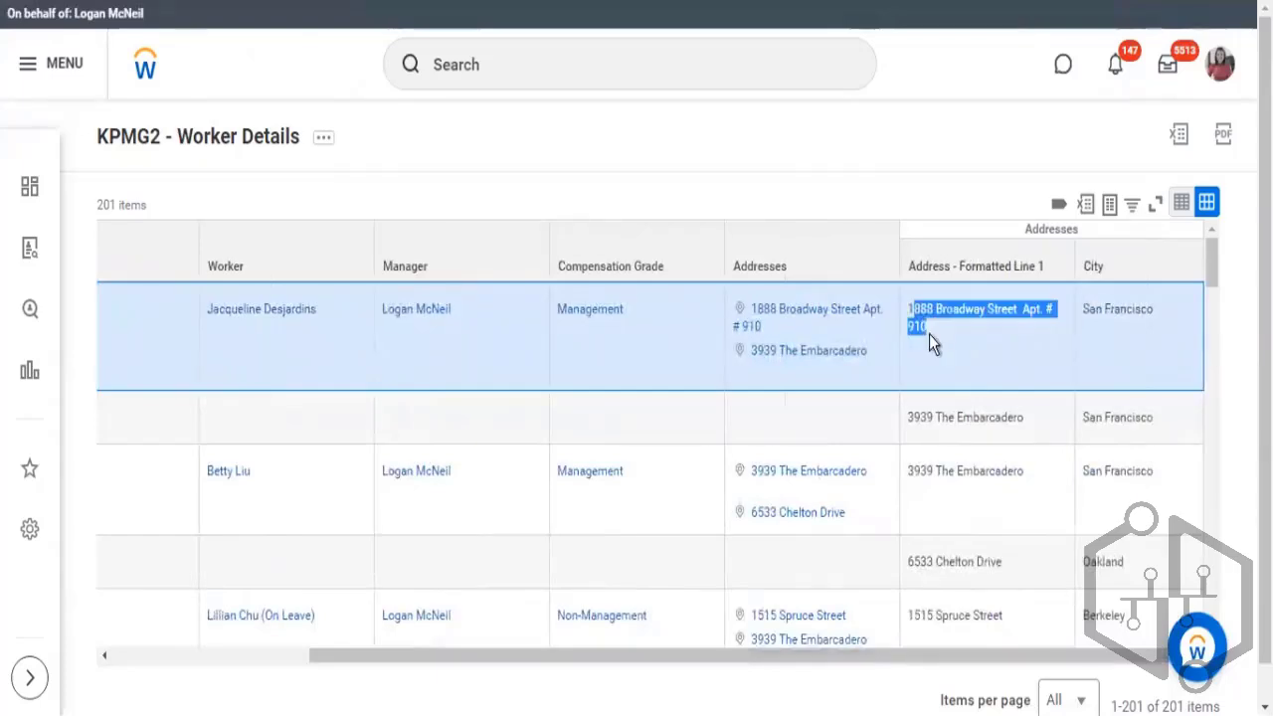
pyautogui.click(942, 336)
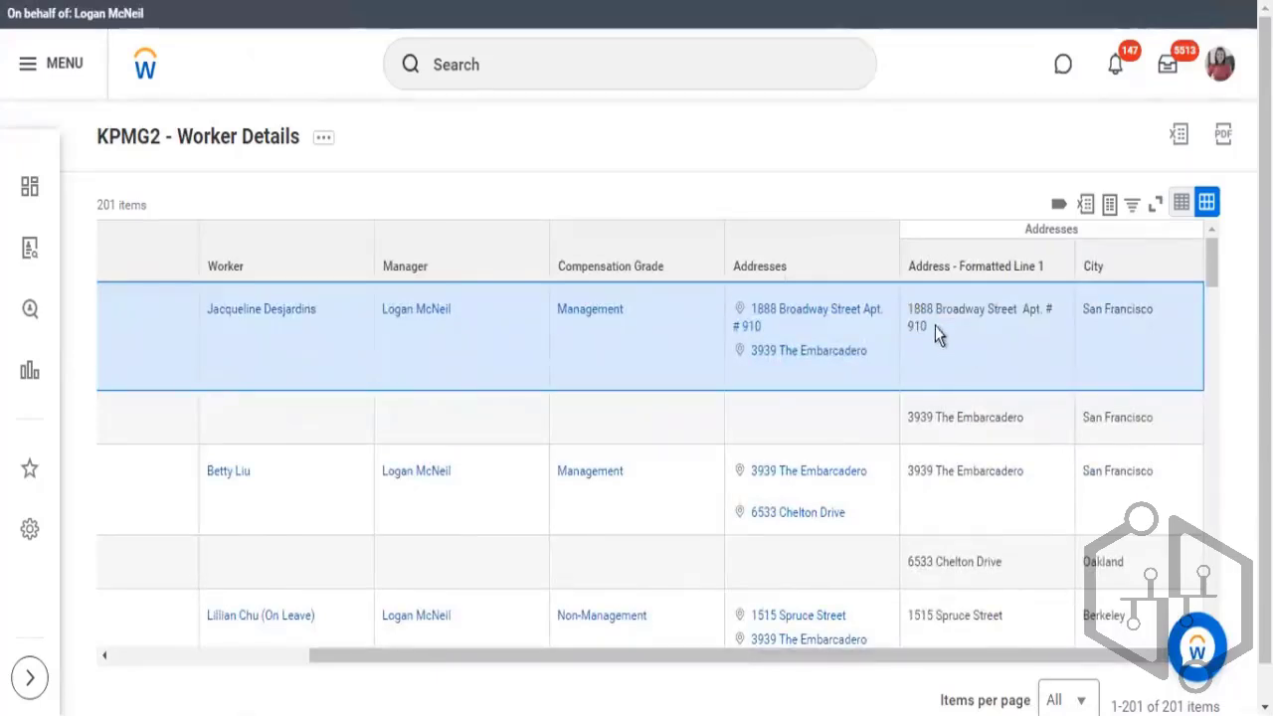
# Step: Examine the plain-text Address - Formatted Line 1 and City values in the first and second workers' rows
pyautogui.moveTo(927, 319); pyautogui.dragTo(901, 301)
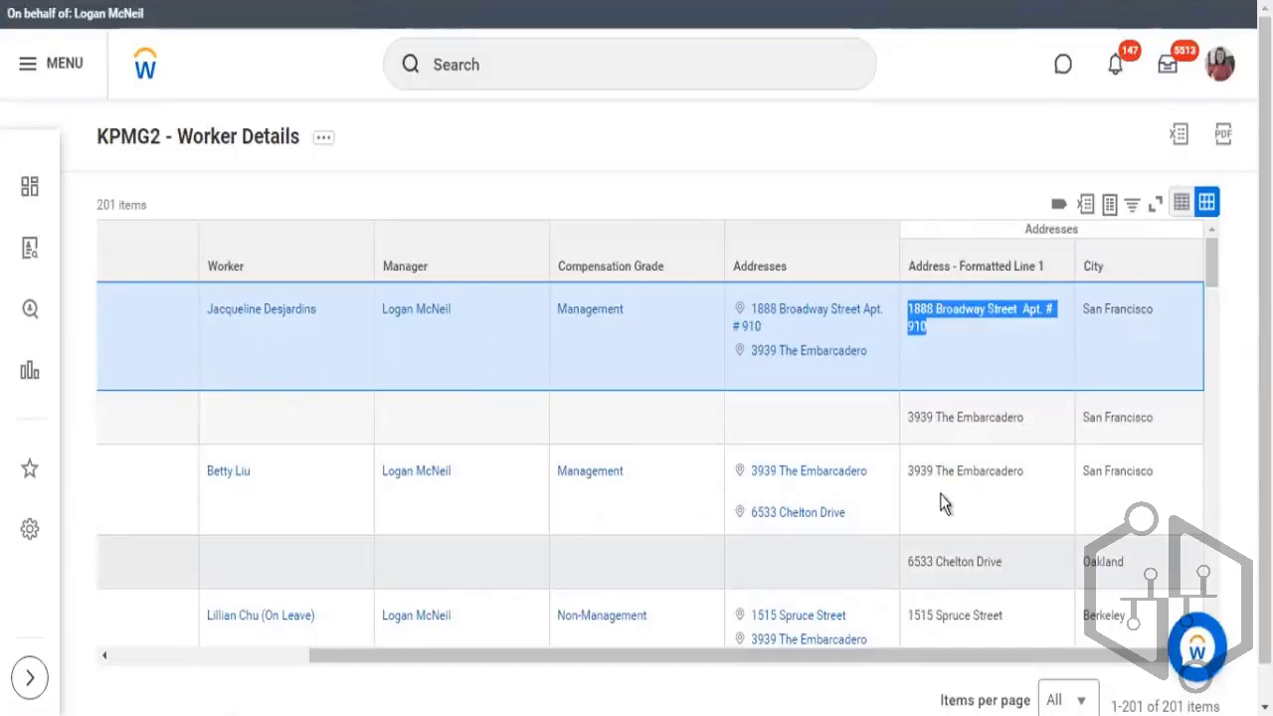
pyautogui.moveTo(979, 464); pyautogui.dragTo(905, 469)
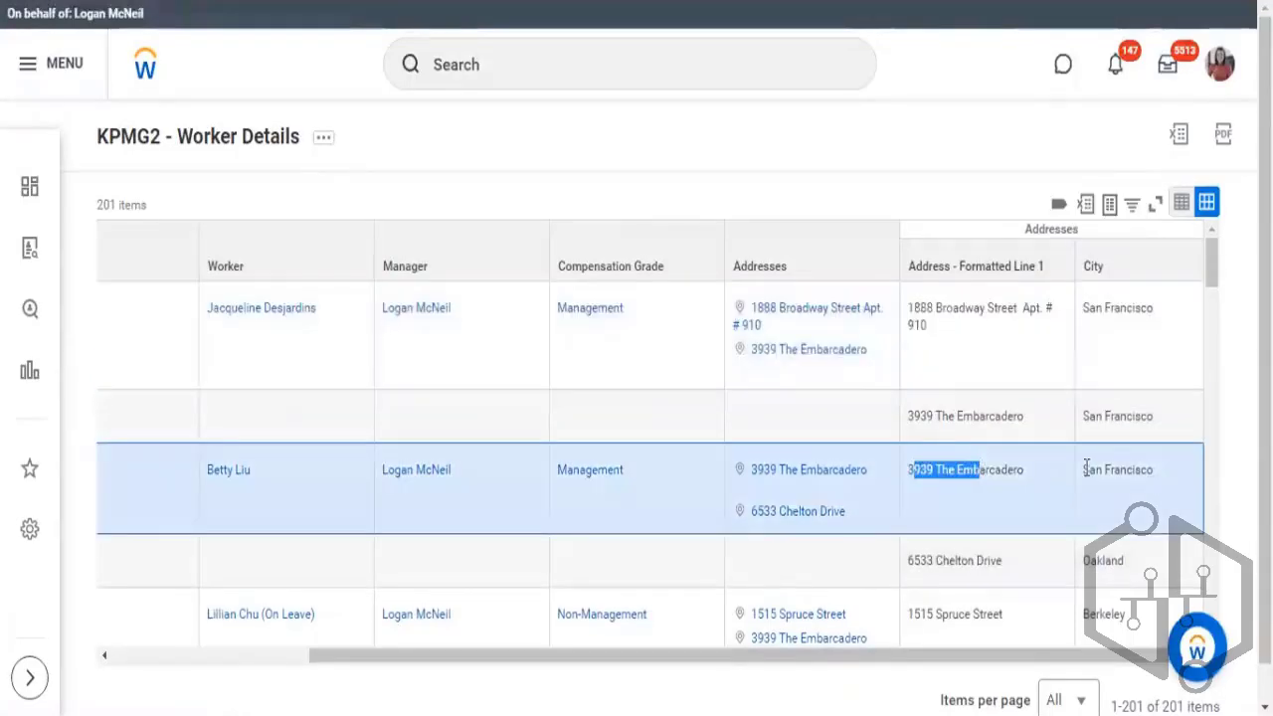
pyautogui.tripleClick(1147, 470)
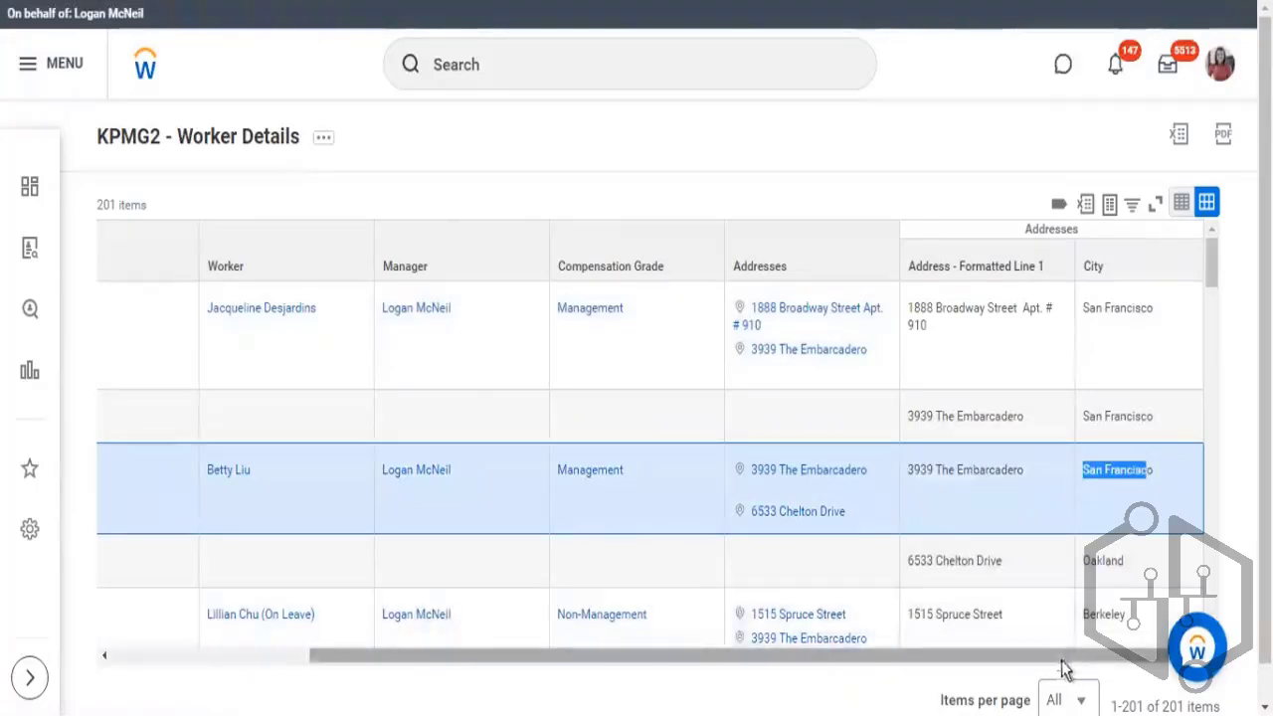
pyautogui.moveTo(1068, 674); pyautogui.dragTo(554, 688)
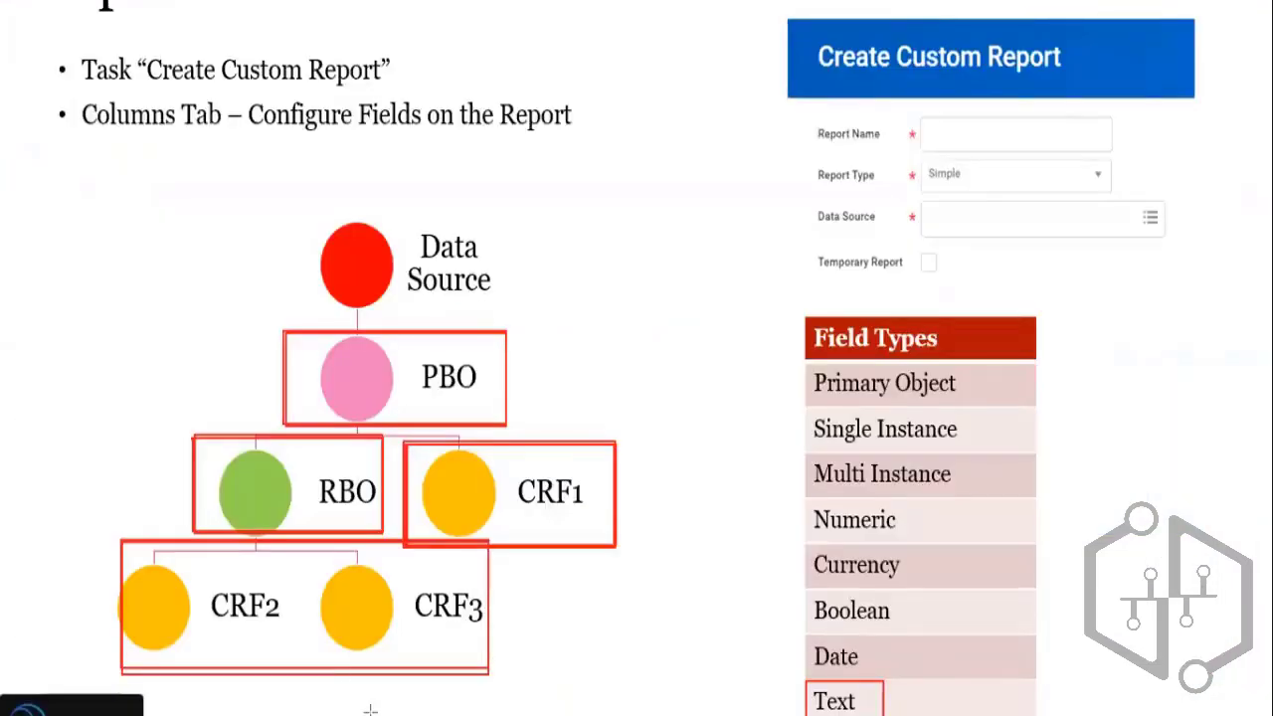
# Step: Switch from the Report Columns slide back to the KPMG2 - Worker Details report output in Workday
pyautogui.hotkey('alt', 'Tab')
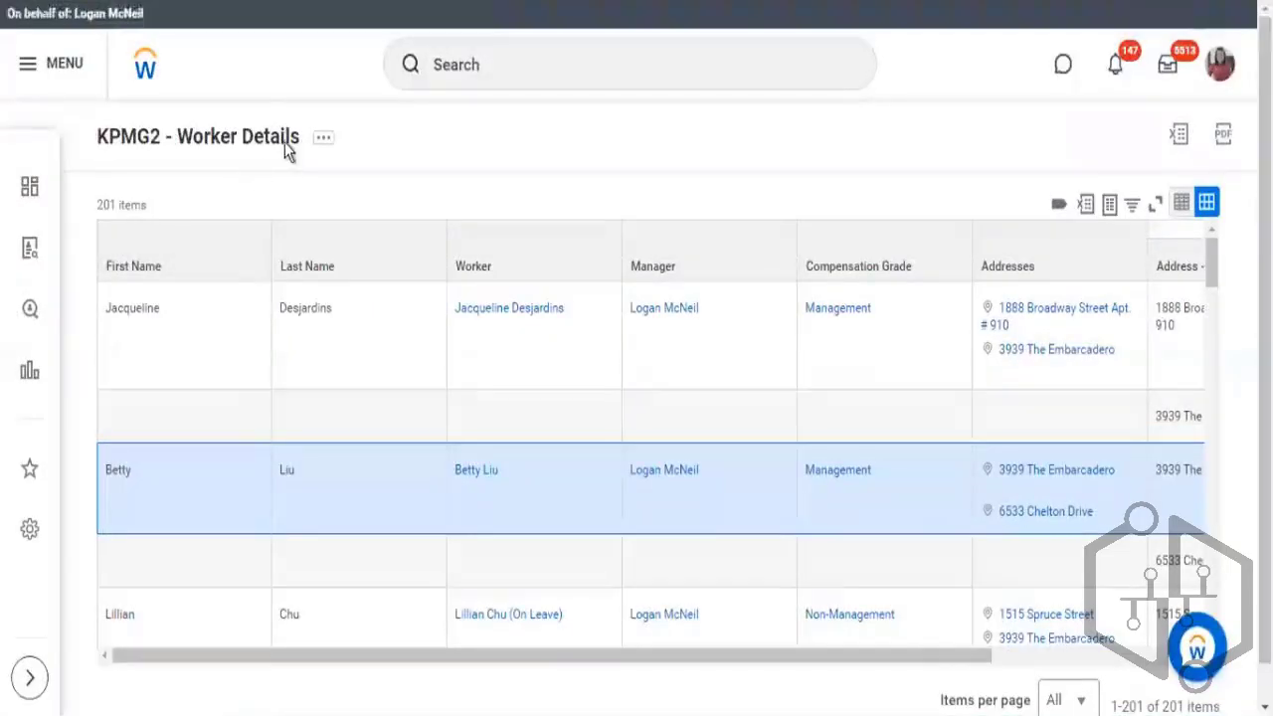
pyautogui.click(336, 140)
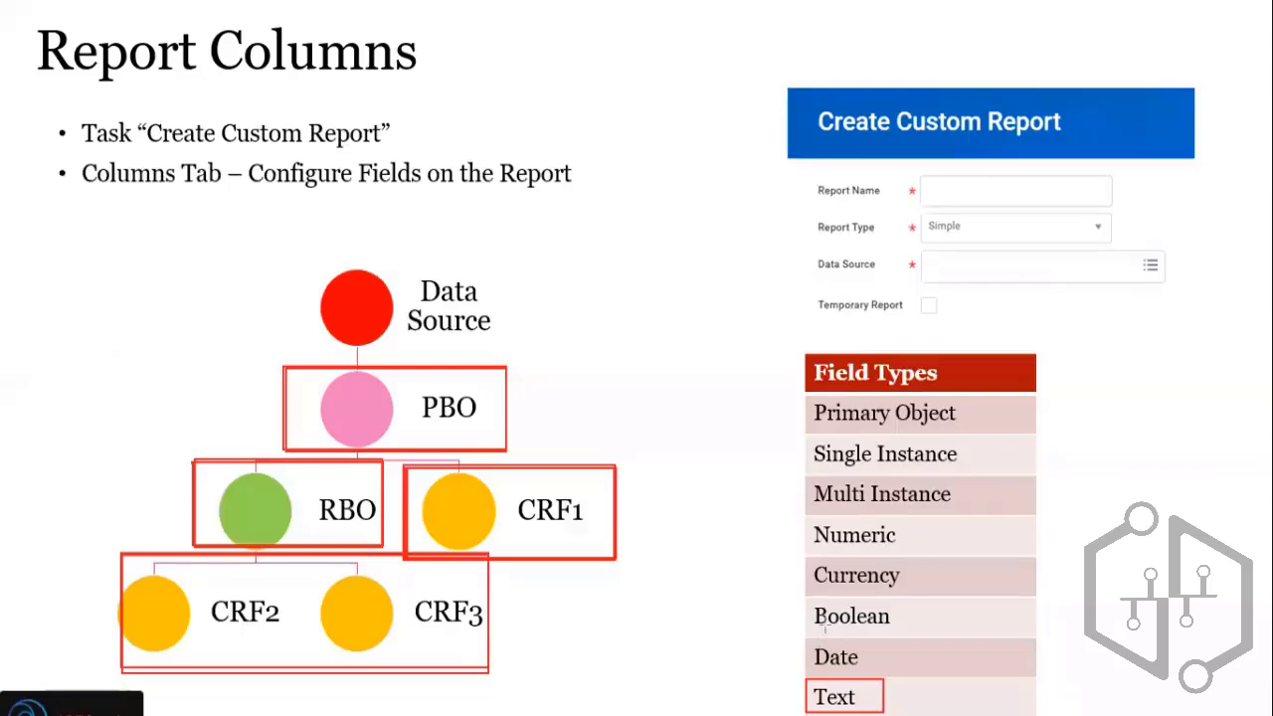
pyautogui.moveTo(810, 524); pyautogui.dragTo(916, 559)
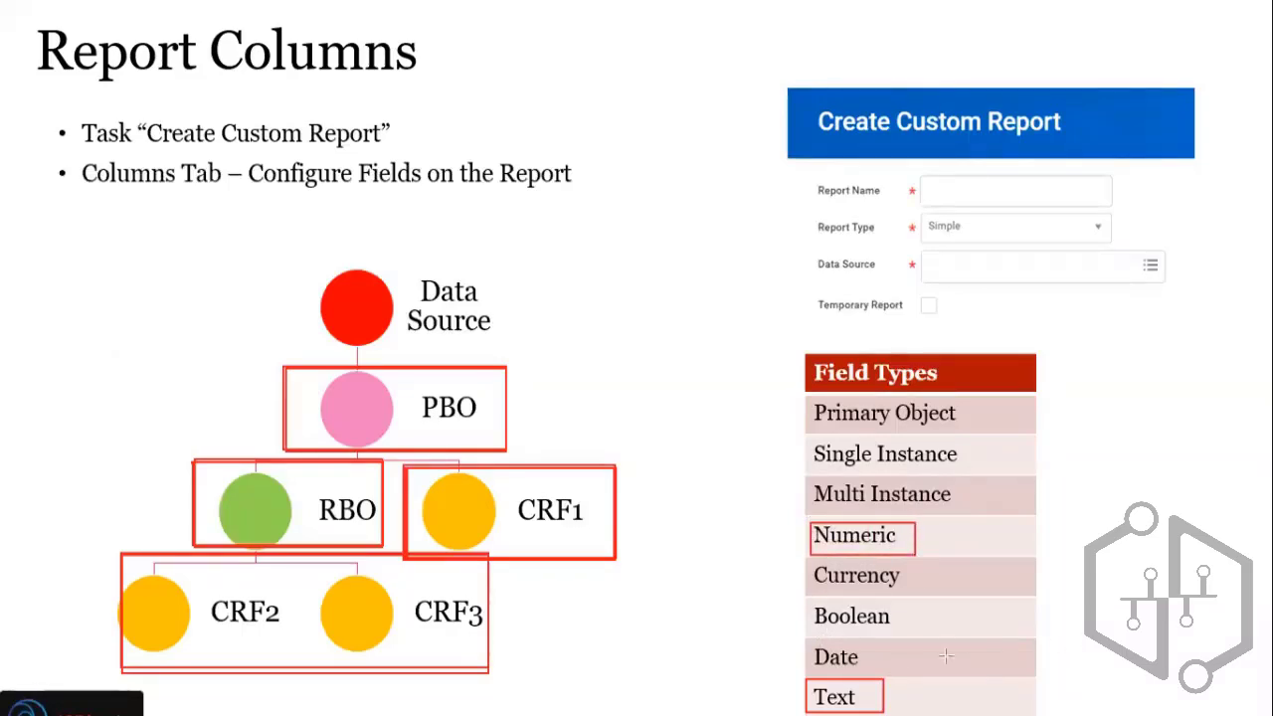
pyautogui.moveTo(807, 636)
pyautogui.mouseDown()
pyautogui.moveTo(879, 688)
pyautogui.moveTo(917, 689)
pyautogui.moveTo(906, 678)
pyautogui.mouseUp()
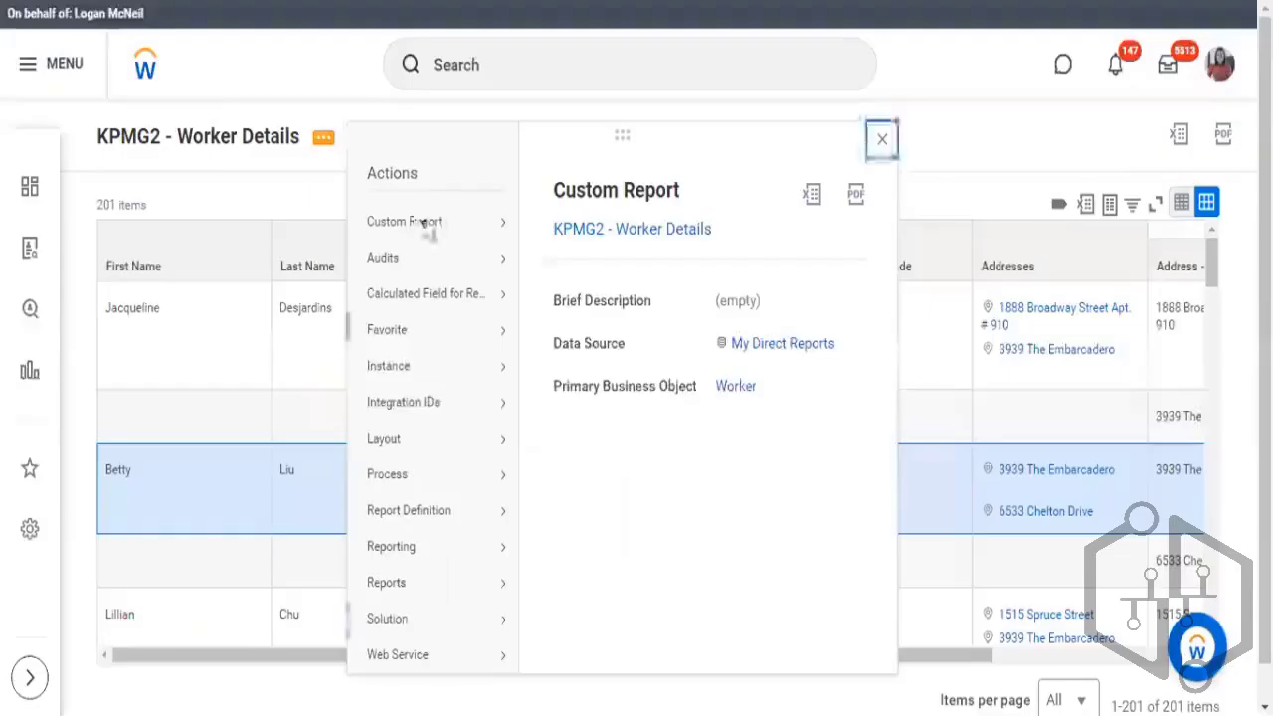
# Step: Open the KPMG2 - Worker Details custom report for editing and go to its report columns
pyautogui.moveTo(497, 230)
pyautogui.click(629, 237)
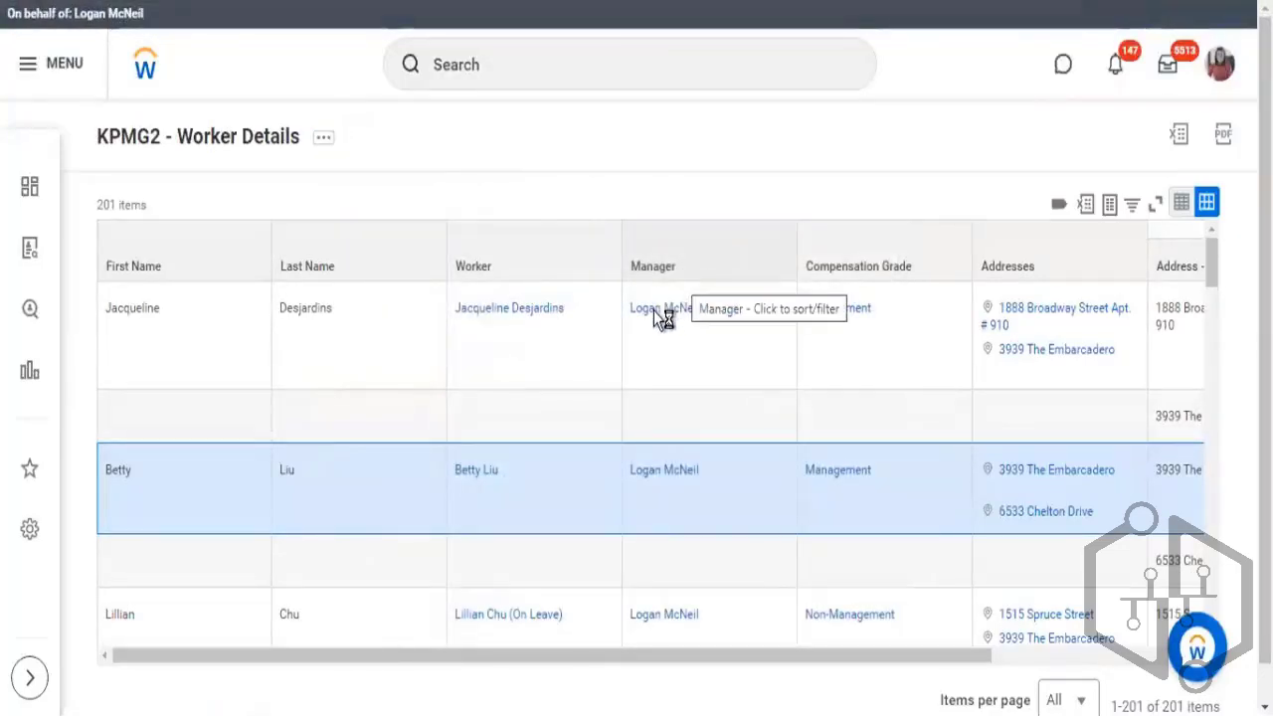
pyautogui.scroll(-4, 497, 403)
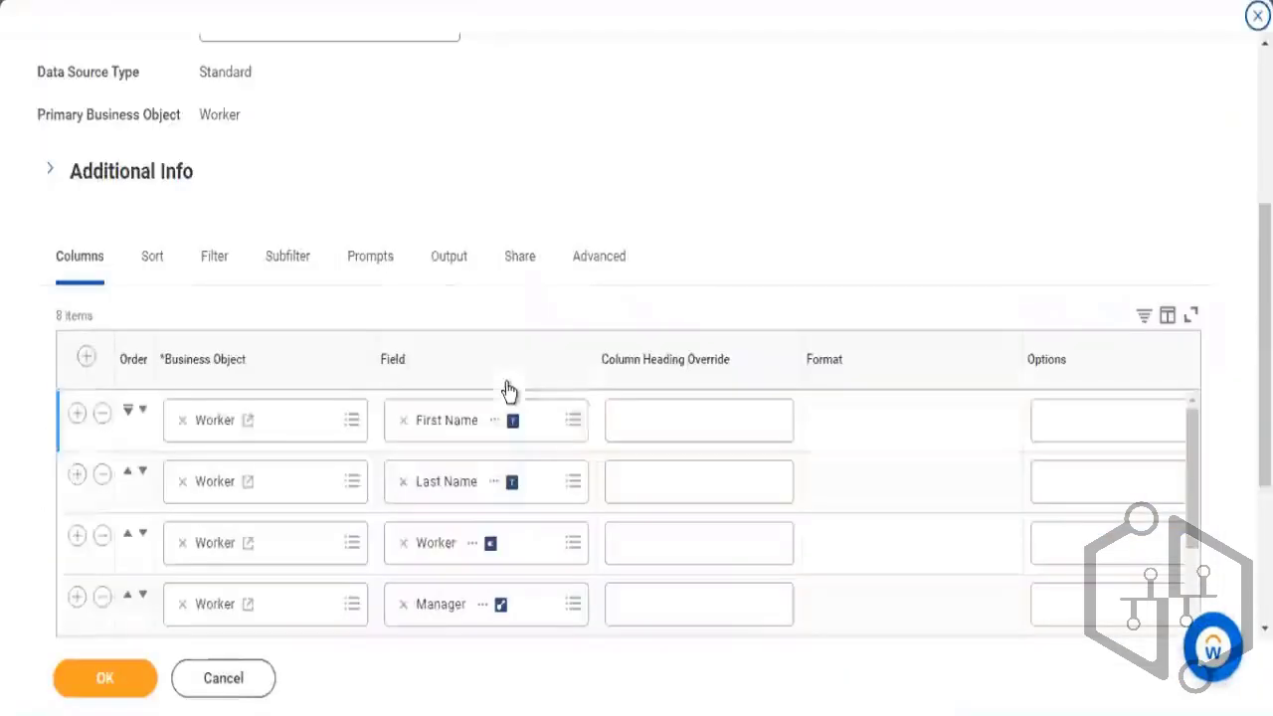
# Step: Replace the Last Name field with Age in the second report column, checking Age's field type in its details
pyautogui.click(402, 481)
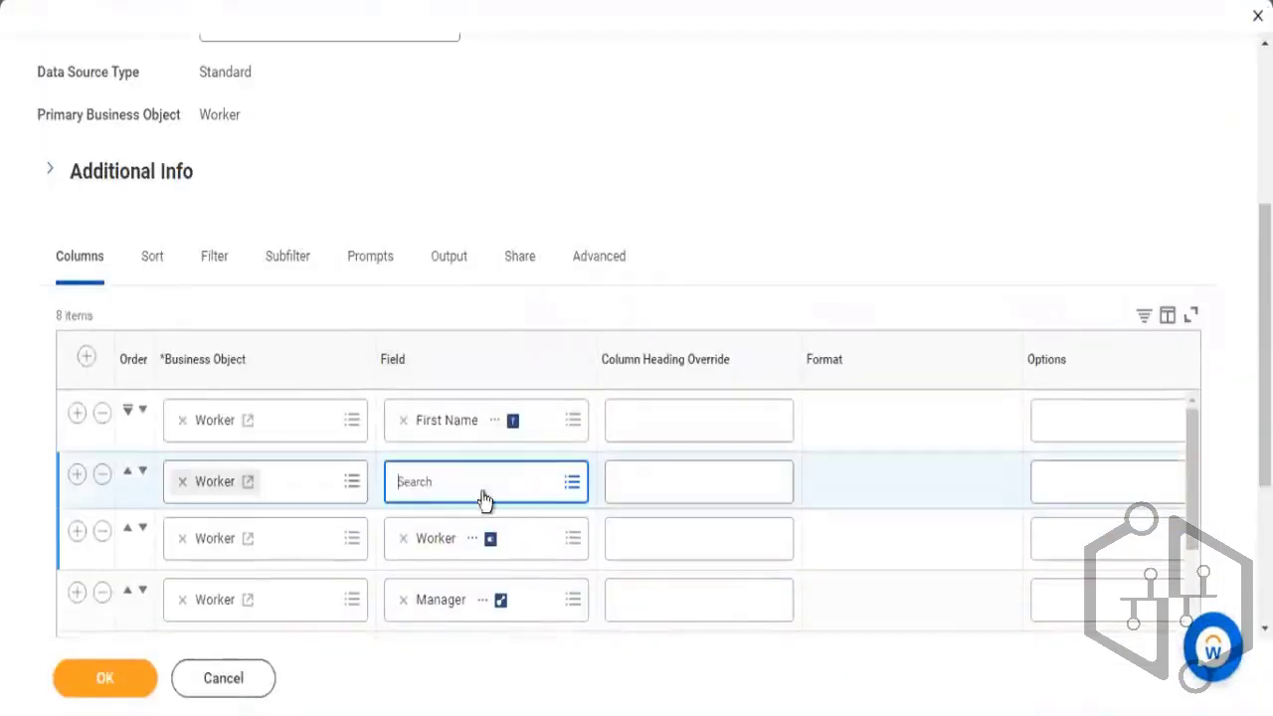
pyautogui.write('age')
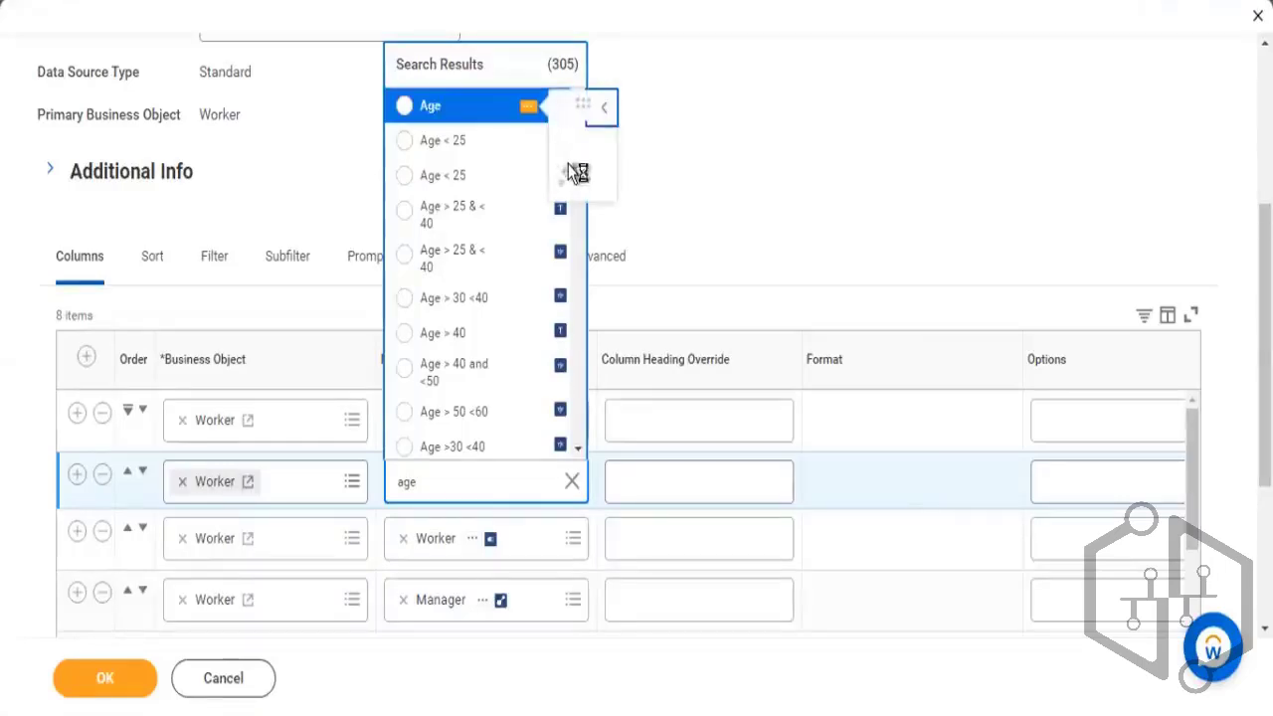
pyautogui.click(576, 169)
pyautogui.moveTo(742, 447); pyautogui.dragTo(783, 461)
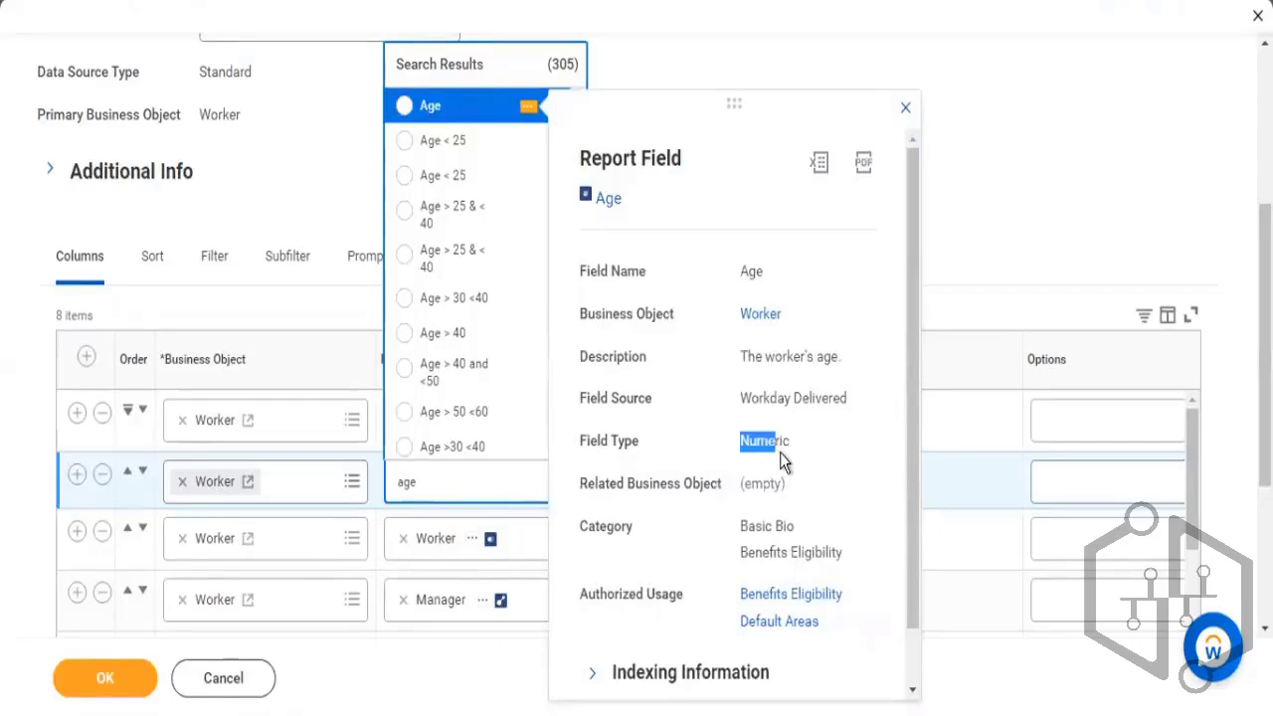
pyautogui.click(429, 107)
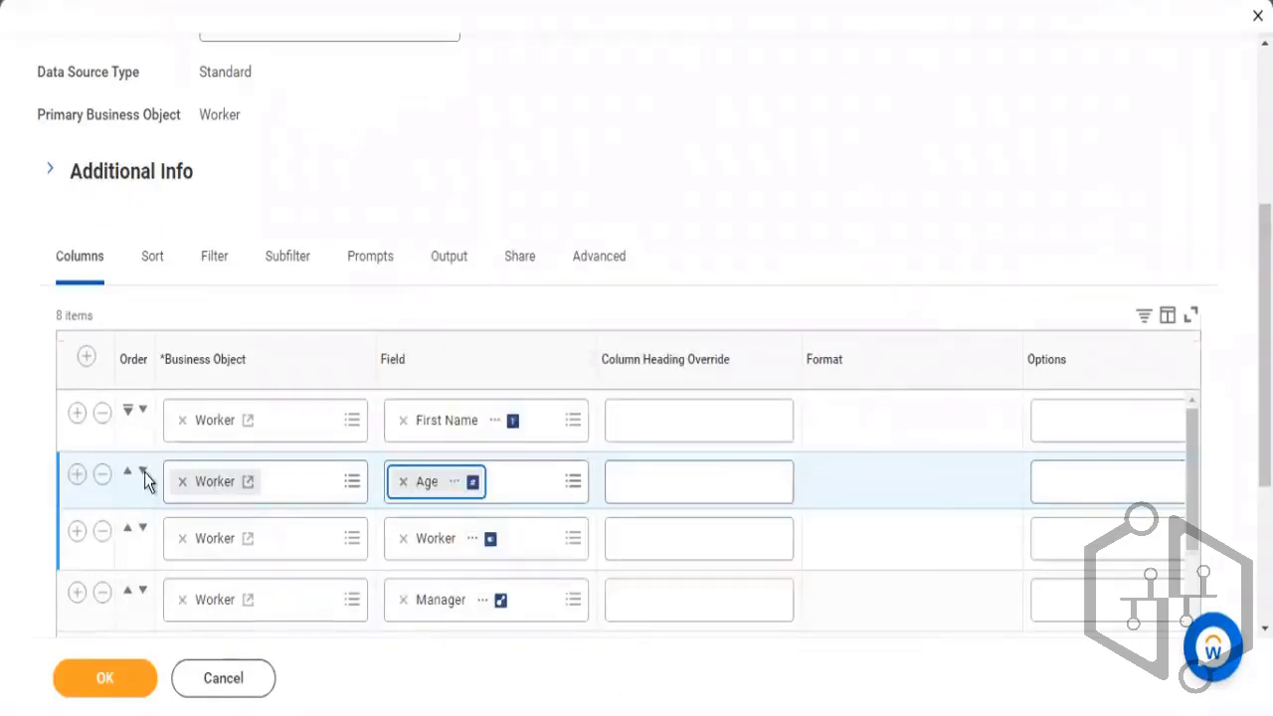
# Step: Give the Age column the Required Info option and move it one position down, below the Worker field
pyautogui.click(1050, 532)
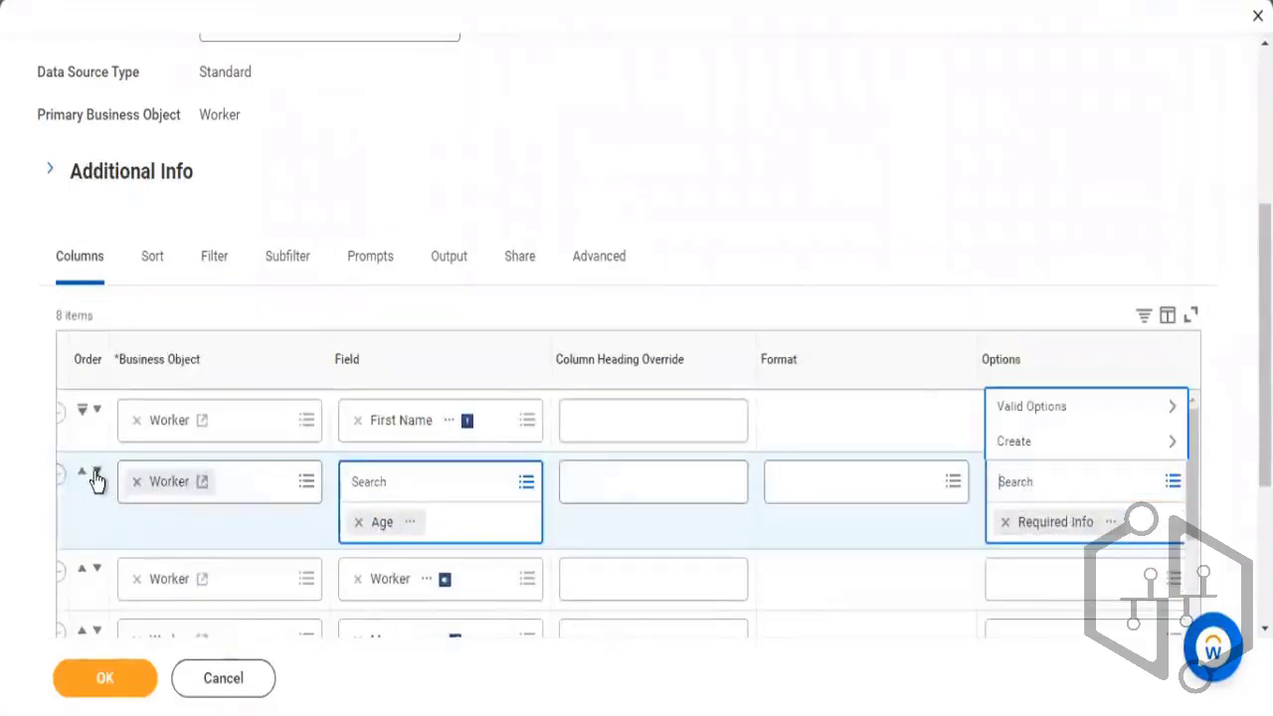
pyautogui.click(96, 472)
pyautogui.scroll(-3, 478, 319)
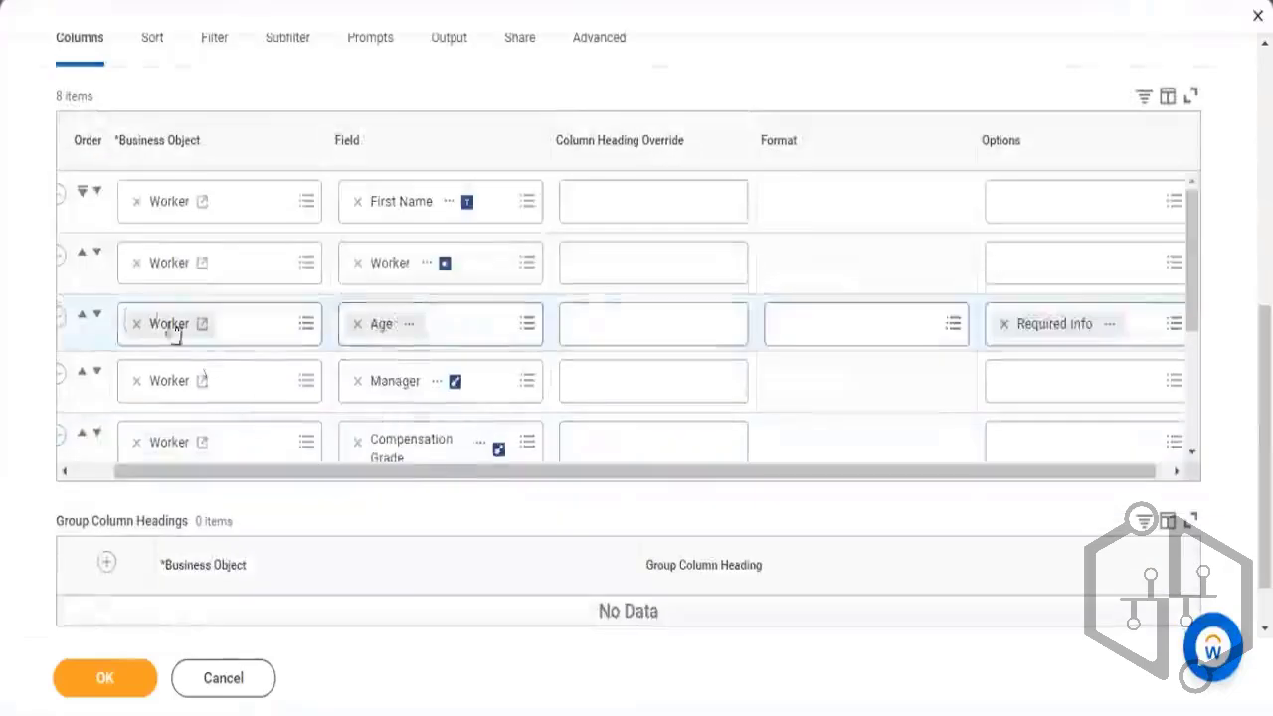
# Step: Insert a report column after the Worker field and set it to Hire Date, checking that field's type in its details
pyautogui.click(74, 472)
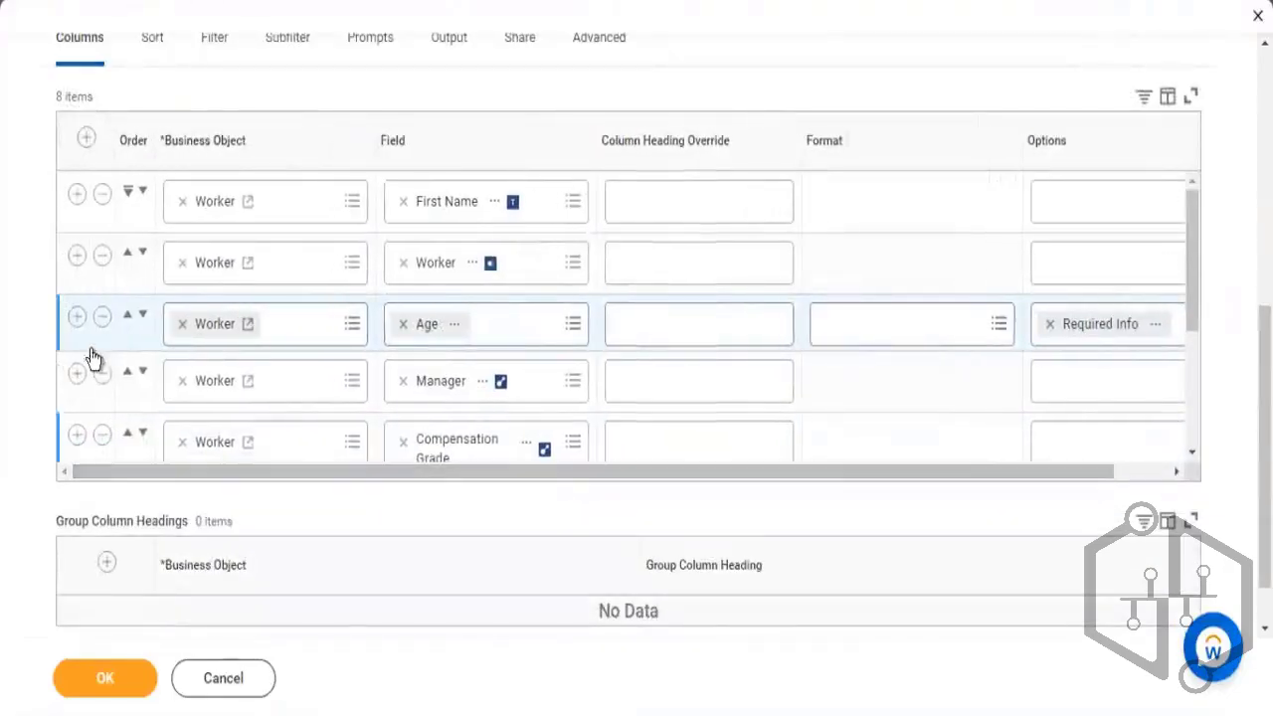
pyautogui.click(78, 260)
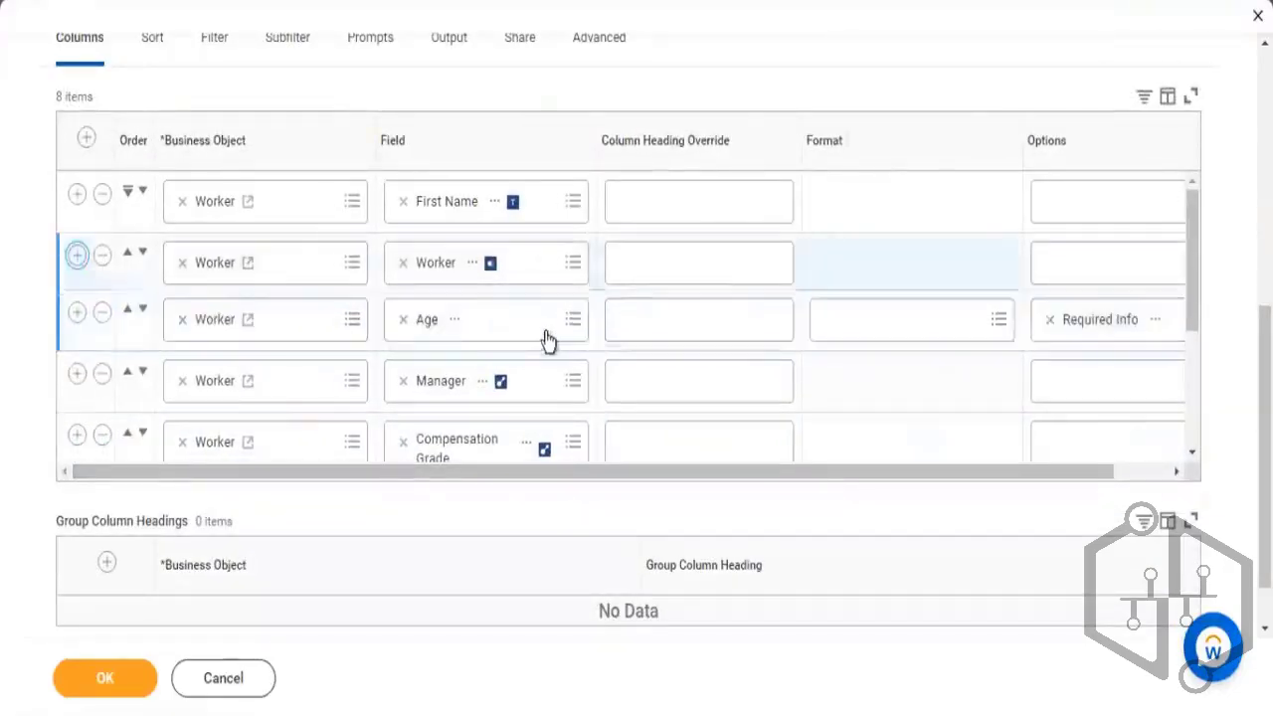
pyautogui.click(441, 323)
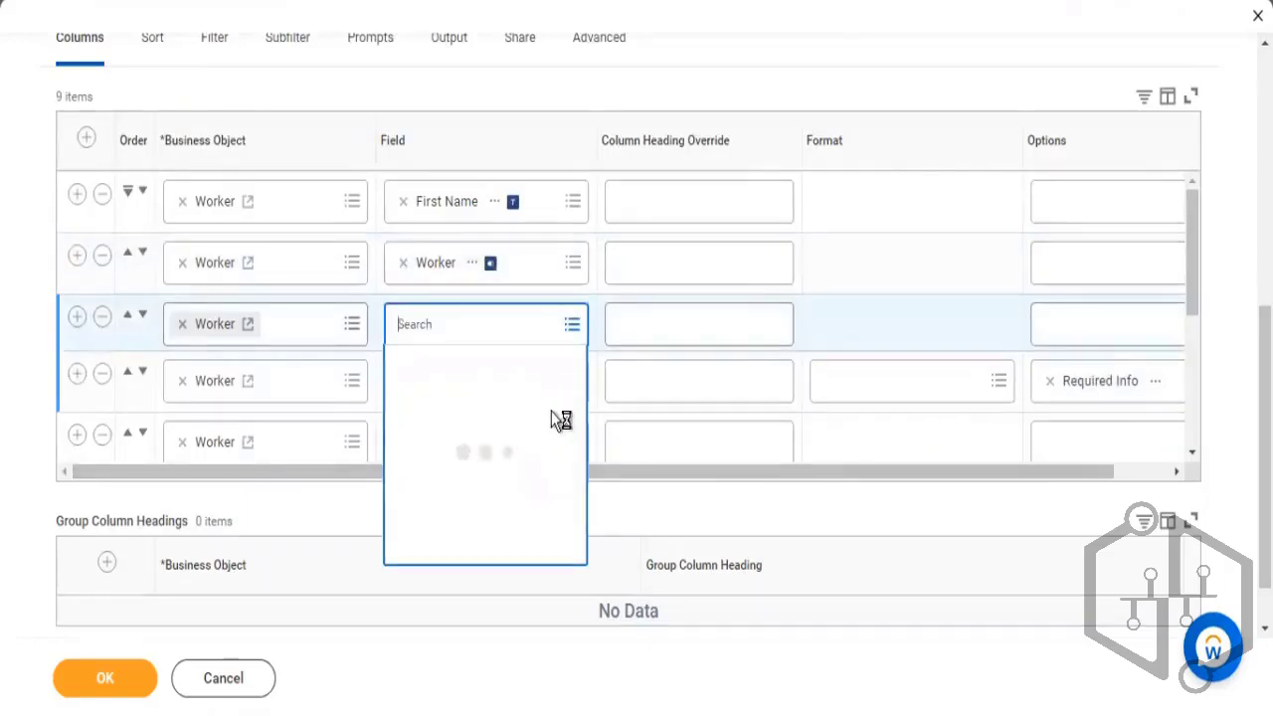
pyautogui.write('hire date')
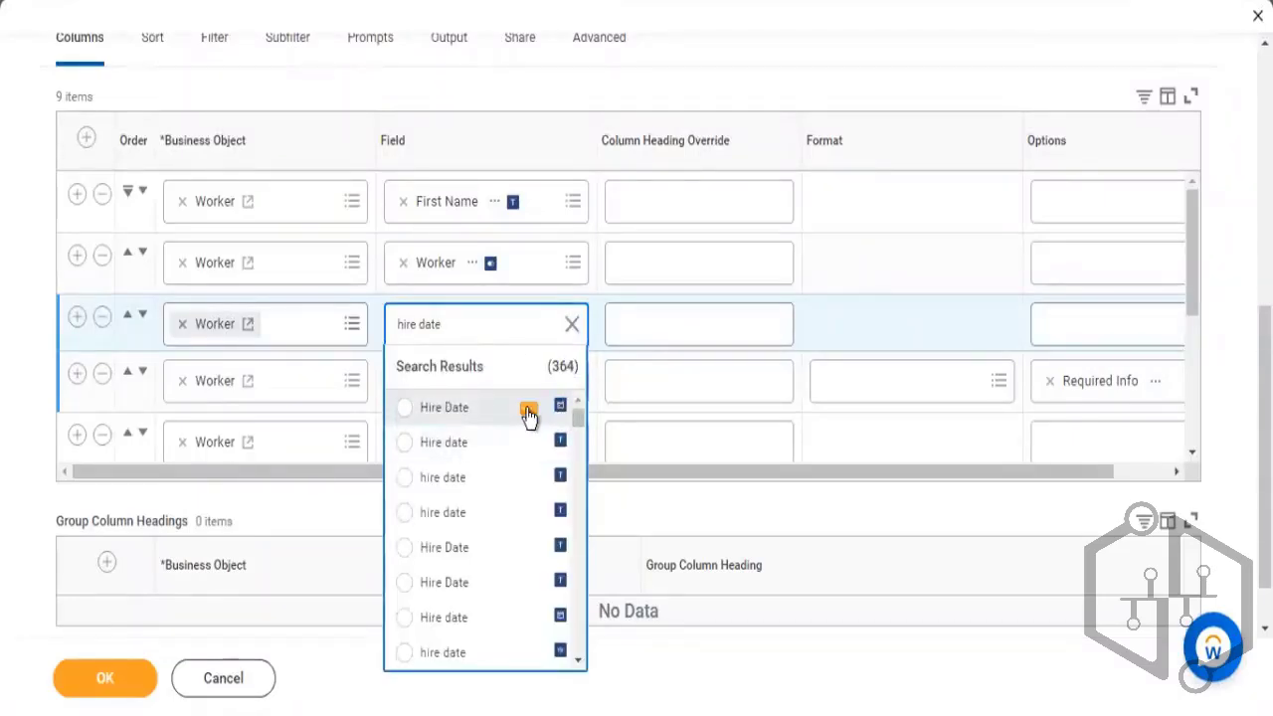
pyautogui.click(530, 410)
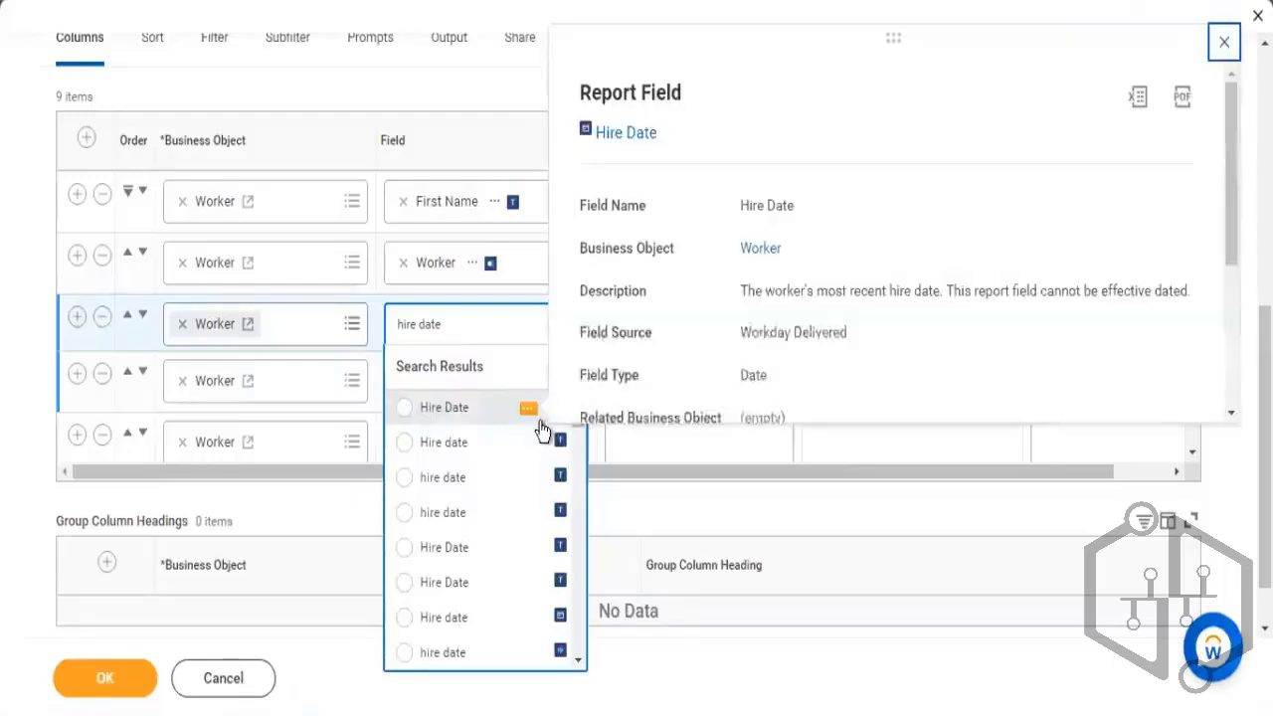
pyautogui.moveTo(736, 379); pyautogui.dragTo(777, 389)
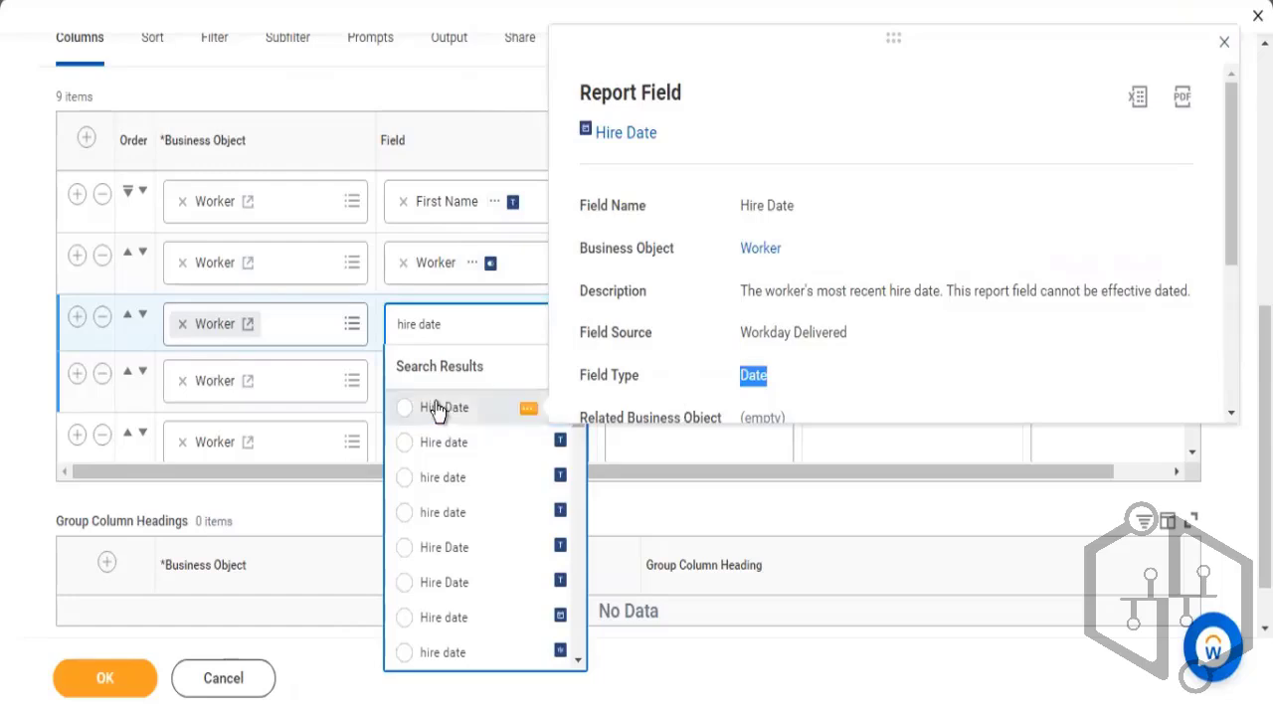
pyautogui.press('Return')
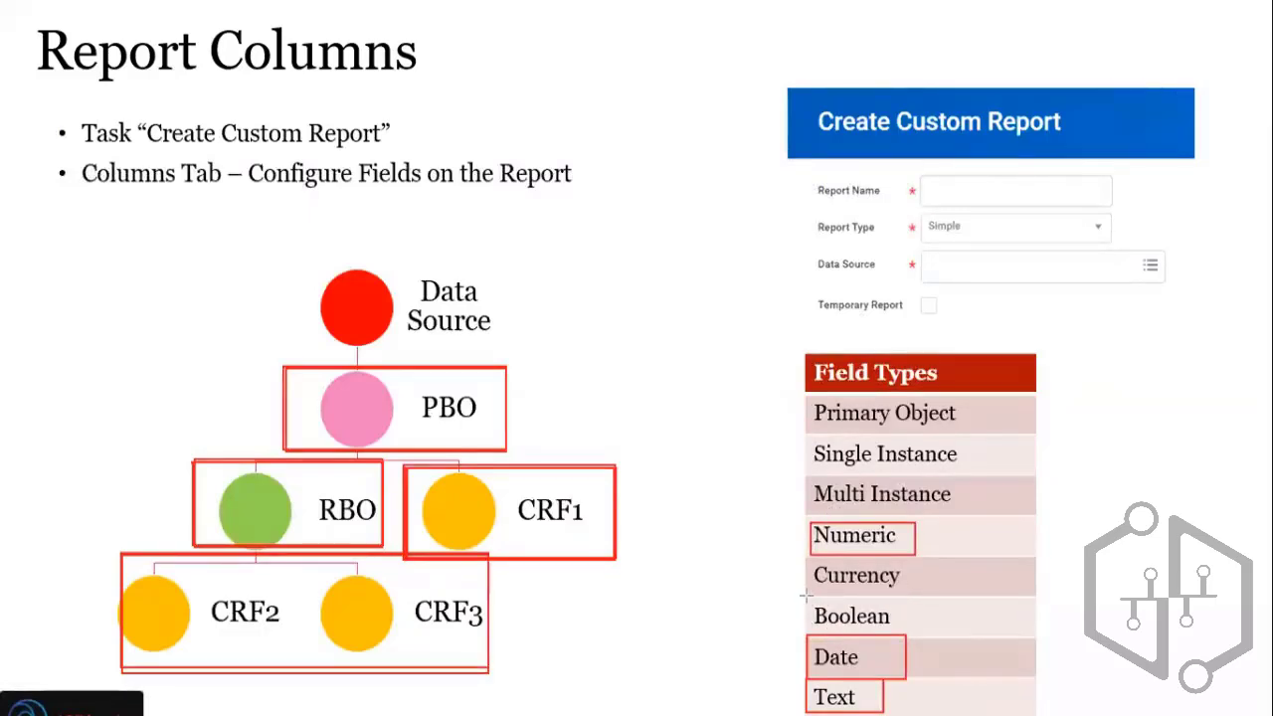
pyautogui.moveTo(805, 594); pyautogui.dragTo(908, 630)
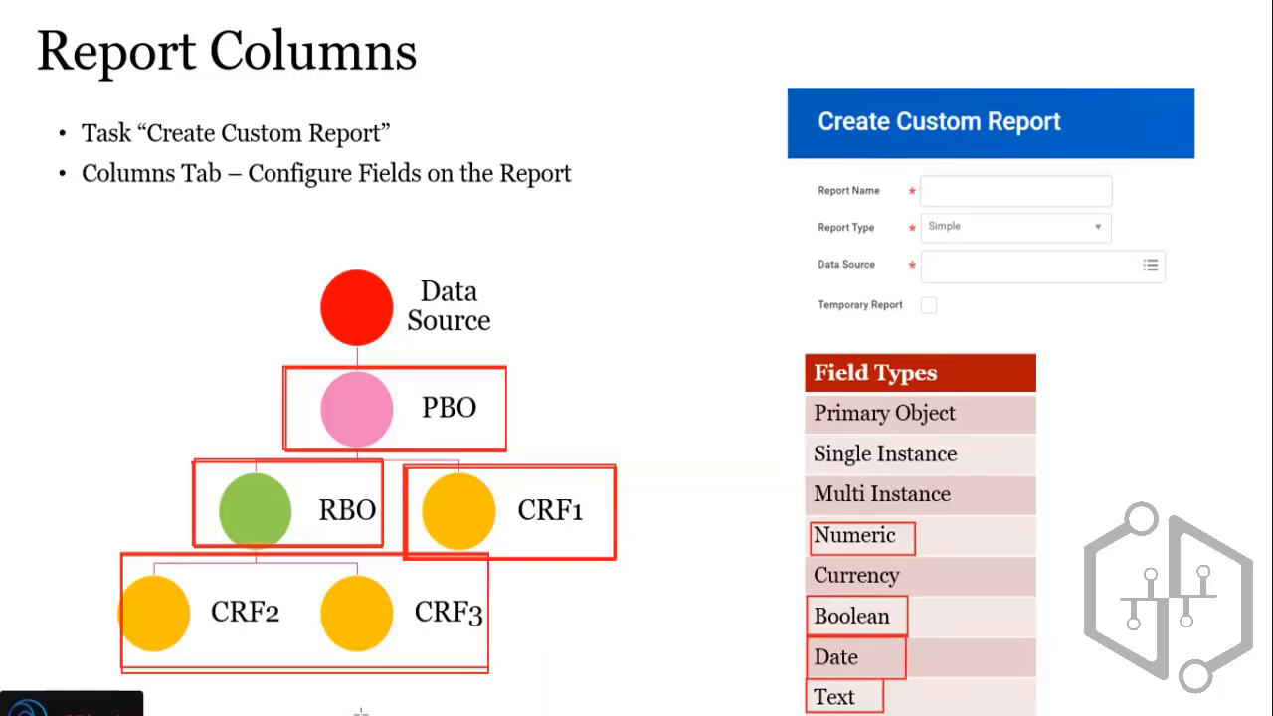
# Step: Switch back to the Workday report, insert a column after Age and search its field for "is manager"
pyautogui.hotkey('alt', 'Tab')
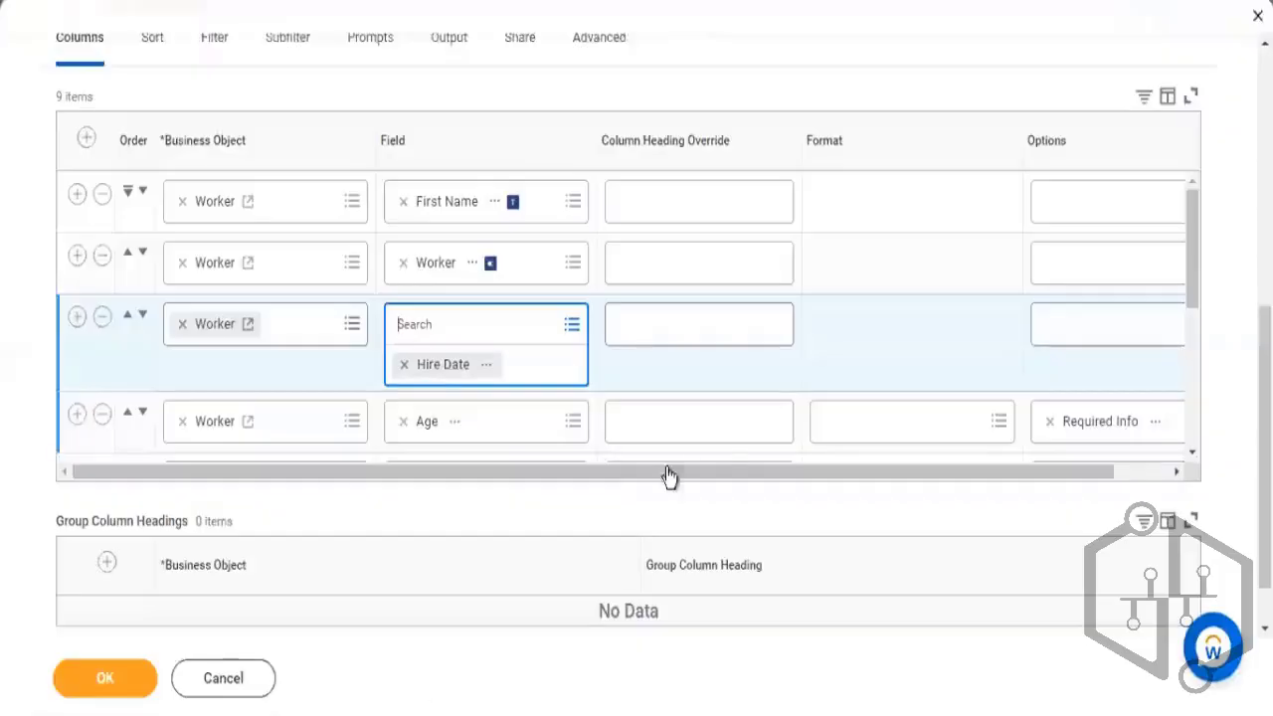
pyautogui.click(942, 348)
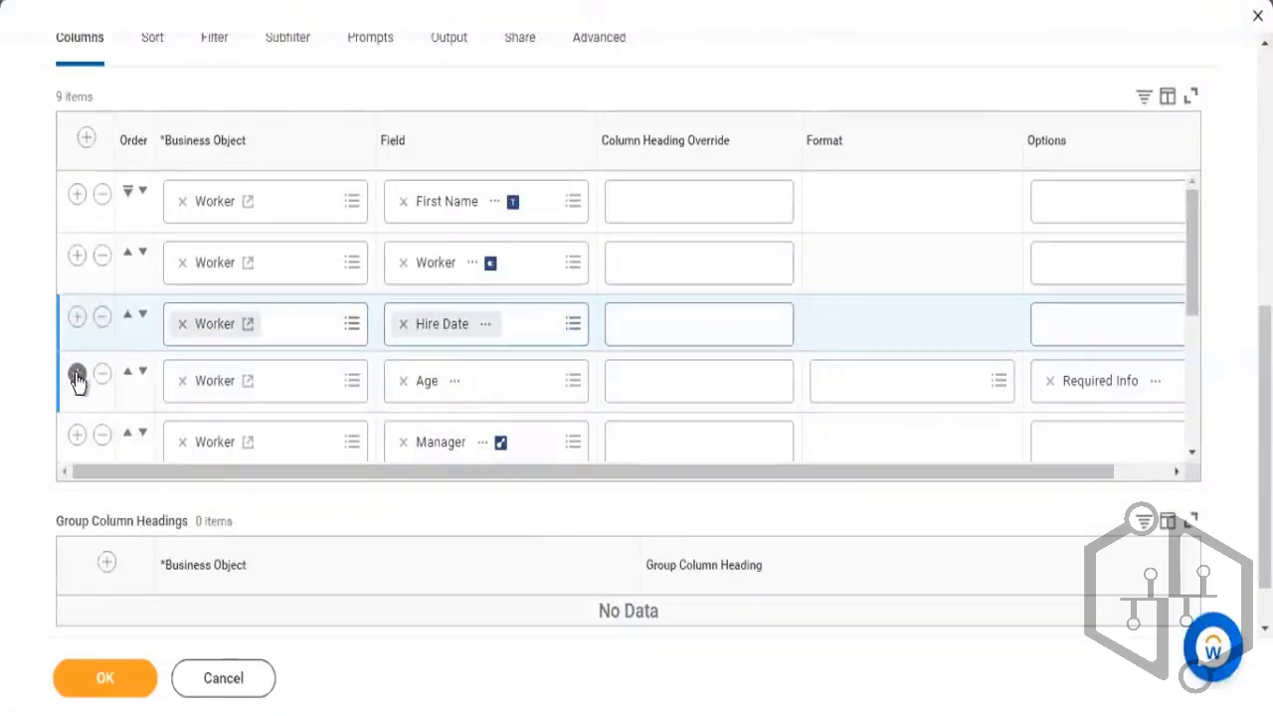
pyautogui.click(297, 387)
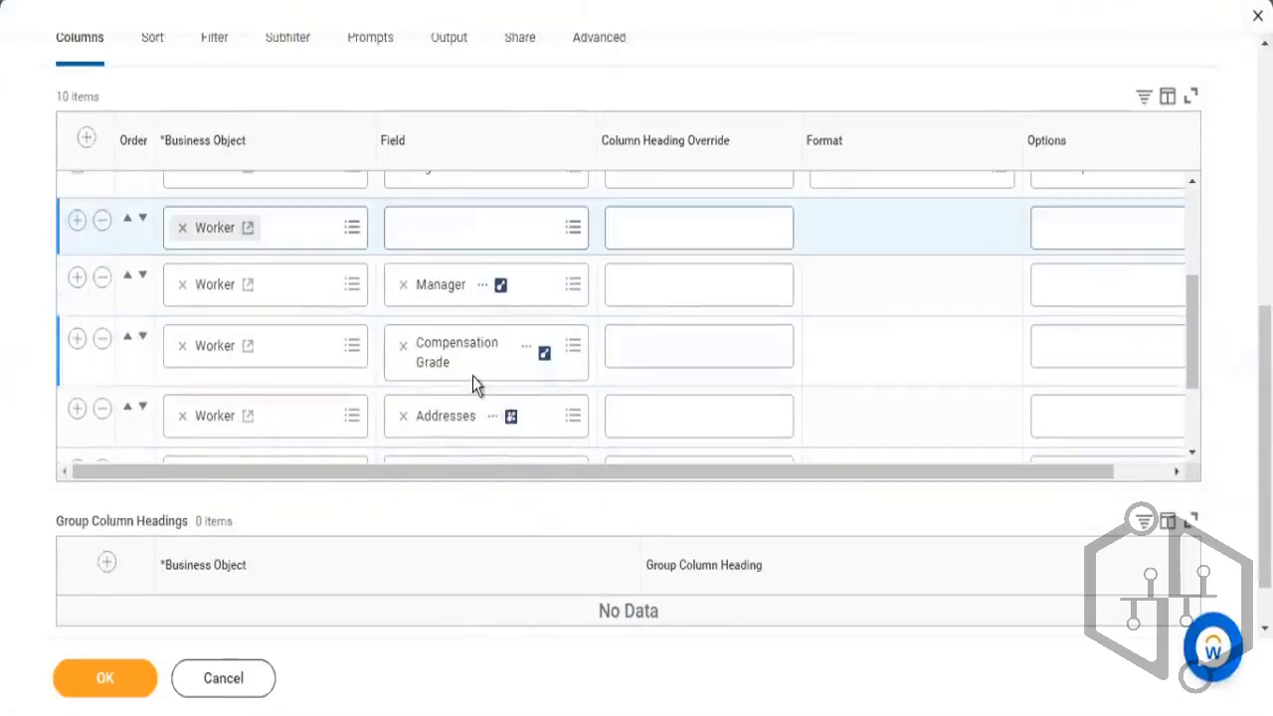
pyautogui.click(442, 225)
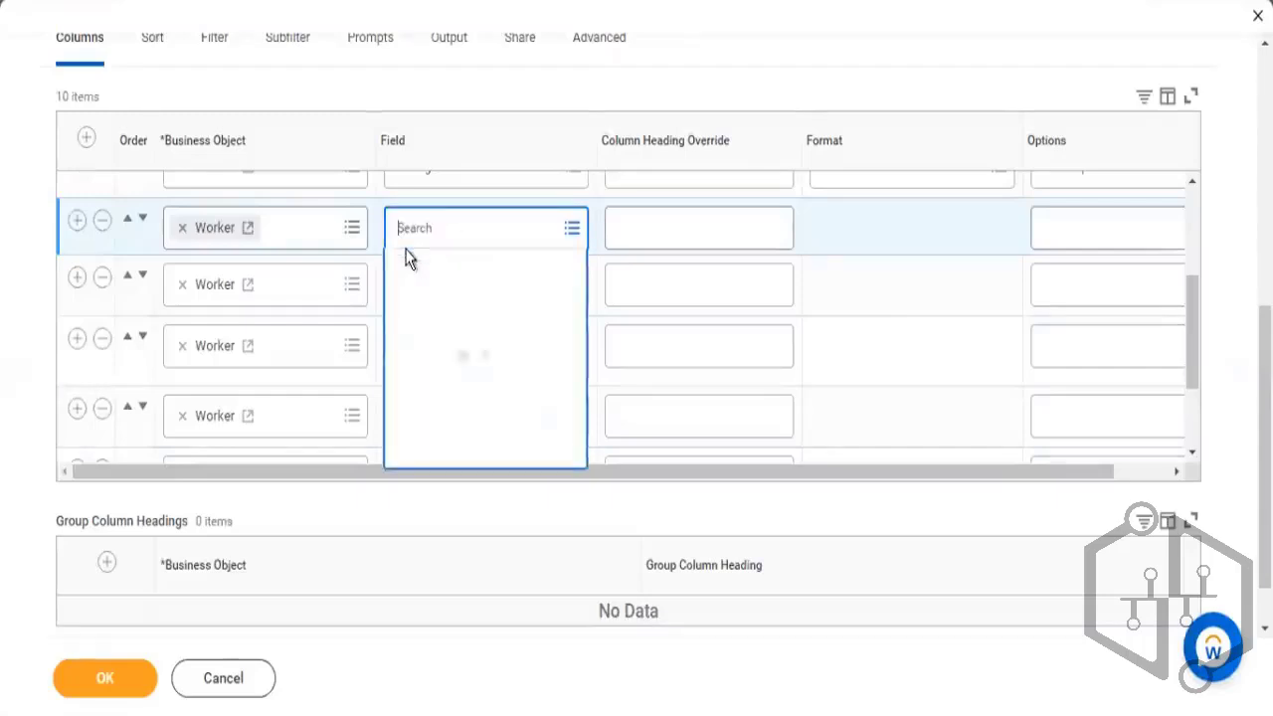
pyautogui.write('is manager')
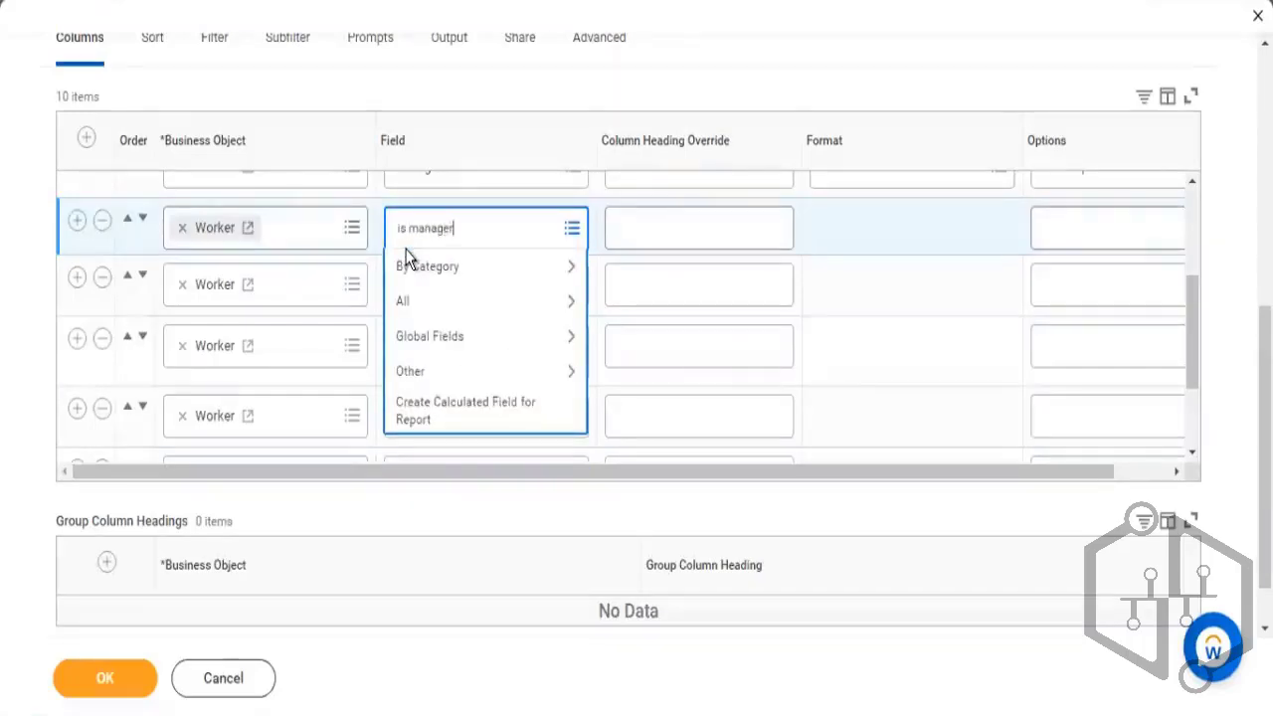
pyautogui.press('Return')
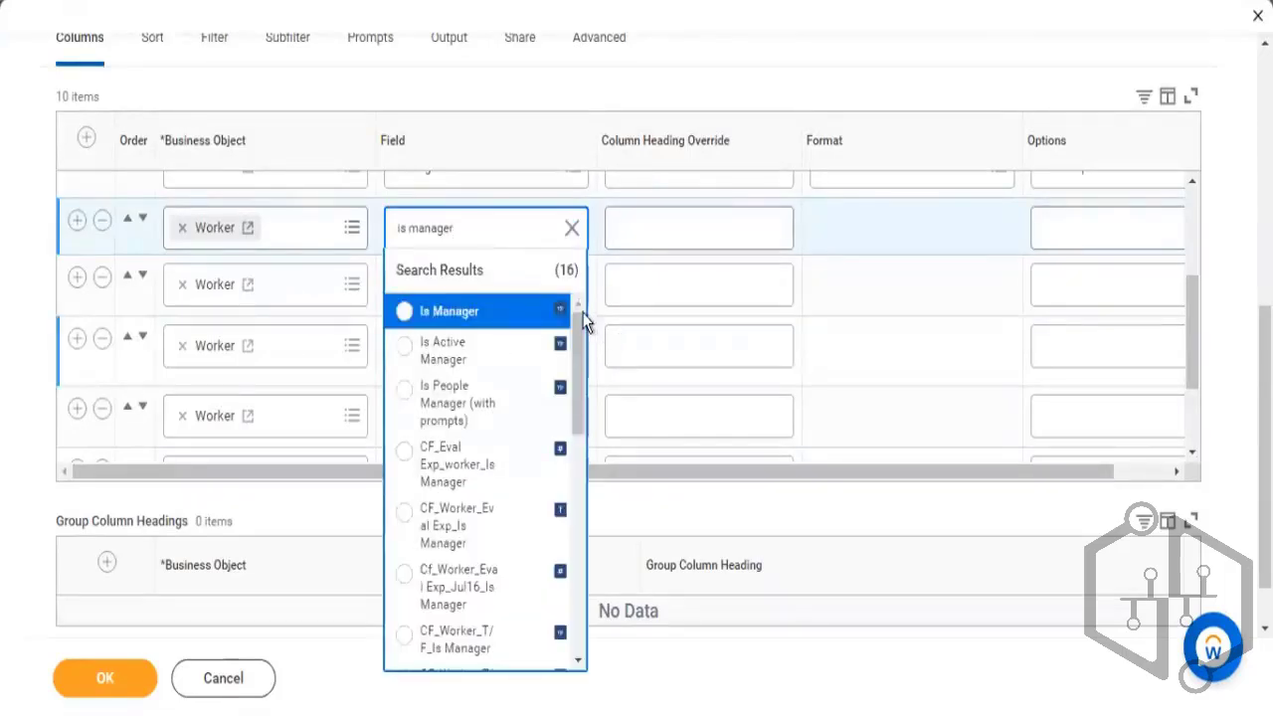
# Step: Review the field type and description of Is Manager, and choose it as the new column's field
pyautogui.click(527, 314)
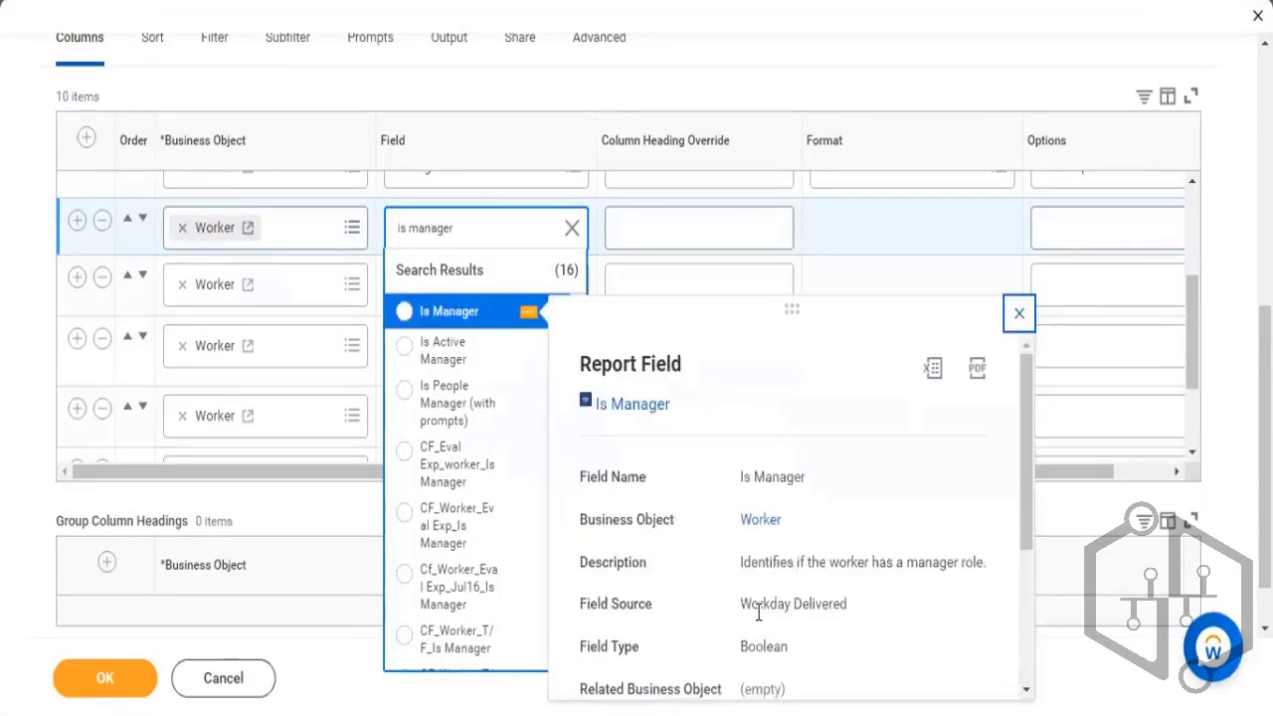
pyautogui.moveTo(747, 652); pyautogui.dragTo(784, 647)
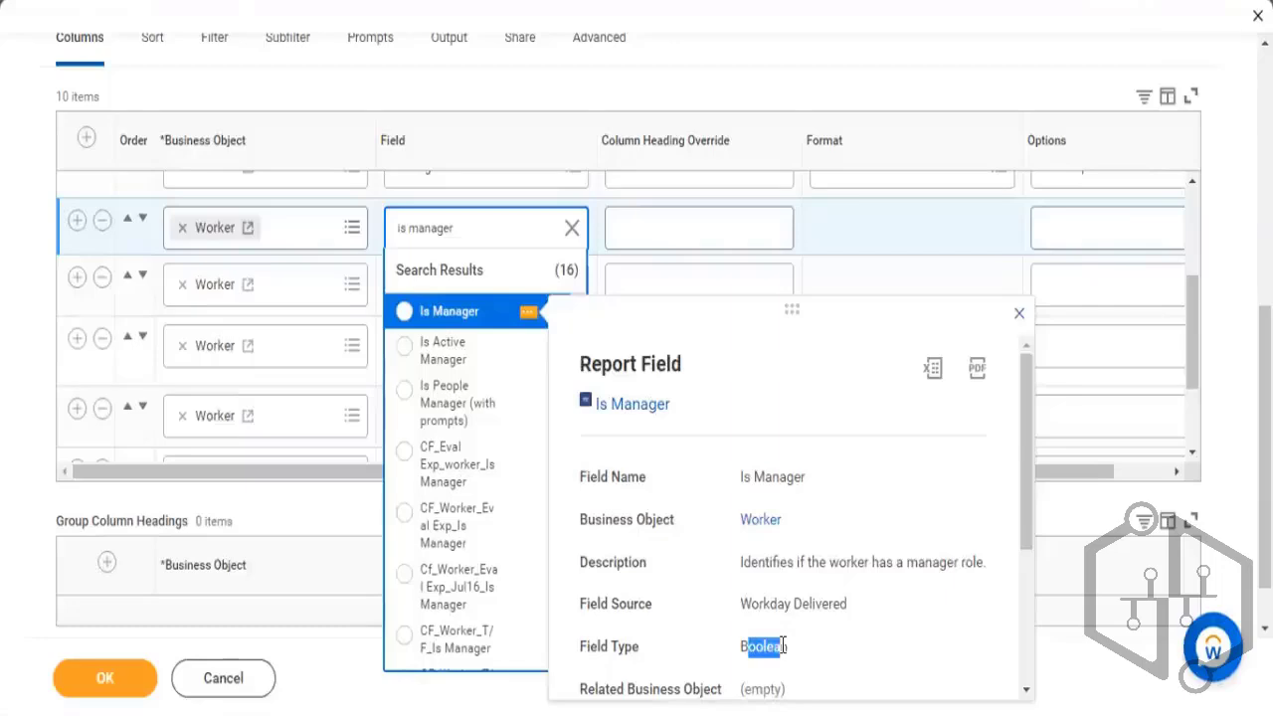
pyautogui.moveTo(836, 557); pyautogui.dragTo(973, 565)
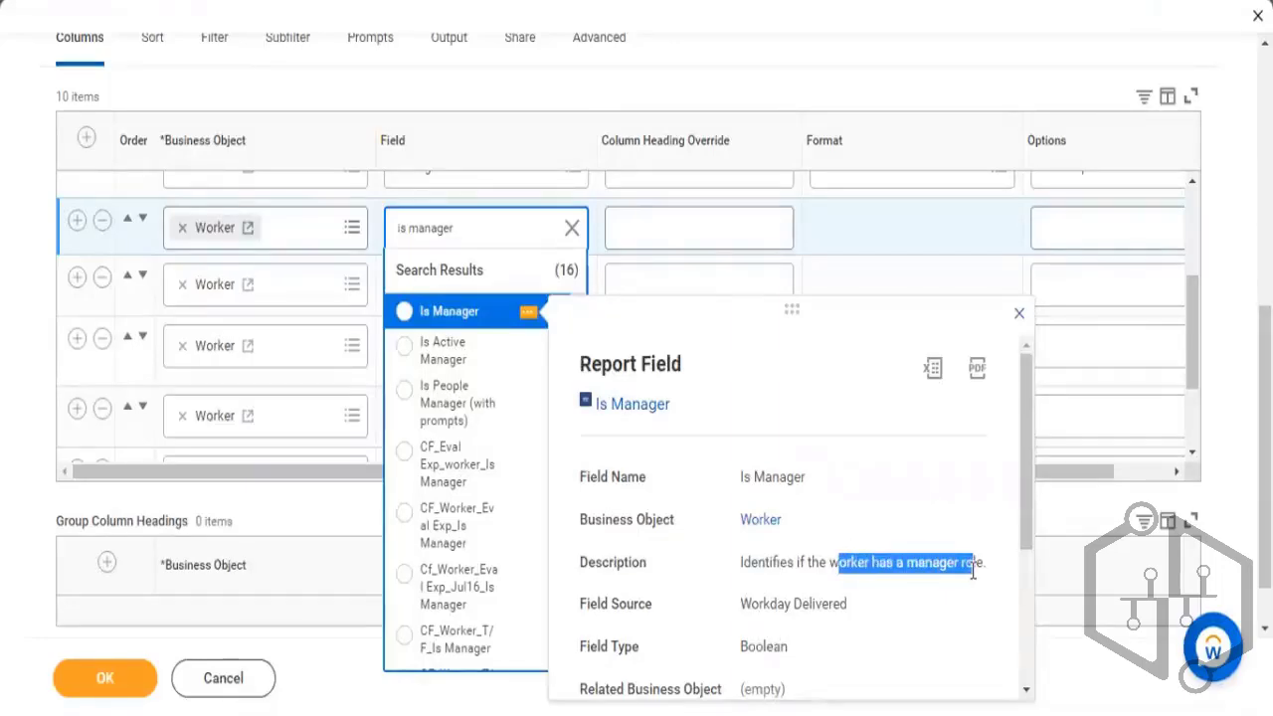
pyautogui.click(455, 322)
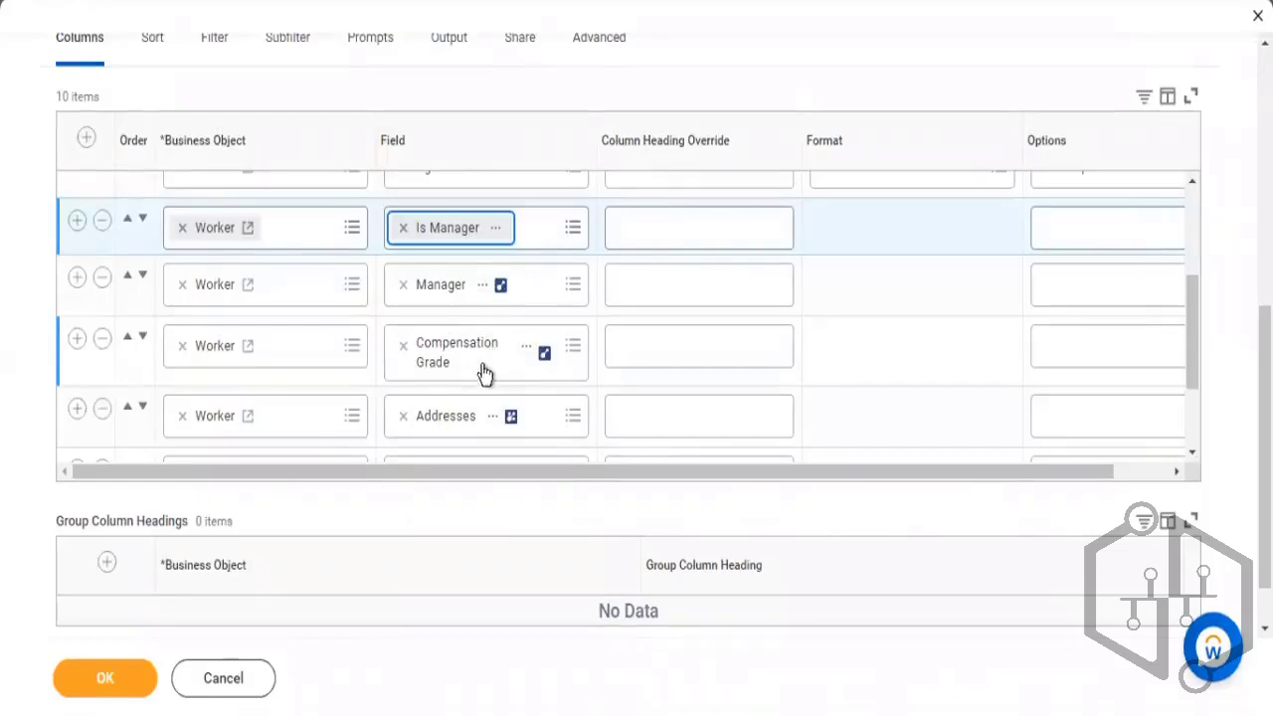
# Step: Save and run the report, and examine the workers' Age and Is Manager values in its output
pyautogui.click(134, 677)
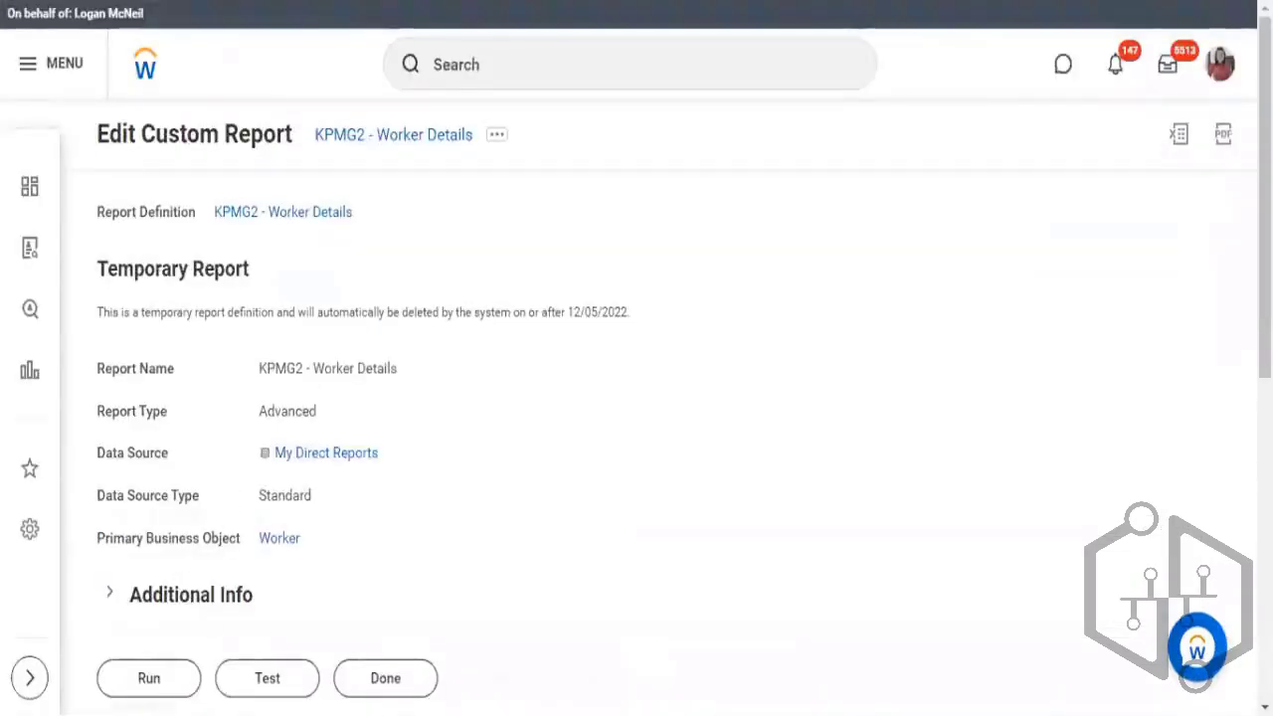
pyautogui.click(152, 685)
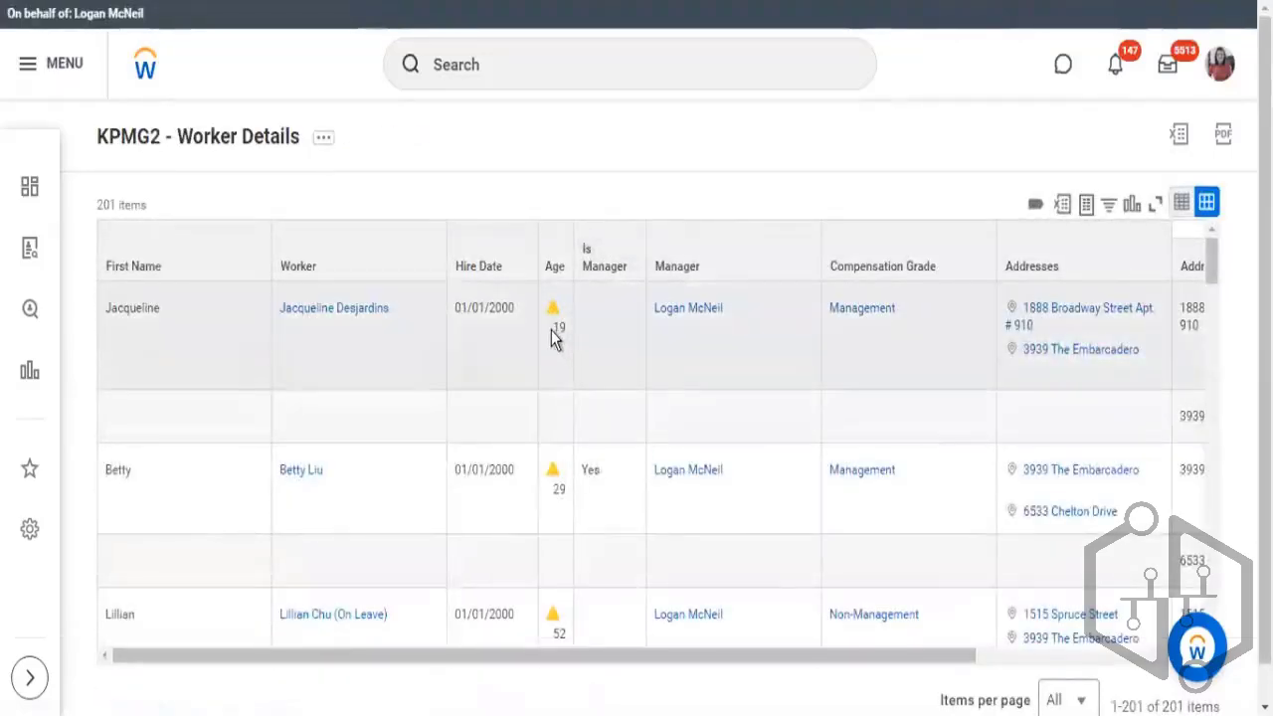
pyautogui.doubleClick(572, 331)
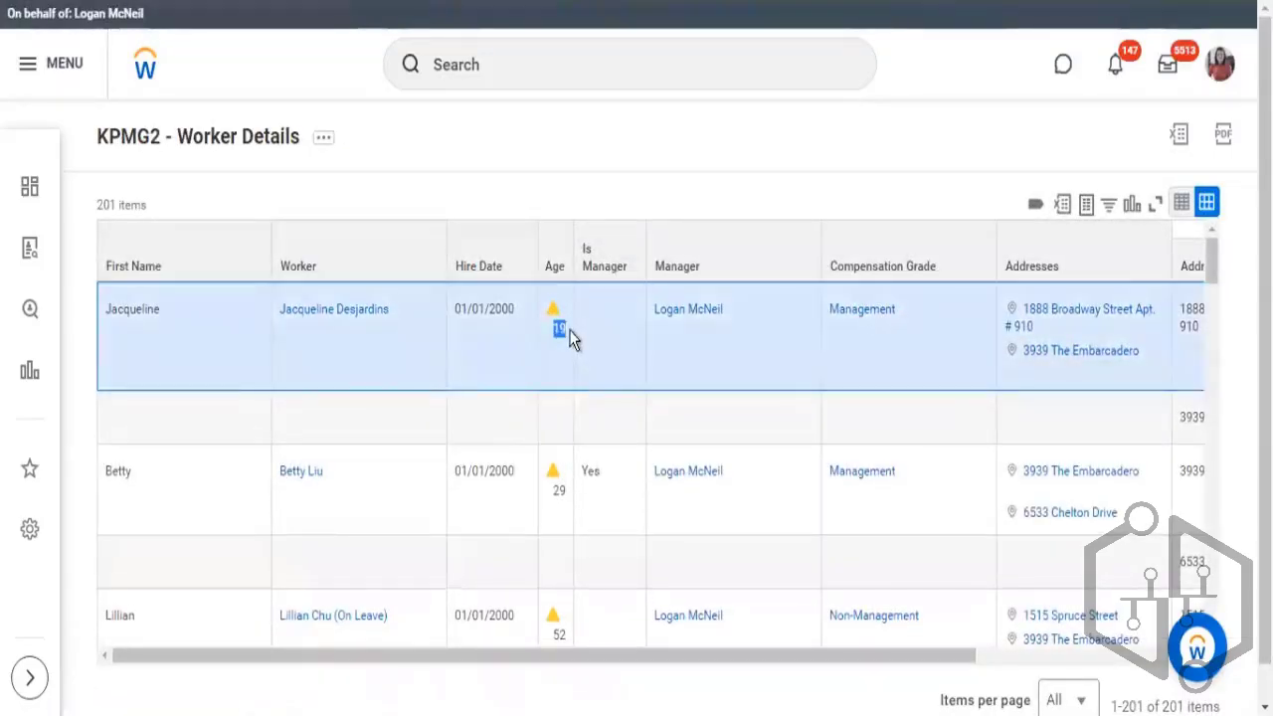
pyautogui.scroll(-2, 637, 404)
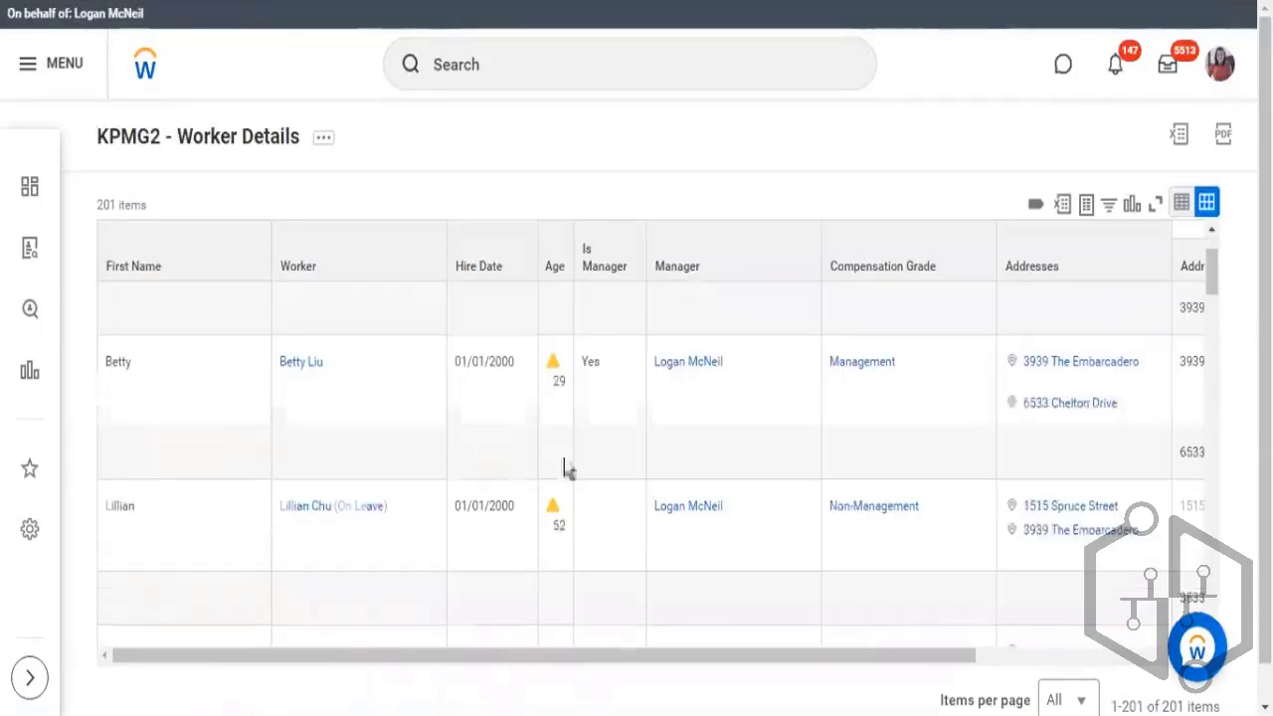
pyautogui.moveTo(462, 362); pyautogui.dragTo(602, 371)
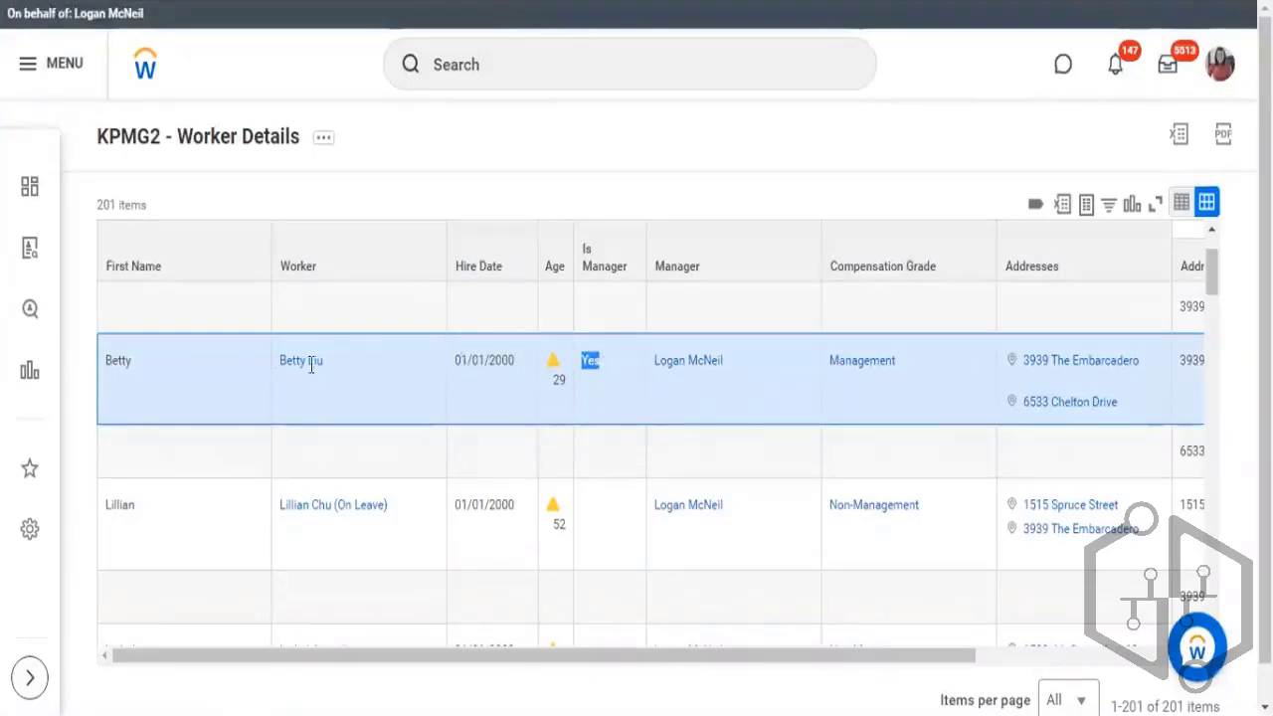
pyautogui.moveTo(325, 365); pyautogui.dragTo(272, 365)
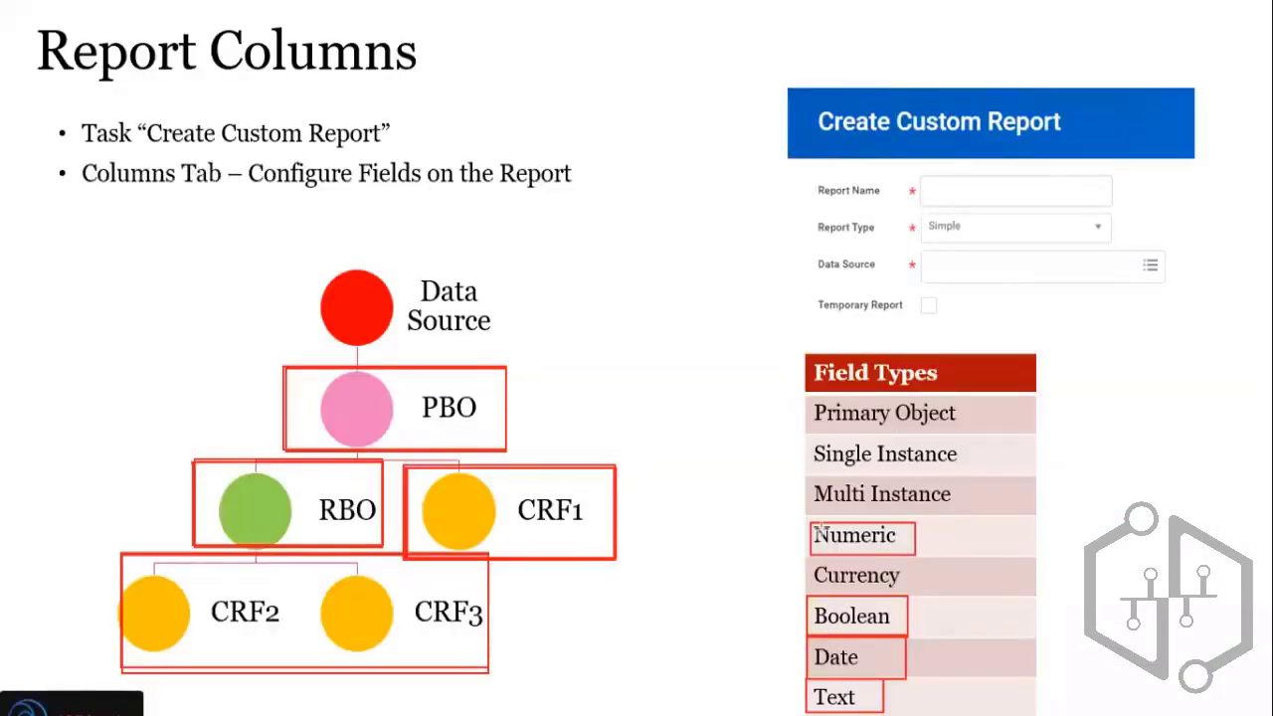
pyautogui.moveTo(807, 557); pyautogui.dragTo(922, 593)
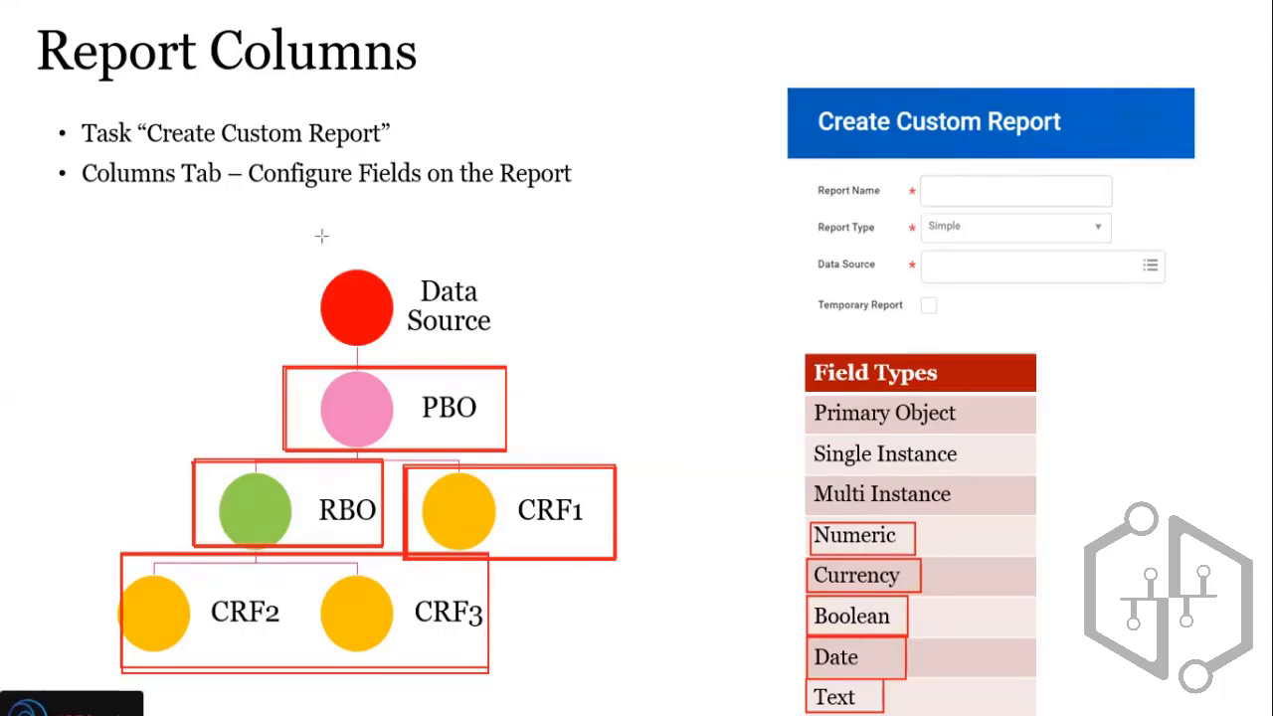
# Step: Switch back to Workday and open the KPMG2 - Worker Details custom report for editing at its column definitions
pyautogui.hotkey('alt', 'Tab')
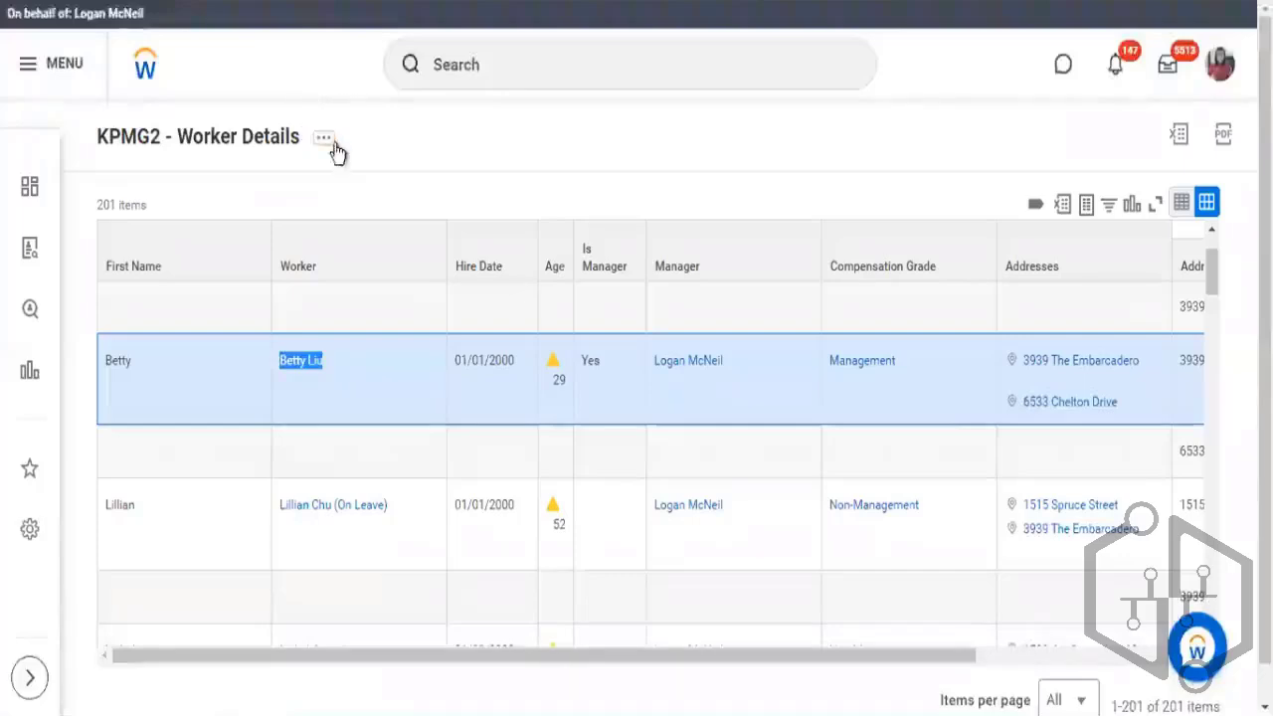
pyautogui.click(325, 139)
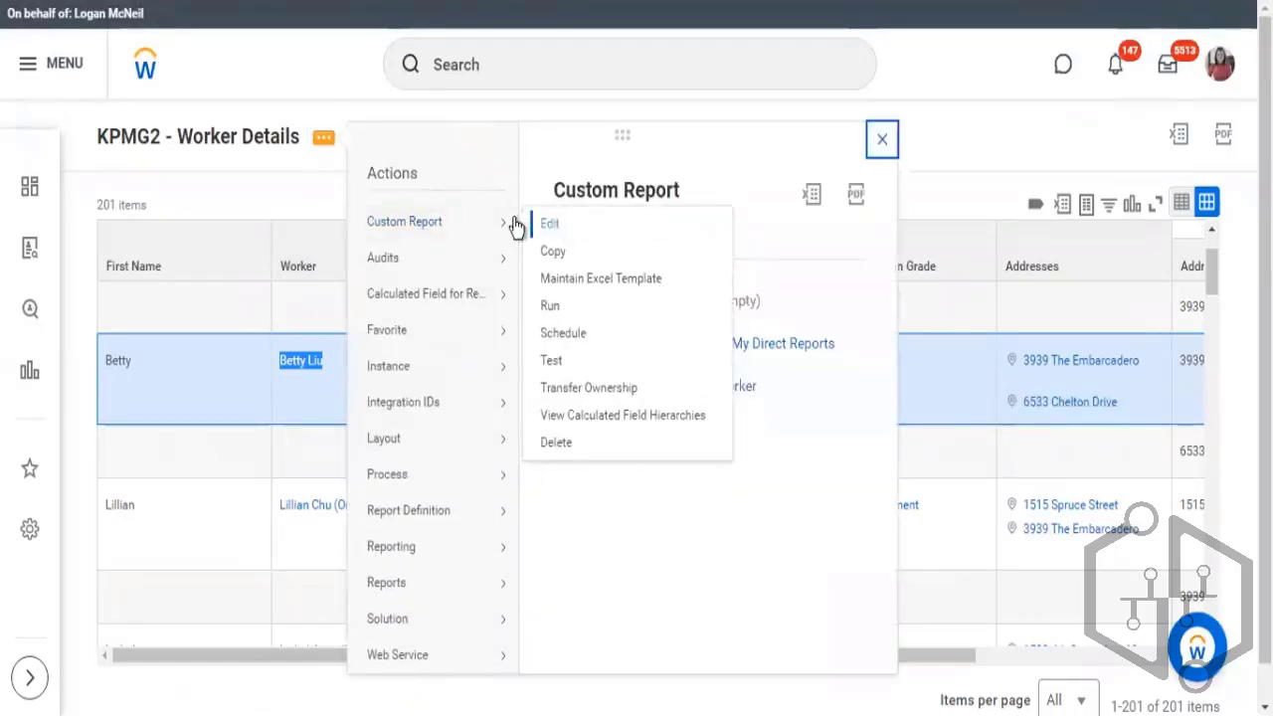
pyautogui.click(550, 227)
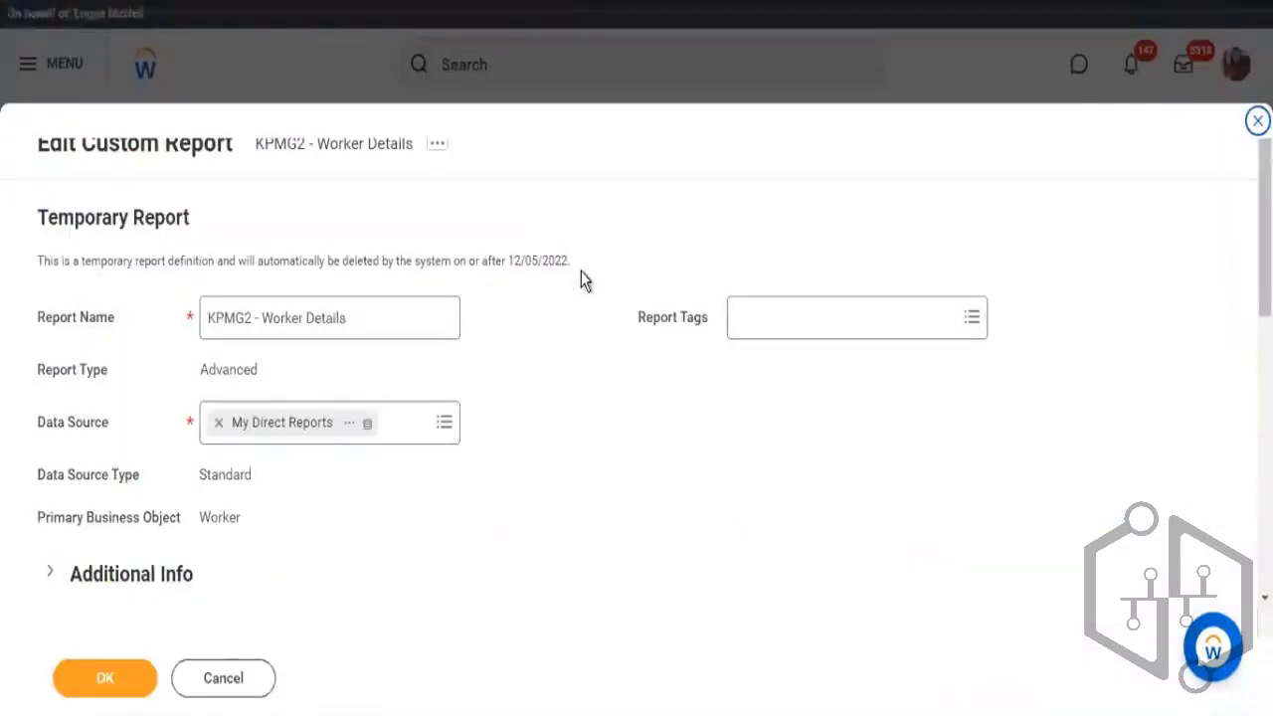
pyautogui.scroll(-5, 600, 310)
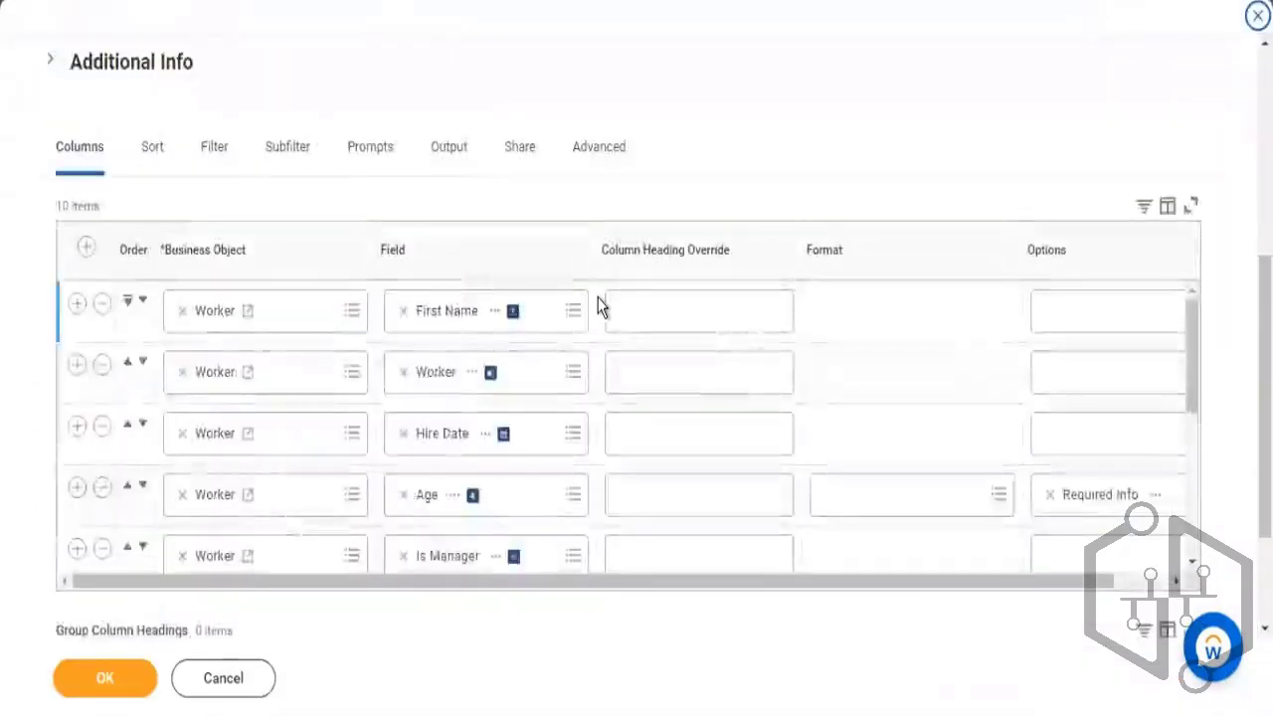
pyautogui.scroll(-2, 170, 404)
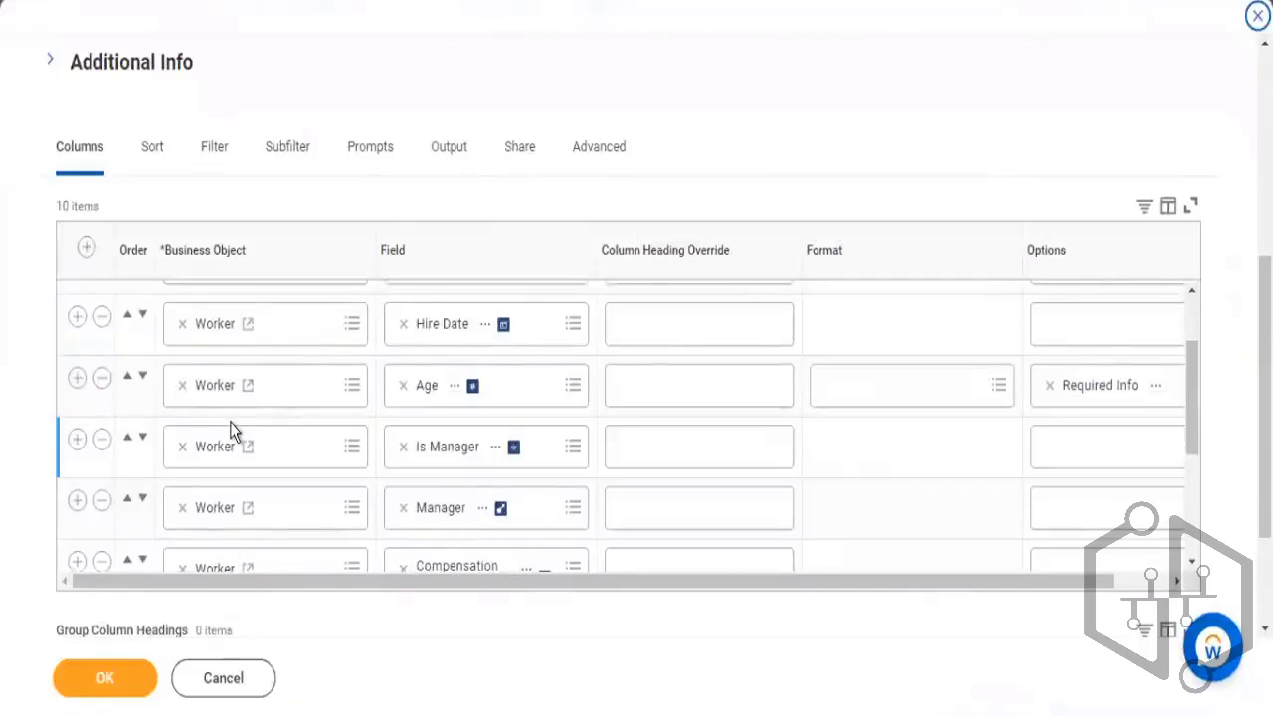
pyautogui.scroll(2, 230, 422)
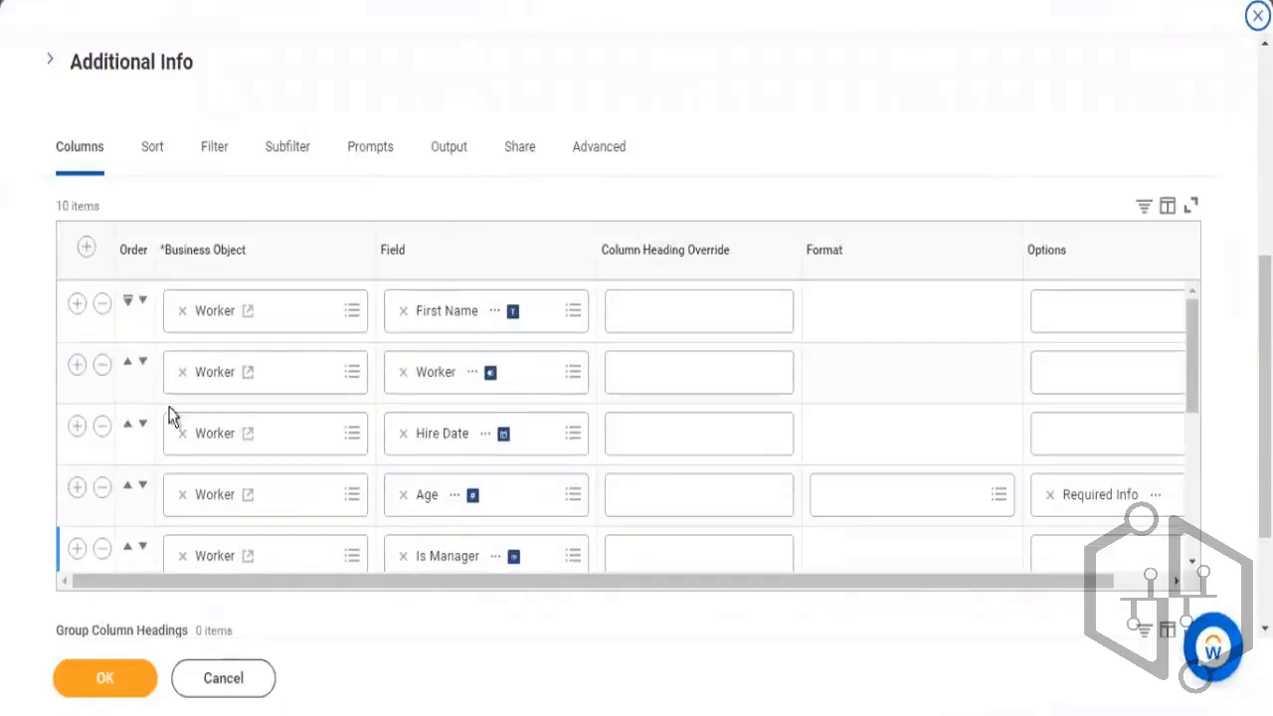
# Step: Insert a report column after Age, check the field type of Total Base Pay - Amount and set it as the column's field
pyautogui.click(77, 487)
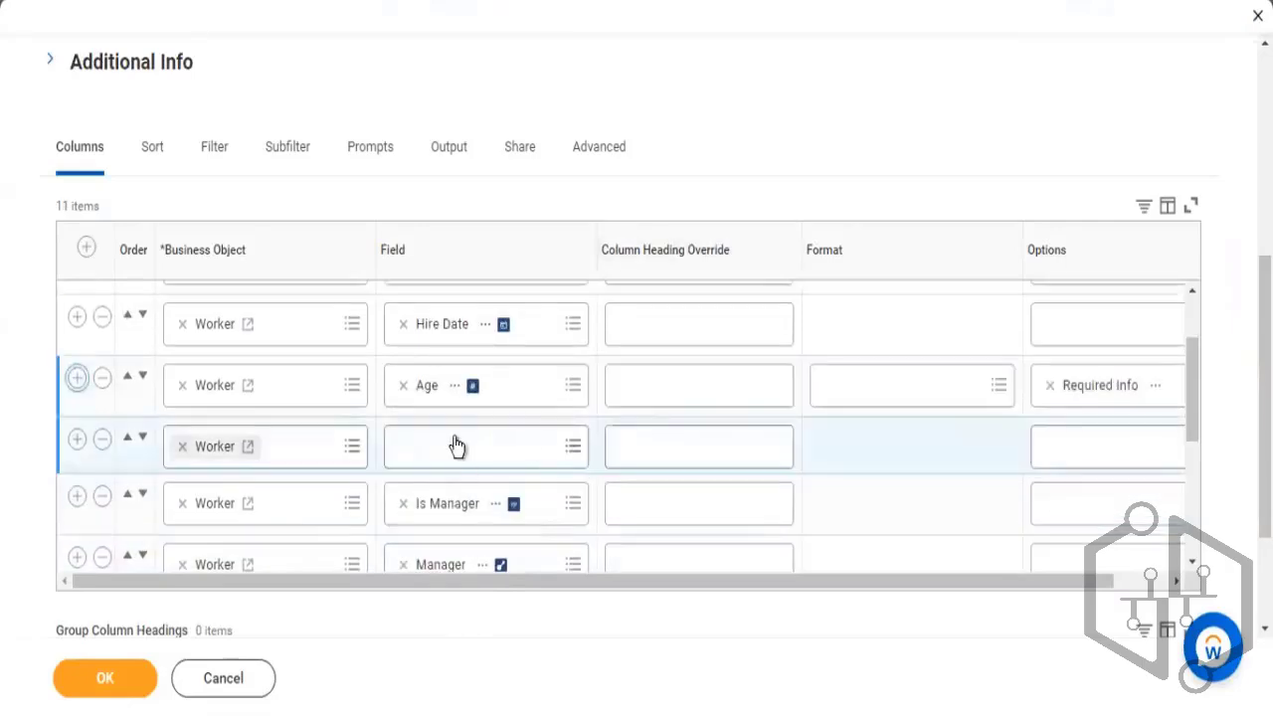
pyautogui.click(552, 464)
pyautogui.write('to')
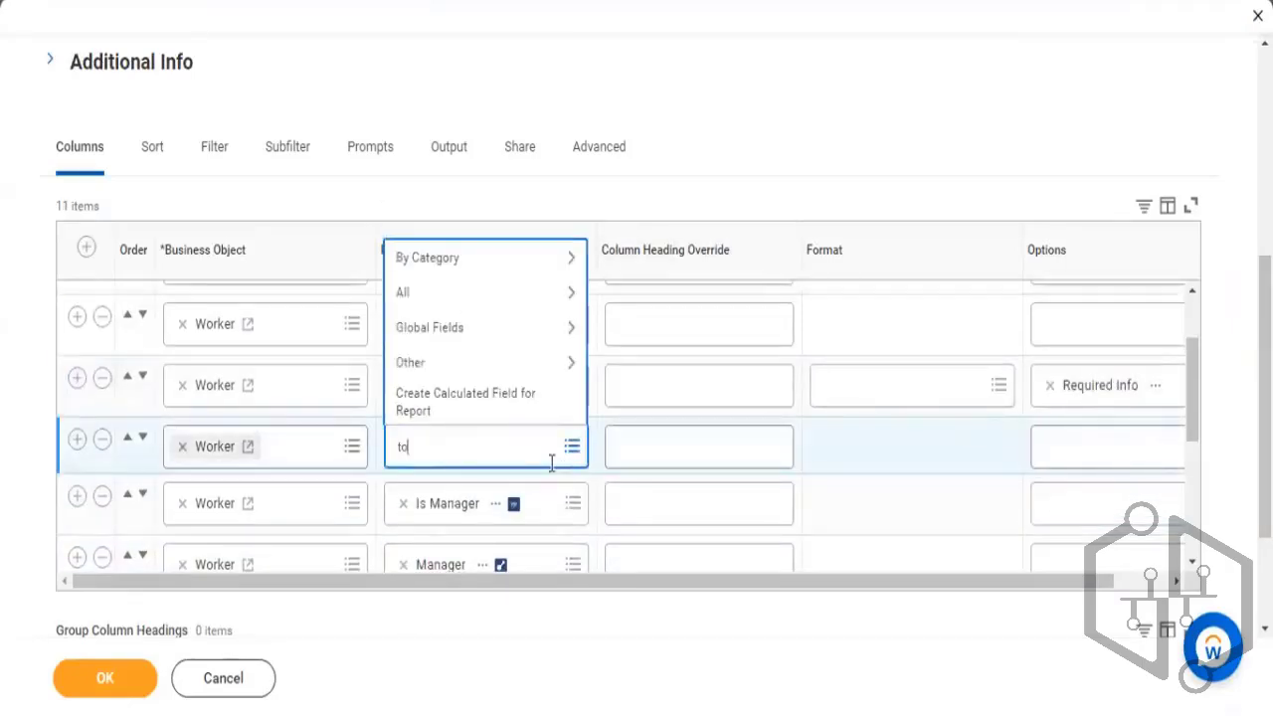
pyautogui.write('tal base pay')
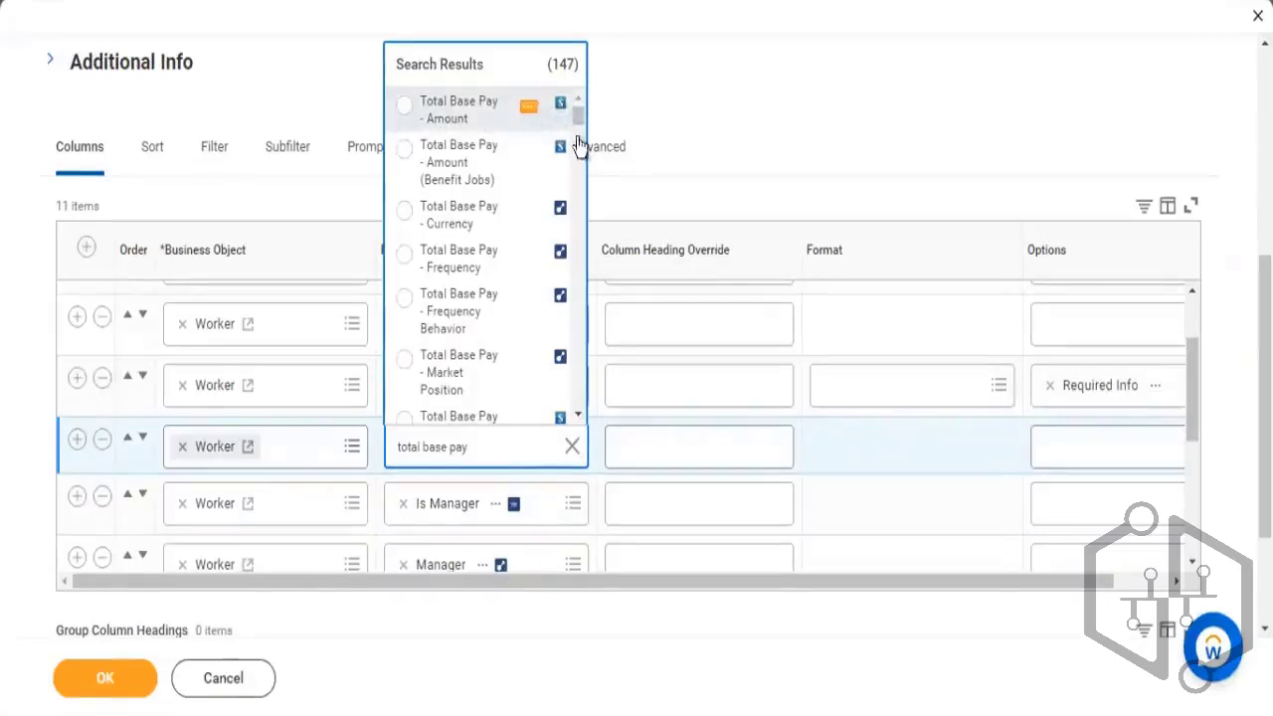
pyautogui.click(583, 147)
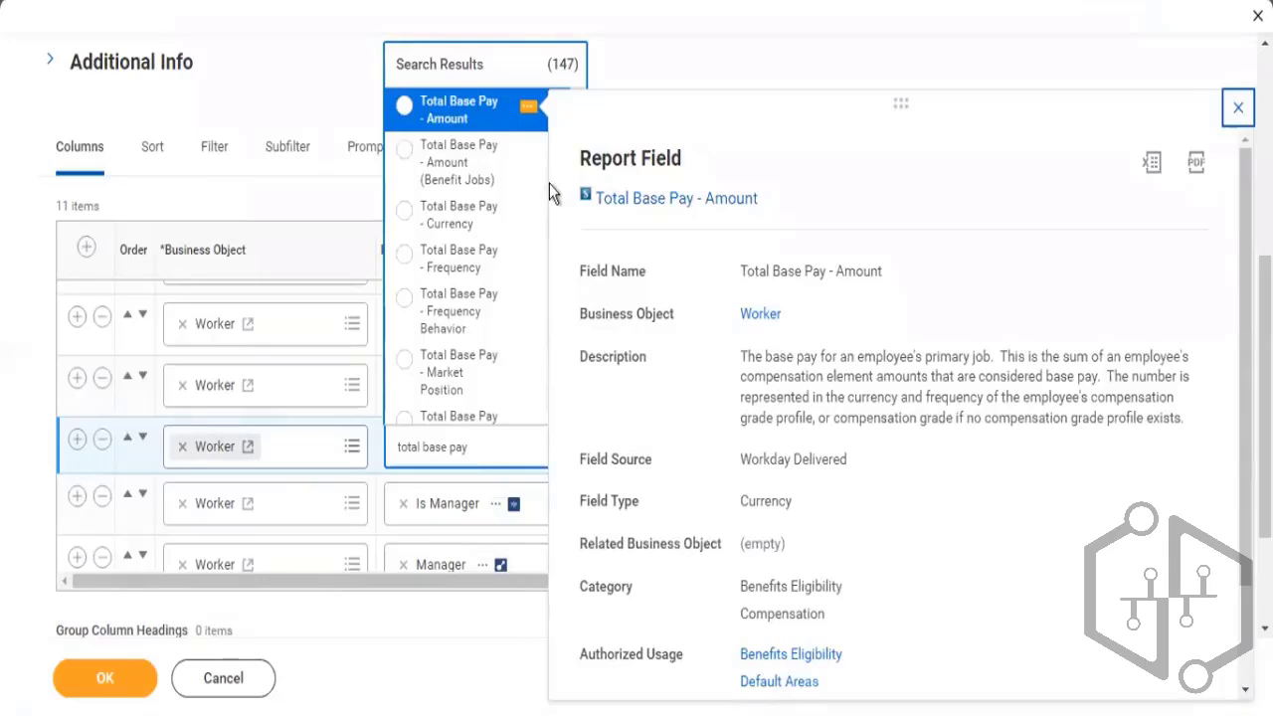
pyautogui.click(464, 118)
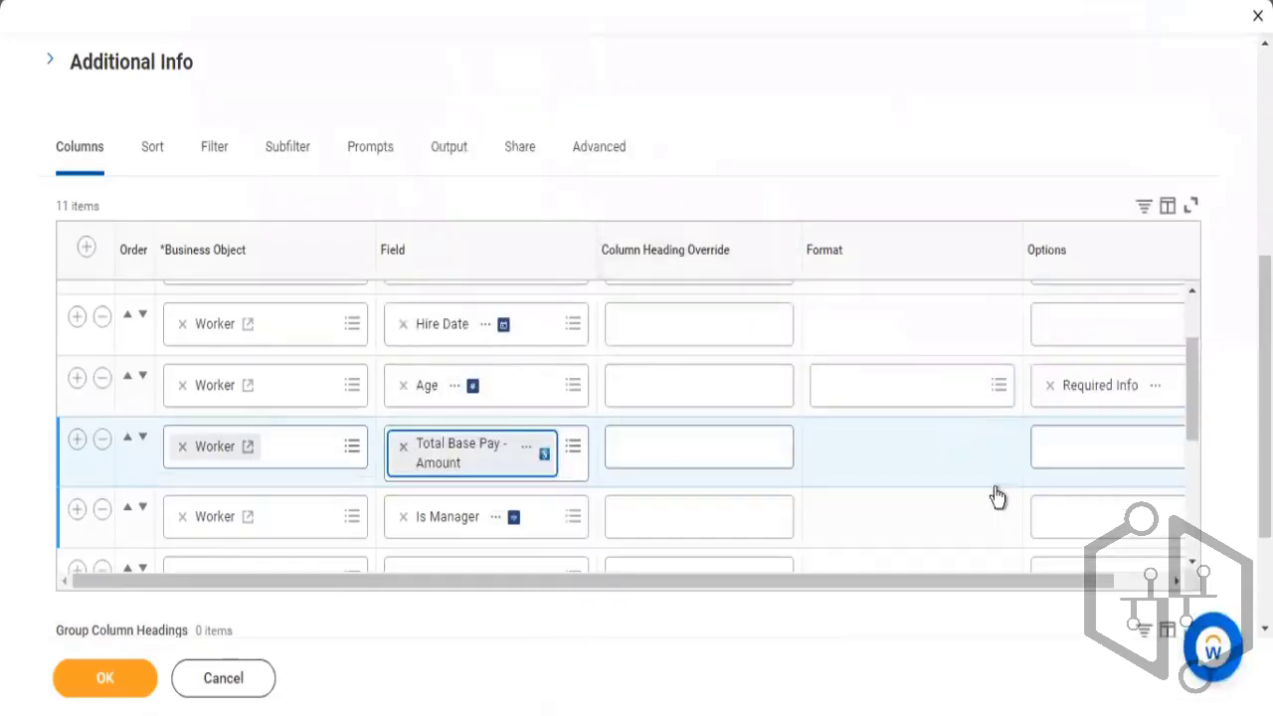
# Step: Replace the Worker Salary Analytic_V1 option on the Total Base Pay - Amount column with Show Currency Code Column
pyautogui.hscroll(2, 1034, 600)
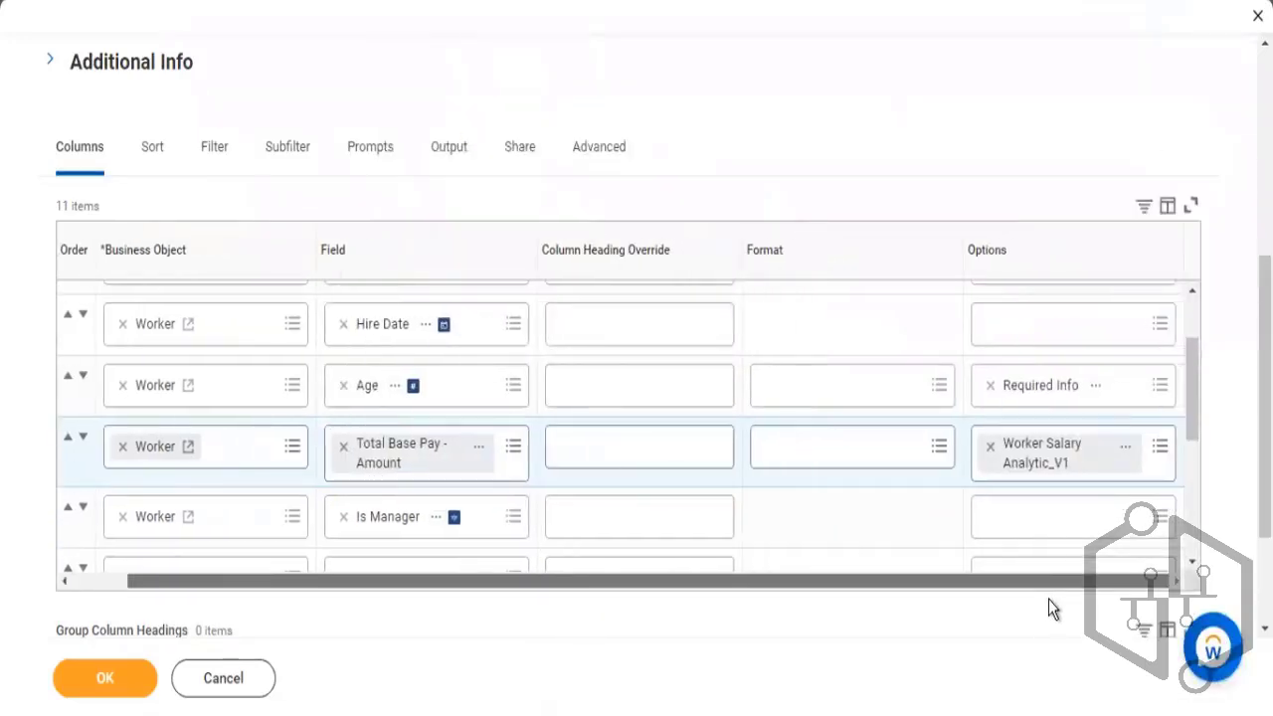
pyautogui.click(990, 449)
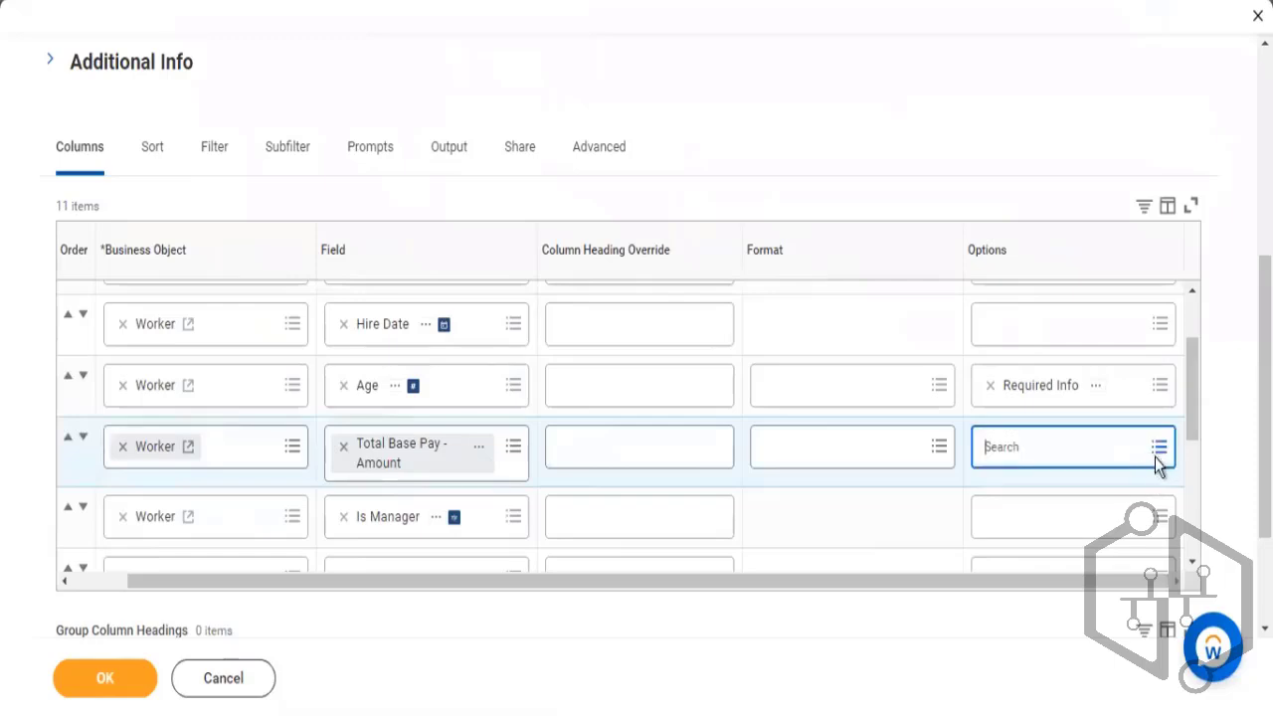
pyautogui.click(1159, 448)
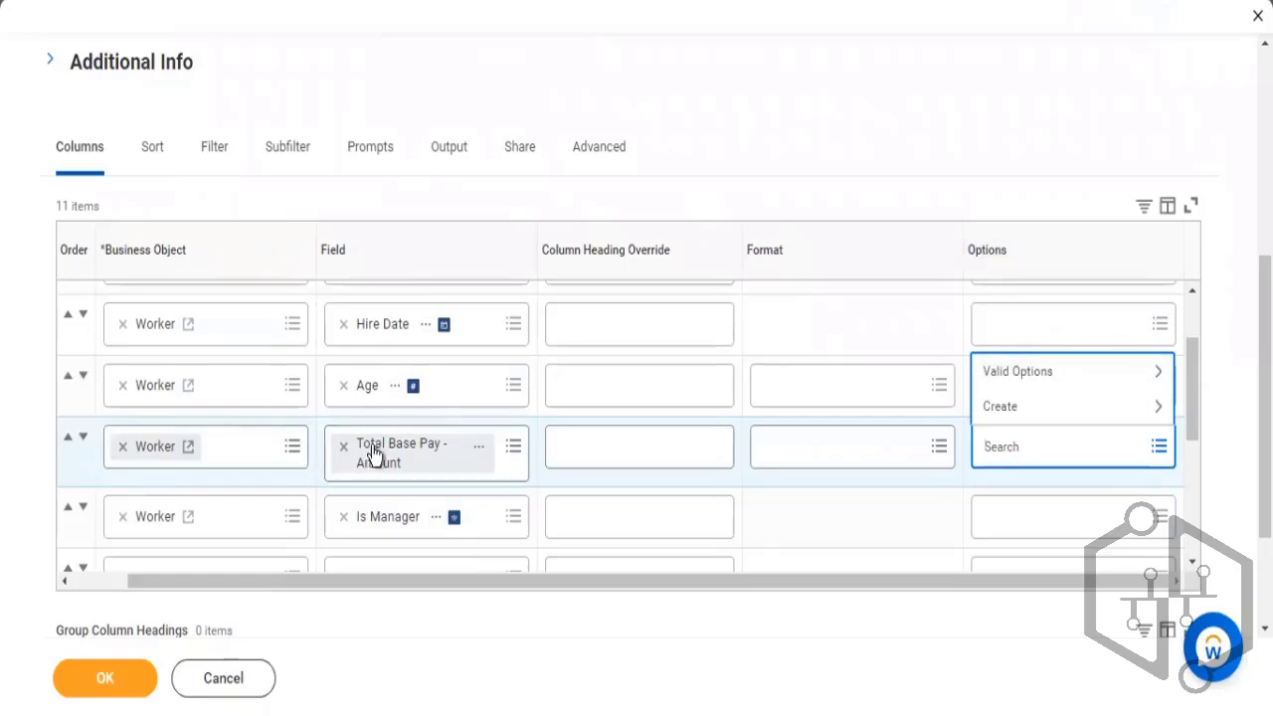
pyautogui.click(1048, 373)
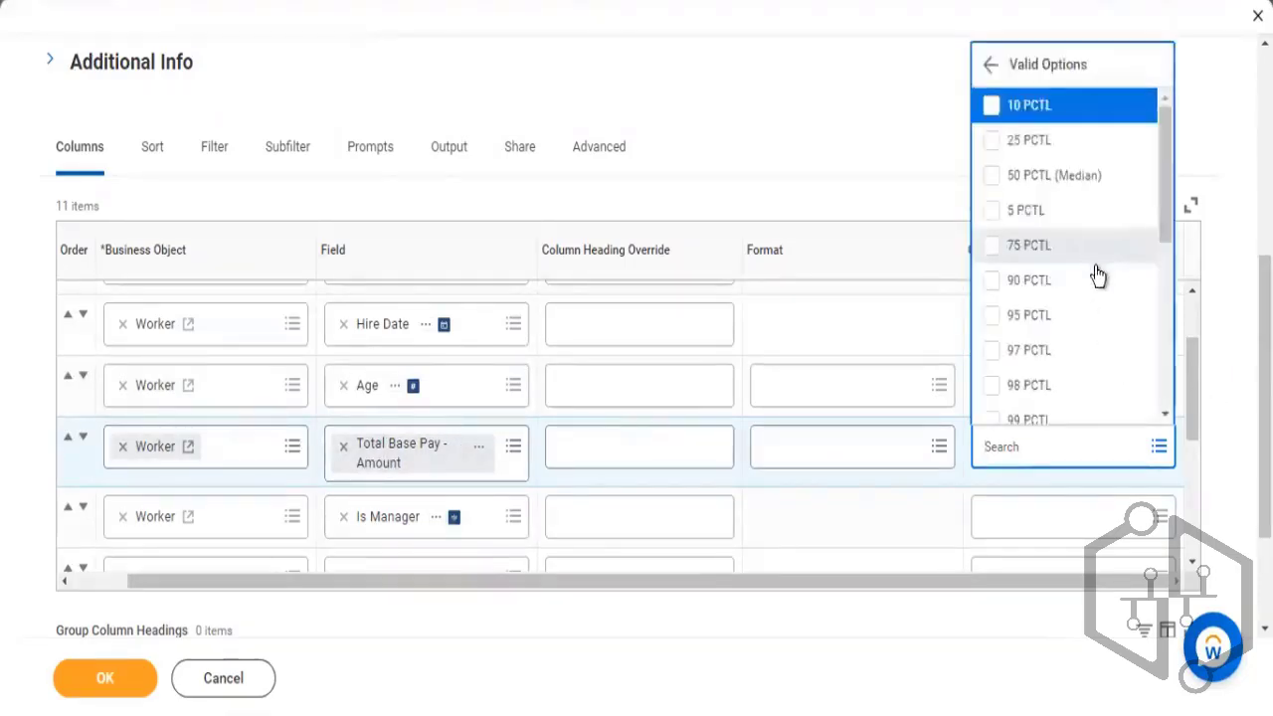
pyautogui.scroll(-5, 1134, 289)
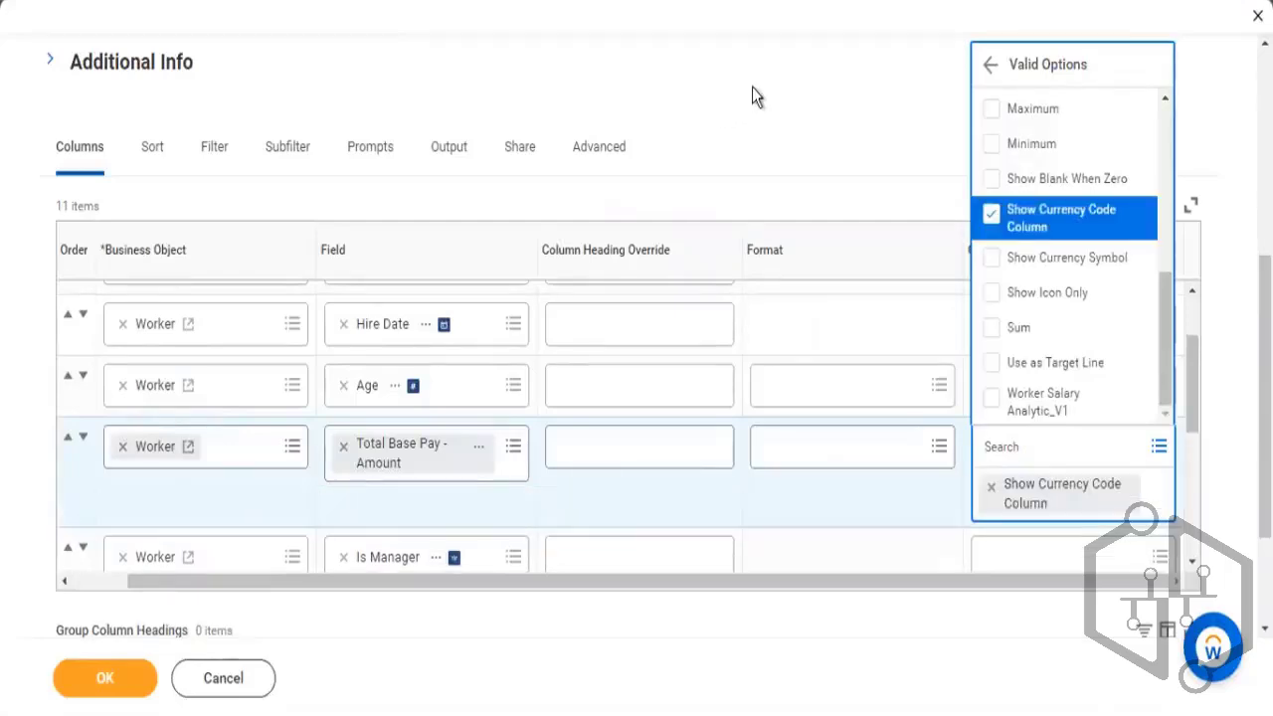
pyautogui.click(875, 249)
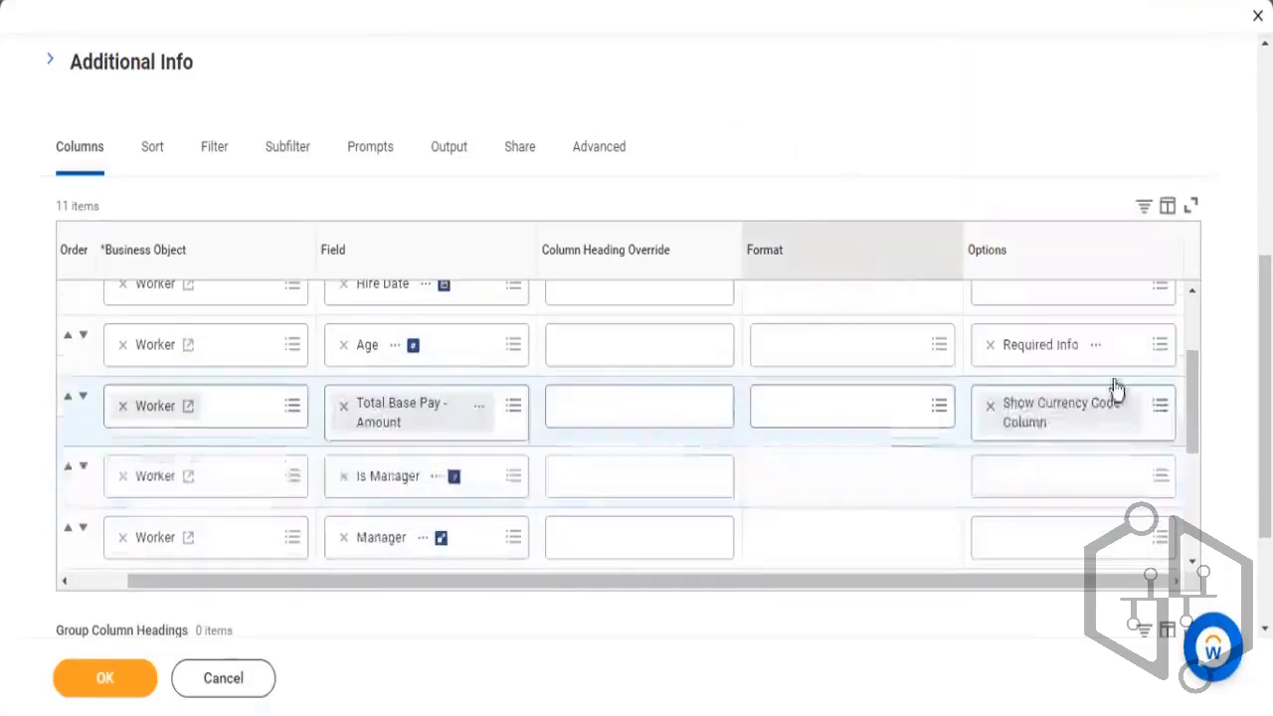
# Step: Remove the Required Info option from the Age column and review the valid options for that field
pyautogui.click(991, 345)
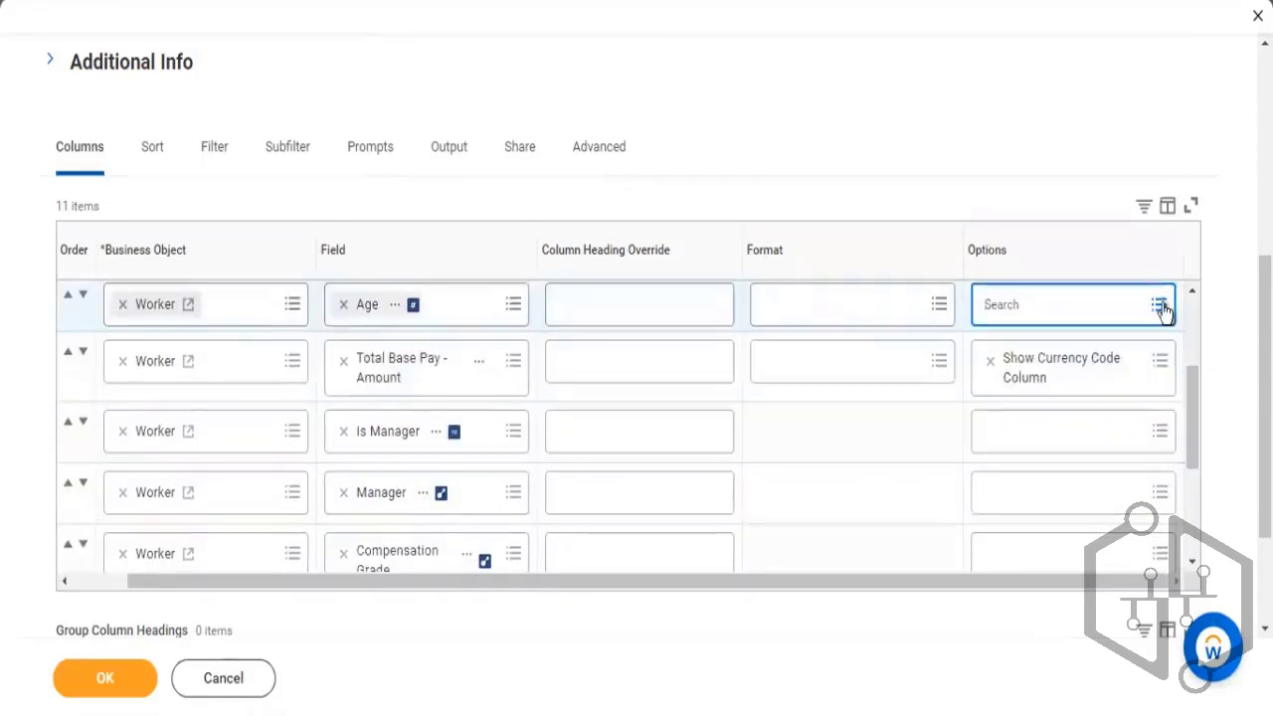
pyautogui.click(1159, 305)
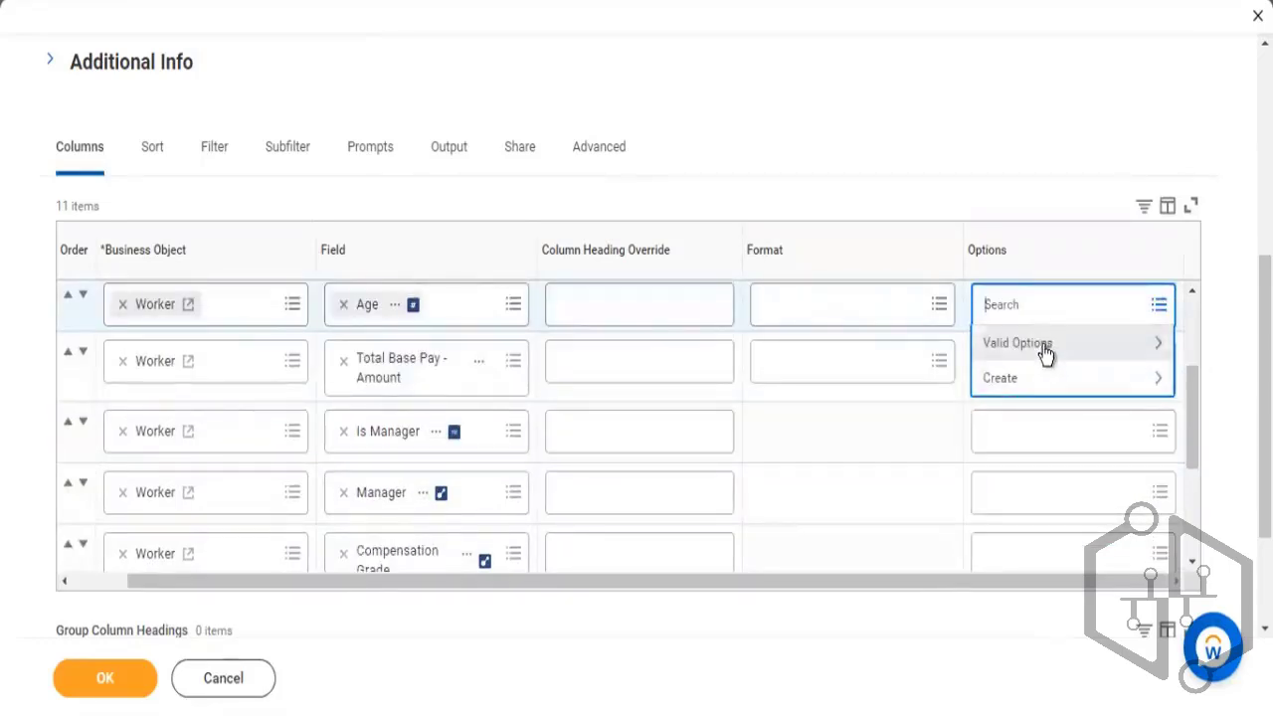
pyautogui.click(1044, 348)
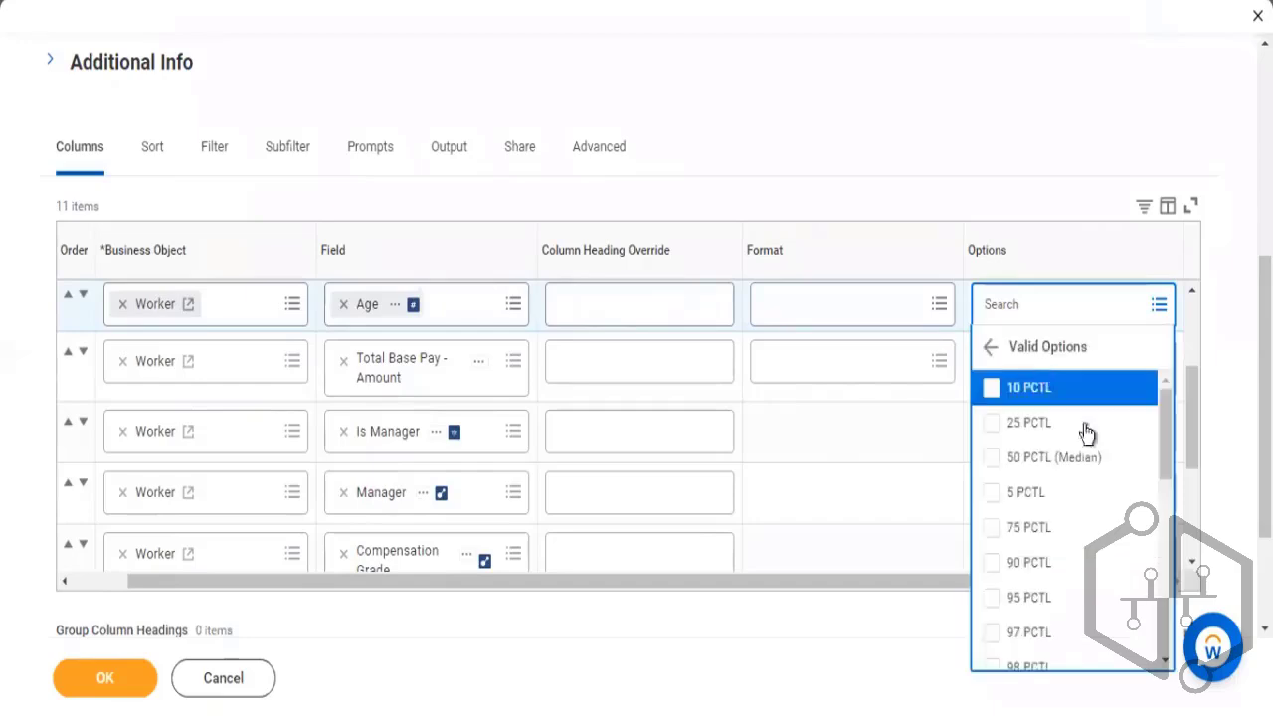
pyautogui.scroll(-5, 1084, 438)
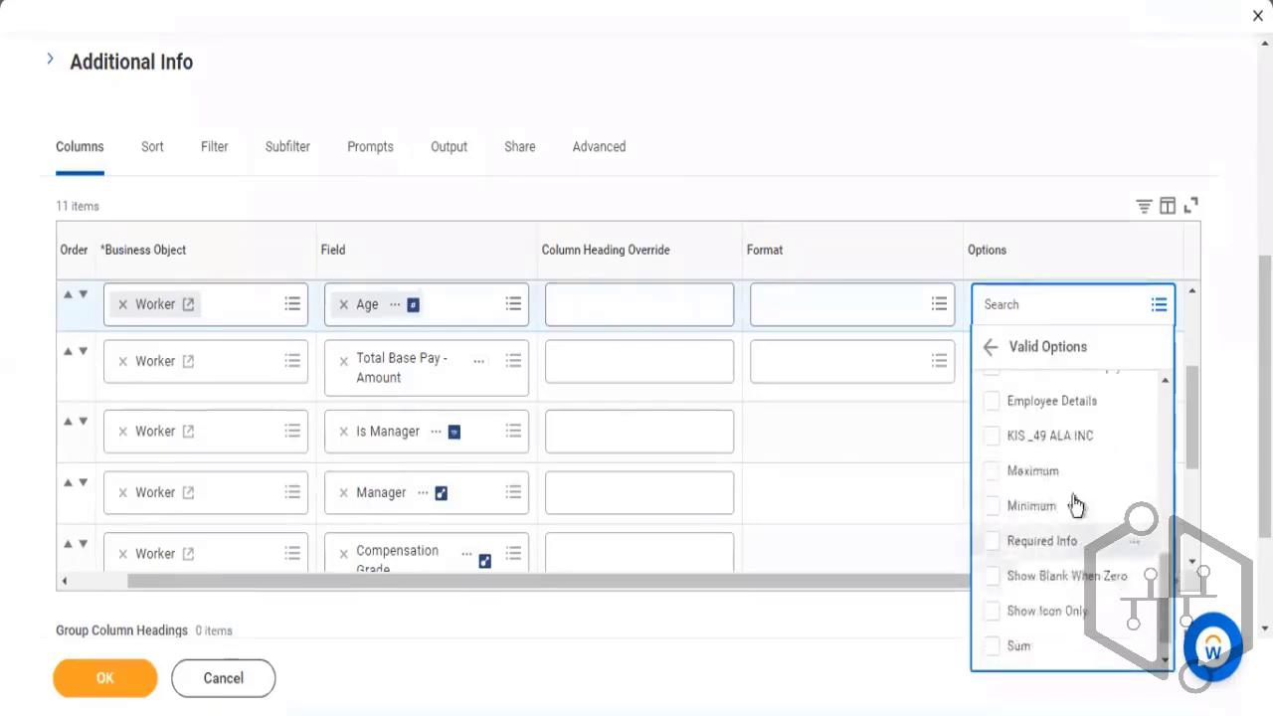
pyautogui.scroll(-1, 1035, 557)
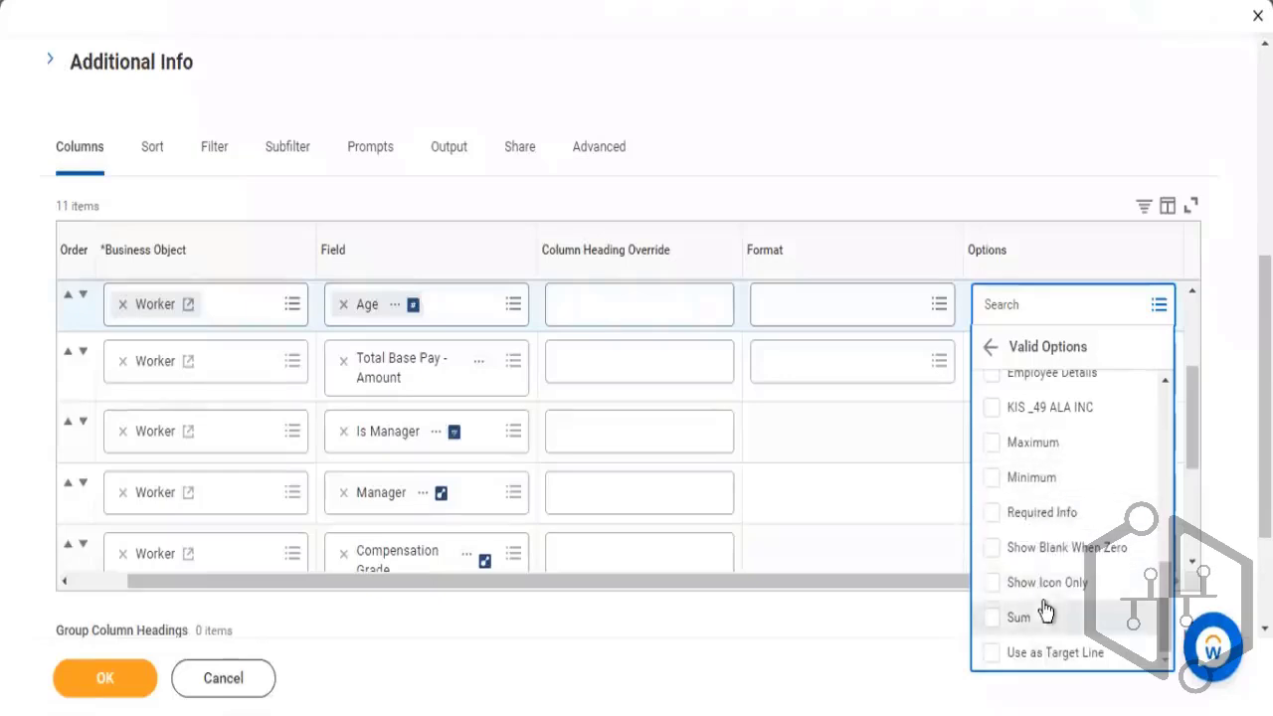
pyautogui.click(952, 196)
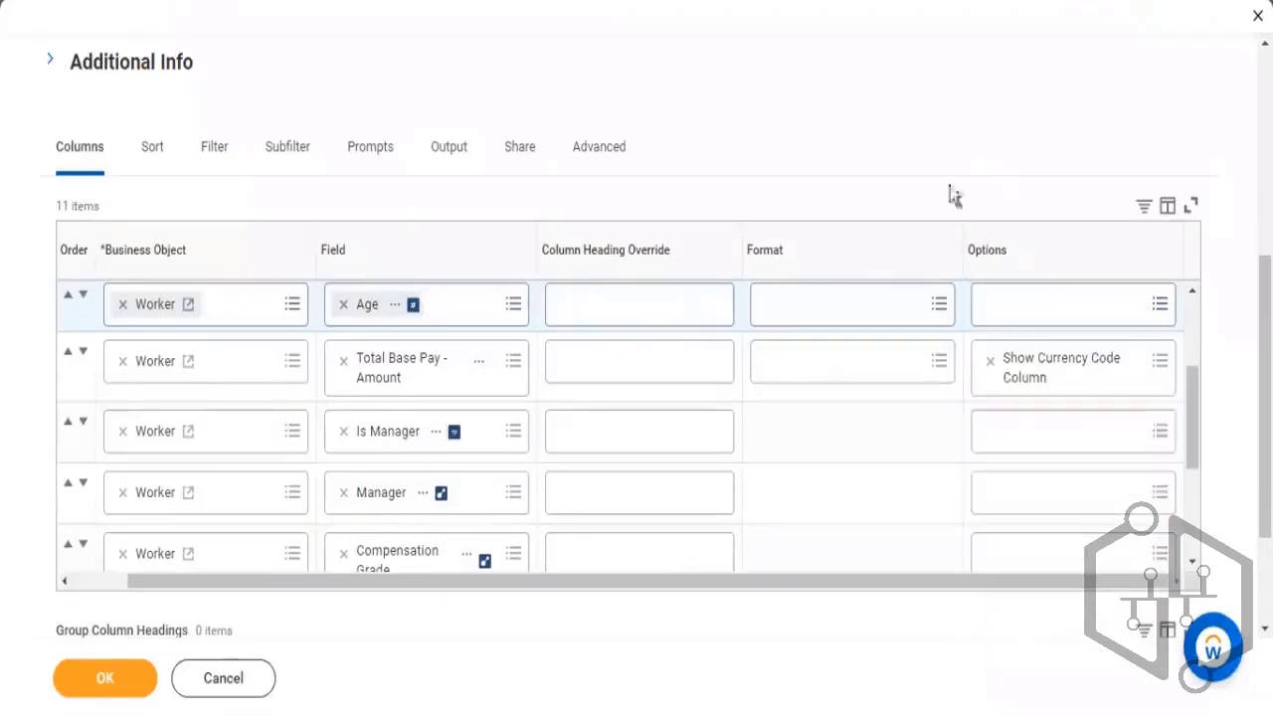
# Step: Set the Age column's number format to the frequently used #,##0.00
pyautogui.click(939, 310)
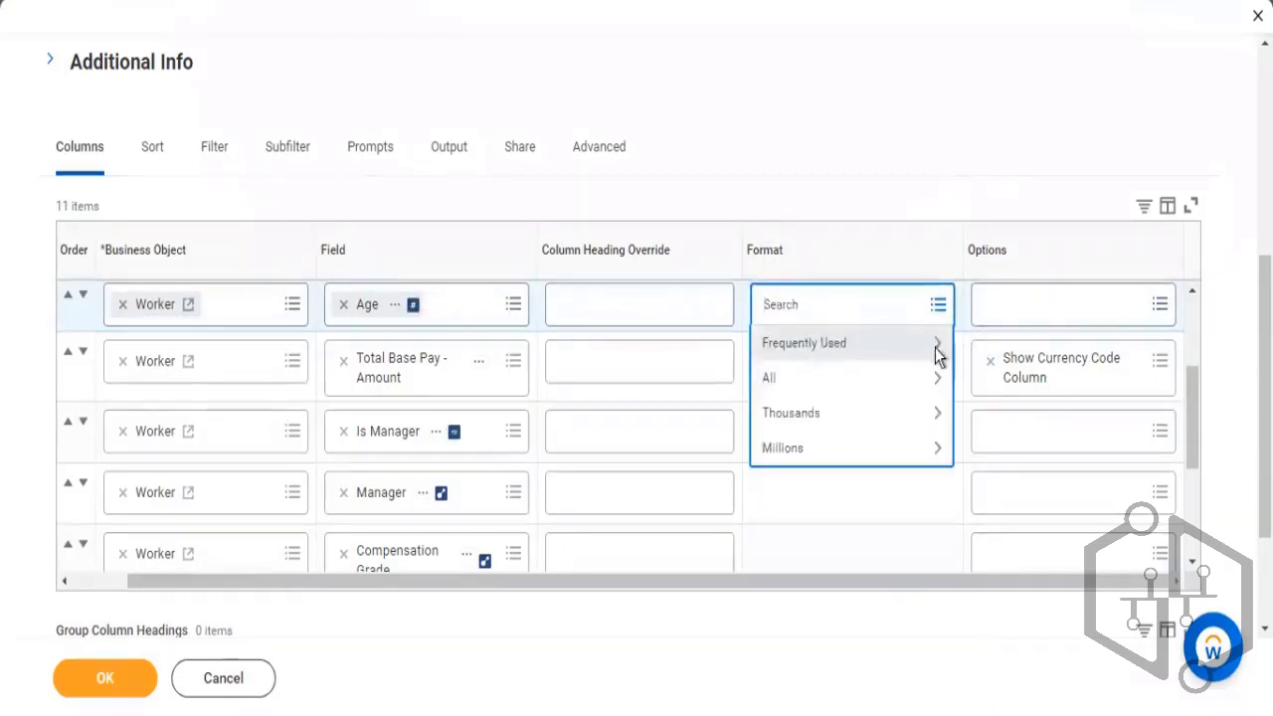
pyautogui.click(935, 348)
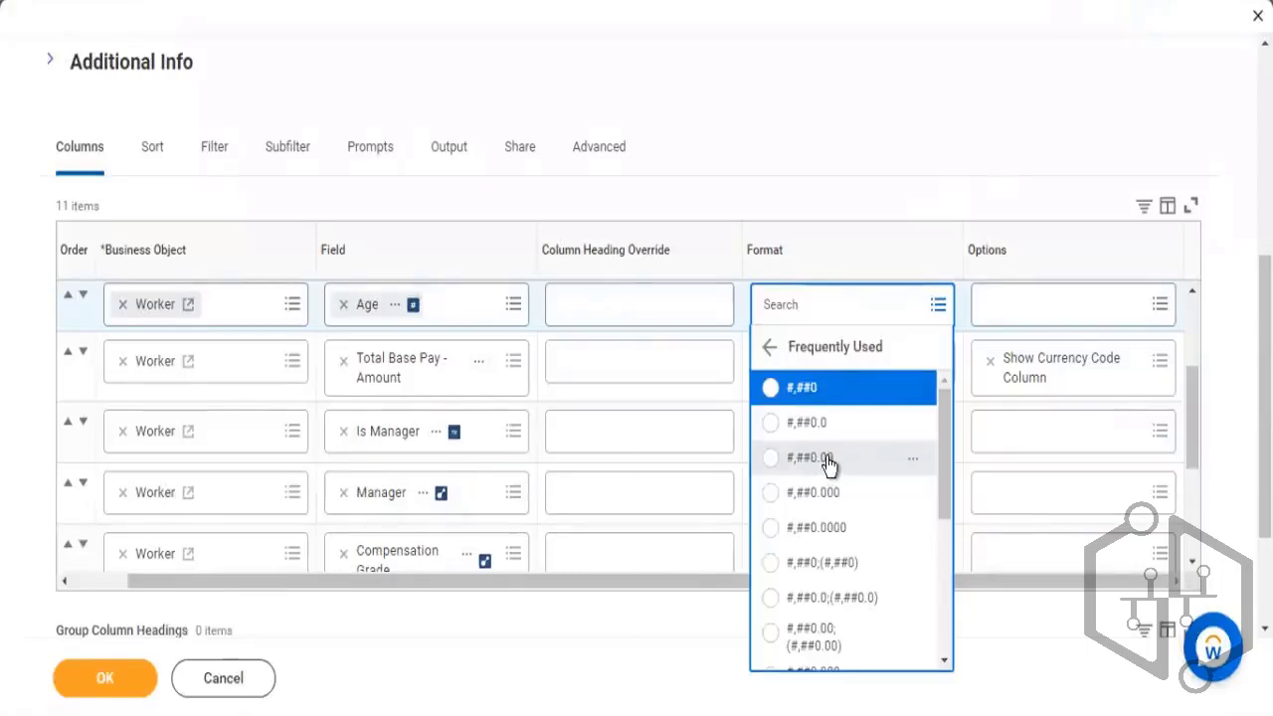
pyautogui.click(829, 463)
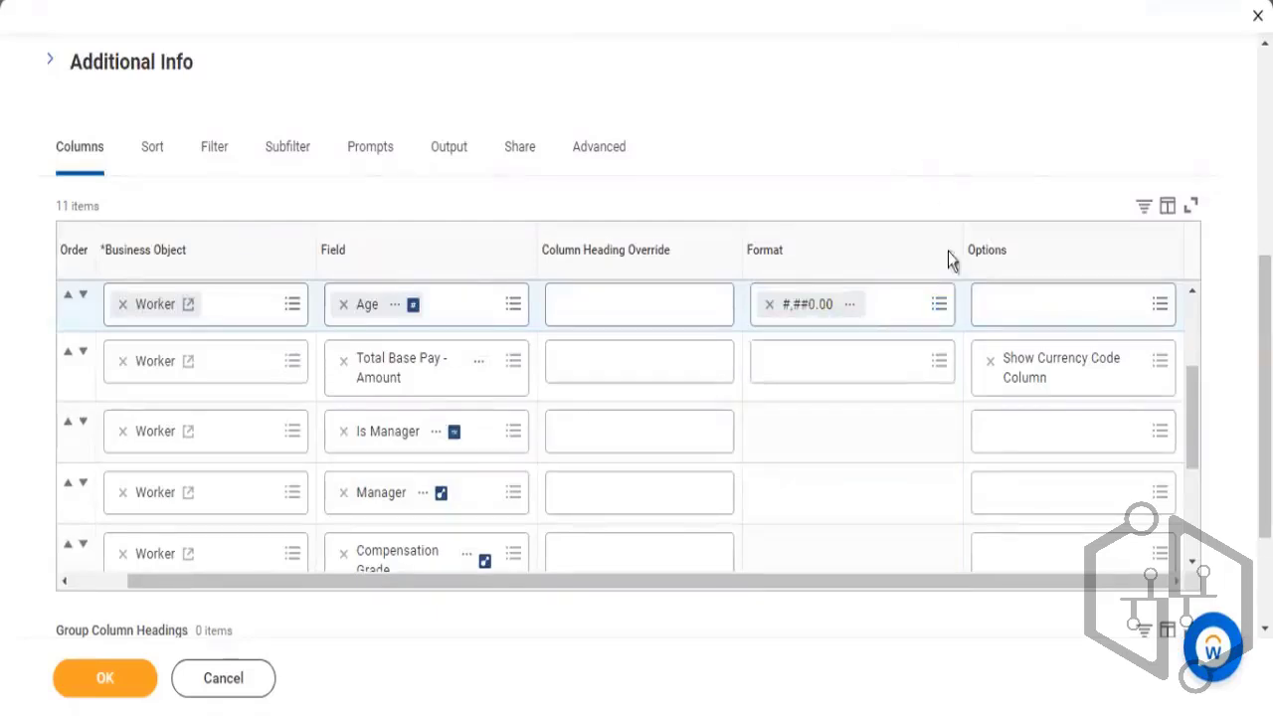
# Step: Set the Total Base Pay - Amount column's format to the frequently used #,##0.00
pyautogui.click(936, 368)
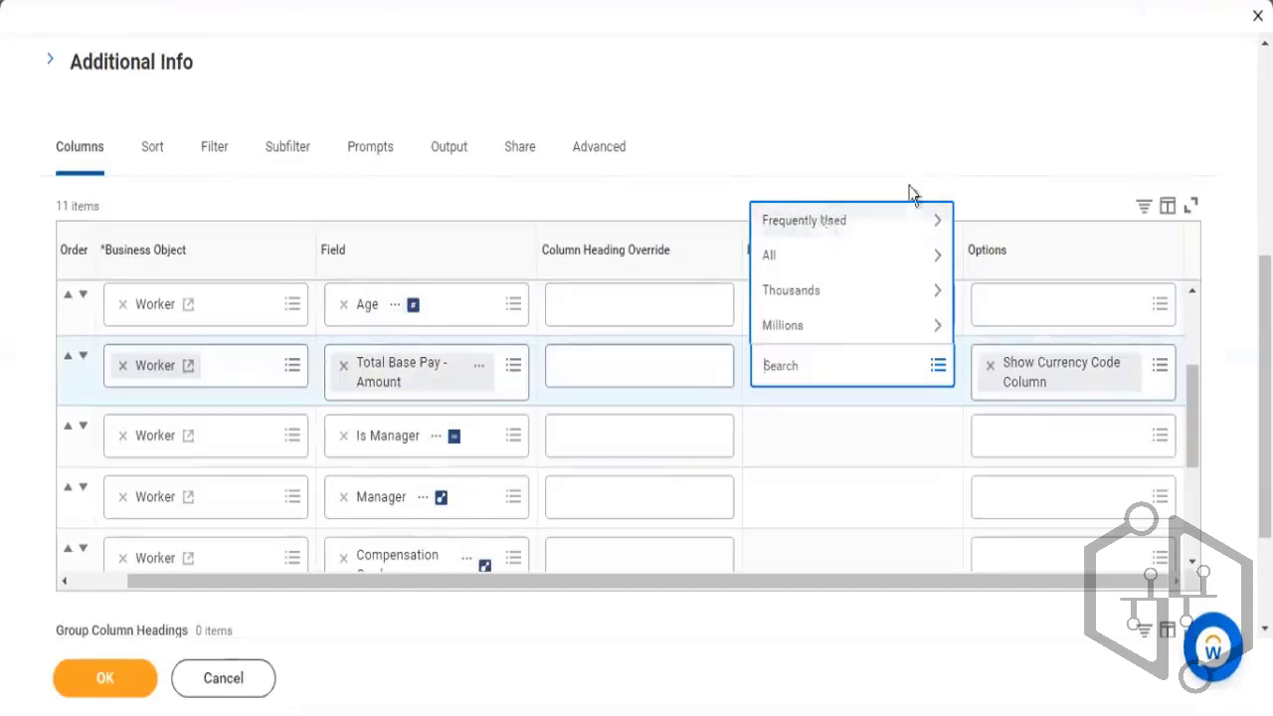
pyautogui.click(829, 227)
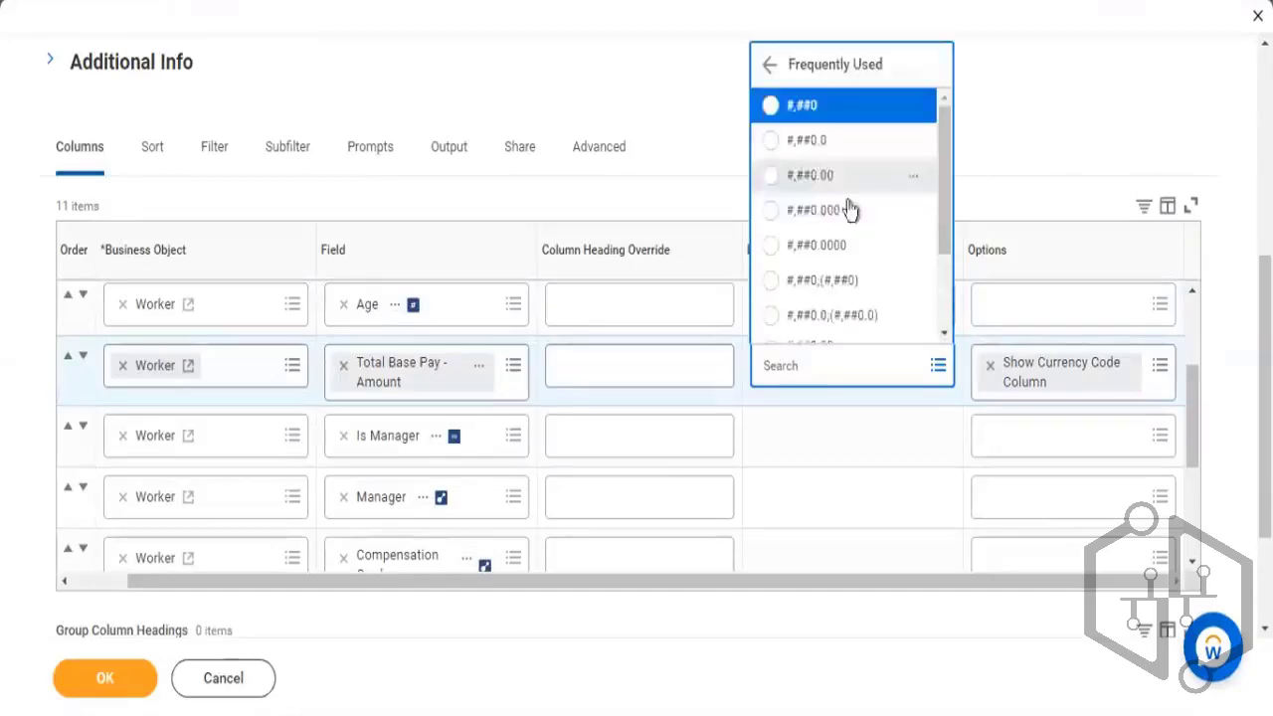
pyautogui.click(826, 175)
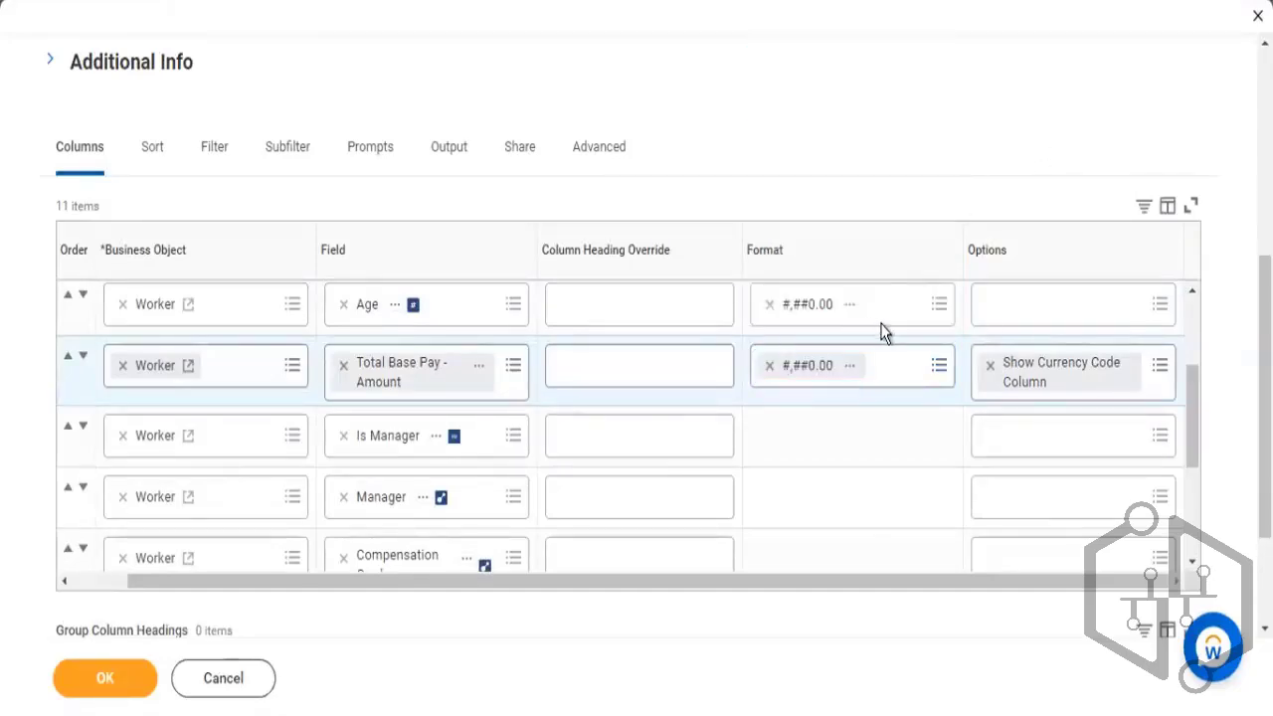
# Step: Change the Age column's format to #,##0.0
pyautogui.click(938, 304)
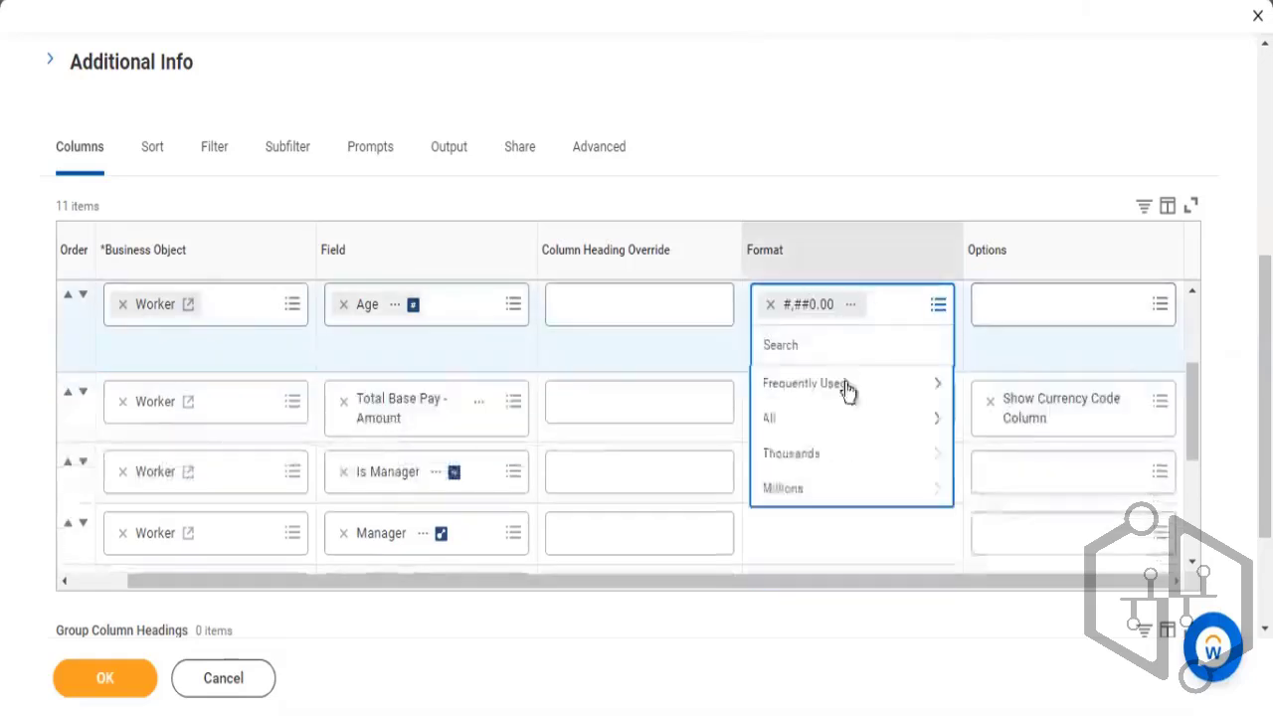
pyautogui.click(889, 393)
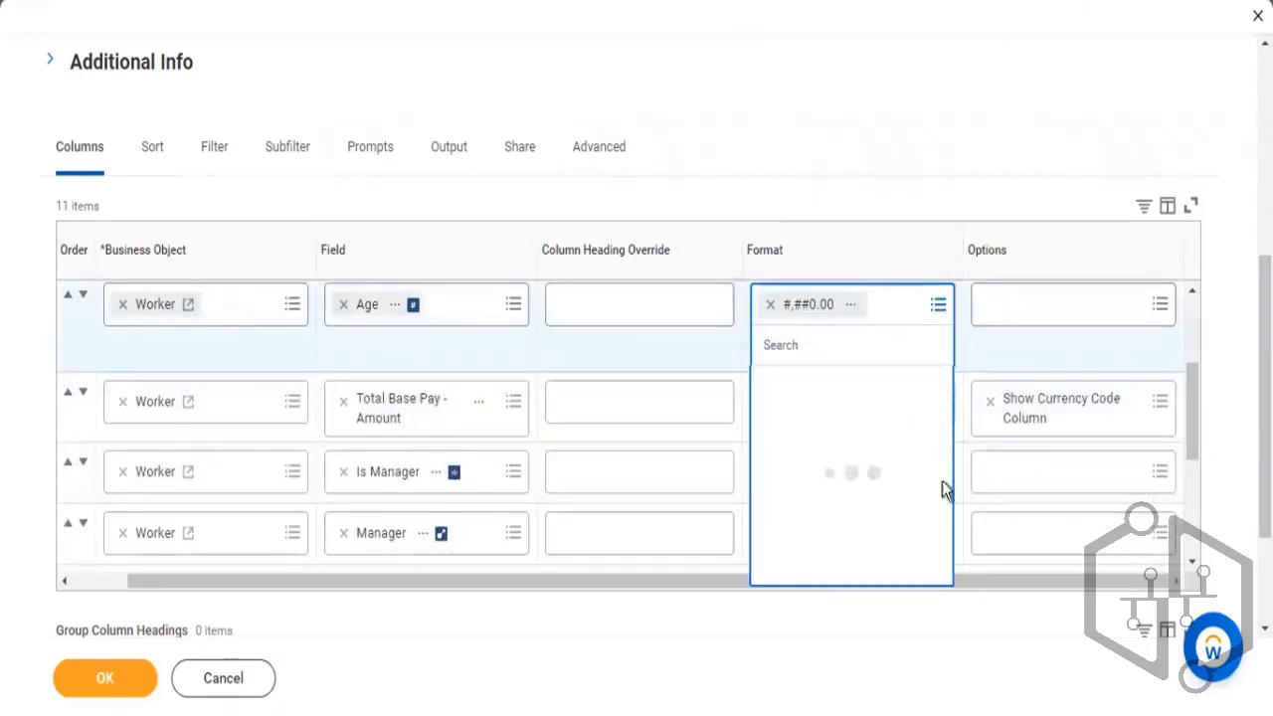
pyautogui.click(822, 467)
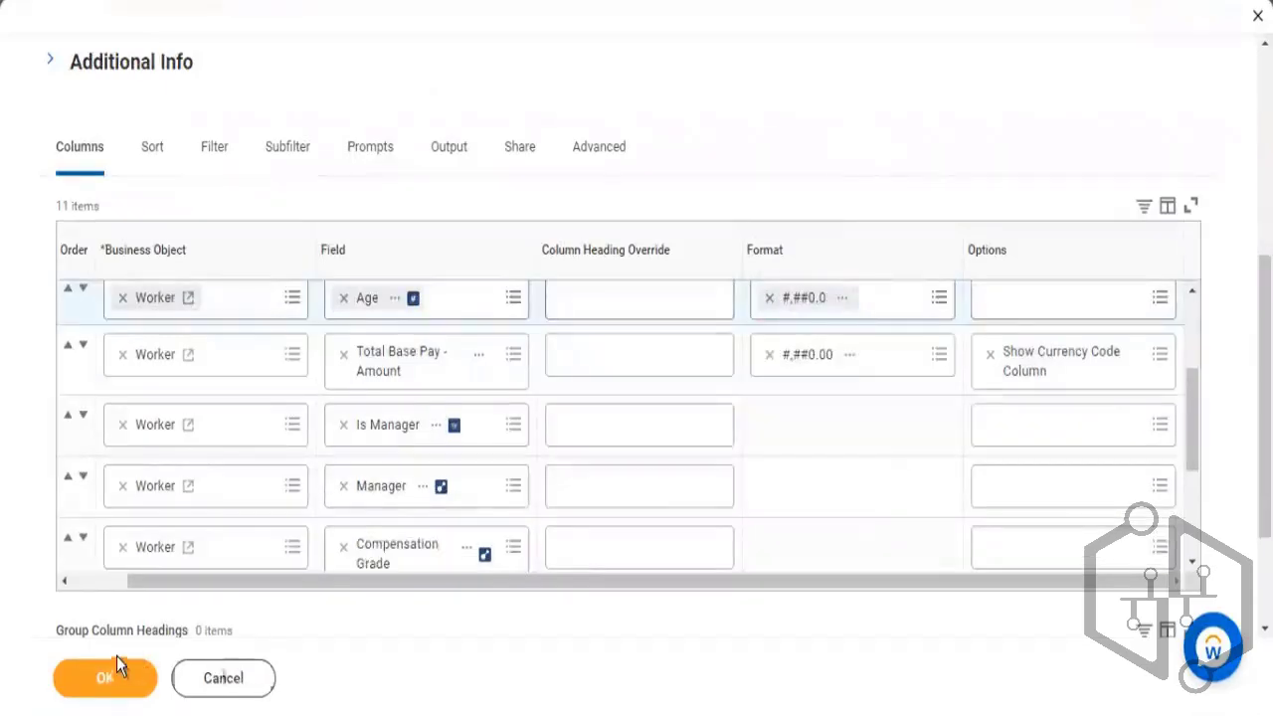
# Step: Save and run the report, and examine the first worker's Total Base Pay - Amount and Currency values
pyautogui.click(108, 676)
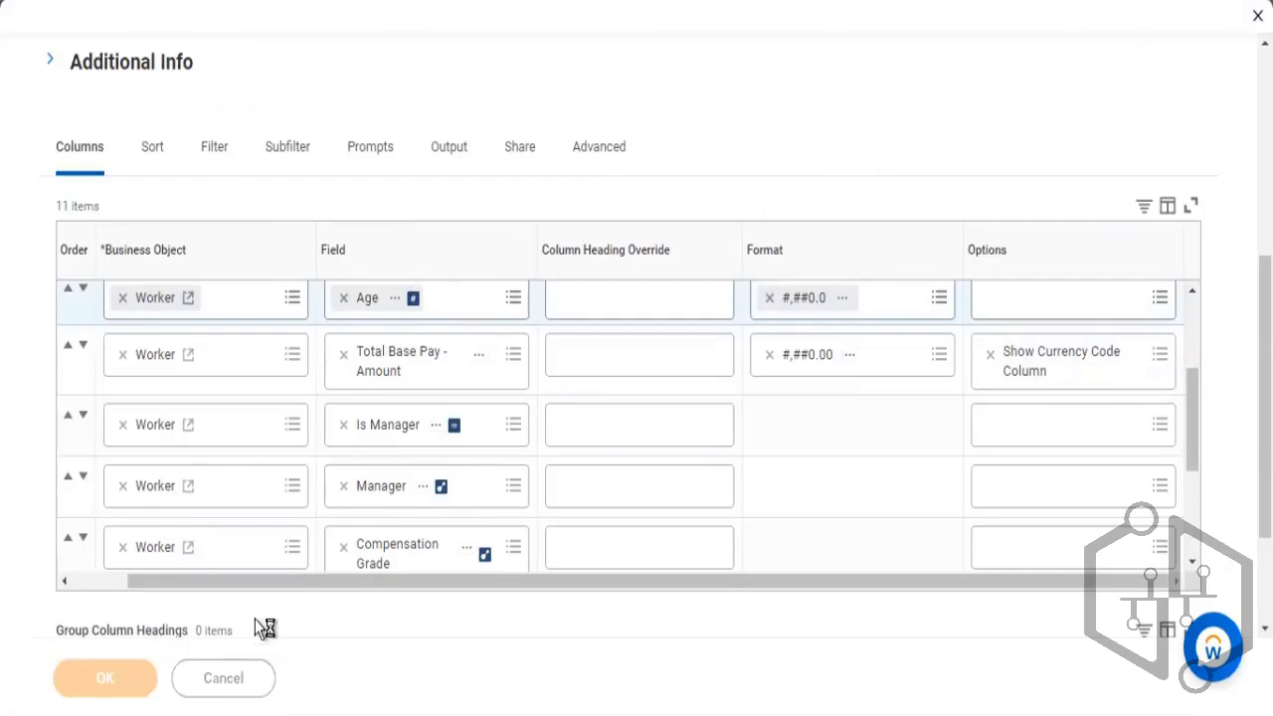
pyautogui.click(117, 684)
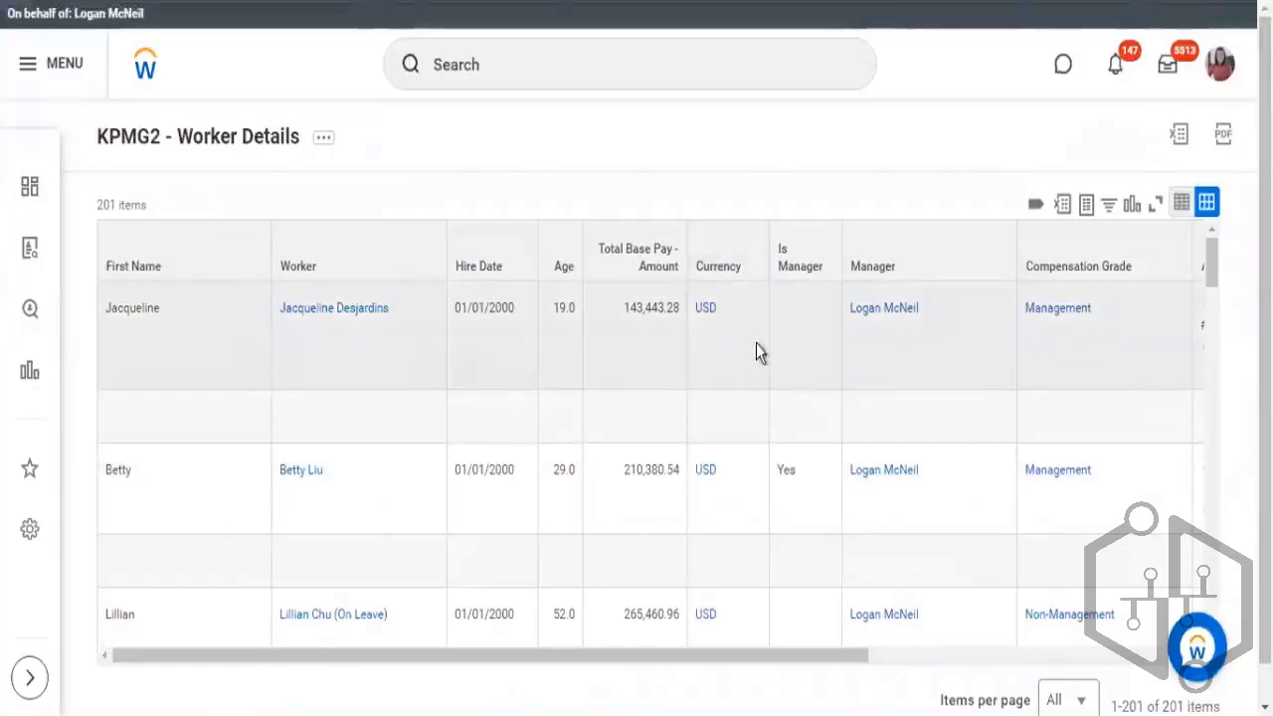
pyautogui.doubleClick(665, 310)
pyautogui.moveTo(719, 312); pyautogui.dragTo(696, 314)
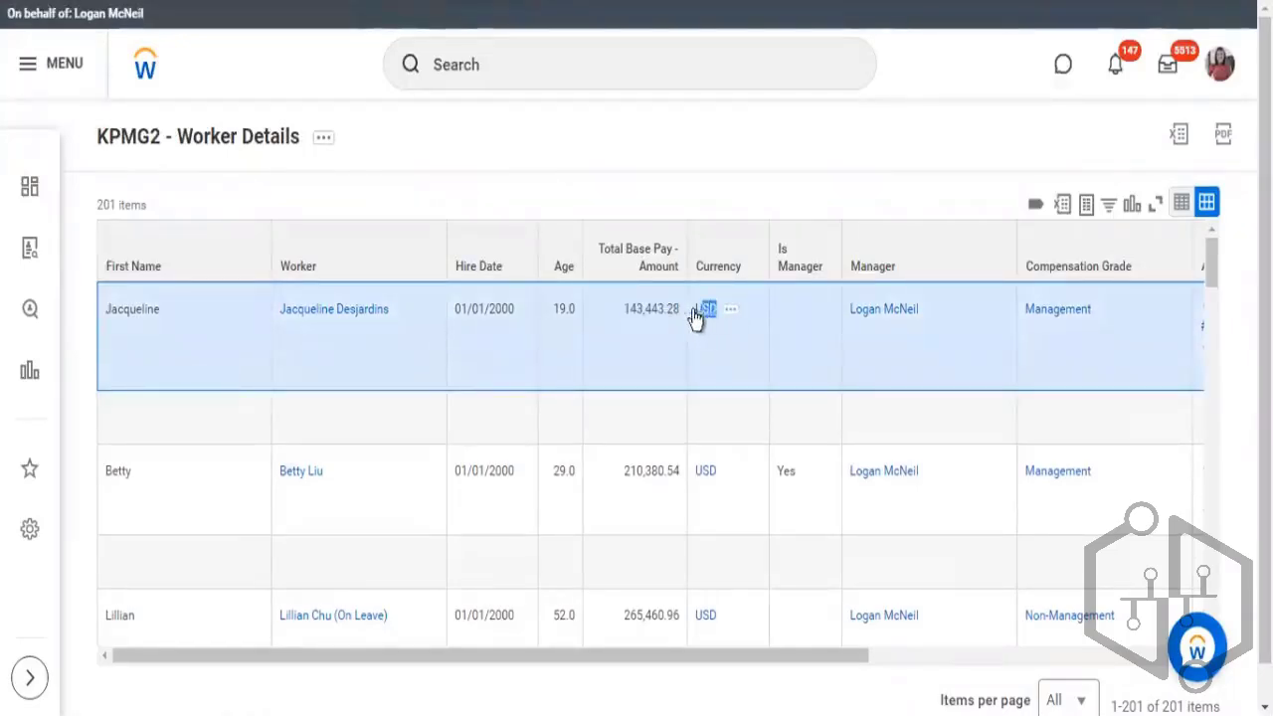
# Step: Review the Total Base Pay - Amount and Currency columns down the worker rows of the report
pyautogui.scroll(-3, 741, 477)
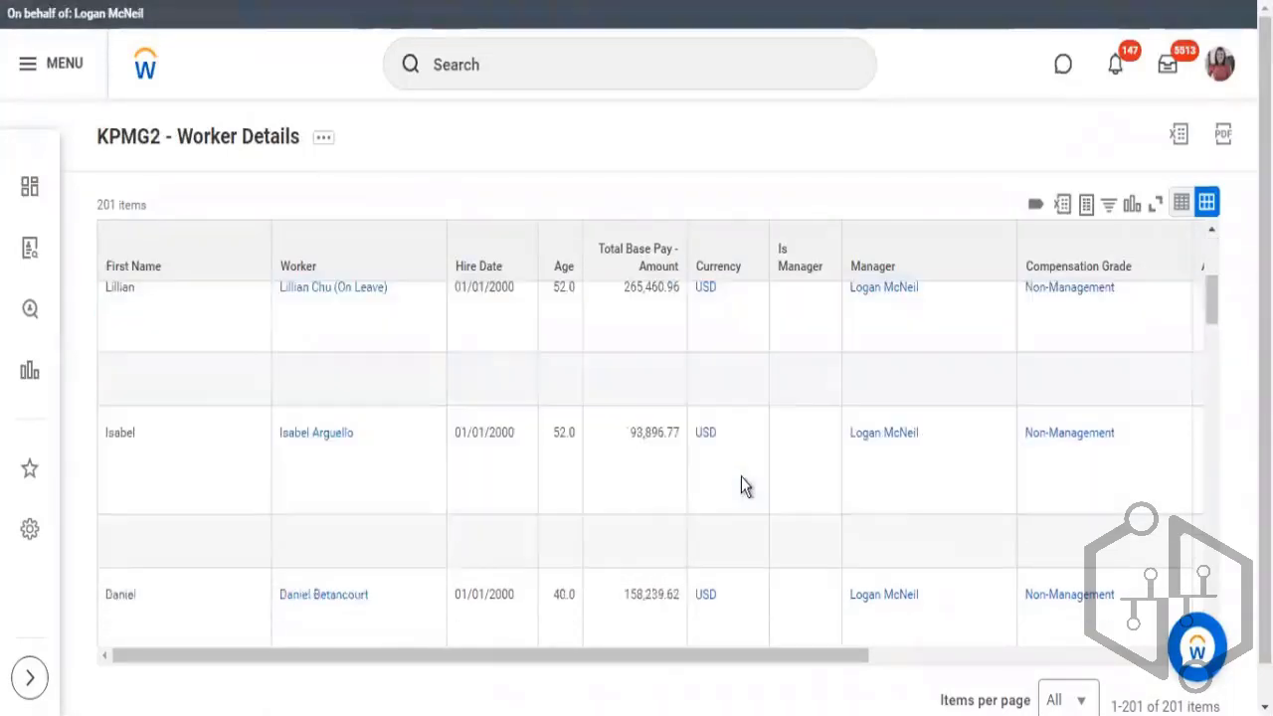
pyautogui.scroll(-5, 743, 478)
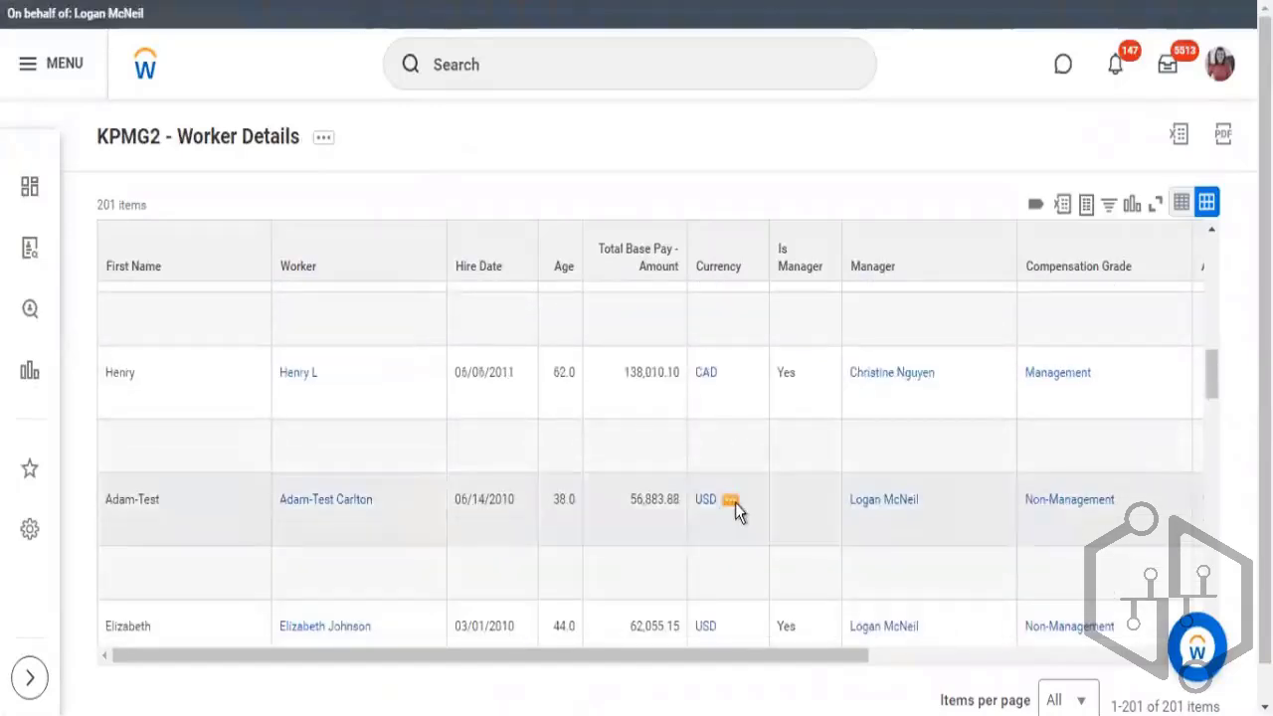
pyautogui.scroll(1, 735, 503)
pyautogui.scroll(-6, 731, 513)
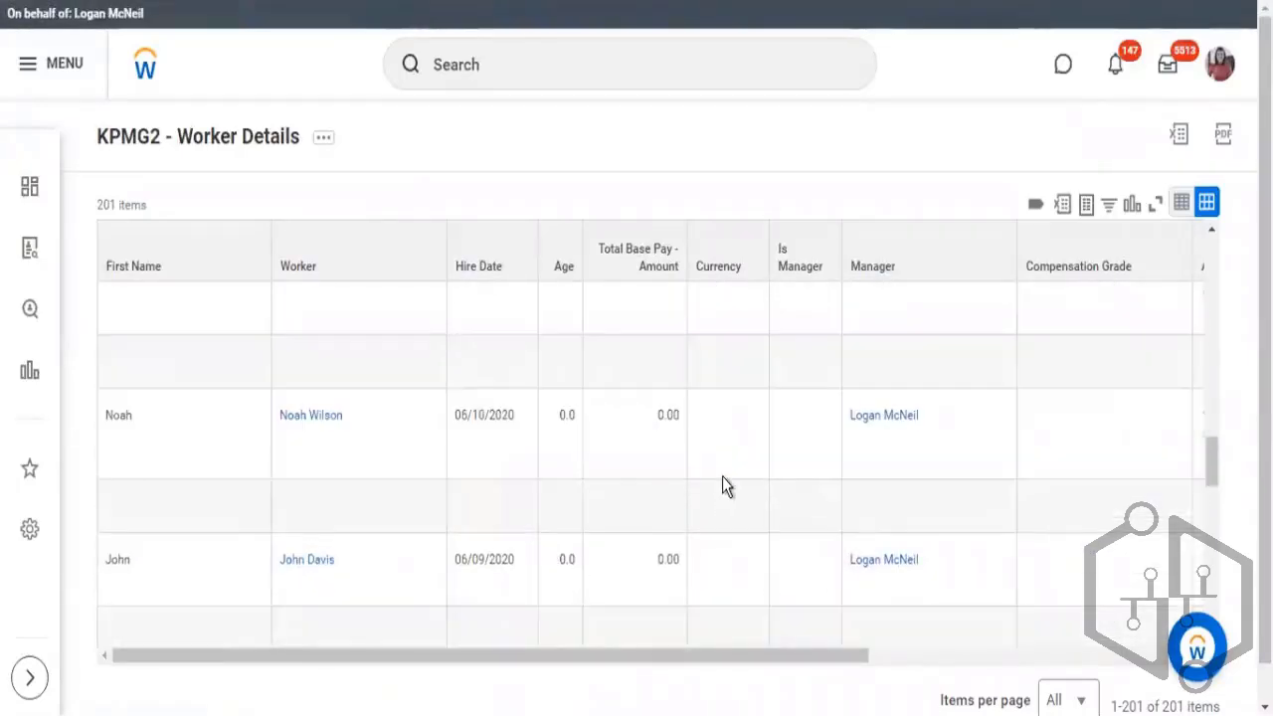
pyautogui.scroll(-5, 726, 438)
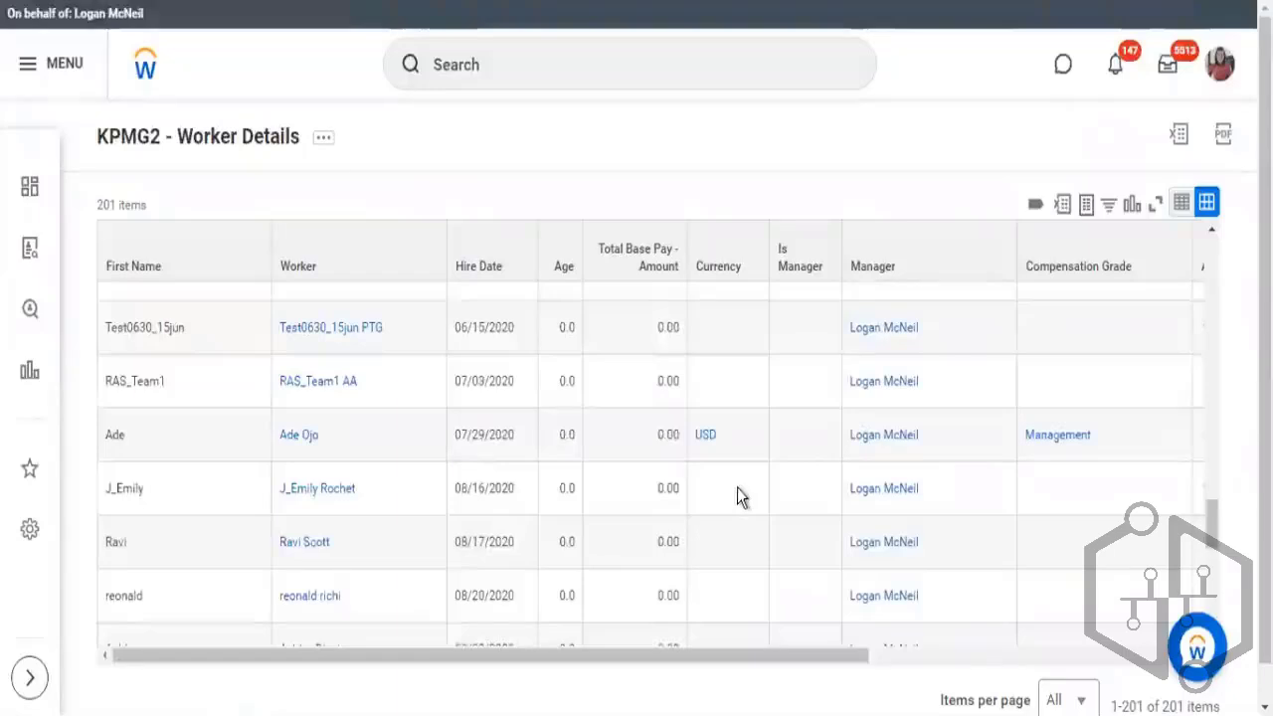
pyautogui.scroll(-4, 737, 488)
pyautogui.scroll(-2, 737, 495)
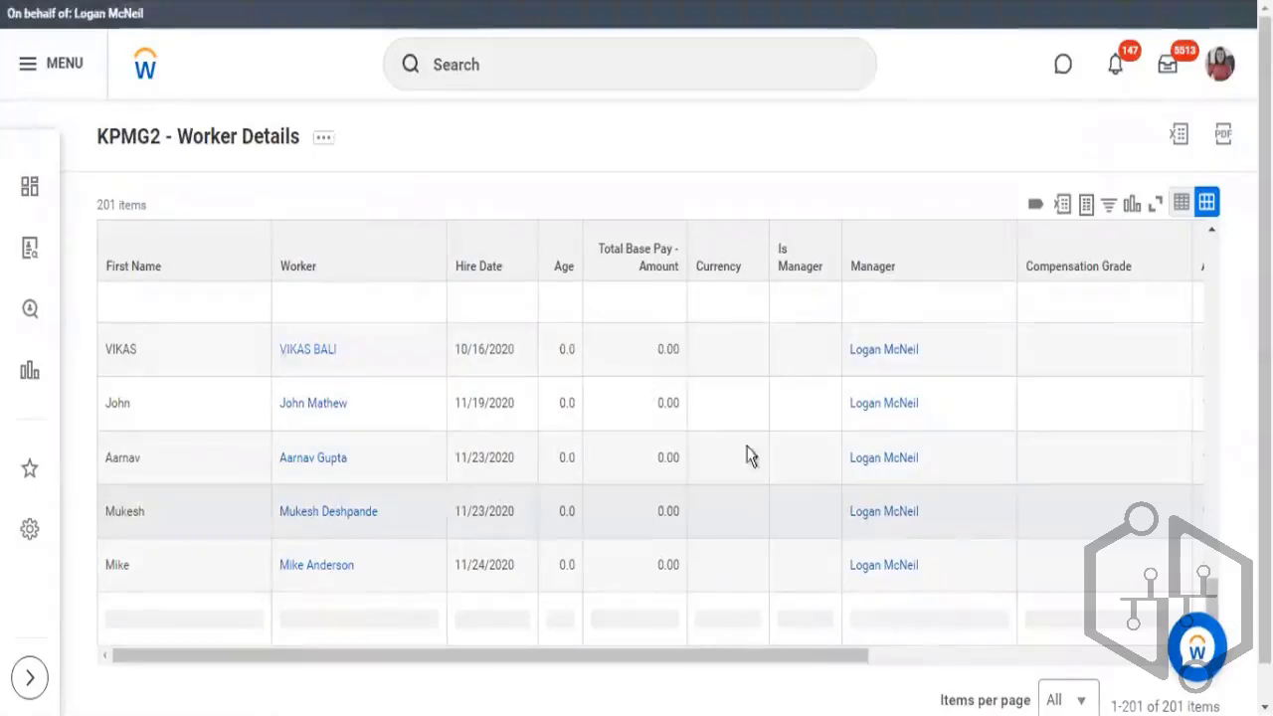
# Step: Compare the decimal places of the Total Base Pay - Amount and Age values for a worker hired 01/12/2021
pyautogui.scroll(-5, 747, 455)
pyautogui.doubleClick(664, 370)
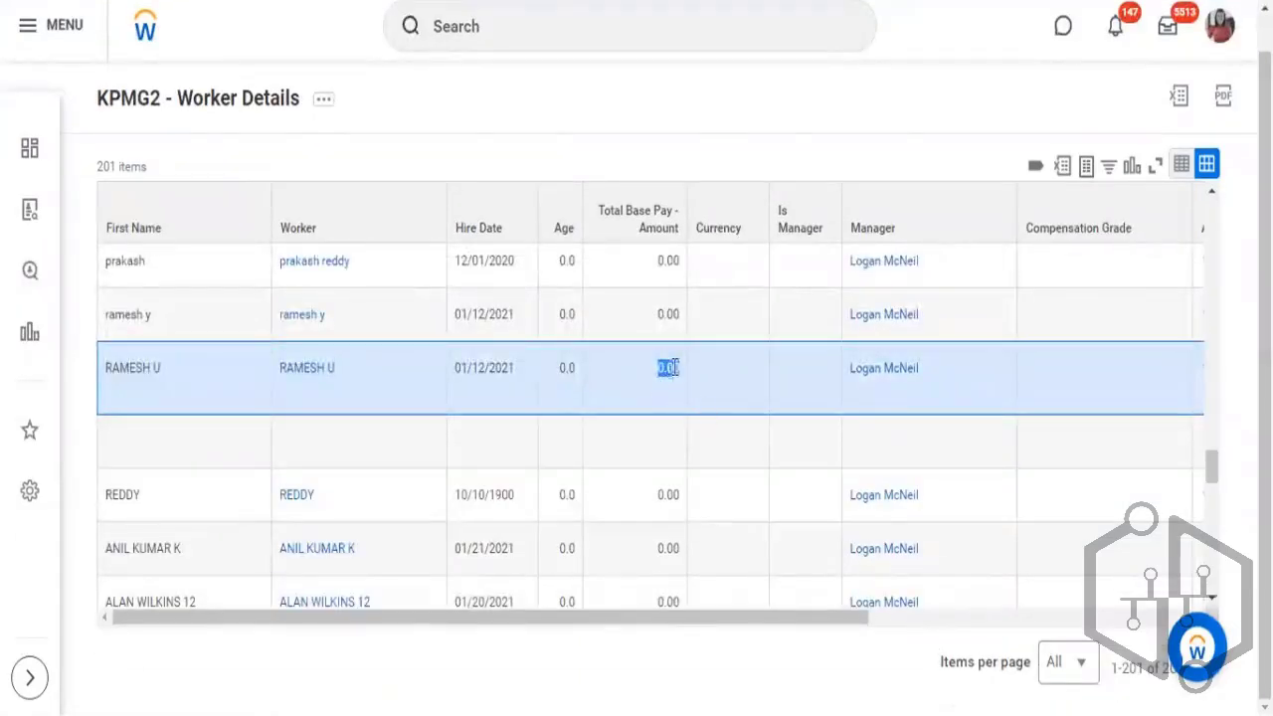
pyautogui.click(665, 372)
pyautogui.doubleClick(666, 370)
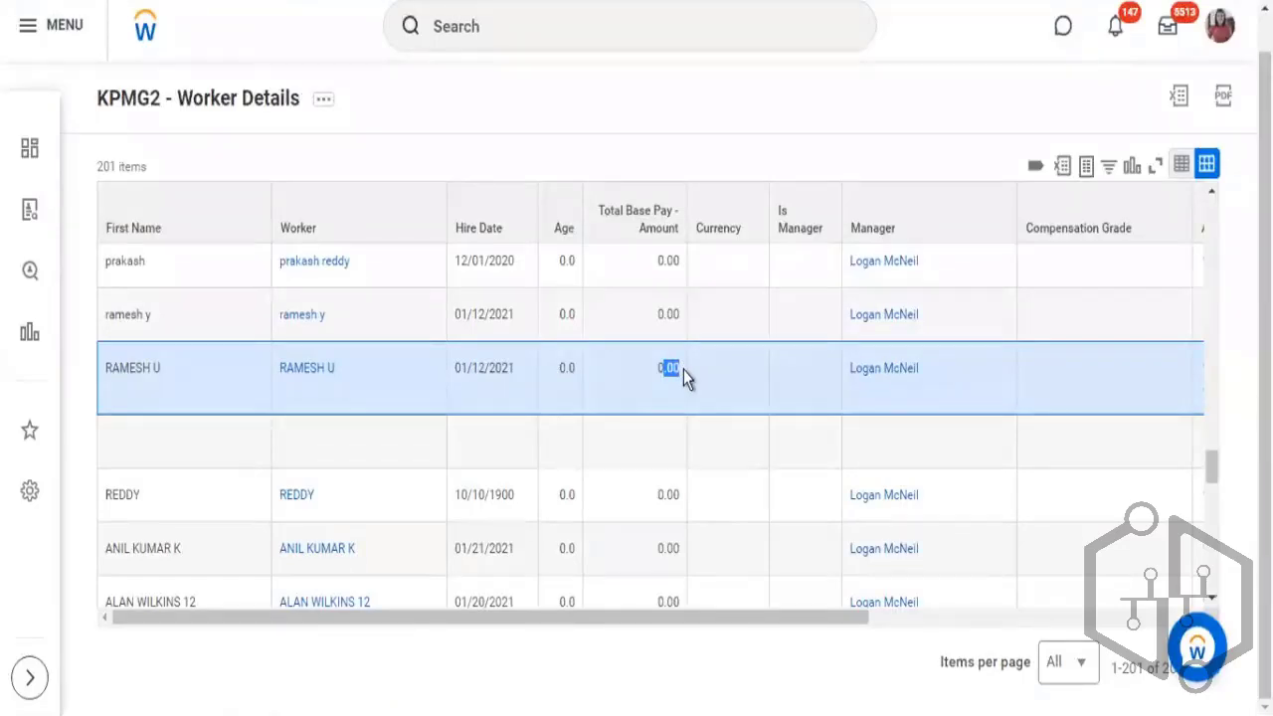
pyautogui.doubleClick(566, 368)
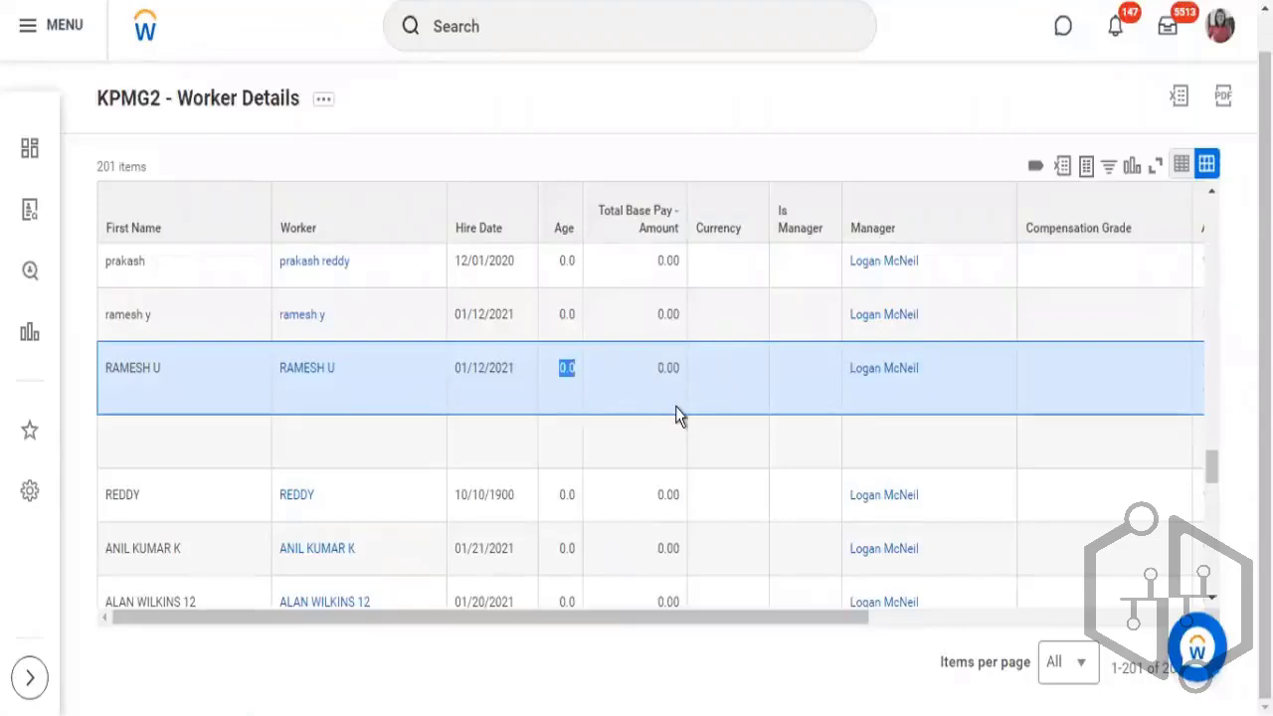
# Step: Go back up the report rows and check the Currency column heading
pyautogui.scroll(10, 675, 407)
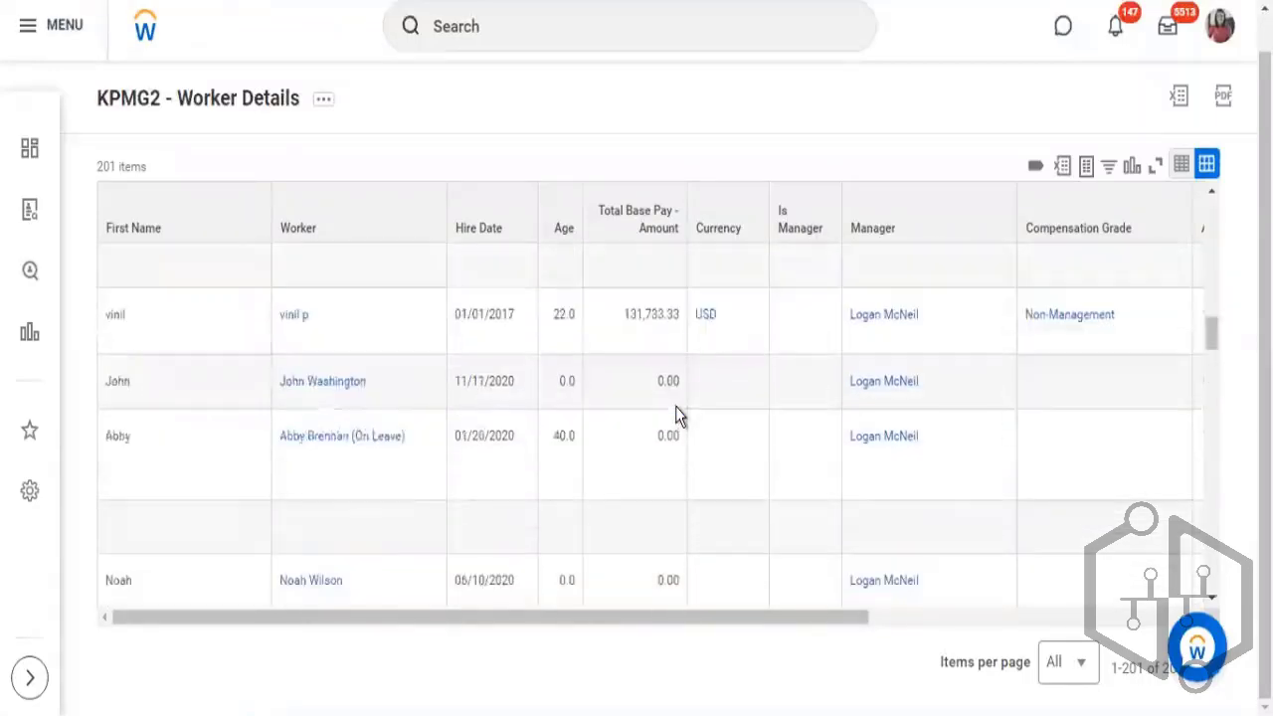
pyautogui.scroll(6, 675, 407)
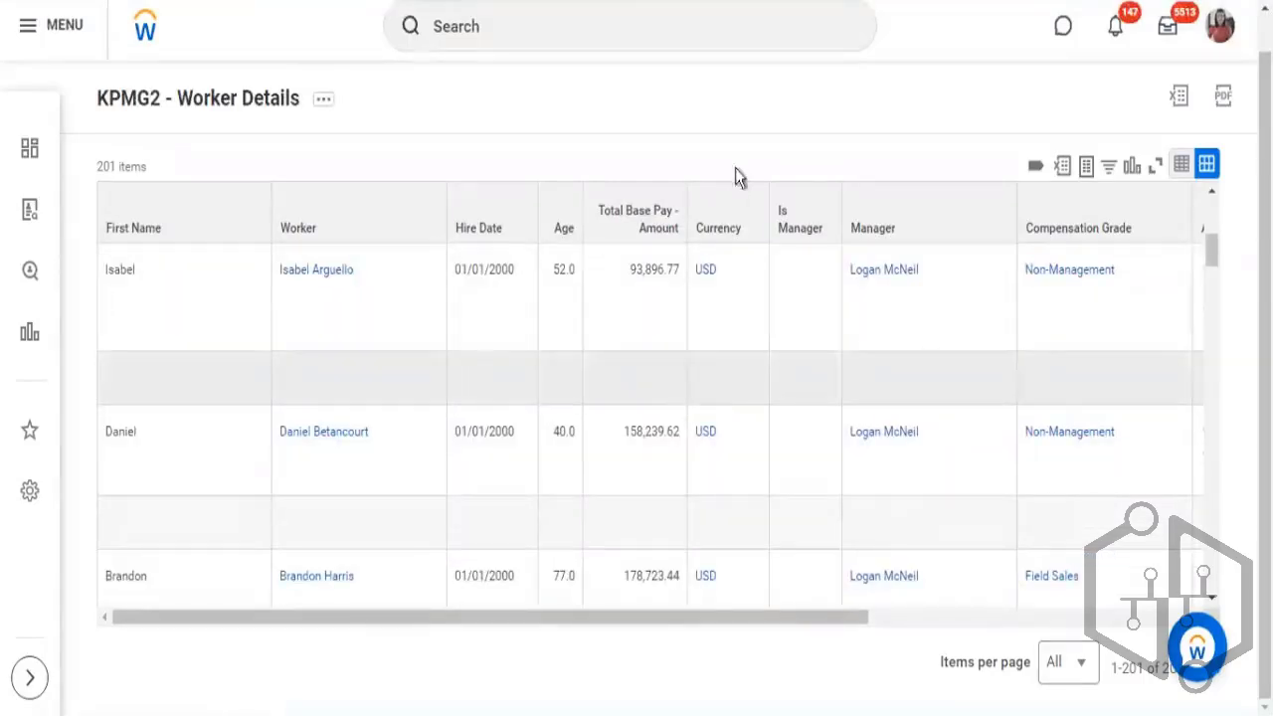
pyautogui.doubleClick(732, 231)
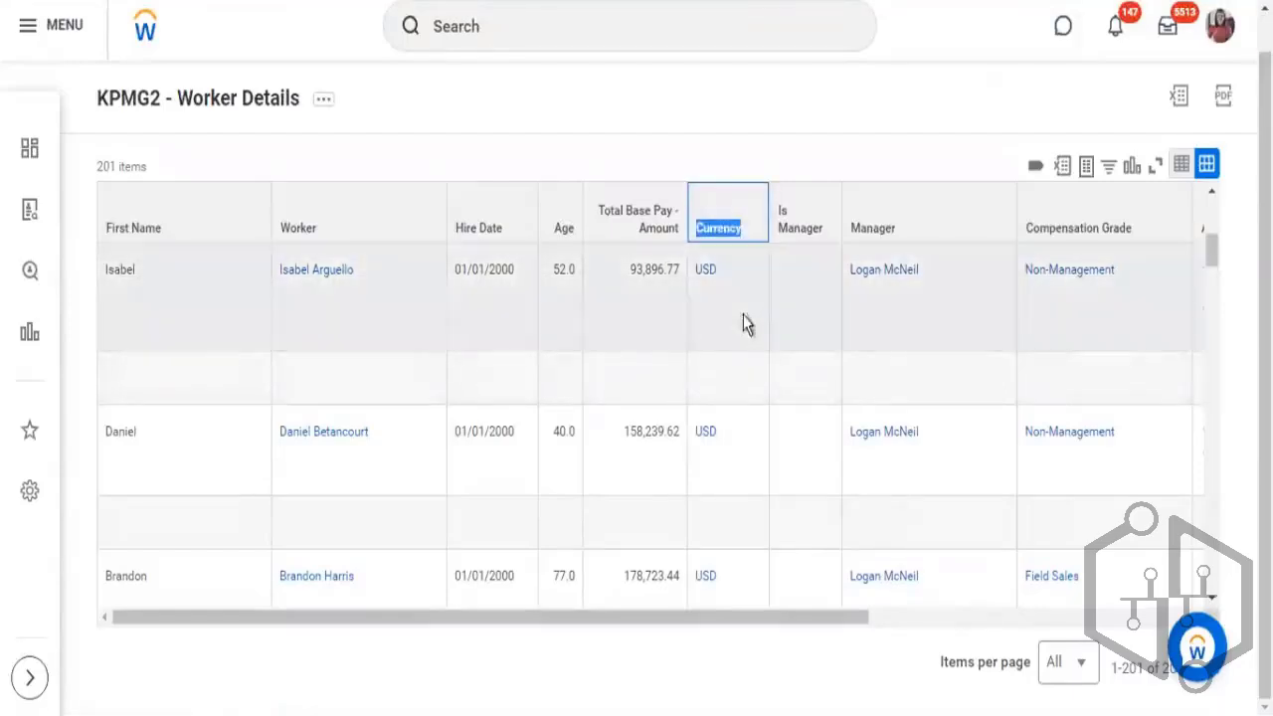
# Step: Switch to the Report Columns slide and outline Single Instance in the Field Types list
pyautogui.click(794, 119)
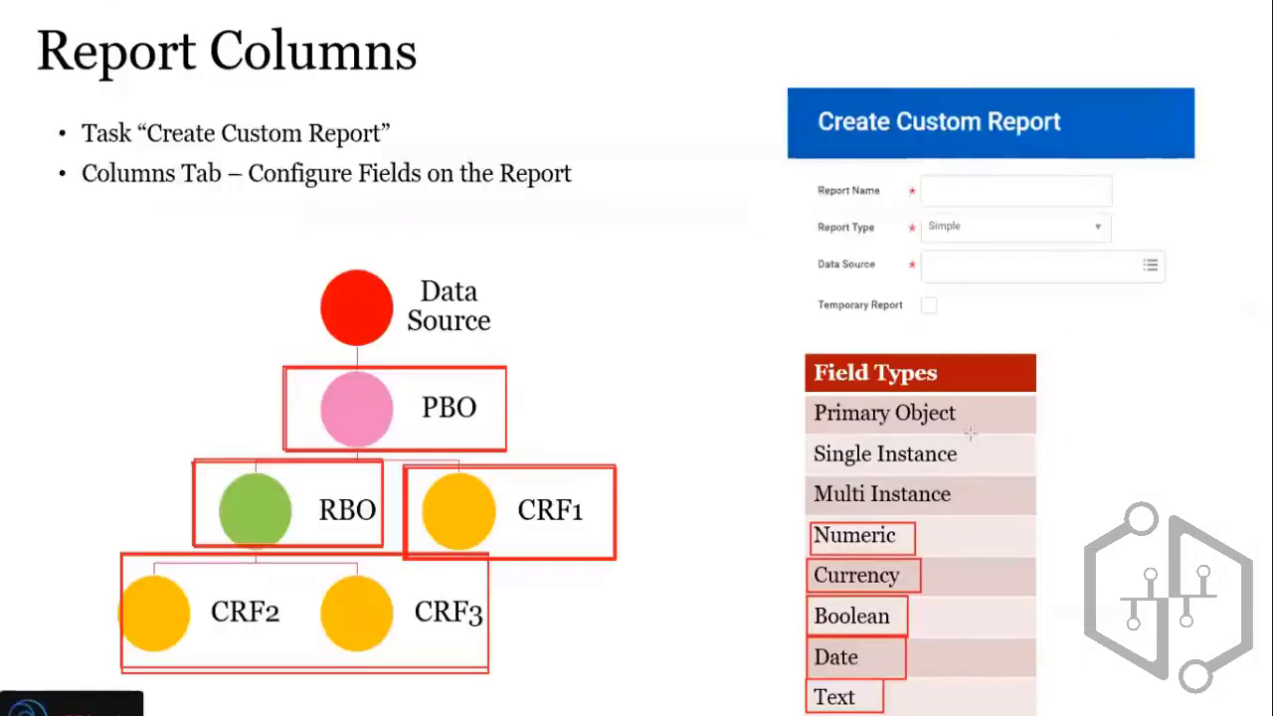
pyautogui.moveTo(811, 396)
pyautogui.mouseDown()
pyautogui.moveTo(909, 454)
pyautogui.moveTo(958, 504)
pyautogui.moveTo(950, 467)
pyautogui.moveTo(817, 400)
pyautogui.moveTo(961, 485)
pyautogui.moveTo(977, 474)
pyautogui.mouseUp()
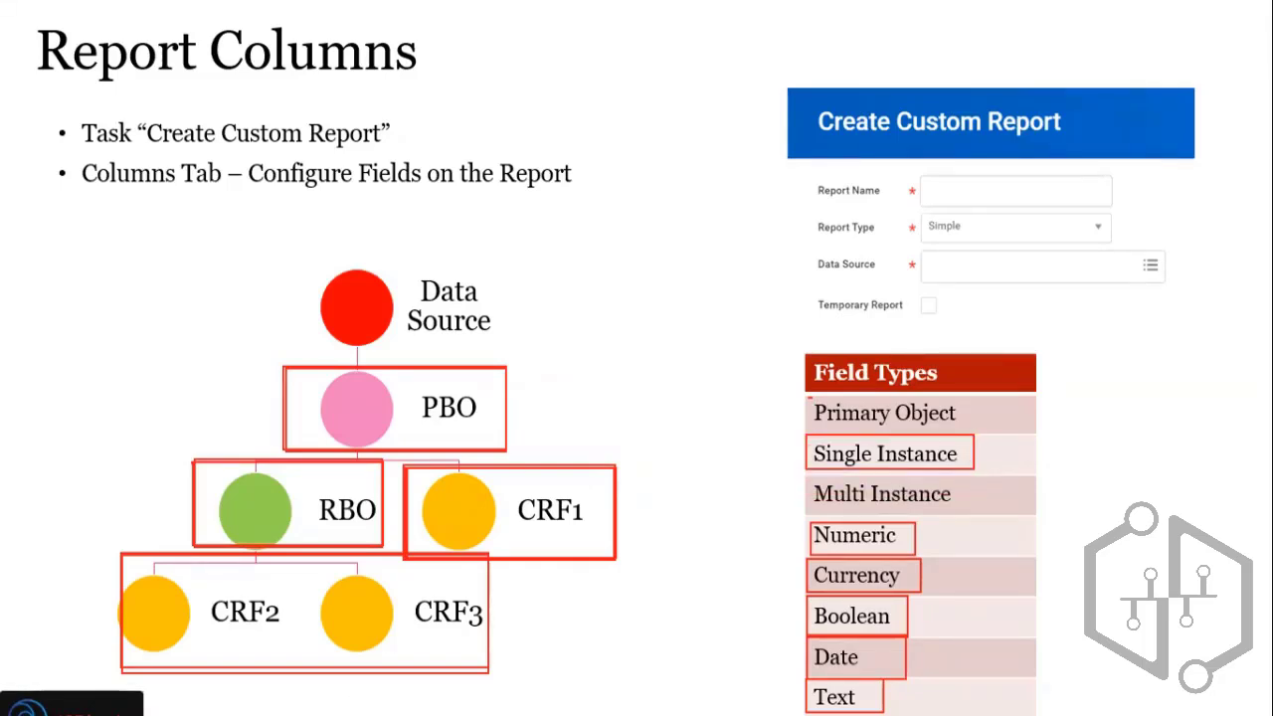
# Step: Switch back to the Workday report and examine the Compensation Grade and Addresses columns
pyautogui.hotkey('alt', 'Tab')
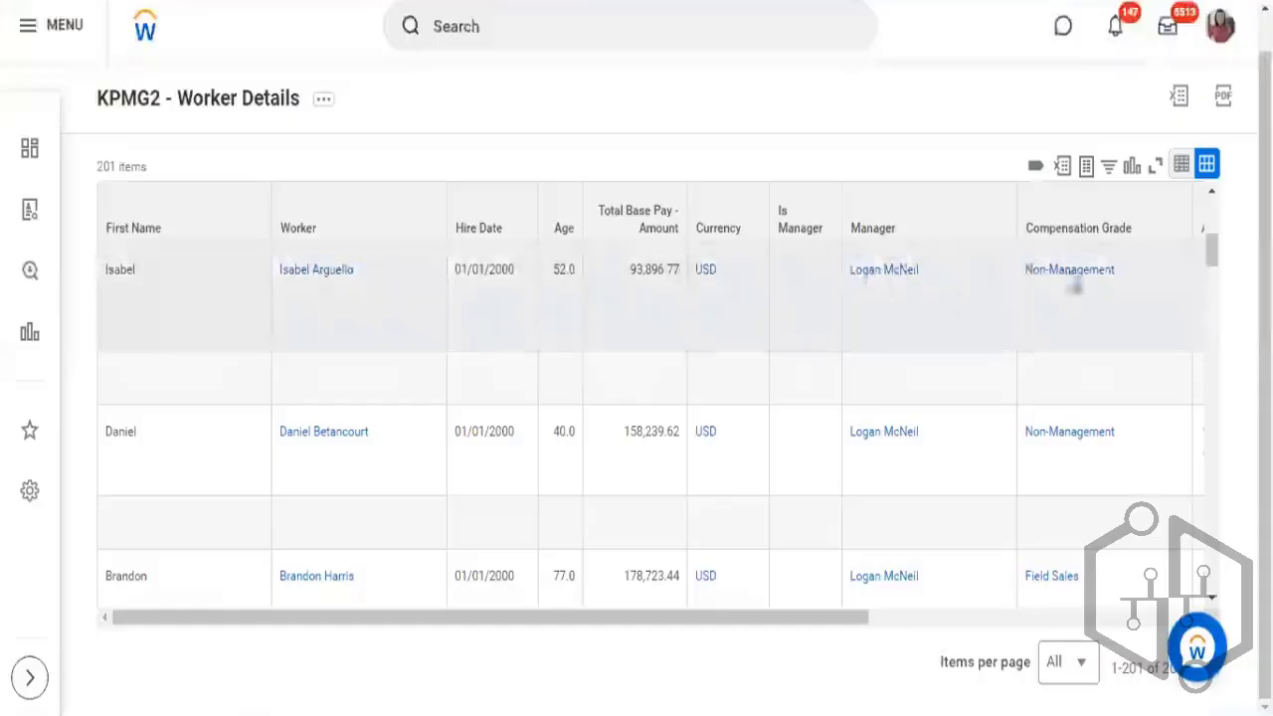
pyautogui.moveTo(1162, 274); pyautogui.dragTo(843, 283)
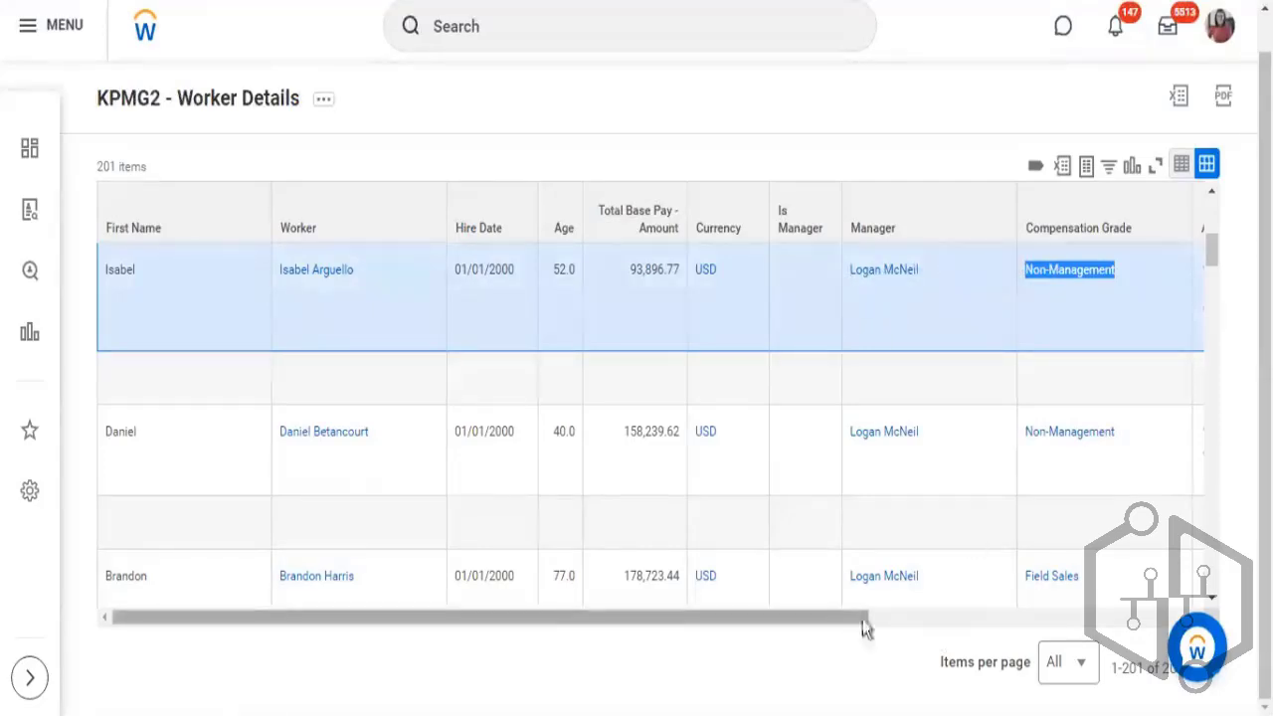
pyautogui.moveTo(865, 620); pyautogui.dragTo(1074, 664)
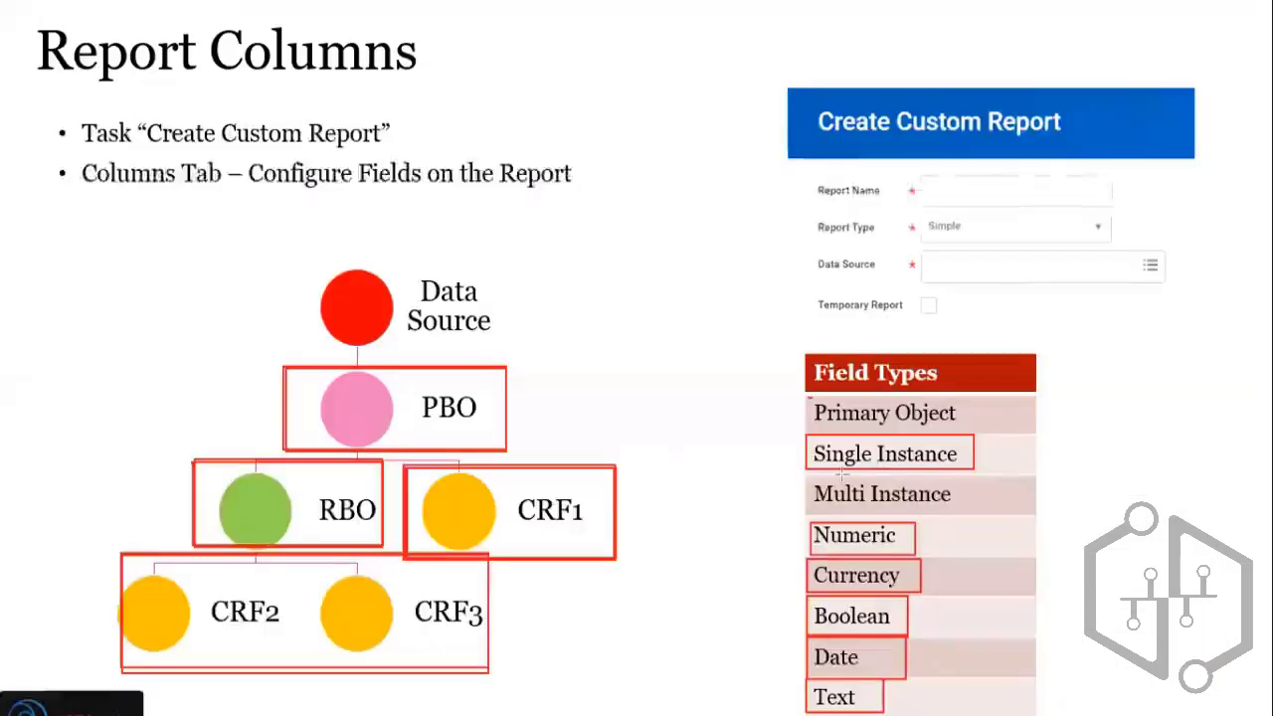
# Step: Outline Multi Instance and Primary Object in the Field Types list of the Report Columns slide
pyautogui.moveTo(810, 474)
pyautogui.mouseDown()
pyautogui.moveTo(971, 501)
pyautogui.moveTo(973, 512)
pyautogui.mouseUp()
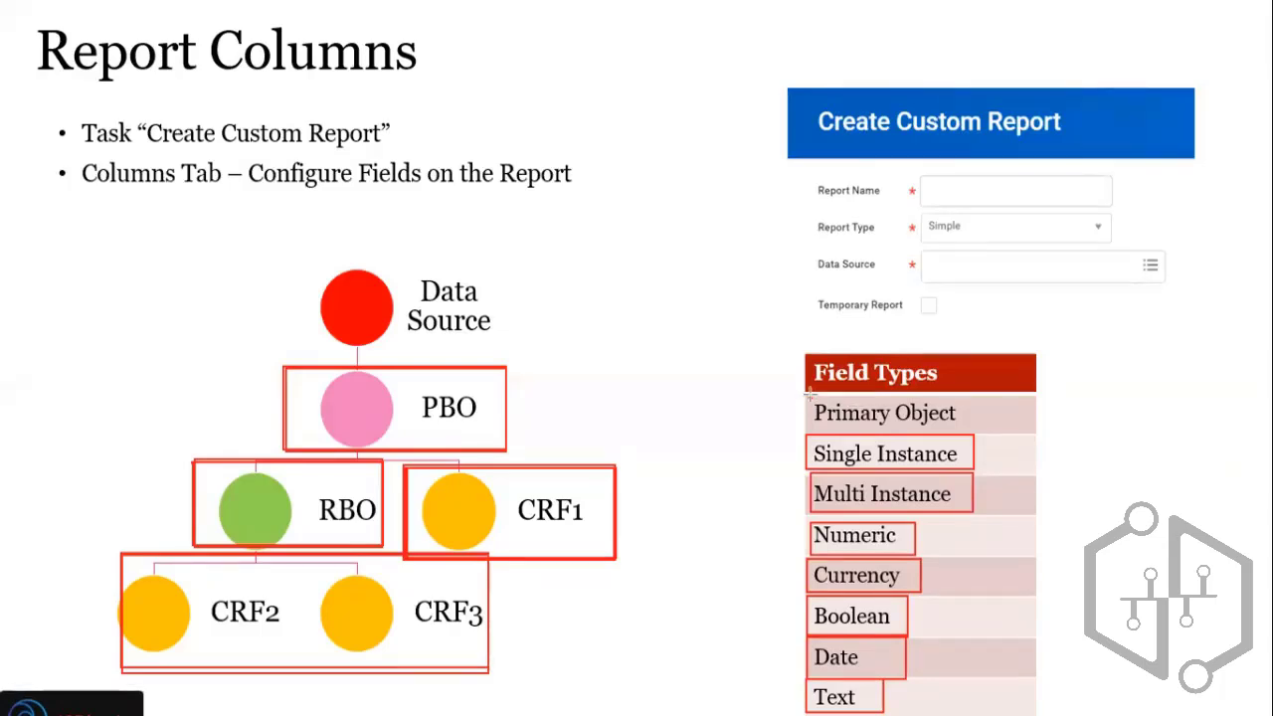
pyautogui.moveTo(810, 398); pyautogui.dragTo(982, 435)
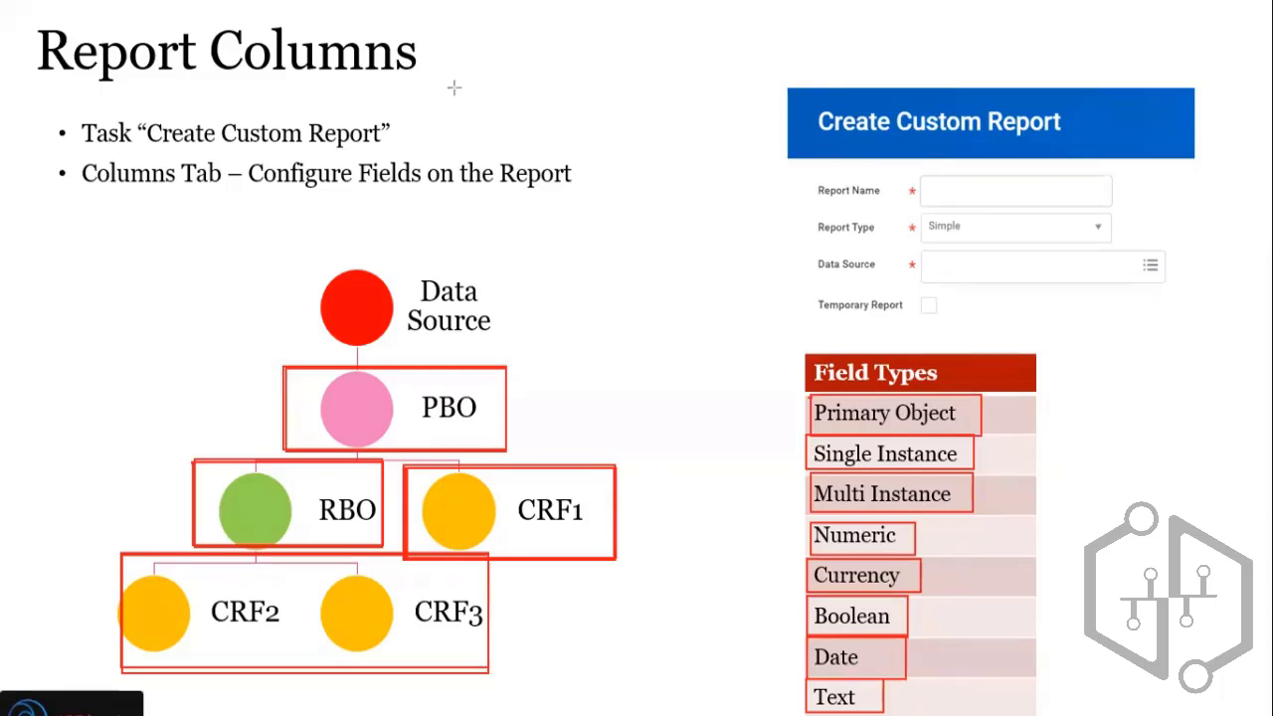
# Step: Switch back to the Workday report, check the Worker column heading and open the KPMG2 - Worker Details report definition
pyautogui.hotkey('alt', 'Tab')
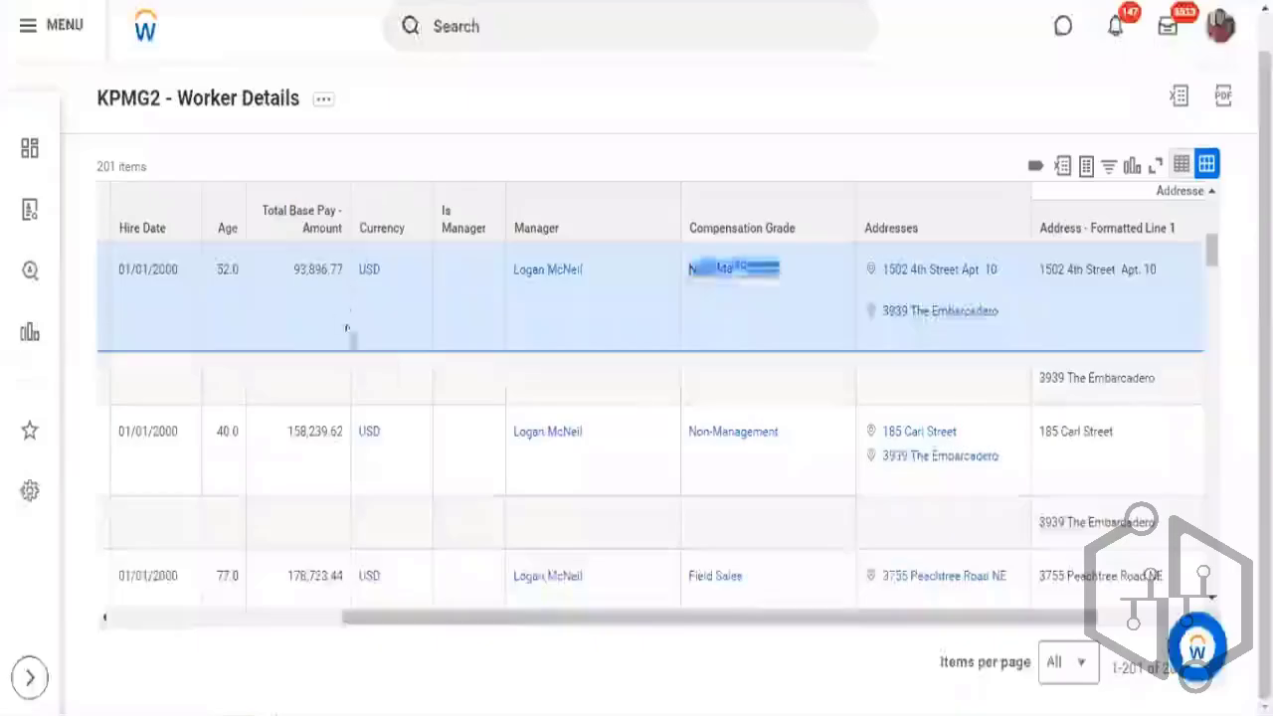
pyautogui.moveTo(527, 617); pyautogui.dragTo(201, 535)
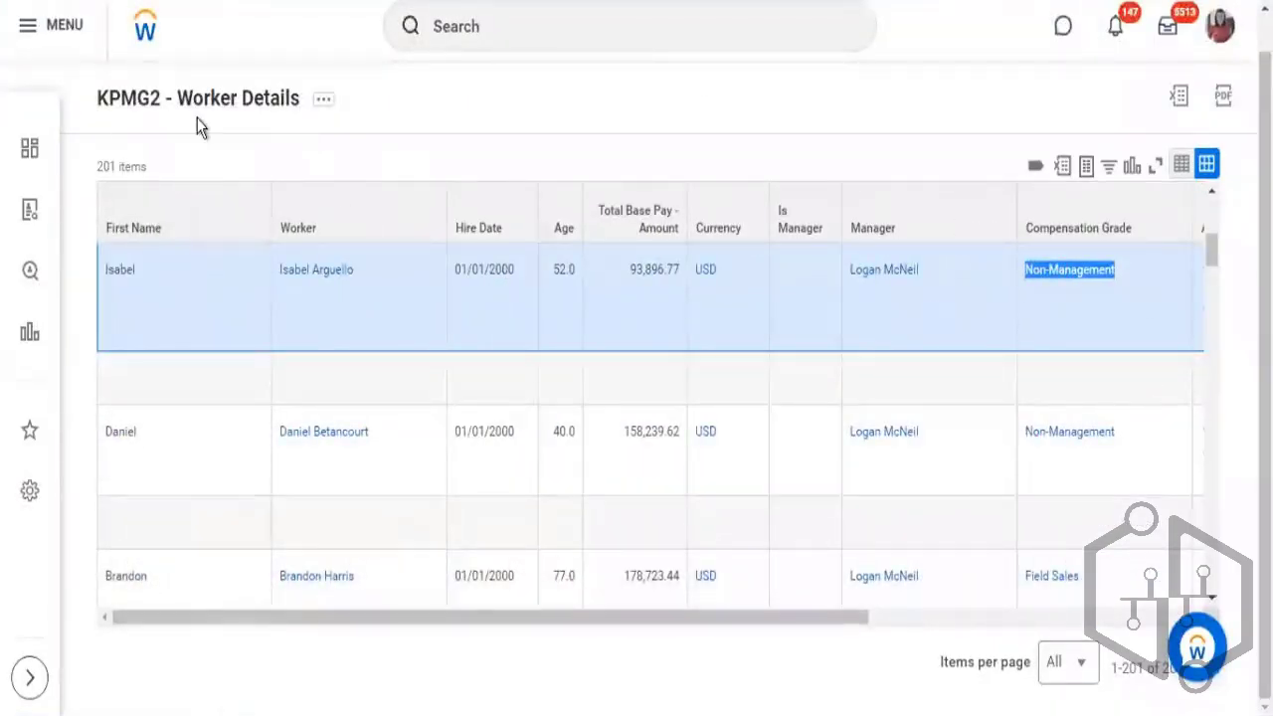
pyautogui.scroll(1, 333, 296)
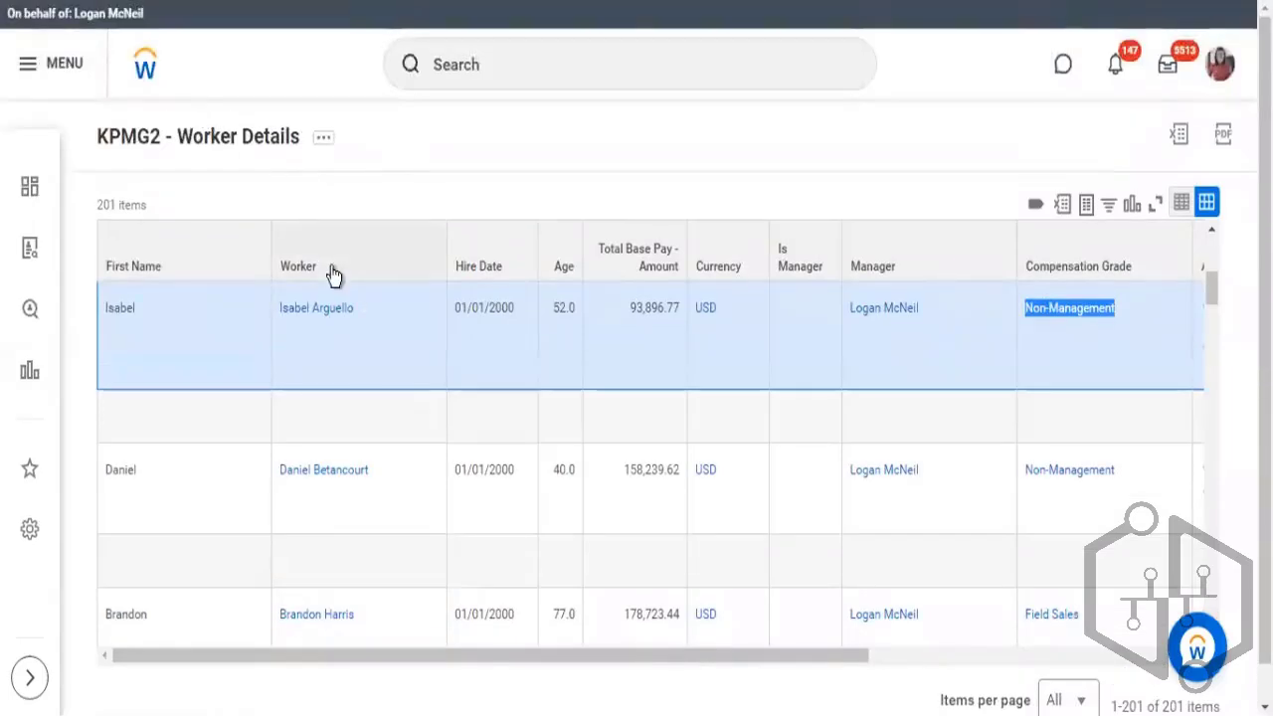
pyautogui.moveTo(319, 268); pyautogui.dragTo(278, 271)
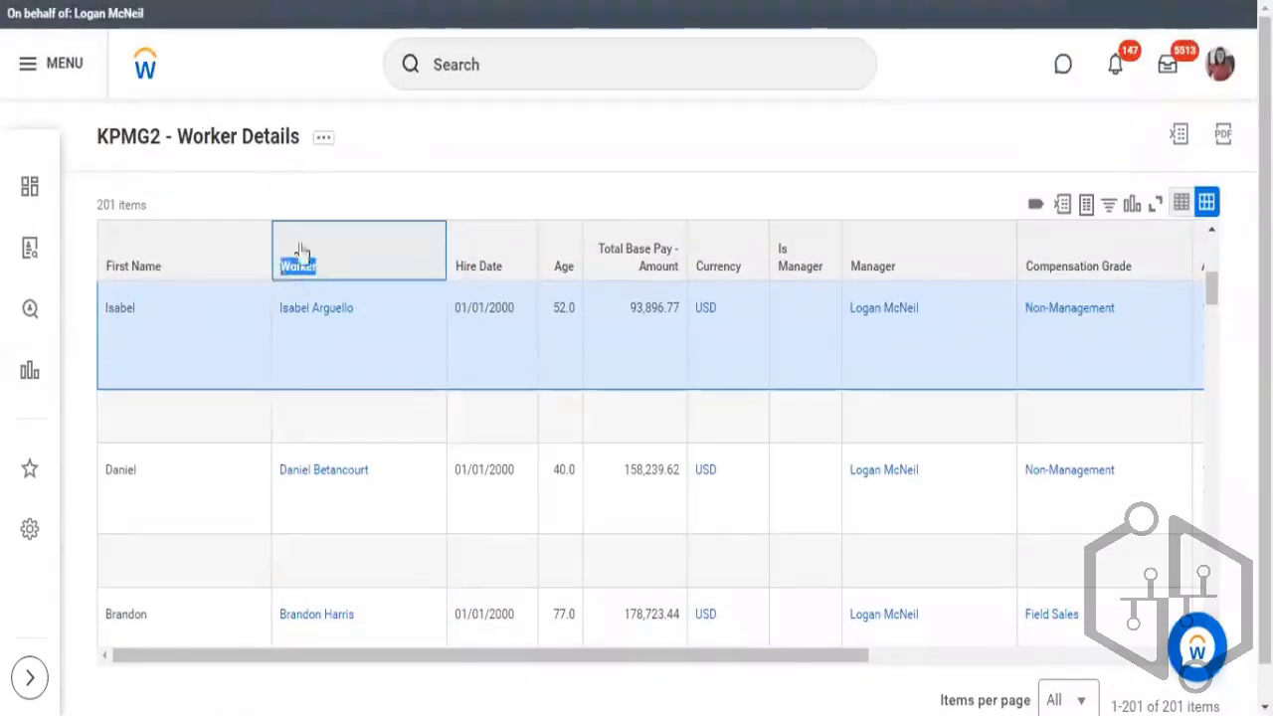
pyautogui.click(301, 251)
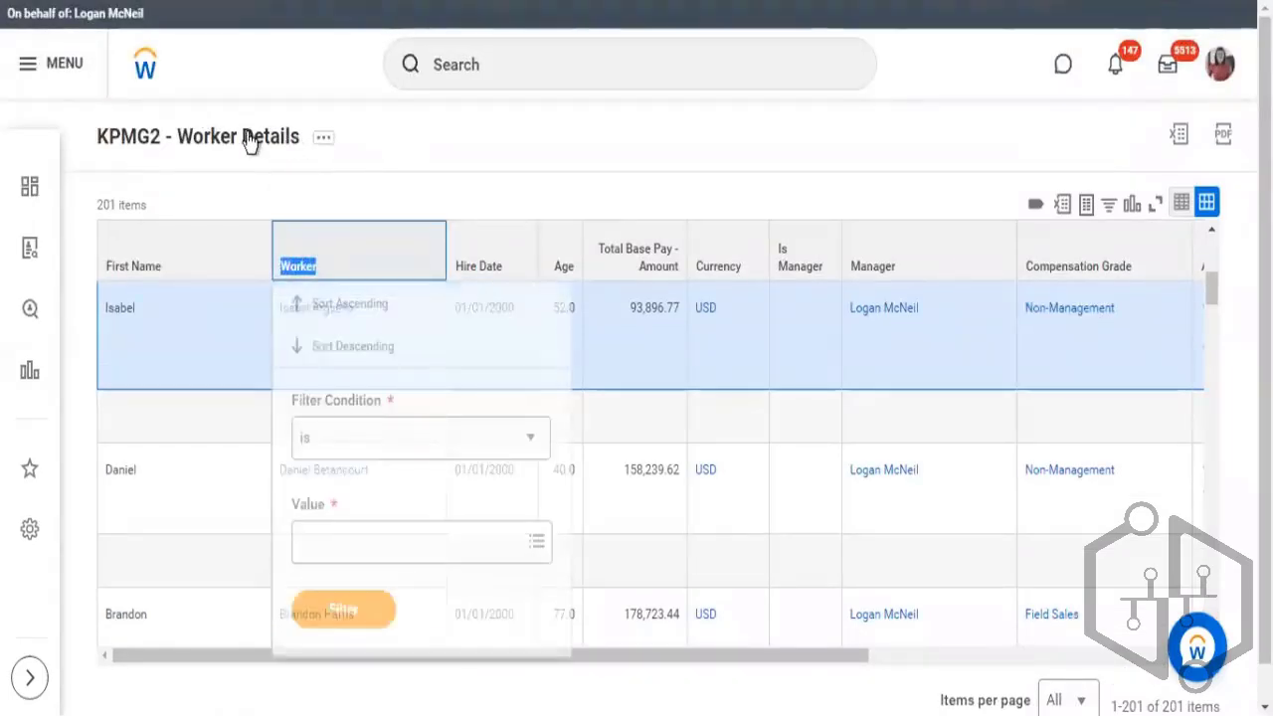
pyautogui.click(532, 142)
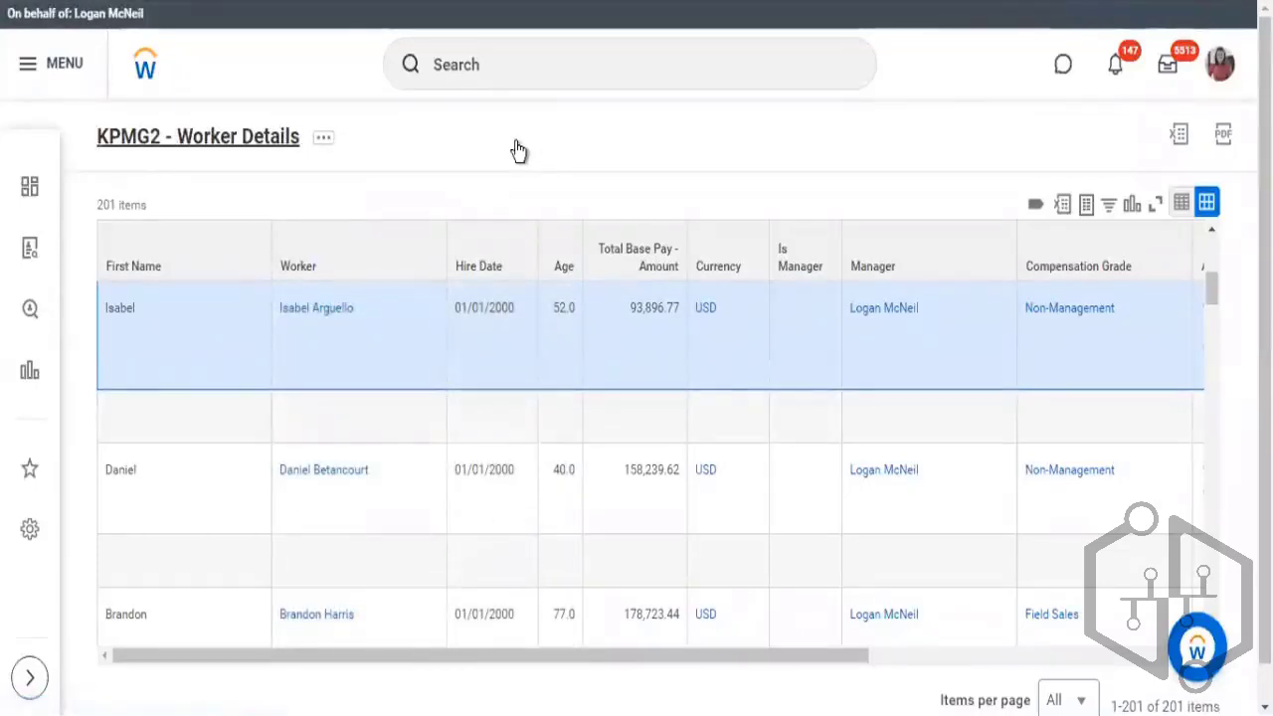
# Step: Check the report definition's Primary Business Object against the fields in its column list
pyautogui.scroll(-1, 275, 386)
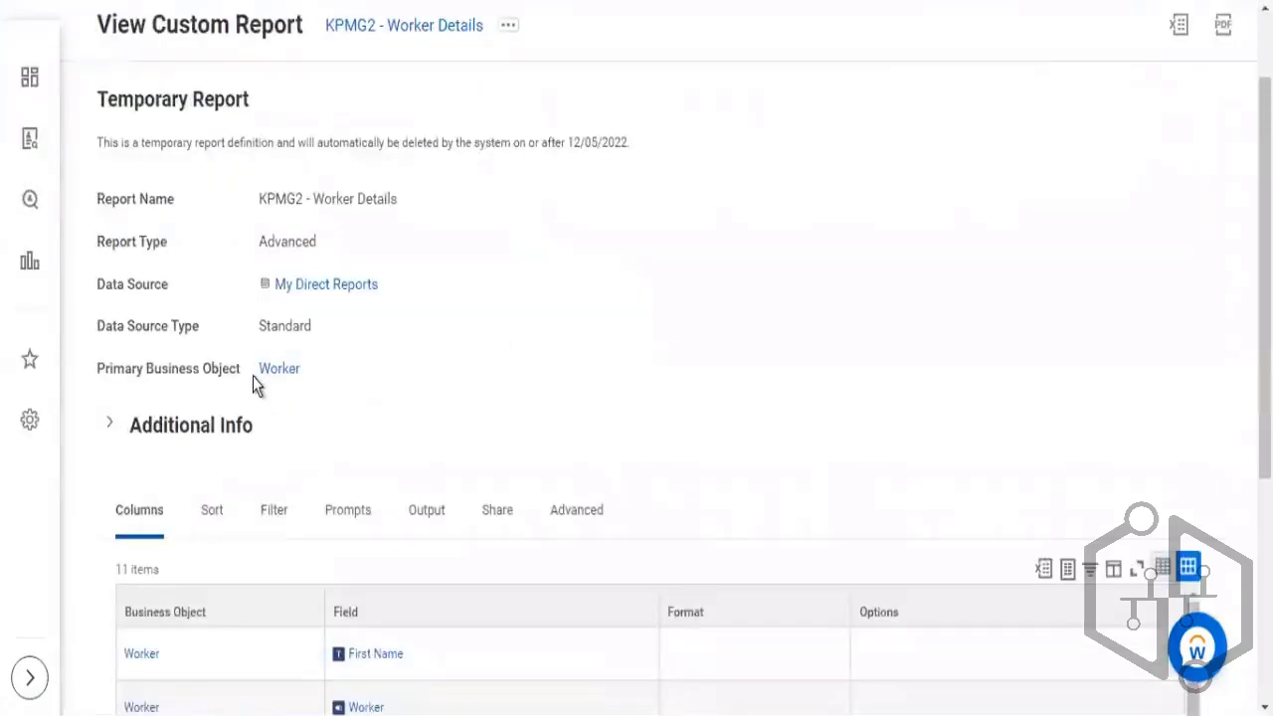
pyautogui.moveTo(253, 376); pyautogui.dragTo(321, 385)
pyautogui.scroll(-2, 398, 348)
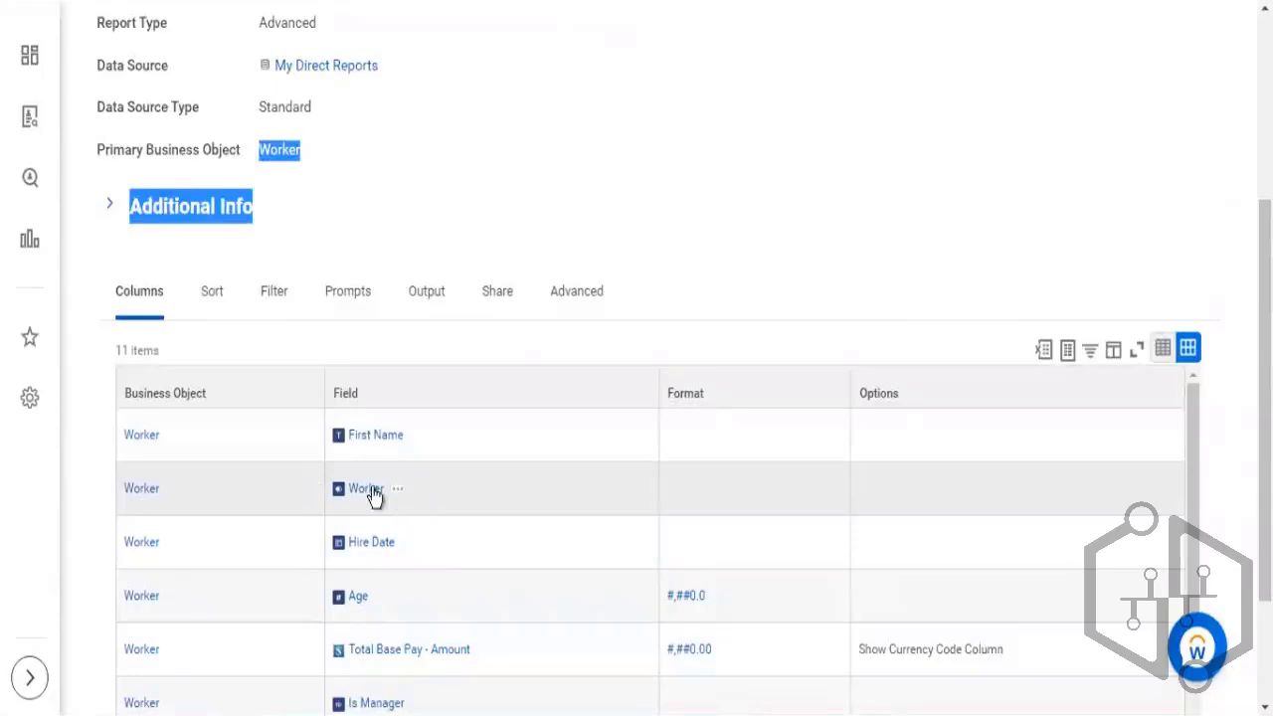
# Step: Open the Worker report field's details and examine its name and business object
pyautogui.doubleClick(372, 497)
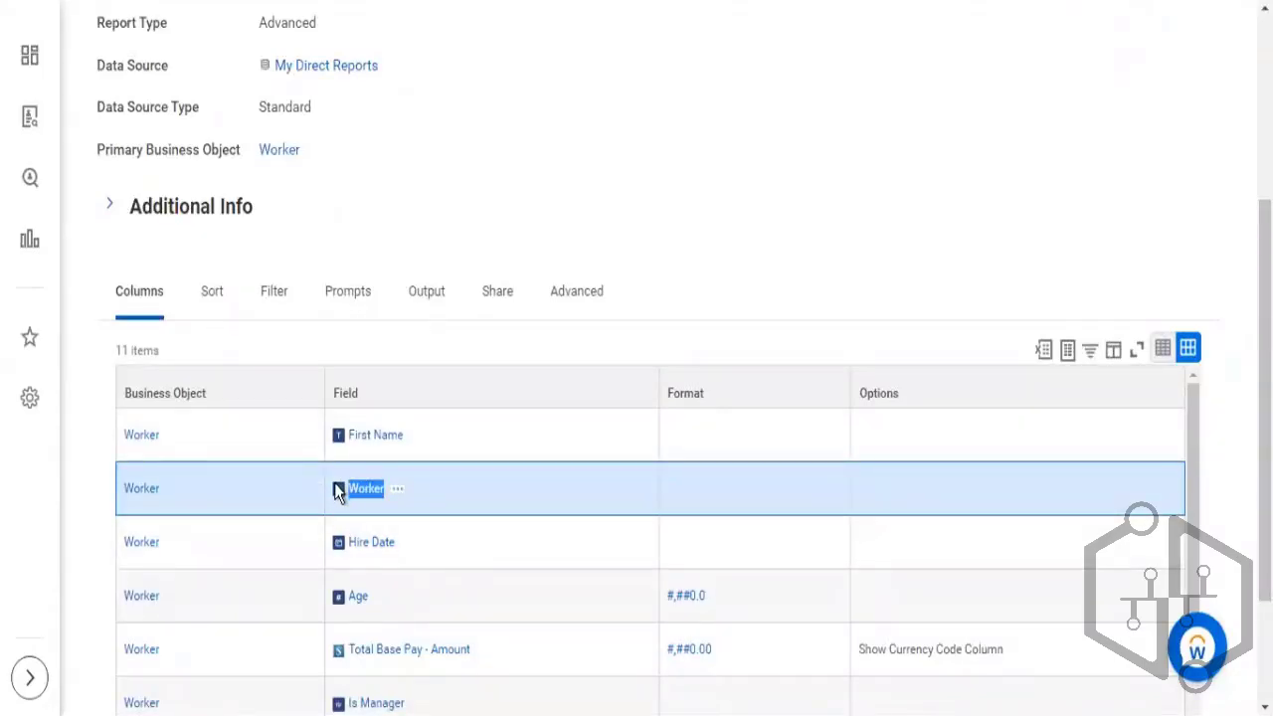
pyautogui.click(398, 489)
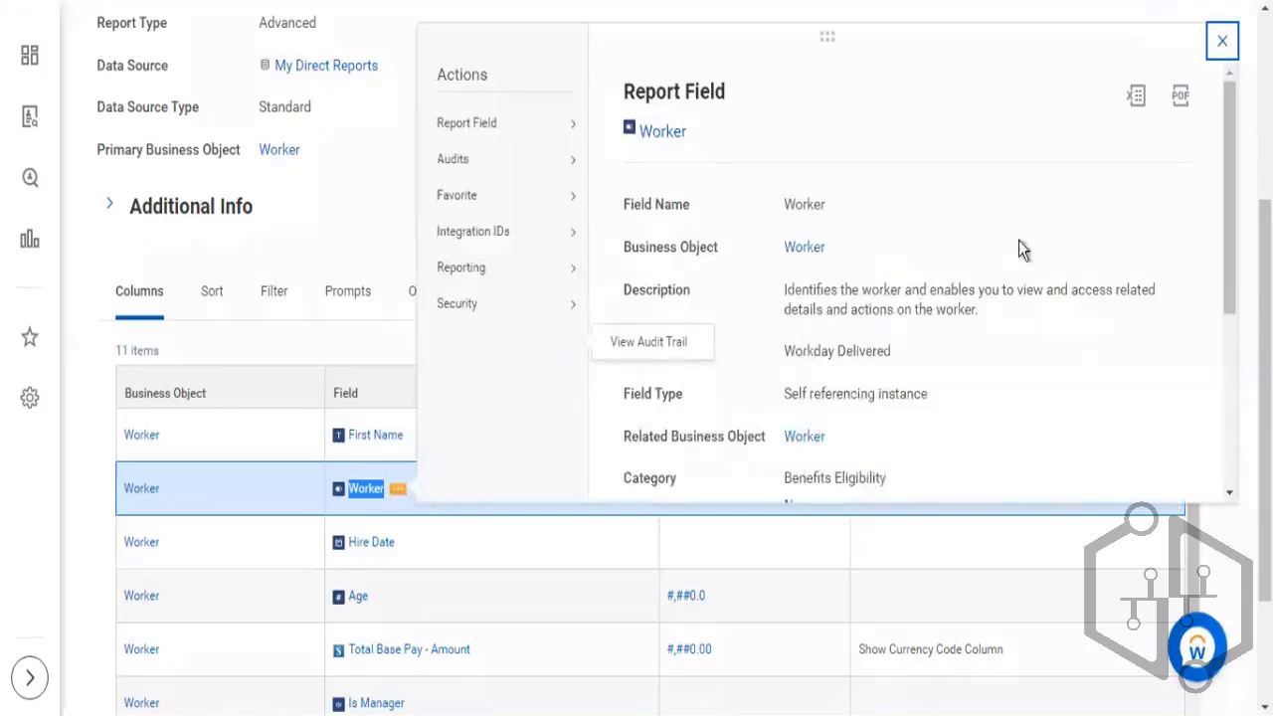
pyautogui.doubleClick(649, 133)
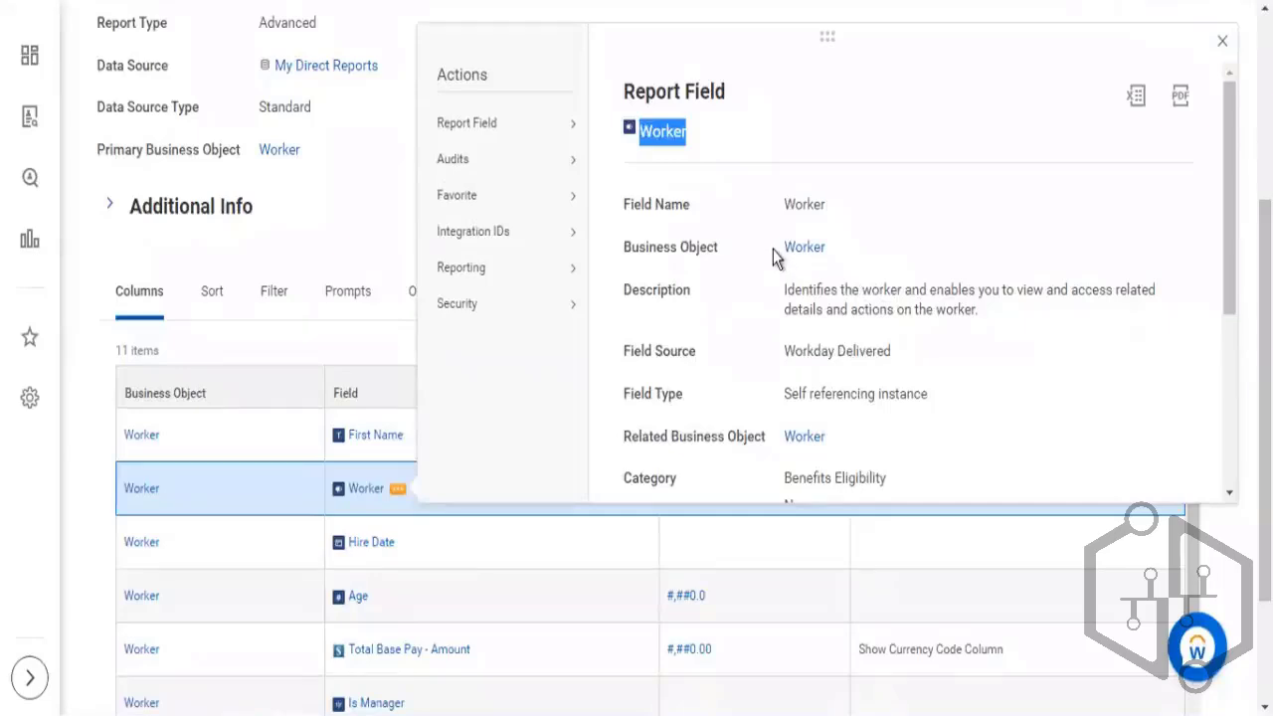
pyautogui.doubleClick(804, 248)
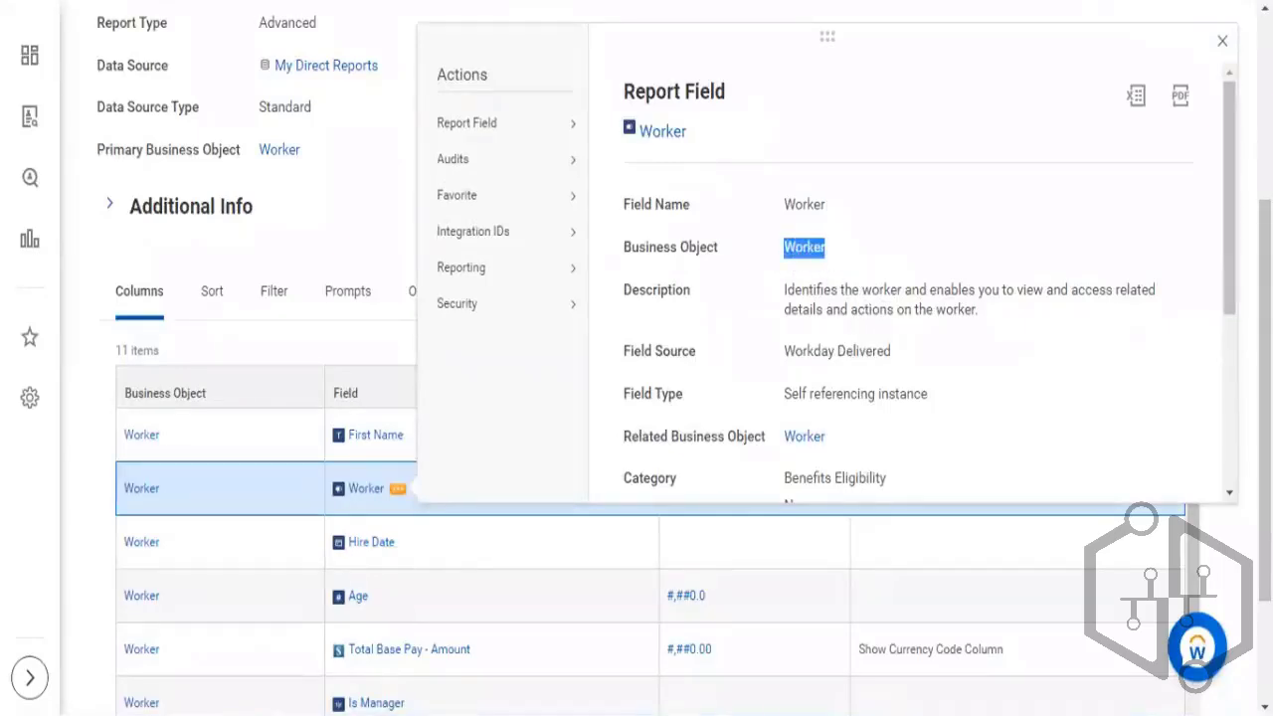
# Step: Switch to the WB 22.11.28 - Rep workbook in Excel and outline Emp1 and Emp2 under Worker
pyautogui.hotkey('alt', 'Tab')
pyautogui.hotkey('alt', 'Tab')
pyautogui.press('Tab')
pyautogui.press('Tab')
pyautogui.press('Tab')
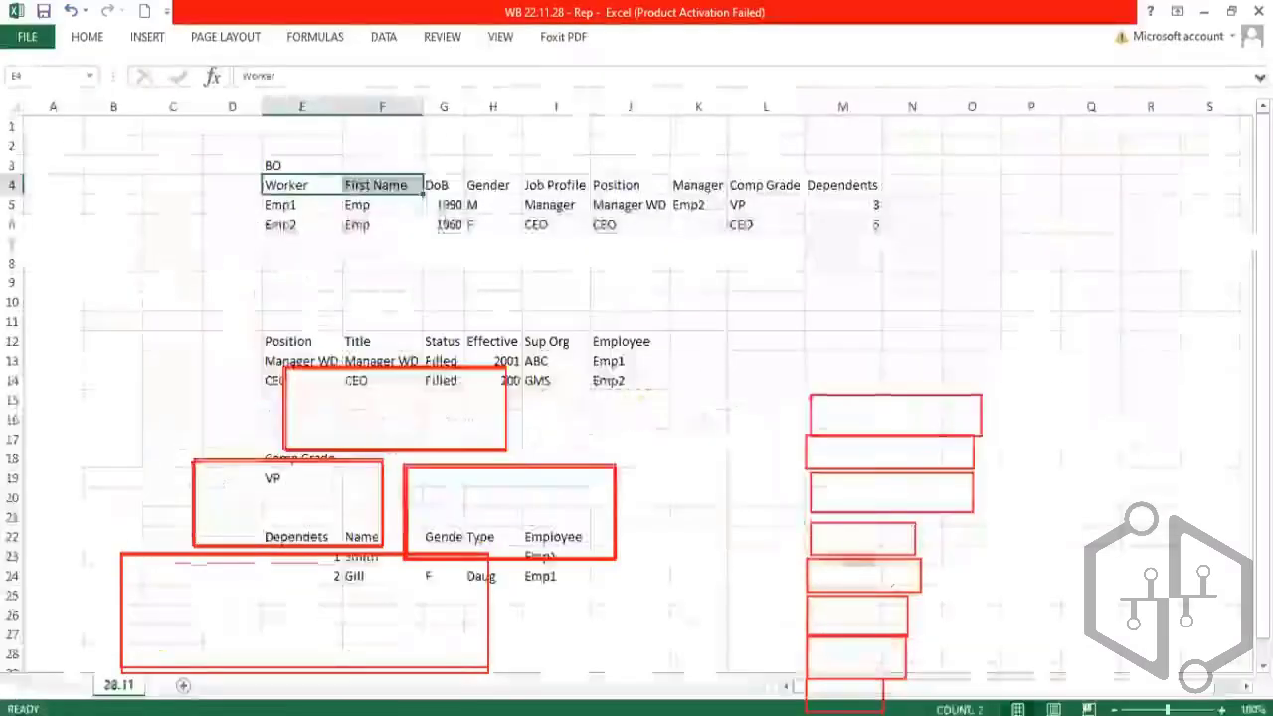
pyautogui.moveTo(261, 195)
pyautogui.mouseDown()
pyautogui.moveTo(346, 215)
pyautogui.moveTo(879, 211)
pyautogui.moveTo(339, 214)
pyautogui.mouseUp()
pyautogui.moveTo(257, 214)
pyautogui.mouseDown()
pyautogui.moveTo(355, 236)
pyautogui.moveTo(344, 235)
pyautogui.mouseUp()
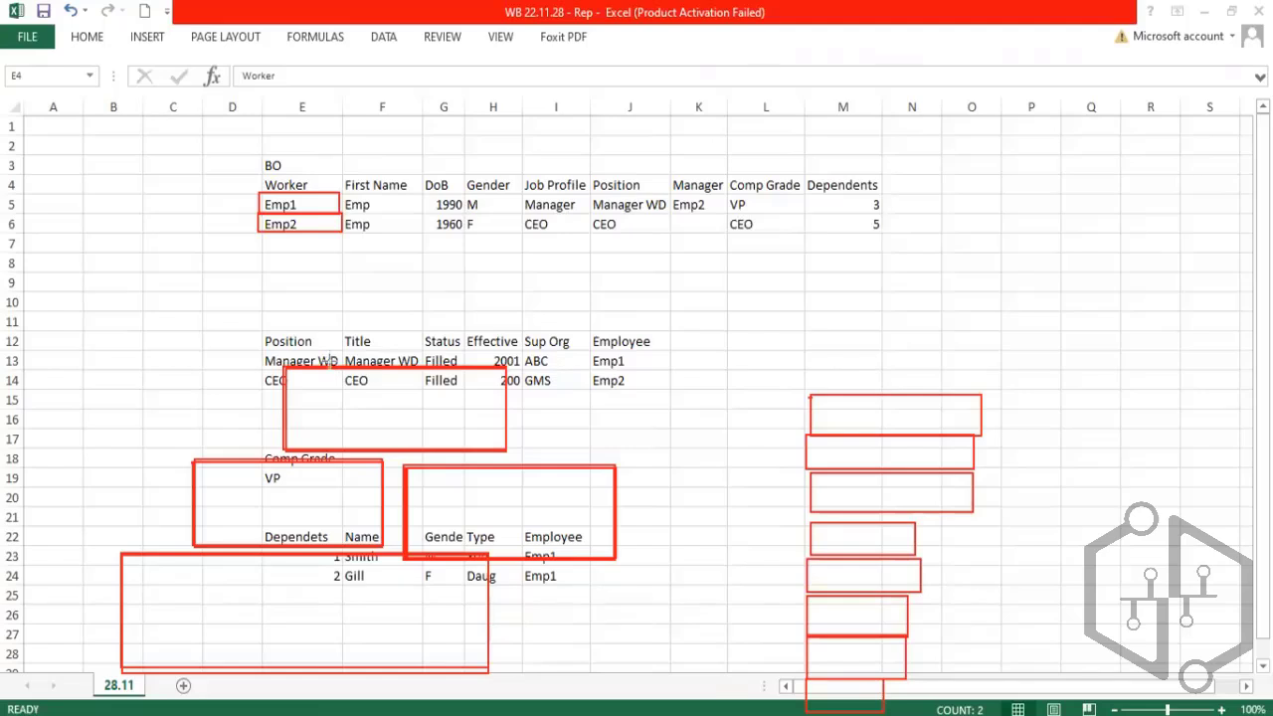
# Step: Switch back to the Worker report field details in Workday
pyautogui.hotkey('alt', 'Tab')
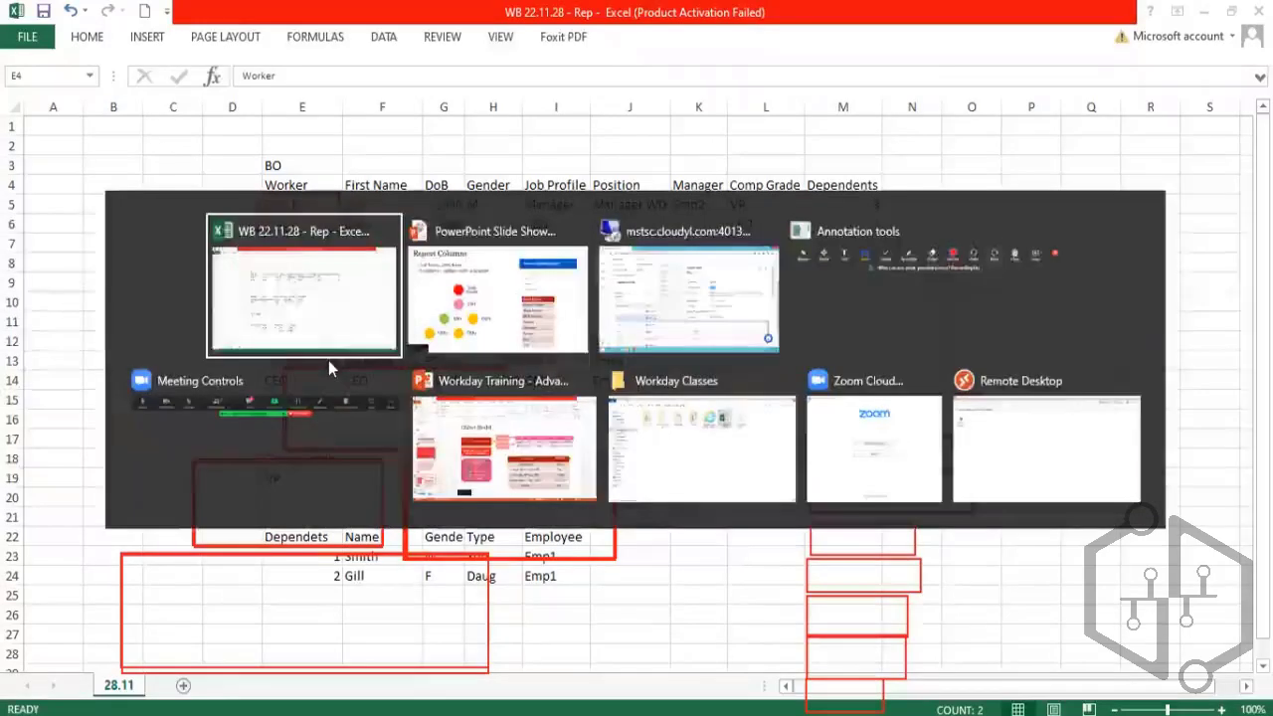
pyautogui.hotkey('alt', 'Tab')
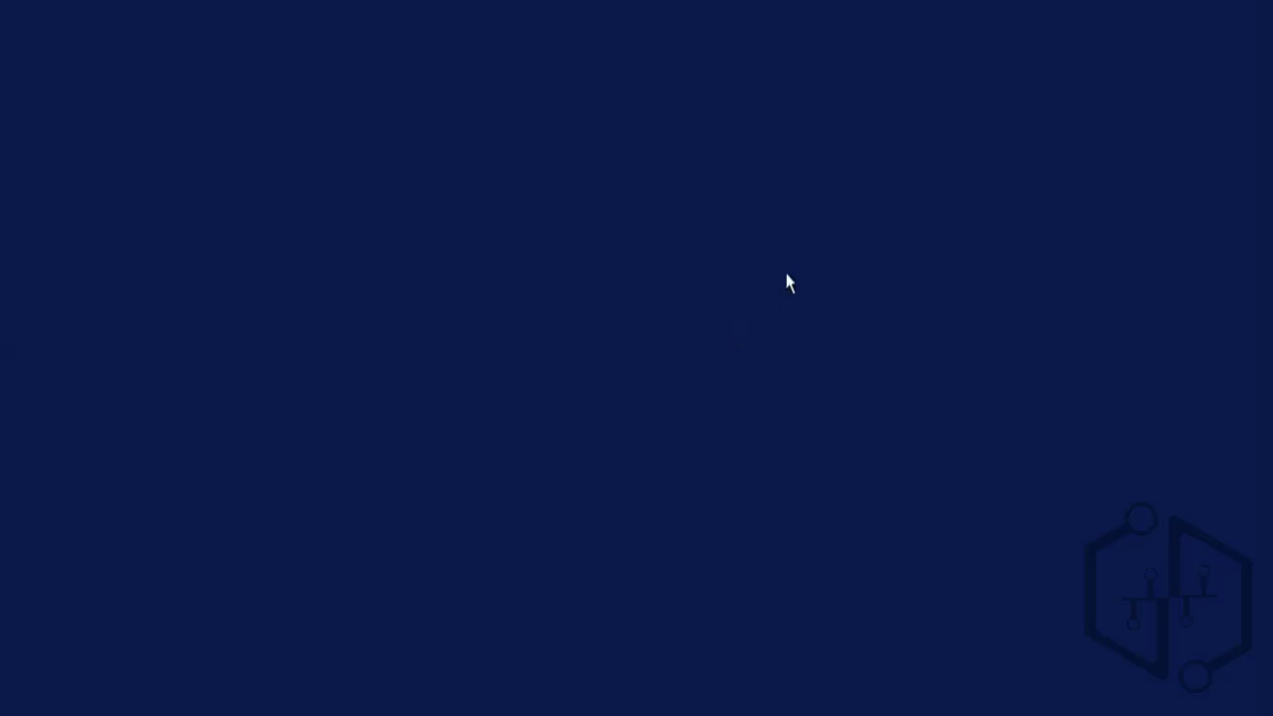
pyautogui.hotkey('alt', 'Tab')
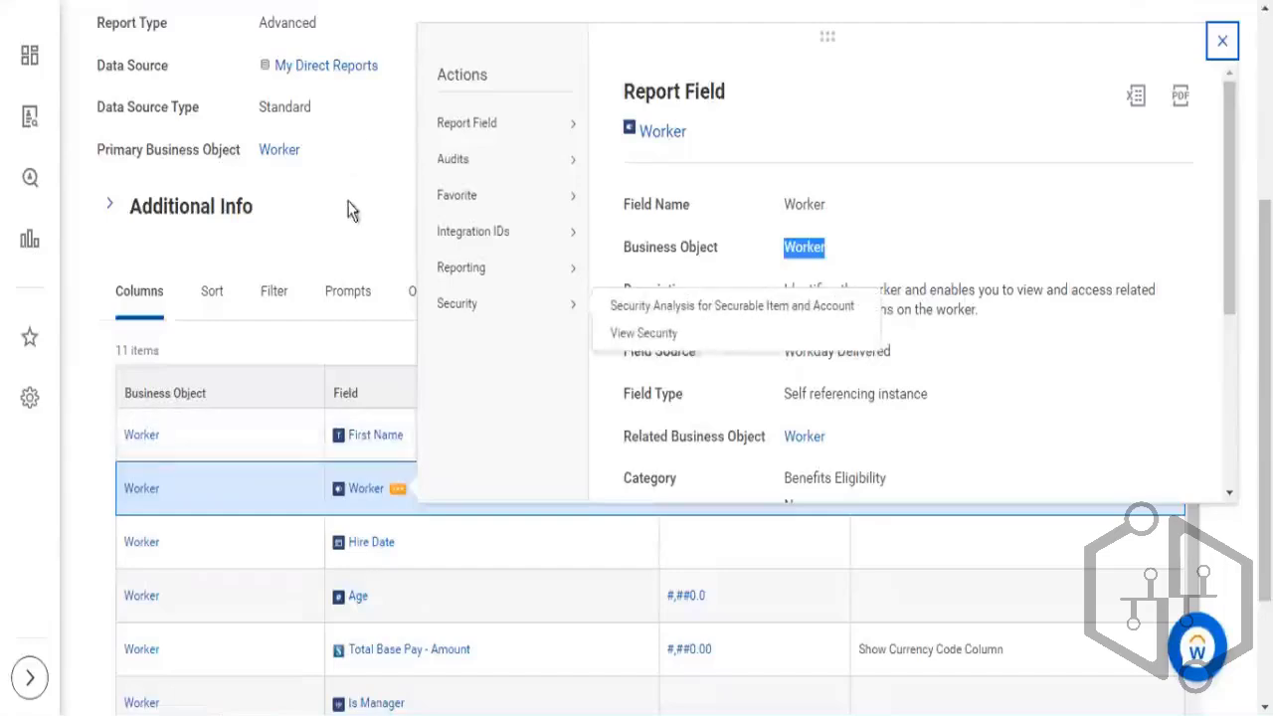
# Step: Run the KPMG2 - Worker Details report from its definition's related actions
pyautogui.scroll(3, 397, 167)
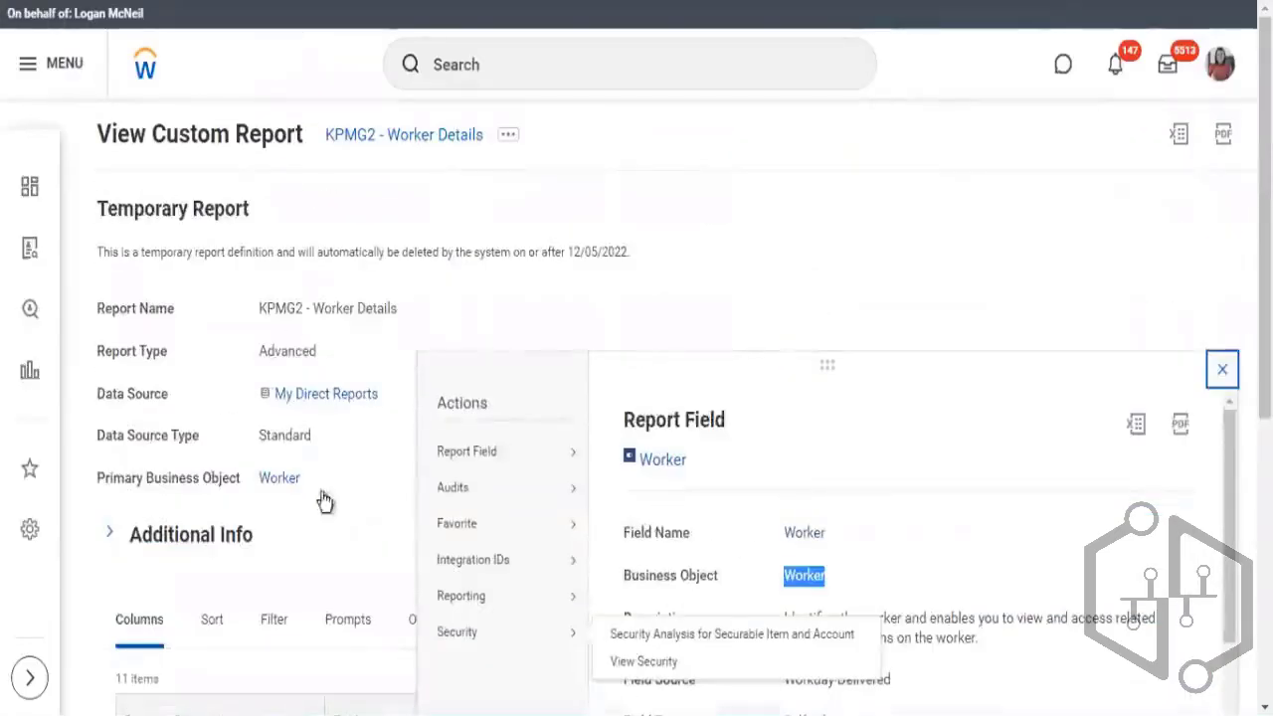
pyautogui.click(507, 138)
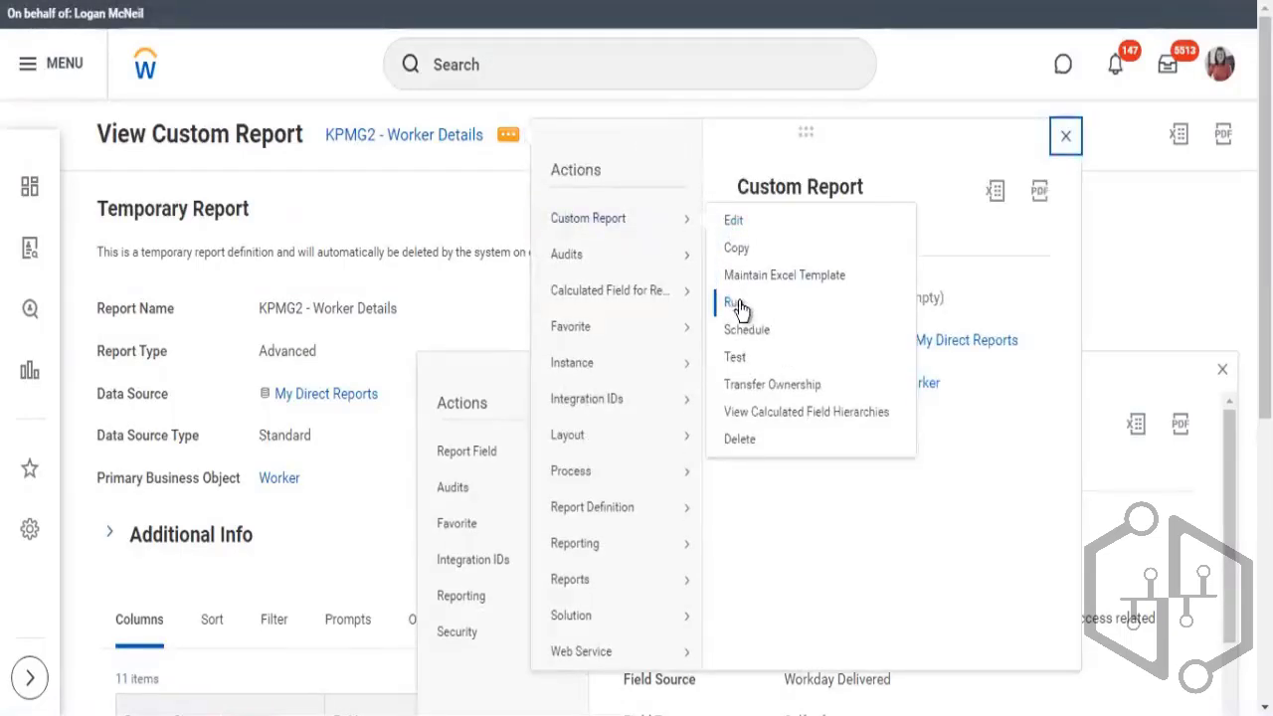
pyautogui.click(736, 303)
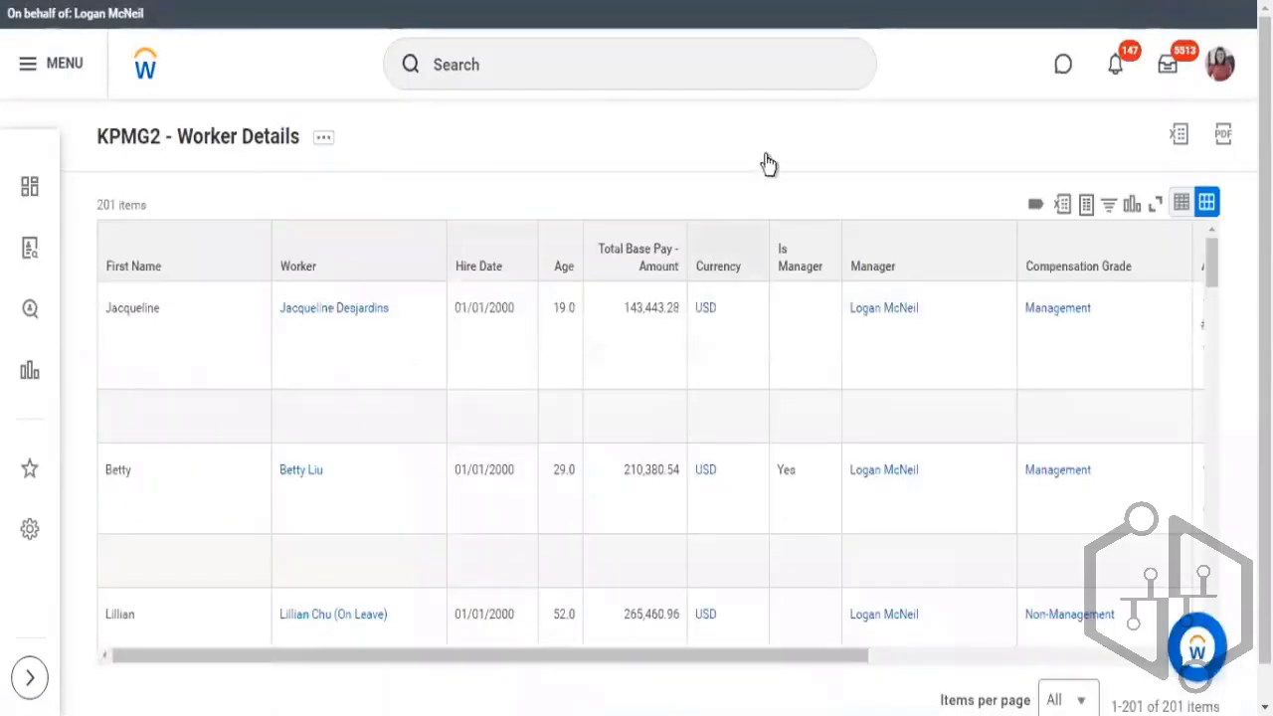
# Step: Filter the Address business object's fields to the field named Address and highlight its field type
pyautogui.scroll(-1, 746, 225)
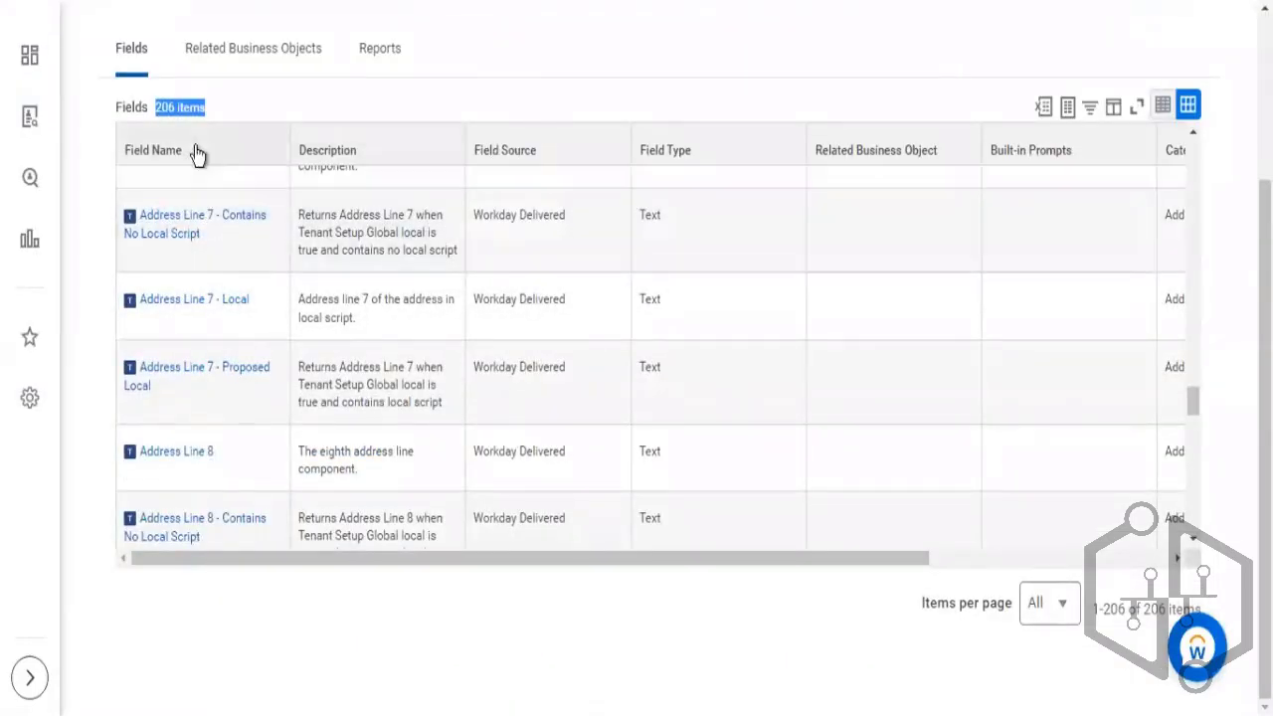
pyautogui.press('Tab')
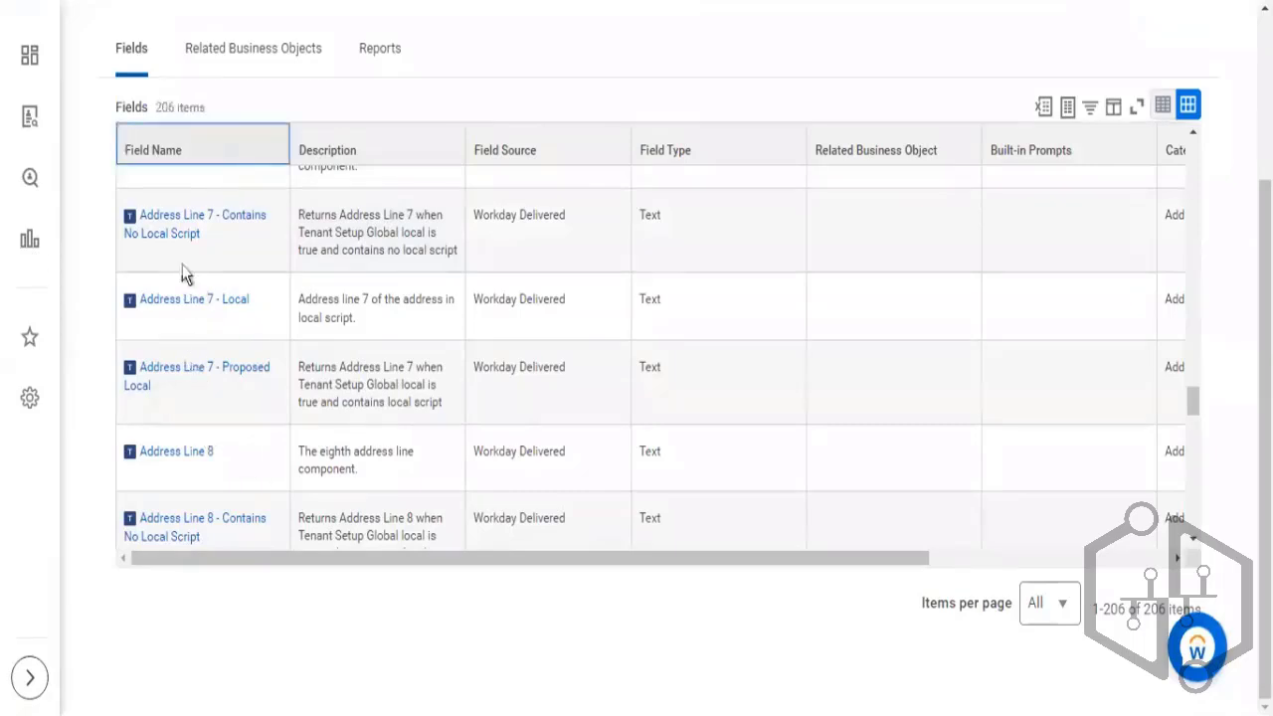
pyautogui.click(194, 150)
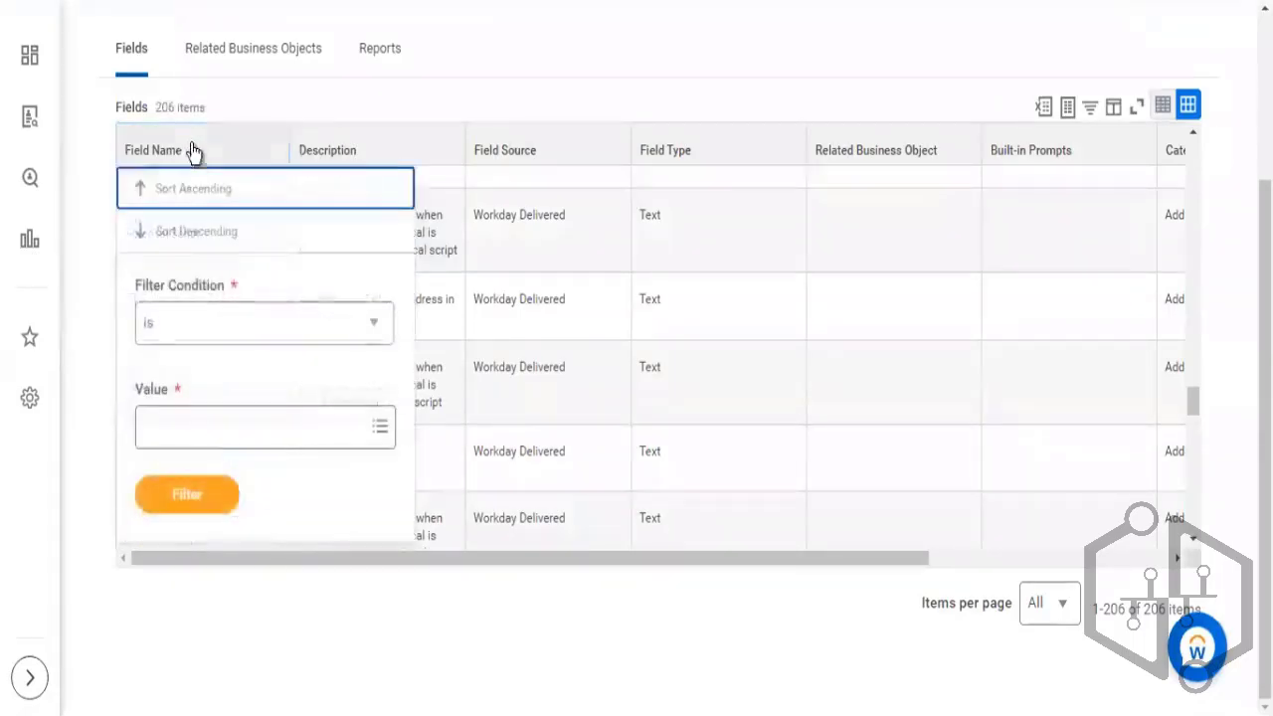
pyautogui.click(192, 425)
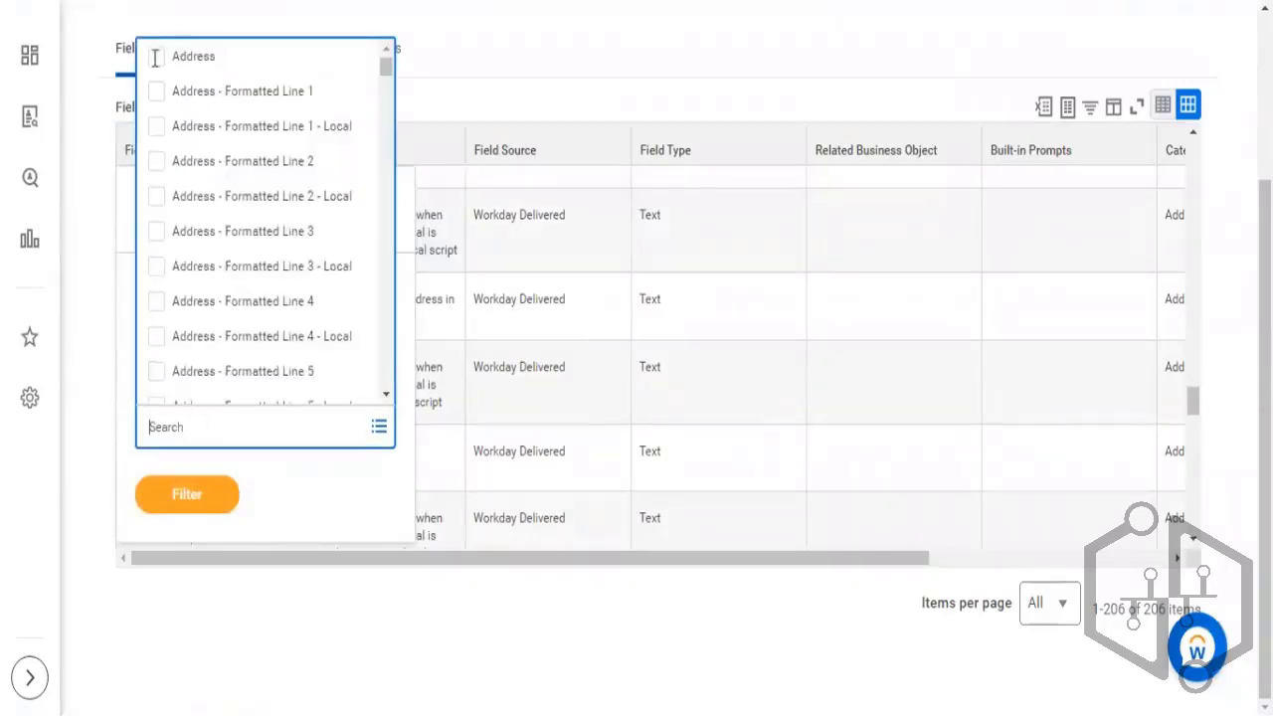
pyautogui.click(159, 58)
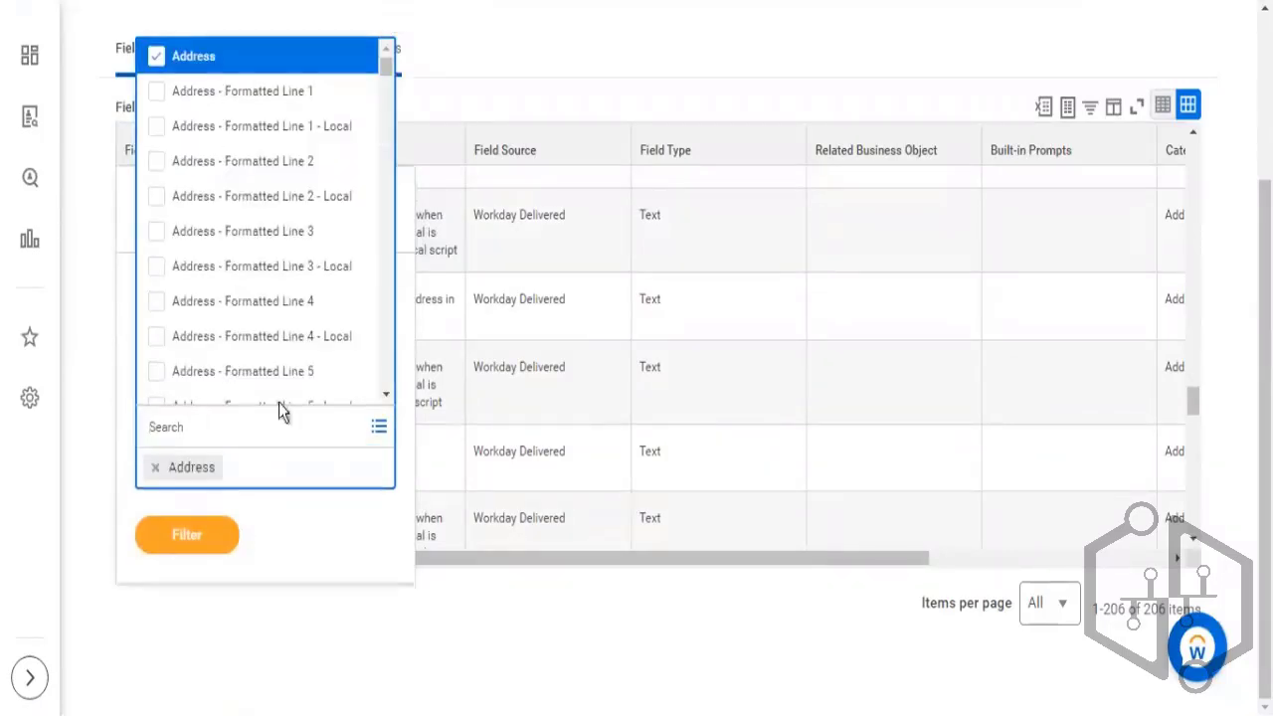
pyautogui.click(194, 544)
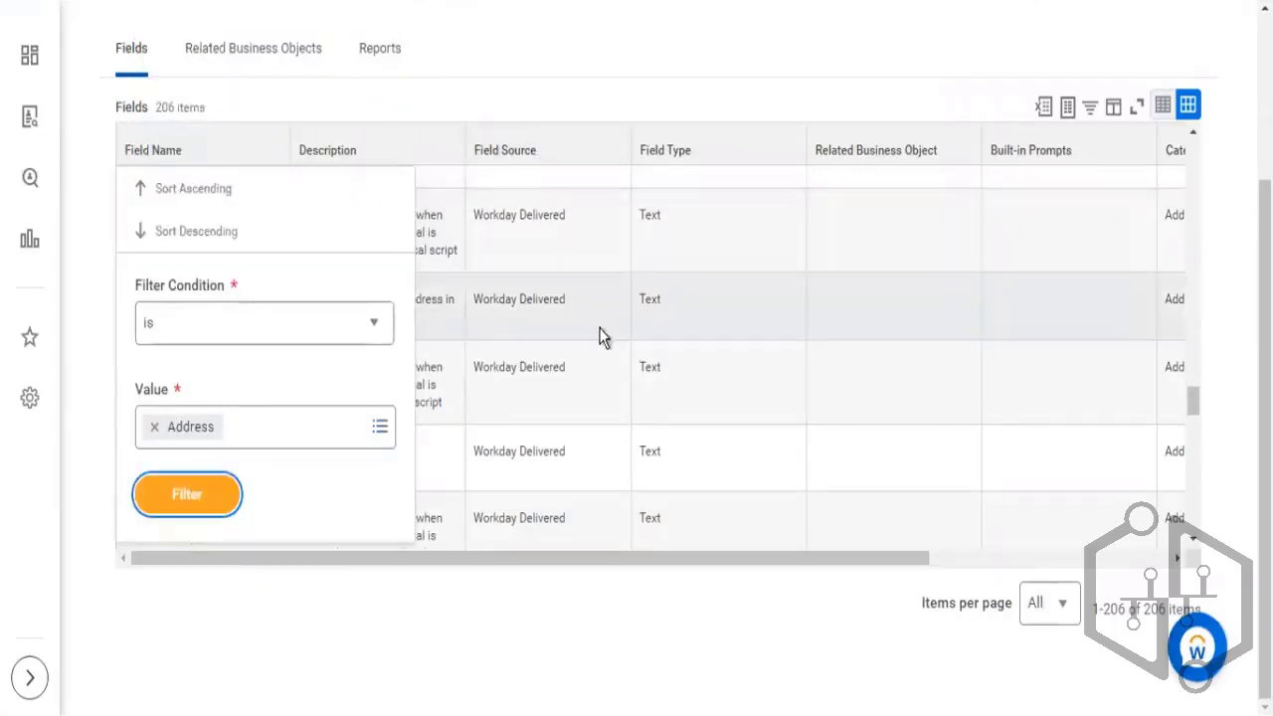
pyautogui.click(208, 509)
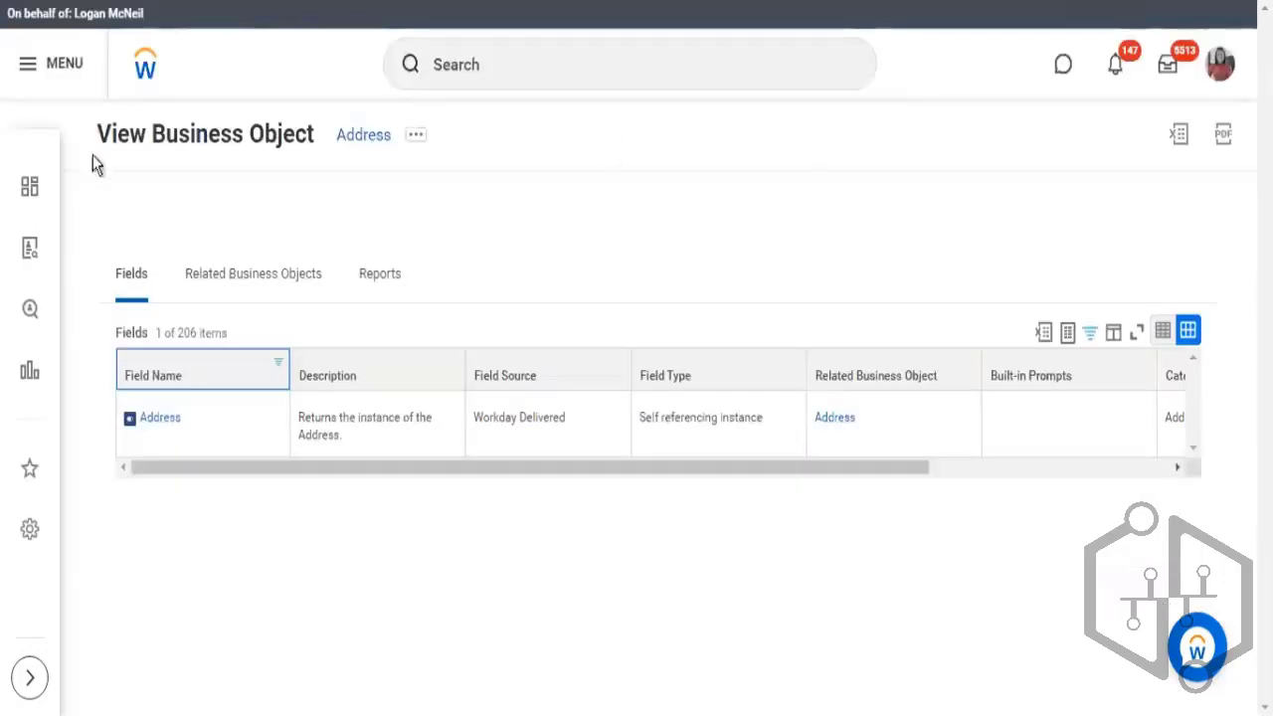
pyautogui.doubleClick(722, 430)
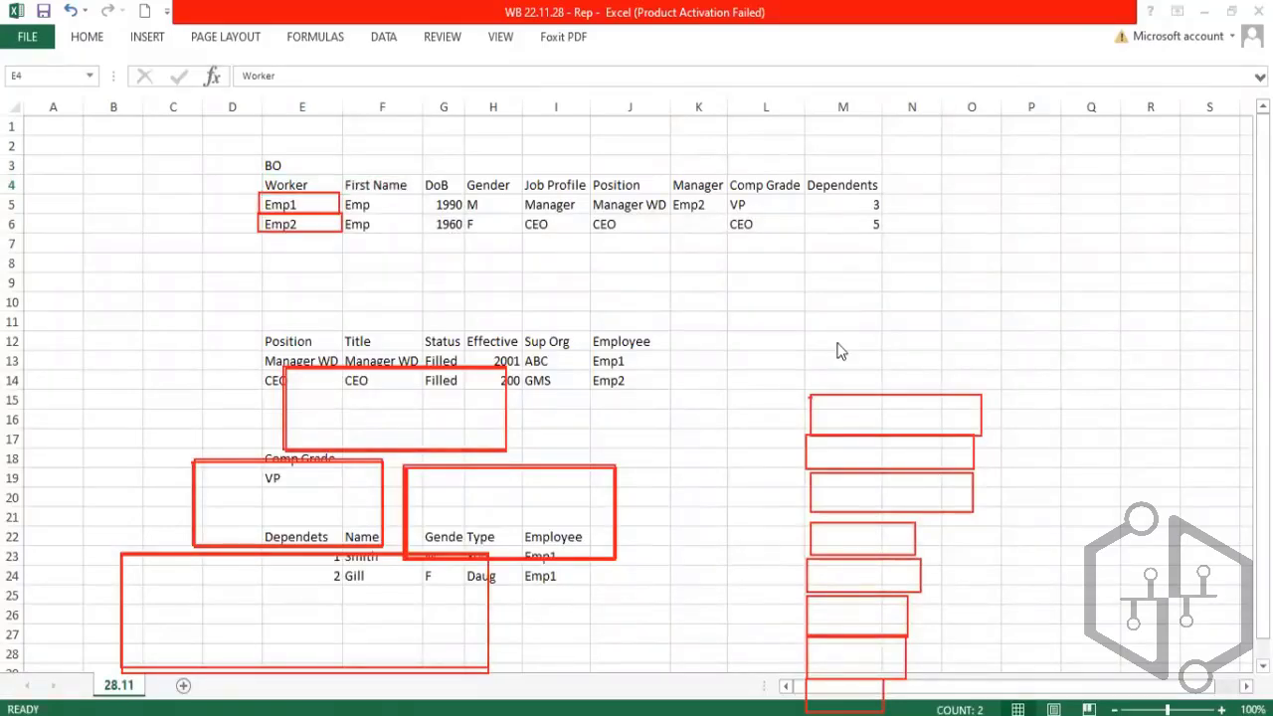
# Step: Switch to the Report Columns slide, outline the instance and Numeric-to-Text field types as groups, and clear all annotations
pyautogui.hotkey('alt', 'Tab')
pyautogui.press('Tab')
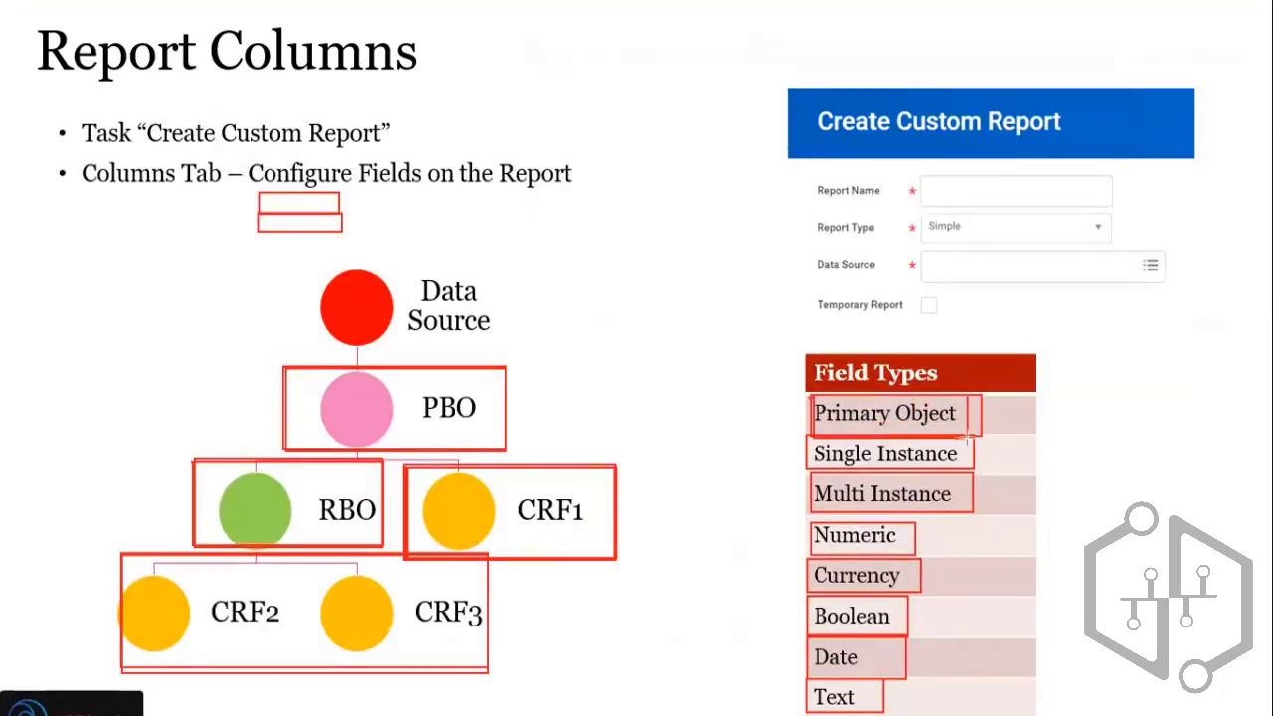
pyautogui.moveTo(810, 436); pyautogui.dragTo(980, 517)
pyautogui.moveTo(802, 523)
pyautogui.mouseDown()
pyautogui.moveTo(932, 584)
pyautogui.moveTo(1000, 714)
pyautogui.mouseUp()
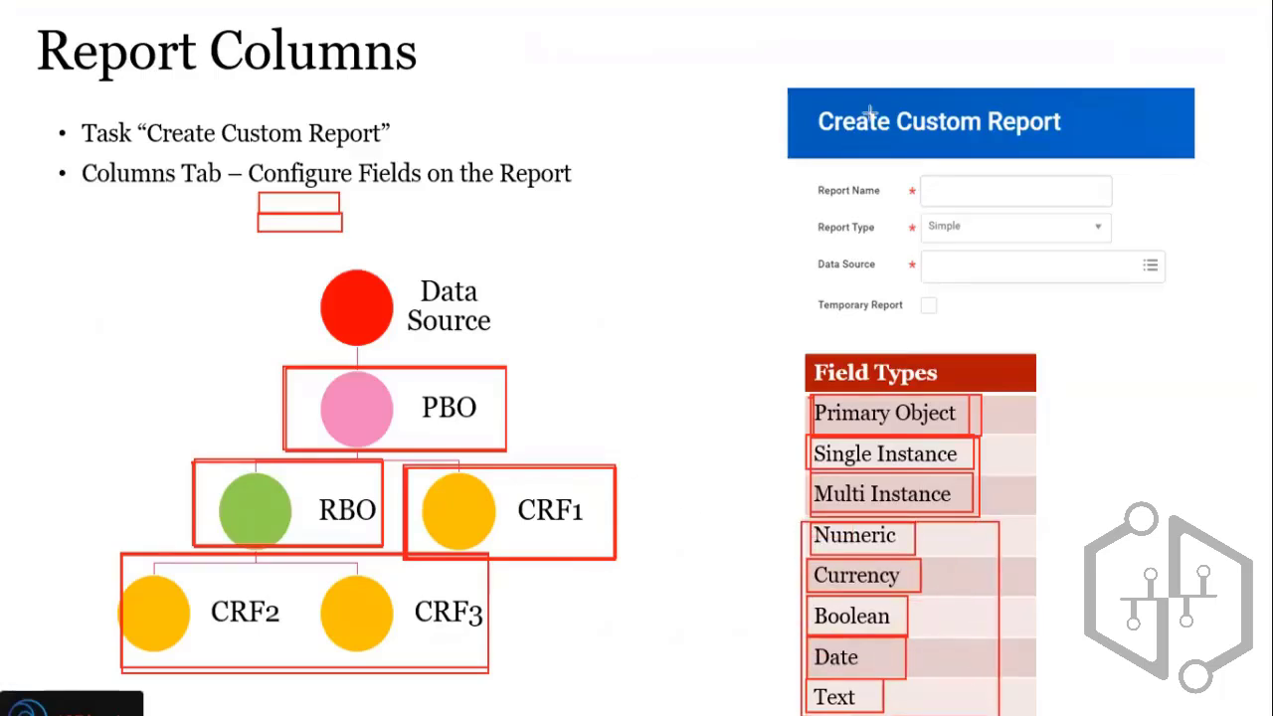
pyautogui.press('e')
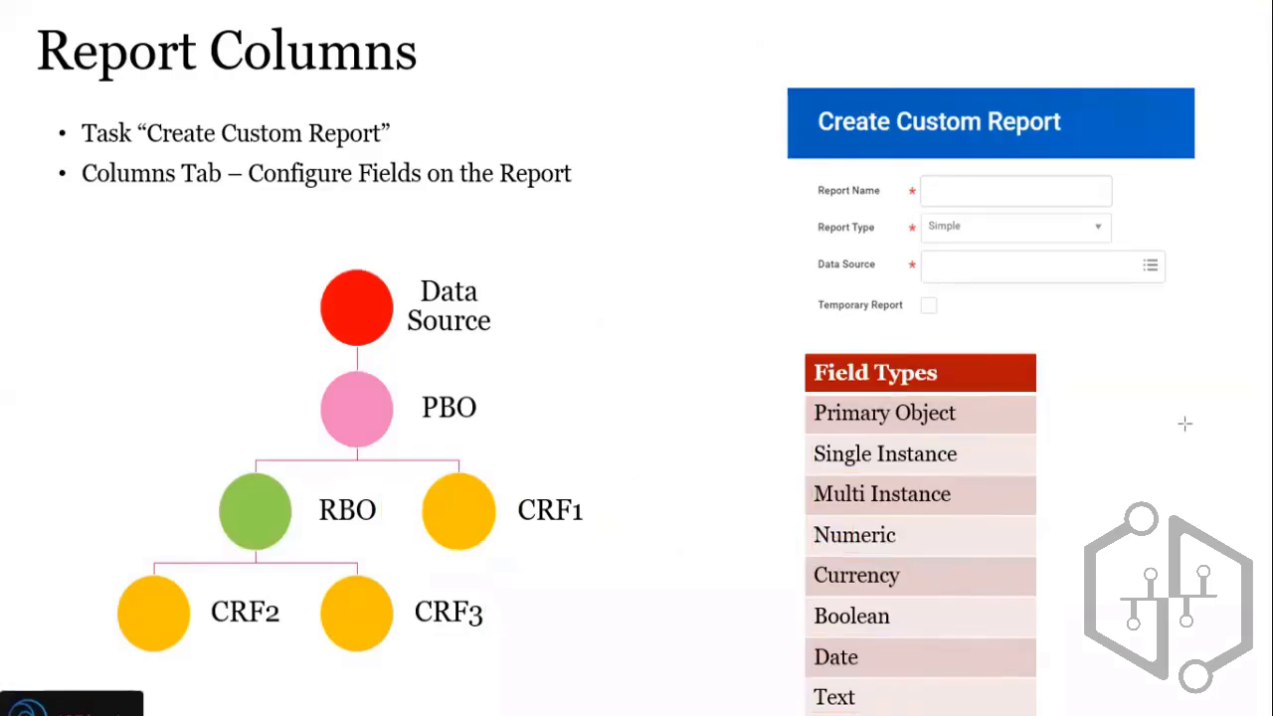
# Step: Switch back to Workday, review the KPMG2 - Worker Details report's columns and open the report definition for editing
pyautogui.hotkey('alt', 'Tab')
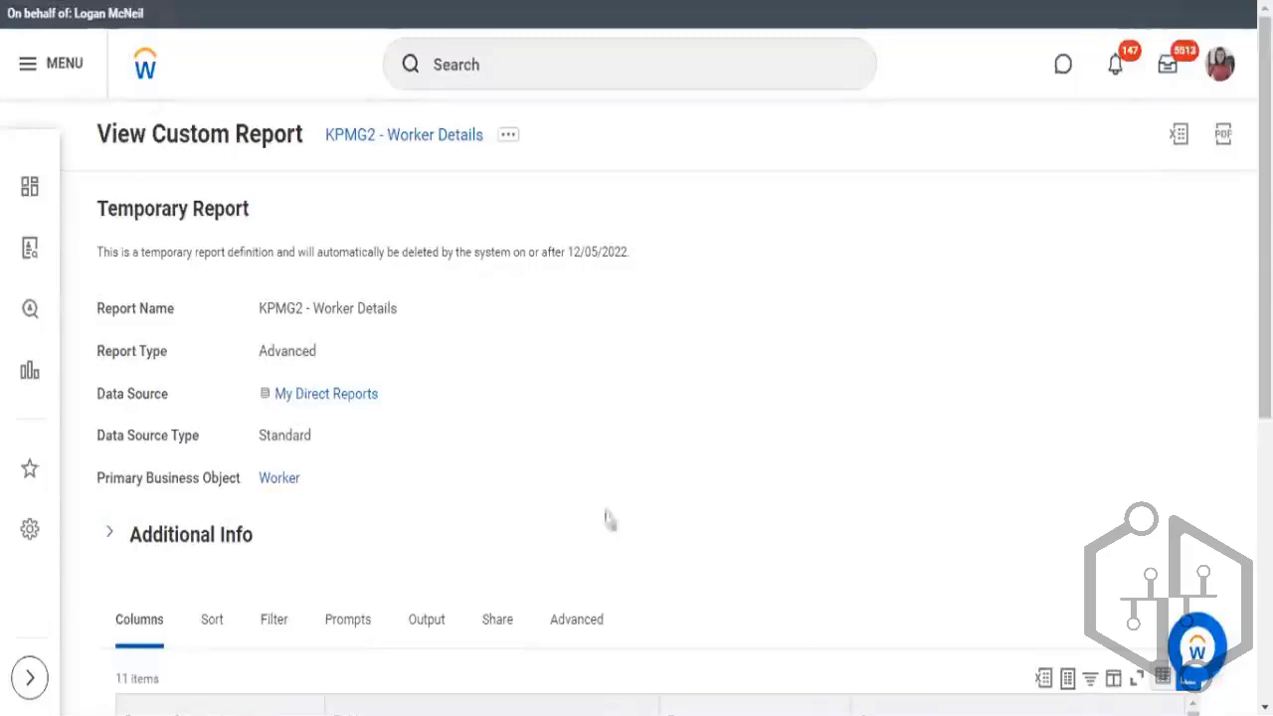
pyautogui.scroll(-3, 750, 388)
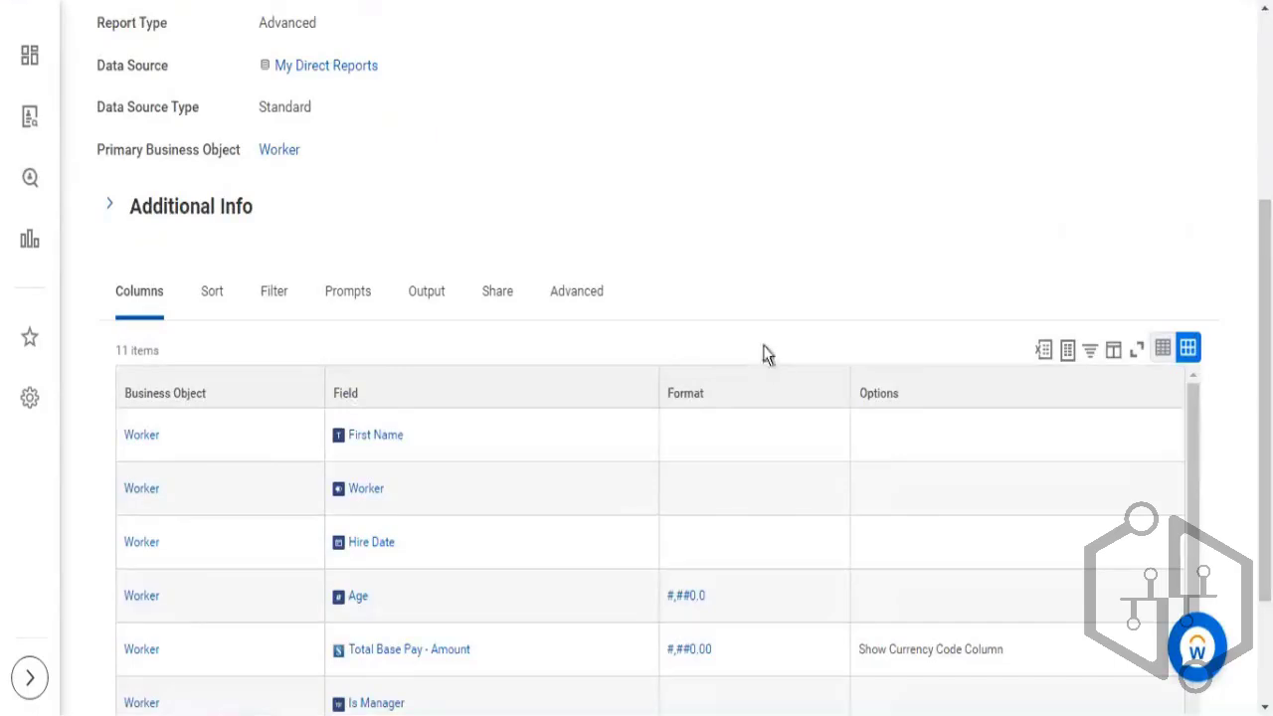
pyautogui.scroll(-3, 780, 286)
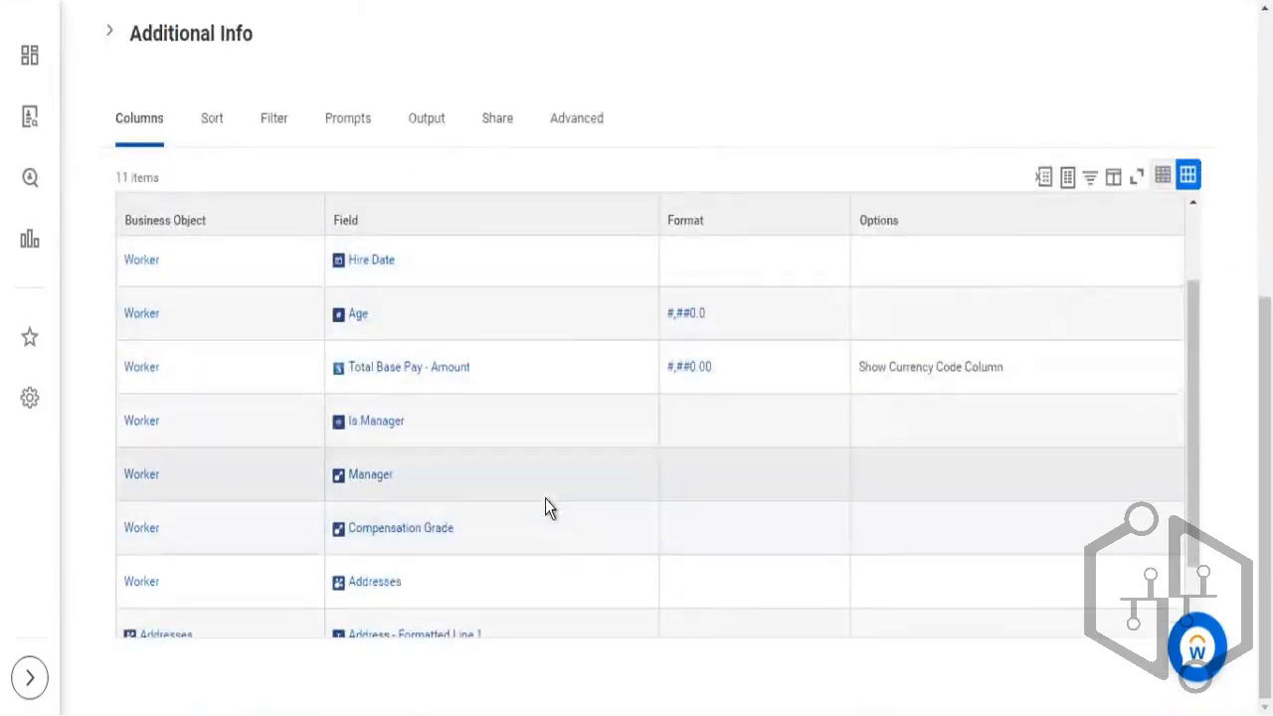
pyautogui.scroll(-1, 545, 498)
pyautogui.scroll(3, 556, 472)
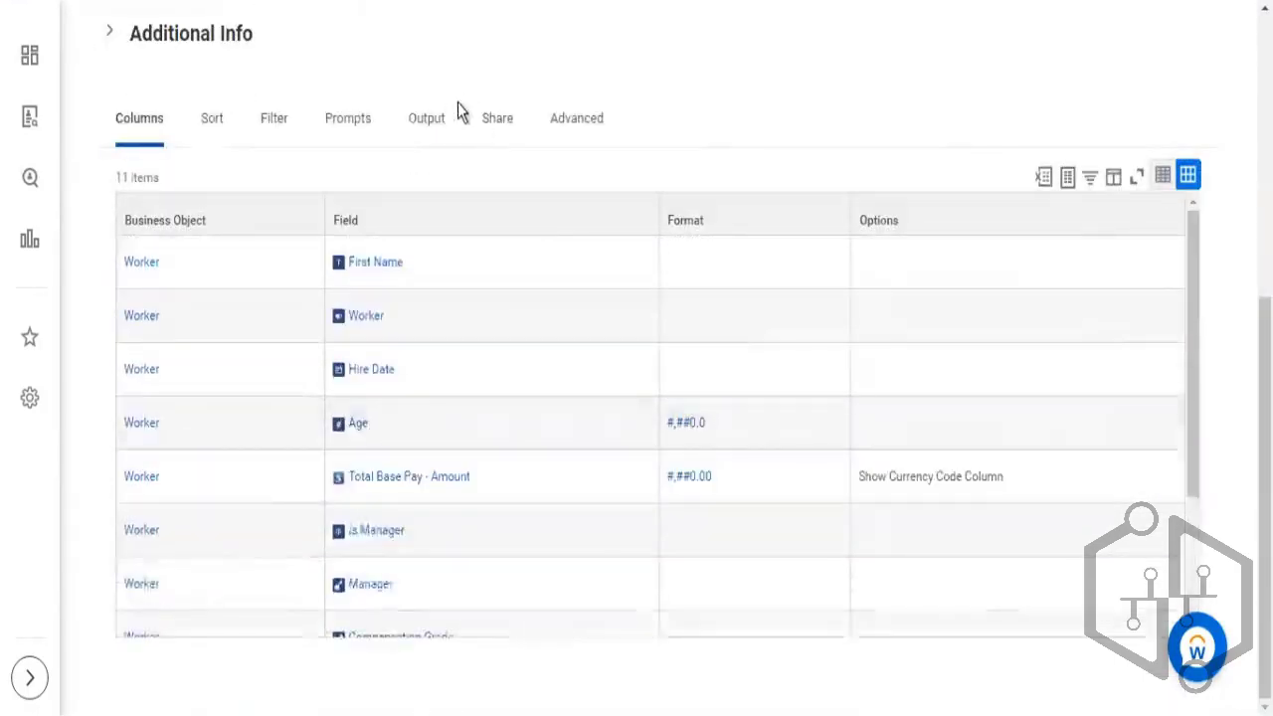
pyautogui.scroll(5, 457, 119)
pyautogui.click(509, 74)
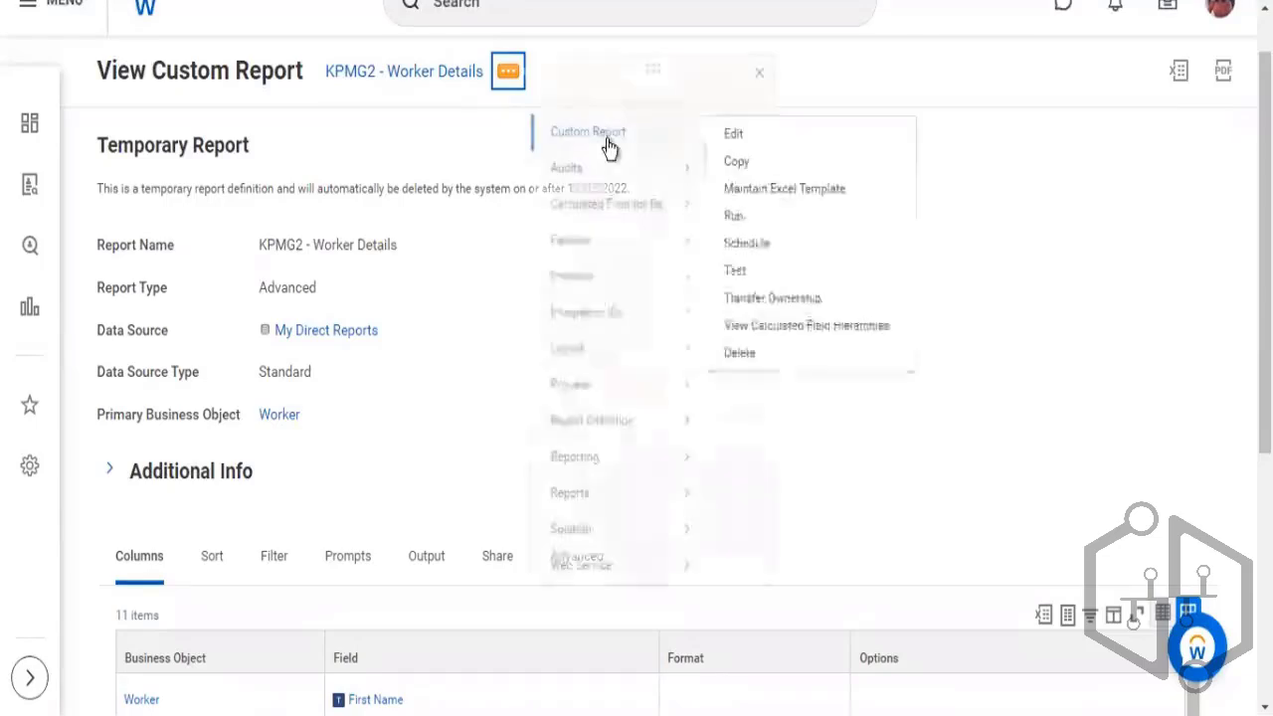
pyautogui.click(732, 135)
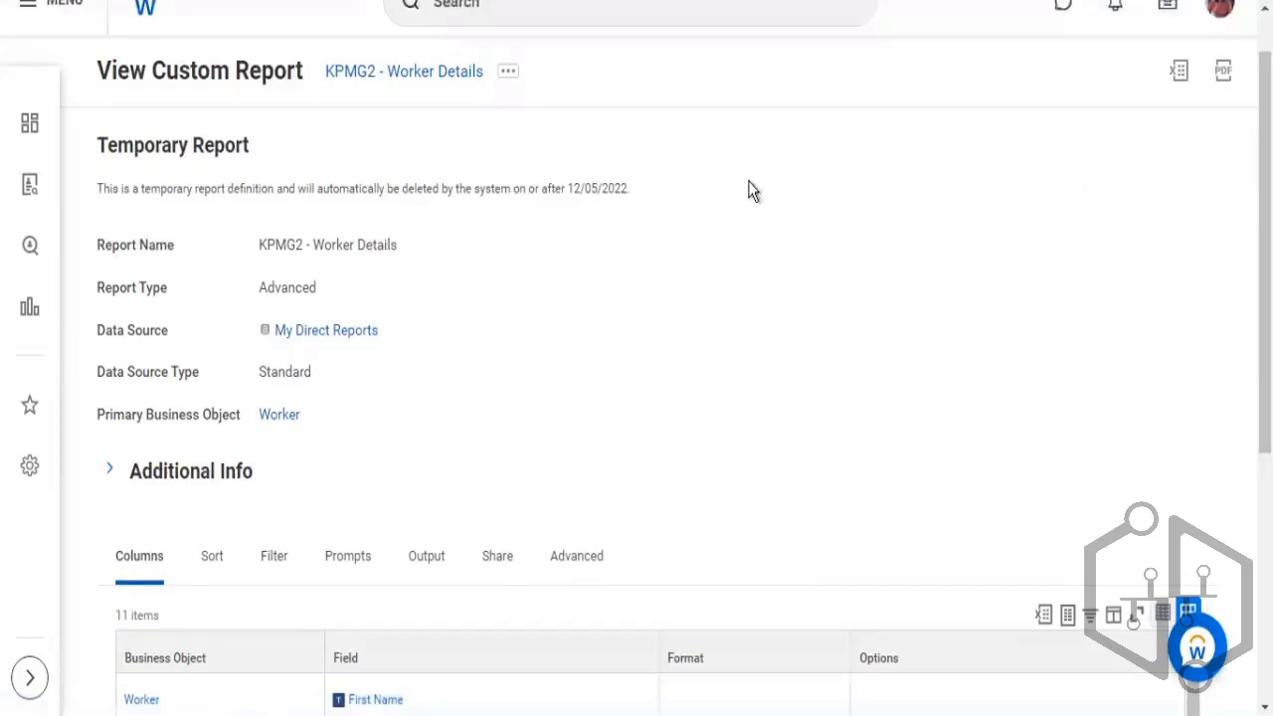
# Step: Replace the report's data source with All Active and Terminated Workers
pyautogui.scroll(-3, 233, 395)
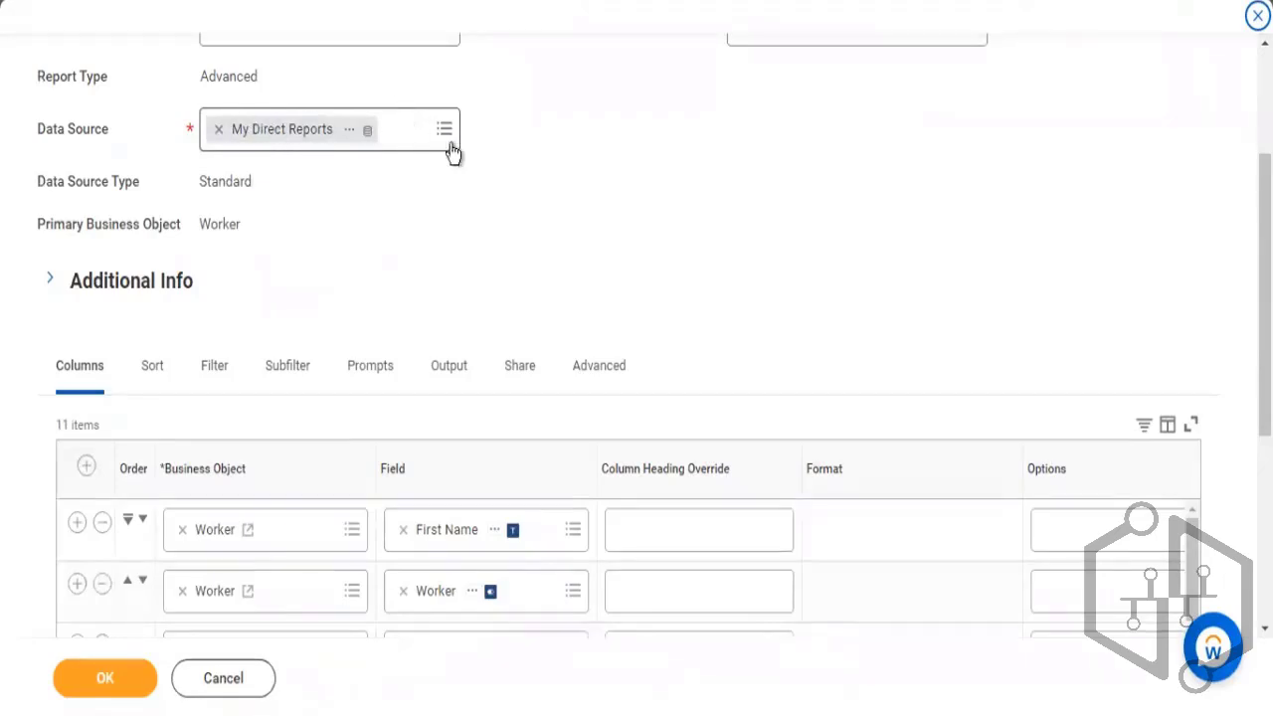
pyautogui.click(218, 129)
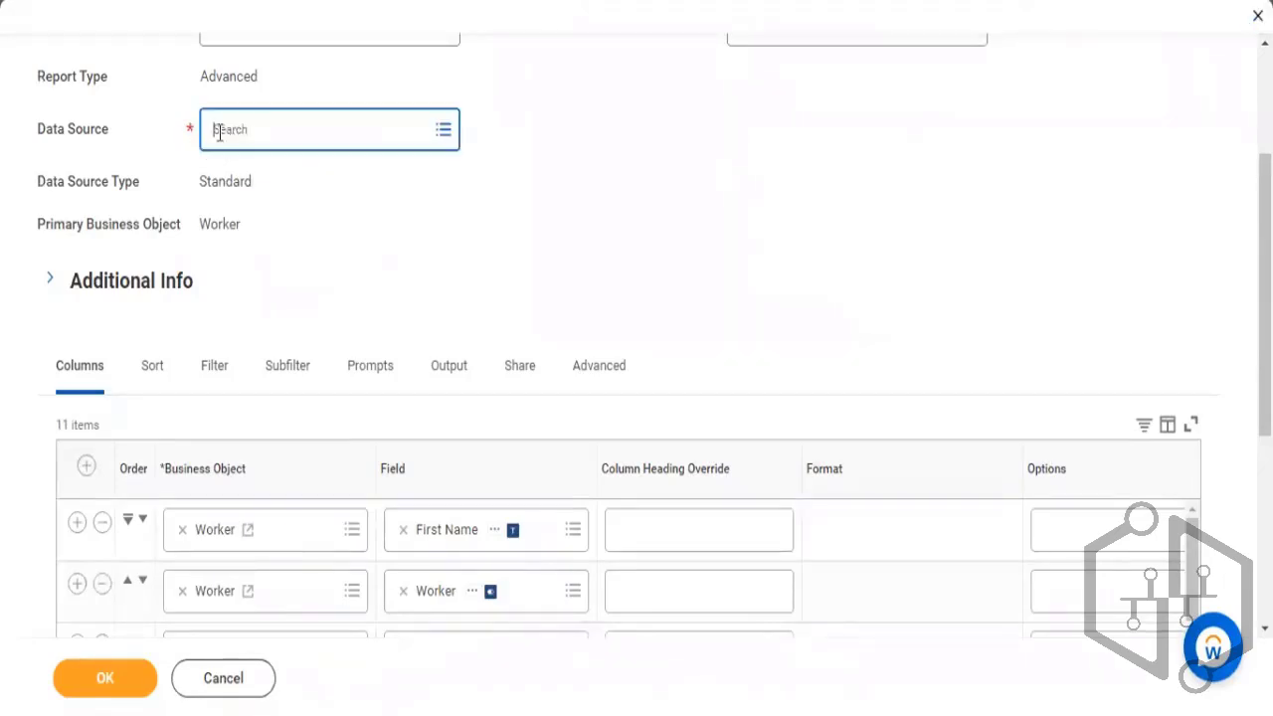
pyautogui.click(442, 130)
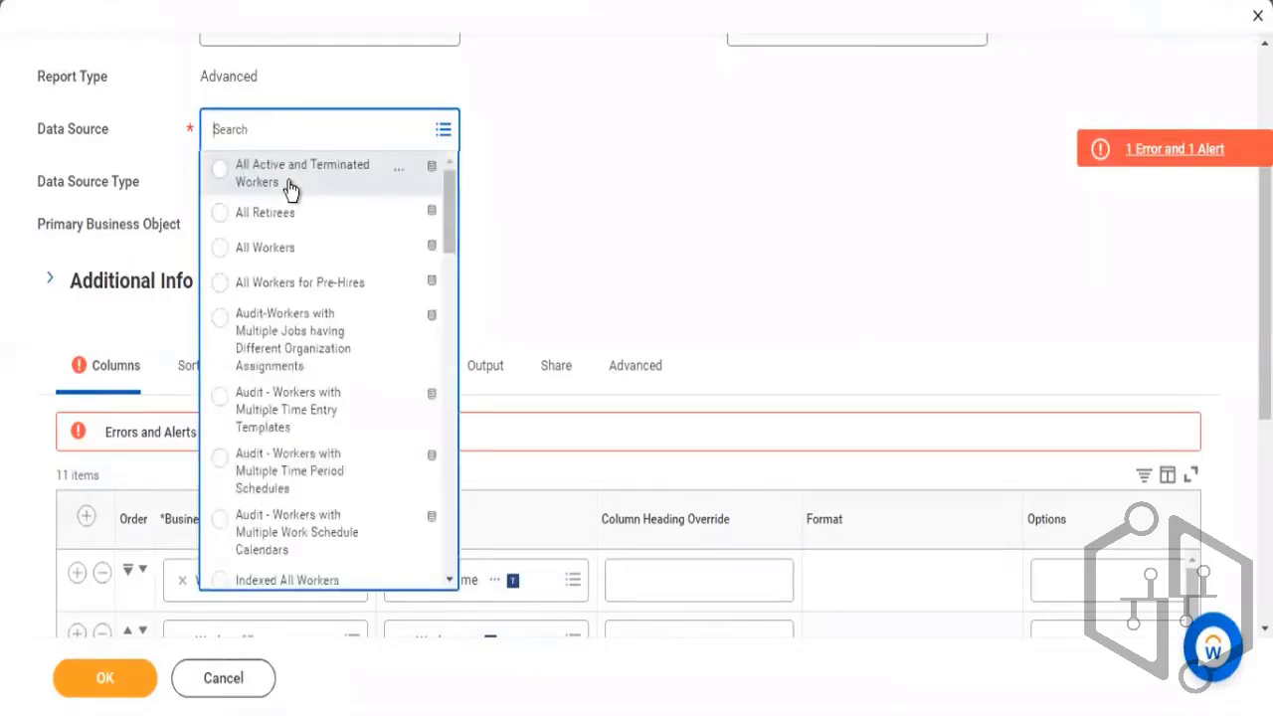
pyautogui.click(289, 189)
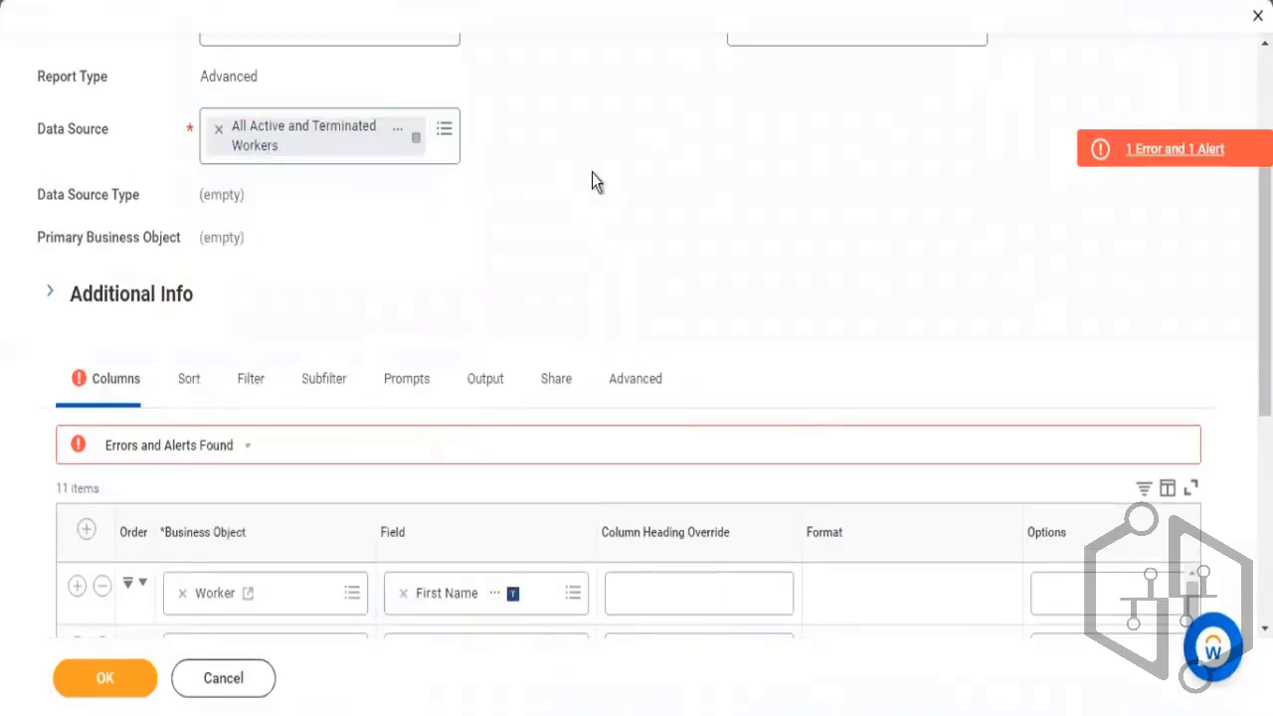
# Step: Remove the First Name column and clear all options from the Total Base Pay - Amount and Age columns
pyautogui.scroll(-2, 553, 284)
pyautogui.scroll(-1, 553, 284)
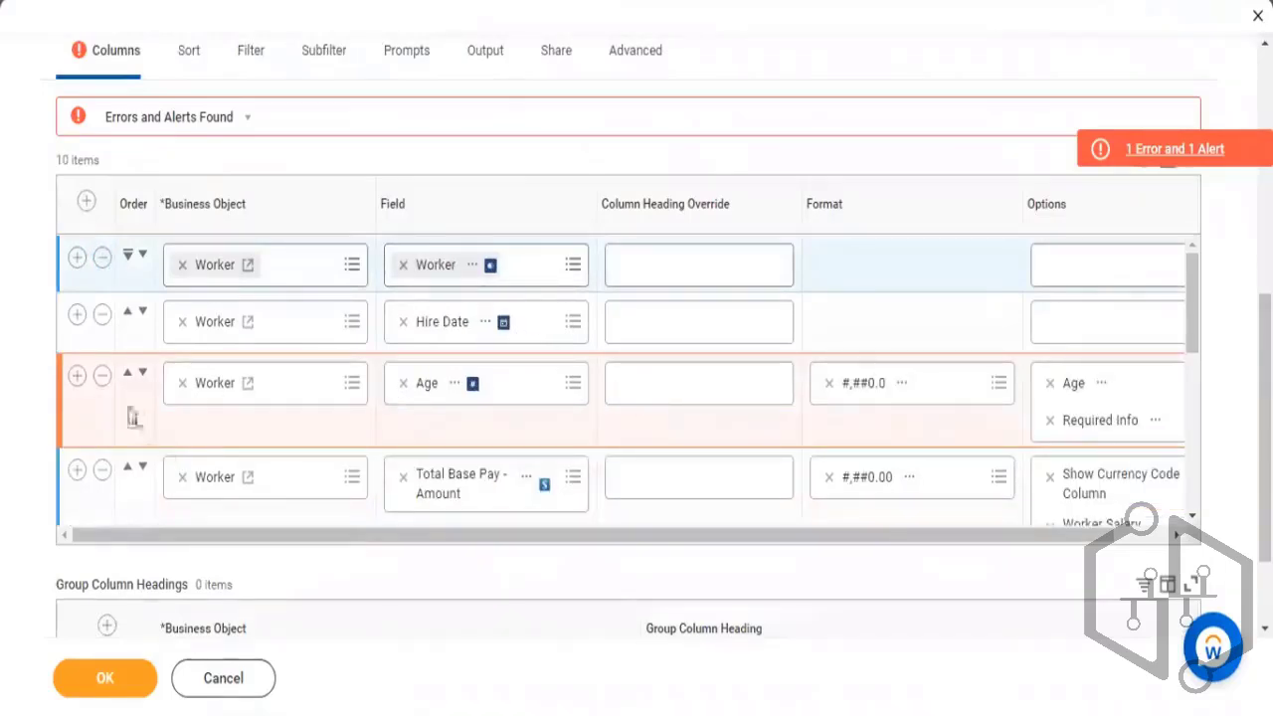
pyautogui.scroll(-2, 248, 410)
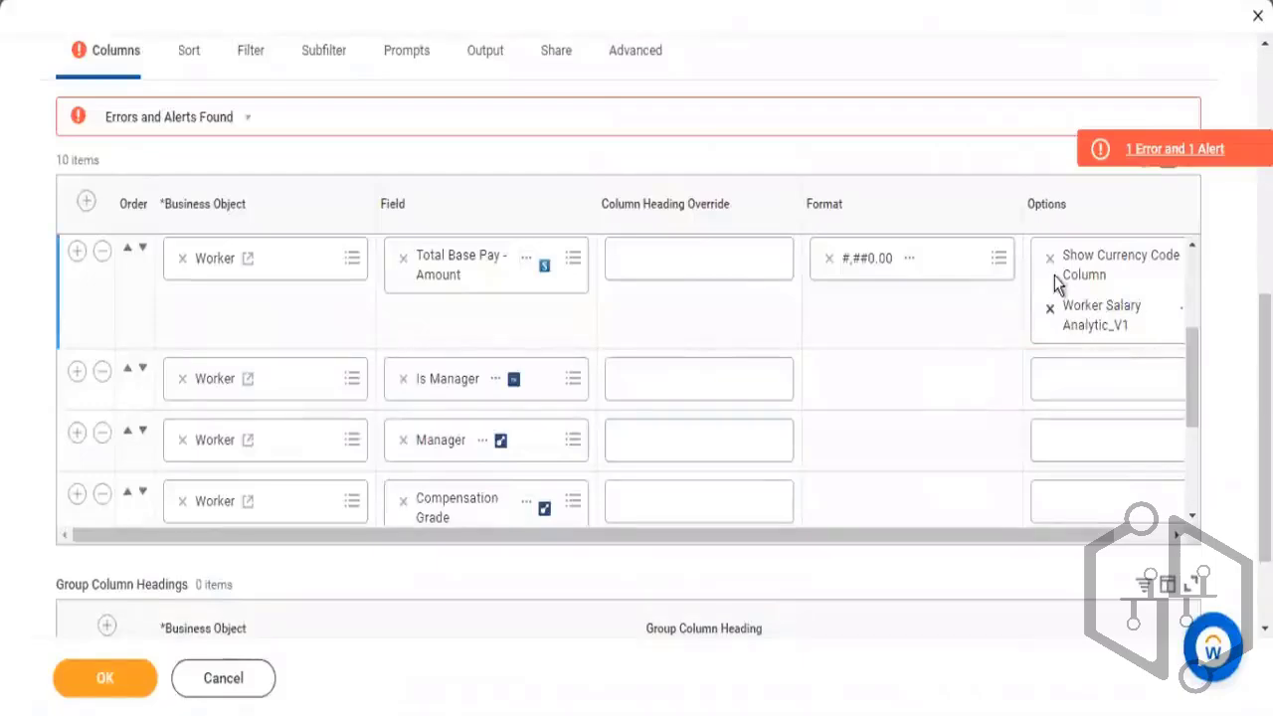
pyautogui.scroll(-2, 1049, 356)
pyautogui.hscroll(1, 1050, 356)
pyautogui.scroll(1, 1057, 364)
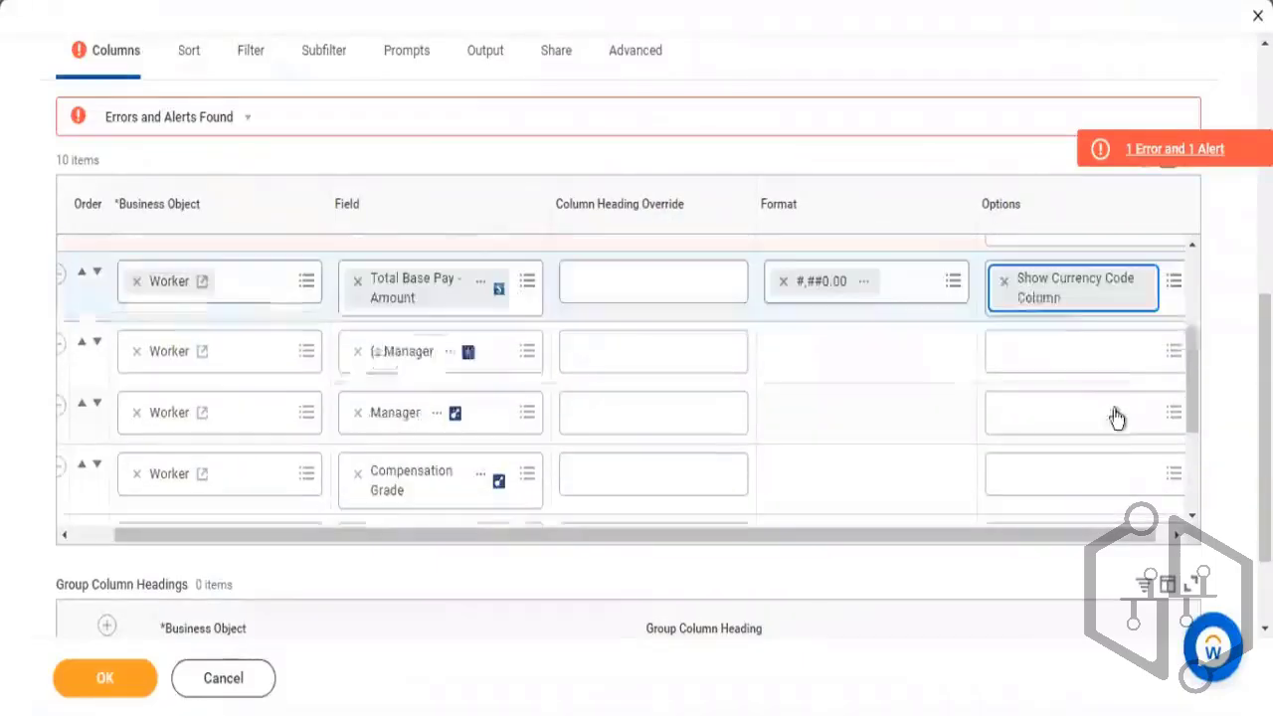
pyautogui.click(1005, 284)
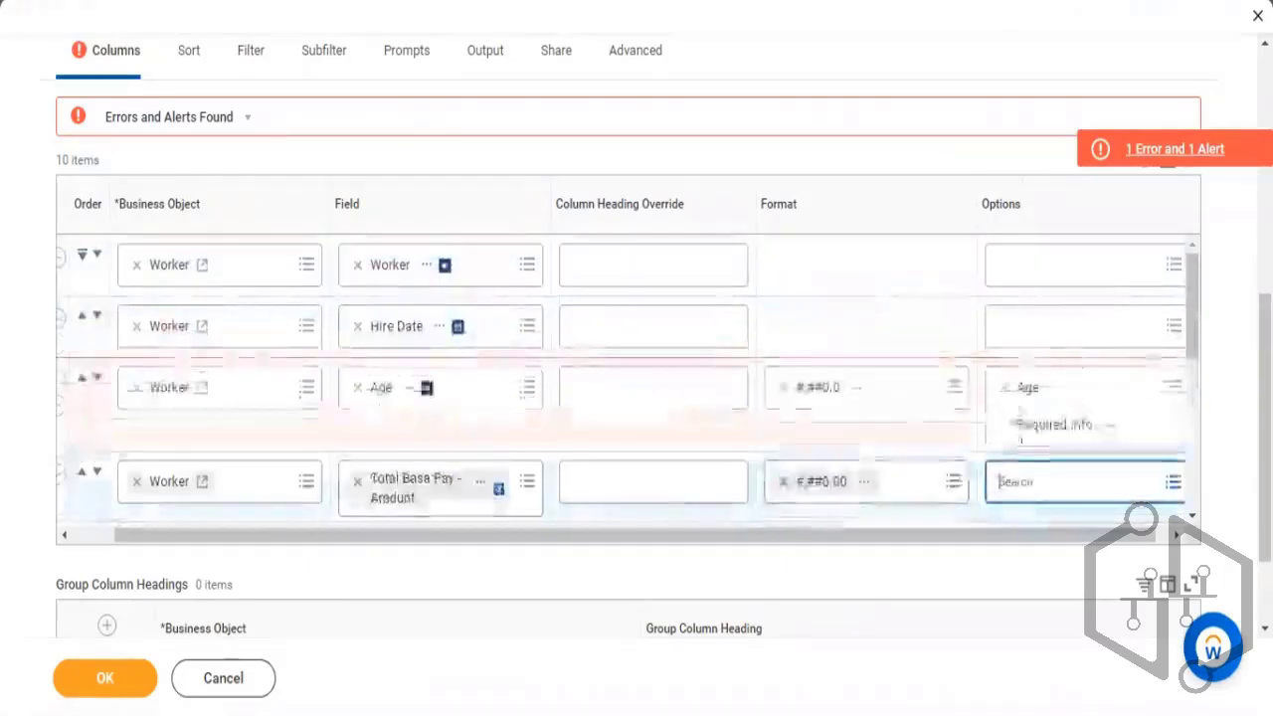
pyautogui.click(1007, 392)
pyautogui.click(1007, 390)
# Step: Remove the Is Manager, City, Address - Formatted Line 1 and Addresses columns from the report
pyautogui.scroll(-2, 597, 329)
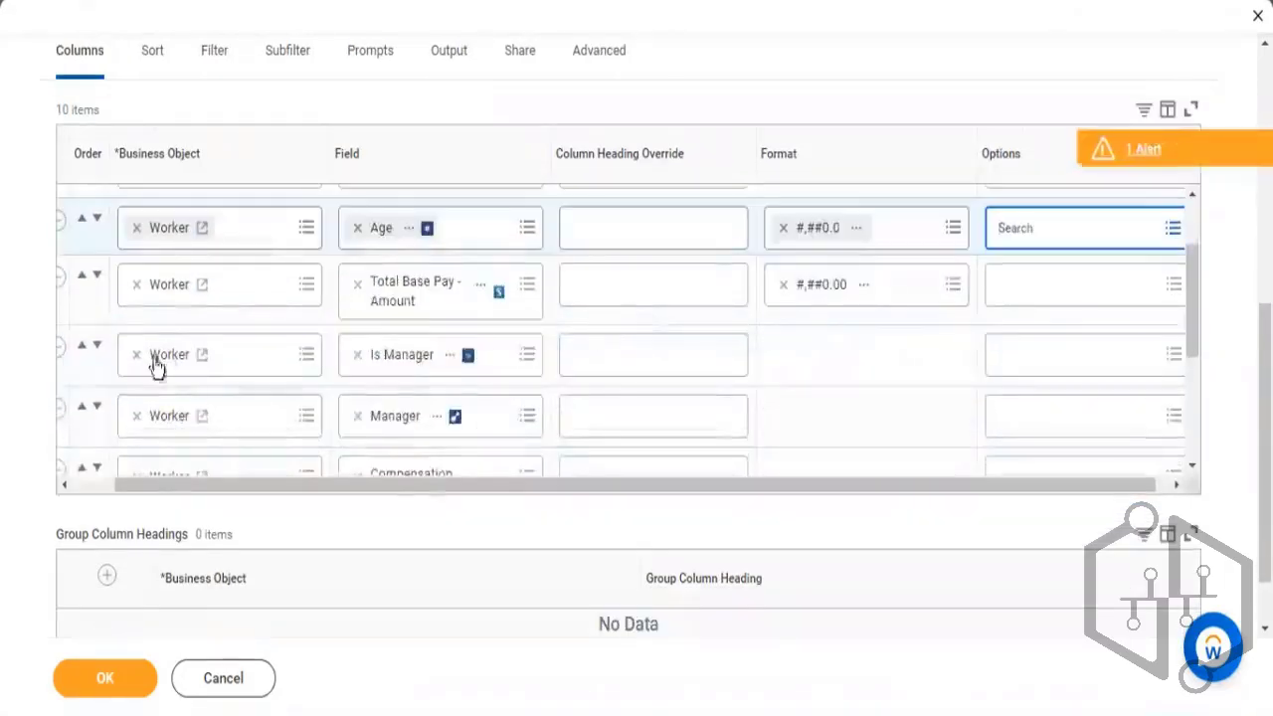
pyautogui.moveTo(221, 486); pyautogui.dragTo(97, 487)
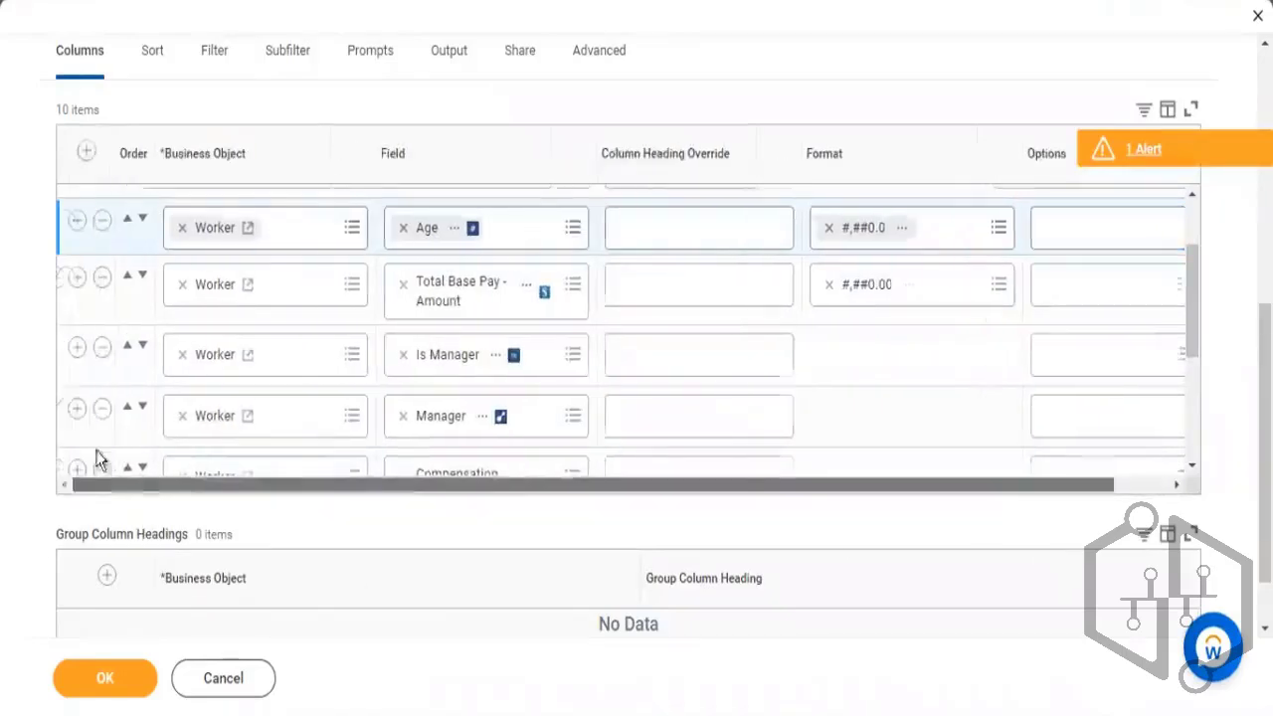
pyautogui.click(102, 348)
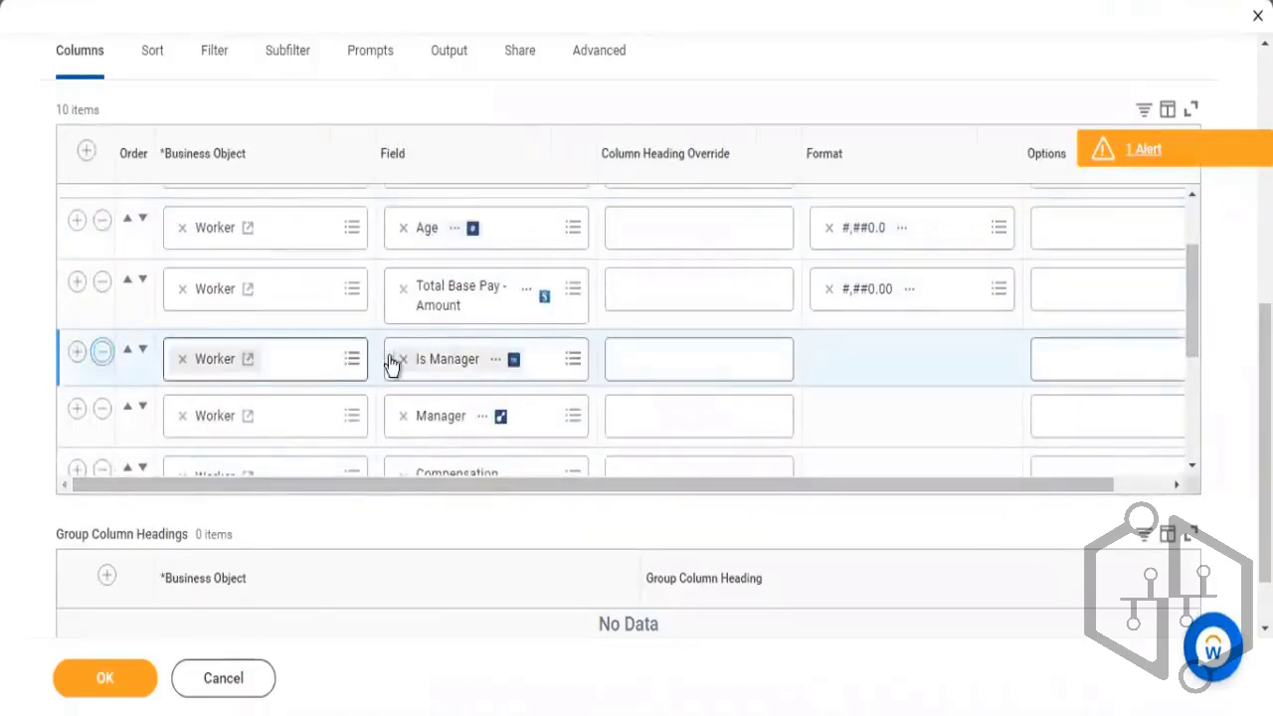
pyautogui.scroll(-3, 516, 400)
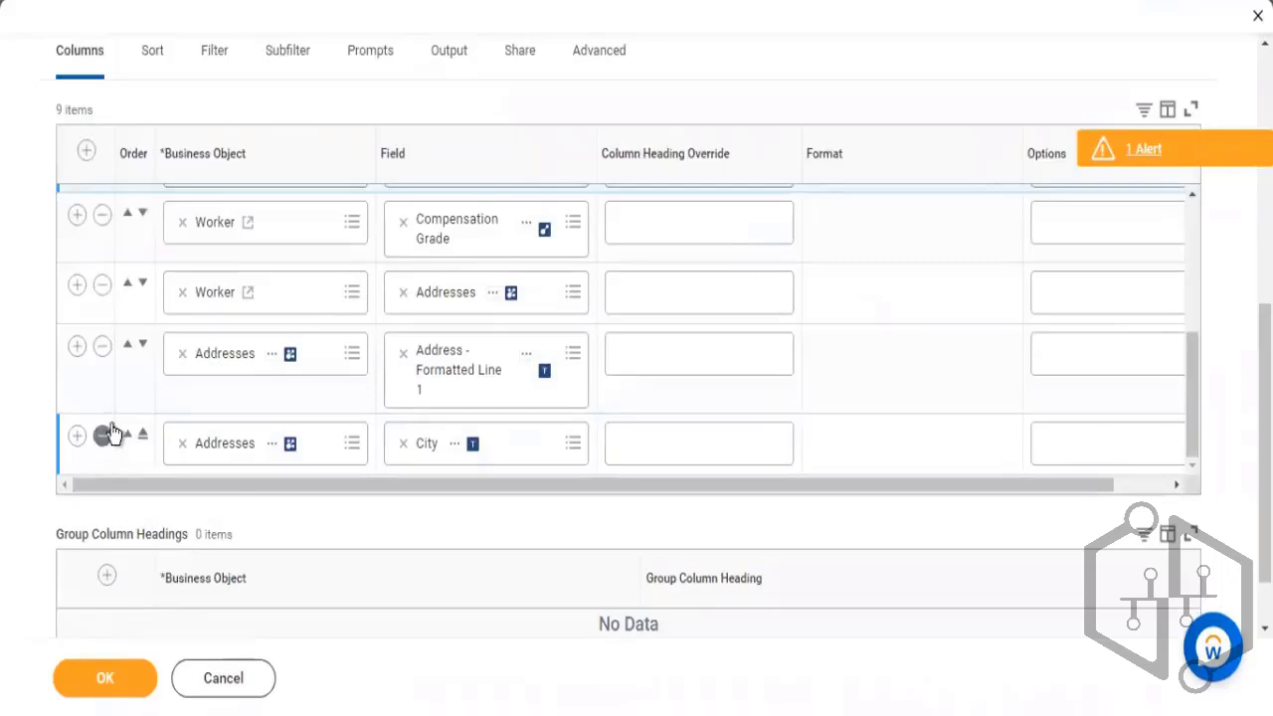
pyautogui.click(103, 434)
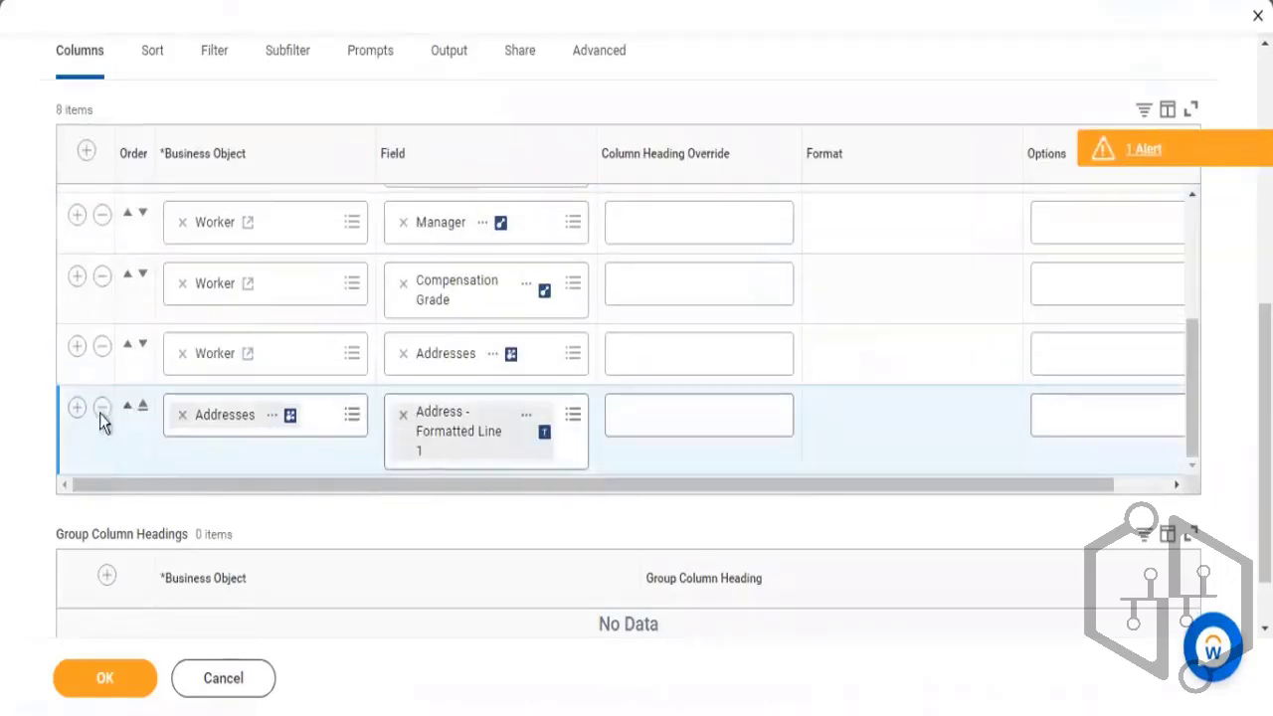
pyautogui.click(101, 410)
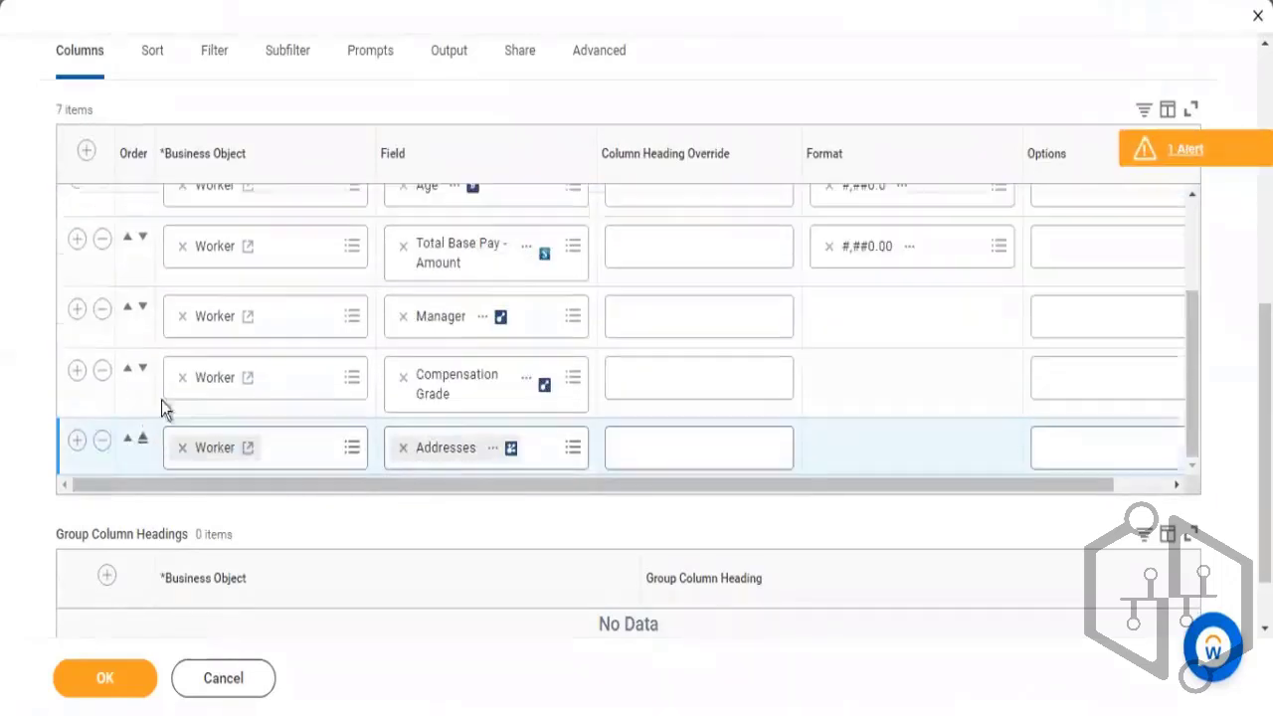
pyautogui.click(103, 440)
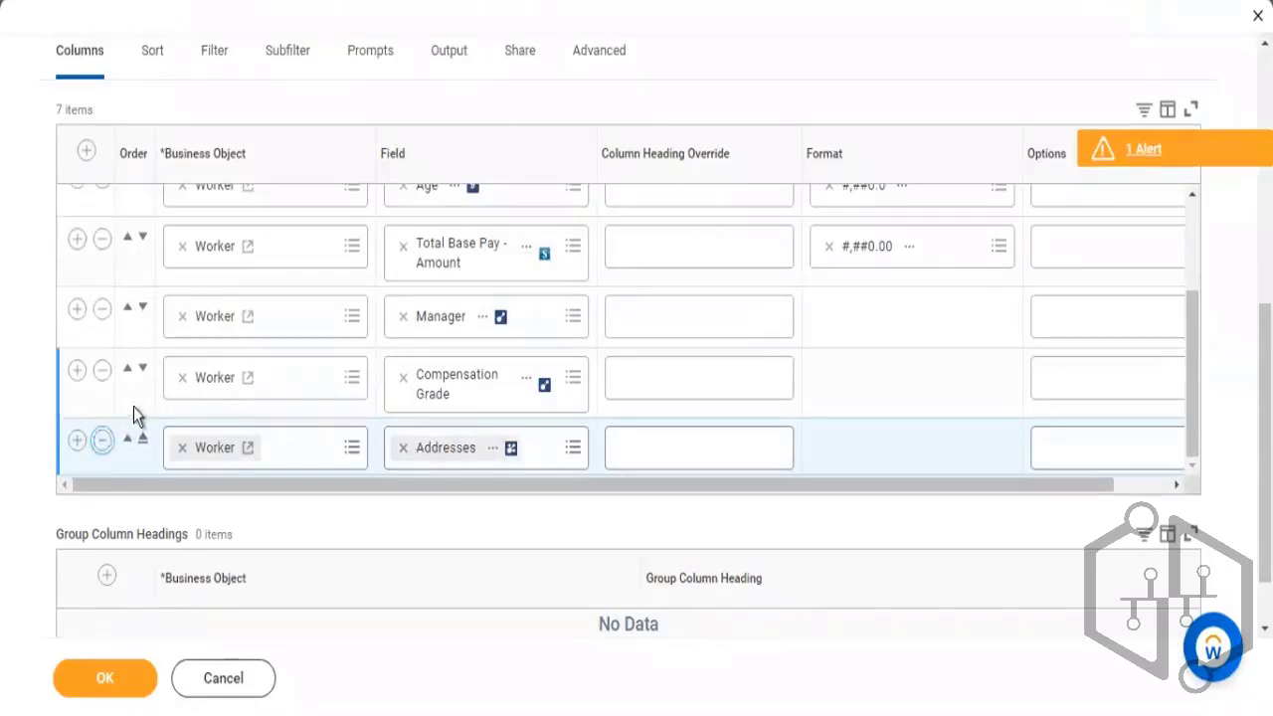
# Step: Save the report definition and run the report, highlighting the item count above the results
pyautogui.scroll(2, 349, 334)
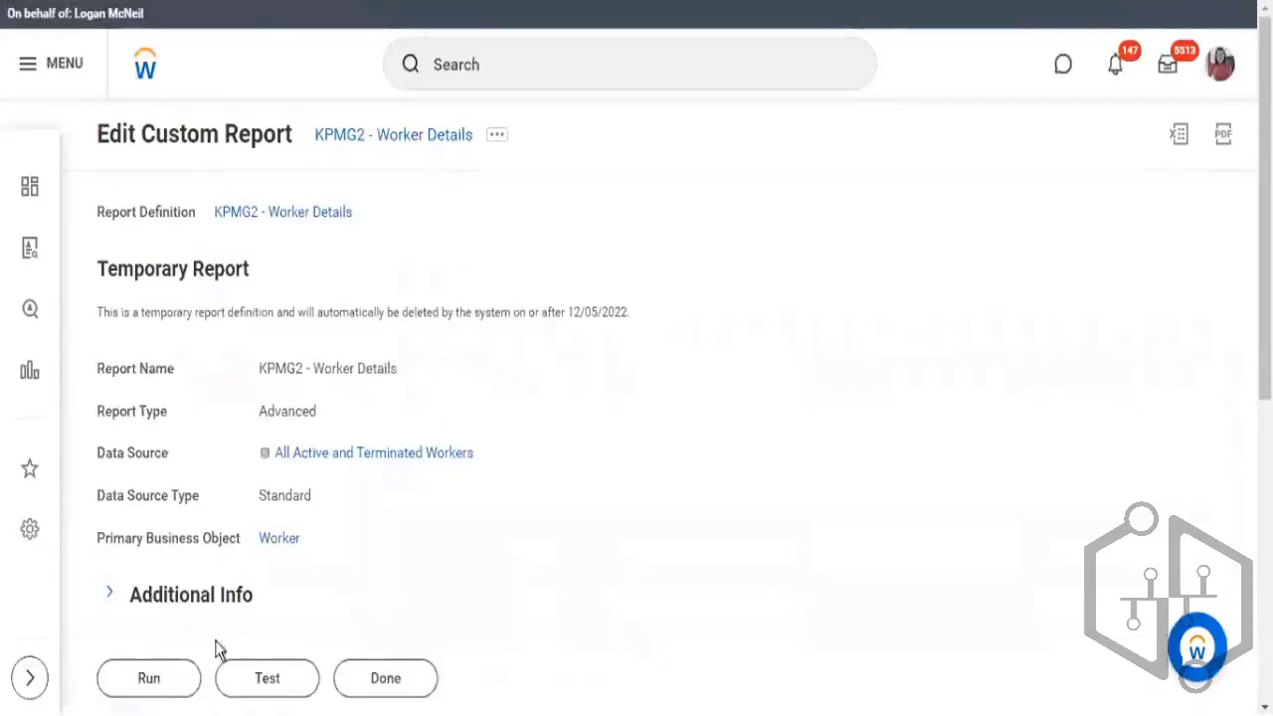
pyautogui.click(155, 678)
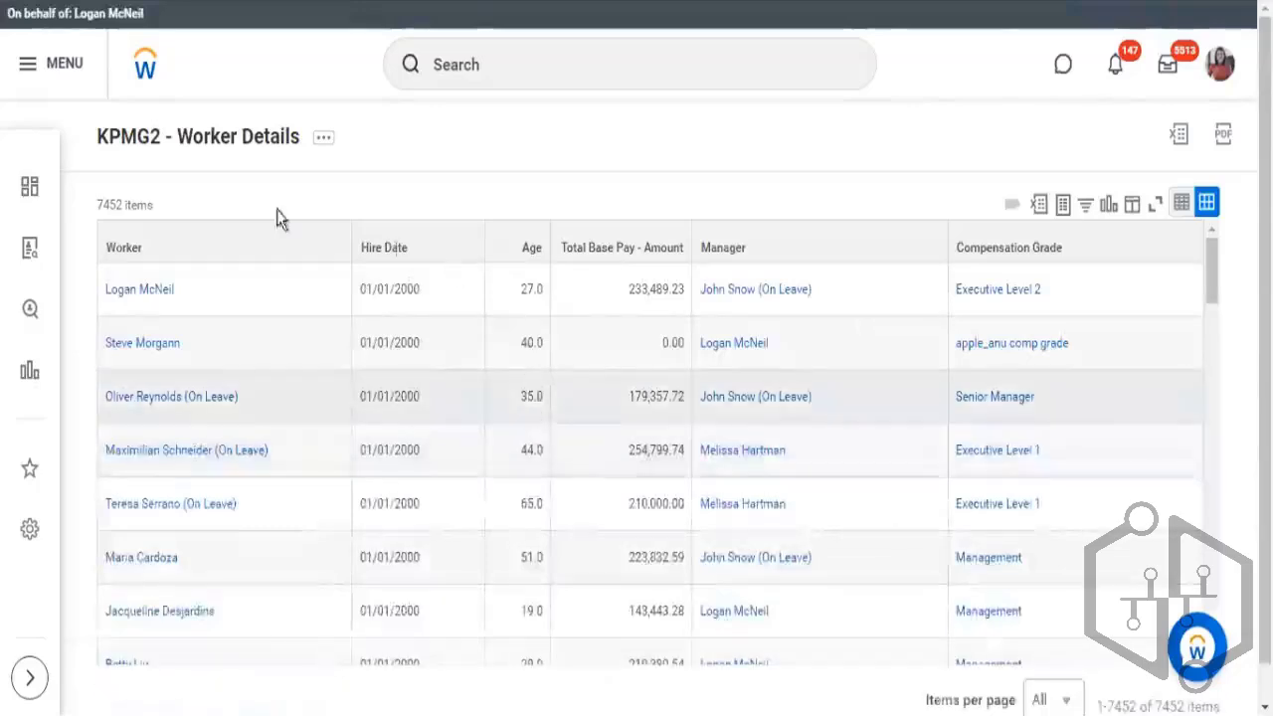
pyautogui.moveTo(102, 203); pyautogui.dragTo(159, 209)
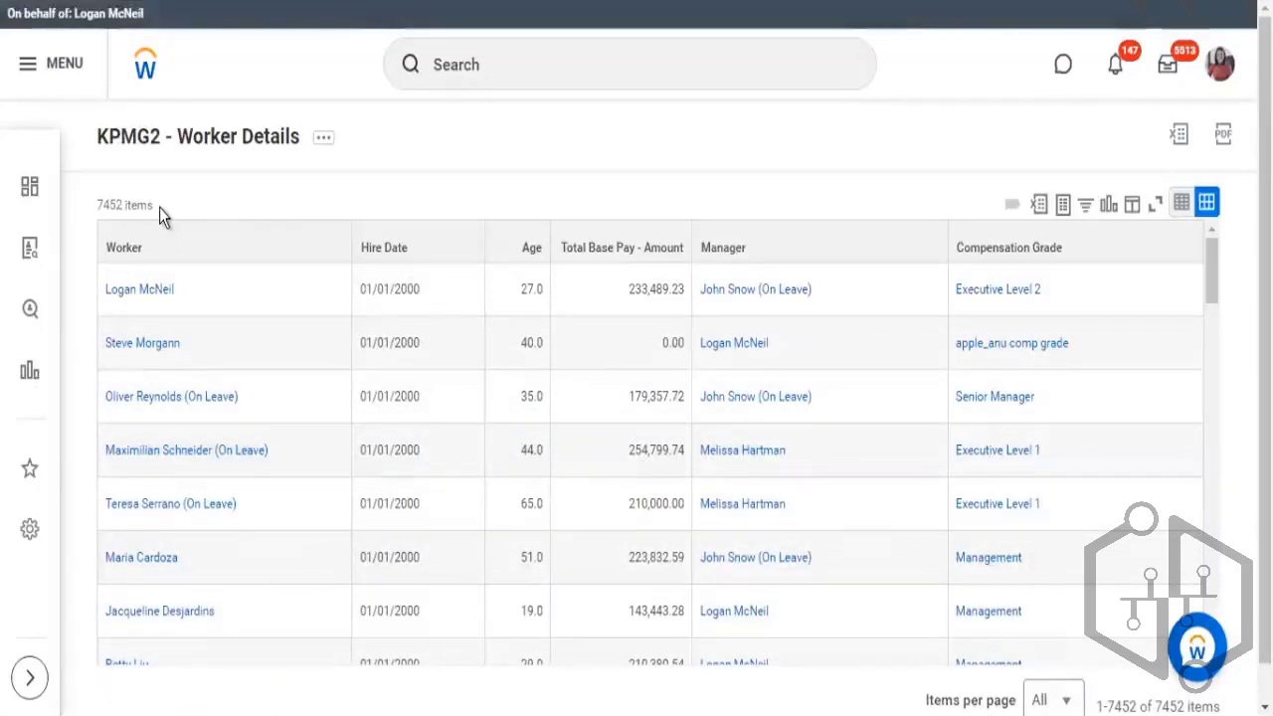
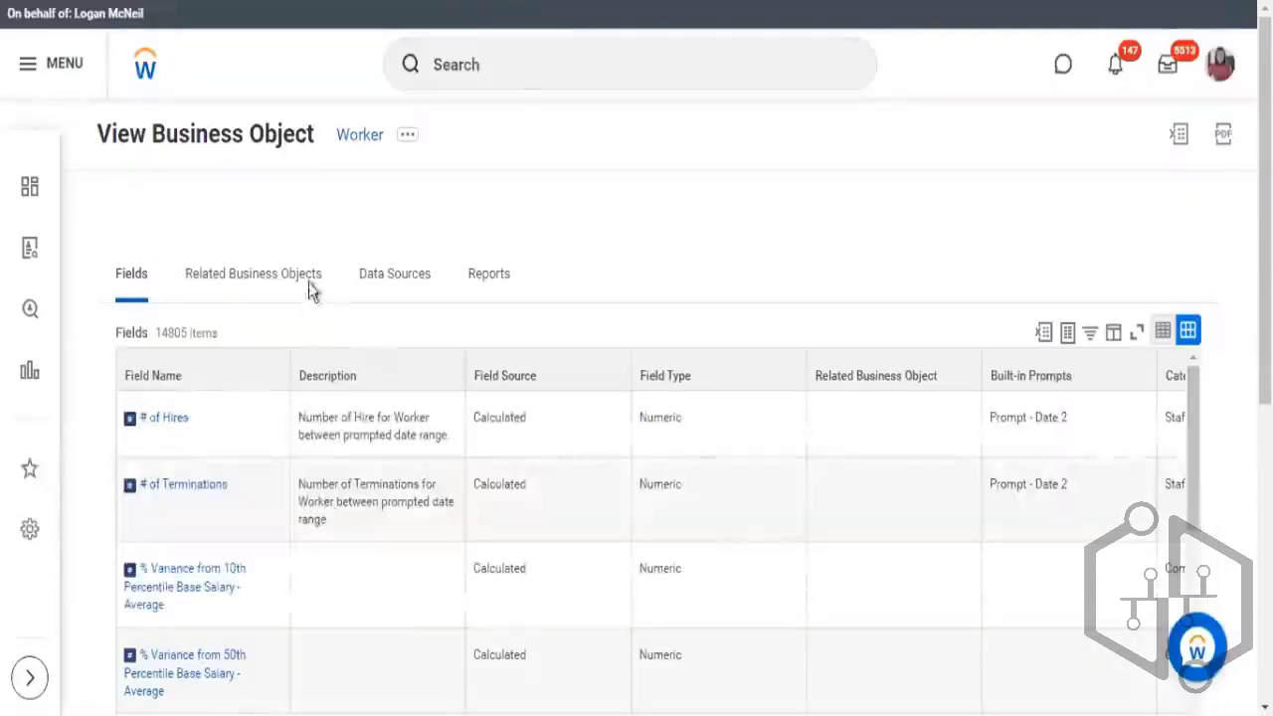
# Step: Examine the list of data sources available for the Worker business object
pyautogui.click(387, 298)
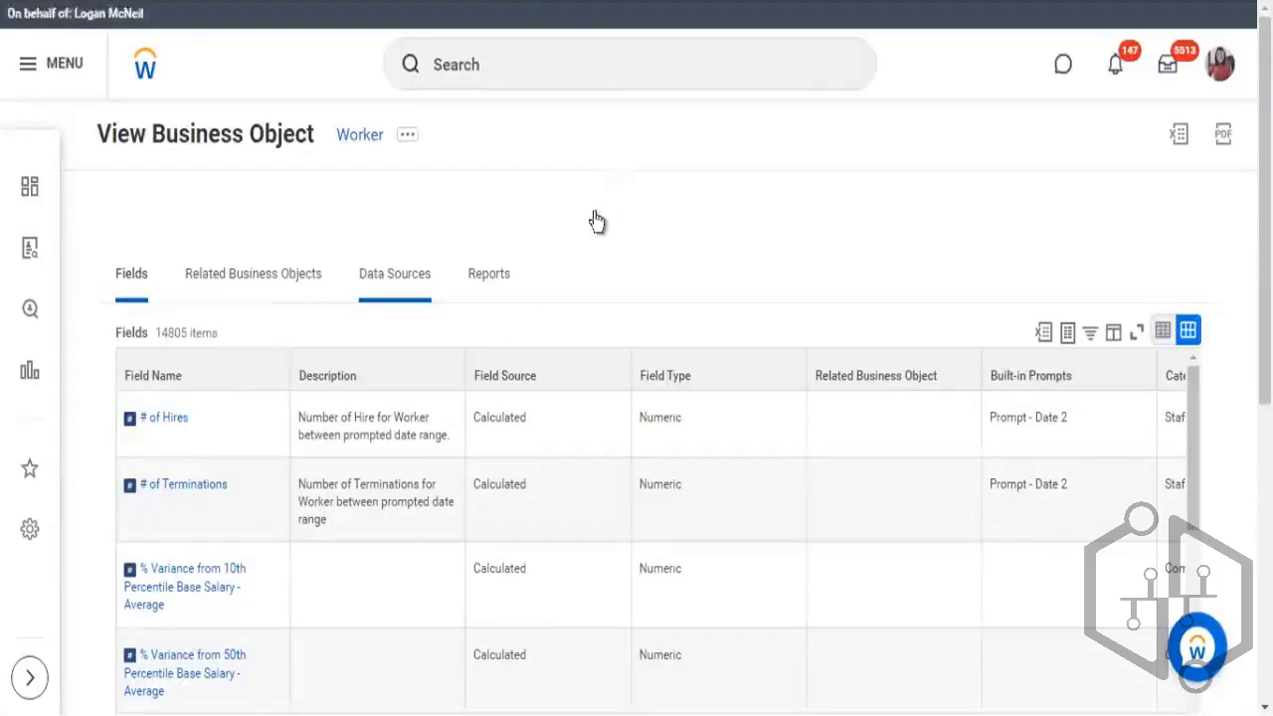
pyautogui.scroll(-2, 595, 244)
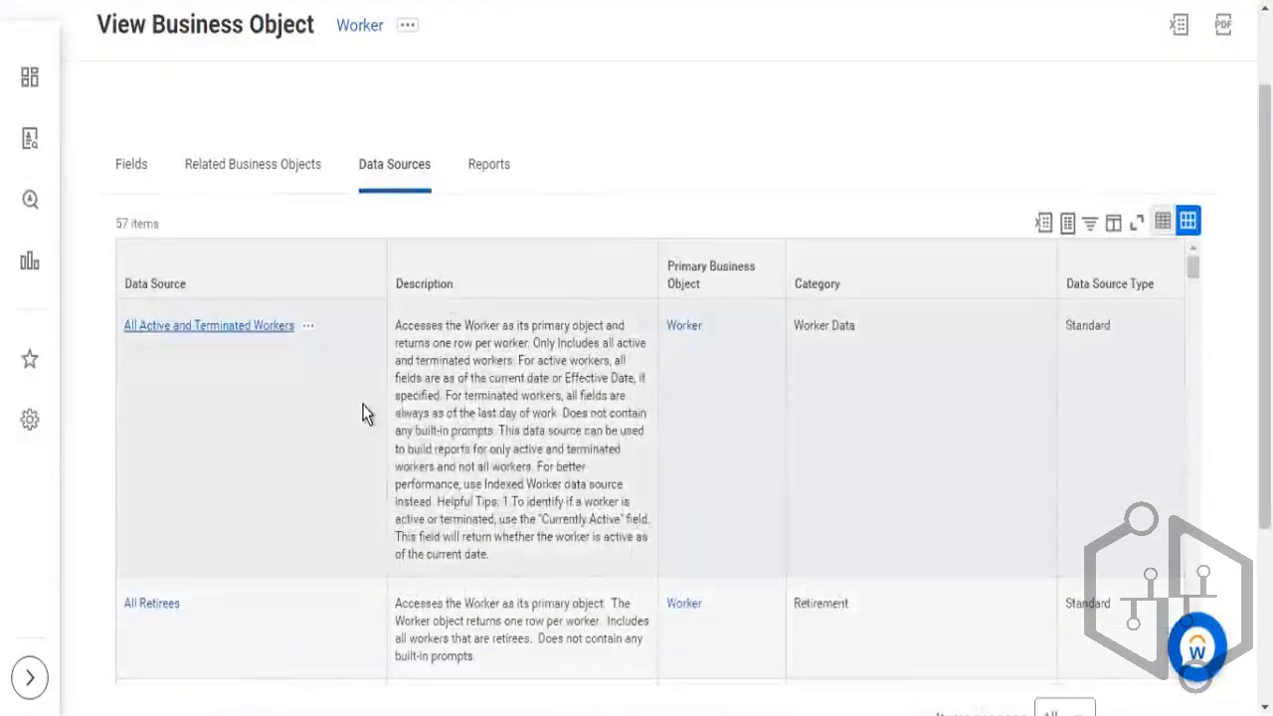
pyautogui.scroll(-2, 366, 423)
pyautogui.scroll(-5, 387, 376)
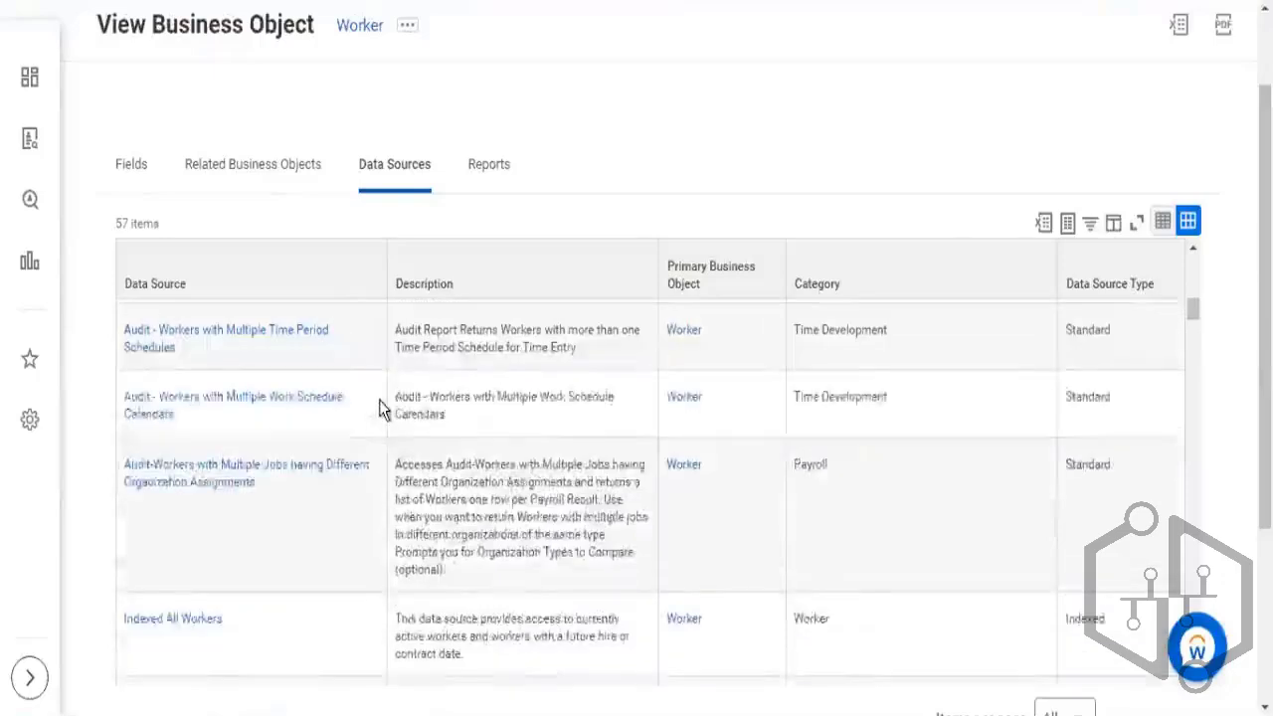
pyautogui.scroll(-10, 389, 423)
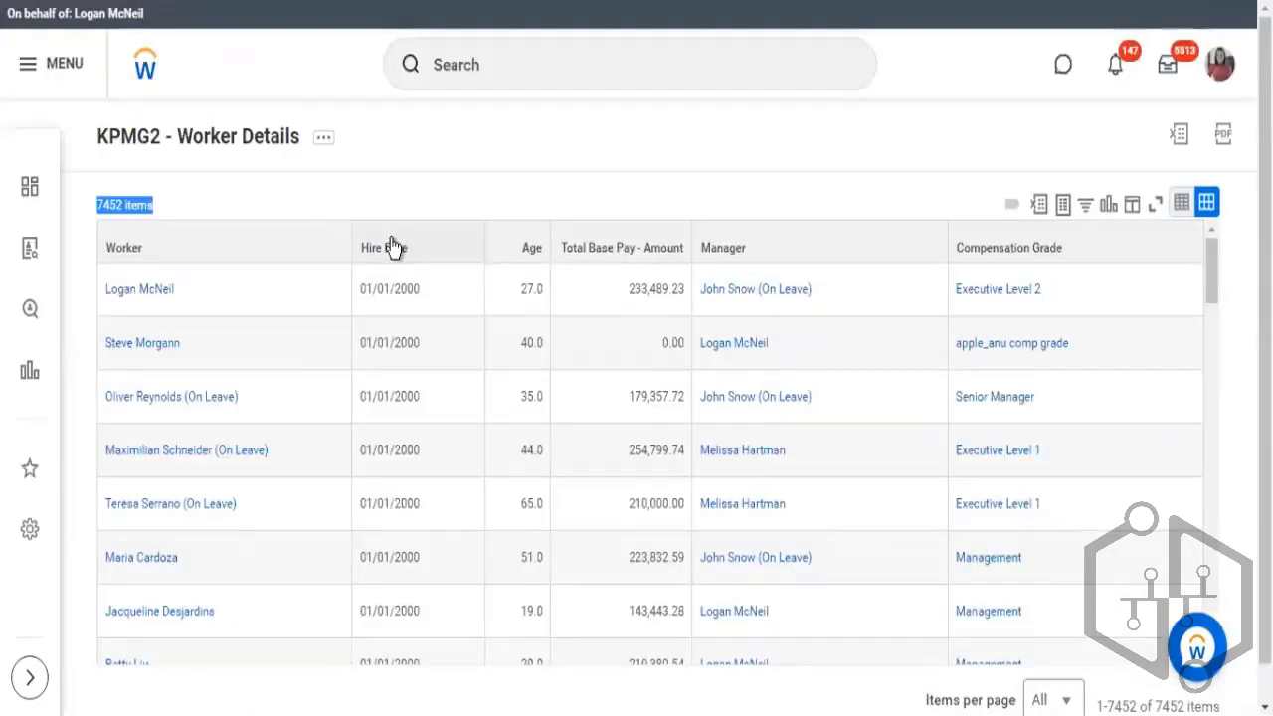
# Step: Reopen the KPMG2 - Worker Details report for editing and add a blank filter condition on instances
pyautogui.click(323, 139)
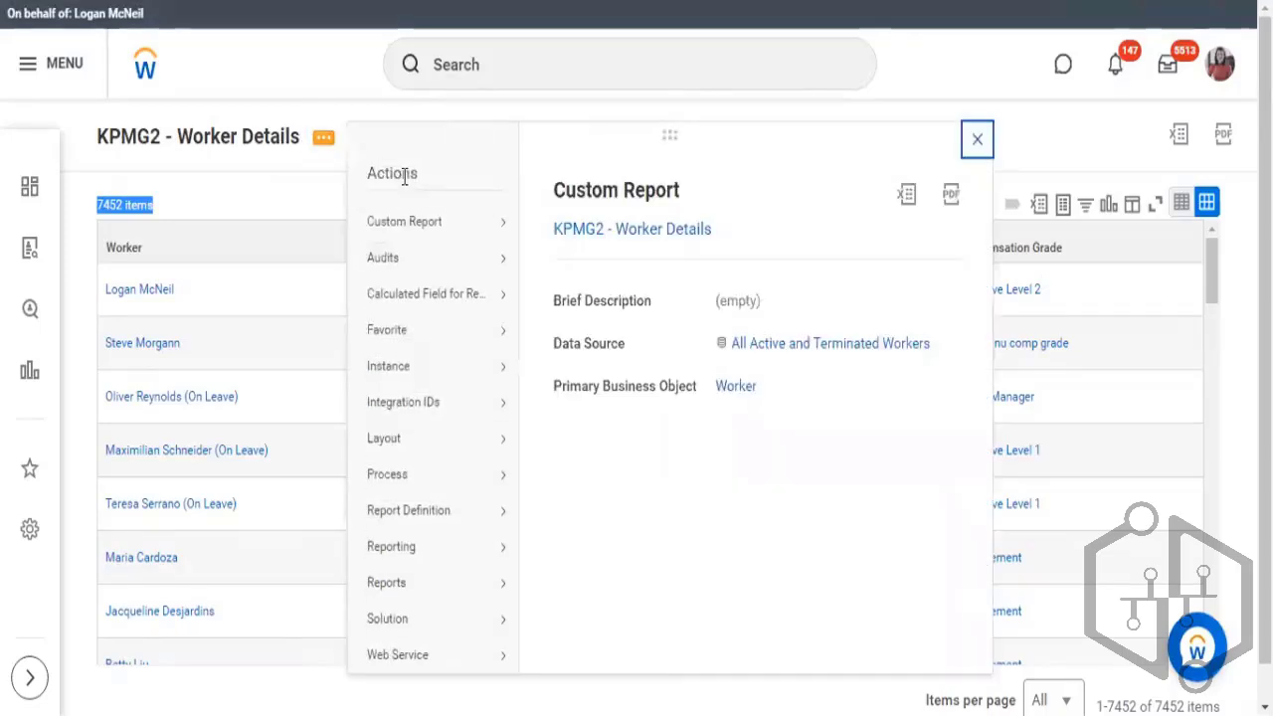
pyautogui.moveTo(401, 221)
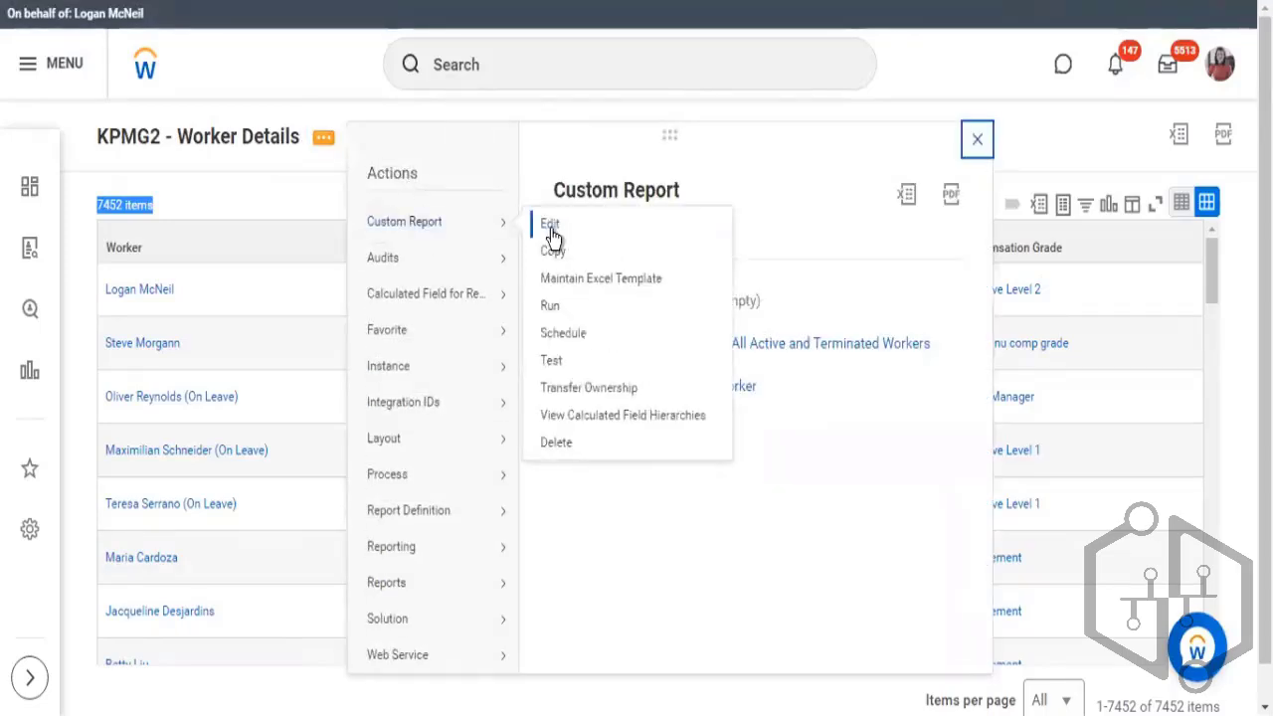
pyautogui.click(550, 232)
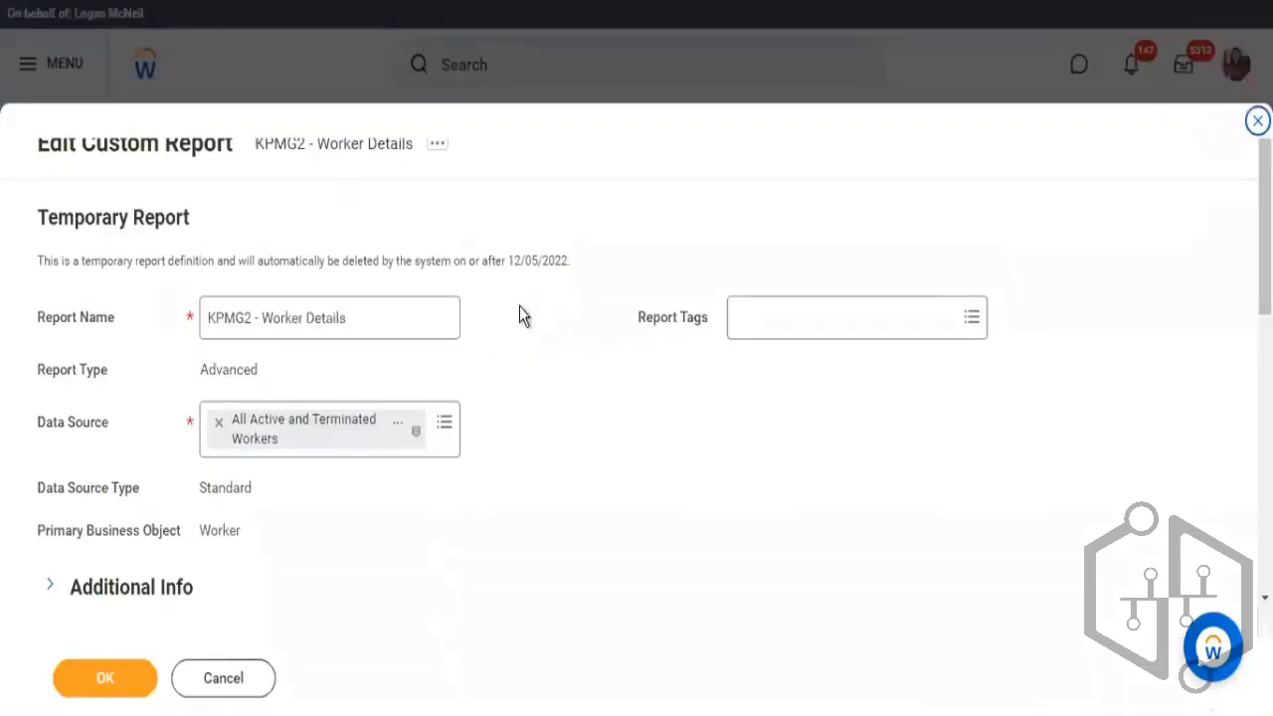
pyautogui.scroll(-4, 527, 313)
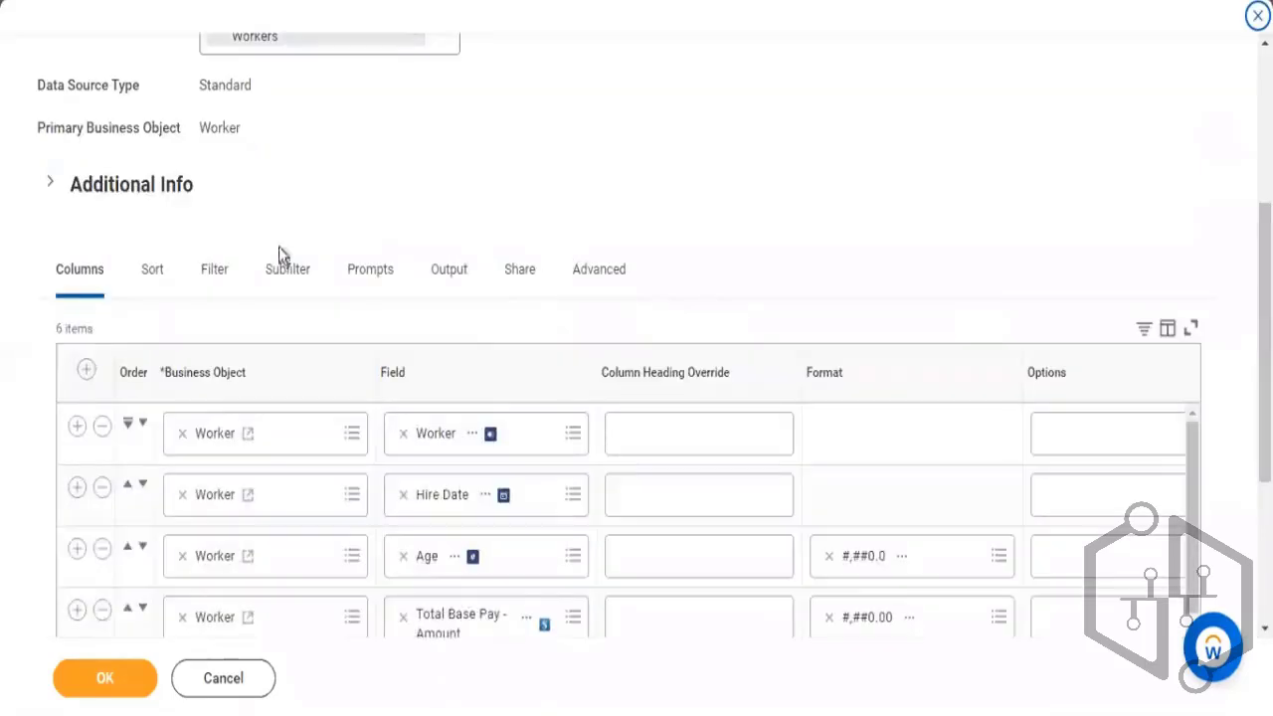
pyautogui.click(214, 269)
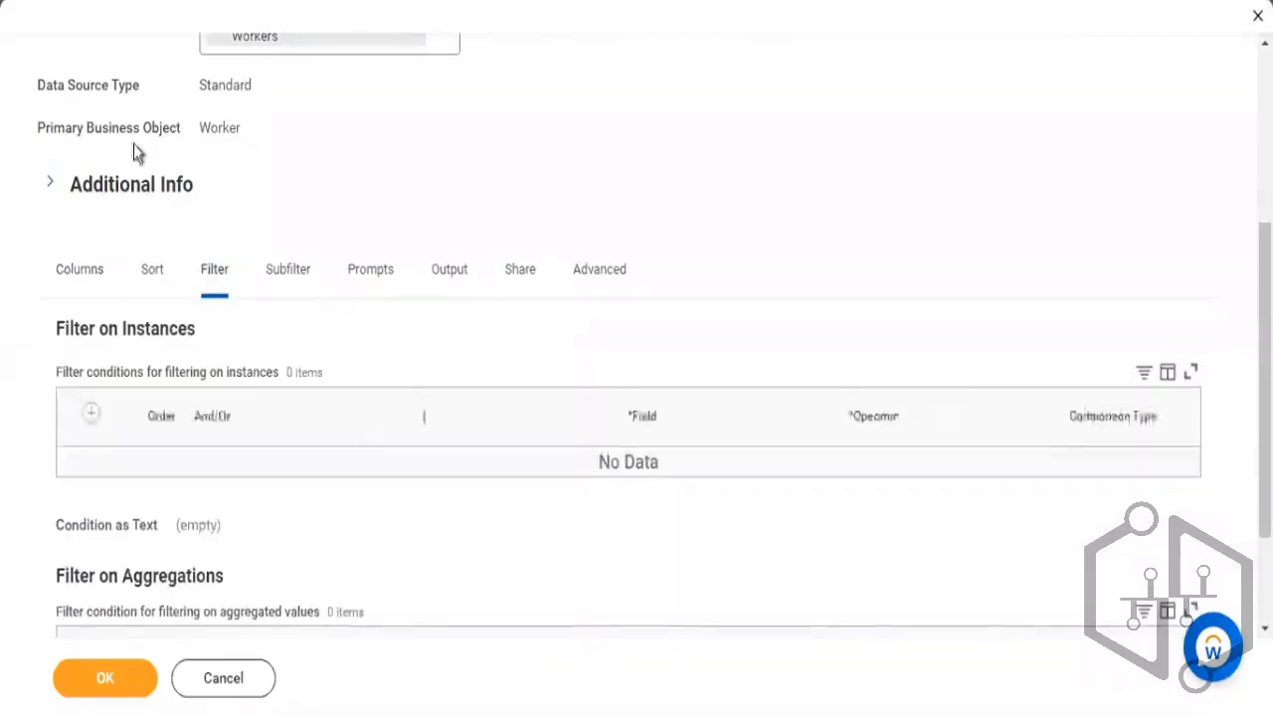
pyautogui.scroll(-1, 799, 233)
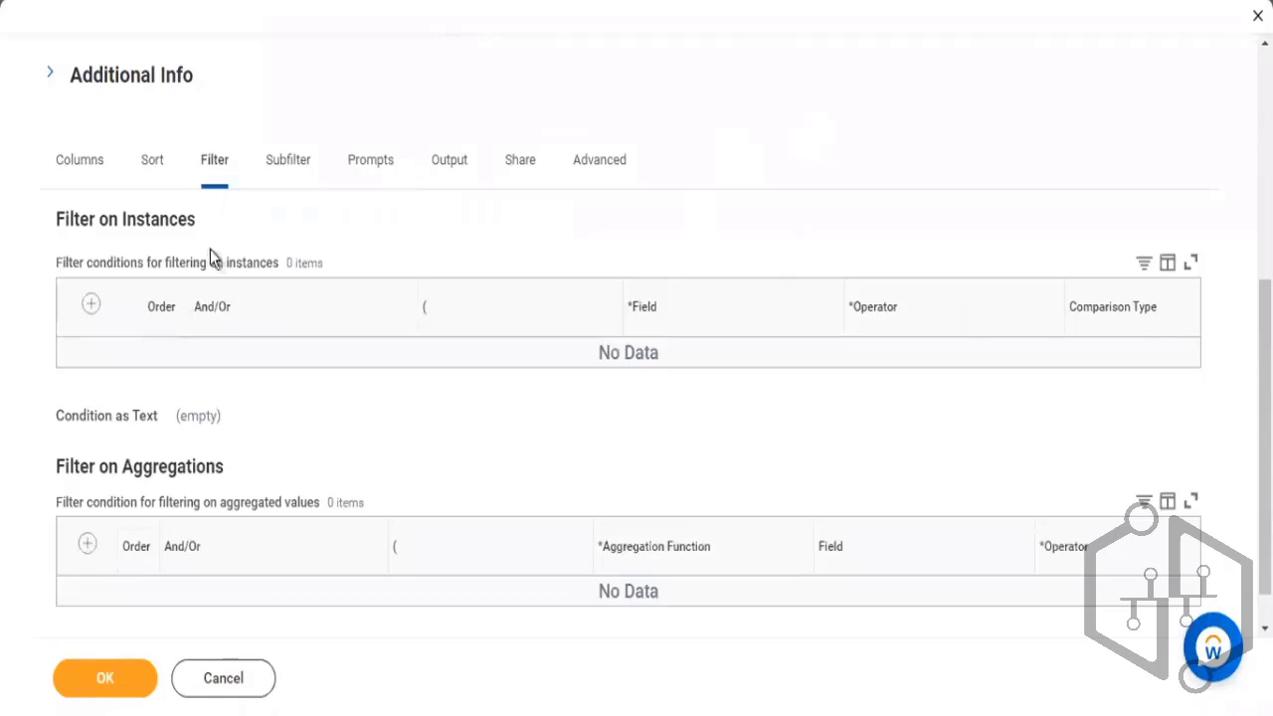
pyautogui.scroll(1, 369, 304)
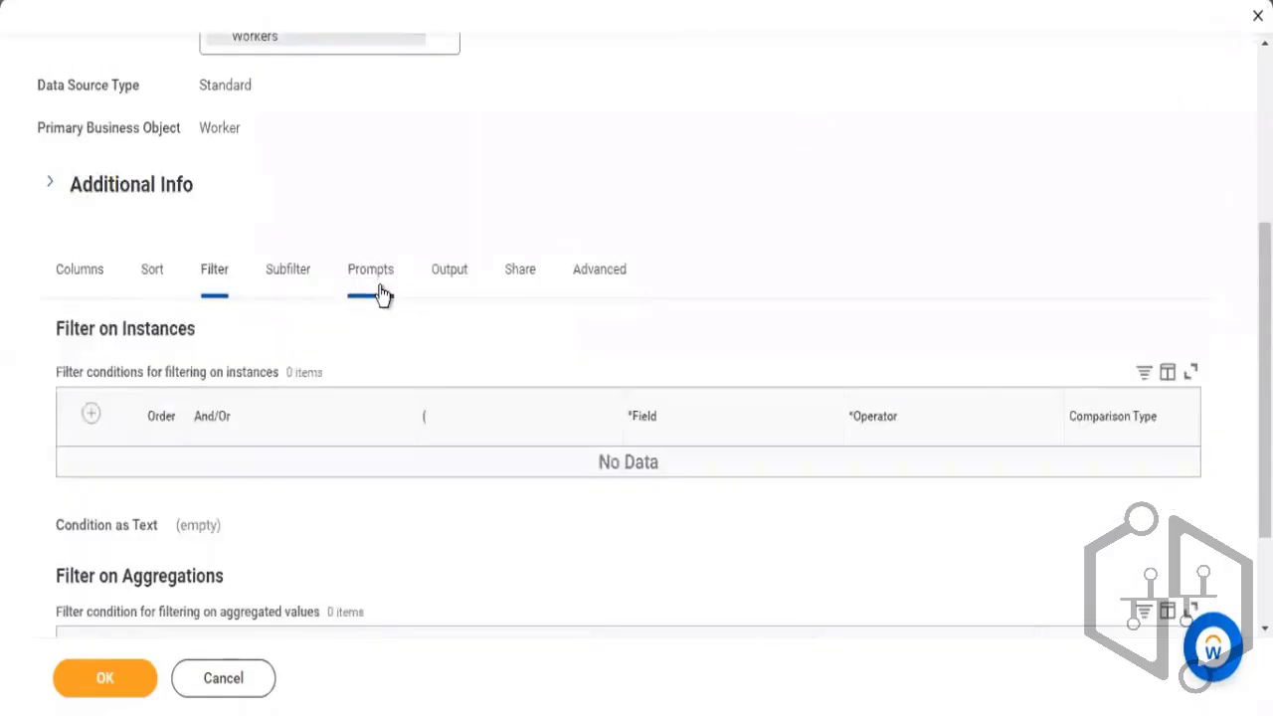
pyautogui.click(90, 417)
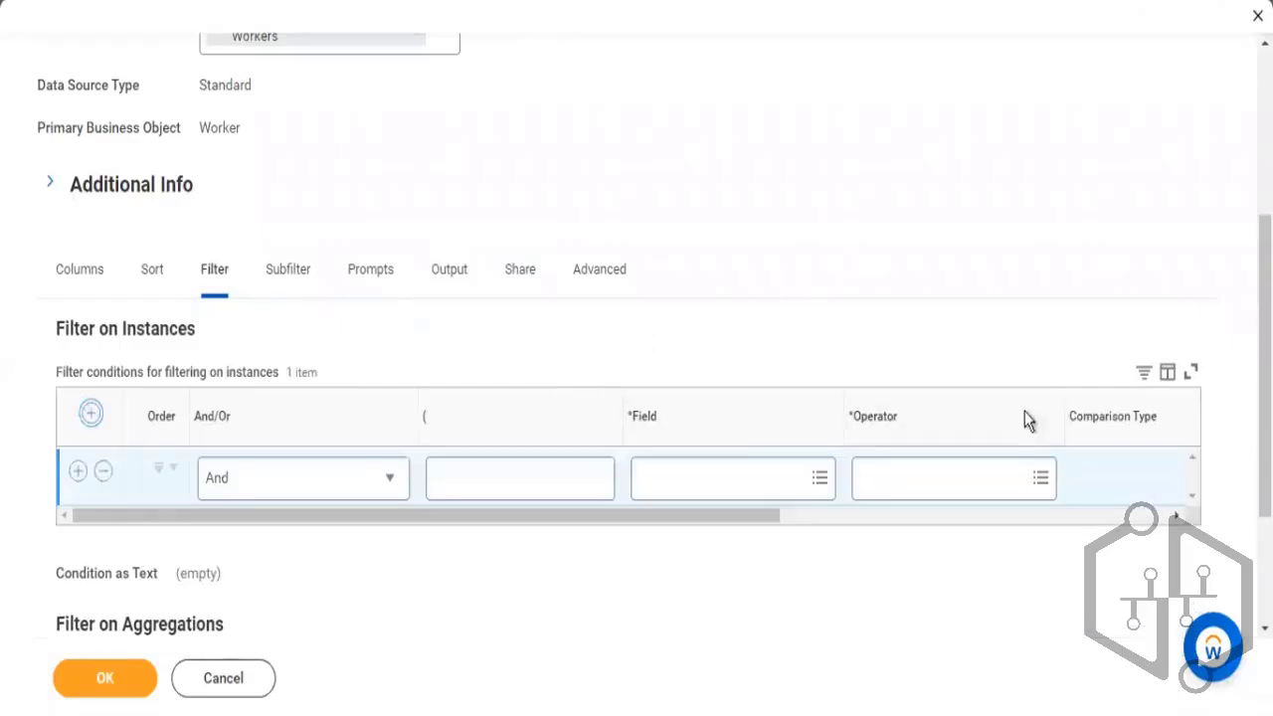
pyautogui.moveTo(733, 519); pyautogui.dragTo(852, 537)
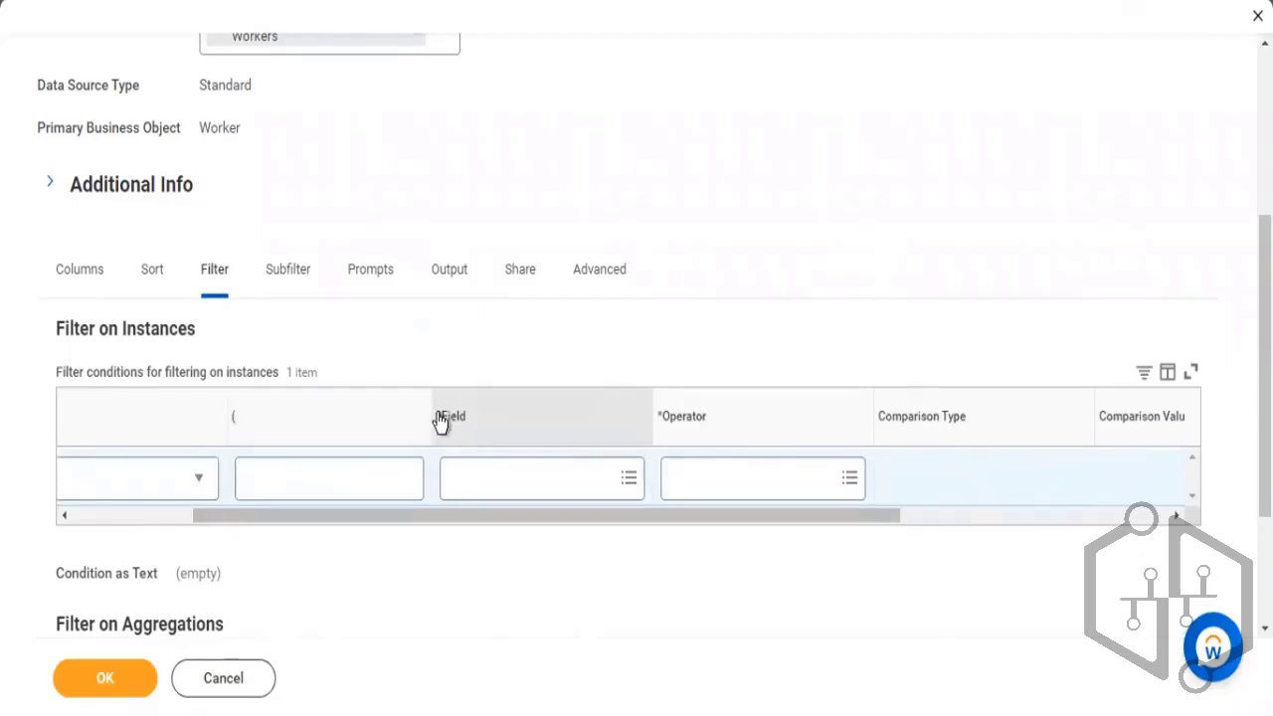
# Step: Highlight the Field column heading in the instance filter conditions, dismissing its column filter
pyautogui.moveTo(441, 420); pyautogui.dragTo(485, 435)
pyautogui.click(487, 435)
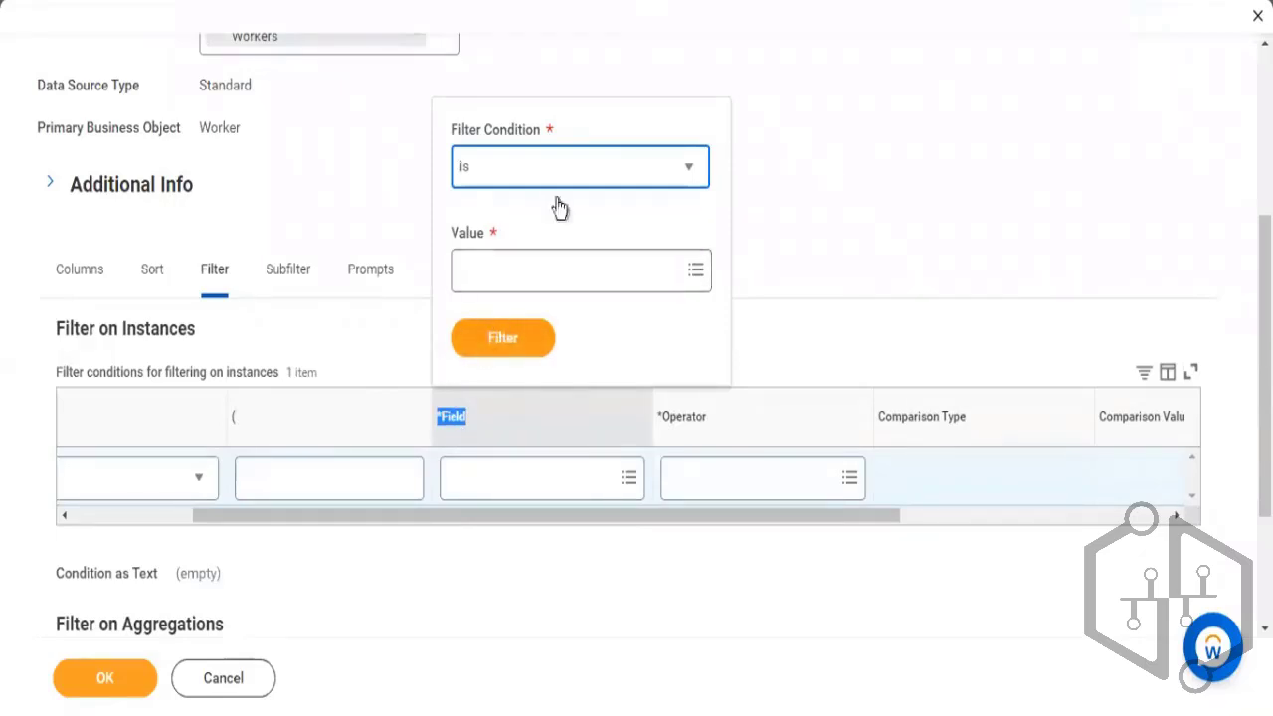
pyautogui.click(876, 206)
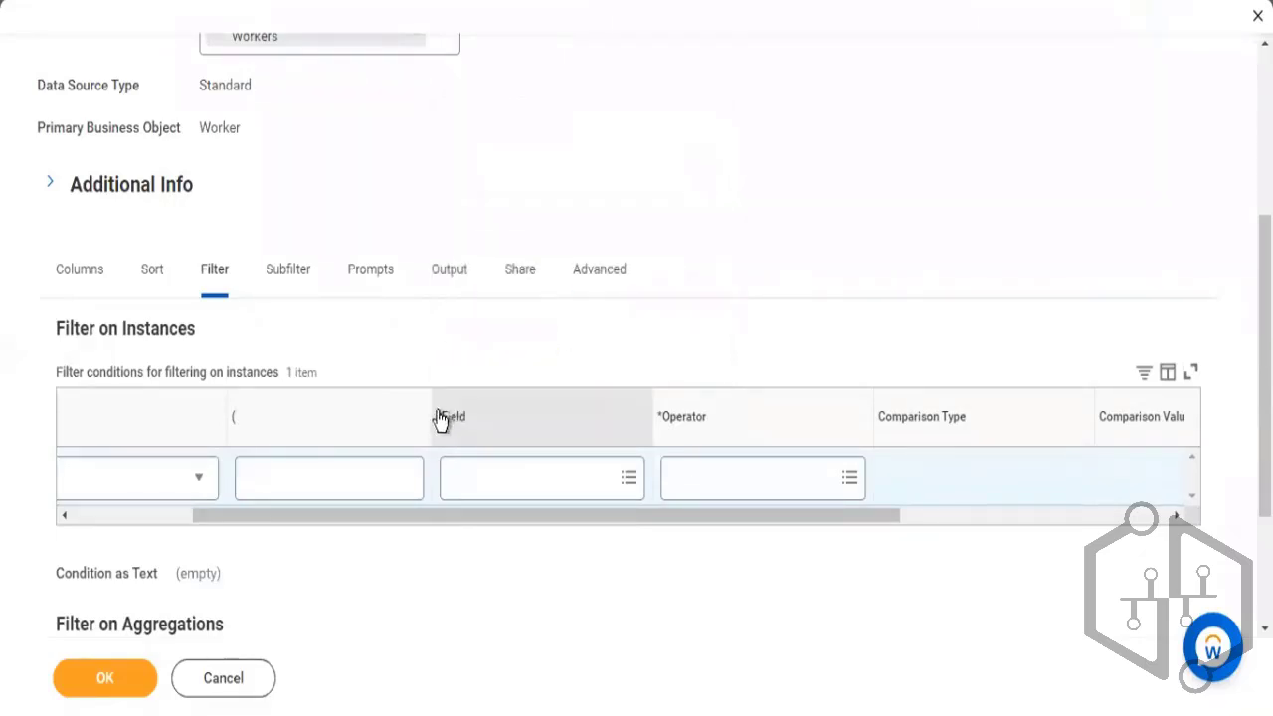
pyautogui.doubleClick(464, 430)
pyautogui.click(487, 419)
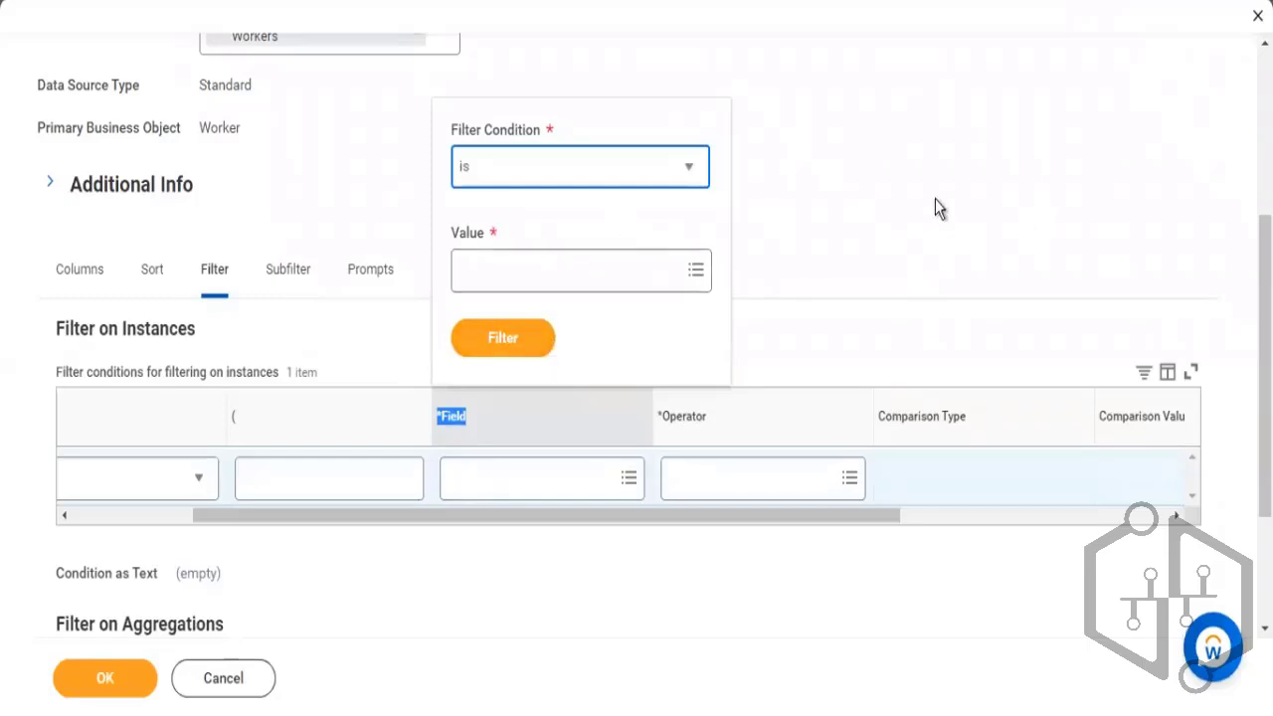
pyautogui.click(920, 234)
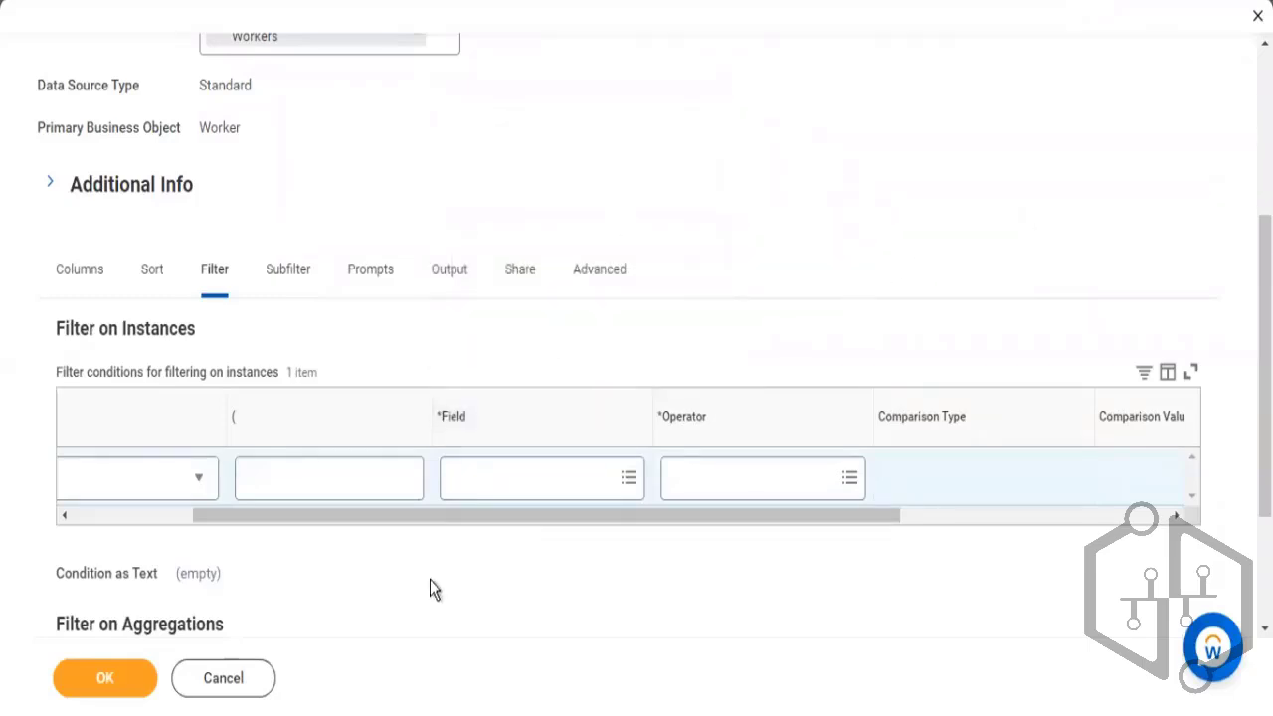
# Step: Search for gender in the filter condition's field and select the single instance Gender field, not the true/false calculated one
pyautogui.click(512, 494)
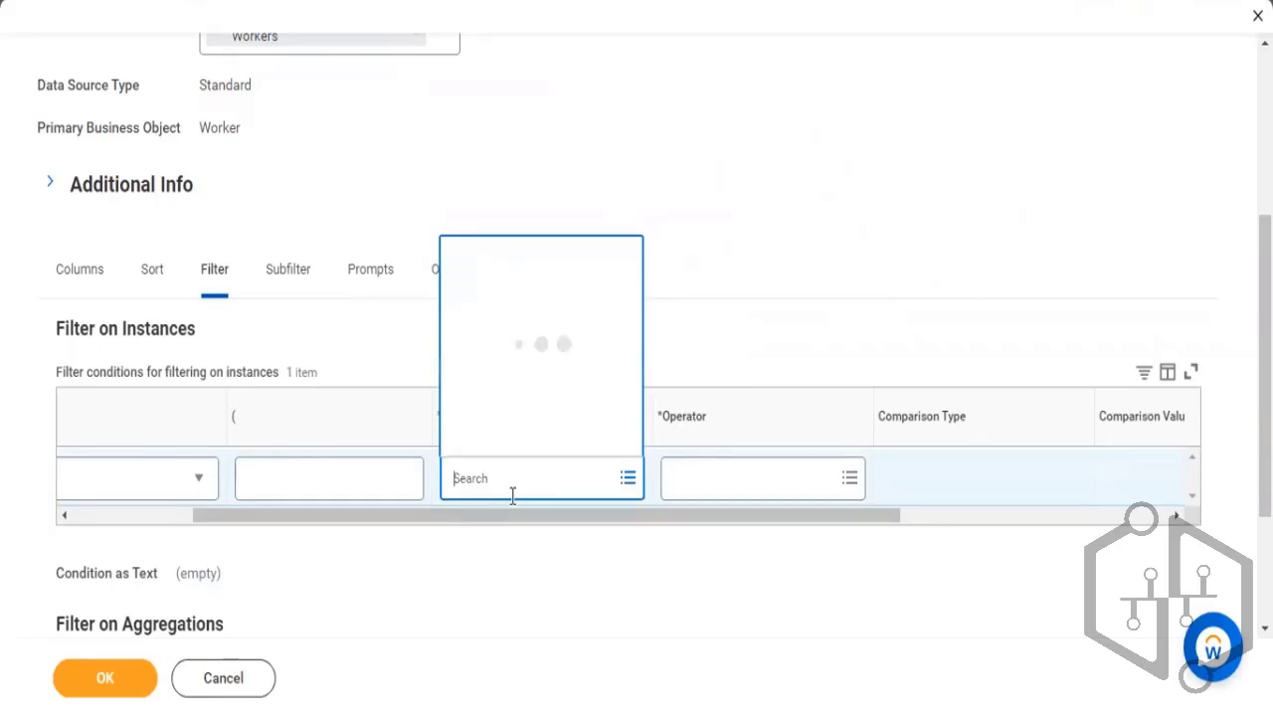
pyautogui.press('Return')
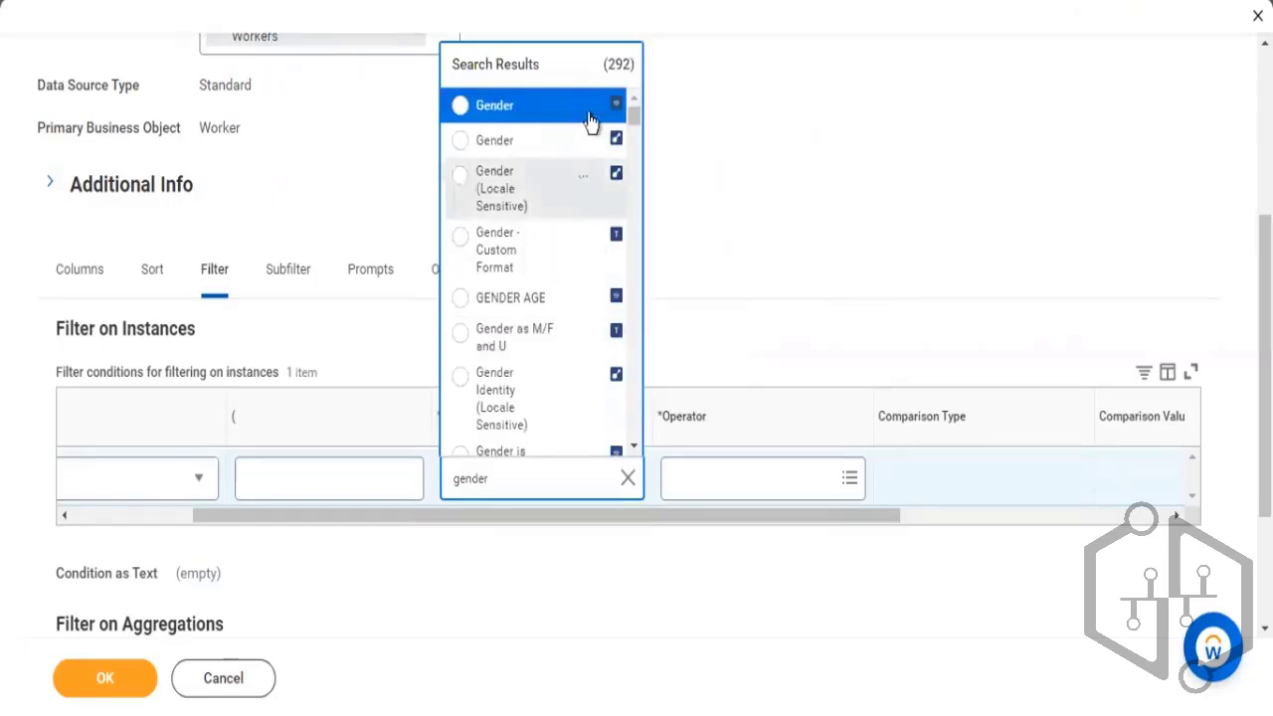
pyautogui.click(583, 110)
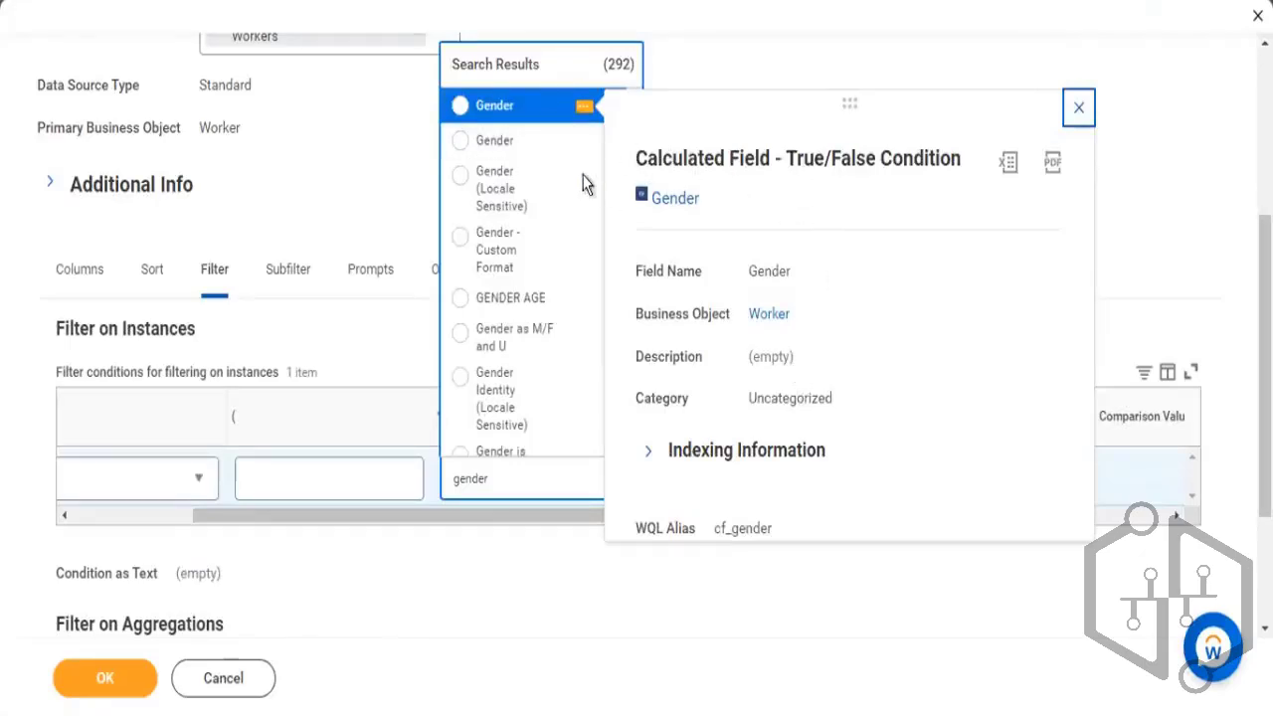
pyautogui.click(509, 142)
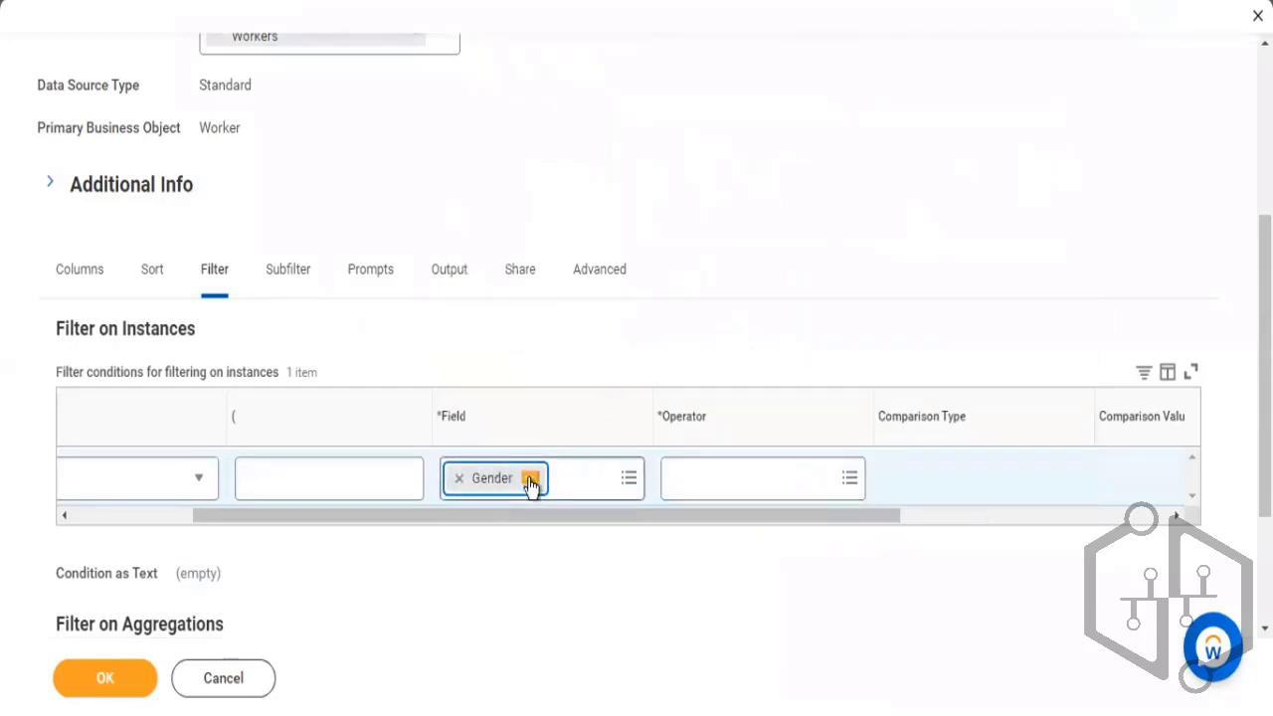
# Step: Open the details of the selected Gender field and highlight its field type and description
pyautogui.click(527, 479)
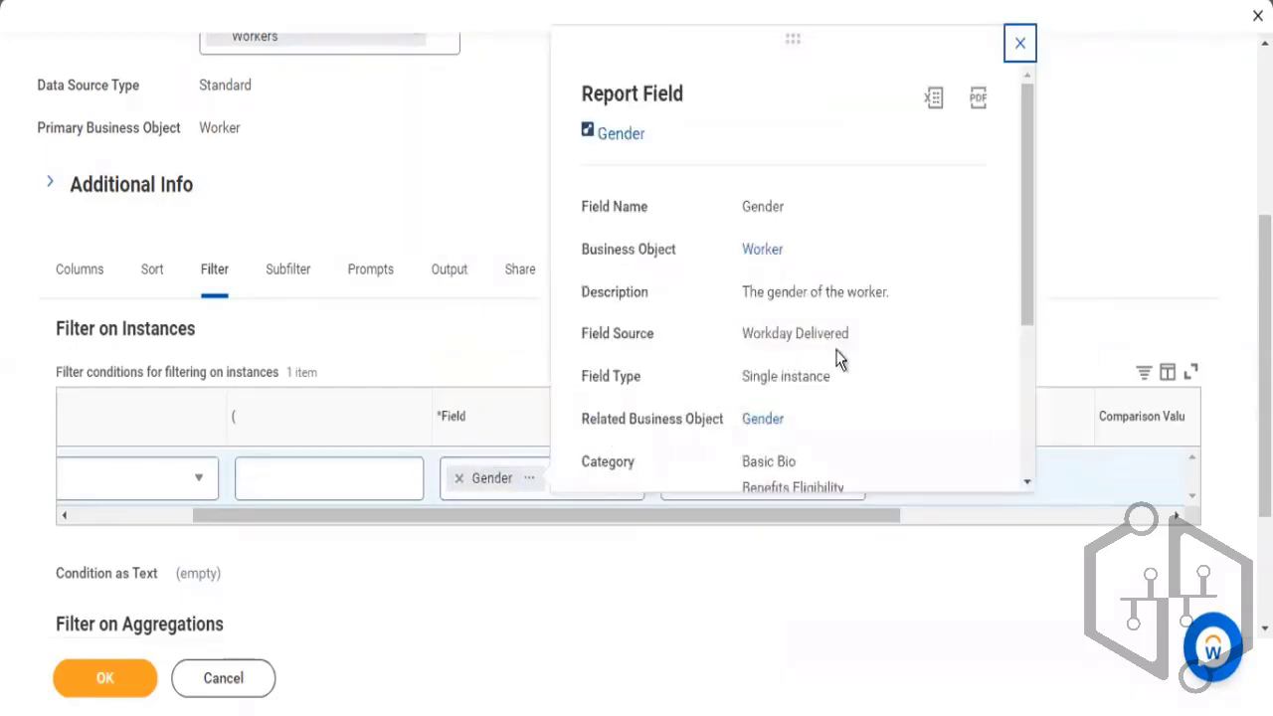
pyautogui.moveTo(812, 376); pyautogui.dragTo(741, 377)
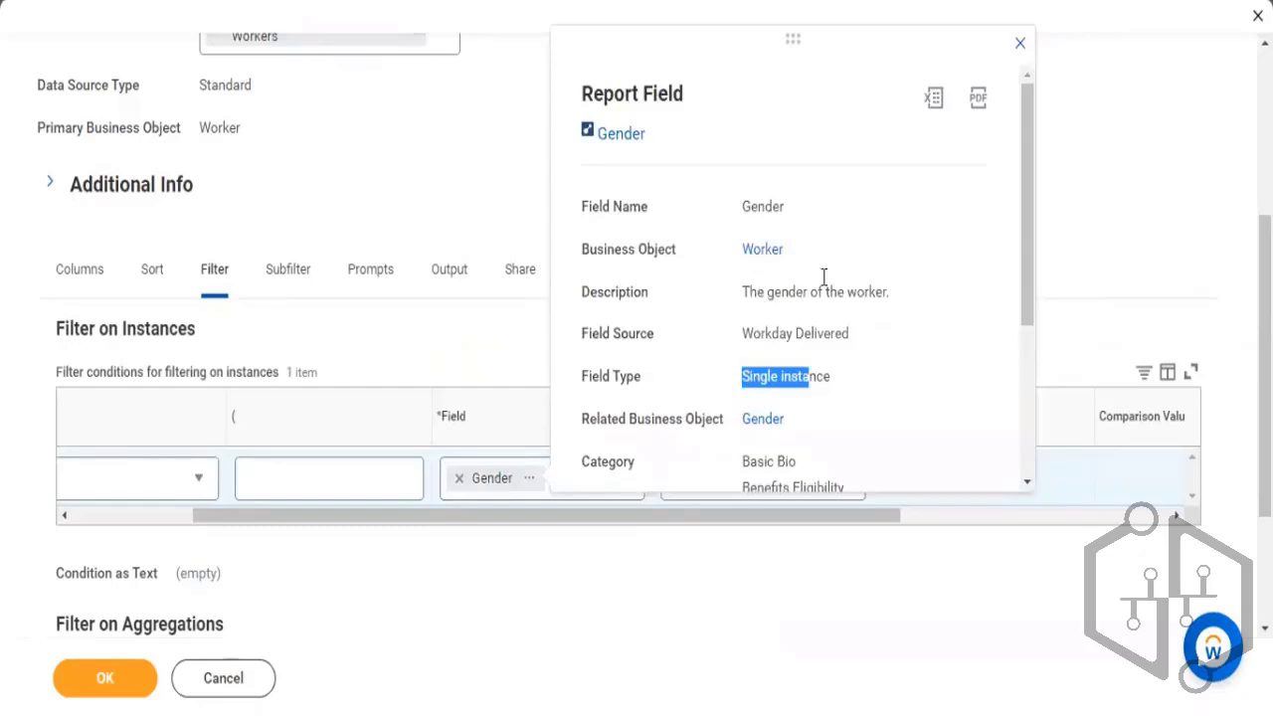
pyautogui.moveTo(756, 292); pyautogui.dragTo(838, 292)
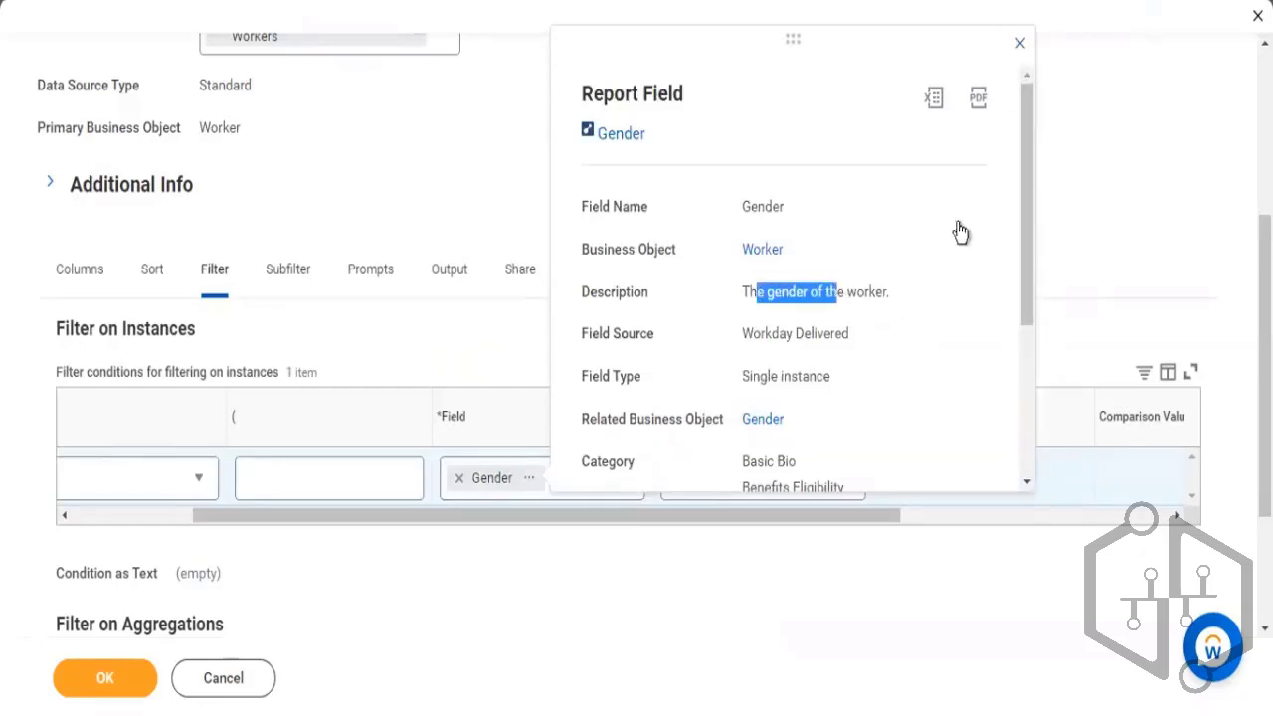
# Step: Reopen the Gender field's details, highlight its description, and dismiss the details
pyautogui.click(1020, 43)
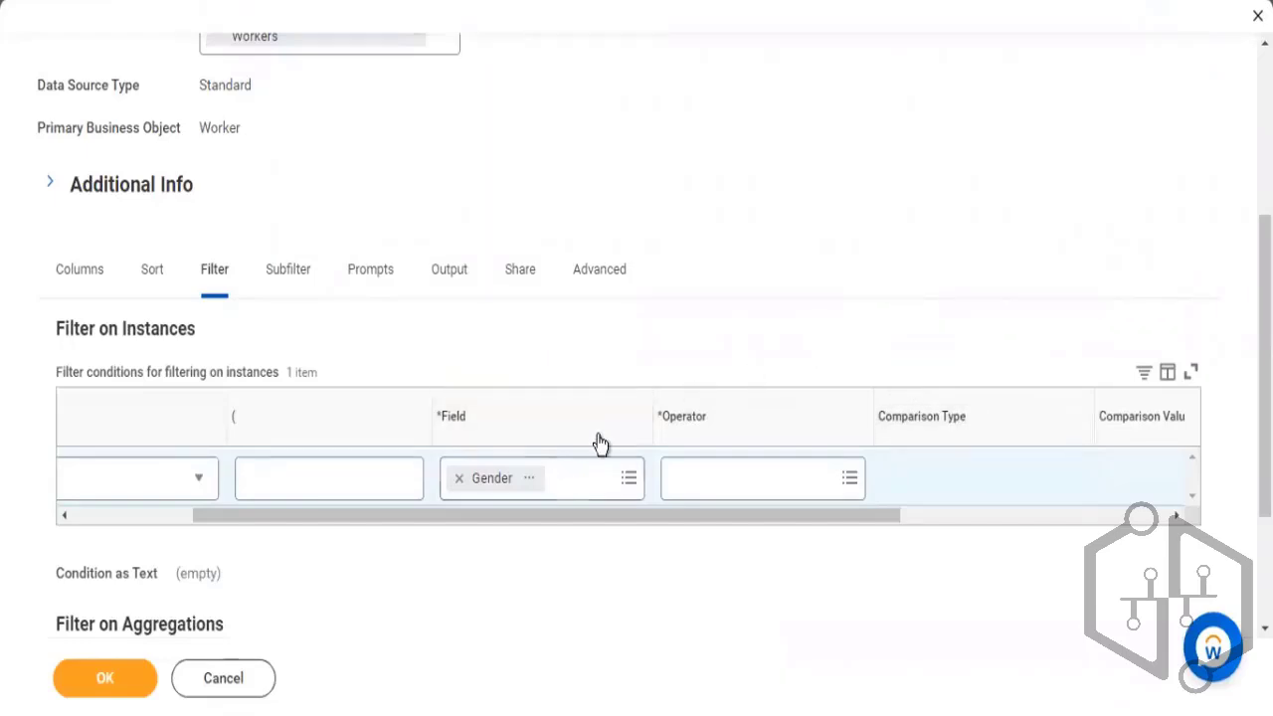
pyautogui.click(529, 488)
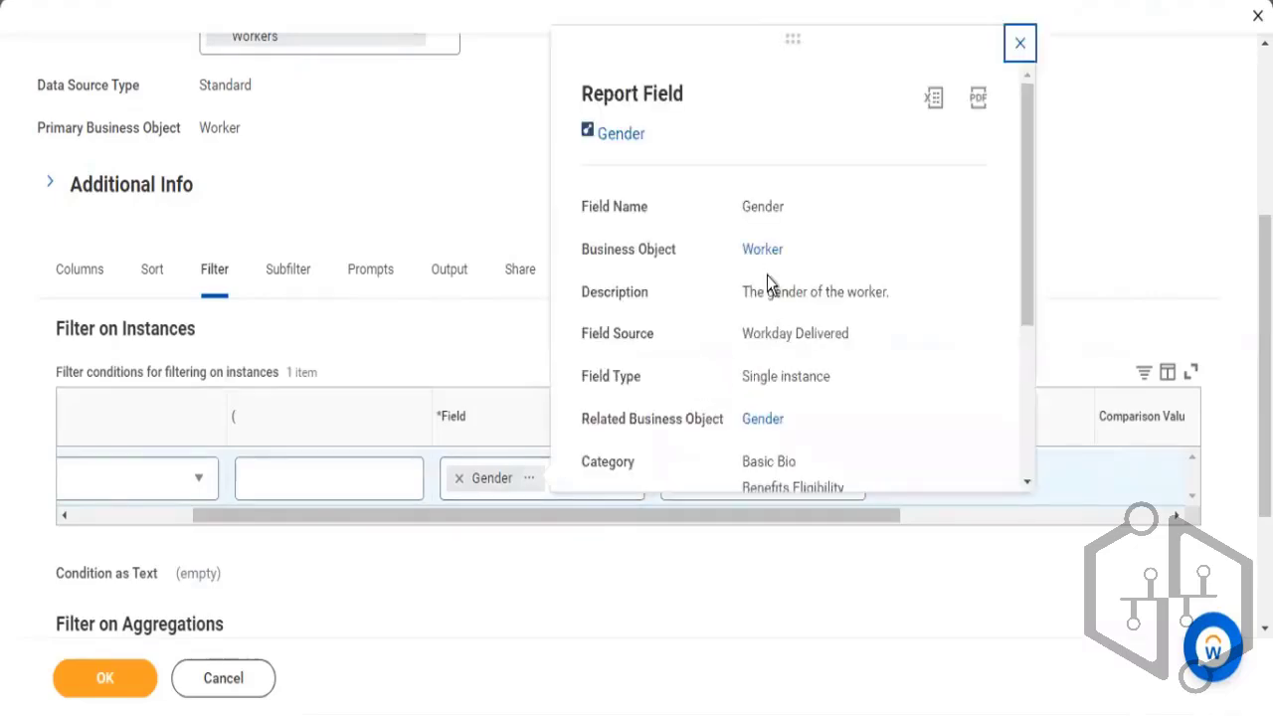
pyautogui.moveTo(767, 290); pyautogui.dragTo(868, 291)
pyautogui.click(1074, 244)
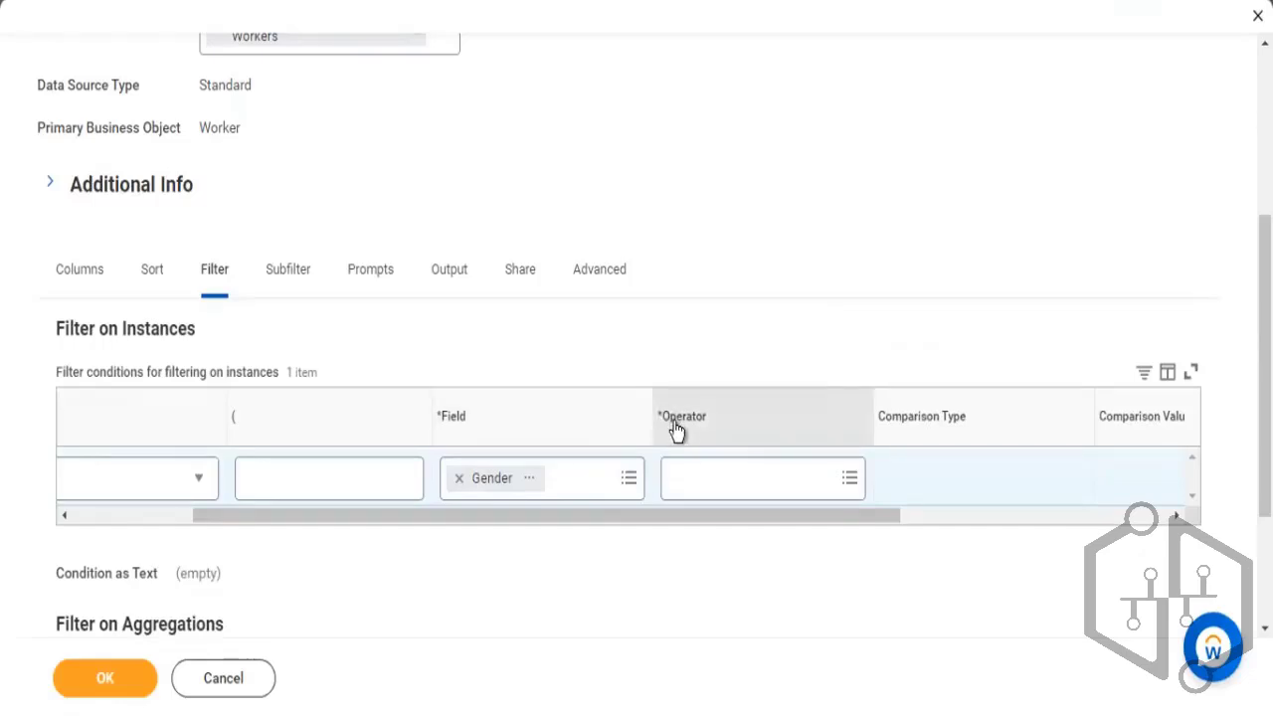
# Step: Set the Gender condition's operator to the frequently used option in the selection list
pyautogui.moveTo(664, 425); pyautogui.dragTo(696, 426)
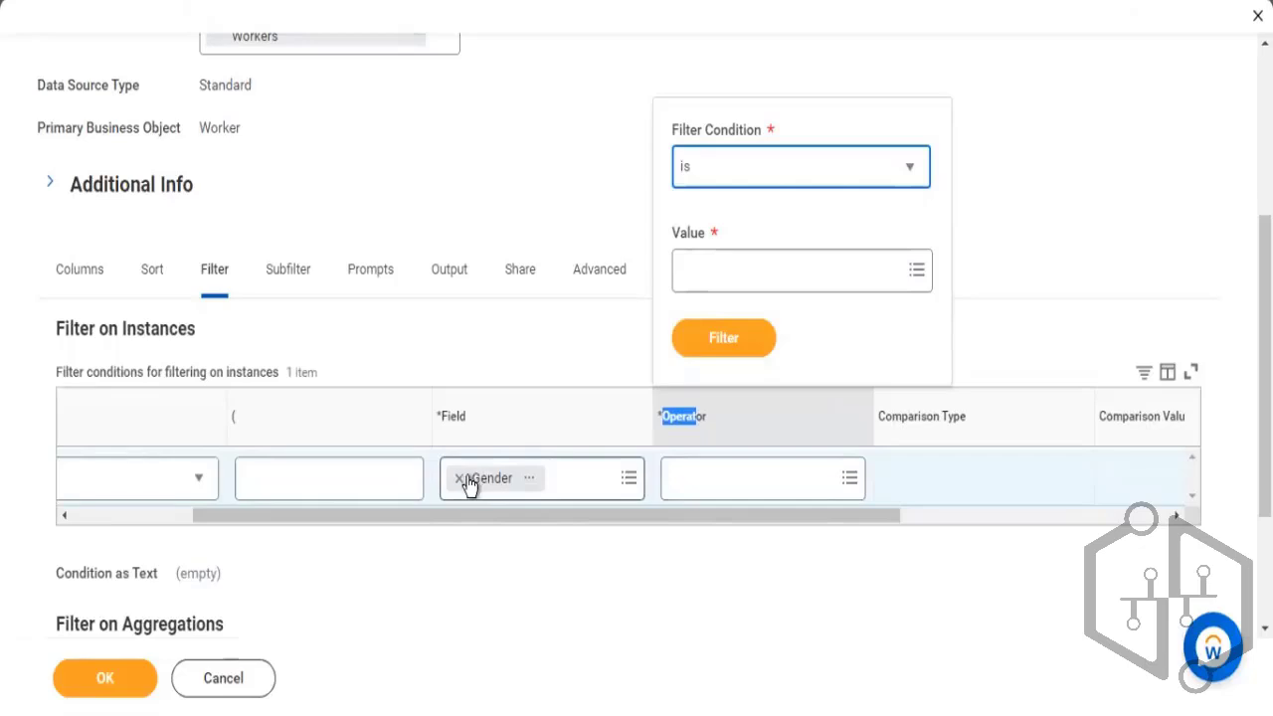
pyautogui.click(744, 477)
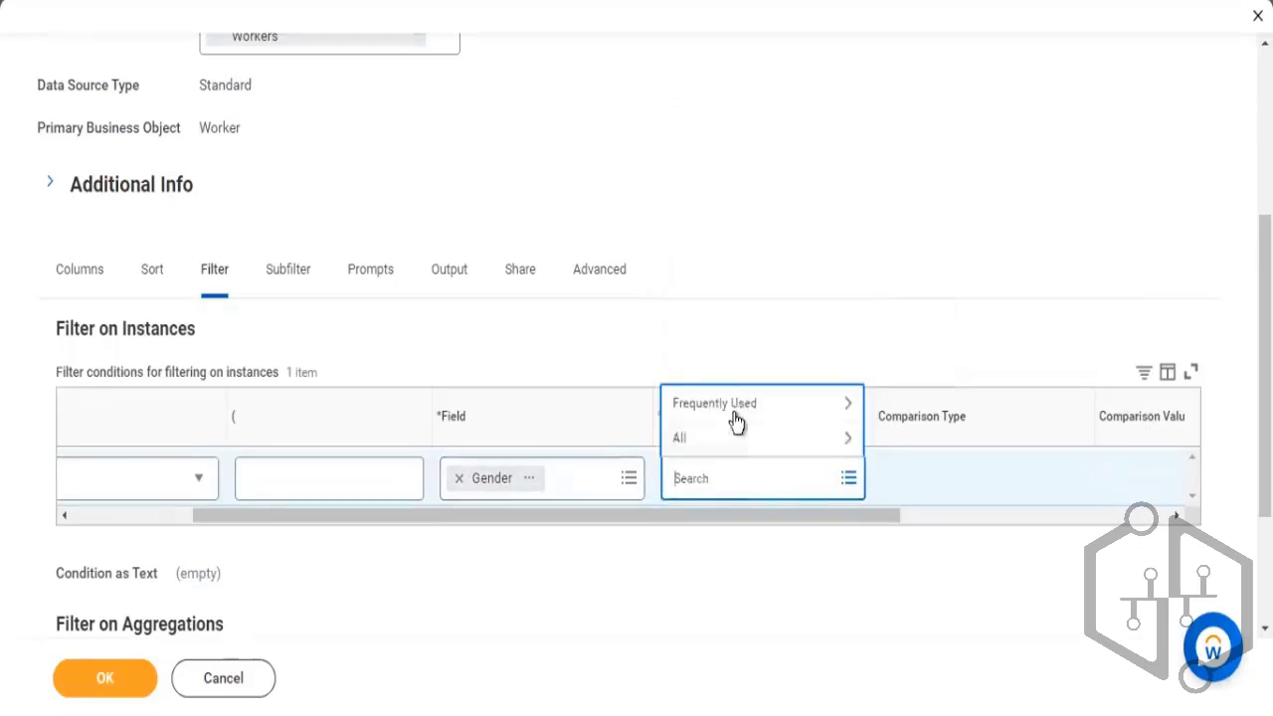
pyautogui.click(733, 411)
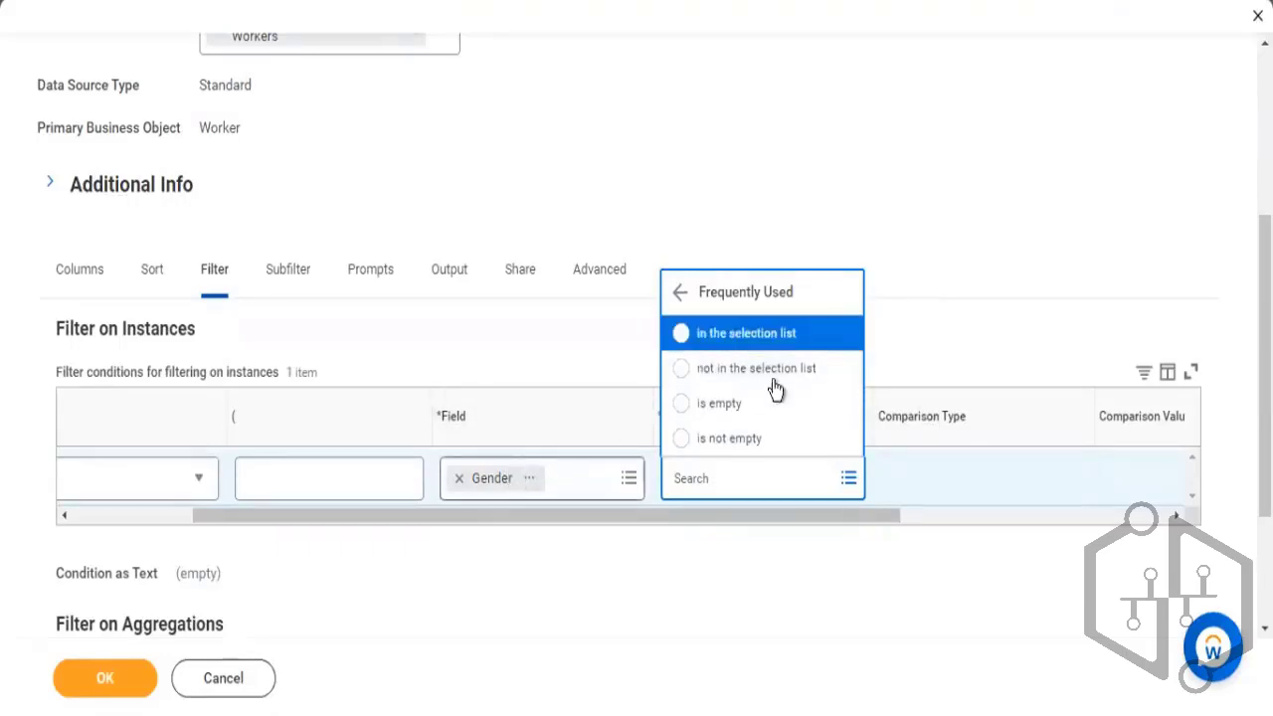
pyautogui.click(683, 341)
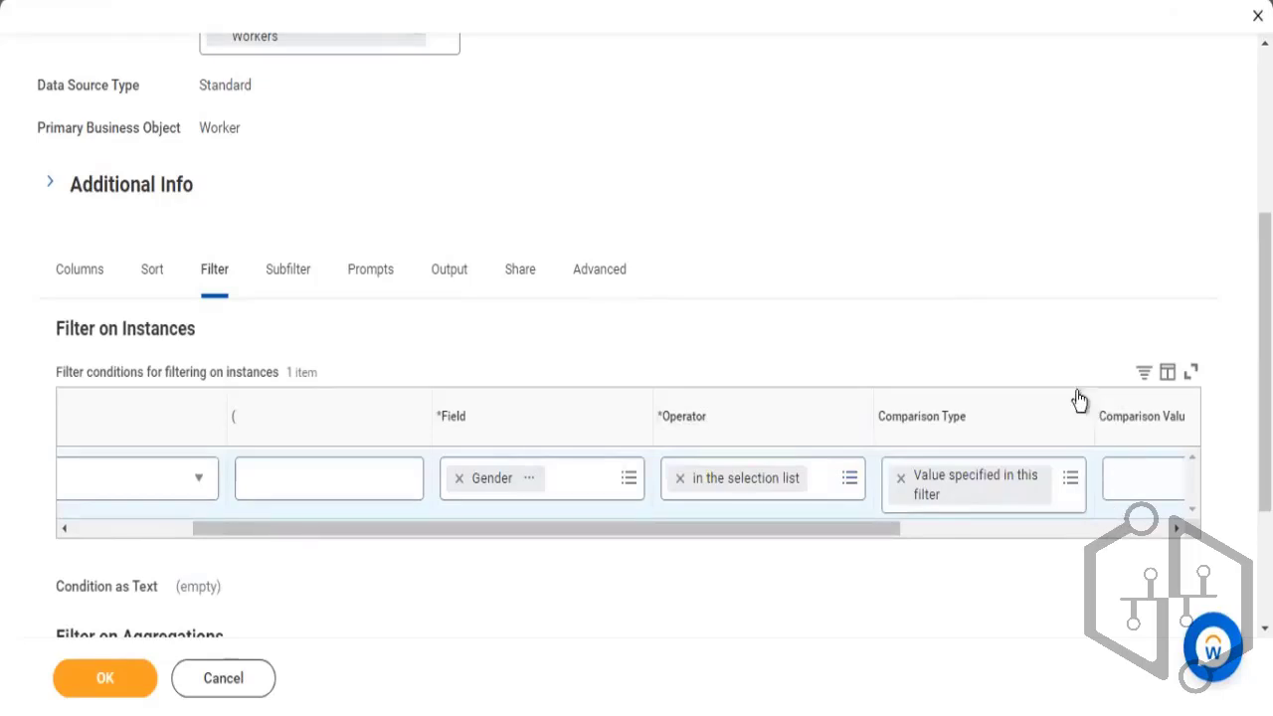
# Step: Choose Male and Female as the comparison values of the Gender condition
pyautogui.moveTo(1184, 418); pyautogui.dragTo(1100, 418)
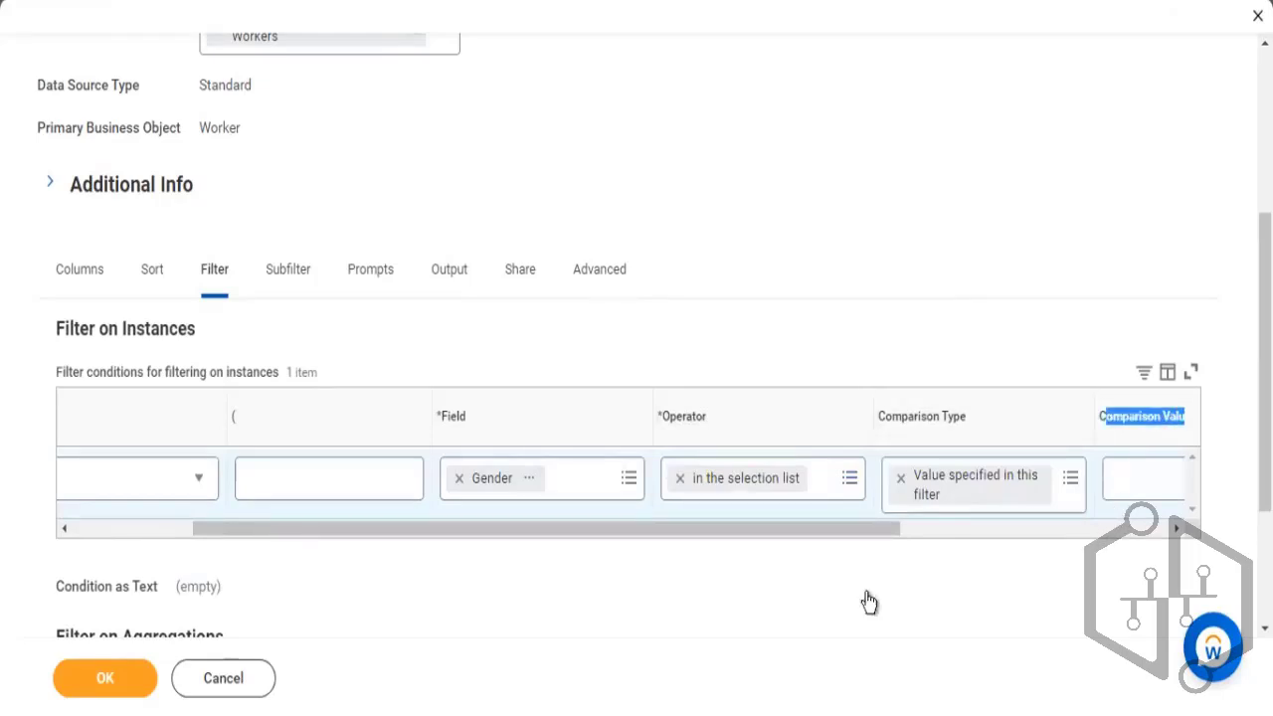
pyautogui.click(952, 527)
pyautogui.click(829, 475)
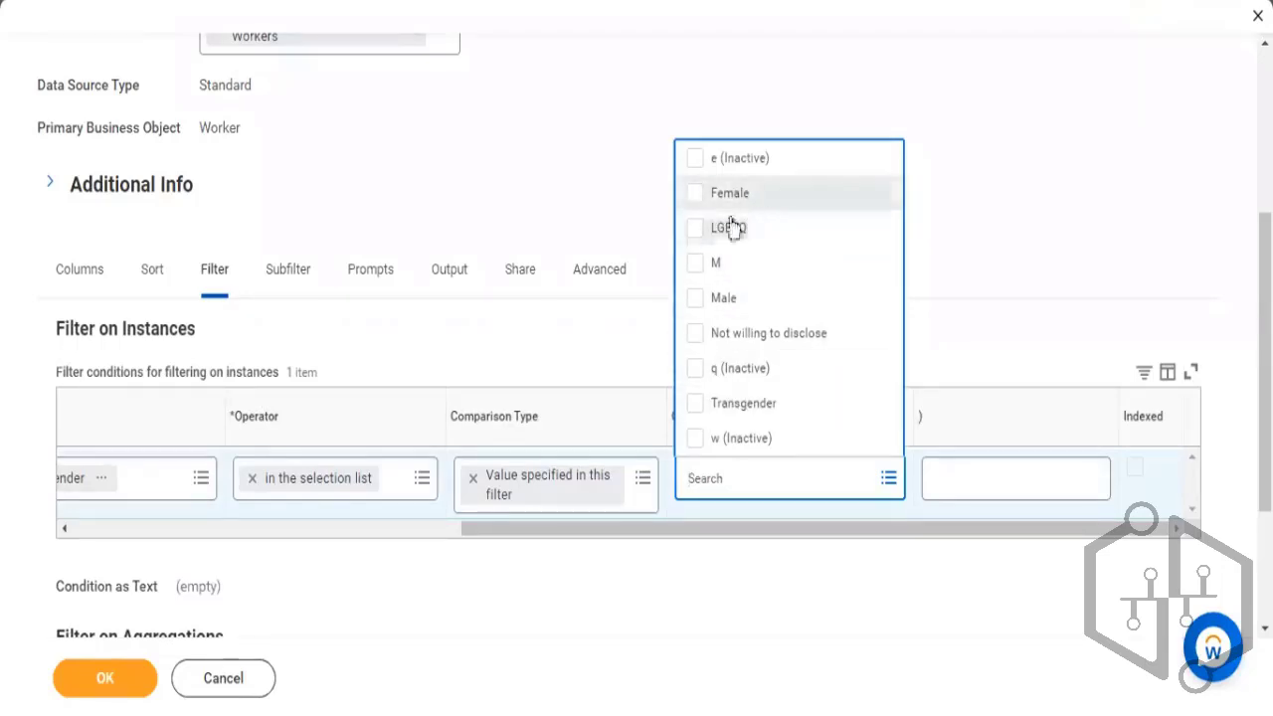
pyautogui.click(698, 304)
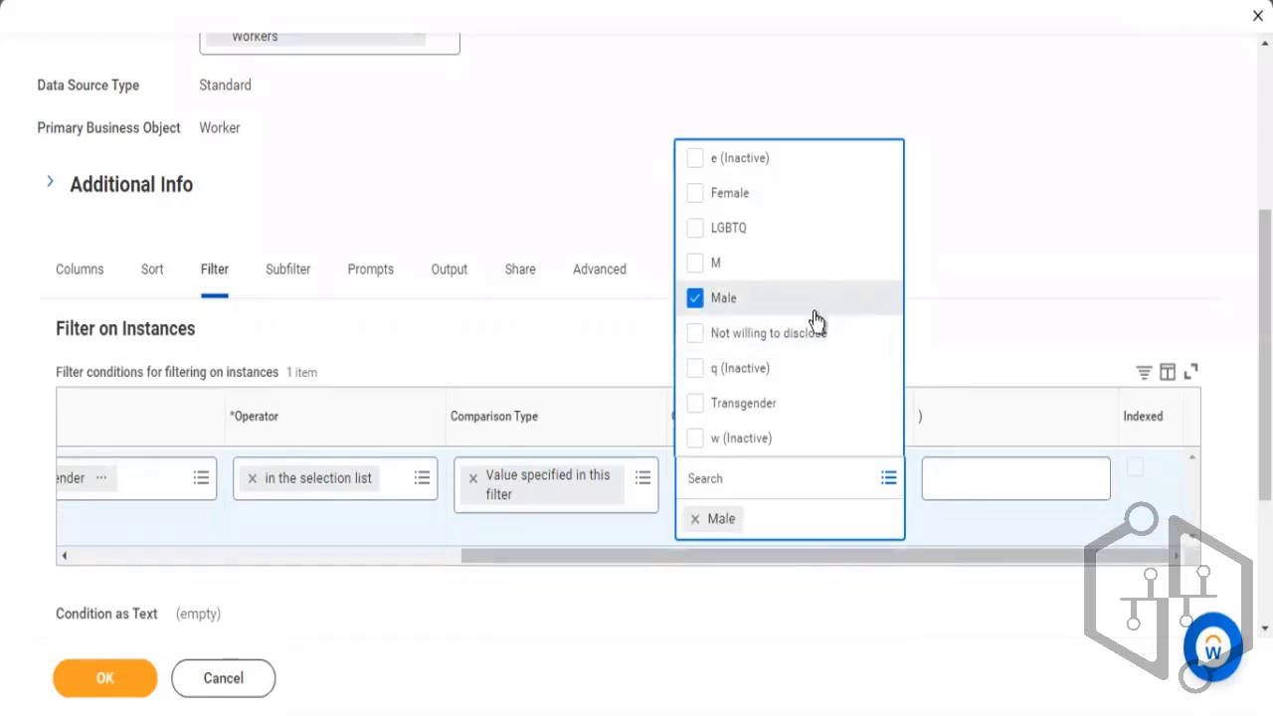
pyautogui.click(697, 197)
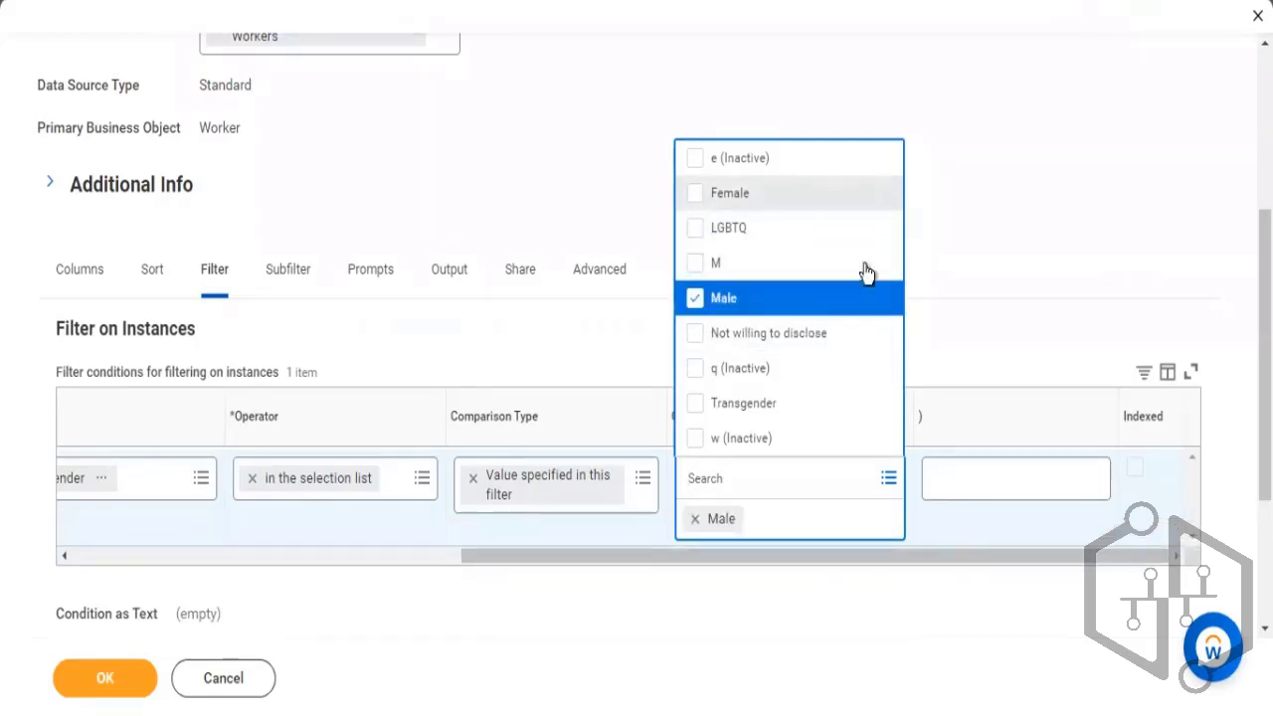
pyautogui.click(976, 192)
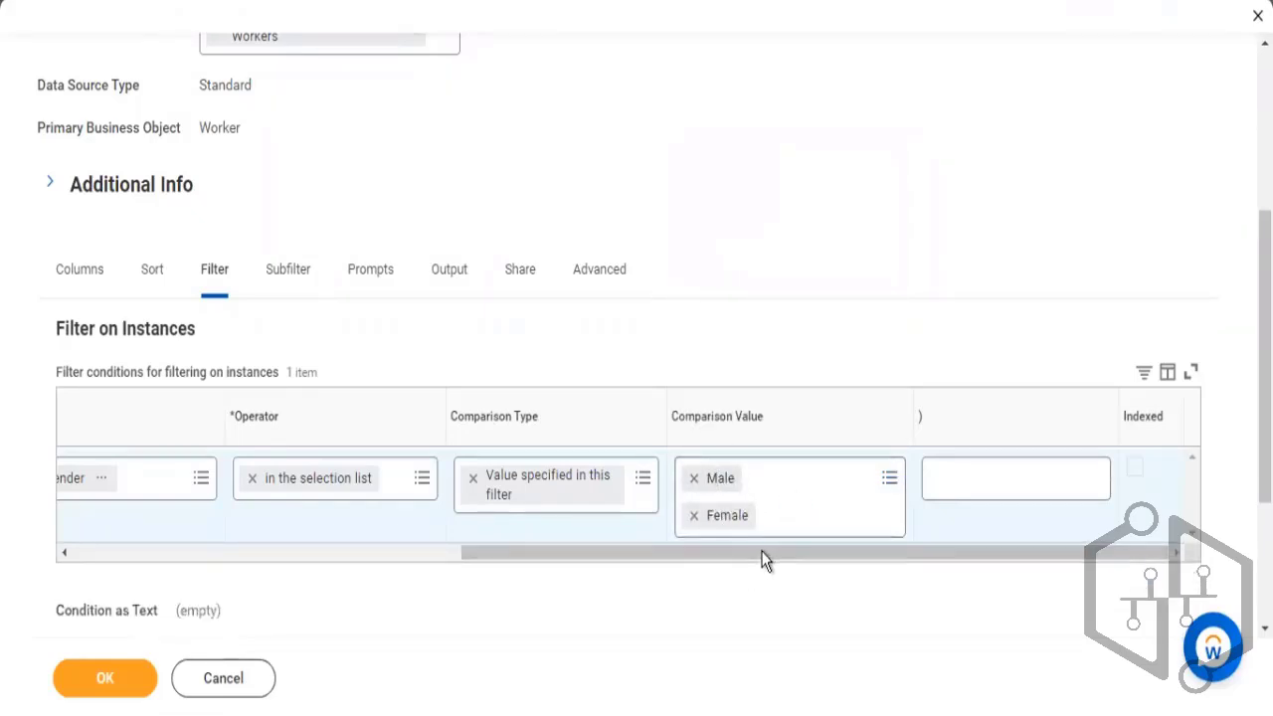
# Step: Review the Gender condition, highlight its Comparison Value heading, and save and run the report
pyautogui.hscroll(-3, 637, 558)
pyautogui.hscroll(-2, 581, 560)
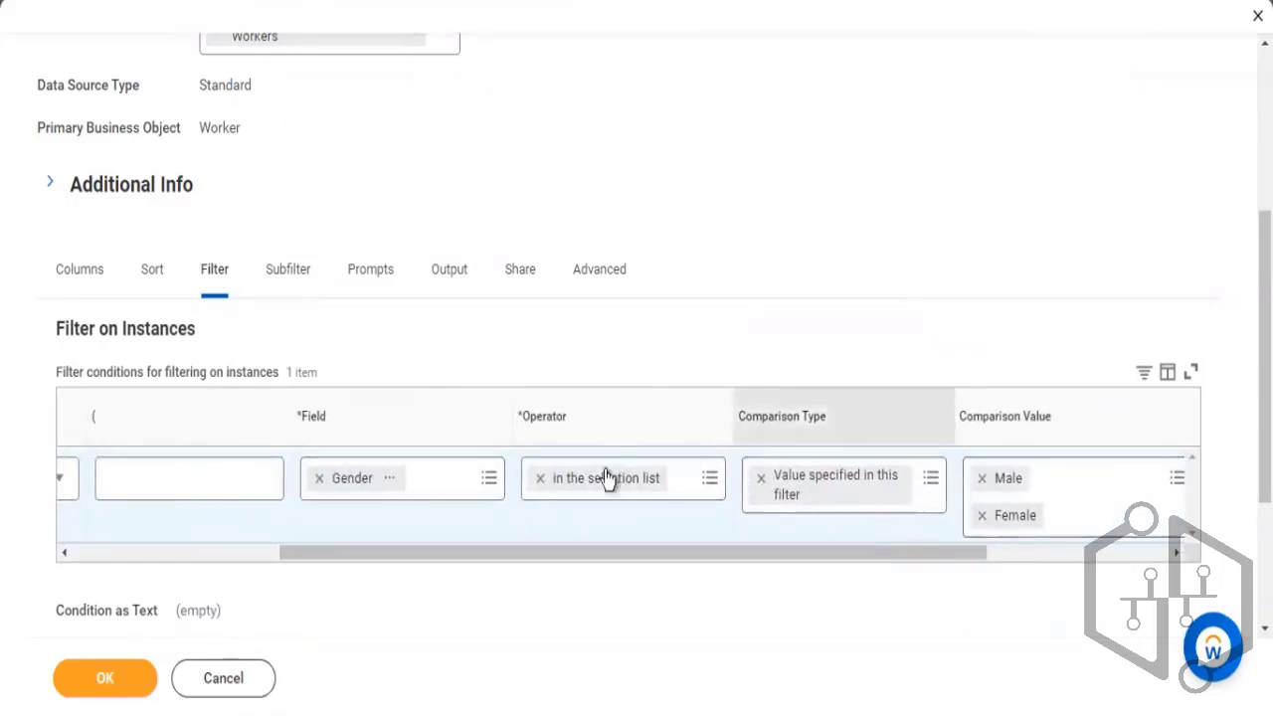
pyautogui.moveTo(967, 418); pyautogui.dragTo(1045, 418)
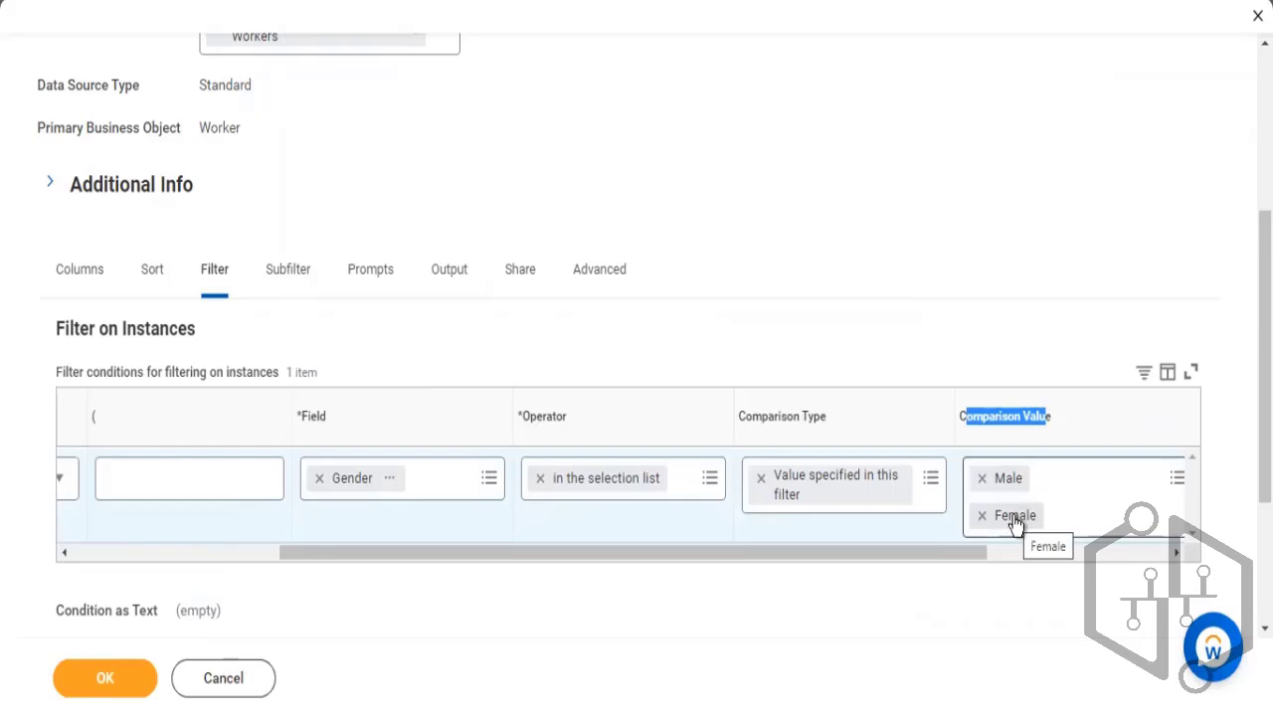
pyautogui.click(102, 679)
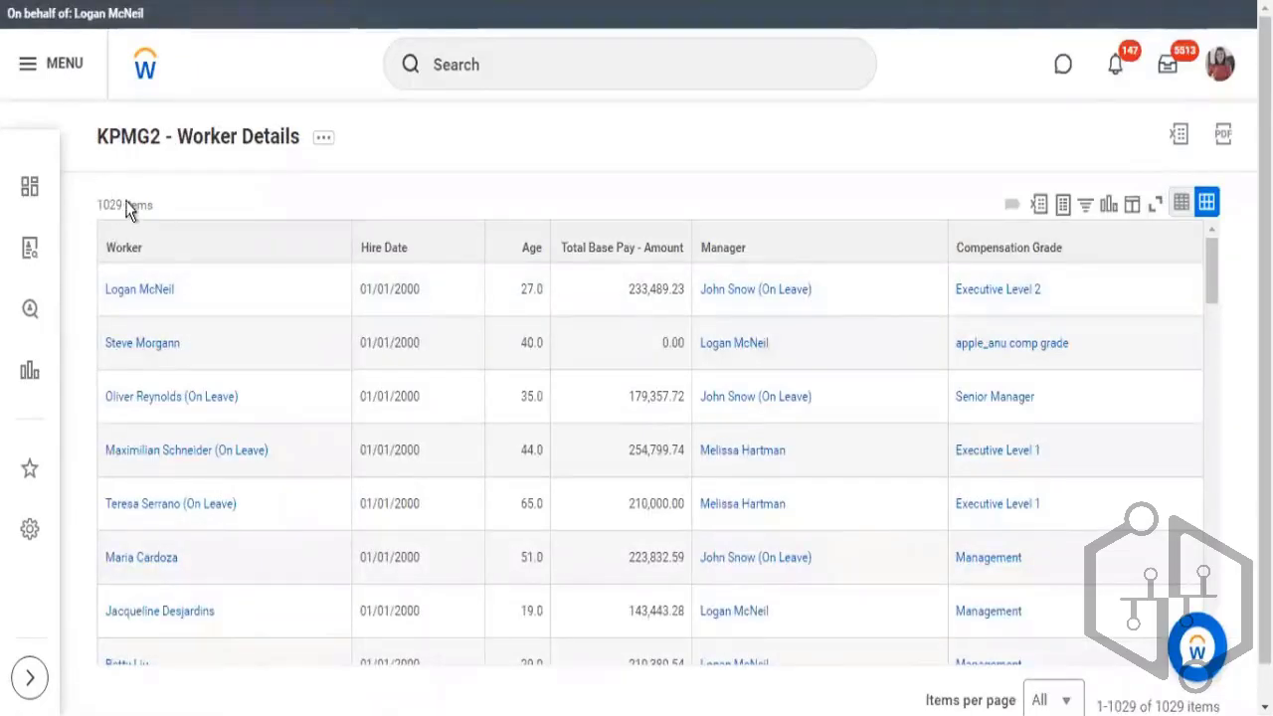
# Step: Highlight the item count of the KPMG2 - Worker Details results and look through the listed workers
pyautogui.doubleClick(126, 206)
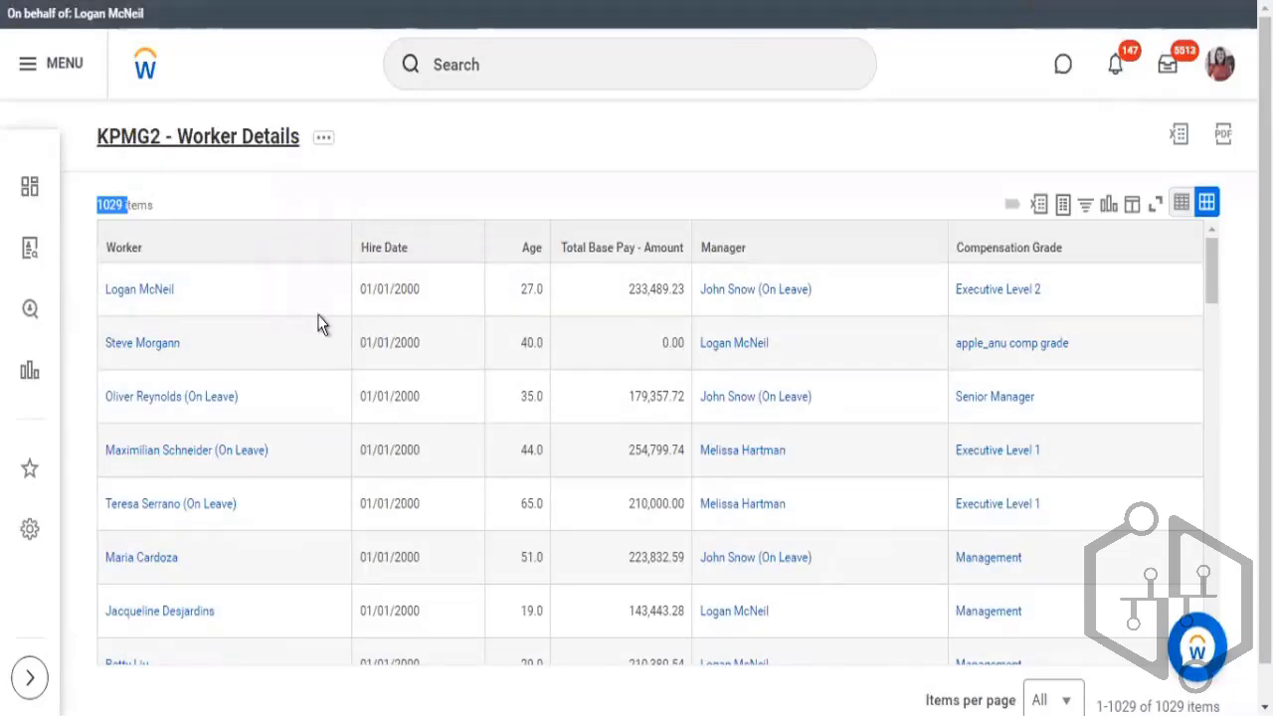
pyautogui.scroll(-5, 756, 553)
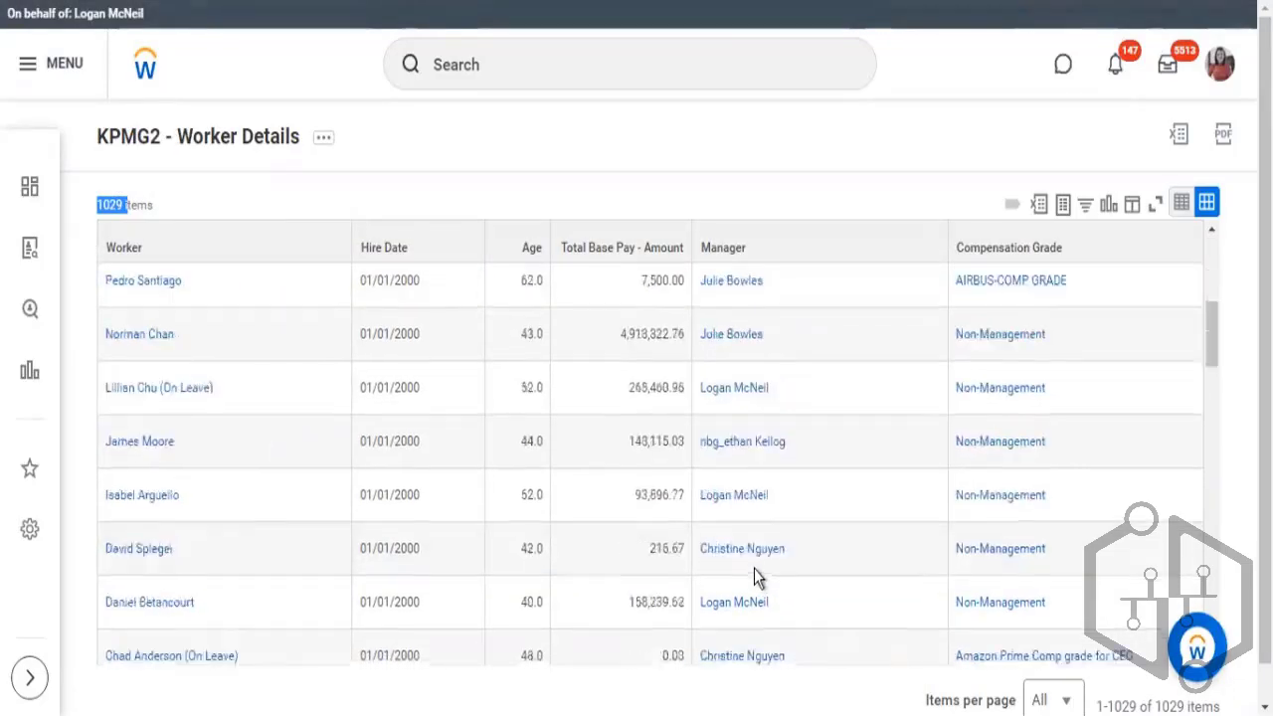
pyautogui.scroll(-5, 754, 564)
pyautogui.scroll(9, 298, 313)
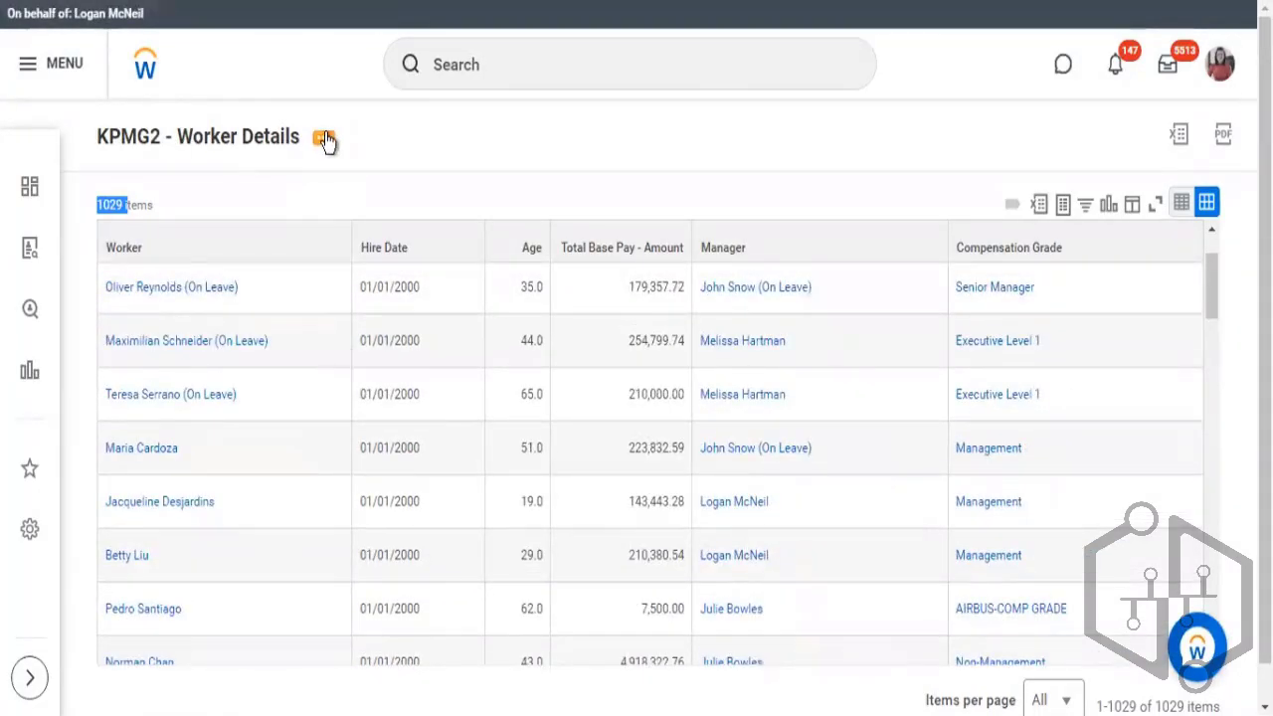
# Step: Reopen the KPMG2 - Worker Details report for editing and add a second filter condition on instances below Gender
pyautogui.click(325, 140)
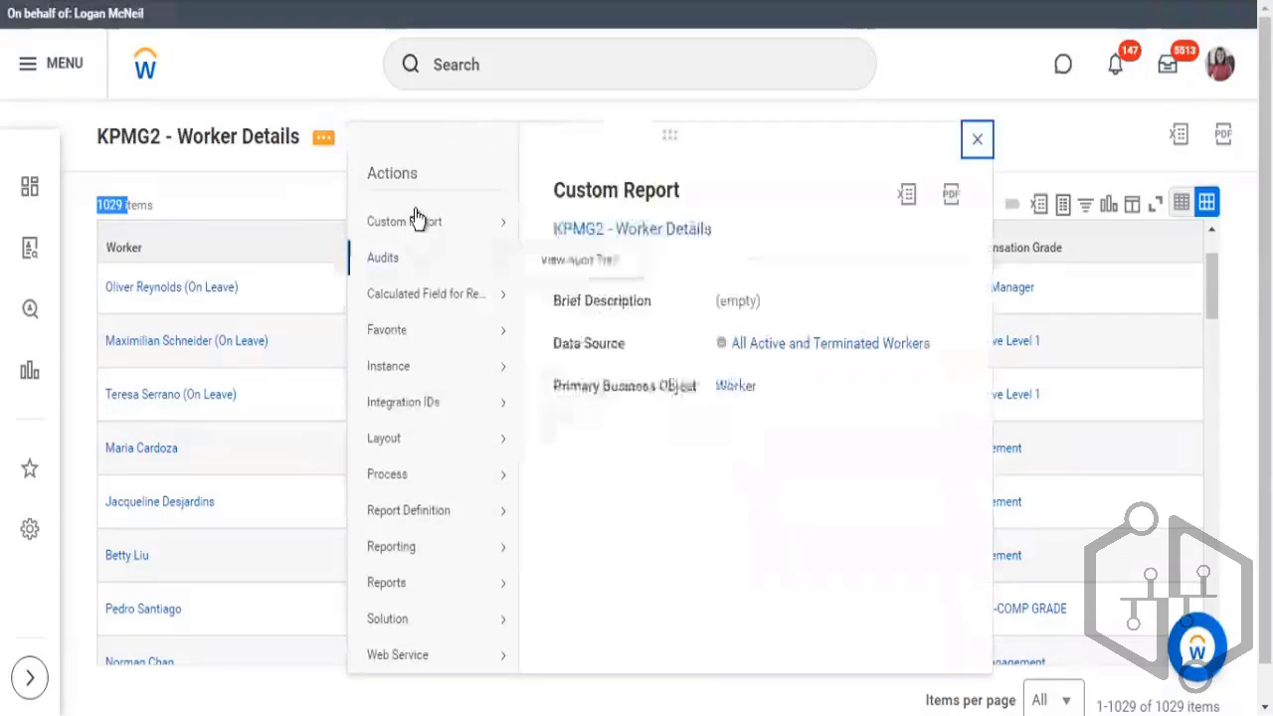
pyautogui.moveTo(537, 229)
pyautogui.click(294, 247)
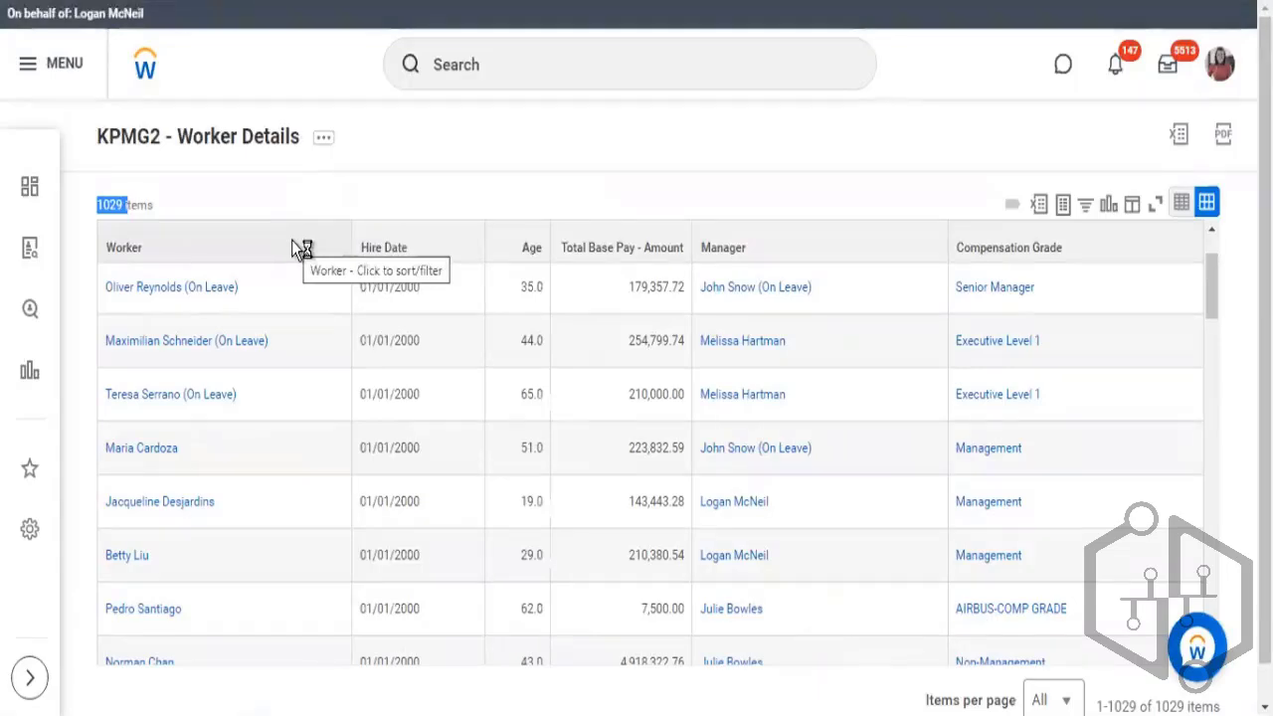
pyautogui.scroll(-4, 253, 434)
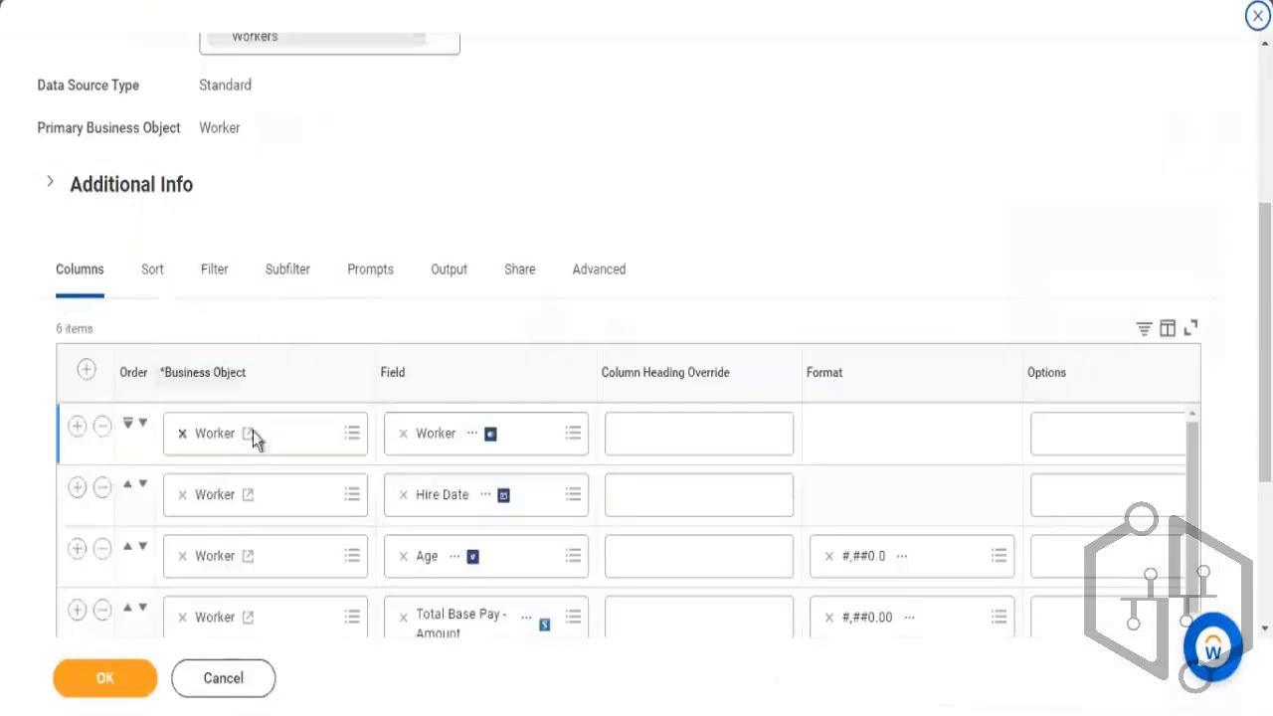
pyautogui.click(215, 289)
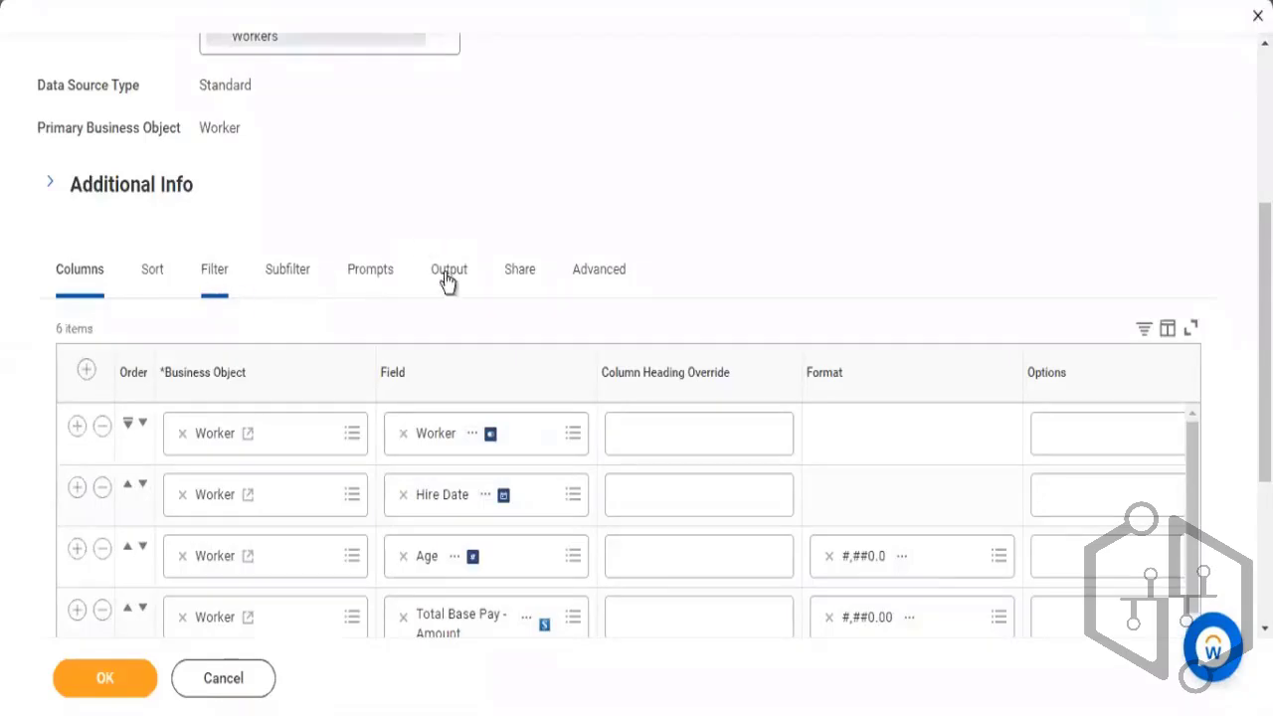
pyautogui.scroll(-2, 607, 184)
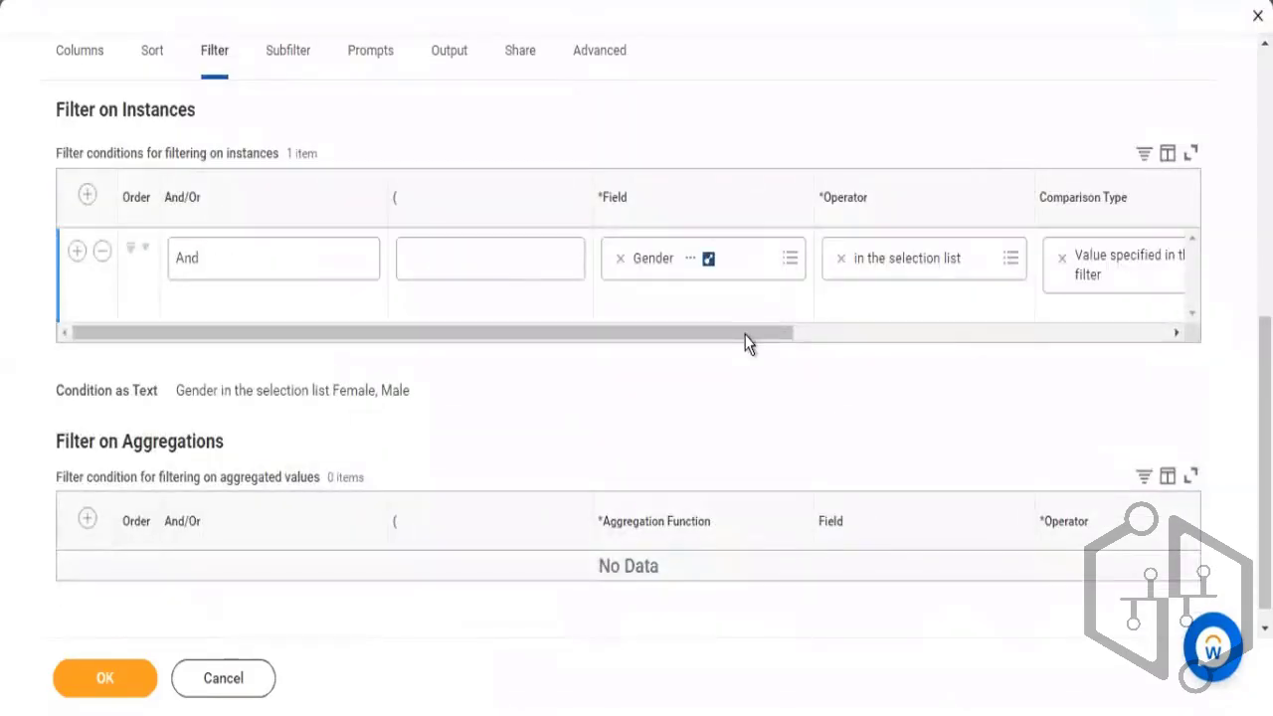
pyautogui.moveTo(745, 334); pyautogui.dragTo(14, 307)
pyautogui.click(77, 253)
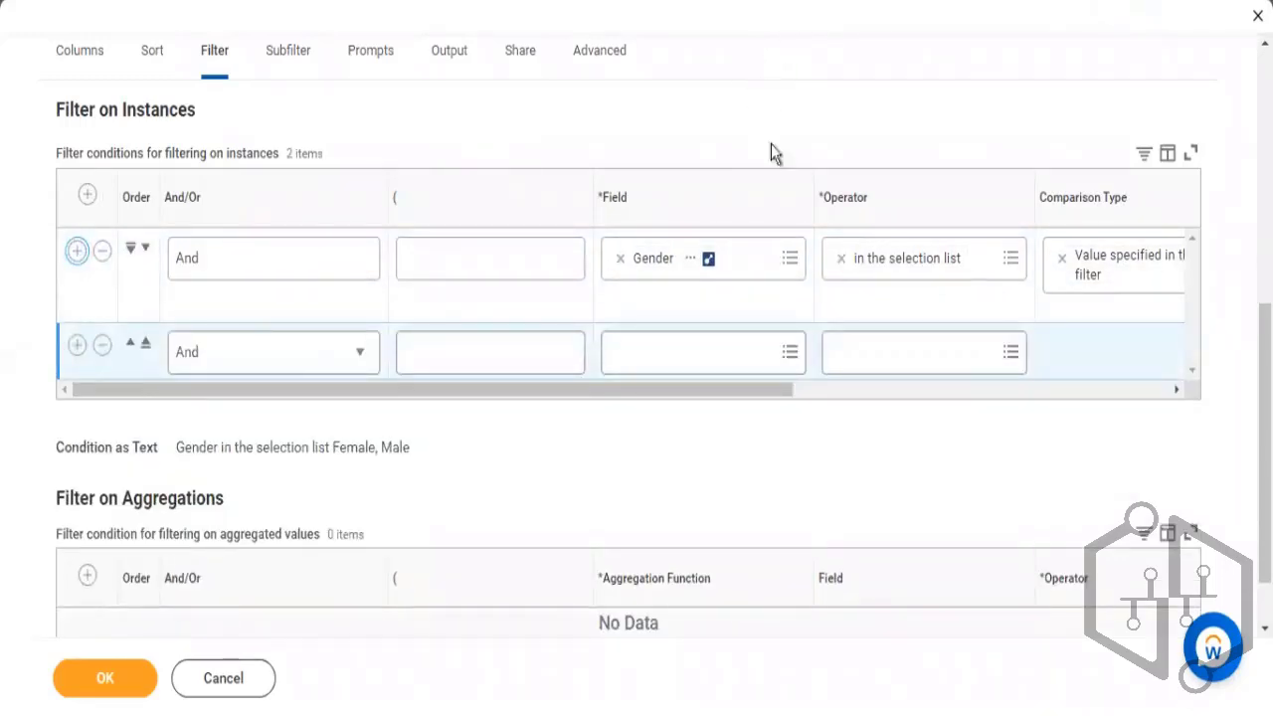
# Step: Search for hire date in the second condition's field, check the first match's description and type, and select that date-type Hire Date field
pyautogui.click(697, 356)
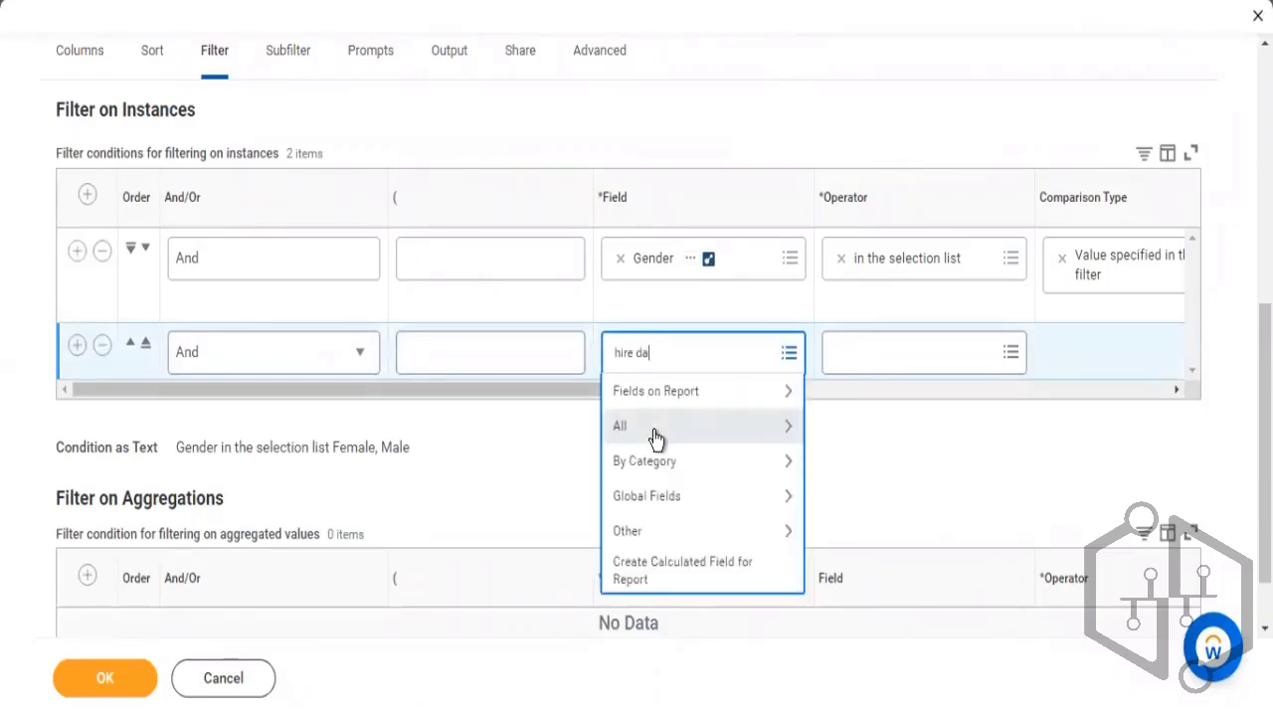
pyautogui.press('Return')
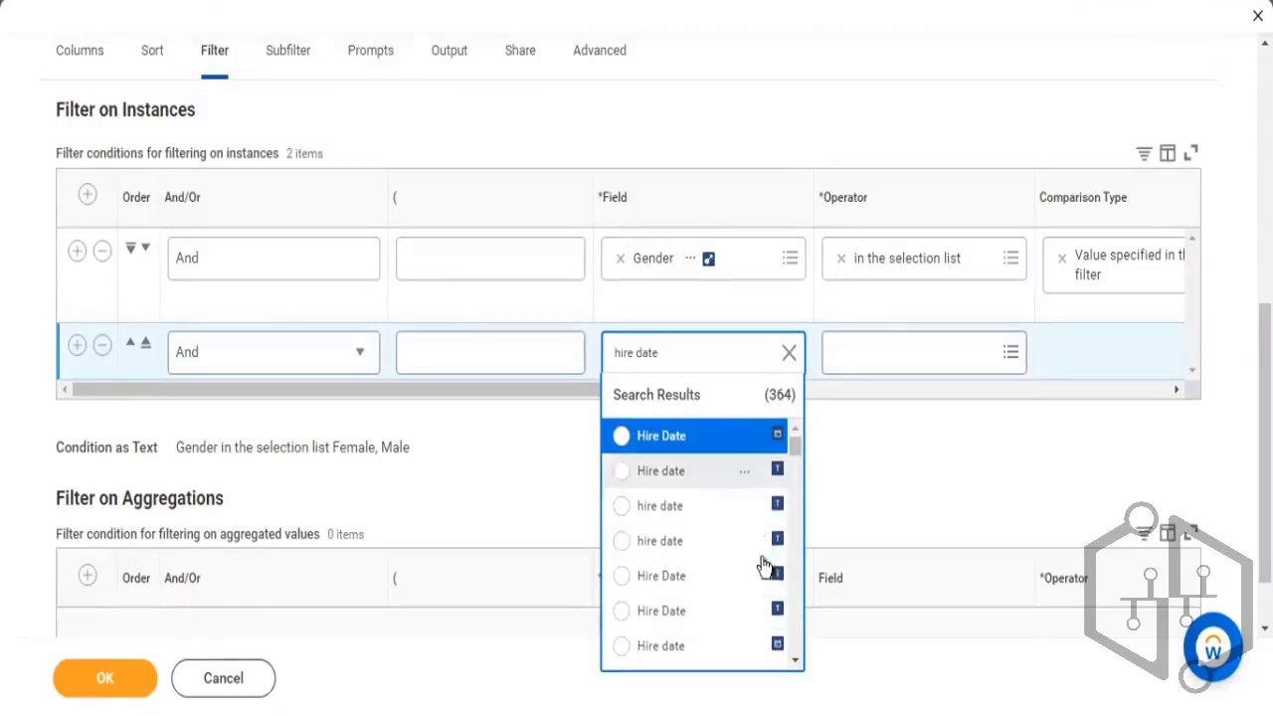
pyautogui.click(751, 438)
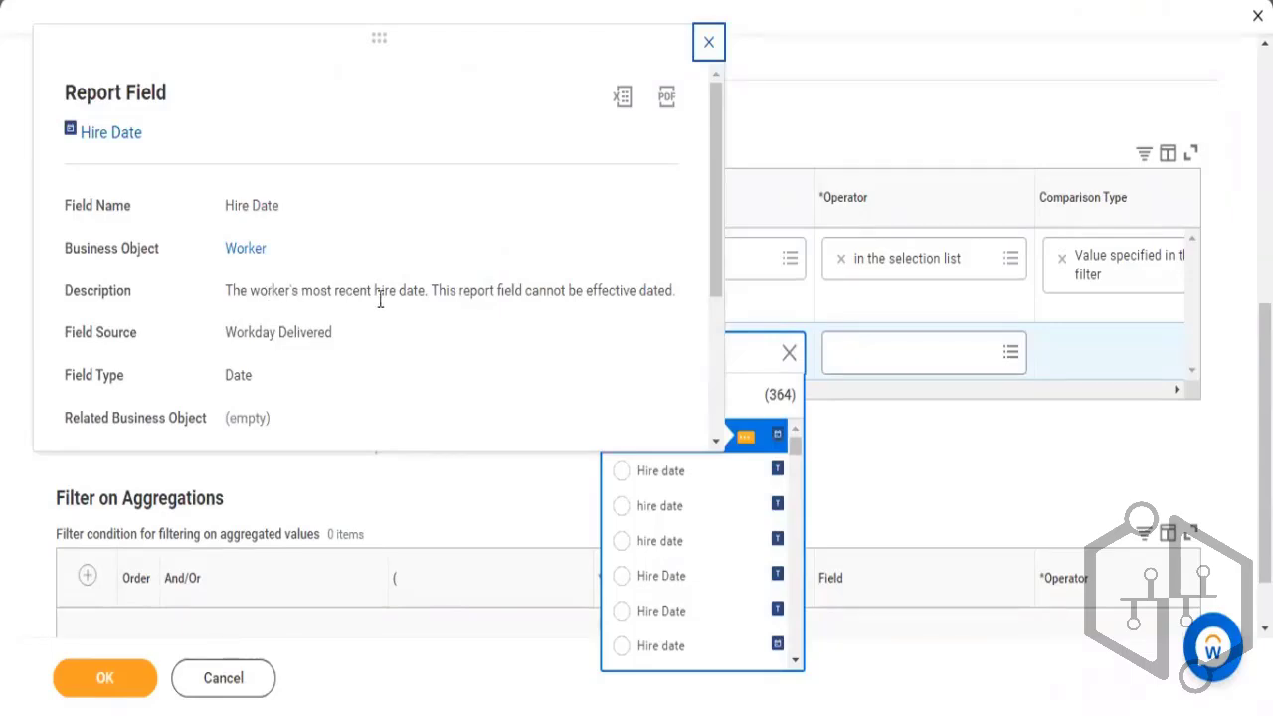
pyautogui.moveTo(273, 291); pyautogui.dragTo(384, 298)
pyautogui.doubleClick(235, 370)
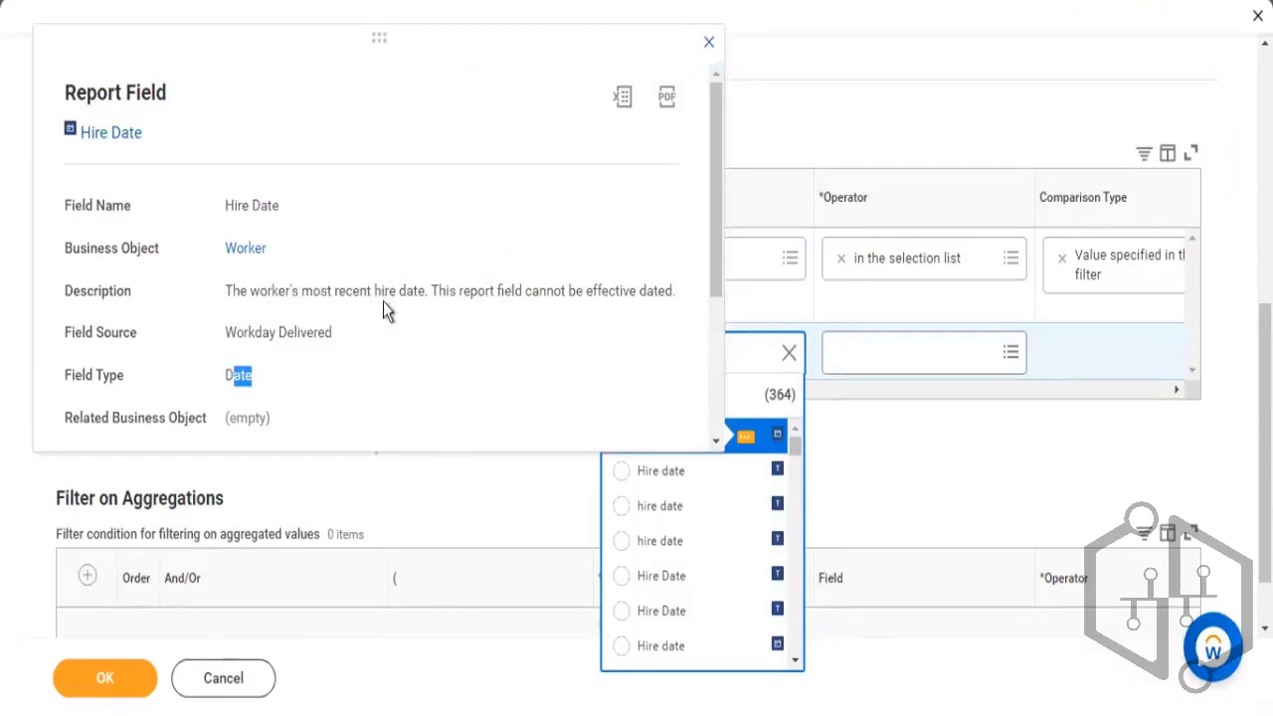
pyautogui.click(711, 43)
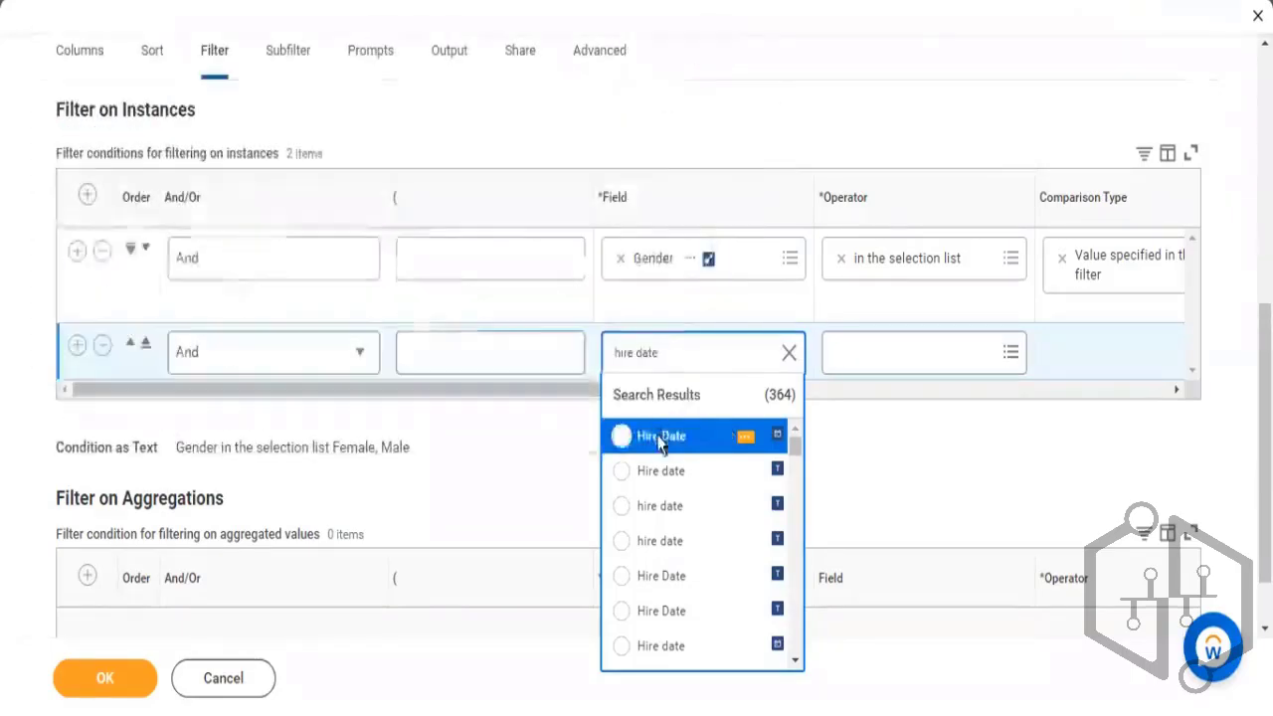
pyautogui.click(621, 436)
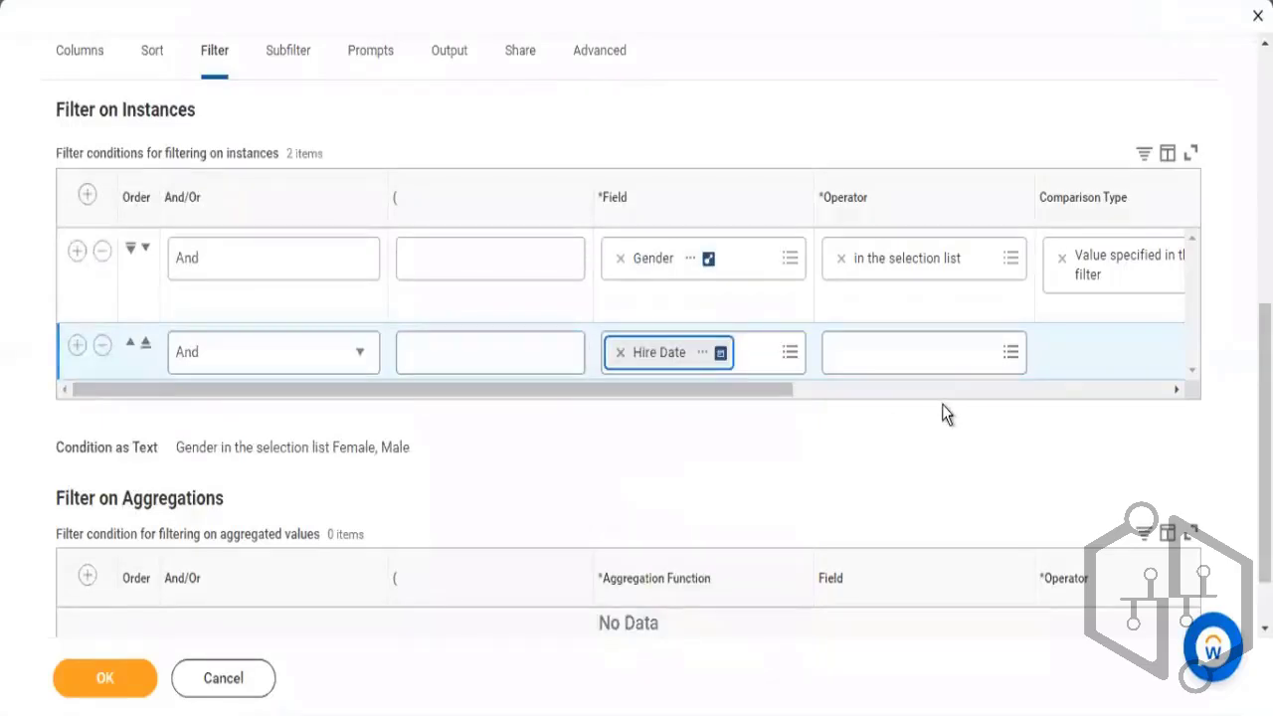
# Step: Set the operator of the second filter condition, Hire Date, to the frequently used option greater than or equal to
pyautogui.click(830, 376)
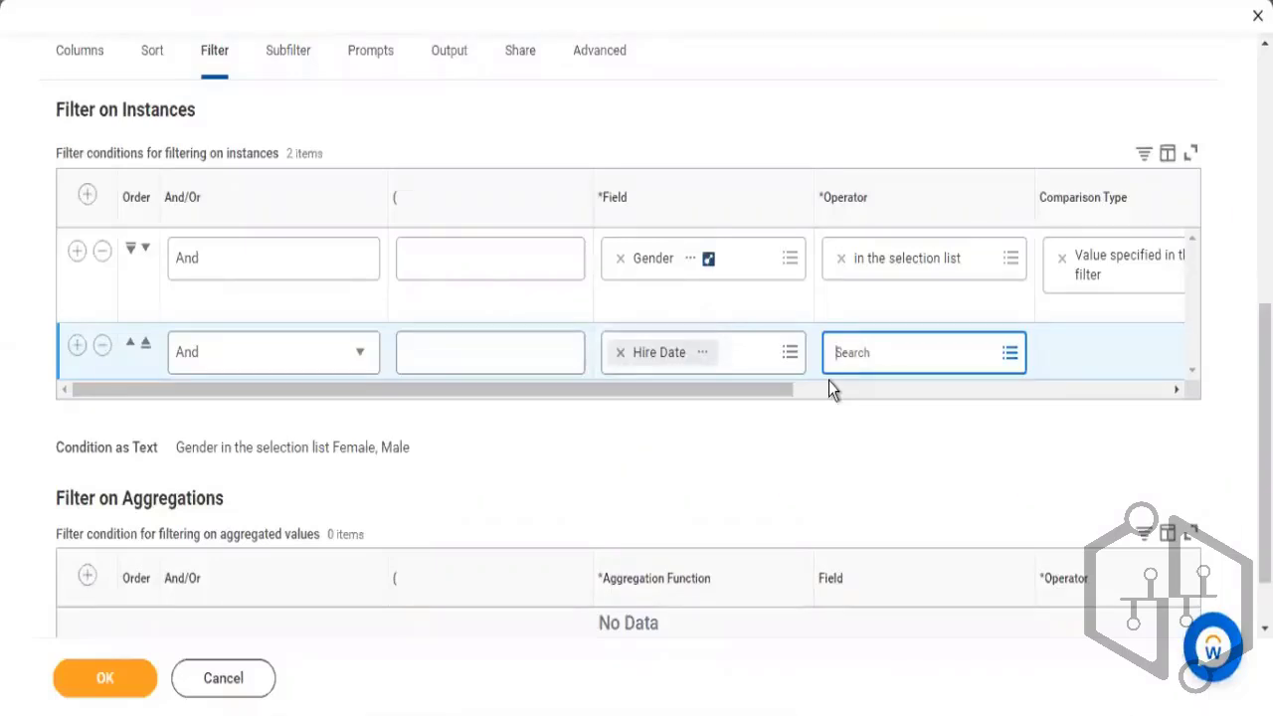
pyautogui.click(831, 378)
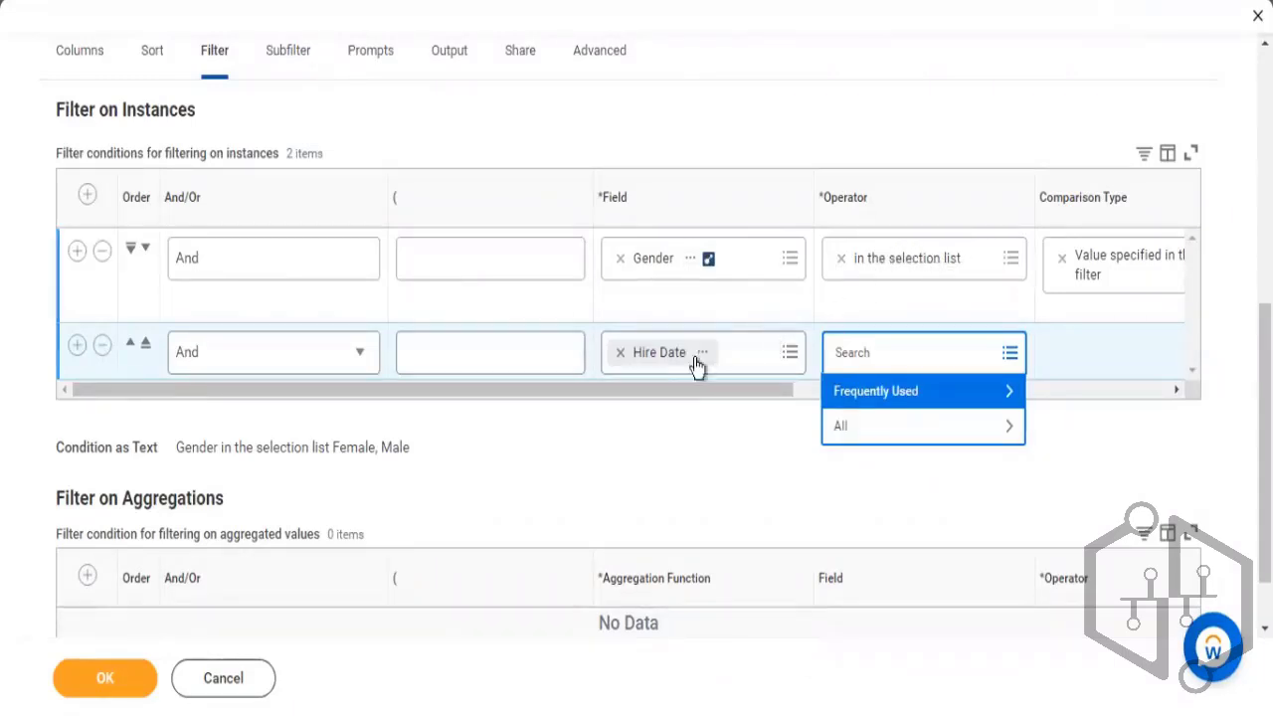
pyautogui.click(875, 393)
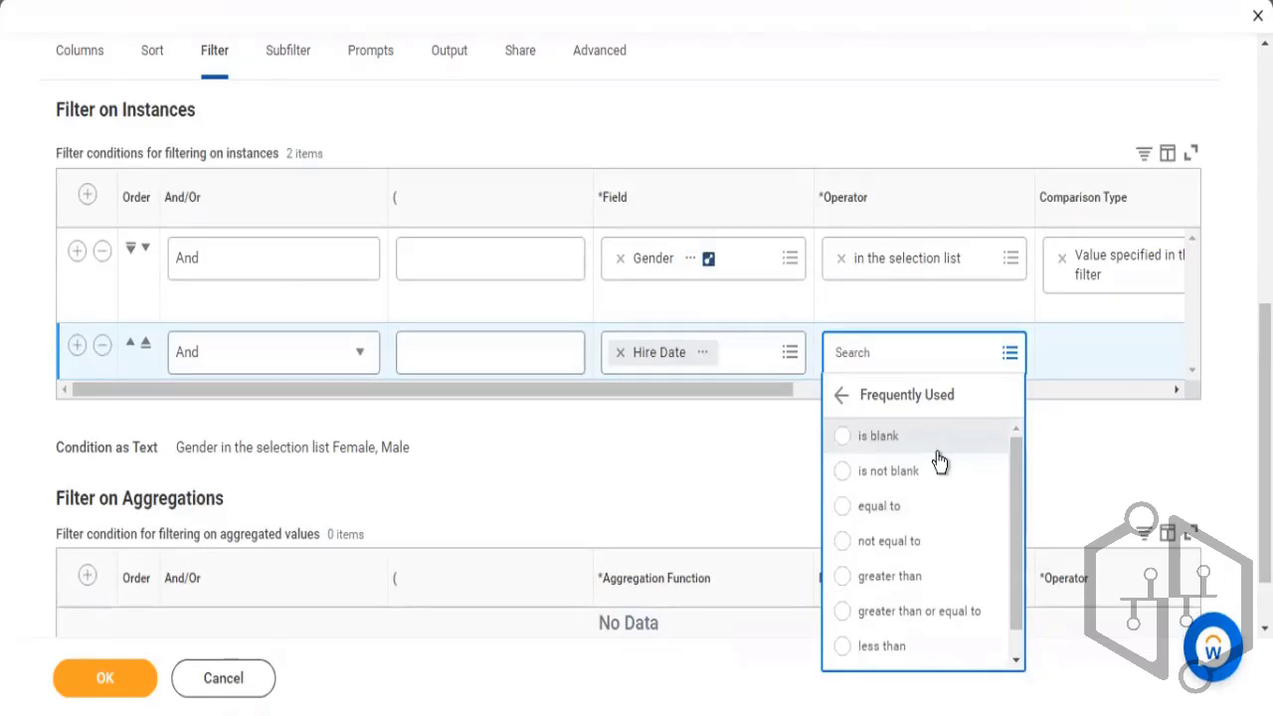
pyautogui.press('Down')
pyautogui.press('Down')
pyautogui.press('Down')
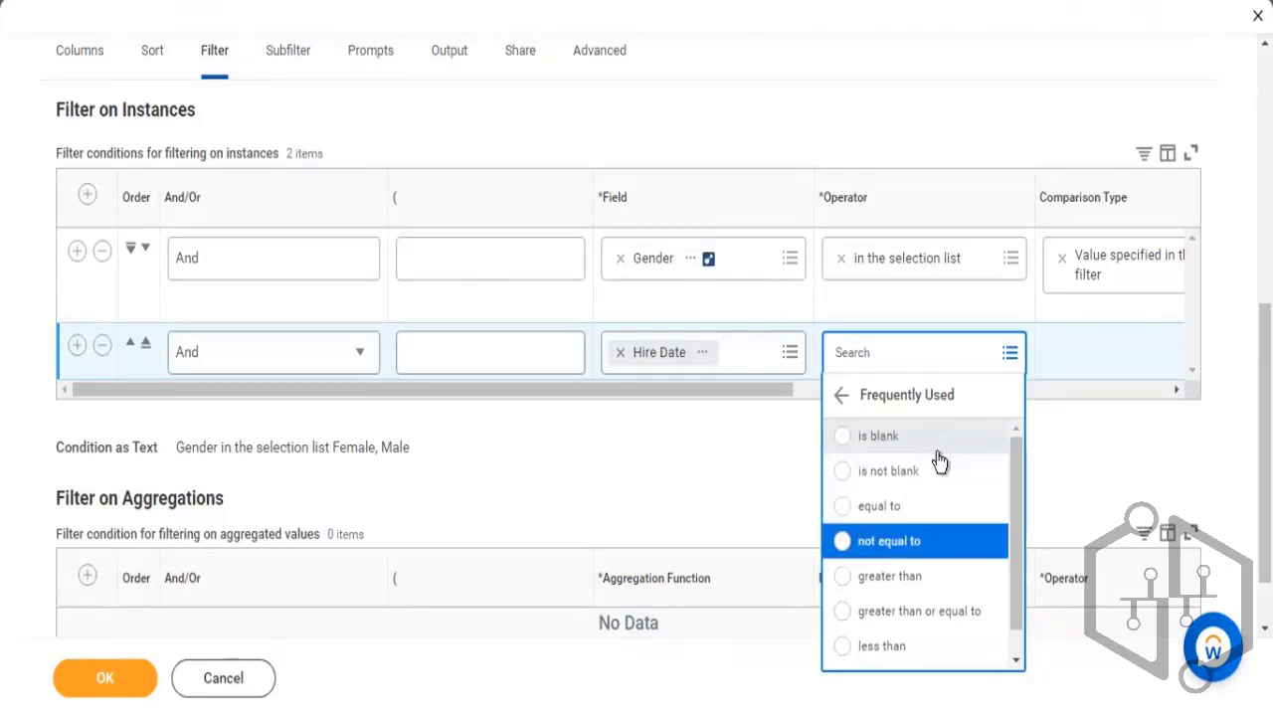
pyautogui.press('Down')
pyautogui.press('Down')
pyautogui.press('Down')
pyautogui.press('Down')
pyautogui.press('Down')
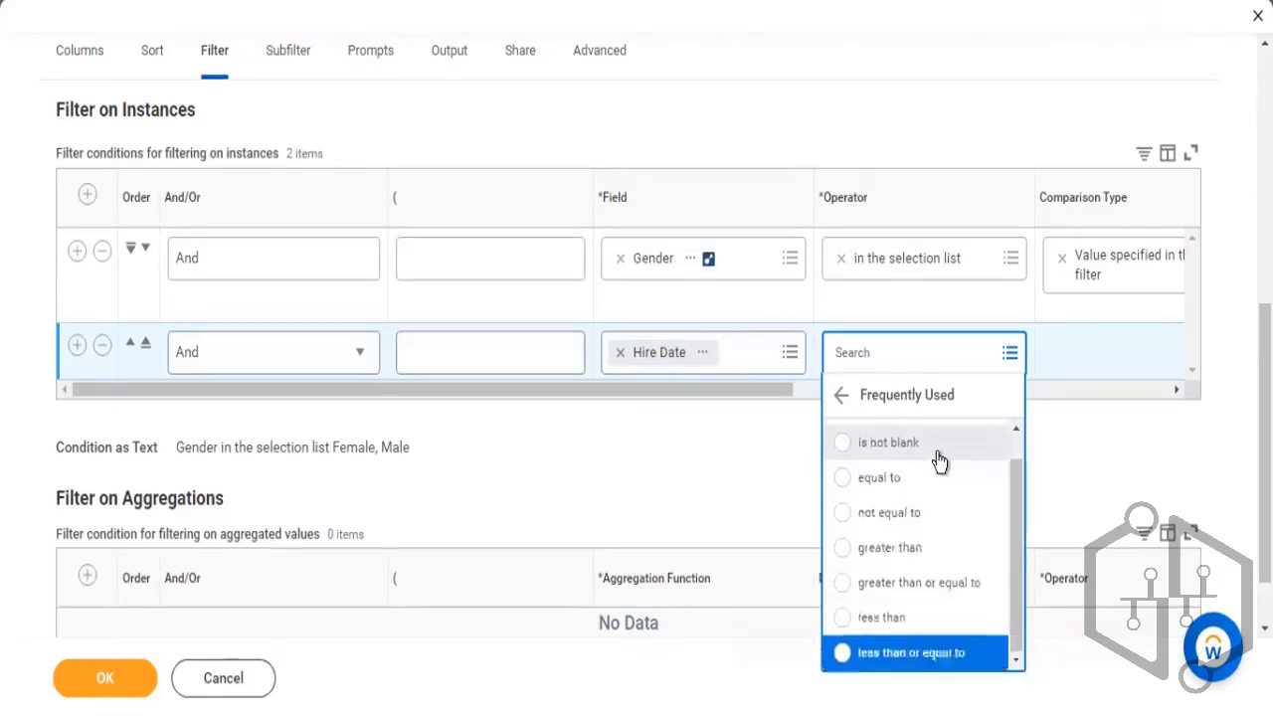
pyautogui.press('Up')
pyautogui.press('Up')
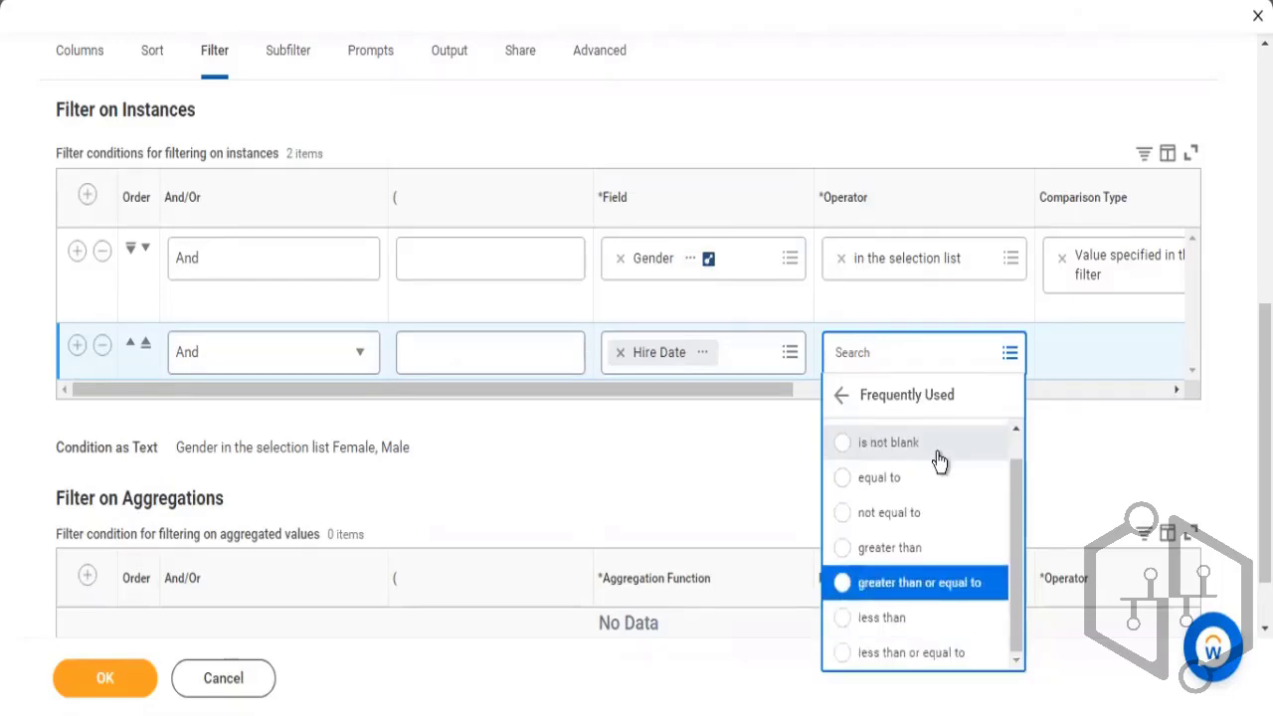
pyautogui.press('Return')
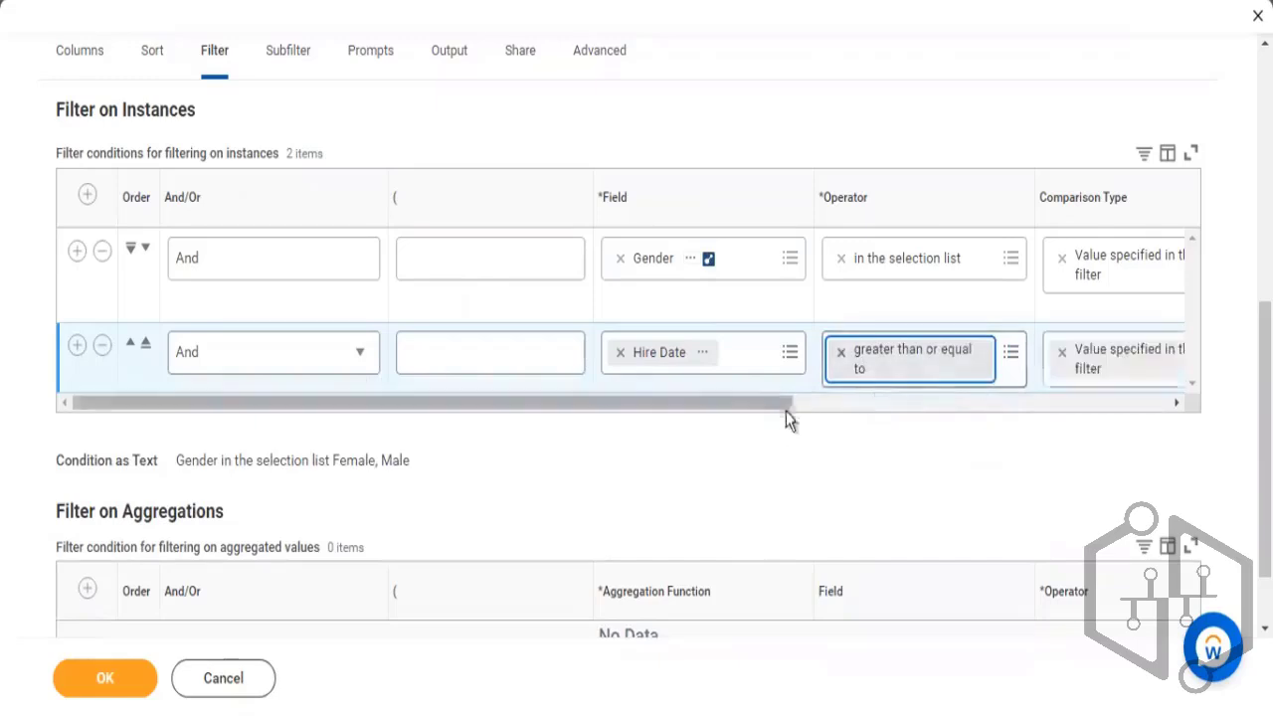
# Step: Enter 01/01/2022 as the comparison value of the greater than or equal to Hire Date condition
pyautogui.moveTo(786, 409); pyautogui.dragTo(1005, 416)
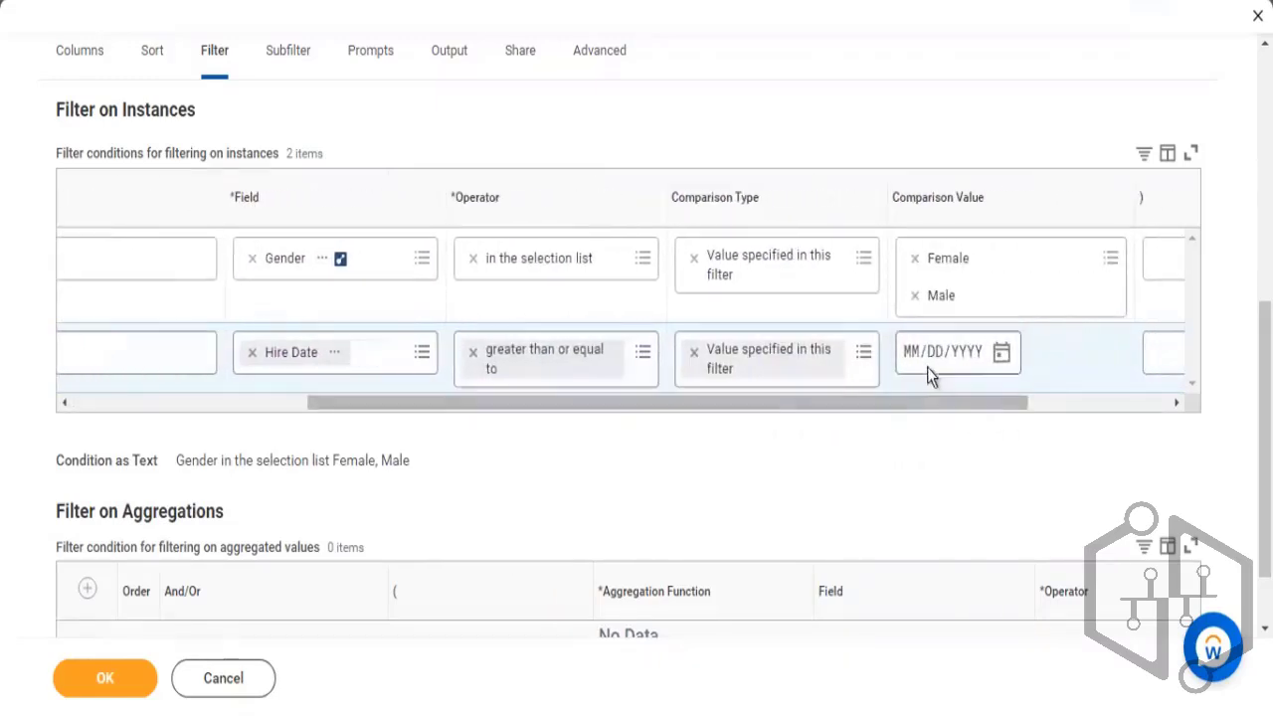
pyautogui.click(940, 376)
pyautogui.write('01/')
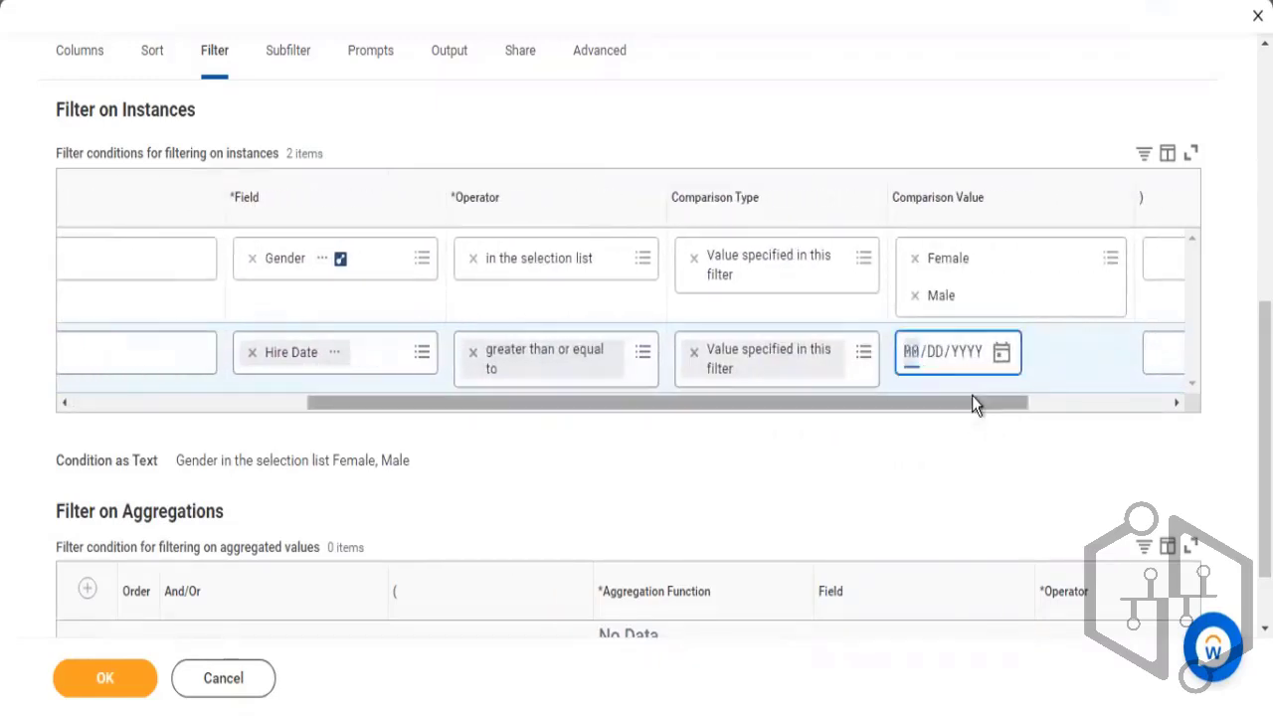
pyautogui.write('01/01/')
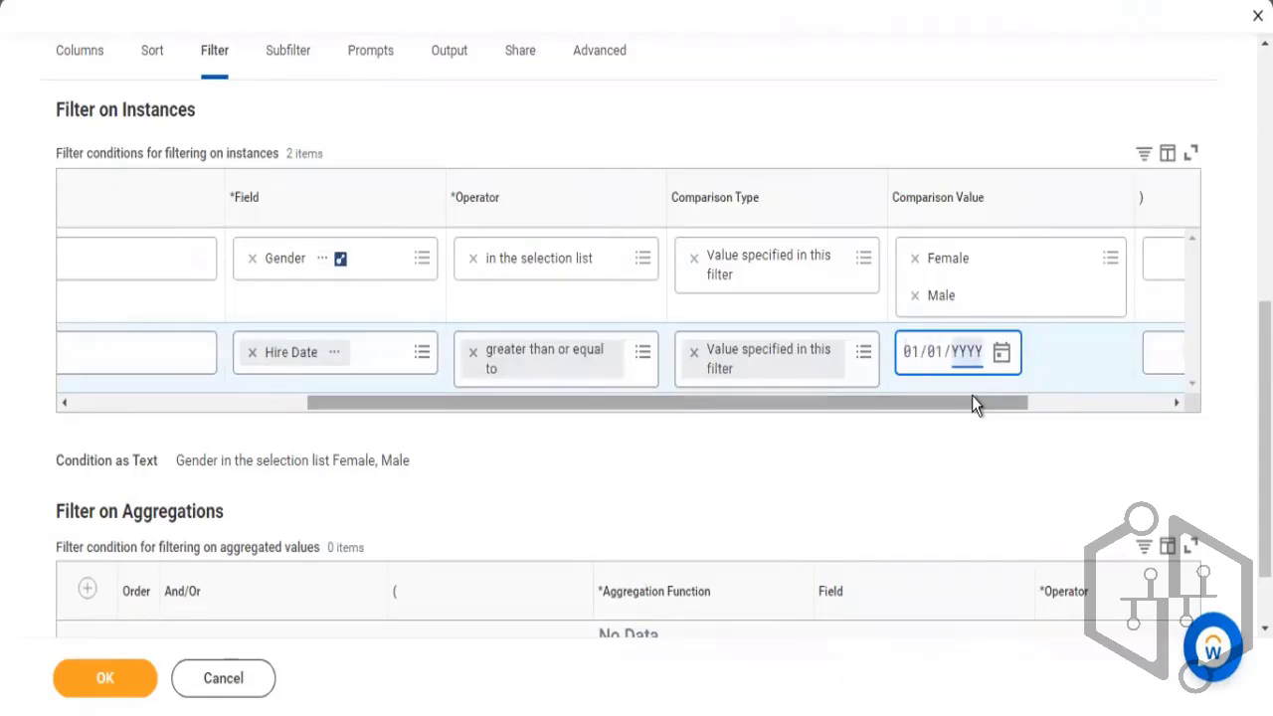
pyautogui.write('222')
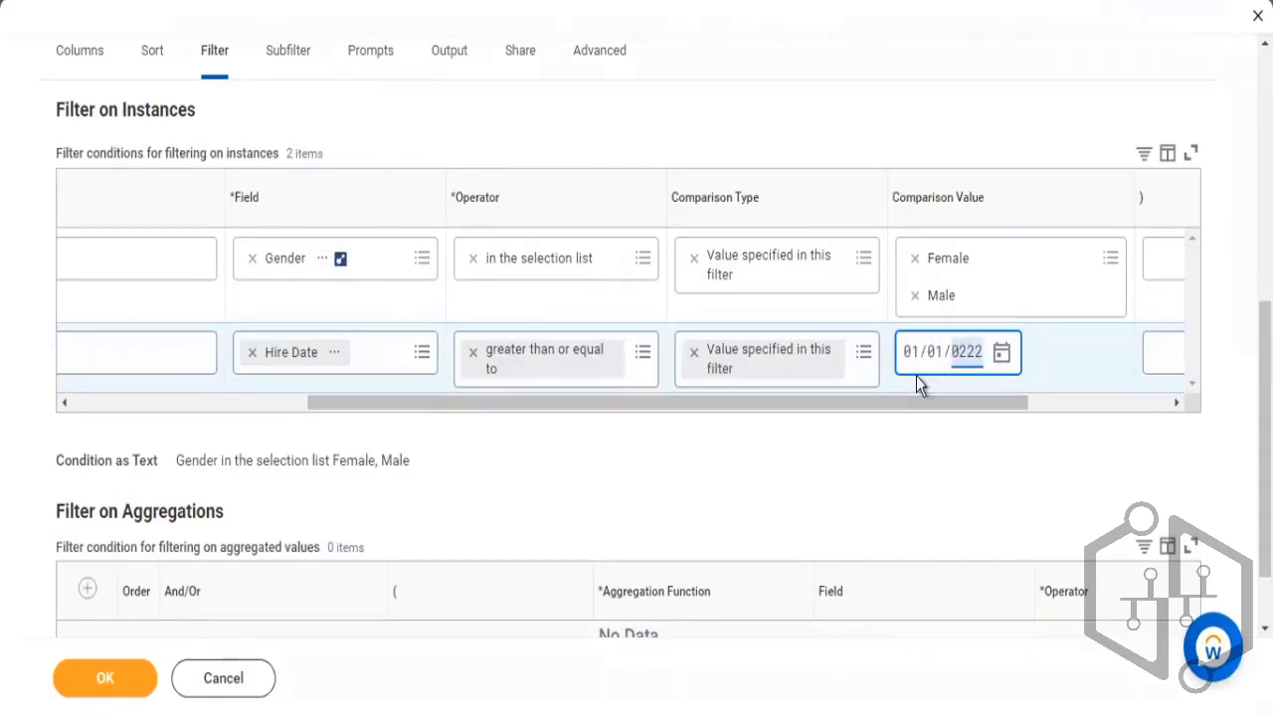
pyautogui.click(970, 360)
pyautogui.write('22')
# Step: Add a third filter condition on instances below the first Hire Date condition and select Hire Date as its field
pyautogui.moveTo(247, 465); pyautogui.dragTo(210, 427)
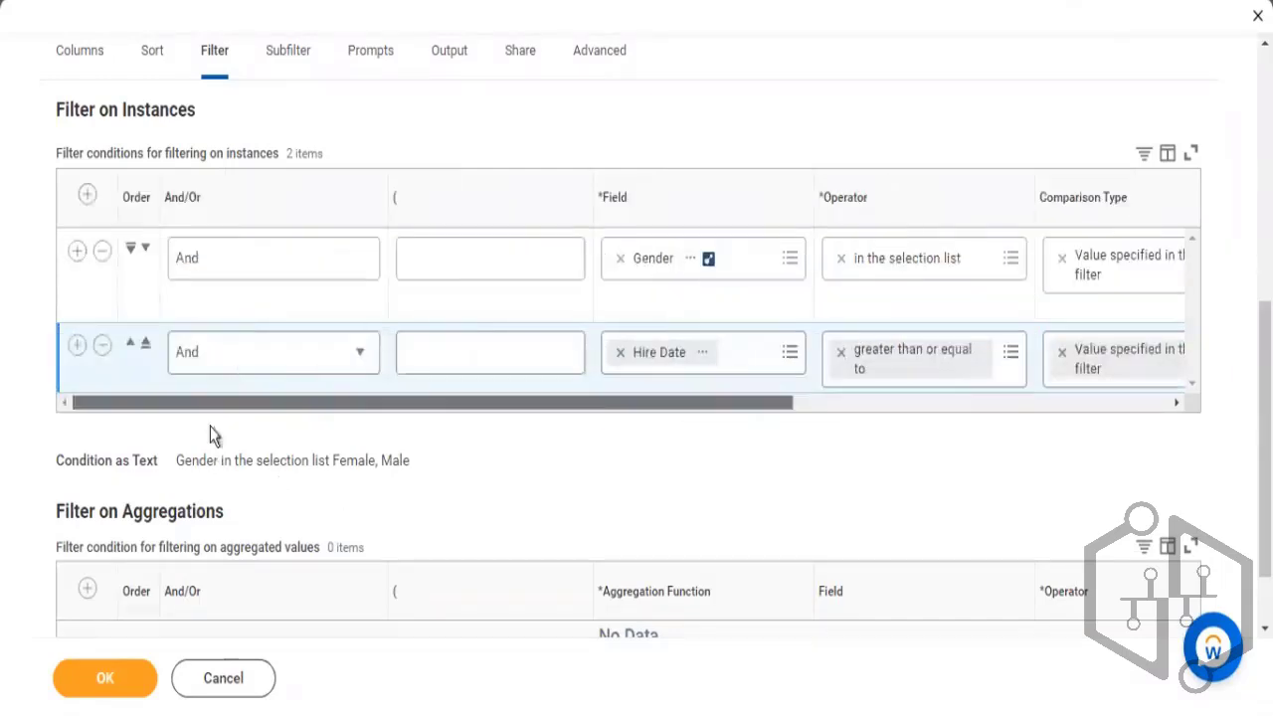
pyautogui.click(77, 344)
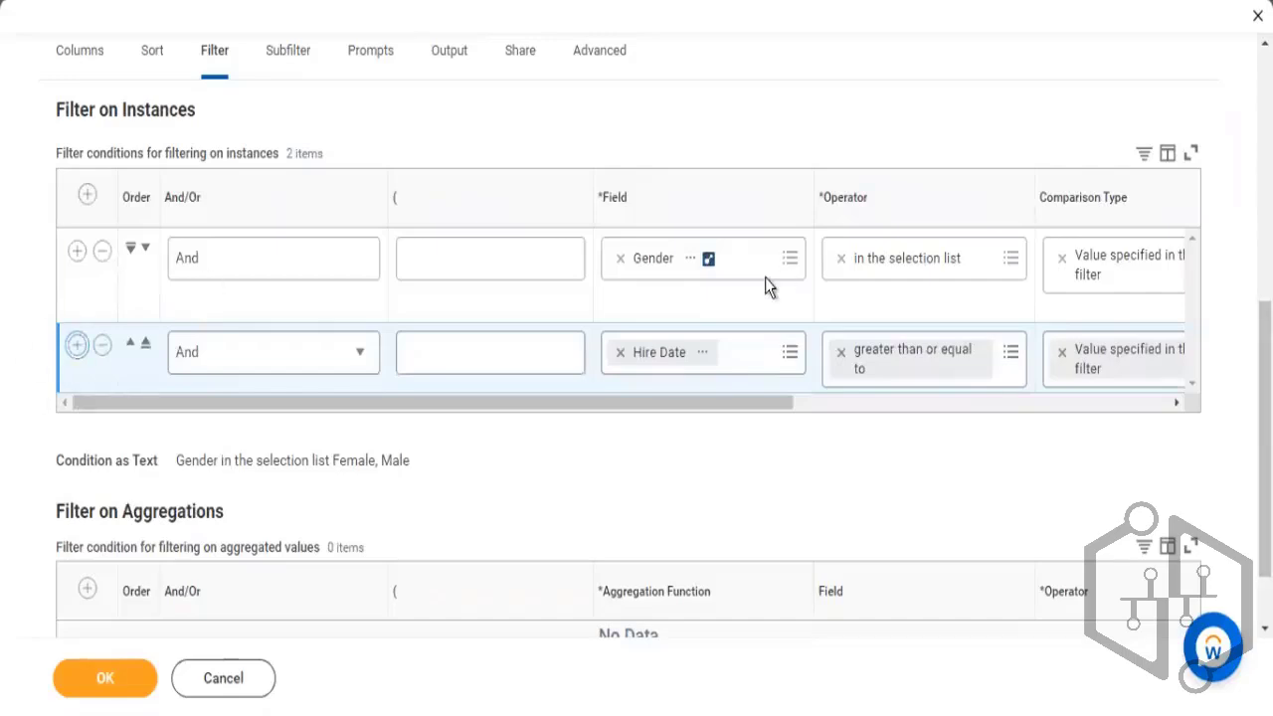
pyautogui.click(701, 439)
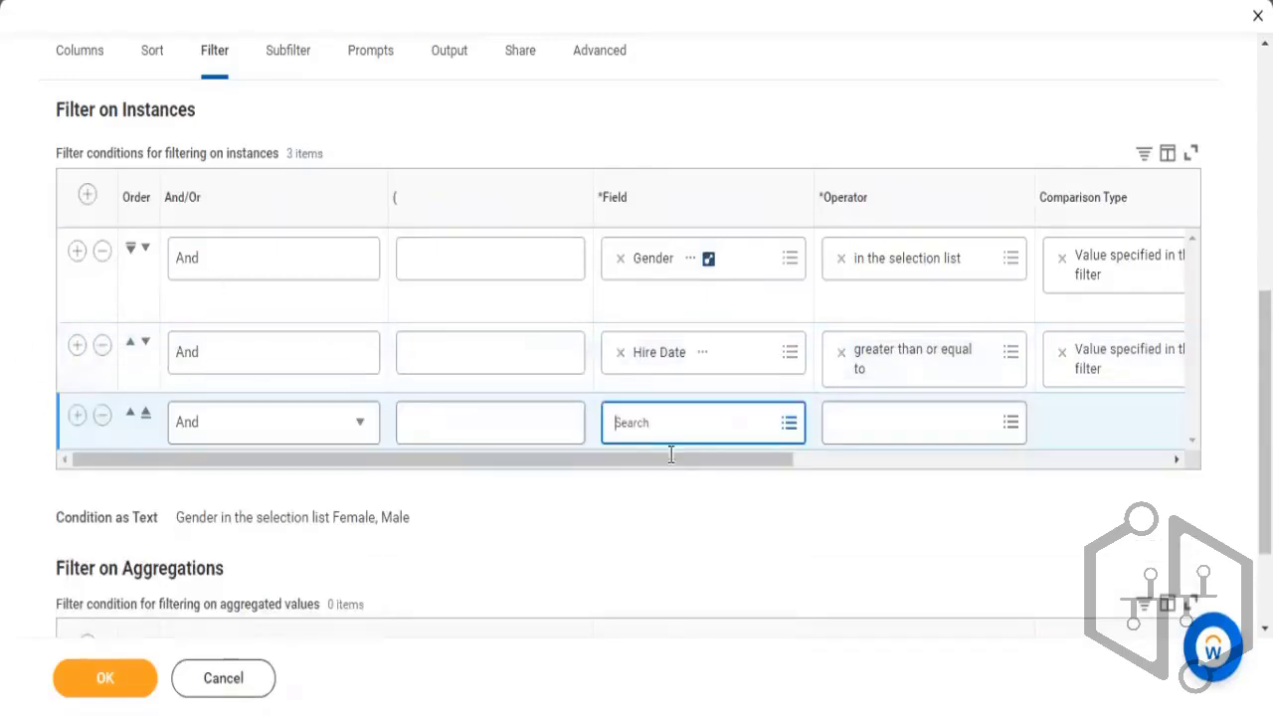
pyautogui.write('hire date')
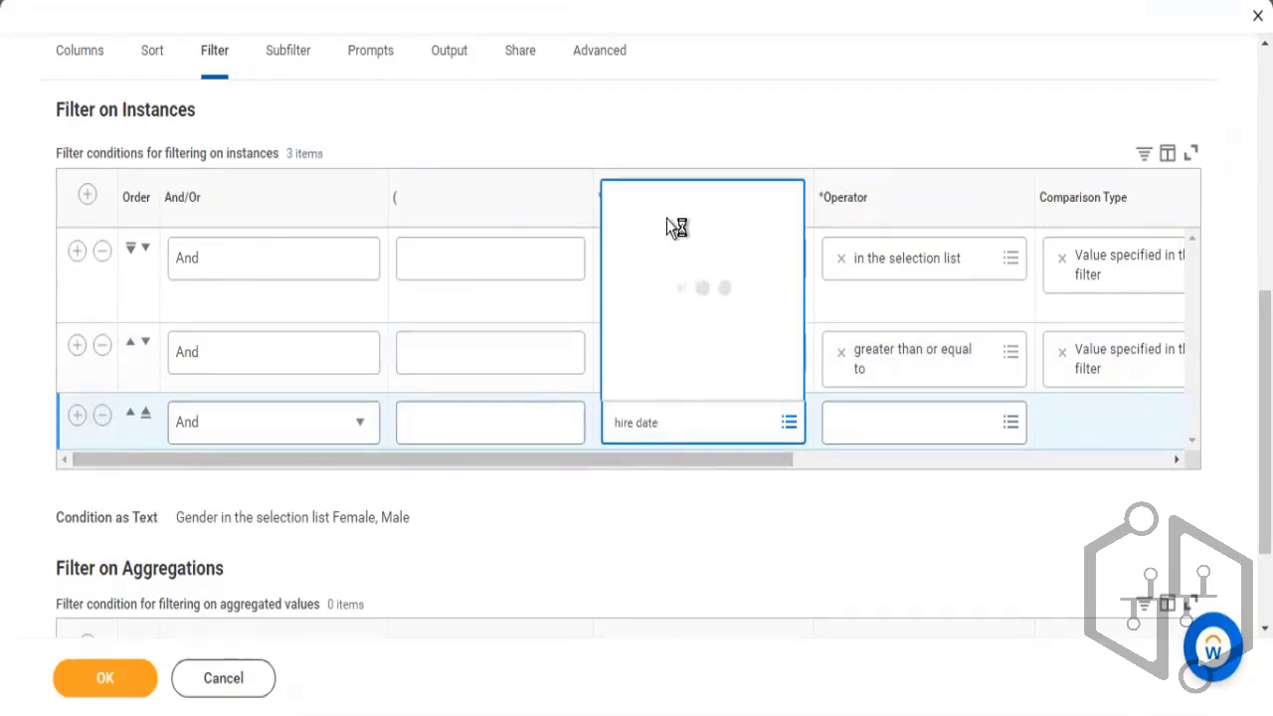
pyautogui.press('Return')
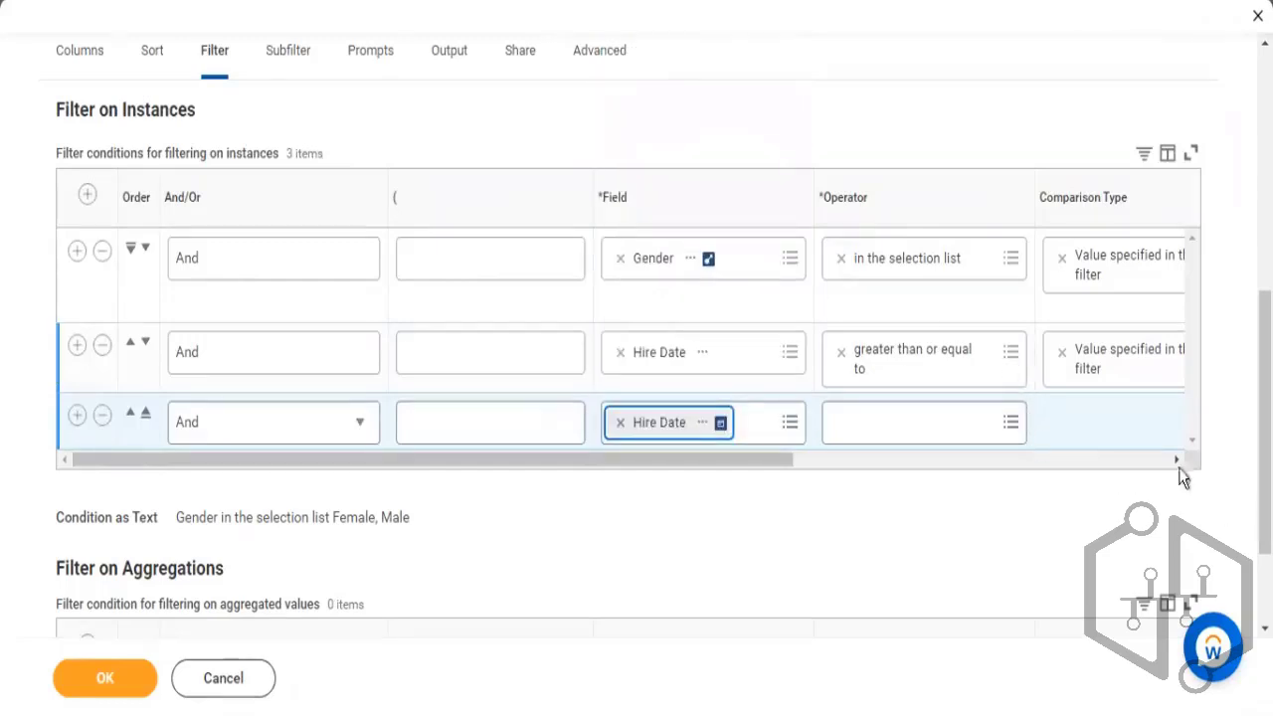
# Step: Set the third condition's operator to the frequently used option less than or equal to
pyautogui.press('Tab')
pyautogui.press('Return')
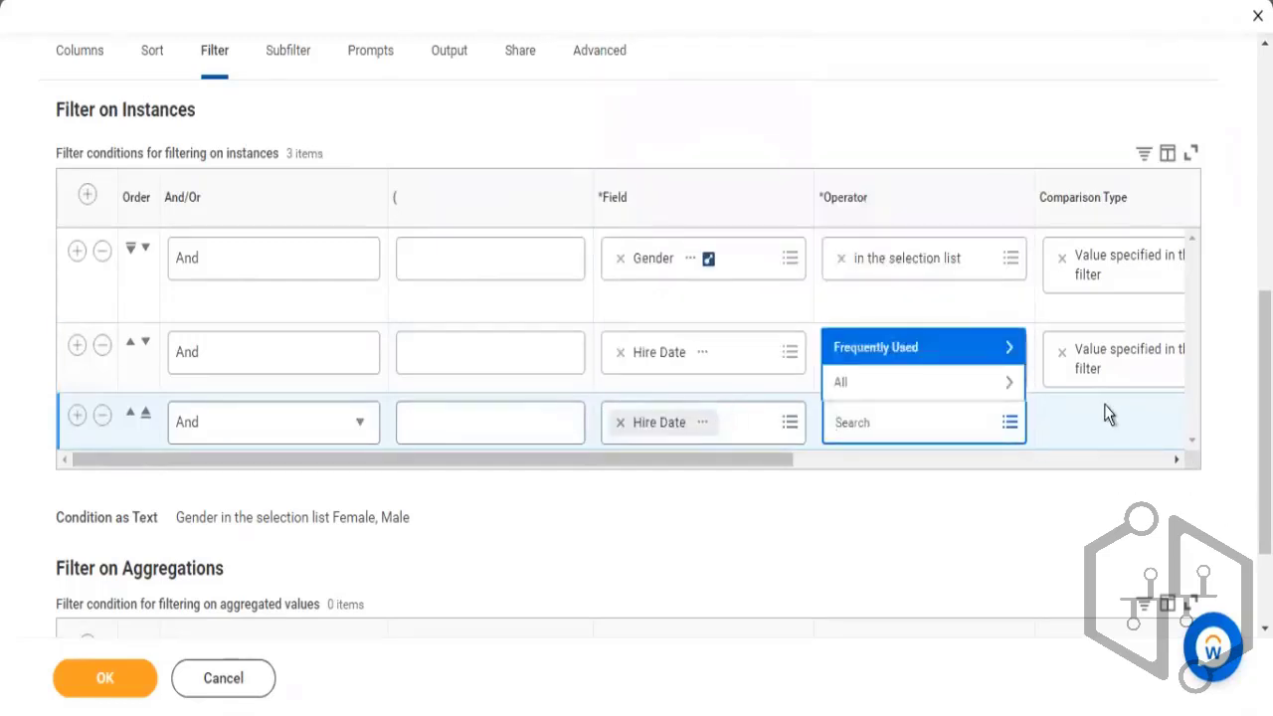
pyautogui.press('Return')
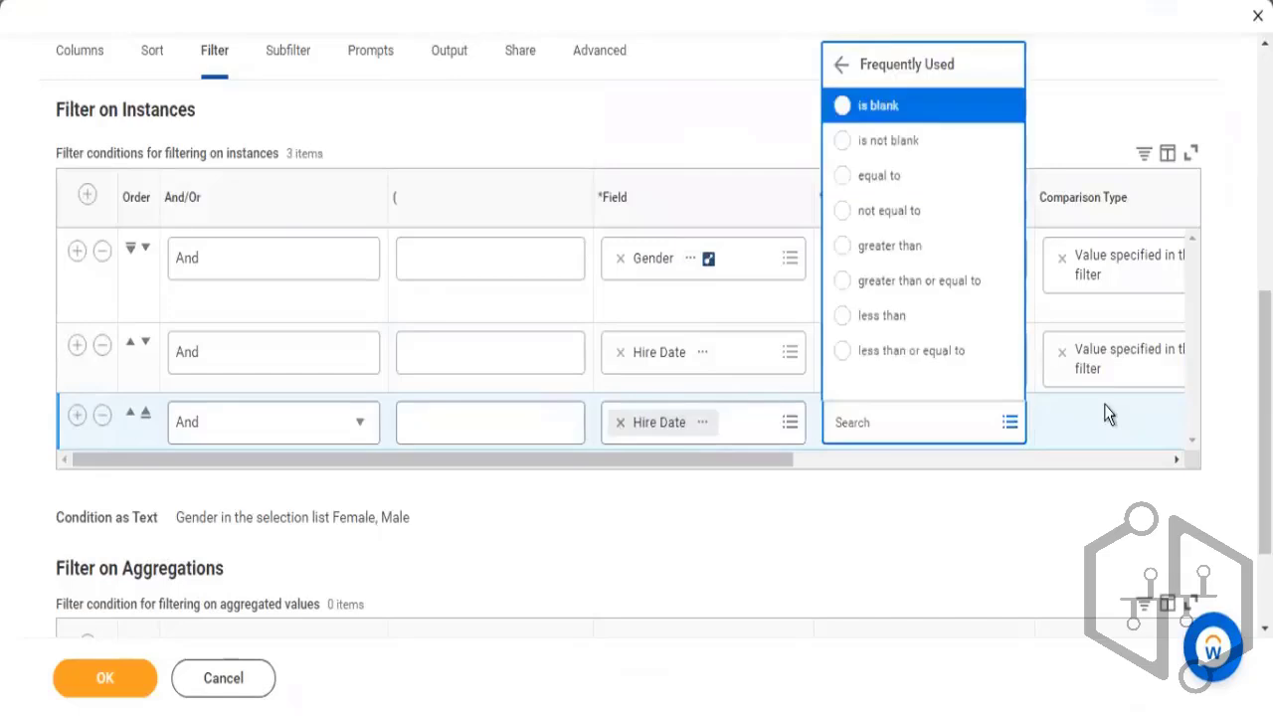
pyautogui.press('Up')
pyautogui.press('Return')
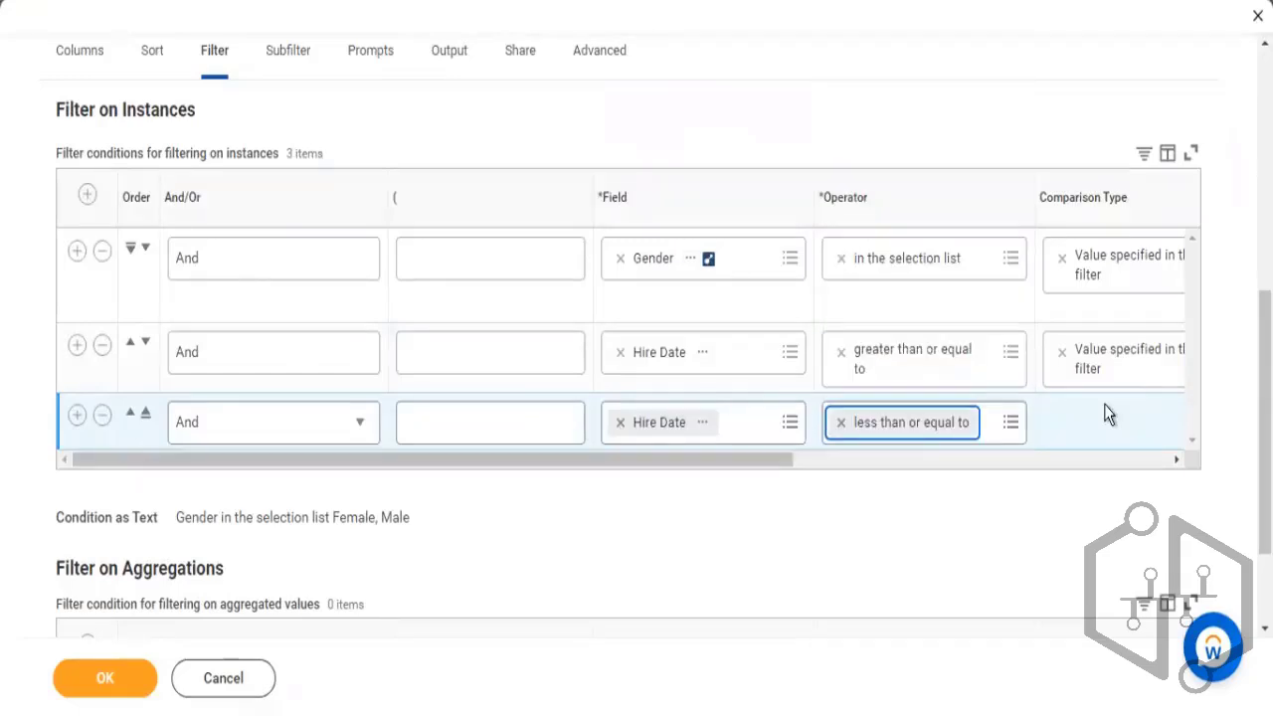
# Step: Enter 12/31/2022 as the comparison value of the less than or equal to Hire Date condition
pyautogui.click(1106, 406)
pyautogui.press('Tab')
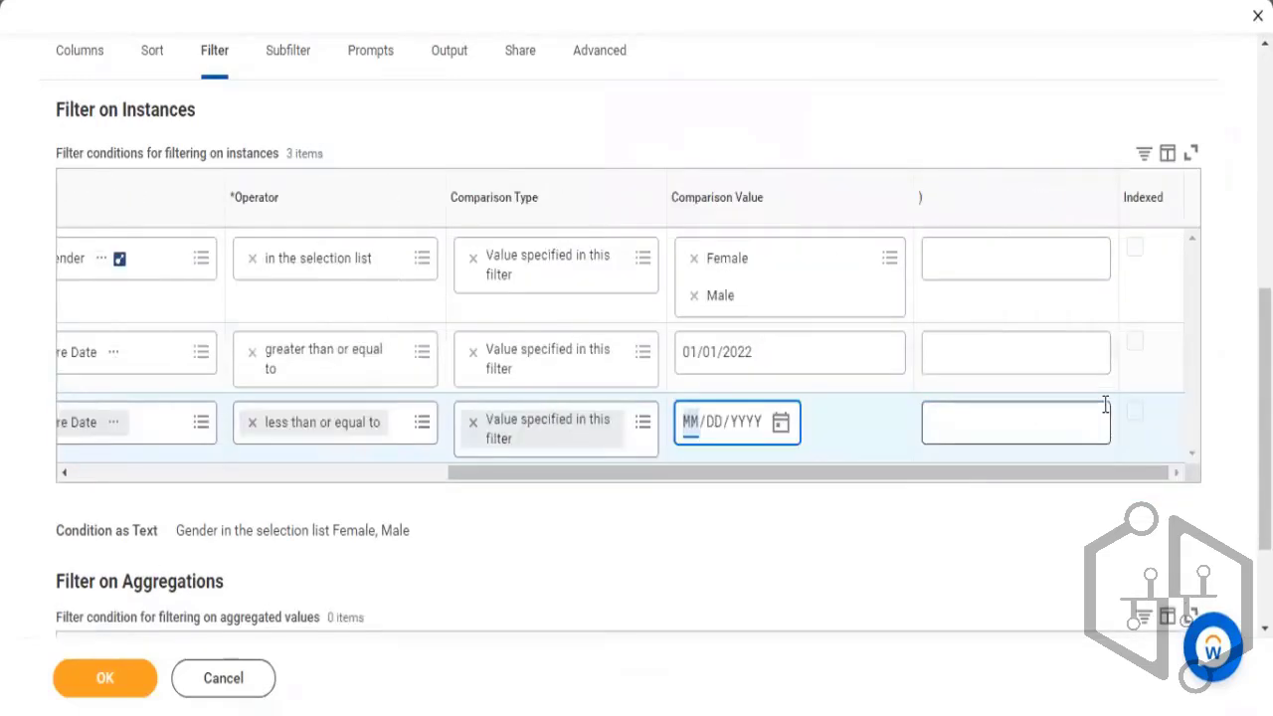
pyautogui.write('12/31/20')
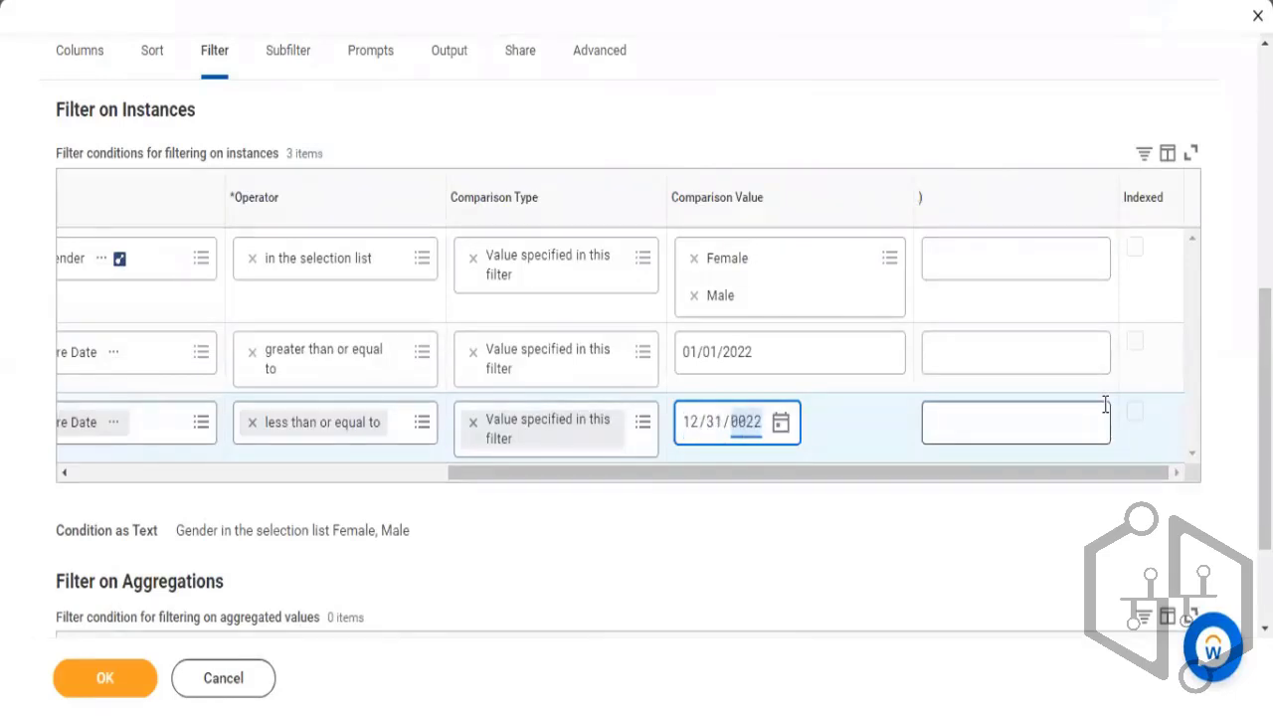
pyautogui.write('2')
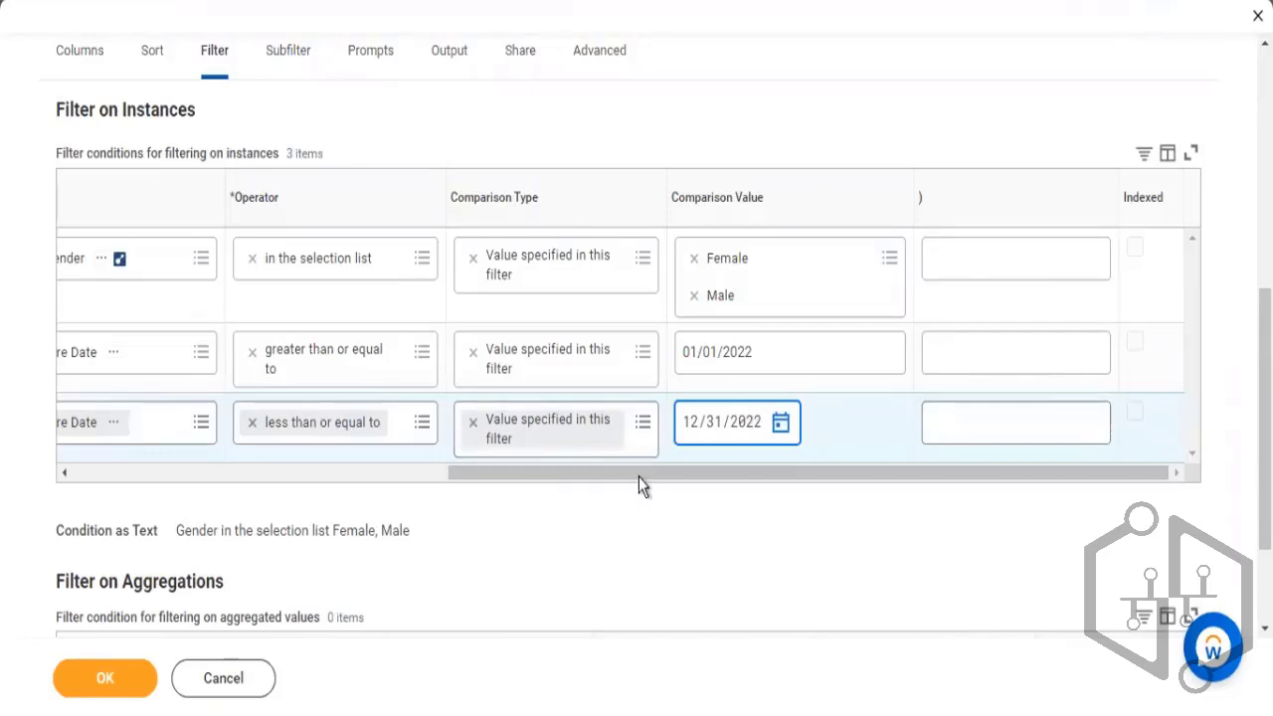
# Step: Review the Gender and two Hire Date conditions across the filter grid, and save and run the report
pyautogui.moveTo(639, 476); pyautogui.dragTo(421, 449)
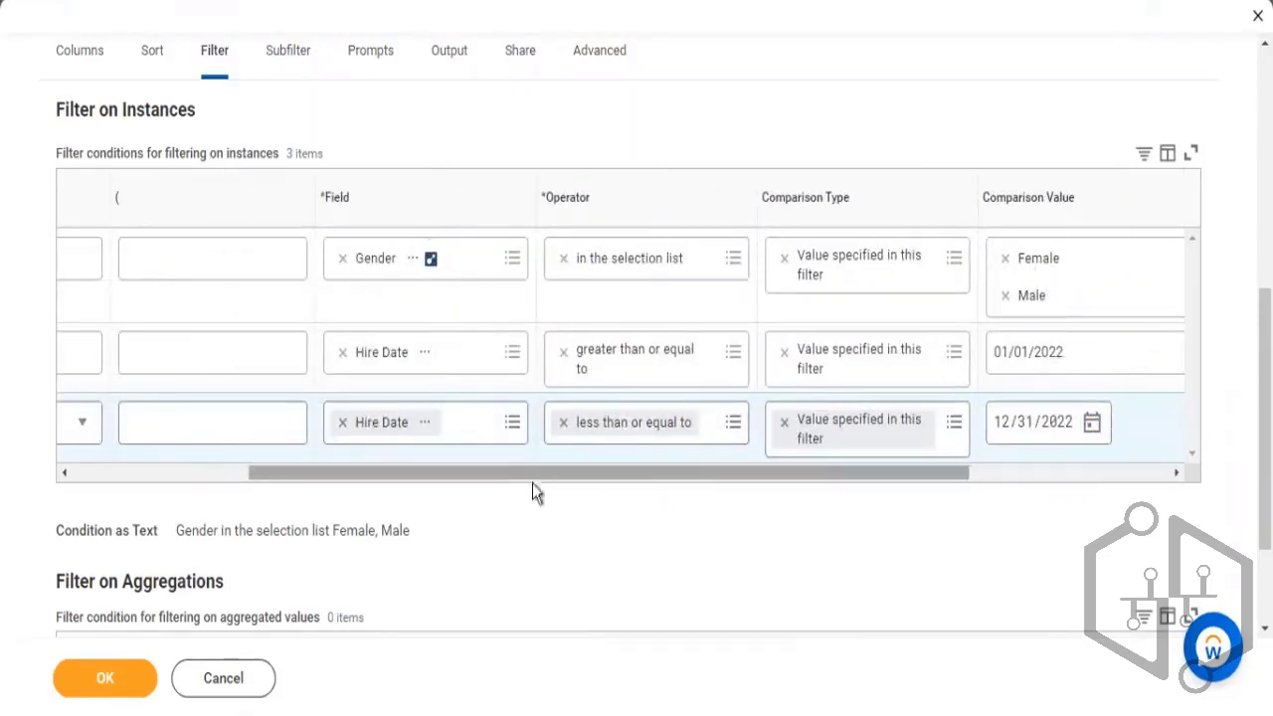
pyautogui.moveTo(532, 477); pyautogui.dragTo(93, 289)
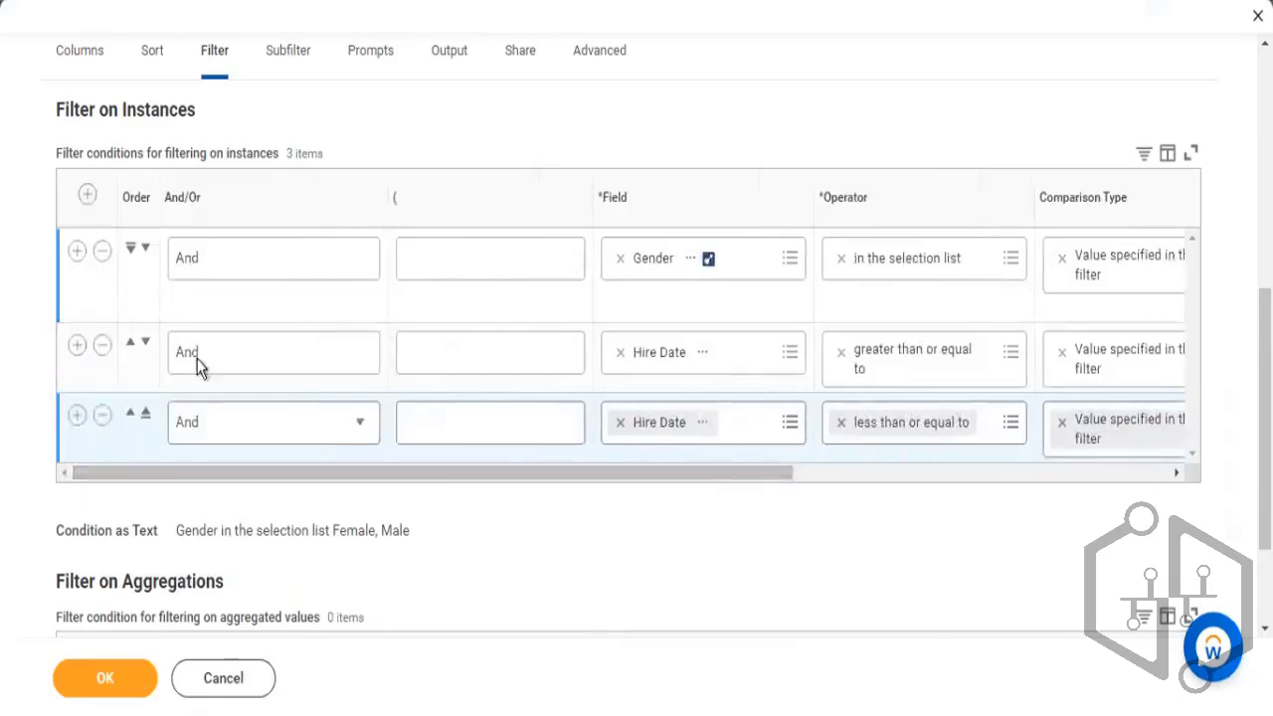
pyautogui.click(946, 477)
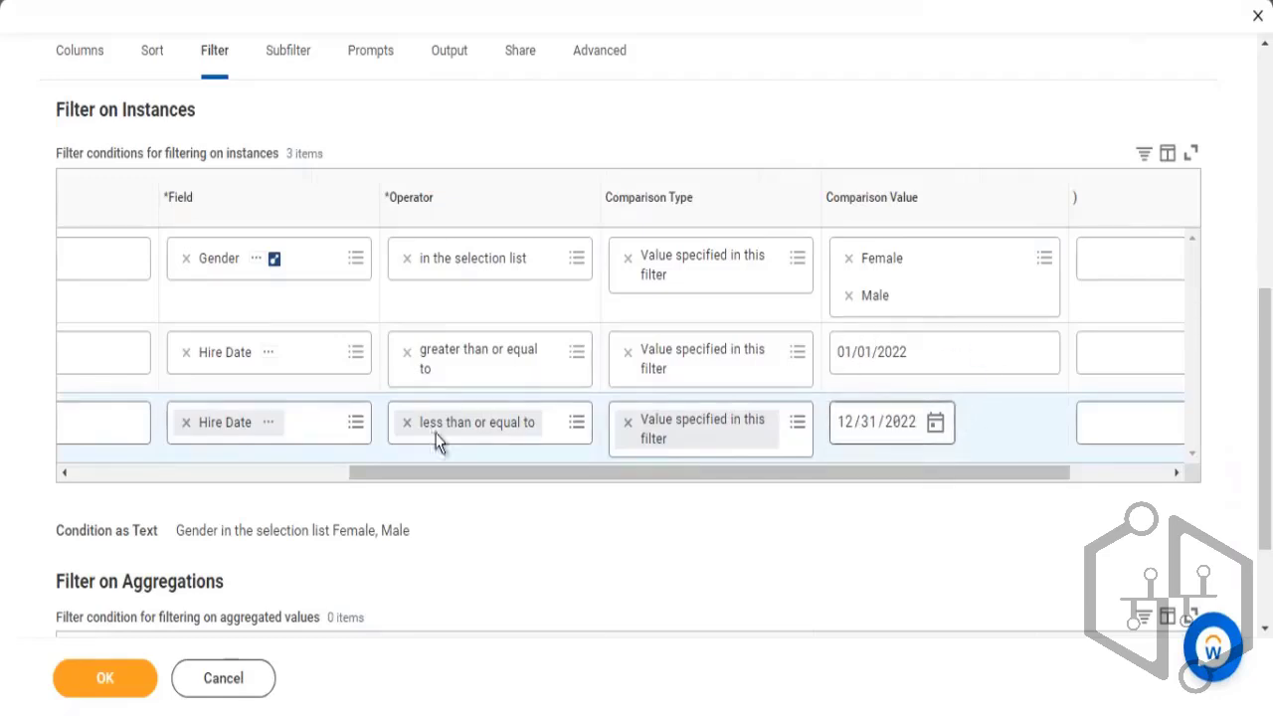
pyautogui.click(139, 678)
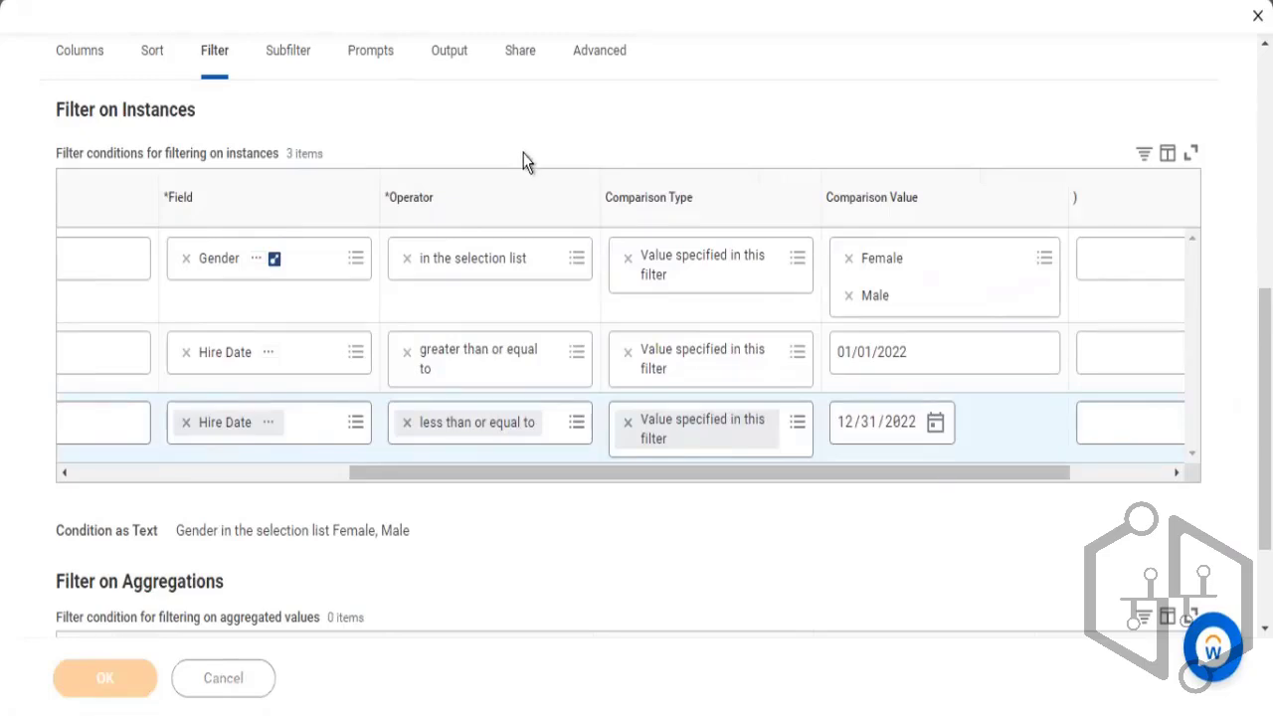
pyautogui.click(156, 677)
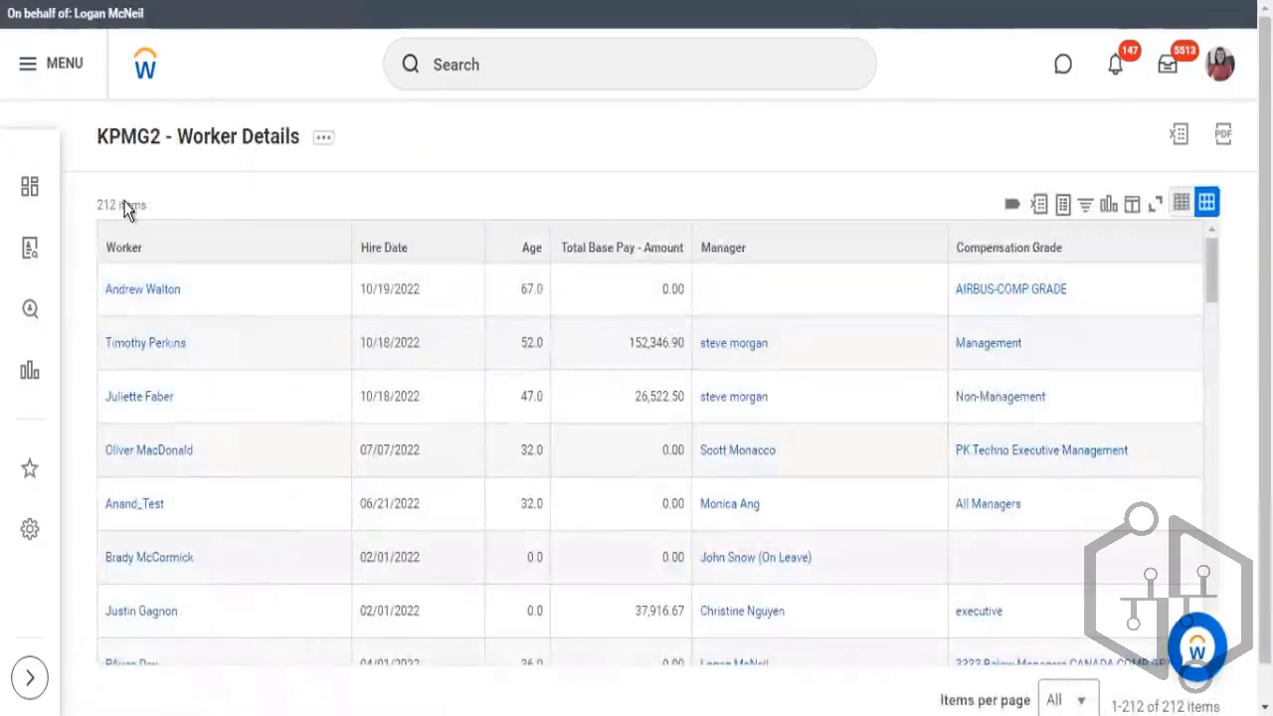
# Step: Examine the item count and hire dates of the KPMG2 - Worker Details results, trying a descending sort on Hire Date
pyautogui.moveTo(97, 206); pyautogui.dragTo(126, 207)
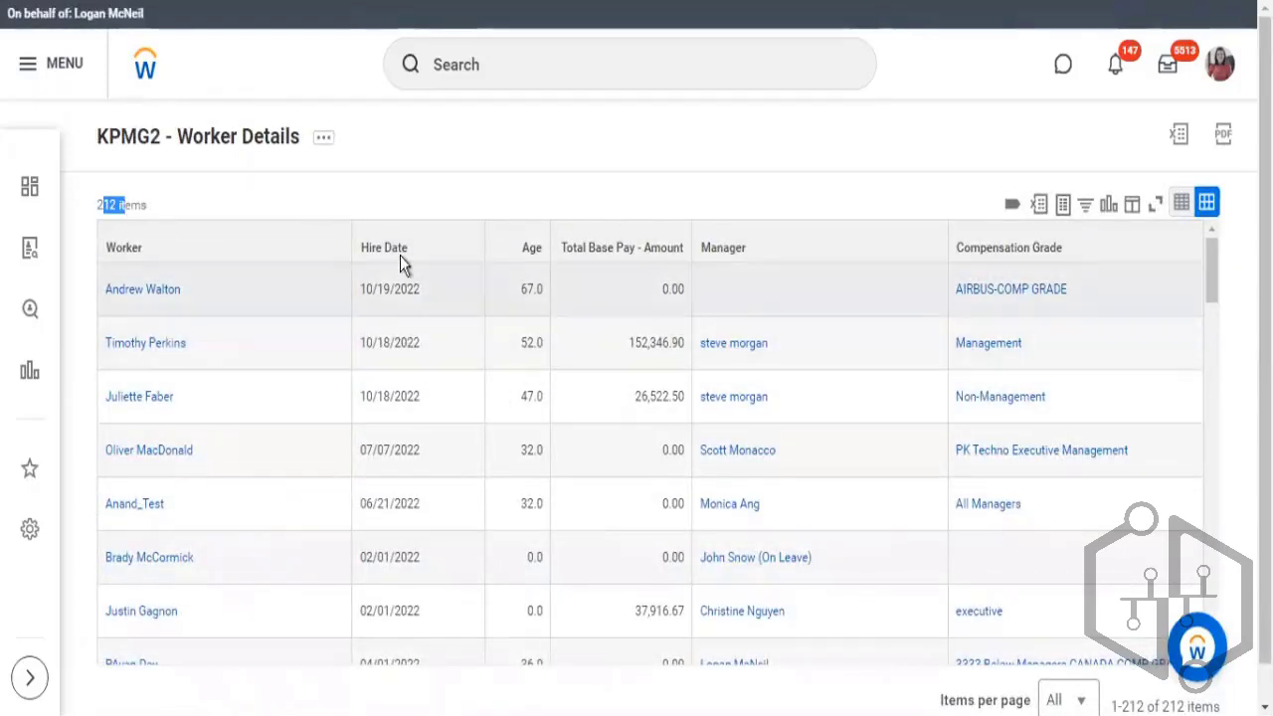
pyautogui.click(398, 250)
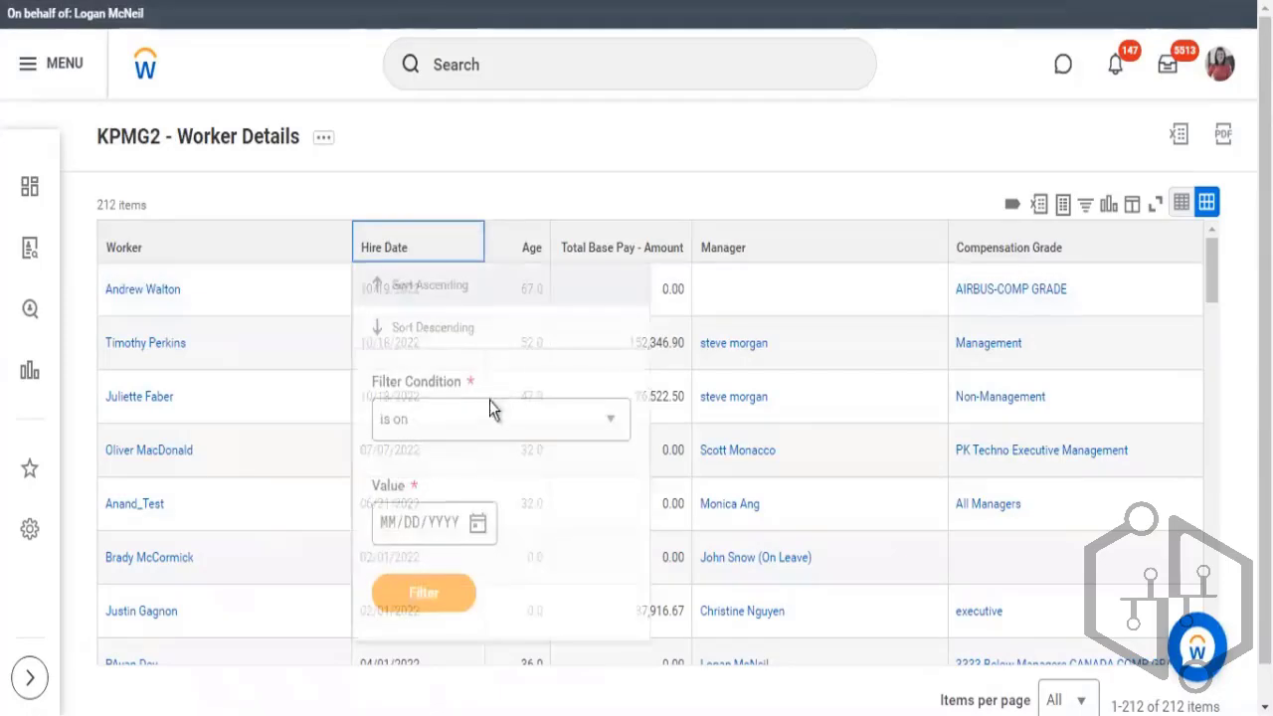
pyautogui.click(444, 326)
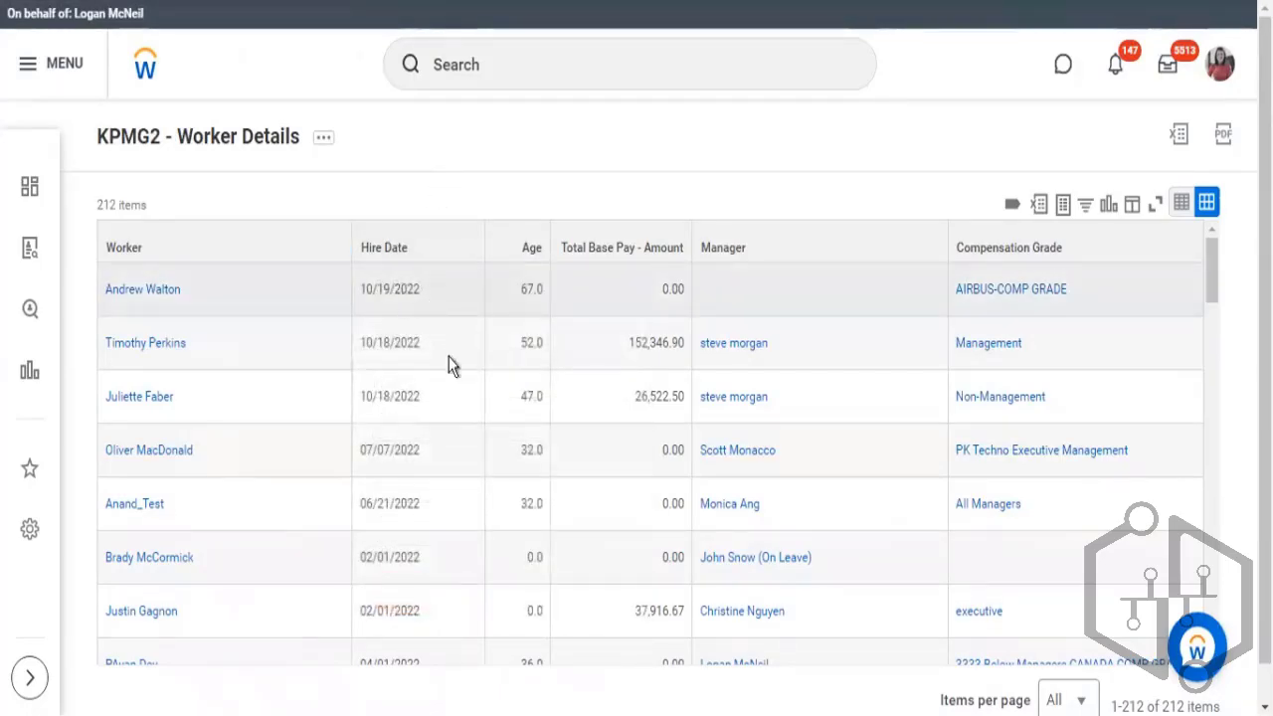
pyautogui.moveTo(401, 289); pyautogui.dragTo(448, 356)
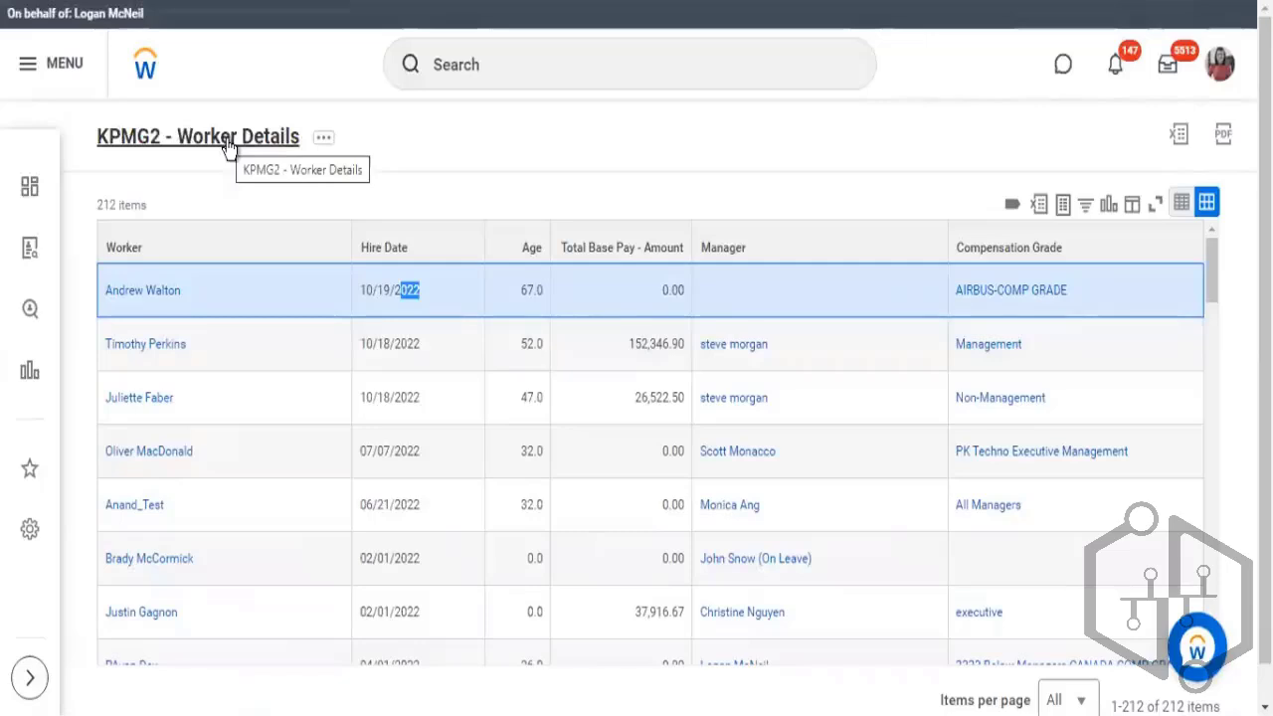
# Step: Reopen the KPMG2 - Worker Details custom report for editing and go to its report definition sections
pyautogui.click(322, 138)
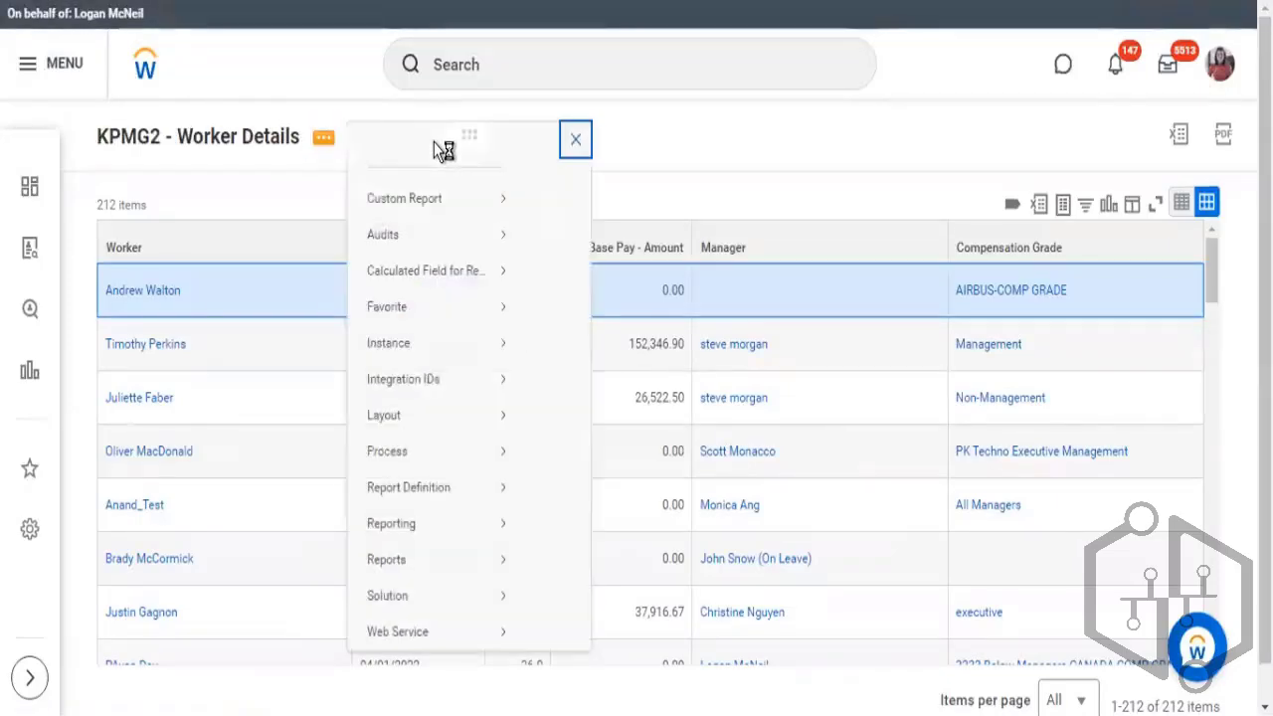
pyautogui.moveTo(424, 221)
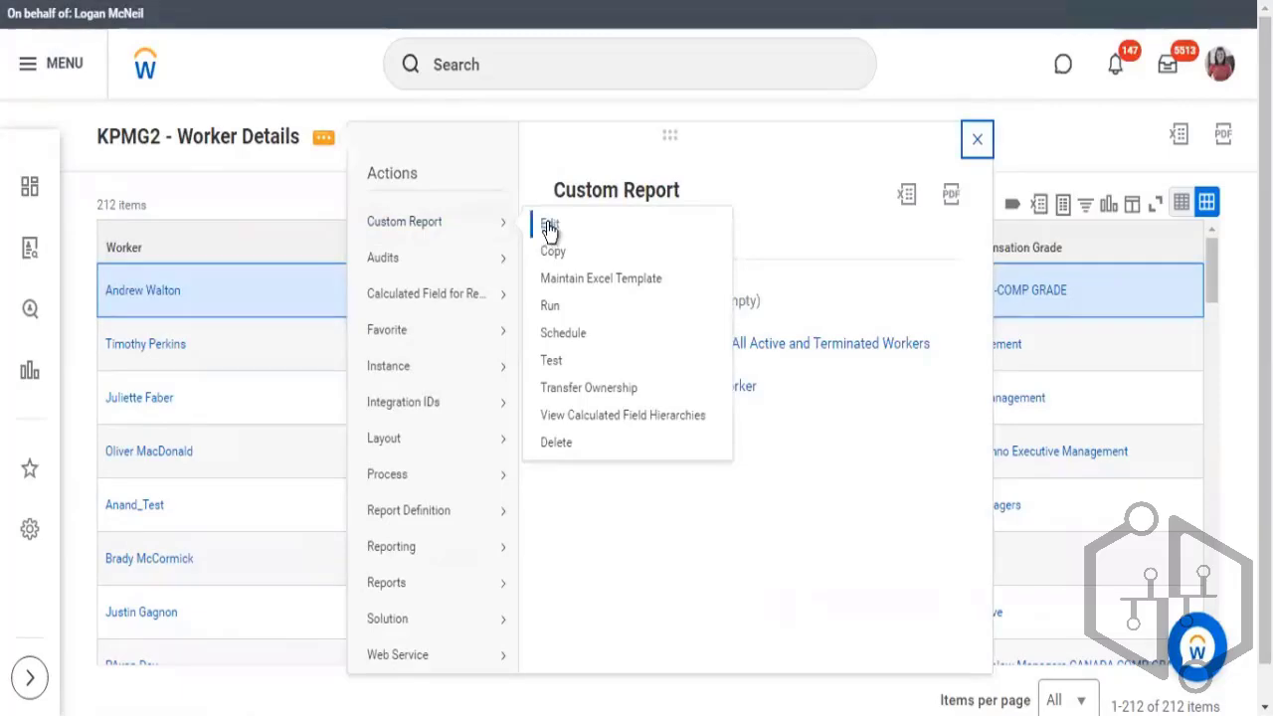
pyautogui.click(565, 273)
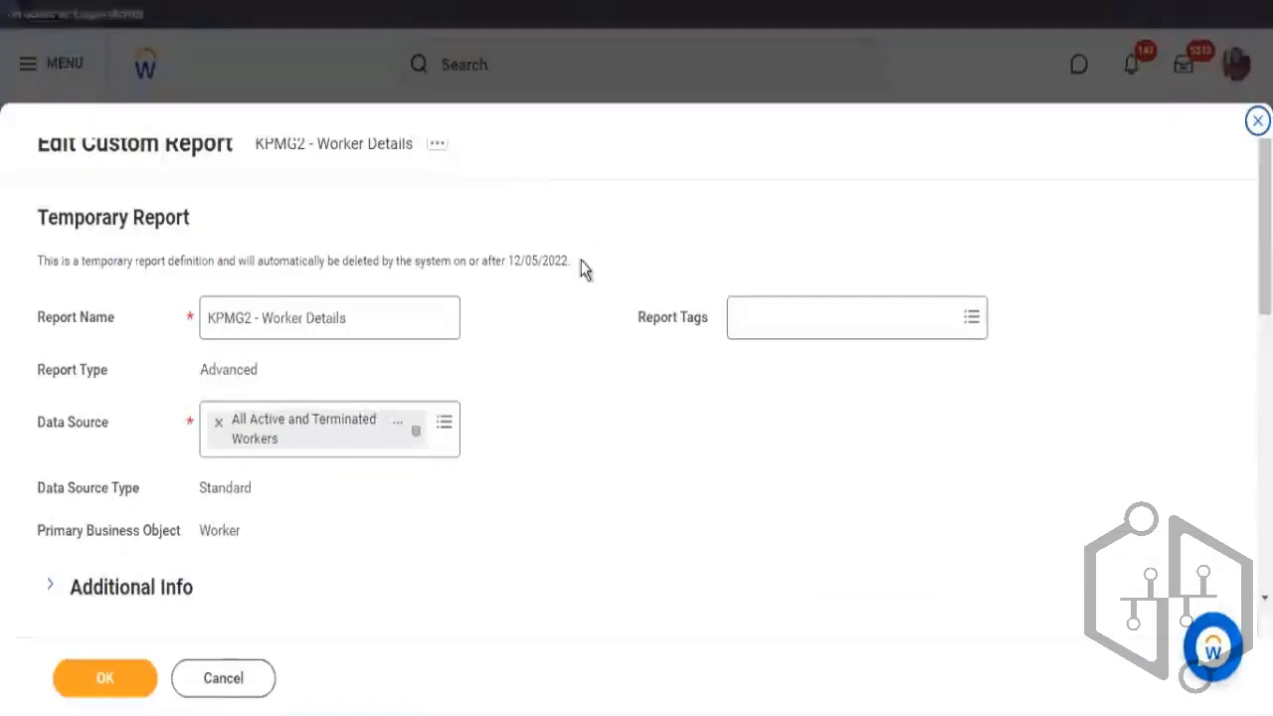
pyautogui.scroll(-3, 587, 258)
pyautogui.scroll(-2, 472, 341)
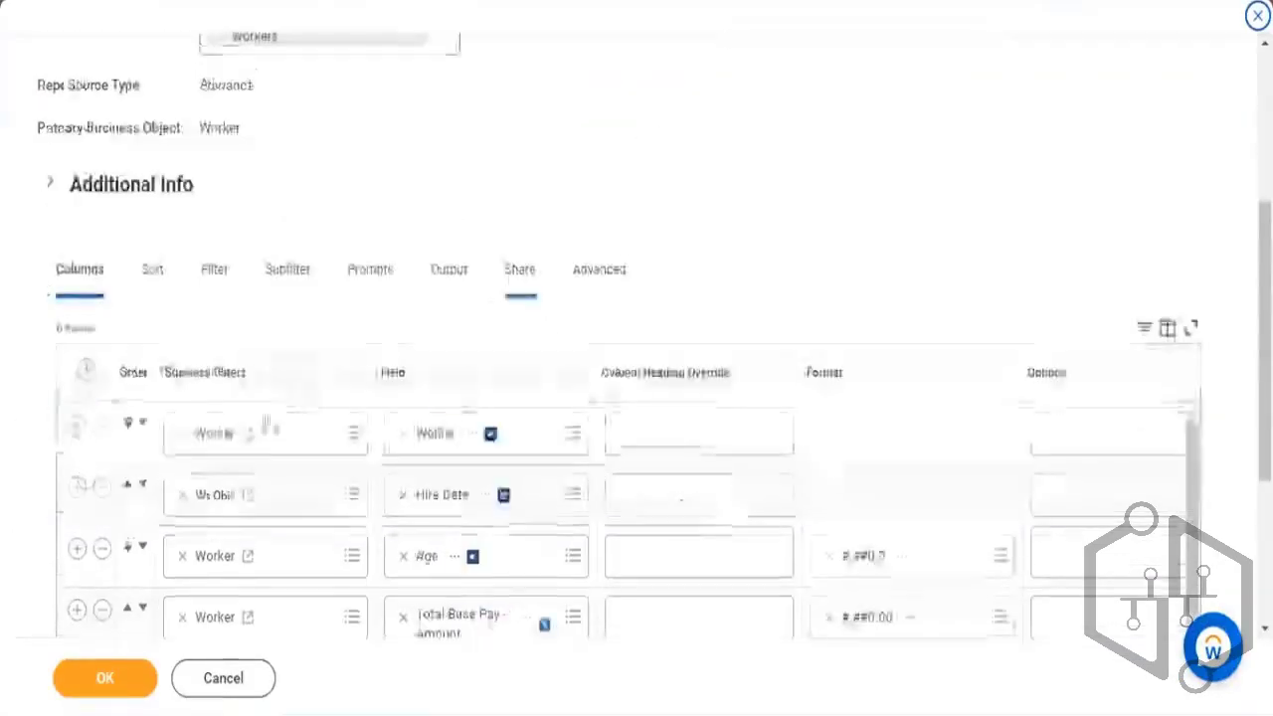
# Step: Add a Gender column on the Worker business object directly below the Hire Date column
pyautogui.click(78, 488)
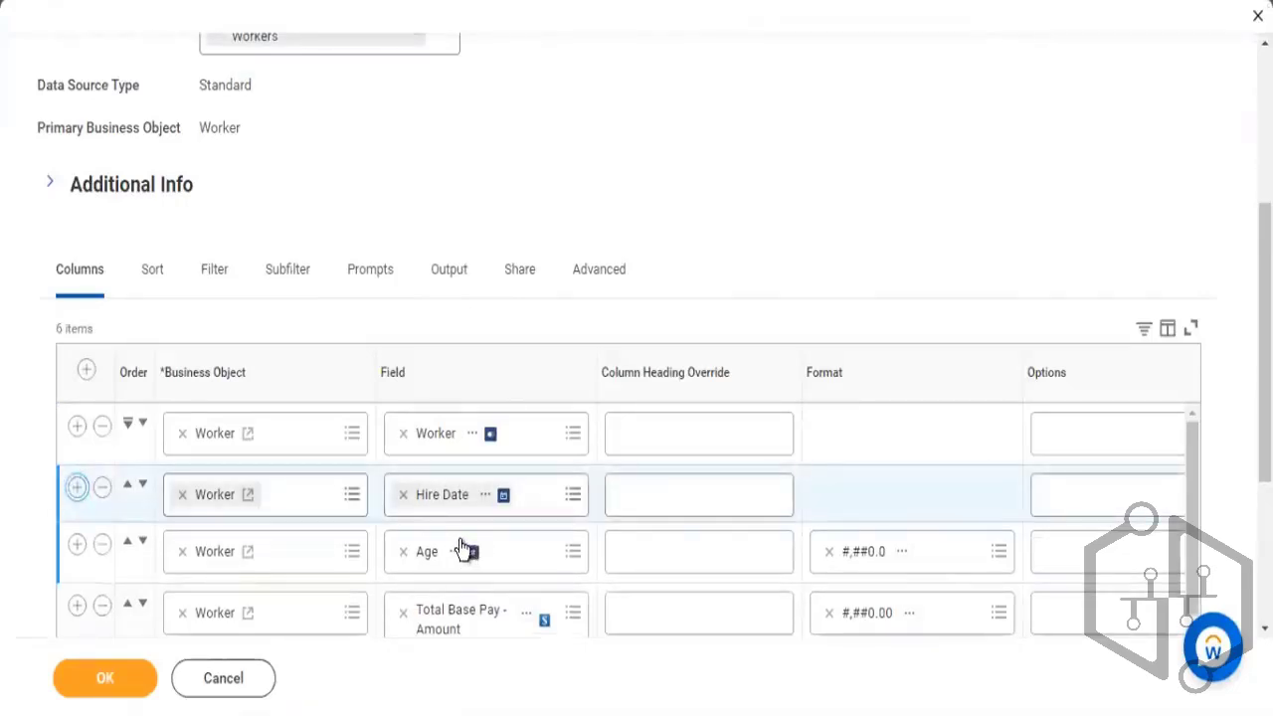
pyautogui.click(455, 556)
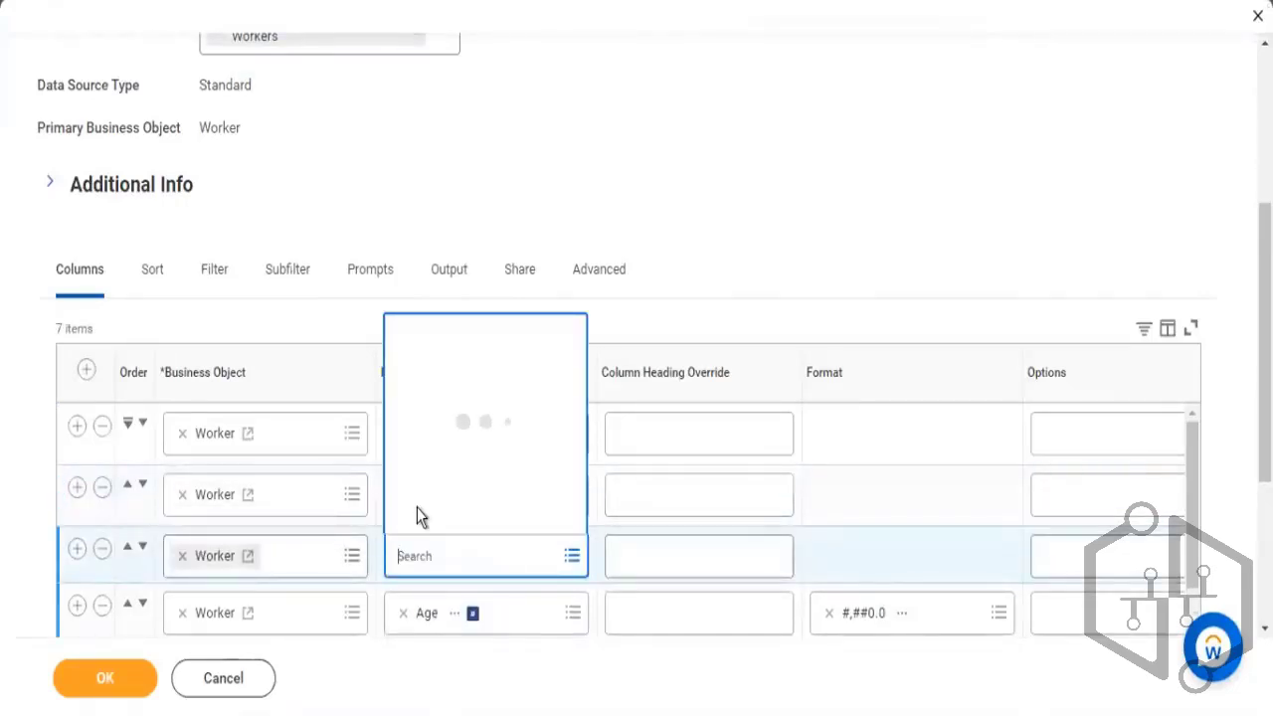
pyautogui.write('gender')
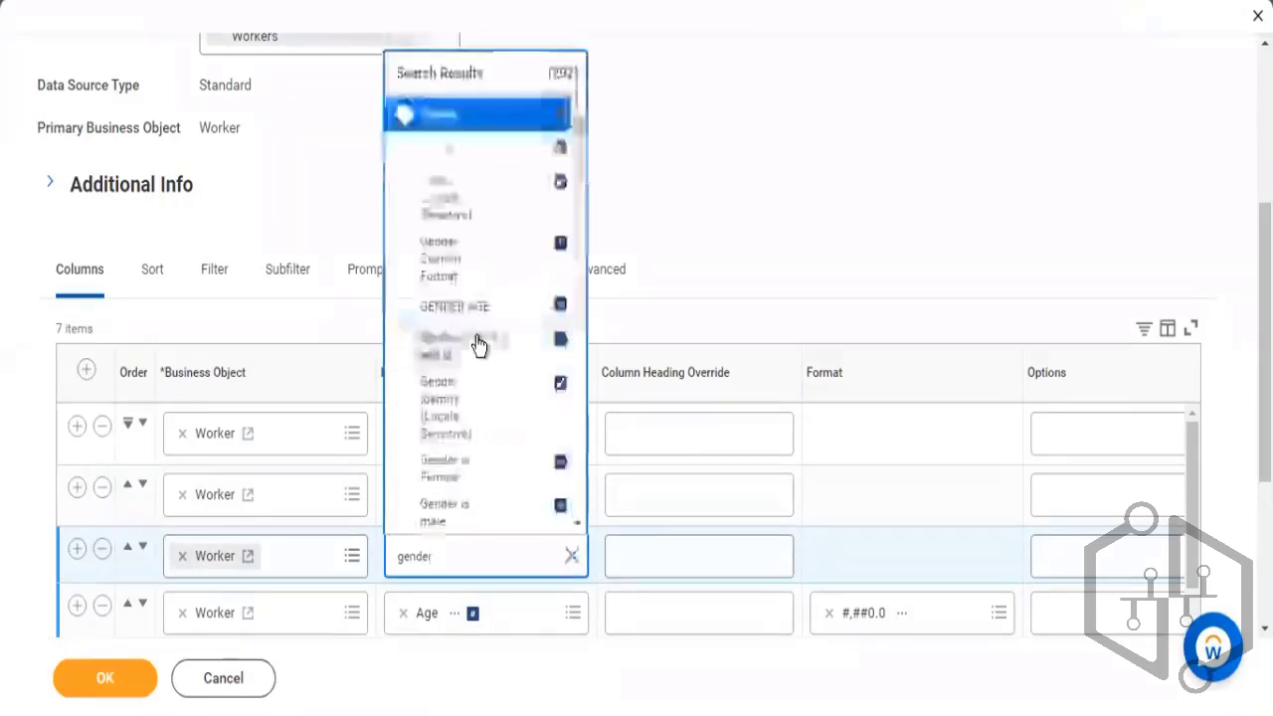
pyautogui.click(450, 154)
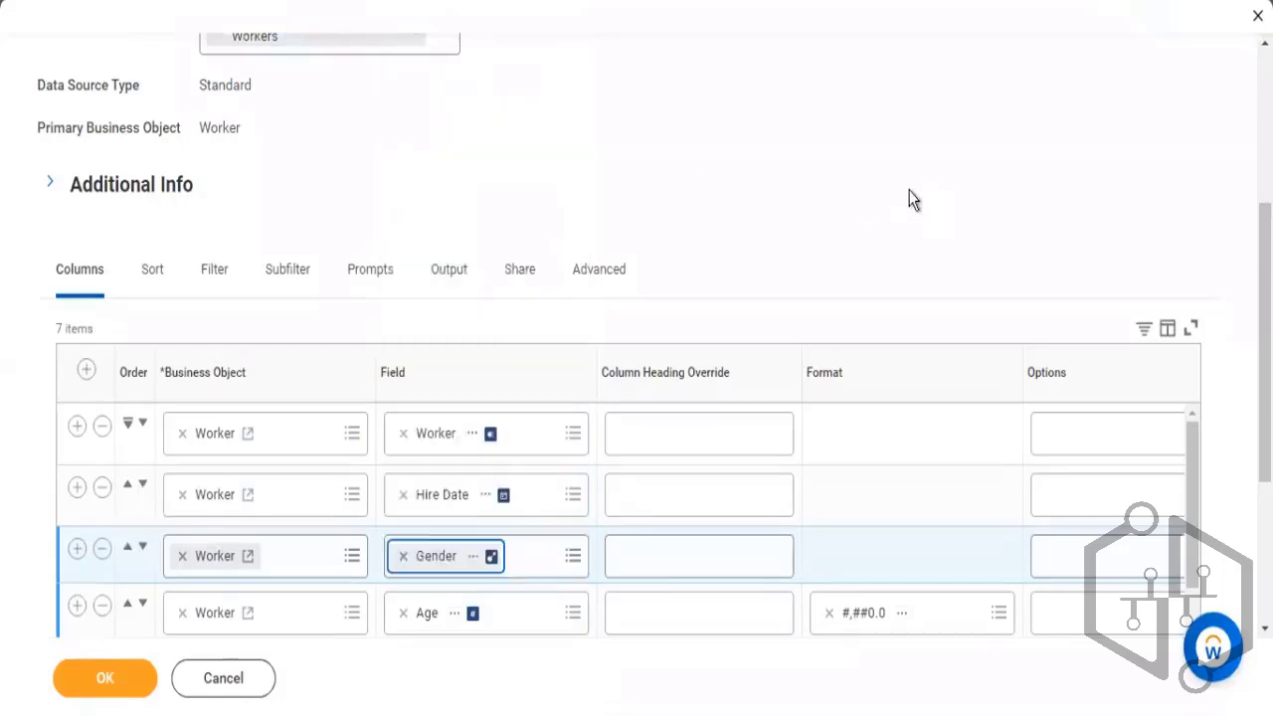
# Step: Switch the greater than or equal to Hire Date filter condition from And to Or, and check the Gender condition's selected comparison values
pyautogui.click(214, 271)
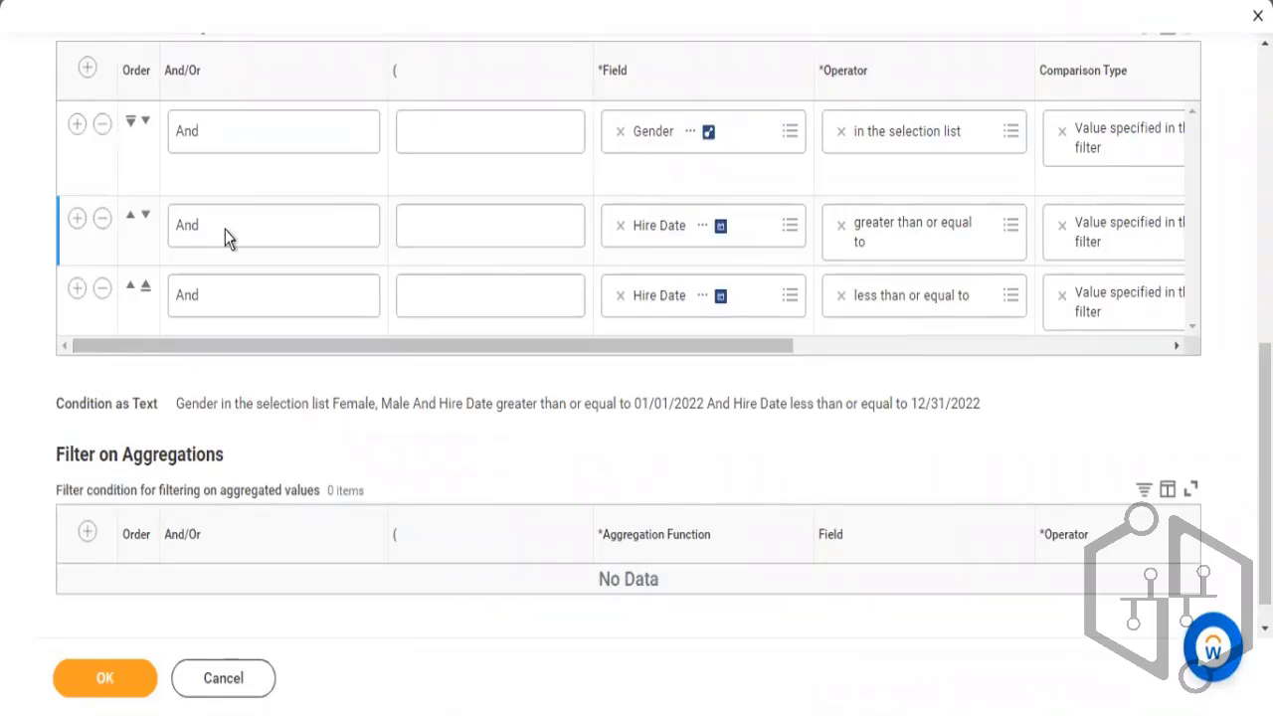
pyautogui.click(341, 233)
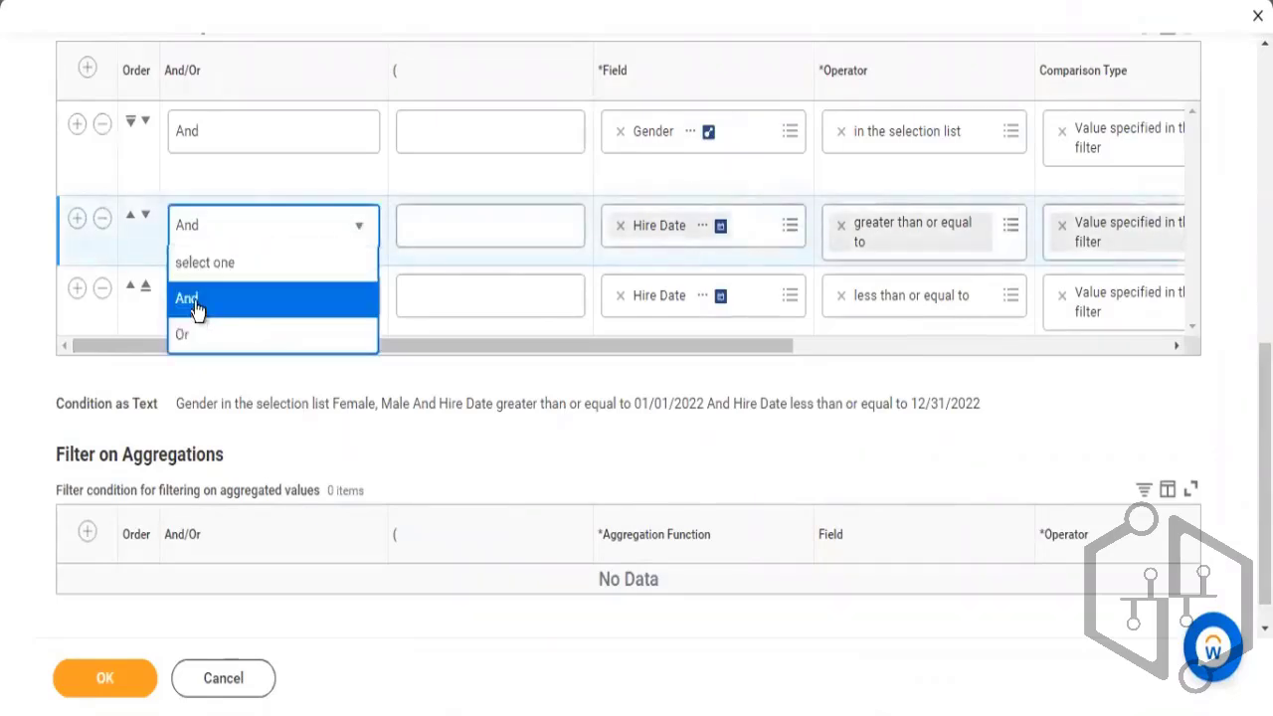
pyautogui.click(190, 338)
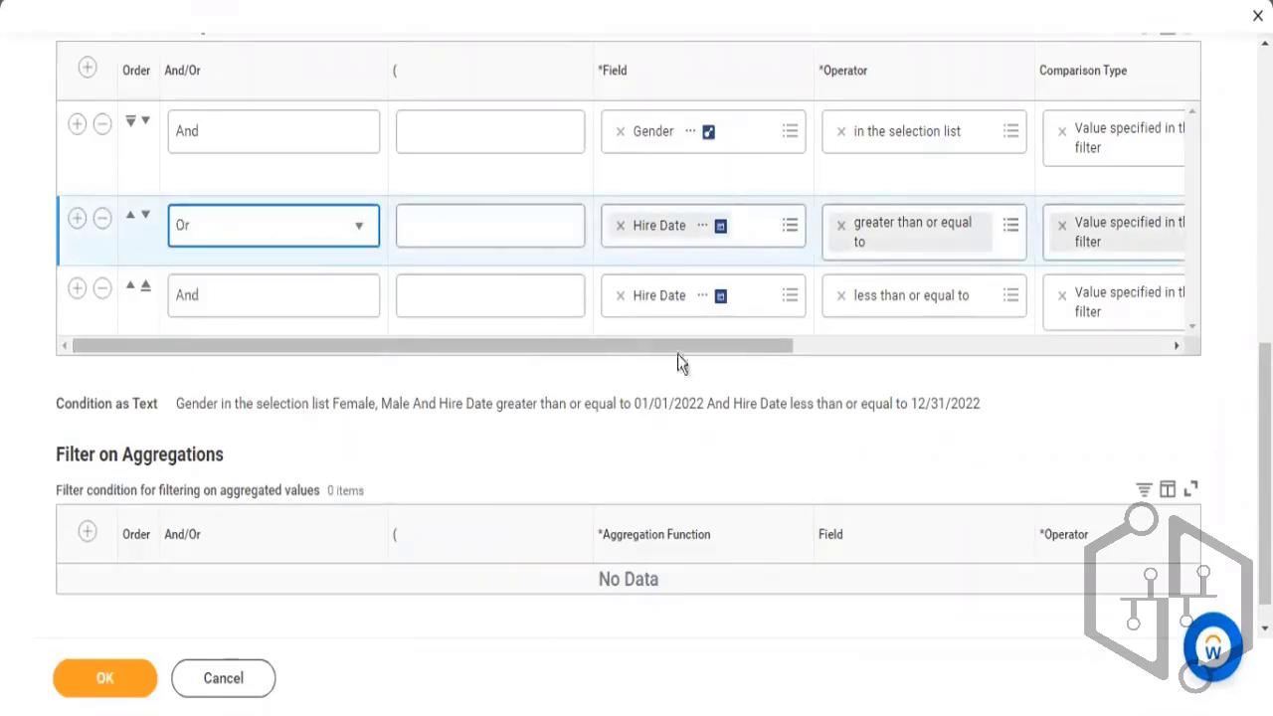
pyautogui.moveTo(676, 347); pyautogui.dragTo(1008, 366)
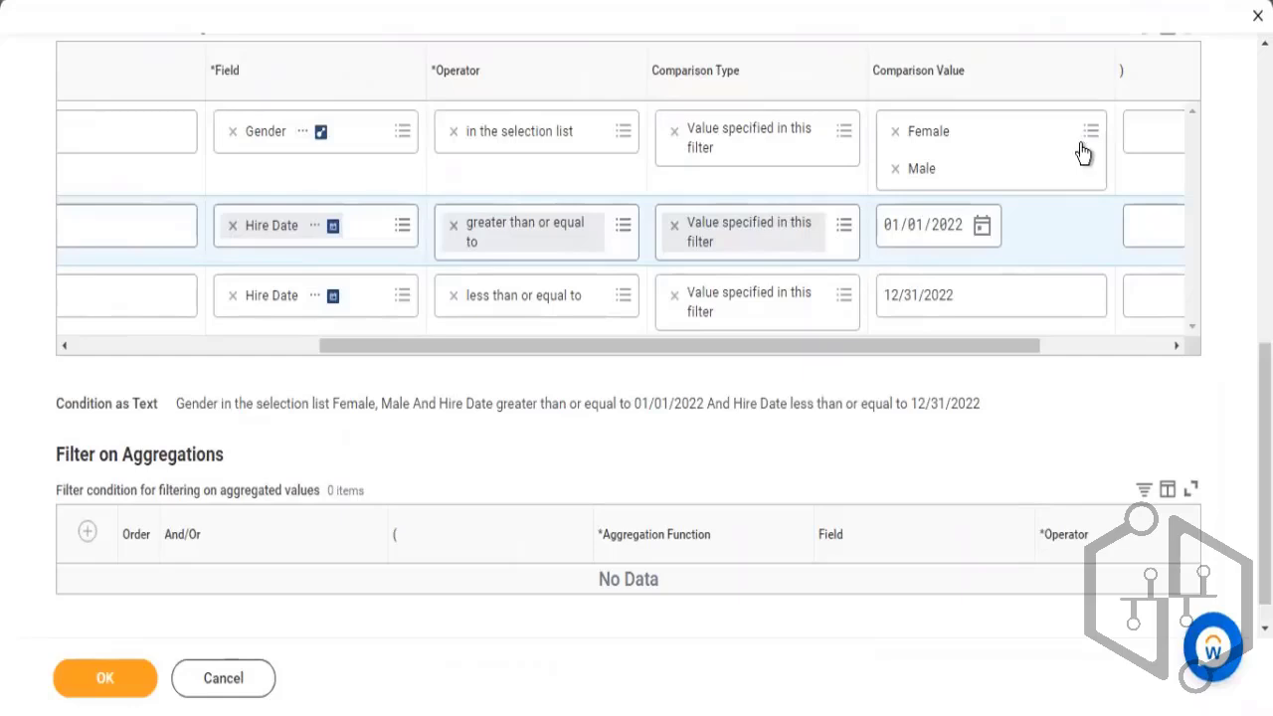
pyautogui.click(977, 179)
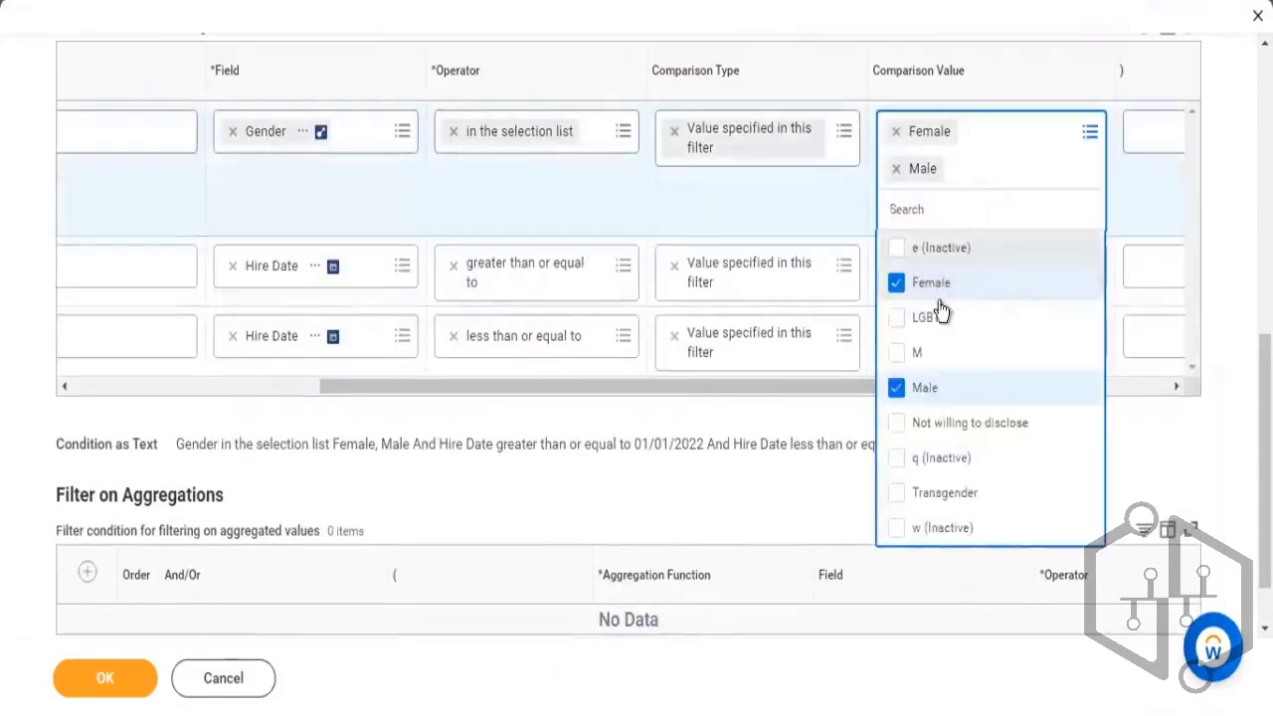
pyautogui.click(666, 356)
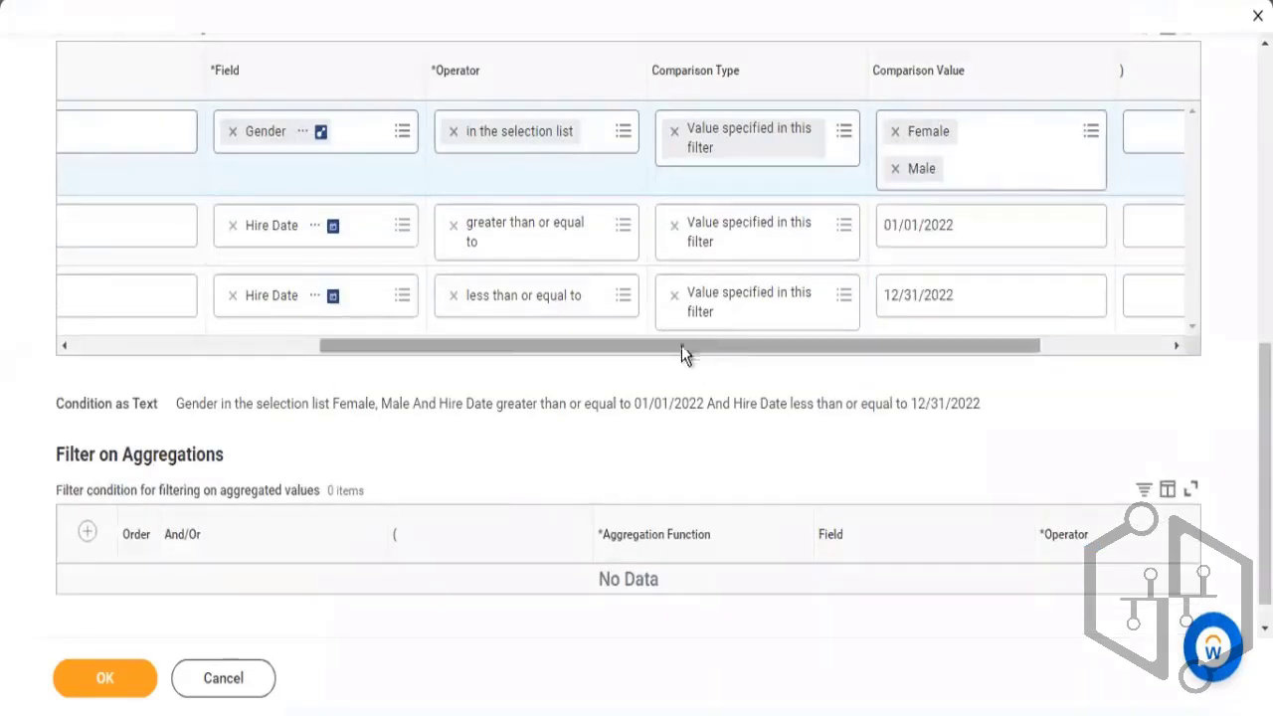
# Step: Enclose the two Hire Date conditions in parentheses, opening at greater than or equal to and closing at less than or equal to
pyautogui.moveTo(682, 348); pyautogui.dragTo(478, 350)
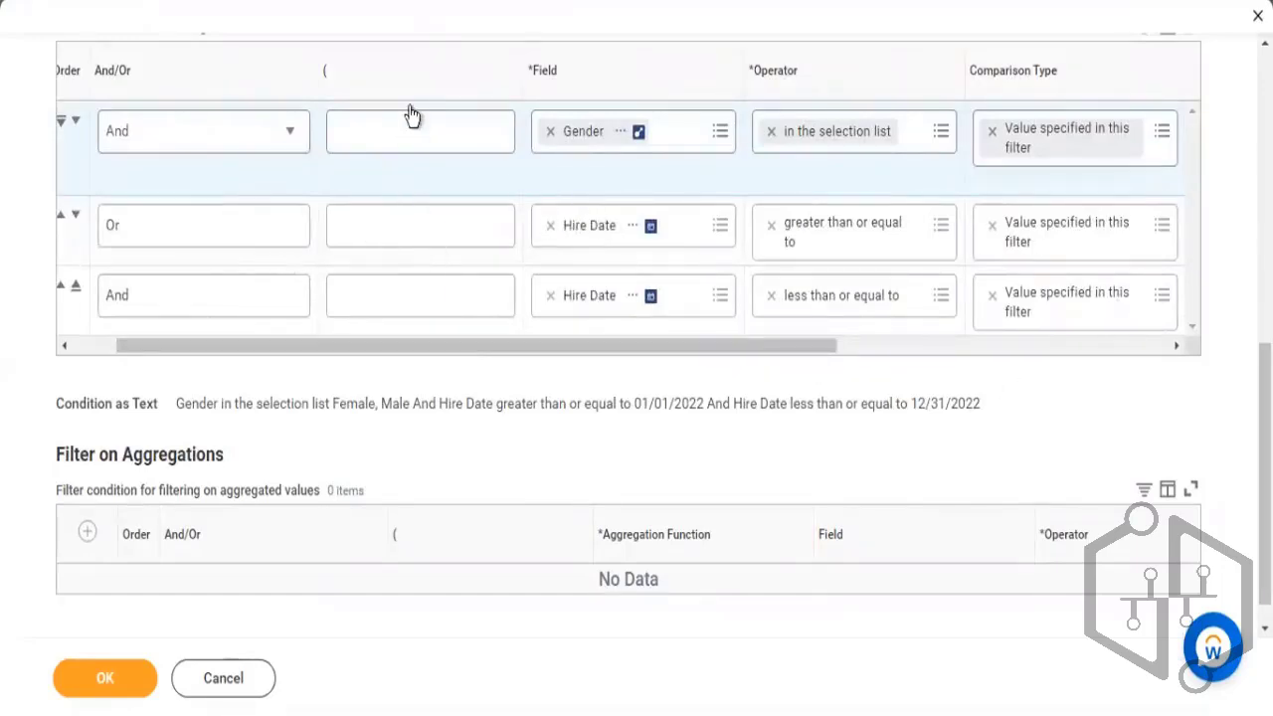
pyautogui.click(362, 238)
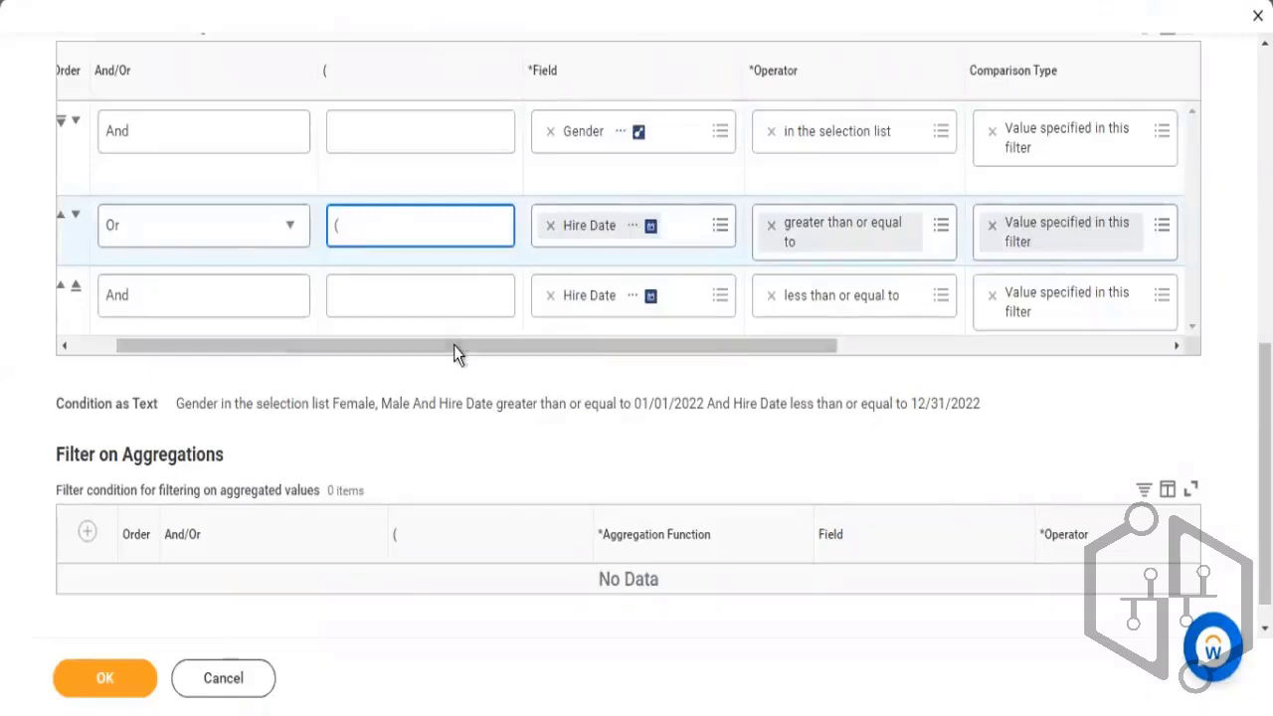
pyautogui.moveTo(454, 345); pyautogui.dragTo(888, 374)
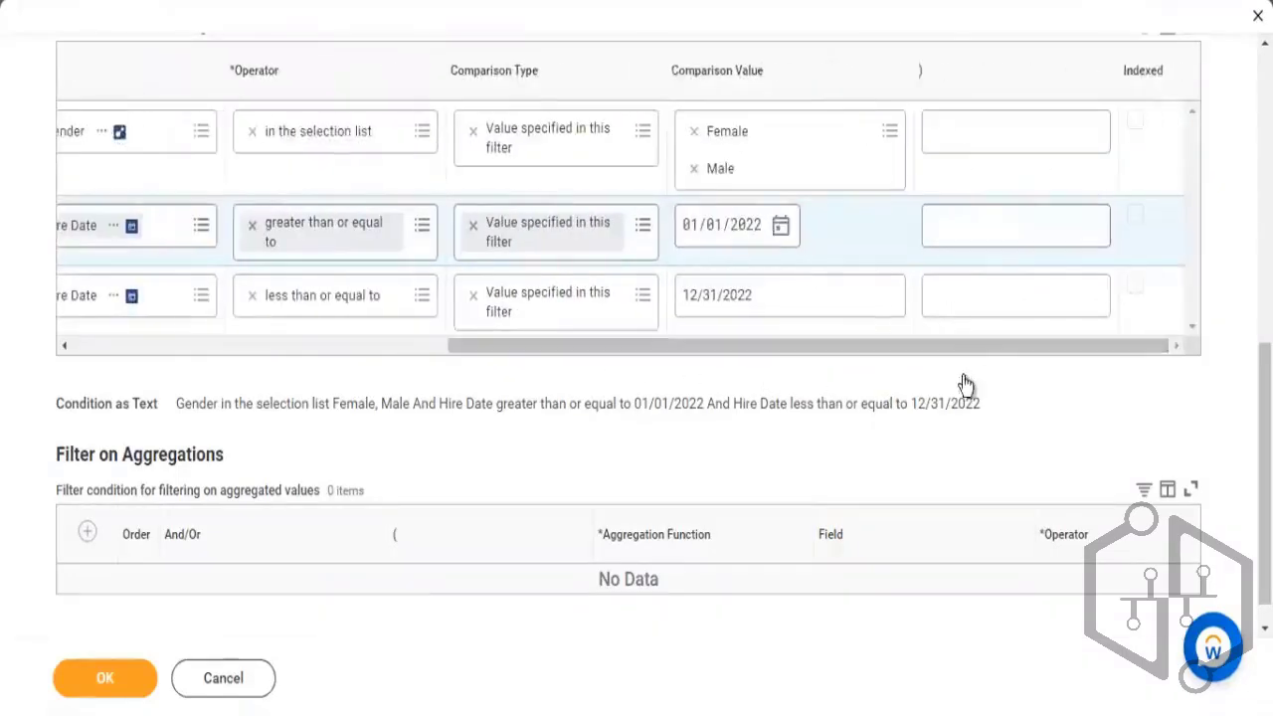
pyautogui.click(969, 295)
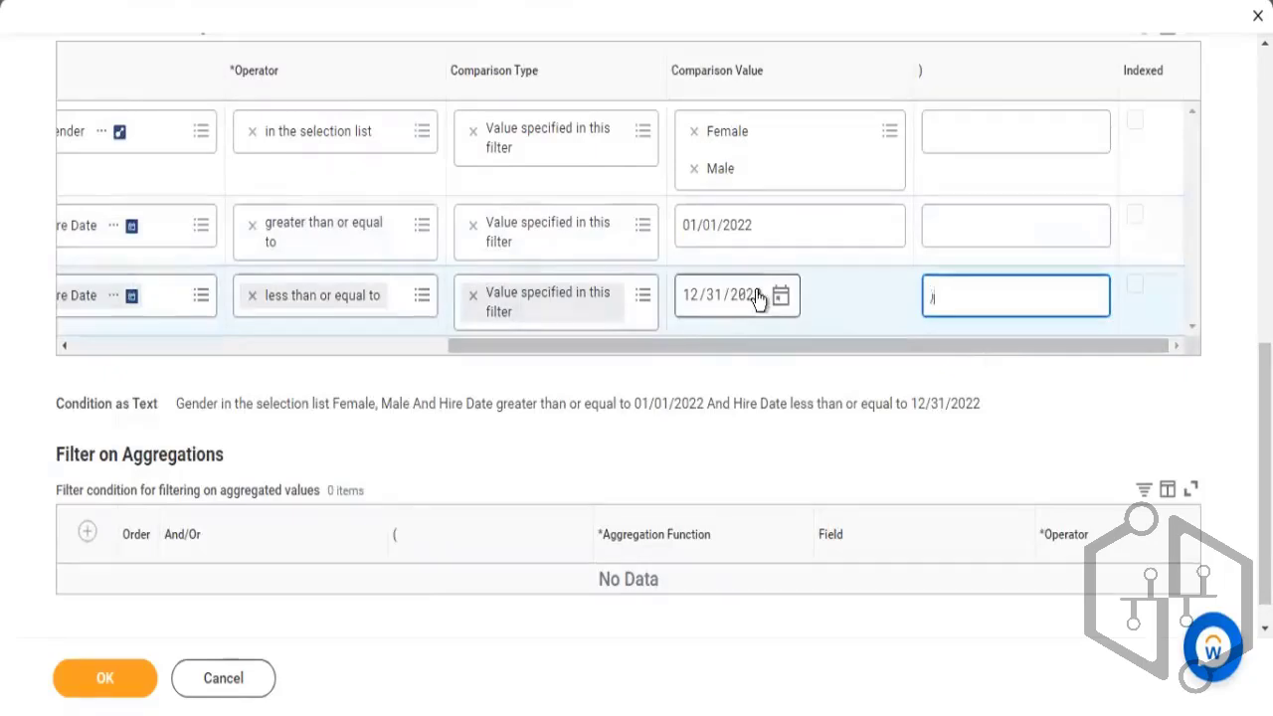
# Step: Review the Or grouping and parentheses across the filter conditions, and save and run the report
pyautogui.moveTo(557, 348); pyautogui.dragTo(199, 362)
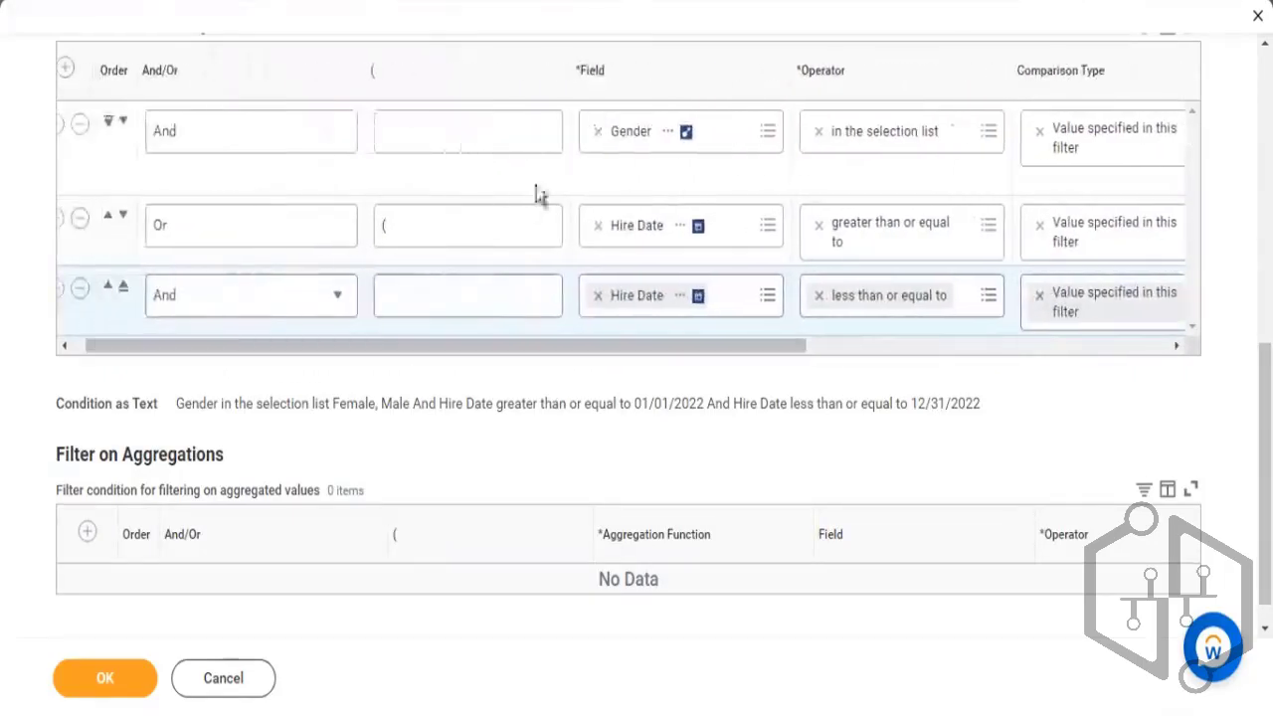
pyautogui.click(103, 683)
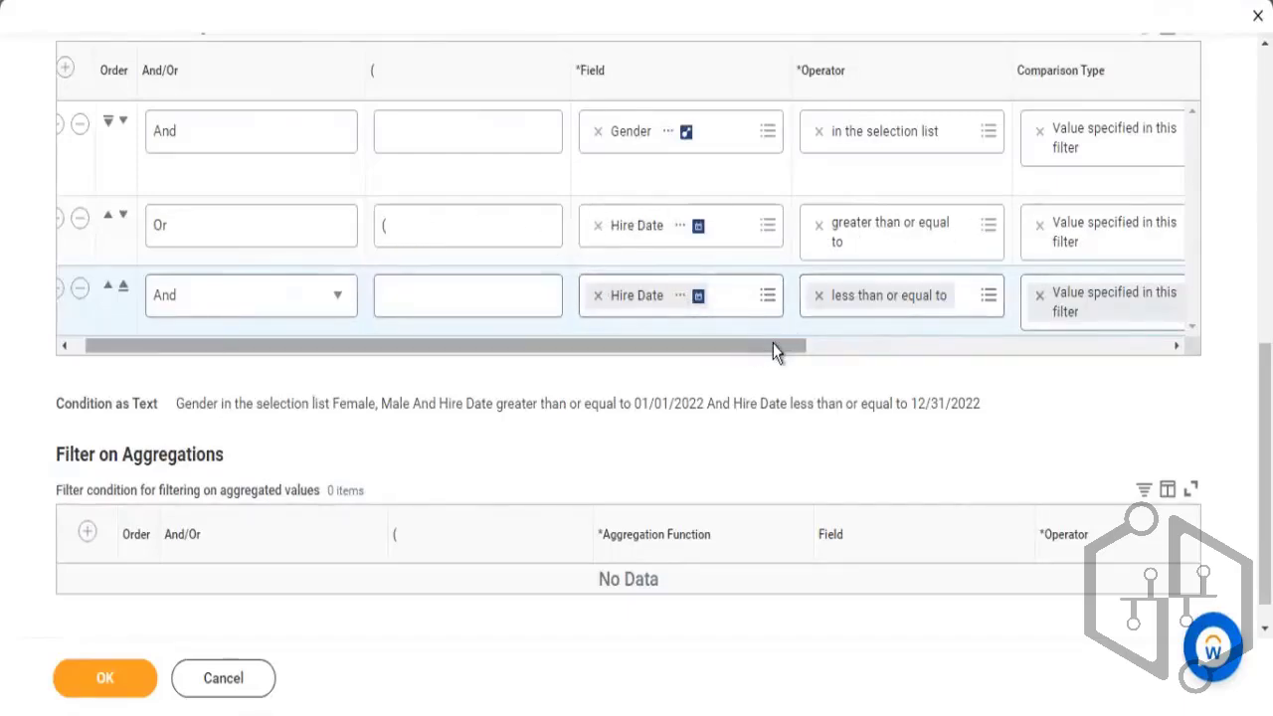
pyautogui.moveTo(773, 343); pyautogui.dragTo(1122, 343)
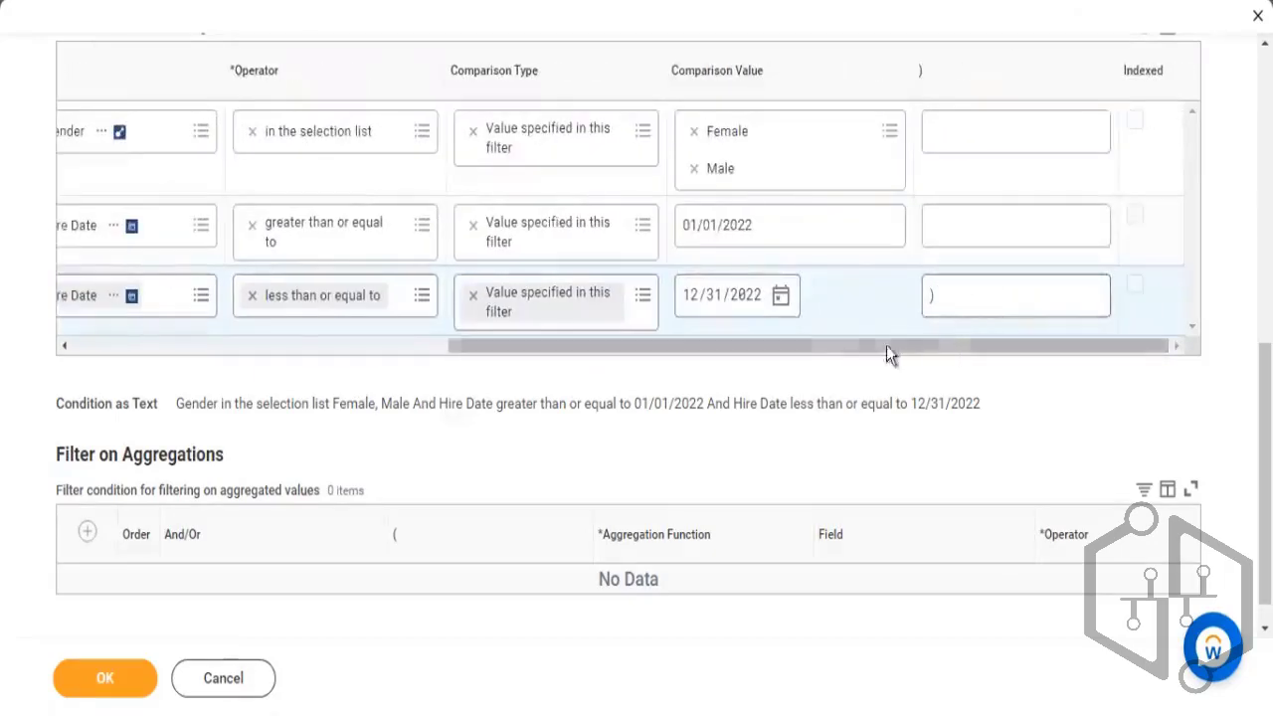
pyautogui.moveTo(886, 345); pyautogui.dragTo(532, 343)
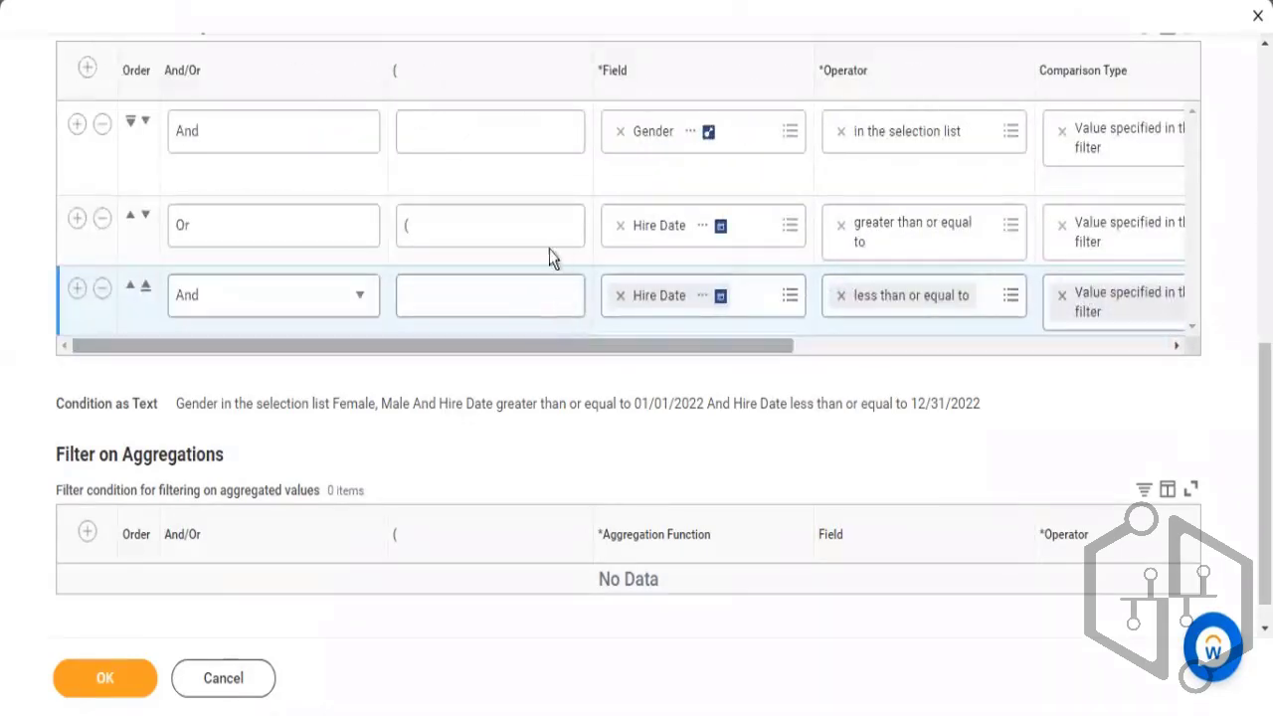
pyautogui.click(99, 648)
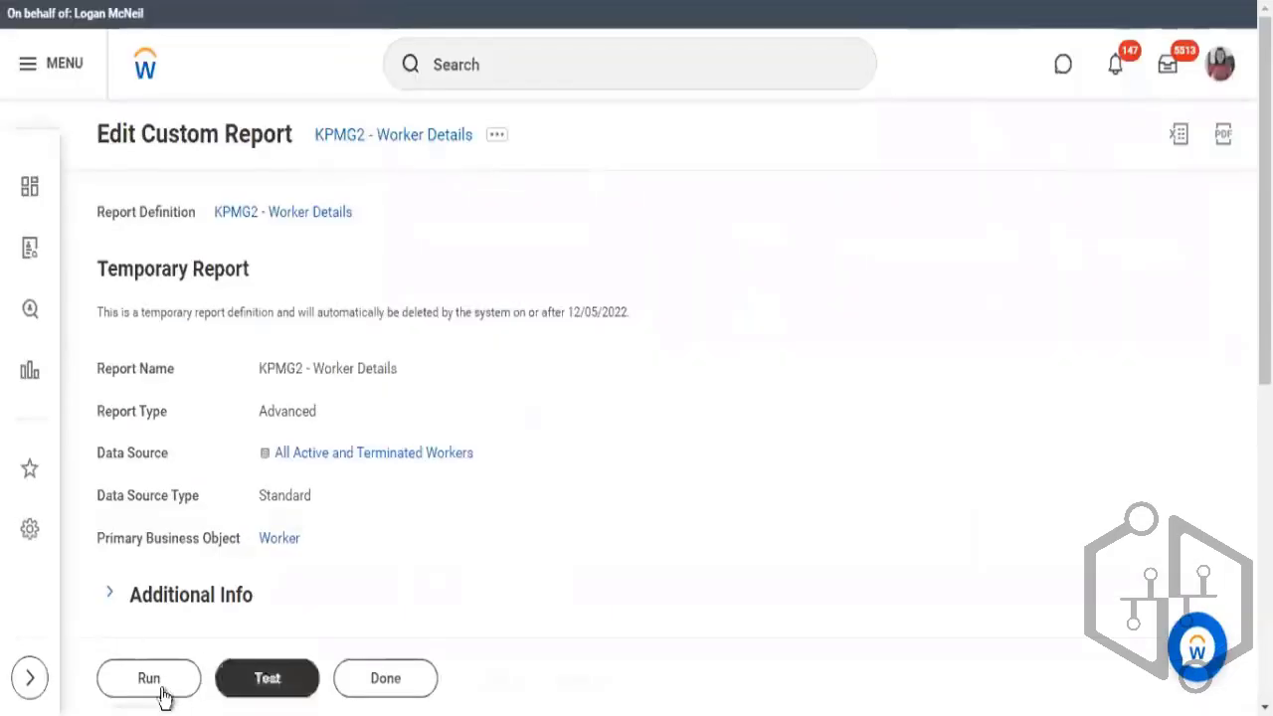
pyautogui.click(157, 688)
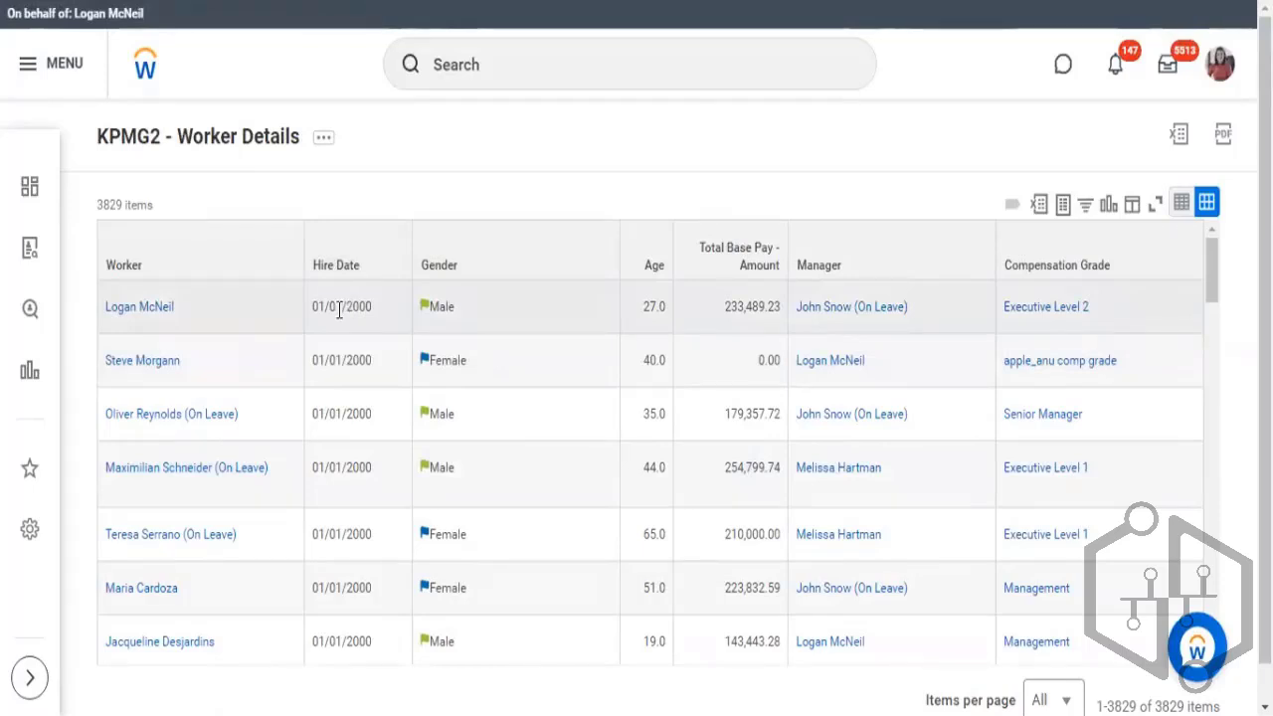
# Step: Examine the item count, Hire Date years and Gender values in the KPMG2 - Worker Details results
pyautogui.moveTo(339, 311); pyautogui.dragTo(442, 320)
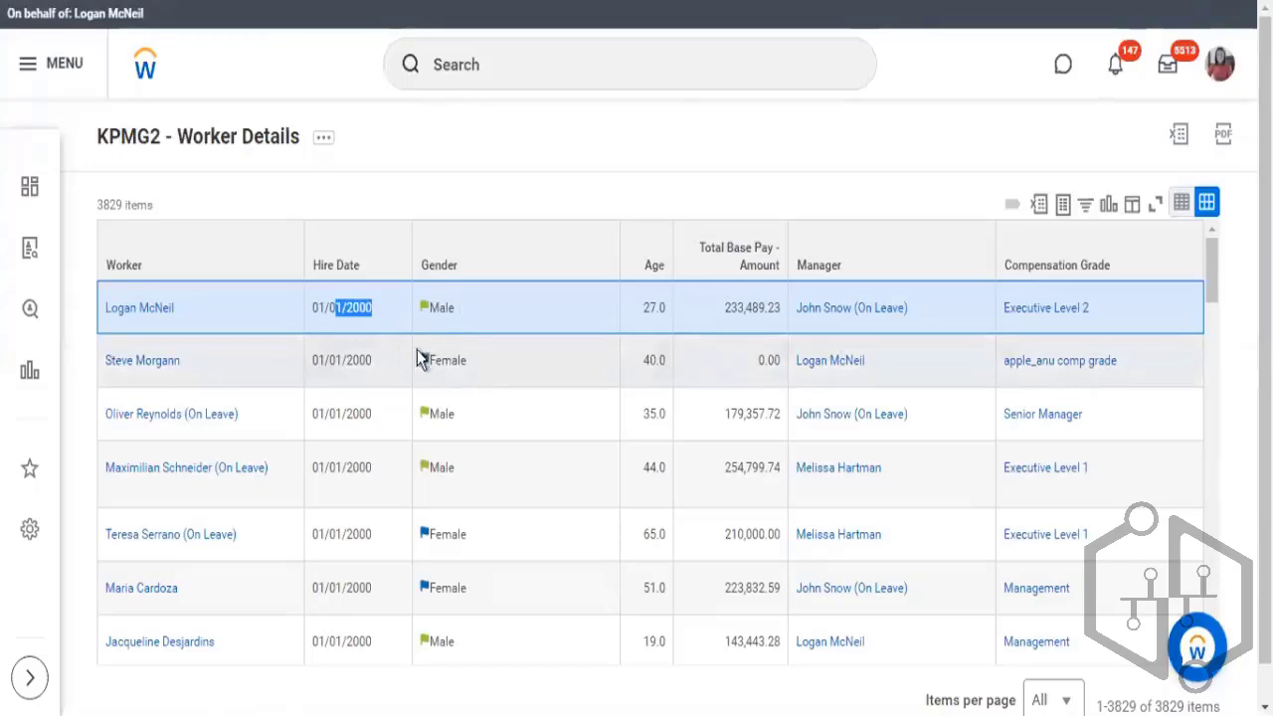
pyautogui.press('F5')
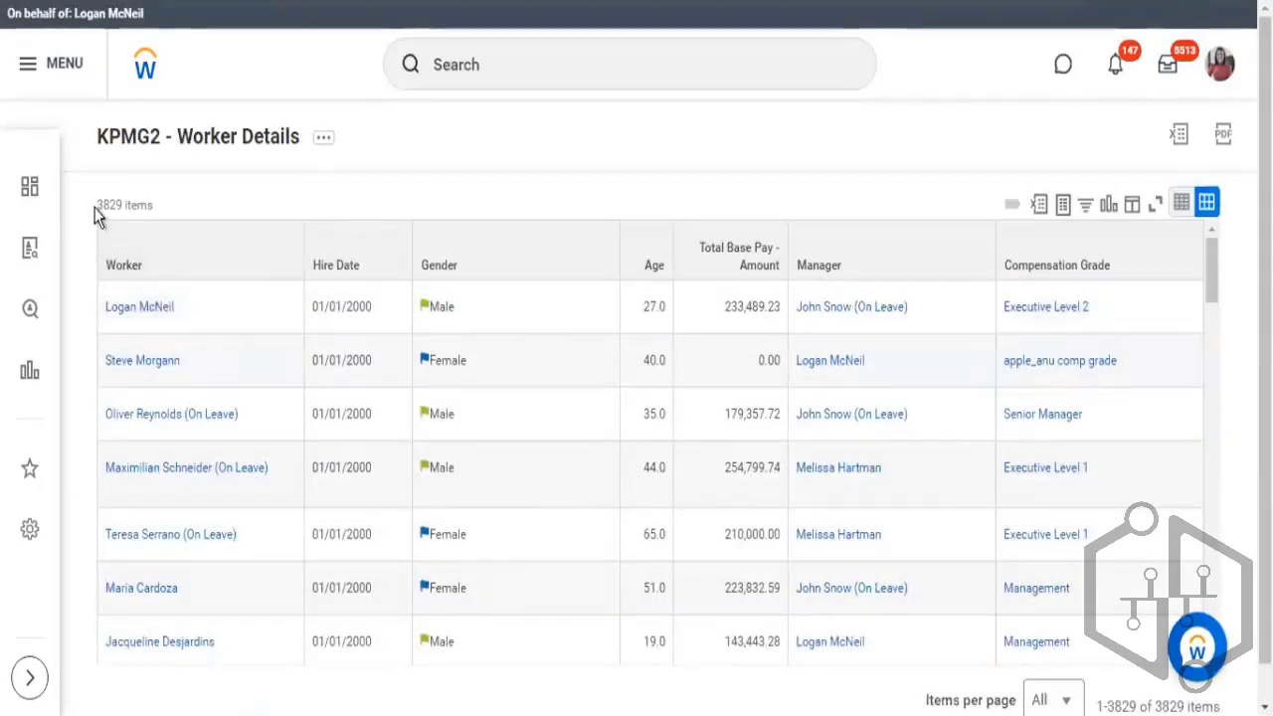
pyautogui.moveTo(97, 209); pyautogui.dragTo(119, 209)
pyautogui.moveTo(345, 309); pyautogui.dragTo(372, 308)
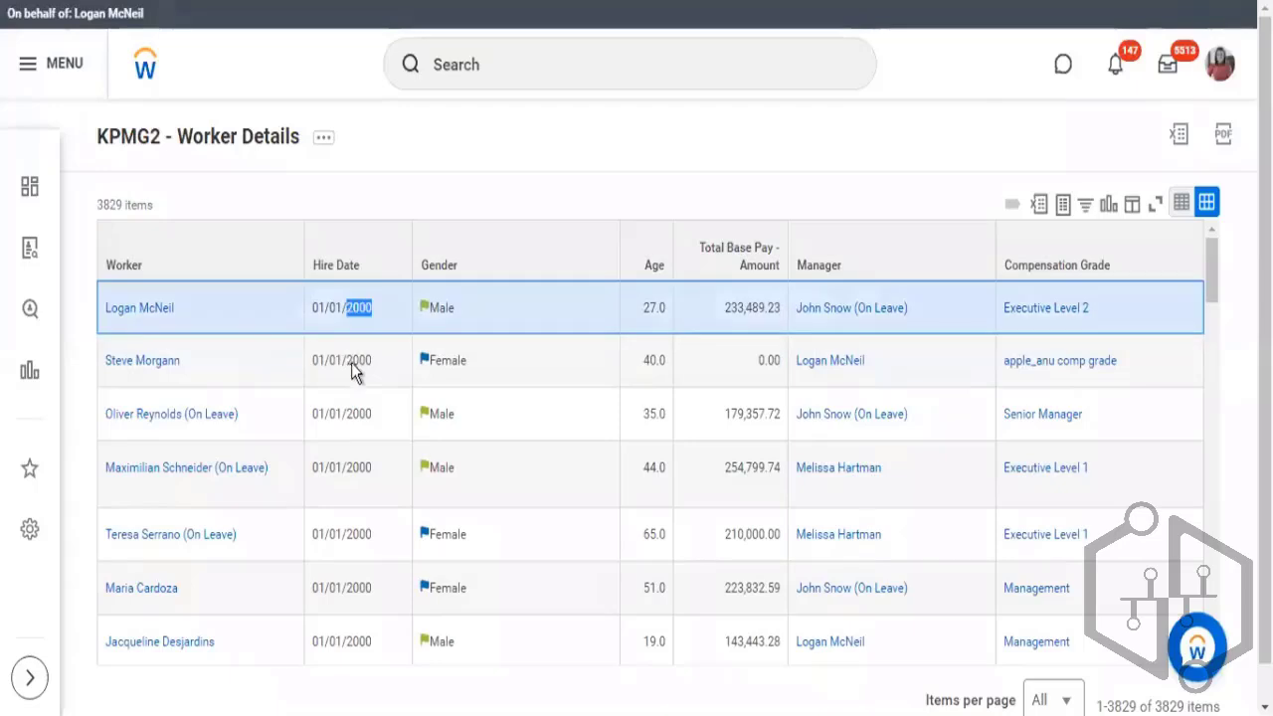
pyautogui.moveTo(347, 362); pyautogui.dragTo(366, 363)
pyautogui.moveTo(345, 413); pyautogui.dragTo(373, 414)
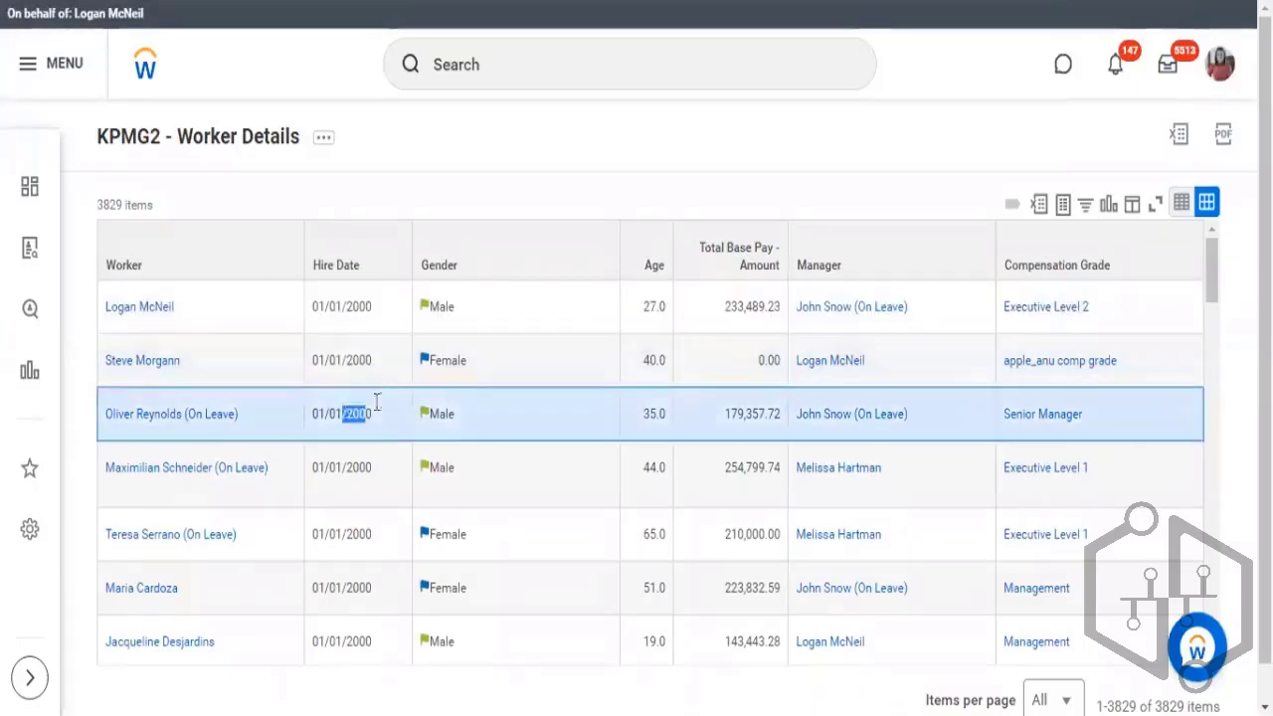
pyautogui.moveTo(440, 308); pyautogui.dragTo(430, 307)
pyautogui.click(490, 368)
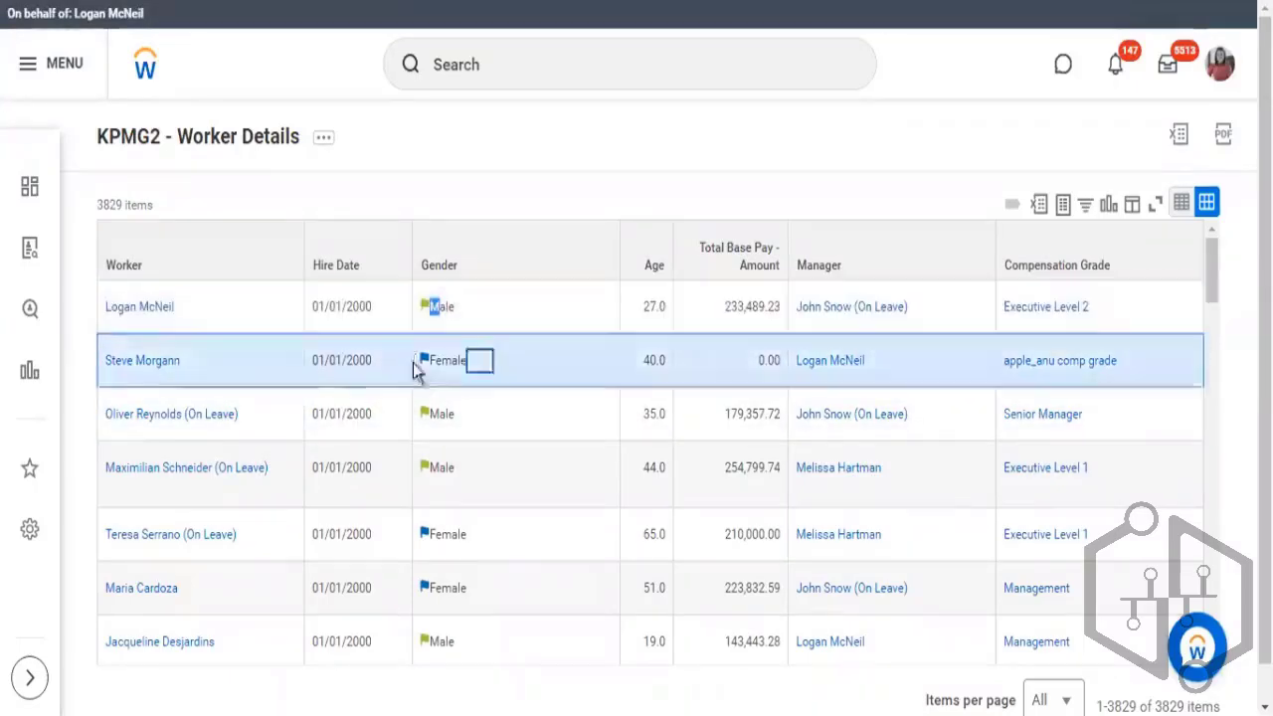
pyautogui.scroll(-3, 348, 457)
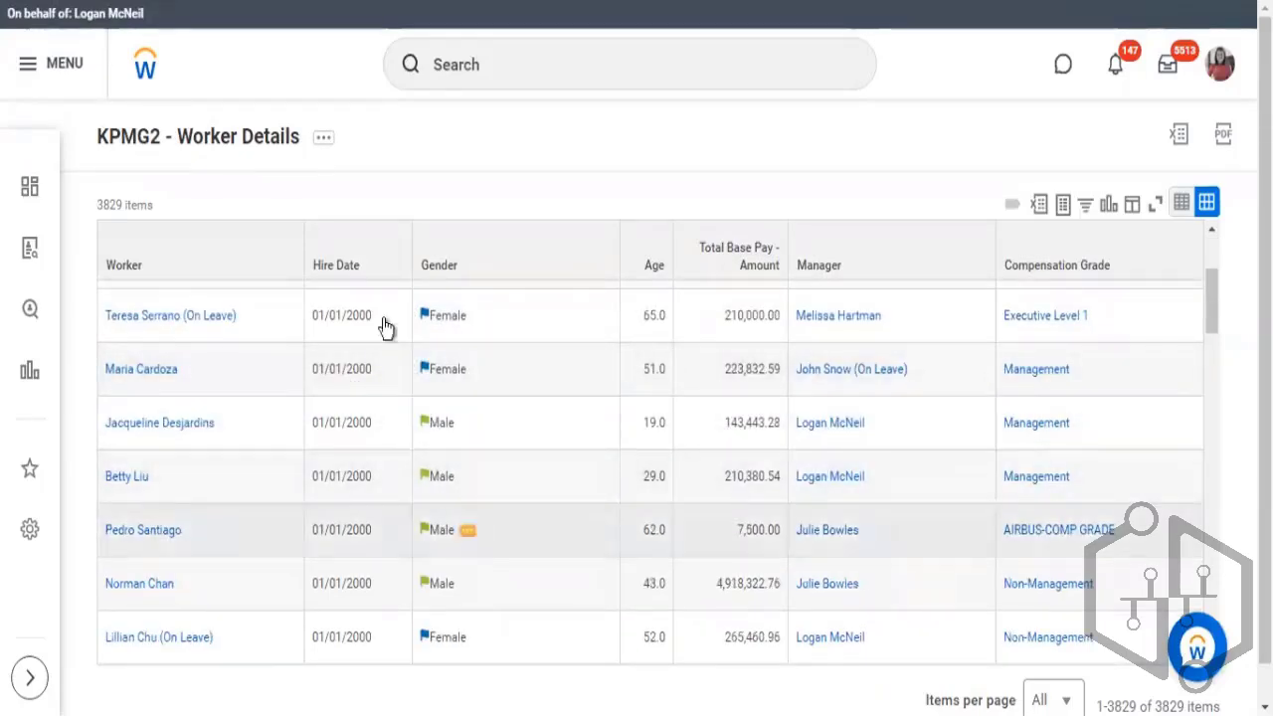
# Step: Filter the results' Hire Date column with the condition is on or after 01/01/2022
pyautogui.click(358, 271)
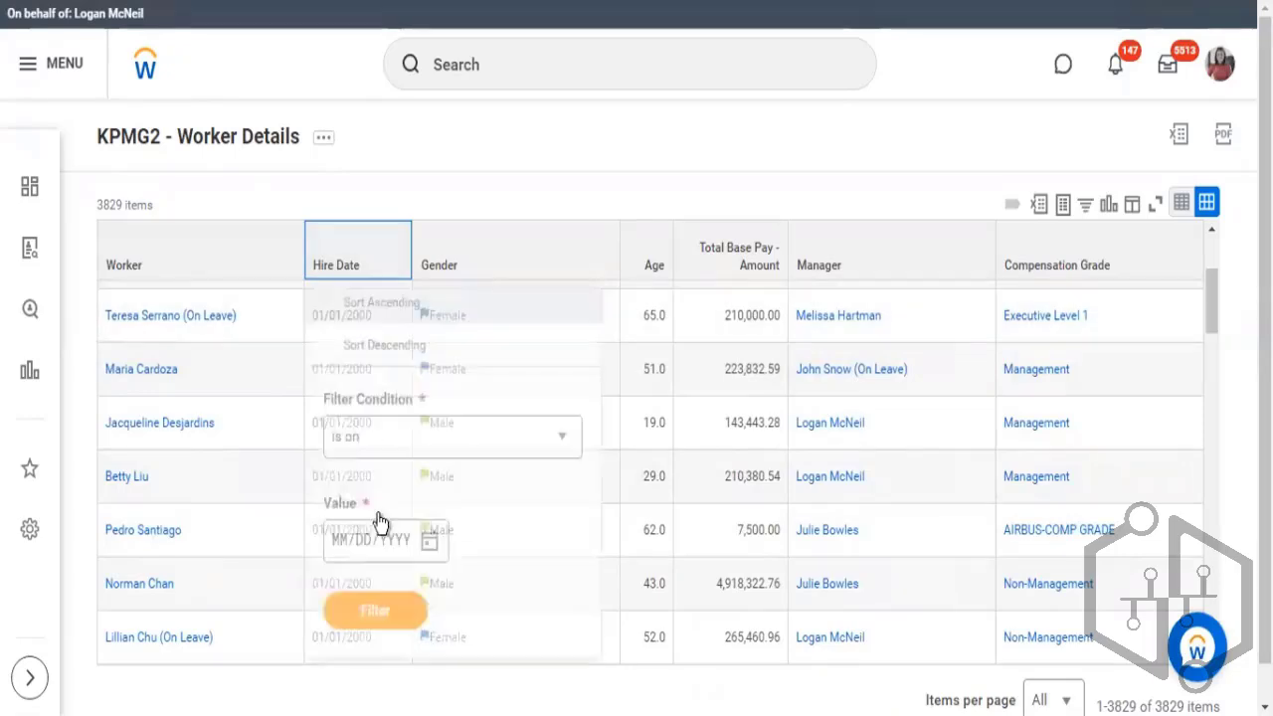
pyautogui.click(452, 445)
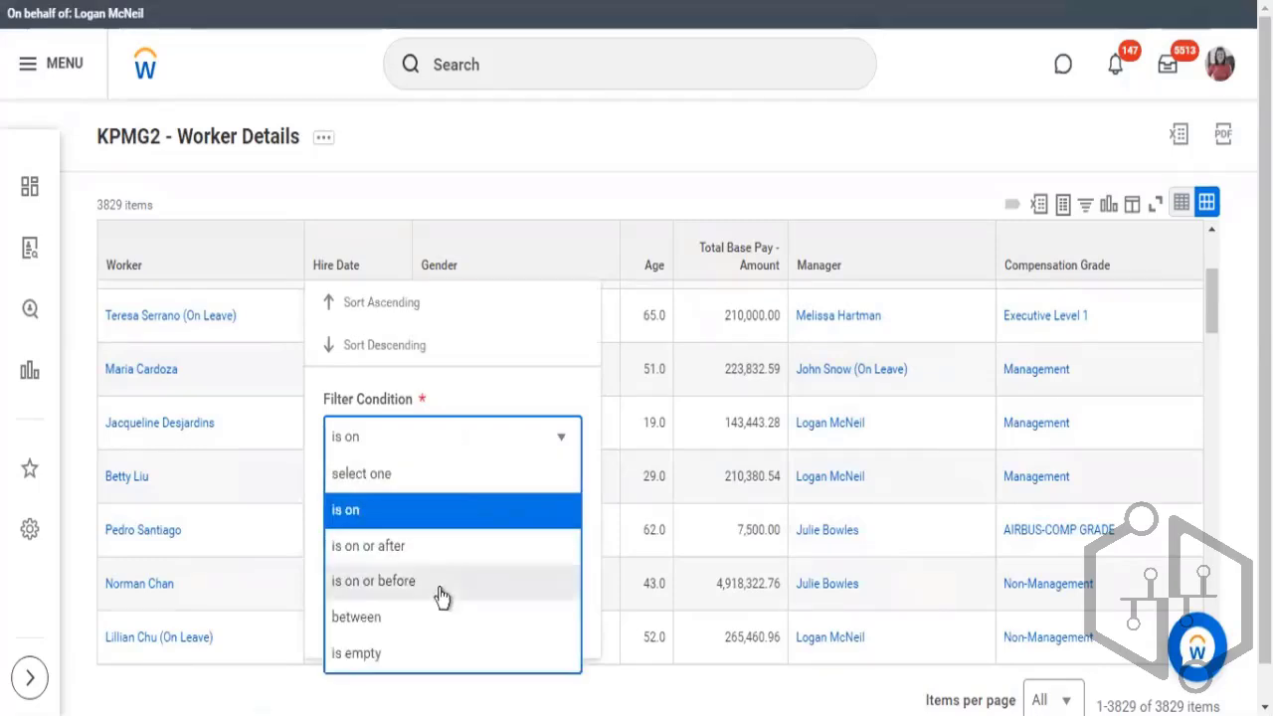
pyautogui.click(396, 549)
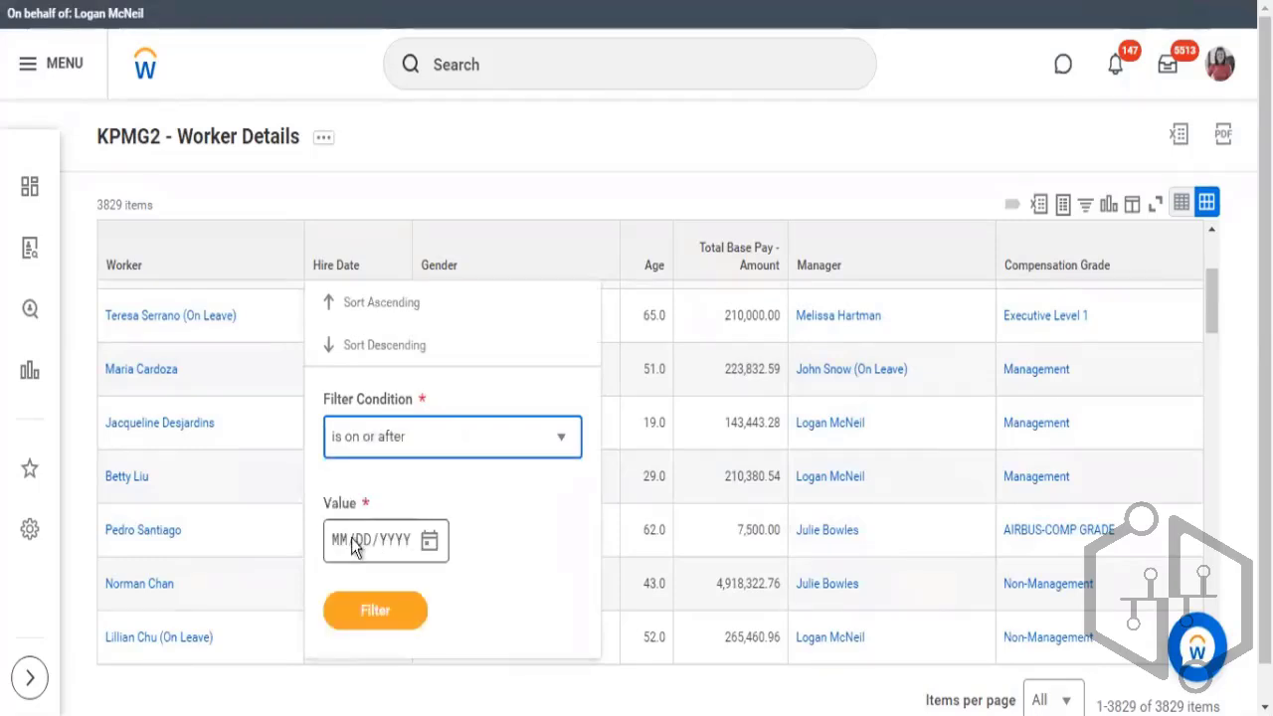
pyautogui.click(348, 549)
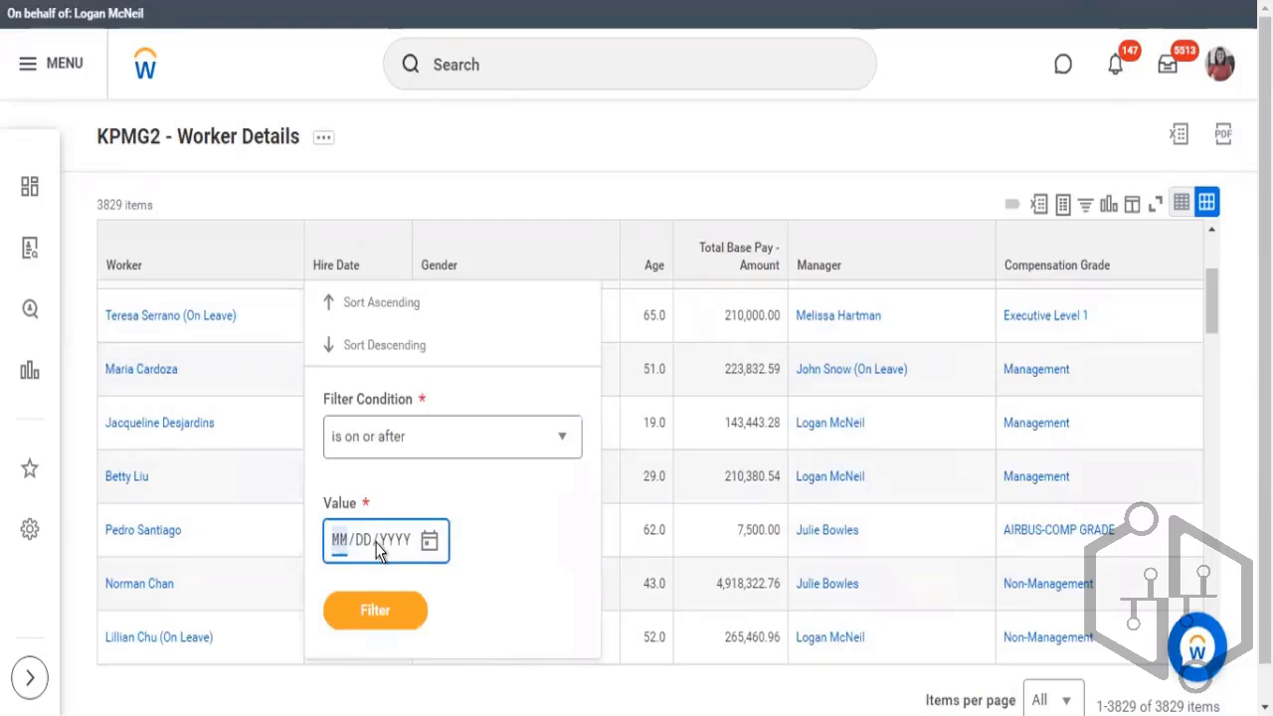
pyautogui.write('01/01/0022')
pyautogui.click(374, 612)
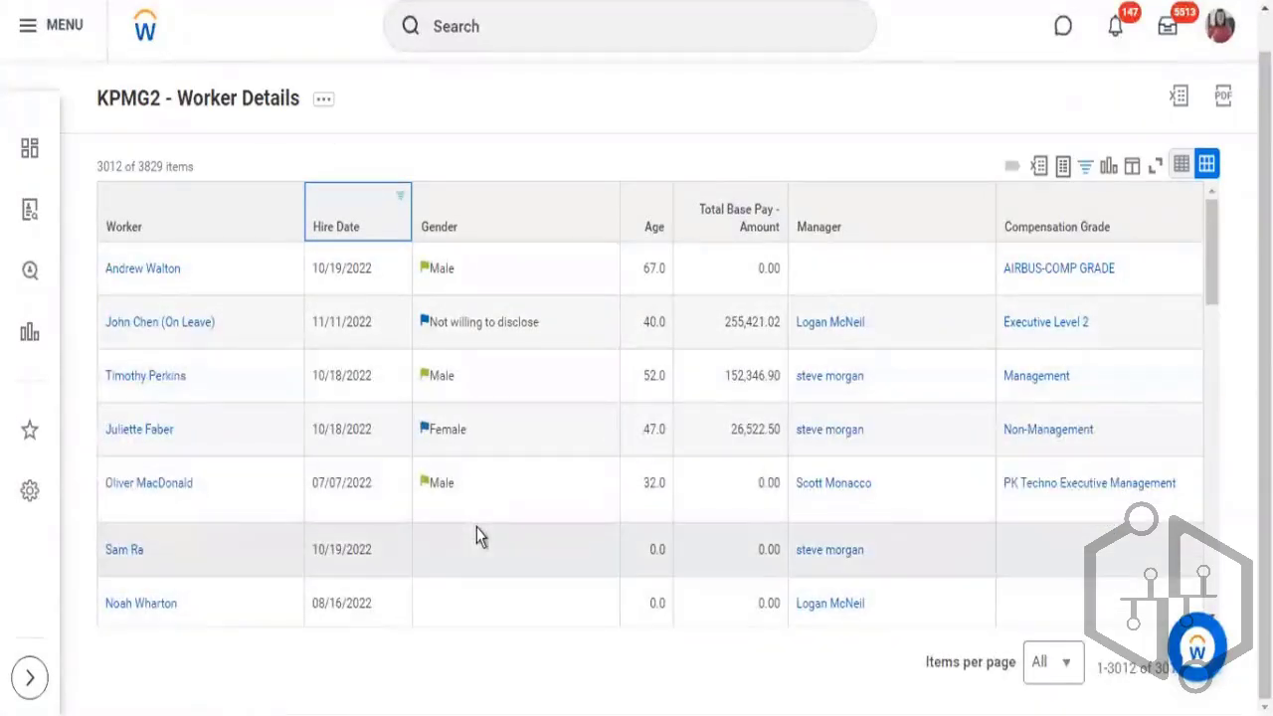
# Step: Look through the filtered results, comparing each worker's Hire Date with the Gender column, including blank entries
pyautogui.scroll(-2, 420, 510)
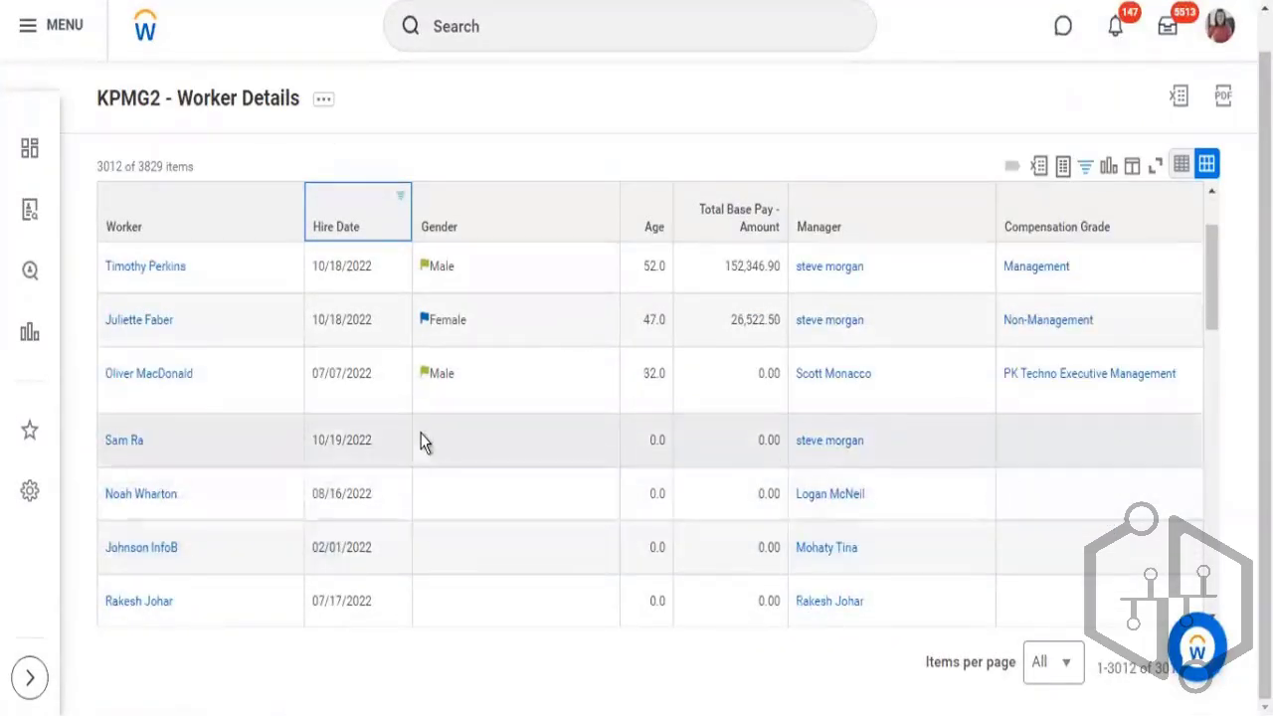
pyautogui.scroll(-2, 392, 440)
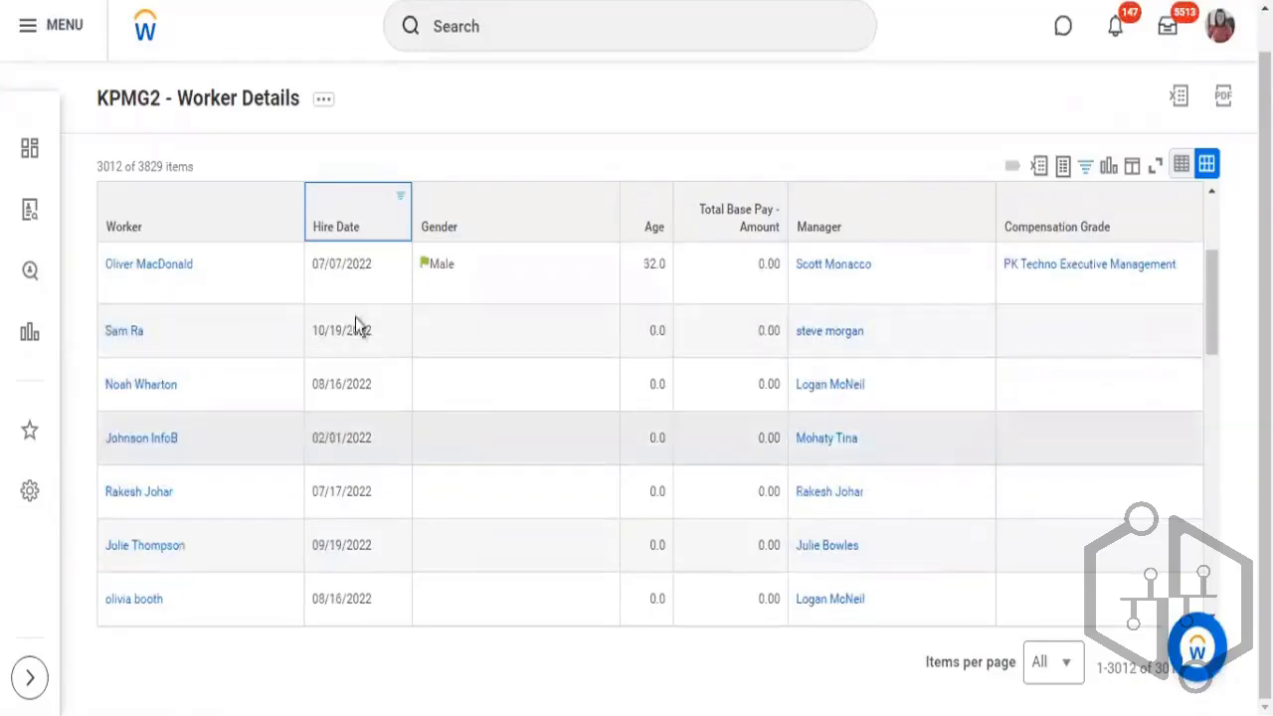
pyautogui.scroll(-3, 392, 511)
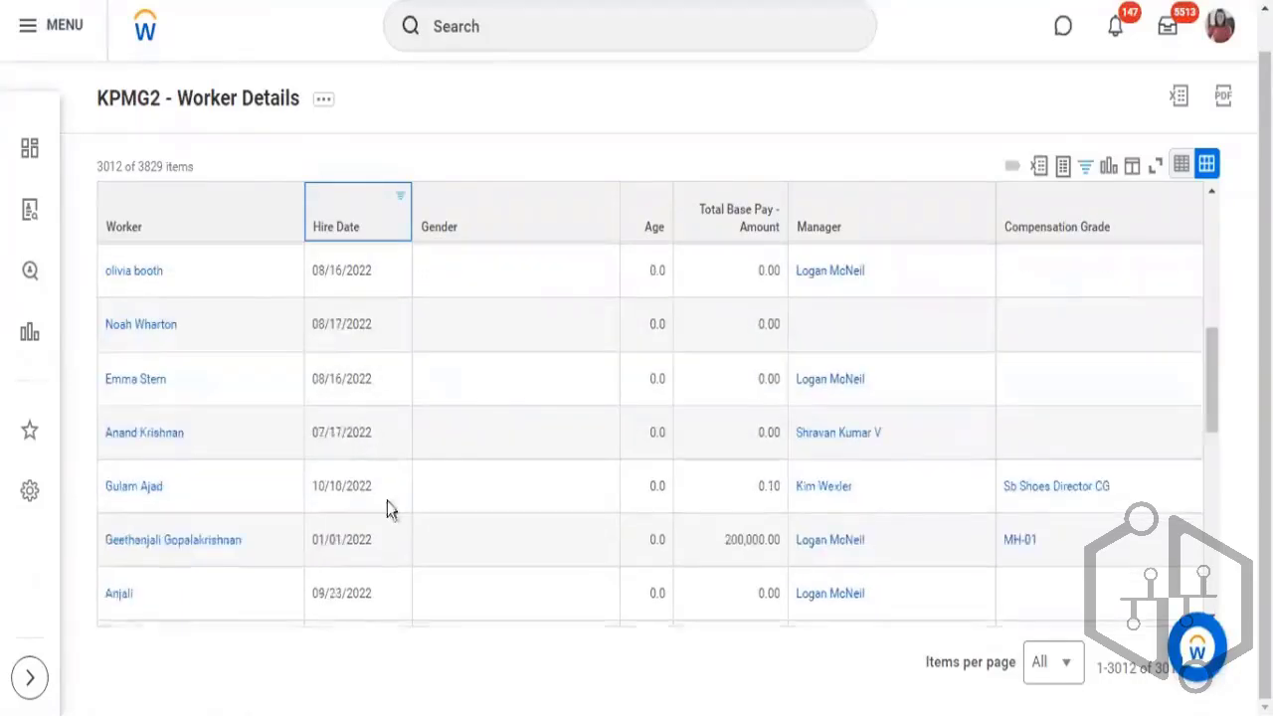
pyautogui.scroll(-3, 457, 449)
pyautogui.scroll(-4, 472, 453)
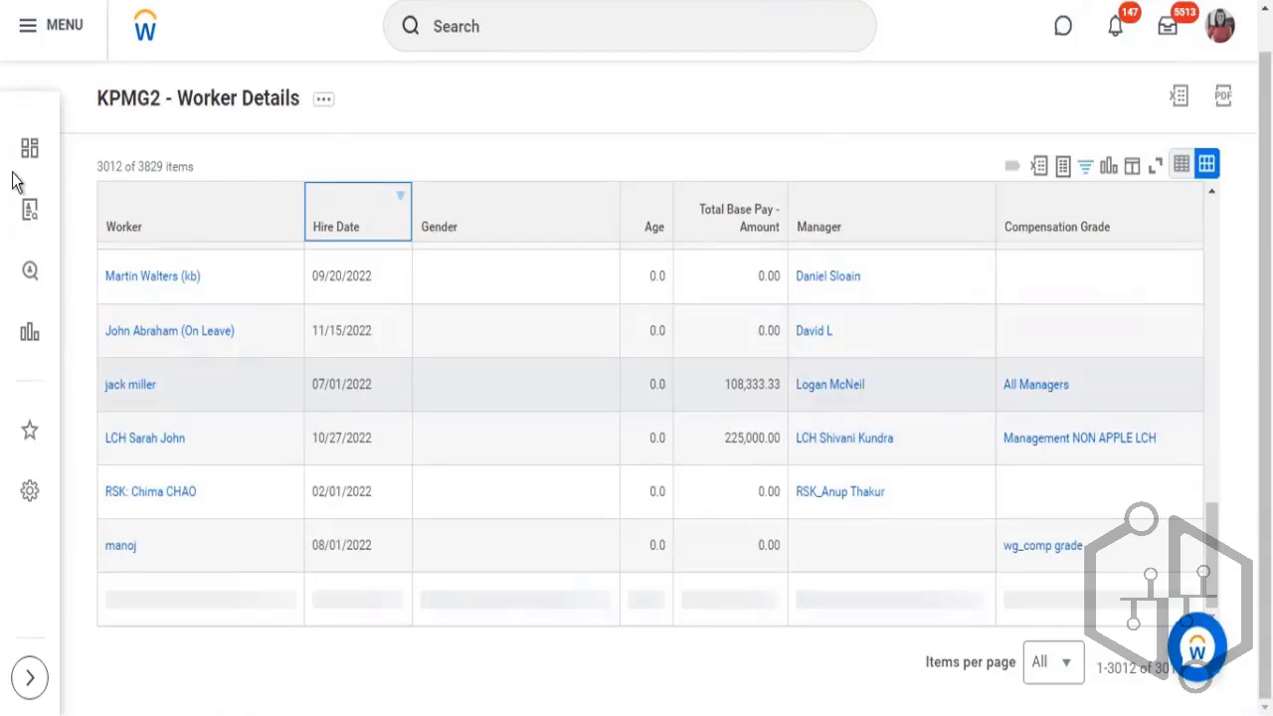
pyautogui.hotkey('alt', 'Tab')
pyautogui.hotkey('alt', 'Tab')
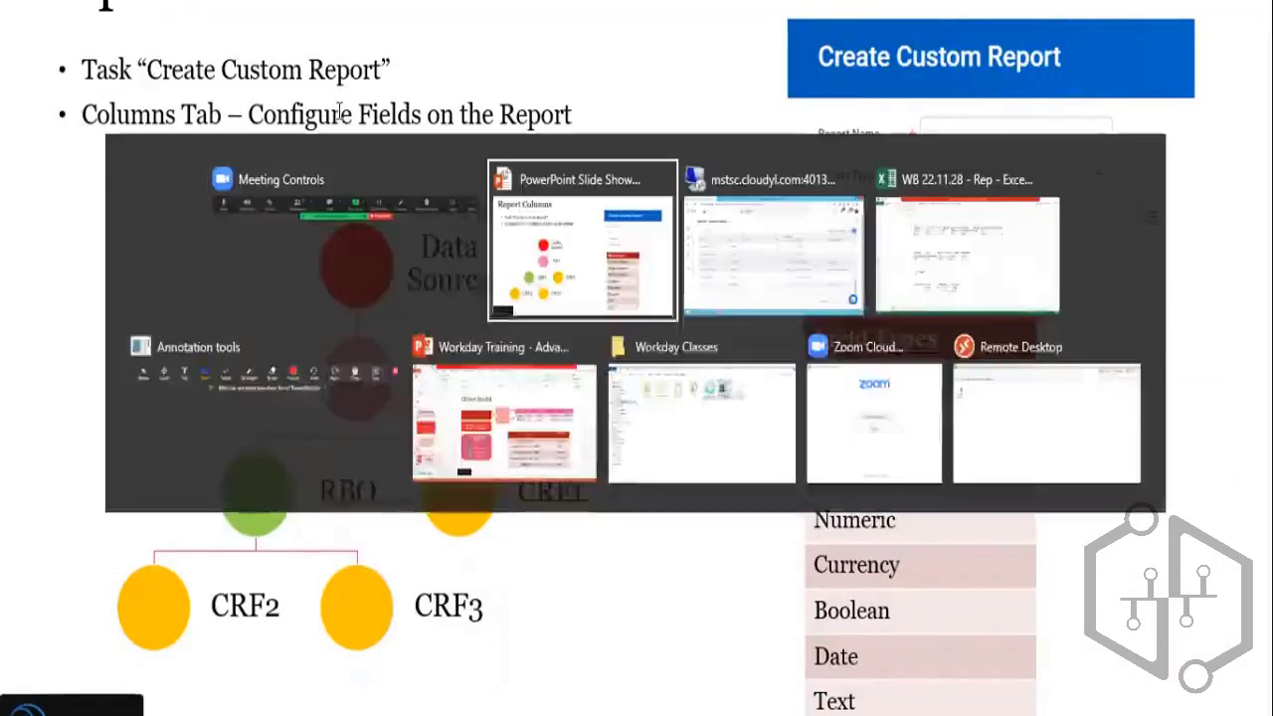
pyautogui.hotkey('alt', 'Tab')
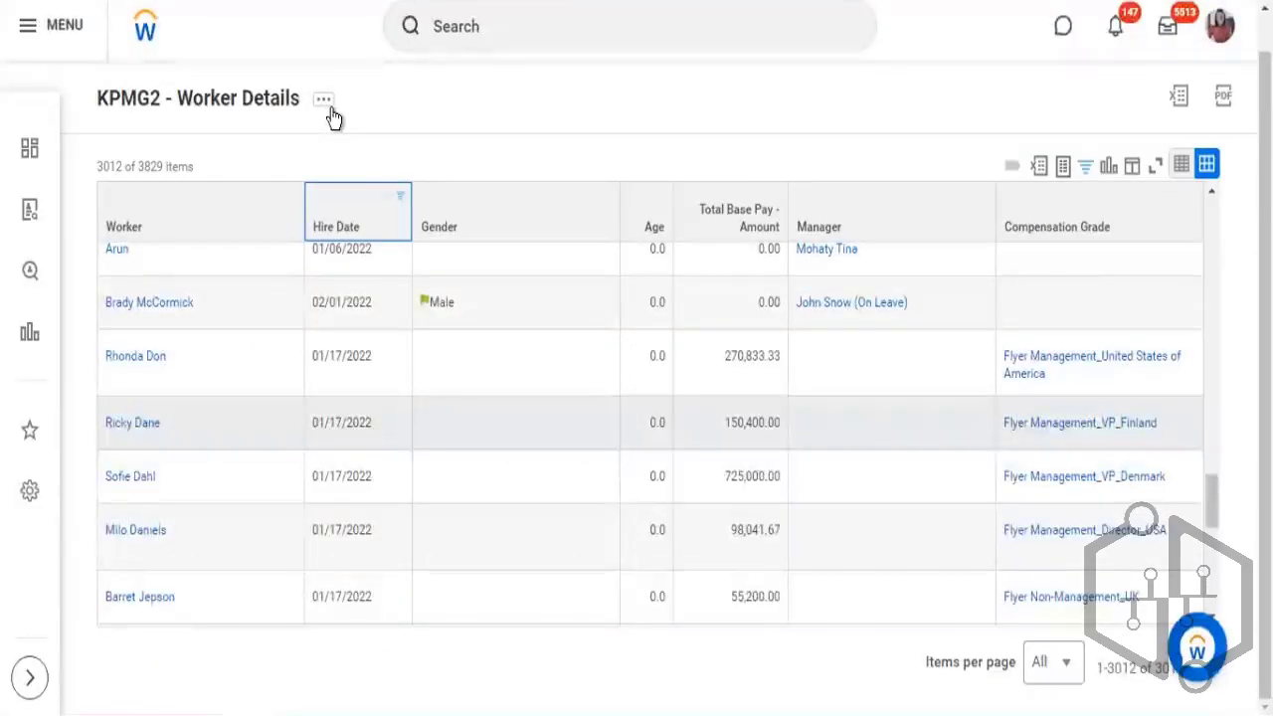
# Step: Open the KPMG2 - Worker Details custom report for editing and show its filter conditions
pyautogui.click(333, 109)
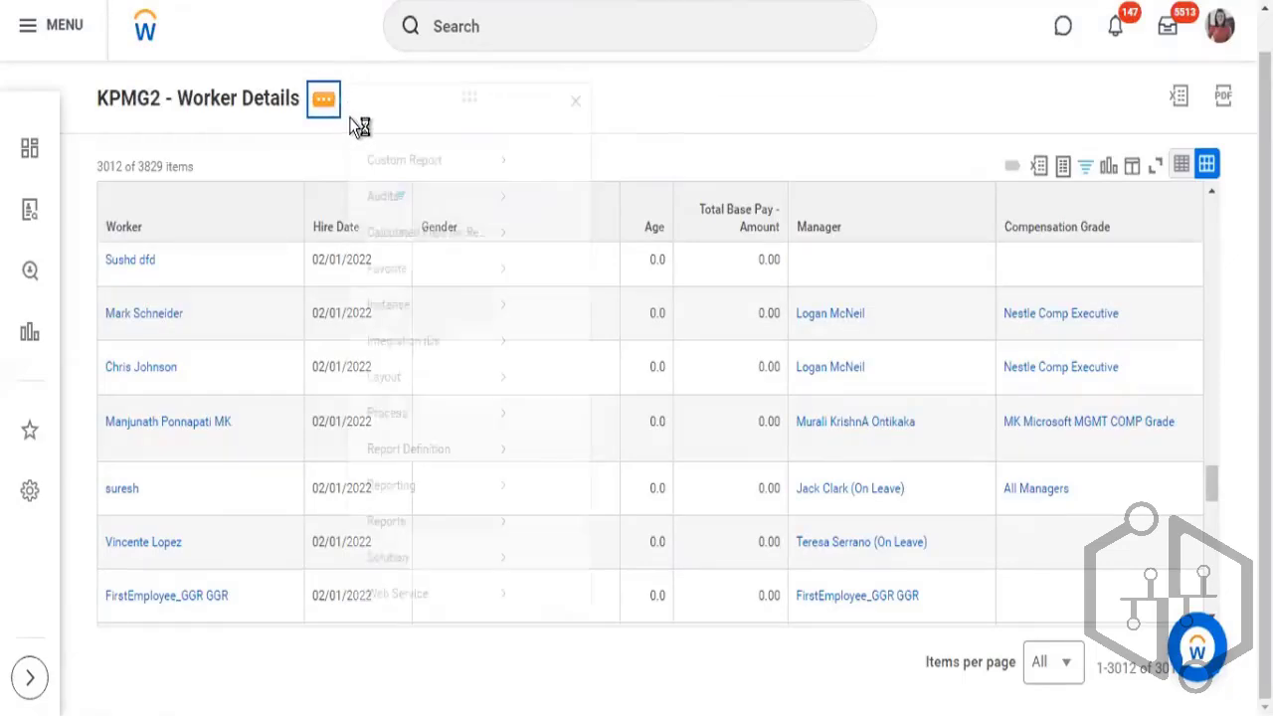
pyautogui.moveTo(507, 192)
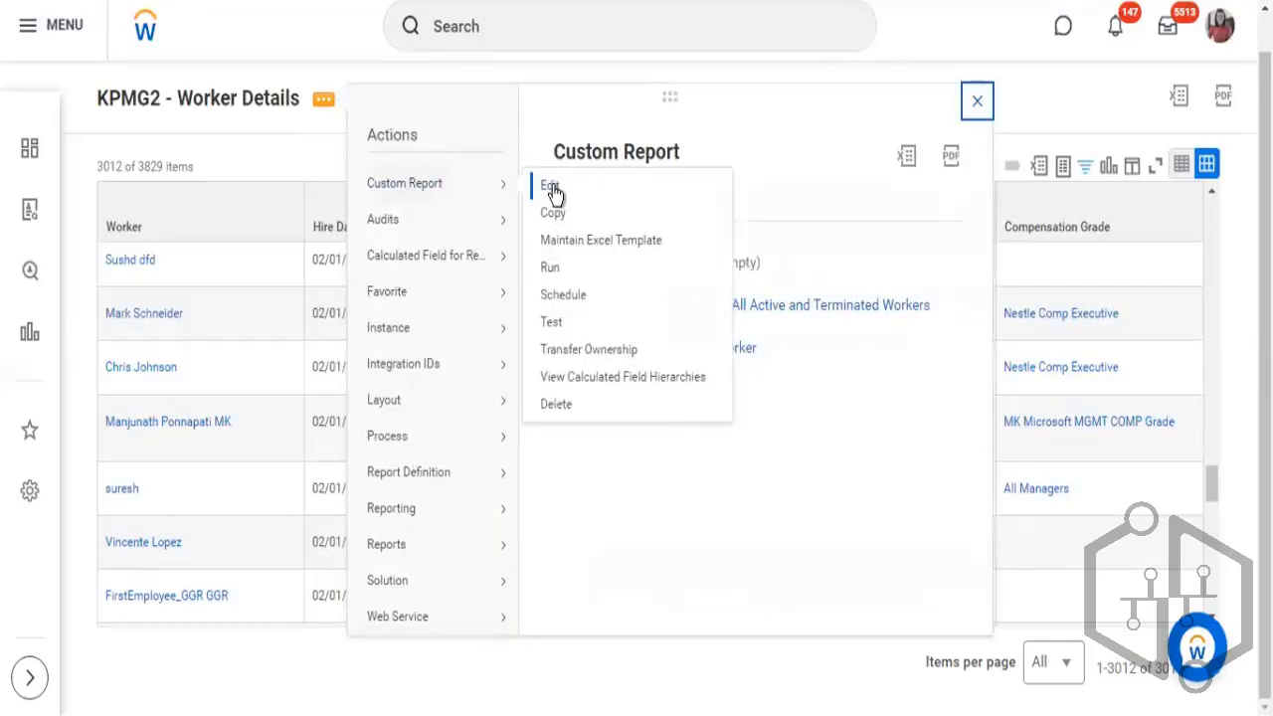
pyautogui.click(553, 189)
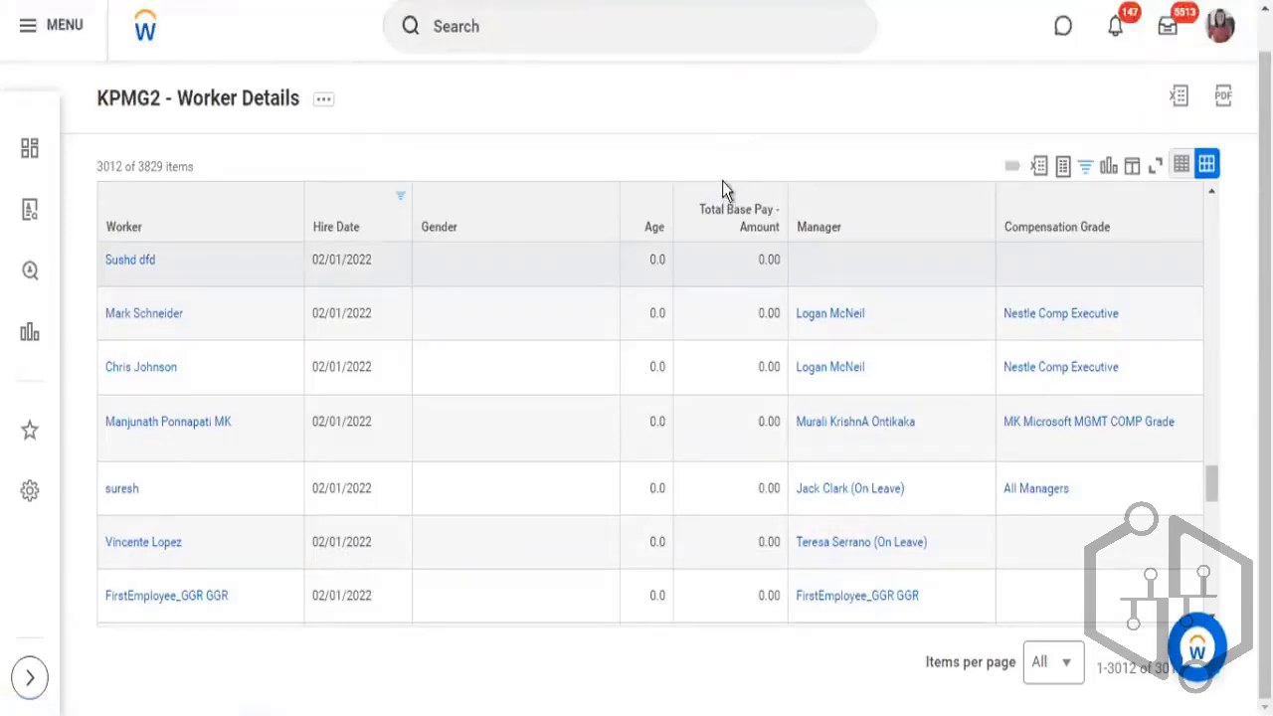
pyautogui.scroll(-4, 719, 195)
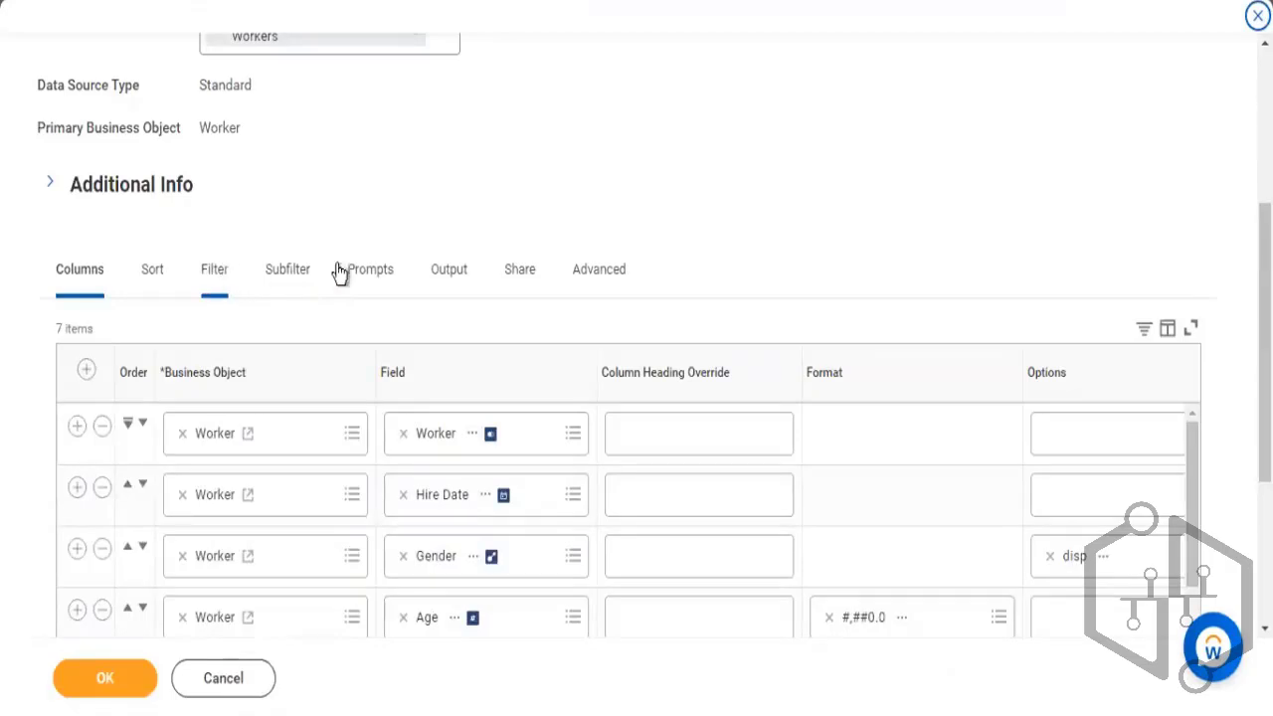
pyautogui.click(669, 218)
pyautogui.scroll(-3, 765, 199)
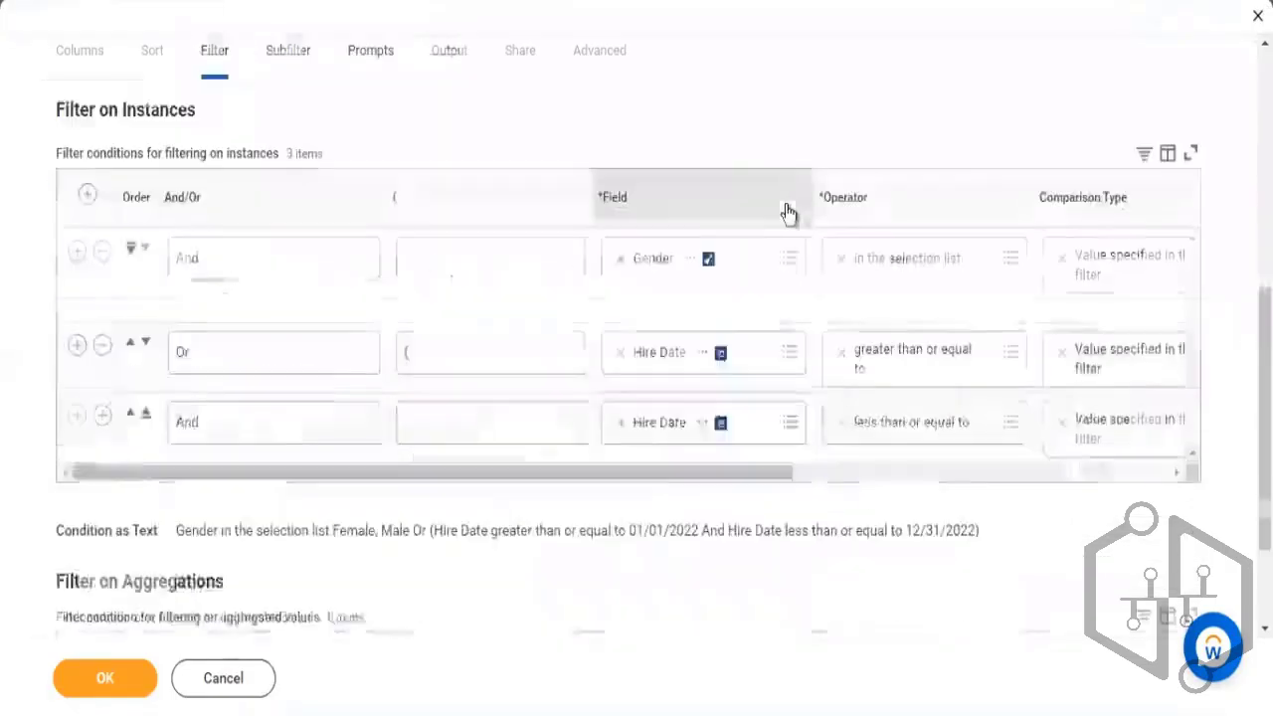
# Step: Examine the Comparison Type and Comparison Value columns of the Gender and Hire Date filter conditions
pyautogui.scroll(-2, 773, 475)
pyautogui.moveTo(761, 320); pyautogui.dragTo(1029, 347)
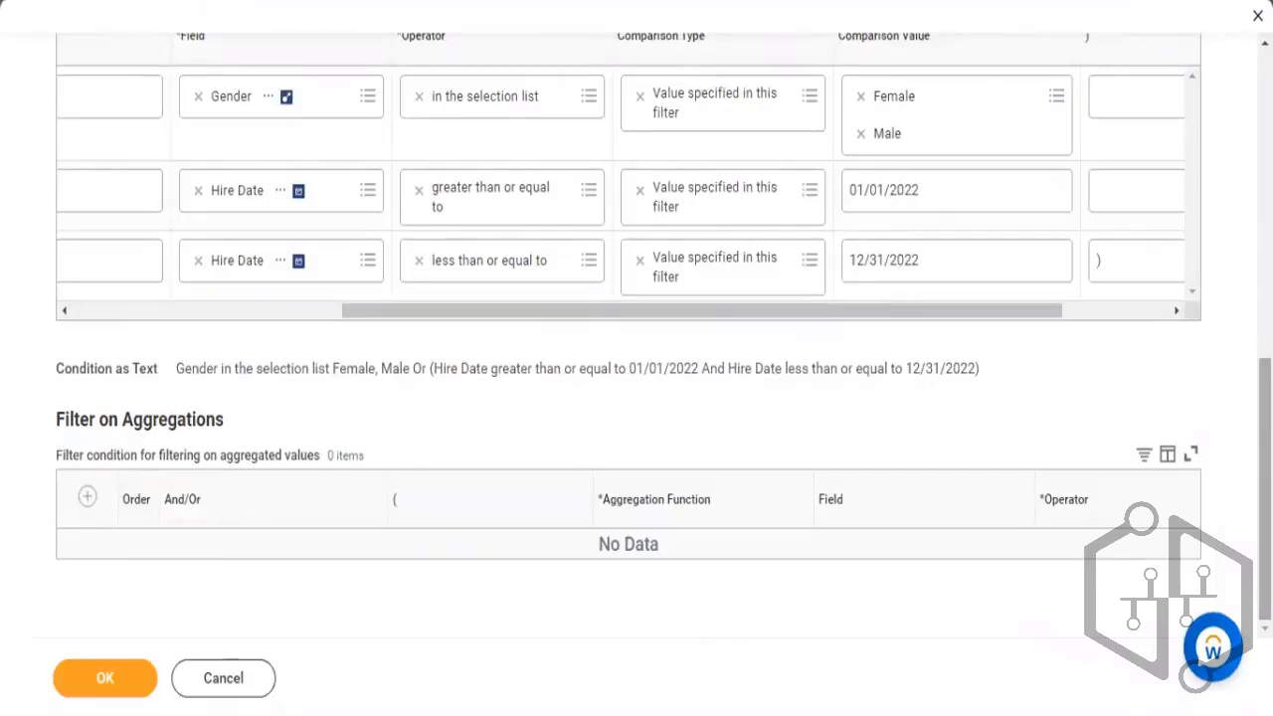
pyautogui.scroll(4, 1182, 394)
pyautogui.scroll(-3, 1183, 395)
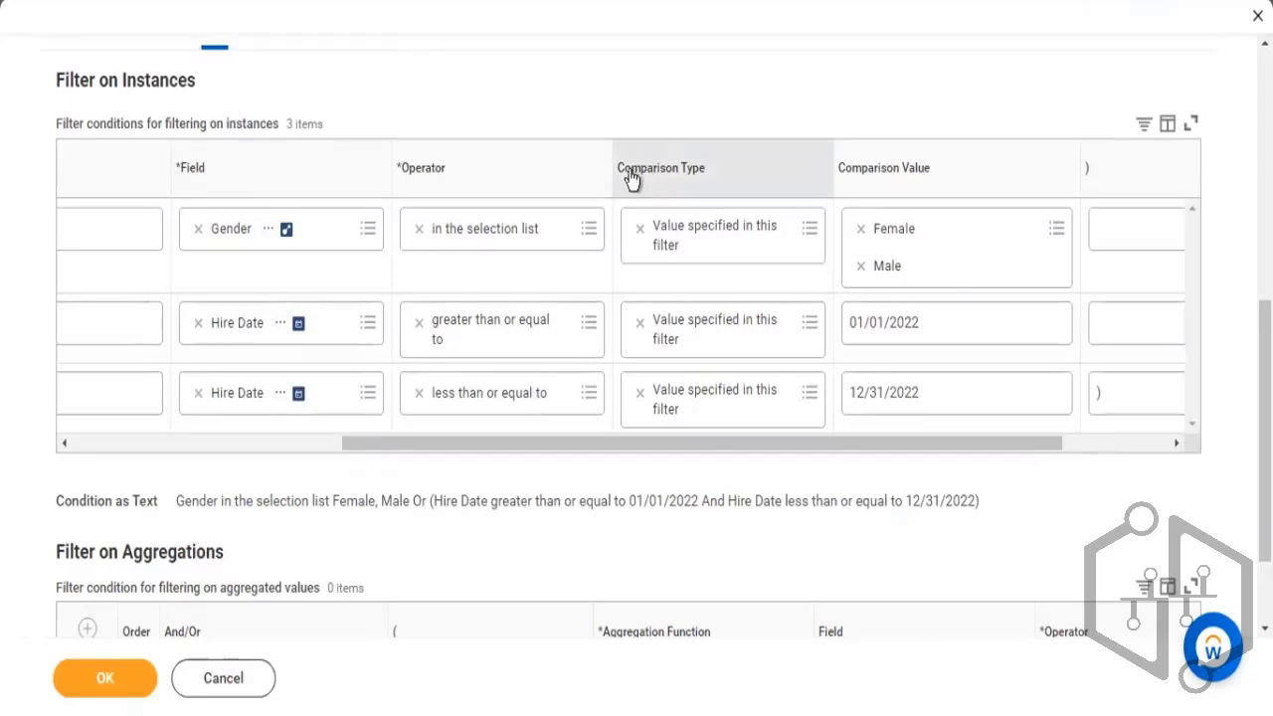
pyautogui.moveTo(624, 170); pyautogui.dragTo(703, 171)
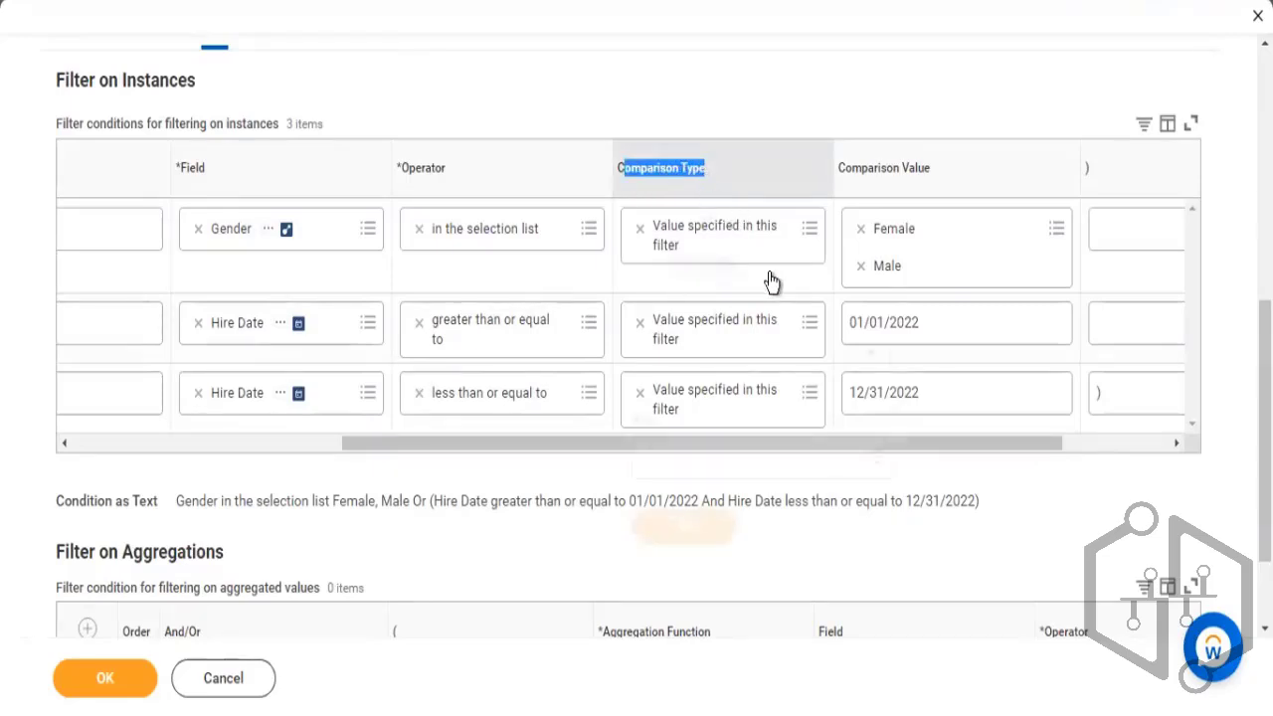
pyautogui.click(744, 61)
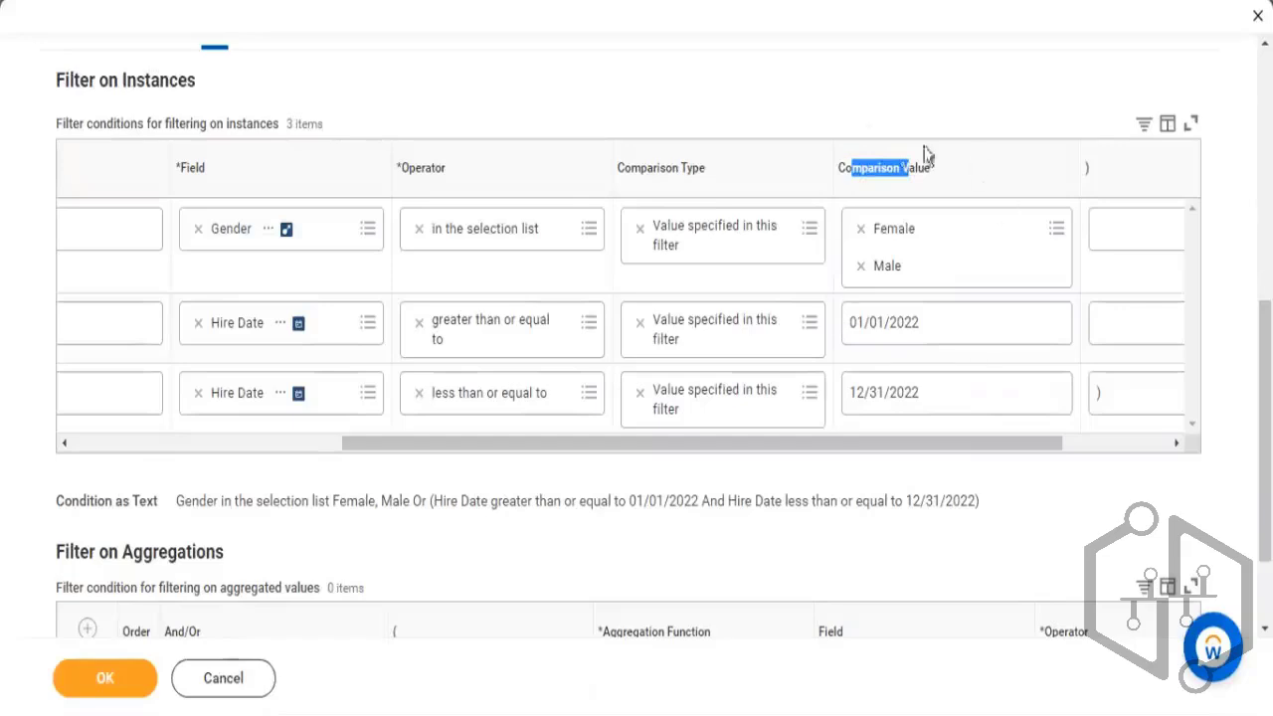
pyautogui.click(791, 84)
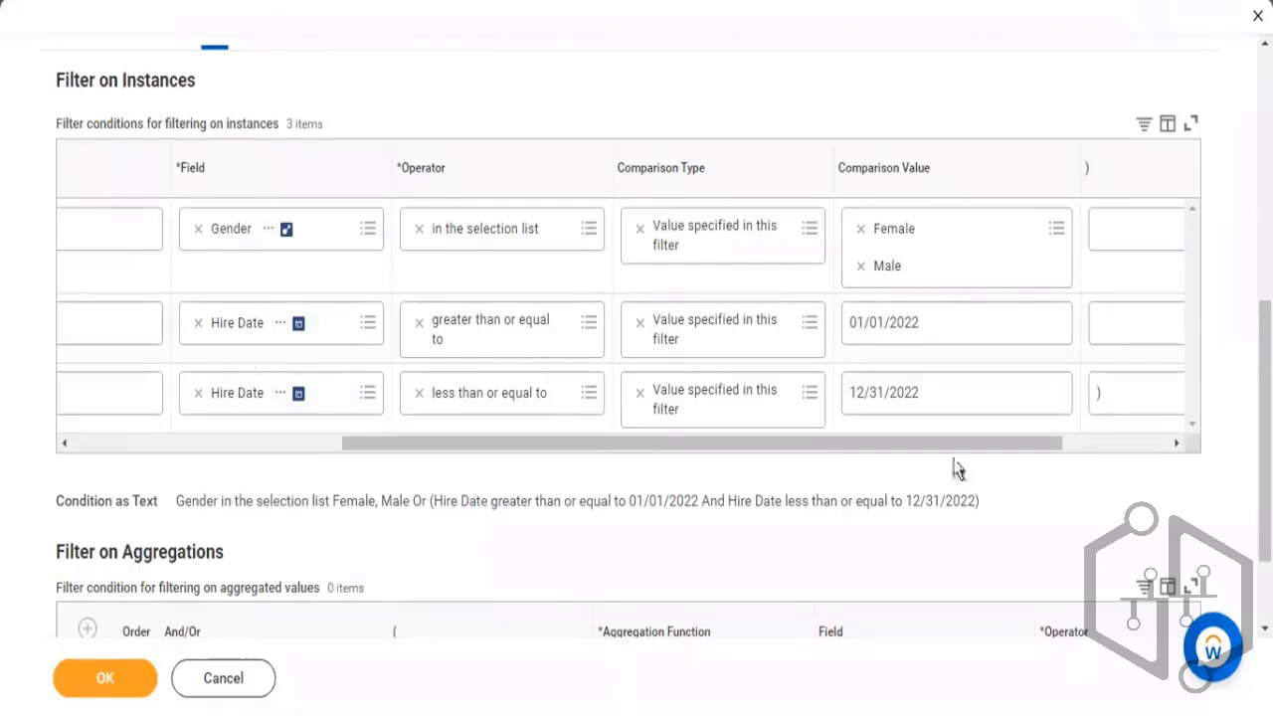
# Step: Change the comparison type of the Hire Date less than or equal to condition to Value from another field
pyautogui.click(813, 395)
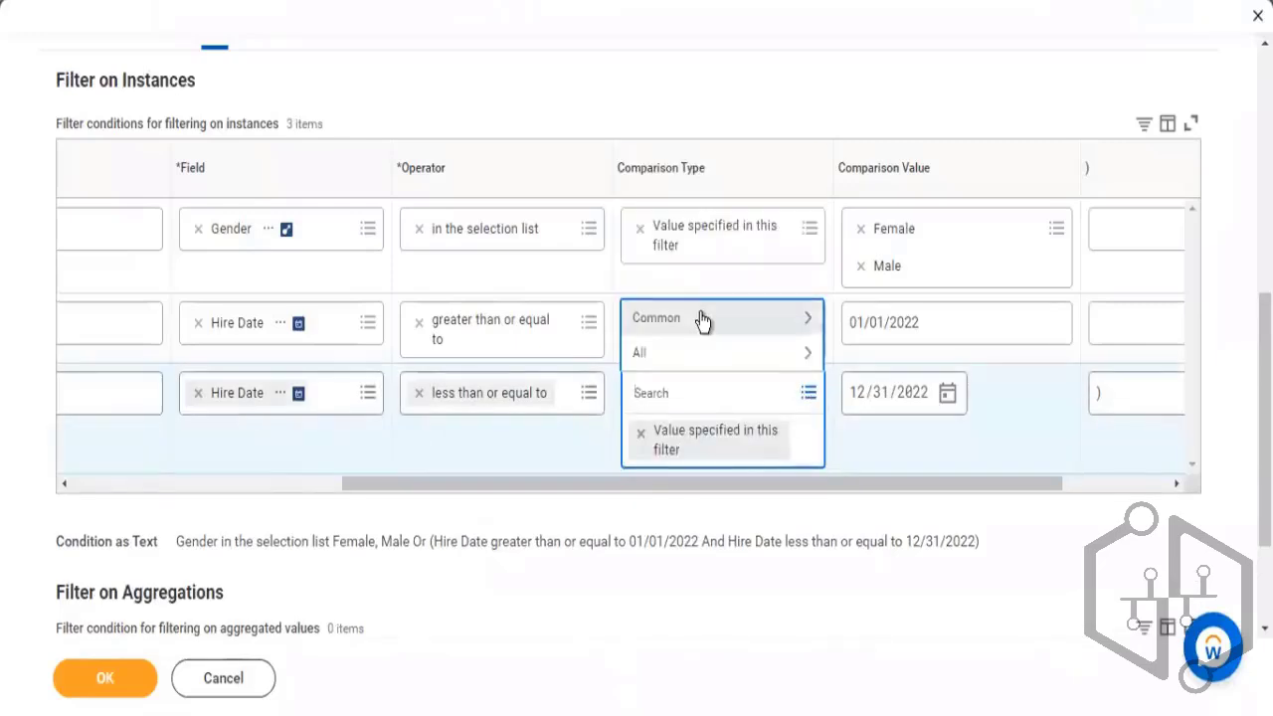
pyautogui.click(701, 318)
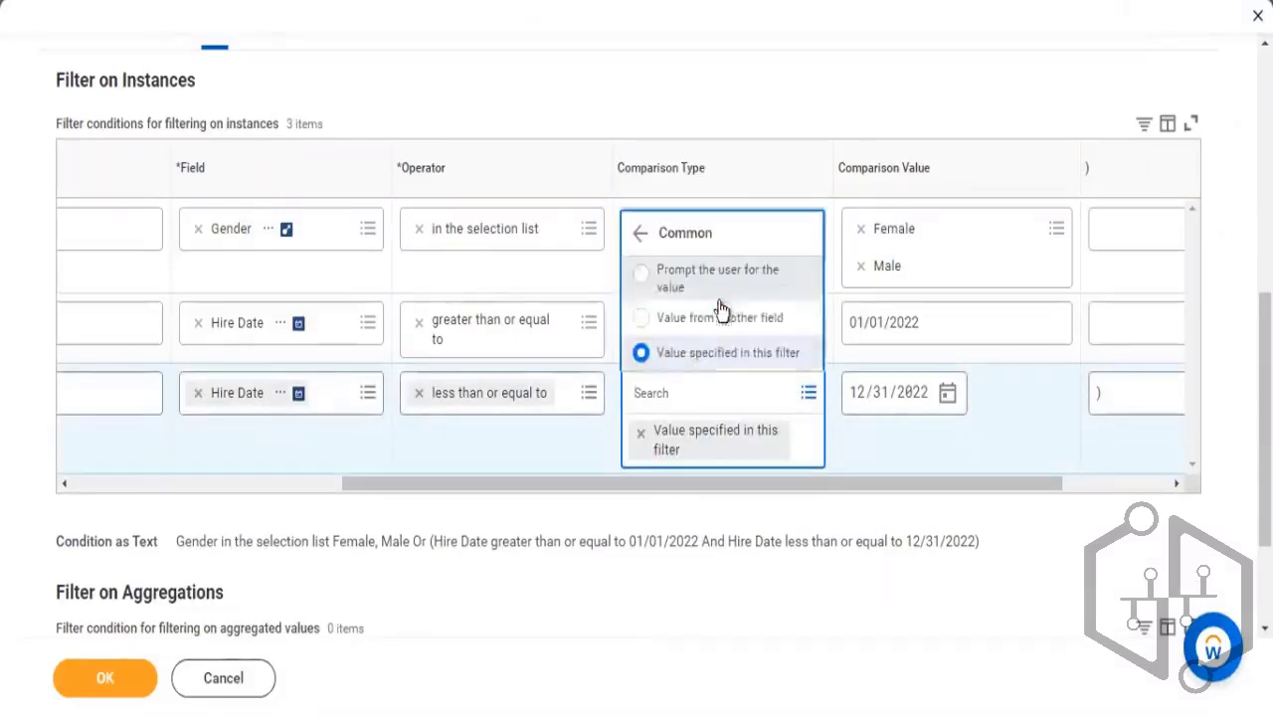
pyautogui.click(718, 320)
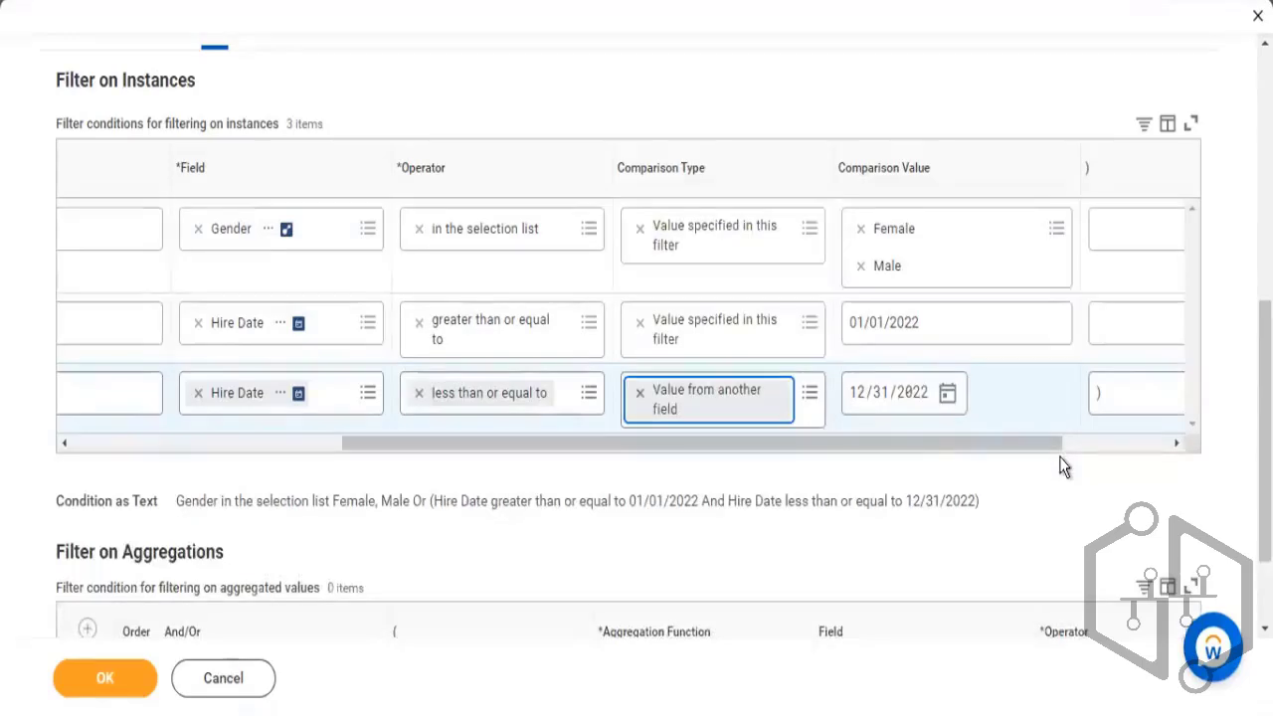
# Step: Find the Today field, check its description, and select it as the comparison value of the last Hire Date condition
pyautogui.click(888, 400)
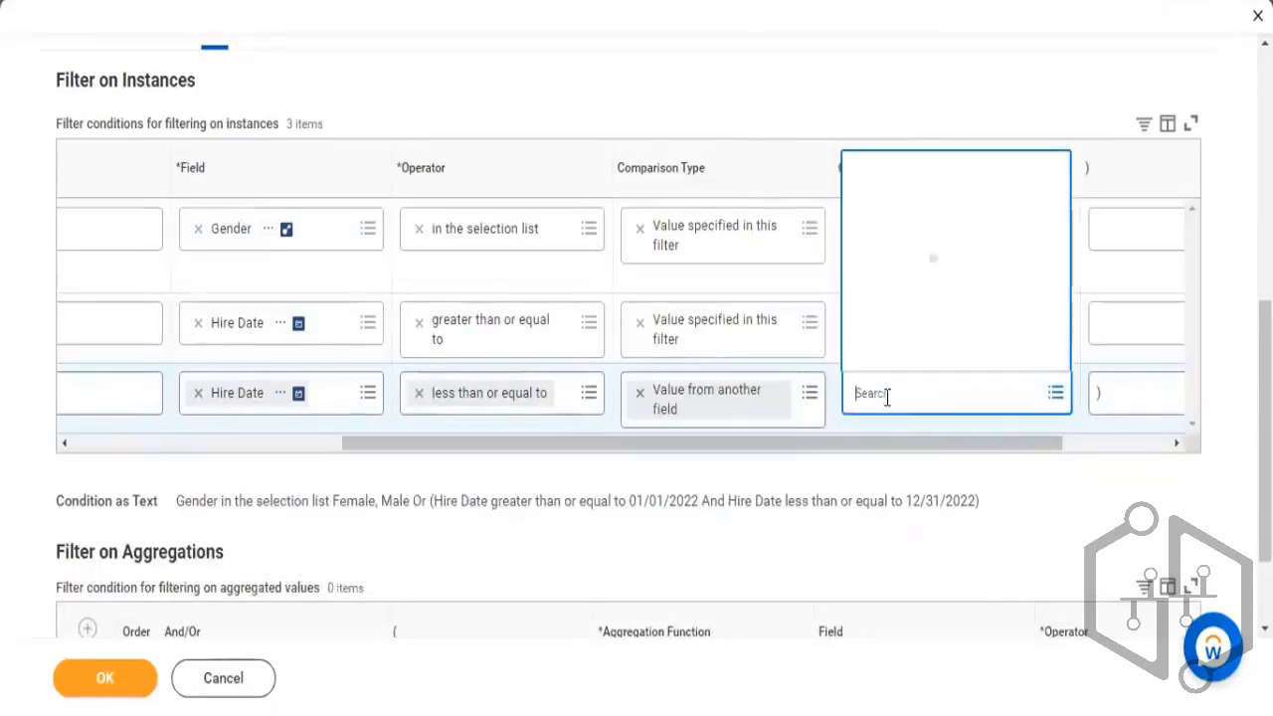
pyautogui.write('today')
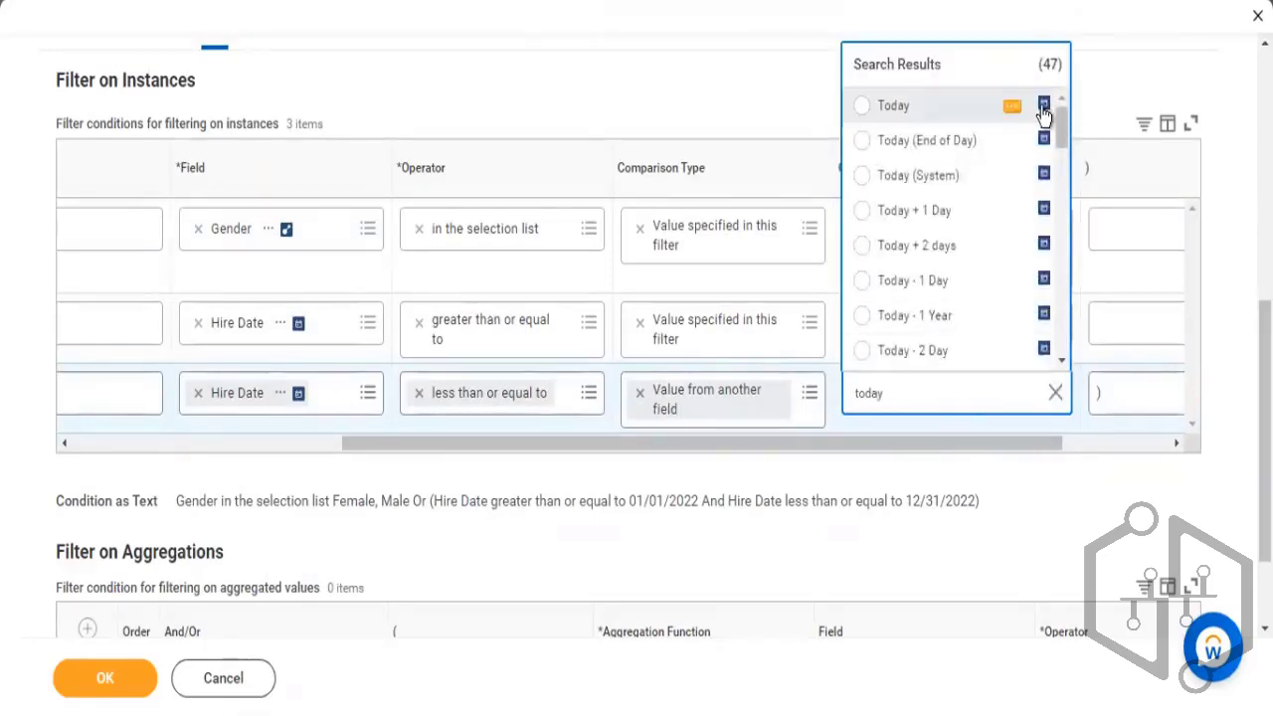
pyautogui.click(1012, 107)
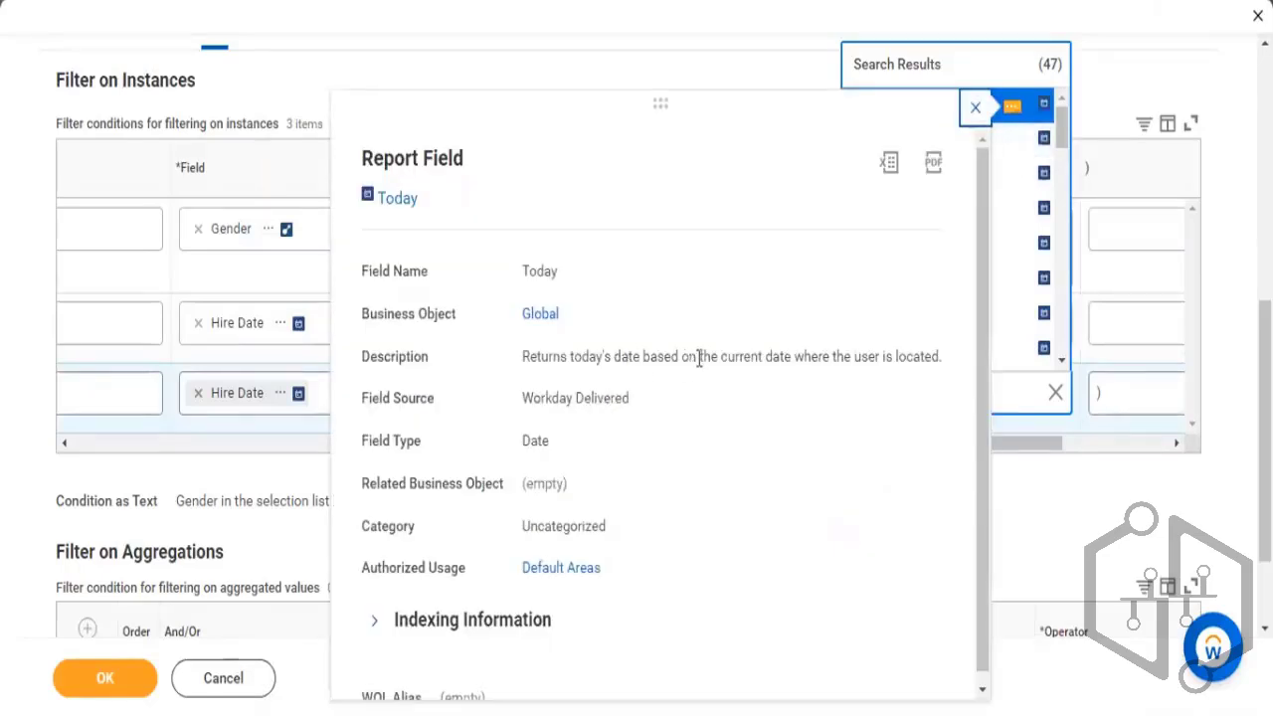
pyautogui.moveTo(687, 357); pyautogui.dragTo(799, 361)
pyautogui.click(974, 109)
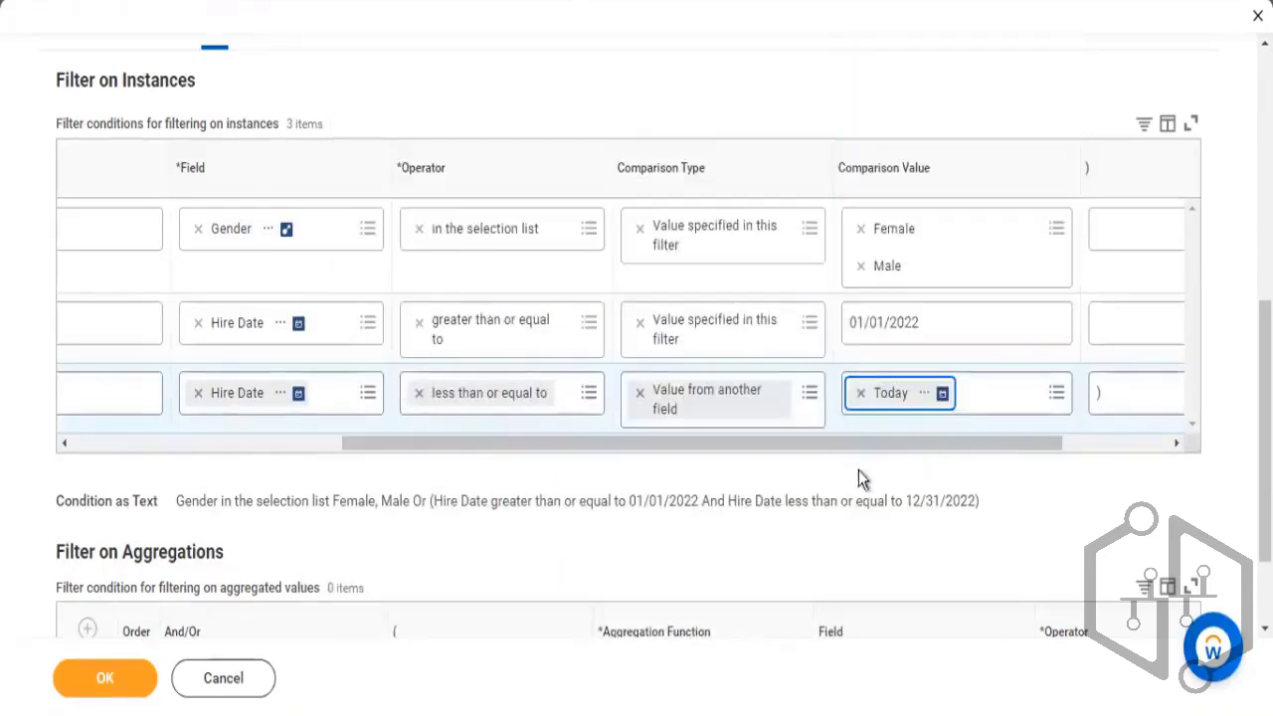
# Step: Set the Hire Date greater than or equal to condition to And, and remove its opening parenthesis
pyautogui.moveTo(863, 452); pyautogui.dragTo(834, 455)
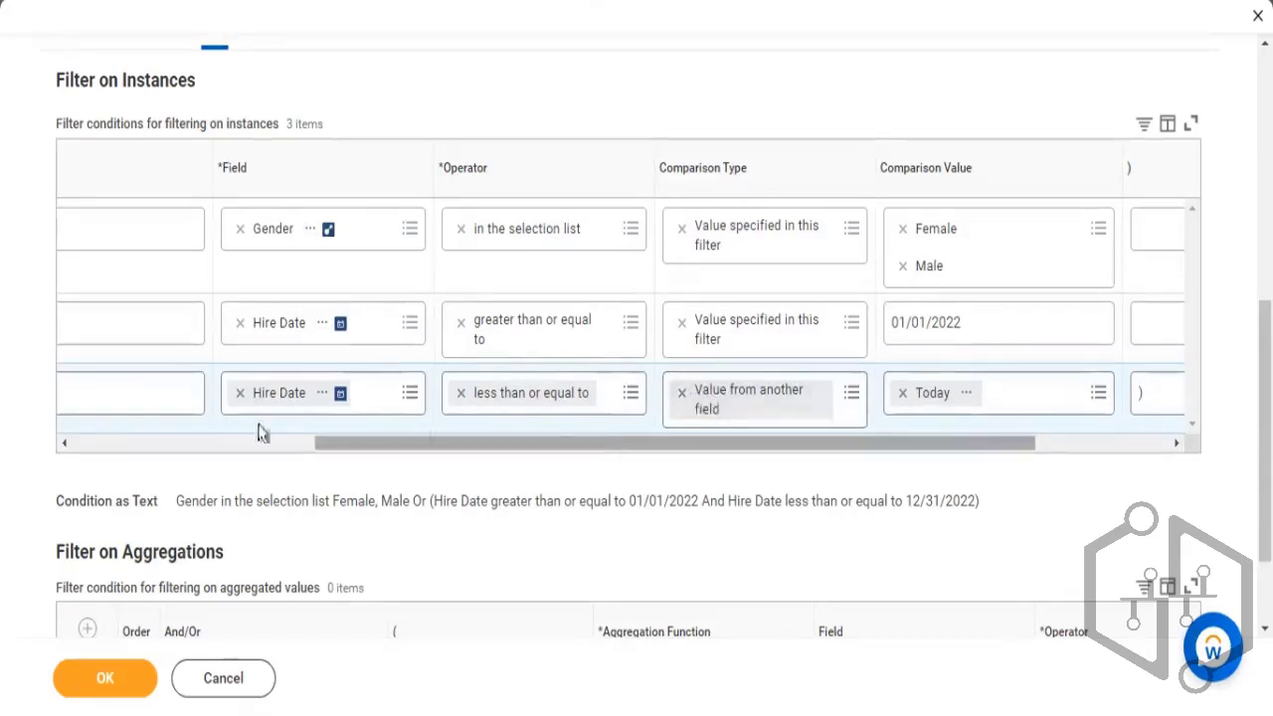
pyautogui.hscroll(-5, 258, 430)
pyautogui.click(306, 336)
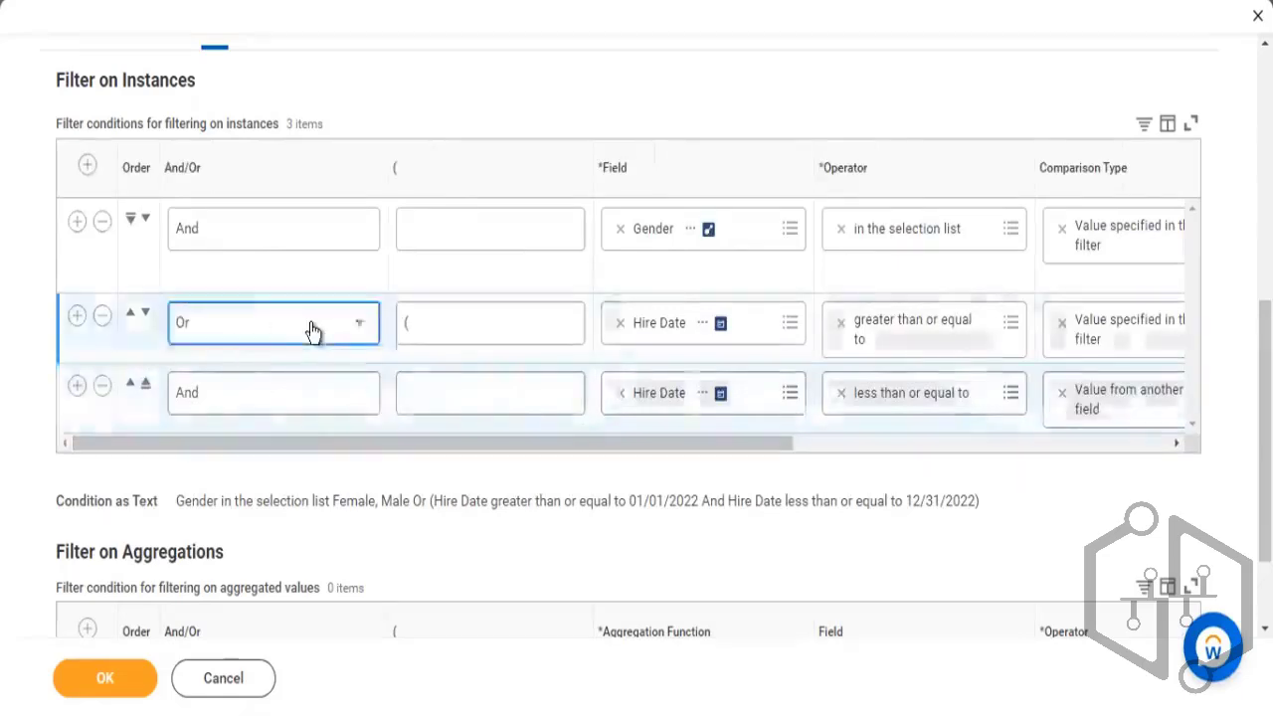
pyautogui.click(216, 403)
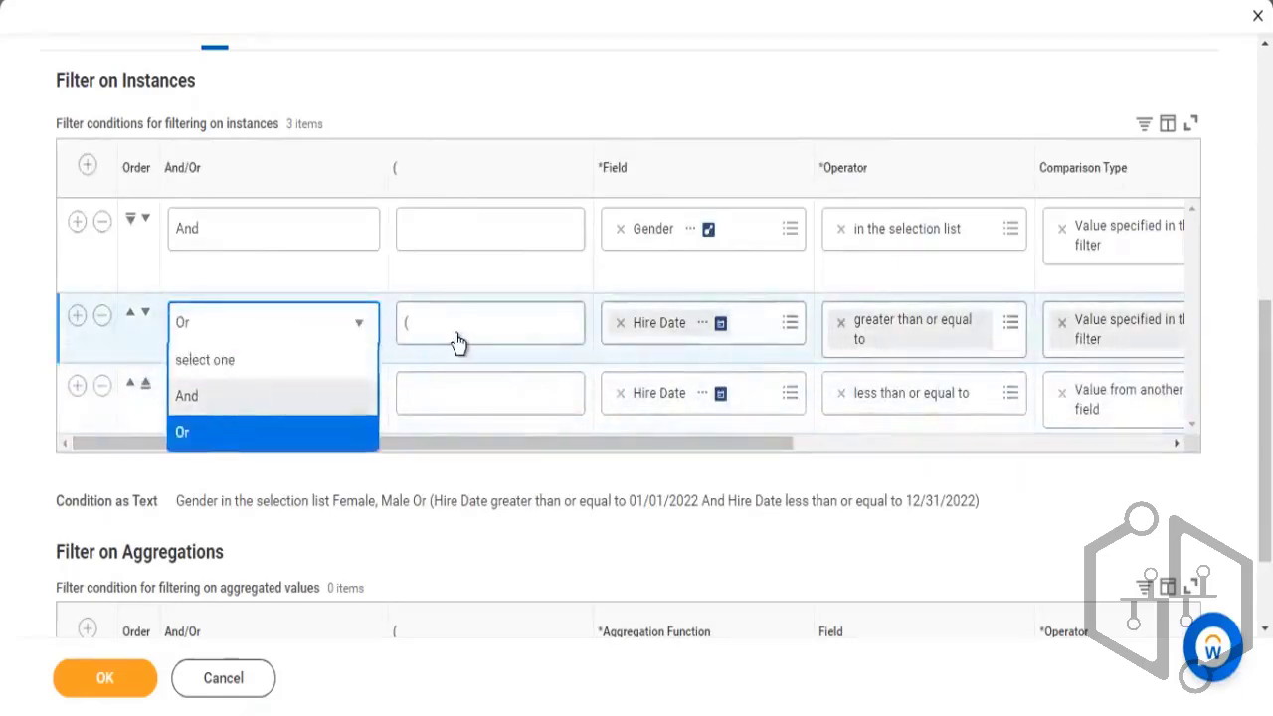
pyautogui.click(431, 324)
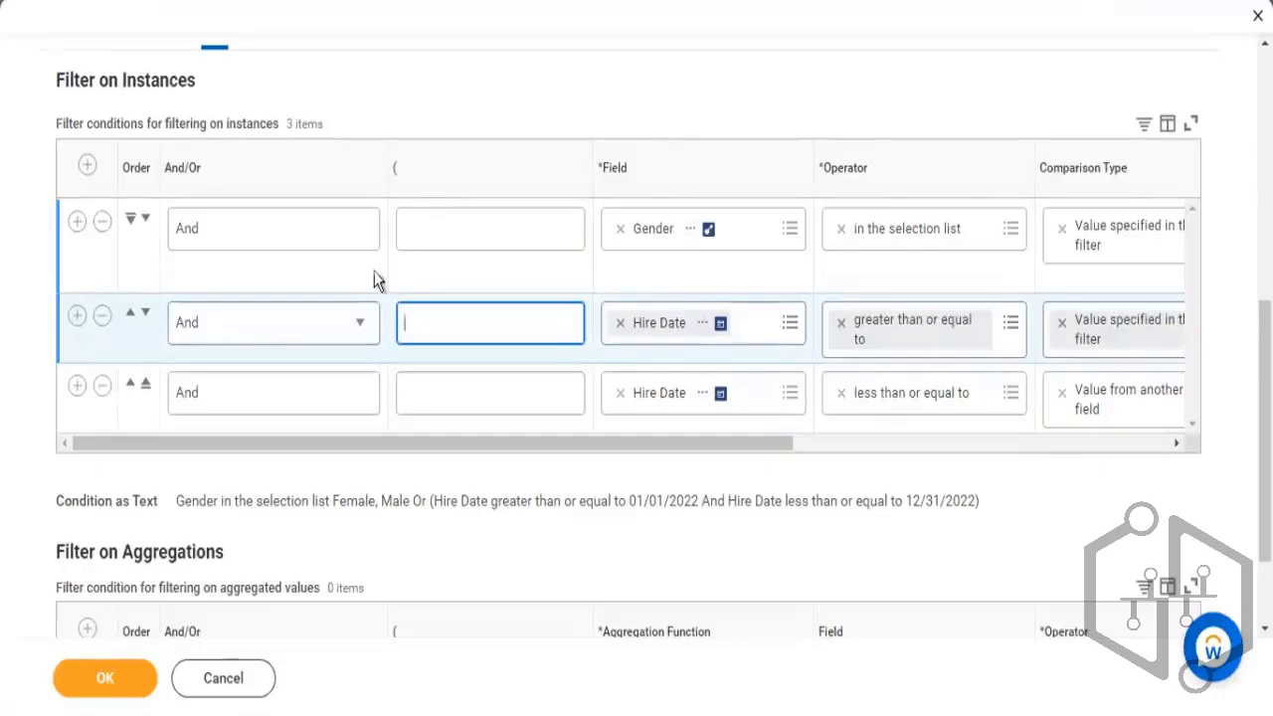
# Step: Remove the closing parenthesis from the last Hire Date condition, and save and run the report
pyautogui.hscroll(5, 844, 464)
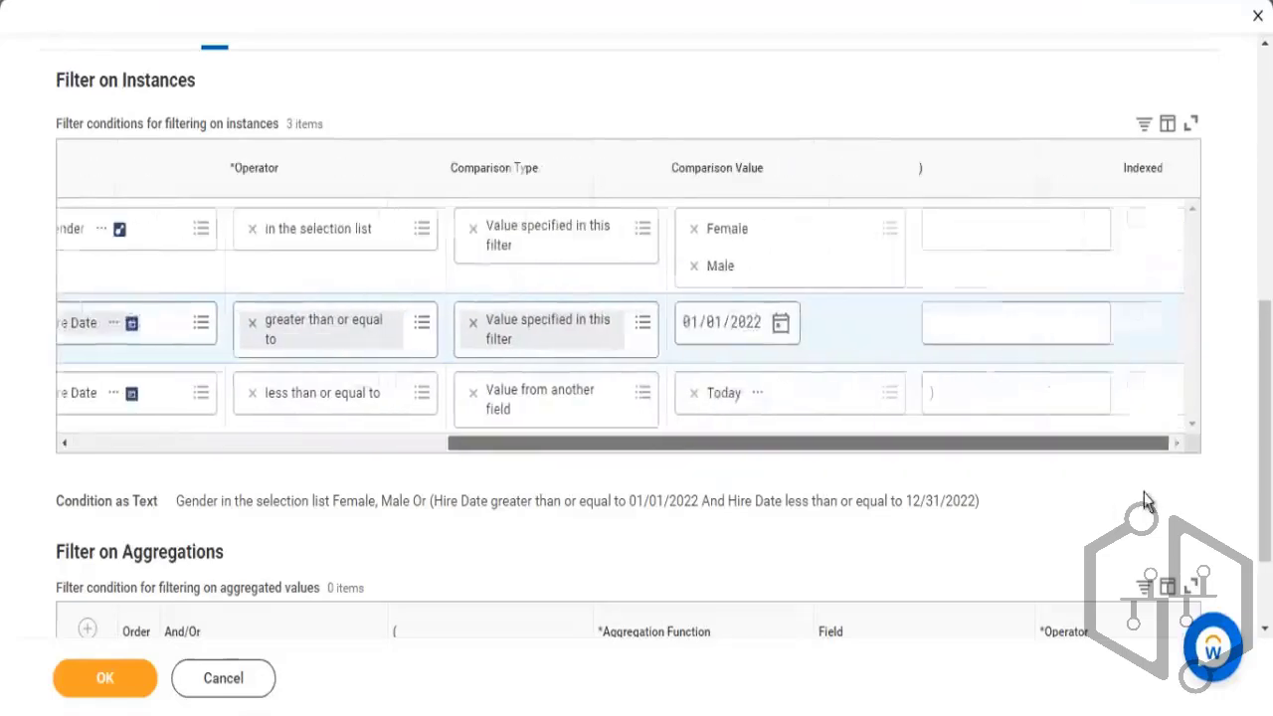
pyautogui.click(975, 400)
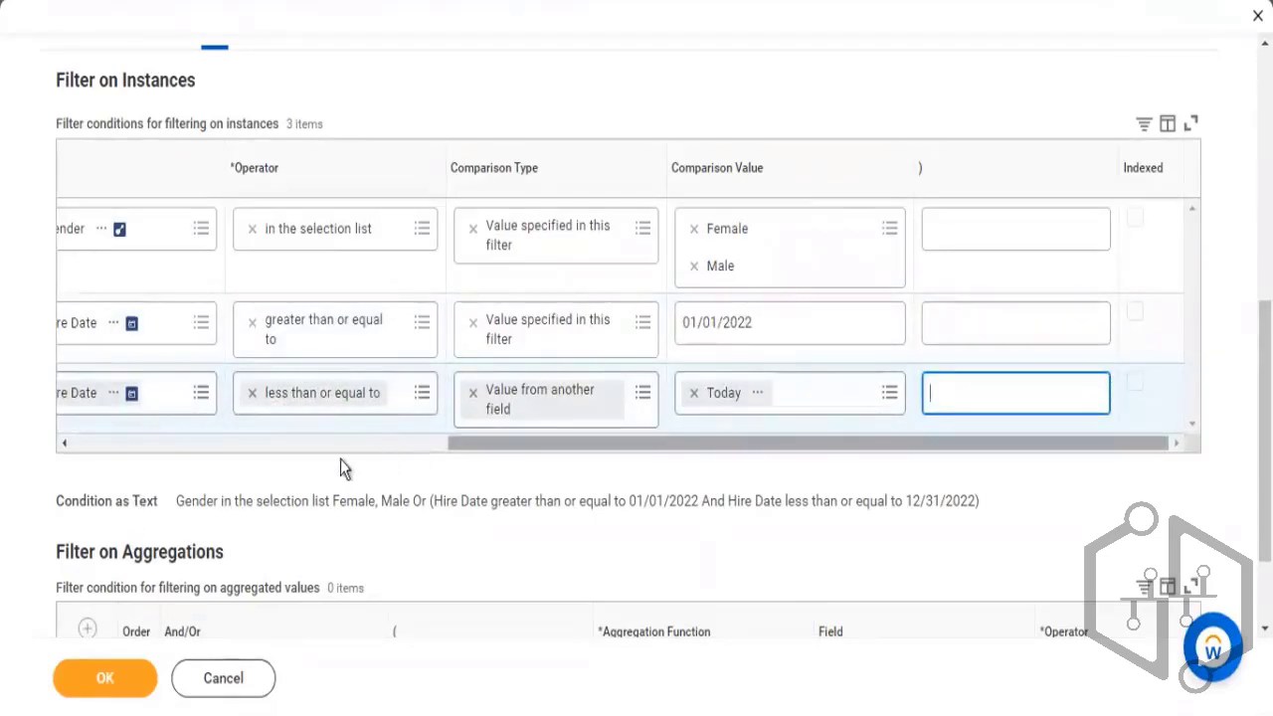
pyautogui.hscroll(-5, 338, 459)
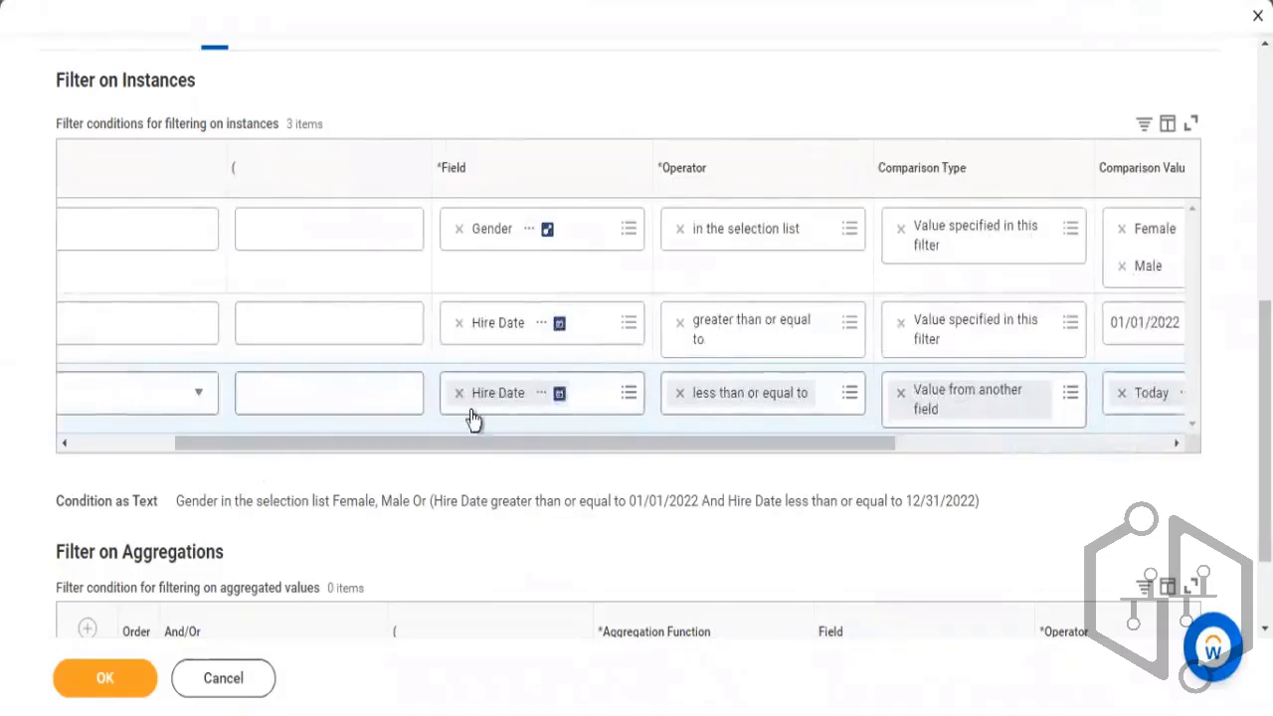
pyautogui.click(132, 687)
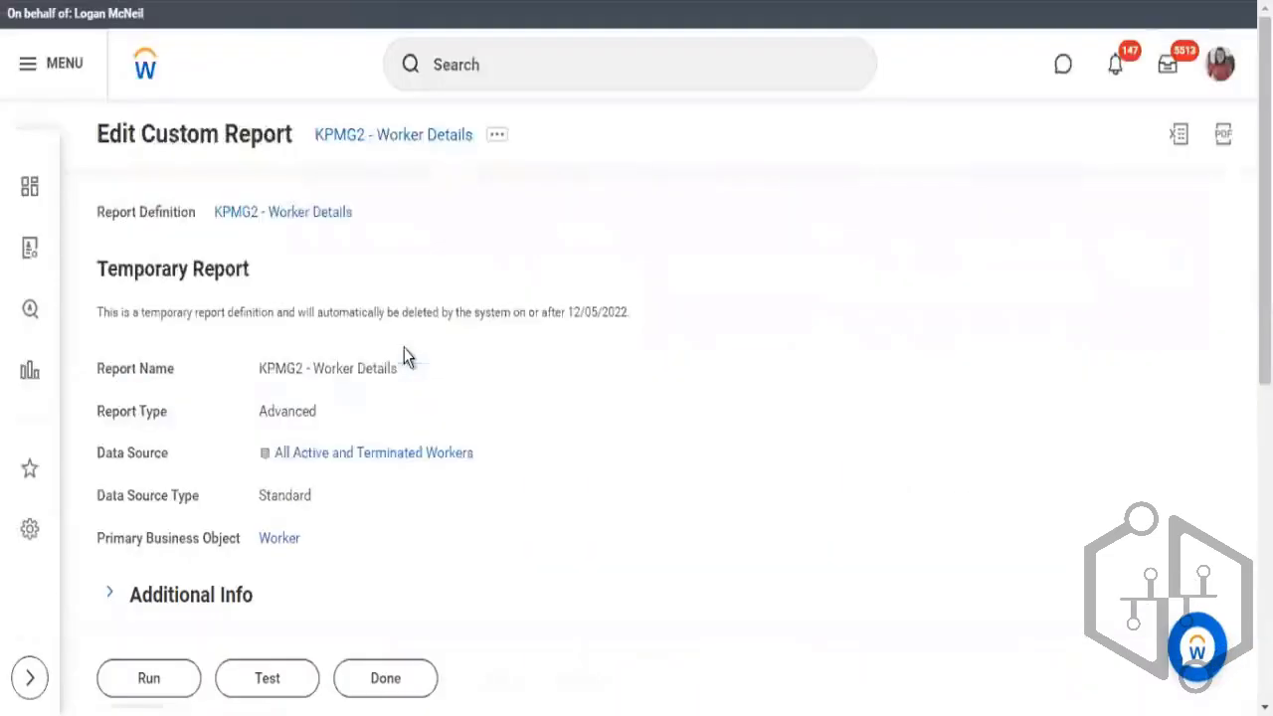
pyautogui.click(149, 680)
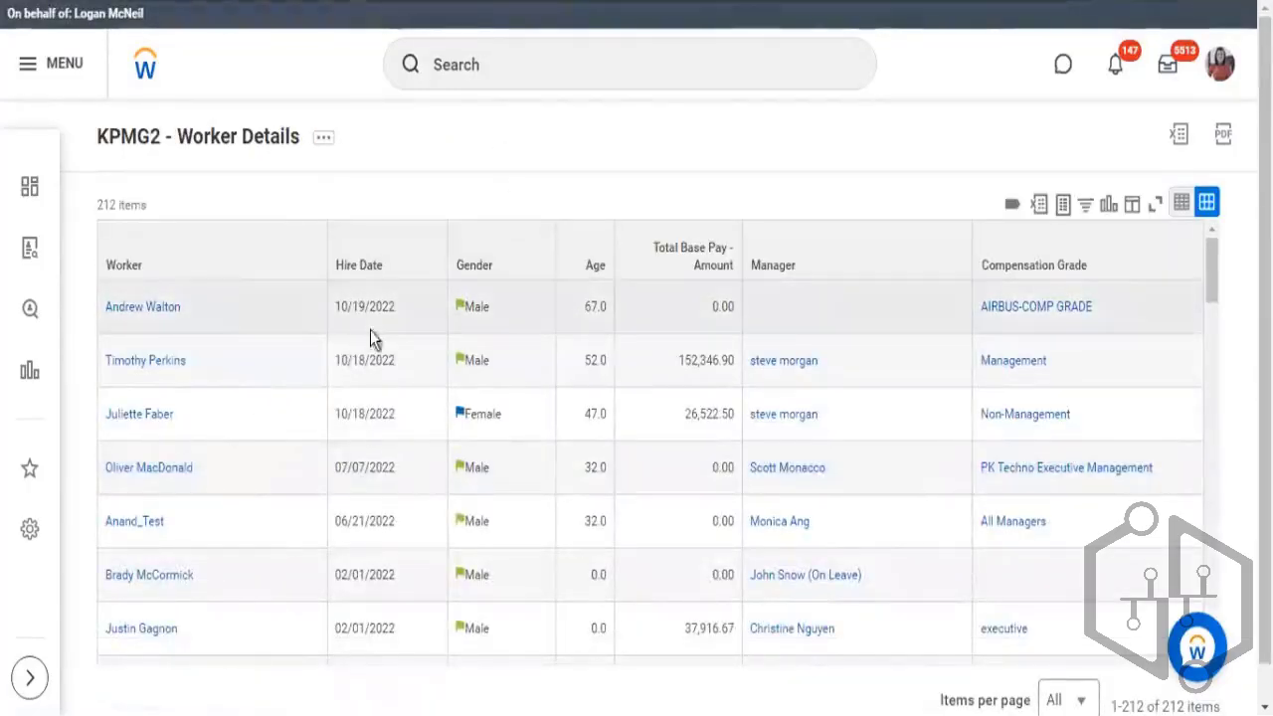
# Step: Reopen the report for editing and examine the comparison types and values of its filter conditions
pyautogui.click(324, 137)
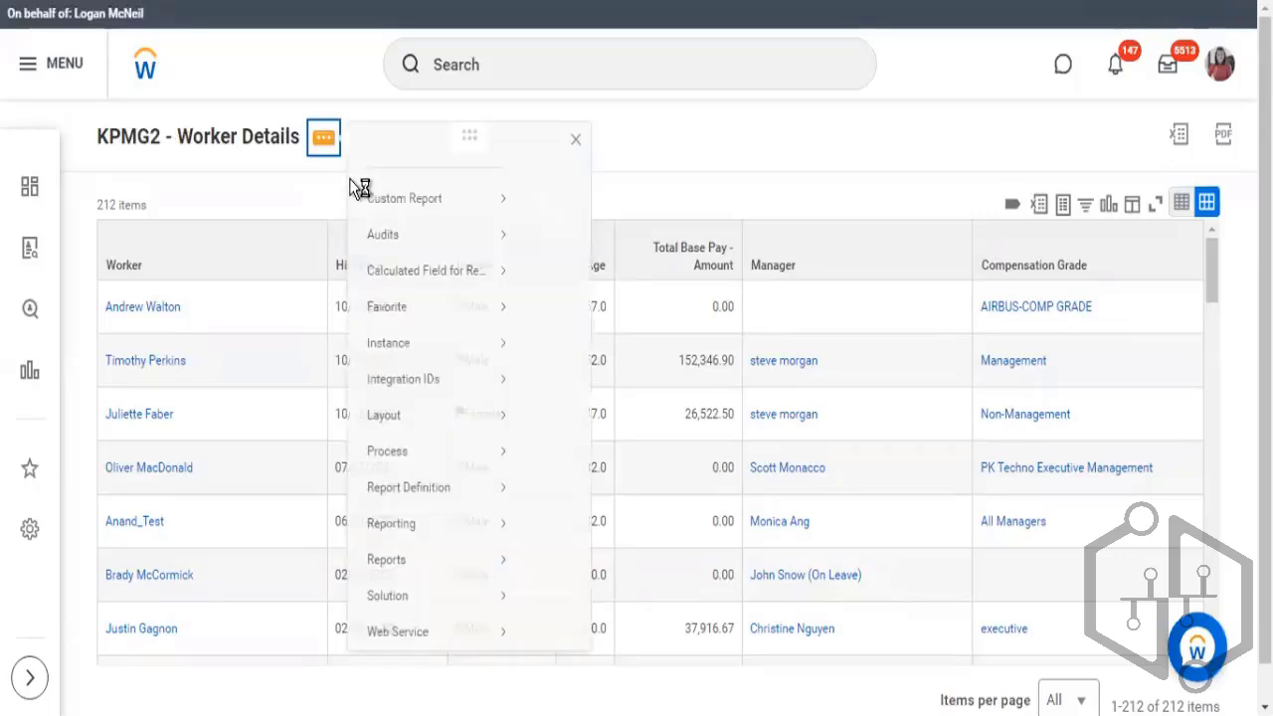
pyautogui.moveTo(434, 221)
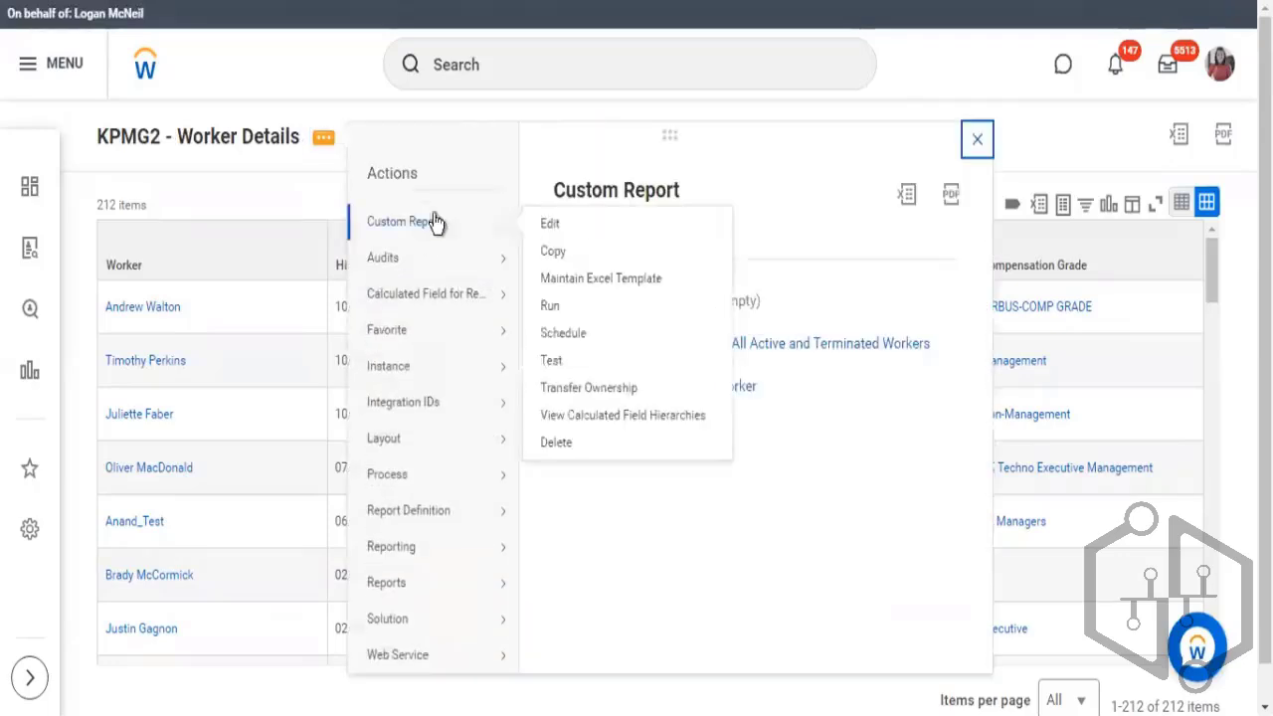
pyautogui.click(557, 227)
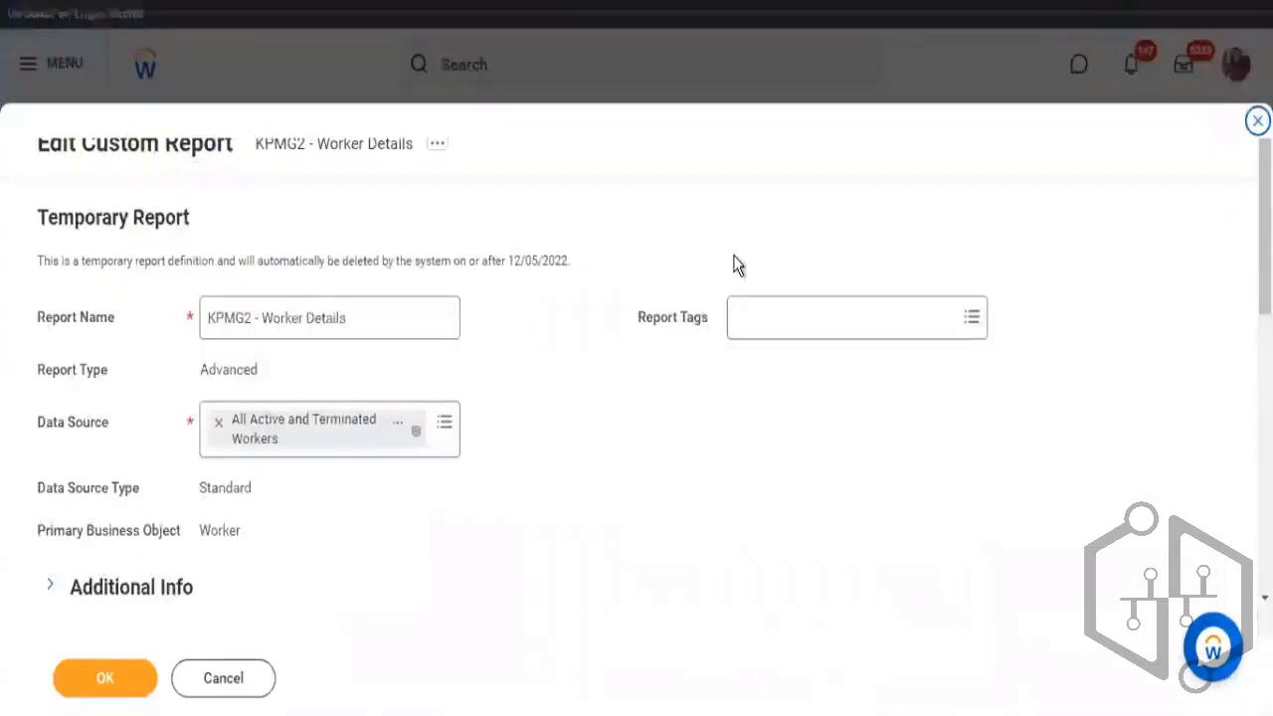
pyautogui.scroll(-3, 736, 259)
pyautogui.click(219, 382)
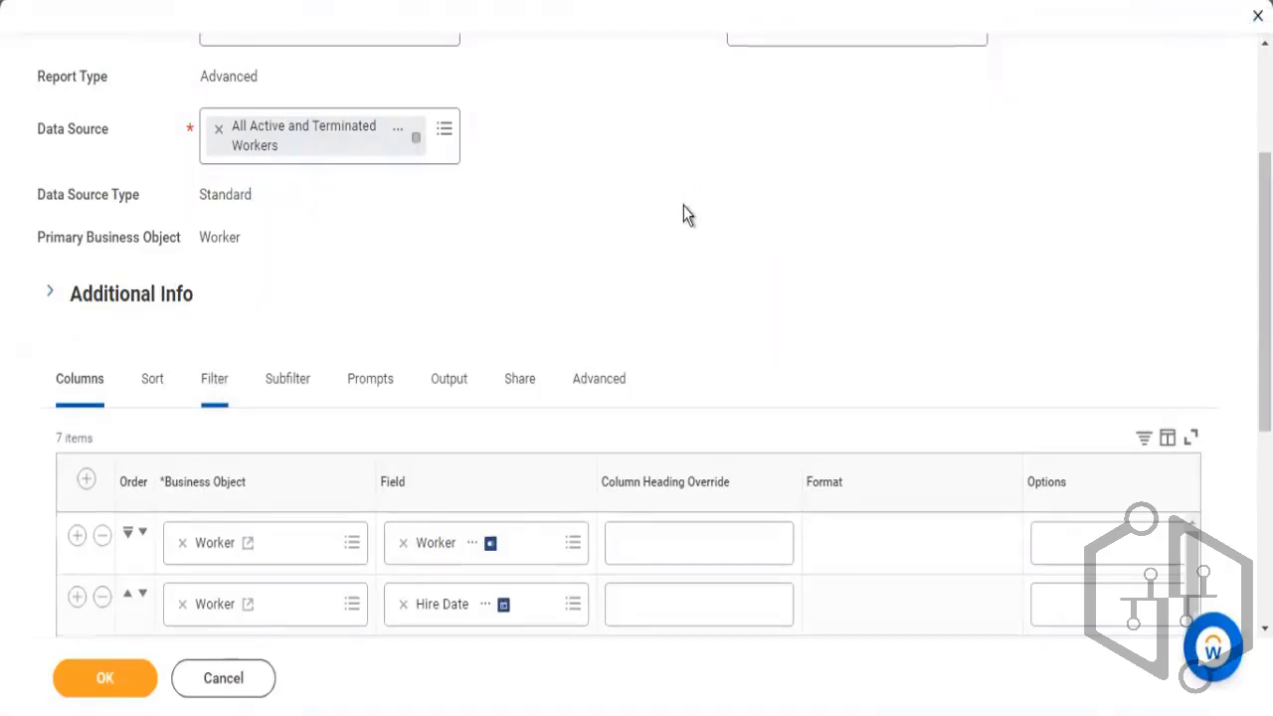
pyautogui.scroll(-2, 683, 219)
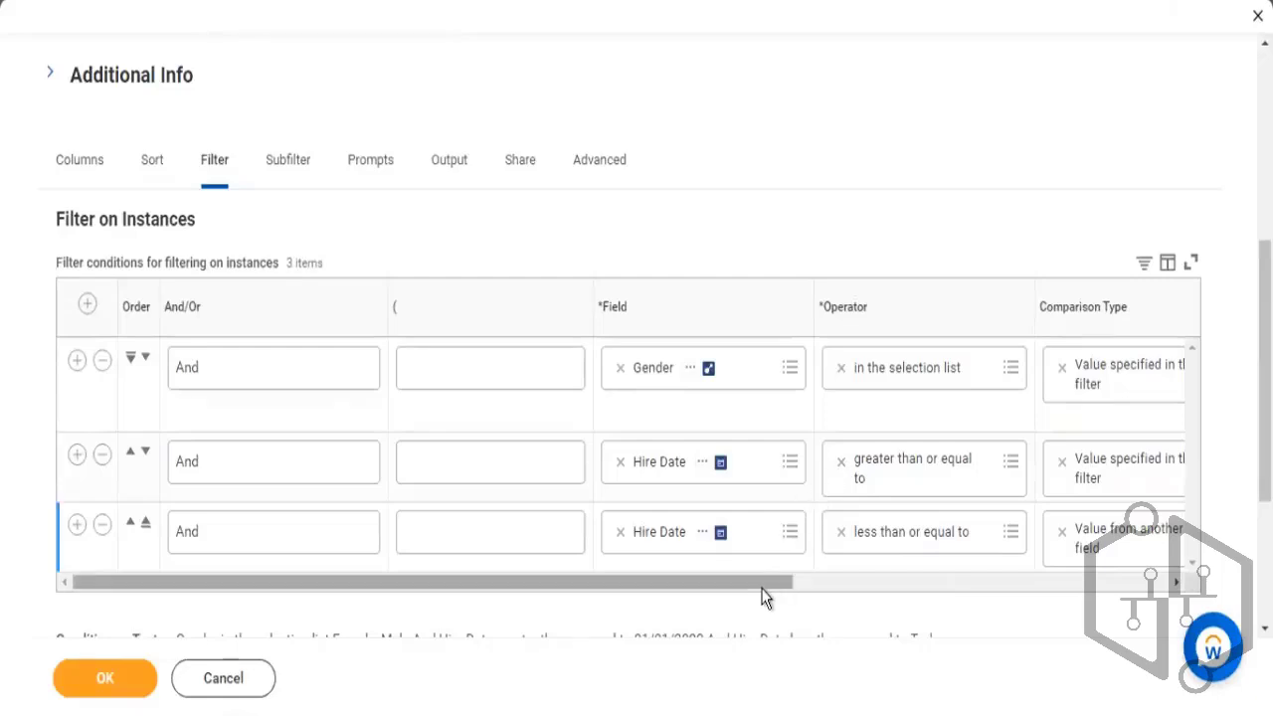
pyautogui.hscroll(5, 958, 636)
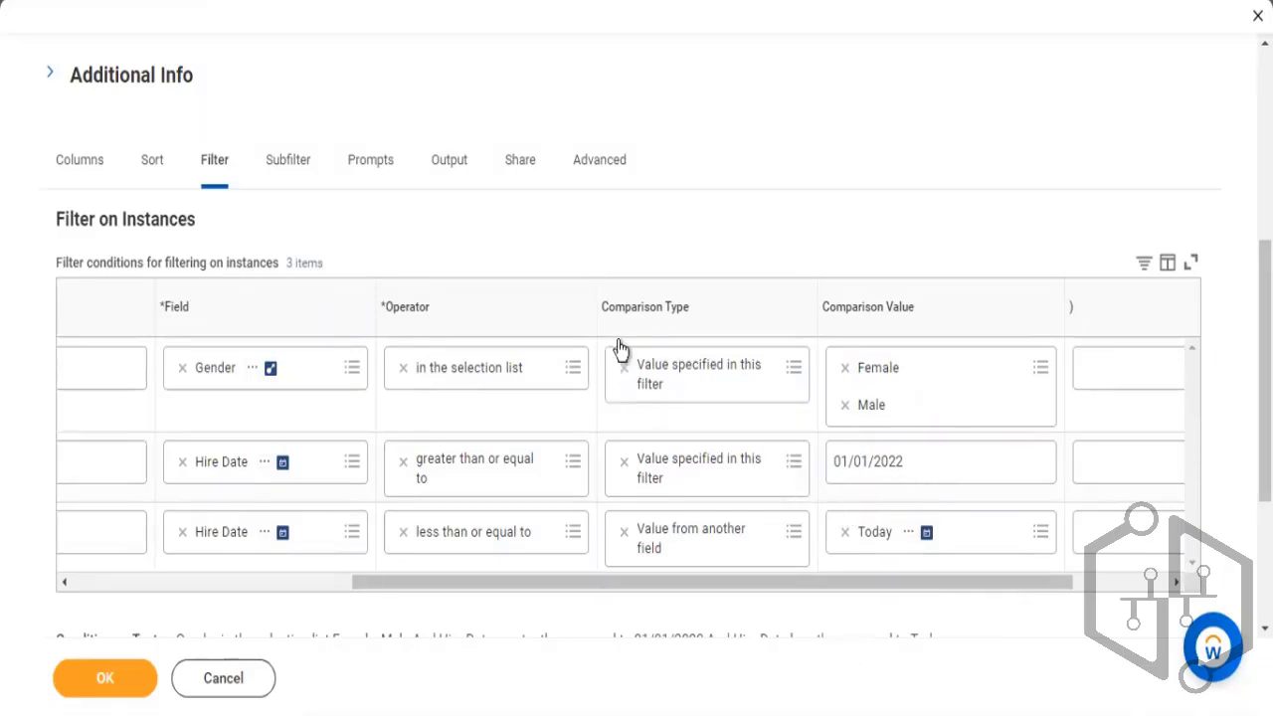
pyautogui.moveTo(609, 317); pyautogui.dragTo(671, 314)
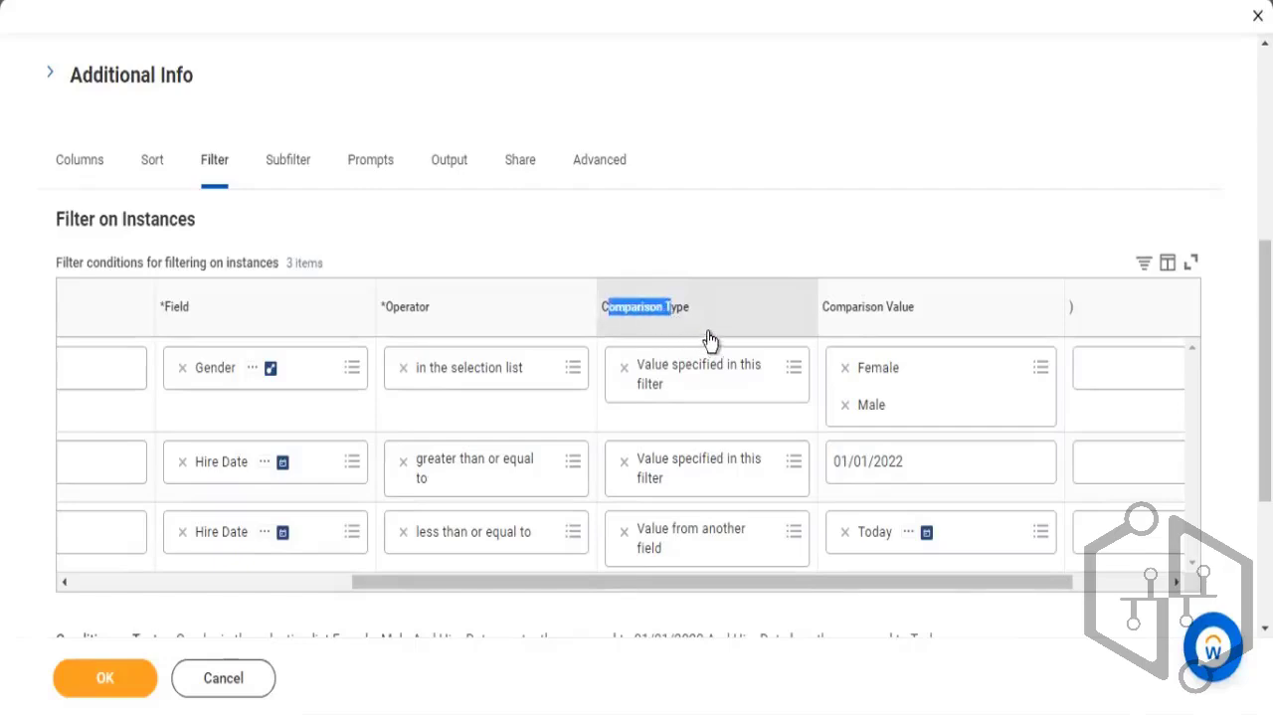
# Step: Set the comparison type of the Hire Date greater than or equal to condition to Prompt the user for the value
pyautogui.click(882, 177)
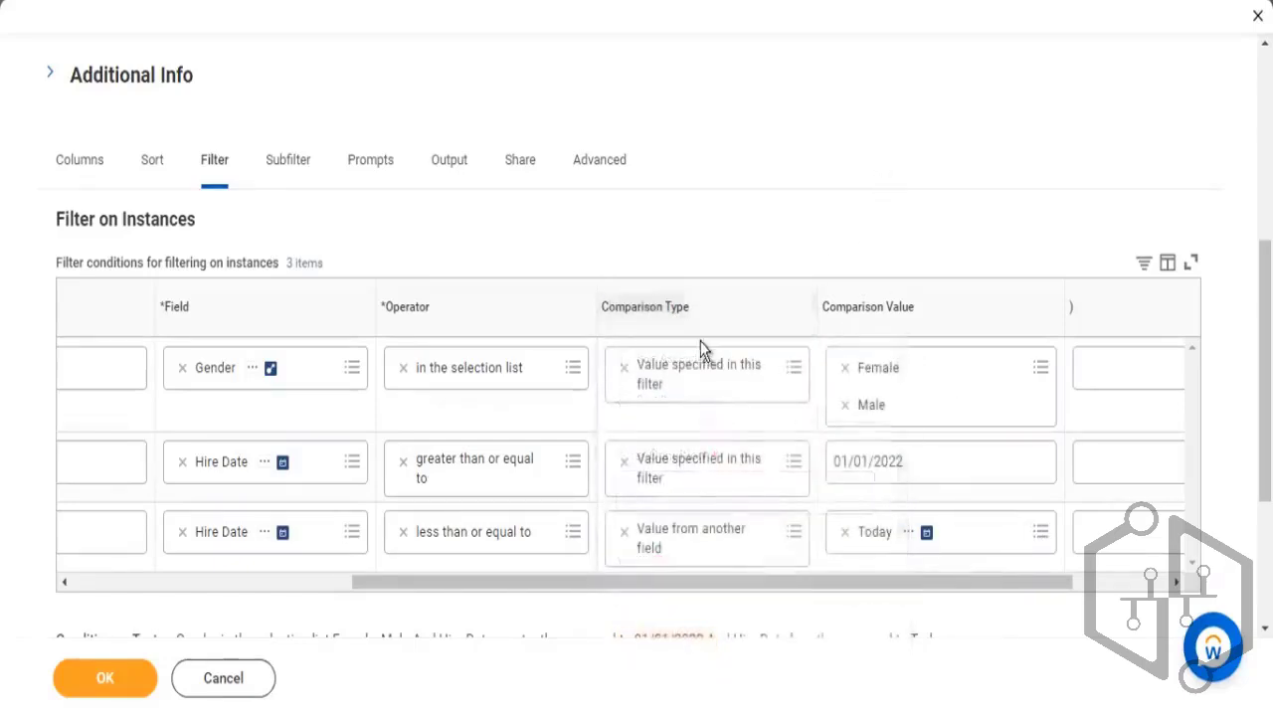
pyautogui.click(797, 464)
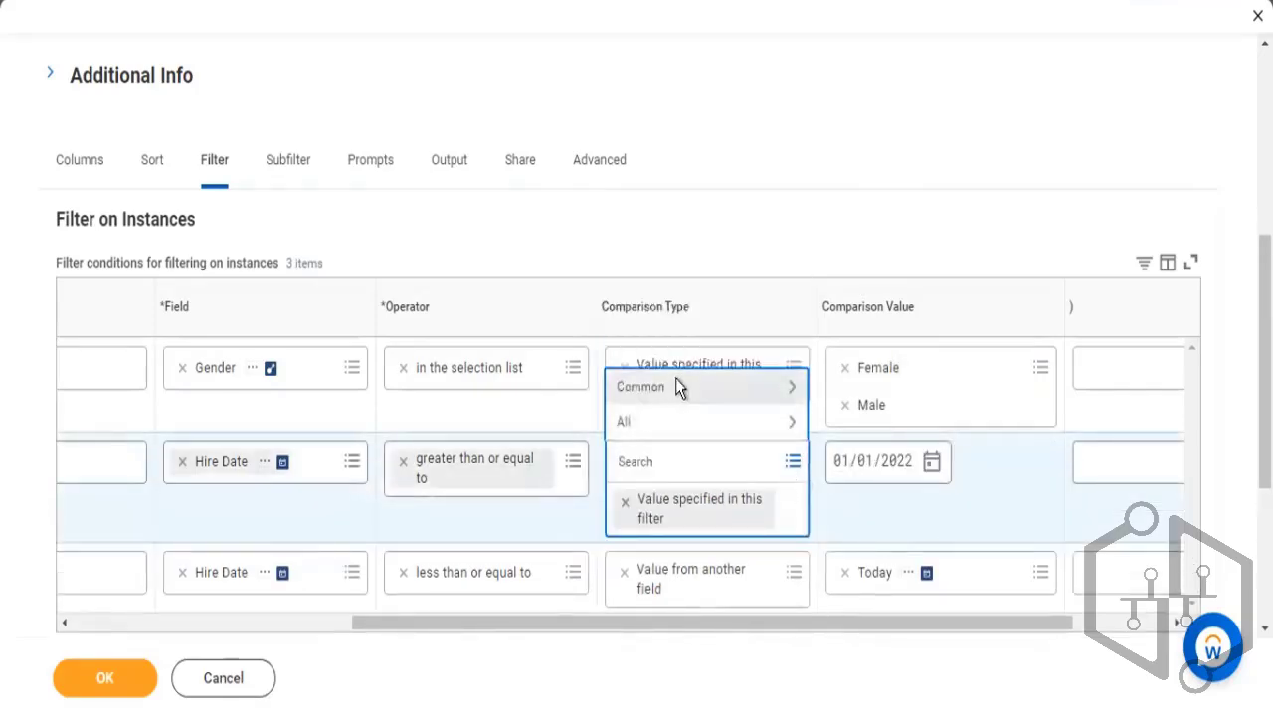
pyautogui.click(675, 386)
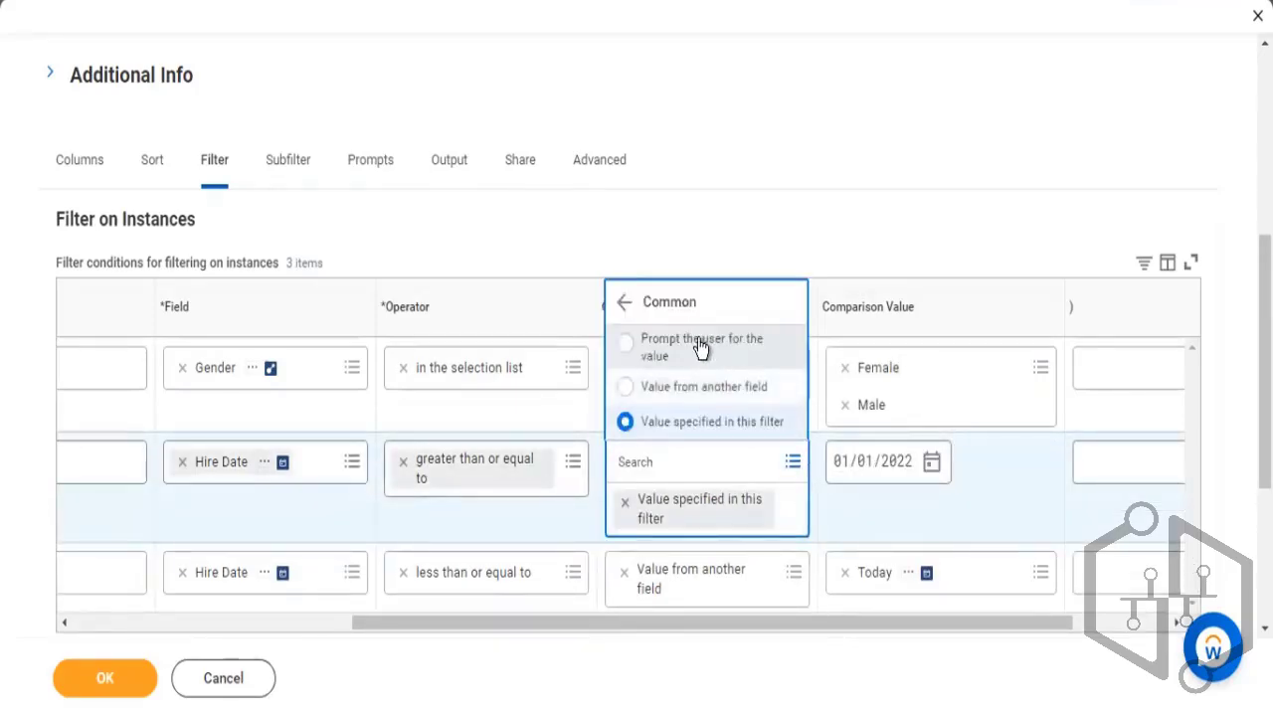
pyautogui.click(698, 341)
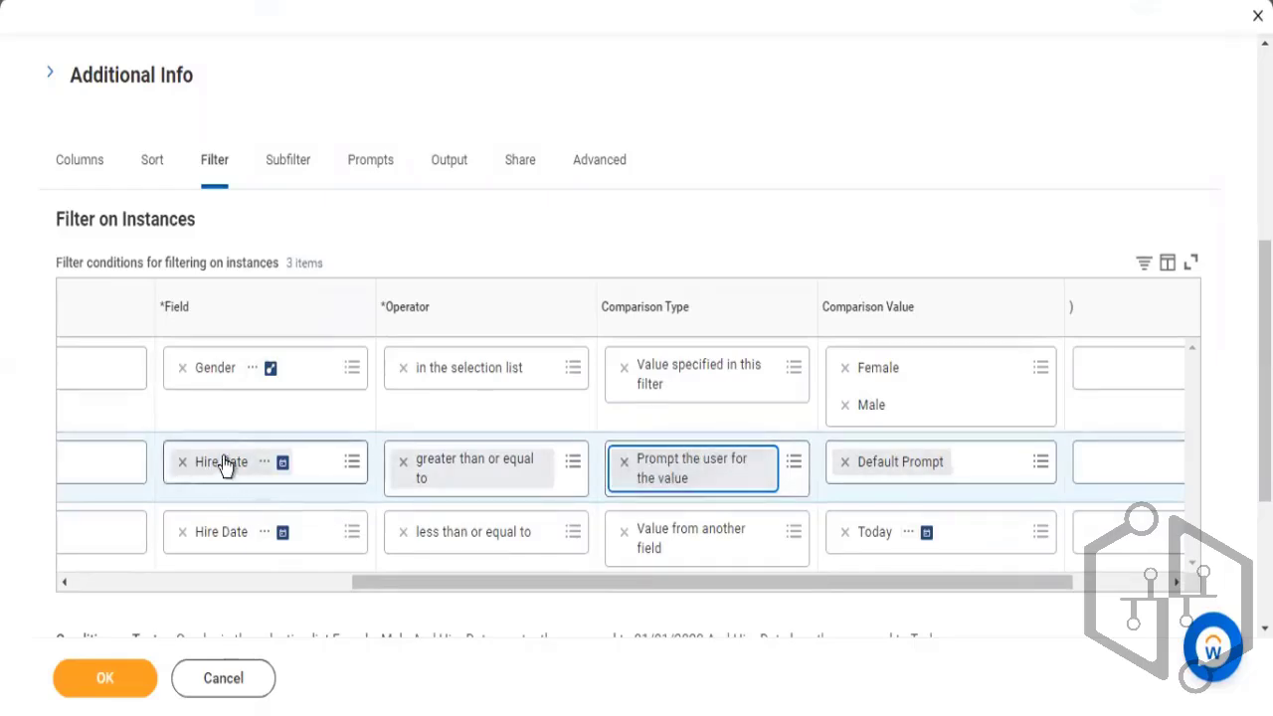
# Step: Set the comparison type of the Hire Date less than or equal to condition to Prompt the user for the value
pyautogui.click(797, 533)
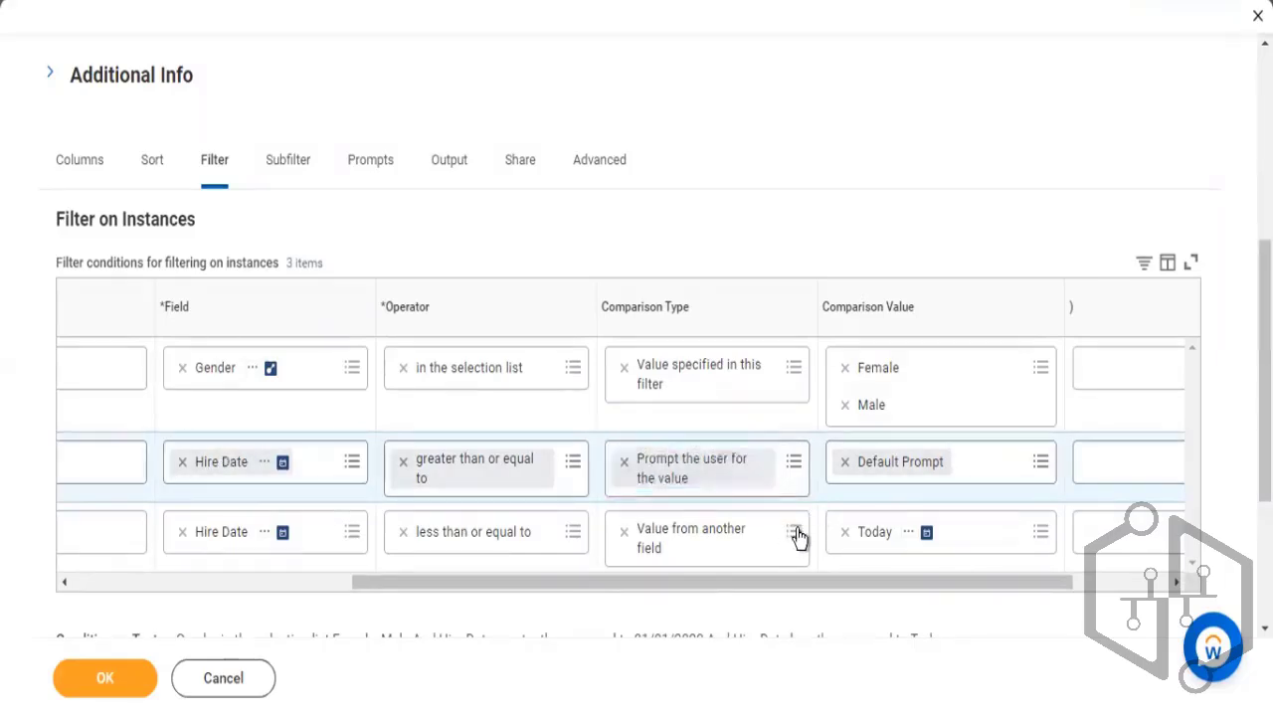
pyautogui.click(797, 533)
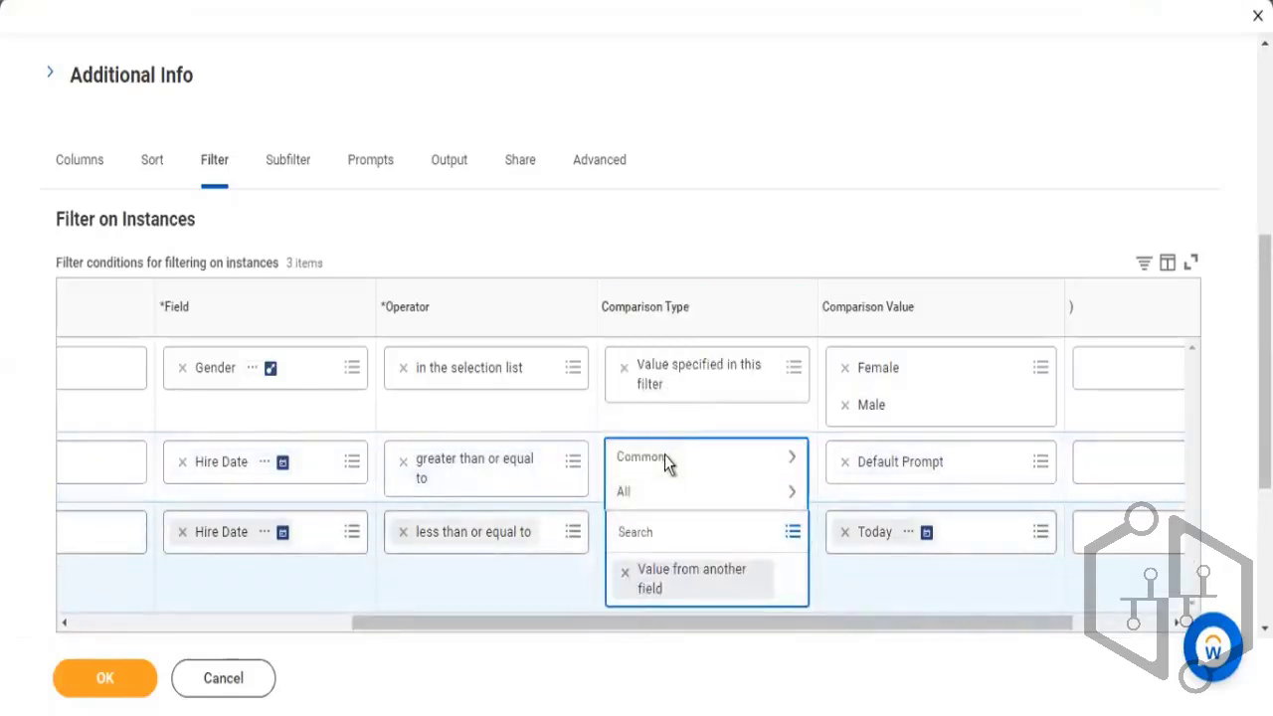
pyautogui.click(666, 458)
pyautogui.click(663, 430)
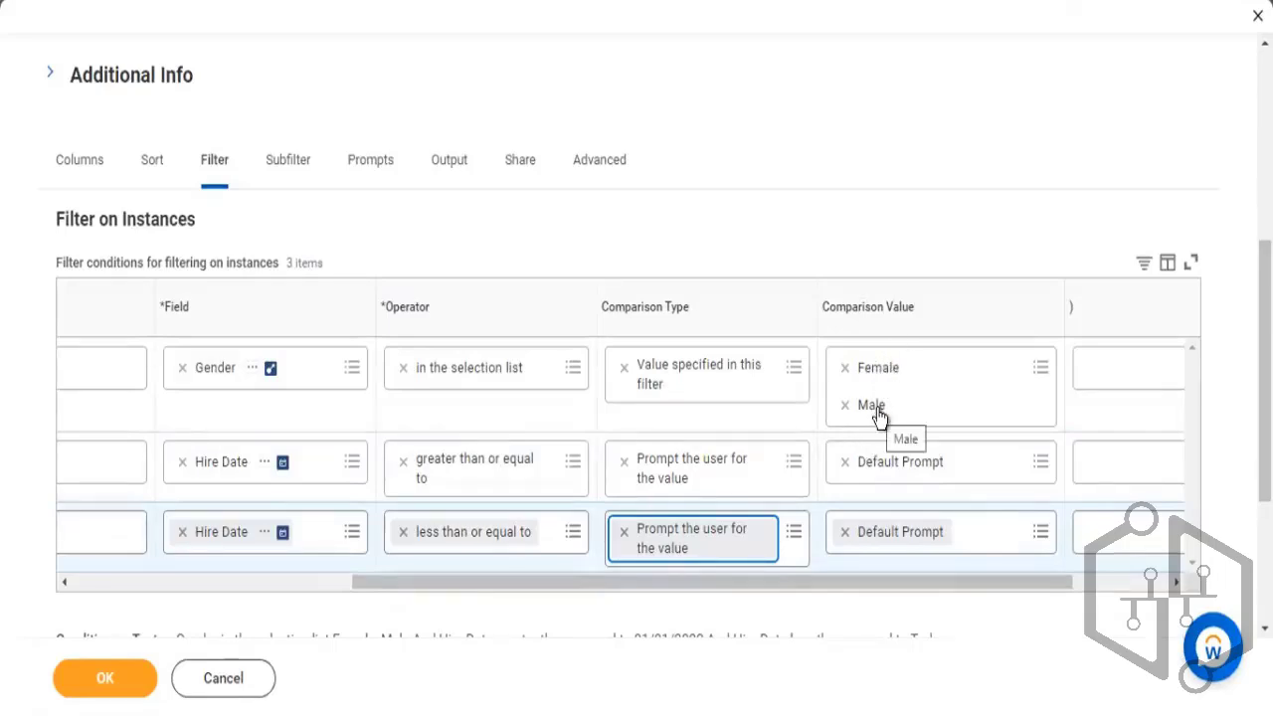
pyautogui.click(897, 194)
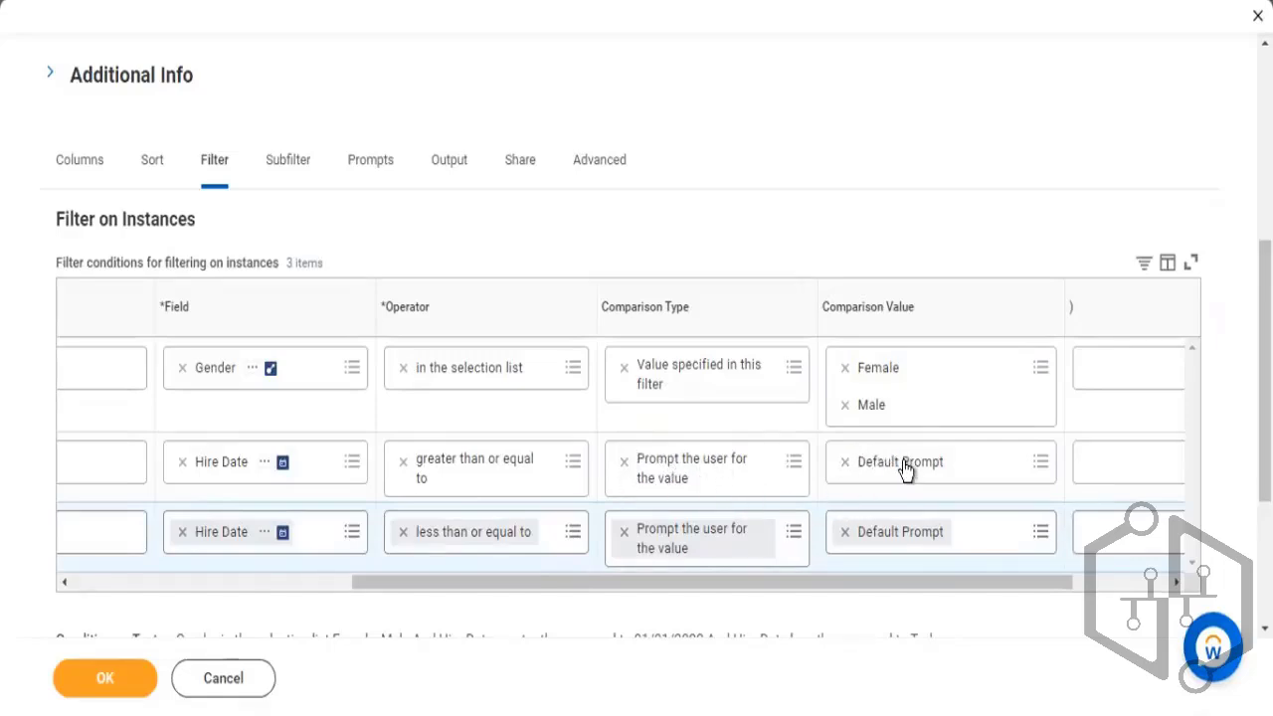
# Step: Review the prompt choices offered as comparison value for the Hire Date greater than or equal to condition
pyautogui.click(1042, 462)
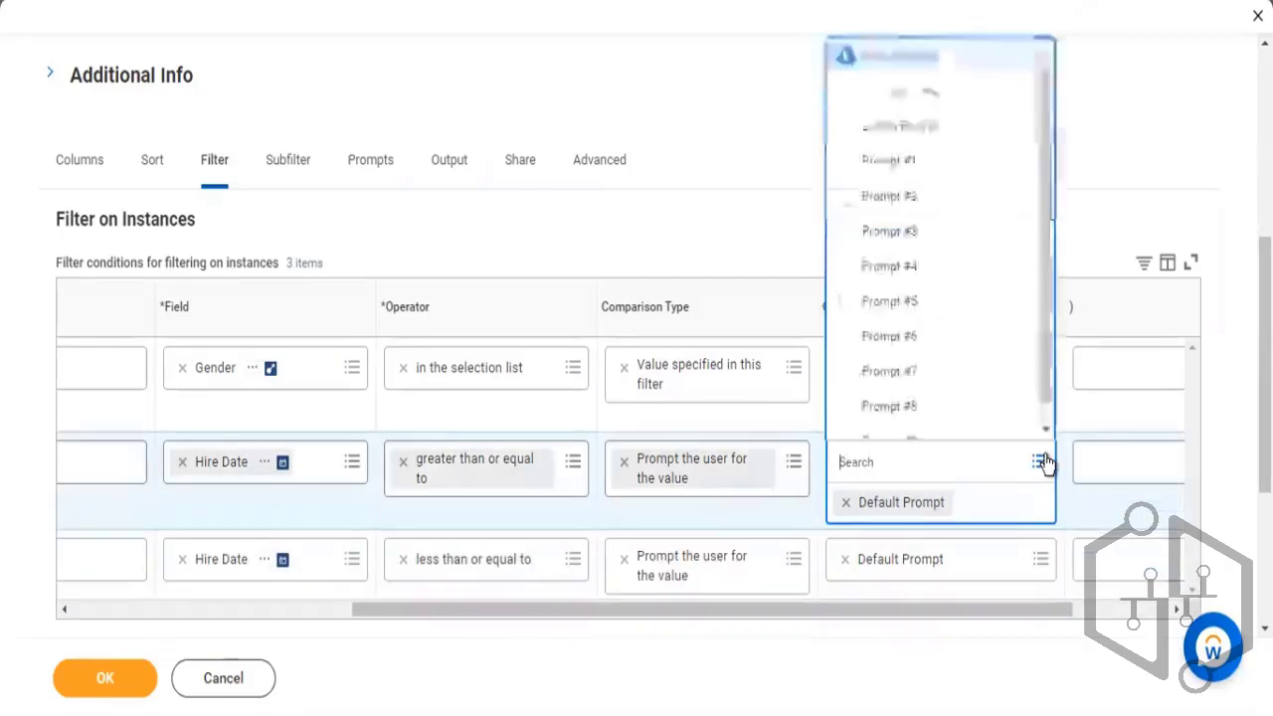
pyautogui.scroll(-1, 912, 269)
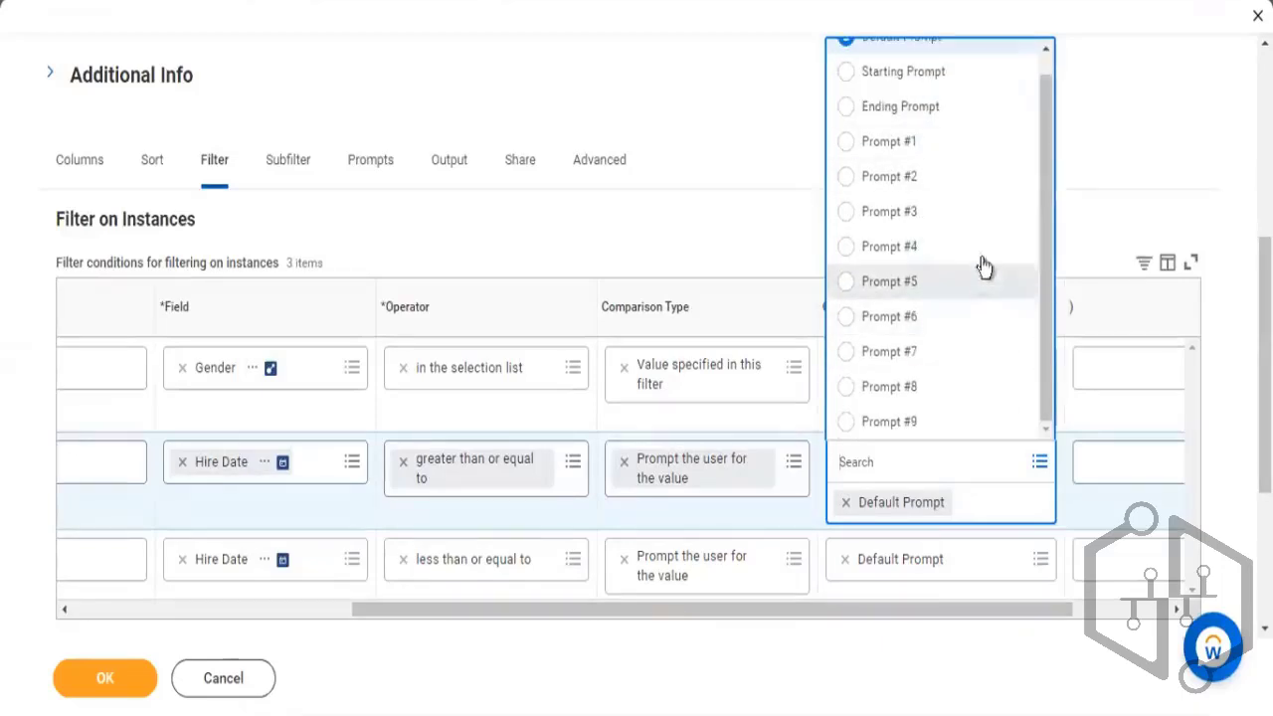
pyautogui.click(586, 615)
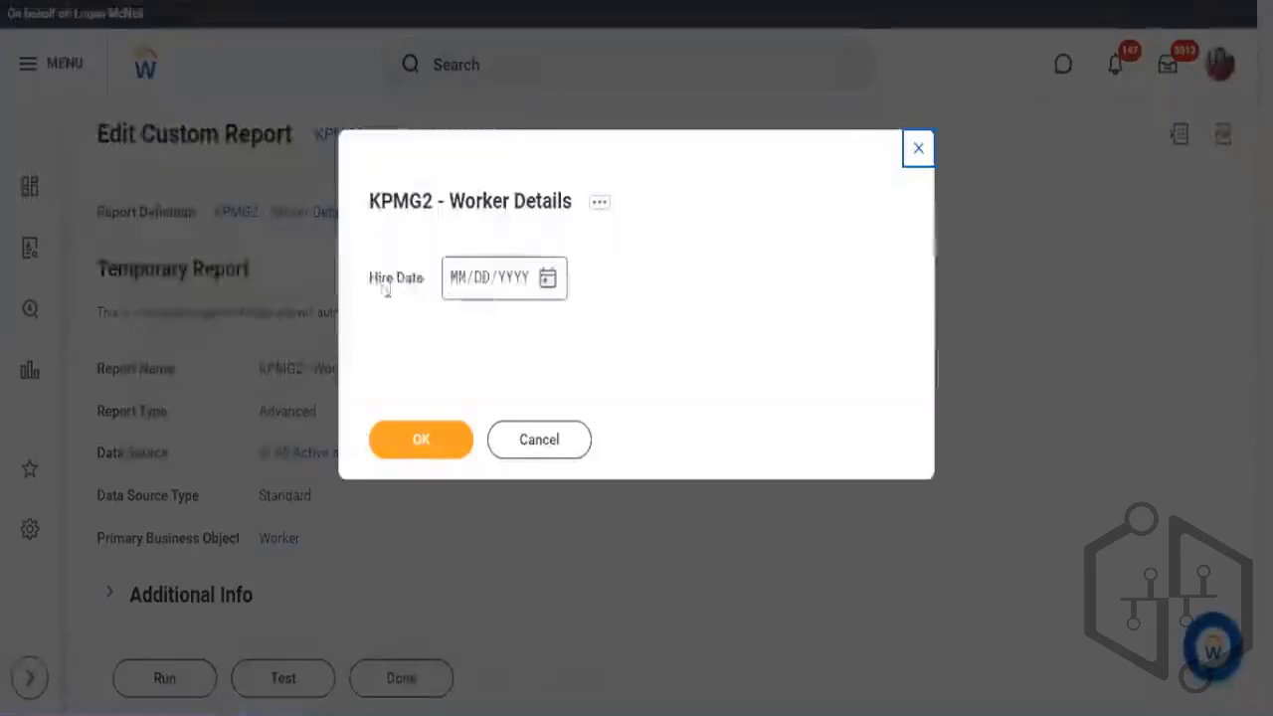
# Step: Try 01/01/0222 as the Hire Date in the report's run prompt, and discard the entry
pyautogui.moveTo(371, 282); pyautogui.dragTo(416, 282)
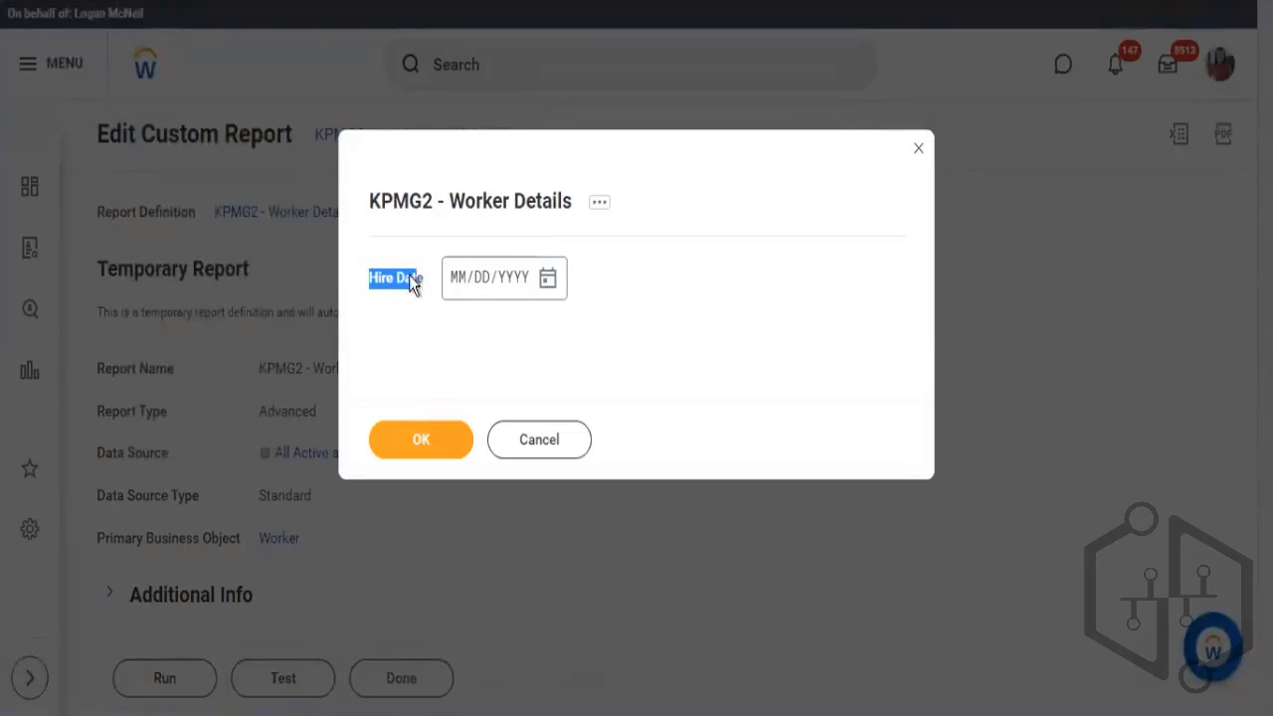
pyautogui.click(464, 280)
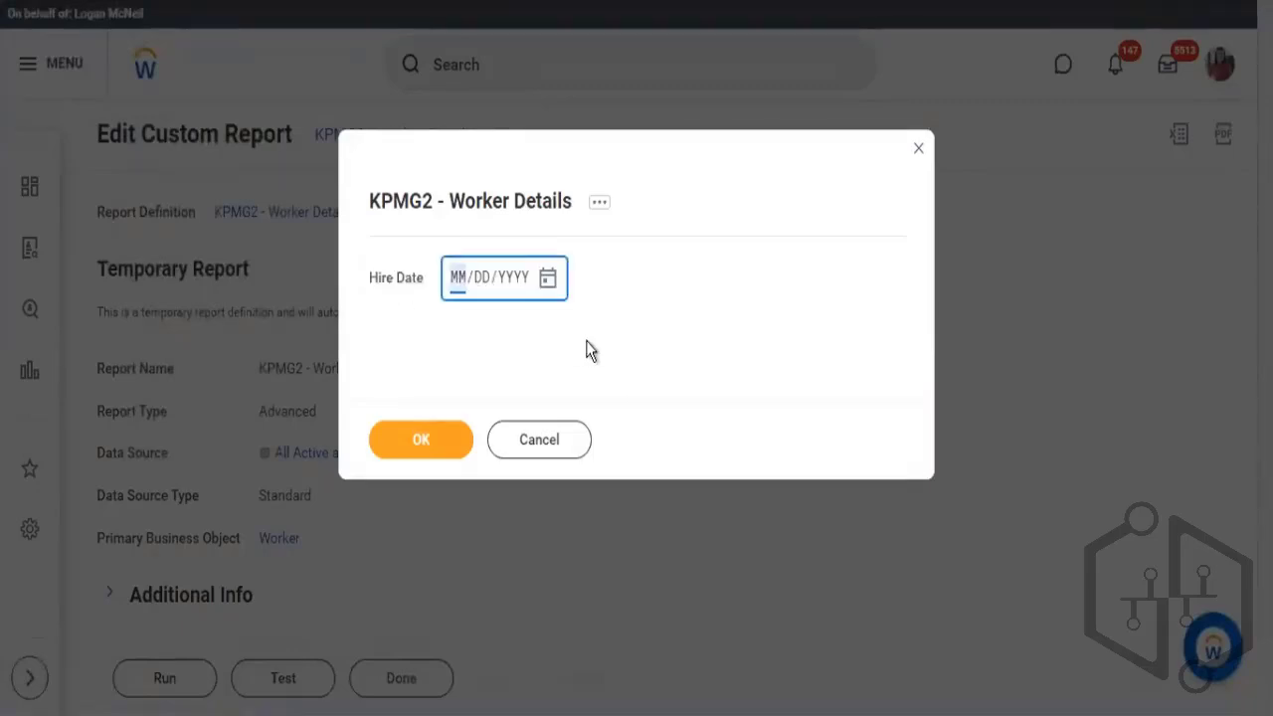
pyautogui.write('0101222')
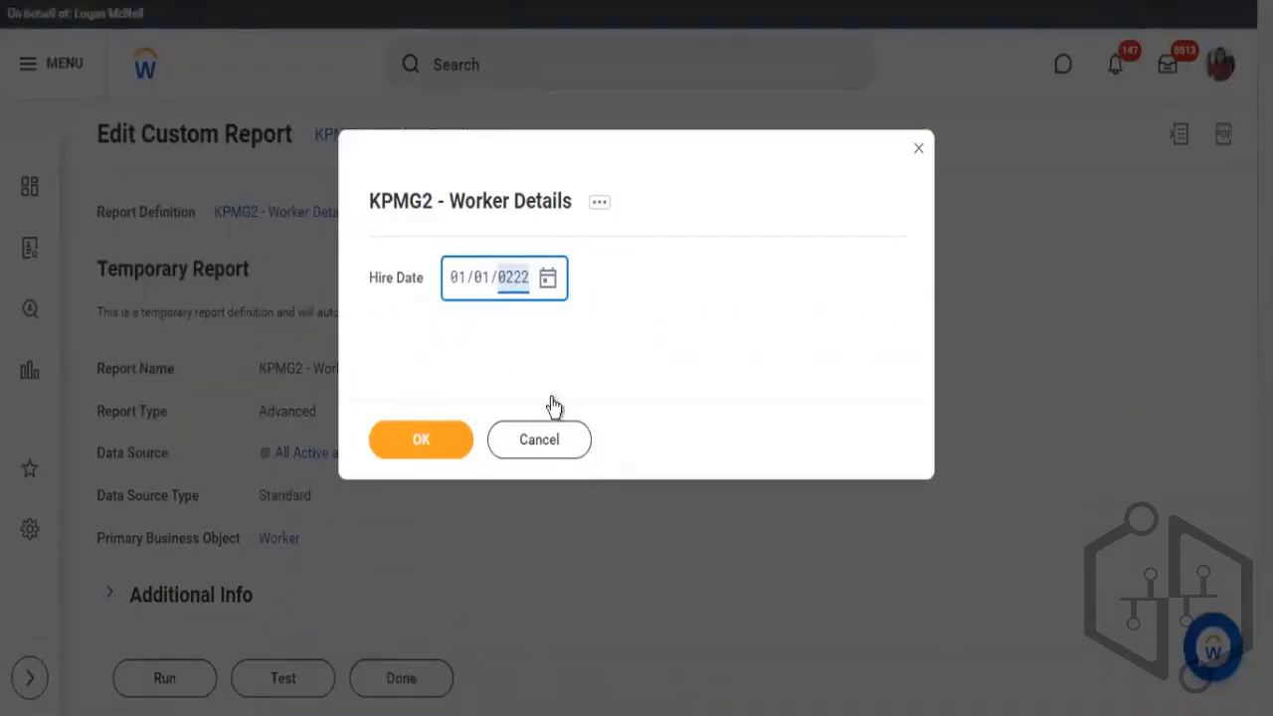
pyautogui.click(799, 293)
pyautogui.click(565, 438)
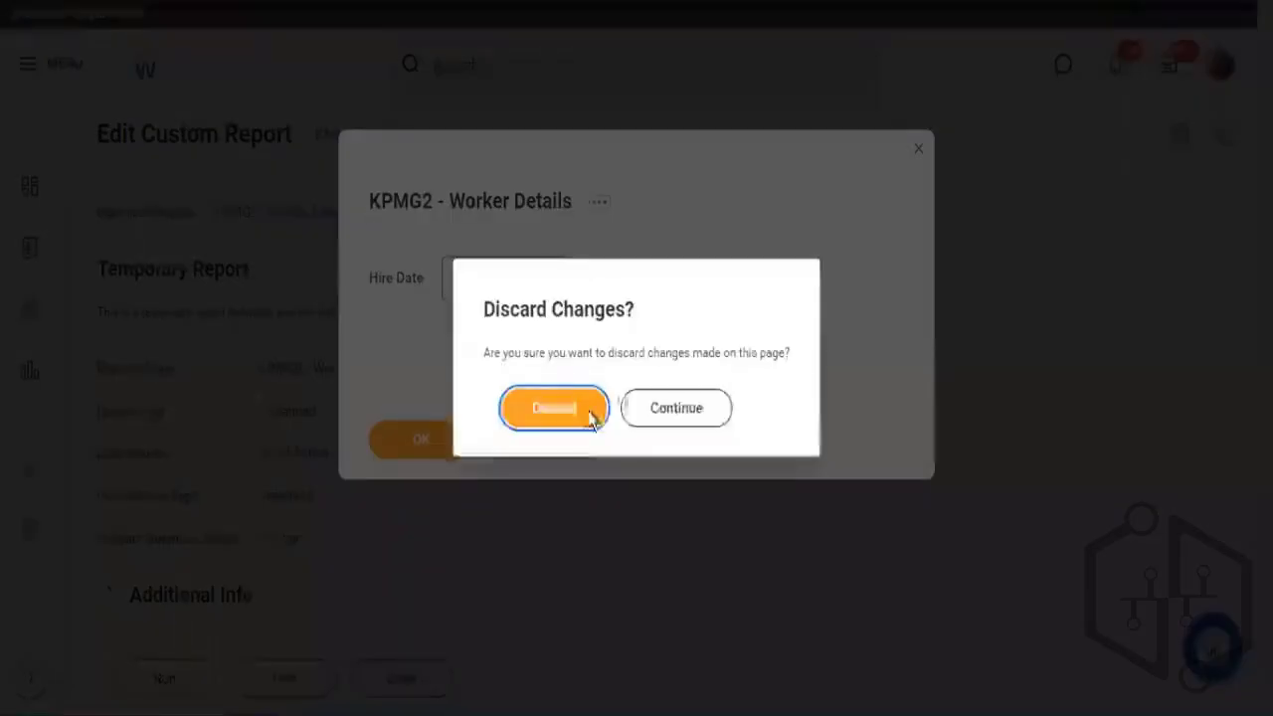
pyautogui.click(554, 409)
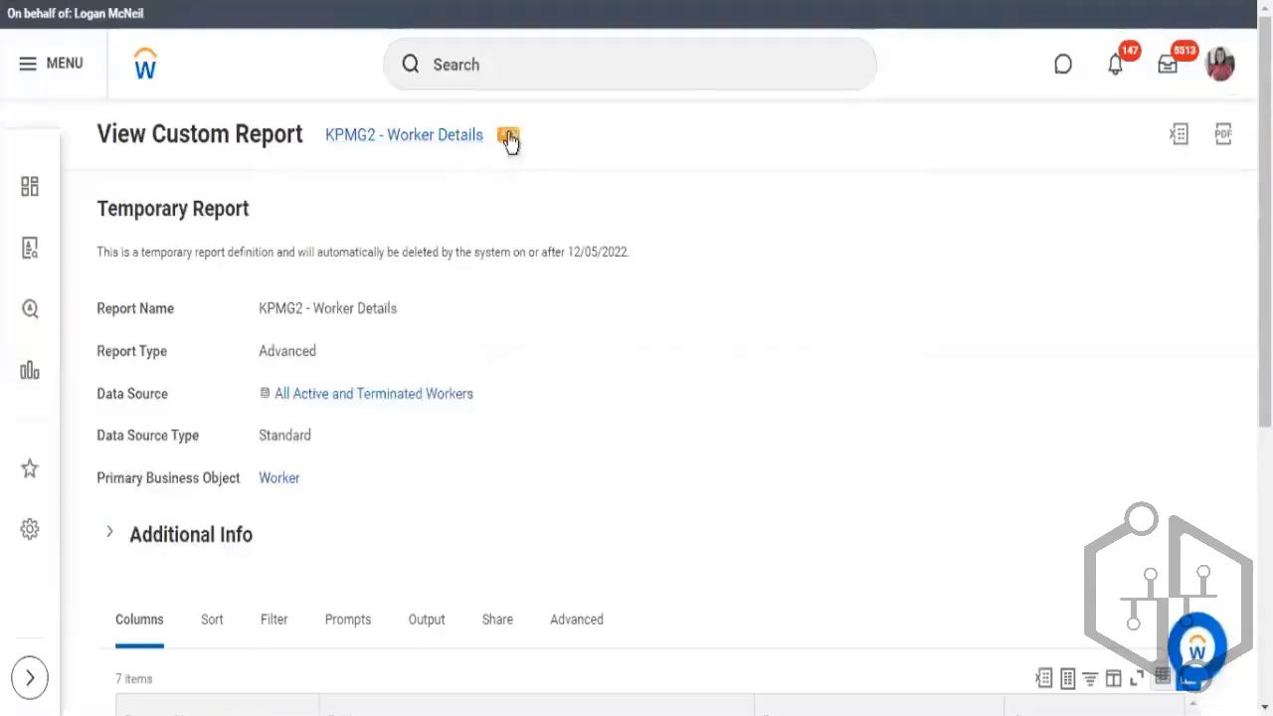
# Step: Reopen the KPMG2 - Worker Details report for editing and bring up the comparison values of its filter conditions
pyautogui.click(508, 136)
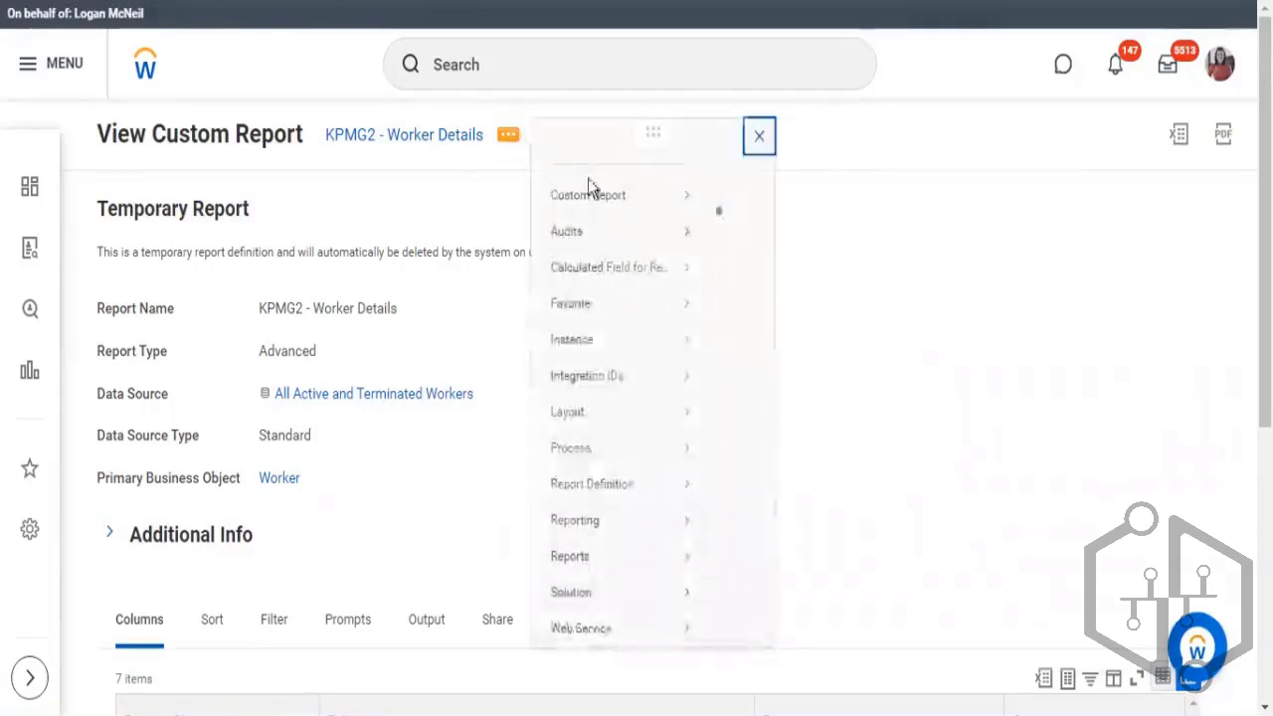
pyautogui.click(605, 224)
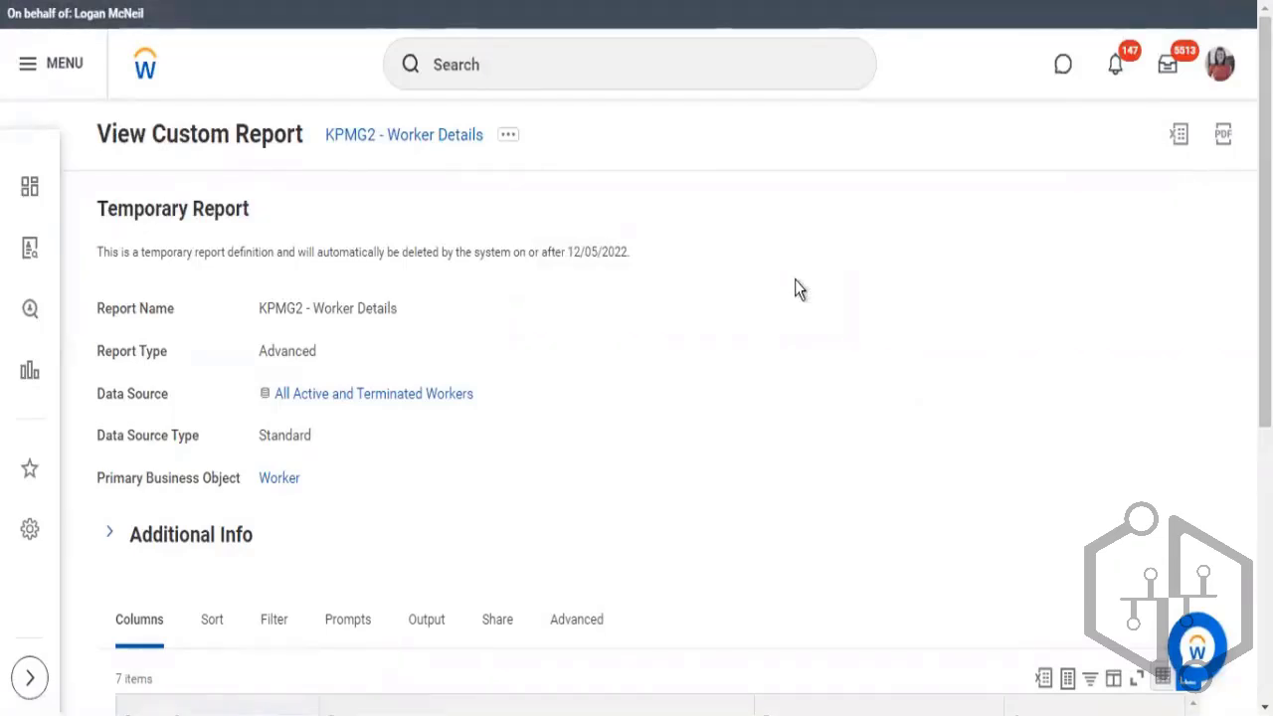
pyautogui.scroll(-5, 794, 279)
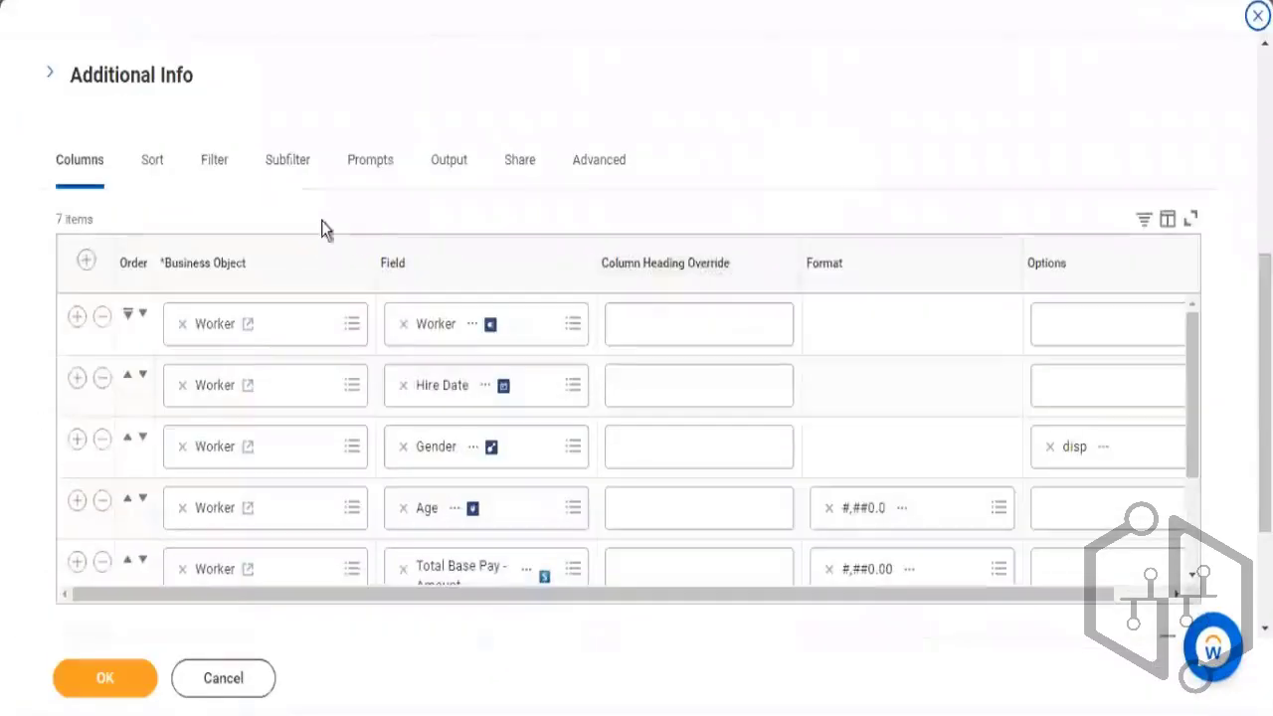
pyautogui.click(221, 165)
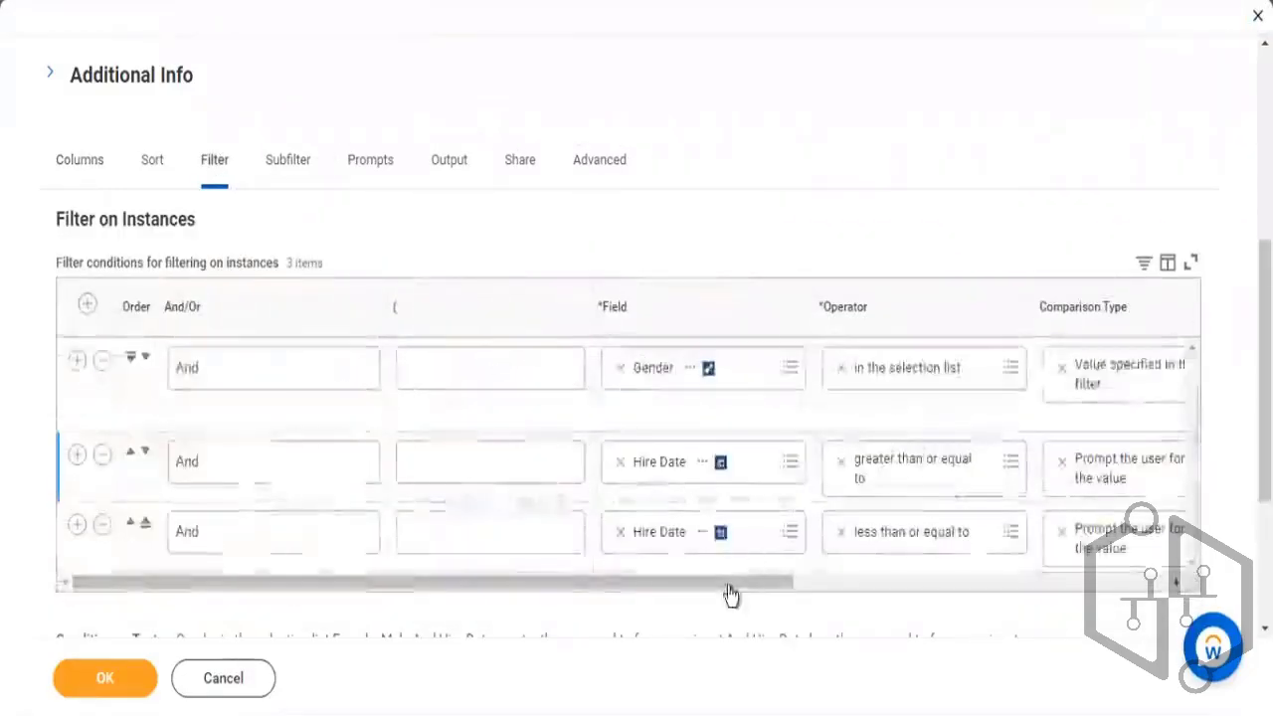
pyautogui.moveTo(728, 584); pyautogui.dragTo(1114, 600)
# Step: Assign Starting Prompt to the Hire Date greater than or equal to condition and Ending Prompt to the less than or equal to condition
pyautogui.click(951, 475)
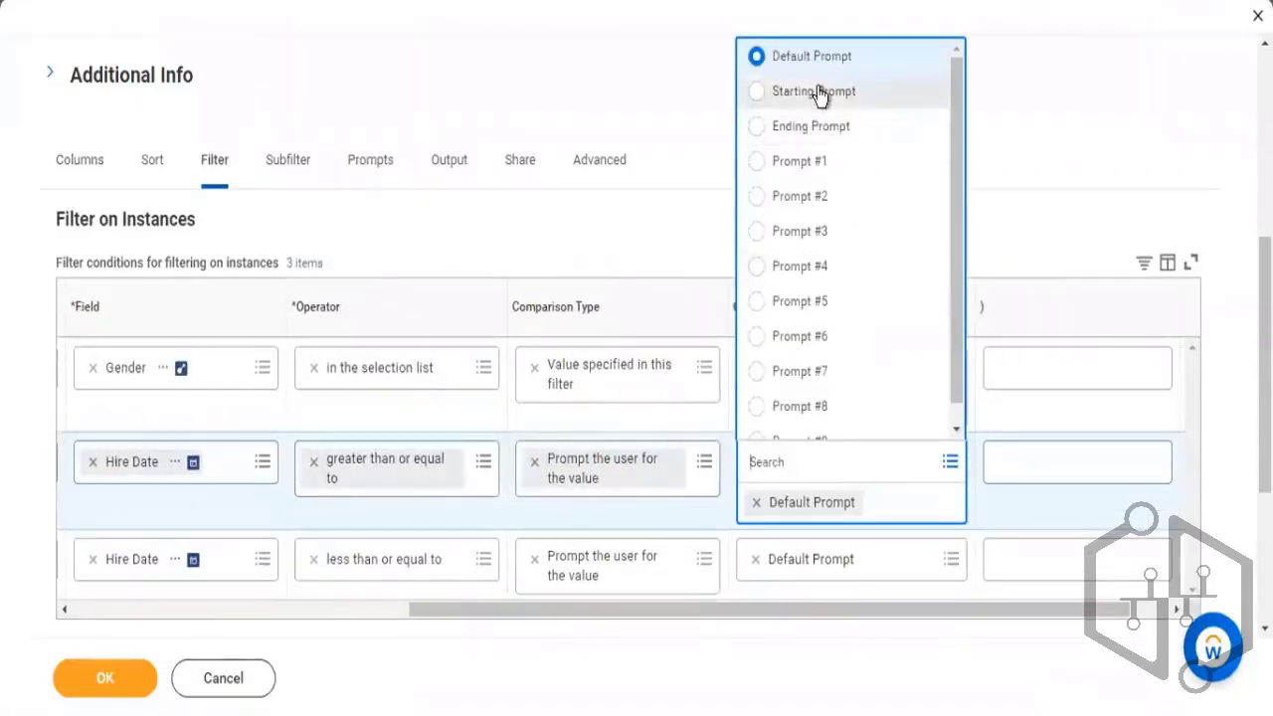
pyautogui.click(817, 91)
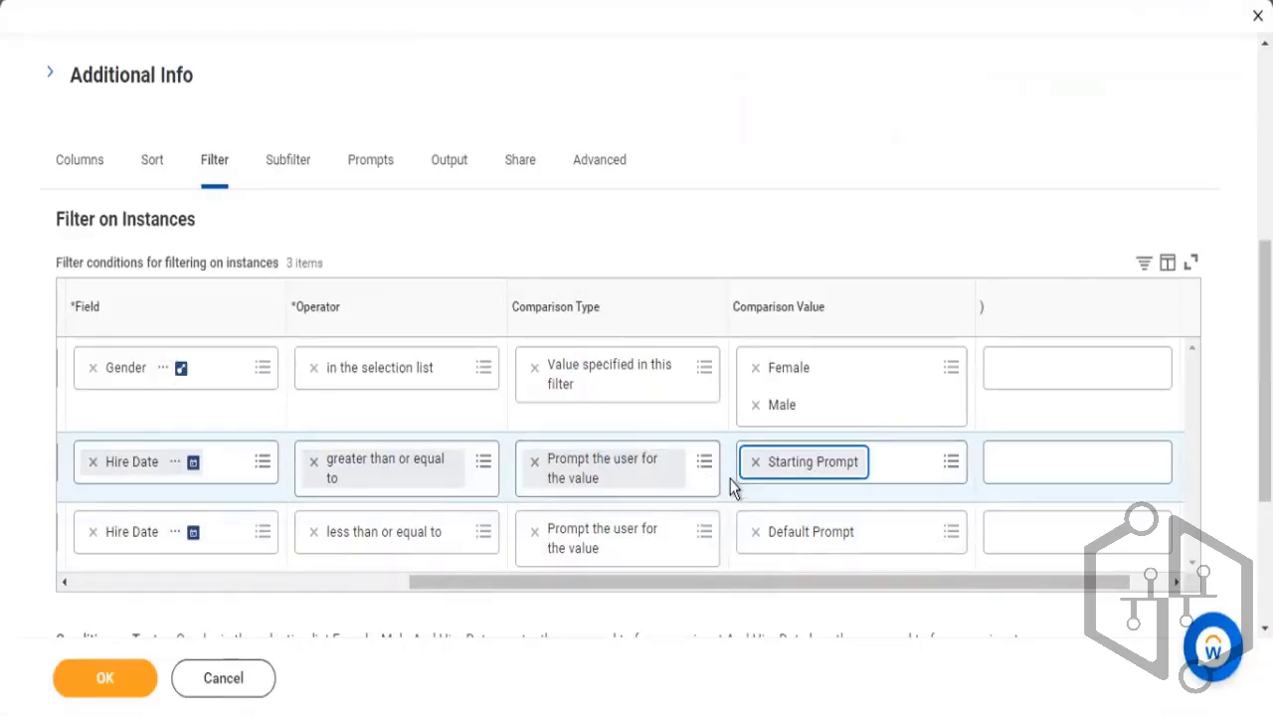
pyautogui.click(953, 532)
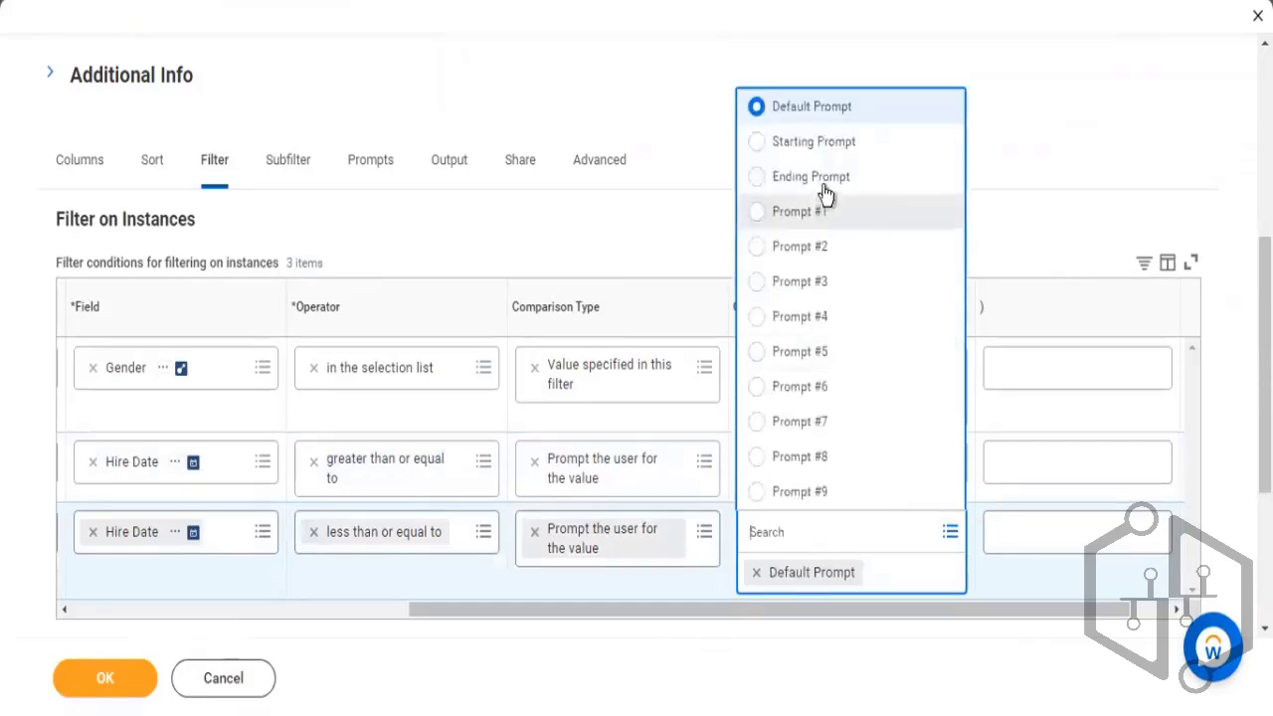
pyautogui.click(895, 176)
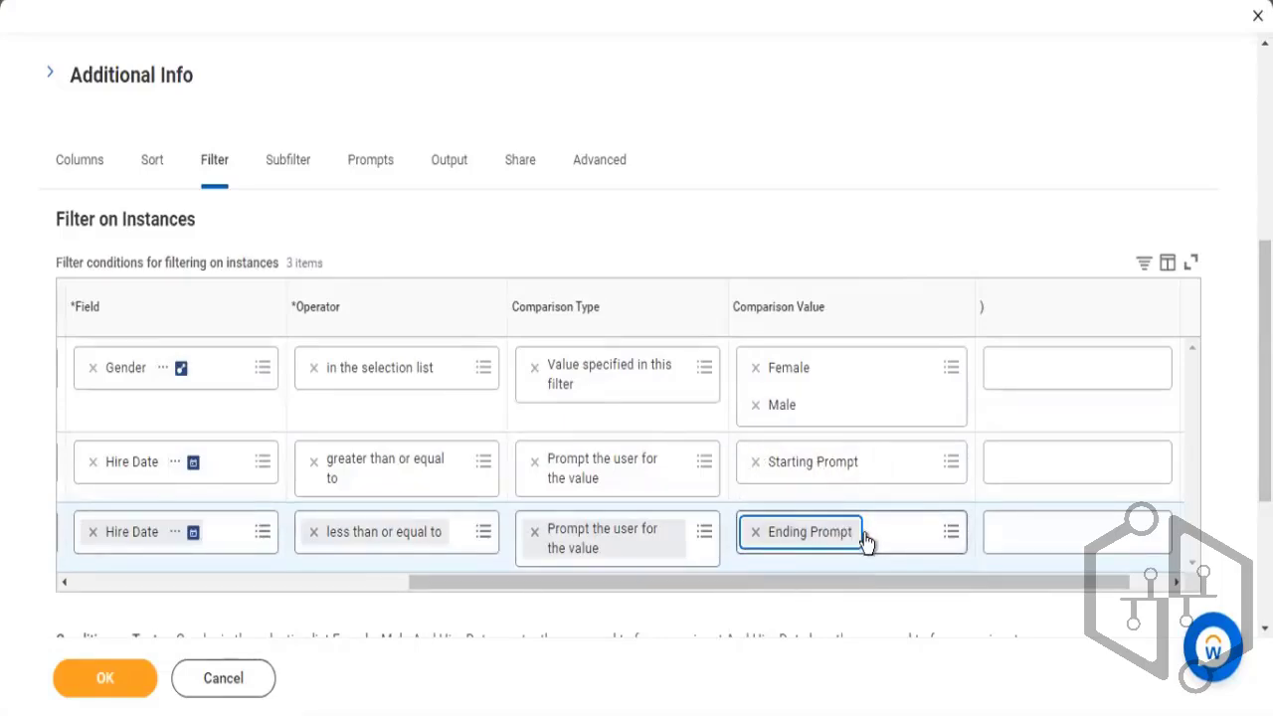
# Step: Set the comparison type of the Gender condition to Prompt the user for the value
pyautogui.moveTo(863, 575); pyautogui.dragTo(769, 584)
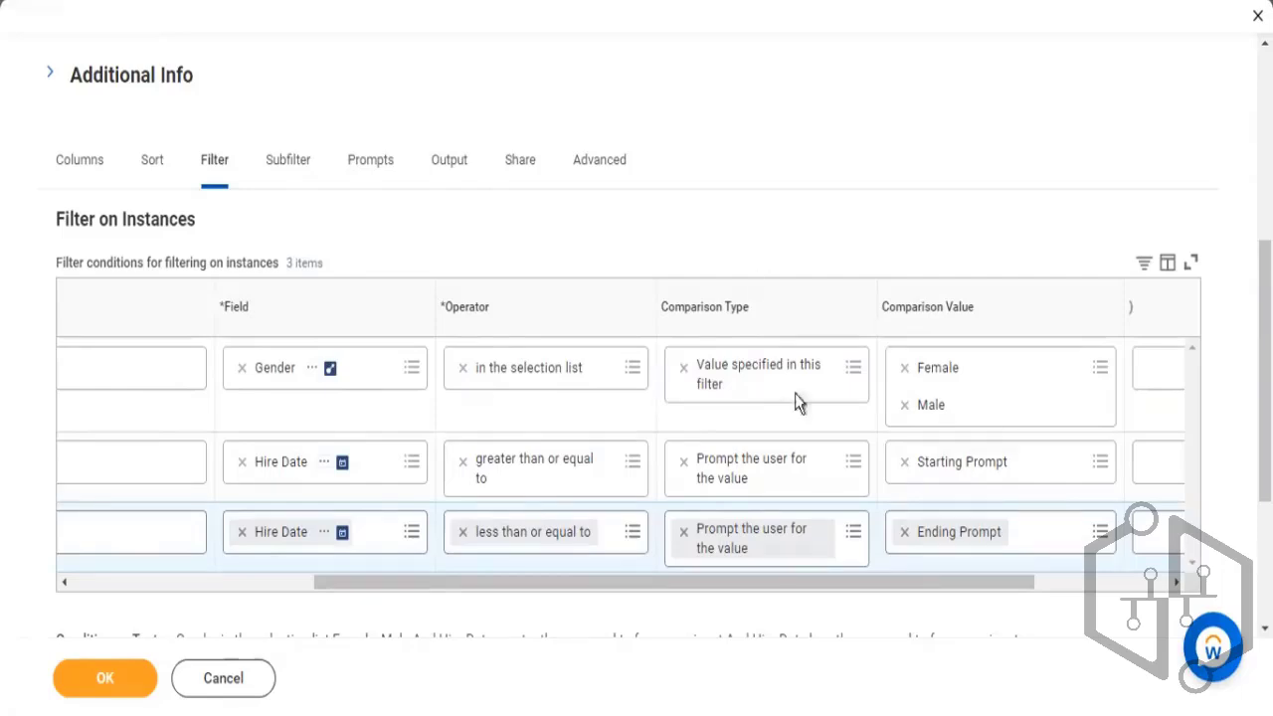
pyautogui.click(850, 345)
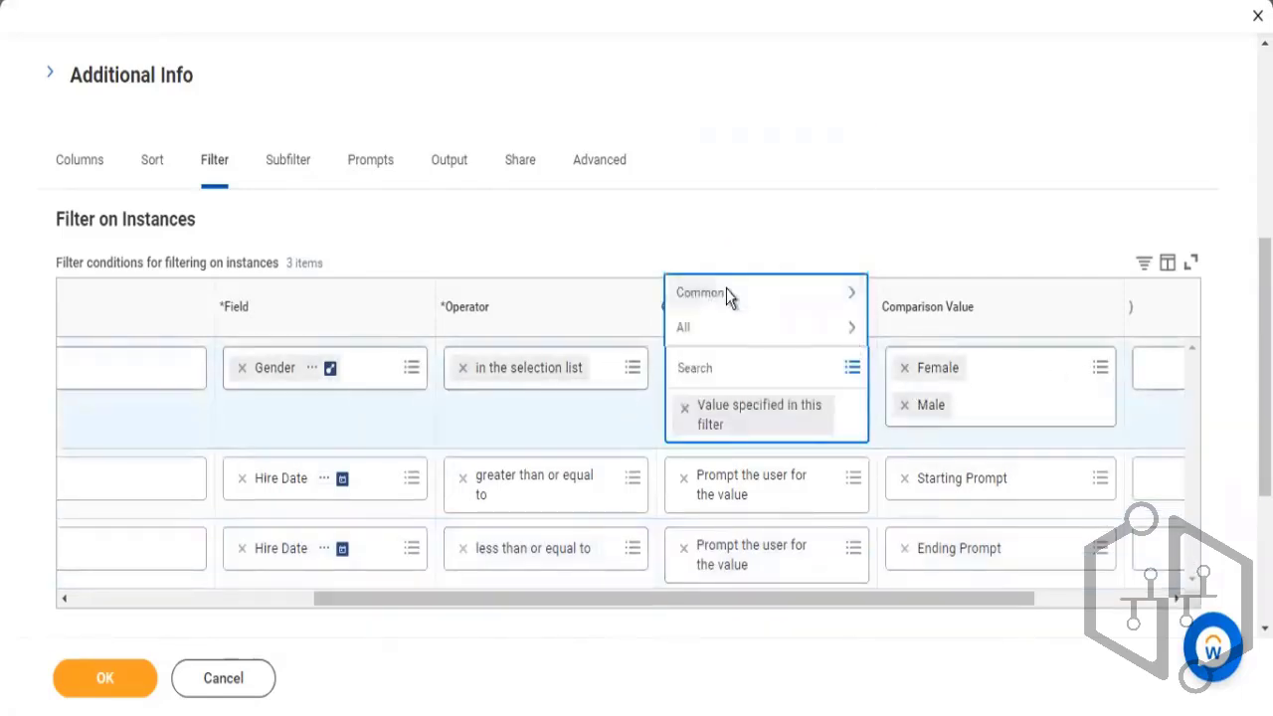
pyautogui.click(771, 289)
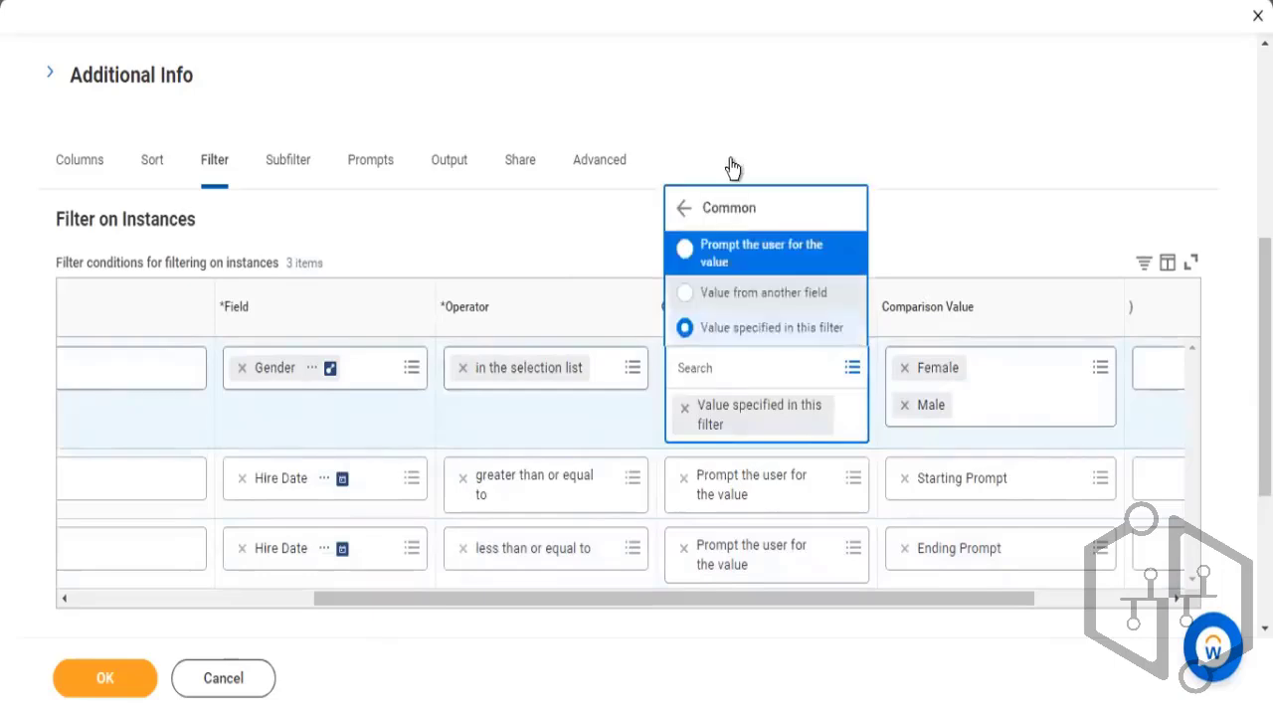
pyautogui.click(756, 255)
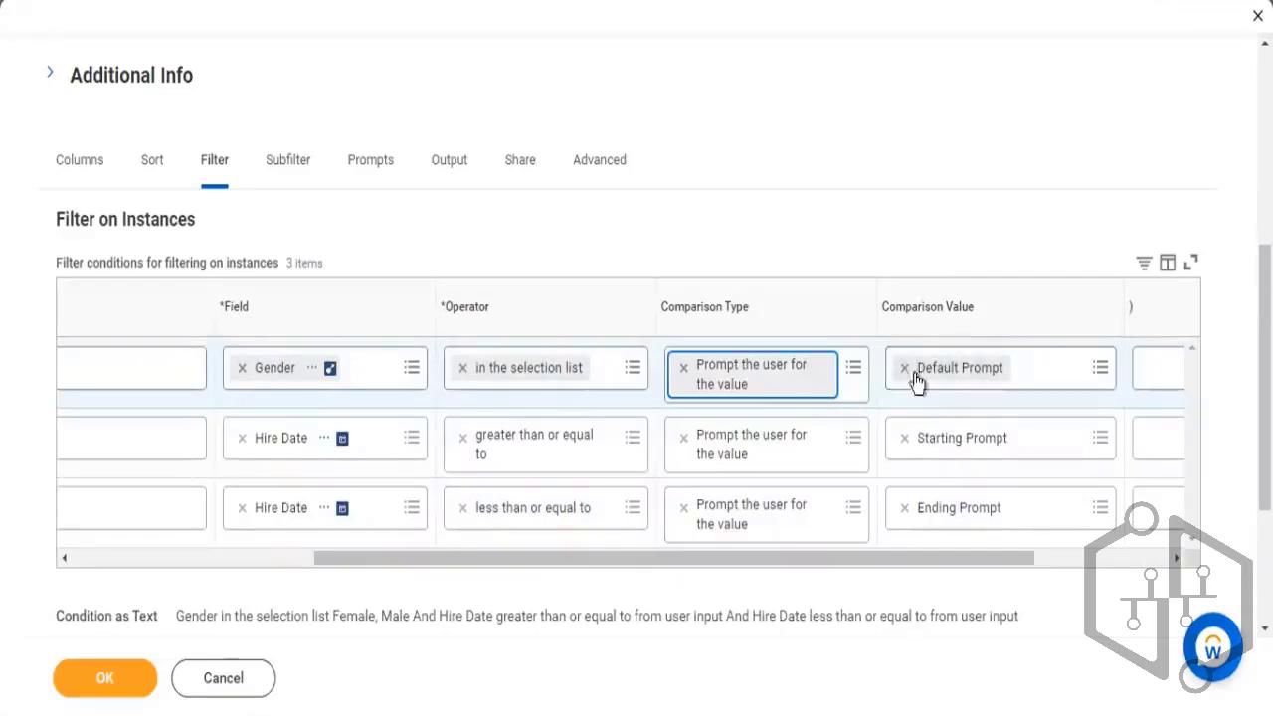
# Step: Try Starting Prompt as the Gender condition's comparison value, and restore Default Prompt
pyautogui.click(1099, 370)
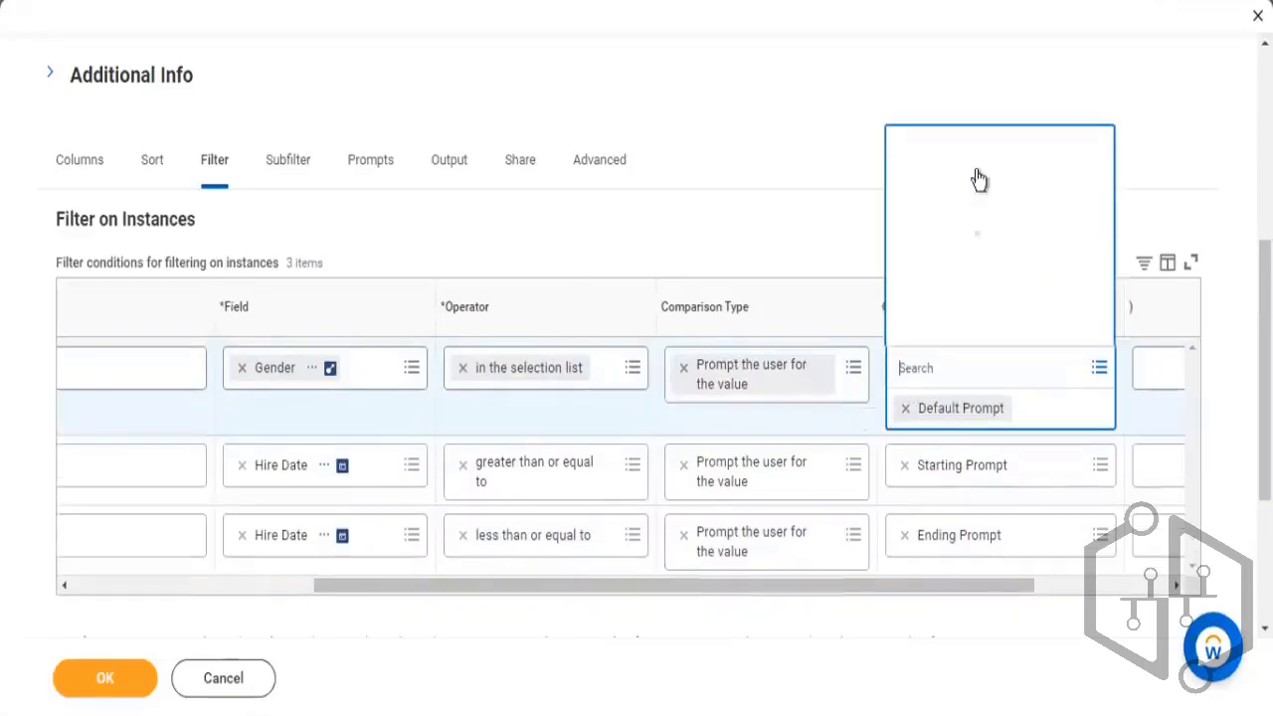
pyautogui.click(973, 92)
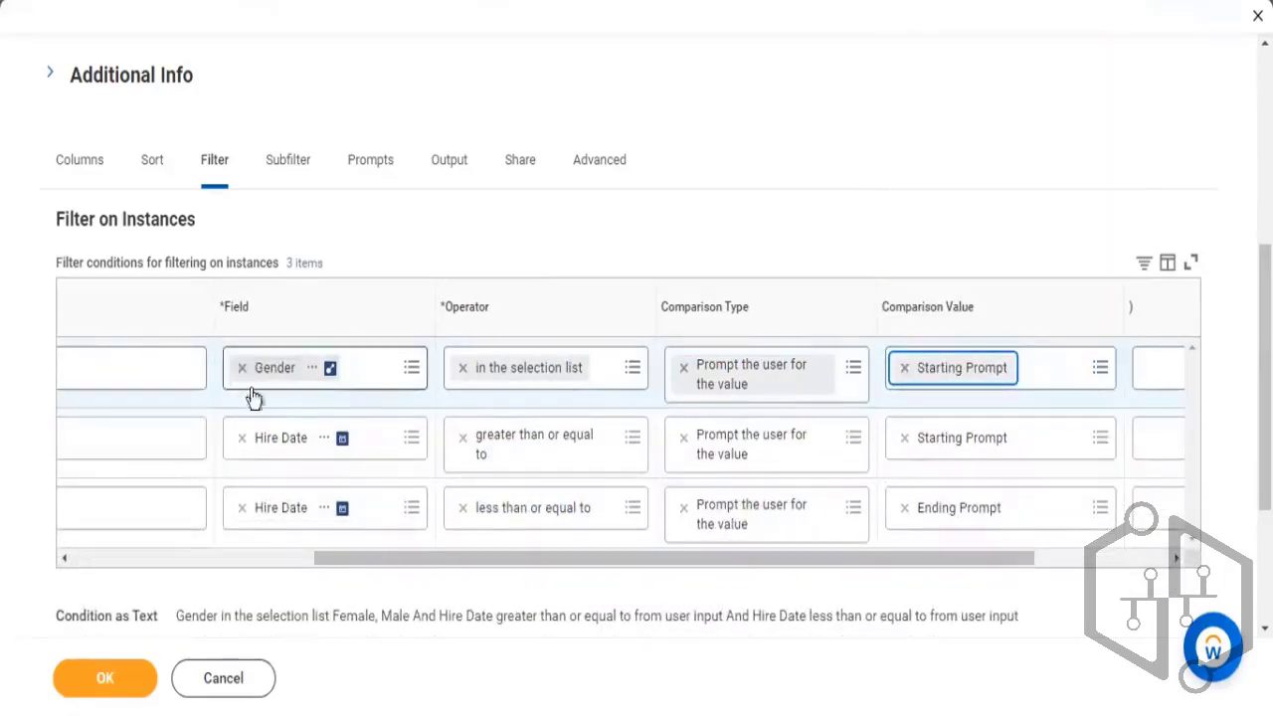
pyautogui.click(1100, 370)
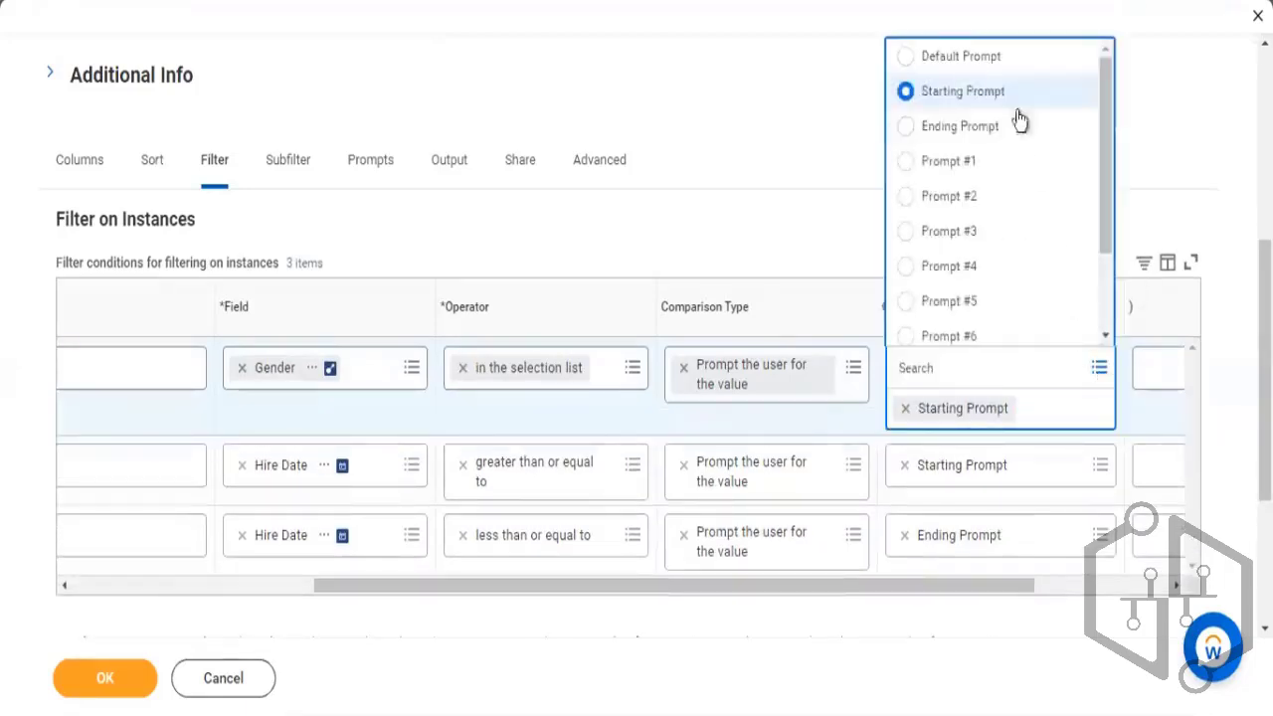
pyautogui.click(979, 57)
# Step: Save the report's prompted filter conditions and run KPMG2 - Worker Details to bring up its prompts
pyautogui.click(127, 684)
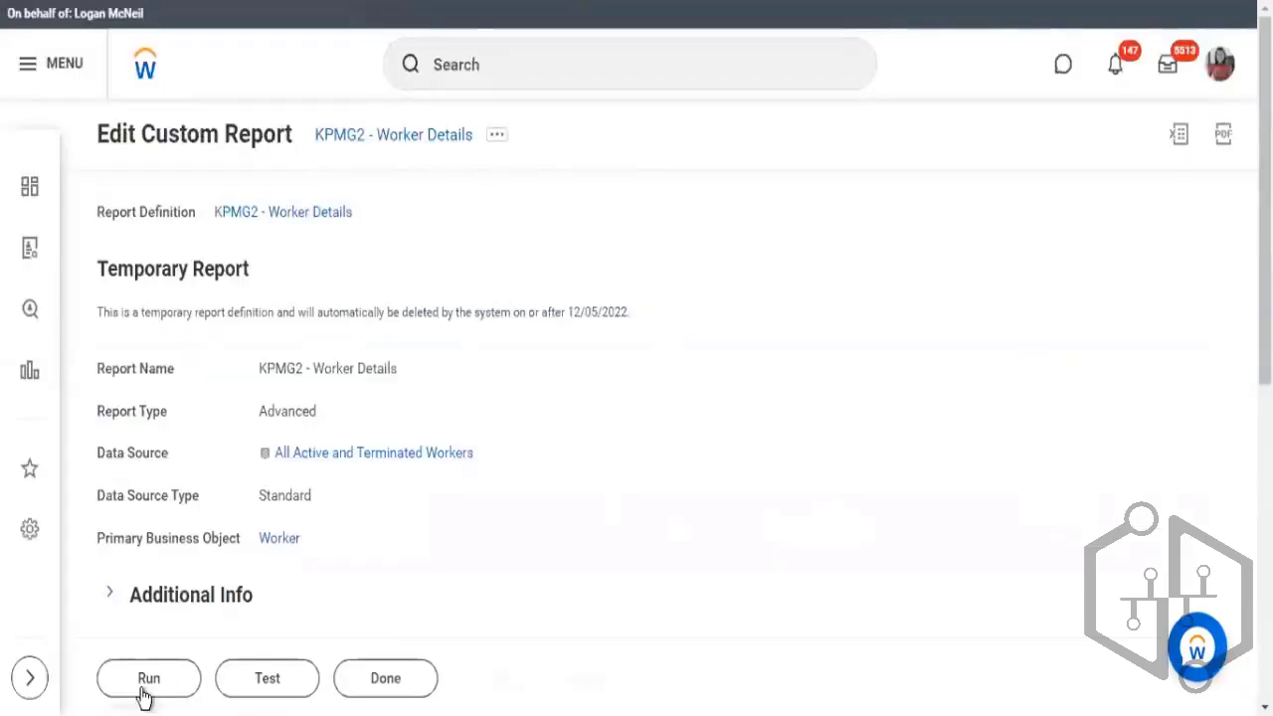
pyautogui.click(145, 694)
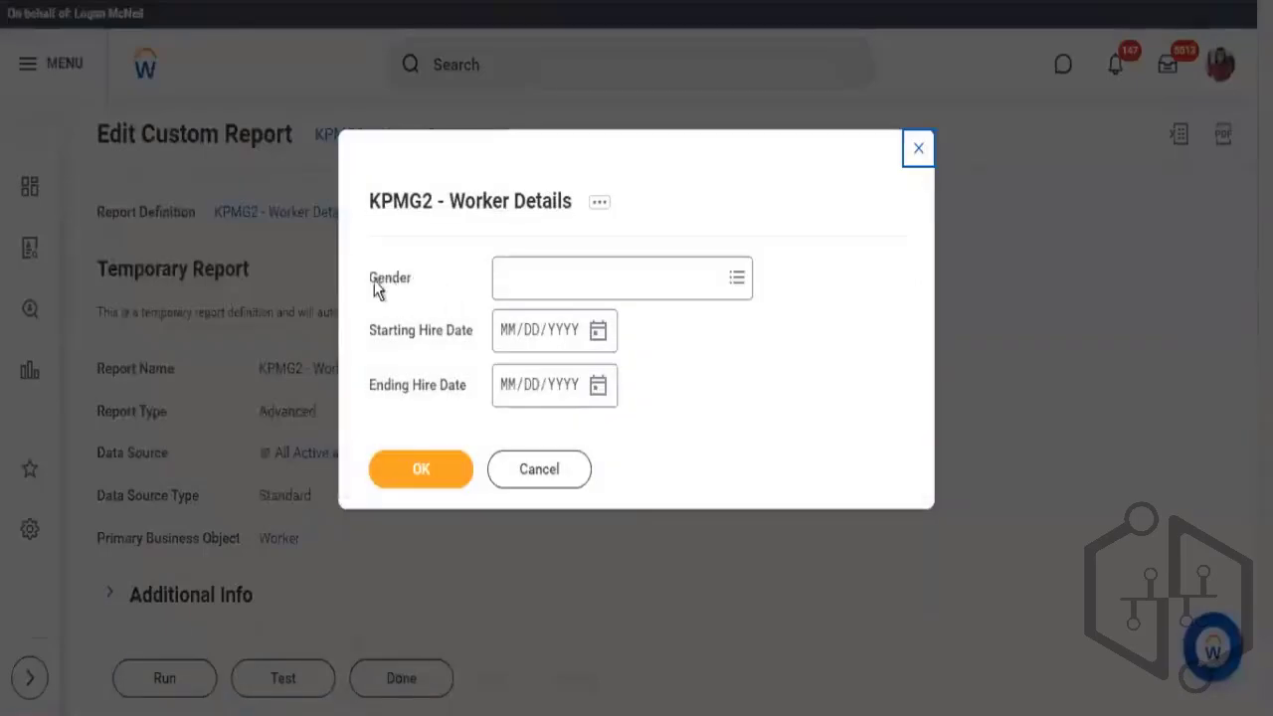
pyautogui.moveTo(373, 281); pyautogui.dragTo(427, 282)
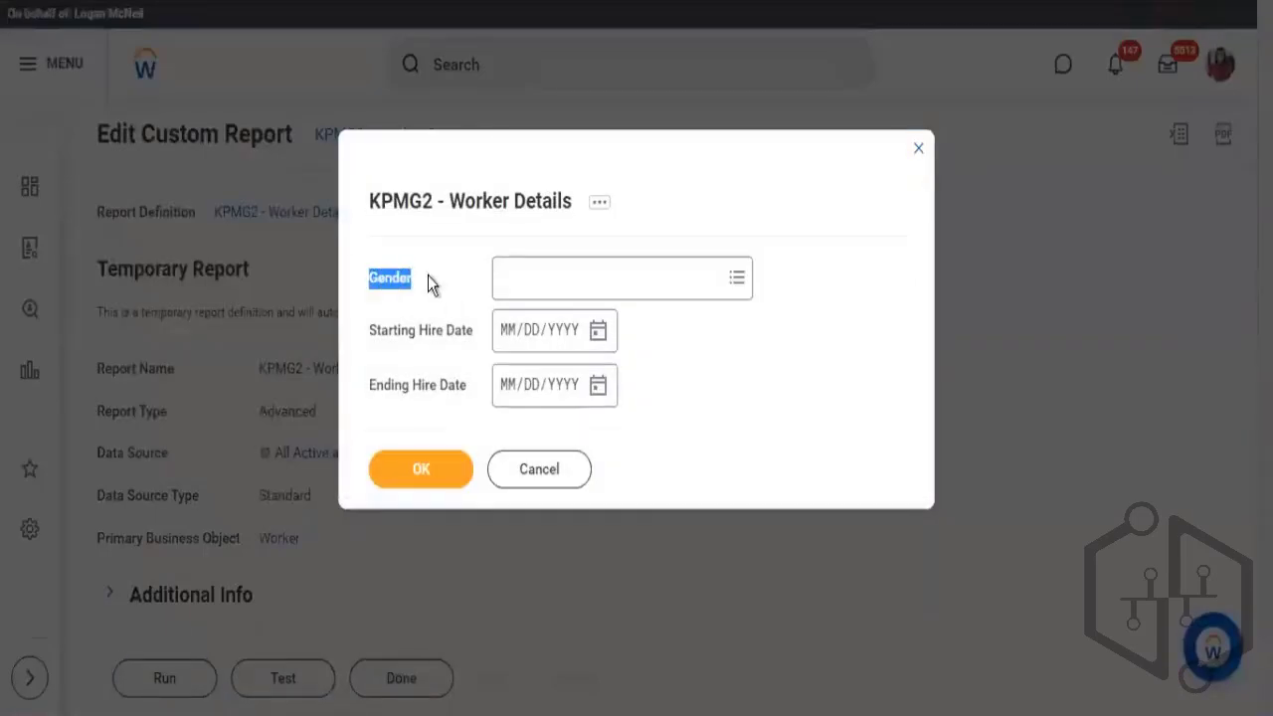
# Step: Choose Male for the Gender prompt and set the Starting Hire Date to 01/01/2021
pyautogui.click(753, 288)
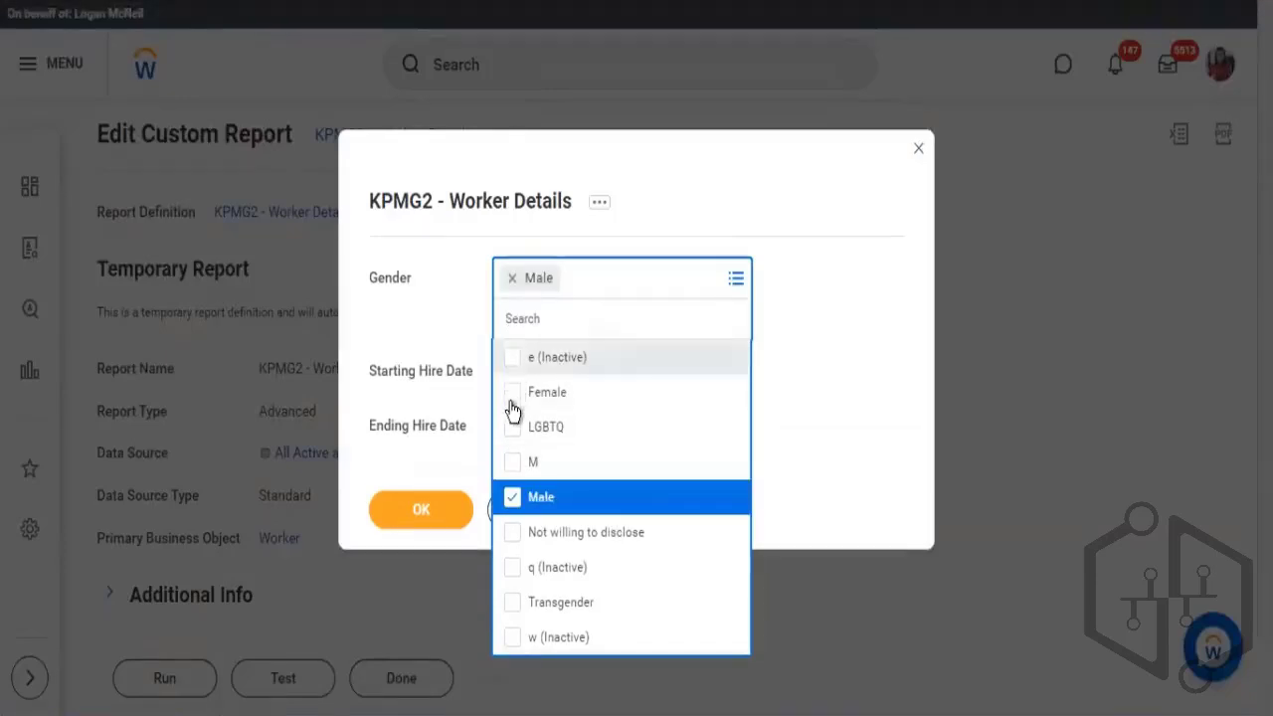
pyautogui.click(808, 370)
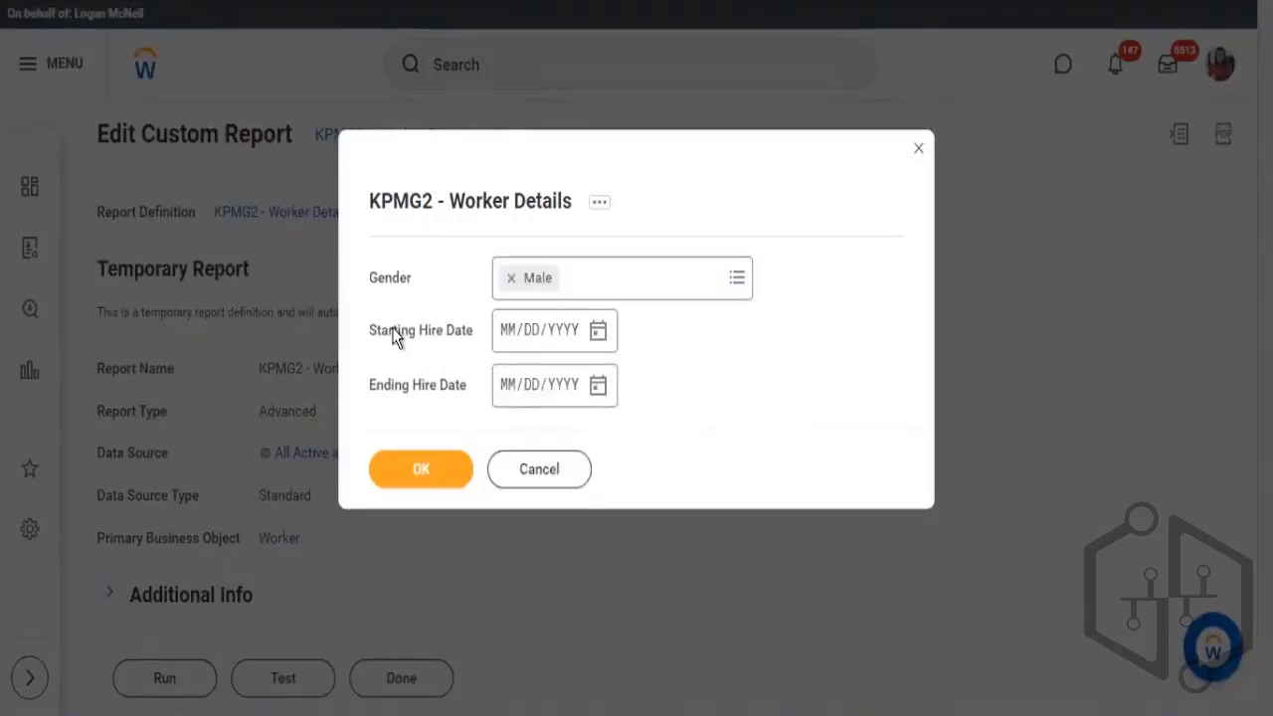
pyautogui.moveTo(394, 334); pyautogui.dragTo(506, 334)
pyautogui.click(507, 335)
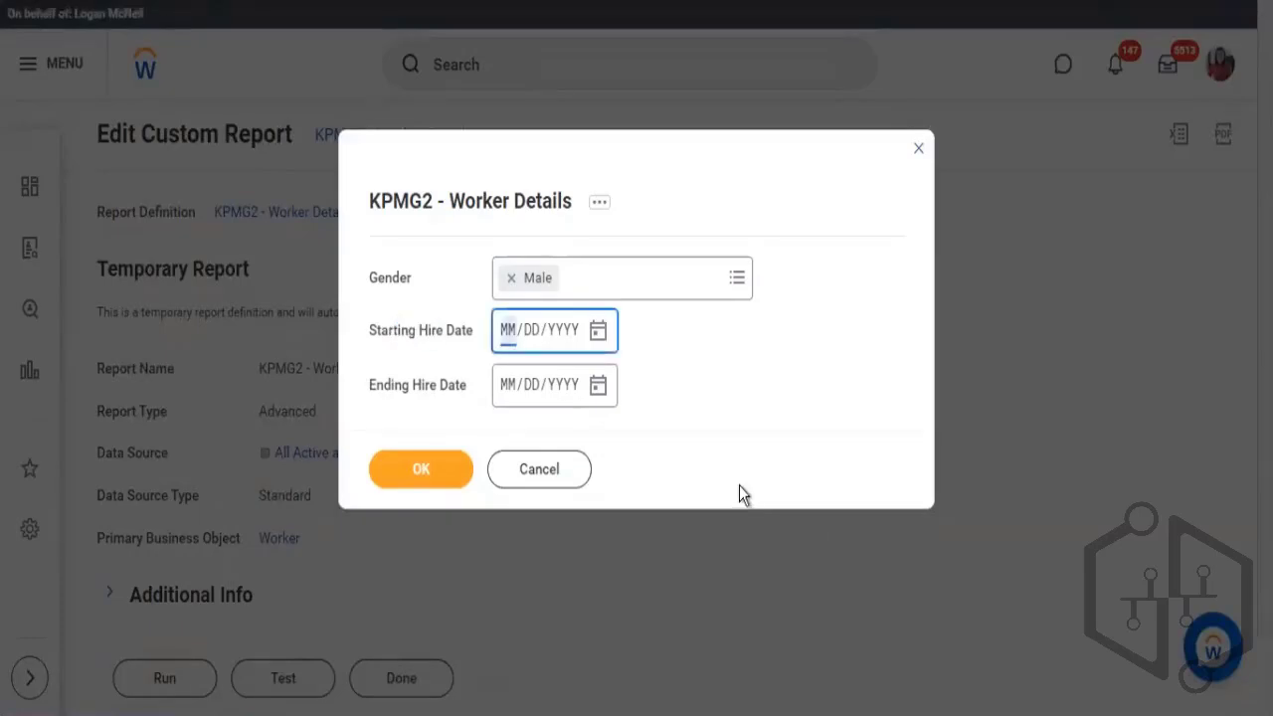
pyautogui.write('01/')
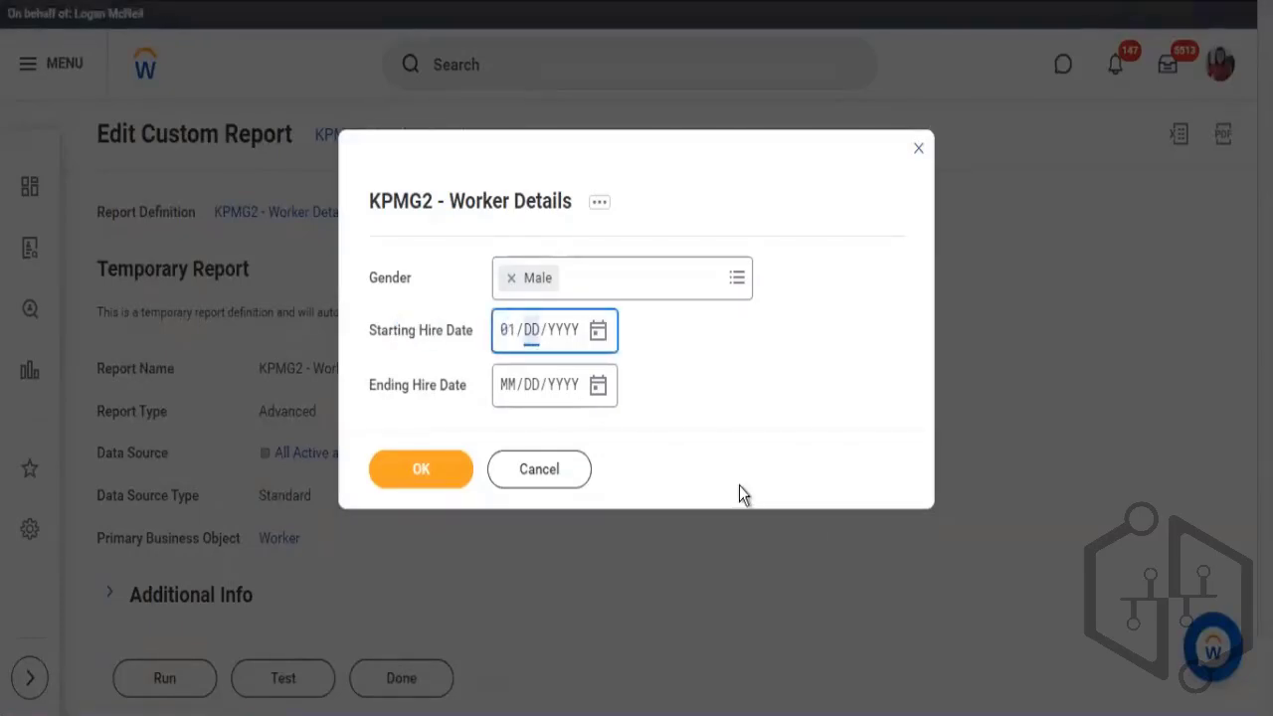
pyautogui.write('01/0021')
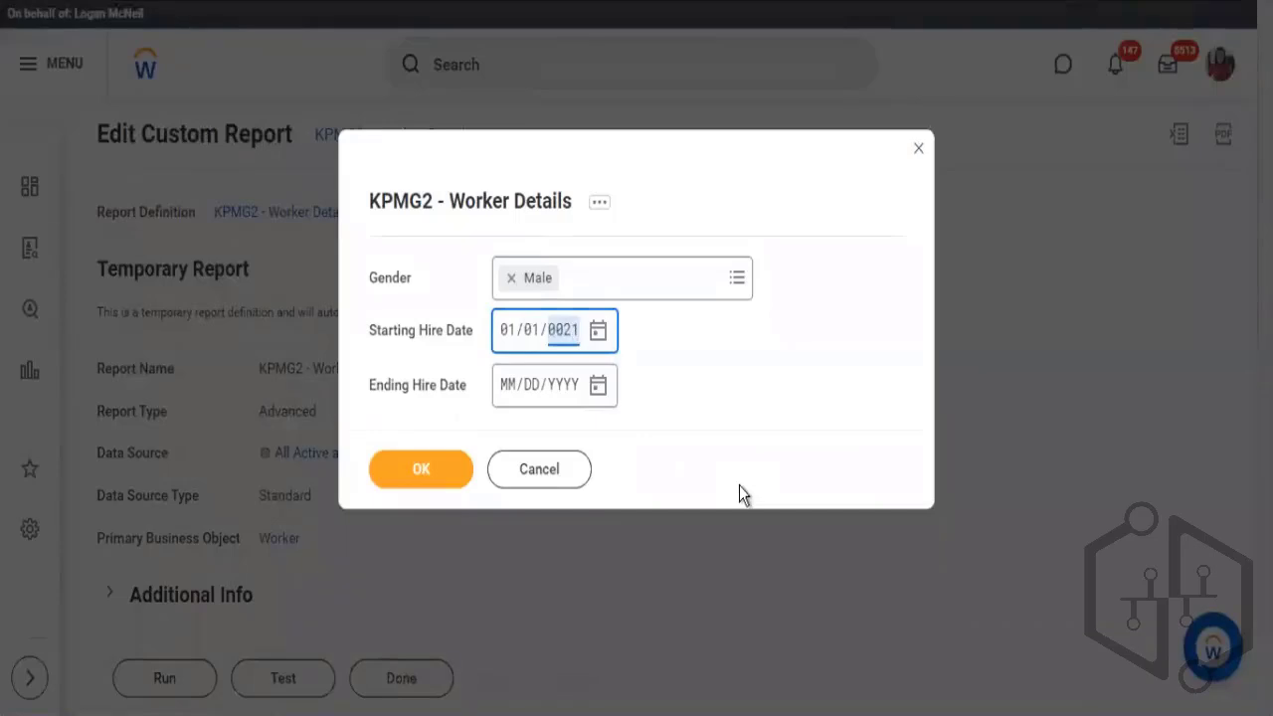
pyautogui.press('Tab')
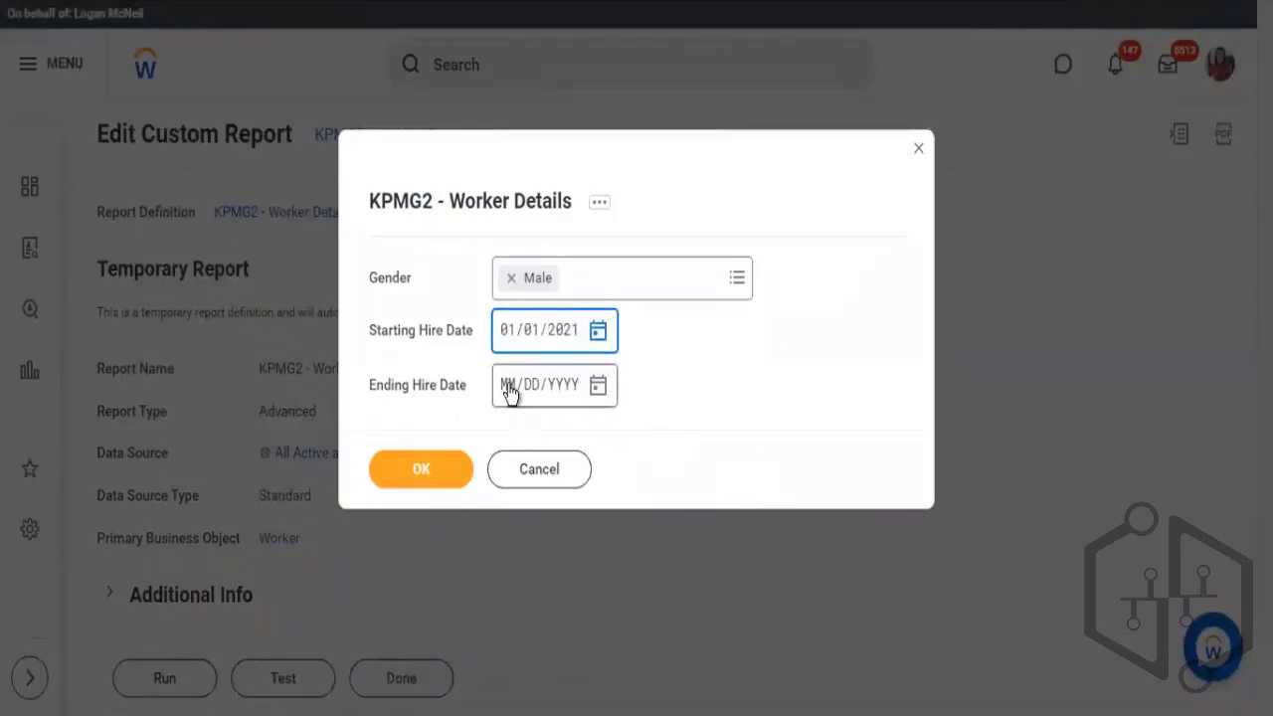
# Step: Set the Ending Hire Date to 06/30/2021 and run the report with the entered prompt values
pyautogui.click(511, 399)
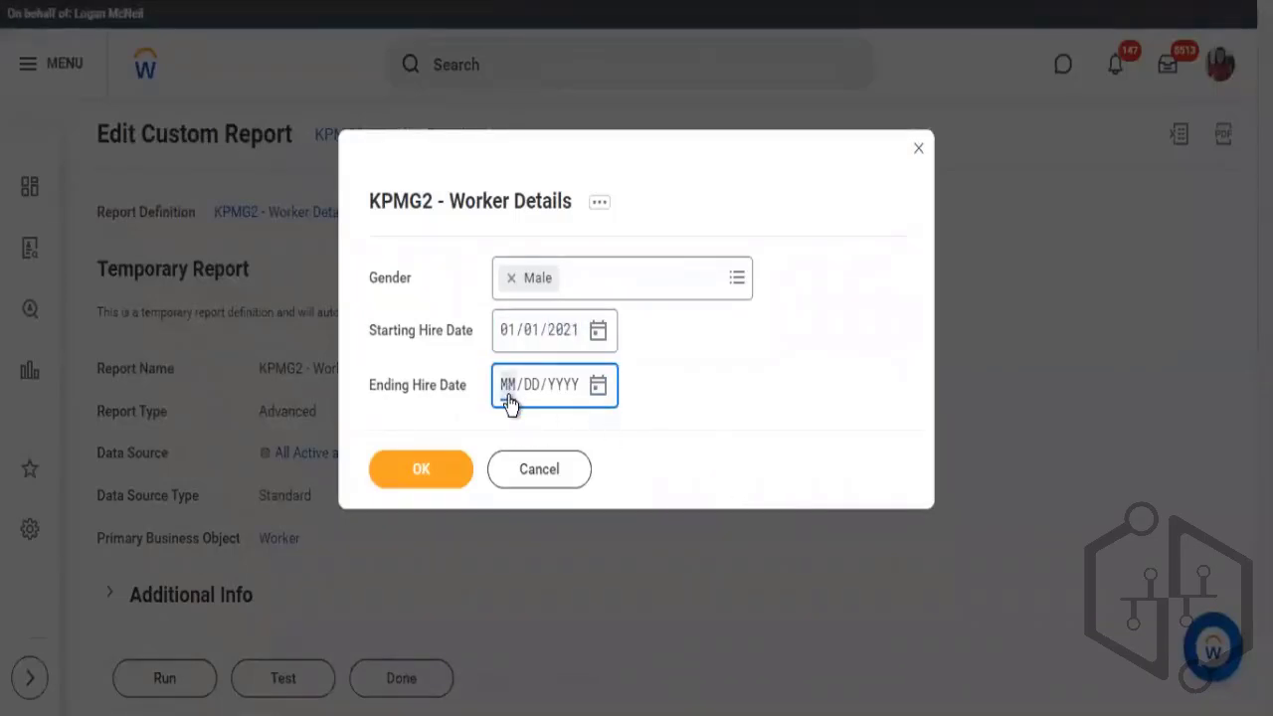
pyautogui.write('06/')
pyautogui.write('30/')
pyautogui.write('2')
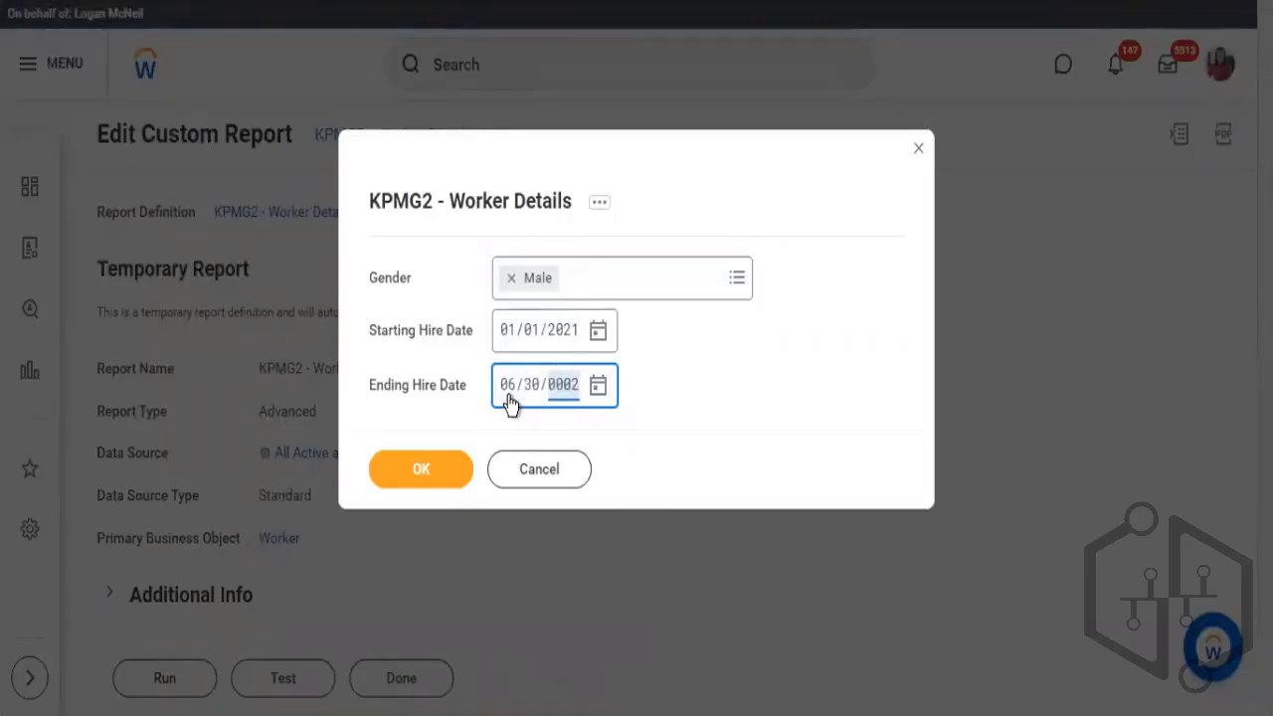
pyautogui.write('021')
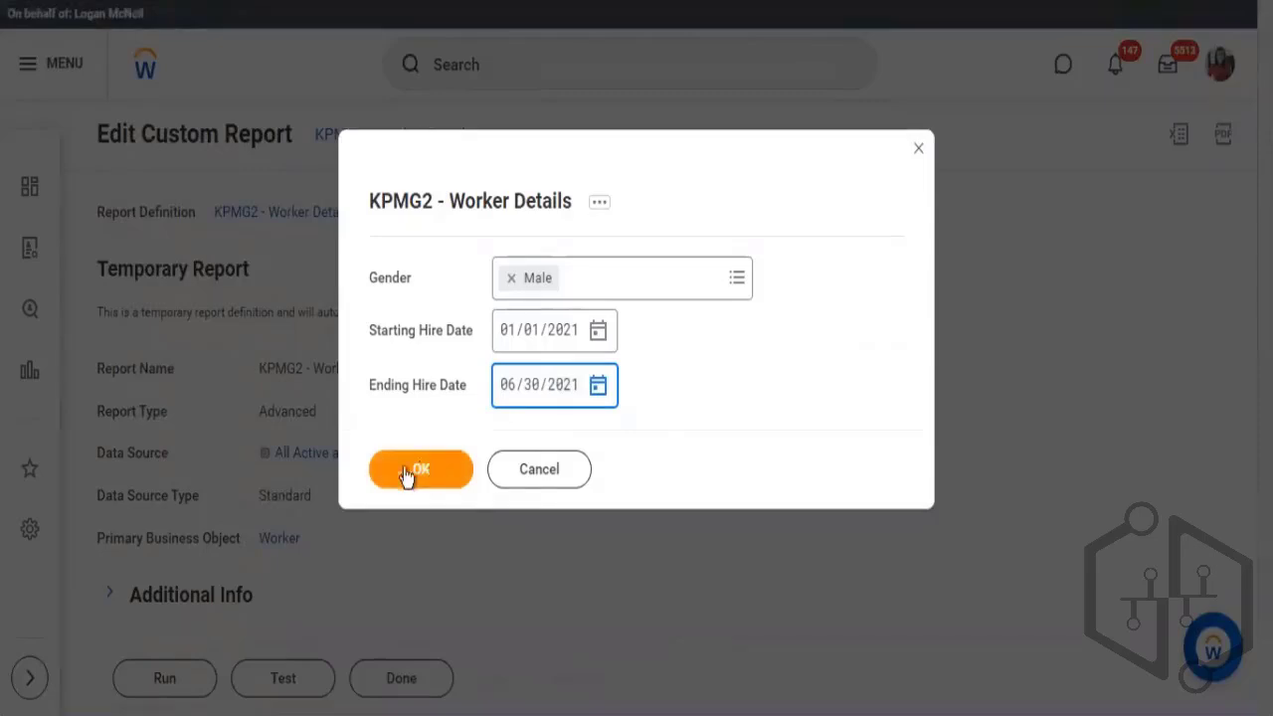
pyautogui.click(407, 473)
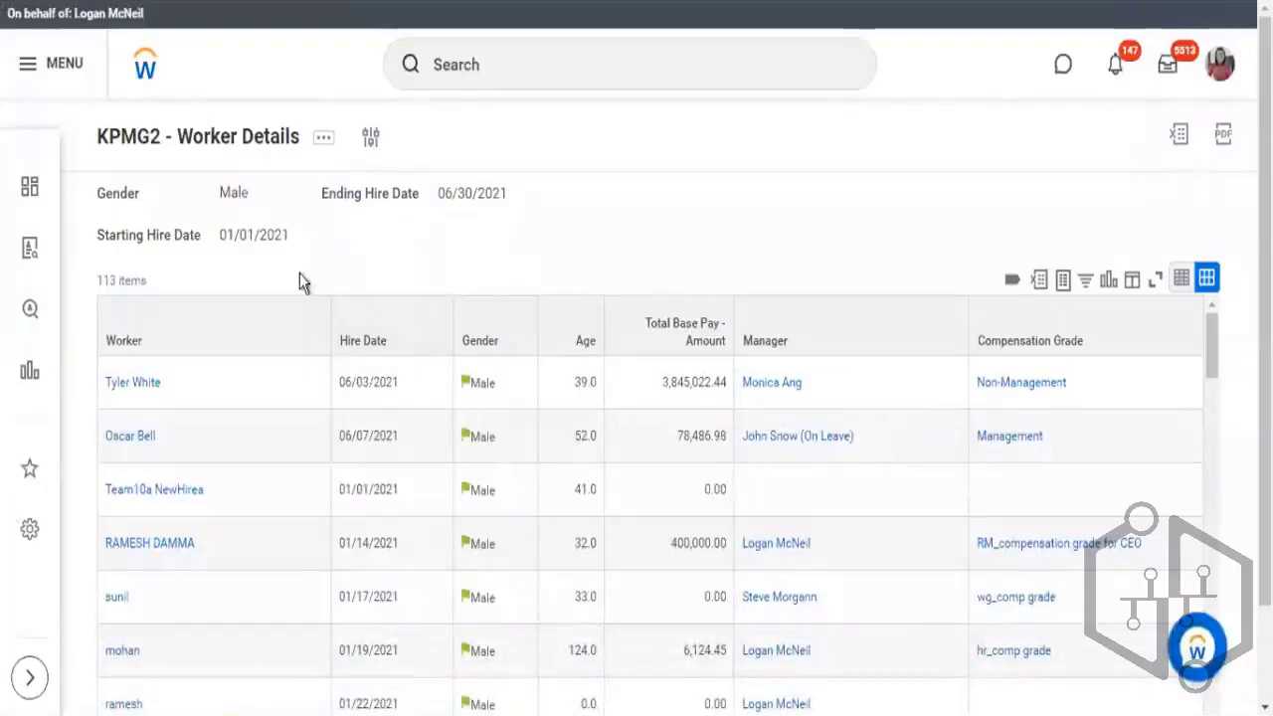
# Step: Check the report output's item count and Hire Date column against the Gender and hire date prompt values shown above the table
pyautogui.moveTo(93, 193); pyautogui.dragTo(534, 229)
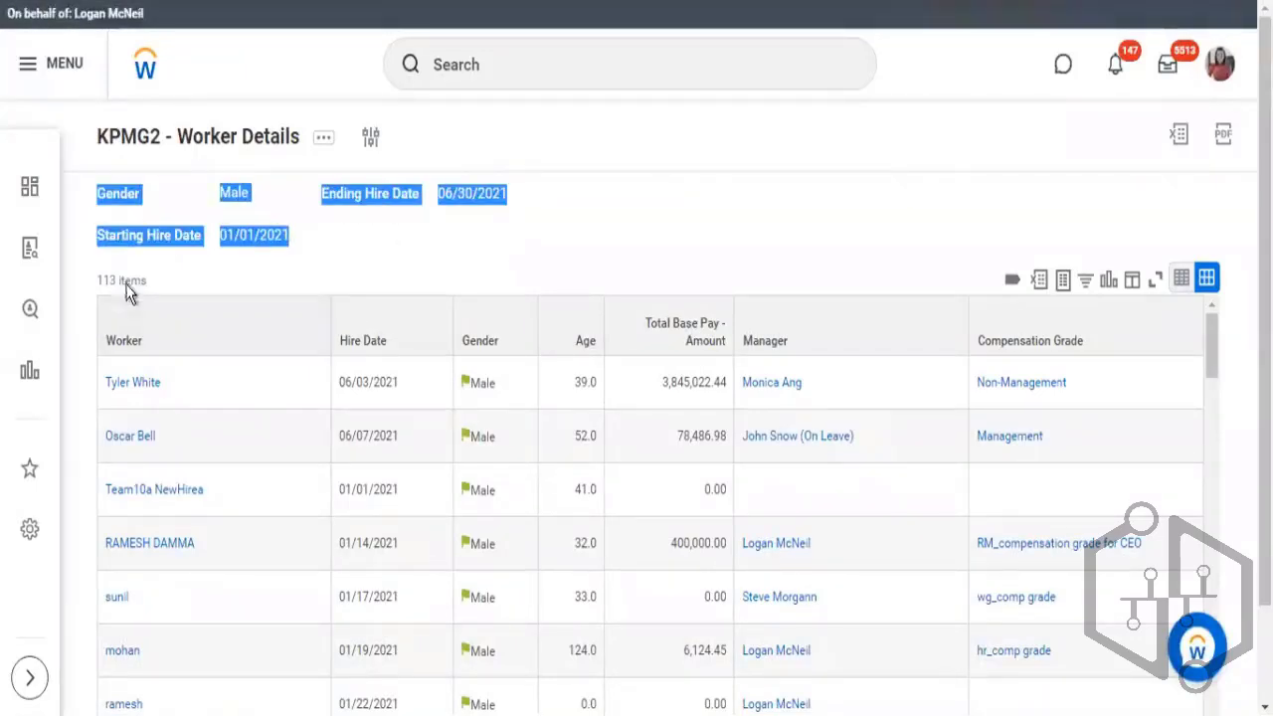
pyautogui.moveTo(108, 281); pyautogui.dragTo(148, 279)
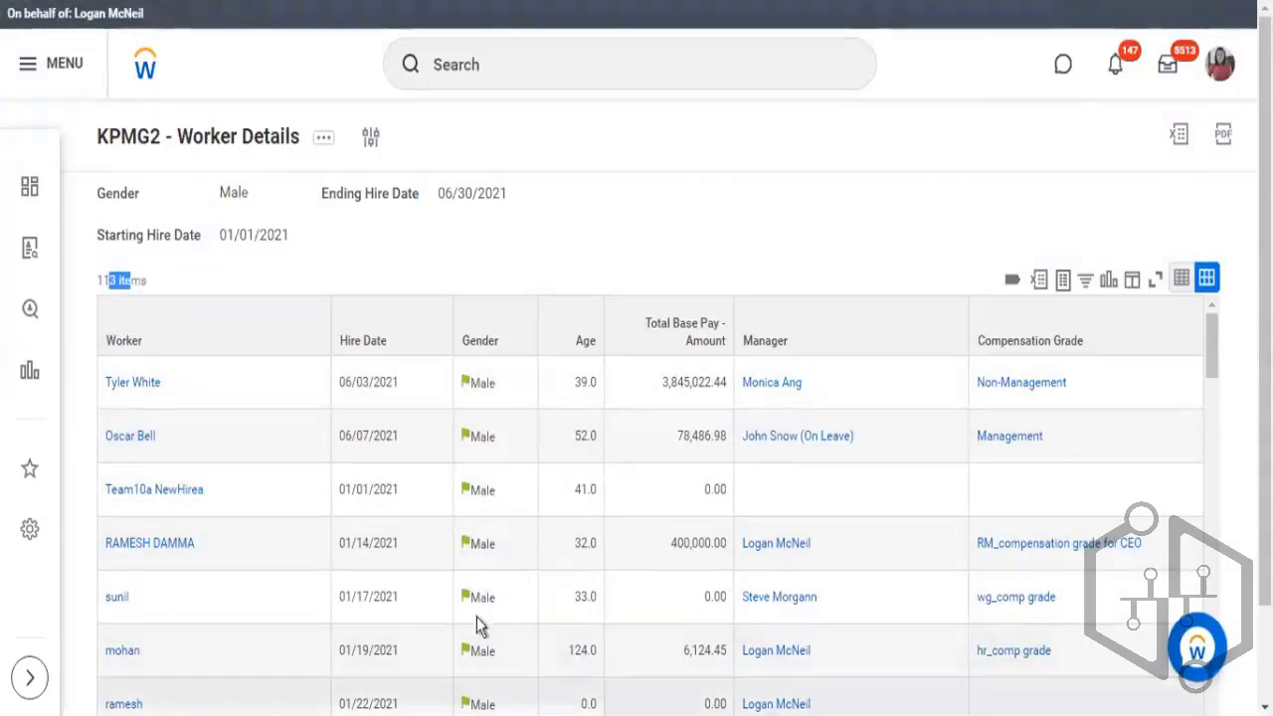
pyautogui.moveTo(220, 192); pyautogui.dragTo(229, 192)
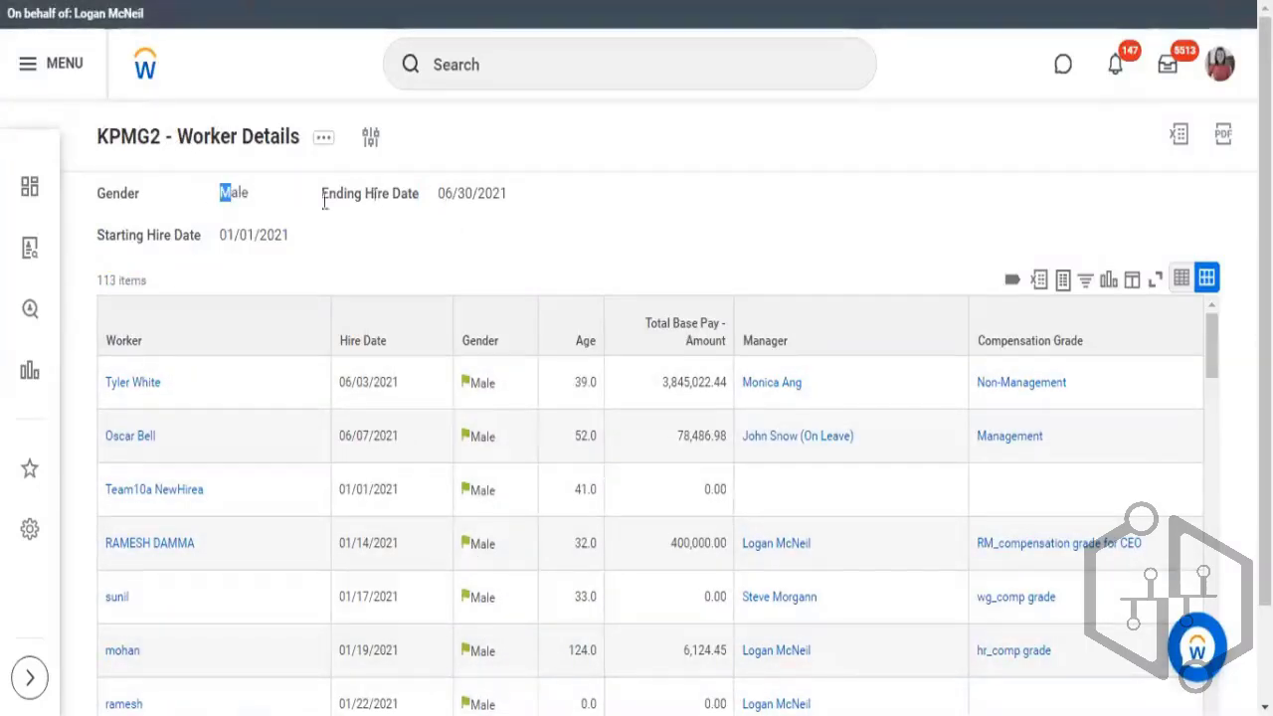
pyautogui.moveTo(219, 235); pyautogui.dragTo(474, 192)
pyautogui.moveTo(341, 342); pyautogui.dragTo(376, 345)
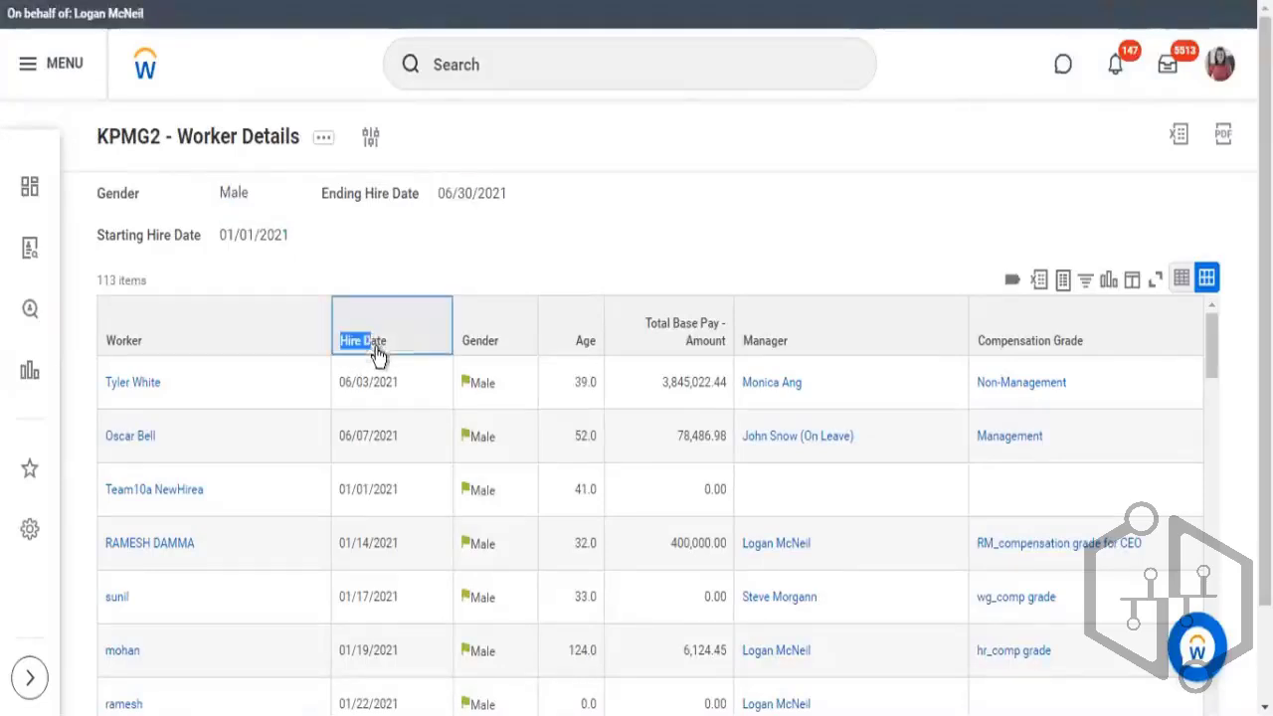
pyautogui.click(695, 201)
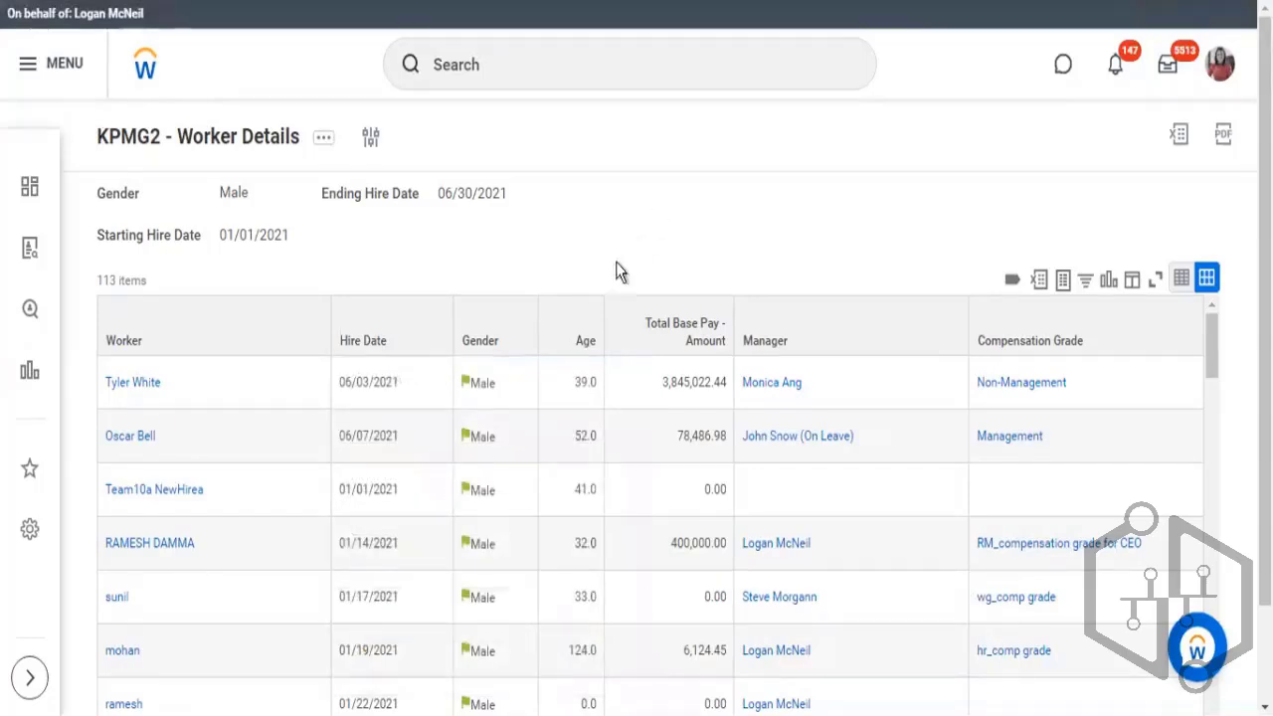